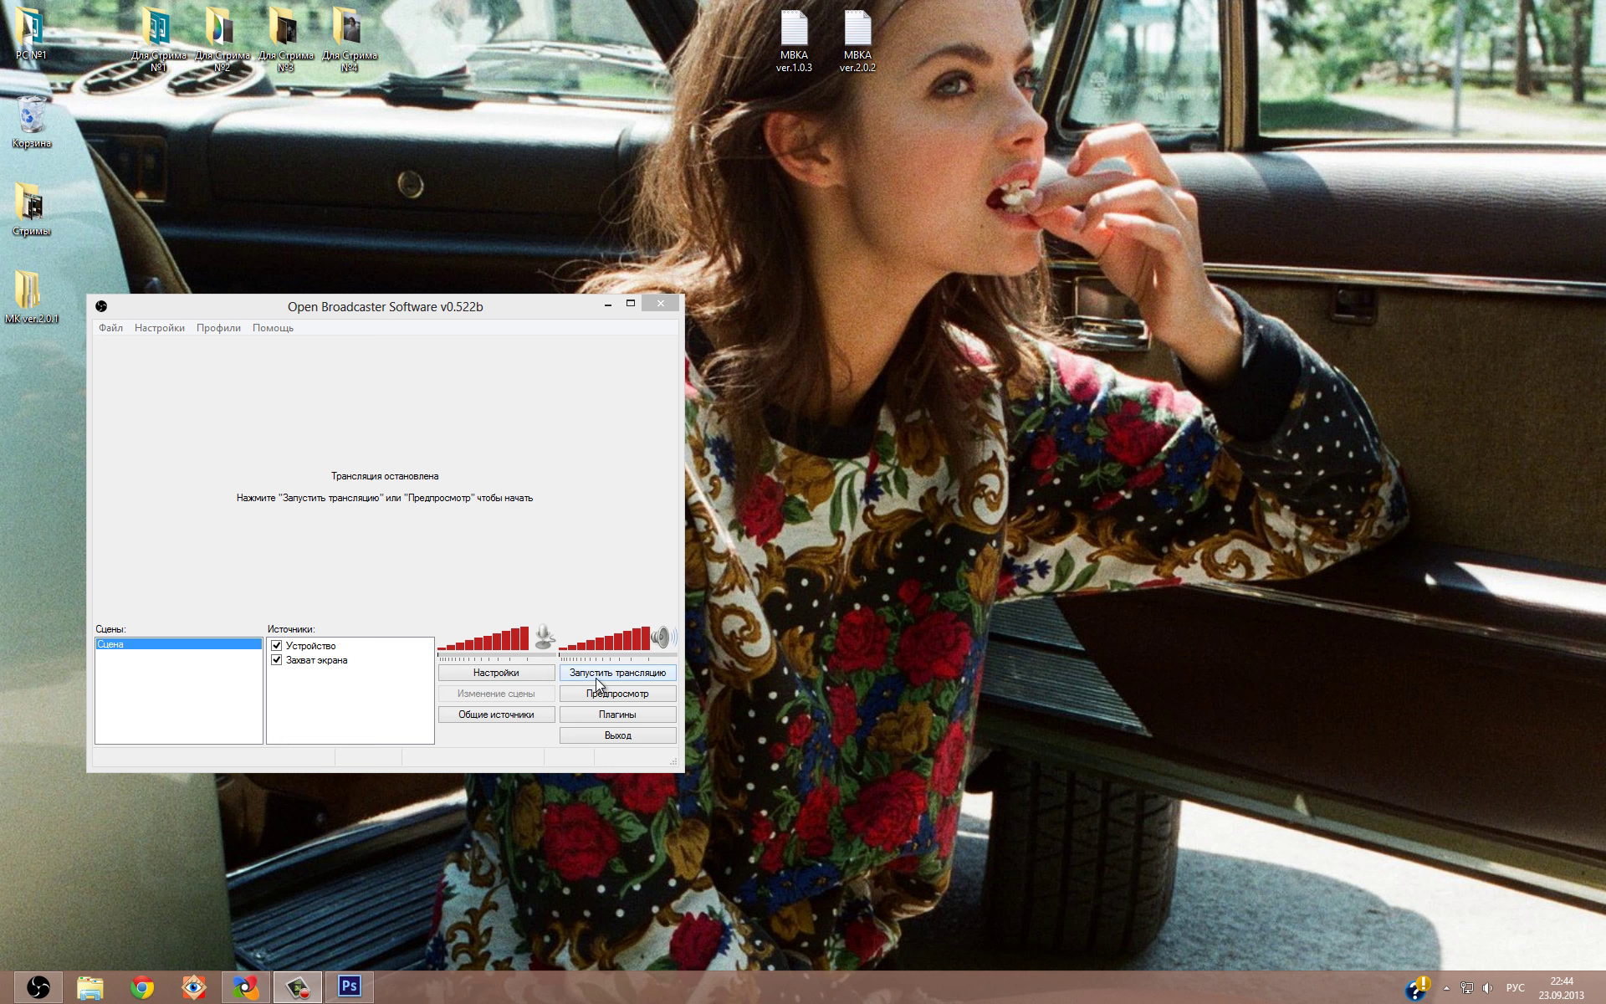
# Start the OBS live broadcast of the desktop with the webcam overlay.
pyautogui.click(596, 674)
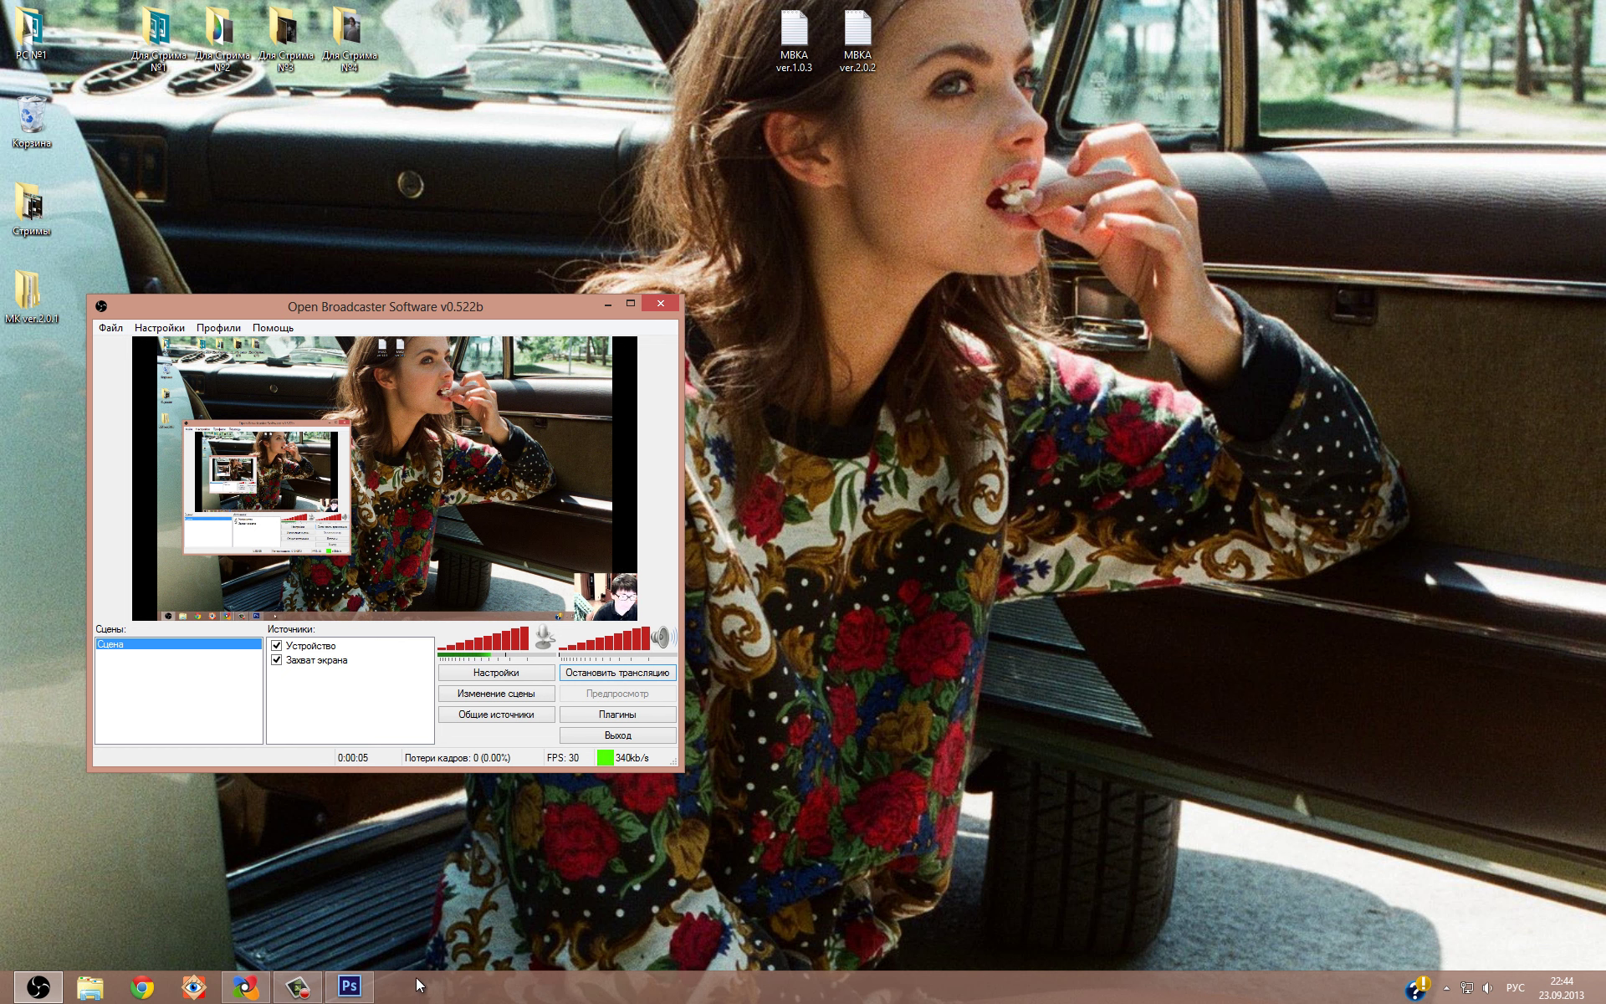
pyautogui.moveTo(246, 986)
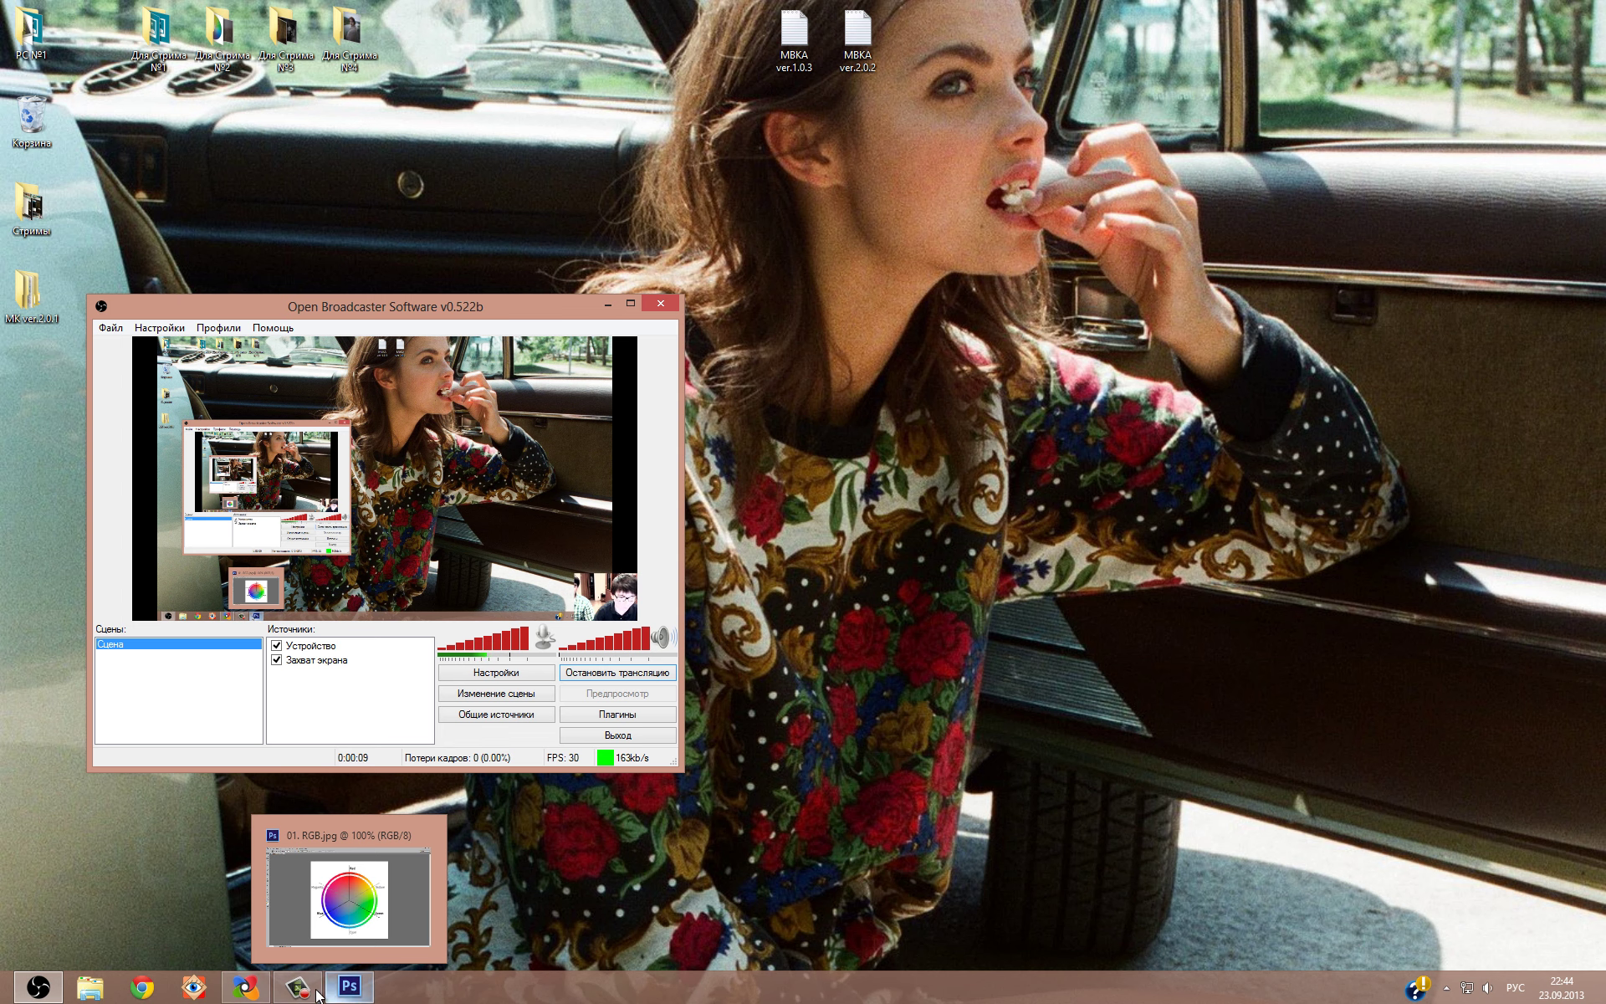
# Open the author's public page in a new tab and expand its new comments.
pyautogui.click(245, 987)
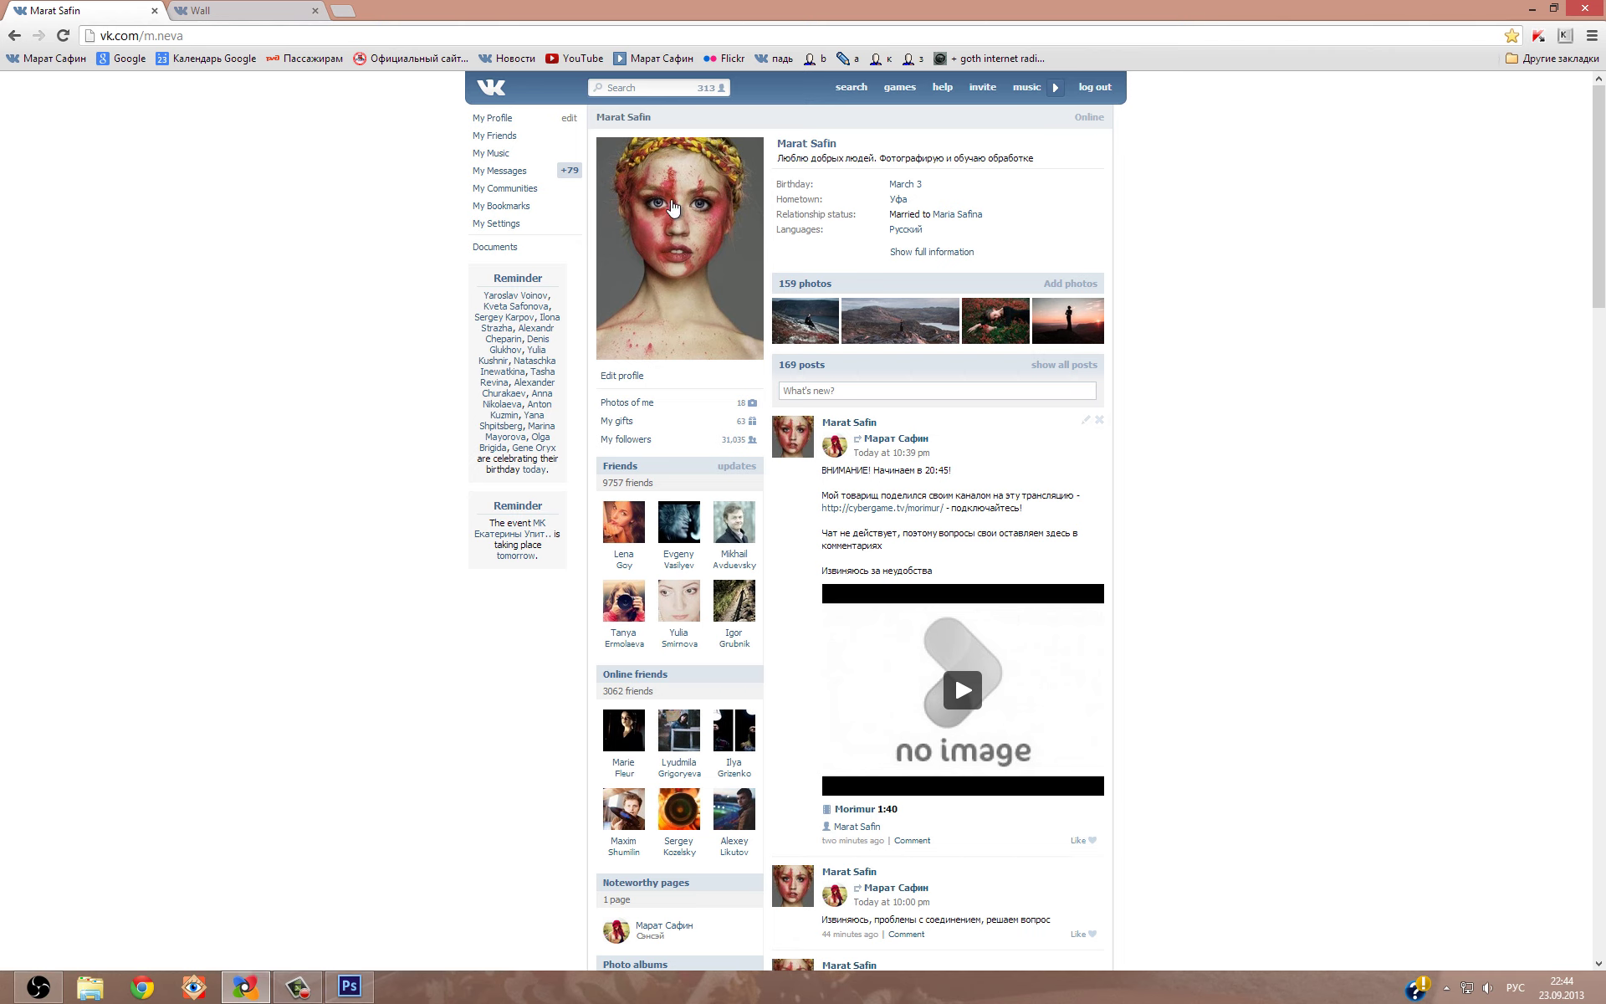
pyautogui.middleClick(895, 438)
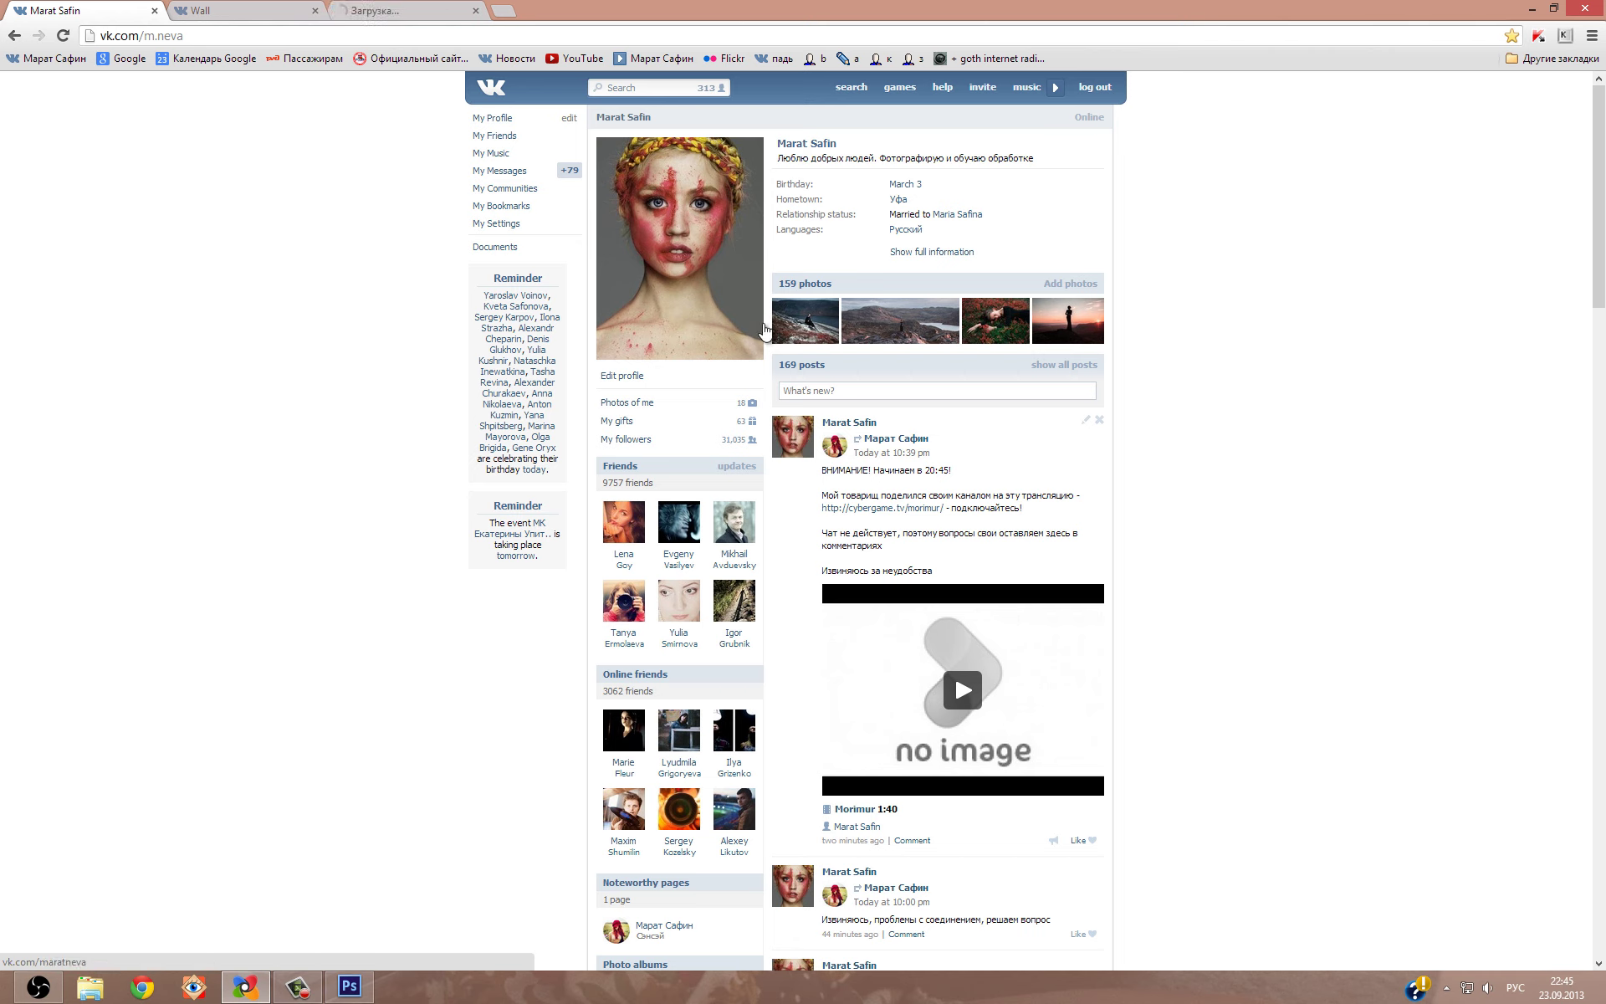
pyautogui.click(389, 10)
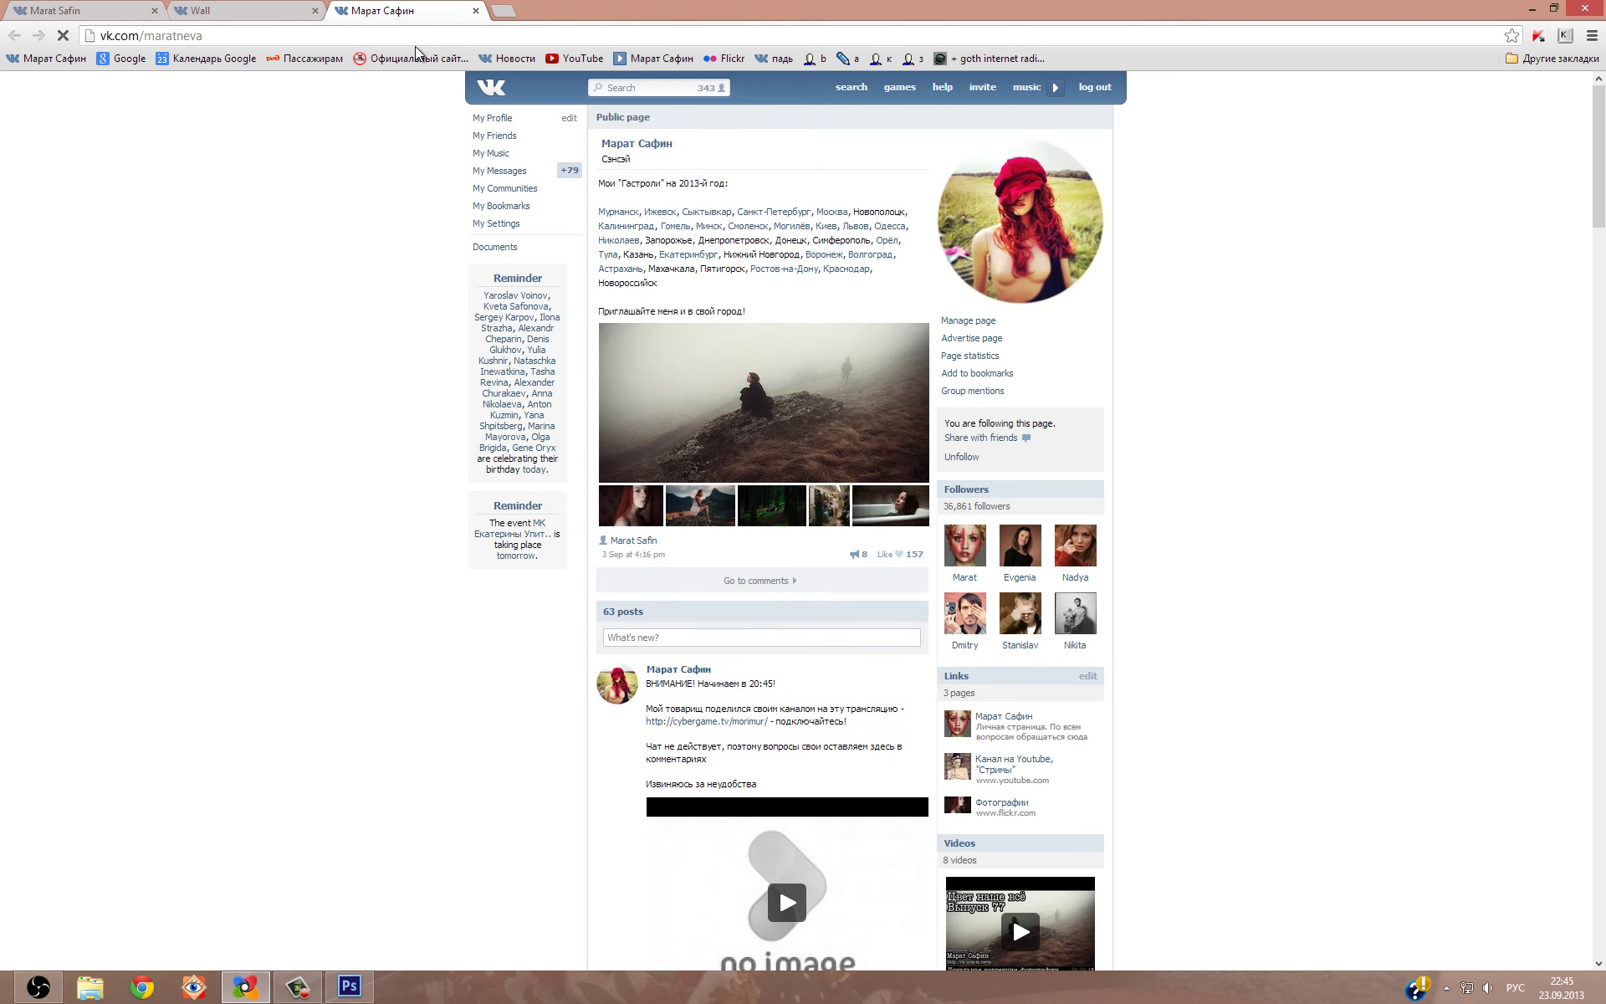
pyautogui.scroll(-4, 807, 766)
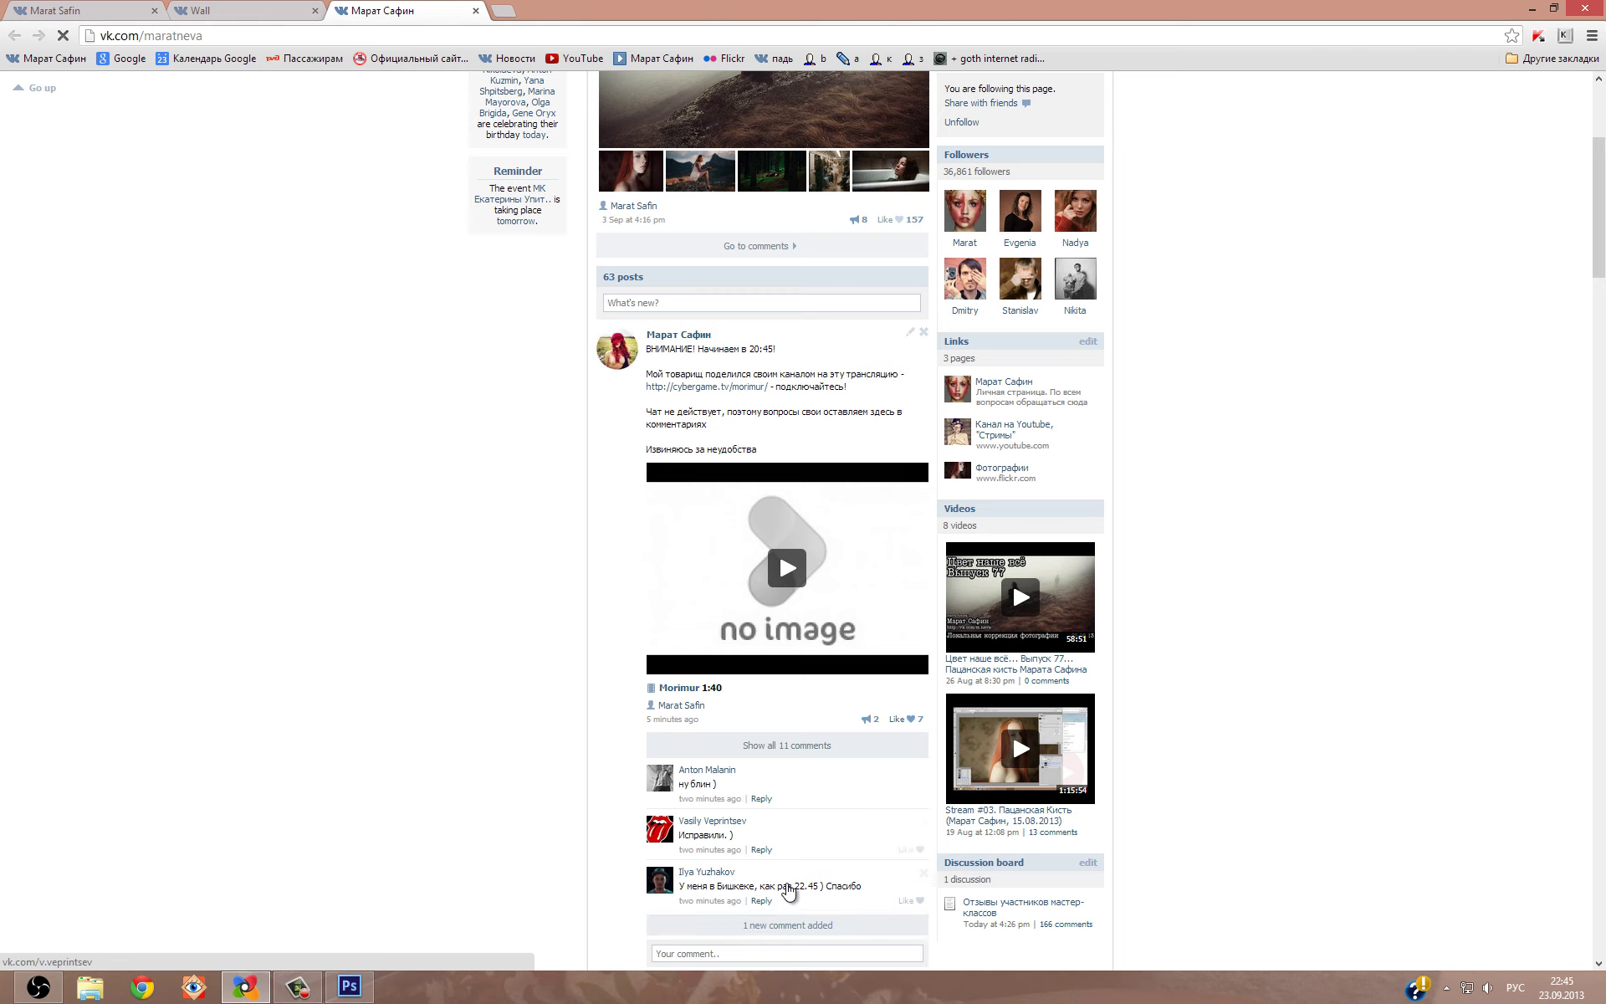
pyautogui.click(798, 927)
pyautogui.scroll(-2, 815, 925)
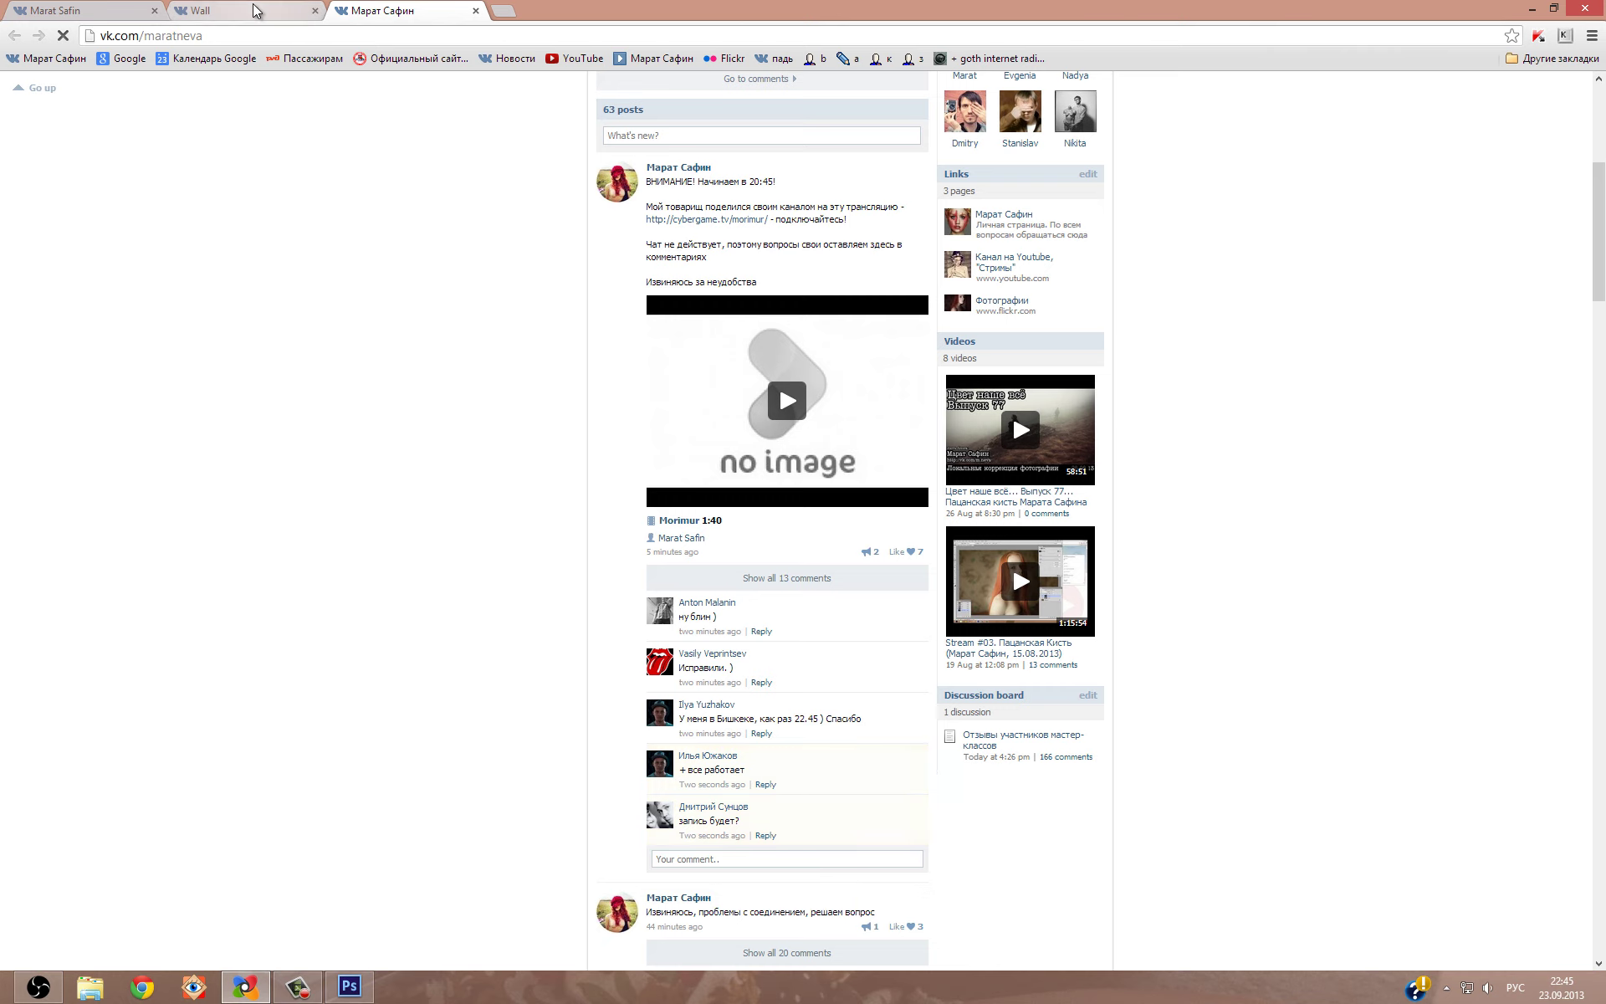
# Reload the stream post's page and read through its fresh comments.
pyautogui.click(208, 10)
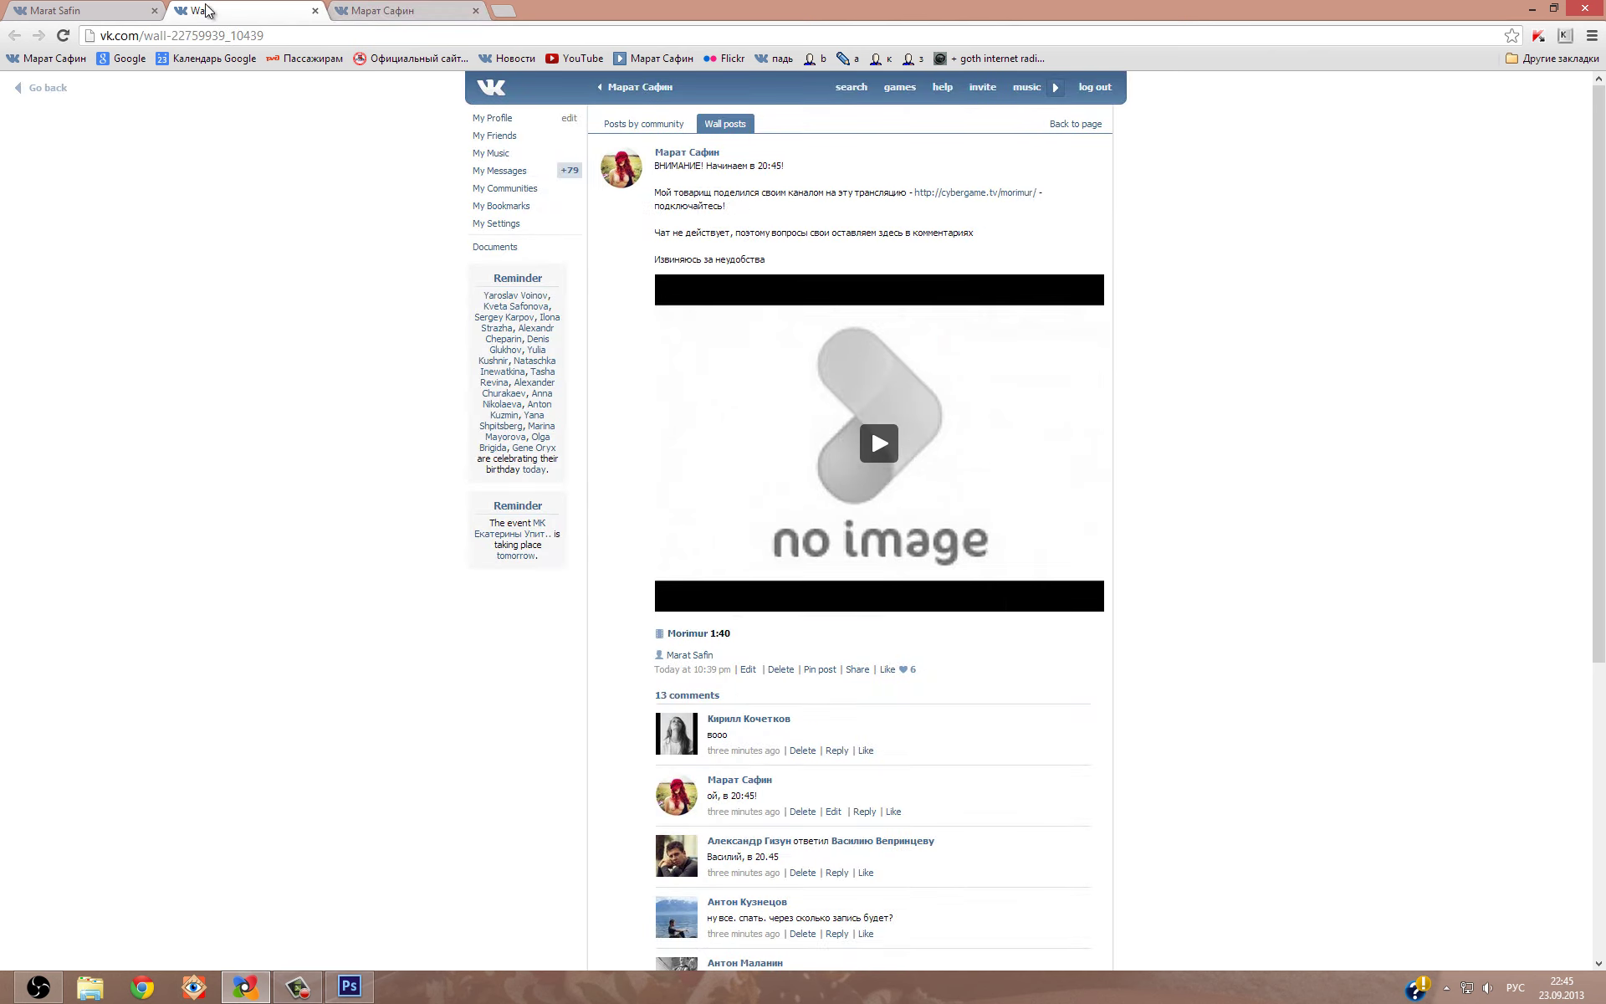
pyautogui.scroll(-4, 865, 518)
pyautogui.press('F5')
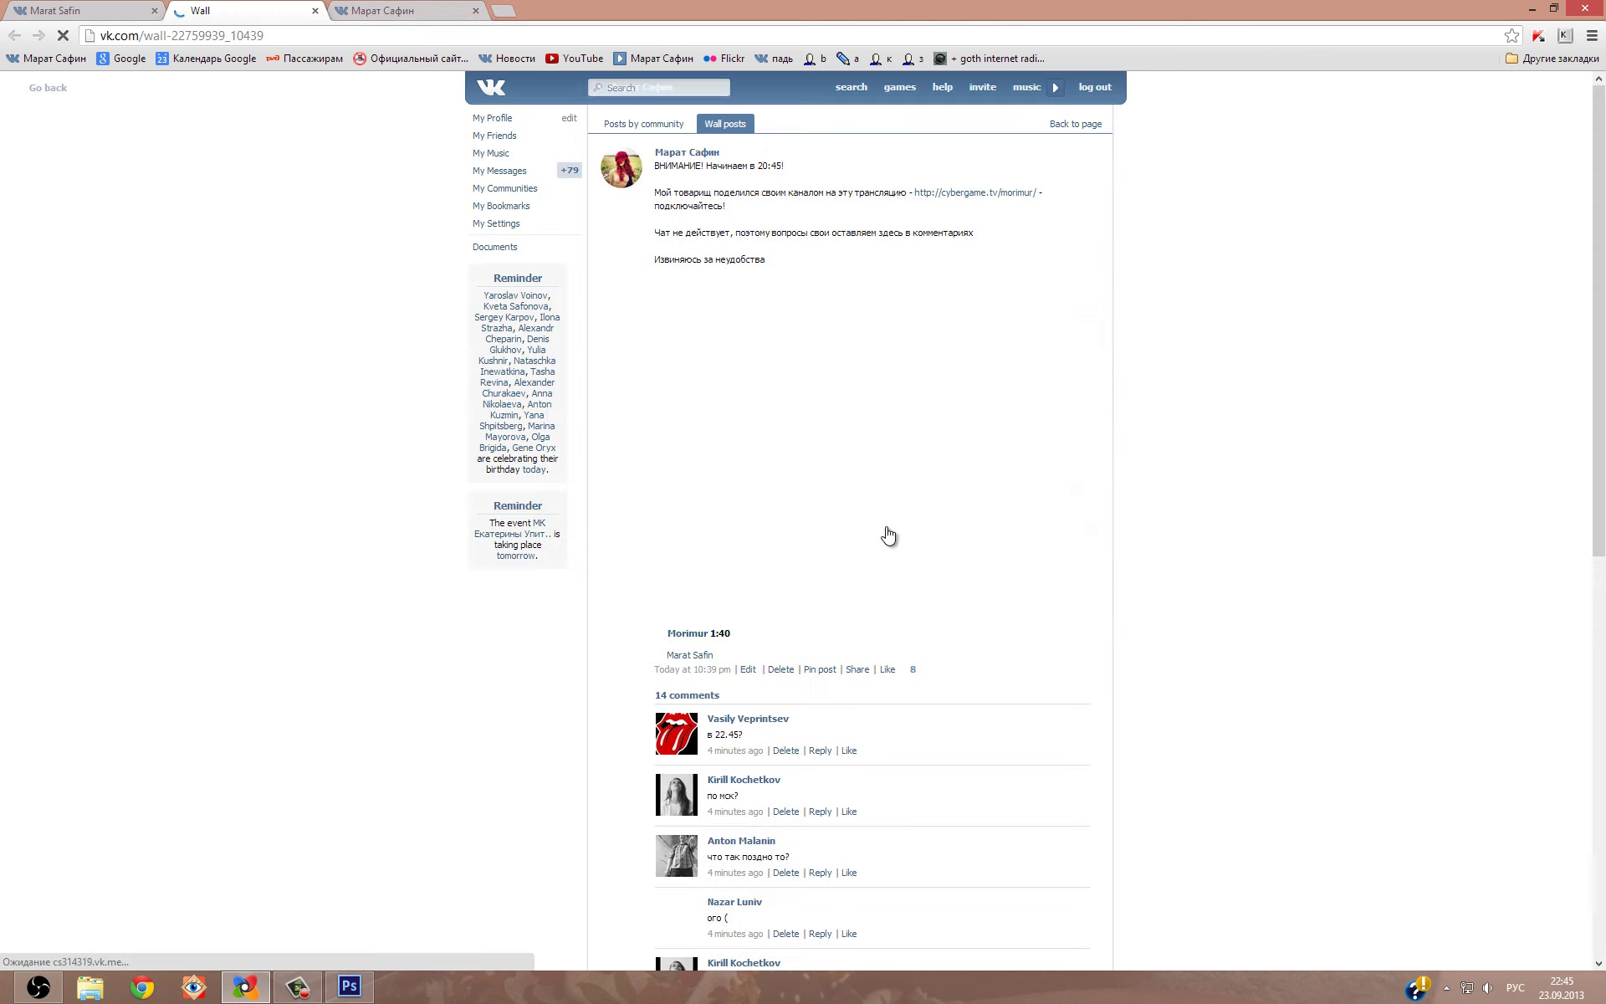
pyautogui.scroll(-10, 892, 543)
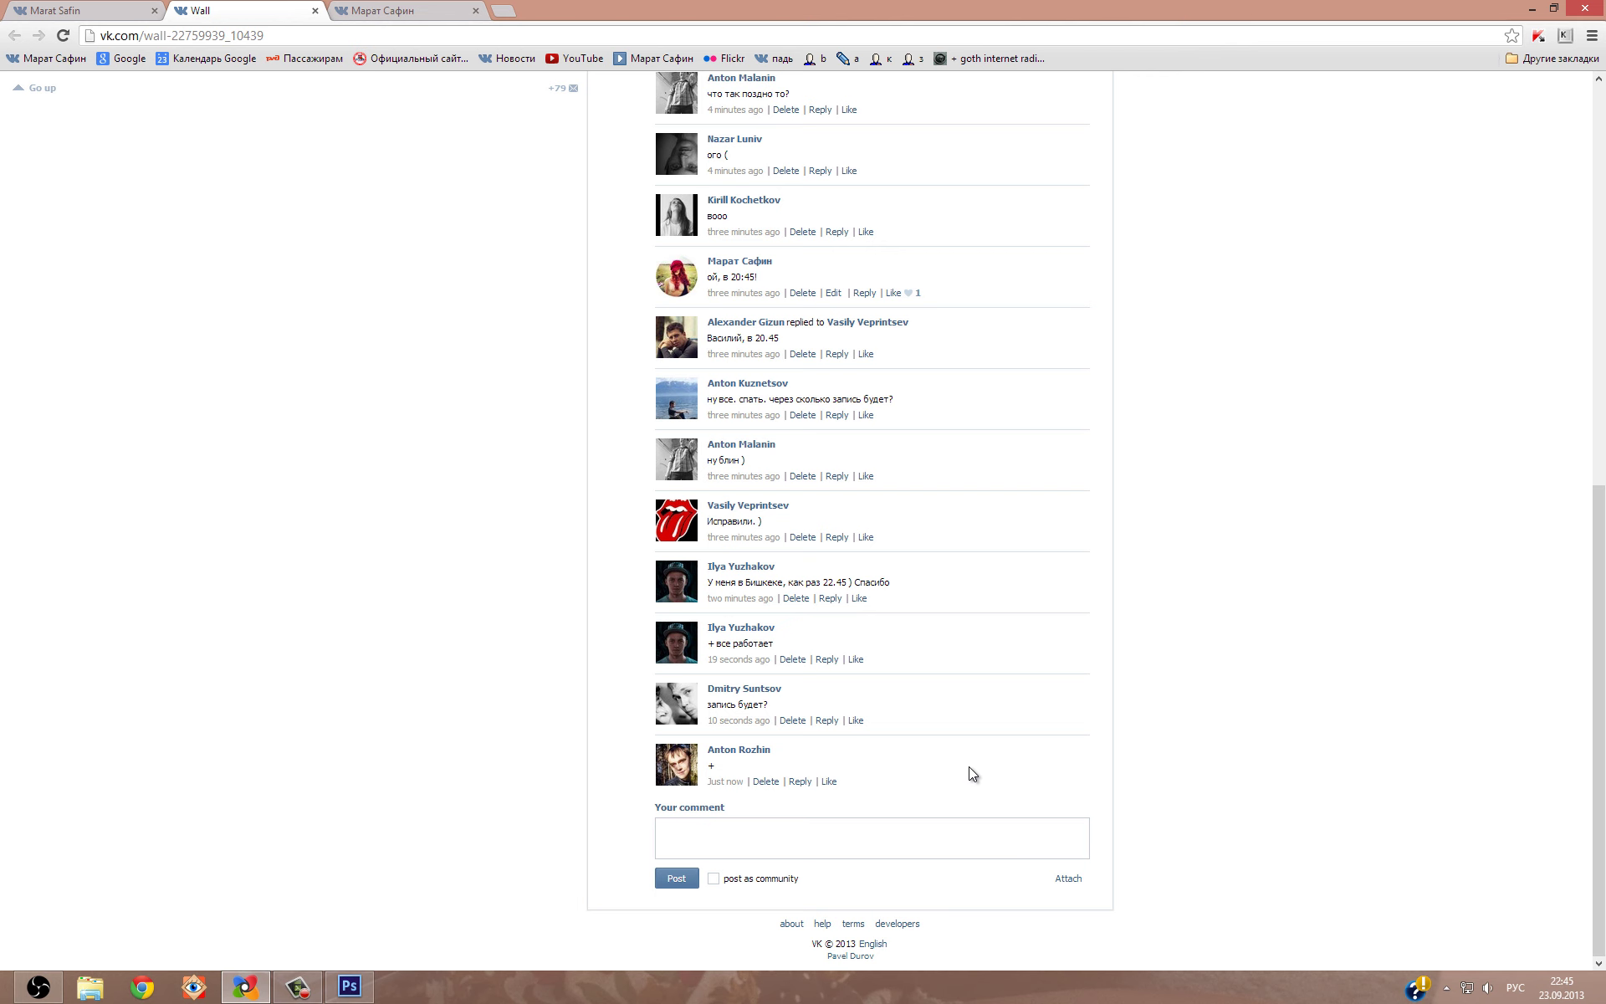
pyautogui.scroll(1, 1009, 708)
pyautogui.scroll(3, 1010, 708)
pyautogui.scroll(5, 1010, 707)
# Visit the personal profile from the public page, go back, then minimize Chrome.
pyautogui.hotkey('ctrl', 'Tab')
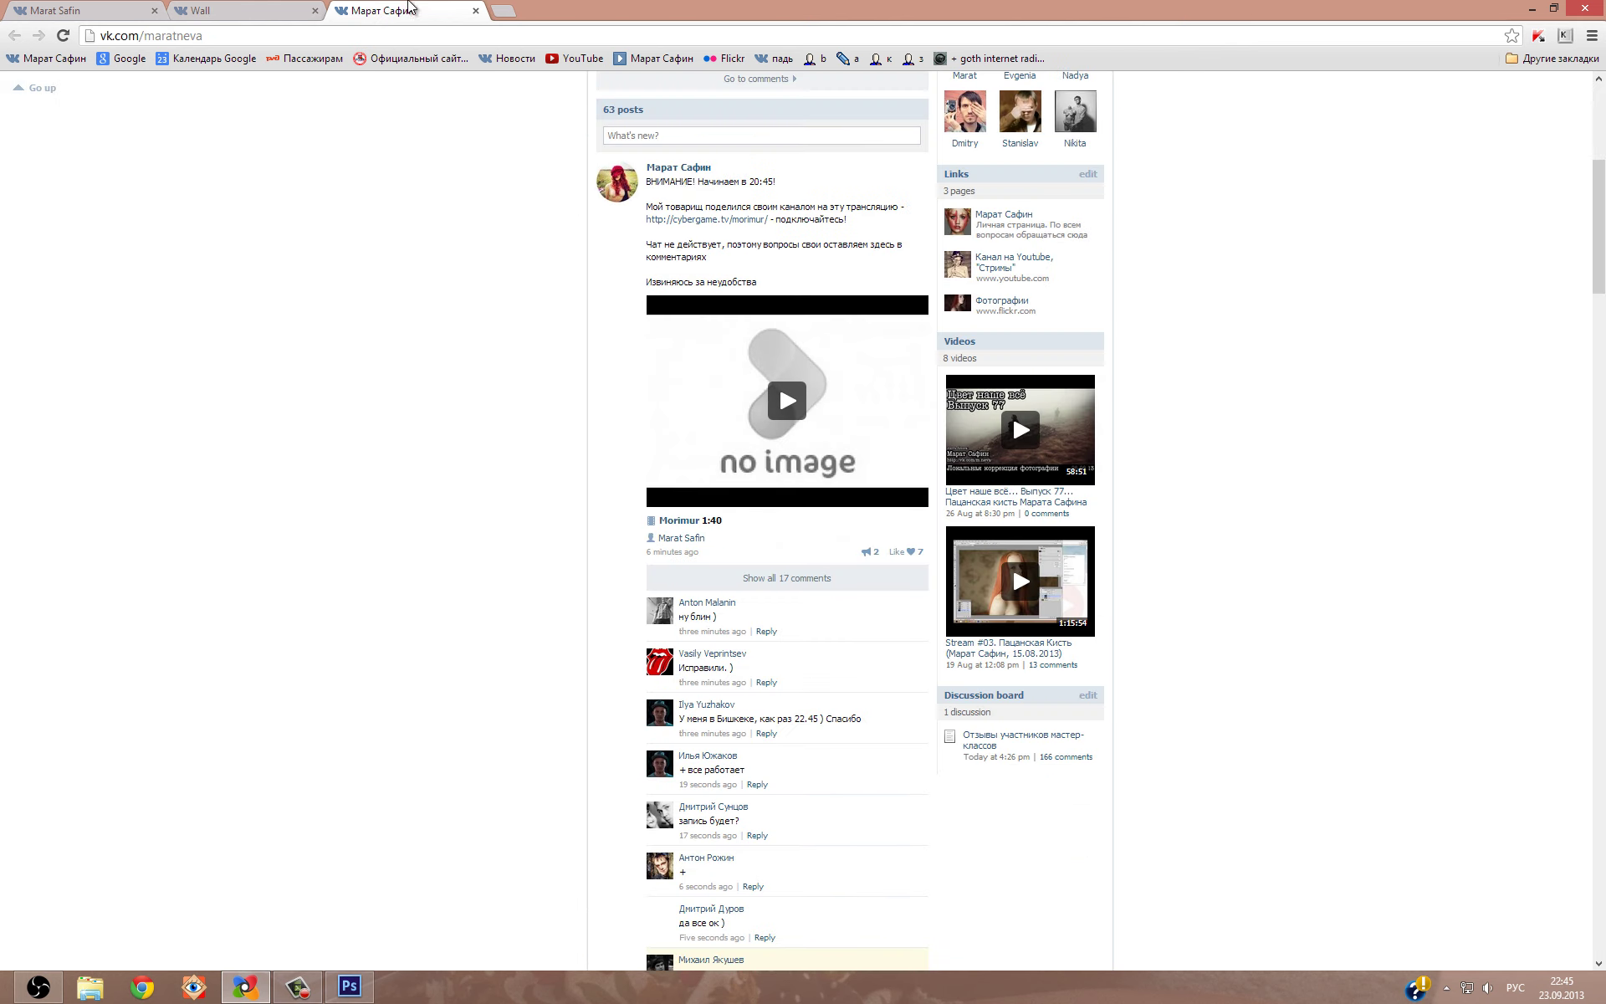
pyautogui.scroll(4, 666, 204)
pyautogui.scroll(2, 527, 127)
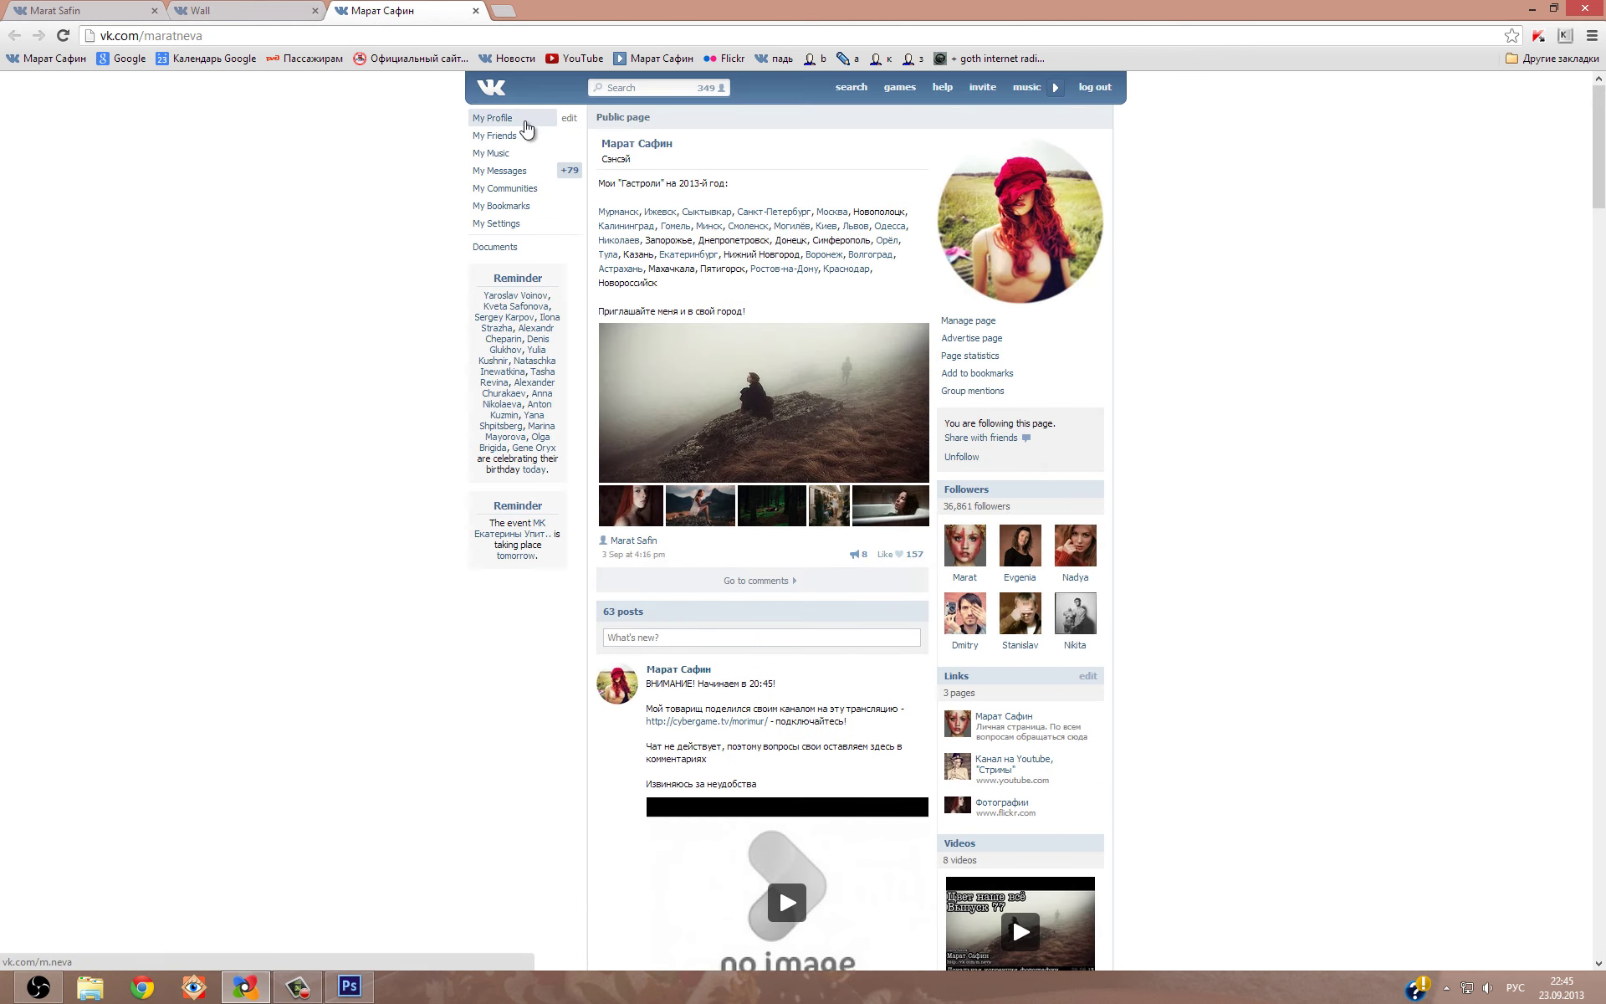
pyautogui.click(527, 125)
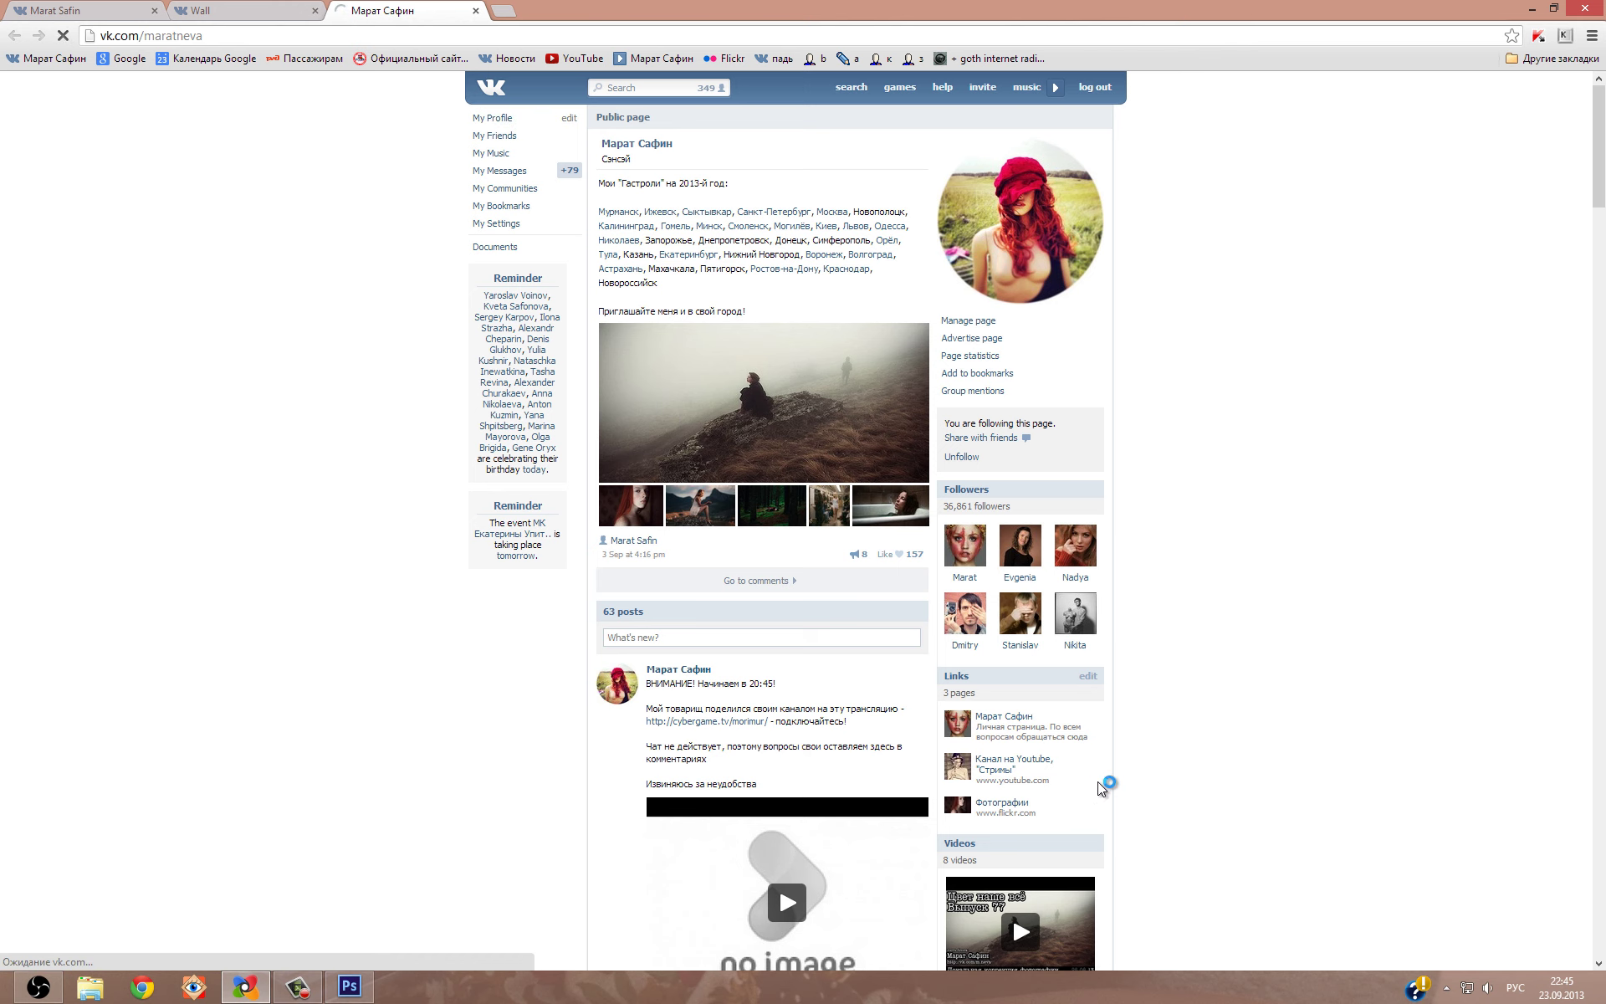
pyautogui.scroll(-2, 1121, 752)
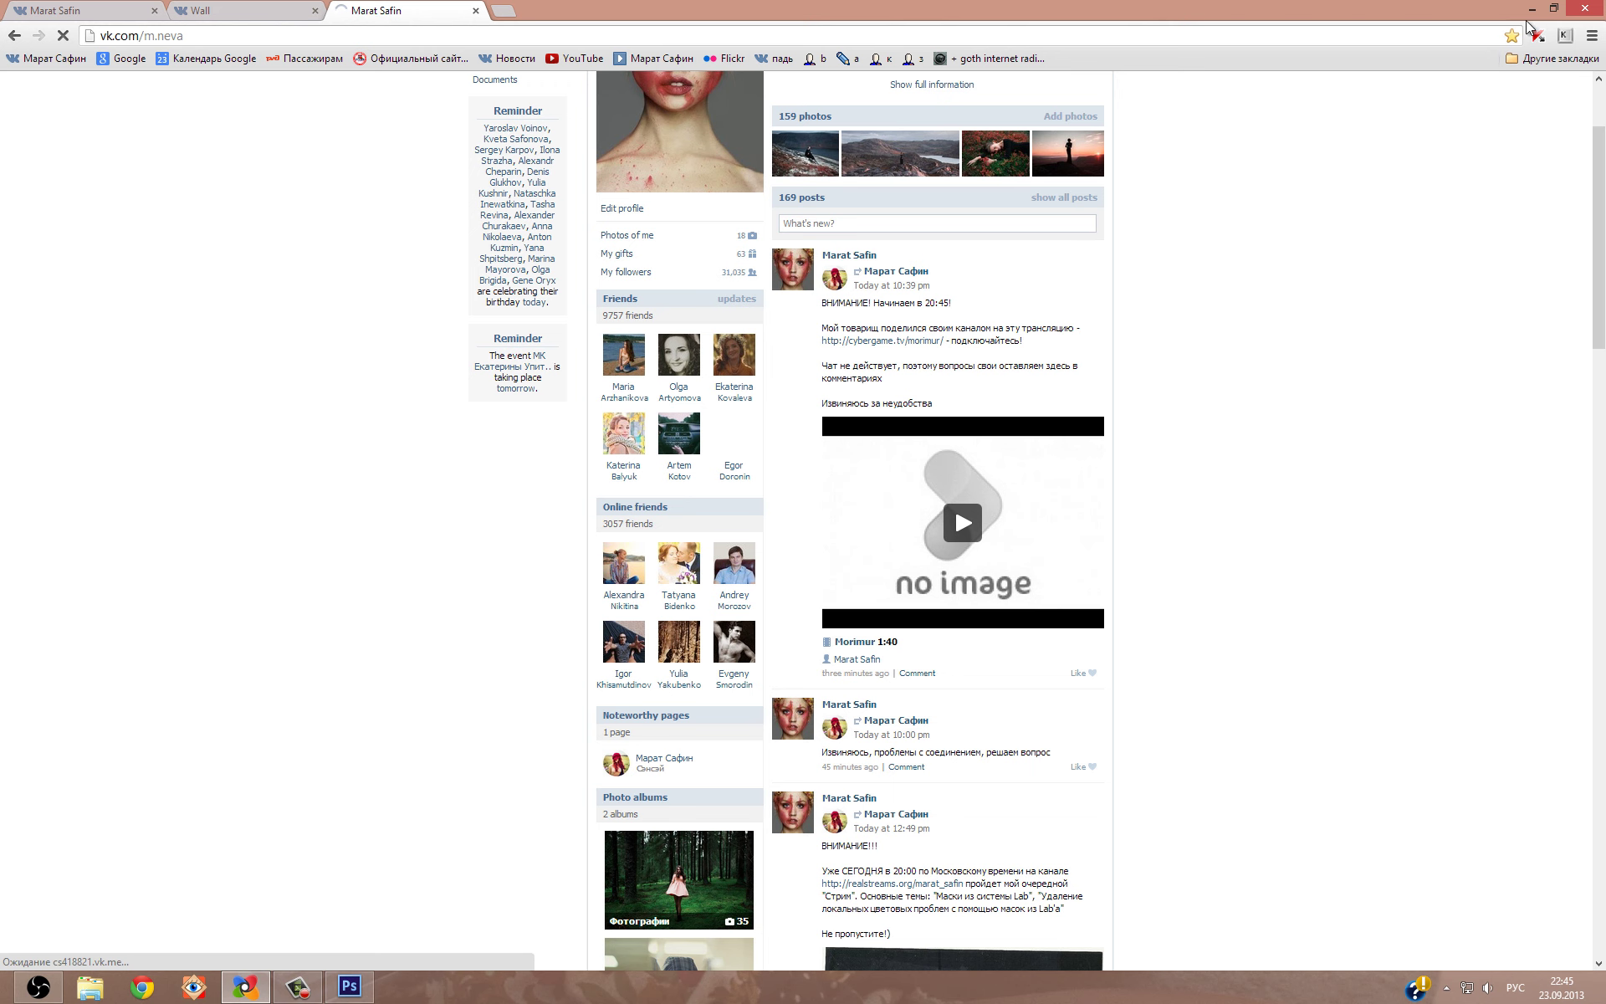
pyautogui.scroll(-2, 1280, 487)
pyautogui.hotkey('alt', 'Left')
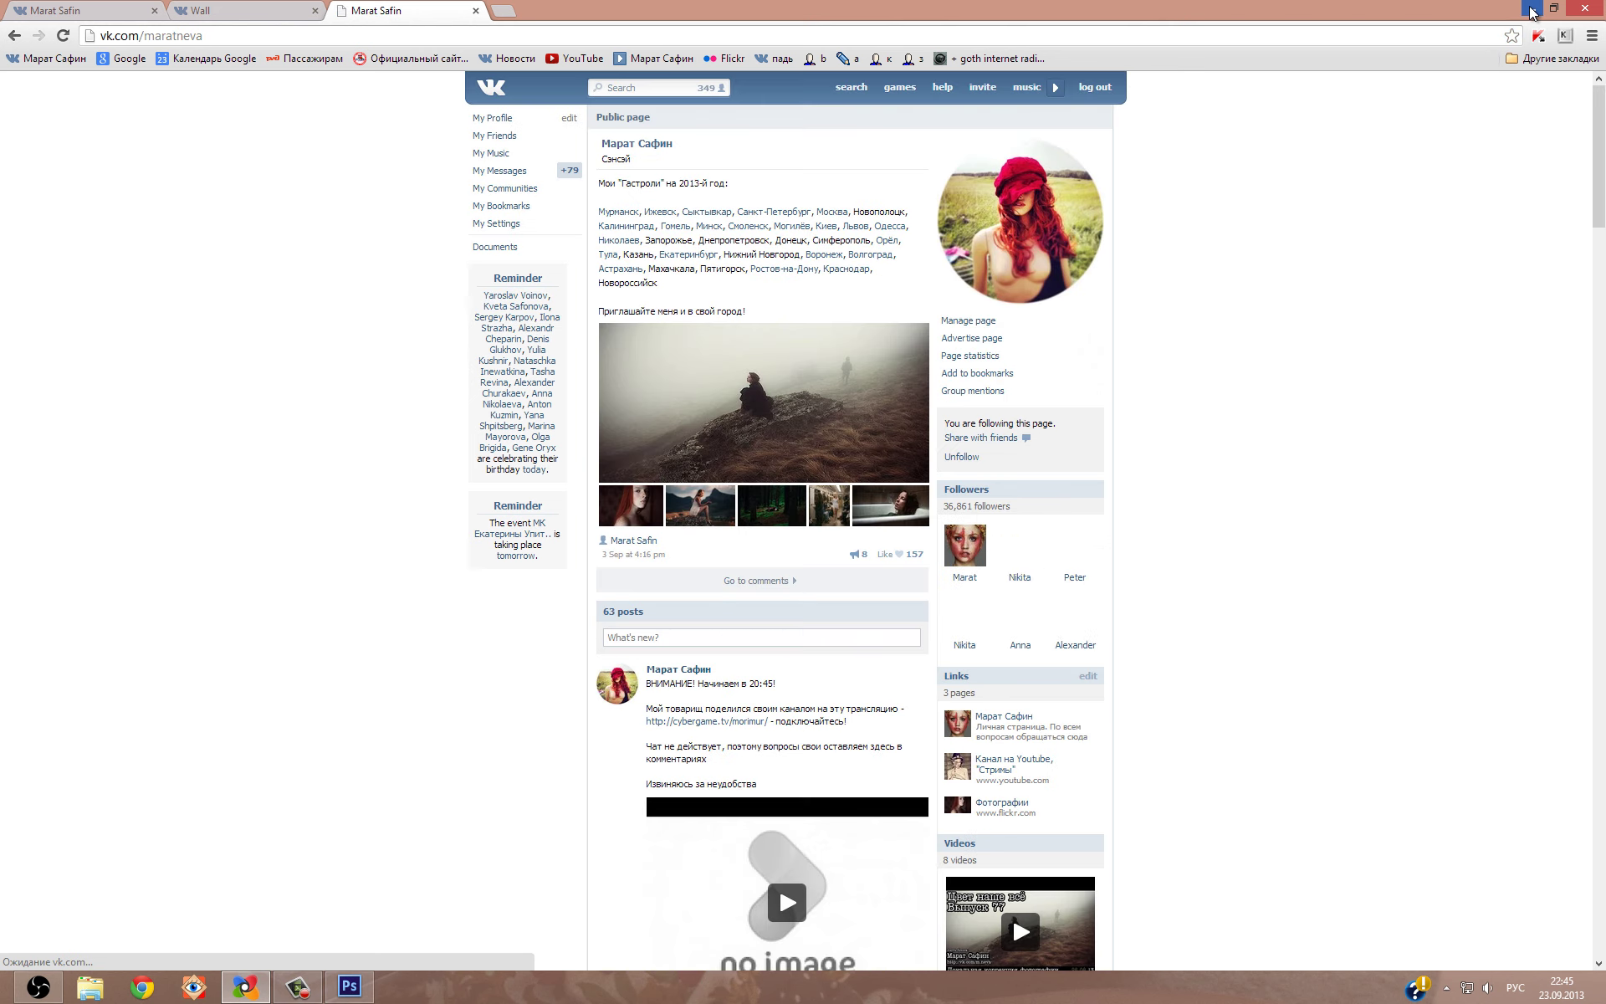
pyautogui.click(1532, 8)
# Centre the broadcast window and view 01. RGB from Для Стрима №4 full-screen.
pyautogui.moveTo(351, 314); pyautogui.dragTo(583, 267)
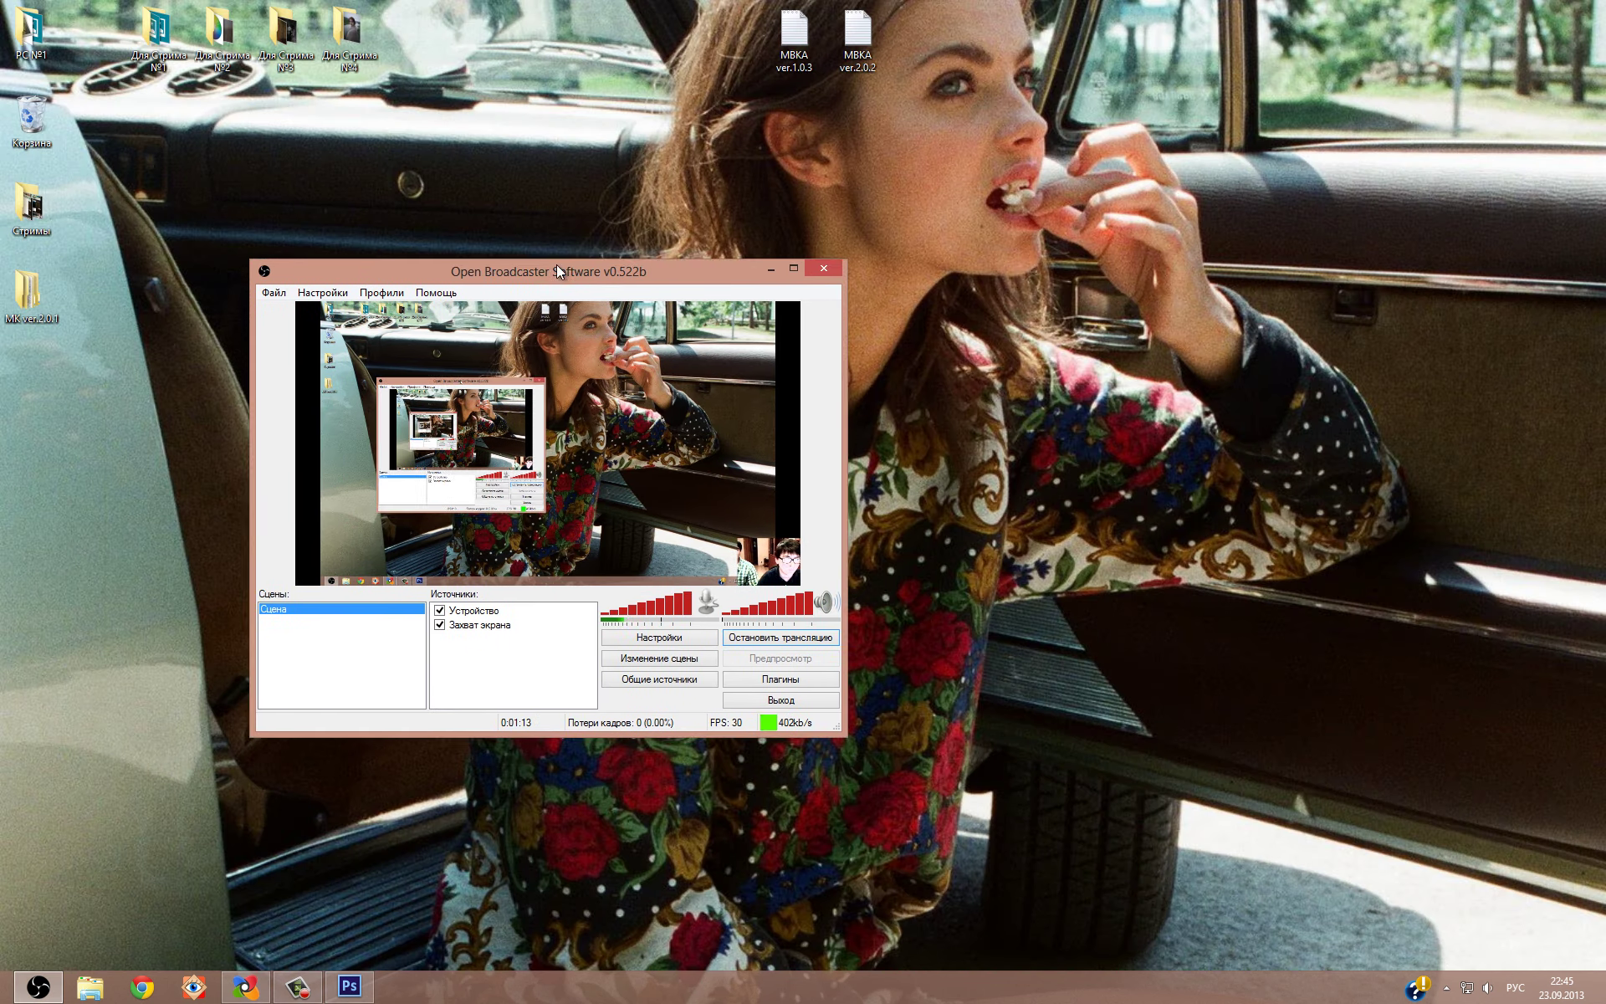
pyautogui.doubleClick(353, 44)
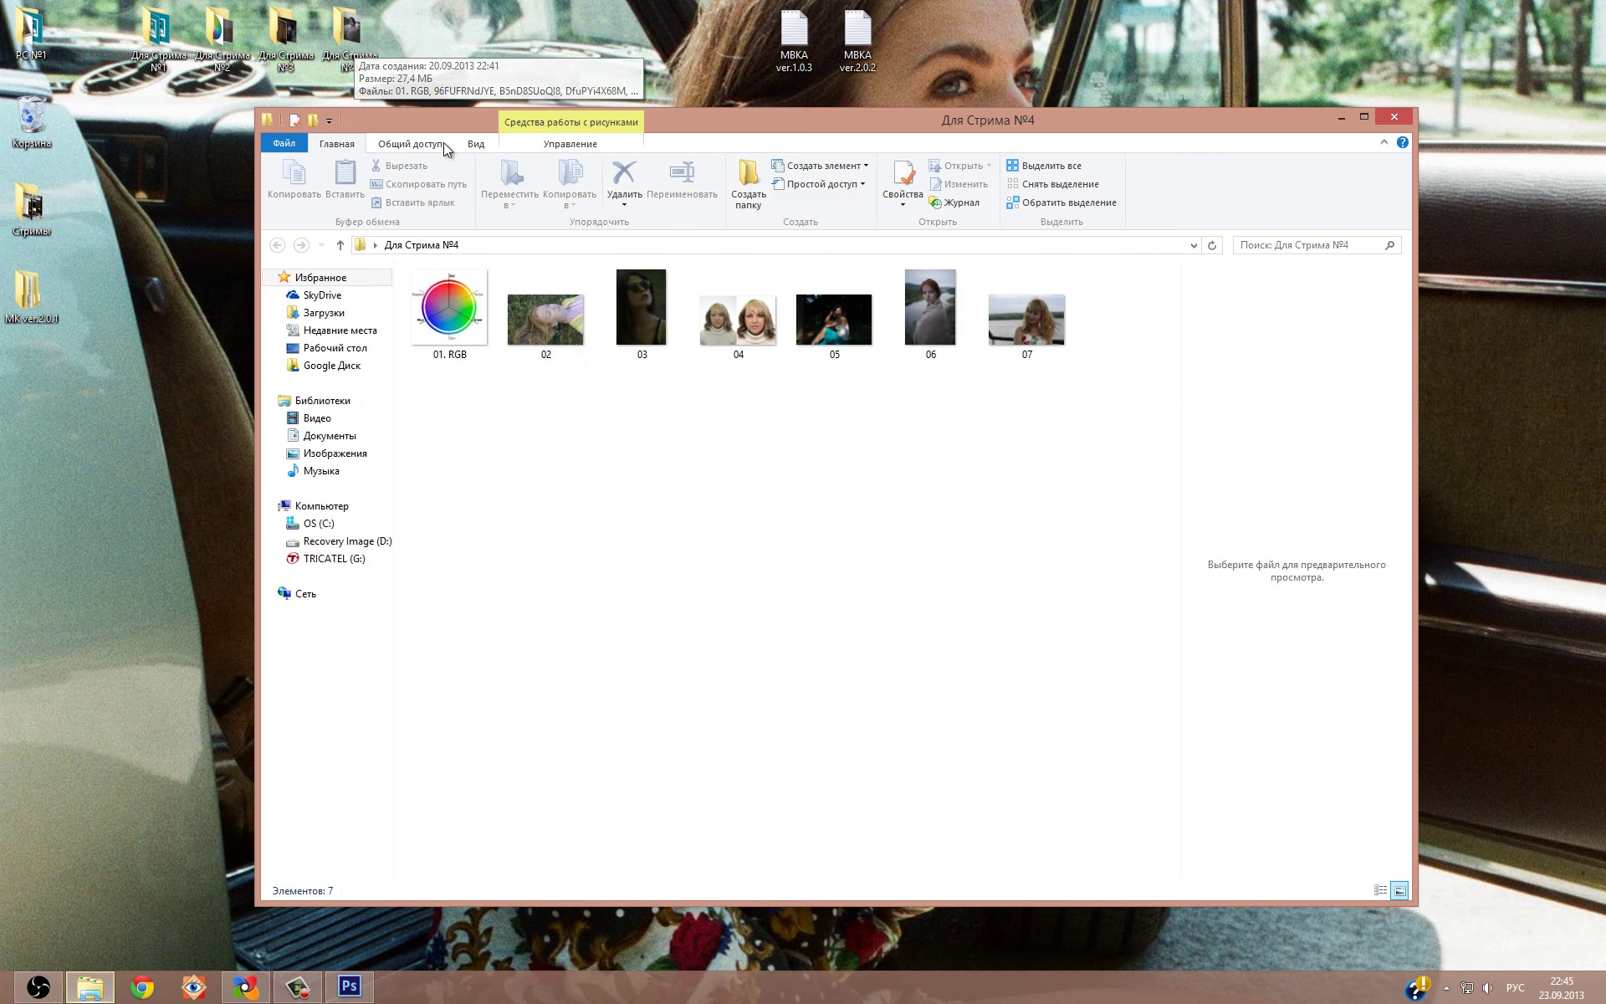
pyautogui.doubleClick(449, 314)
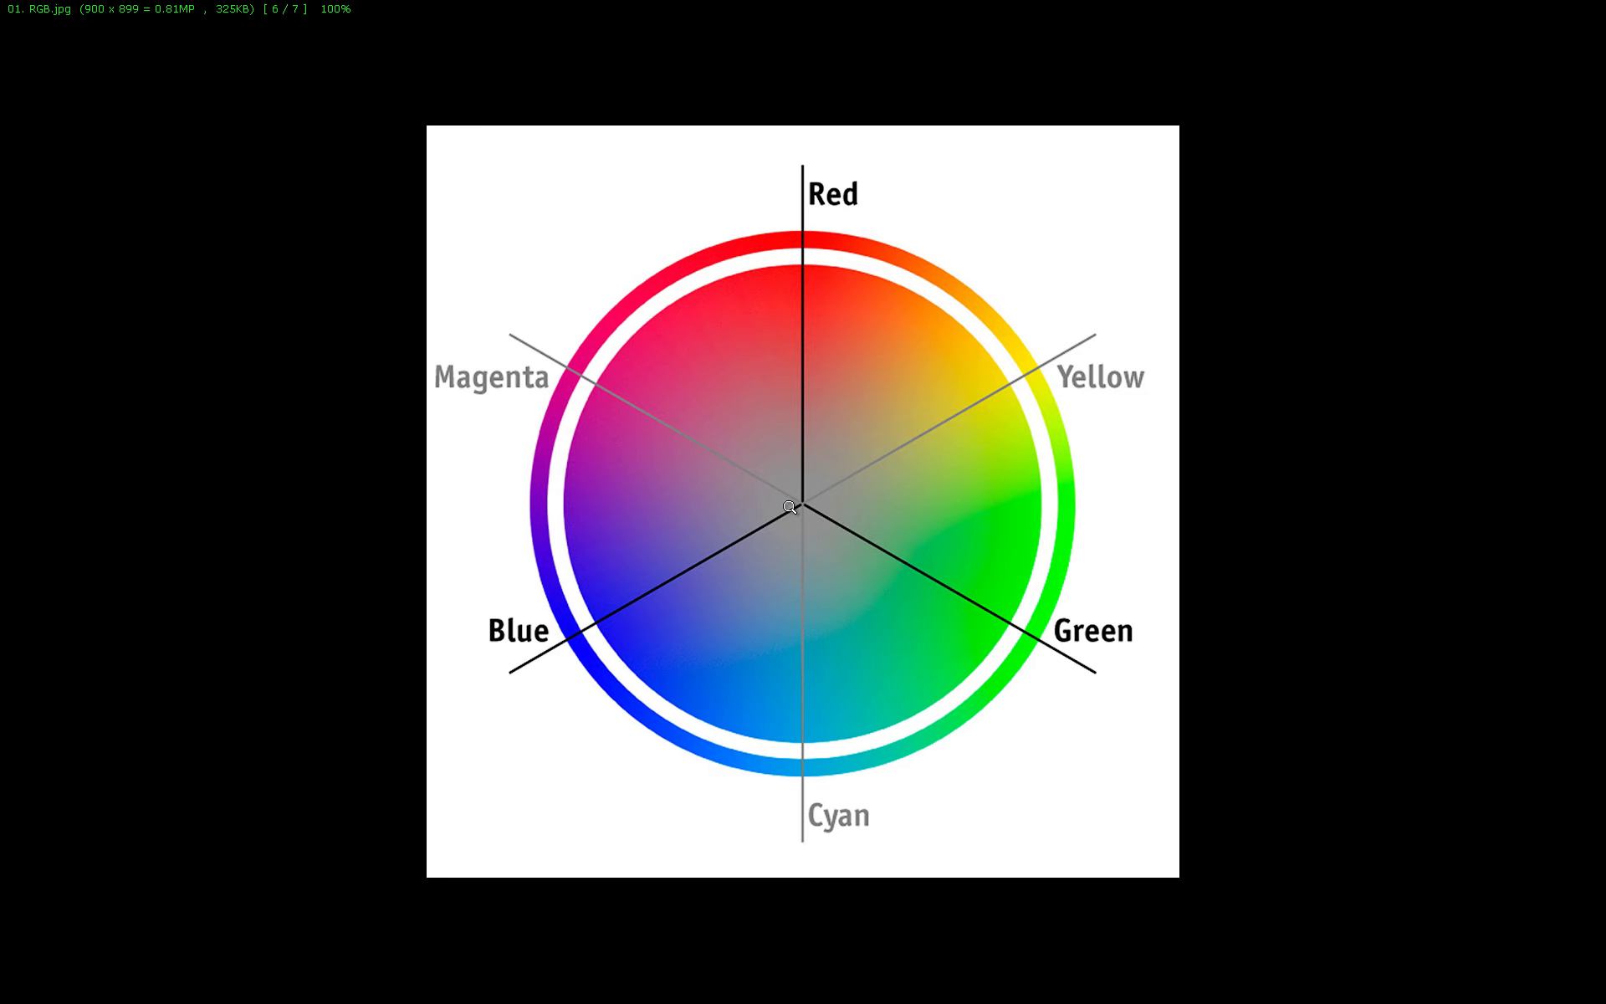
pyautogui.press('Escape')
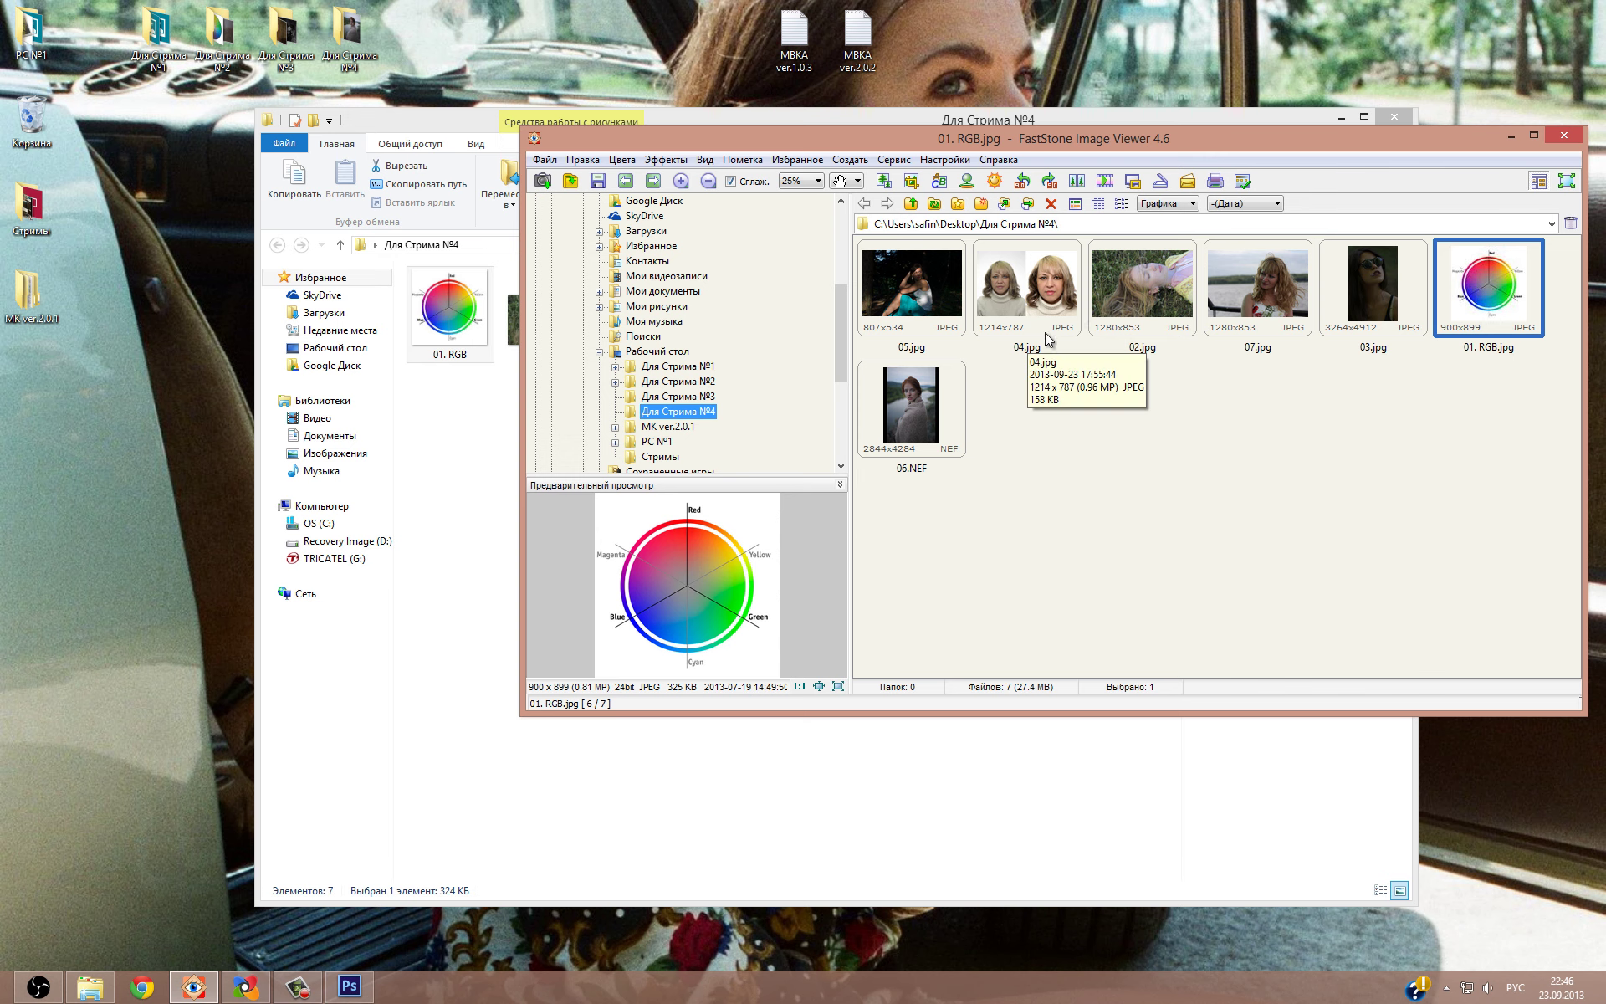
# Scroll the VK wall to the photo-request post and expand all 54 comments.
pyautogui.click(251, 988)
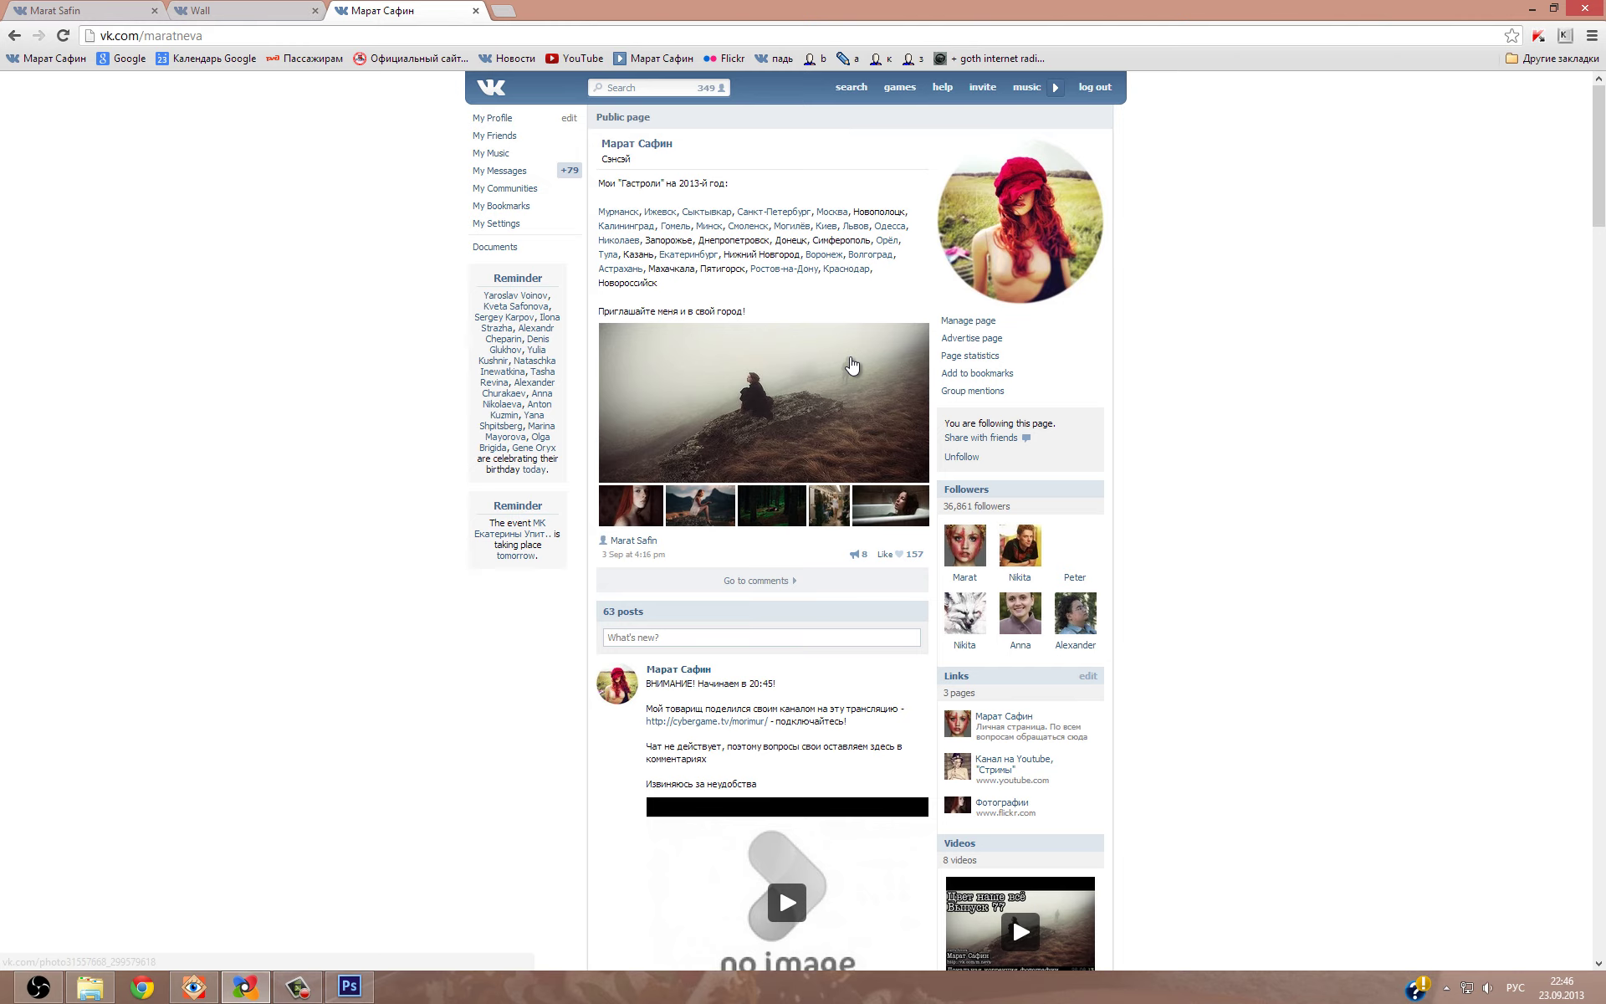
pyautogui.scroll(-5, 851, 365)
pyautogui.scroll(-5, 852, 365)
pyautogui.scroll(-5, 851, 364)
pyautogui.scroll(-5, 851, 365)
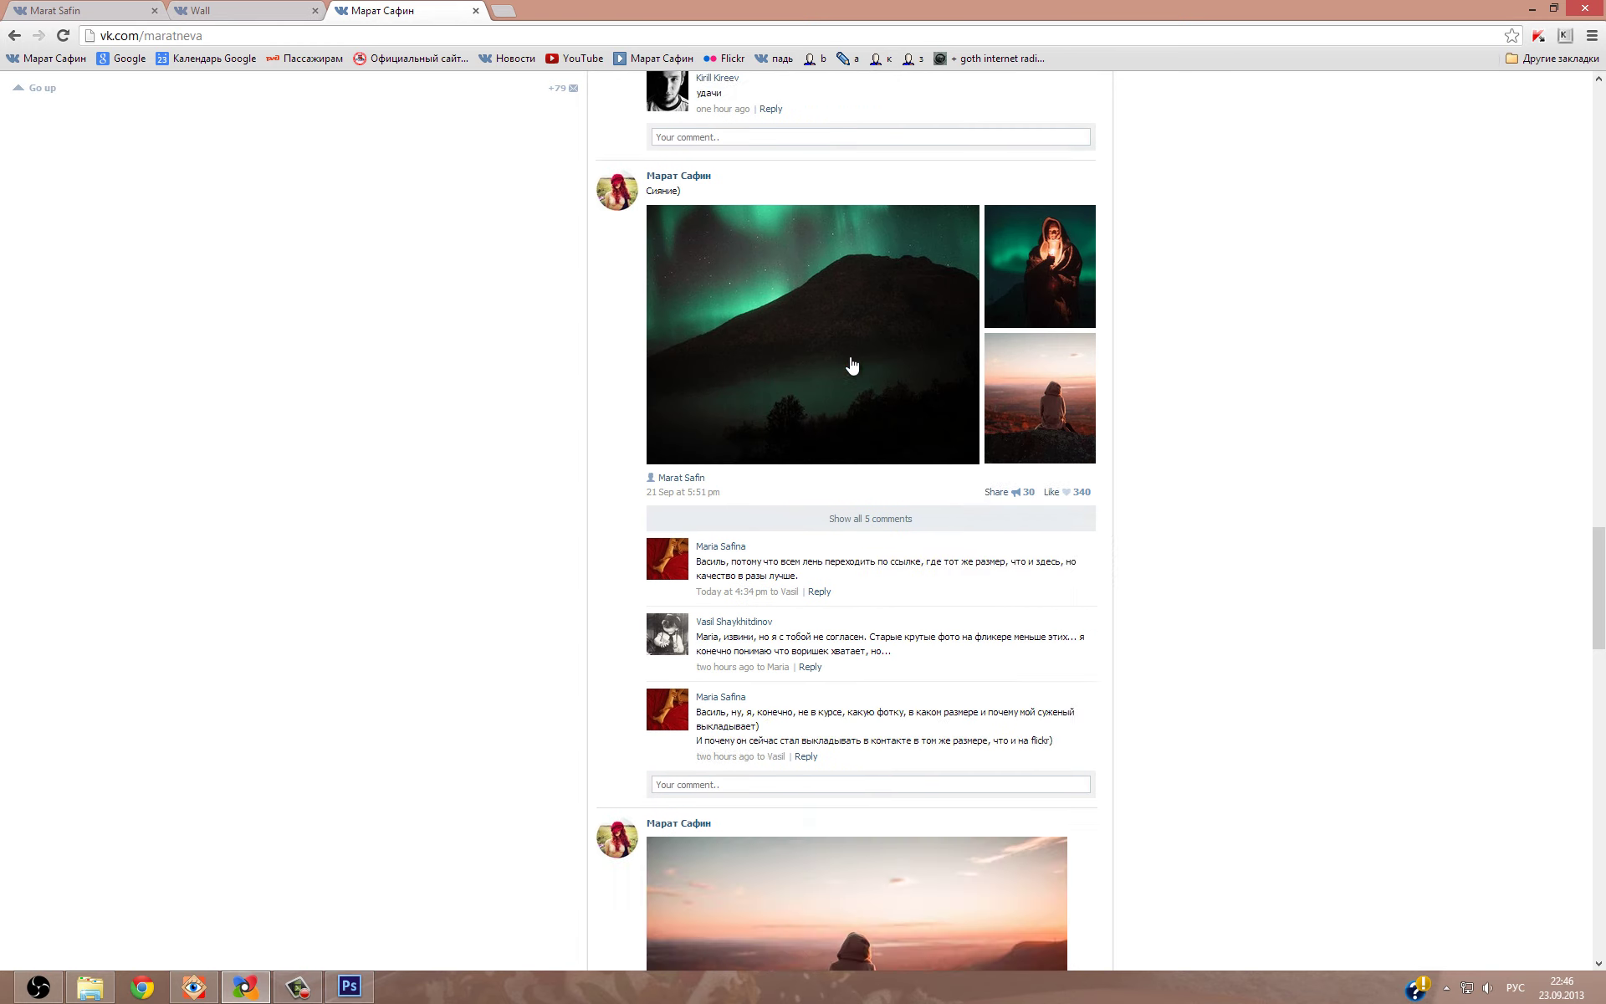
pyautogui.scroll(-5, 851, 365)
pyautogui.scroll(-5, 851, 364)
pyautogui.scroll(-5, 851, 364)
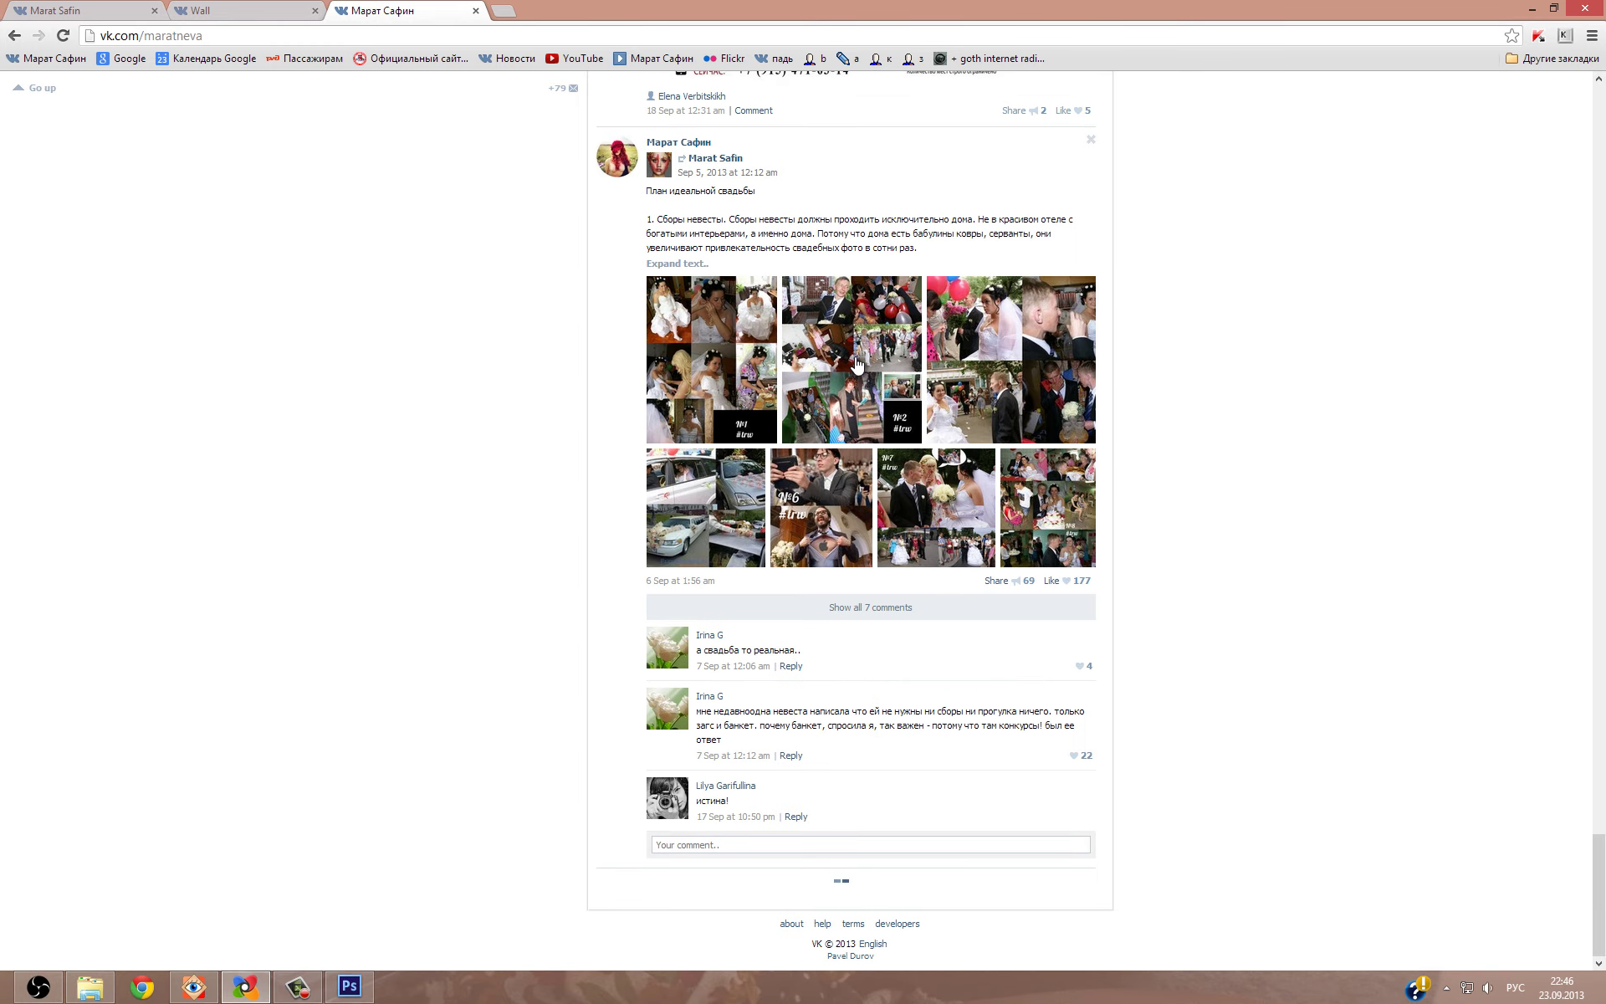
pyautogui.scroll(-5, 861, 365)
pyautogui.scroll(-5, 868, 364)
pyautogui.scroll(-5, 869, 366)
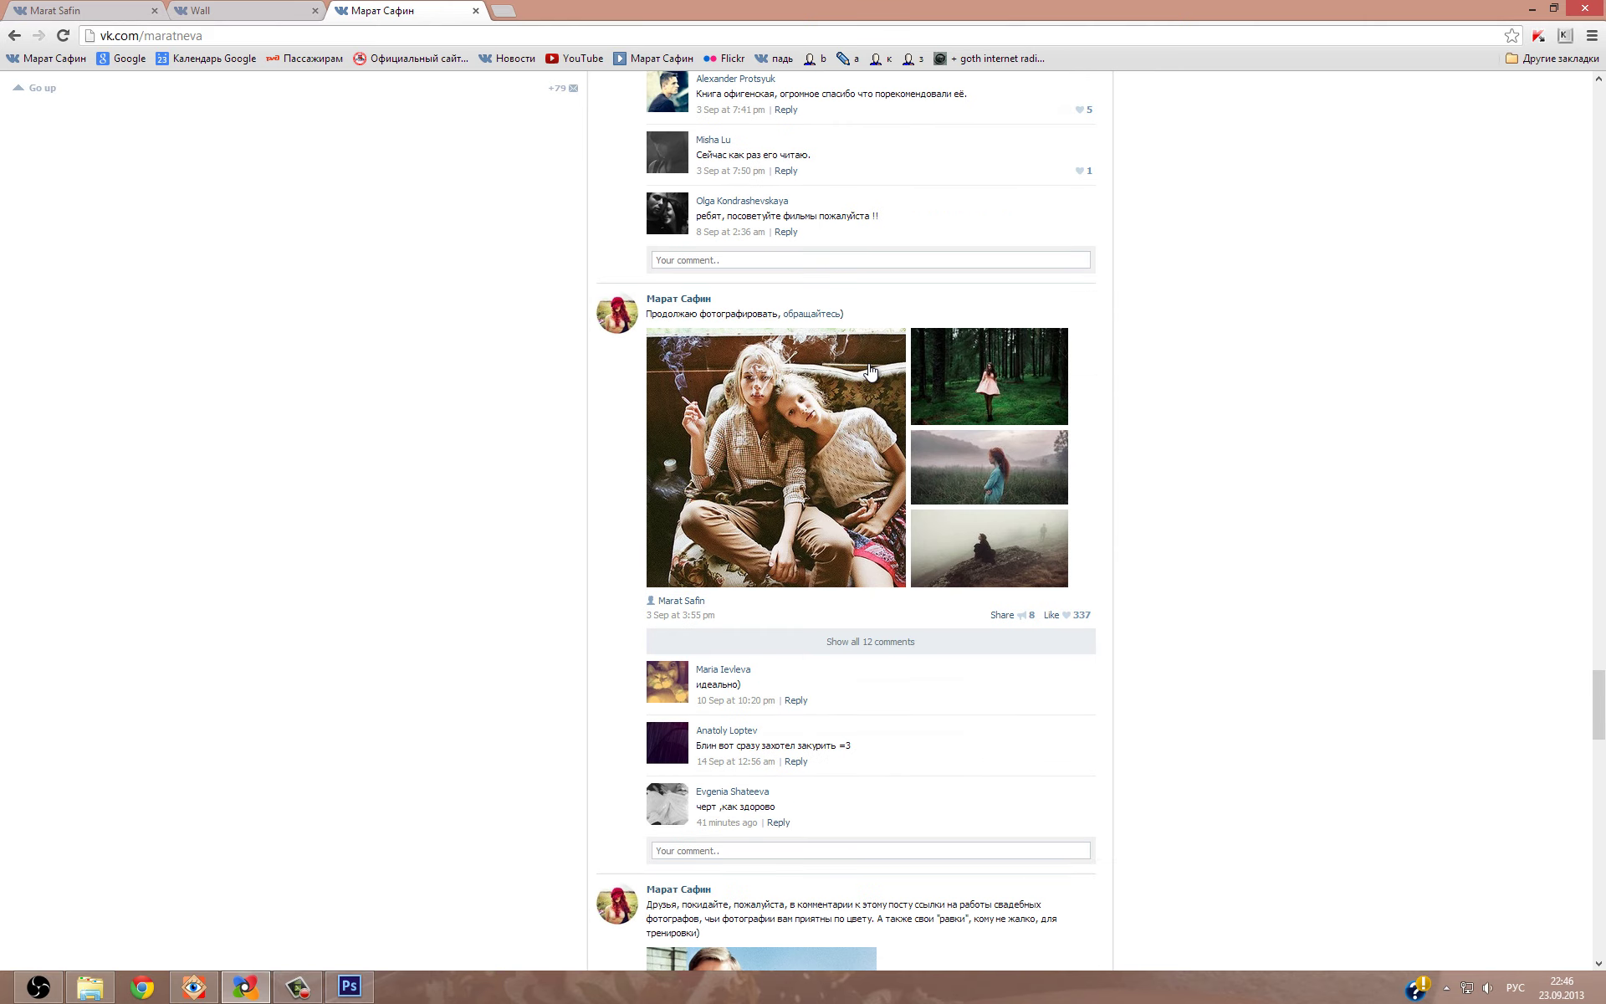
pyautogui.scroll(-5, 870, 370)
pyautogui.scroll(-5, 869, 368)
pyautogui.scroll(-5, 870, 368)
pyautogui.scroll(5, 870, 368)
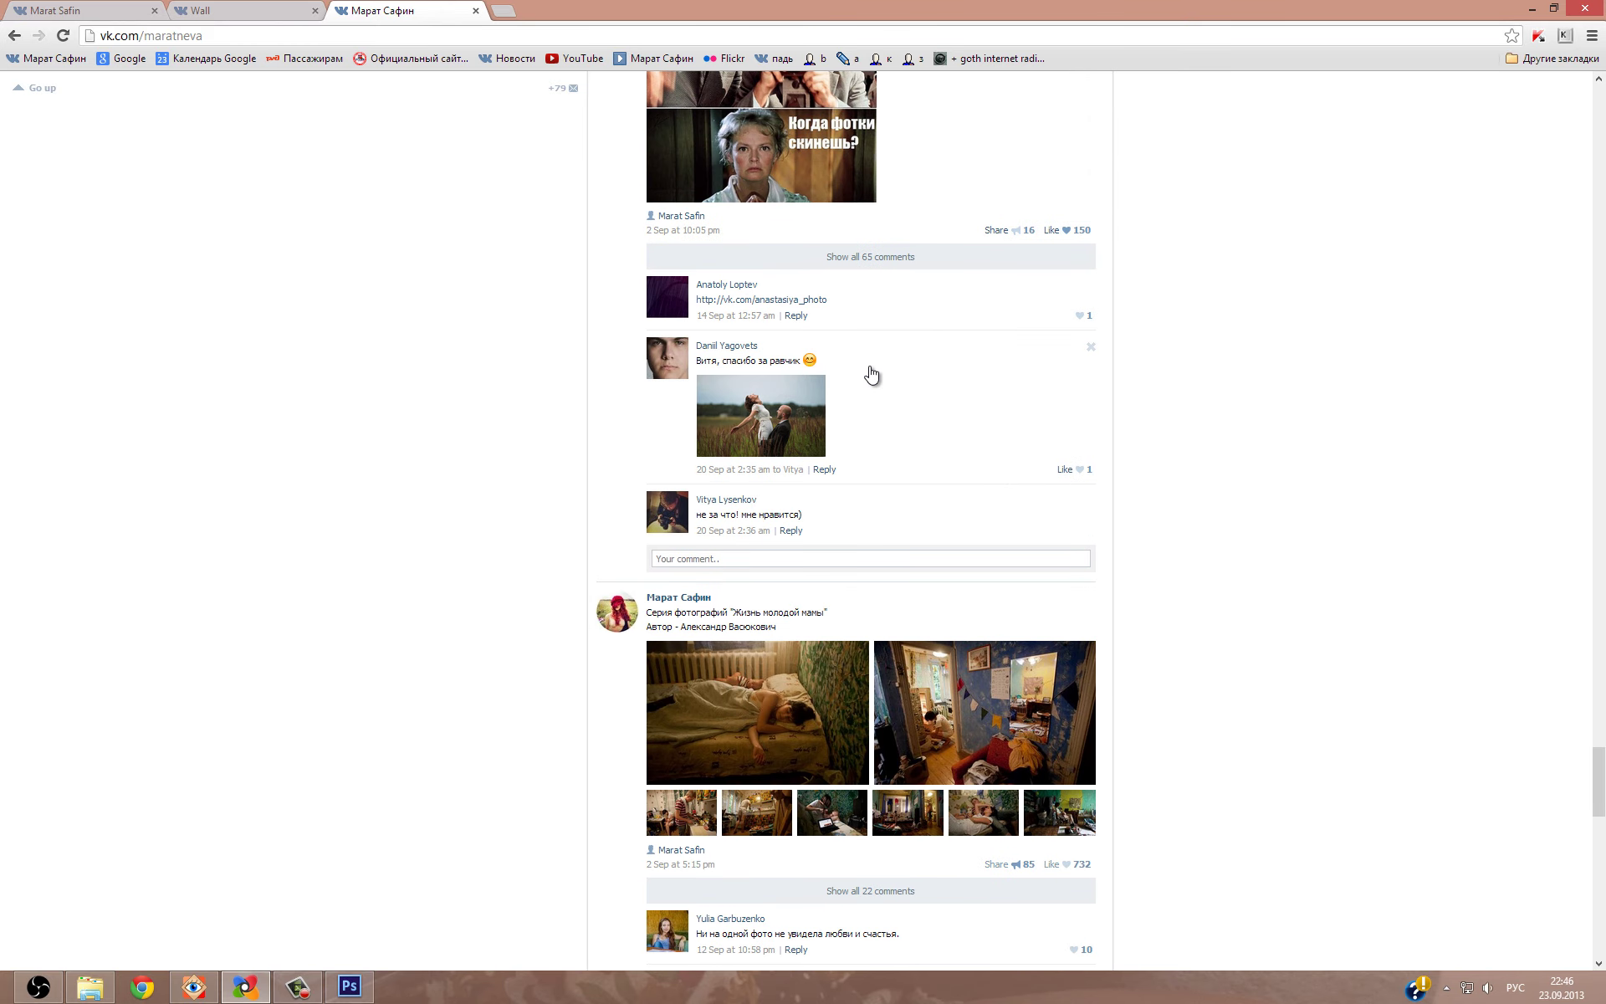
pyautogui.scroll(3, 870, 374)
pyautogui.scroll(-5, 870, 373)
pyautogui.scroll(-5, 861, 435)
pyautogui.scroll(-5, 855, 458)
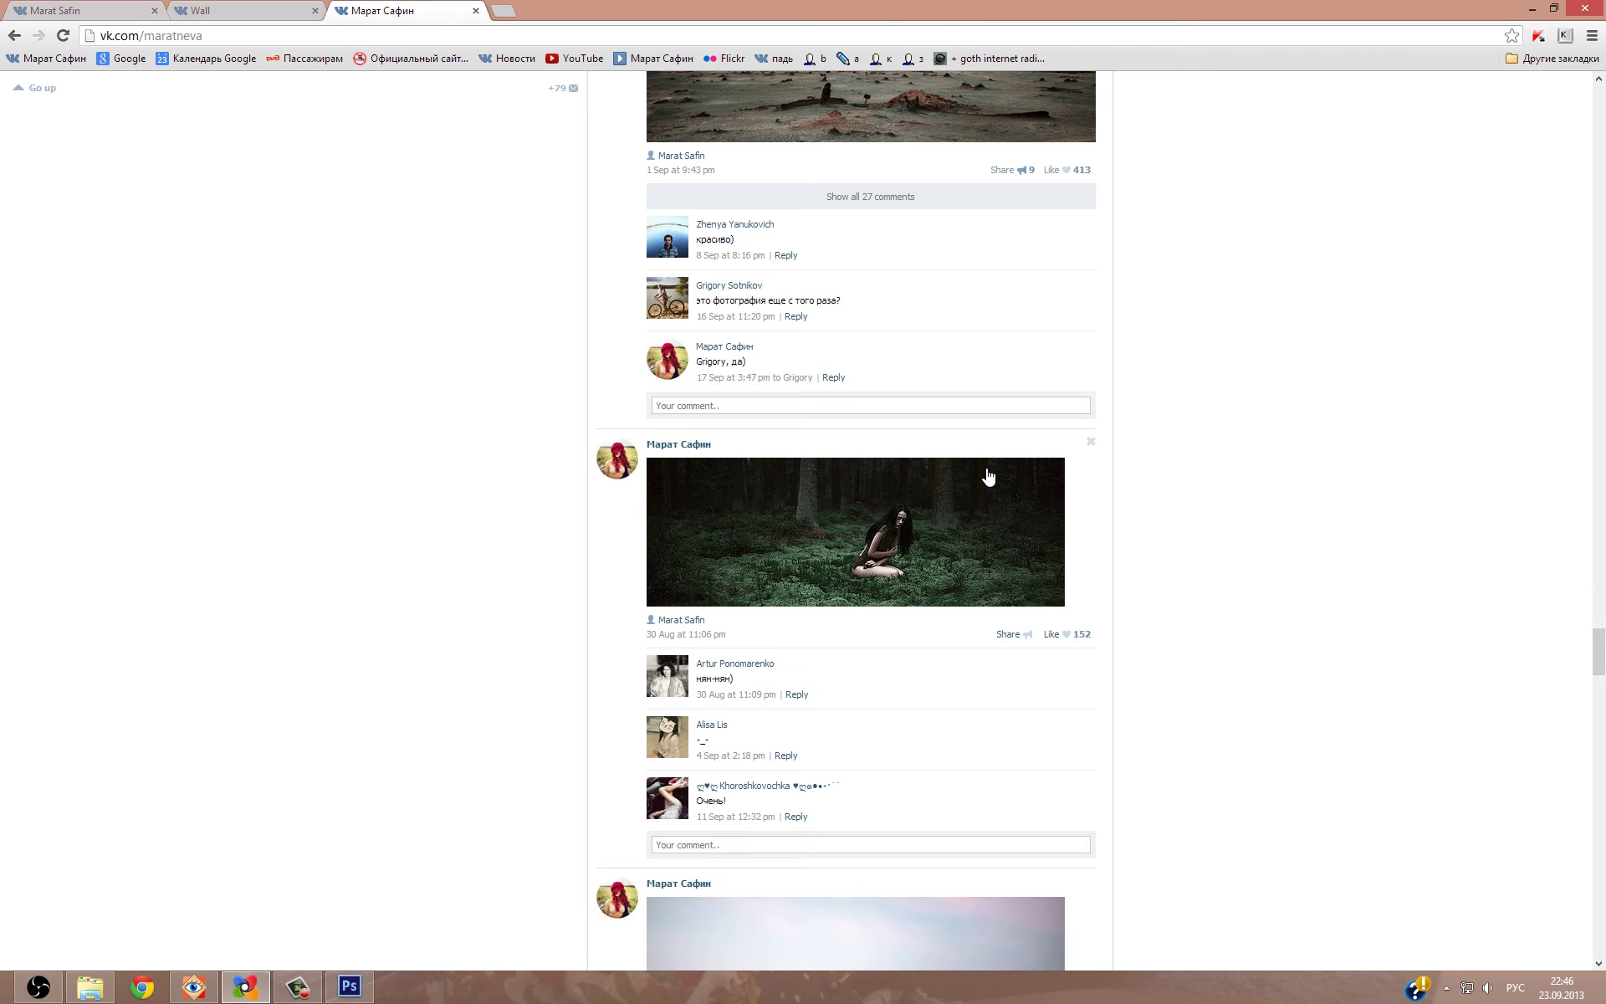
pyautogui.scroll(-5, 985, 474)
pyautogui.scroll(-5, 988, 475)
pyautogui.scroll(-4, 988, 473)
pyautogui.scroll(-3, 987, 471)
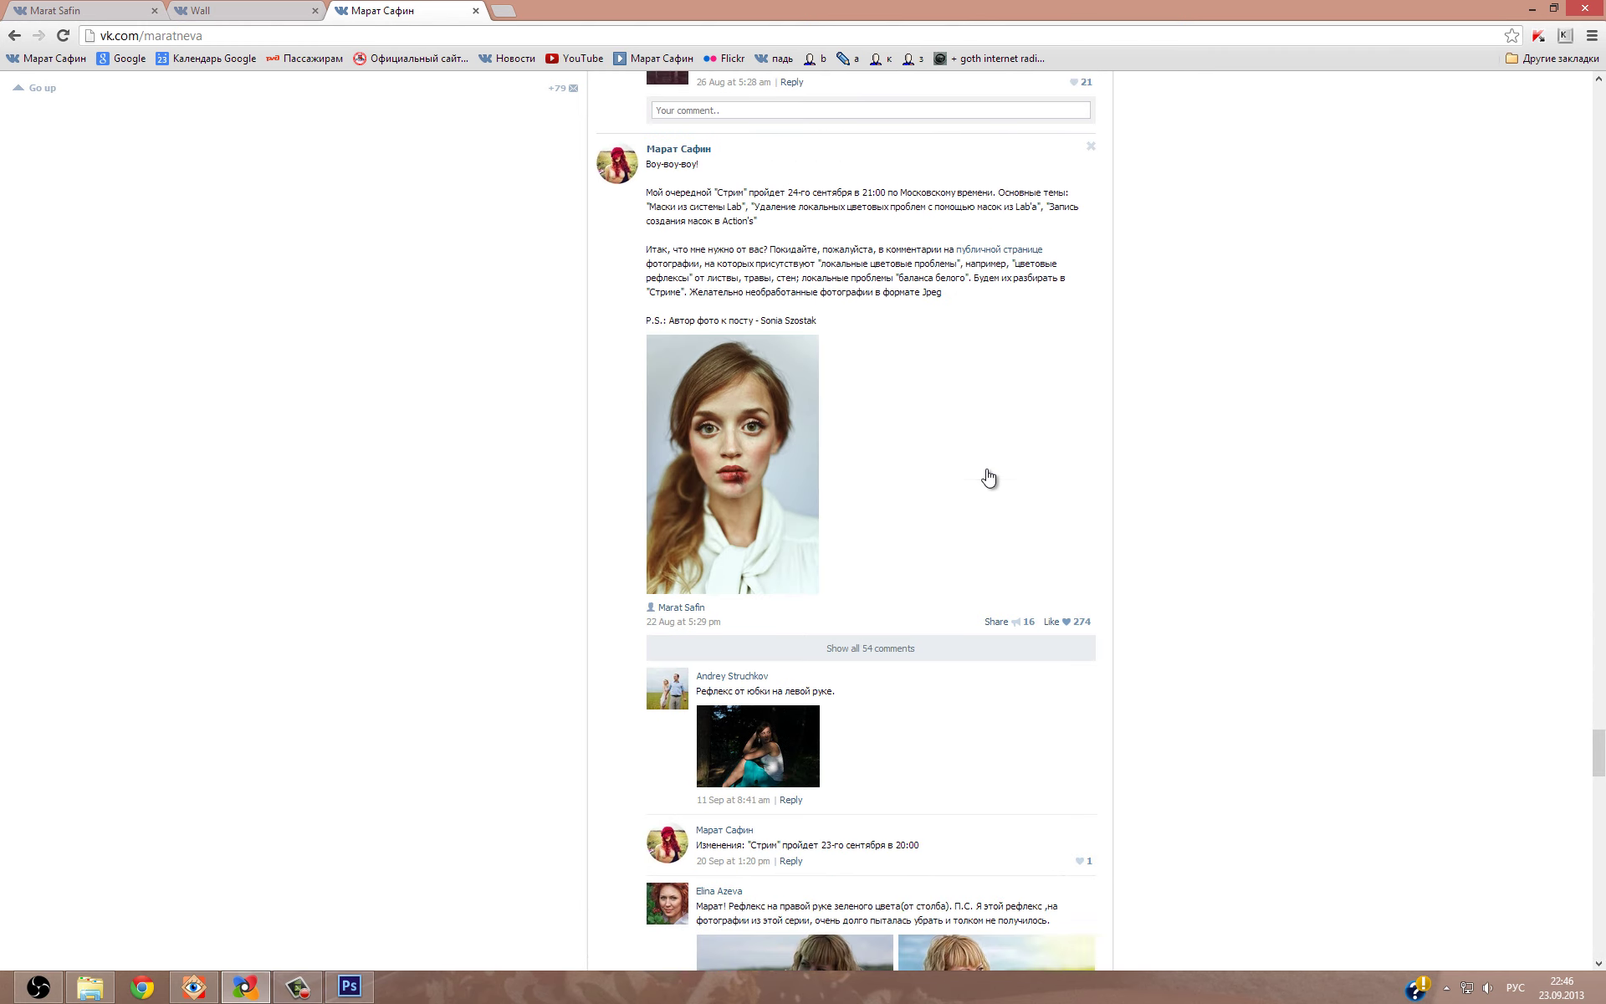
pyautogui.scroll(-4, 990, 477)
pyautogui.click(904, 317)
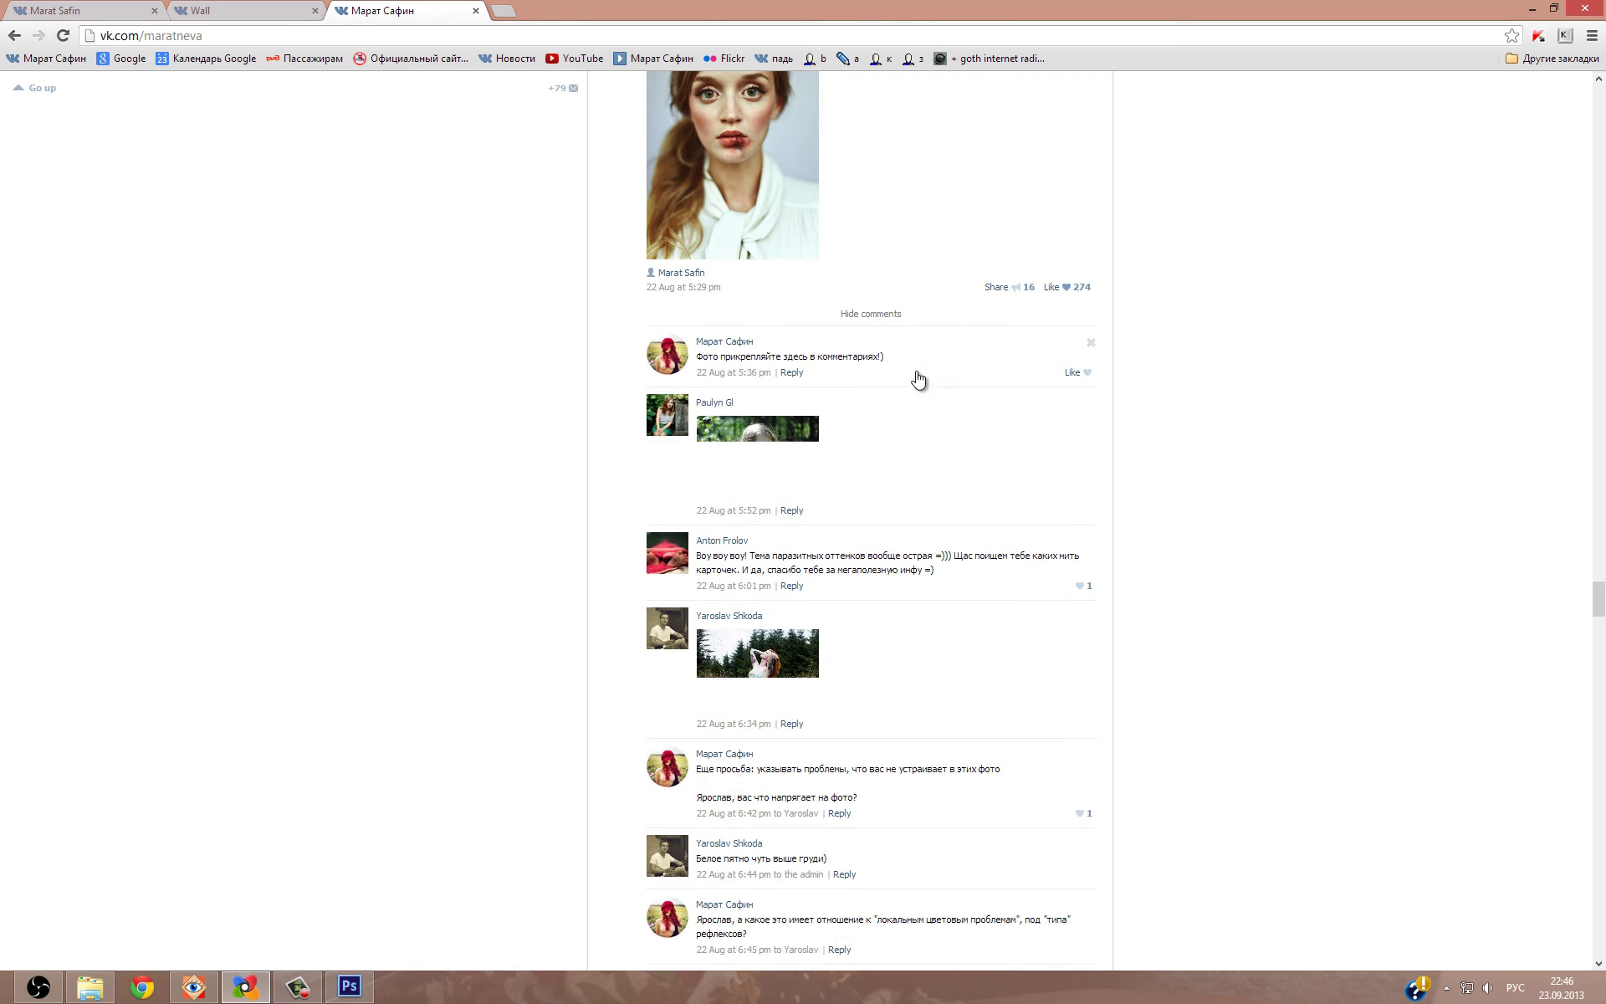
pyautogui.click(786, 471)
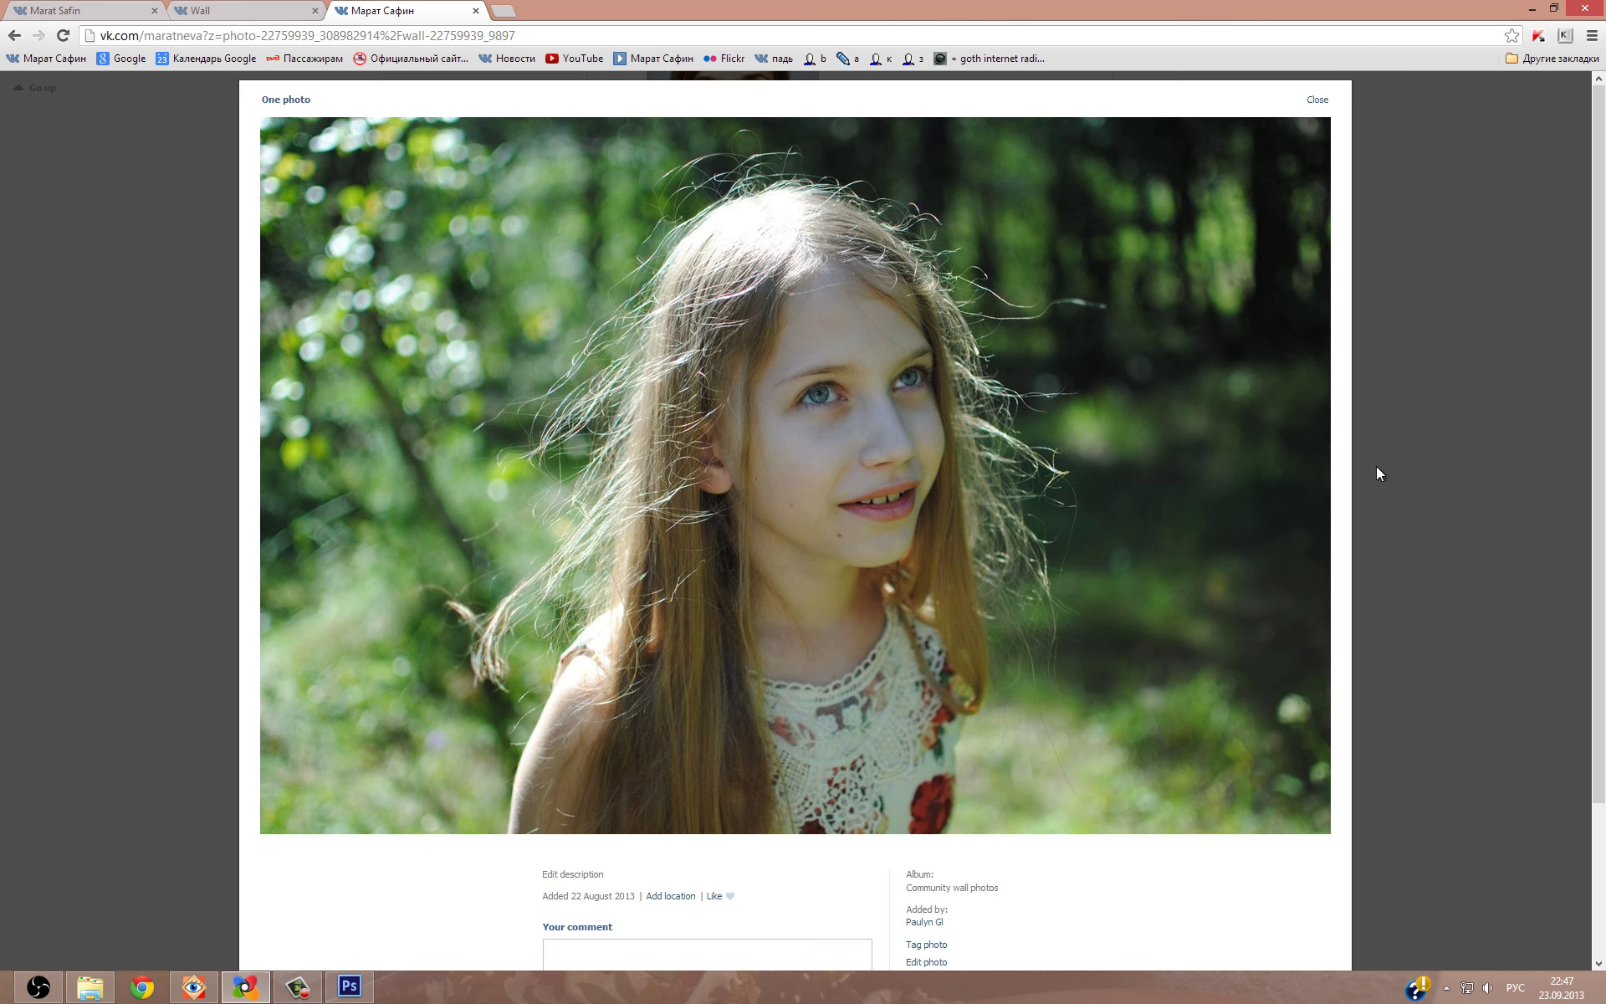
pyautogui.click(1432, 482)
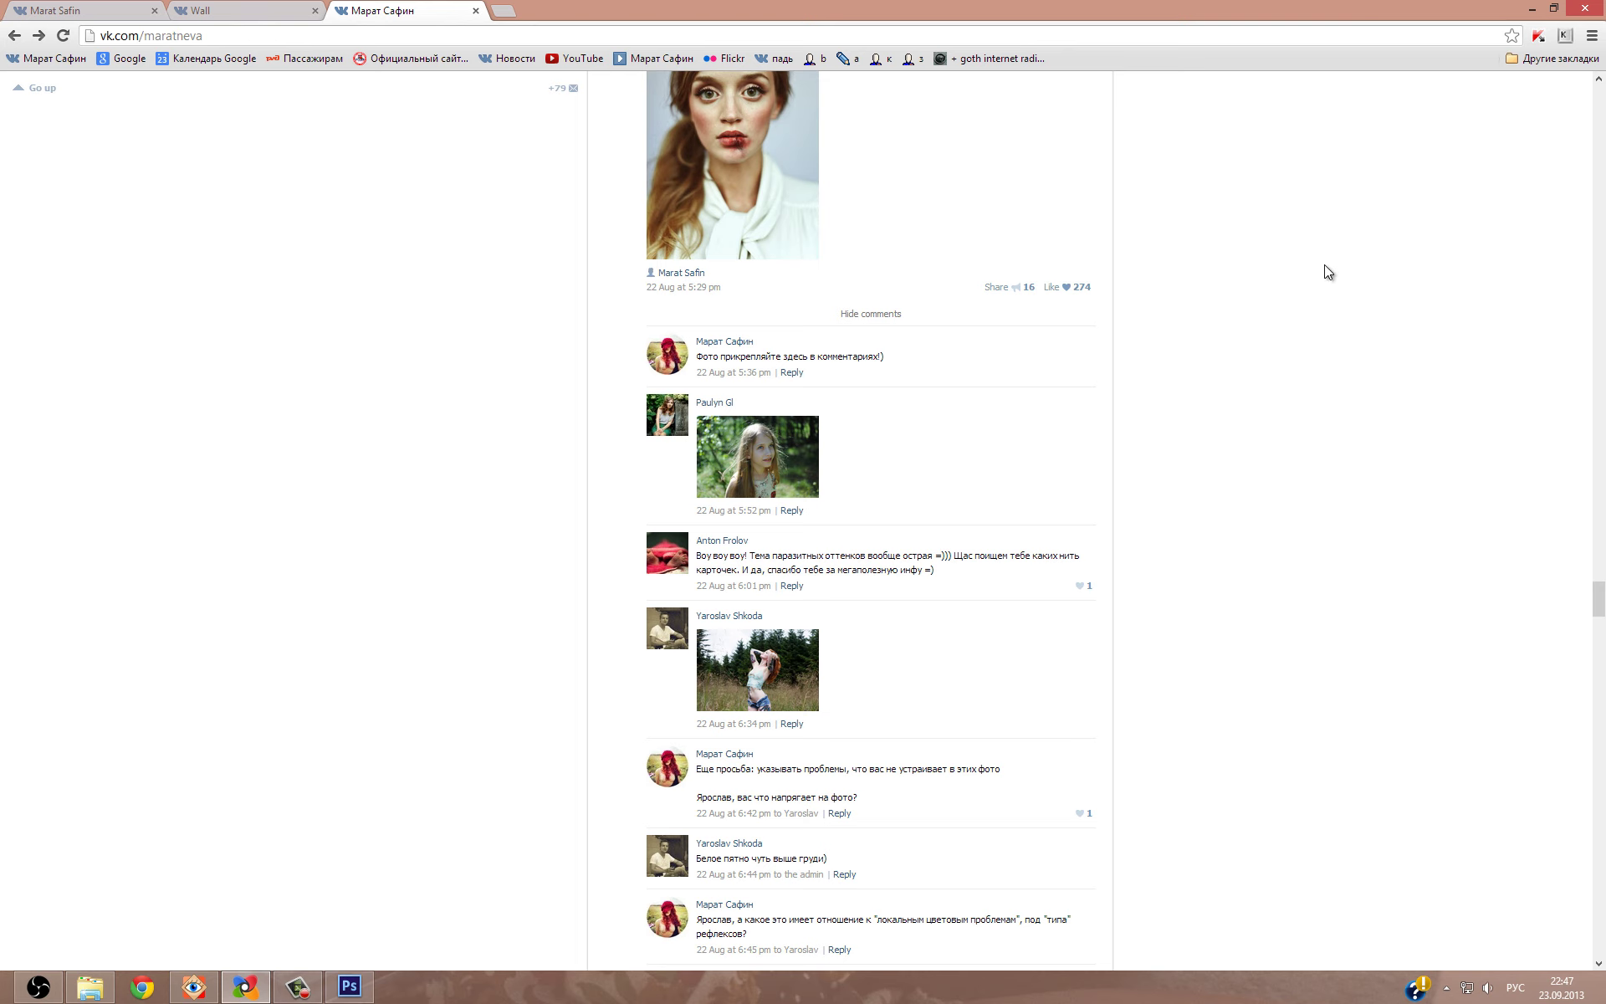
pyautogui.scroll(2, 1324, 266)
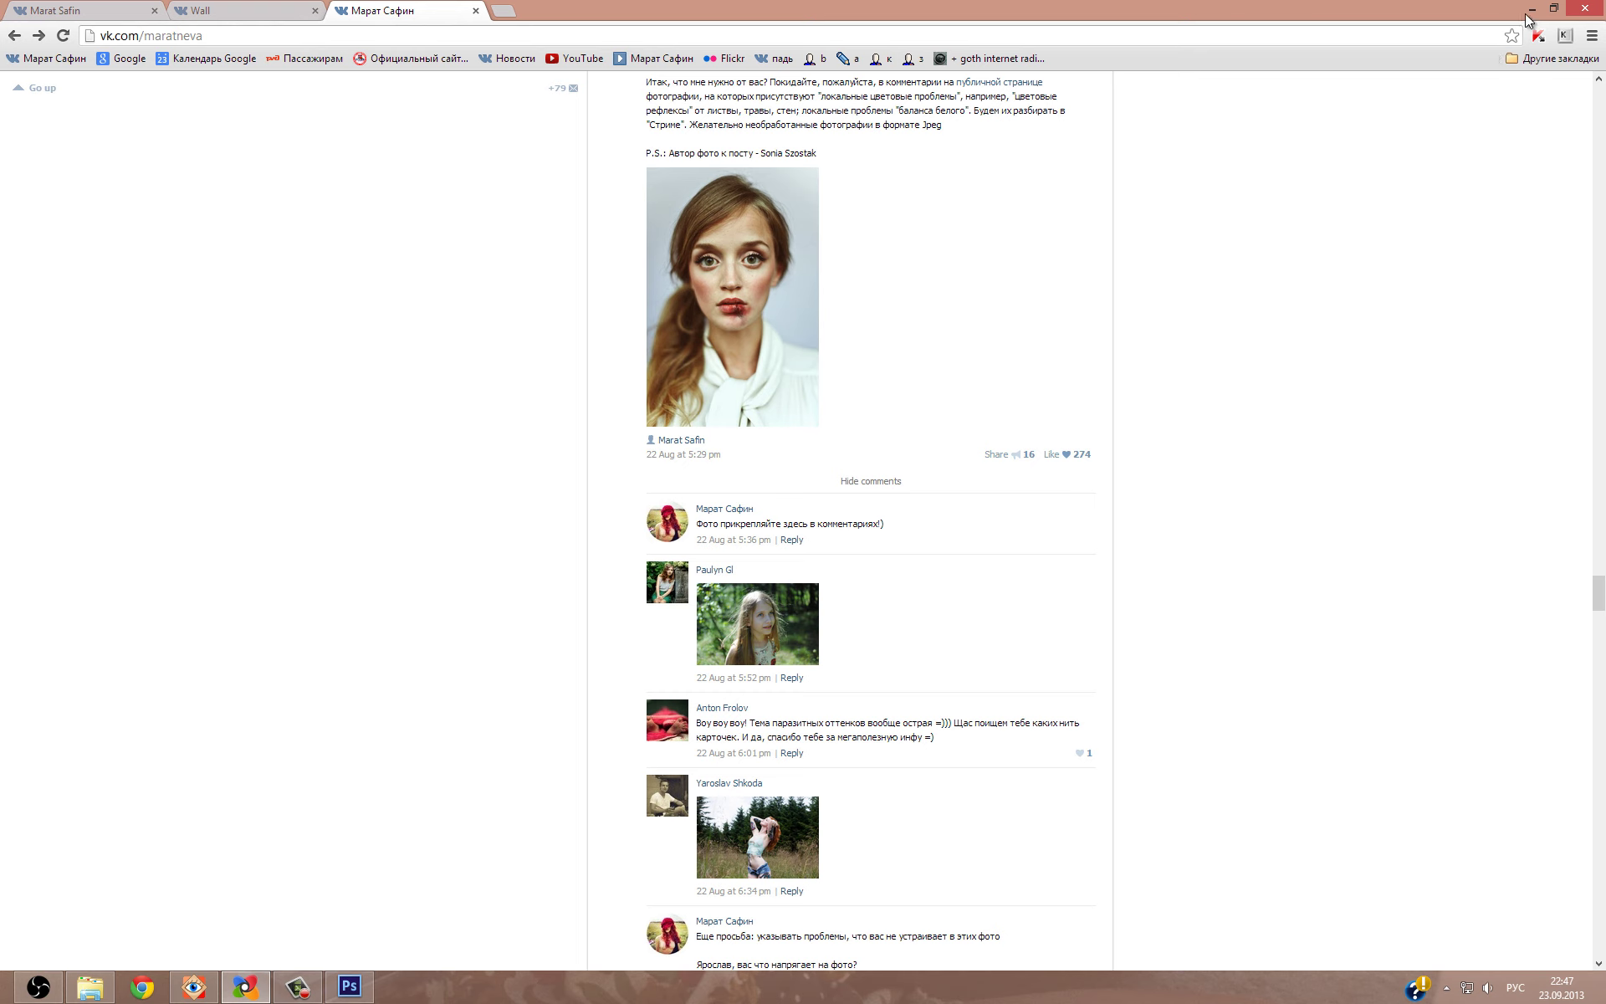
pyautogui.scroll(-1, 1383, 232)
pyautogui.scroll(-4, 1383, 233)
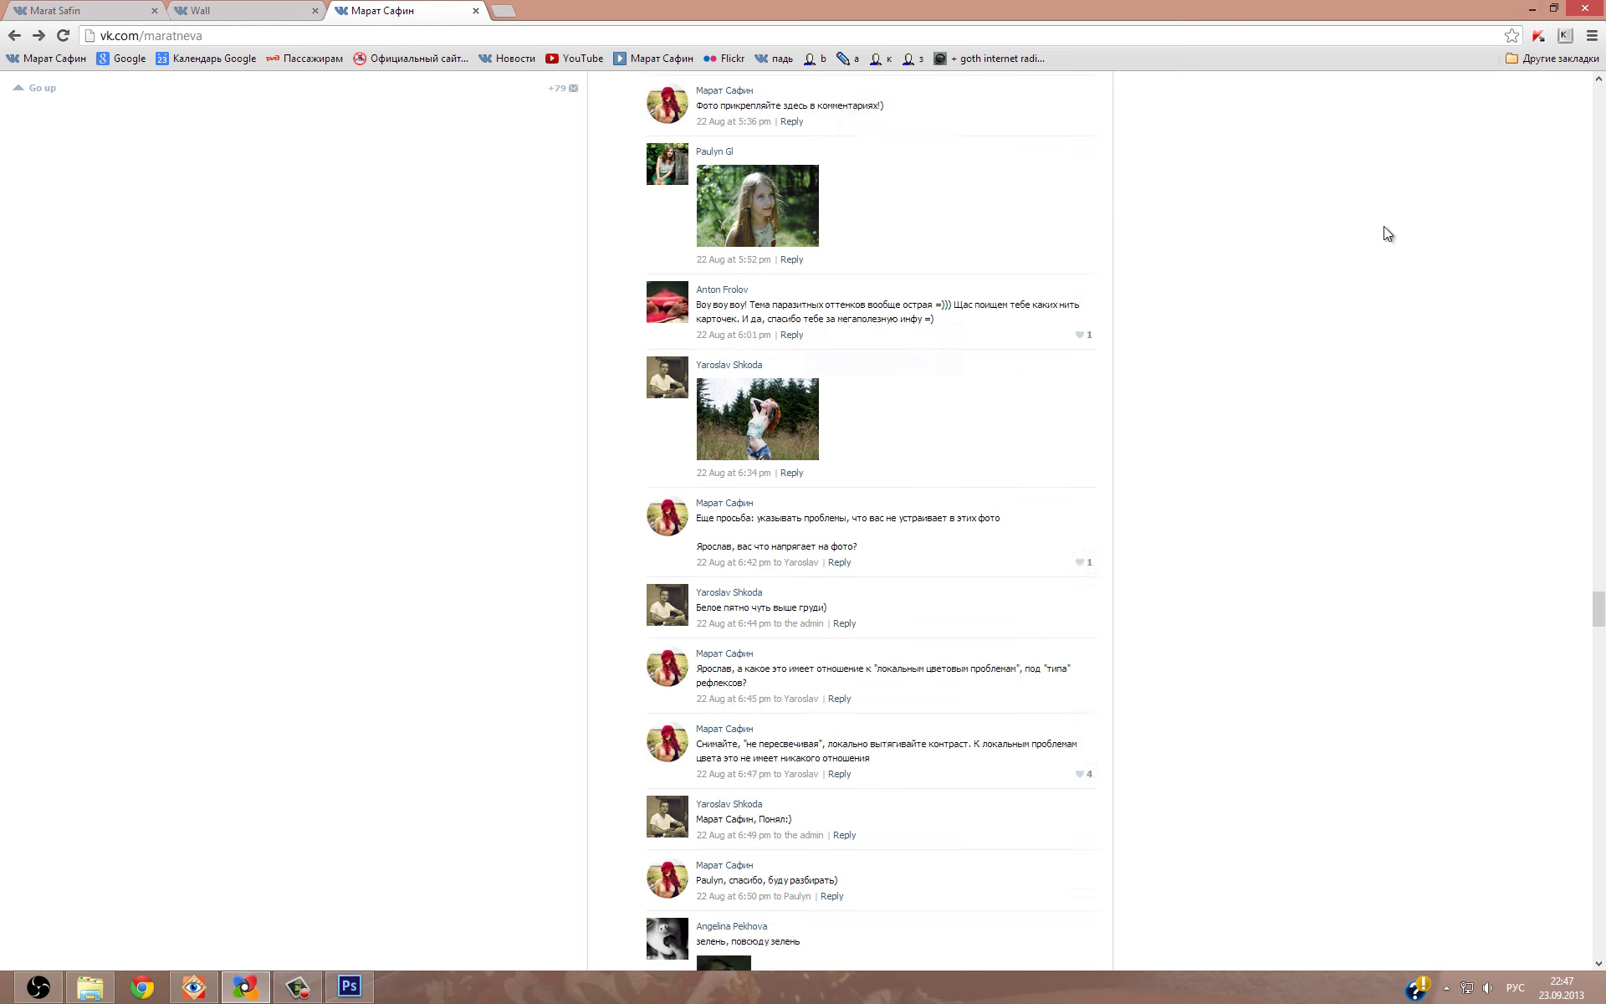
pyautogui.scroll(-5, 1384, 228)
pyautogui.scroll(3, 1384, 227)
pyautogui.scroll(9, 1385, 227)
pyautogui.scroll(5, 1384, 227)
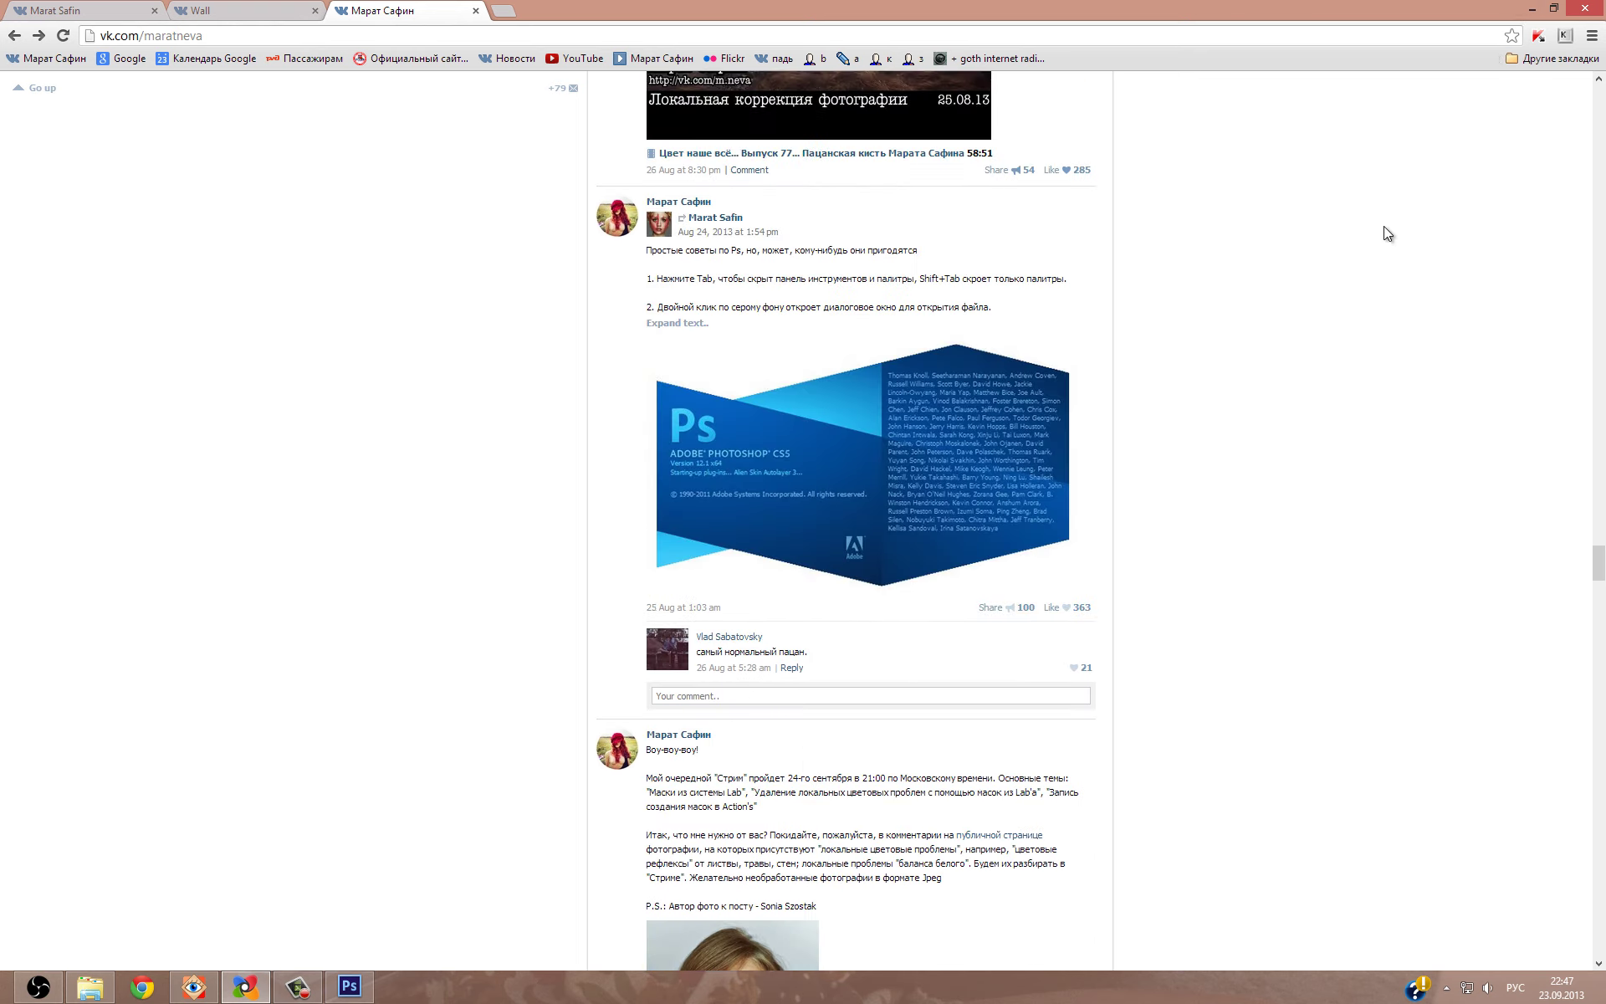
pyautogui.scroll(7, 1383, 233)
pyautogui.moveTo(1597, 558); pyautogui.dragTo(1598, 117)
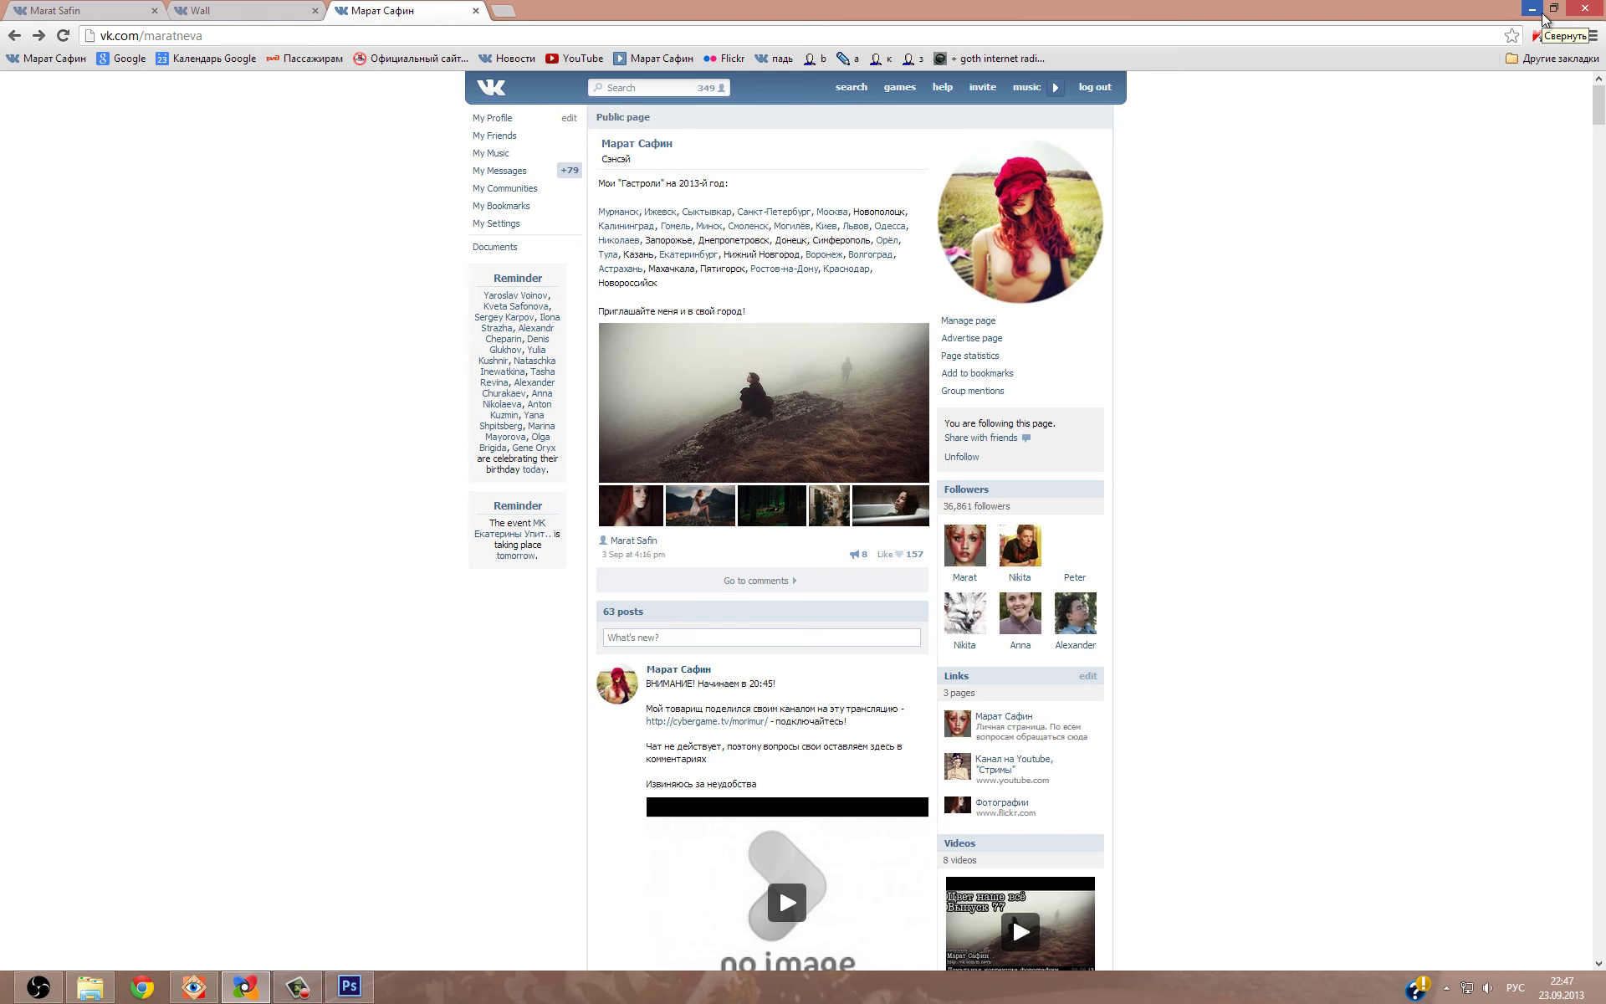
pyautogui.click(1532, 9)
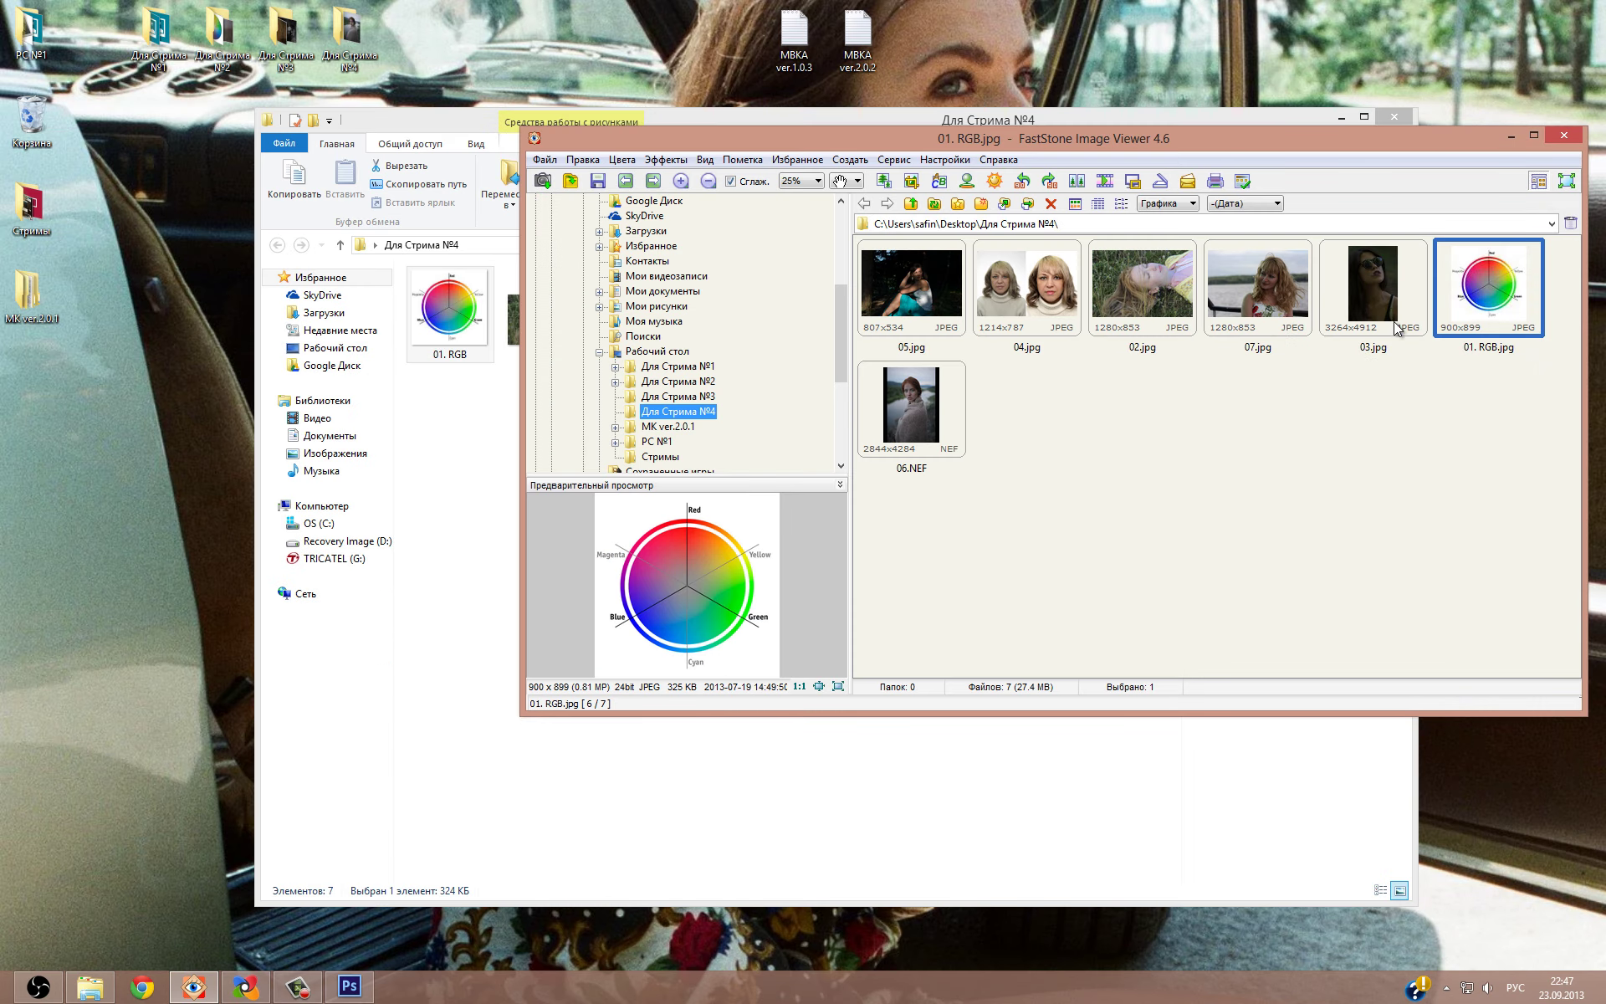
pyautogui.click(364, 983)
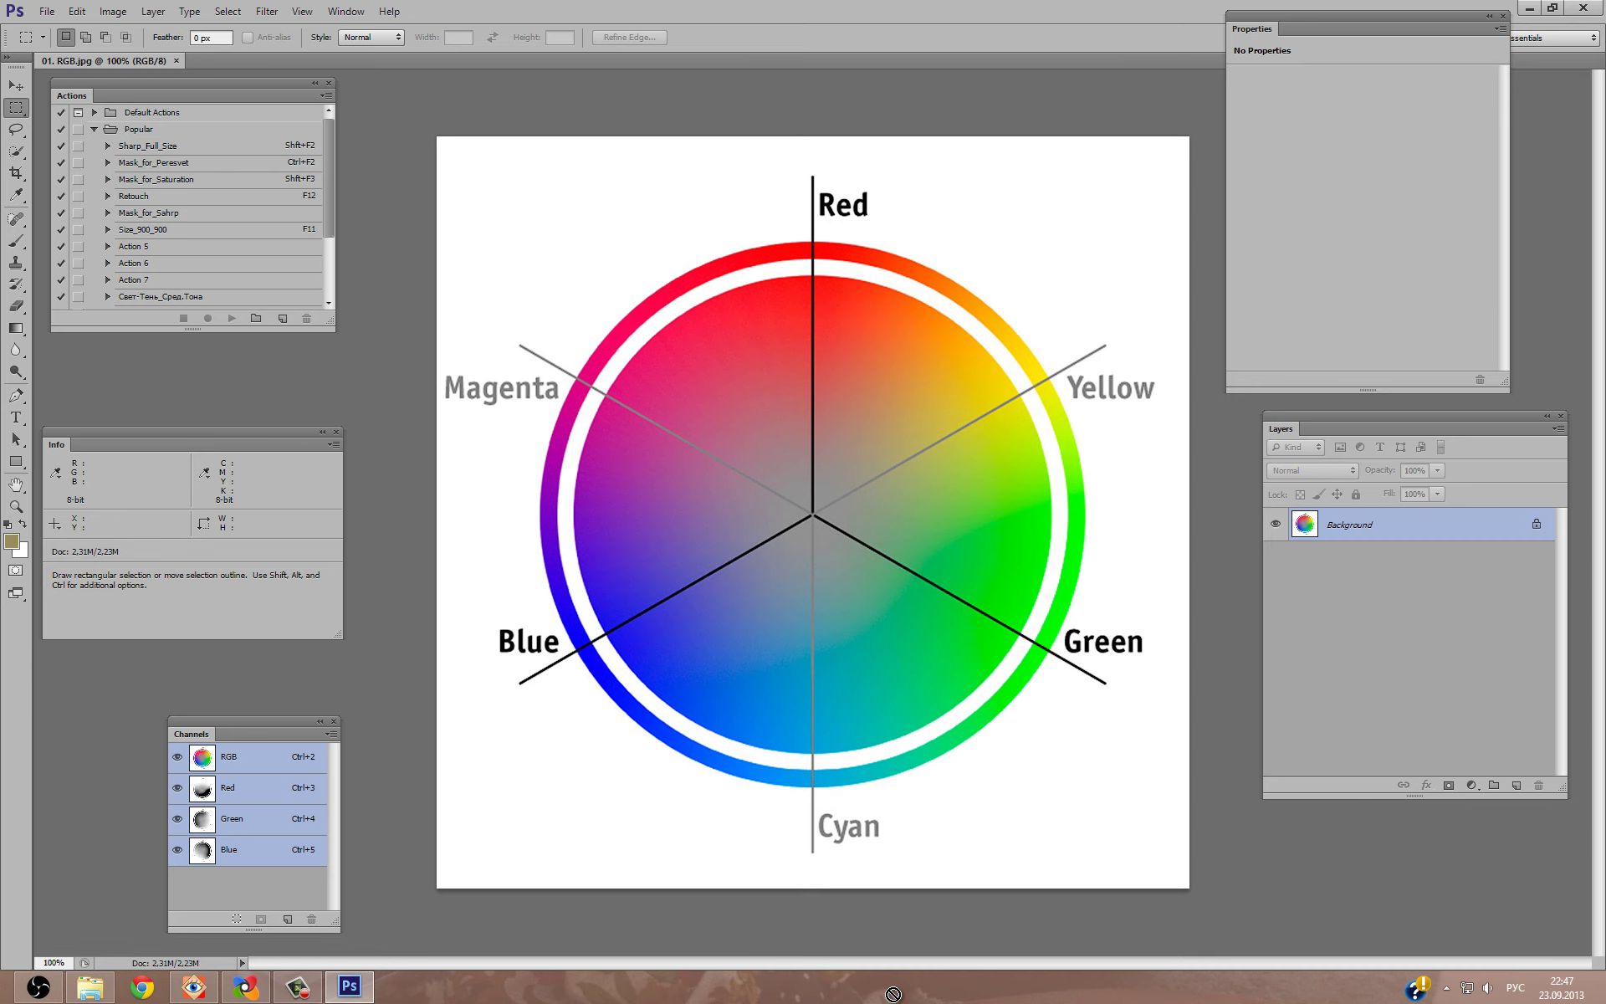
# Reload the VK wall post, read the newest comments, then minimize Chrome.
pyautogui.click(234, 982)
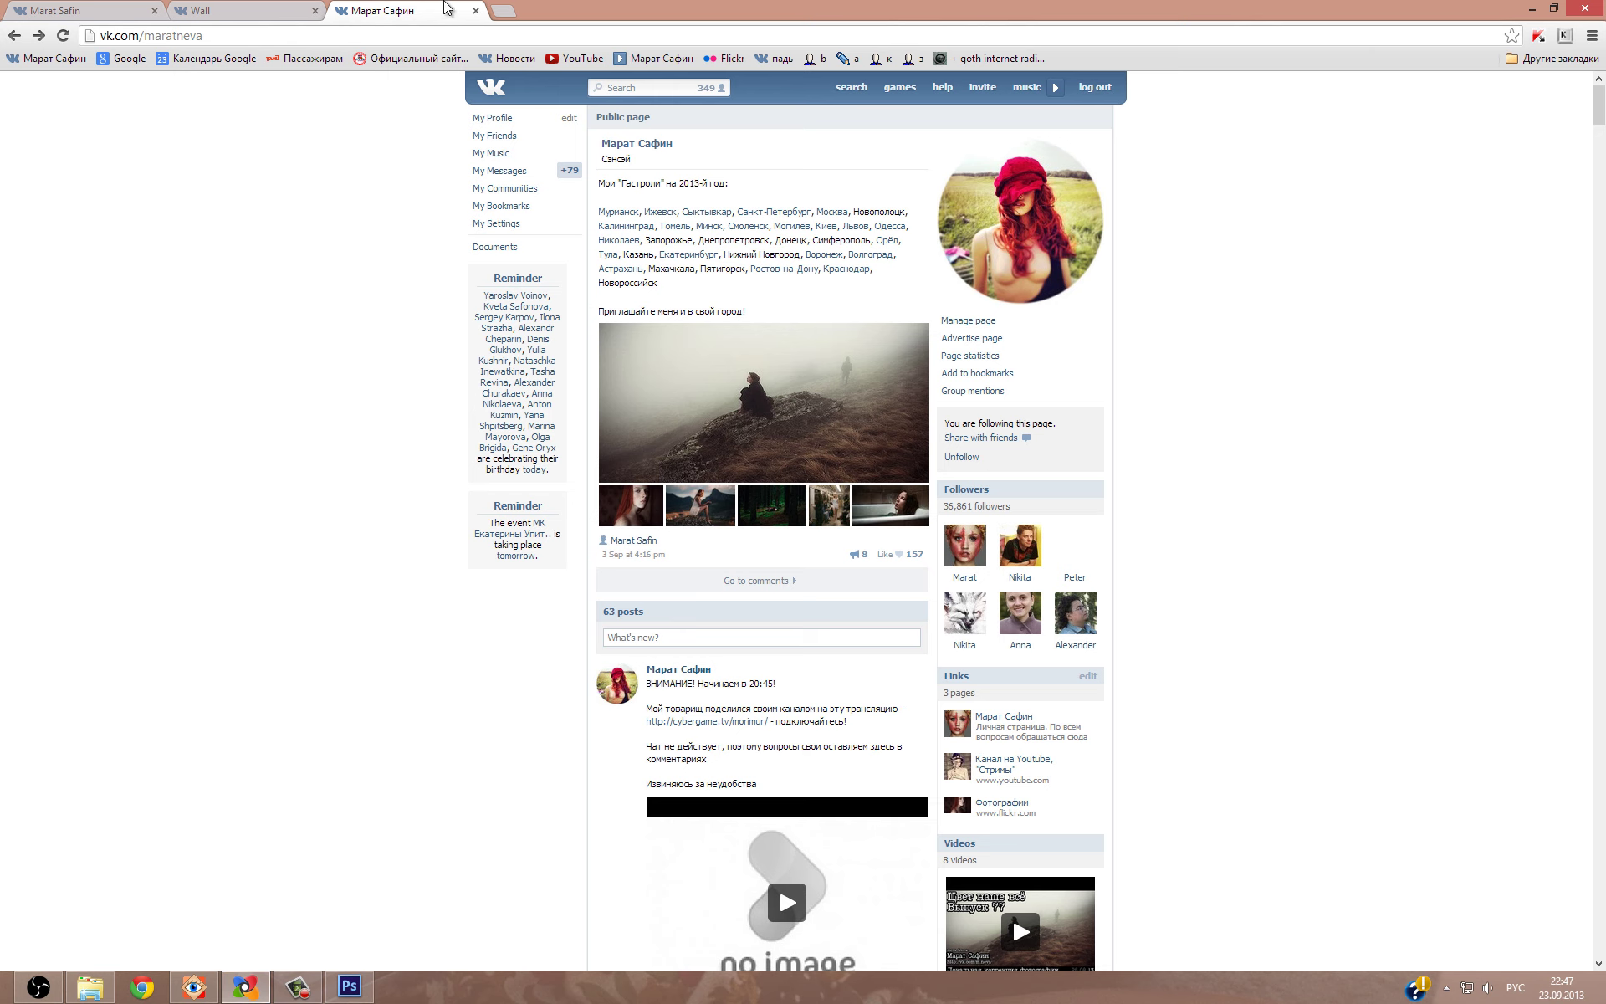
pyautogui.press('F5')
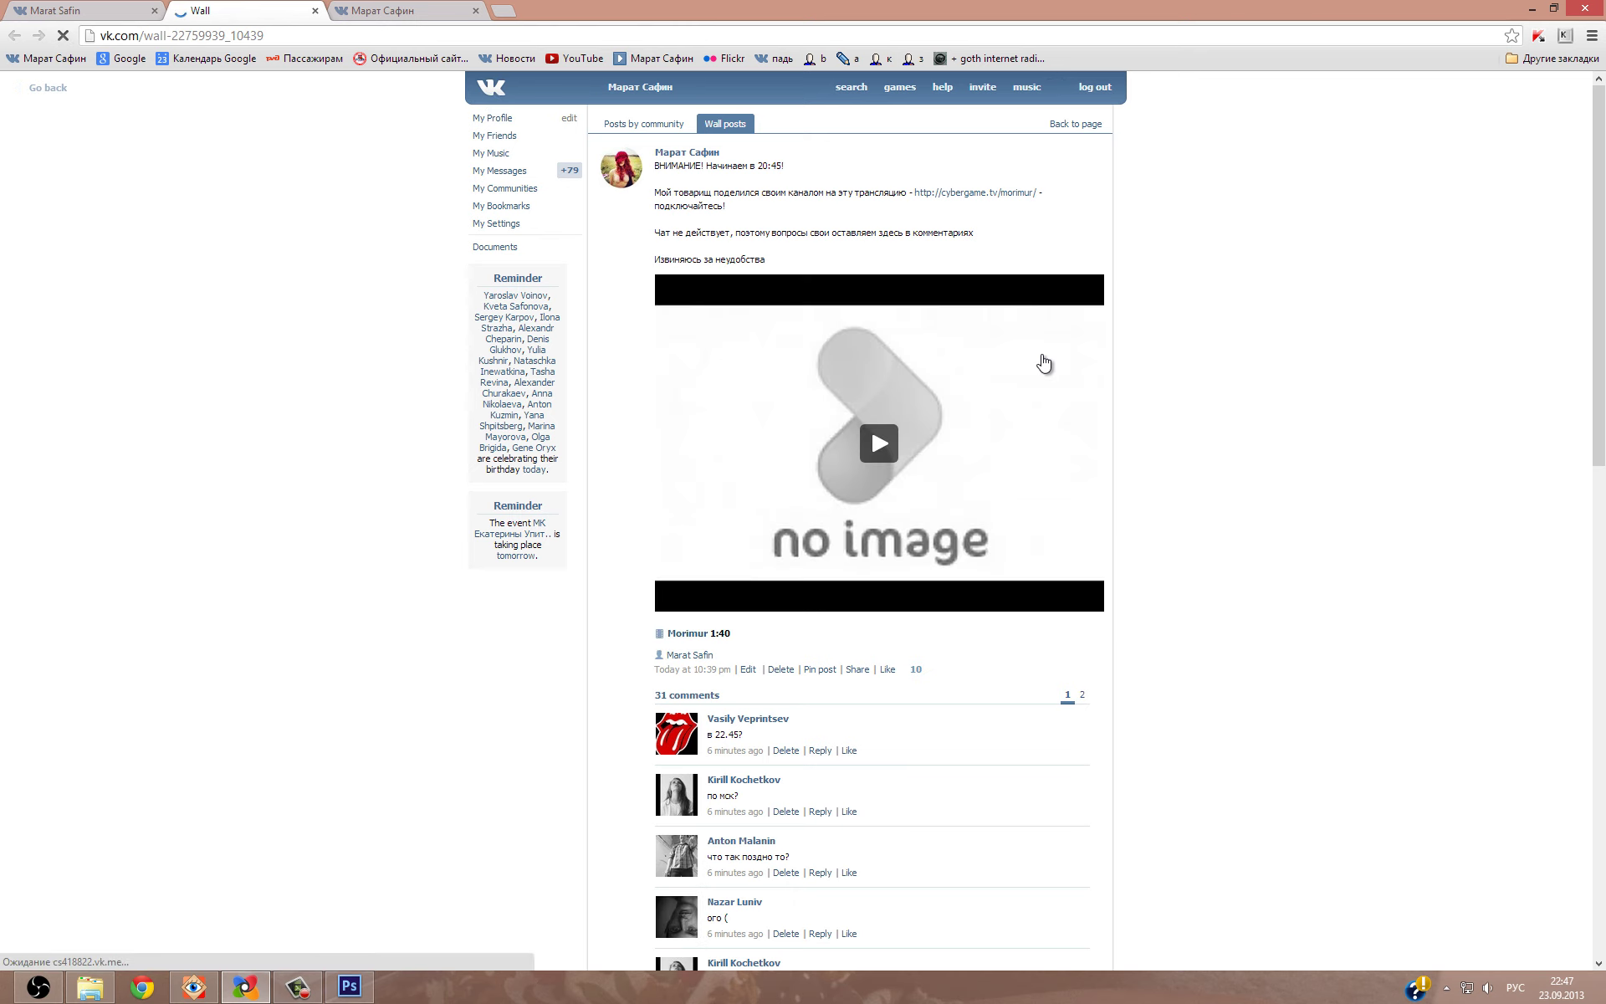
pyautogui.scroll(-6, 1041, 354)
pyautogui.scroll(-6, 1041, 354)
pyautogui.scroll(-10, 1041, 353)
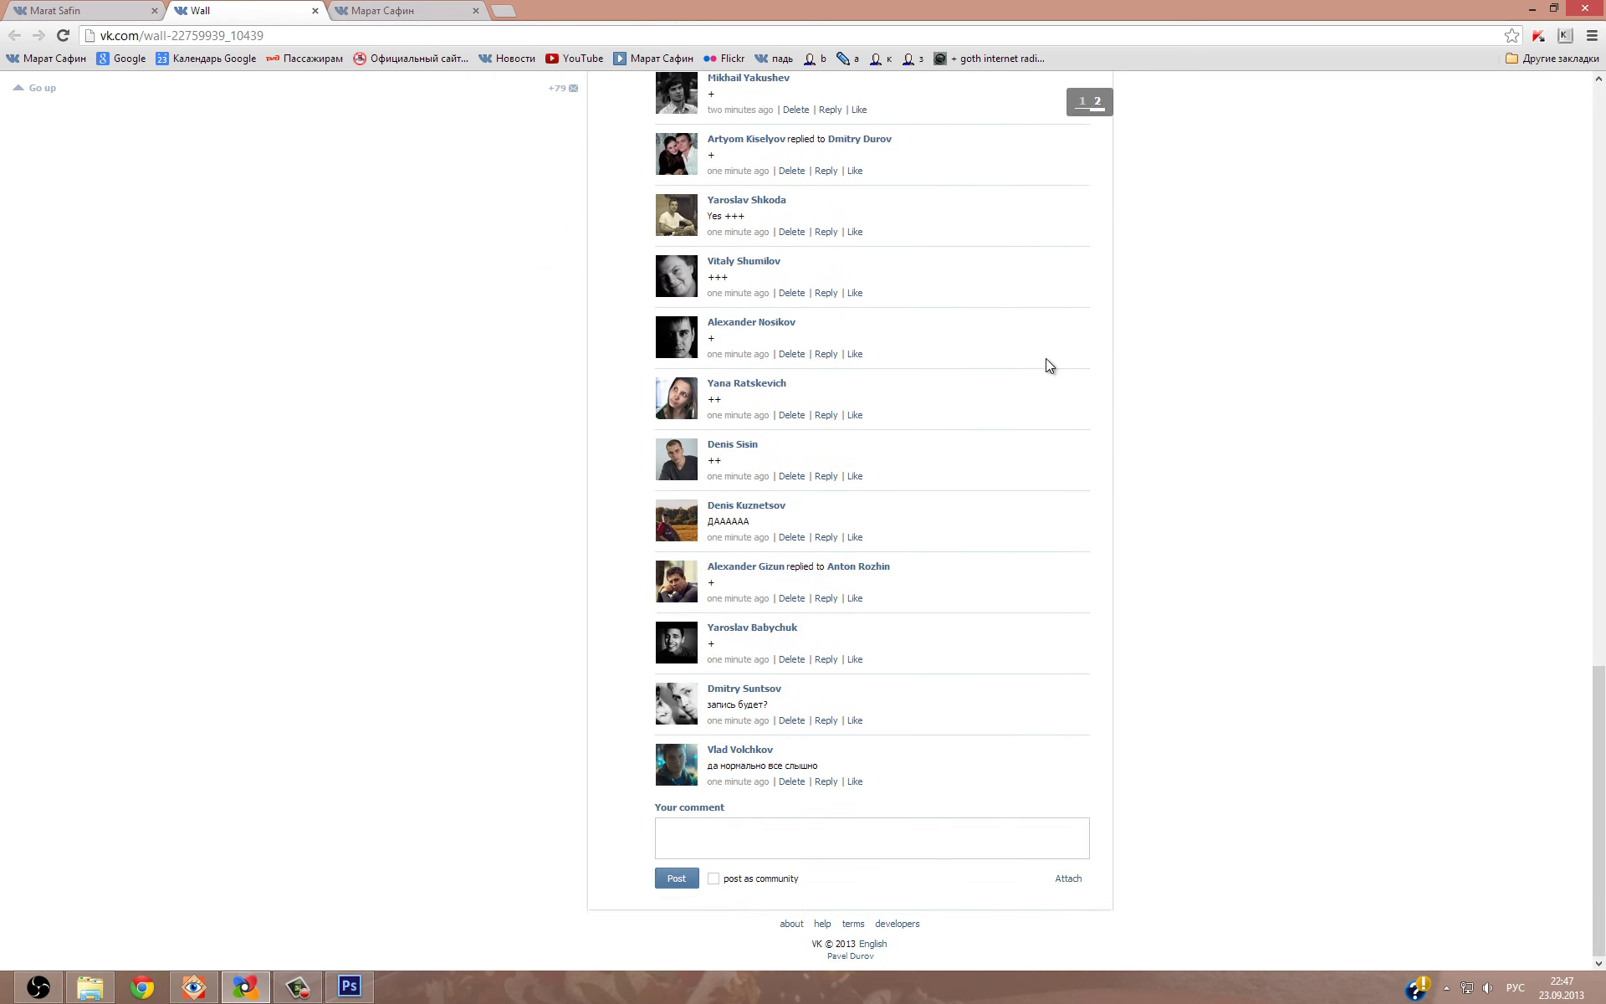
pyautogui.scroll(1, 1049, 470)
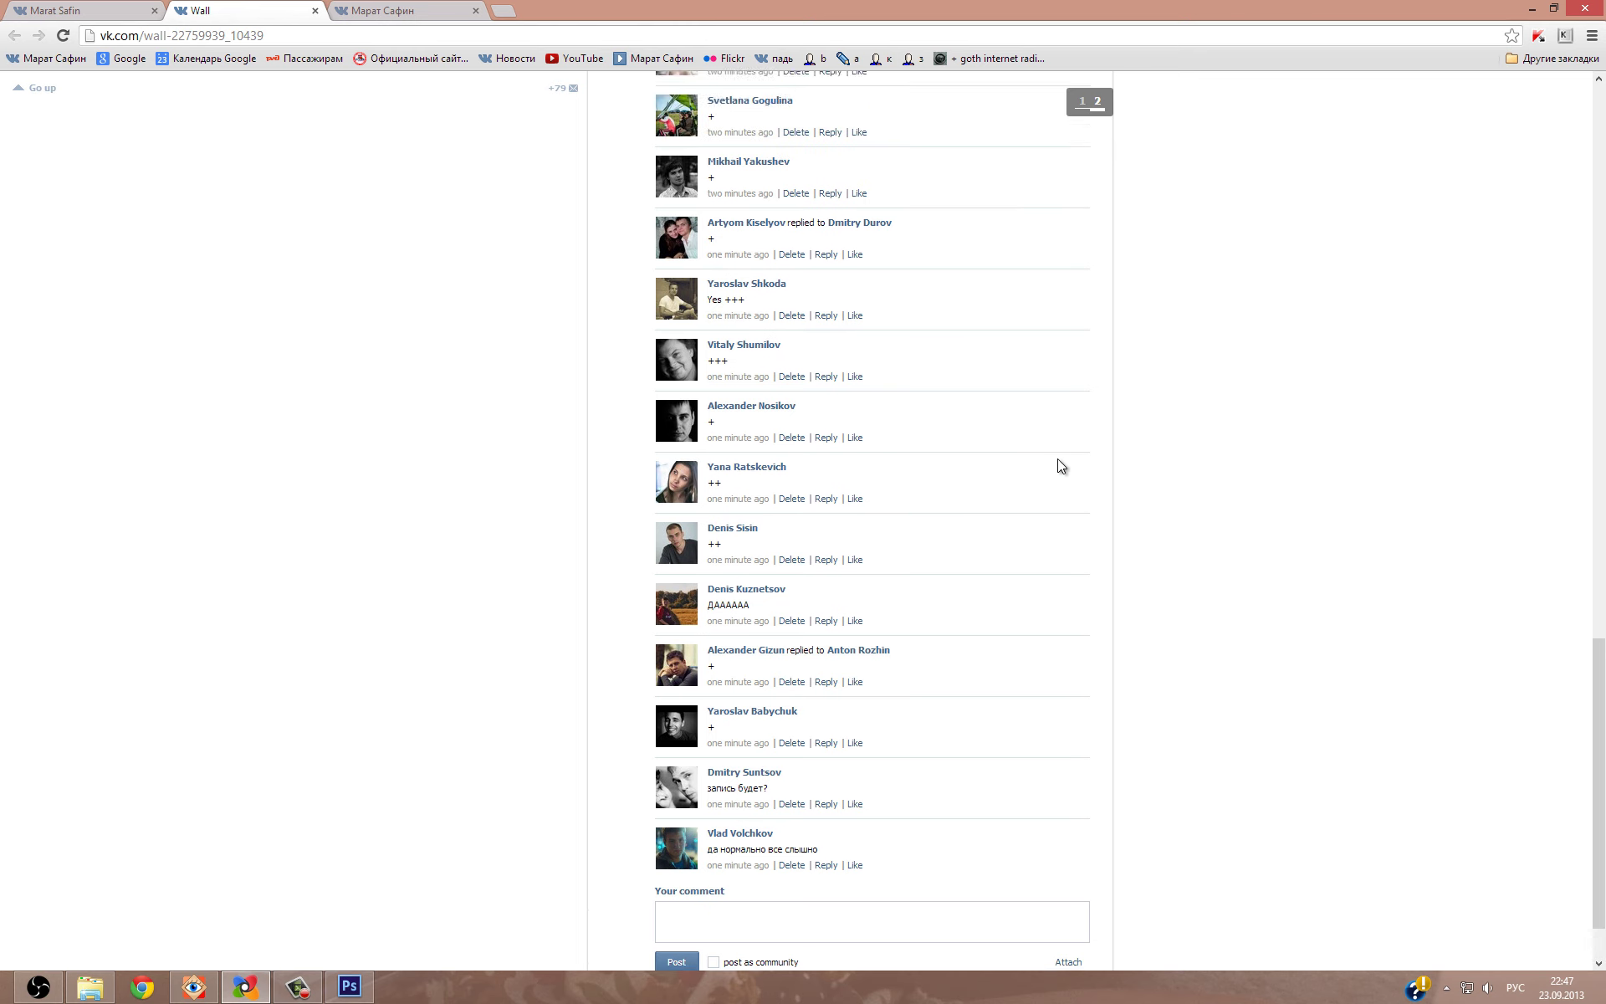
pyautogui.scroll(6, 1057, 458)
pyautogui.click(1530, 10)
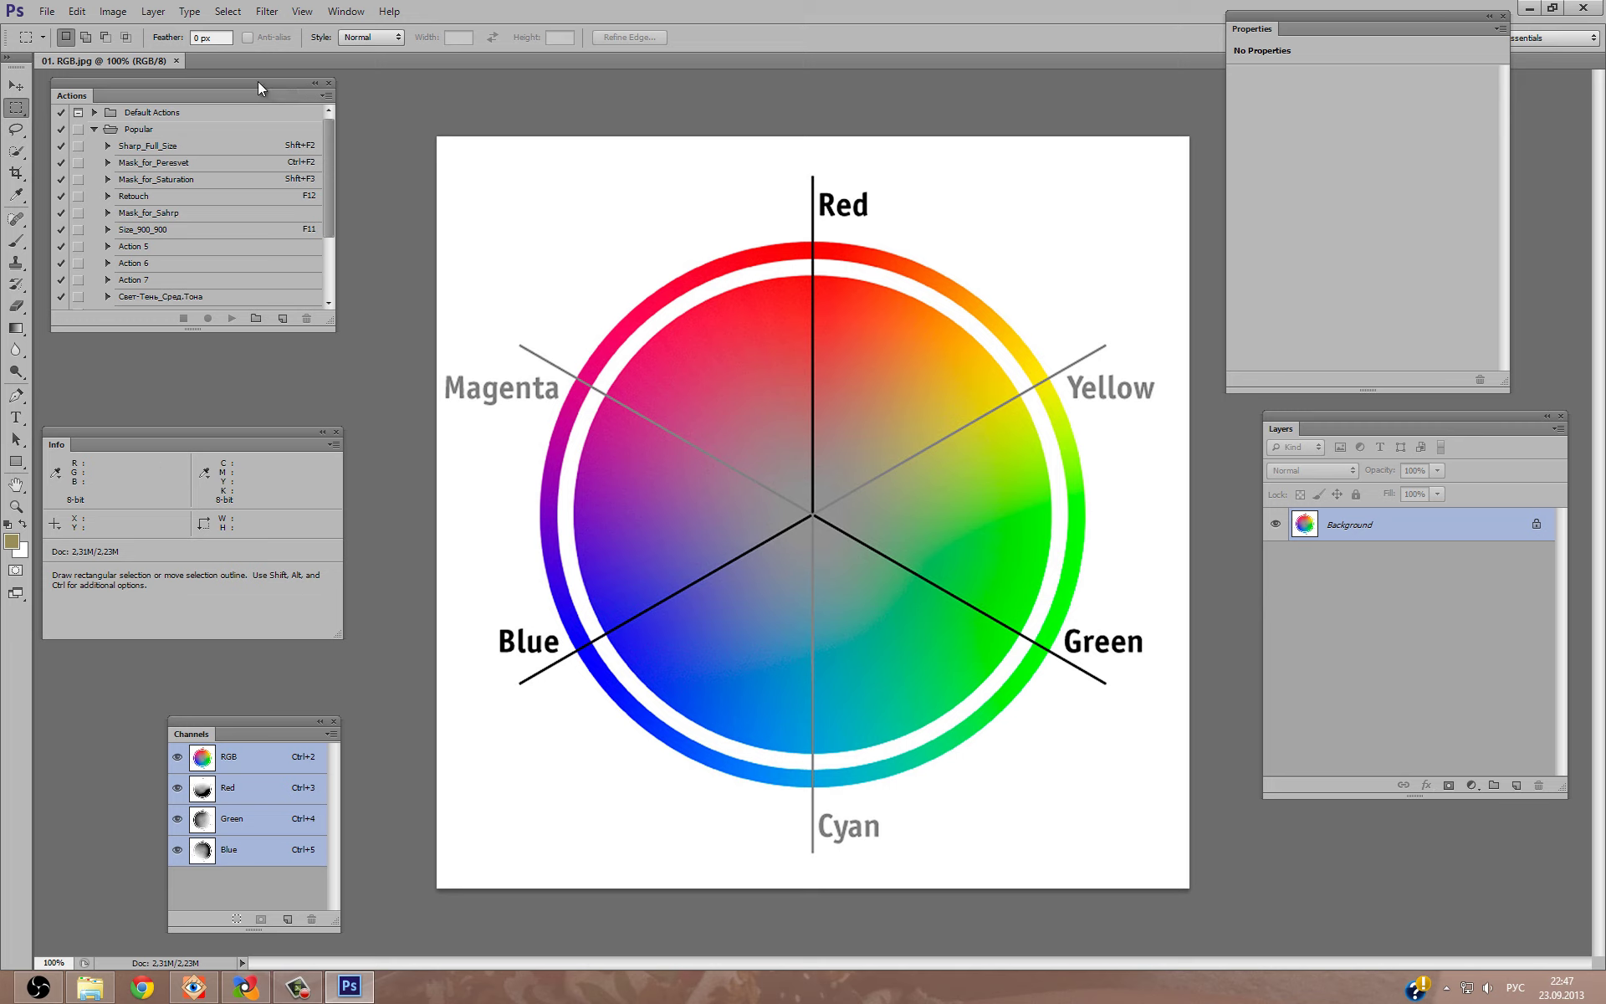
# Duplicate the colour wheel as 01. RGB copy and convert that copy to Lab Color.
pyautogui.click(116, 12)
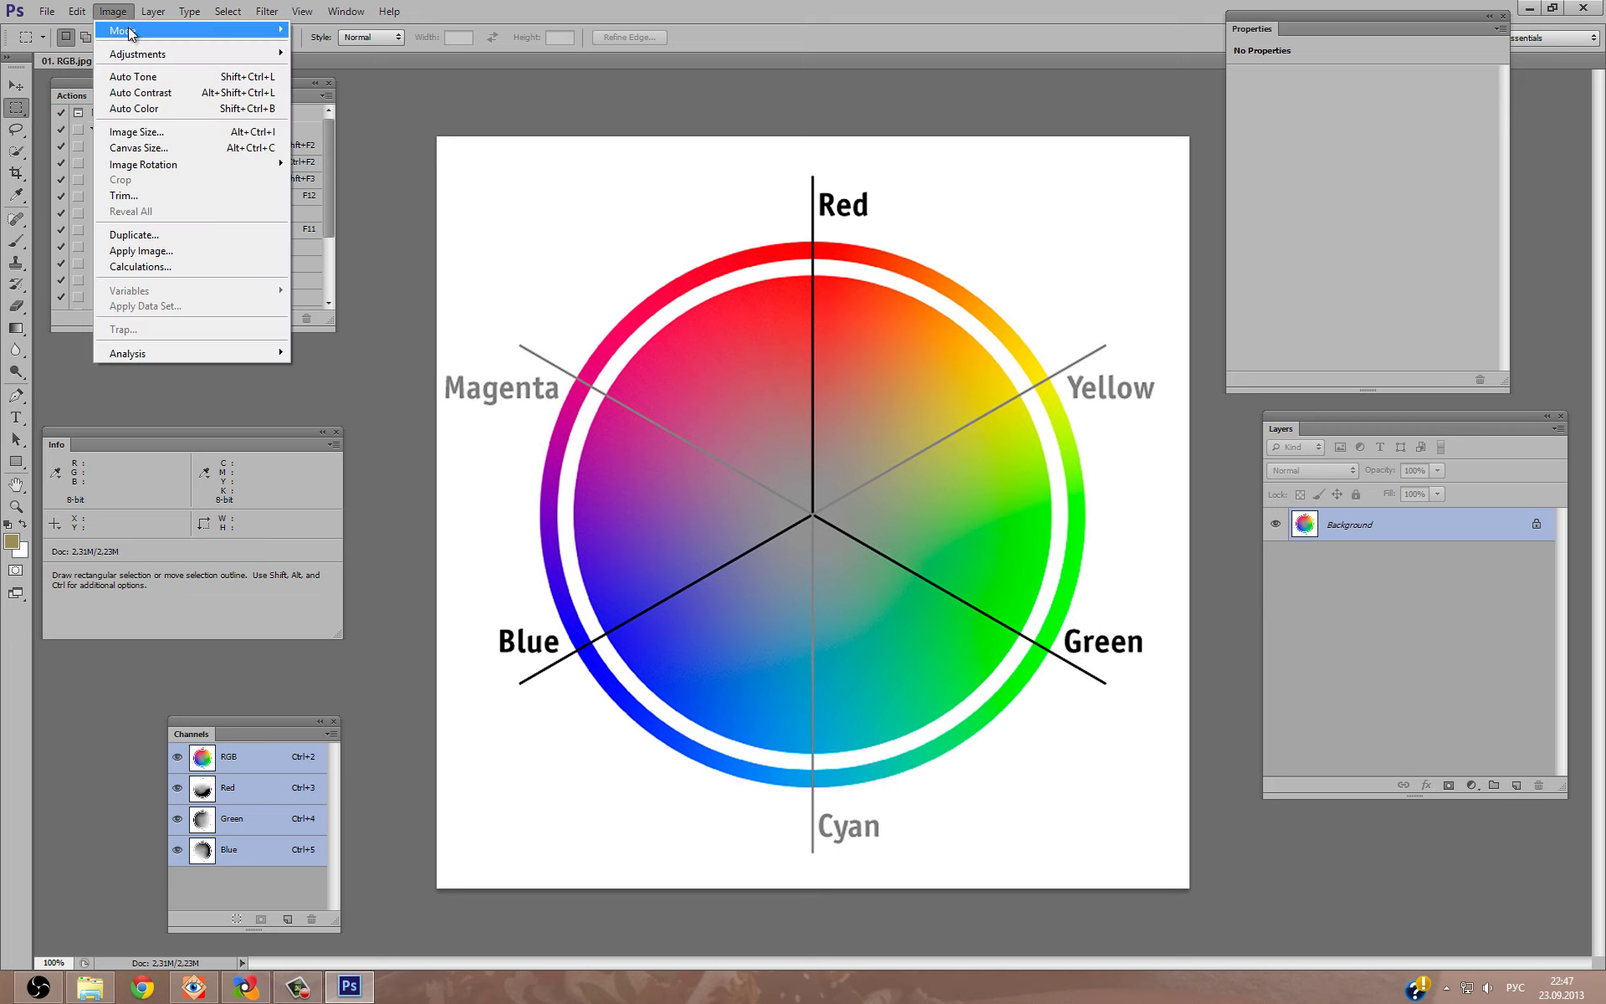
pyautogui.click(131, 235)
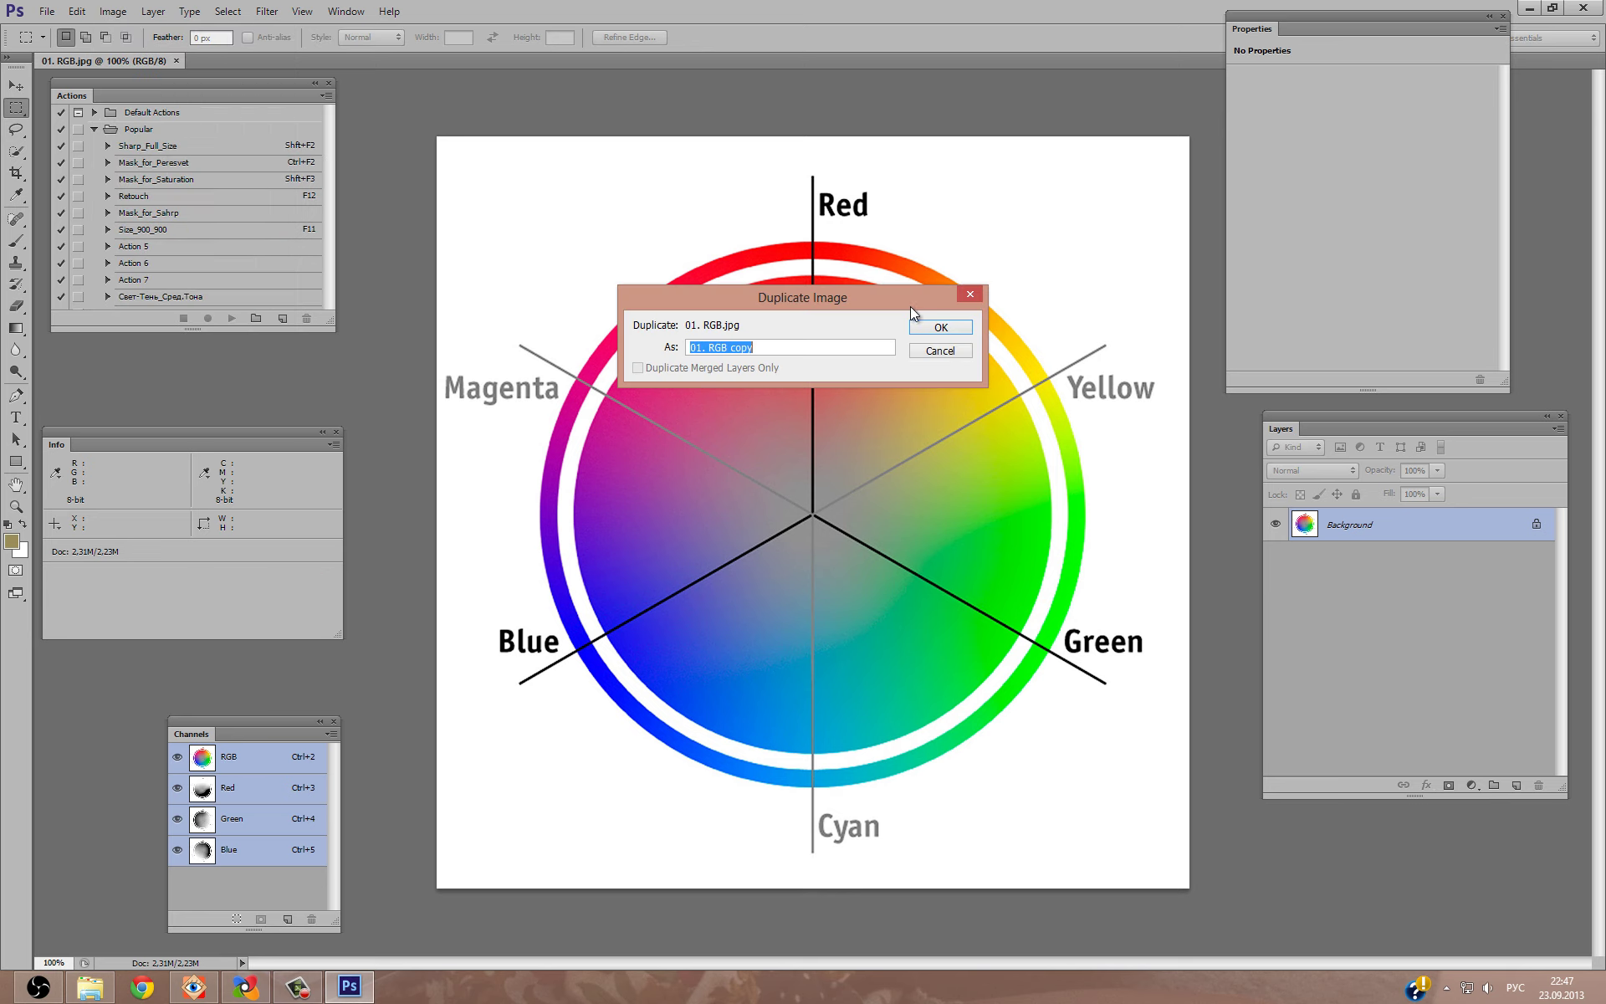
pyautogui.click(933, 327)
pyautogui.click(102, 14)
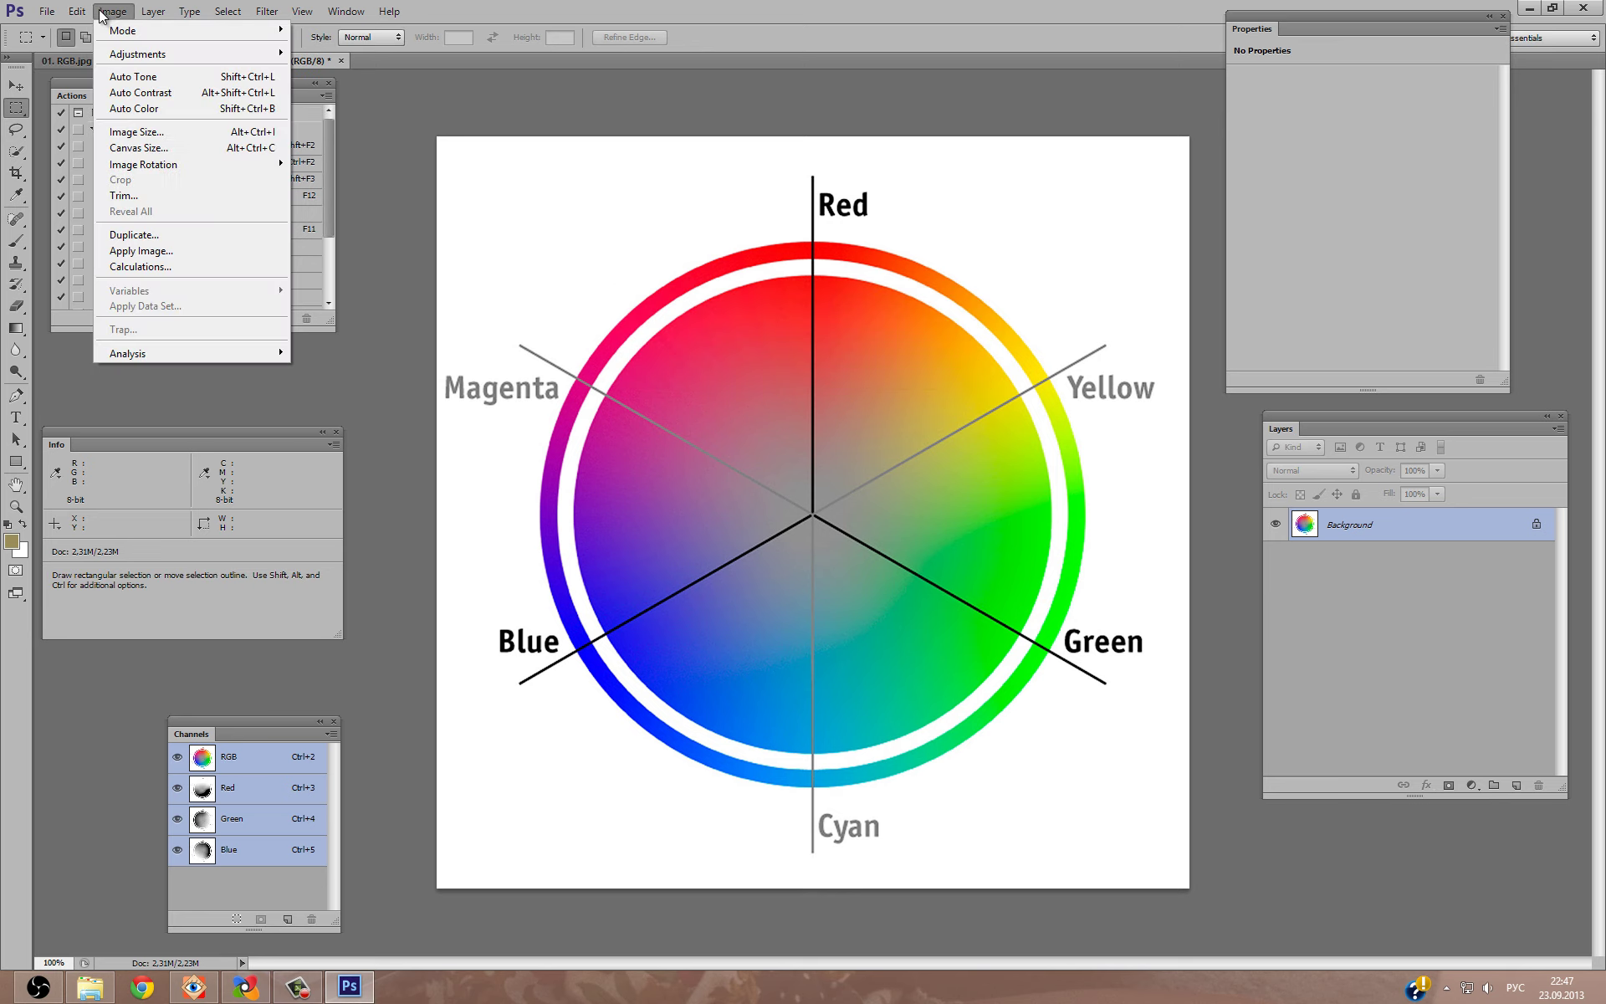
pyautogui.moveTo(122, 30)
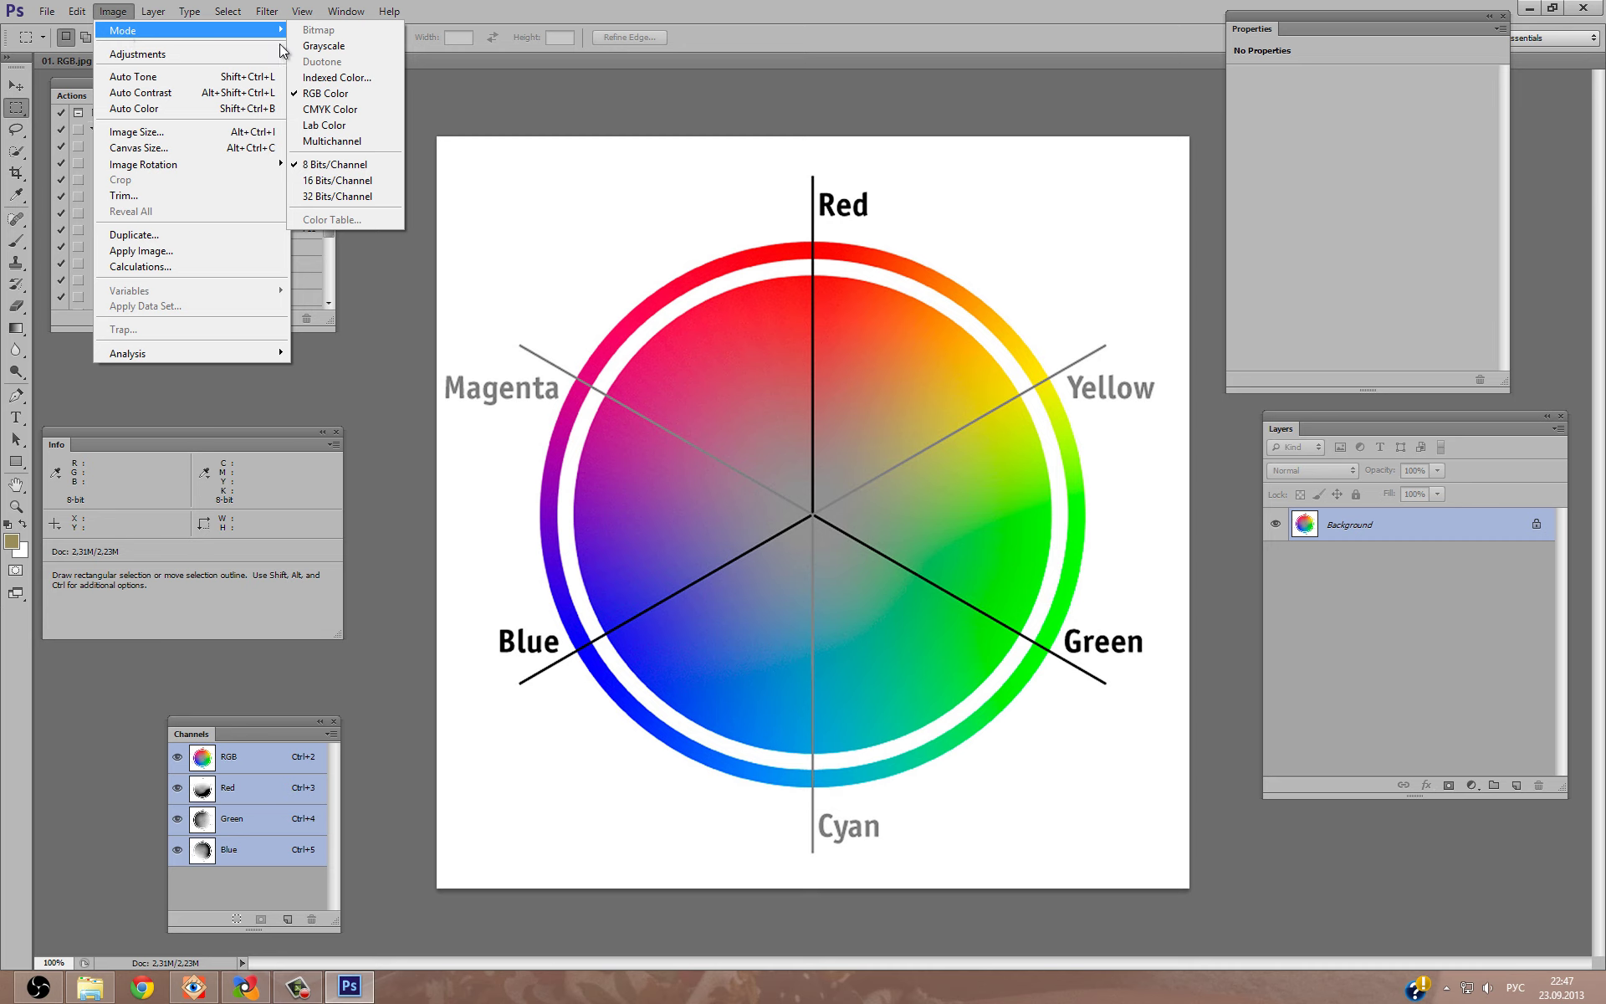
pyautogui.click(365, 125)
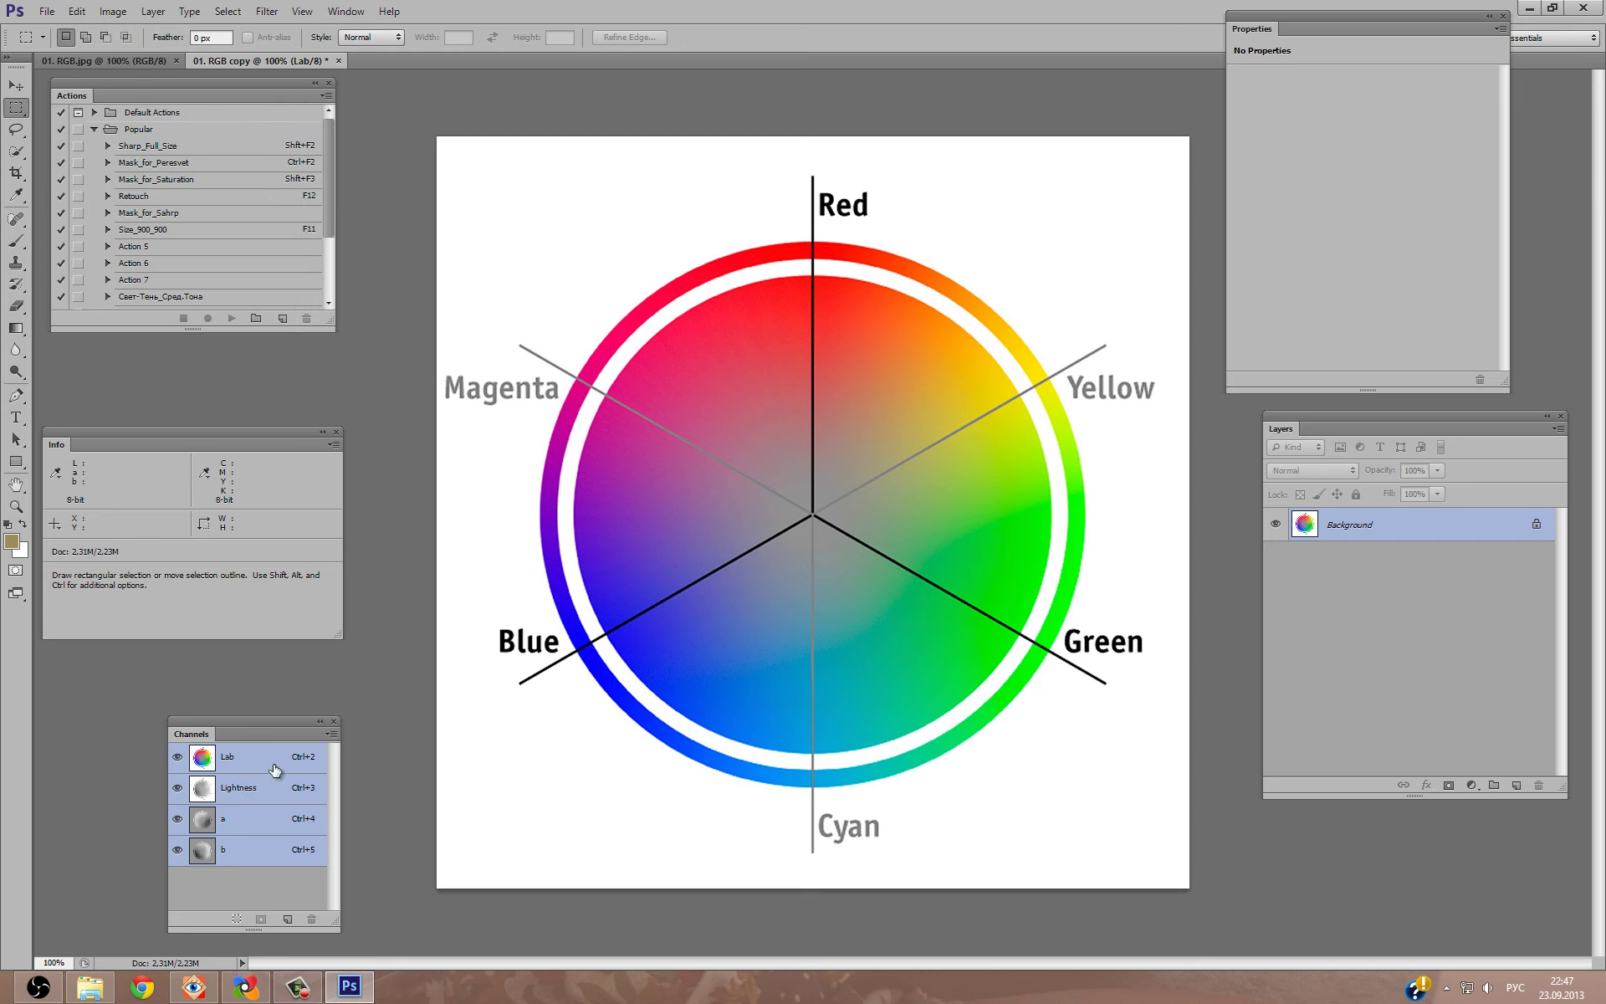
pyautogui.click(268, 790)
pyautogui.click(261, 823)
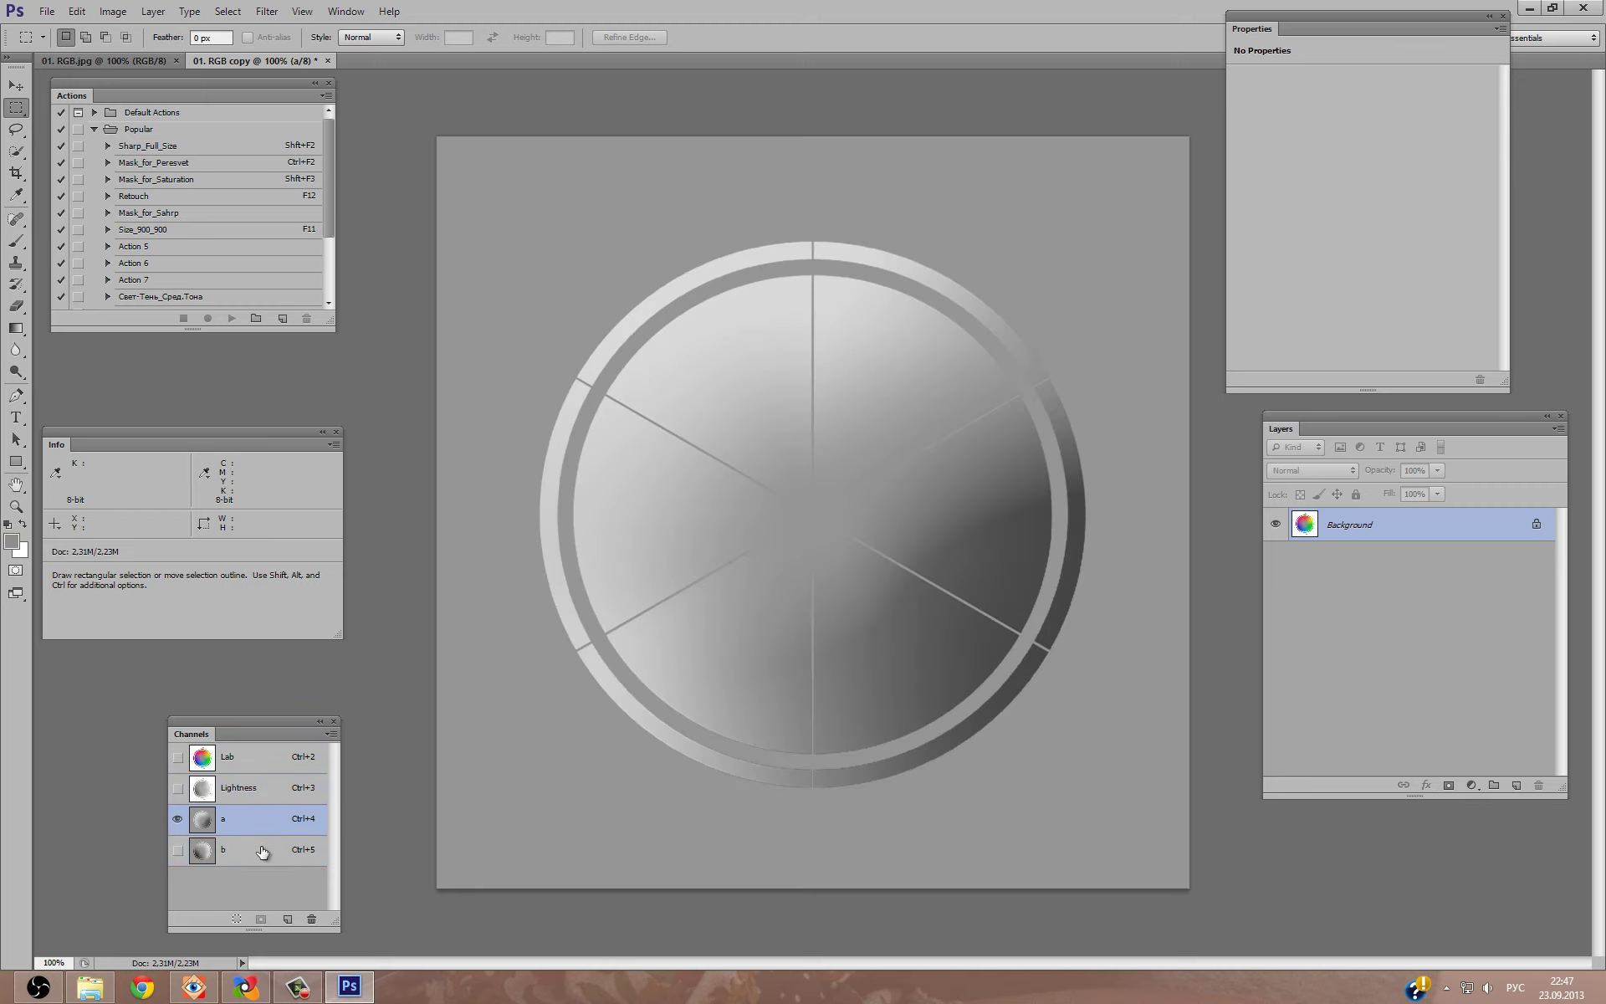
pyautogui.click(261, 795)
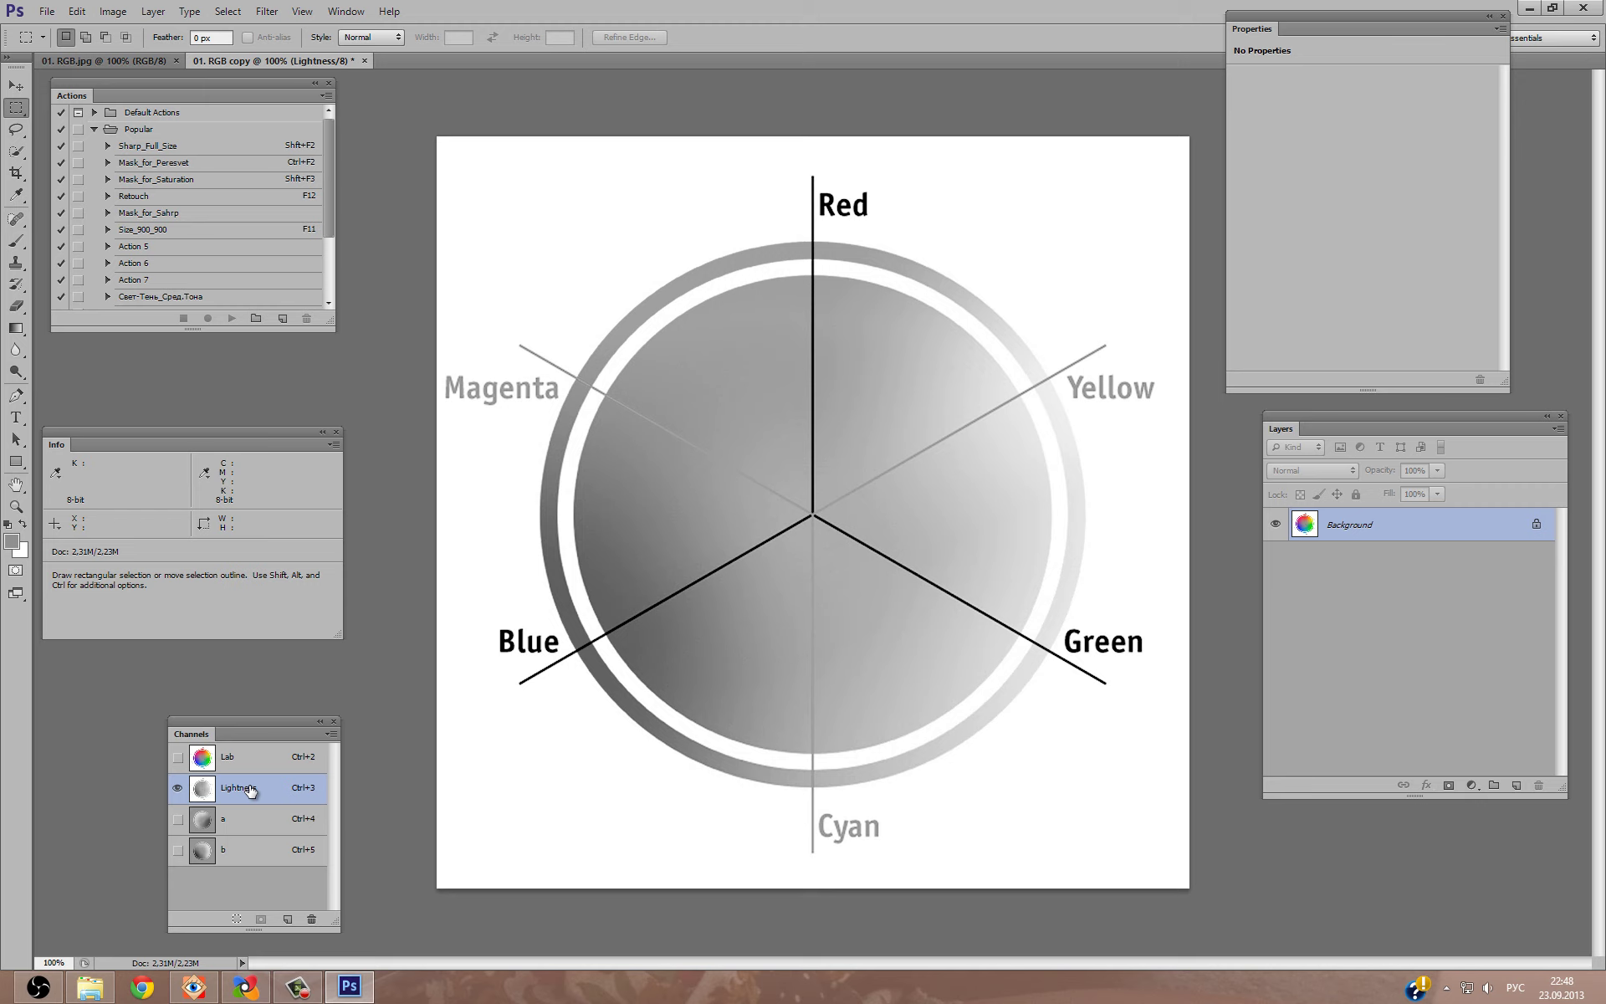
pyautogui.click(251, 826)
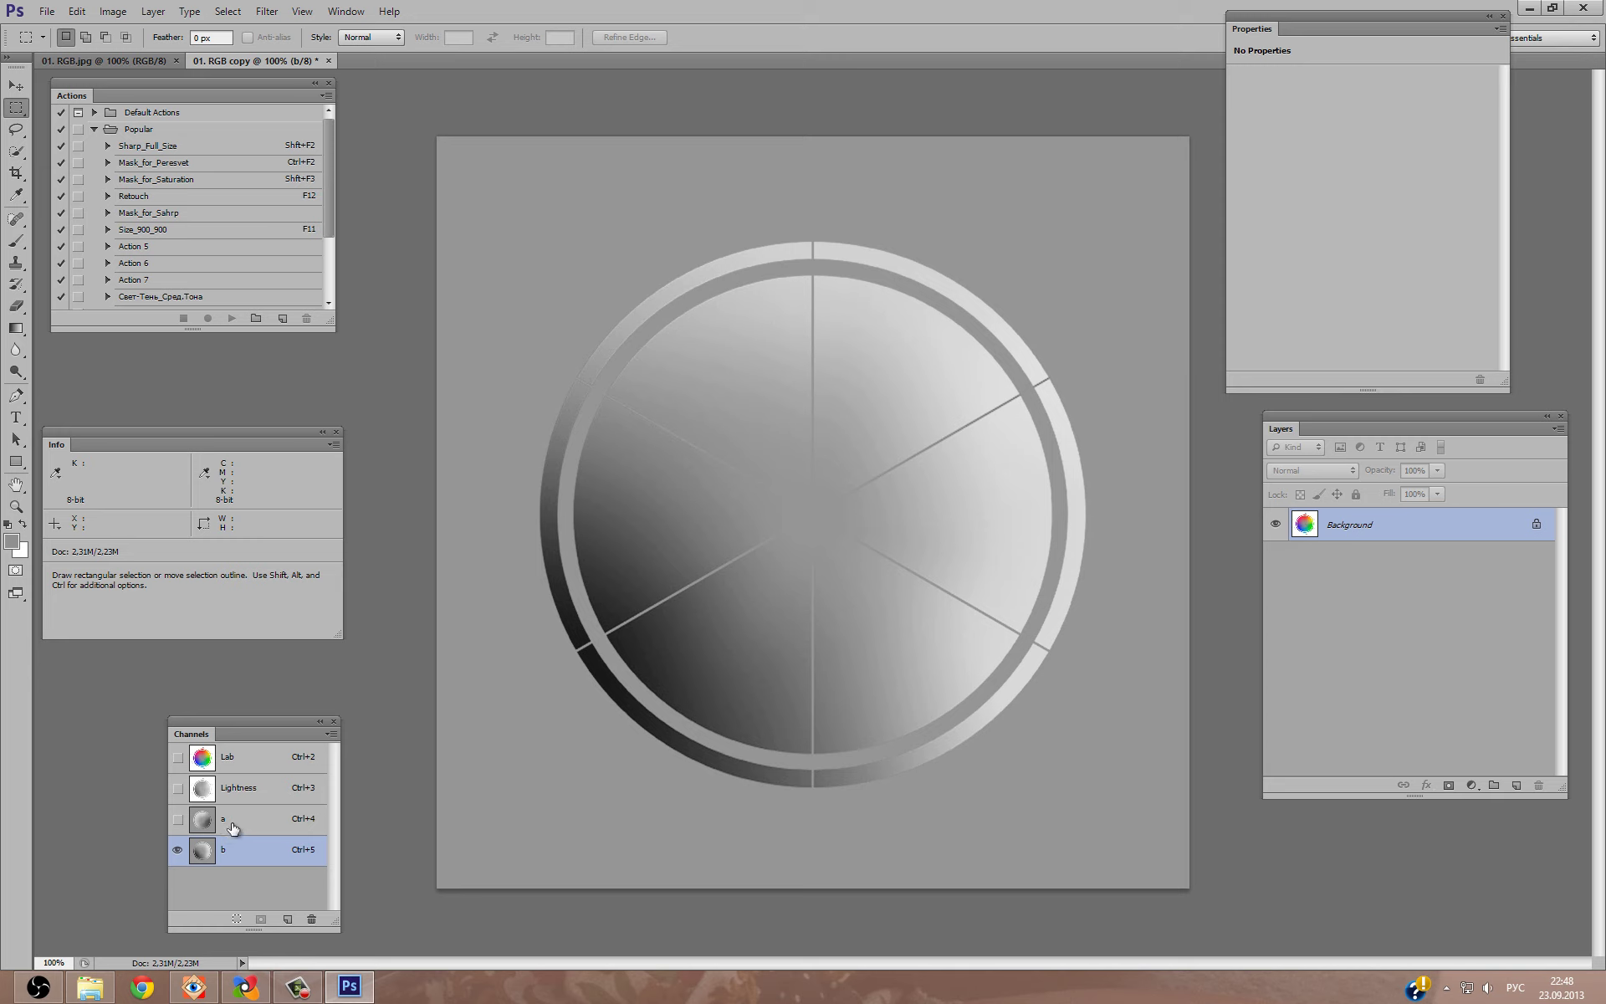
pyautogui.hotkey('ctrl', 'i')
pyautogui.hotkey('ctrl', 'i')
pyautogui.hotkey('ctrl', 'i')
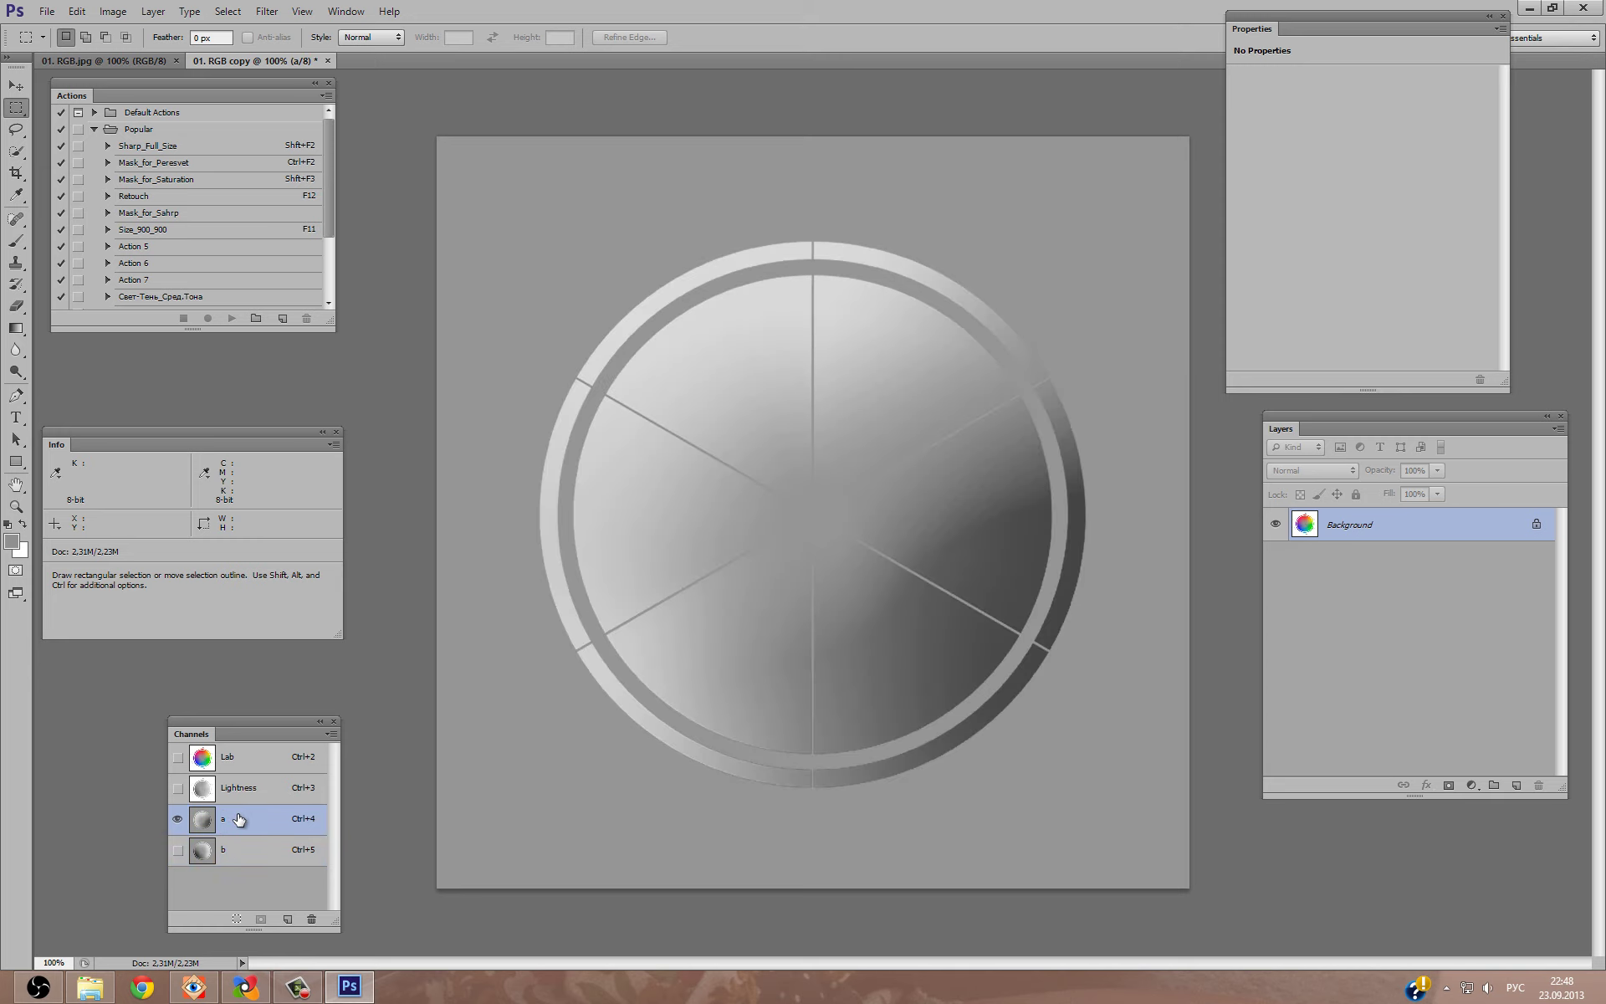
pyautogui.click(240, 768)
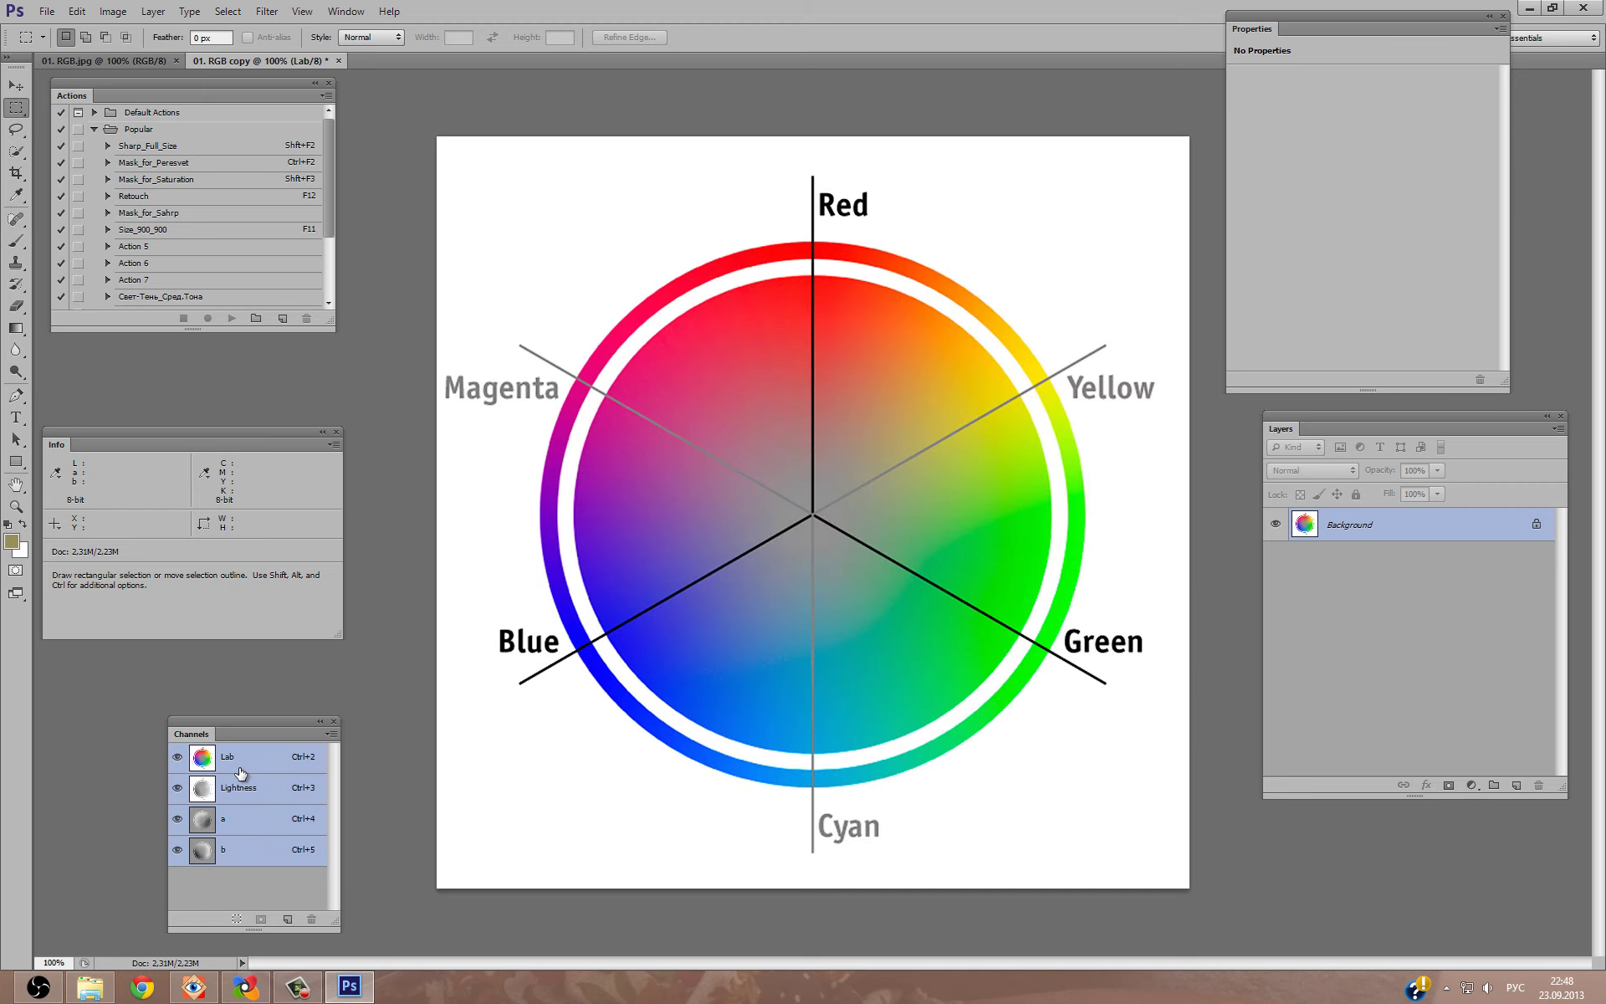
pyautogui.click(235, 823)
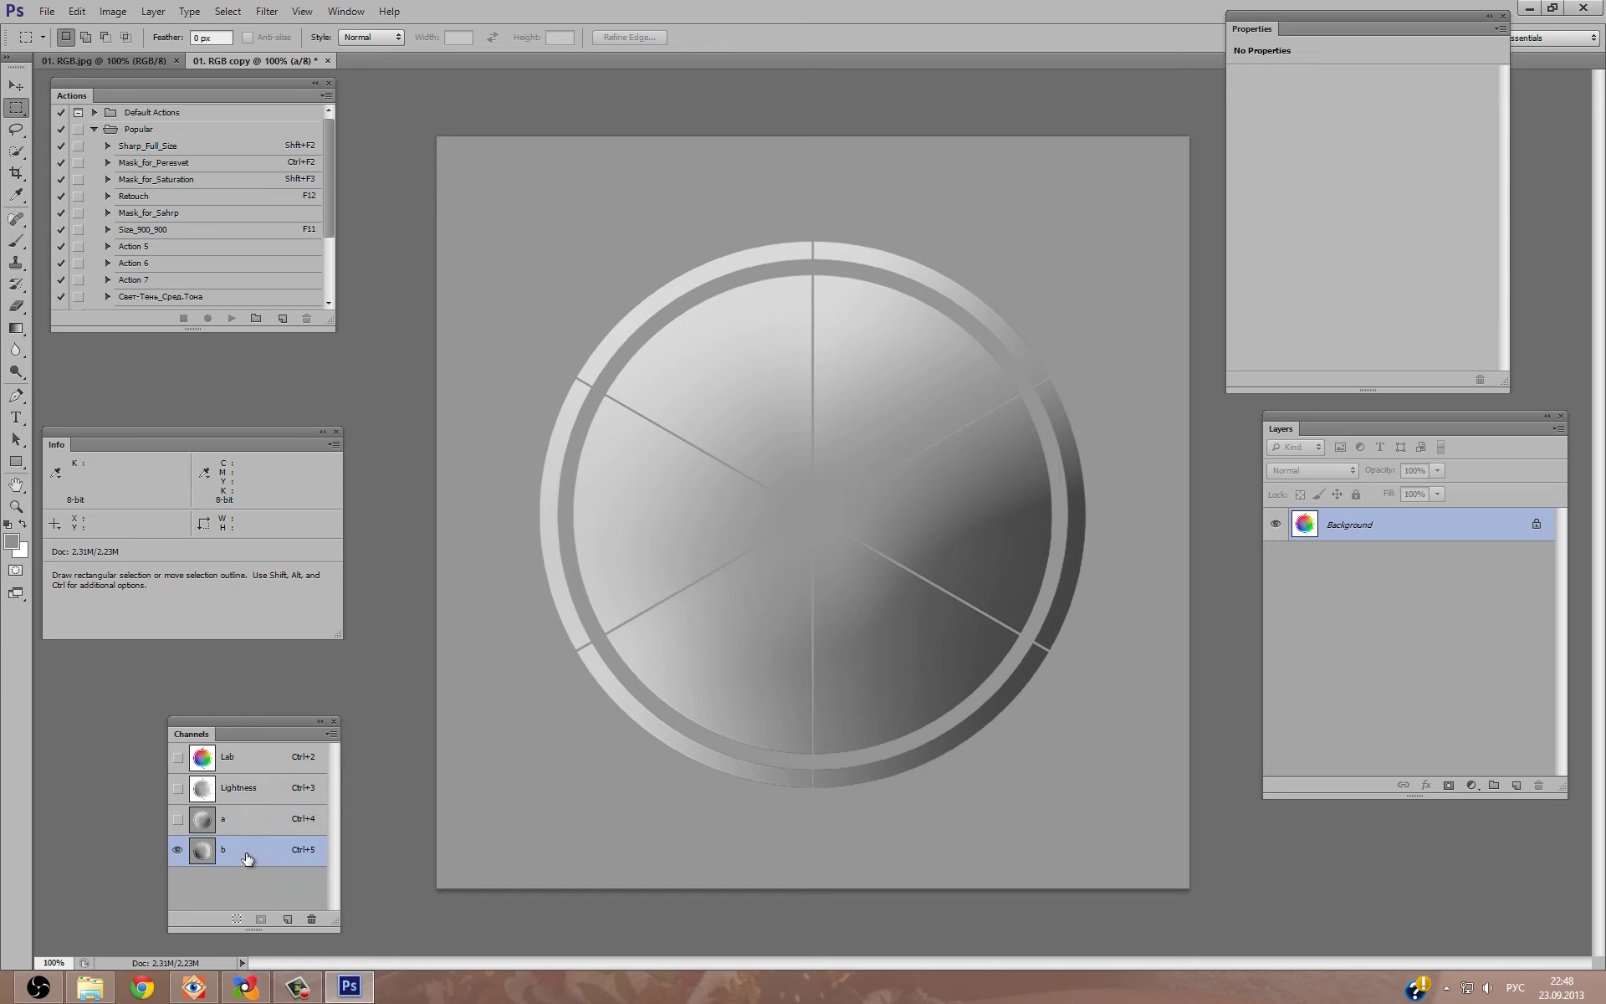
pyautogui.click(247, 823)
pyautogui.click(262, 771)
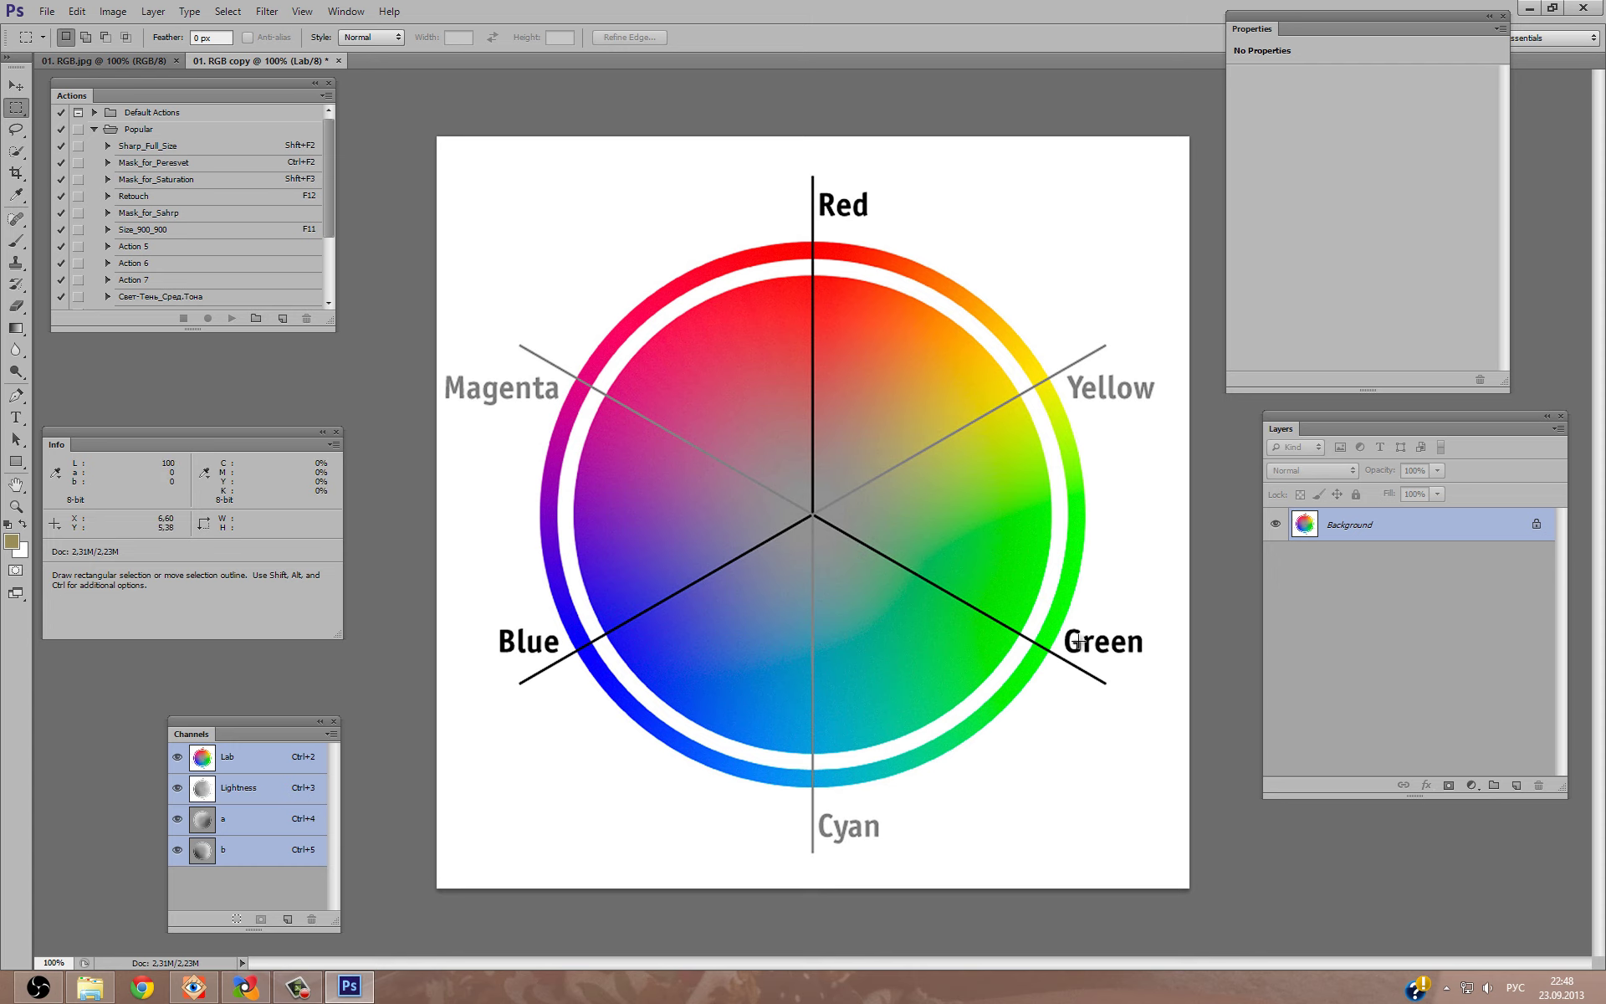
pyautogui.click(266, 819)
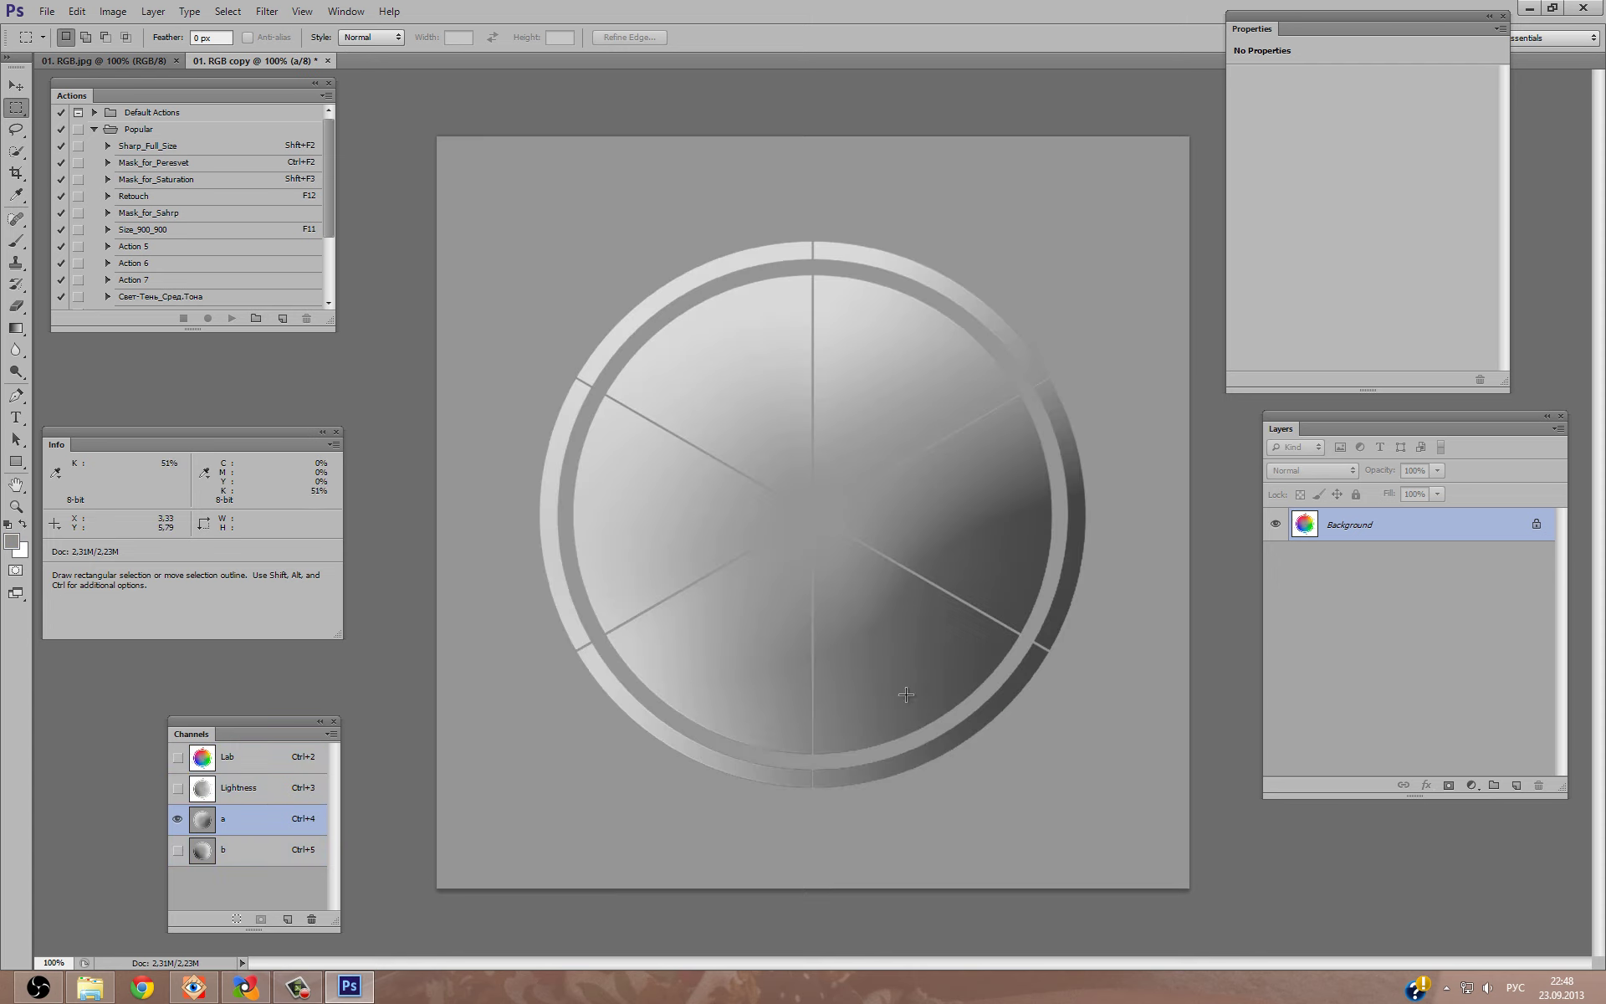
pyautogui.click(251, 848)
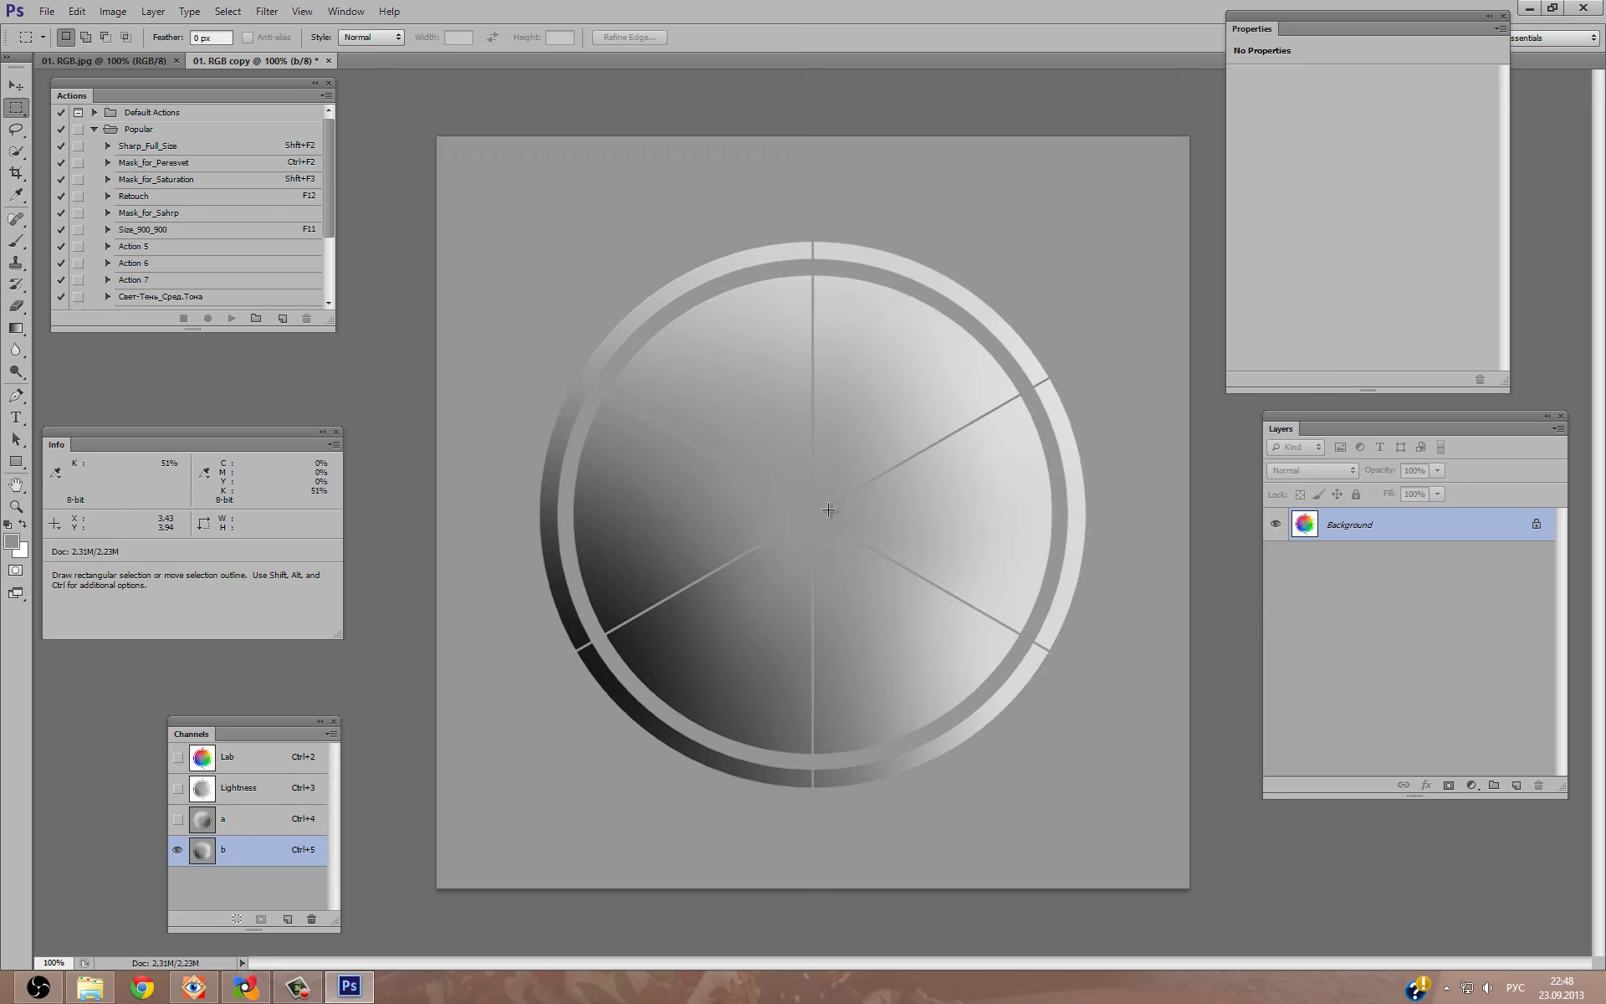
pyautogui.click(259, 763)
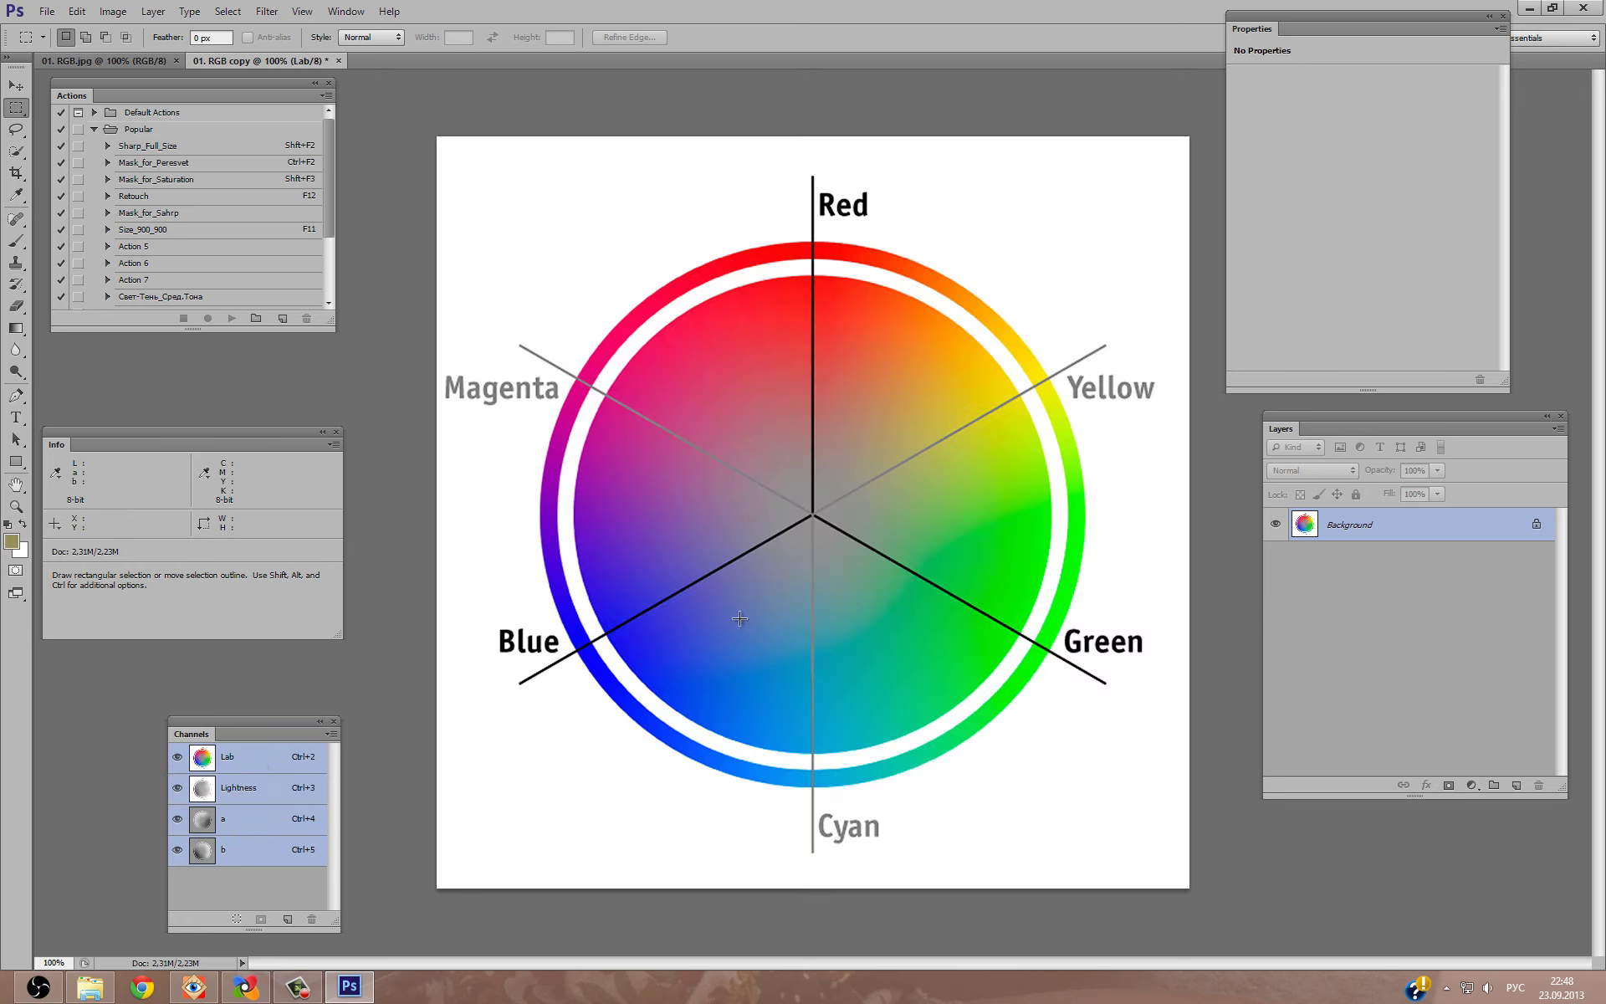
pyautogui.click(248, 849)
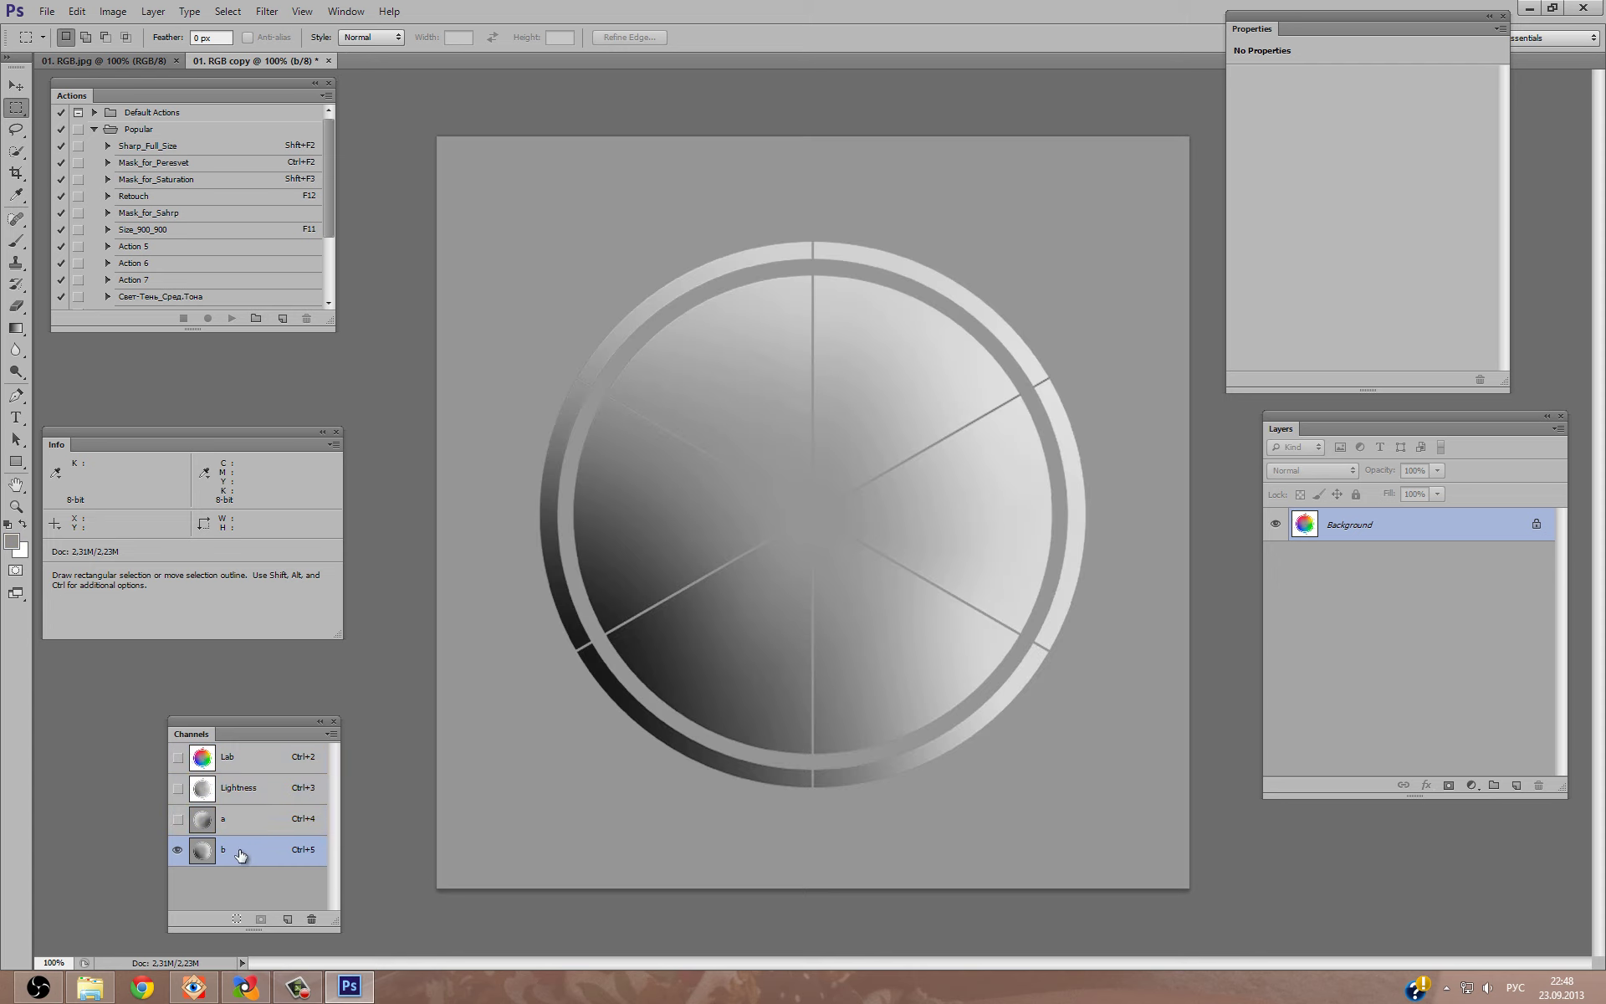
pyautogui.click(276, 761)
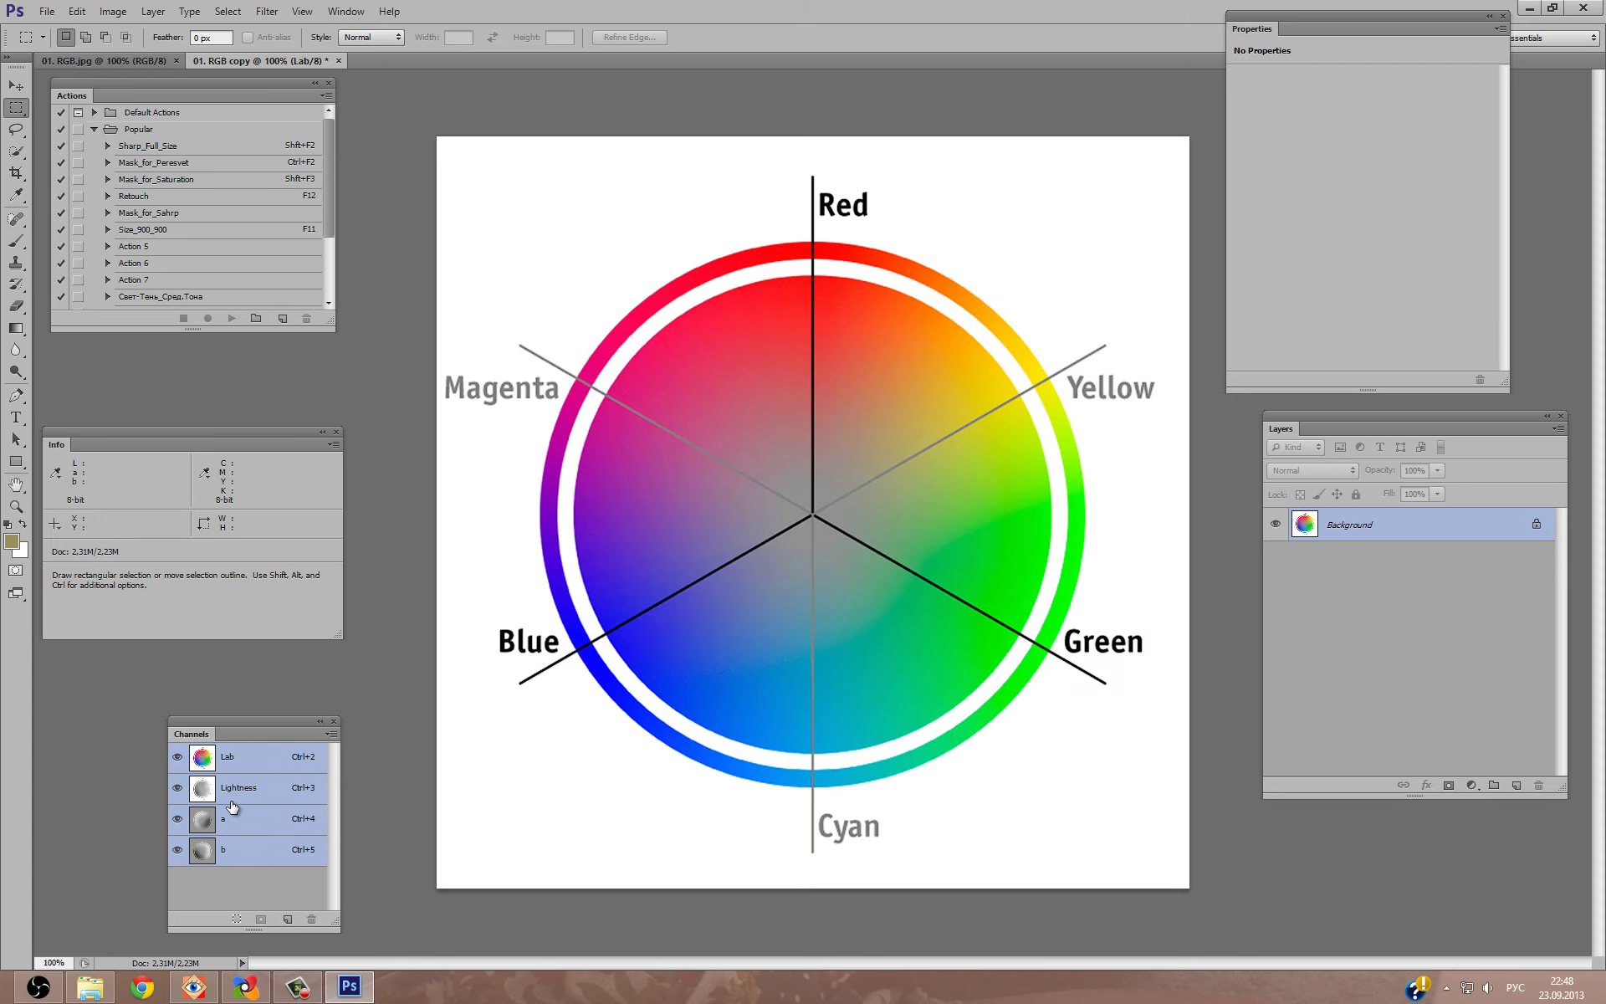
# View the Lab copy's a channel alone, then return to the Lab composite.
pyautogui.click(237, 832)
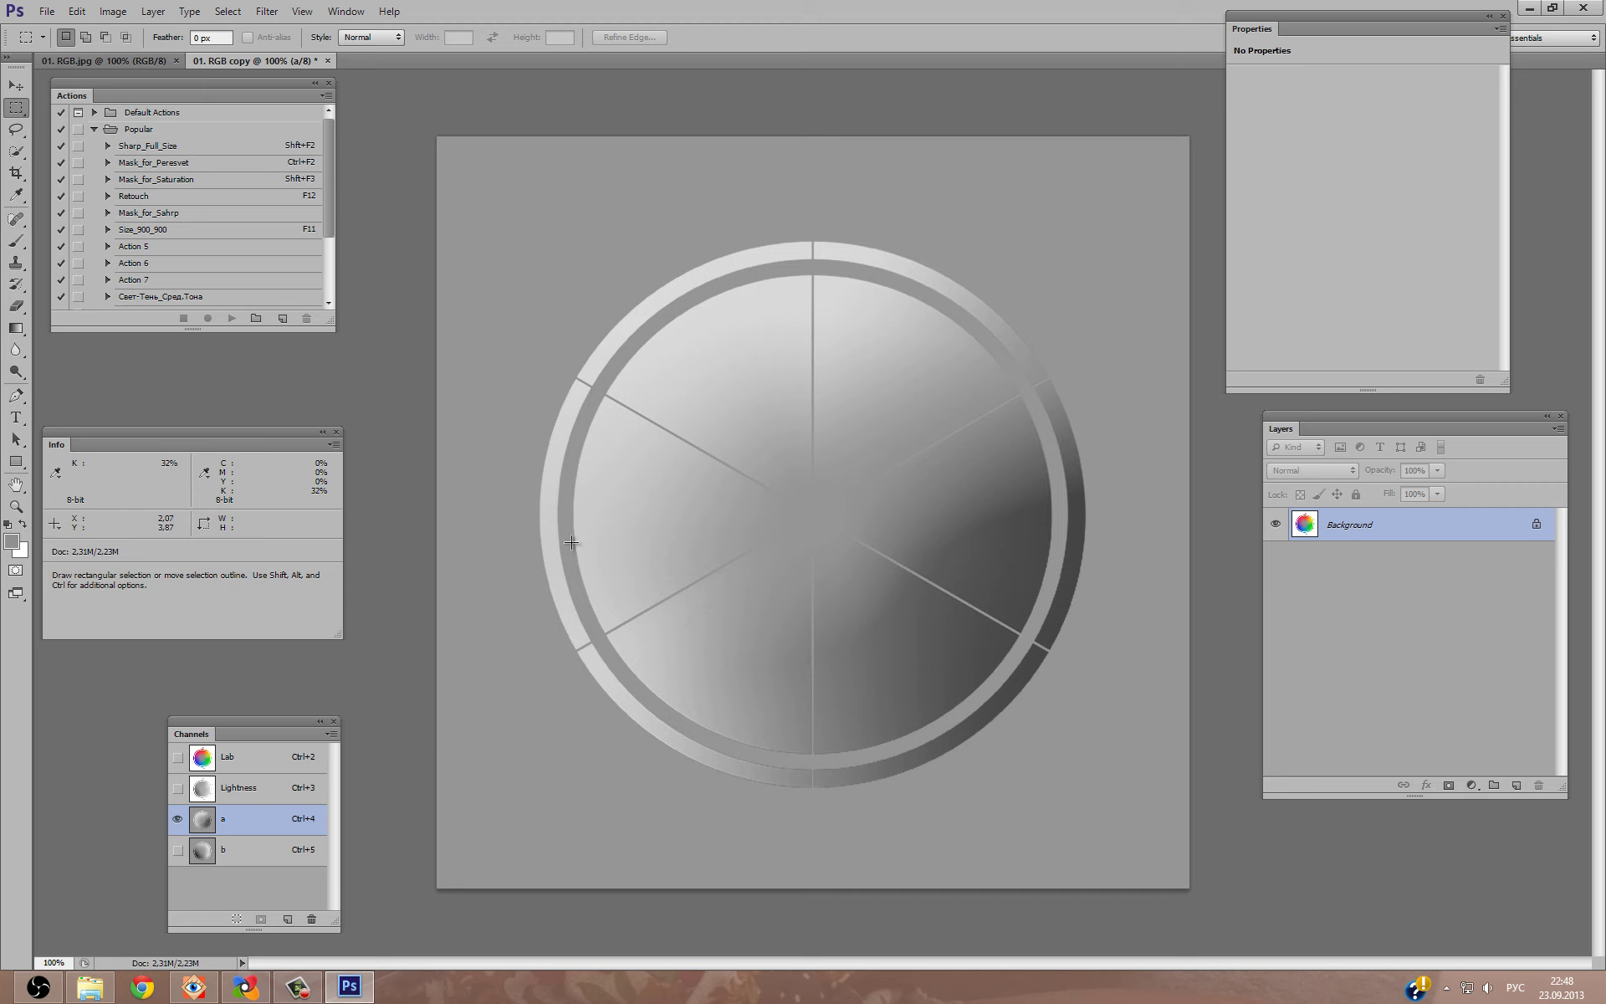
pyautogui.click(262, 761)
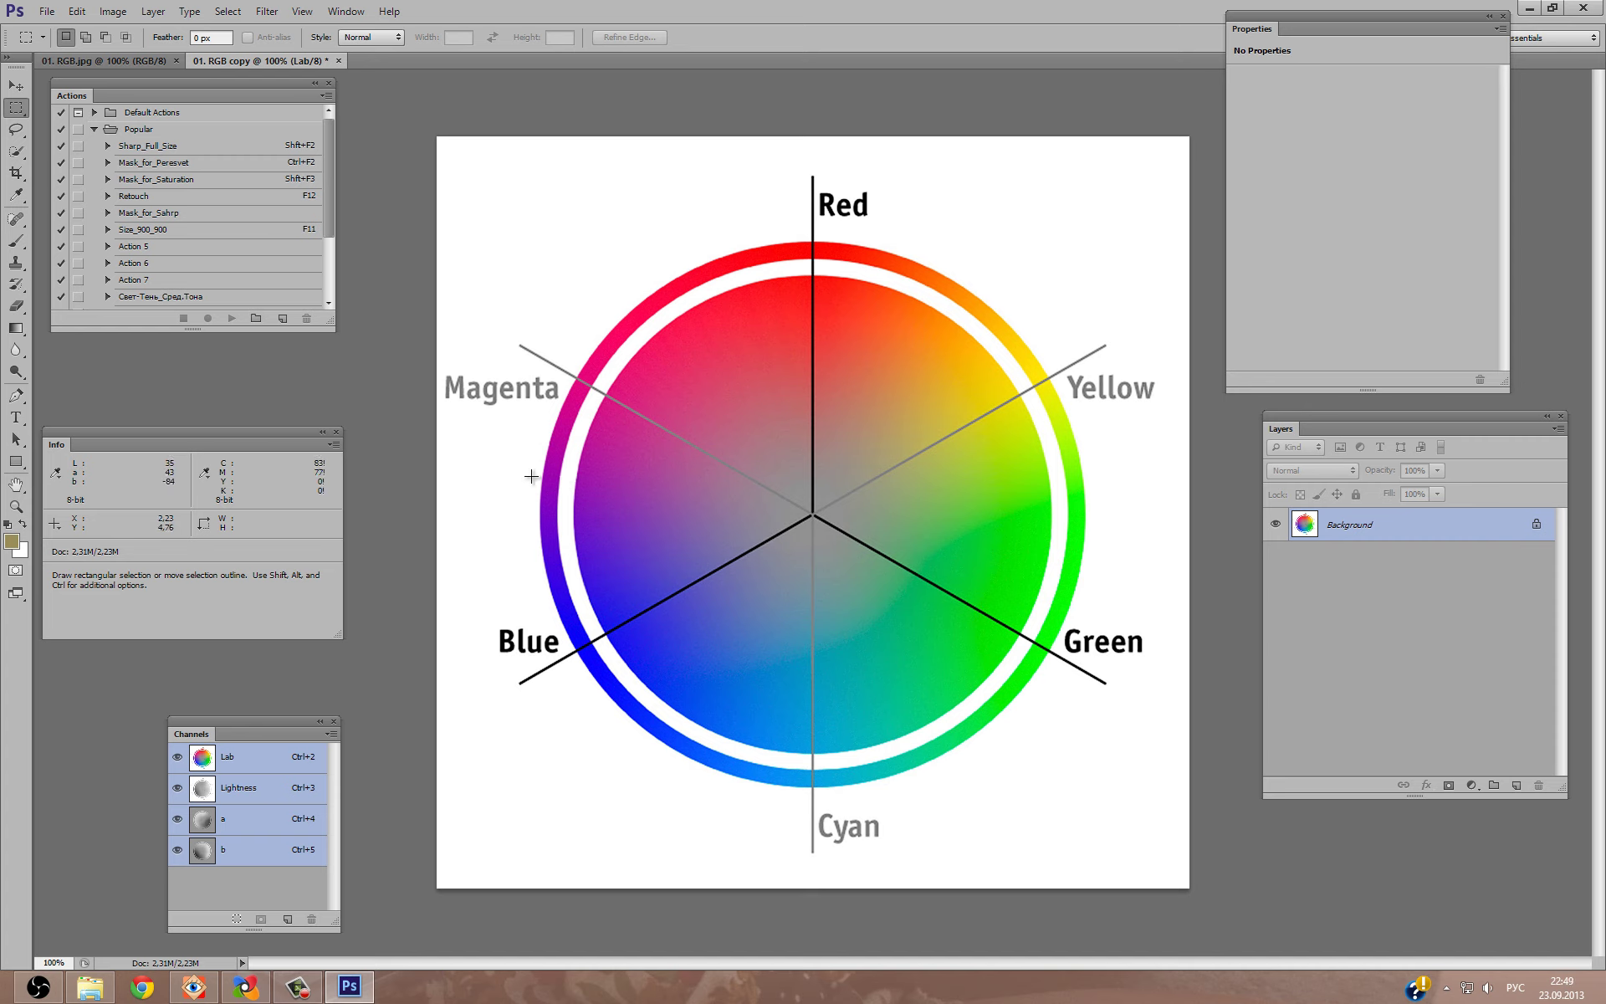
# Preview the grass portrait 02.jpg full-screen in FastStone, then exit the preview.
pyautogui.click(194, 990)
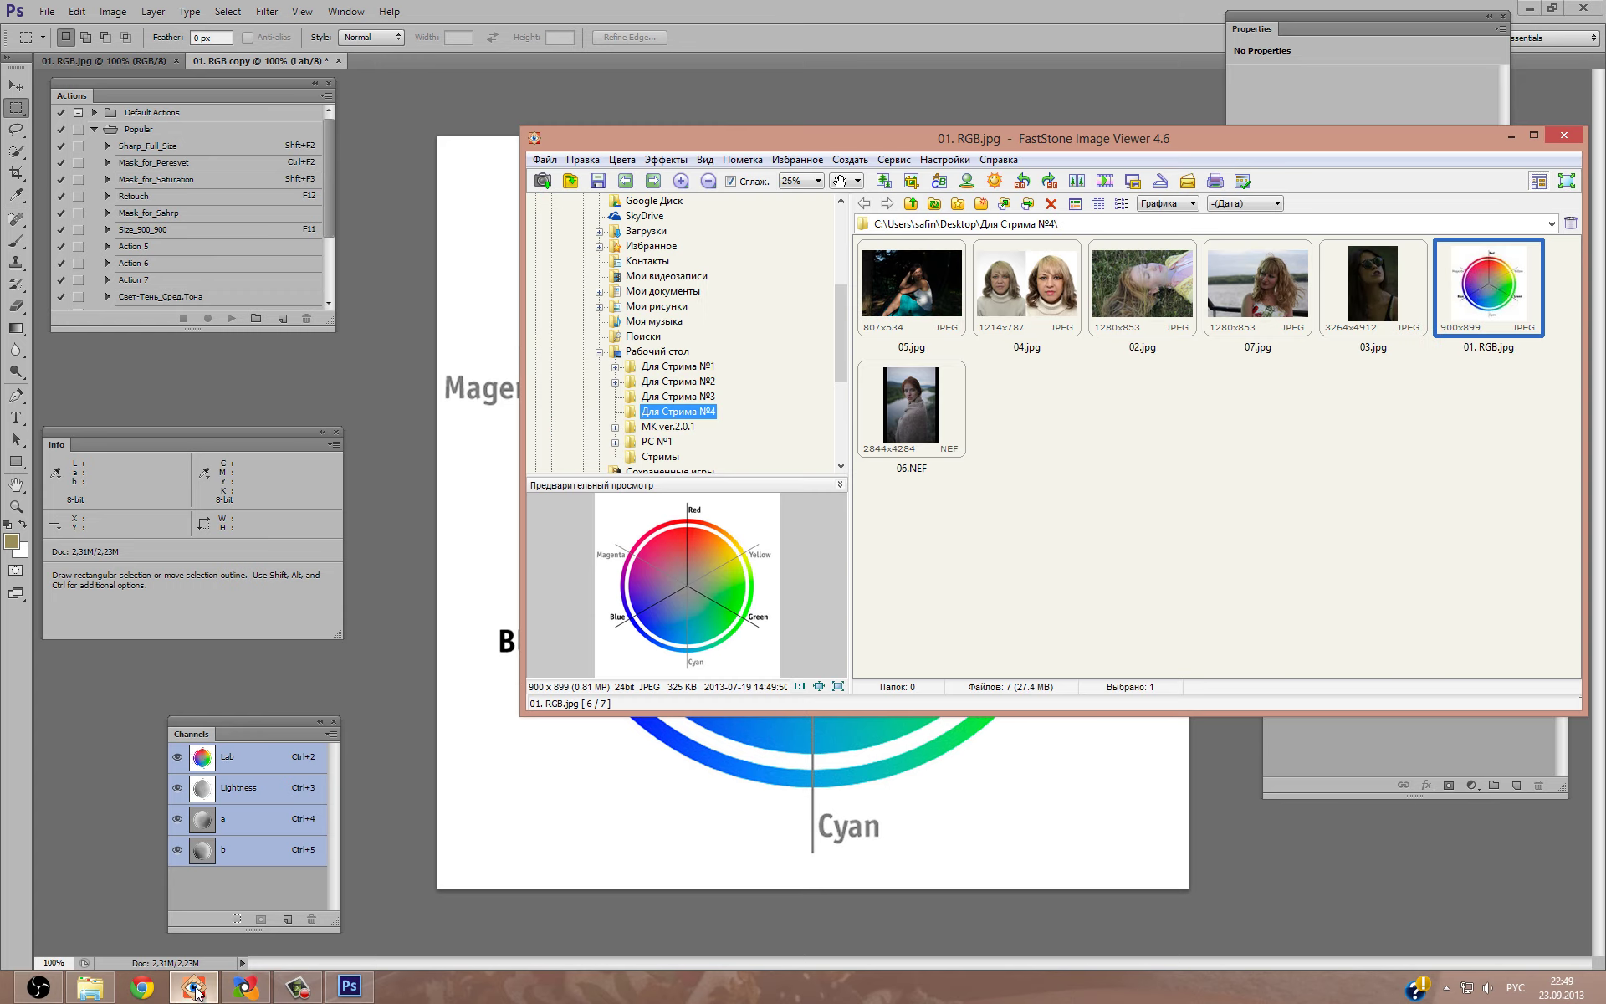
pyautogui.doubleClick(1117, 313)
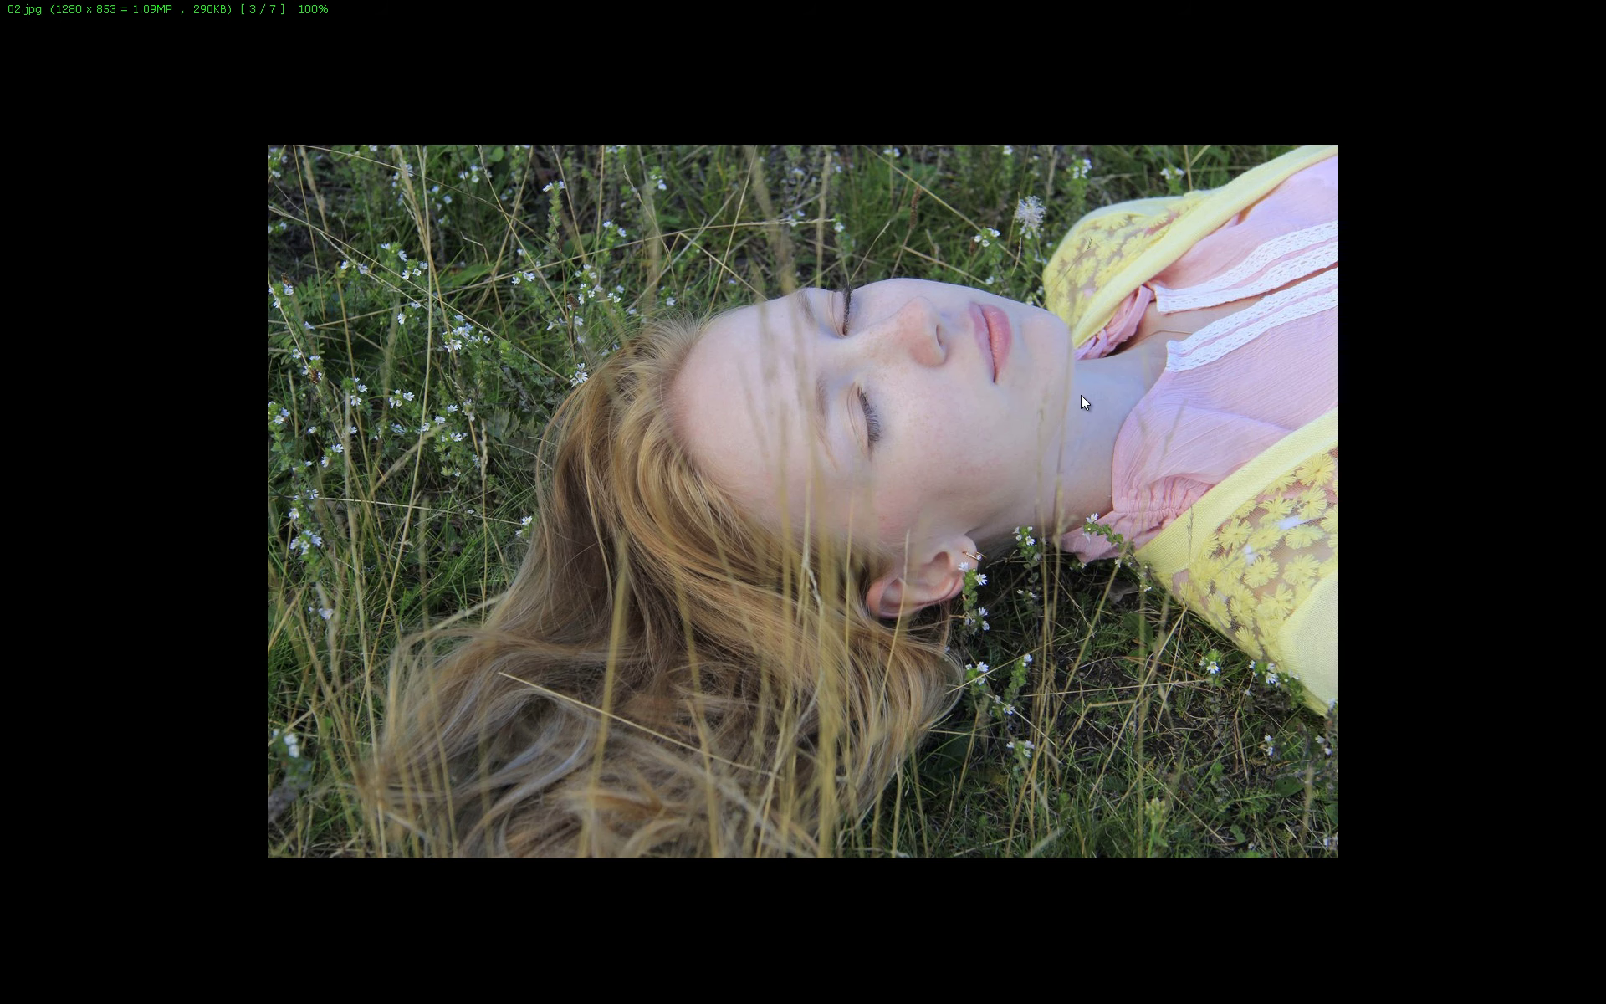
pyautogui.press('Escape')
# Open 02.jpg in Photoshop and add a Curves layer with the neck sampled as neutral gray.
pyautogui.press('e')
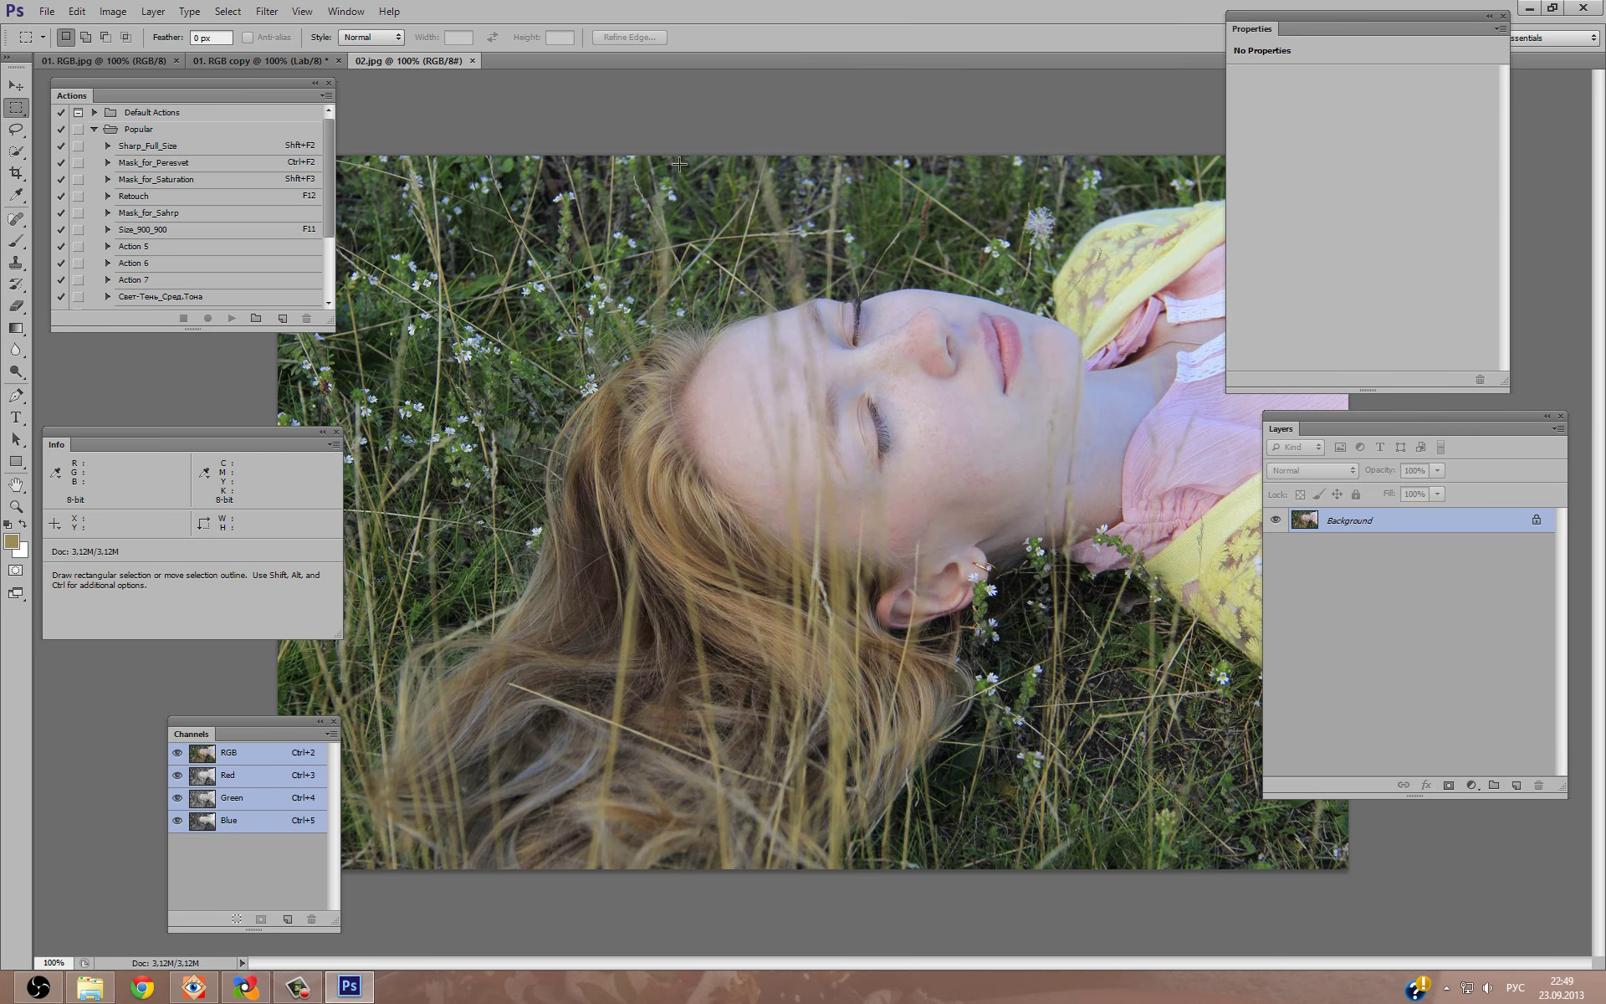
pyautogui.click(1472, 786)
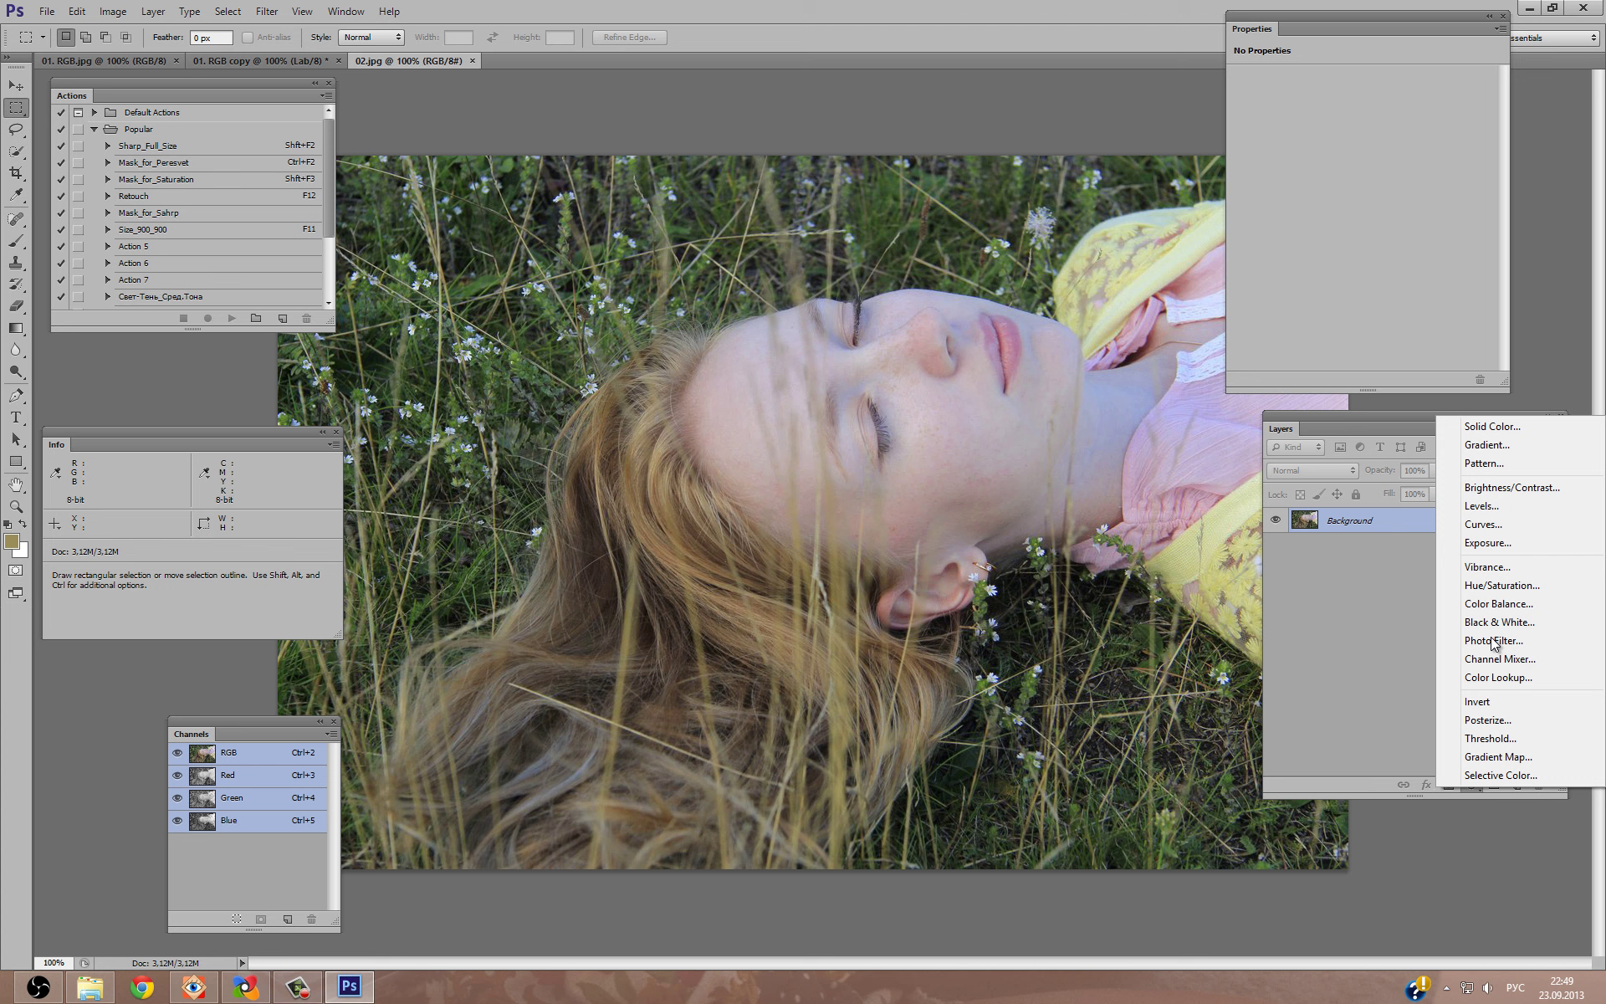
pyautogui.click(1471, 532)
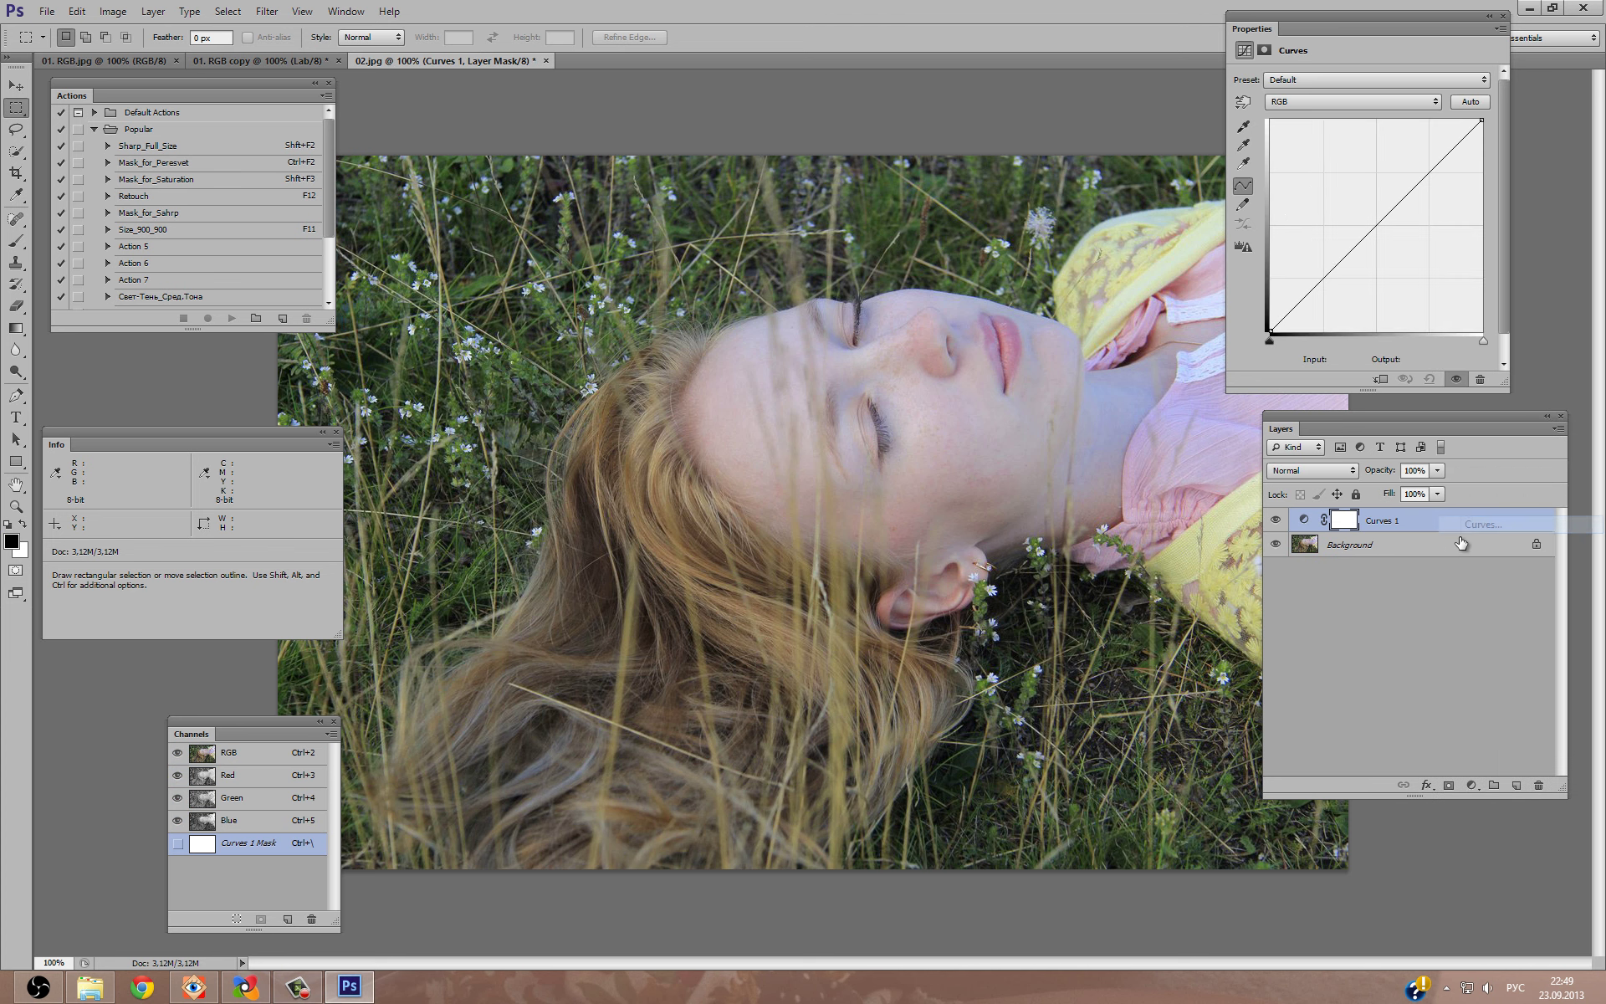
pyautogui.click(1243, 145)
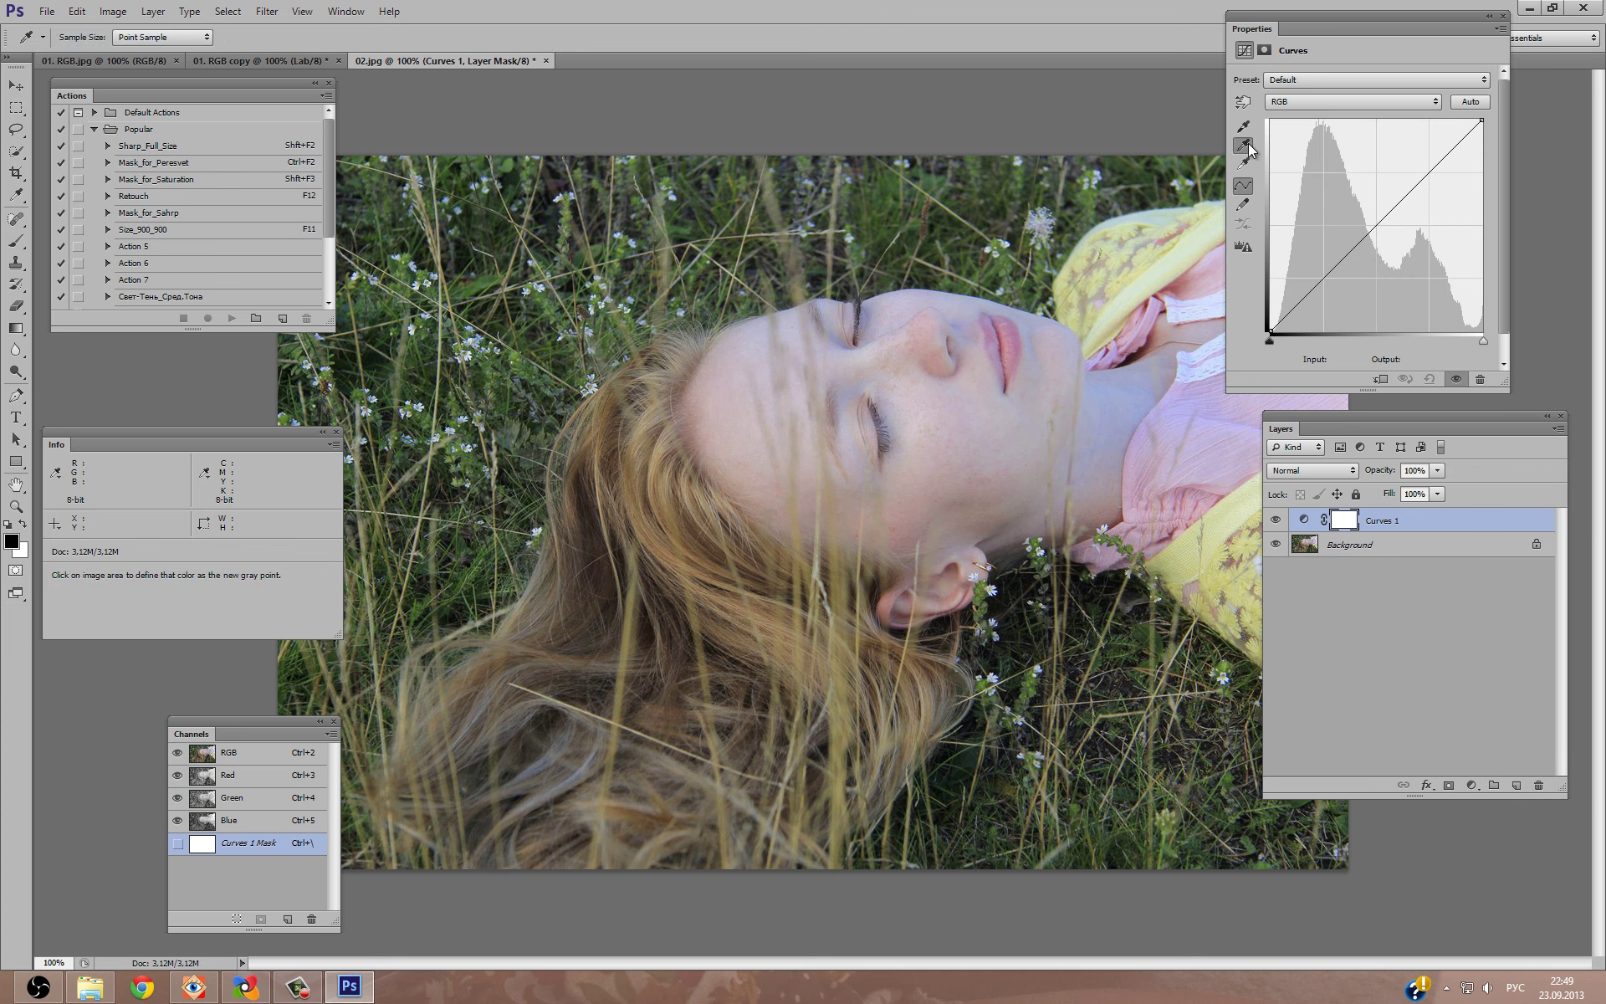
pyautogui.click(1125, 400)
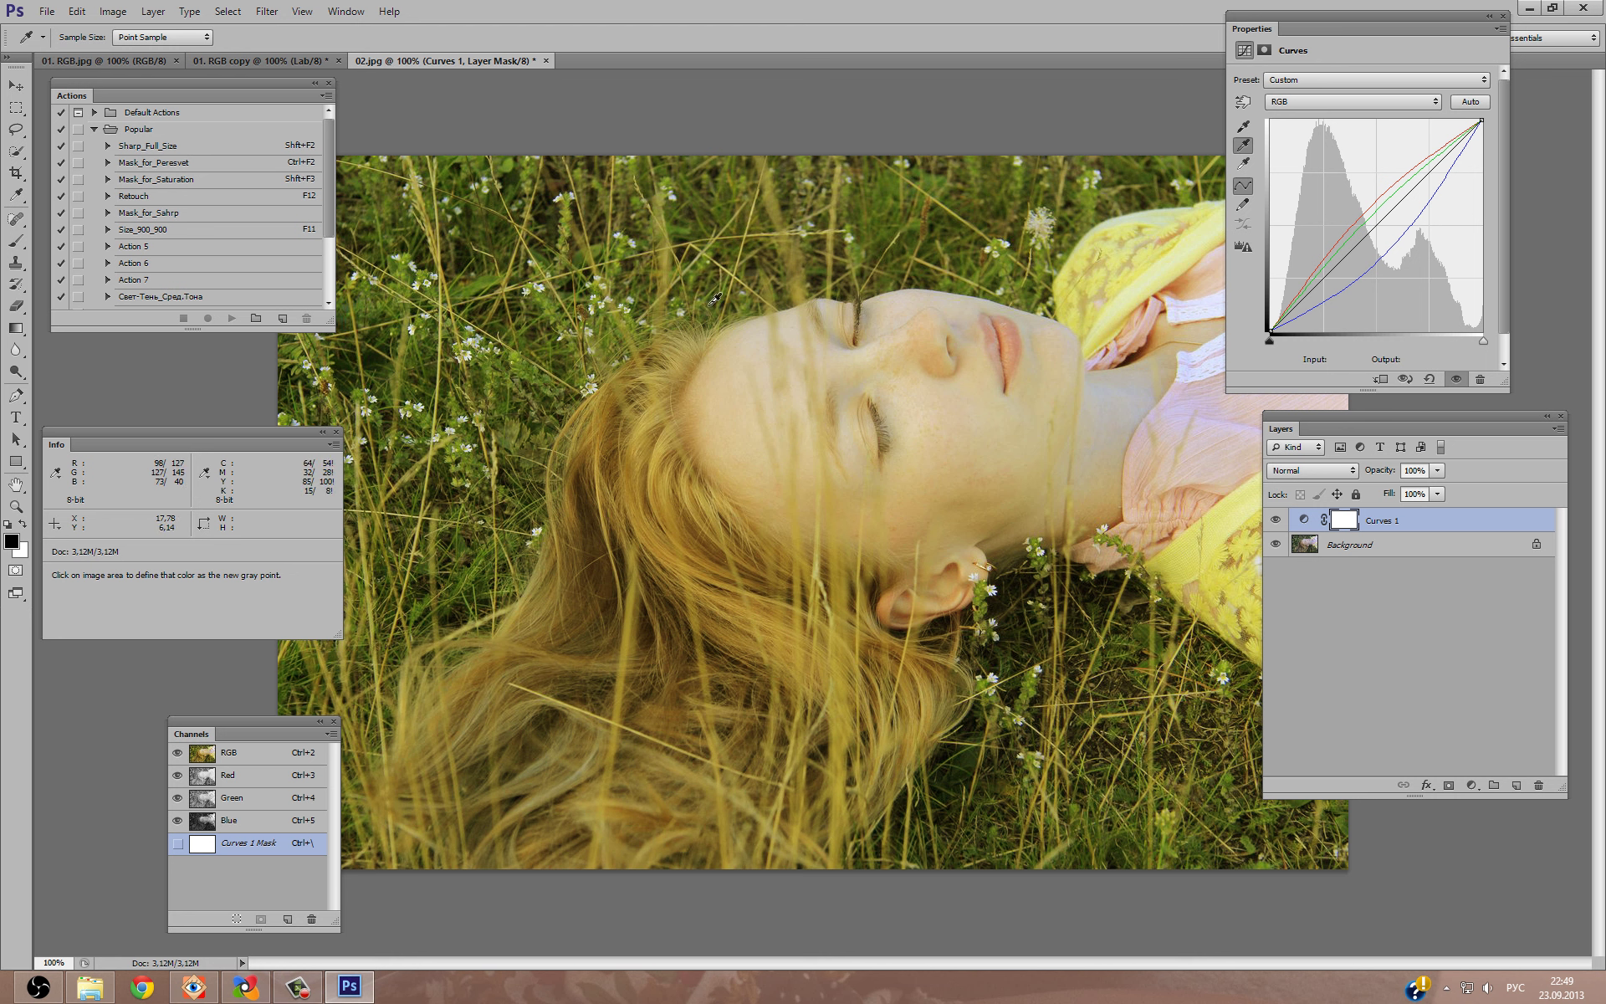
# Hide the Curves 1 layer to compare, then delete it.
pyautogui.click(1275, 519)
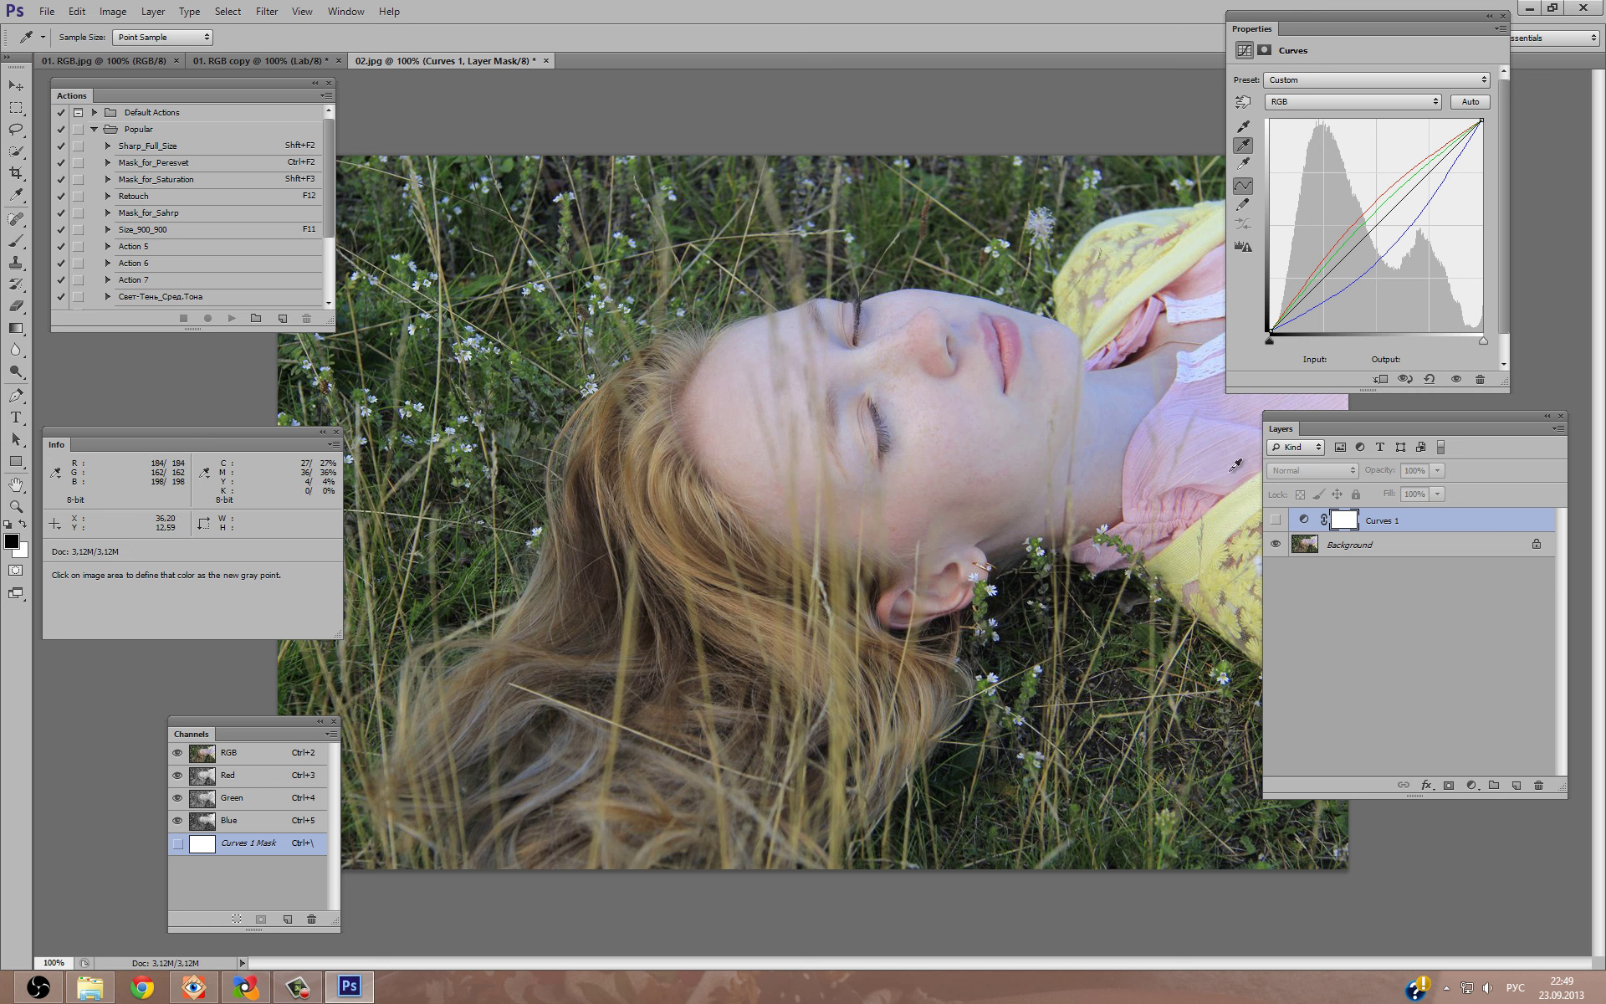
pyautogui.press('m')
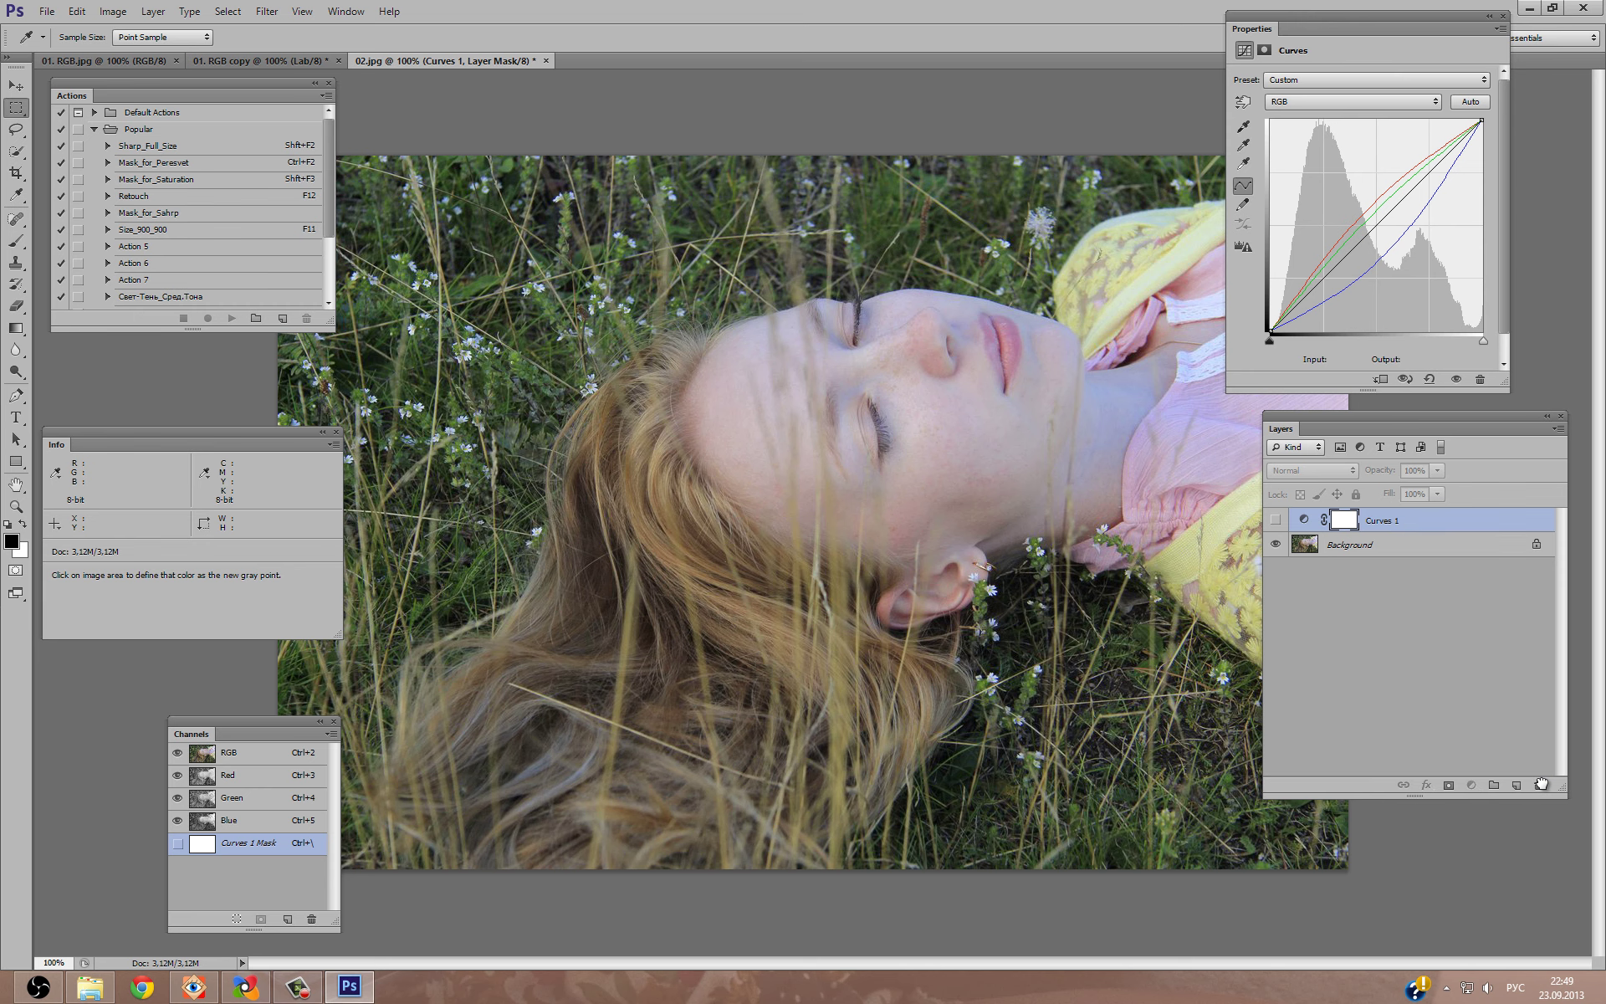
pyautogui.moveTo(1395, 529); pyautogui.dragTo(1538, 784)
# Inspect the Lab copy's b channel, then add an empty Layer 1 to 01. RGB.jpg.
pyautogui.click(266, 61)
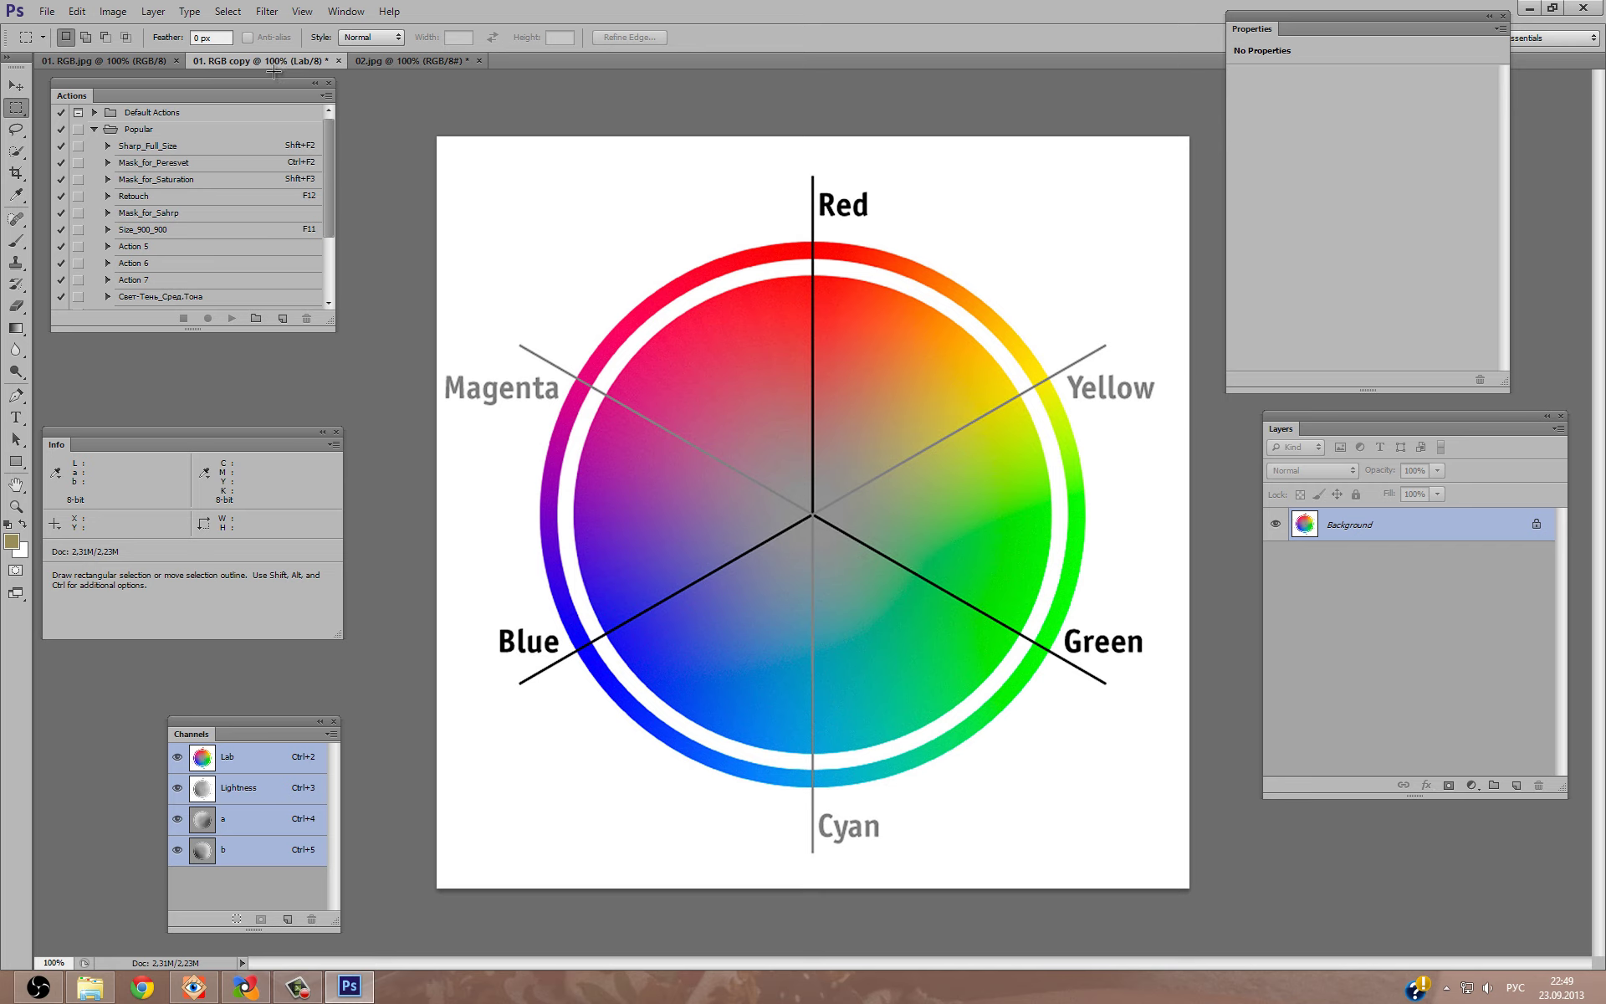
pyautogui.click(159, 61)
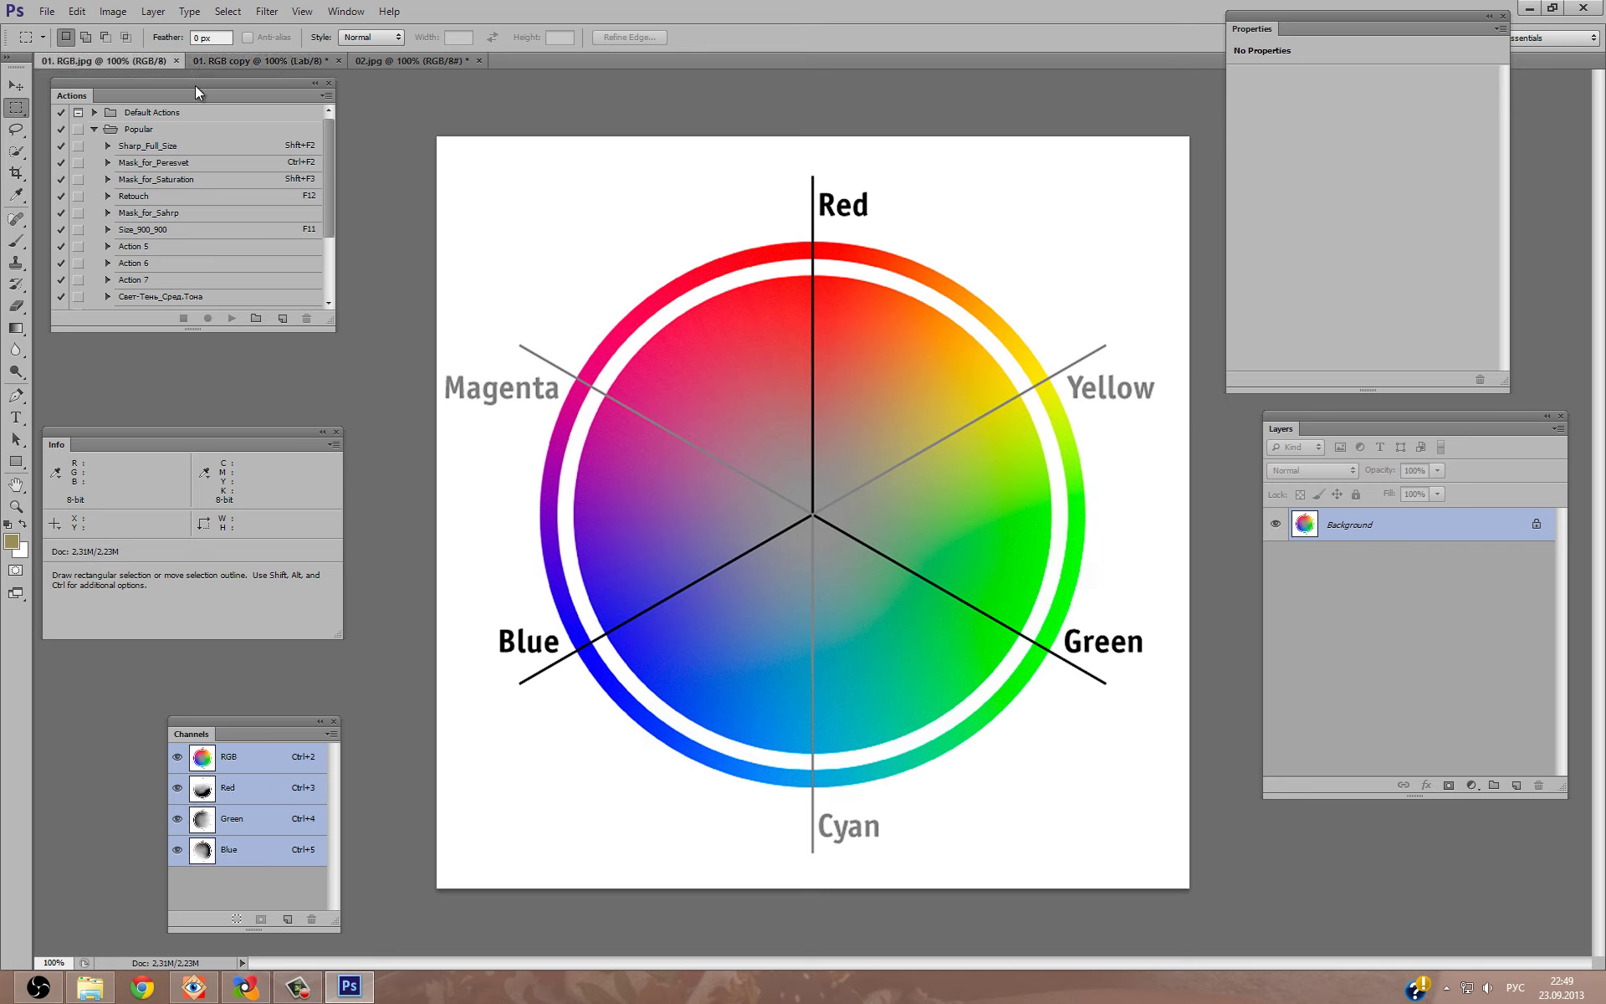
pyautogui.click(218, 63)
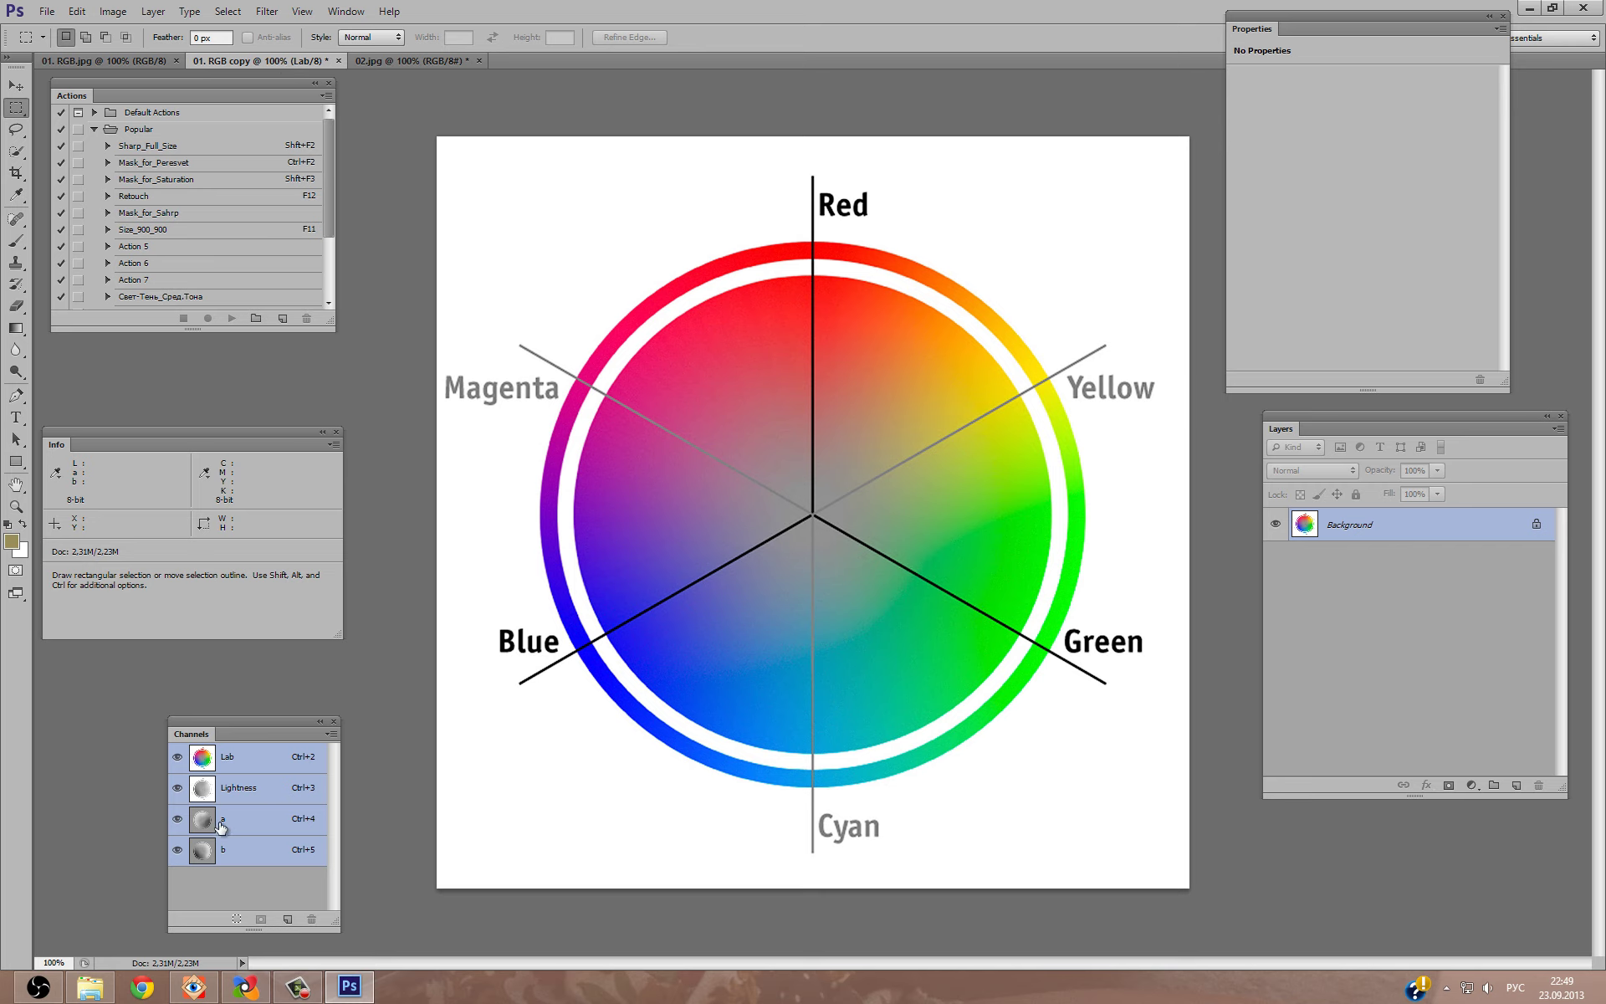
pyautogui.click(222, 850)
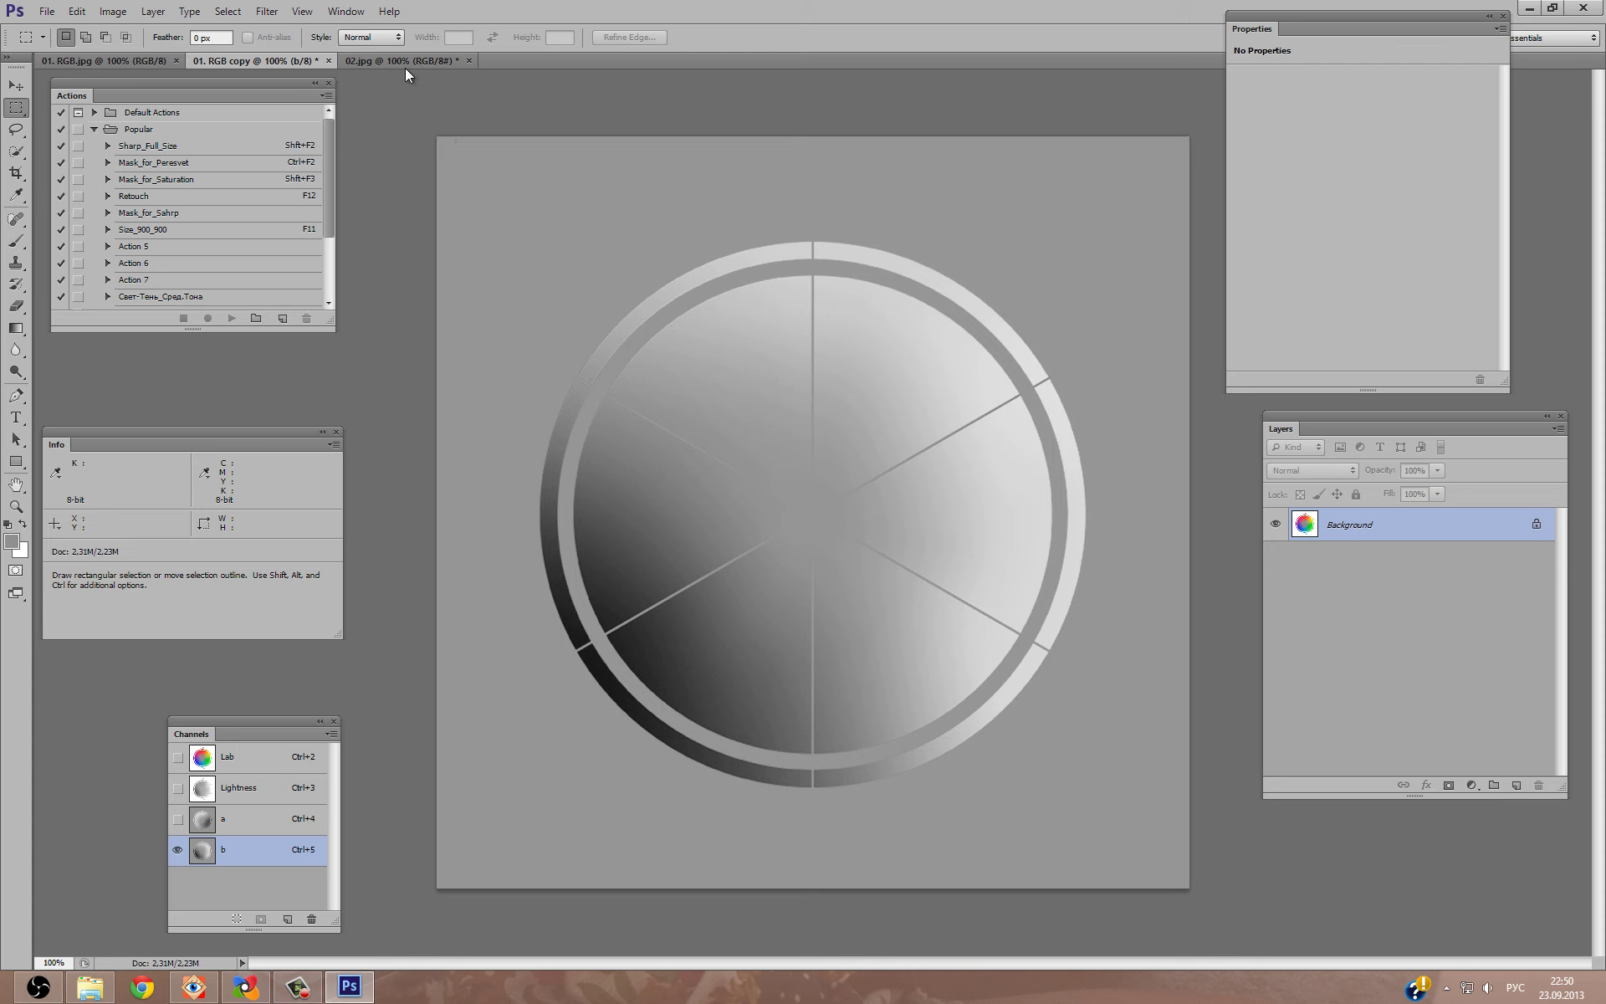
pyautogui.click(148, 65)
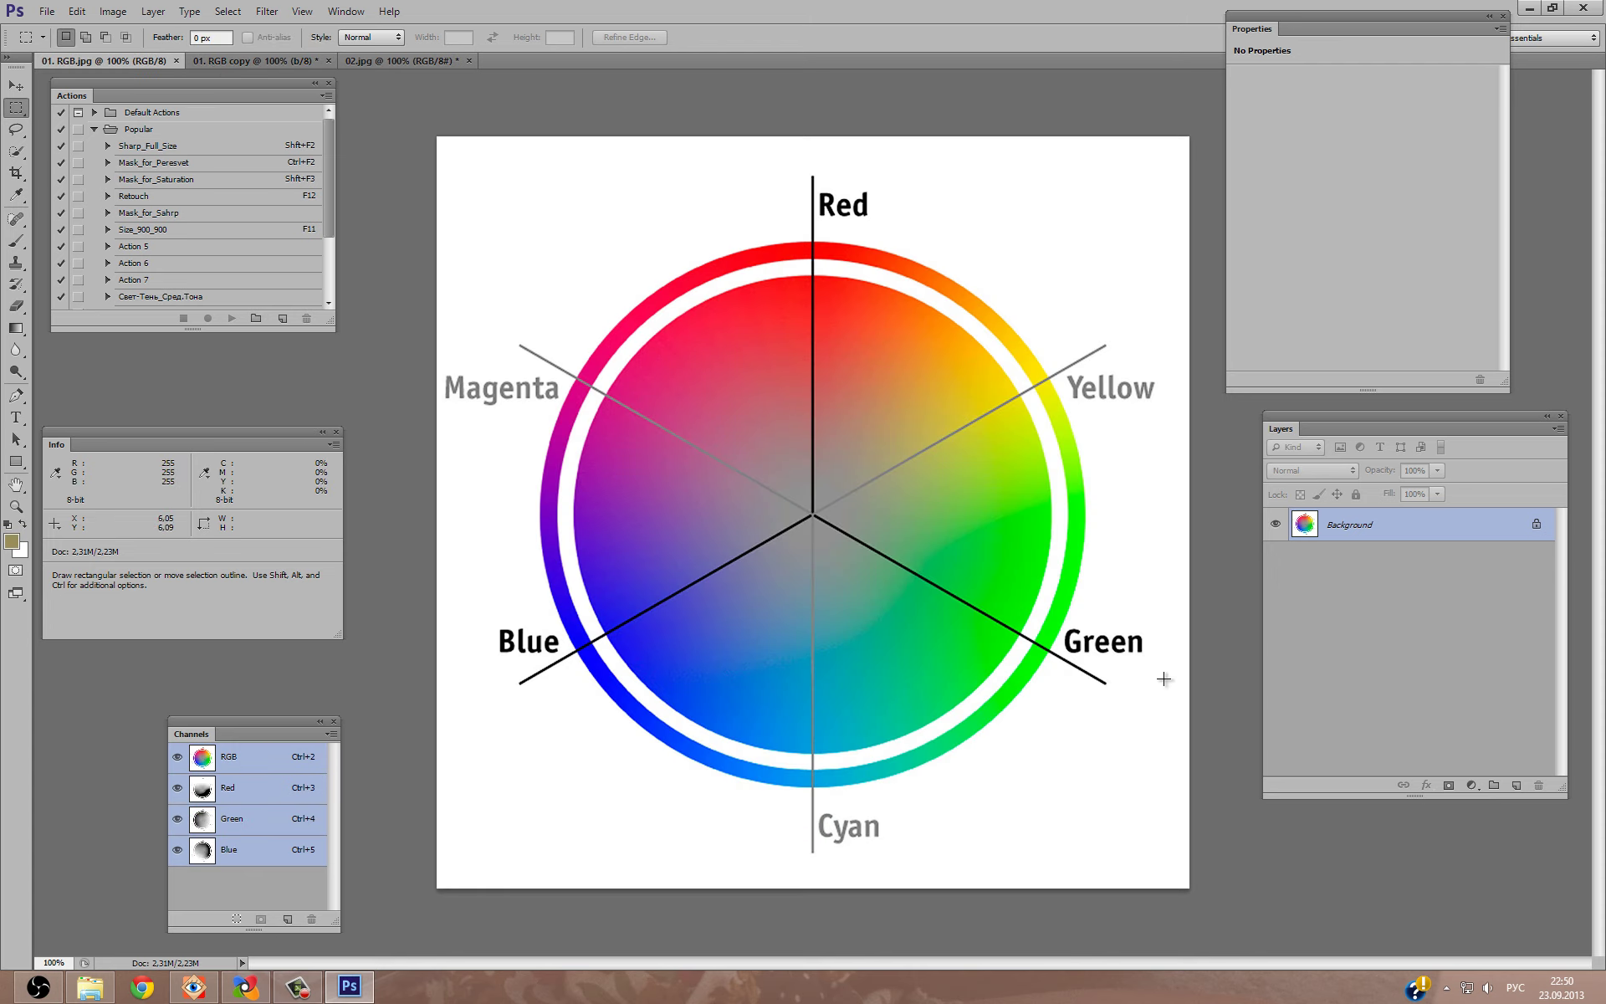
pyautogui.click(1517, 785)
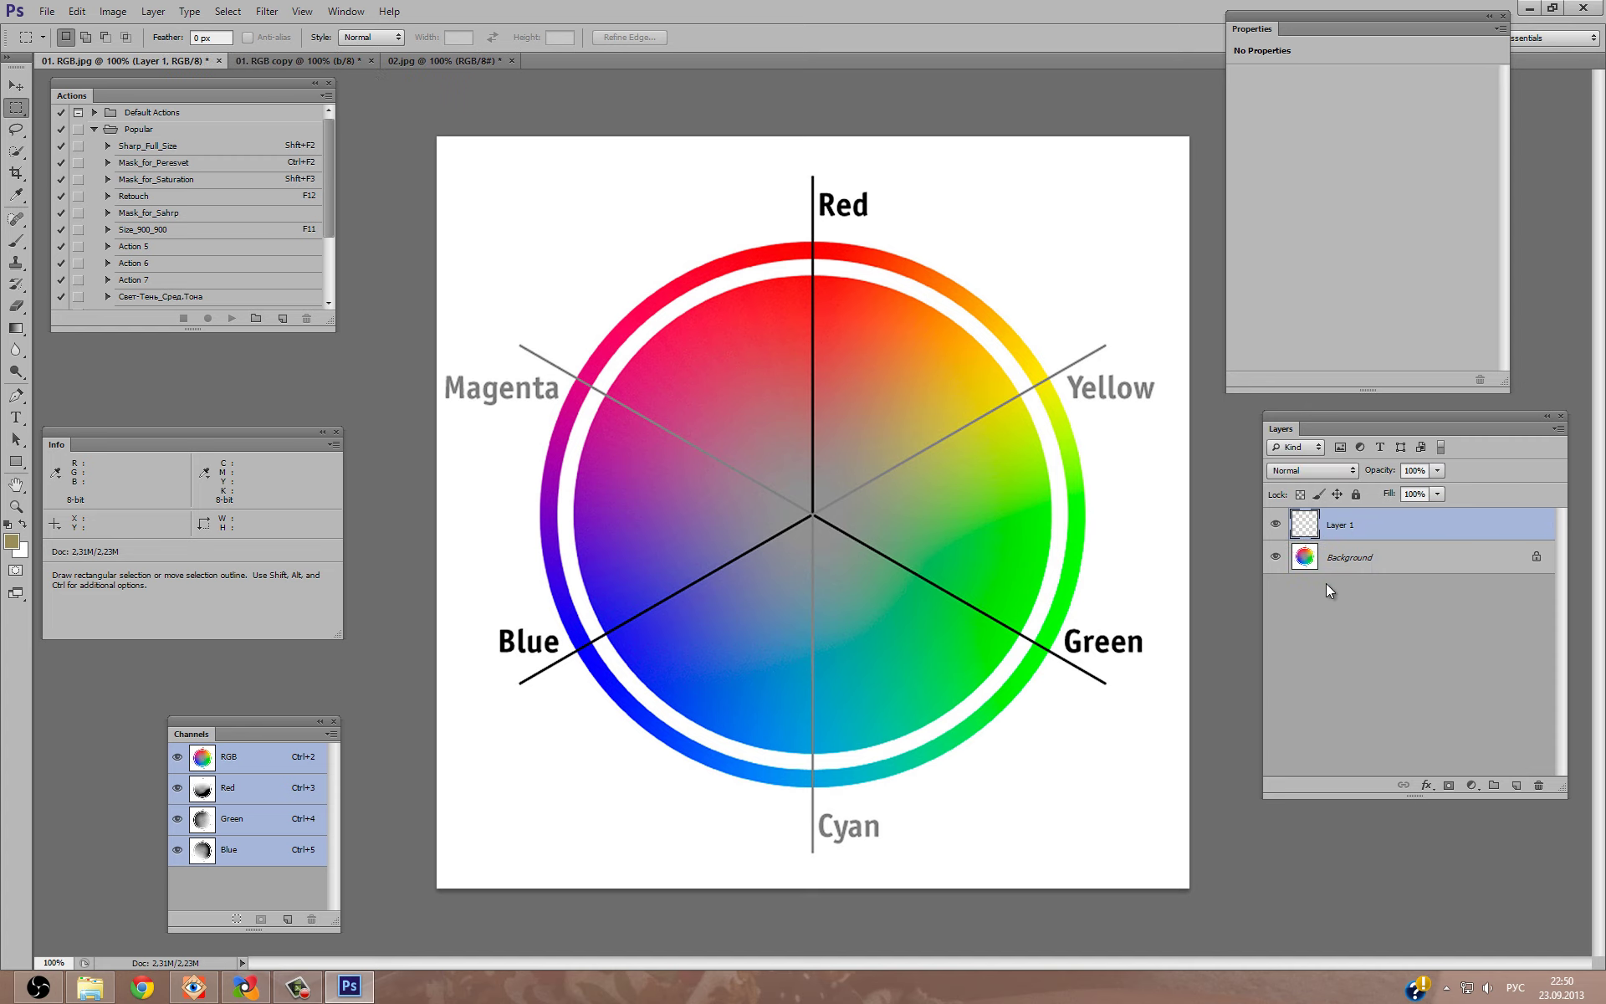
# Apply the inverted b channel of the Lab copy '01. RGB copy' to Layer 1 in Multiply mode.
pyautogui.click(113, 11)
pyautogui.click(197, 251)
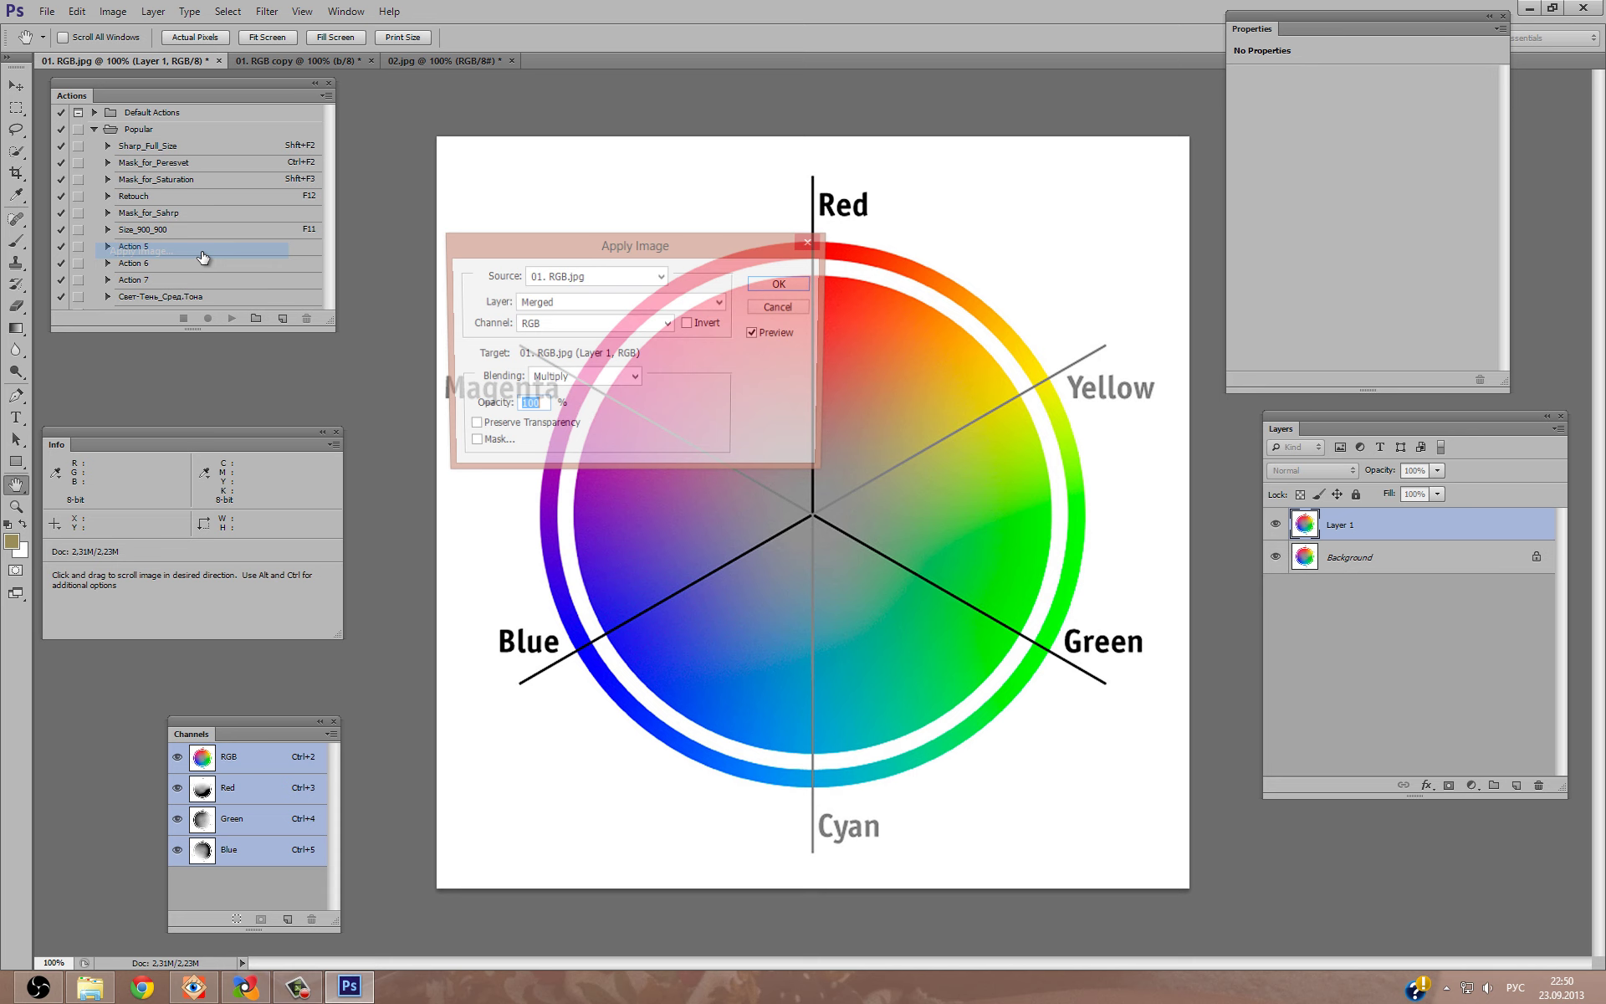
pyautogui.click(597, 279)
pyautogui.click(589, 303)
pyautogui.click(590, 321)
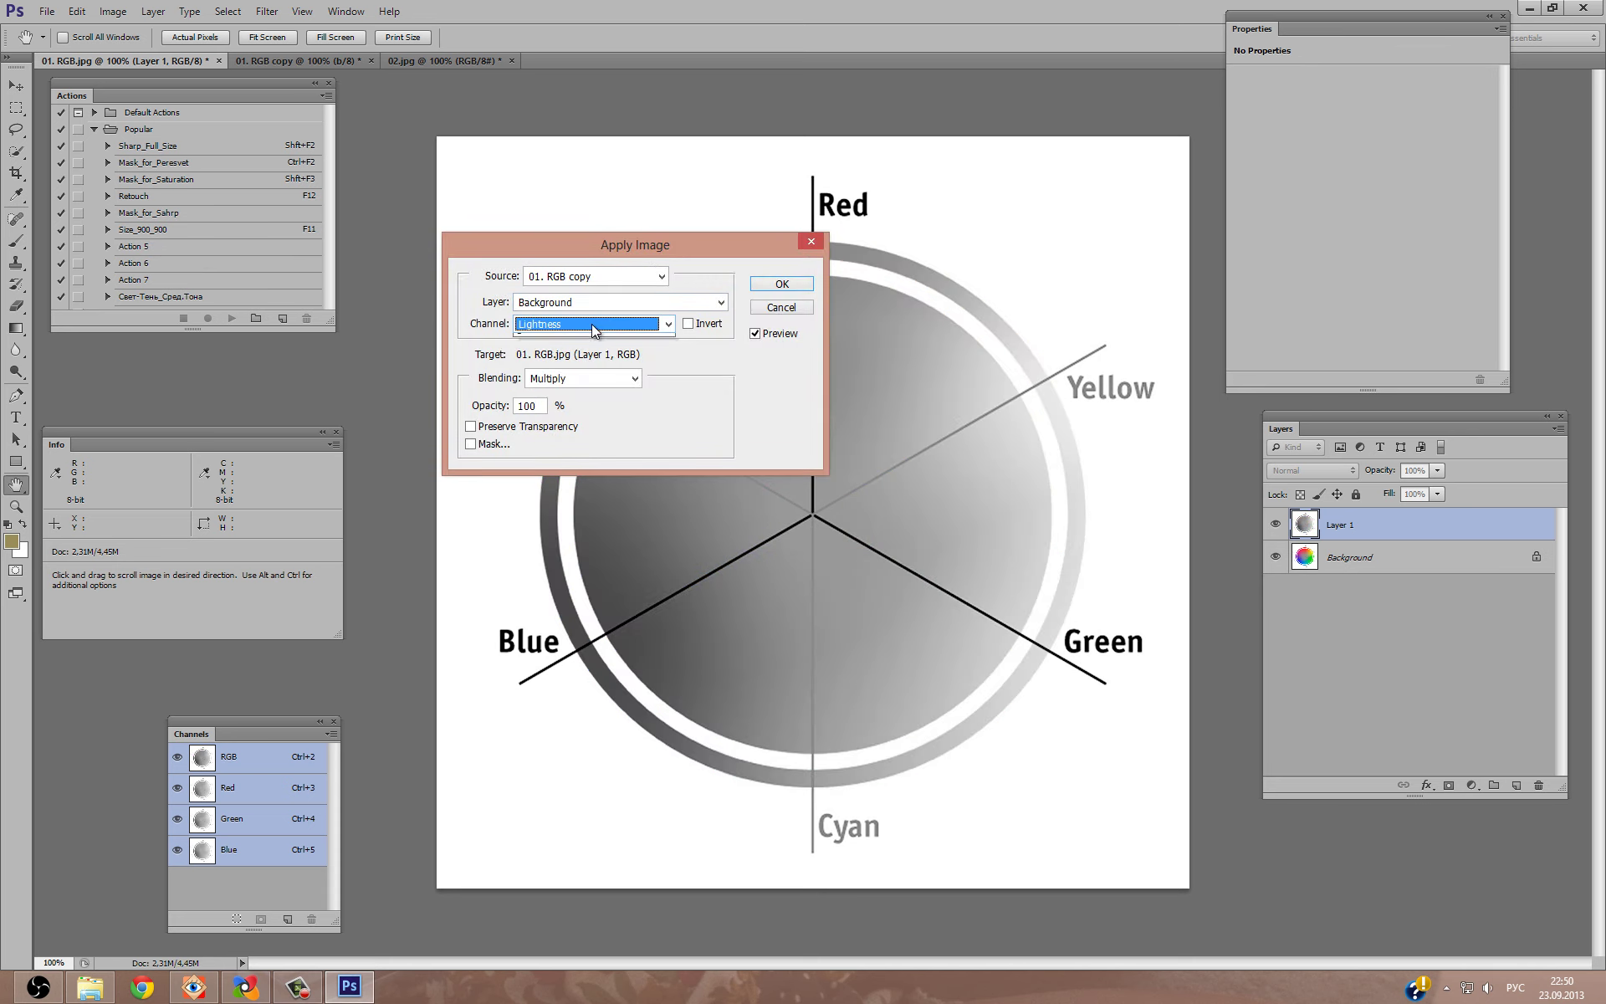
pyautogui.click(581, 369)
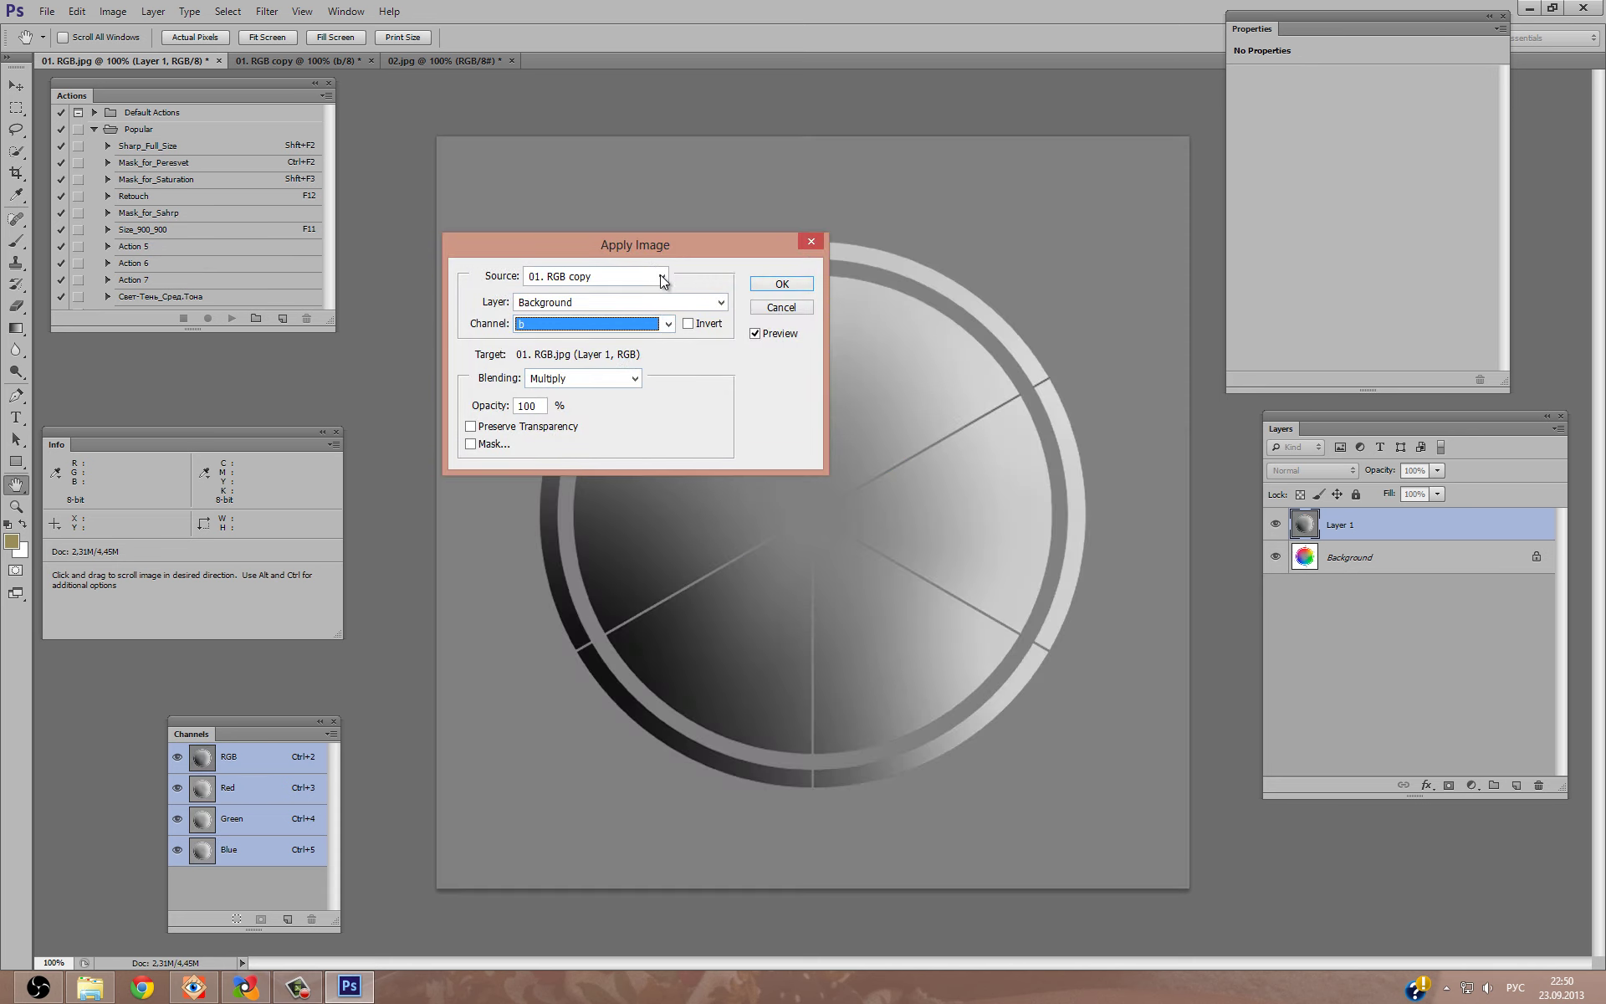
pyautogui.click(707, 326)
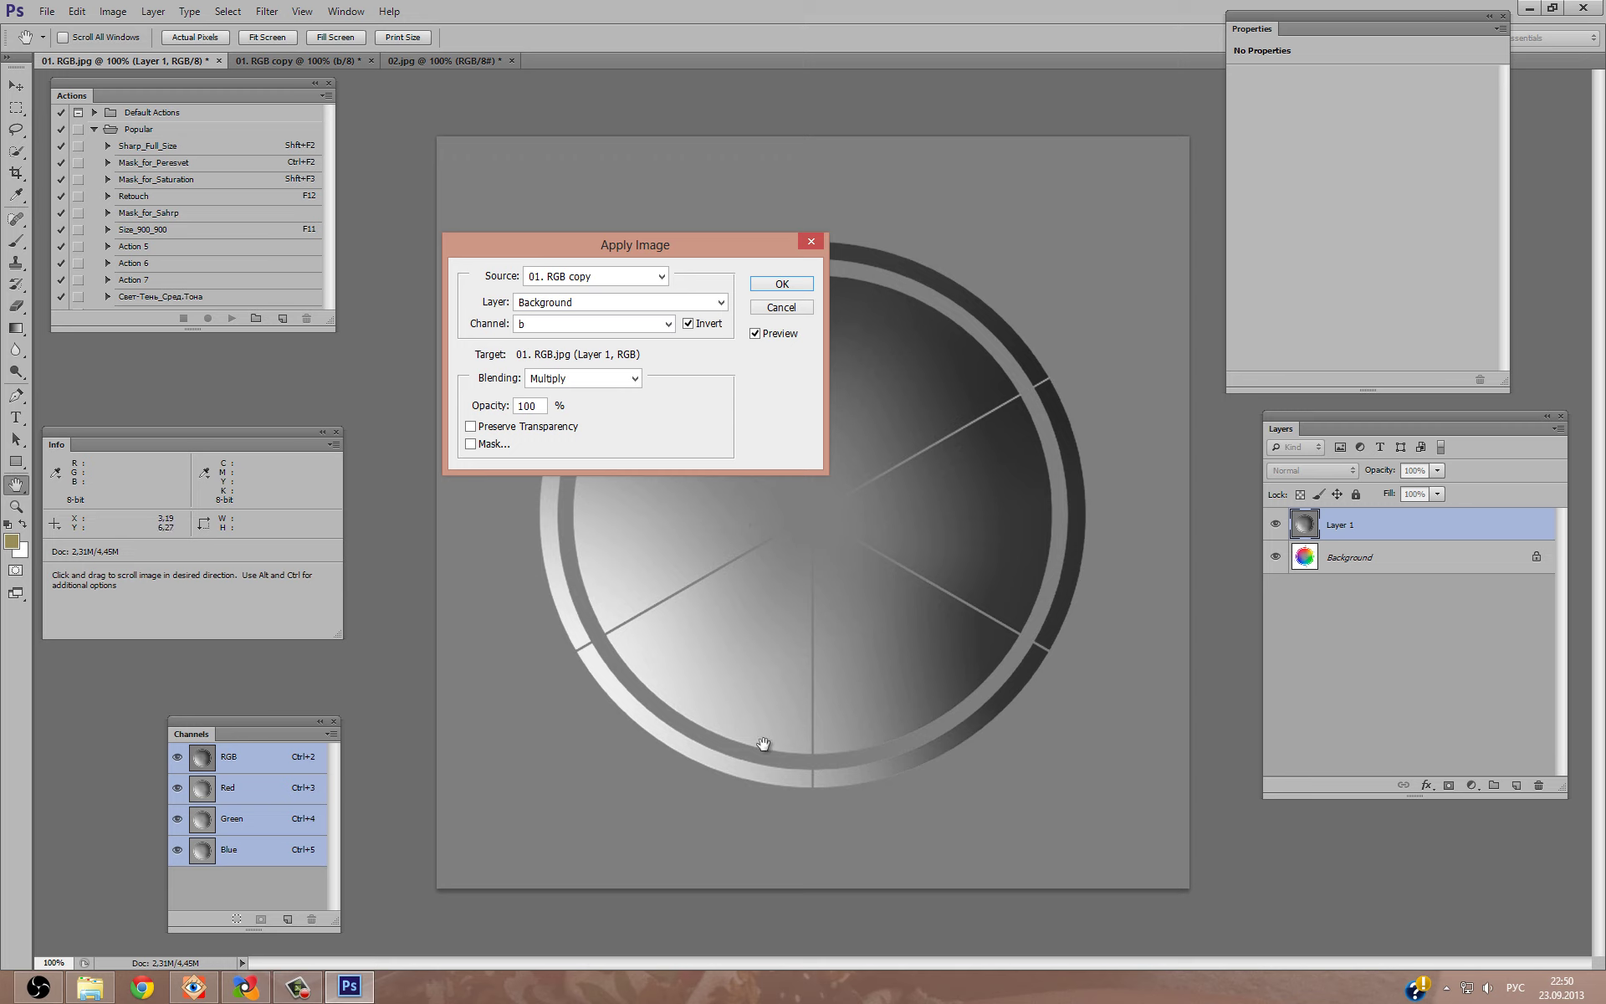
pyautogui.click(781, 284)
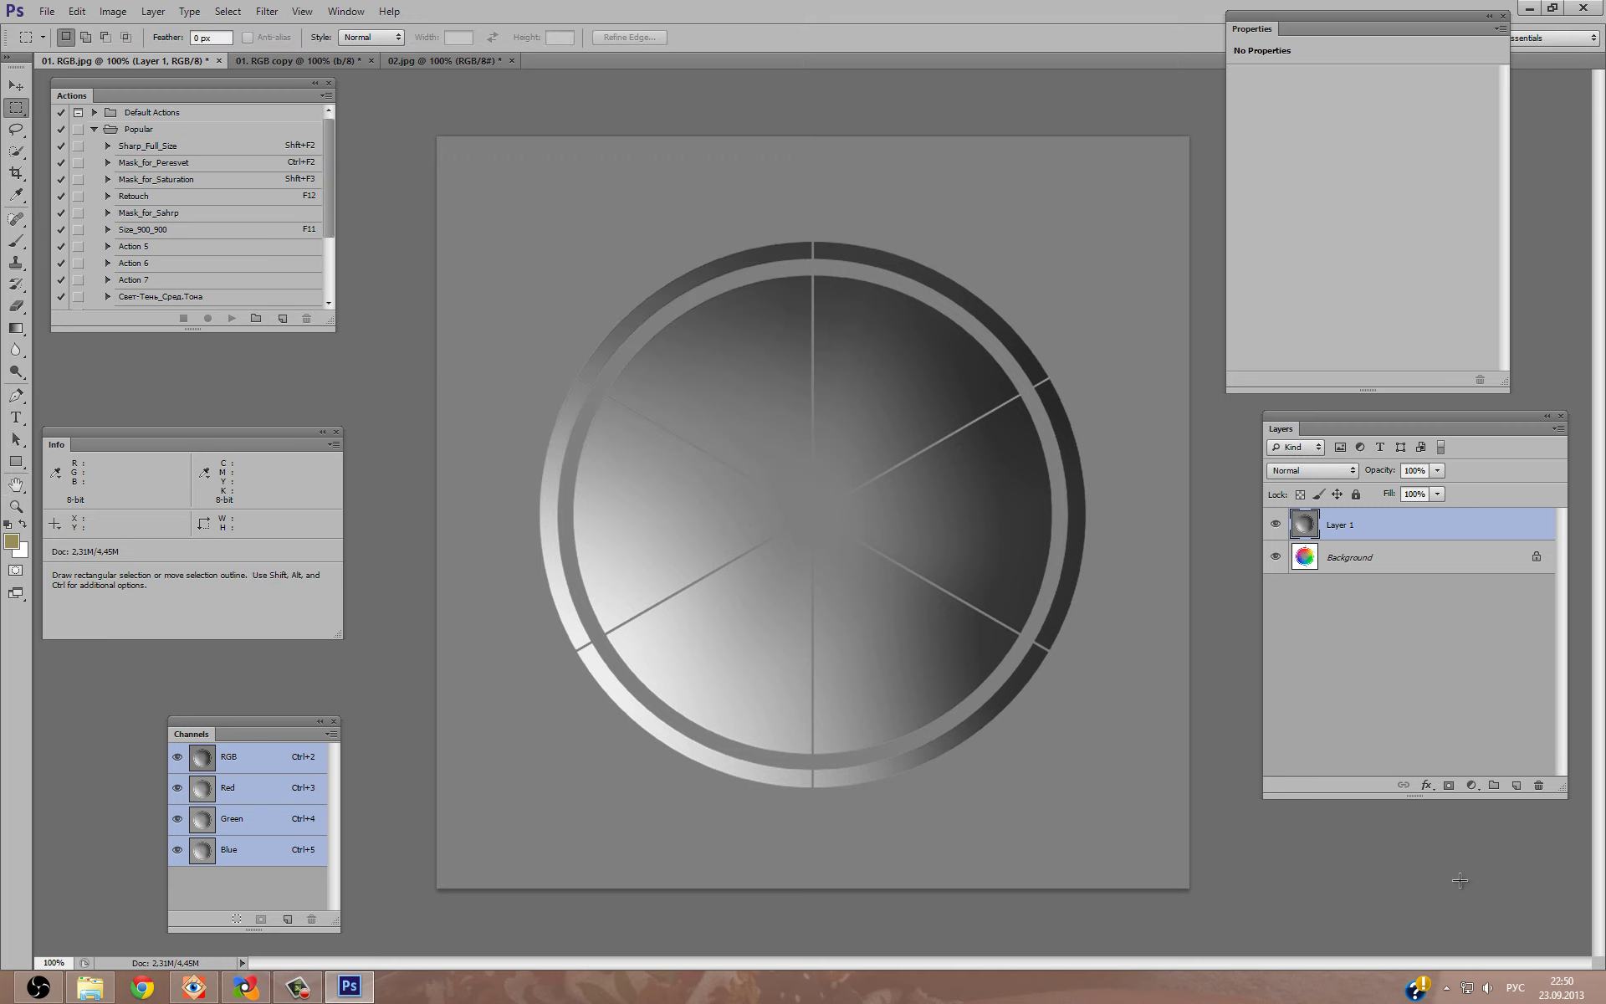
# Add a default Curves adjustment layer above Layer 1 of the colour wheel.
pyautogui.click(1471, 785)
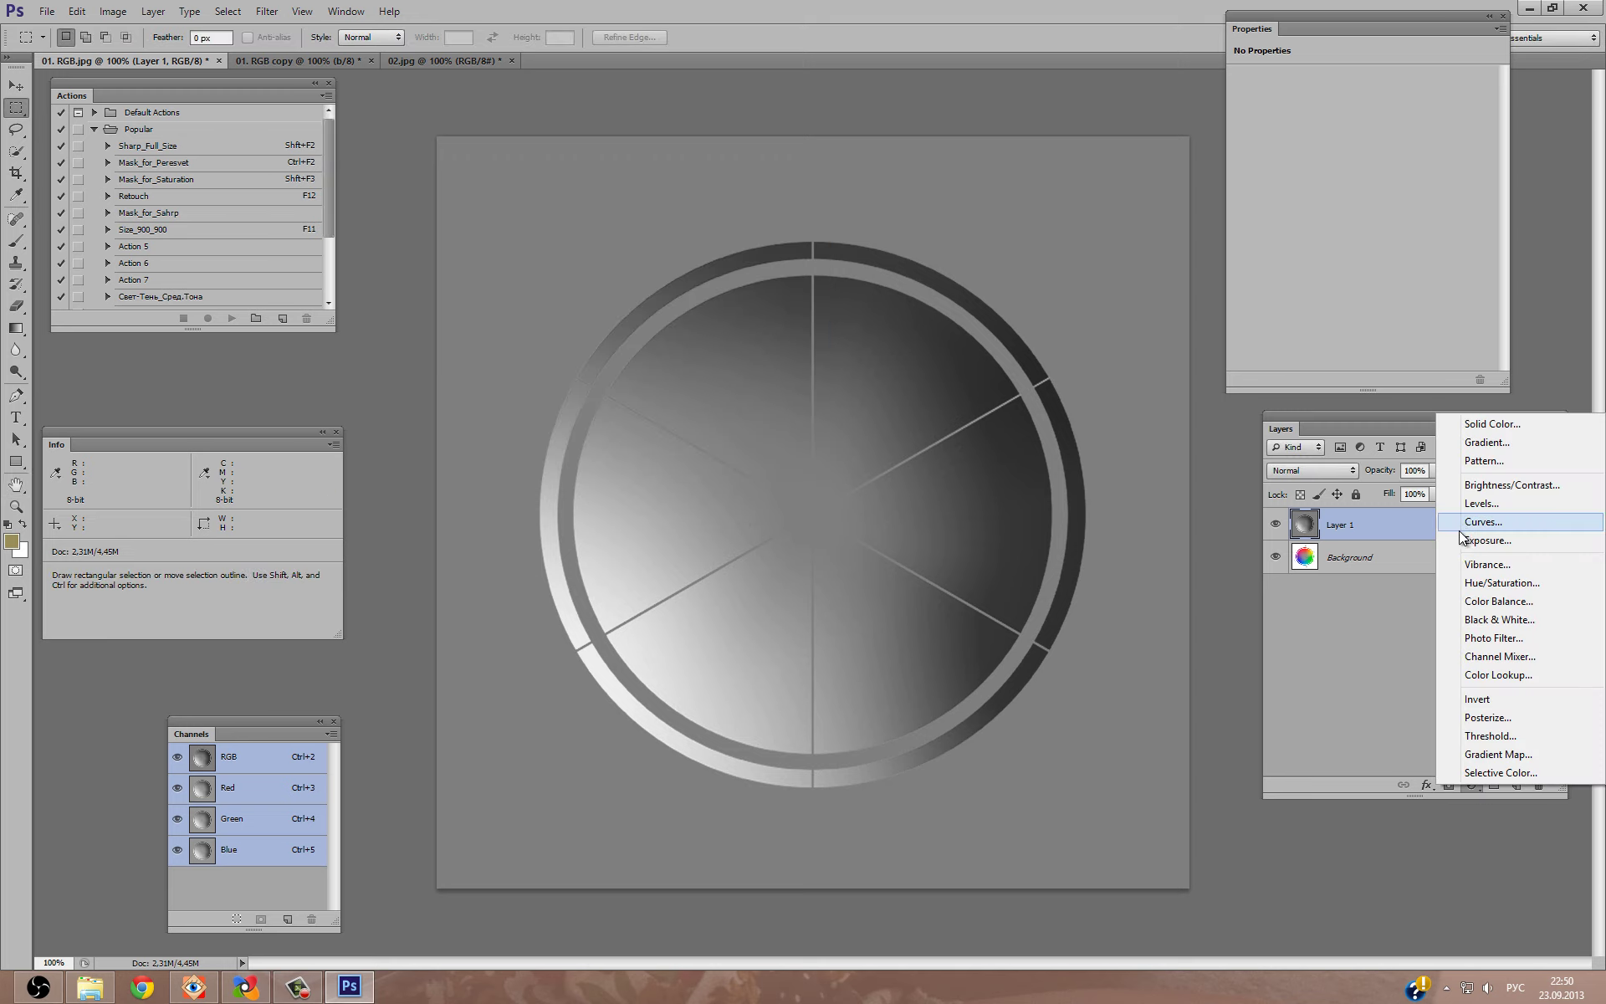
pyautogui.click(1340, 691)
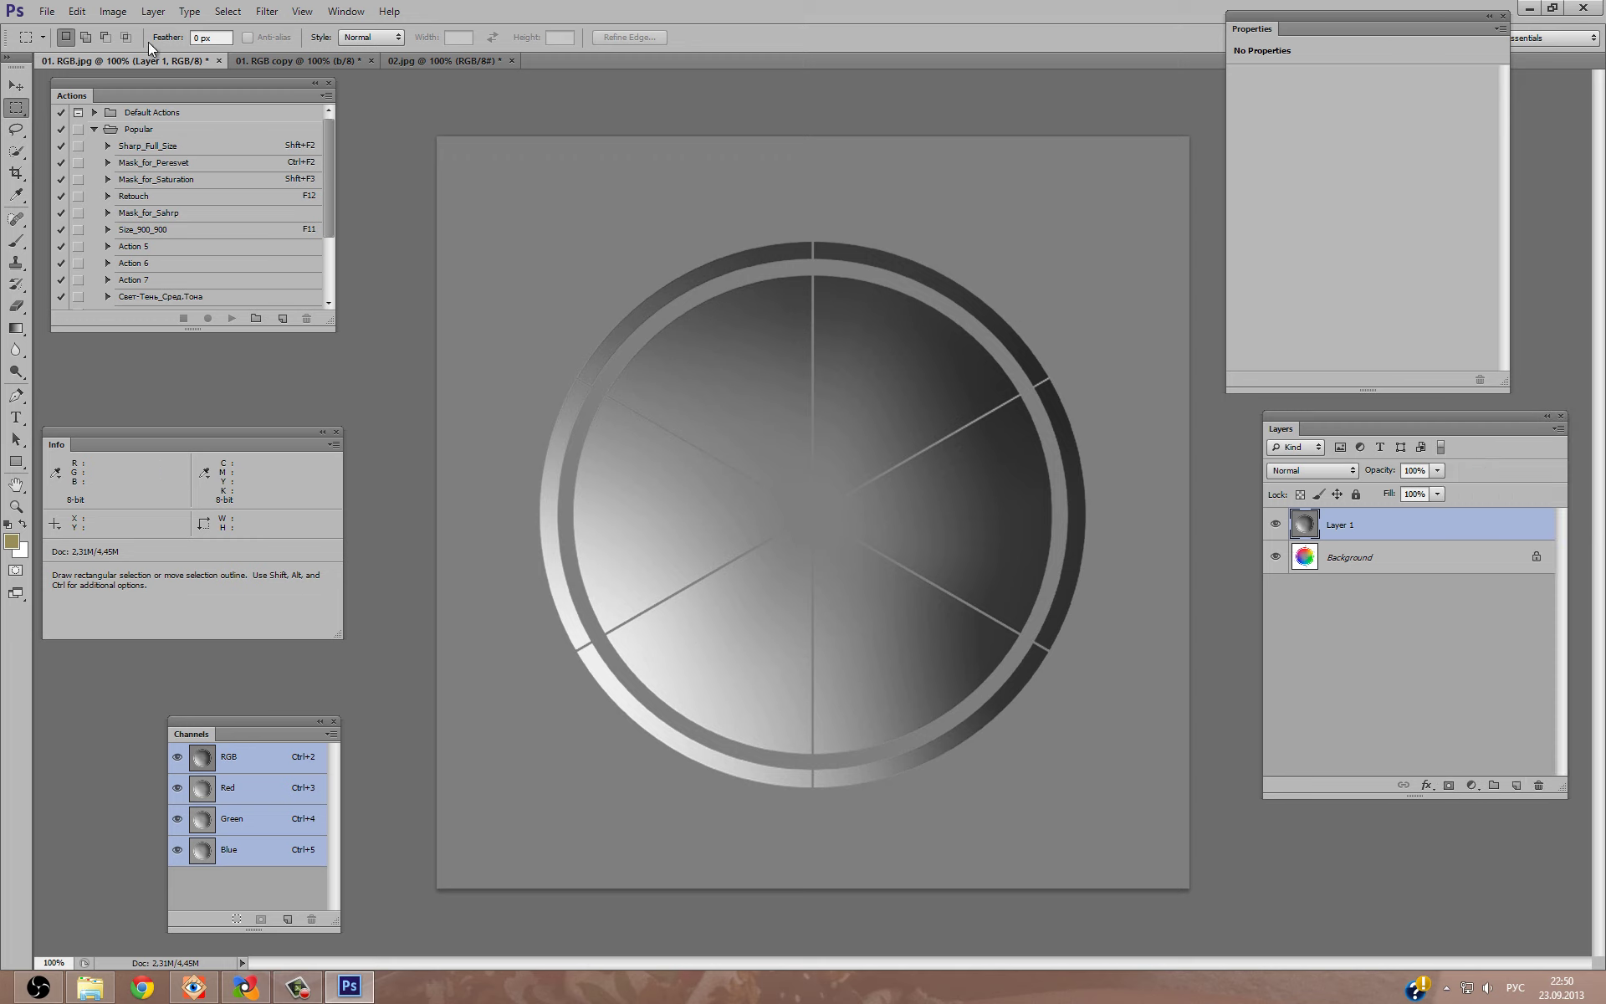
pyautogui.click(113, 11)
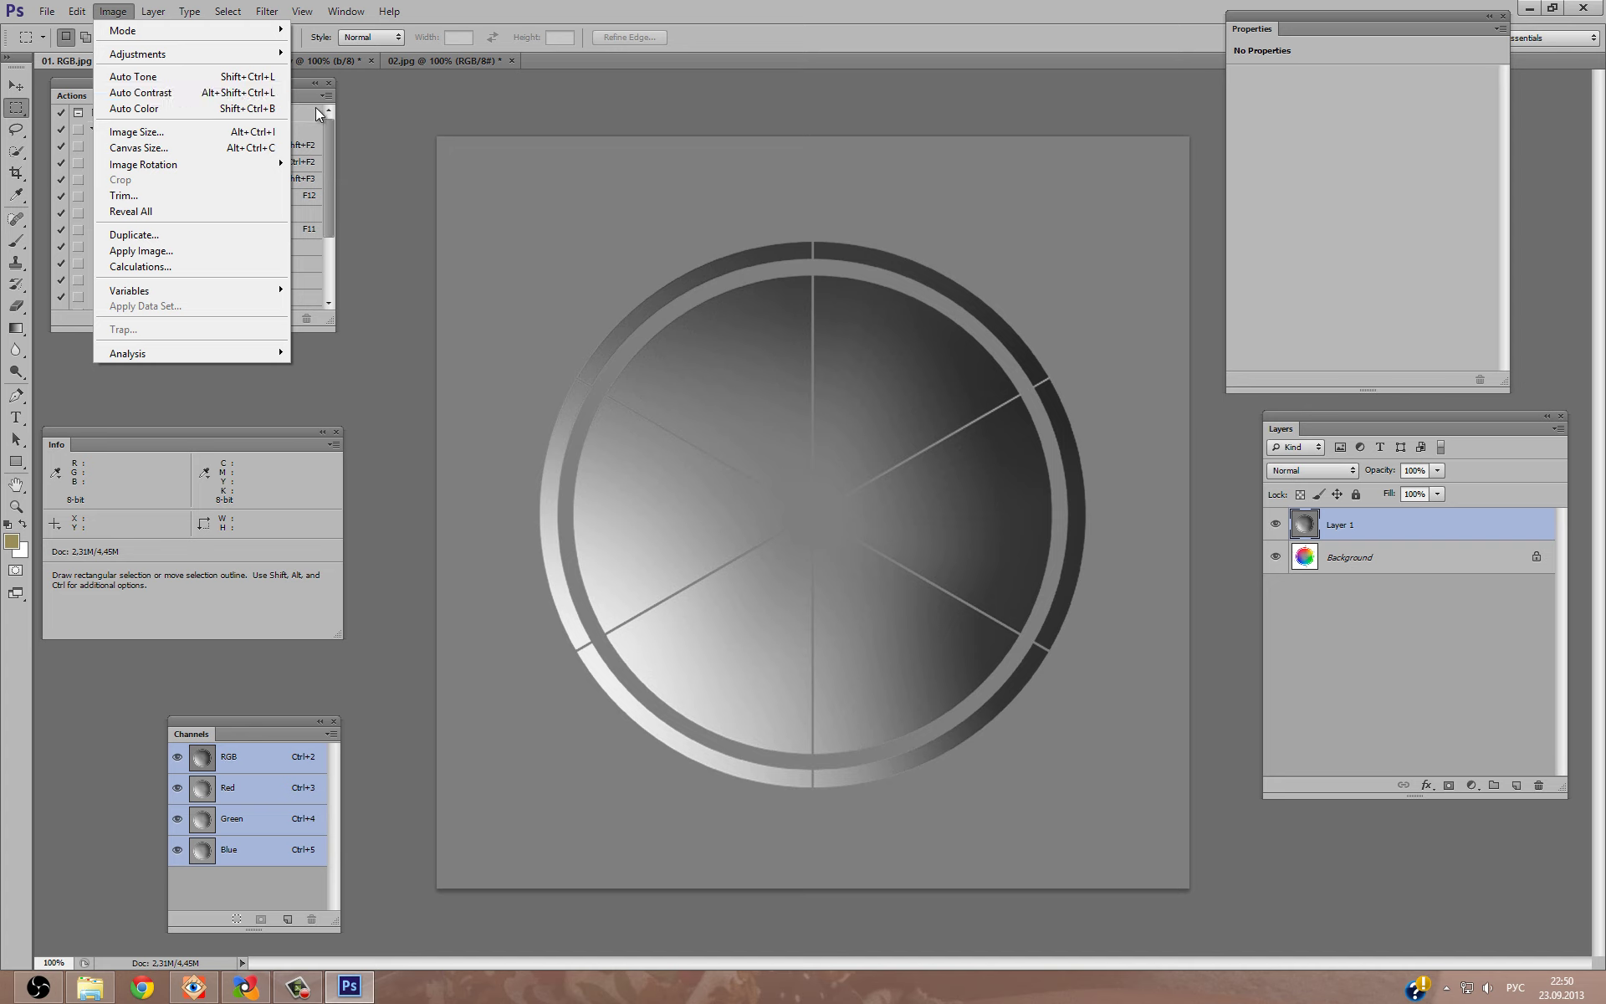
pyautogui.click(1471, 784)
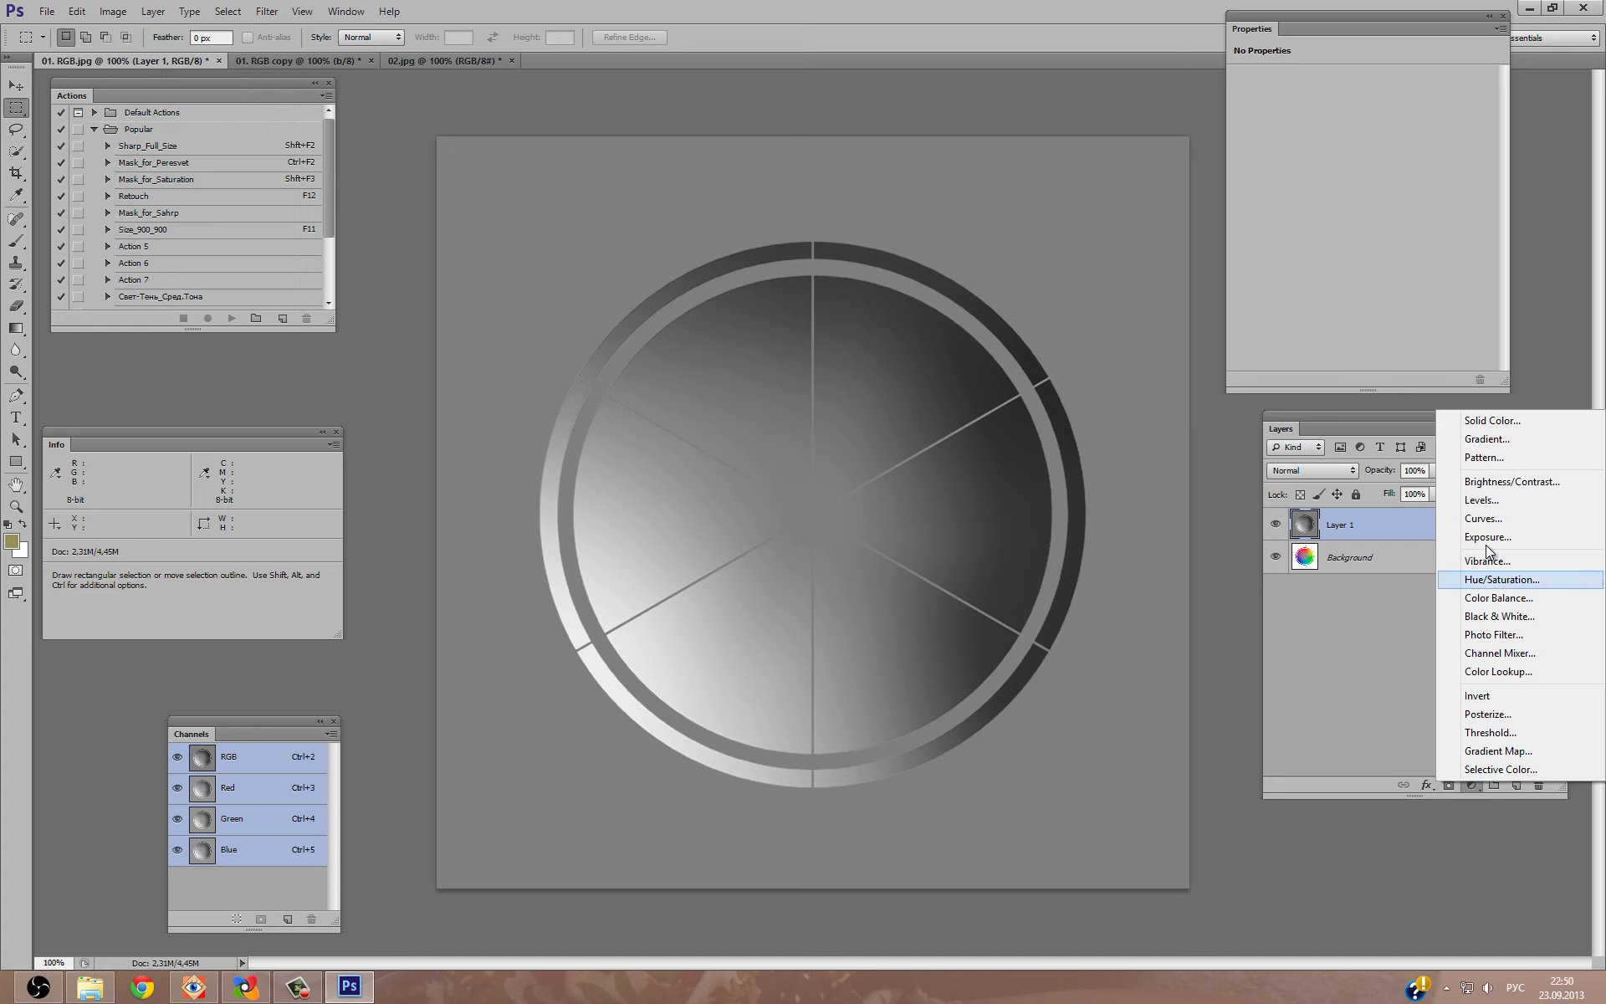
pyautogui.click(1482, 520)
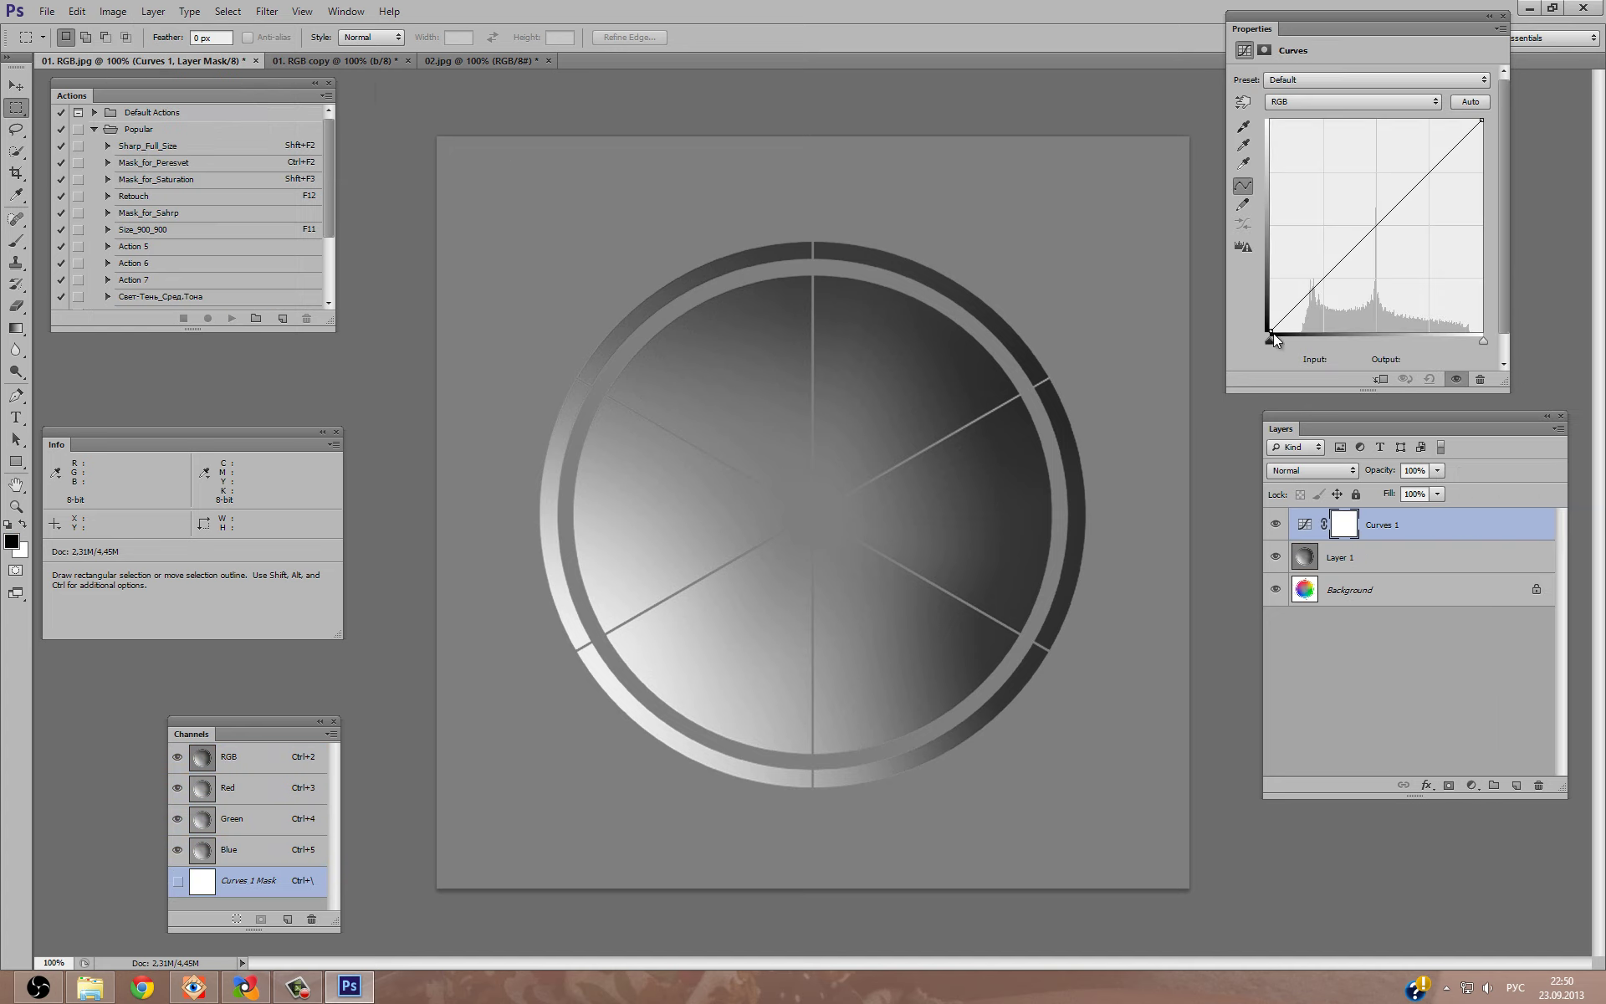
# Set the curve's black point input to 128.
pyautogui.click(1272, 331)
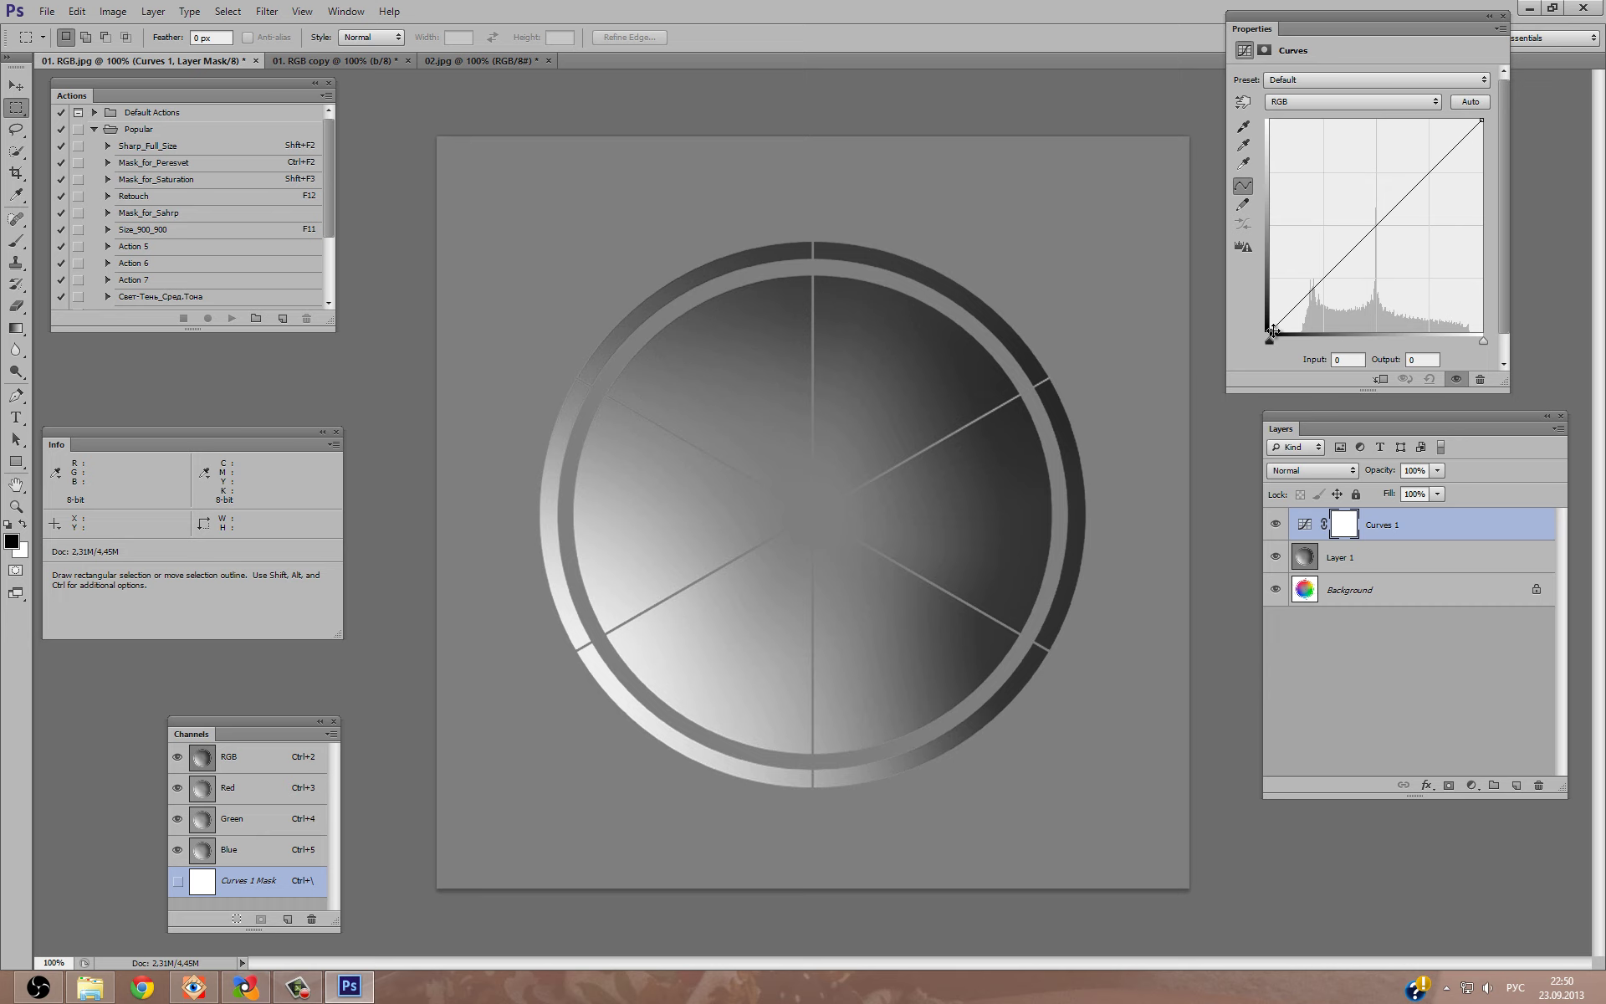
pyautogui.click(1351, 361)
pyautogui.write('12')
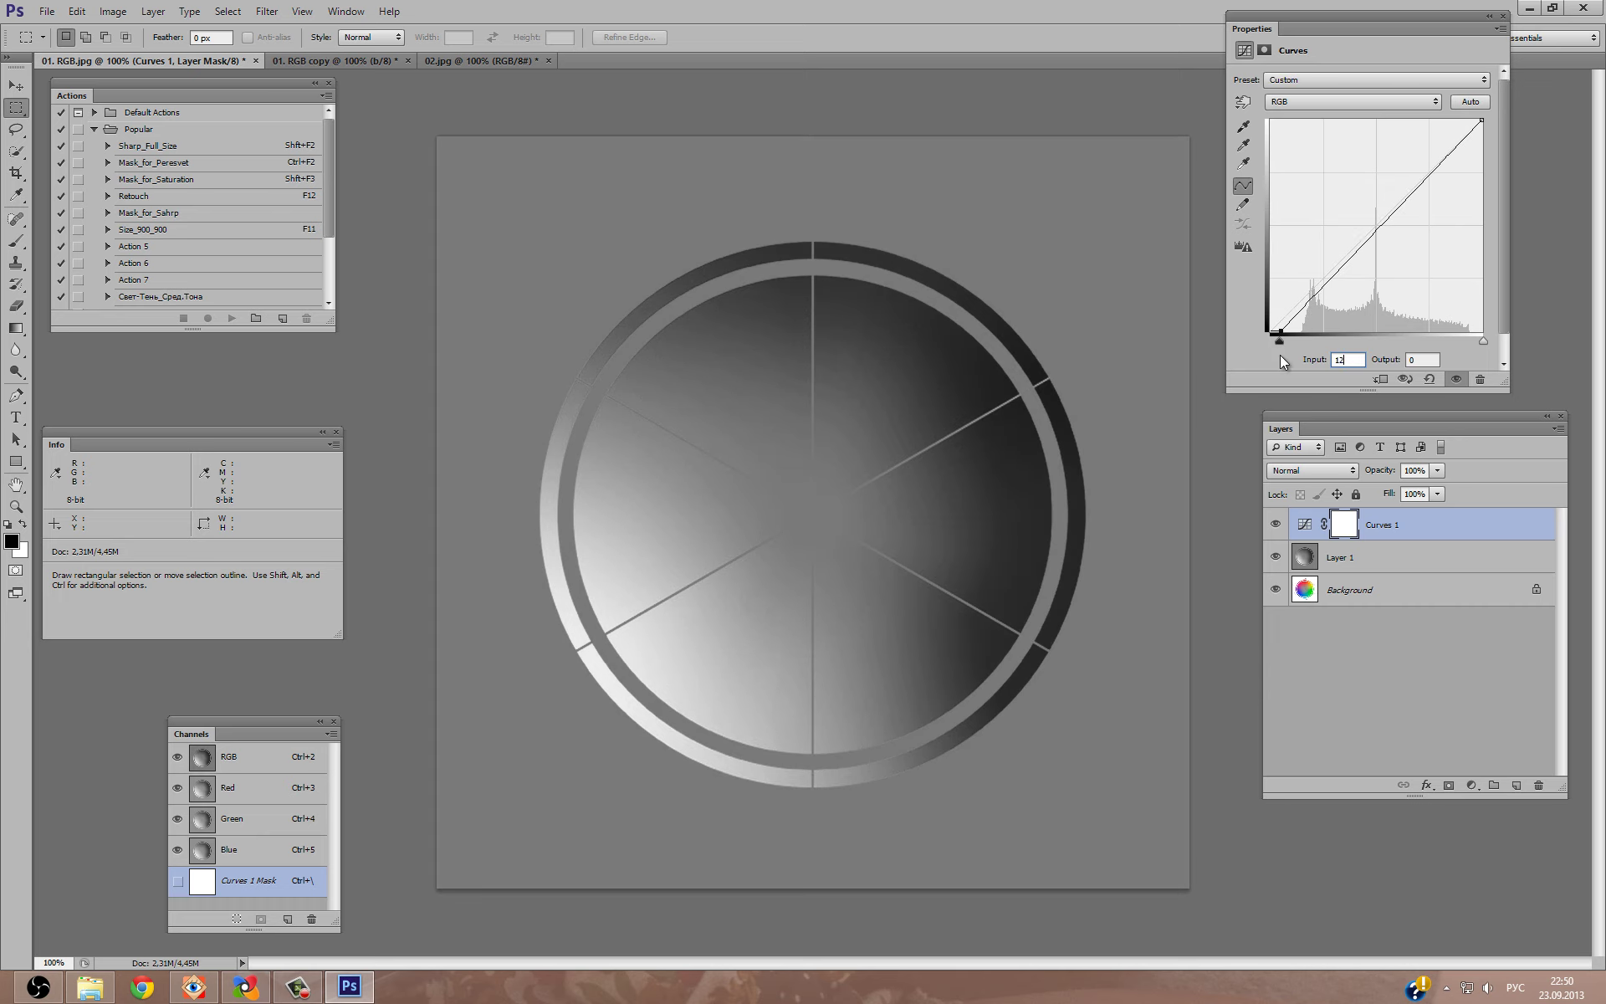
pyautogui.write('8')
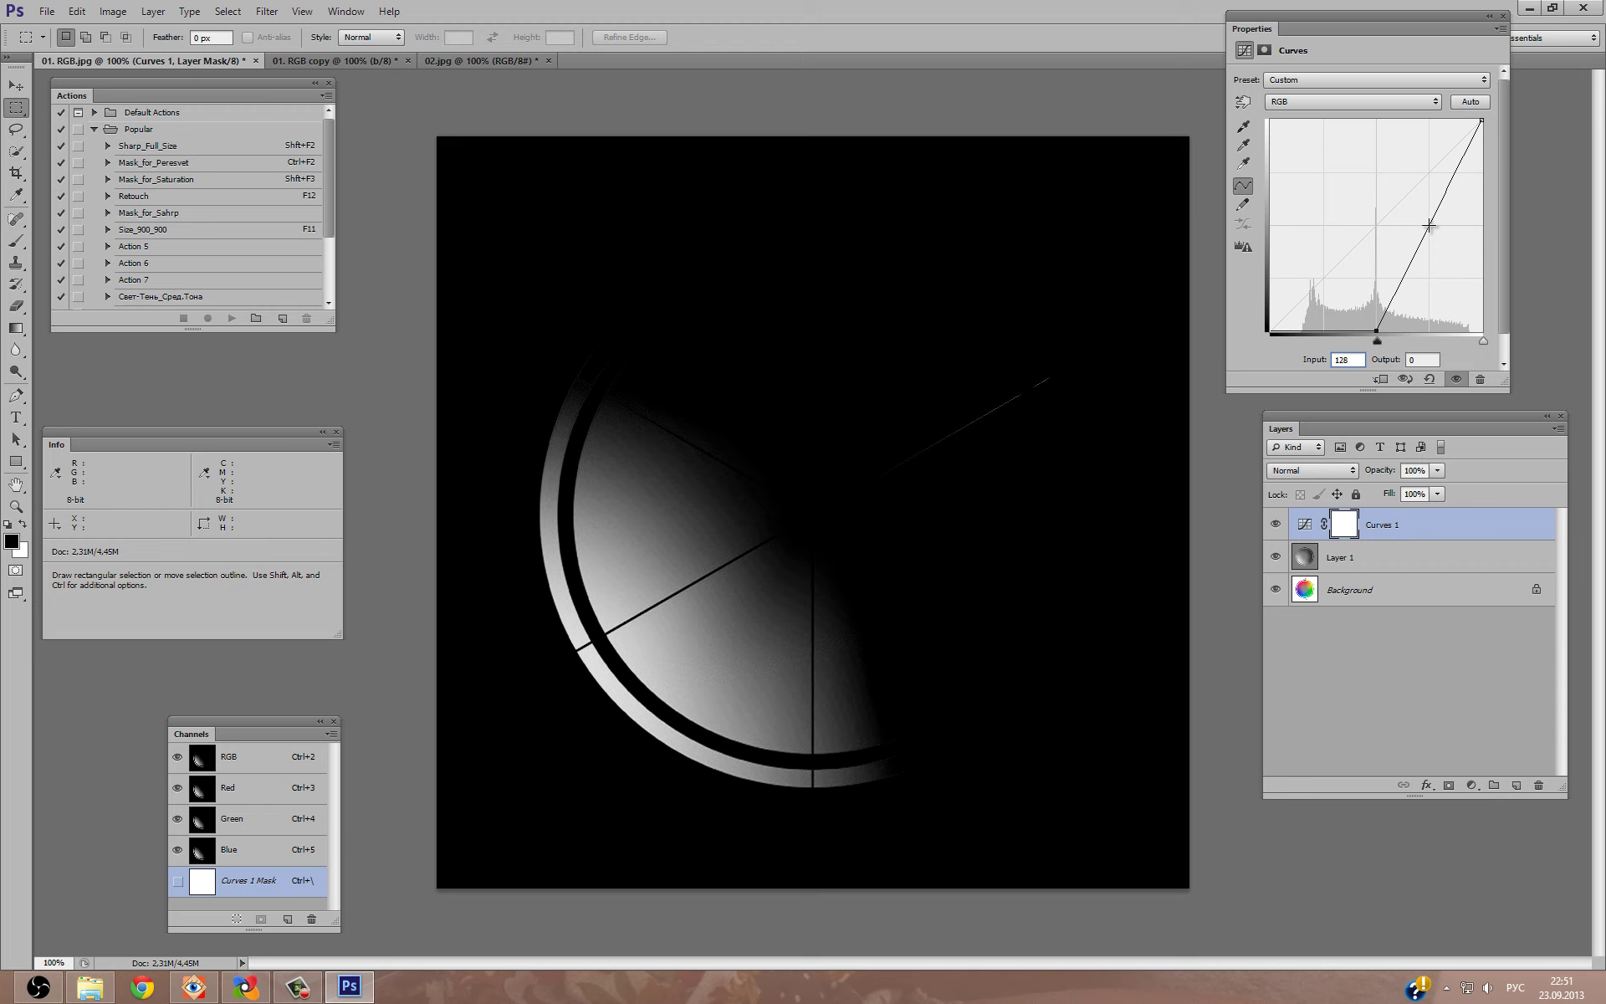
# Add a curve point mapping input 192 to output 160, then load the bright areas as a selection.
pyautogui.click(1429, 225)
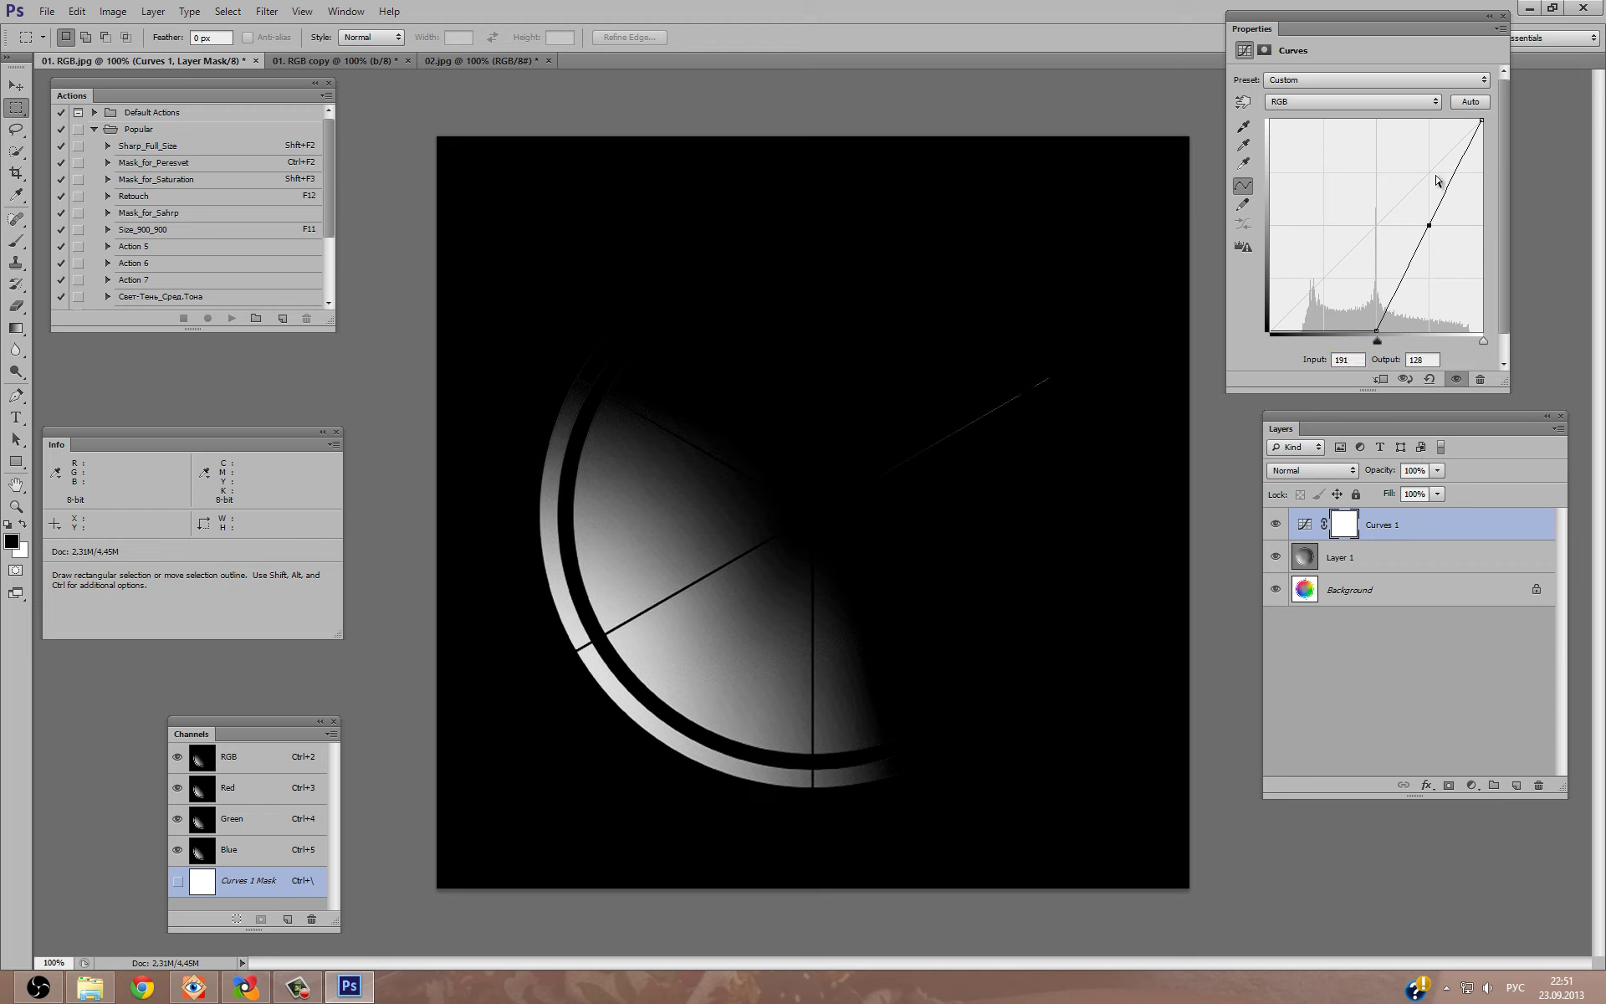
pyautogui.click(1352, 359)
pyautogui.click(1425, 360)
pyautogui.write('16')
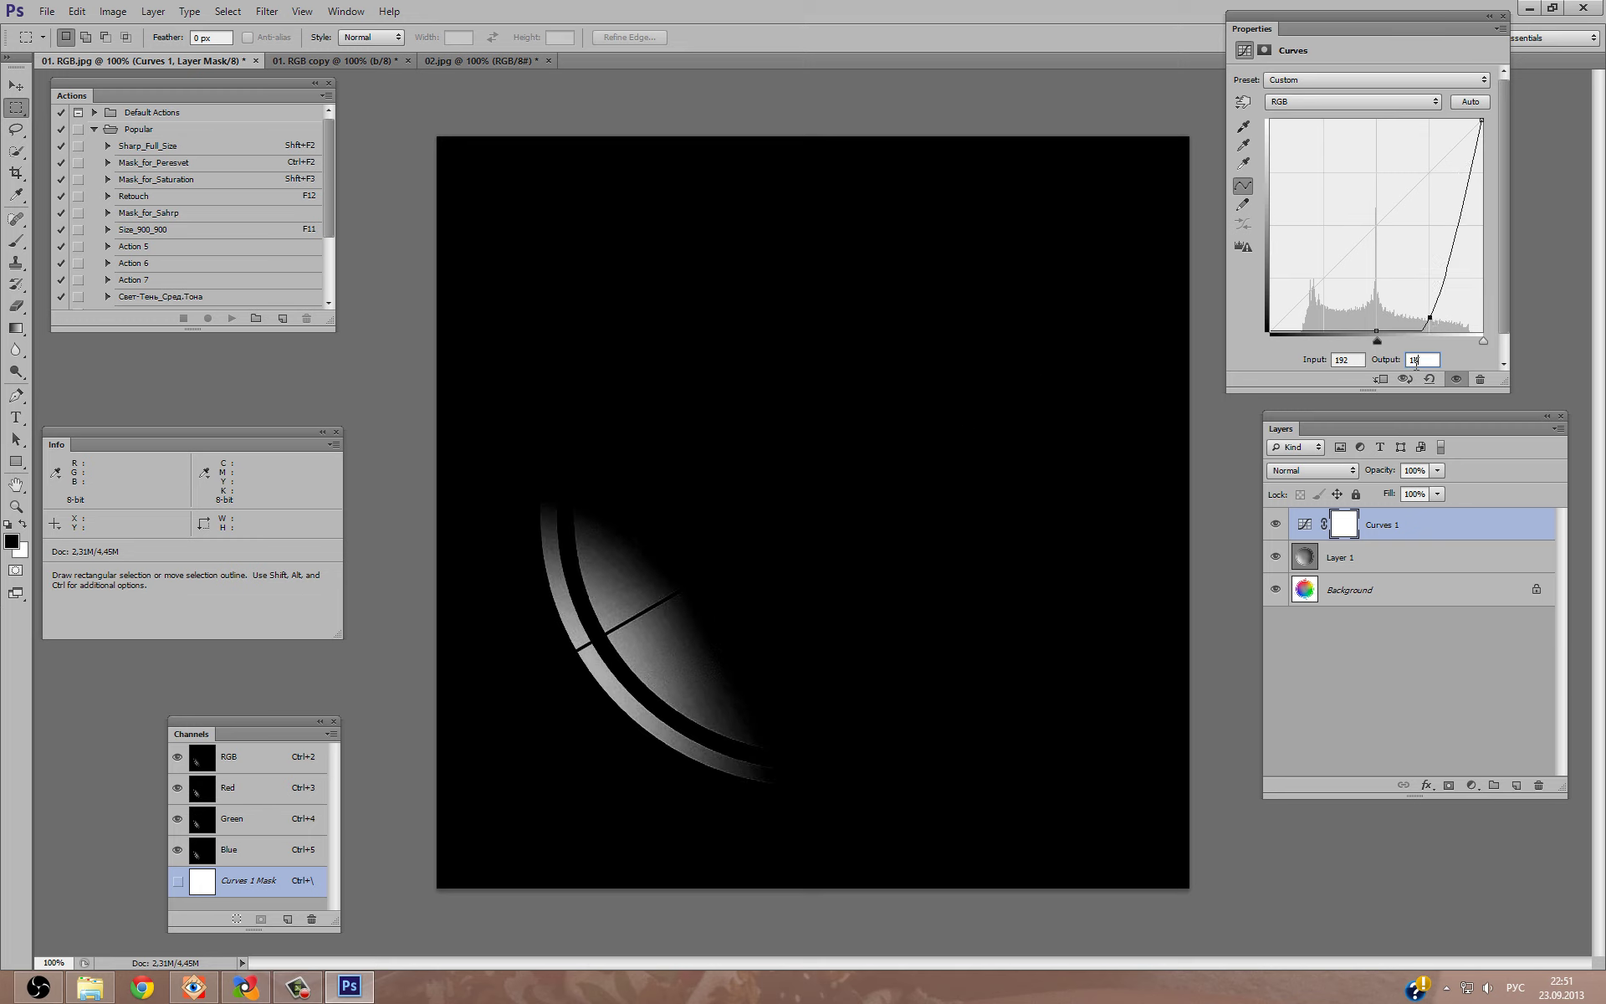
pyautogui.write('0')
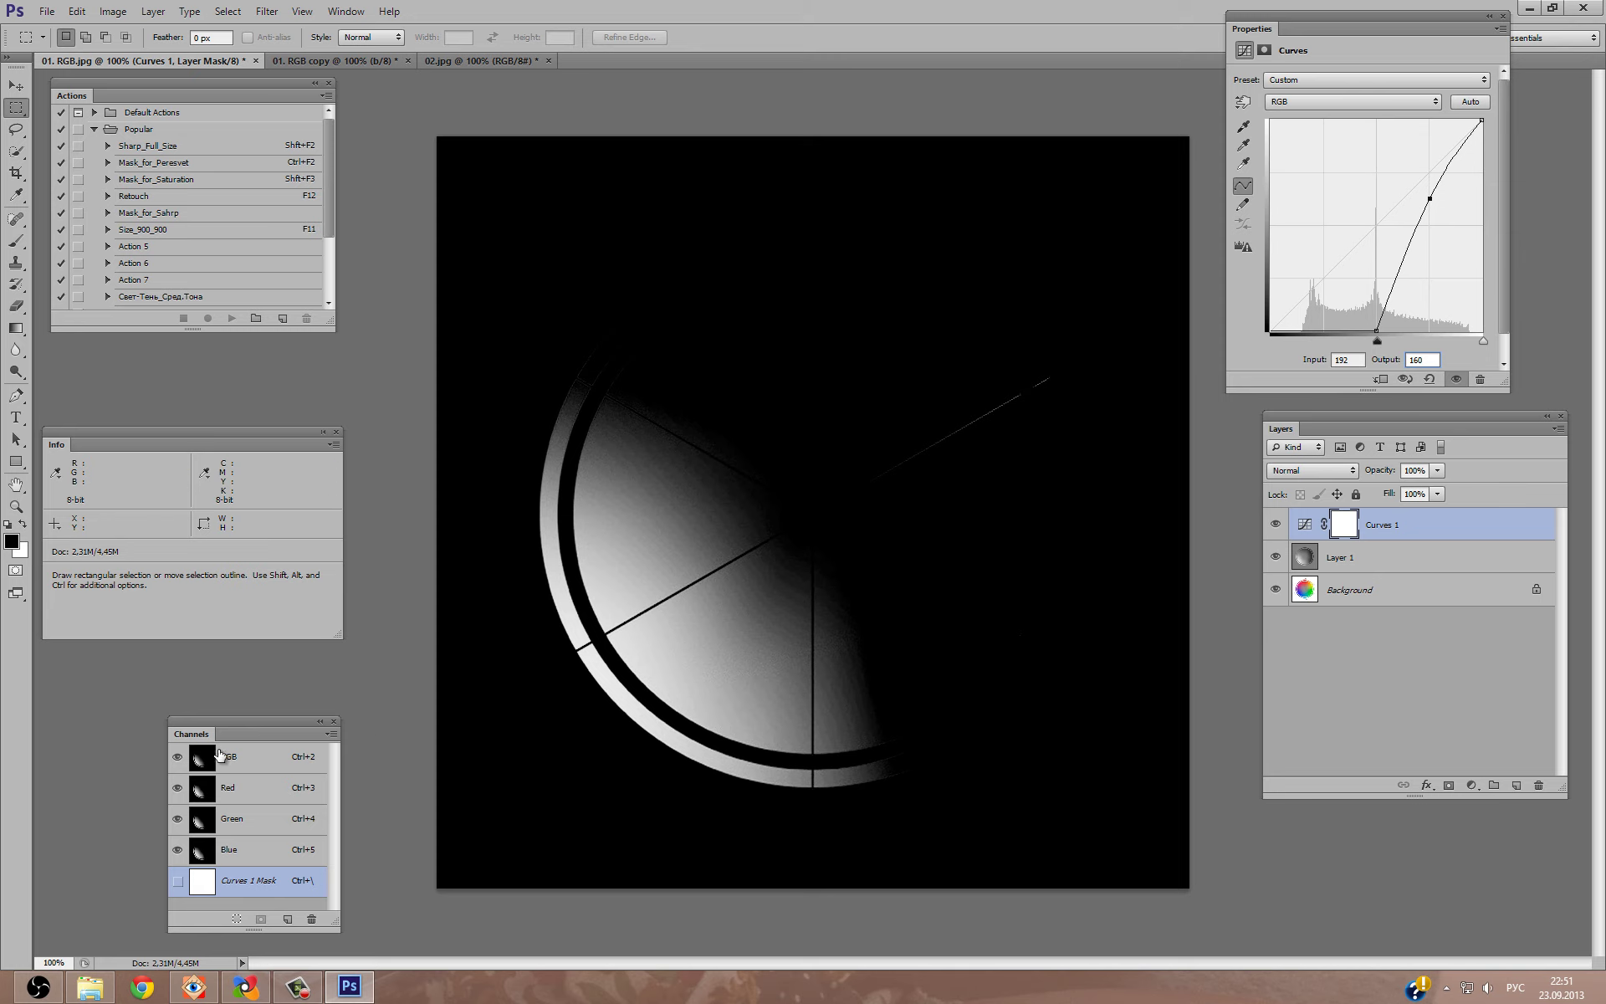
pyautogui.keyDown('ctrl'); pyautogui.click(279, 755); pyautogui.keyUp('ctrl')
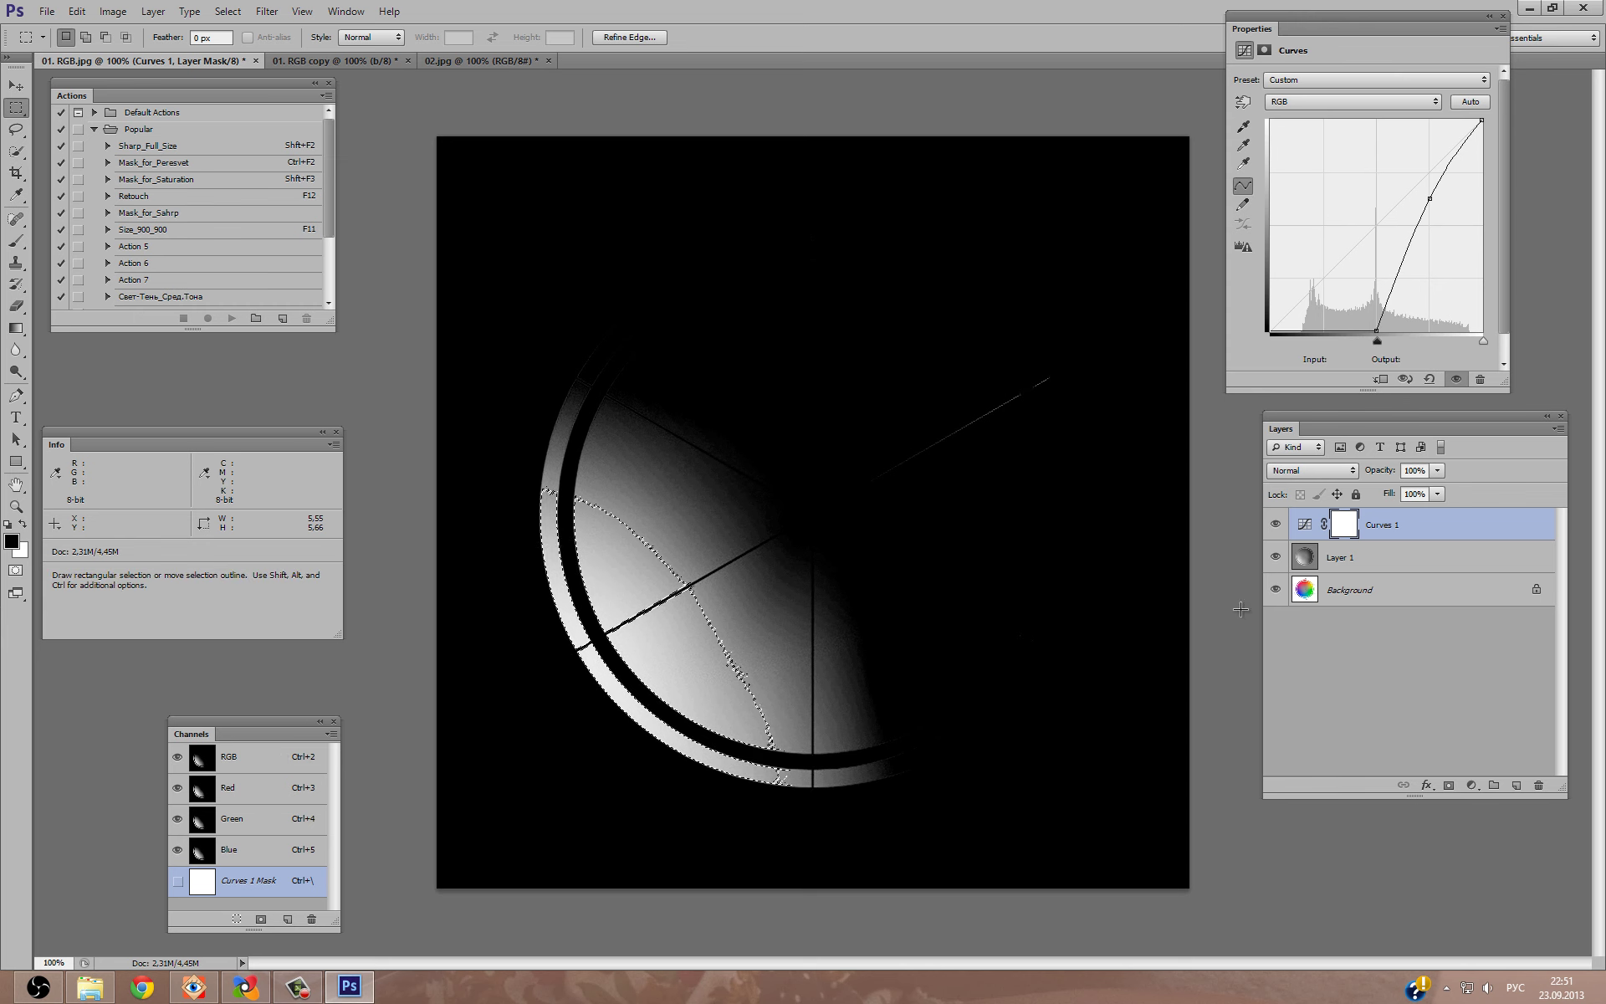
# Add a selection-masked Curves layer and reduce blue by raising the blue curve's black point.
pyautogui.keyDown('alt'); pyautogui.click(1274, 588); pyautogui.keyUp('alt')
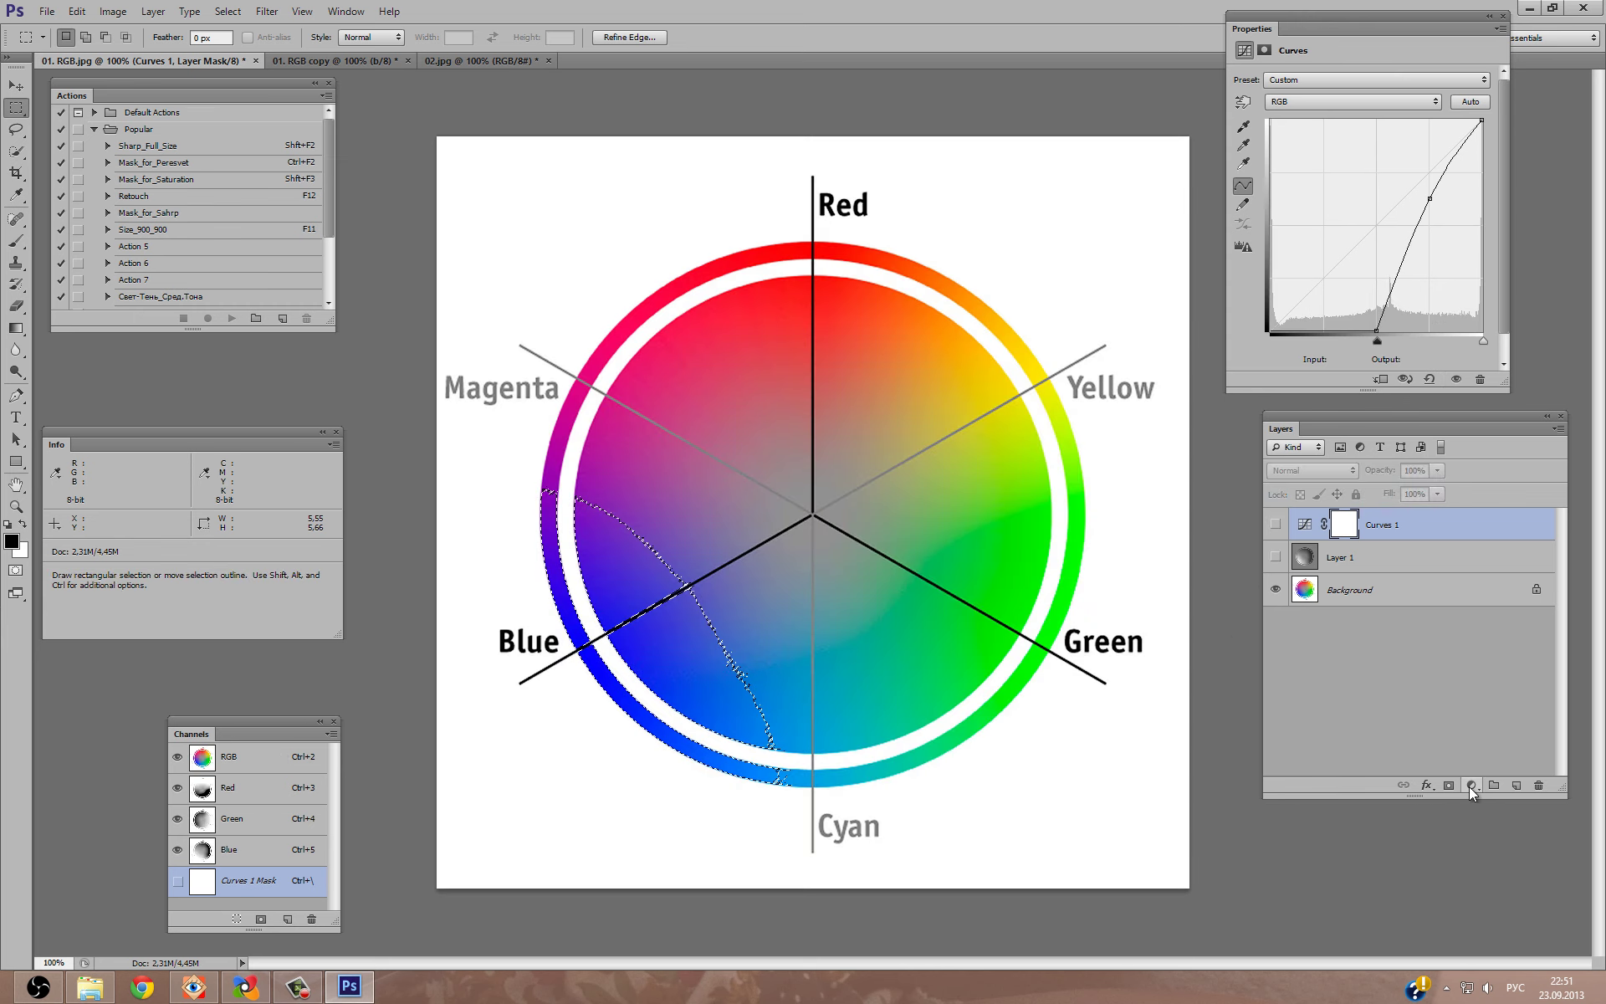
pyautogui.click(1471, 785)
pyautogui.click(1484, 522)
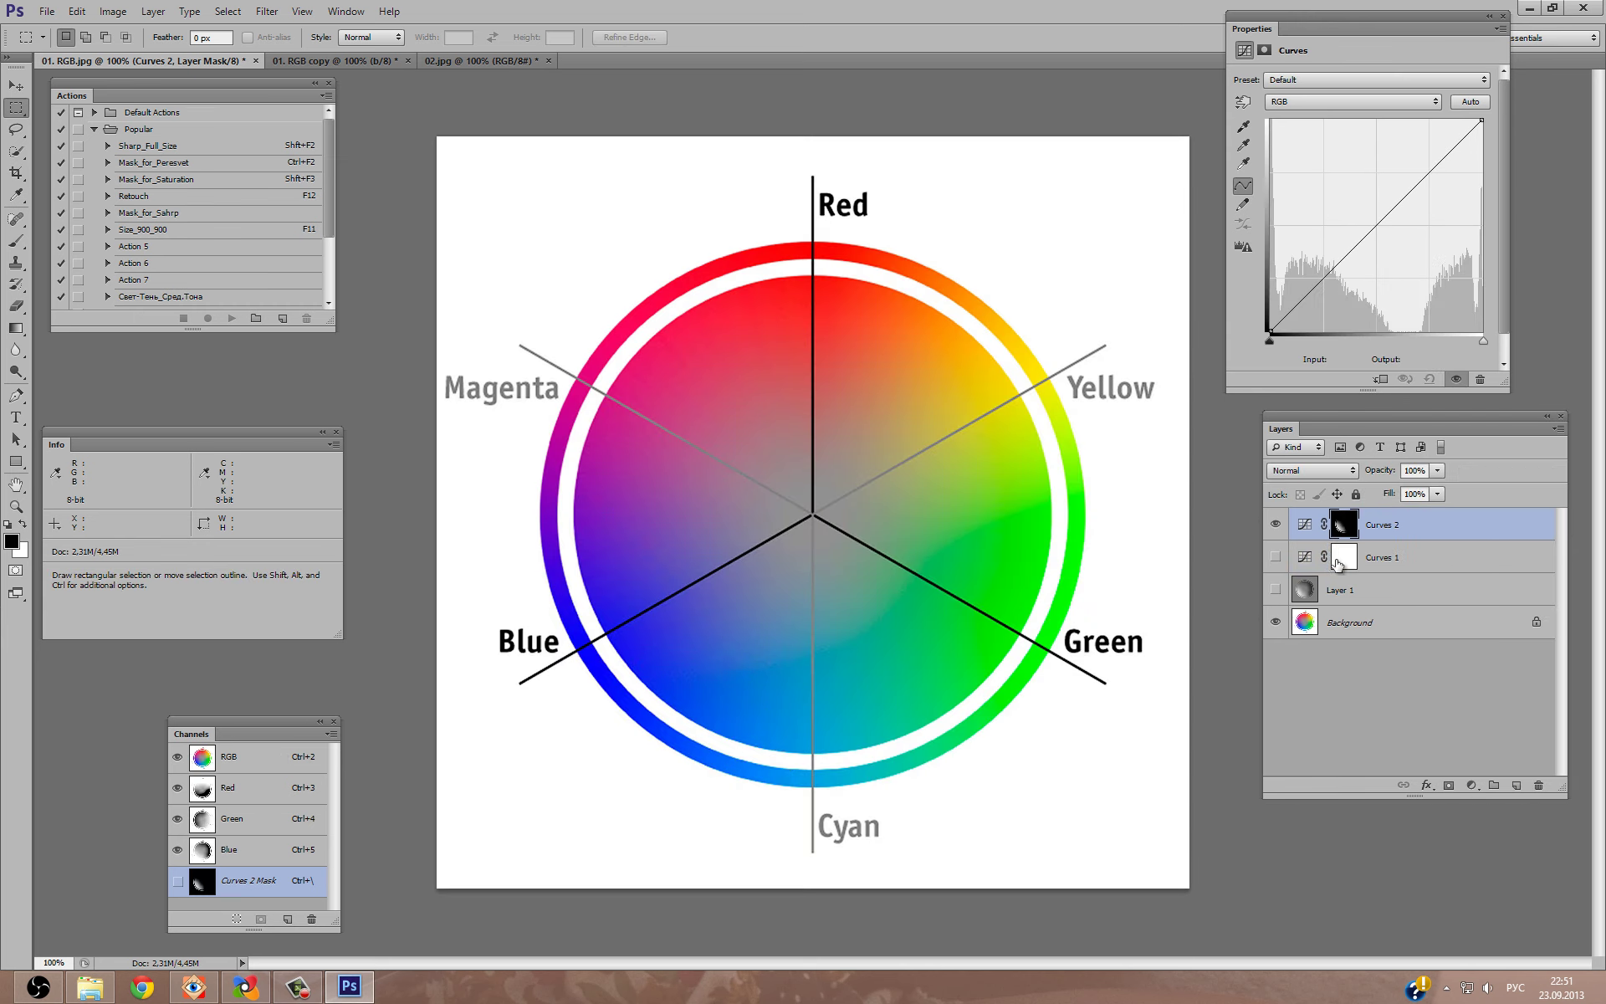
pyautogui.click(1319, 101)
pyautogui.click(1287, 158)
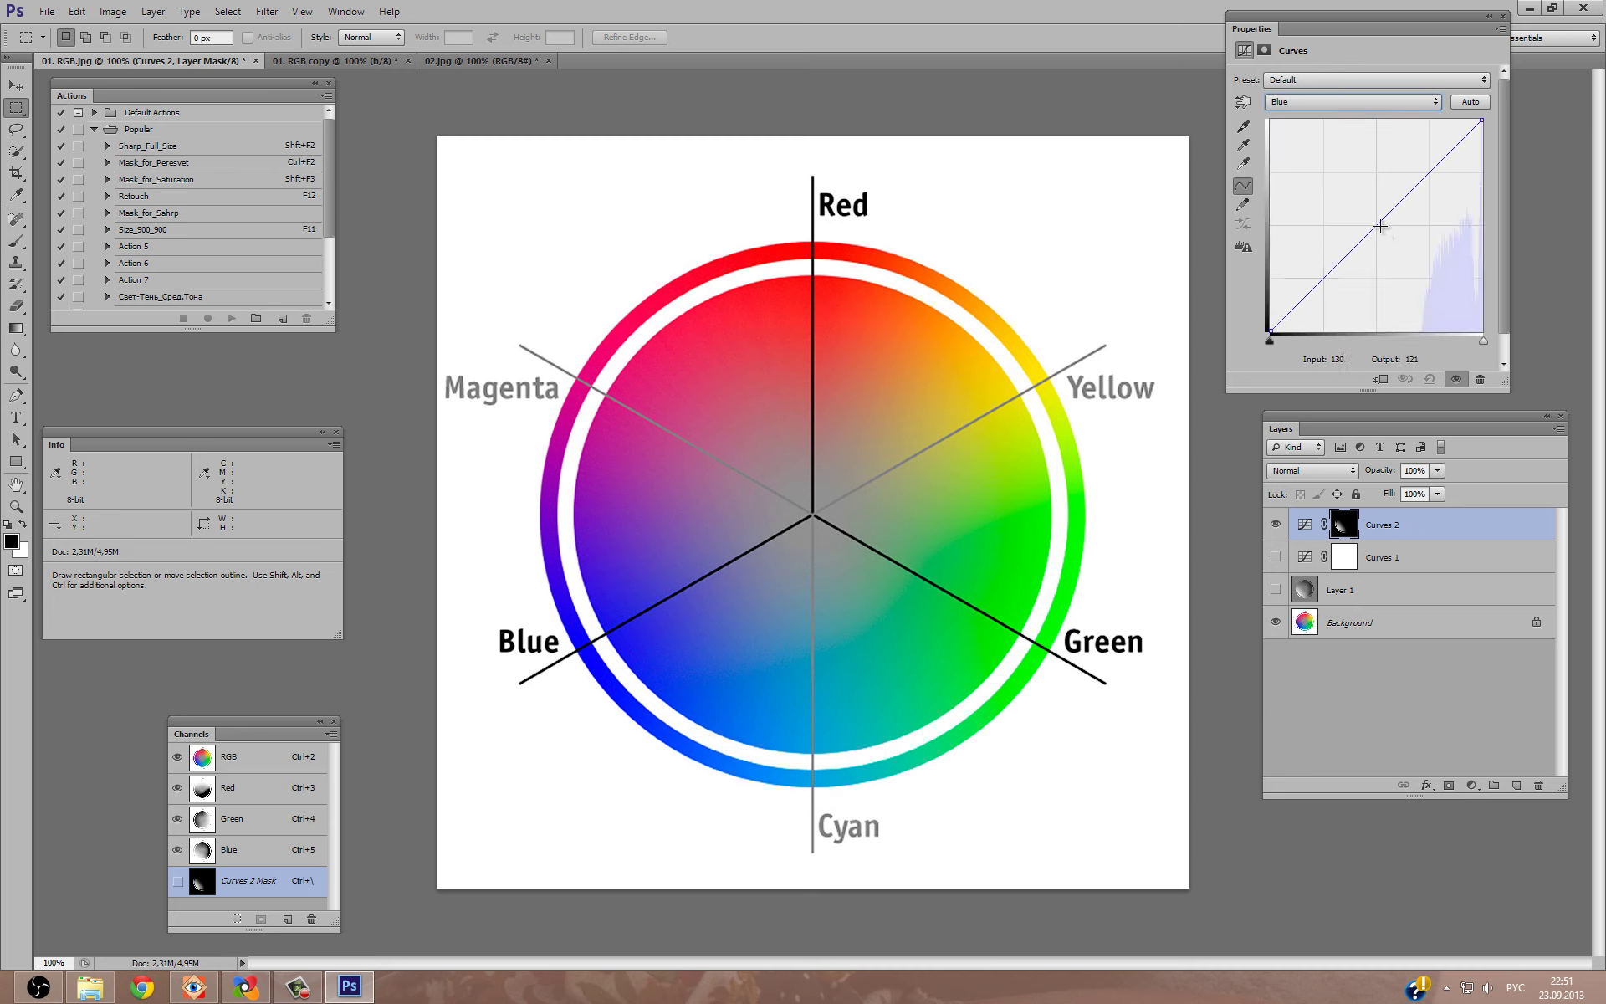
pyautogui.moveTo(1272, 343); pyautogui.dragTo(1388, 341)
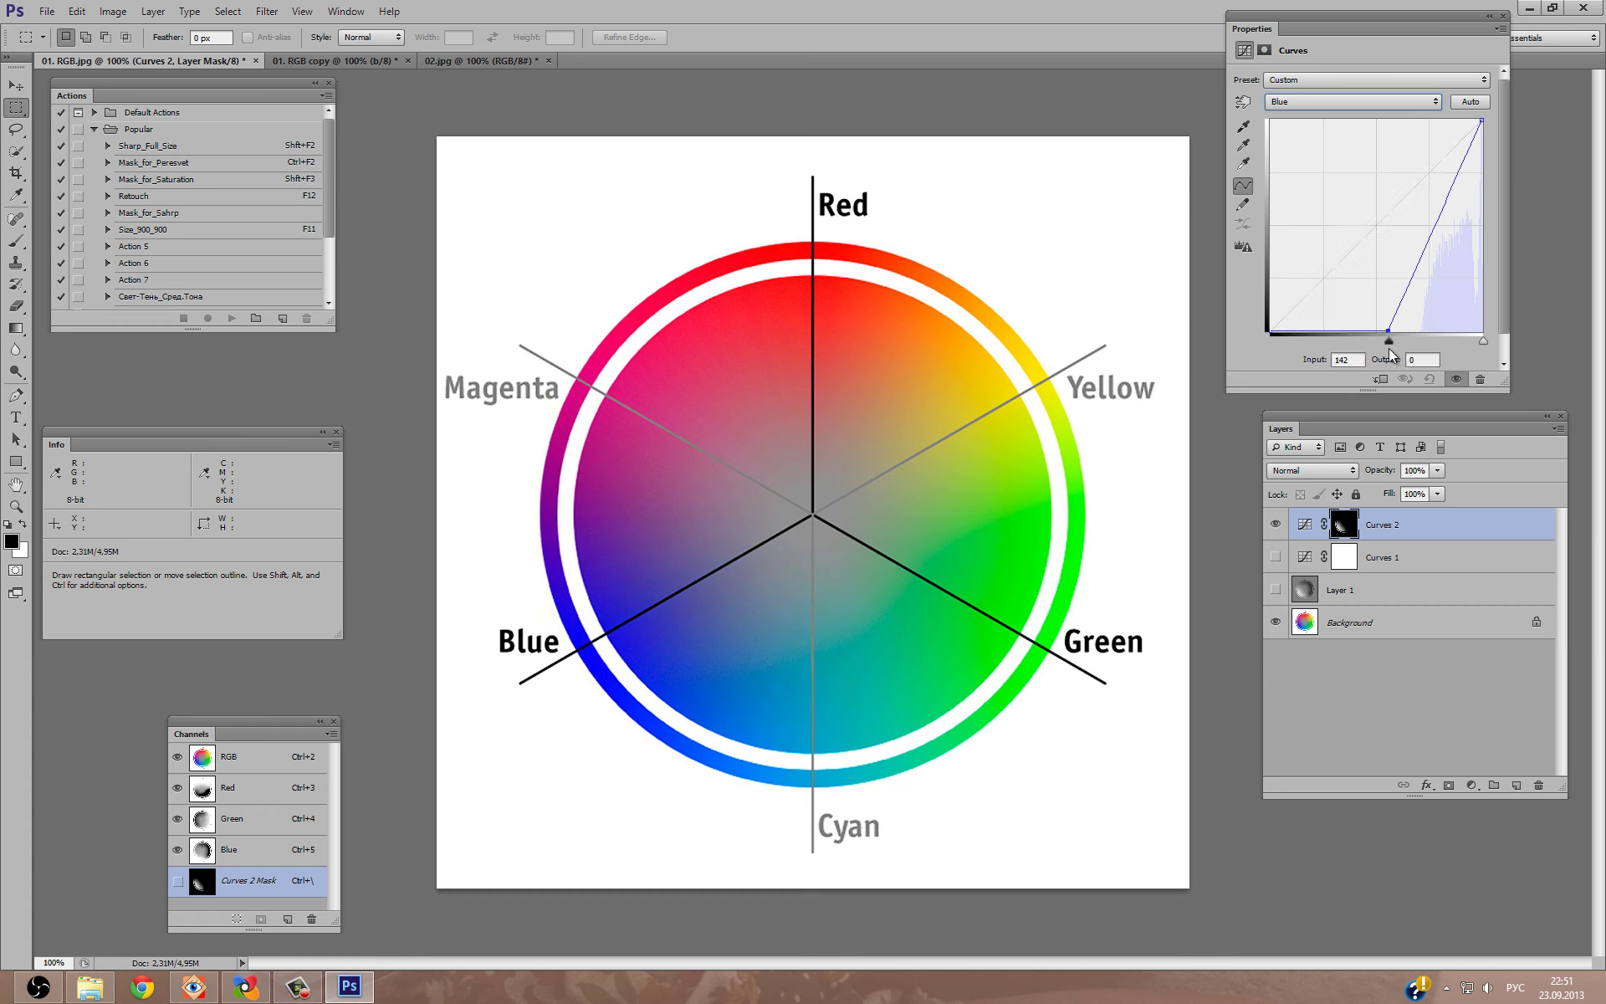
pyautogui.moveTo(1428, 253); pyautogui.dragTo(1435, 257)
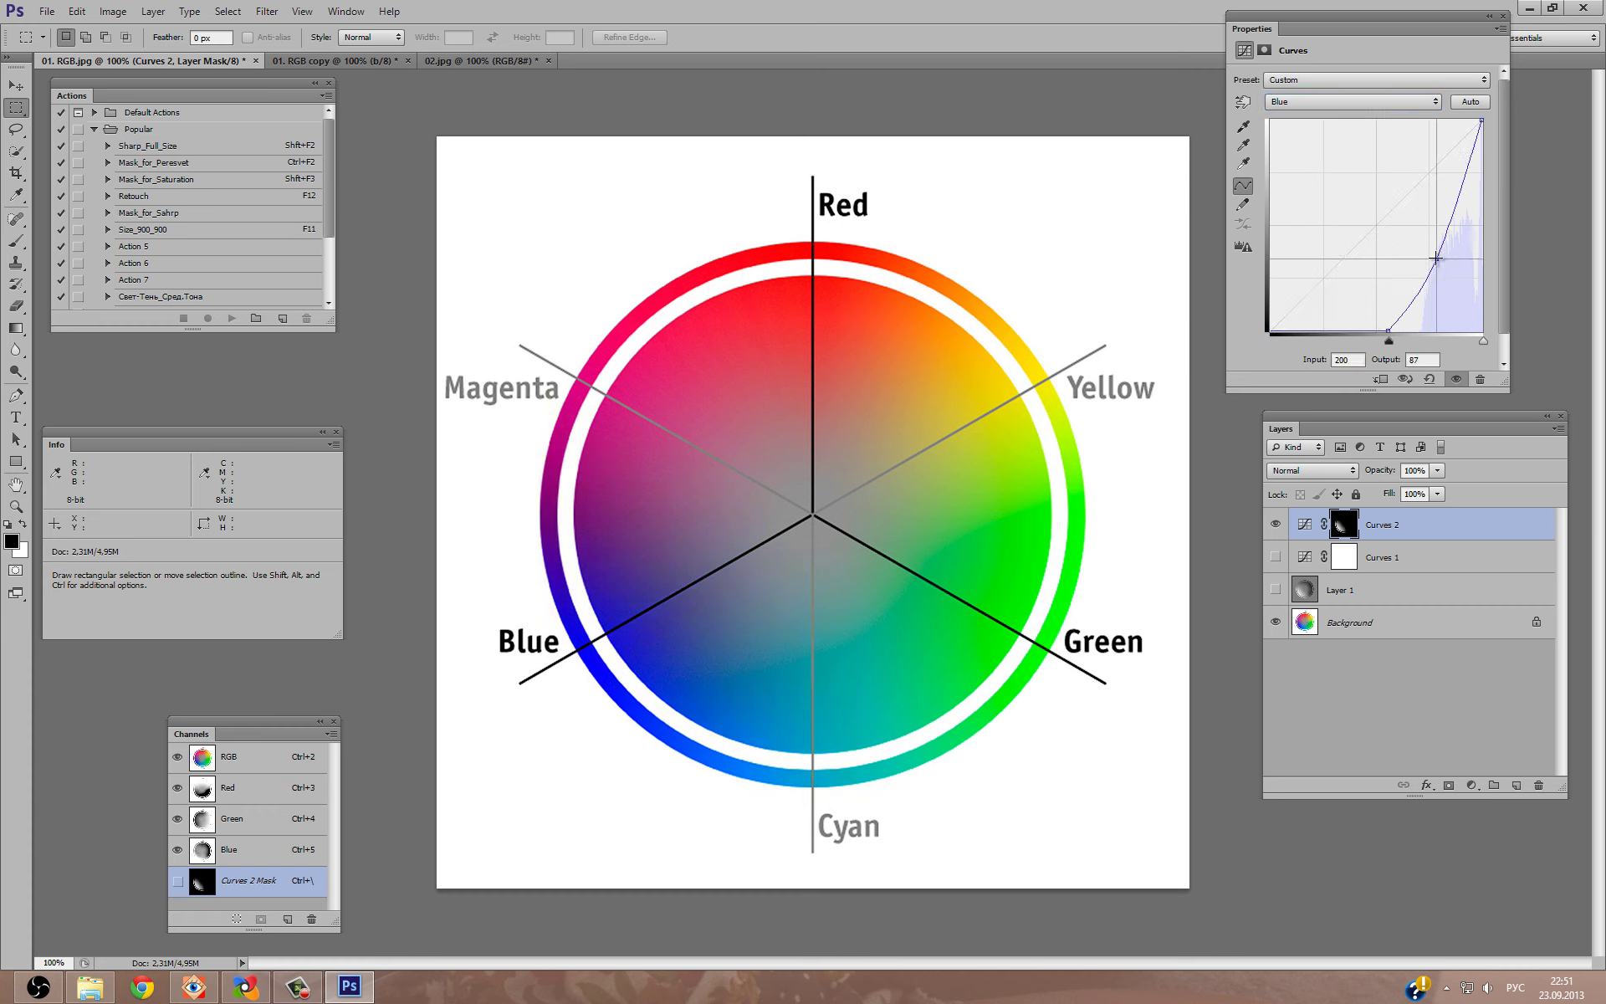
# Steepen the red and green curves with inward white points and raised midtone points.
pyautogui.click(1357, 104)
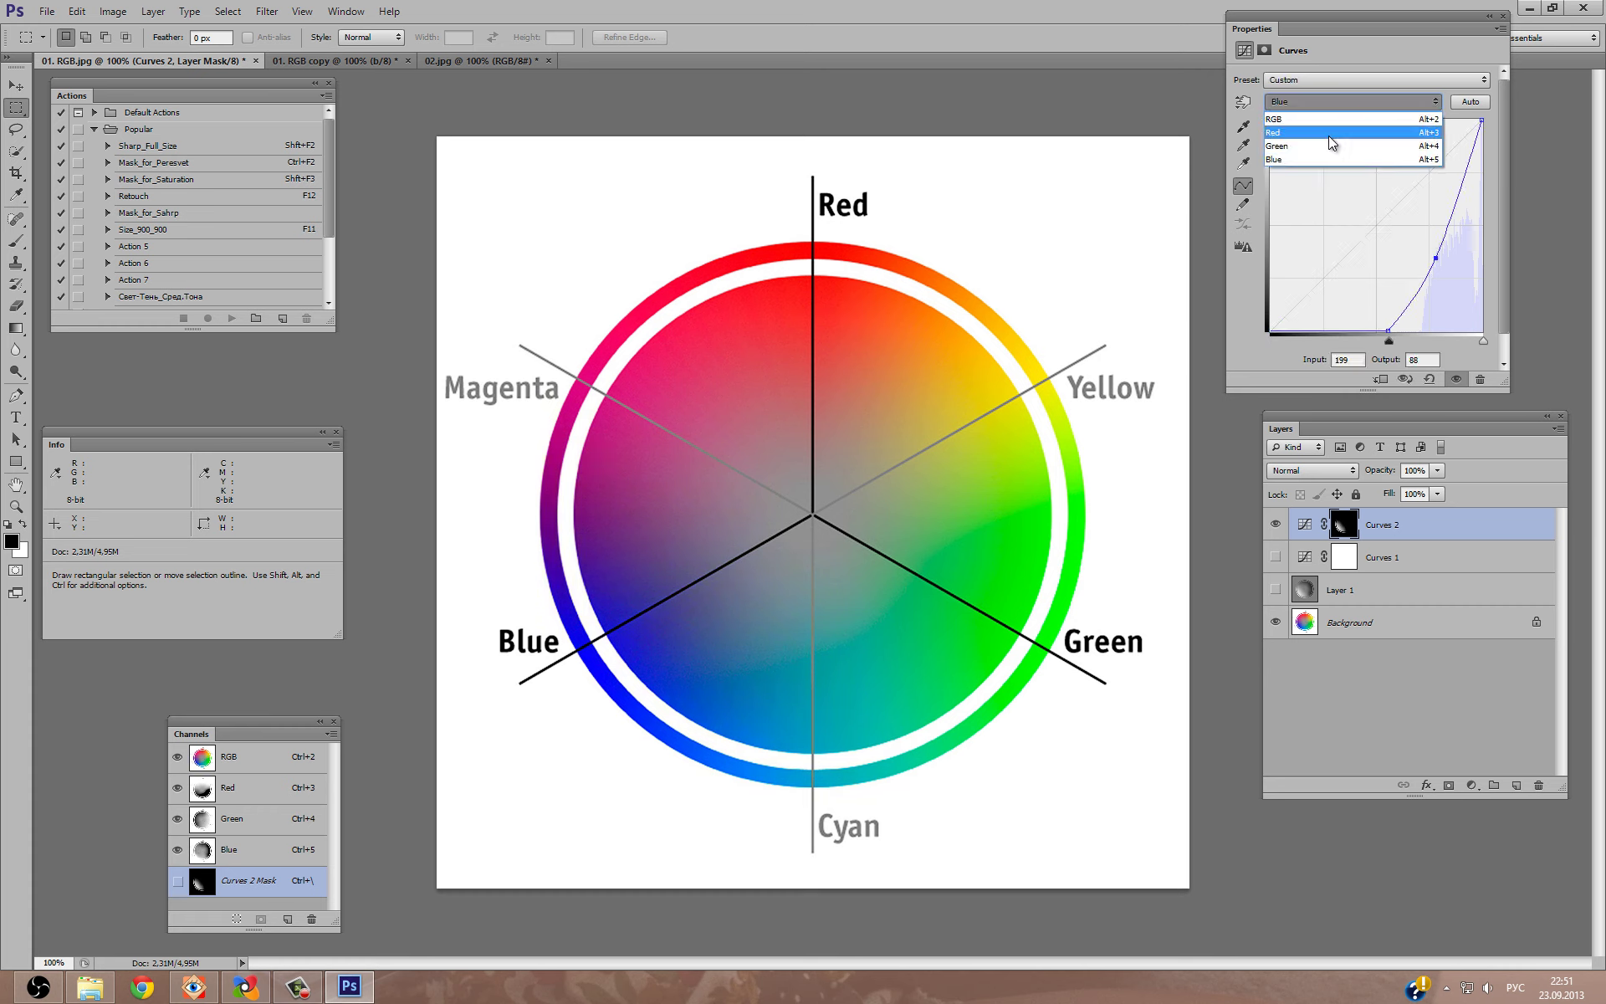
pyautogui.click(1328, 133)
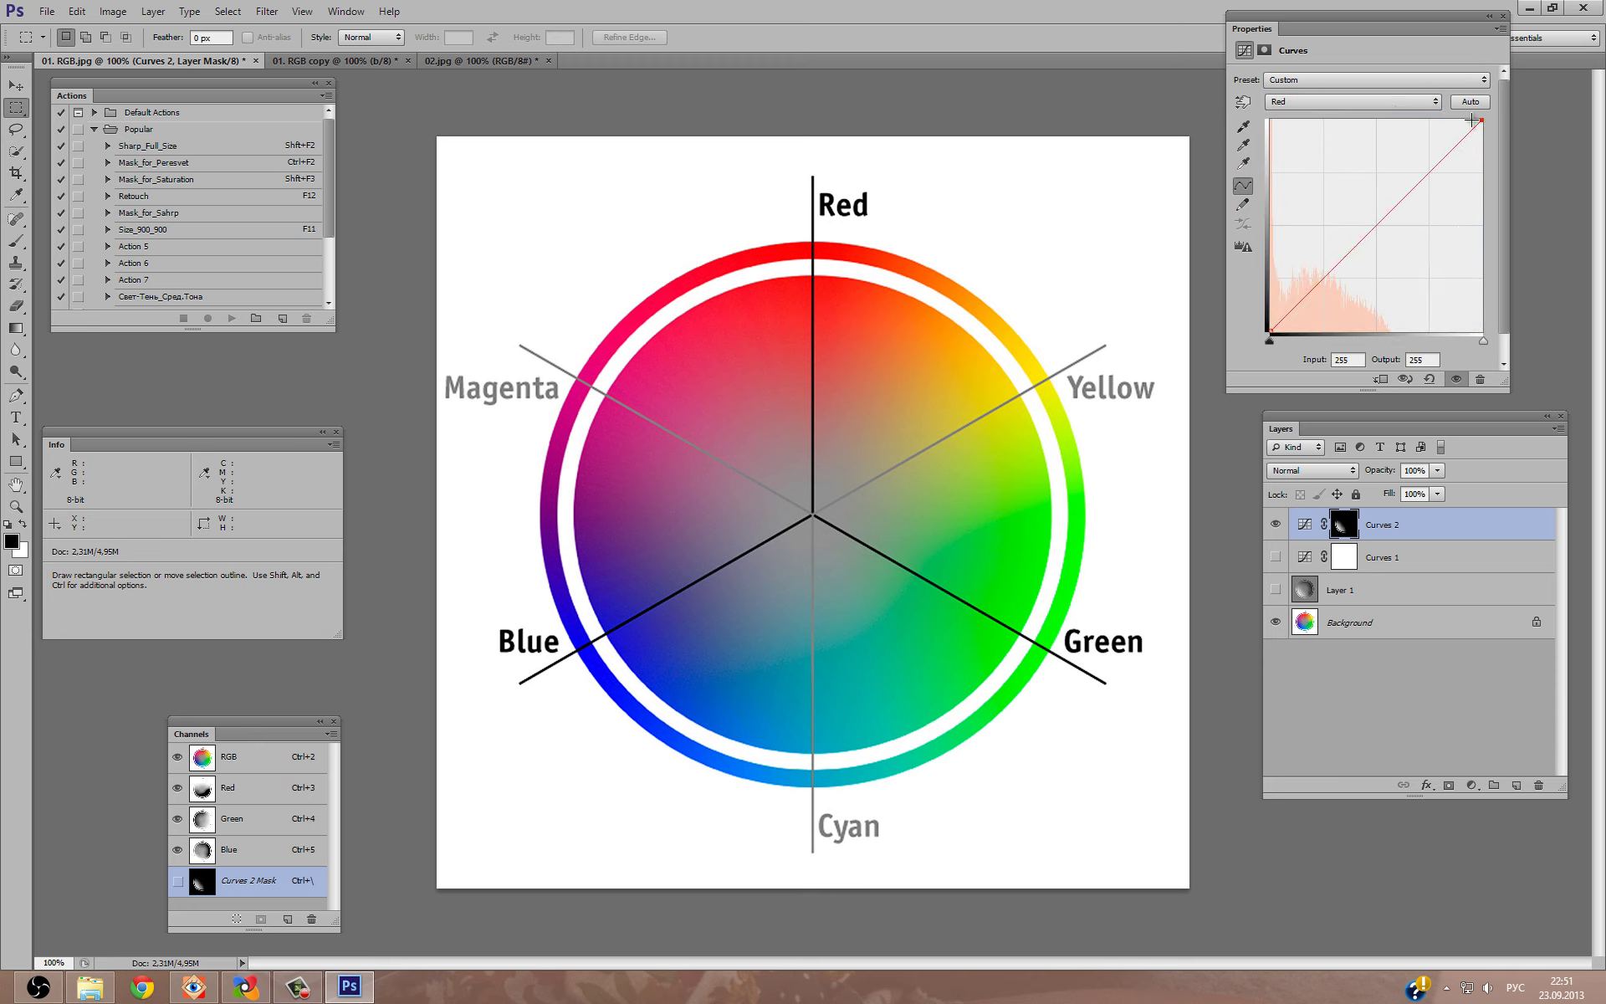
pyautogui.moveTo(1480, 121); pyautogui.dragTo(1394, 125)
pyautogui.click(1349, 198)
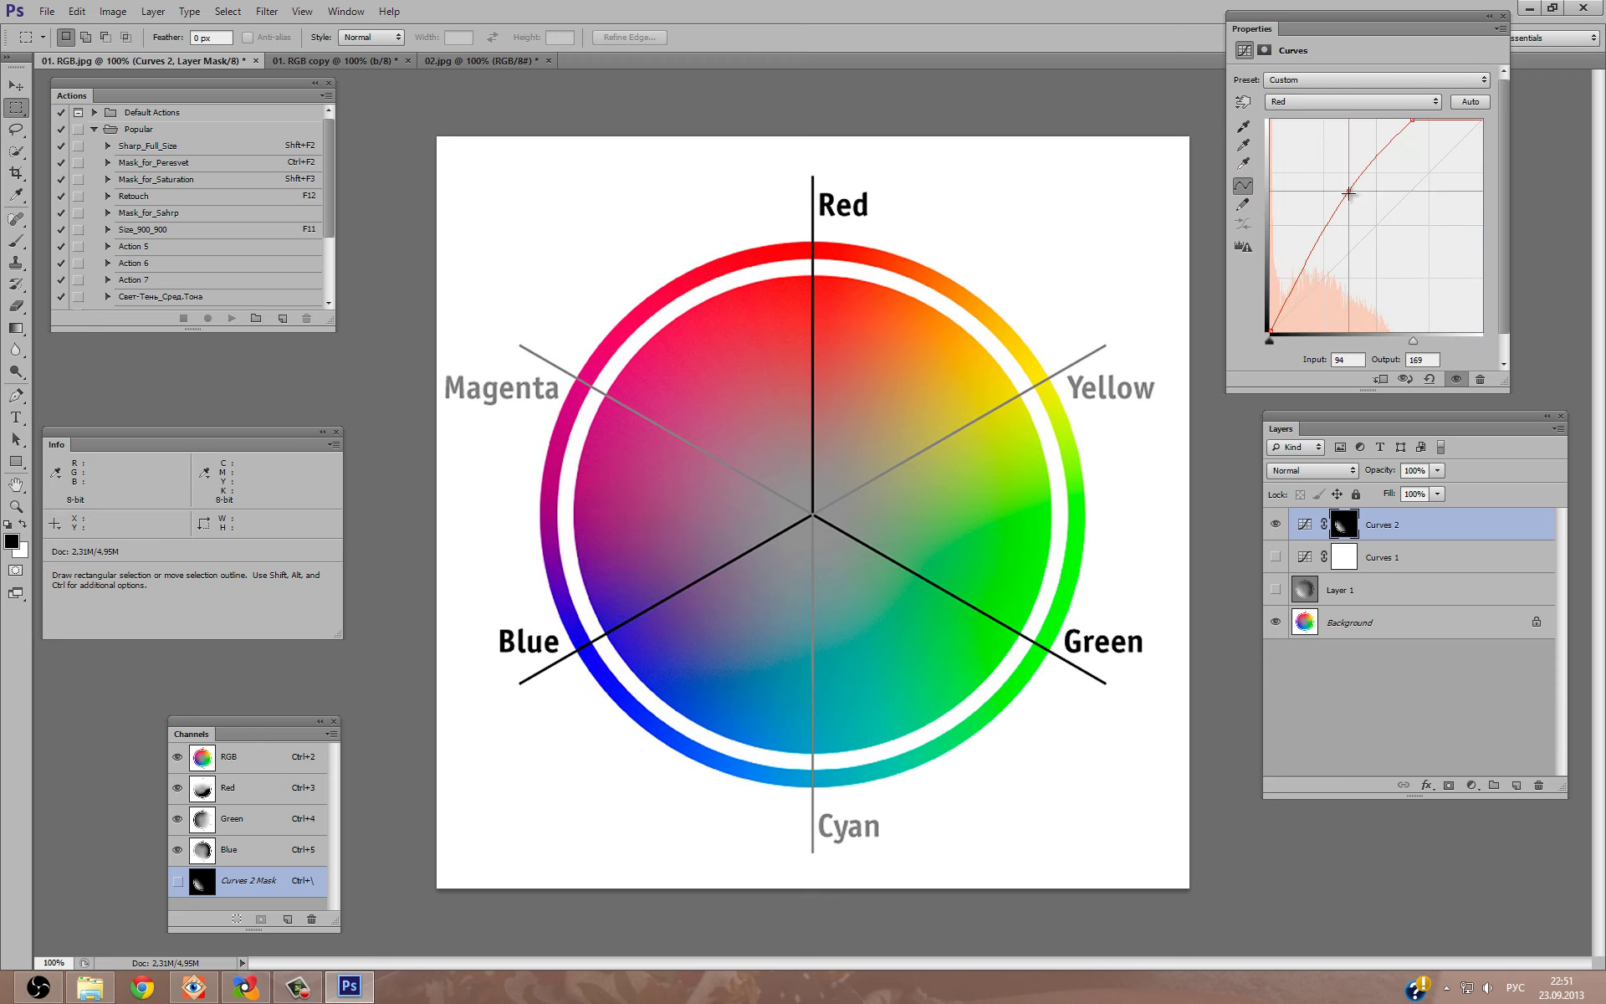
pyautogui.click(1334, 101)
pyautogui.click(1318, 147)
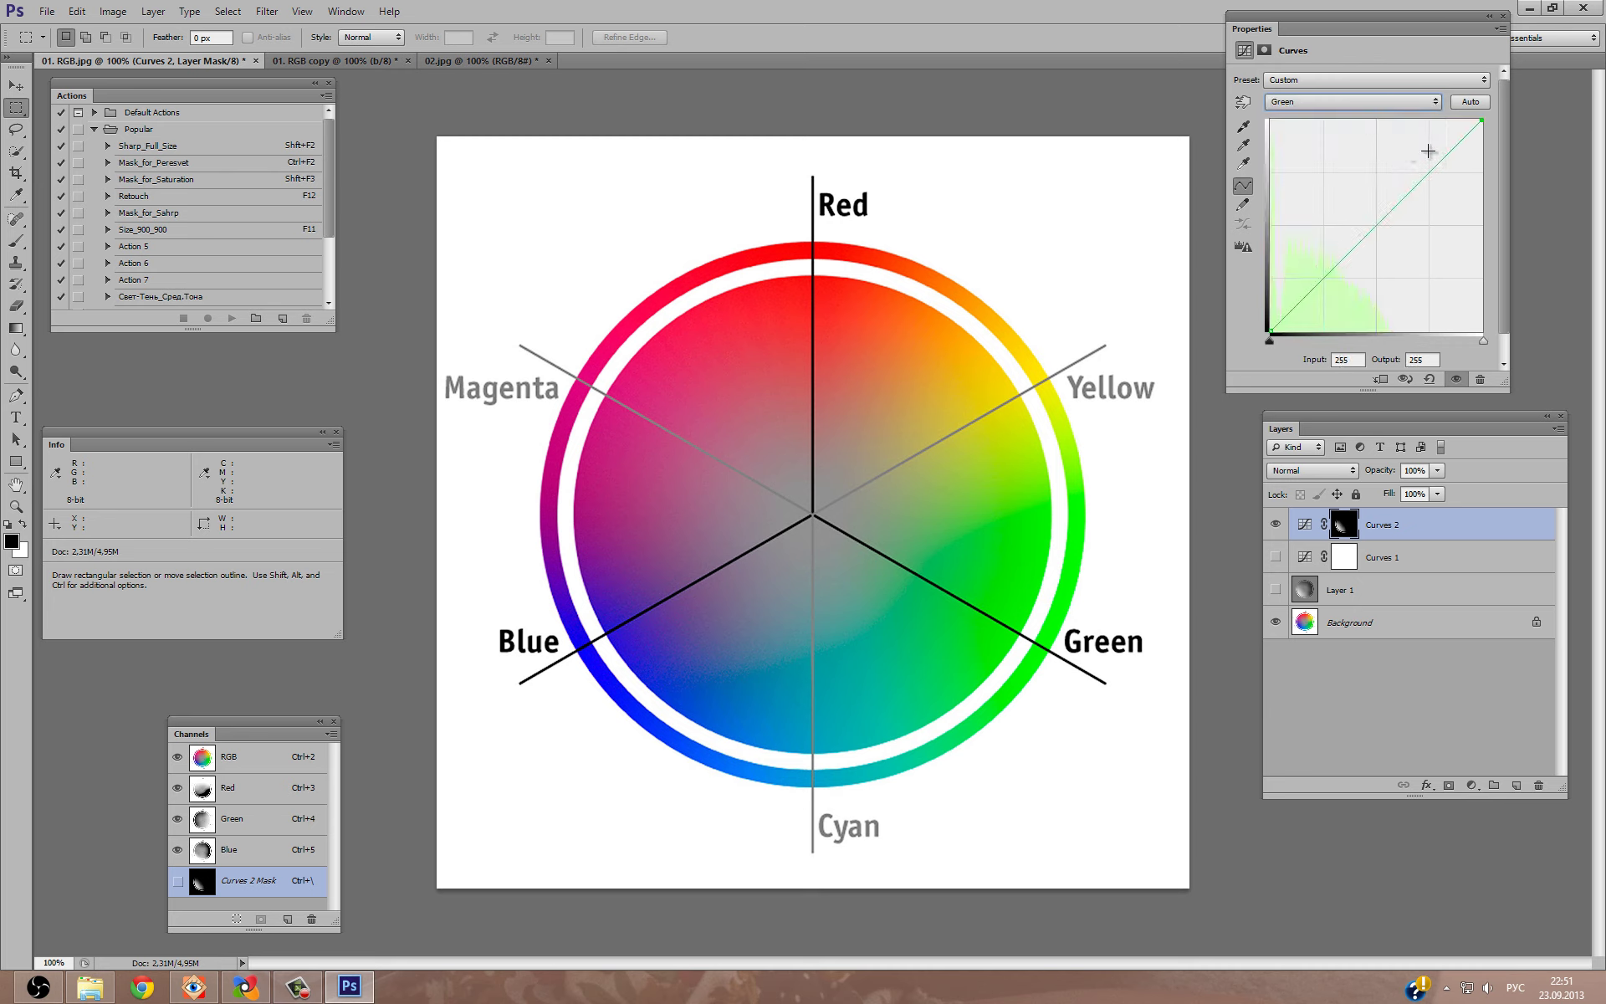
pyautogui.moveTo(1480, 120); pyautogui.dragTo(1408, 118)
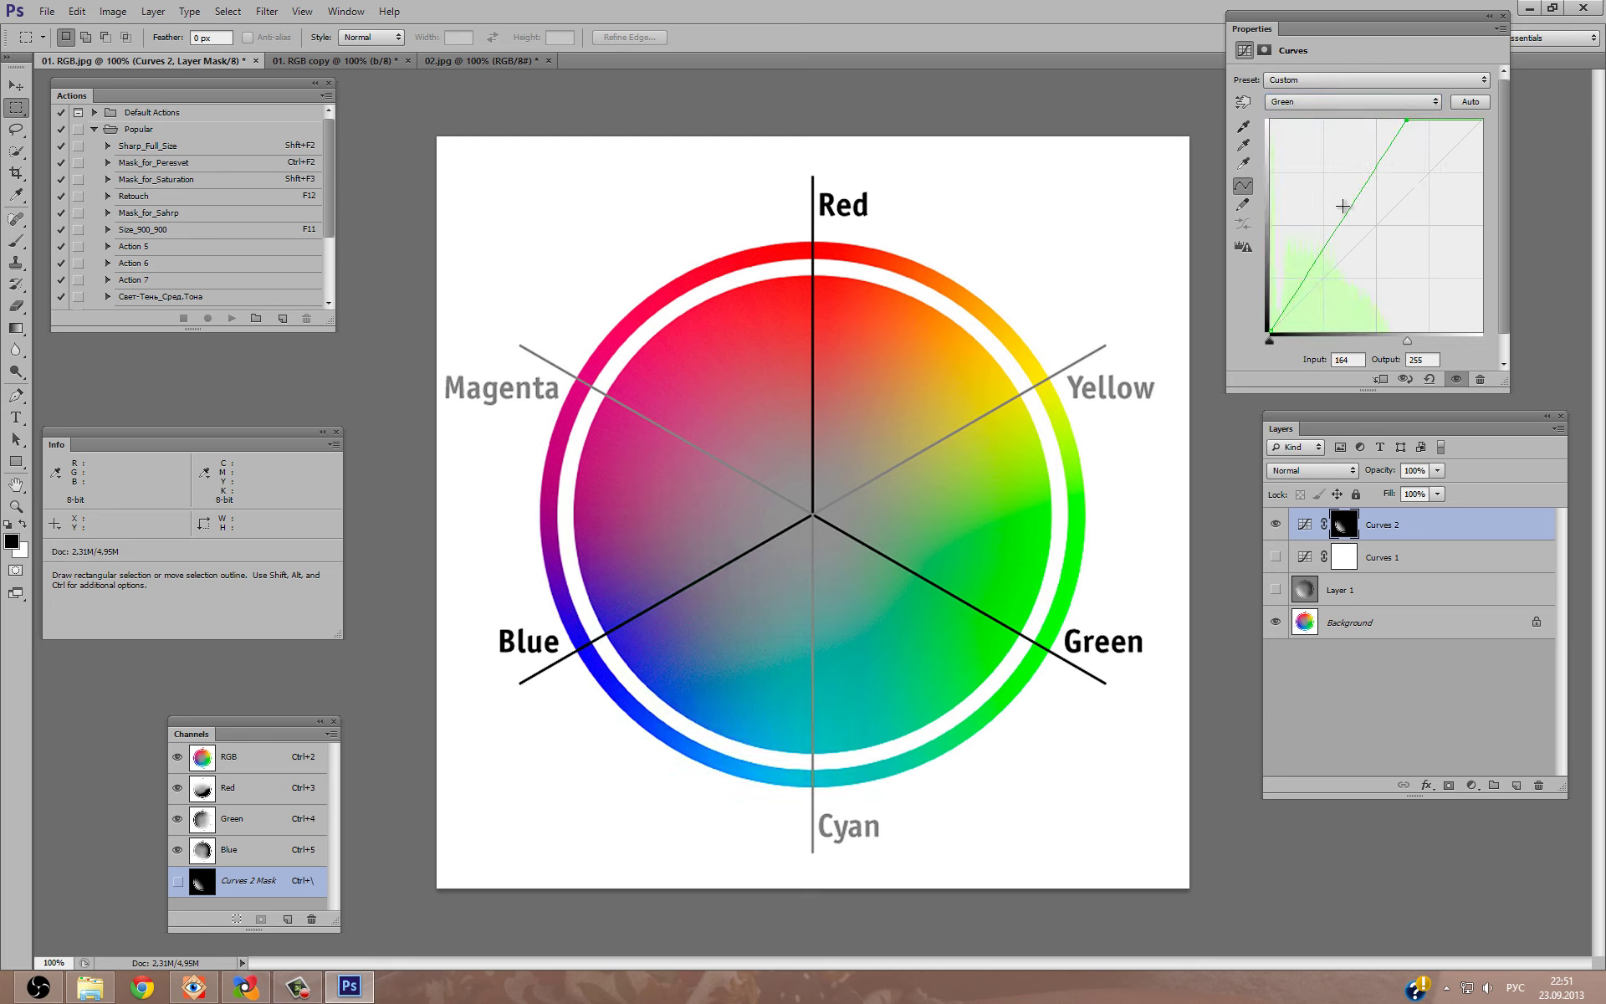
pyautogui.moveTo(1342, 206); pyautogui.dragTo(1344, 192)
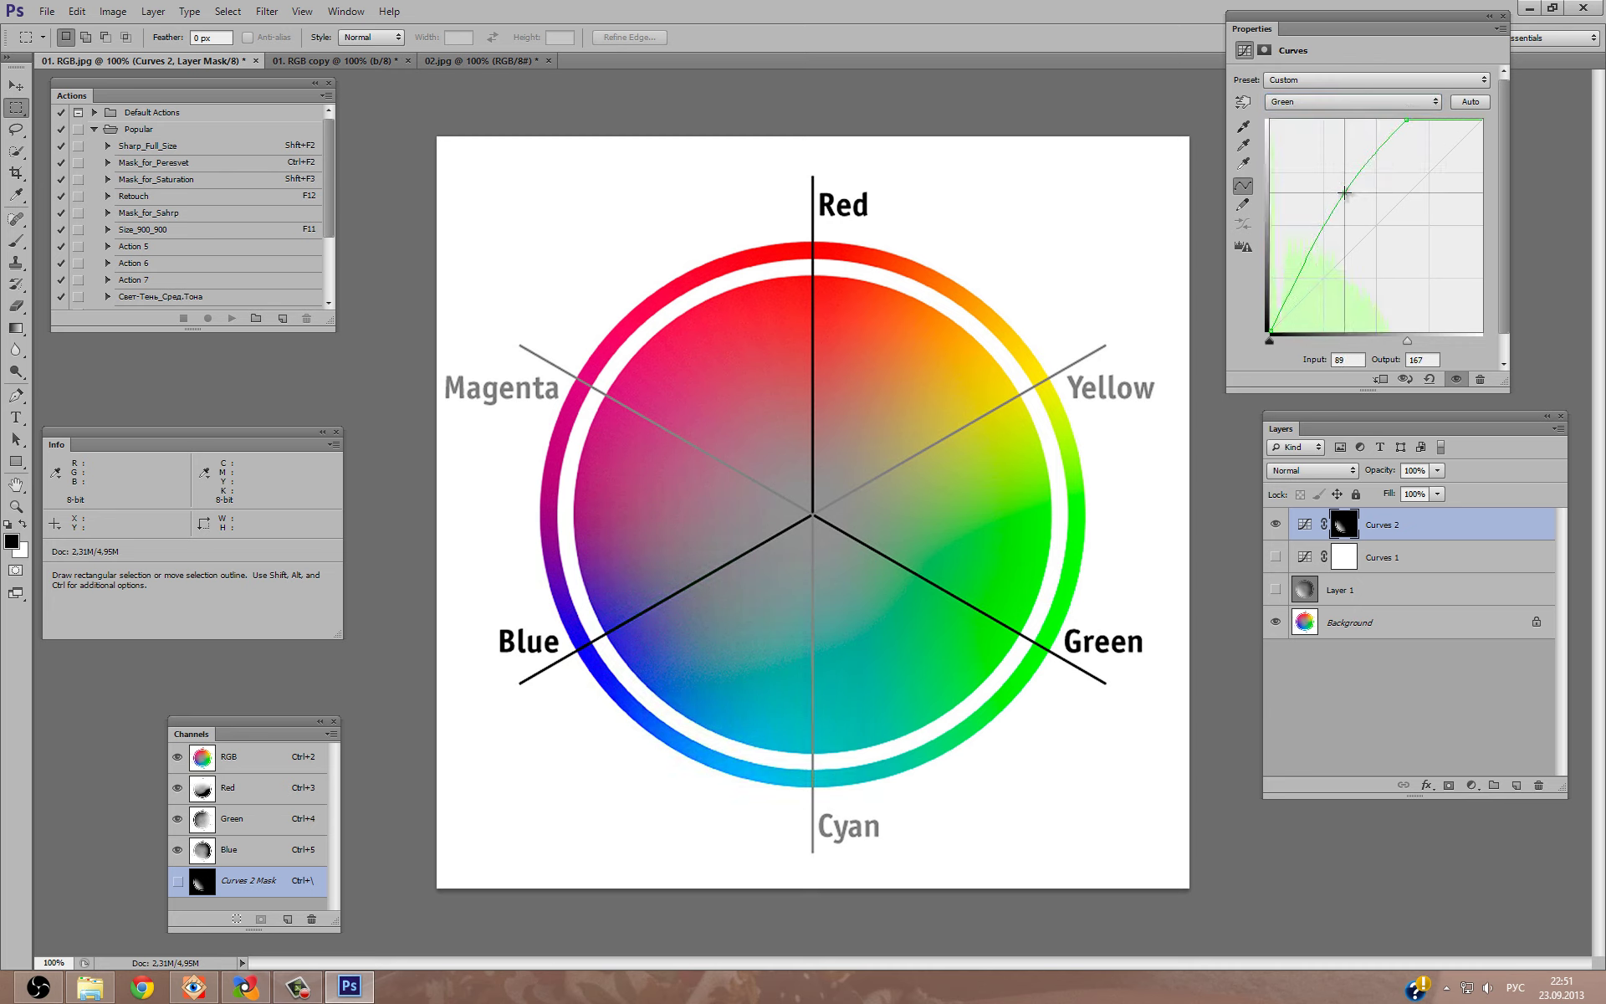
pyautogui.click(1274, 525)
# Toggle Curves 2 on and off to compare, then select Curves 2, Curves 1 and Layer 1.
pyautogui.click(1272, 526)
pyautogui.click(1272, 525)
pyautogui.click(1272, 525)
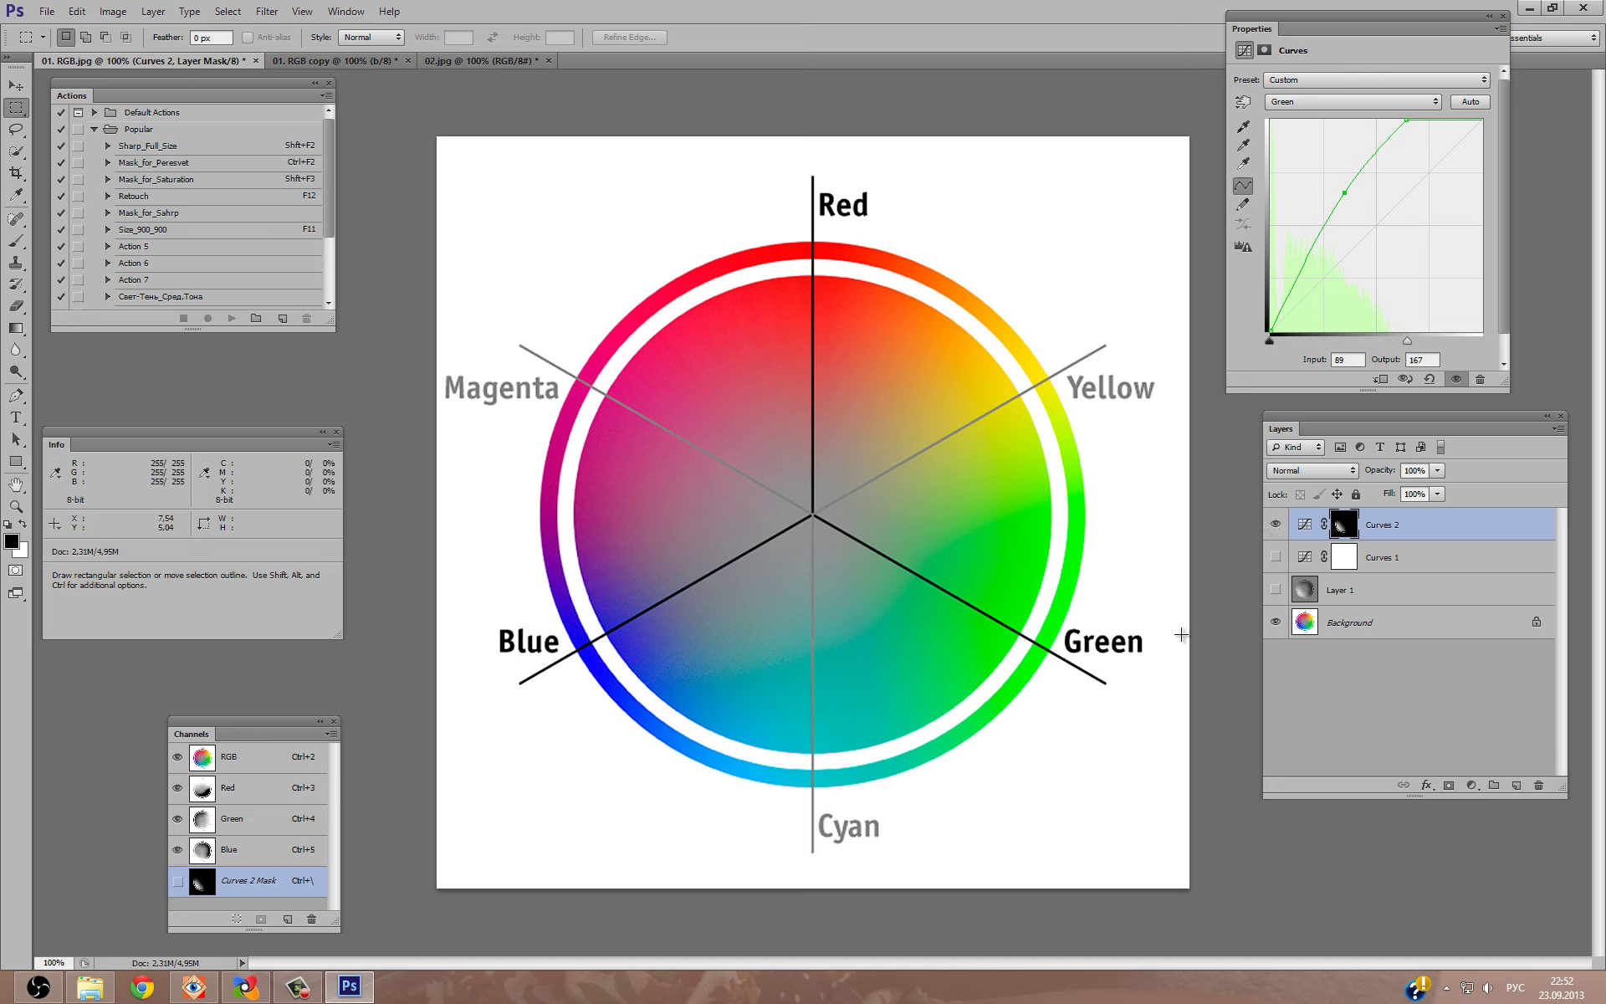
pyautogui.click(1275, 524)
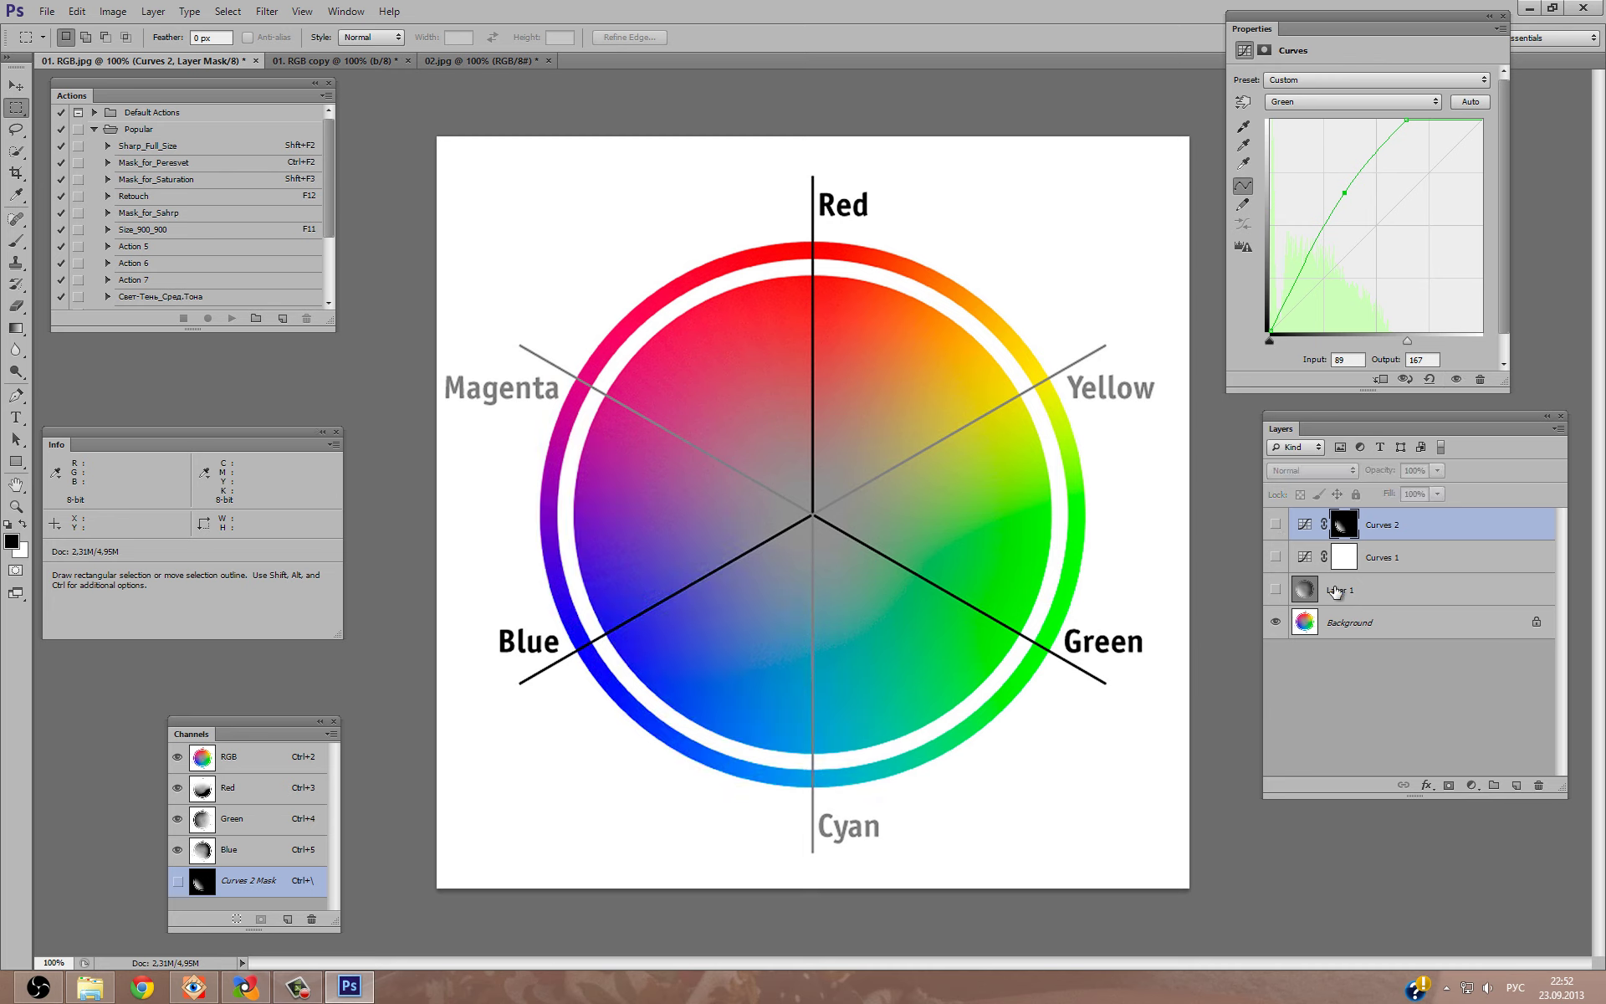
pyautogui.click(1274, 524)
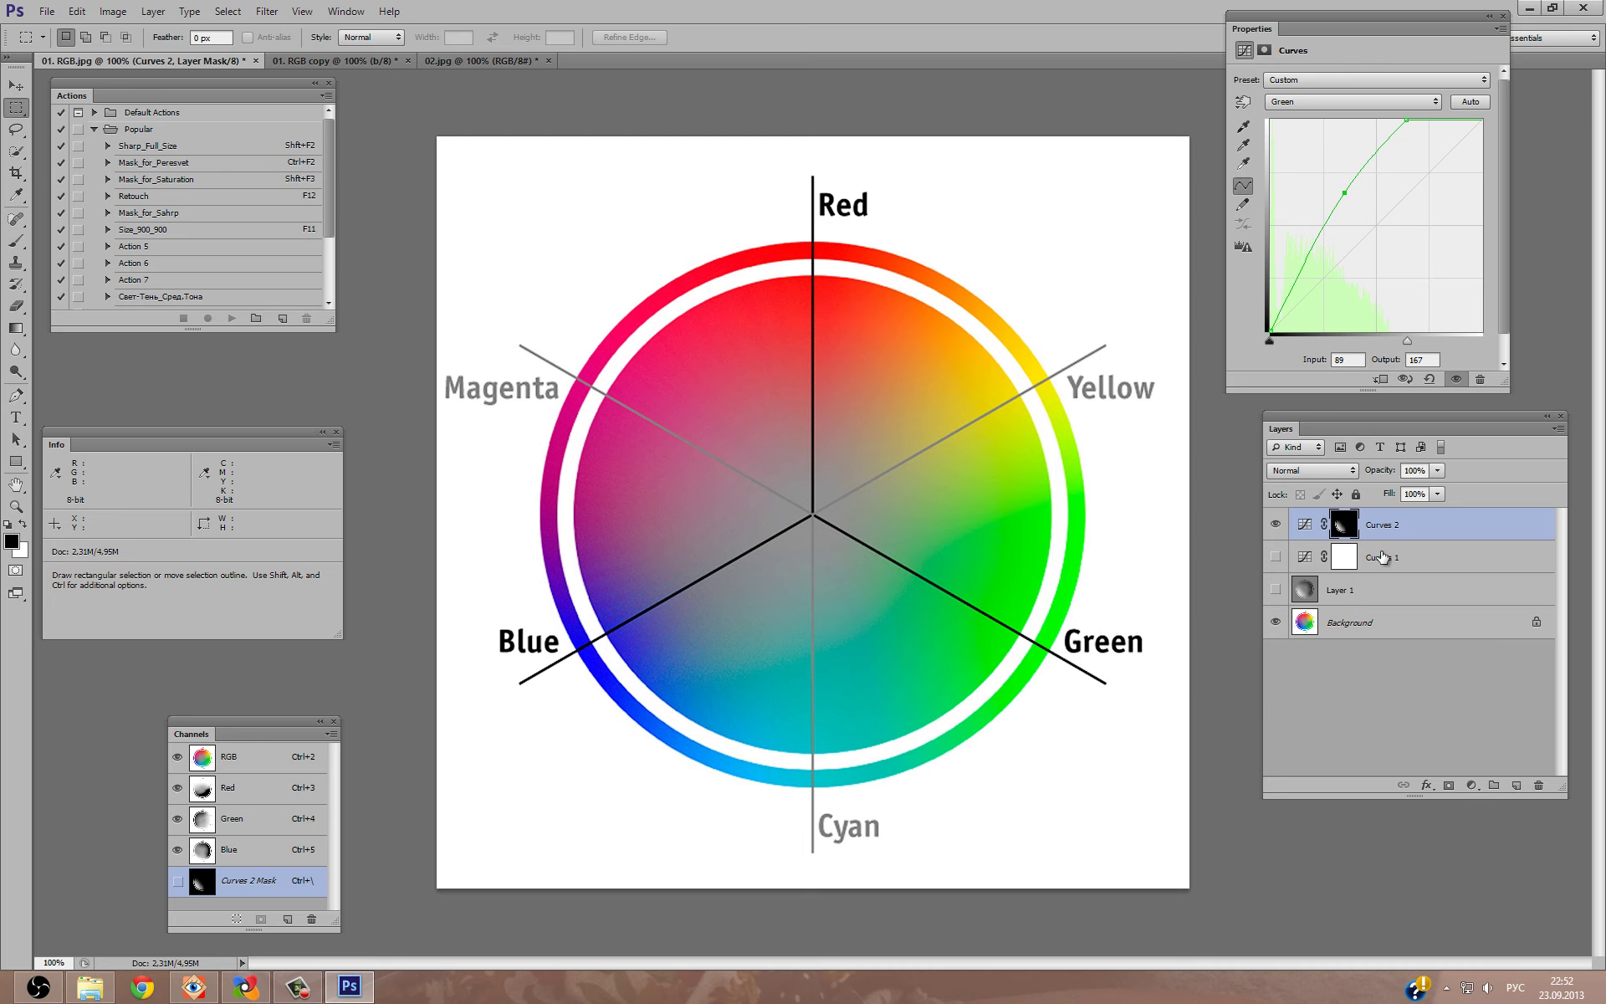
pyautogui.keyDown('shift'); pyautogui.click(1384, 588); pyautogui.keyUp('shift')
# Group Curves 2, Curves 1 and Layer 1 into Group 1 and hide the group.
pyautogui.moveTo(1422, 550); pyautogui.dragTo(1493, 784)
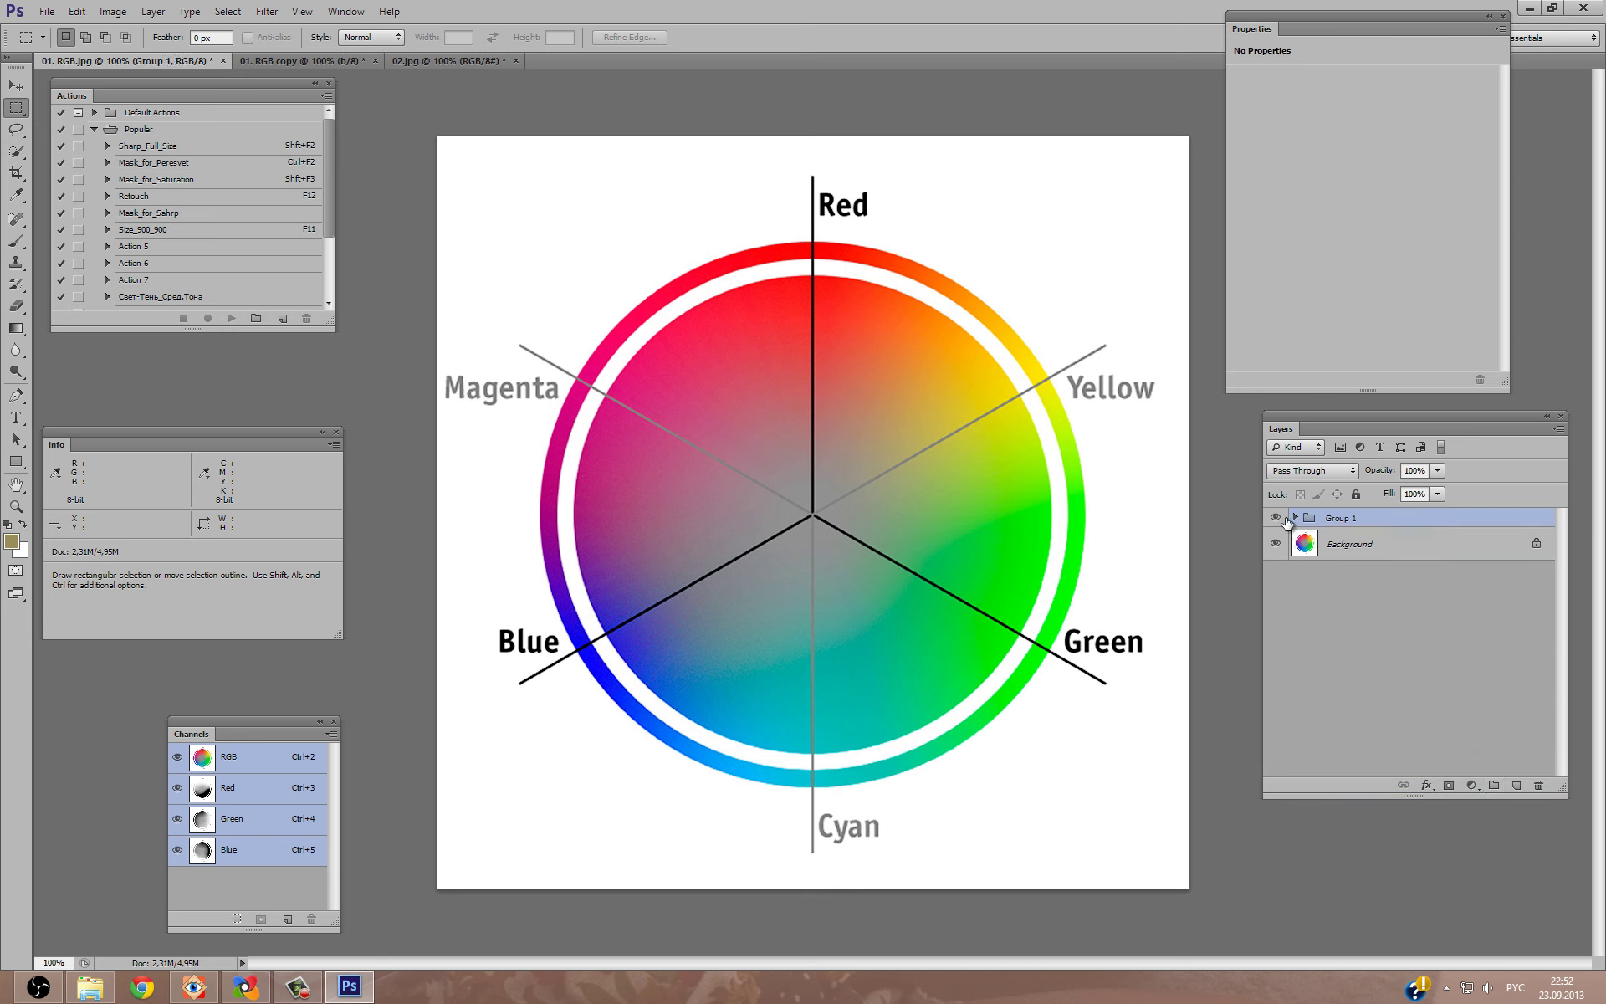
pyautogui.click(1292, 518)
pyautogui.click(1274, 517)
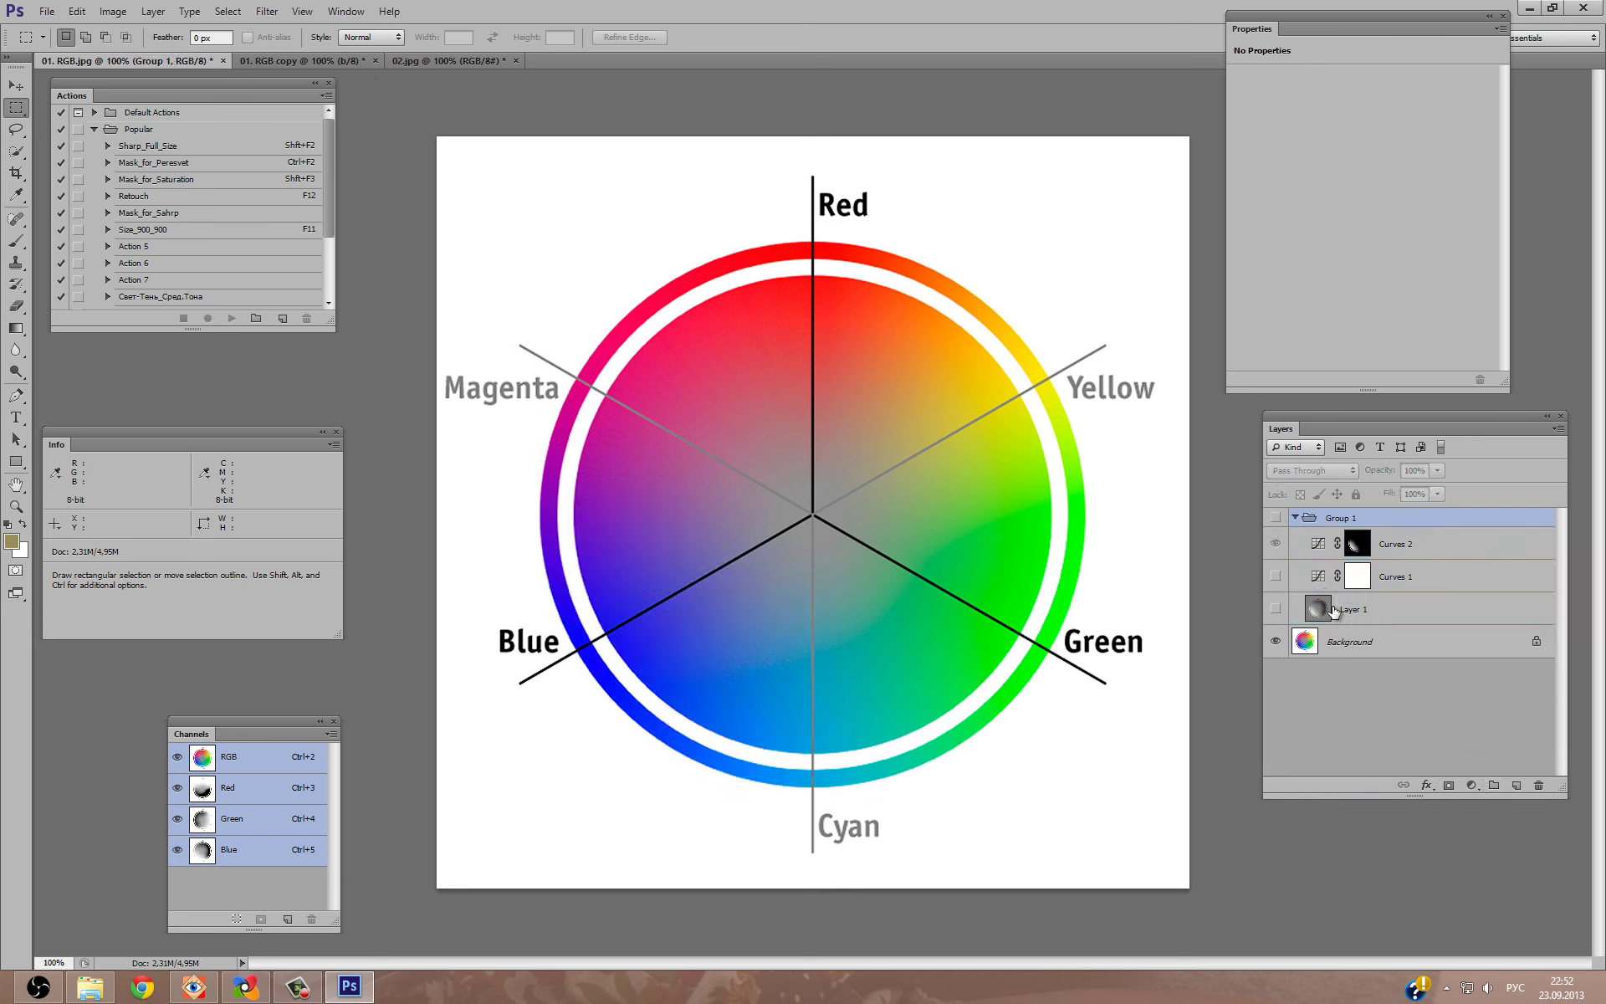
pyautogui.click(1295, 518)
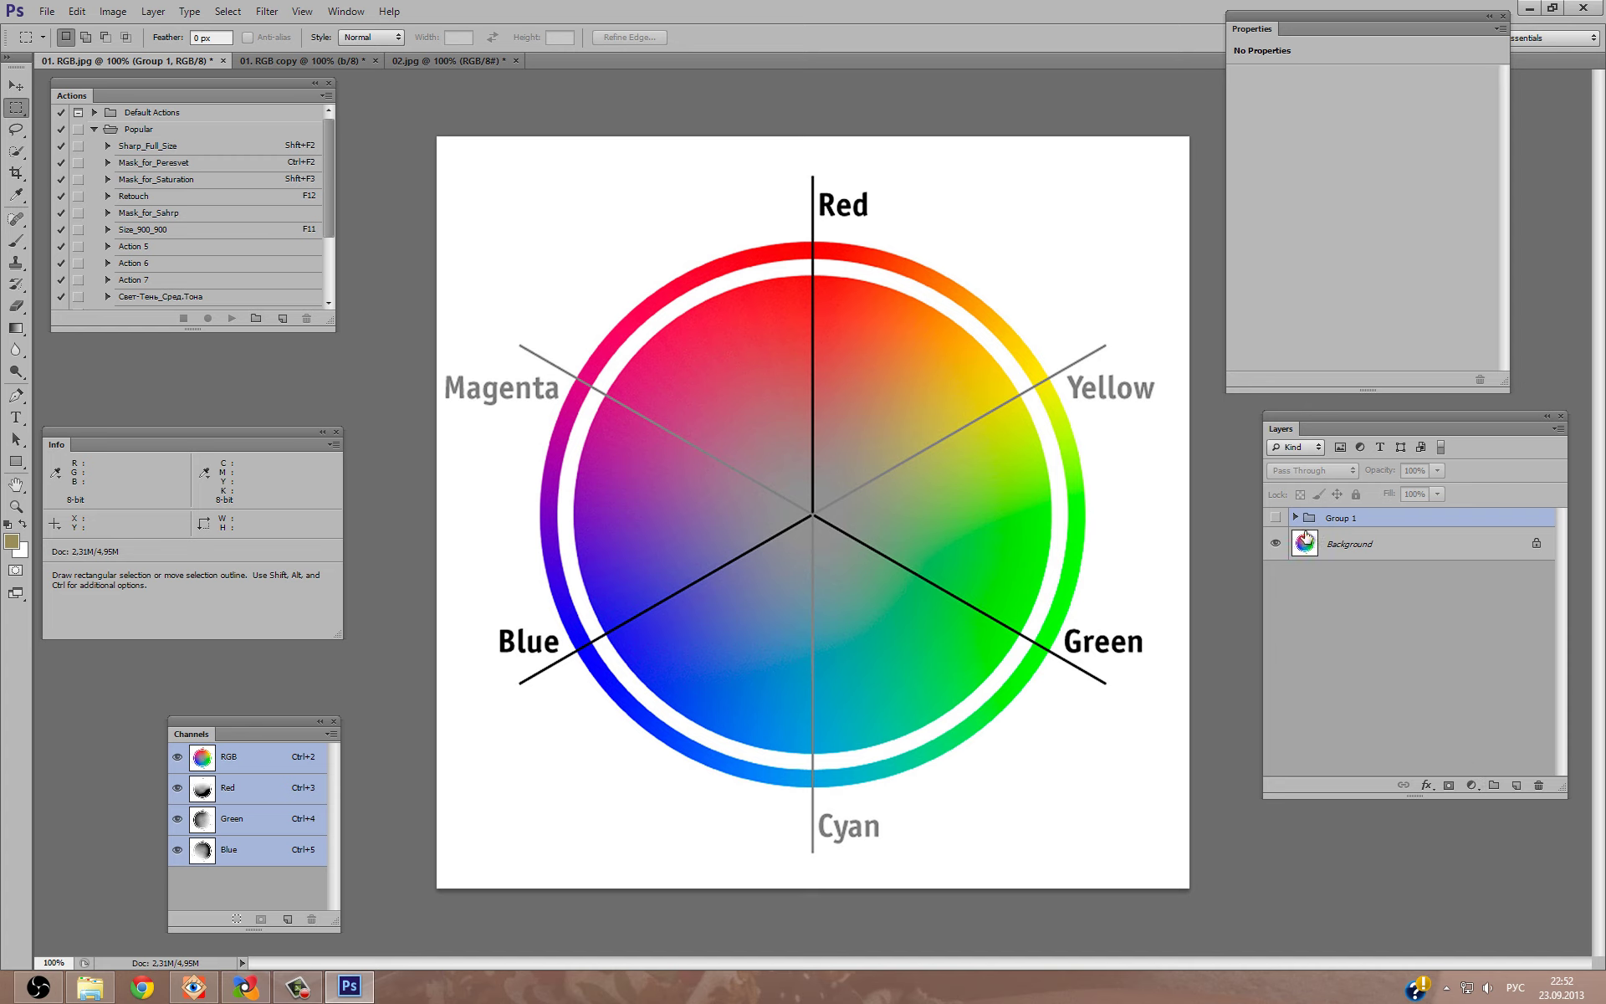
# Add a Hue/Saturation layer targeting the blues sampled from the wheel.
pyautogui.click(1473, 785)
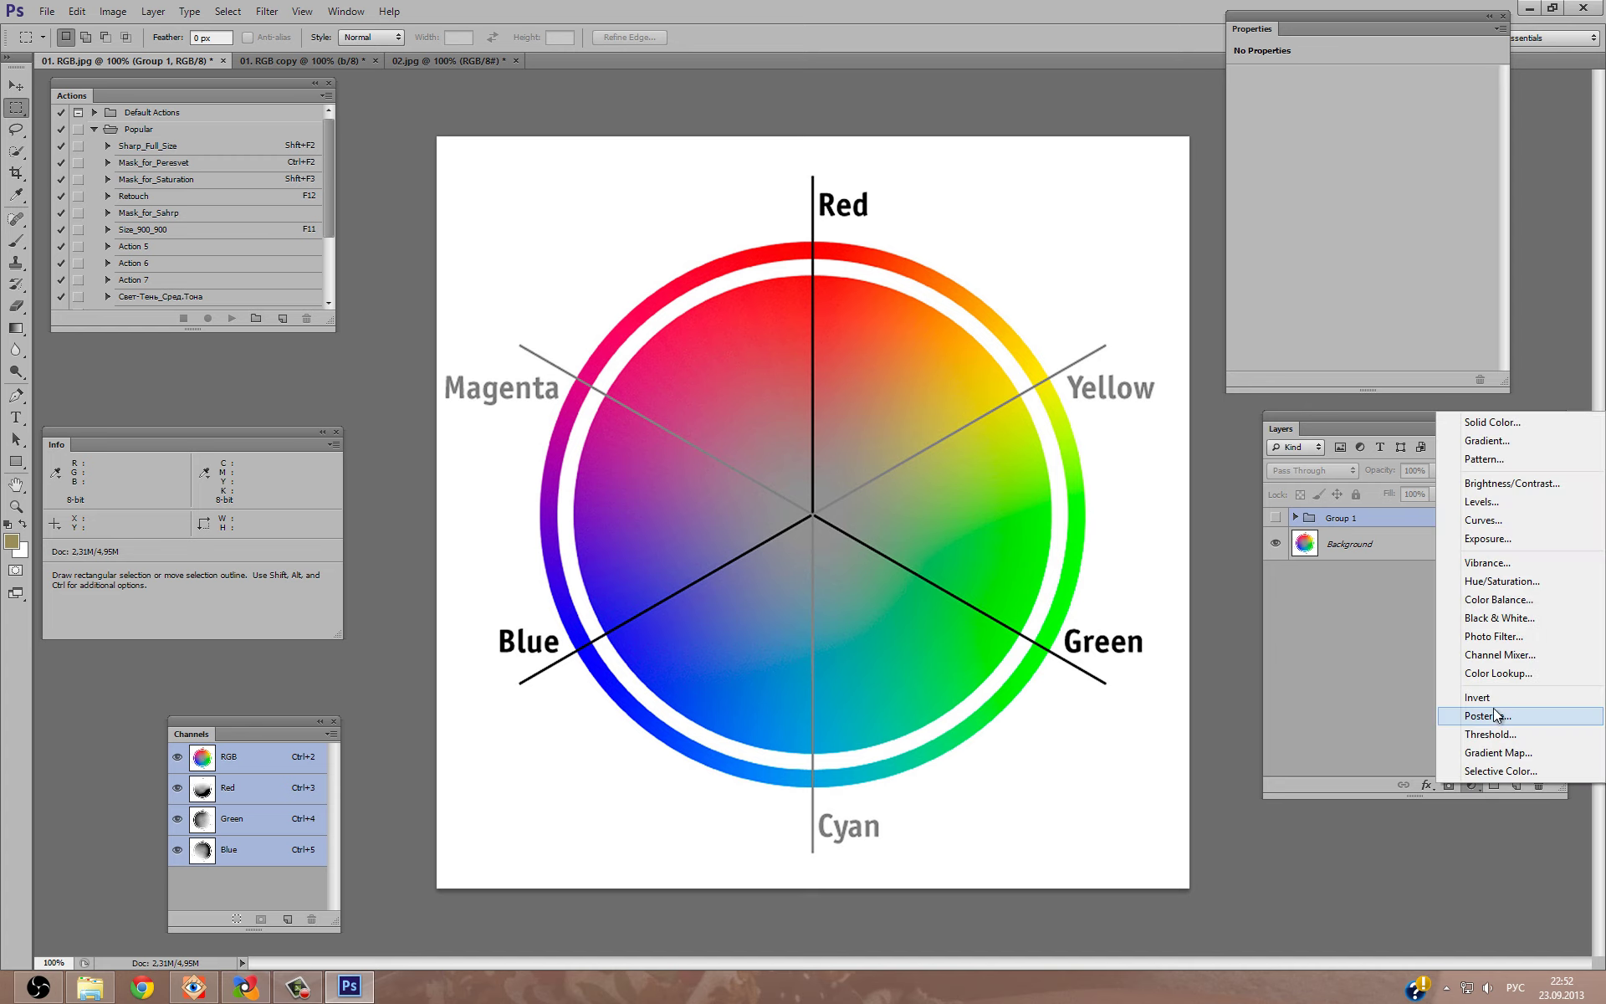
pyautogui.click(1517, 586)
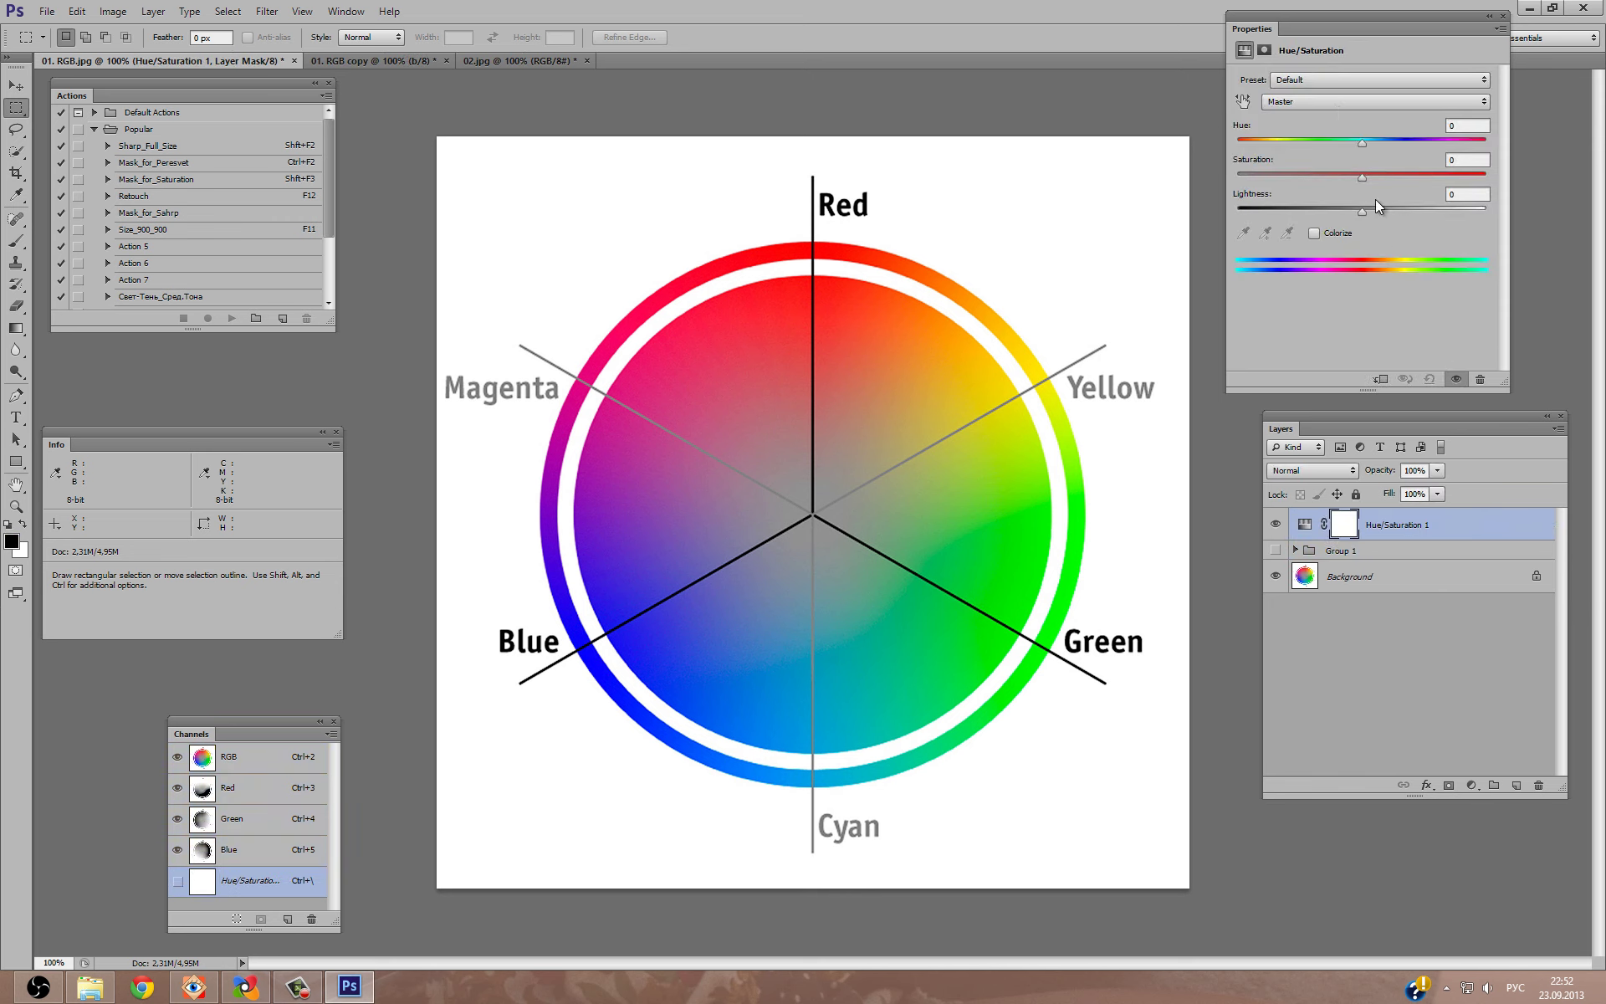
pyautogui.click(1336, 102)
pyautogui.click(1315, 158)
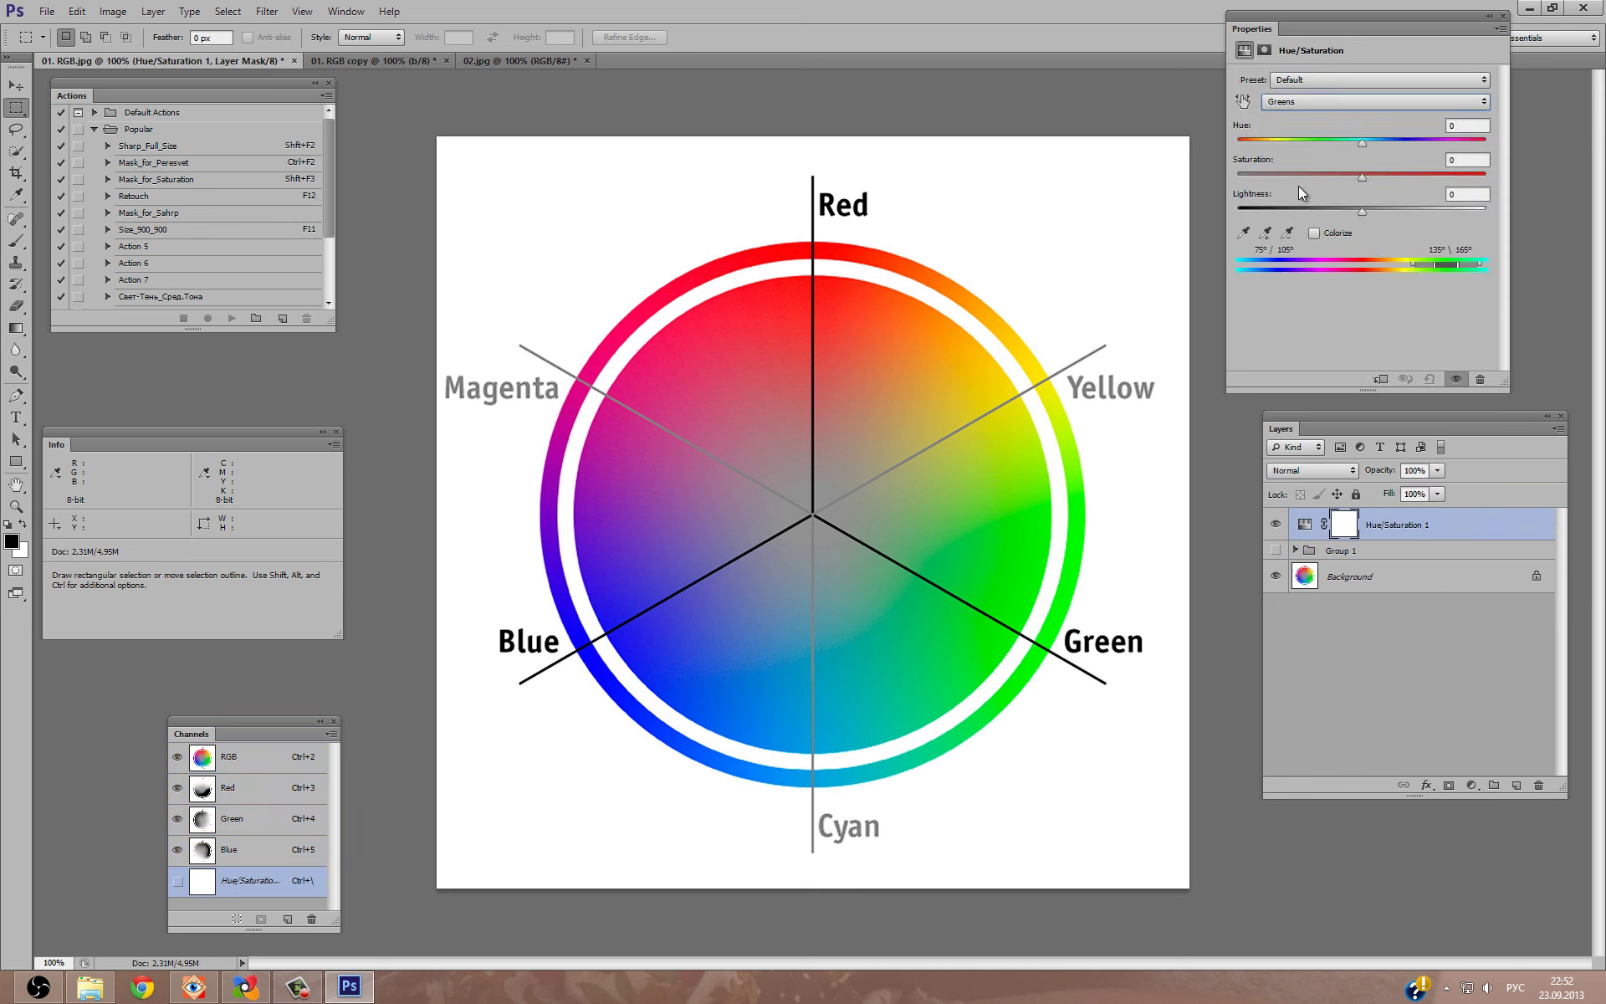
pyautogui.click(1244, 235)
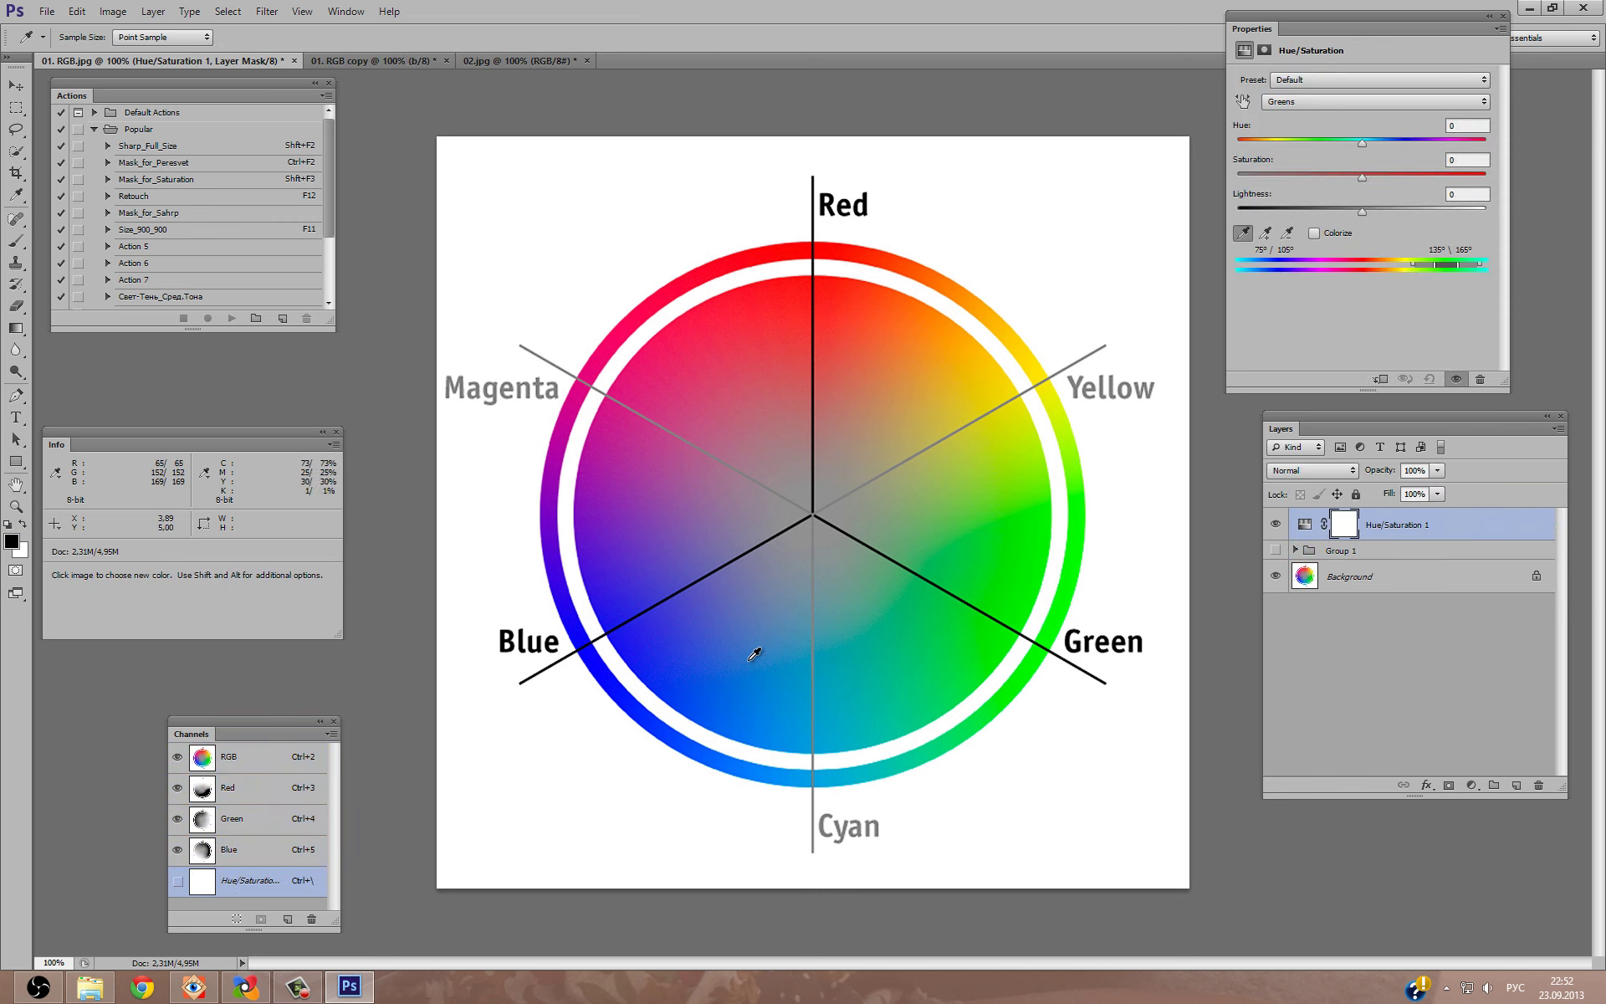
pyautogui.click(620, 631)
# Shift the blues' hue to +180 and narrow the targeted blue range.
pyautogui.moveTo(1361, 143); pyautogui.dragTo(1425, 142)
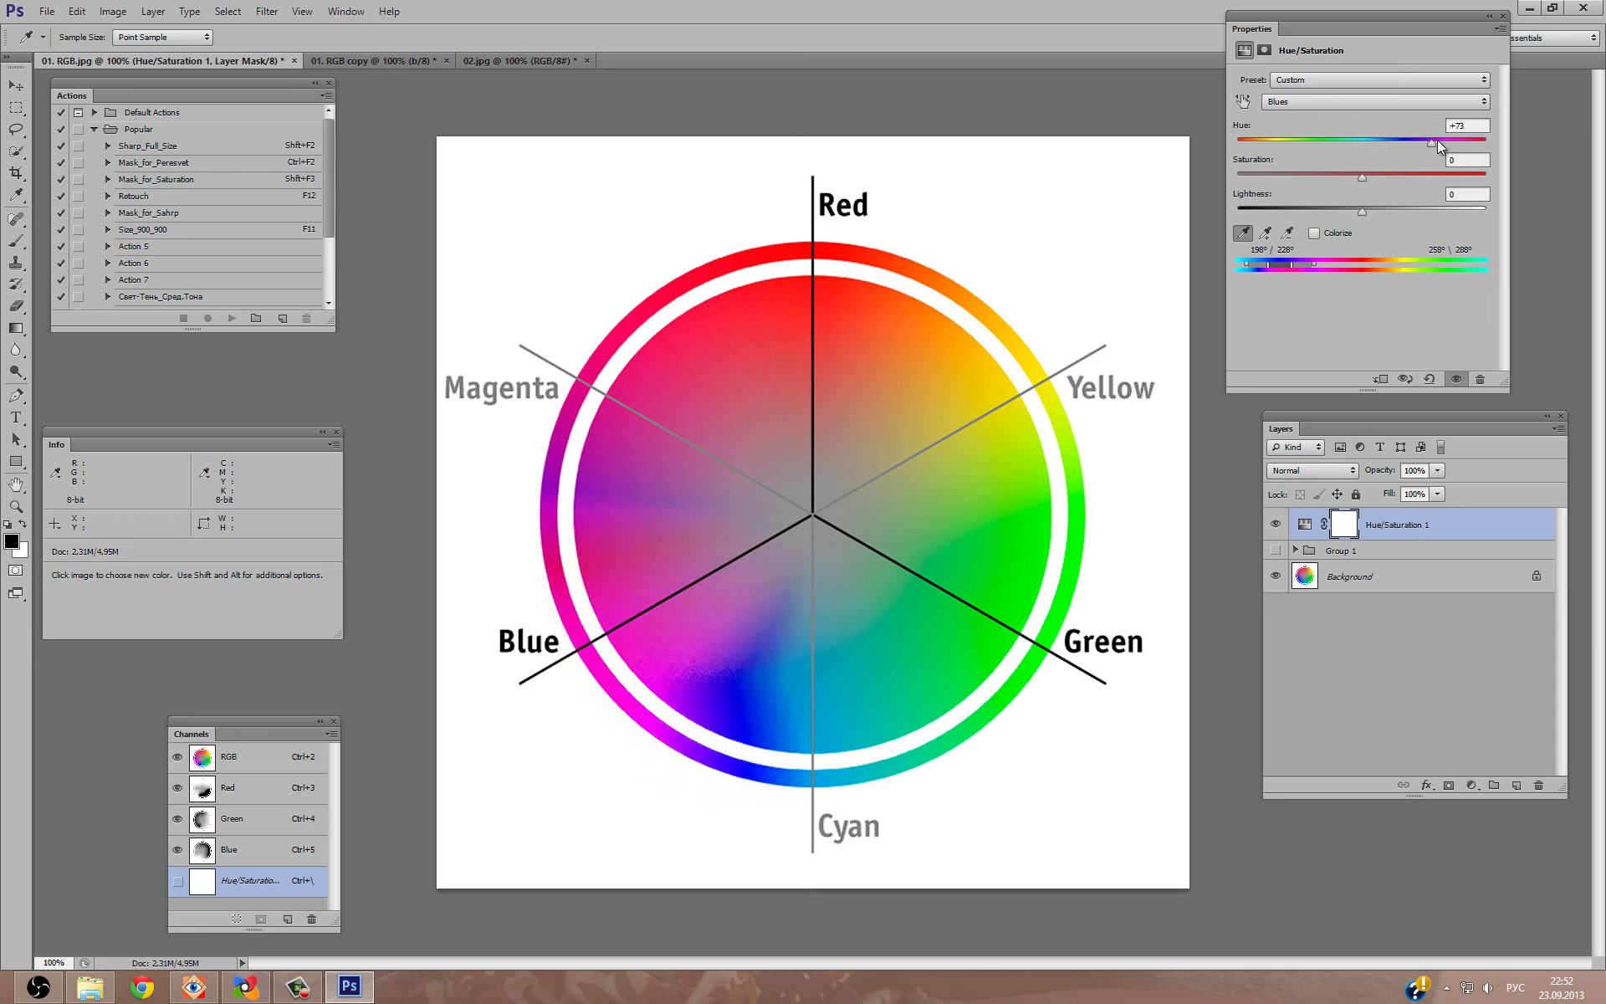
pyautogui.moveTo(1425, 142)
pyautogui.mouseDown()
pyautogui.moveTo(1316, 149)
pyautogui.moveTo(1487, 144)
pyautogui.mouseUp()
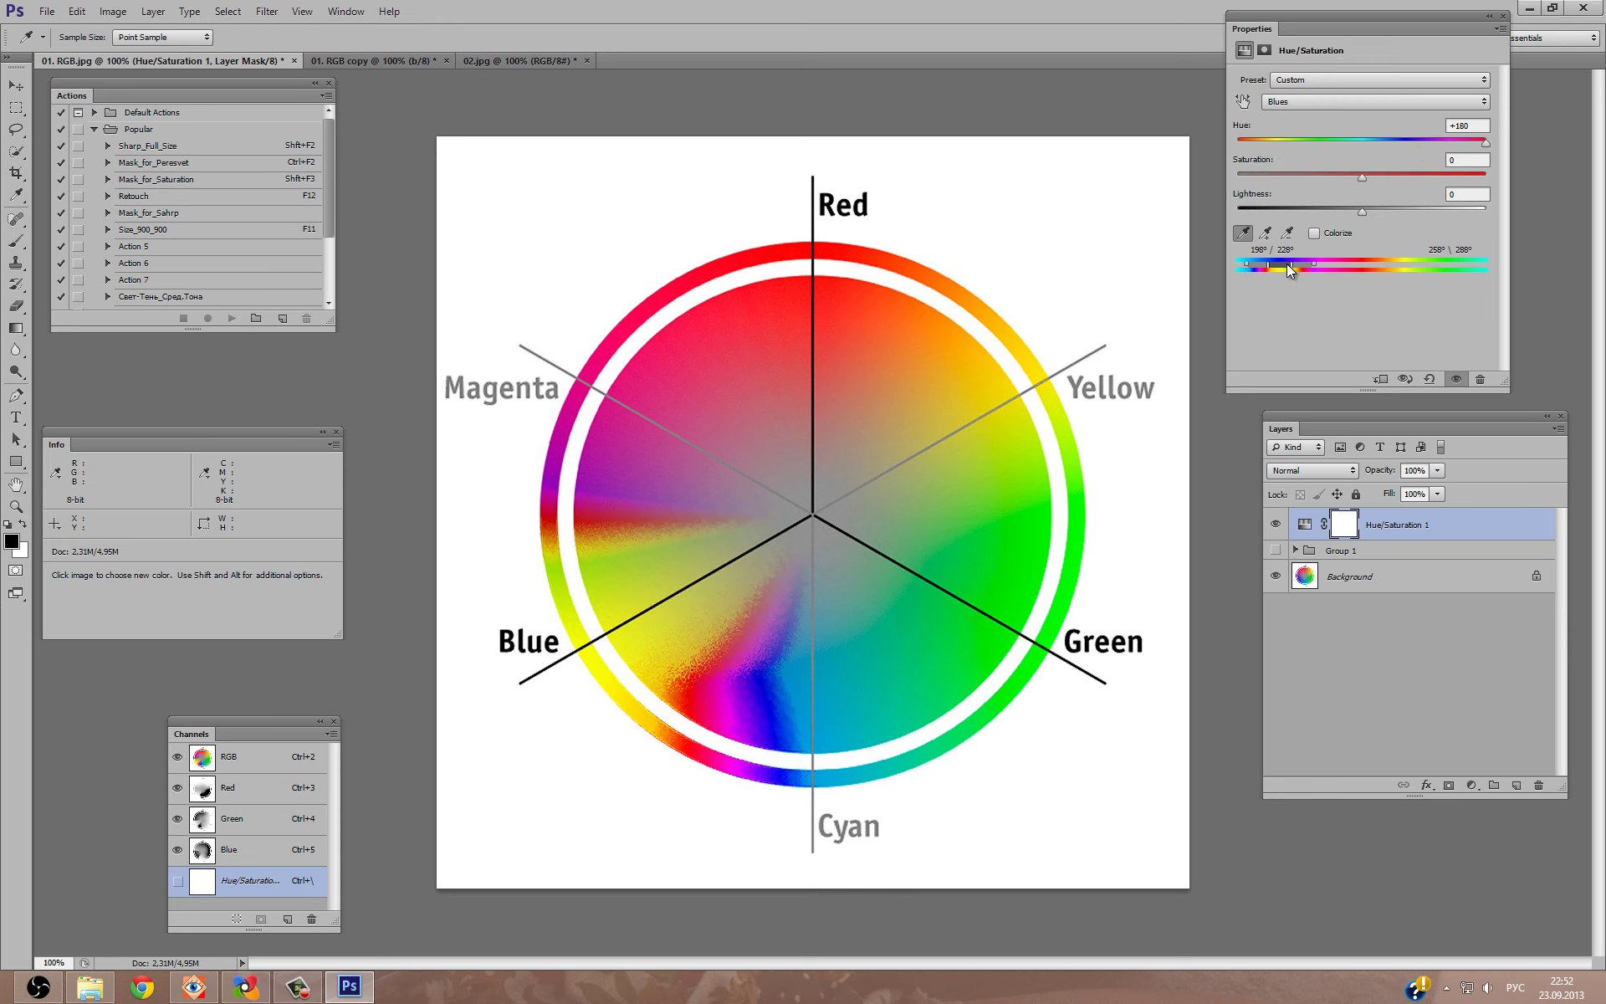
pyautogui.moveTo(1286, 263); pyautogui.dragTo(1288, 264)
pyautogui.moveTo(1292, 264)
pyautogui.mouseDown()
pyautogui.moveTo(1268, 264)
pyautogui.moveTo(1282, 264)
pyautogui.mouseUp()
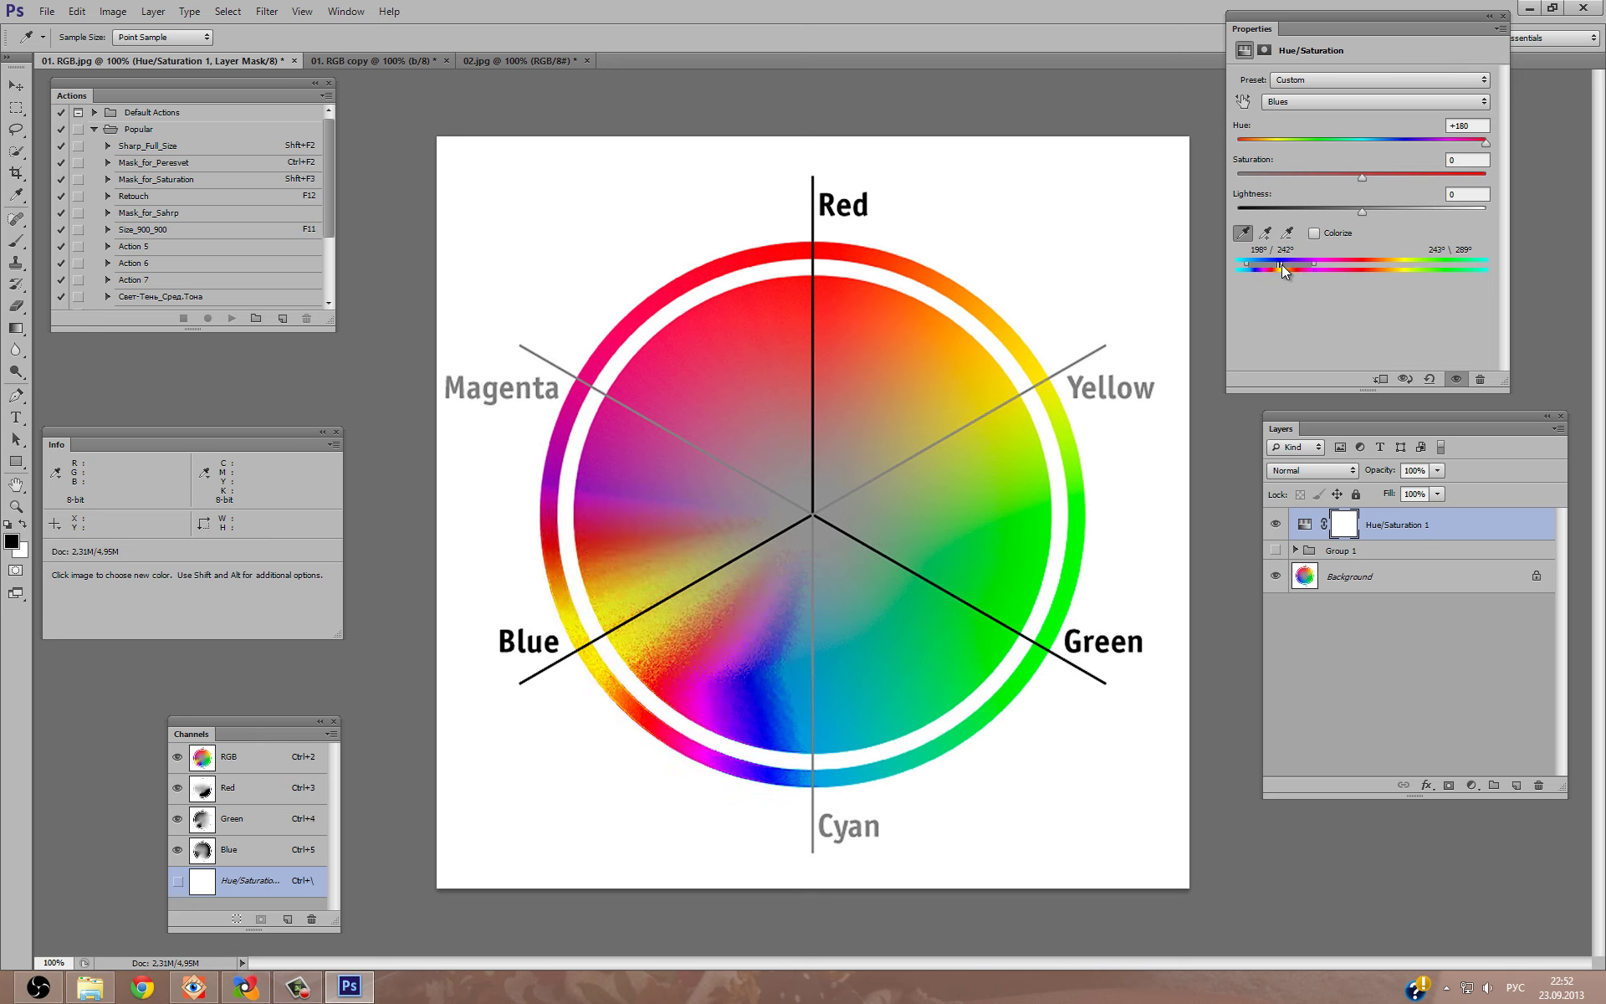
pyautogui.click(1334, 473)
# Set Hue/Saturation 1 to Difference blending and fine-tune the blue range limits on the colour bar.
pyautogui.click(1321, 796)
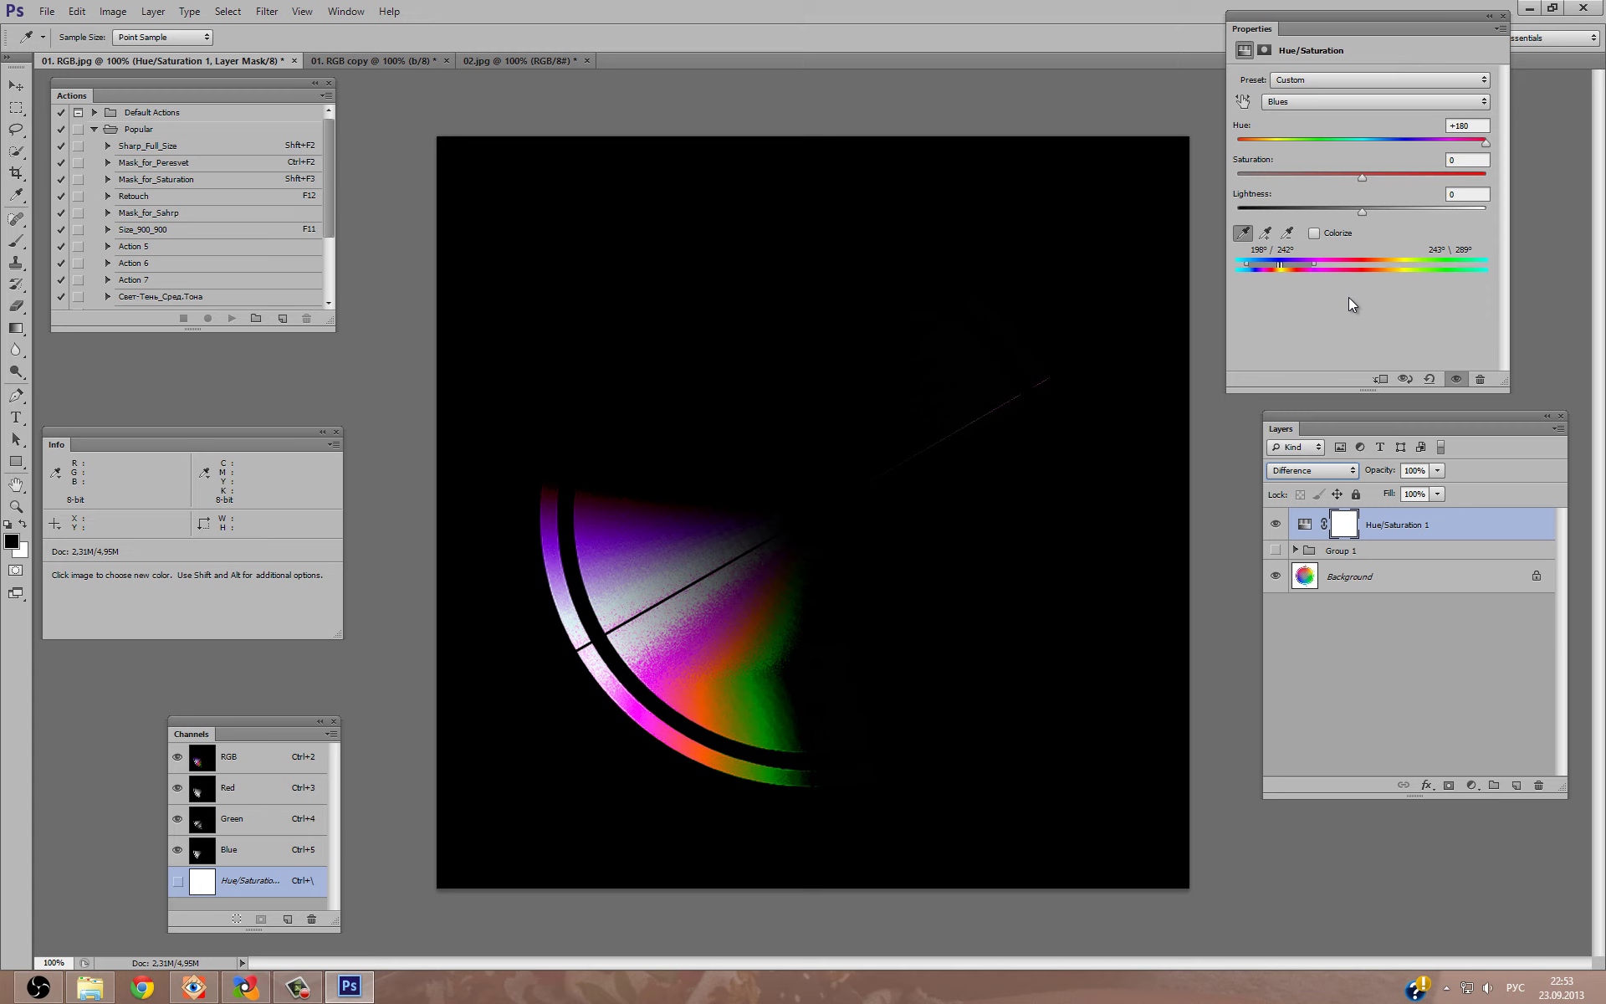
pyautogui.moveTo(1281, 264); pyautogui.dragTo(1287, 266)
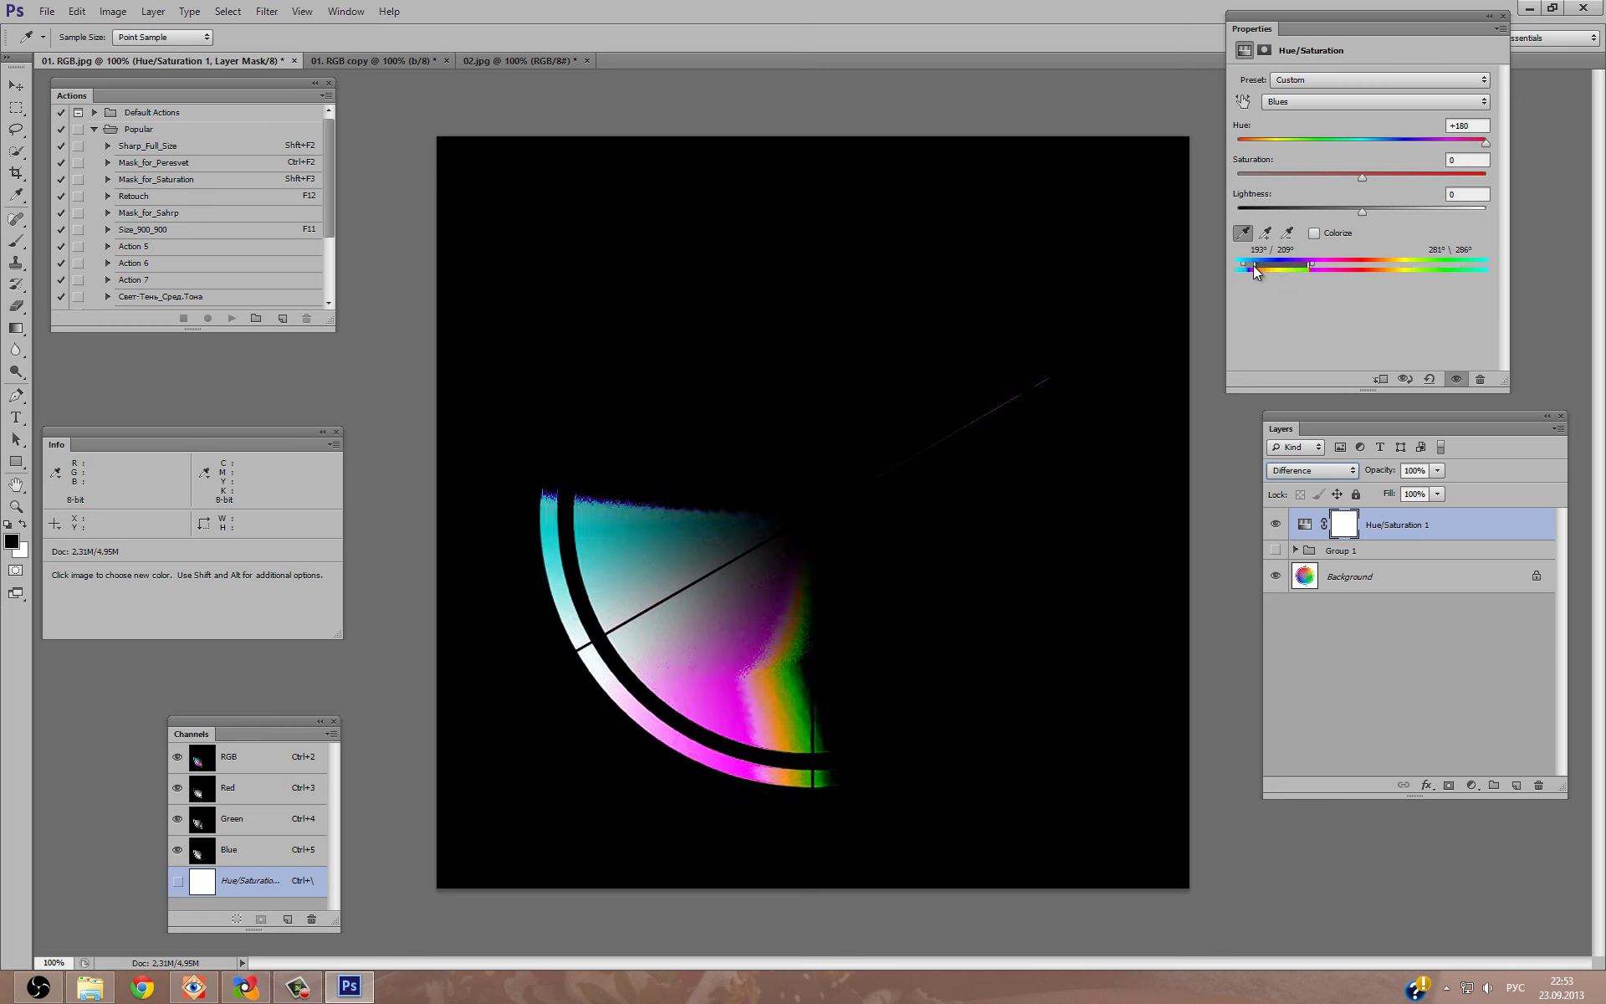
pyautogui.moveTo(1268, 265)
pyautogui.mouseDown()
pyautogui.moveTo(1242, 266)
pyautogui.moveTo(1293, 266)
pyautogui.mouseUp()
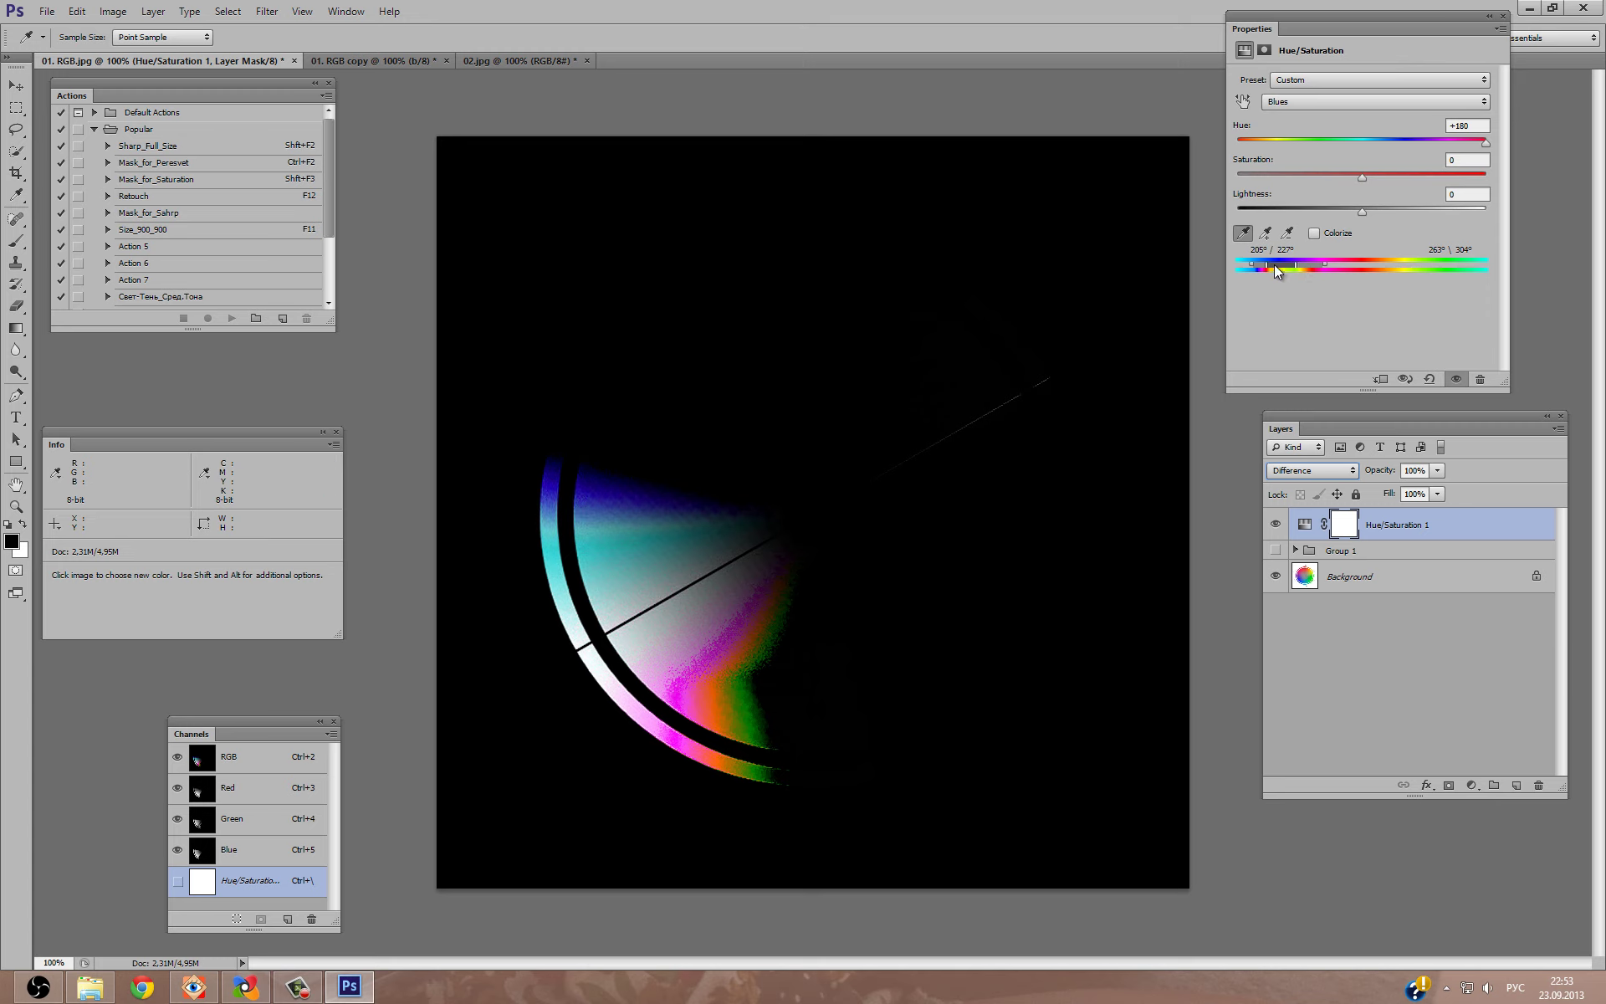
pyautogui.moveTo(1273, 264); pyautogui.dragTo(1284, 269)
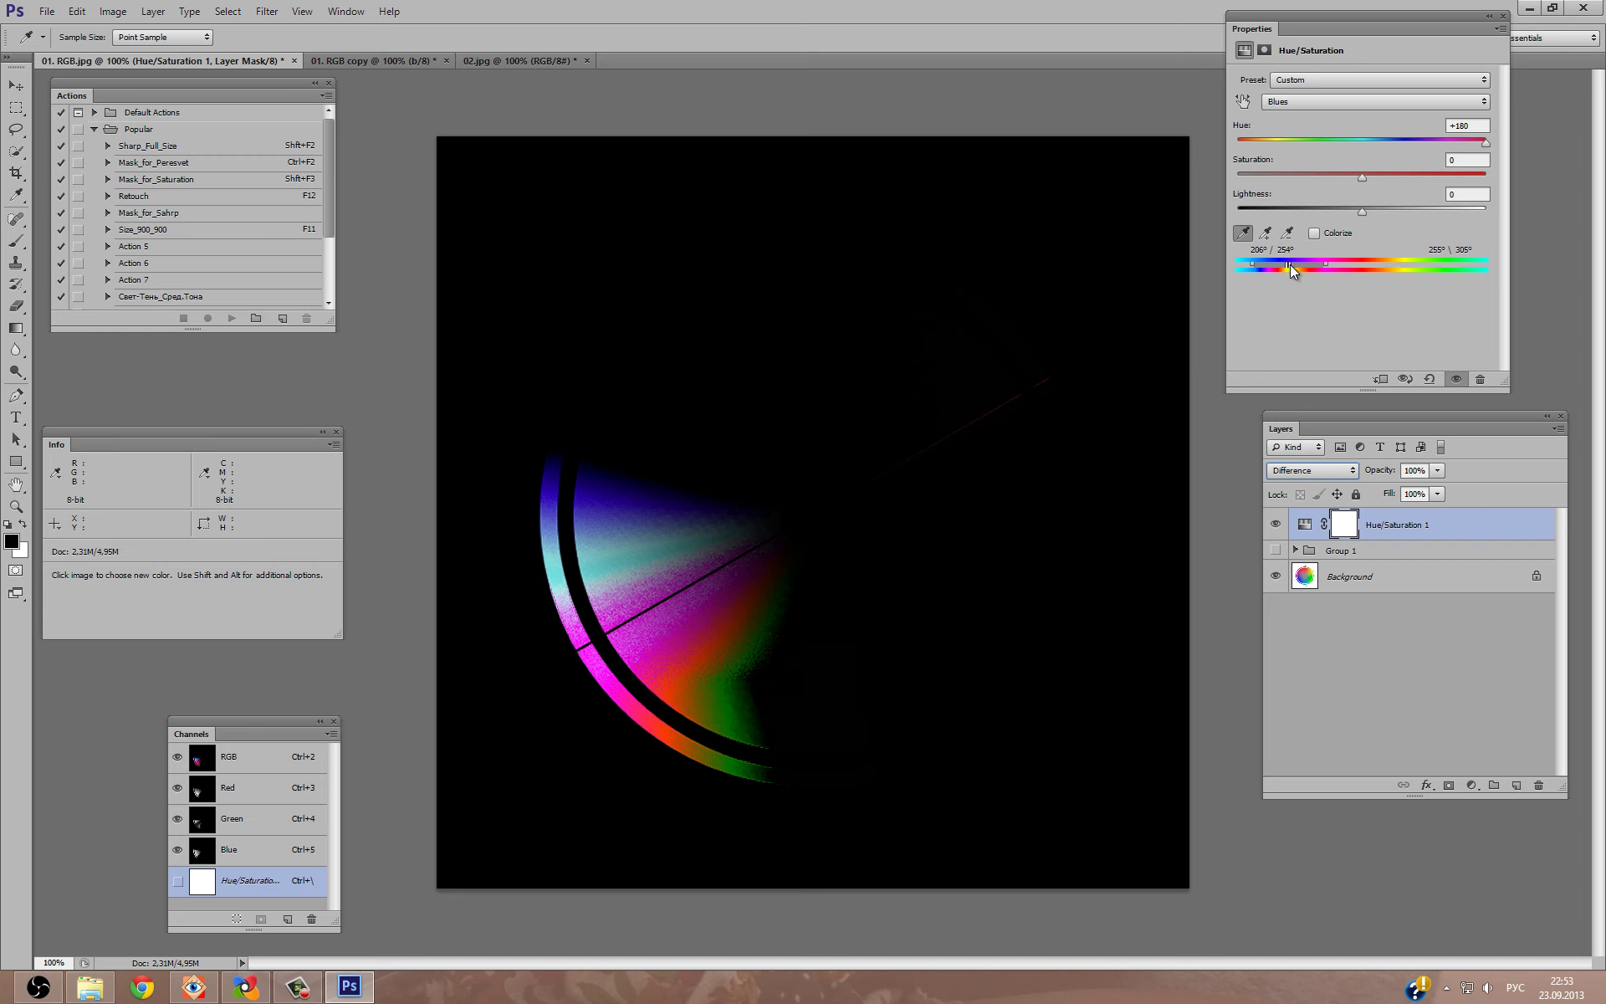
pyautogui.moveTo(1290, 264); pyautogui.dragTo(1311, 264)
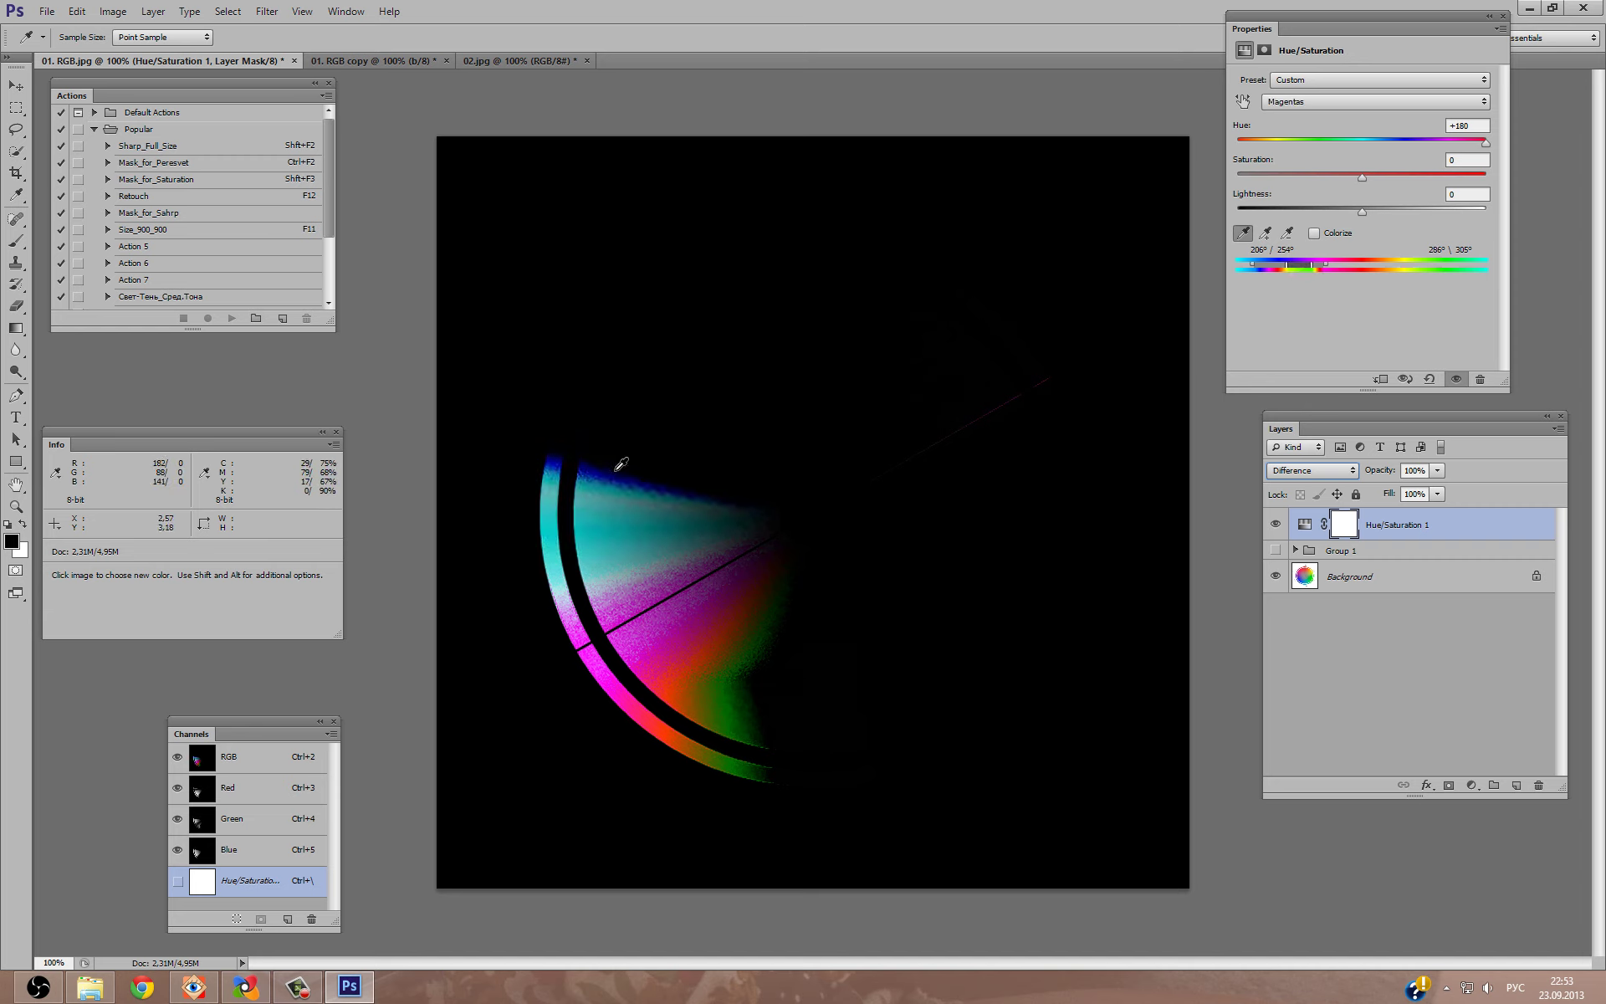
pyautogui.moveTo(1312, 263); pyautogui.dragTo(1291, 266)
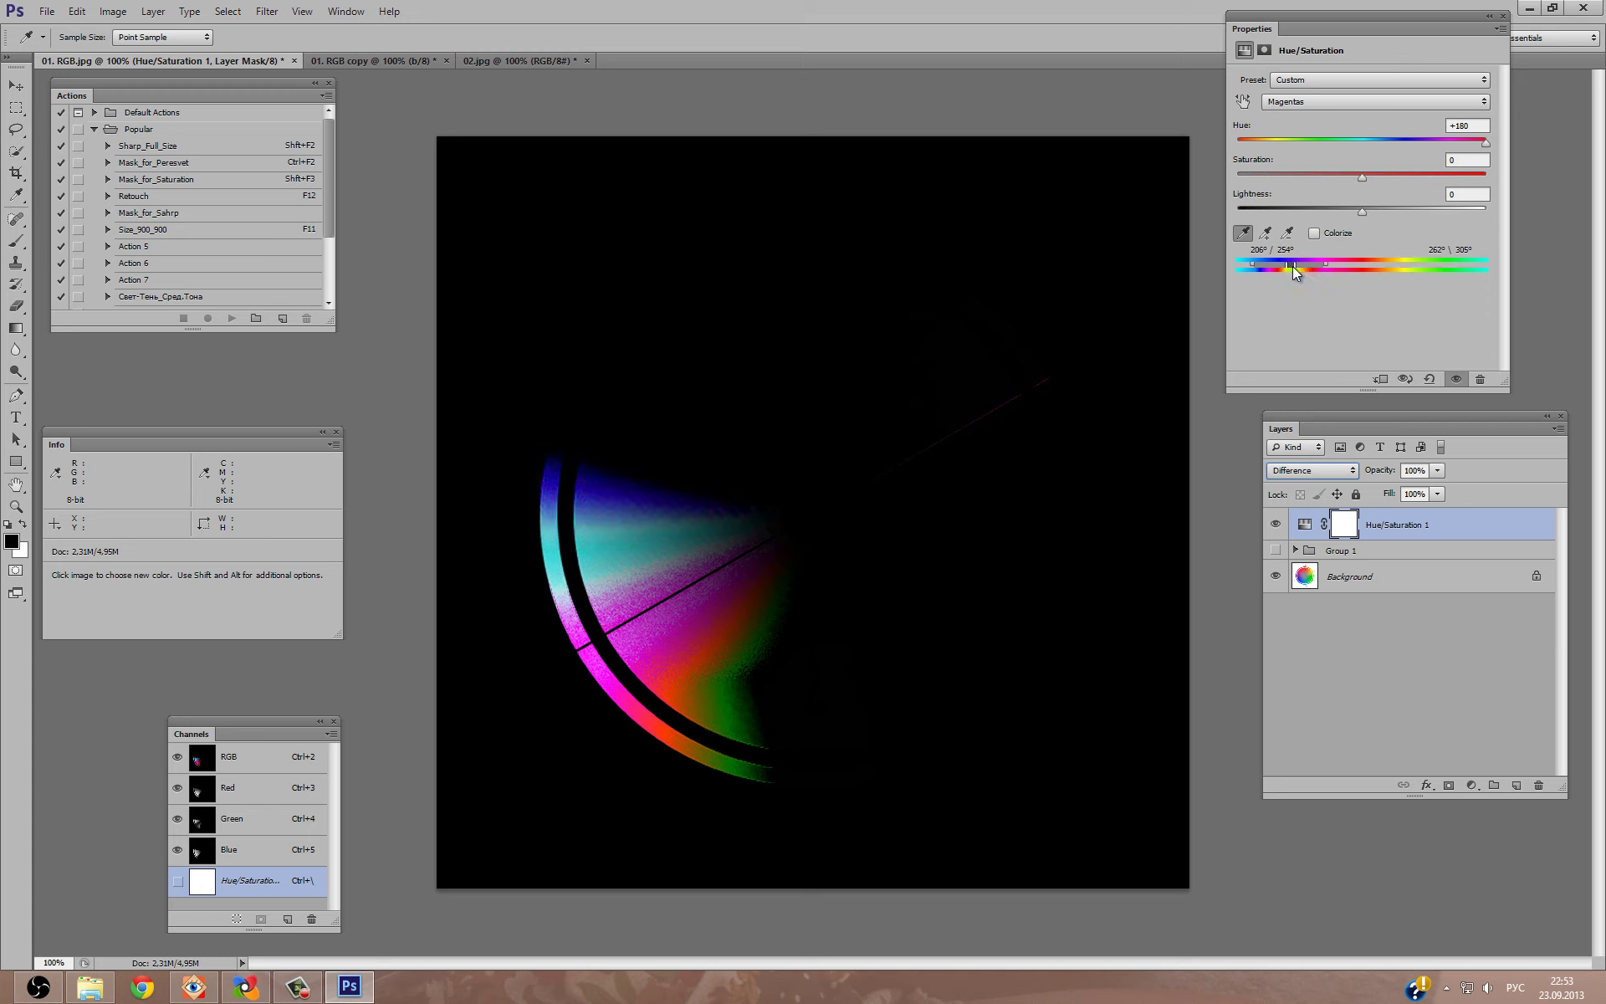
pyautogui.click(1469, 786)
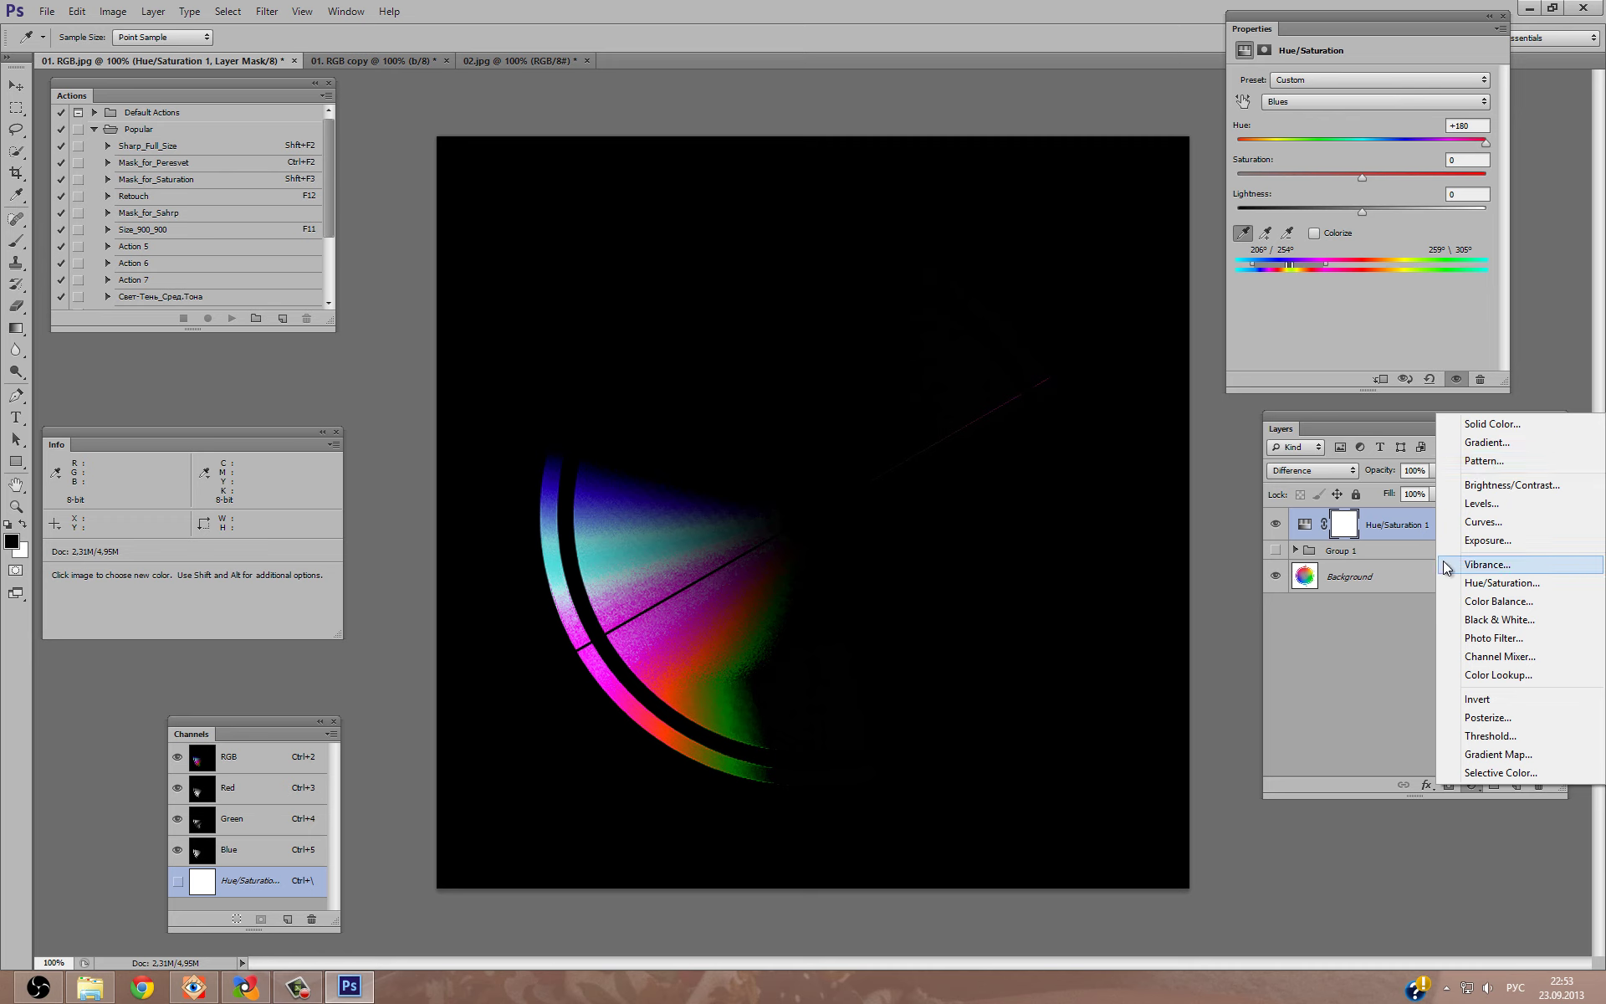
# Add a Black & White adjustment layer with the Maximum White preset.
pyautogui.click(1486, 626)
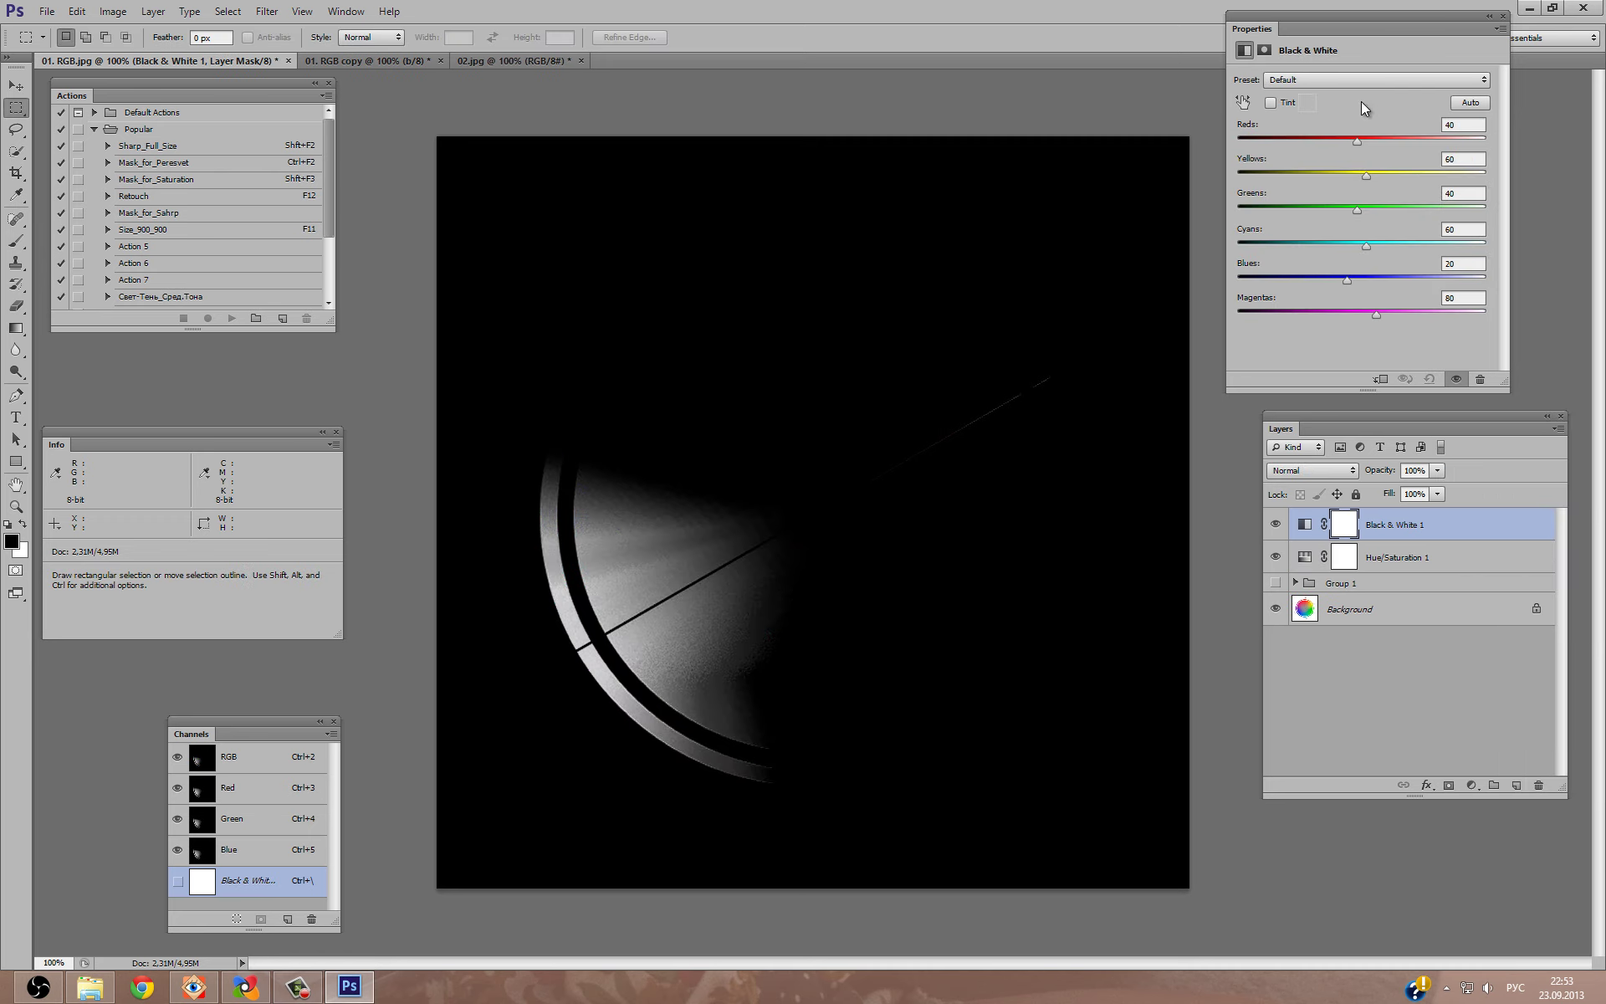
pyautogui.click(1345, 78)
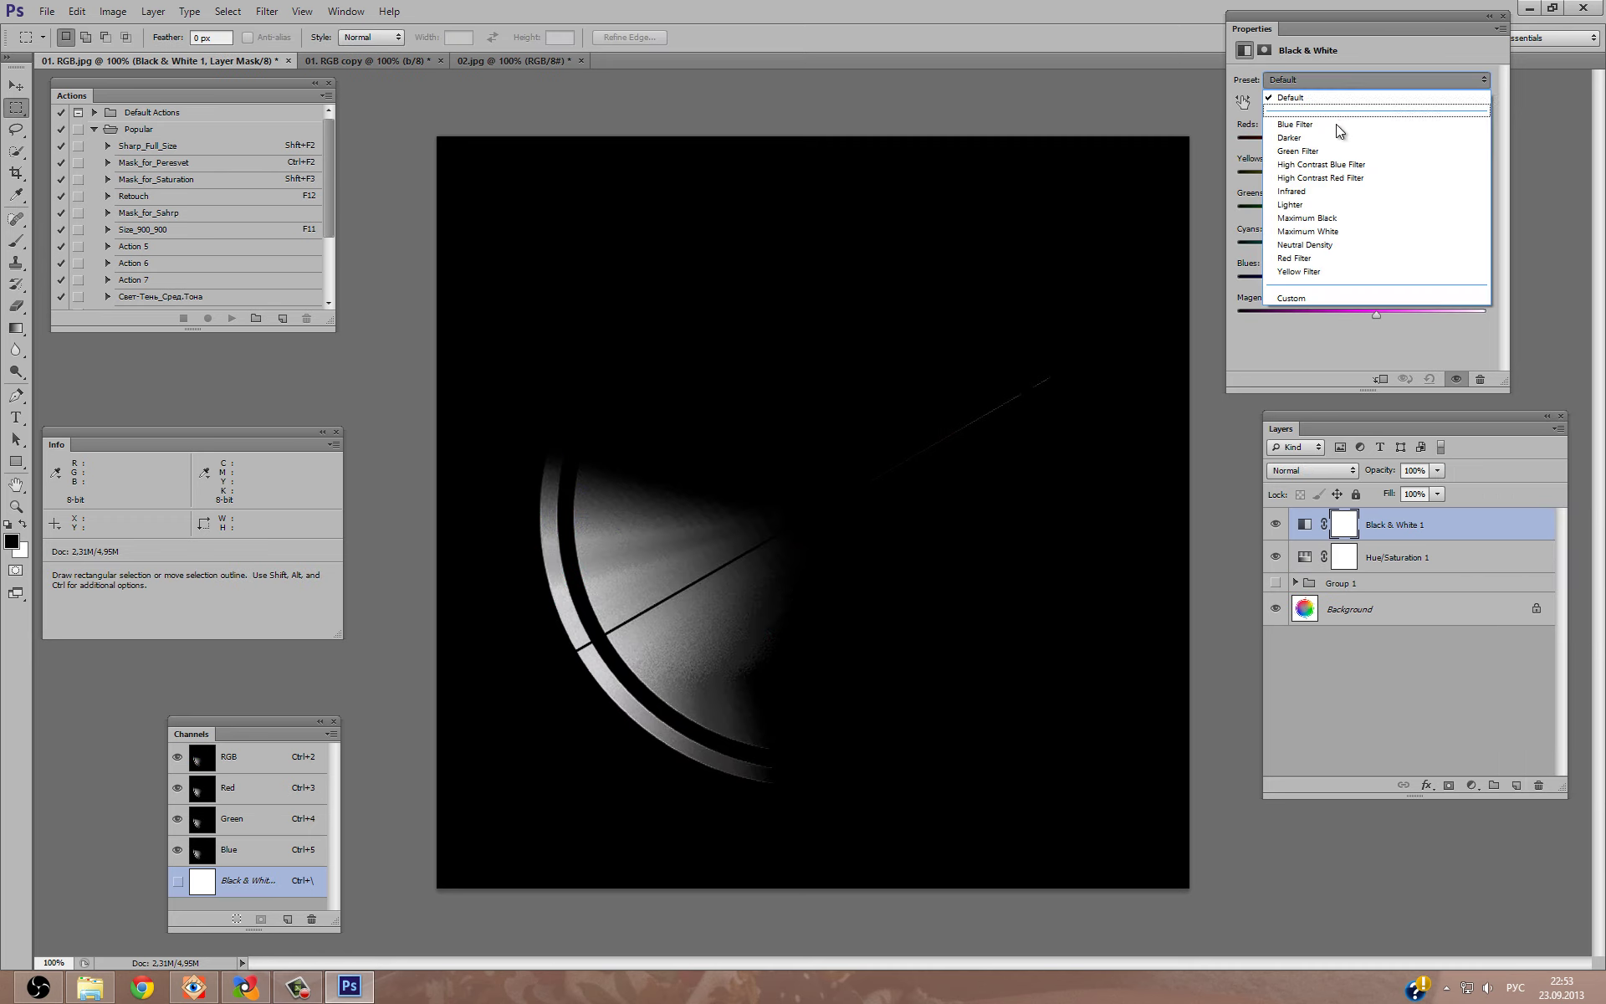
pyautogui.click(1329, 231)
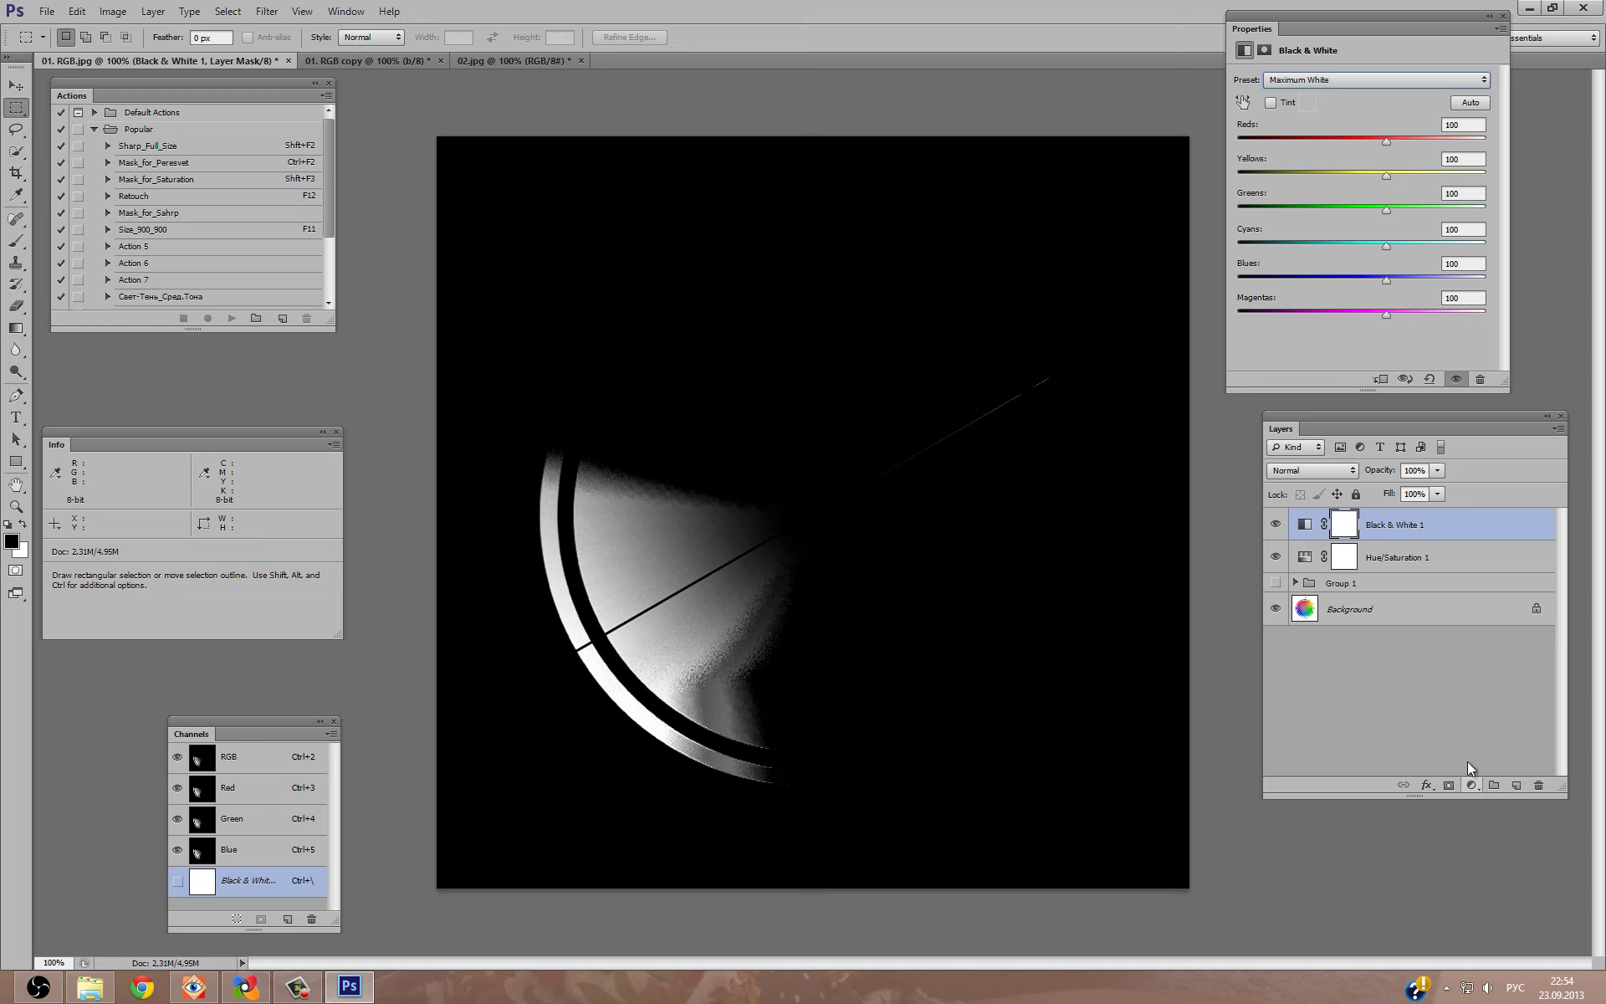
# Duplicate Curves 2 to the top of the layer stack and hide the copy.
pyautogui.click(1294, 583)
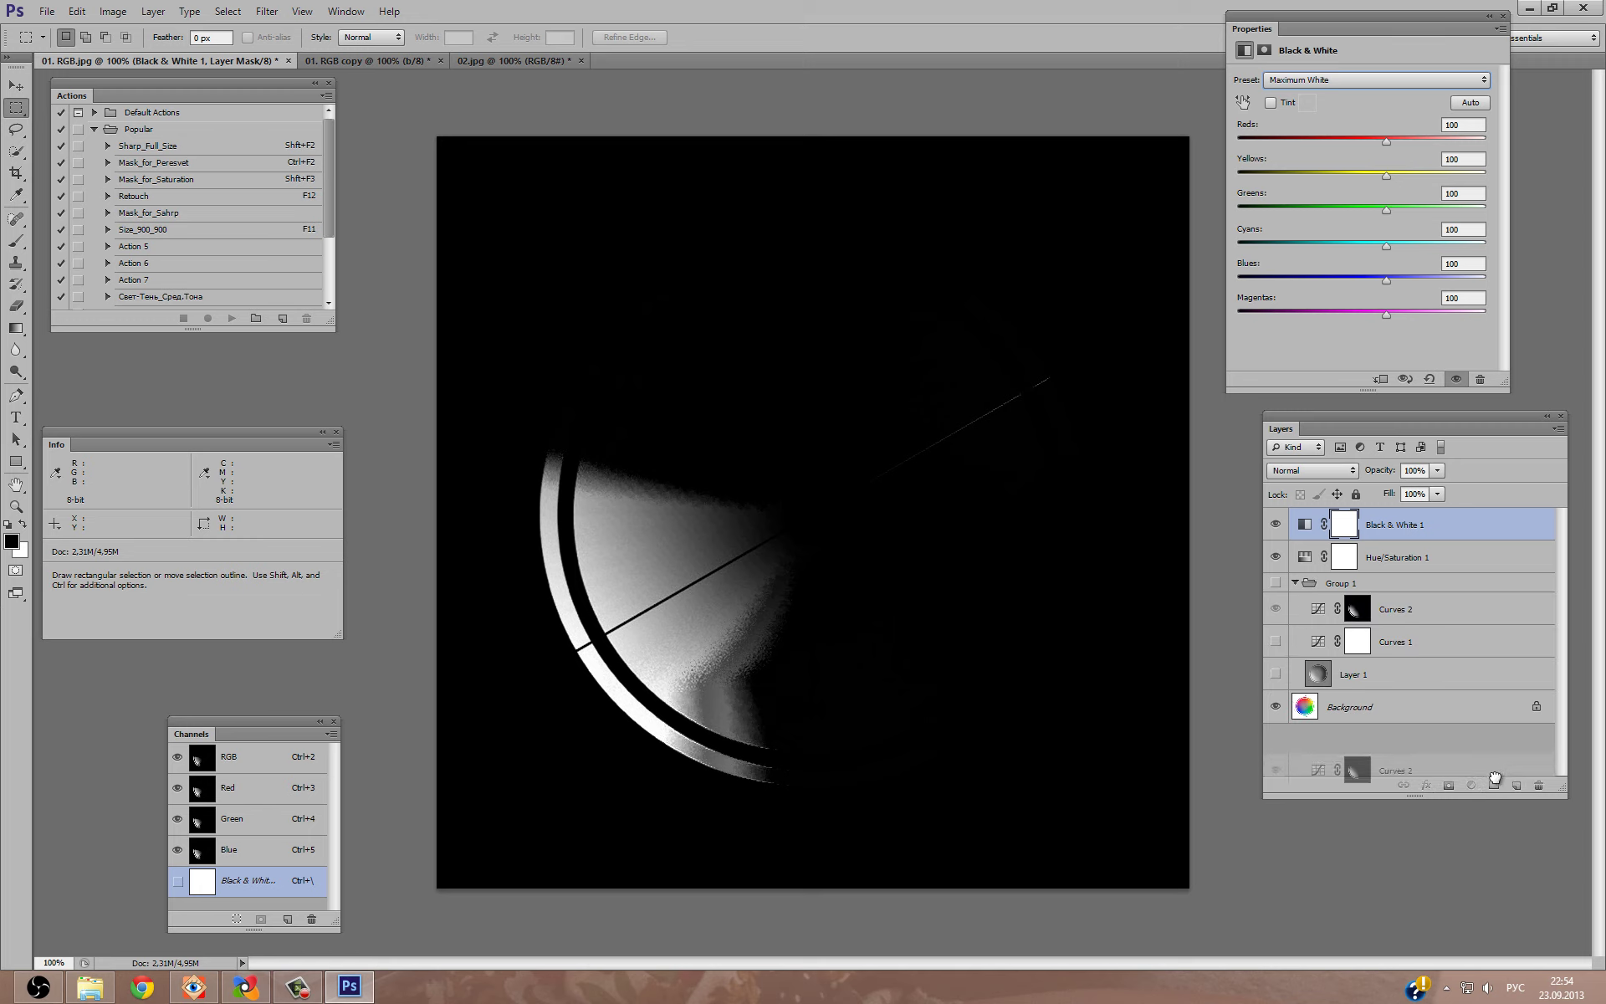
pyautogui.click(1412, 614)
pyautogui.hotkey('ctrl', 'j')
pyautogui.moveTo(1412, 609); pyautogui.dragTo(1397, 515)
pyautogui.click(1293, 615)
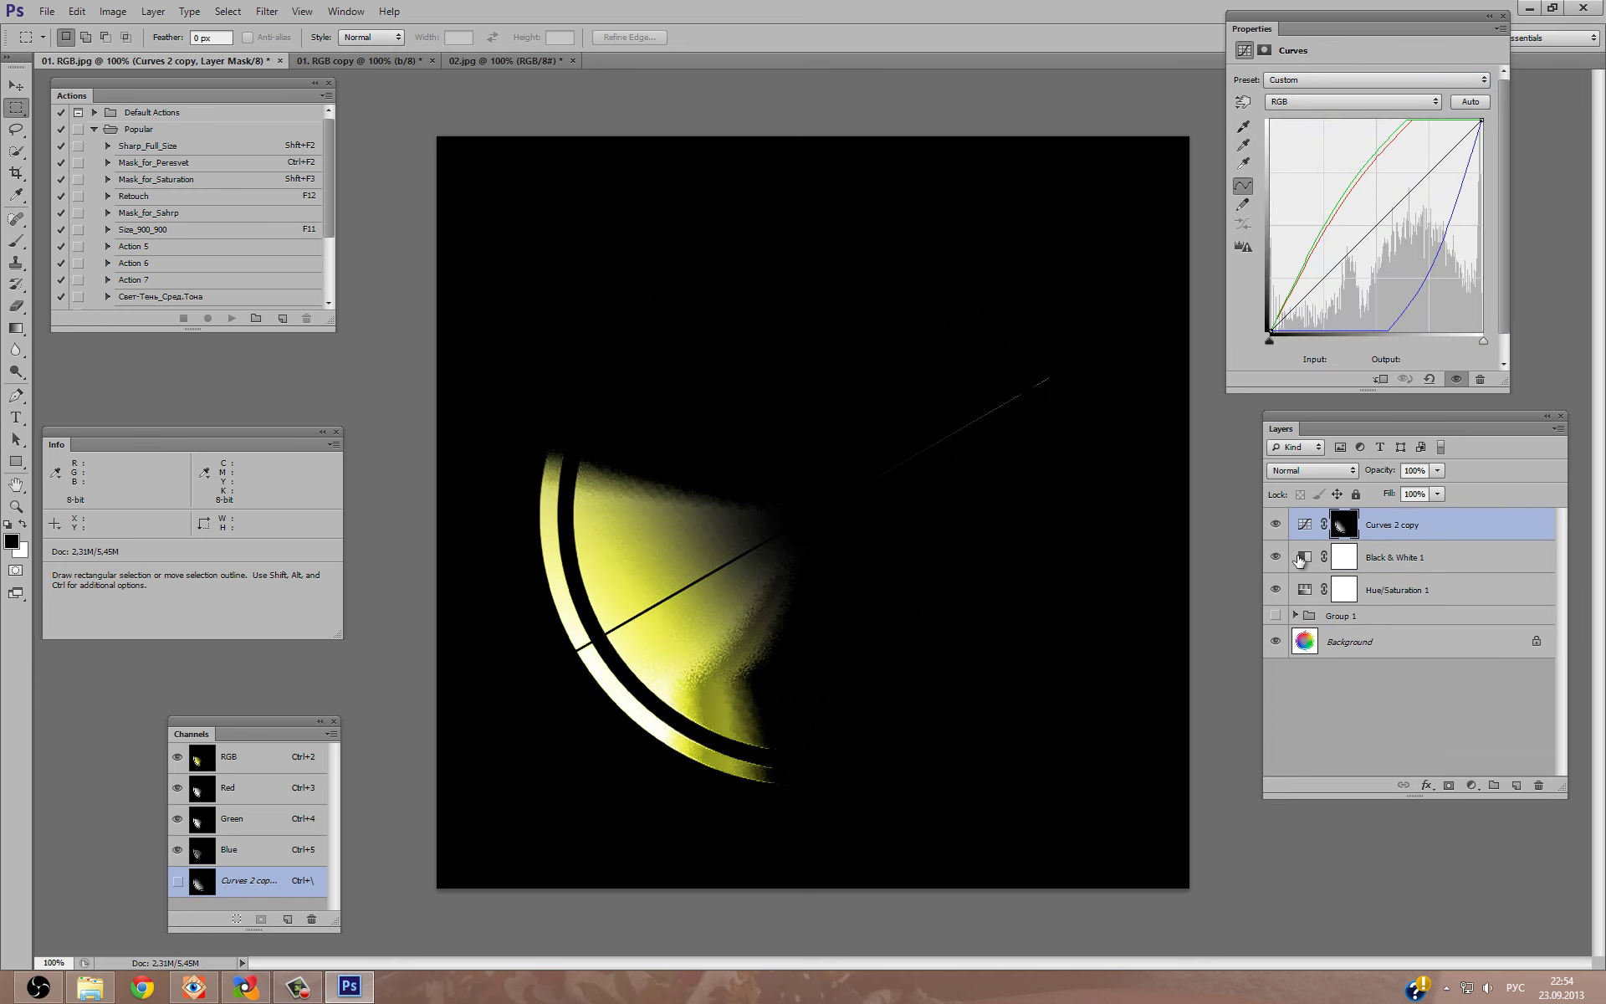
pyautogui.click(1275, 524)
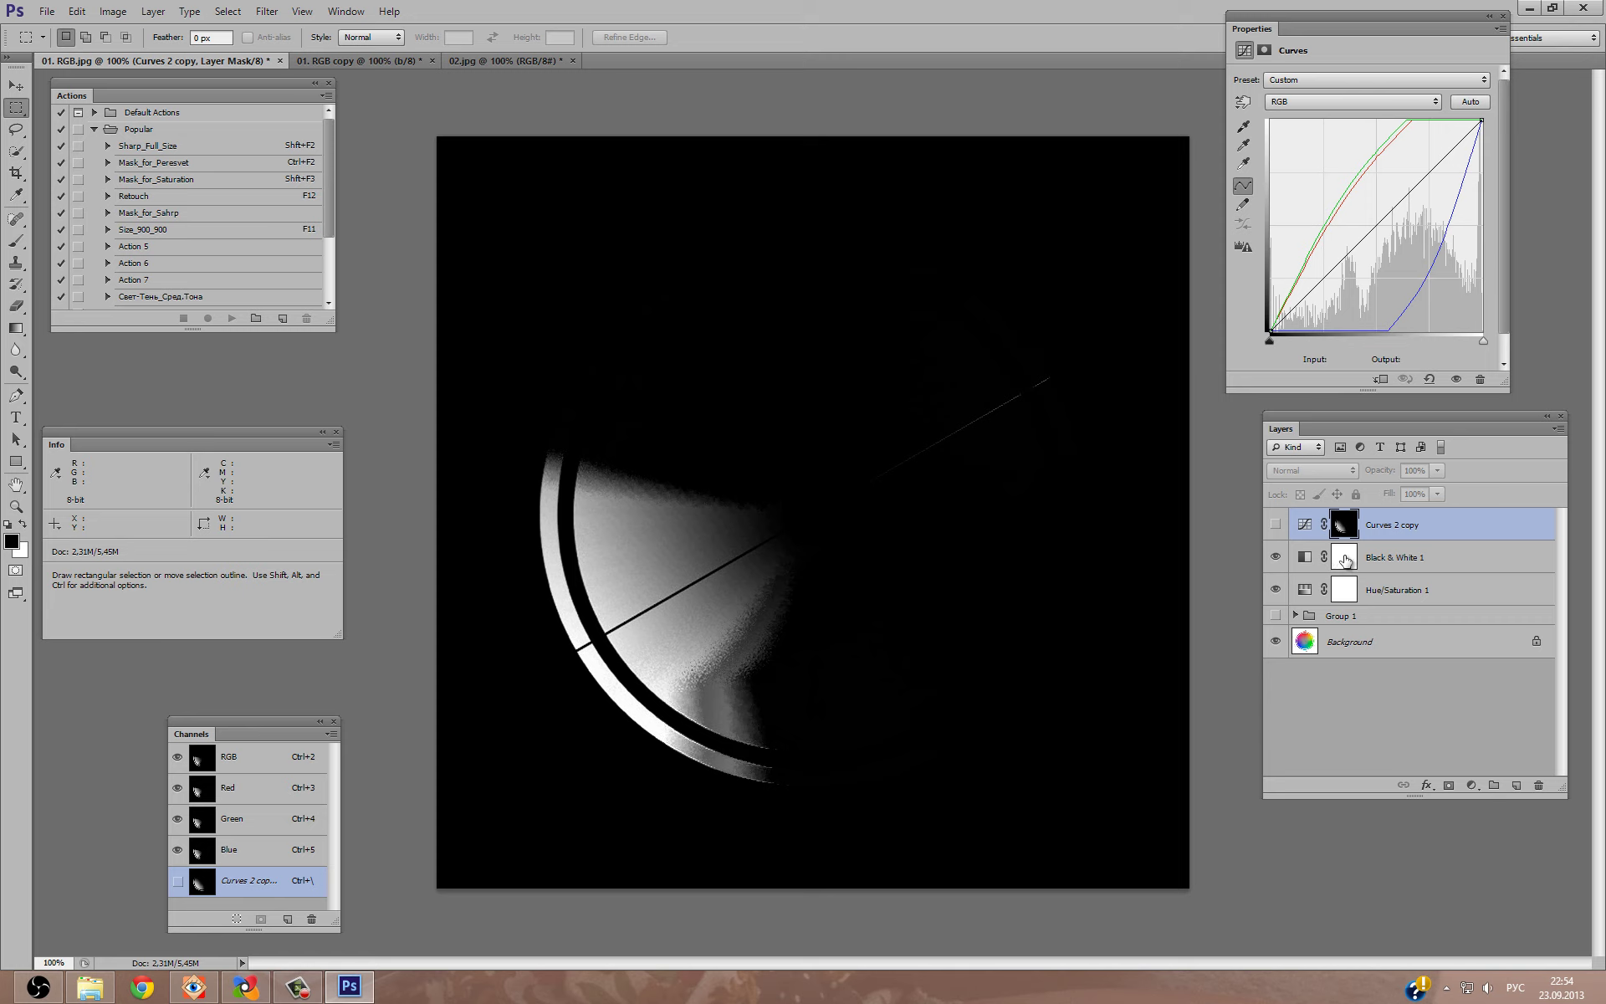
# Rebuild Curves 2 copy's mask from its own selection and show only Curves 2 copy.
pyautogui.keyDown('ctrl'); pyautogui.click(199, 758); pyautogui.keyUp('ctrl')
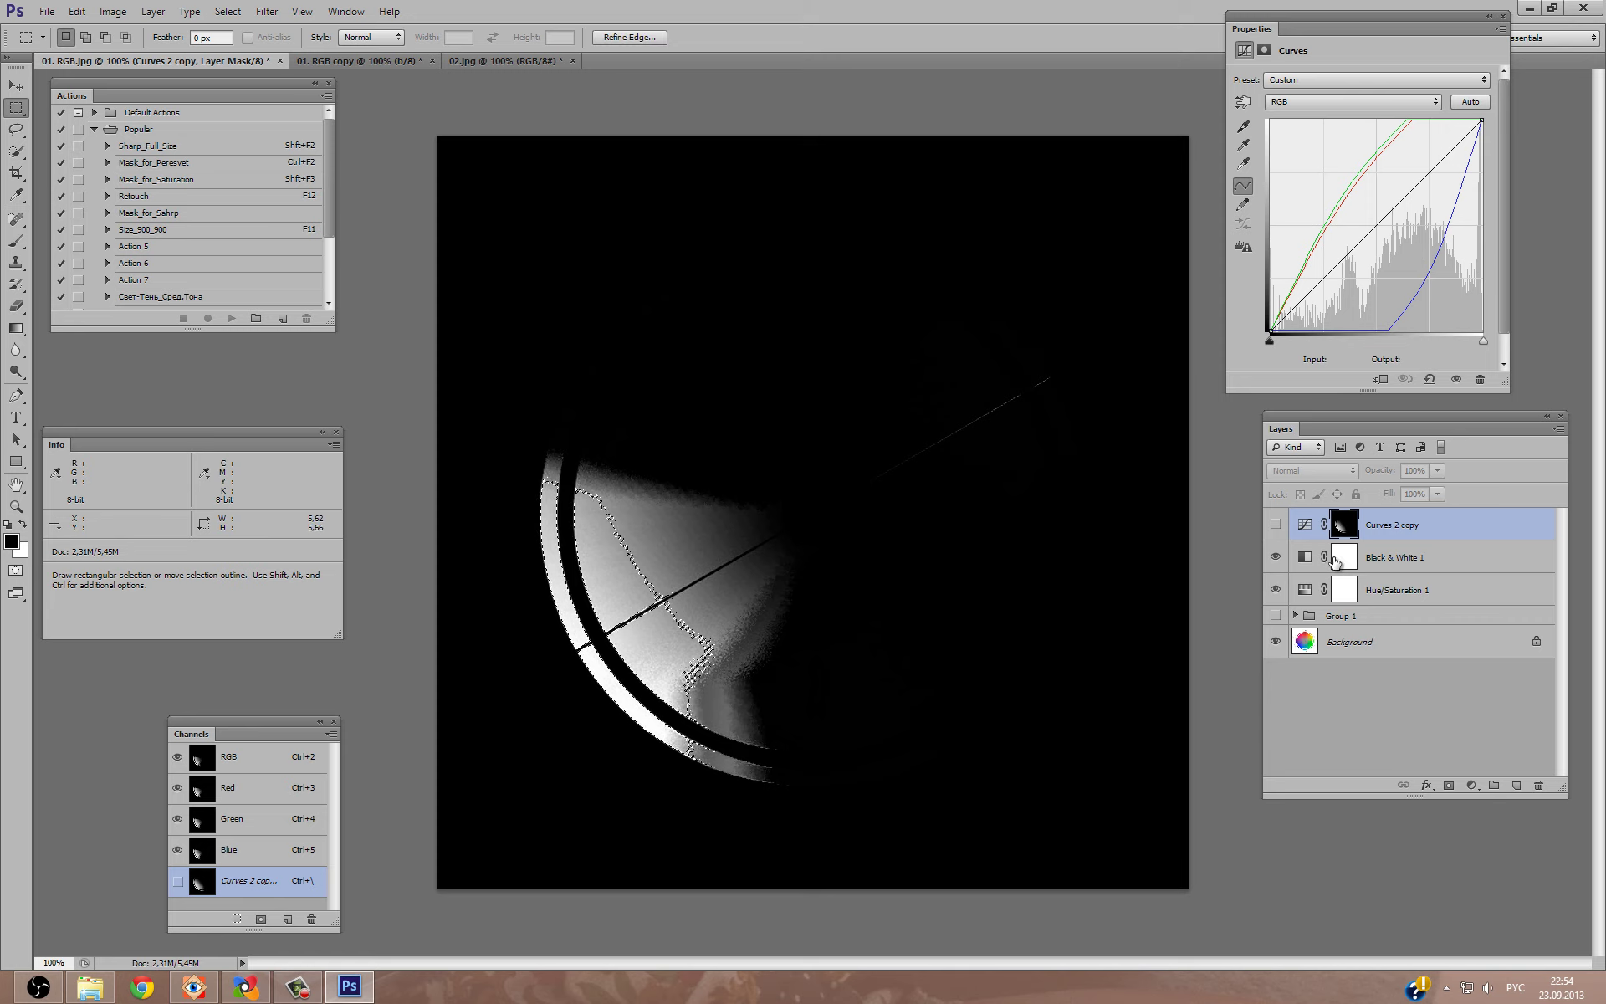
pyautogui.moveTo(1348, 540); pyautogui.dragTo(1538, 785)
pyautogui.click(767, 358)
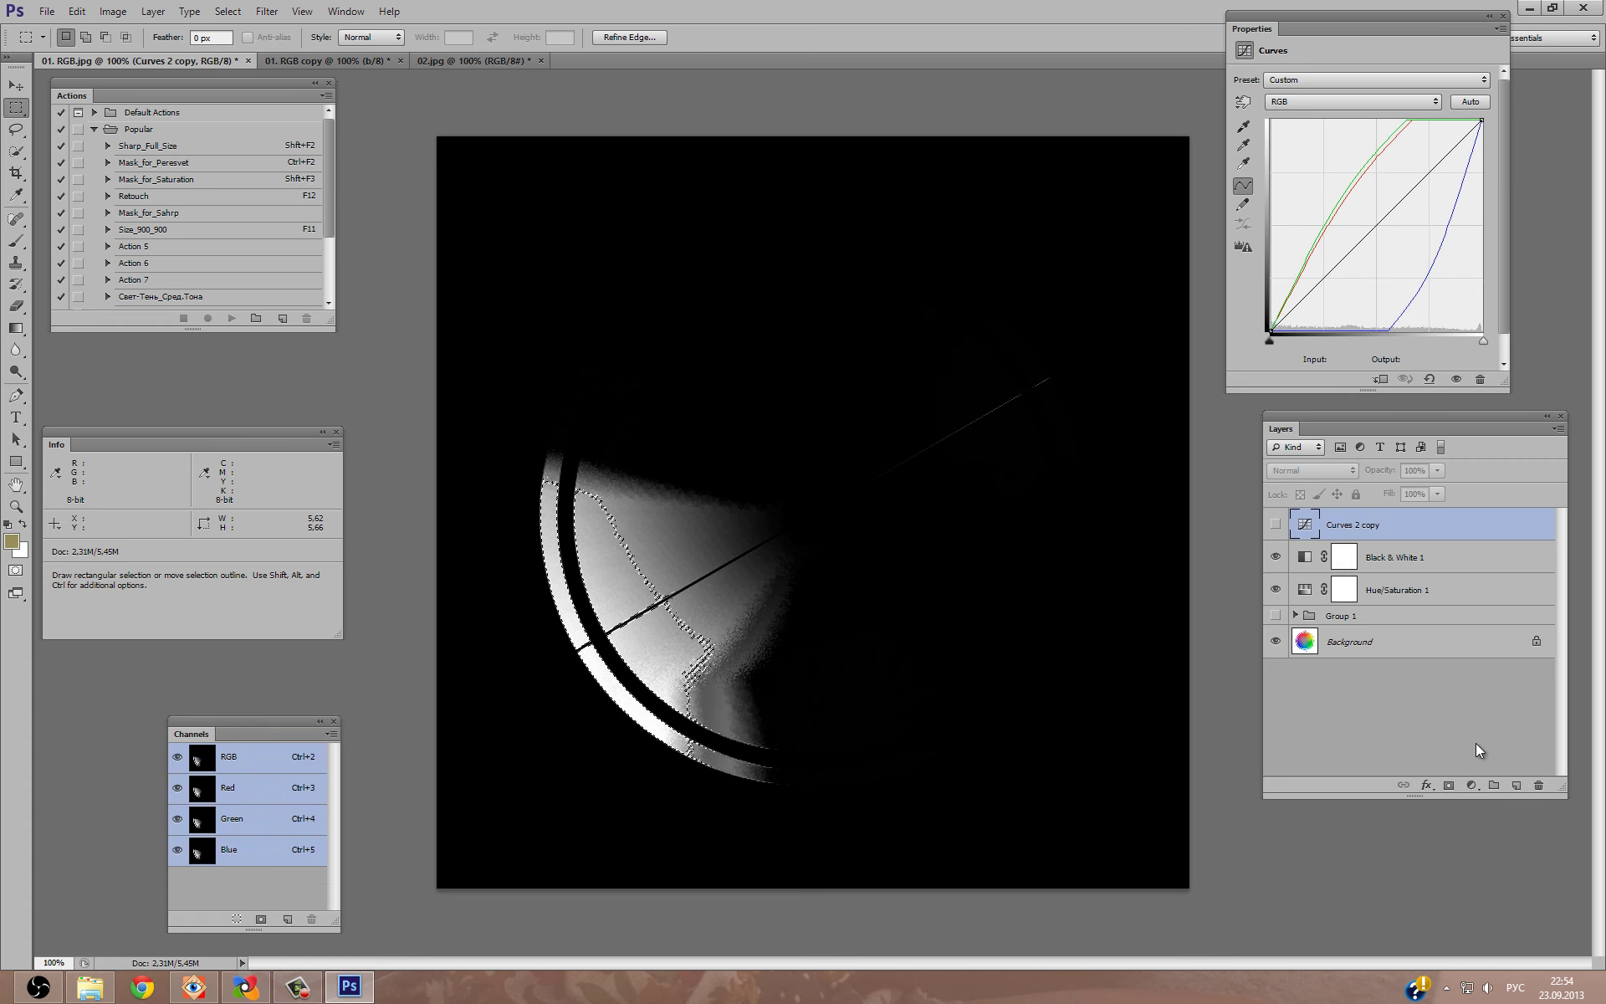
pyautogui.click(1448, 784)
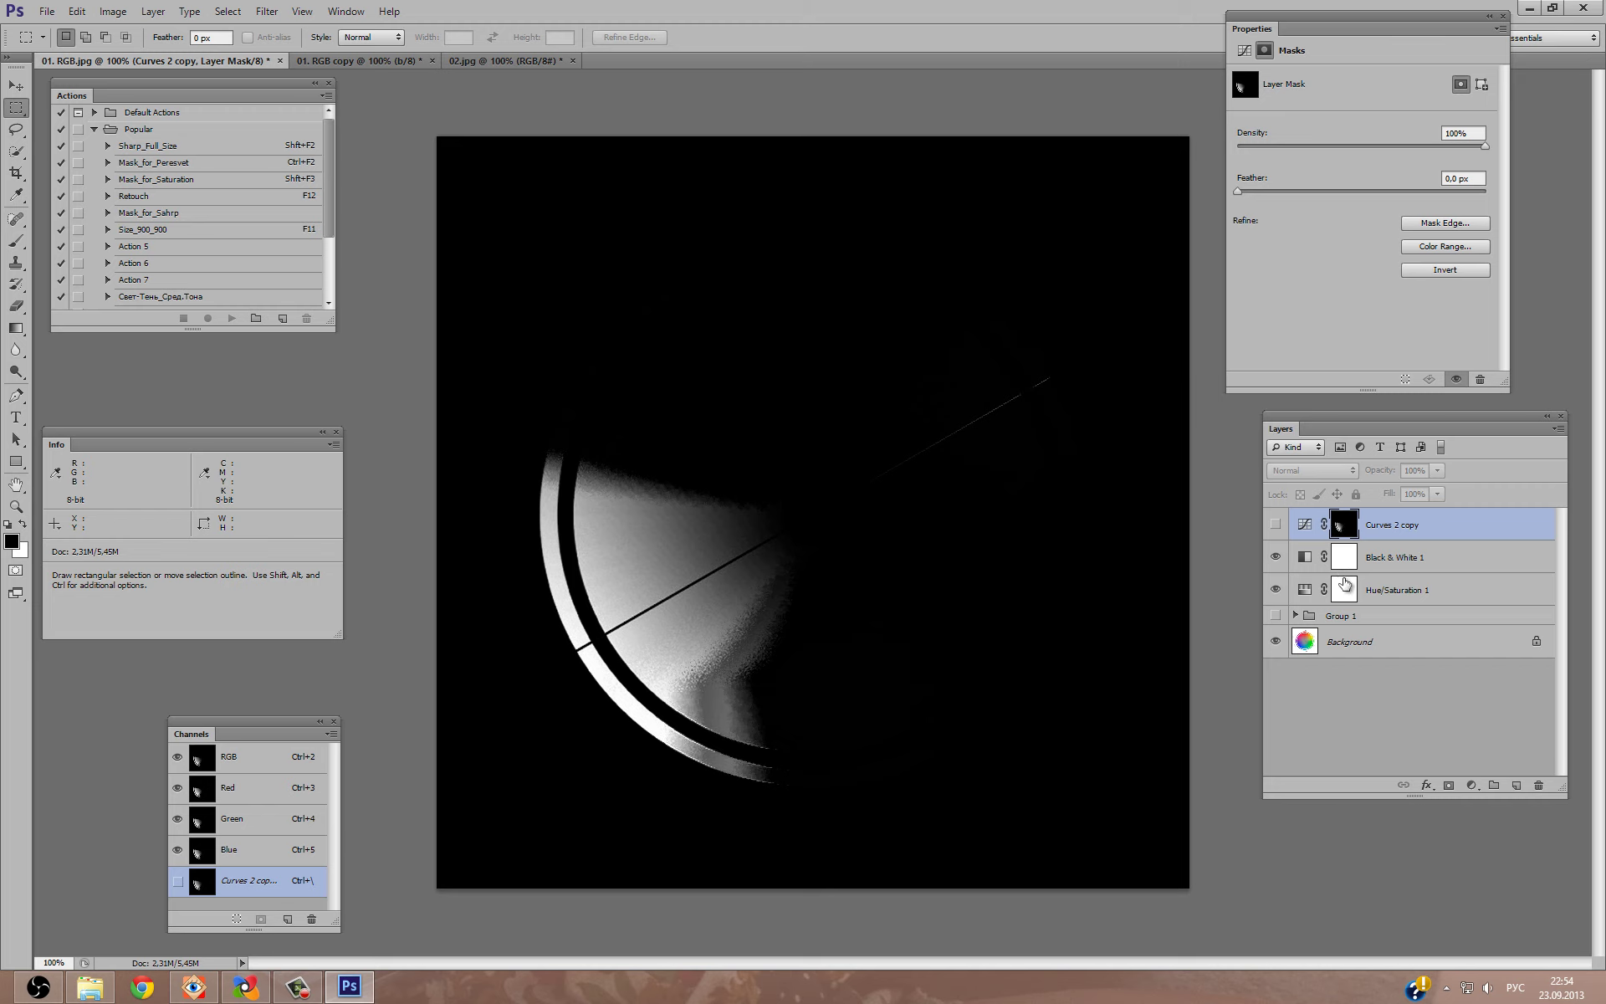
pyautogui.click(1274, 557)
pyautogui.click(1275, 589)
pyautogui.click(1275, 525)
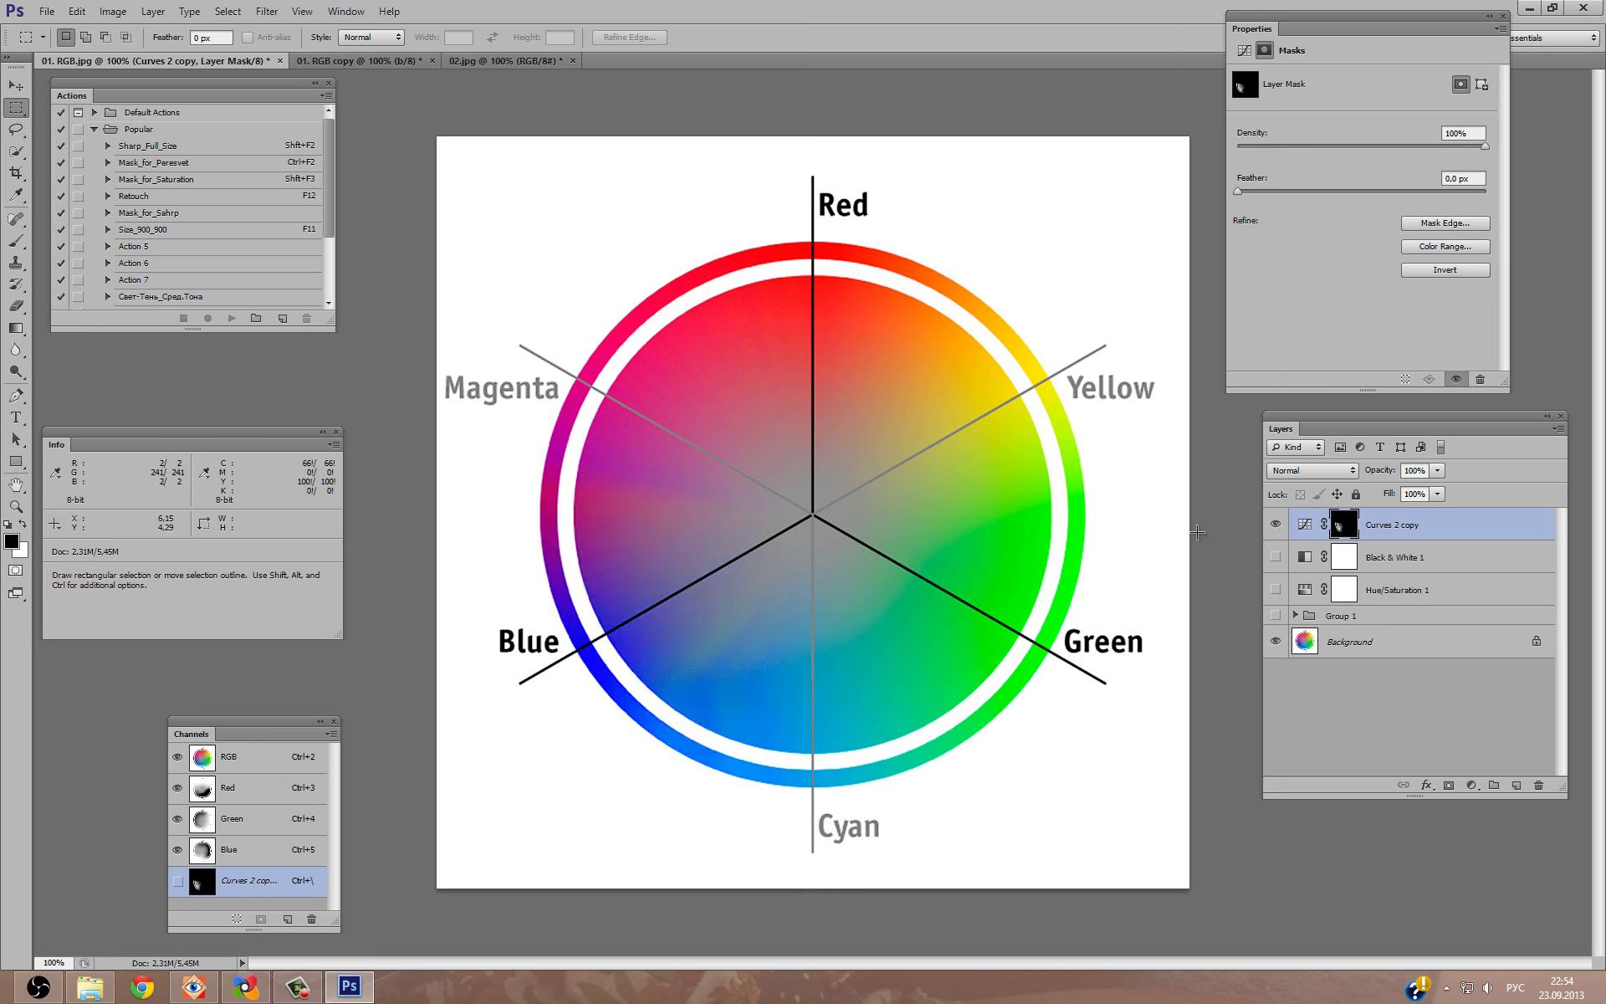
# Raise the Red curve of Curves 2 copy with a midtone point and full-output highlights.
pyautogui.click(1303, 526)
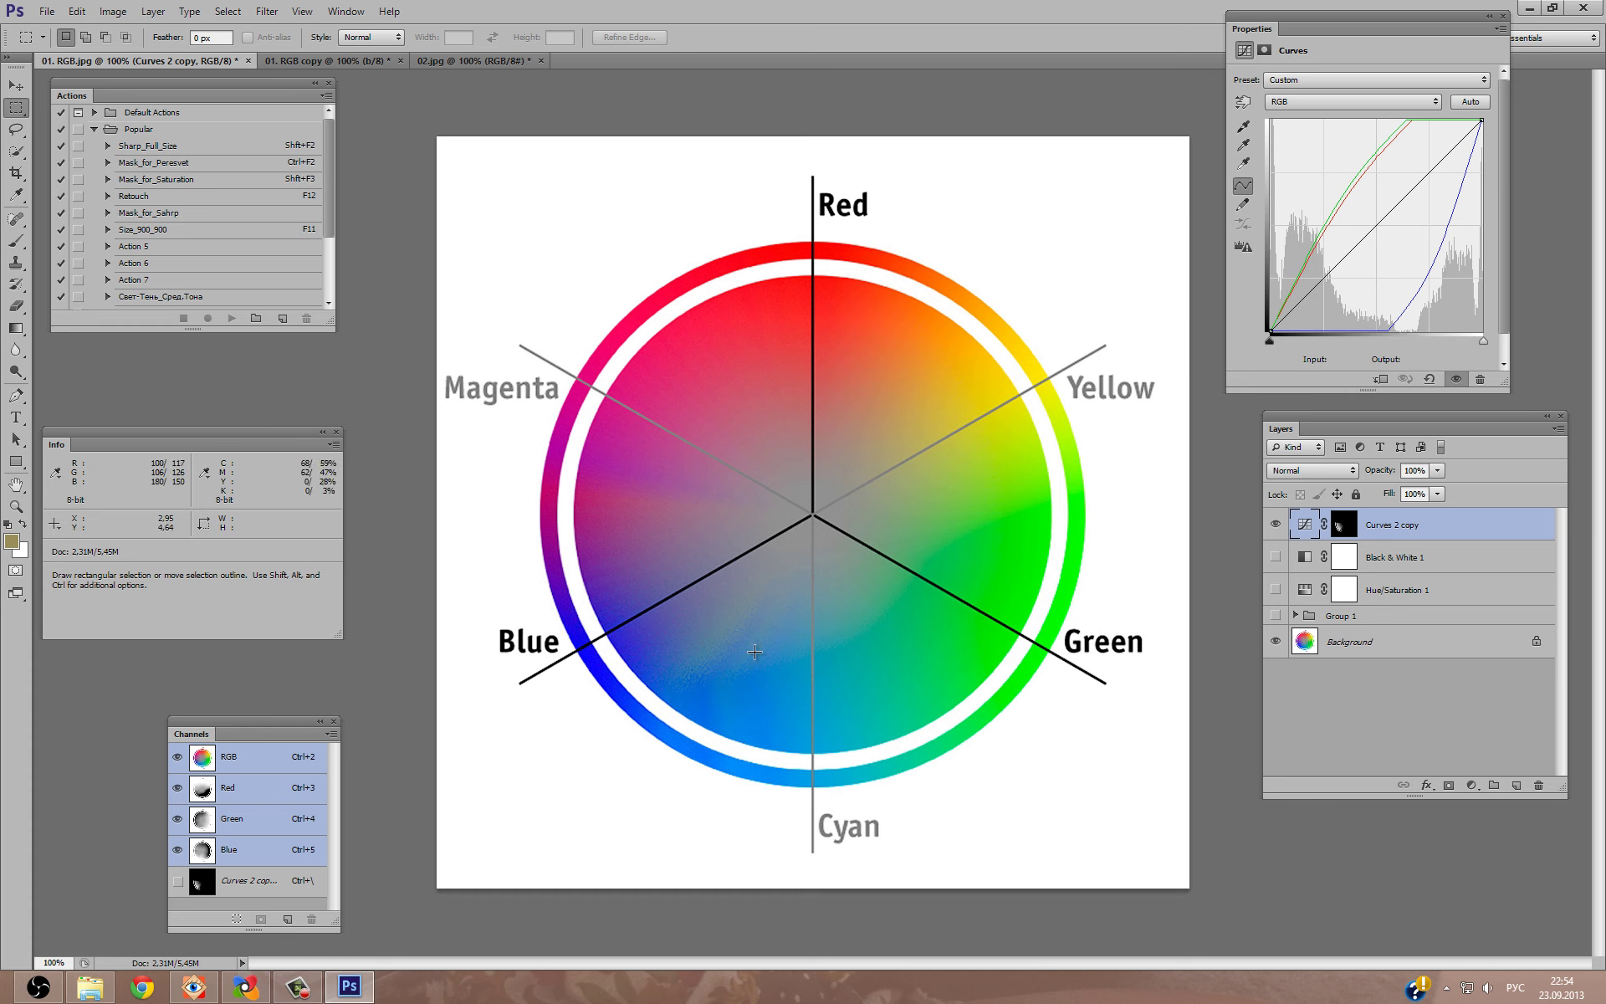
pyautogui.click(1292, 101)
pyautogui.click(1289, 132)
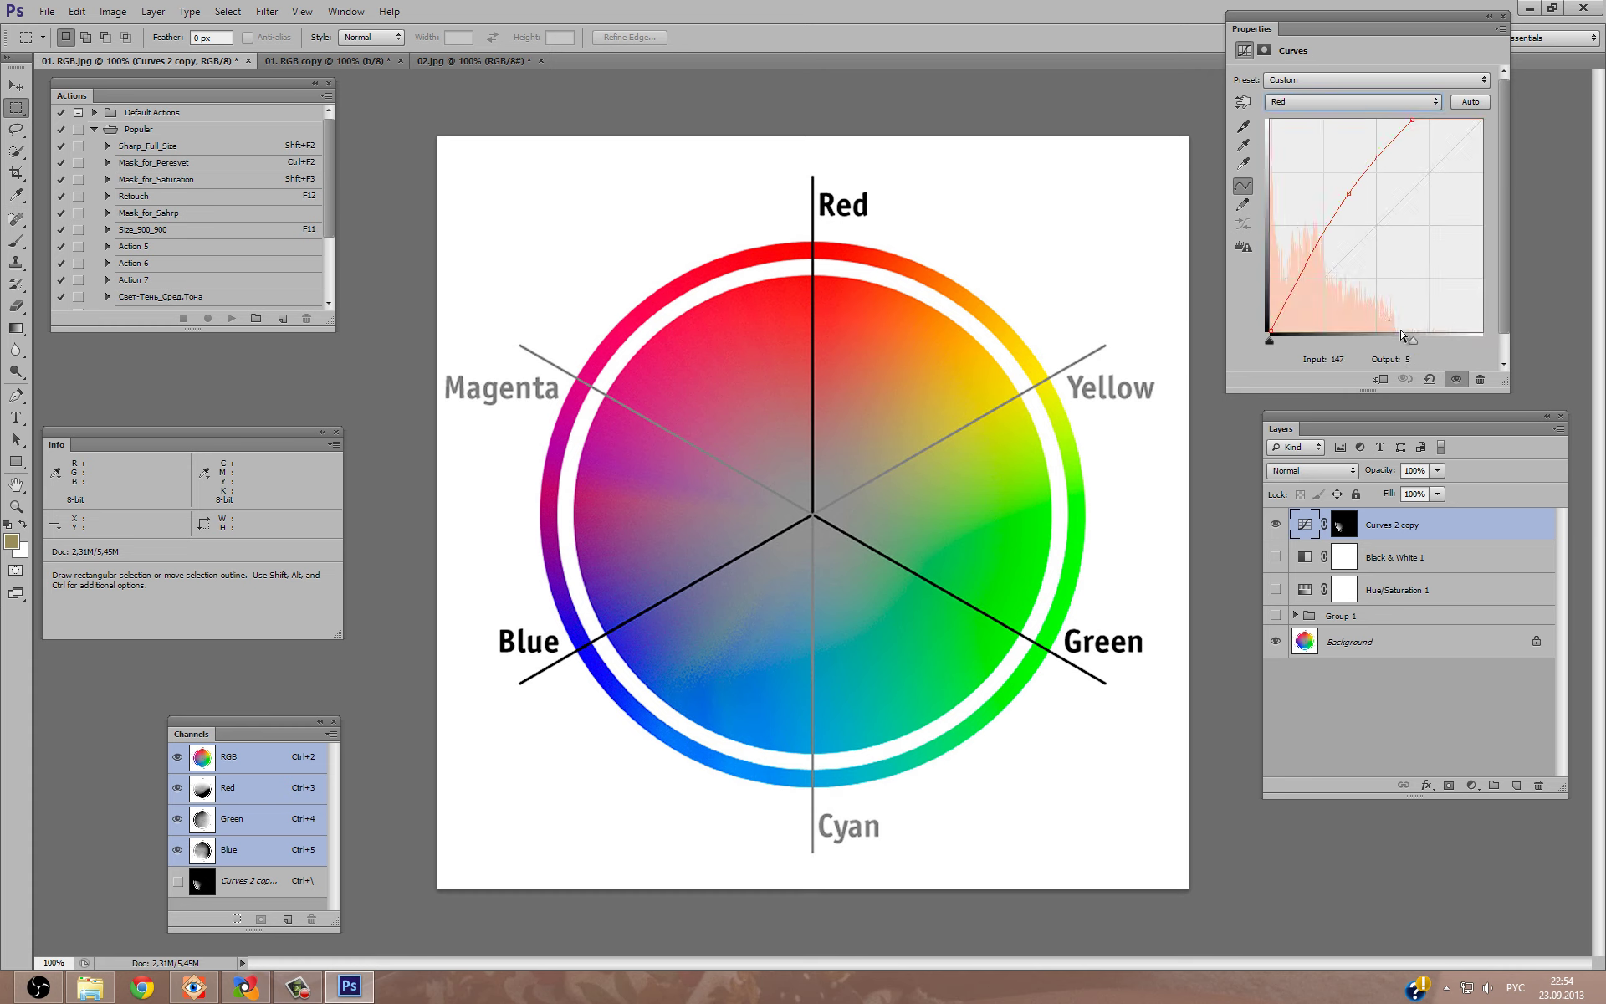
pyautogui.click(1353, 194)
pyautogui.moveTo(1415, 132); pyautogui.dragTo(1432, 131)
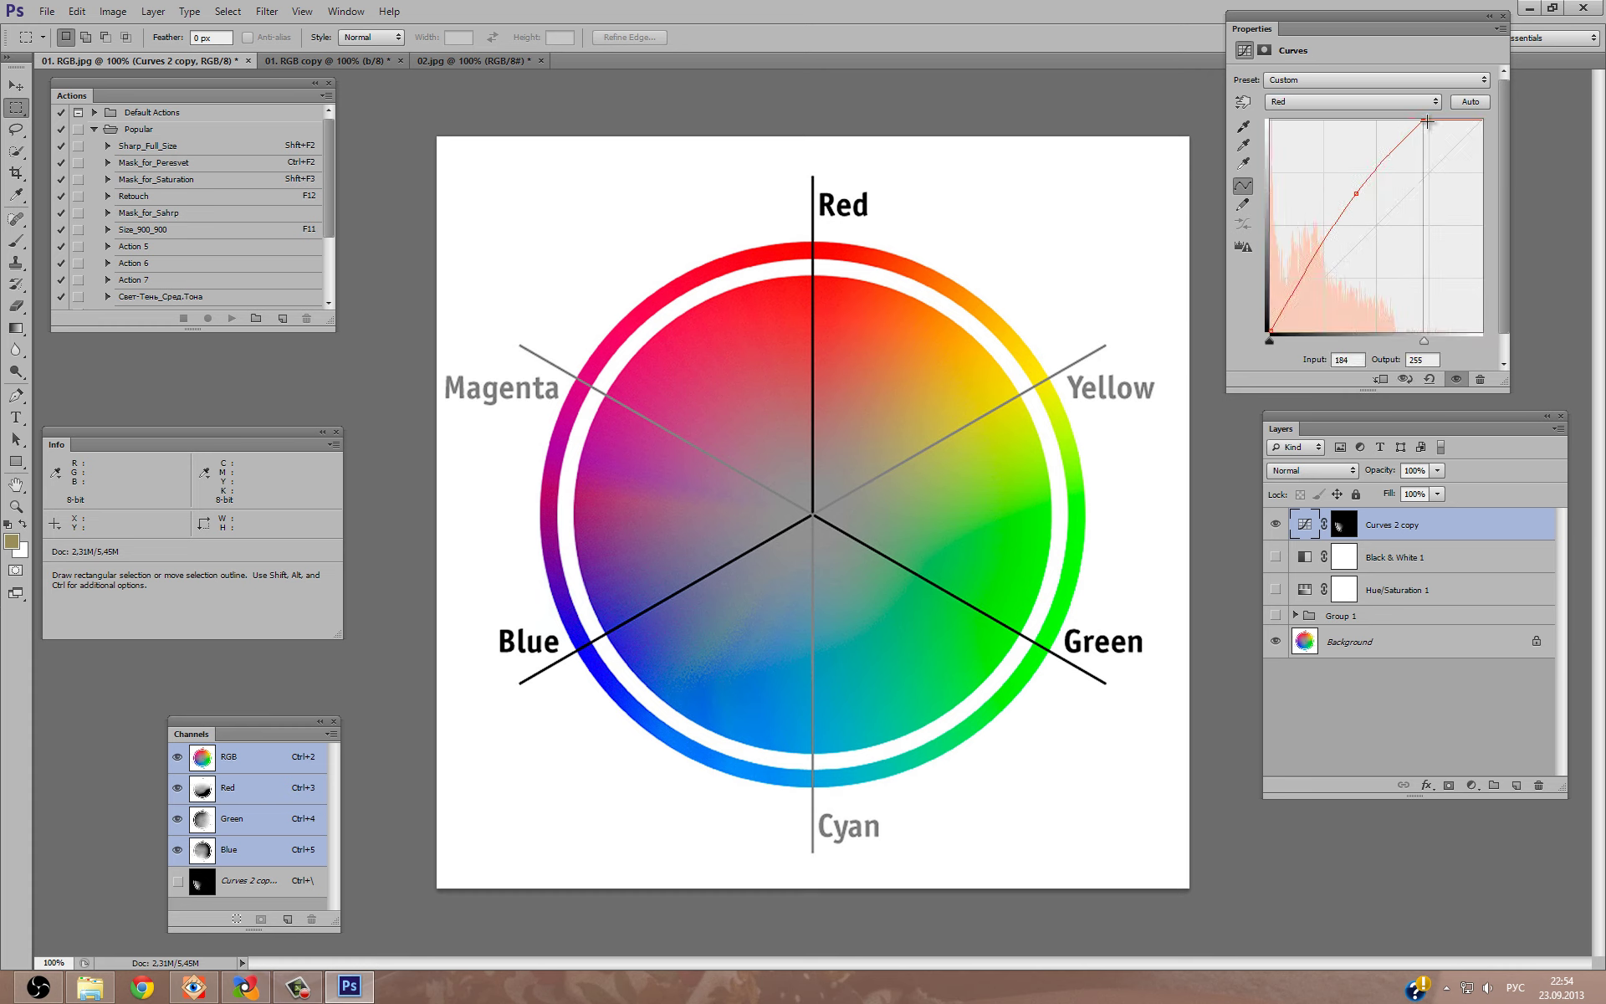
# Lift the Green curve's upper point and midtones, then return to the RGB curve.
pyautogui.click(1341, 98)
pyautogui.click(1321, 145)
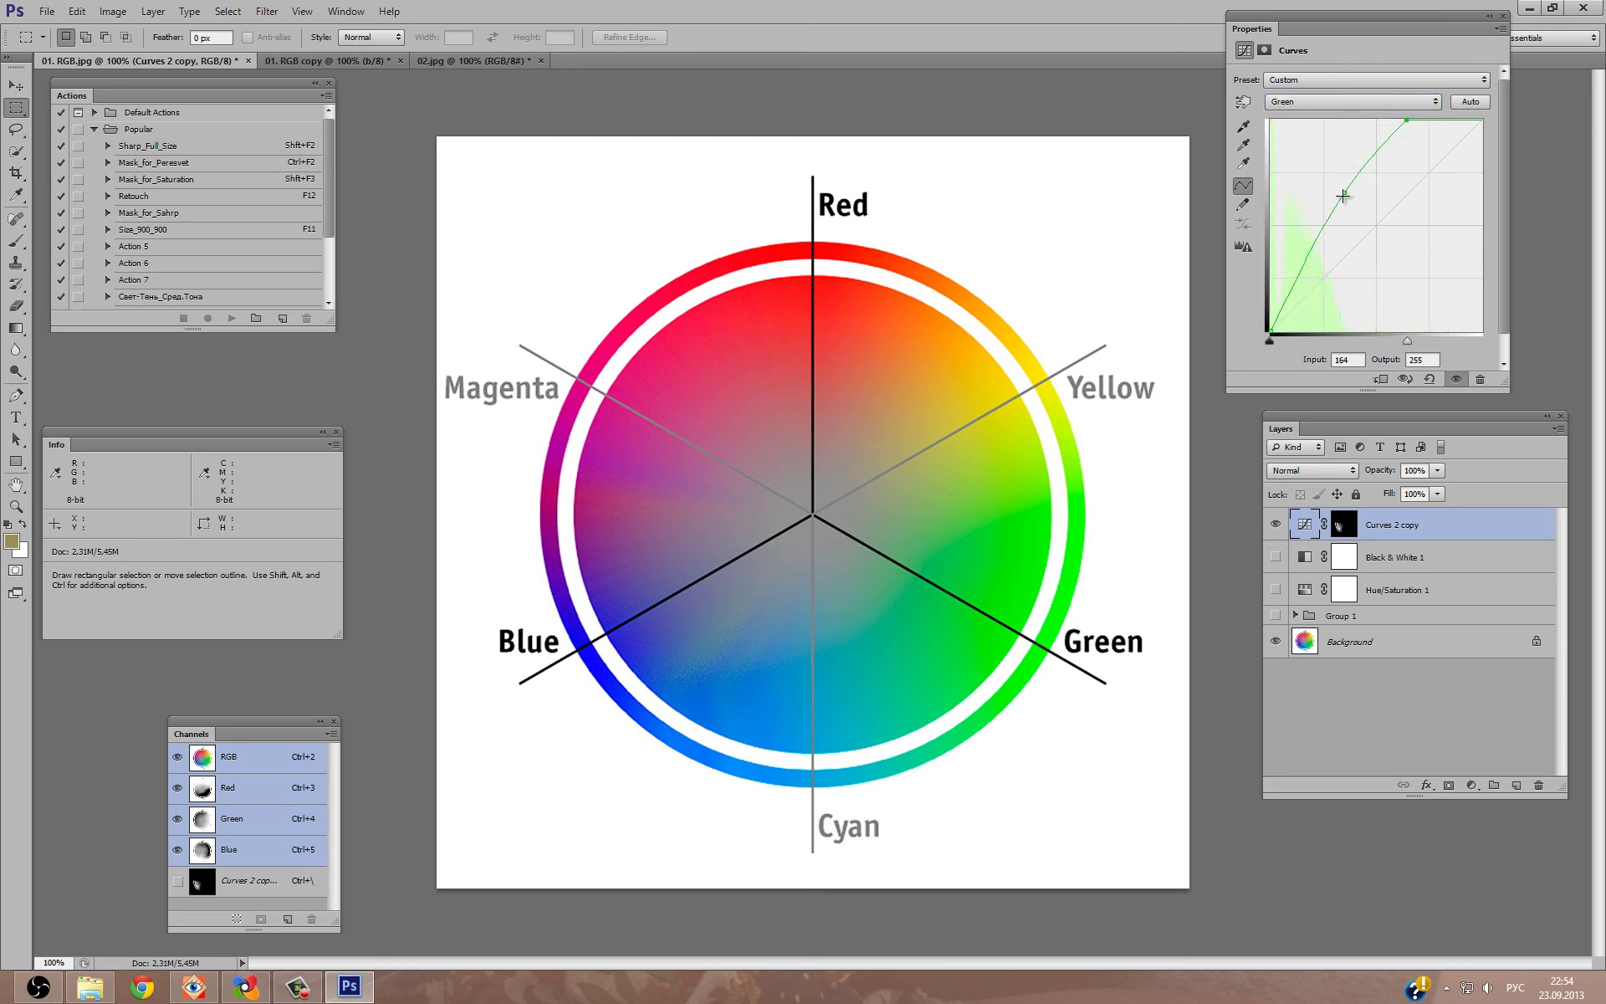
pyautogui.moveTo(1406, 121); pyautogui.dragTo(1416, 121)
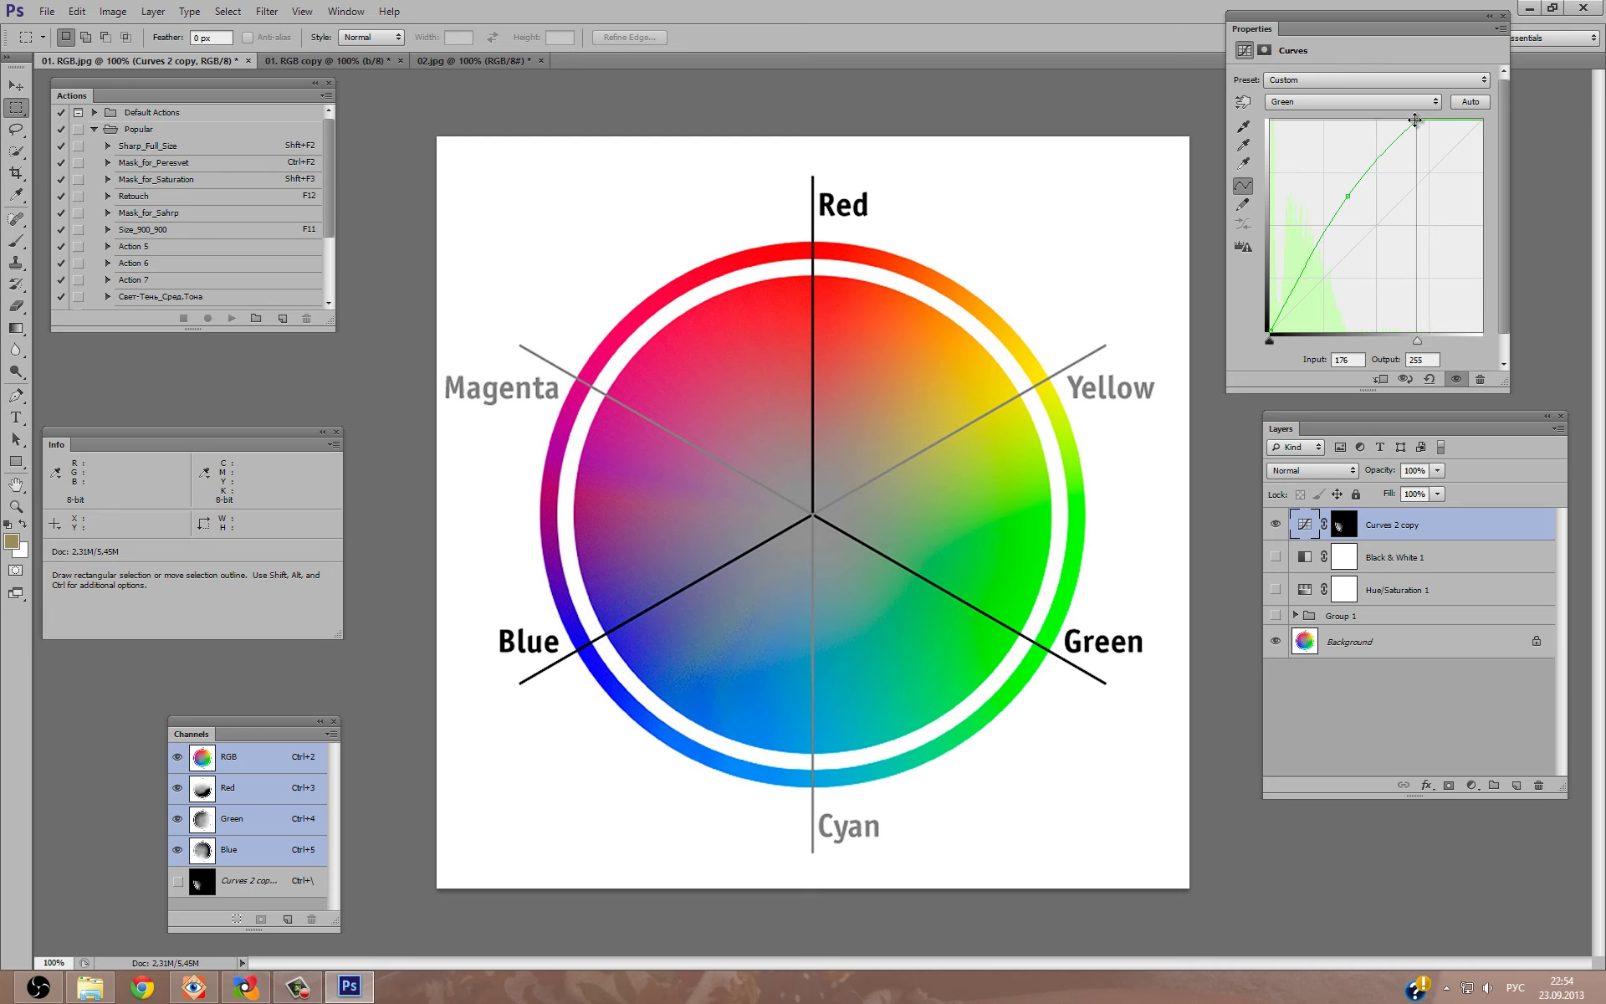
pyautogui.moveTo(1348, 195); pyautogui.dragTo(1350, 198)
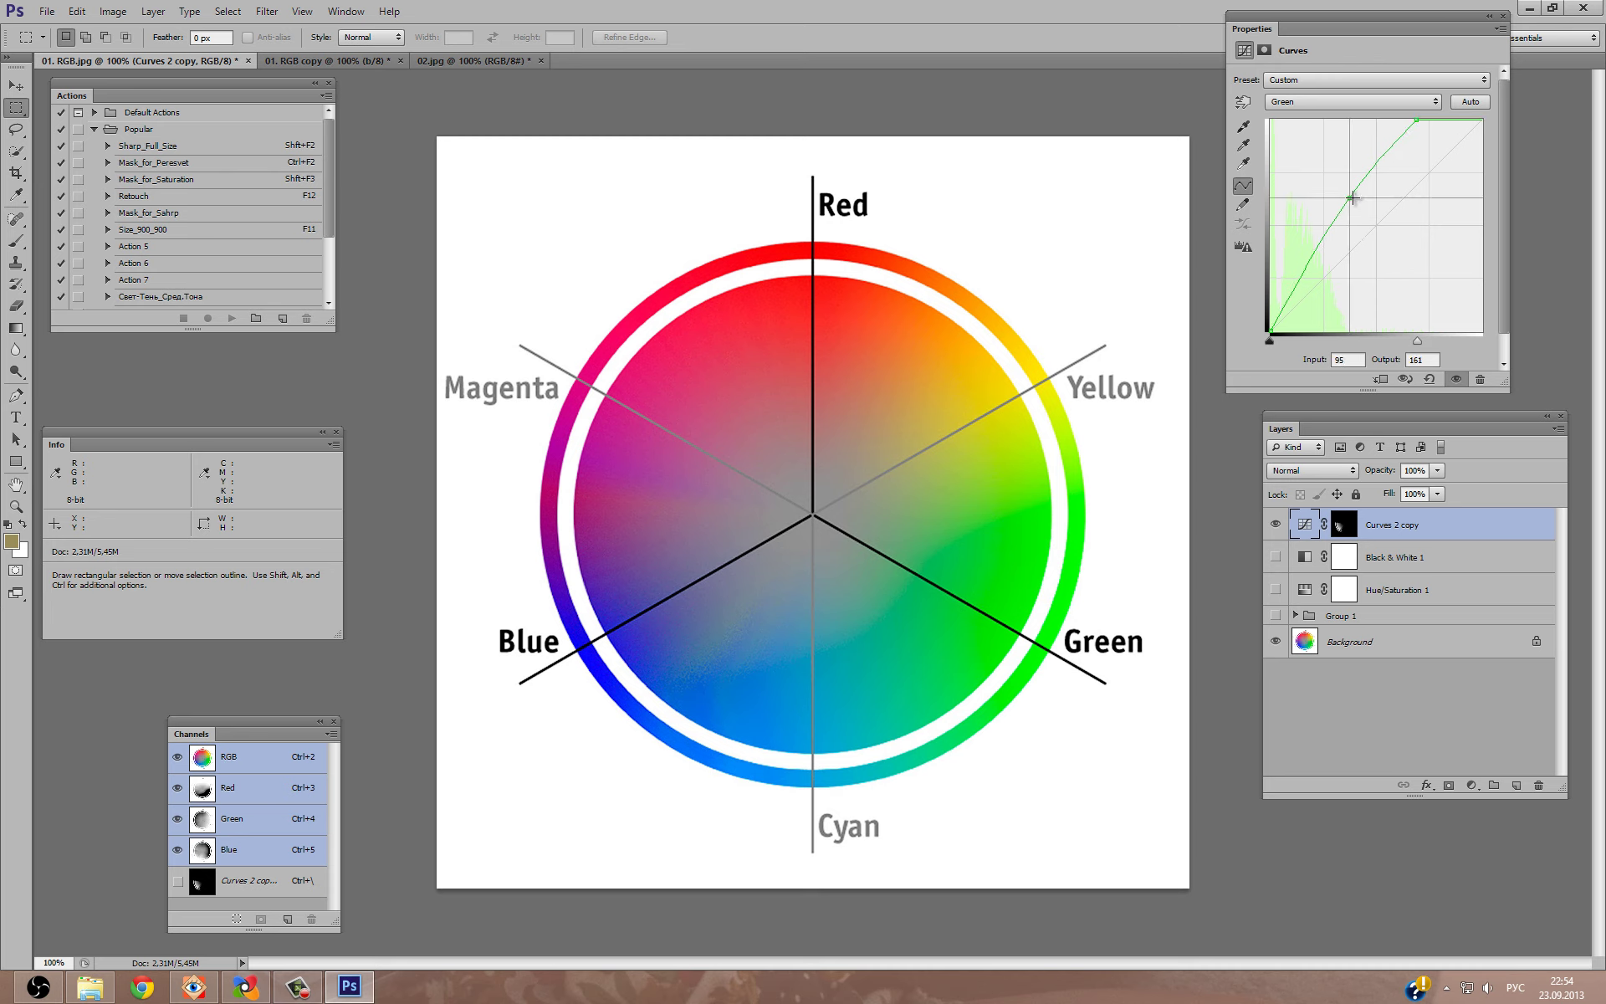
pyautogui.click(1338, 108)
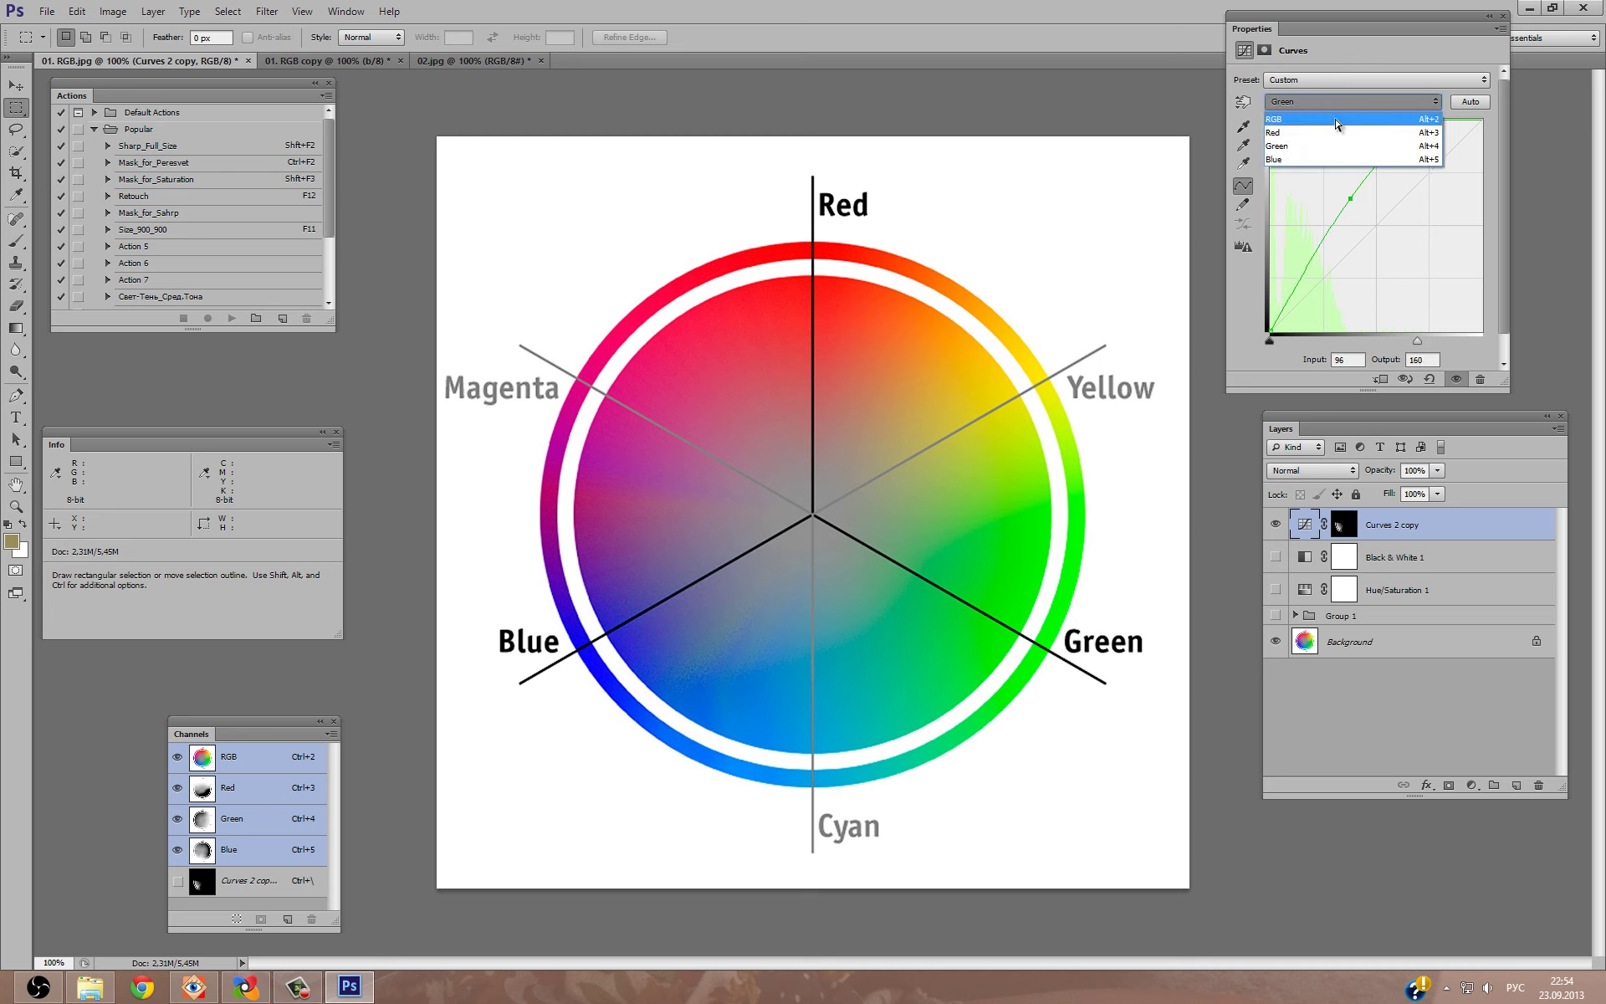
pyautogui.click(1335, 120)
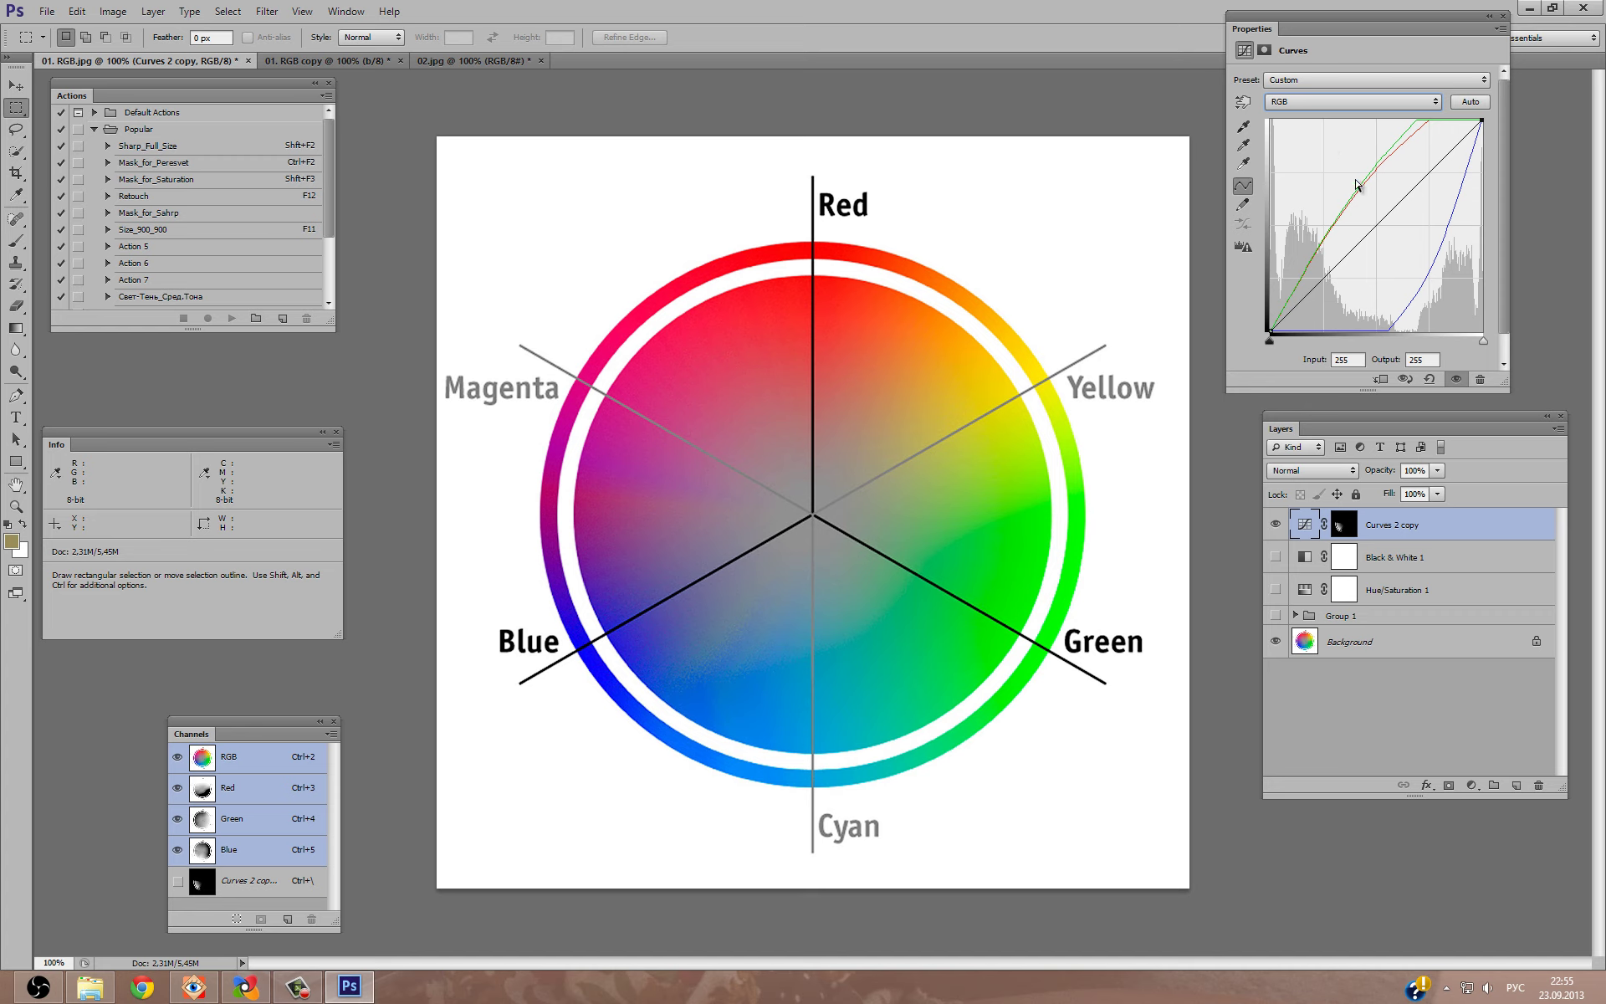
# Set Curves 2 copy's RGB black point to 249, darkening the masked blue-violet sector.
pyautogui.click(1304, 103)
pyautogui.click(1303, 334)
pyautogui.moveTo(1272, 343); pyautogui.dragTo(1477, 342)
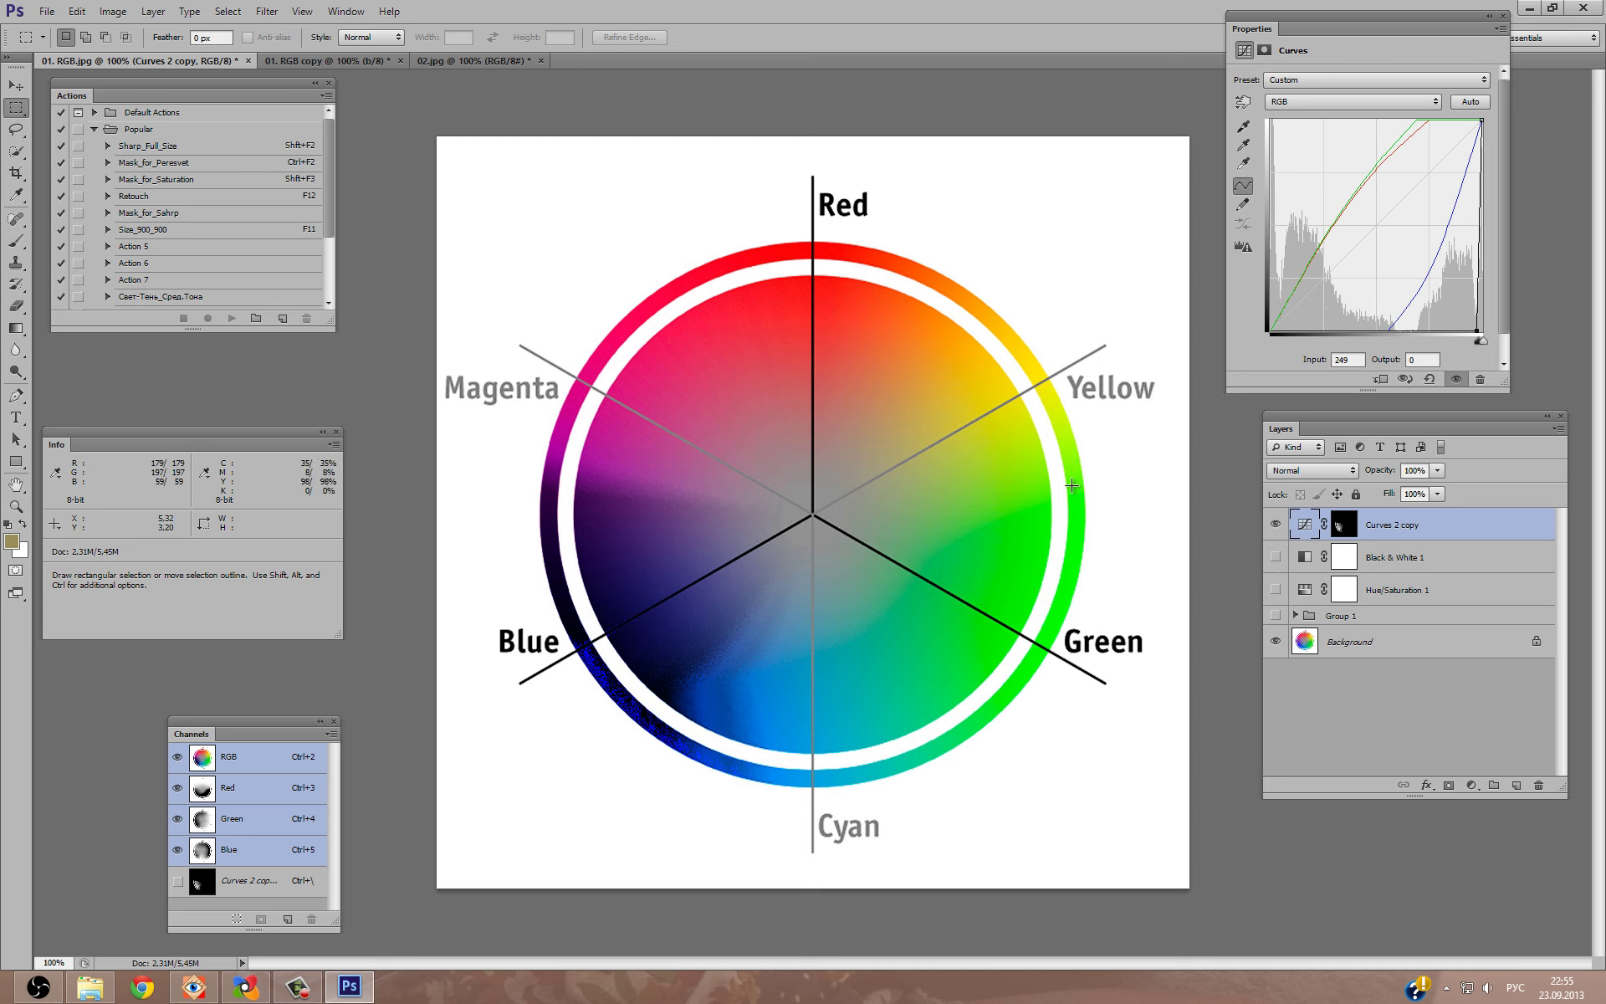
pyautogui.click(1343, 524)
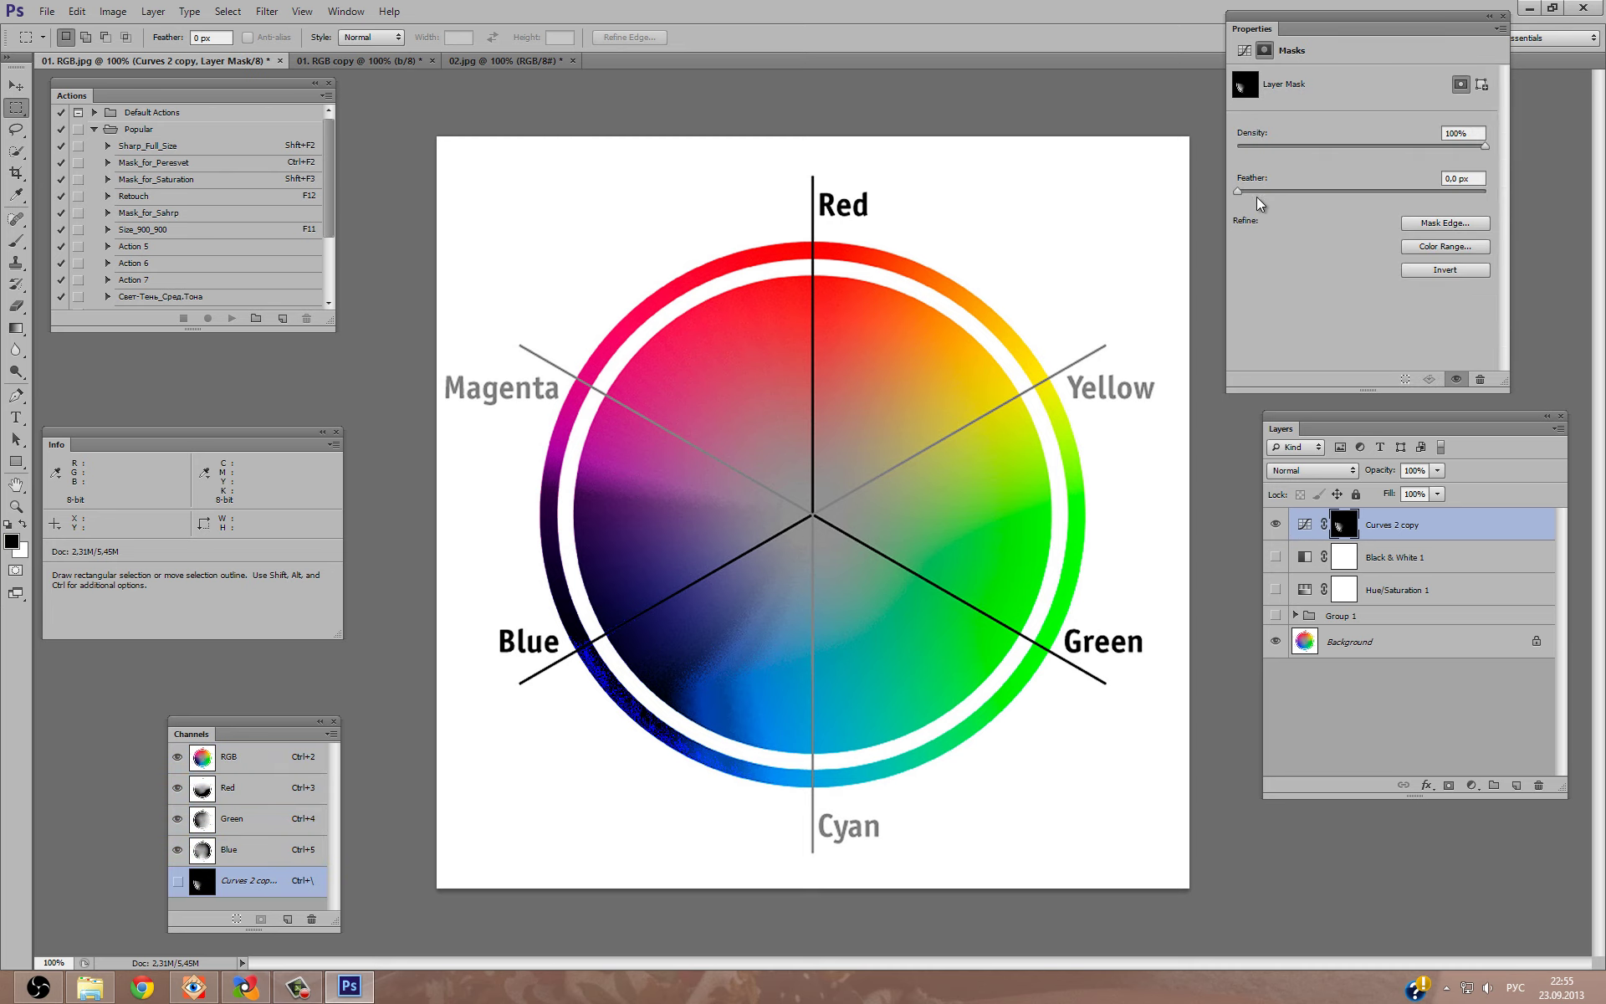
# Remove the RGB black-point darkening and toggle Curves 2 copy to compare.
pyautogui.moveTo(1281, 192); pyautogui.dragTo(1383, 203)
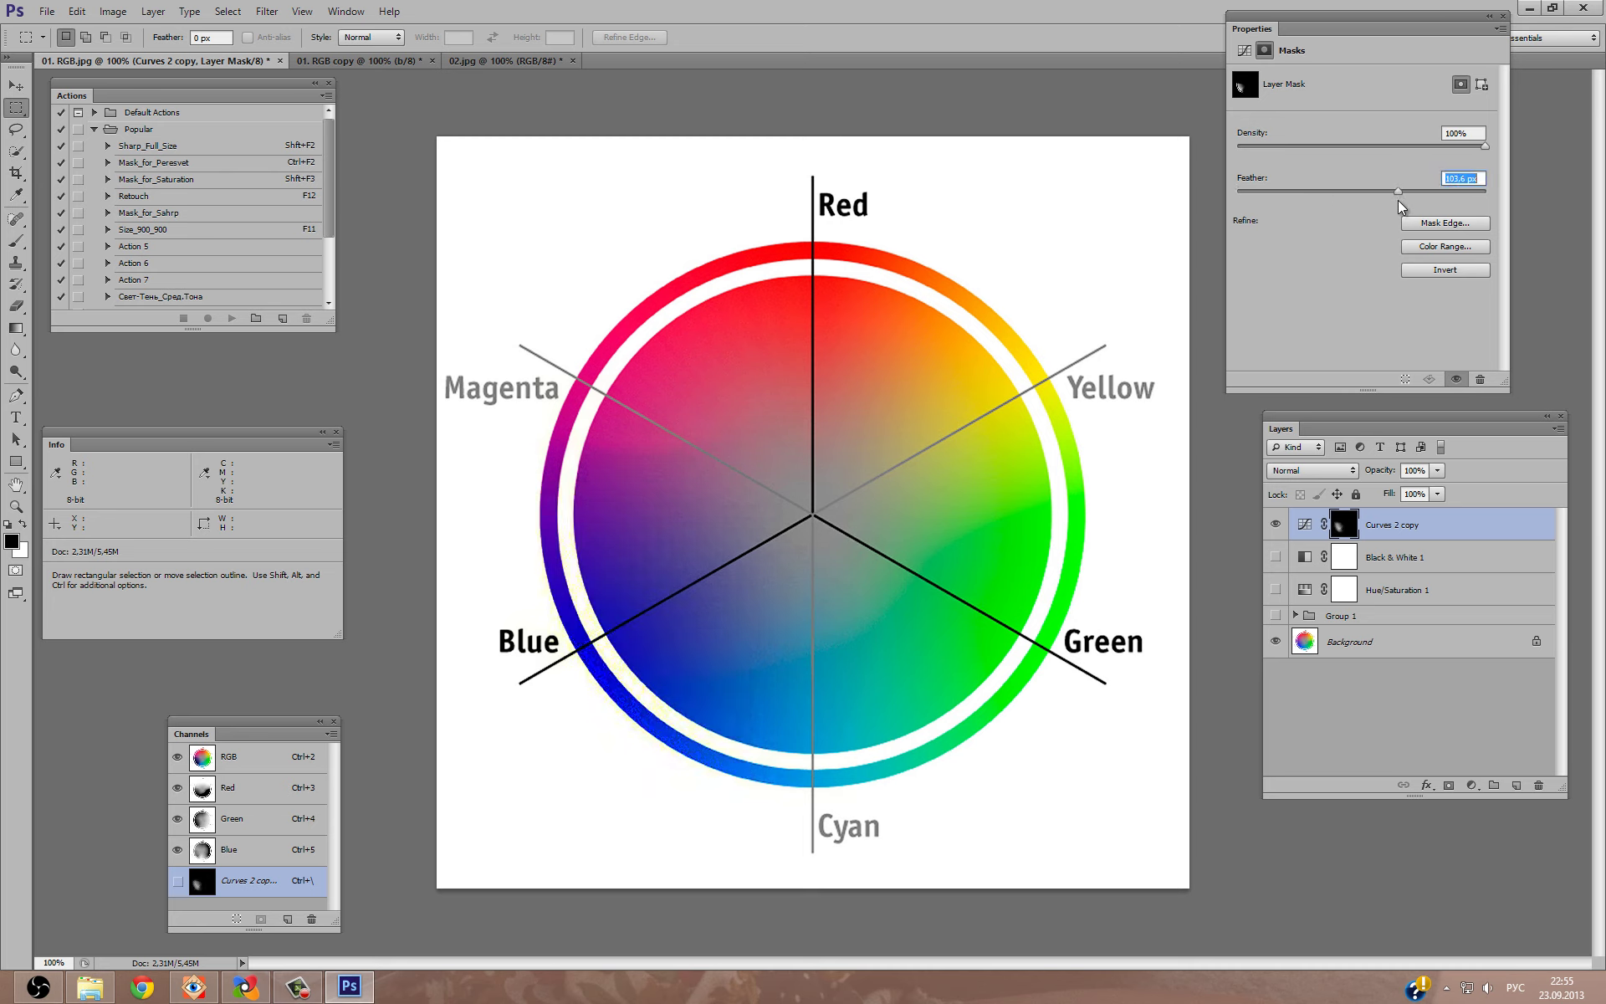
pyautogui.click(1304, 524)
pyautogui.moveTo(1471, 330); pyautogui.dragTo(1475, 355)
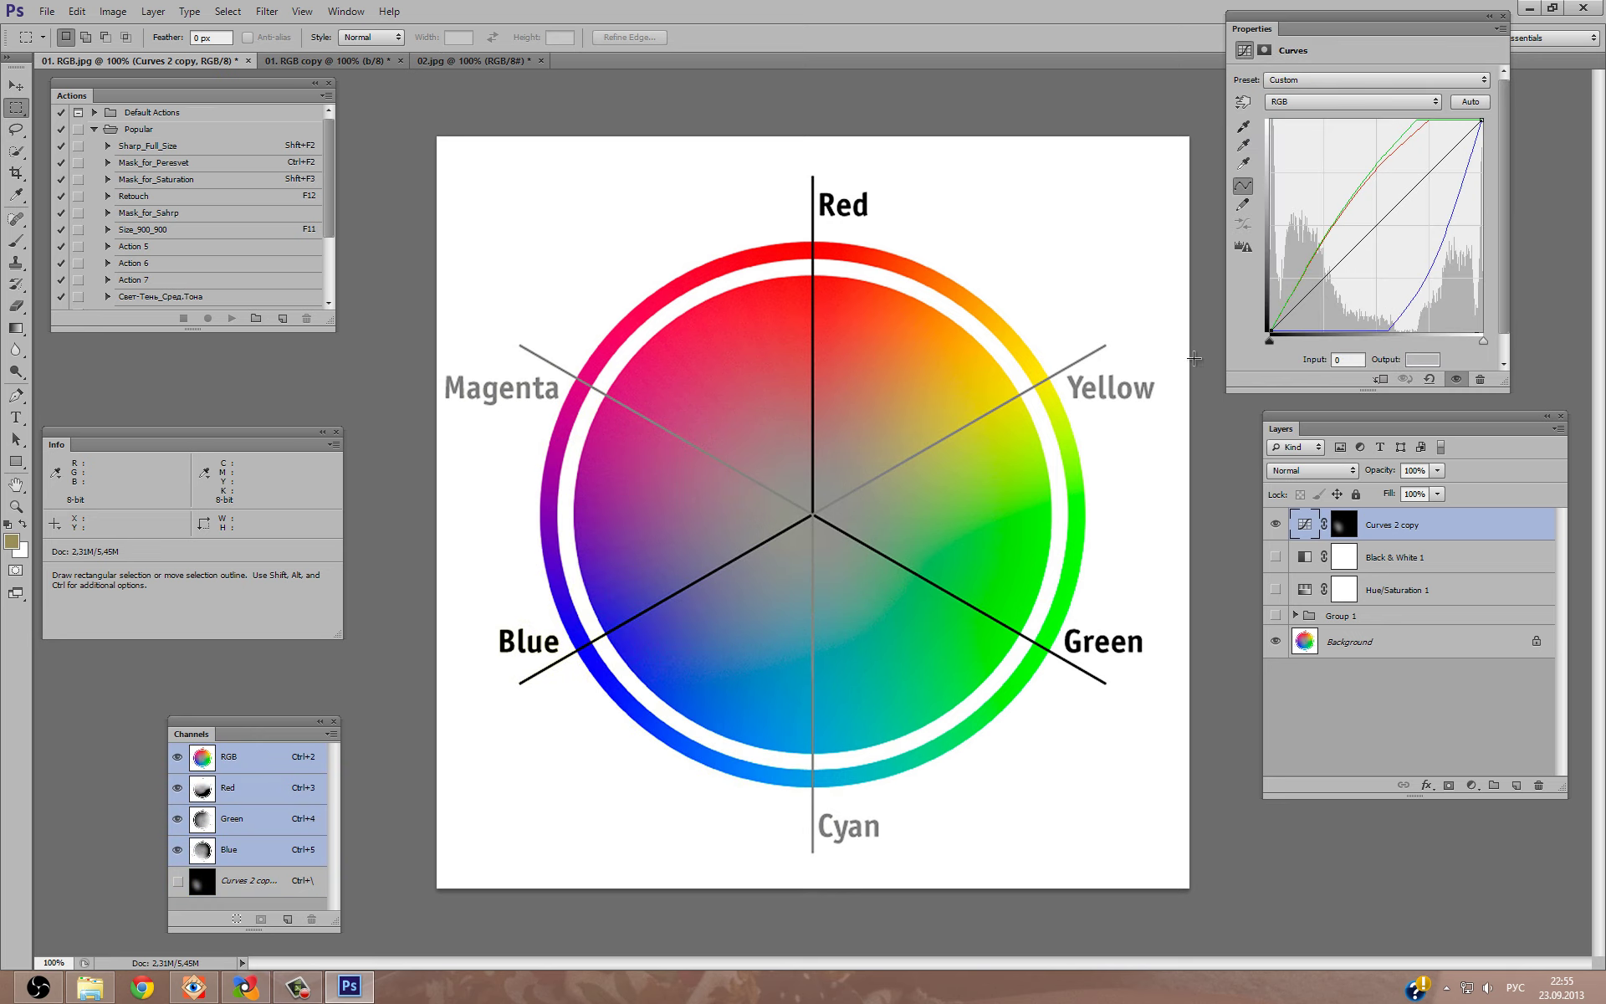
pyautogui.click(1274, 524)
pyautogui.click(1275, 524)
# Feather the Curves 2 copy mask to 16.5 px.
pyautogui.click(1339, 524)
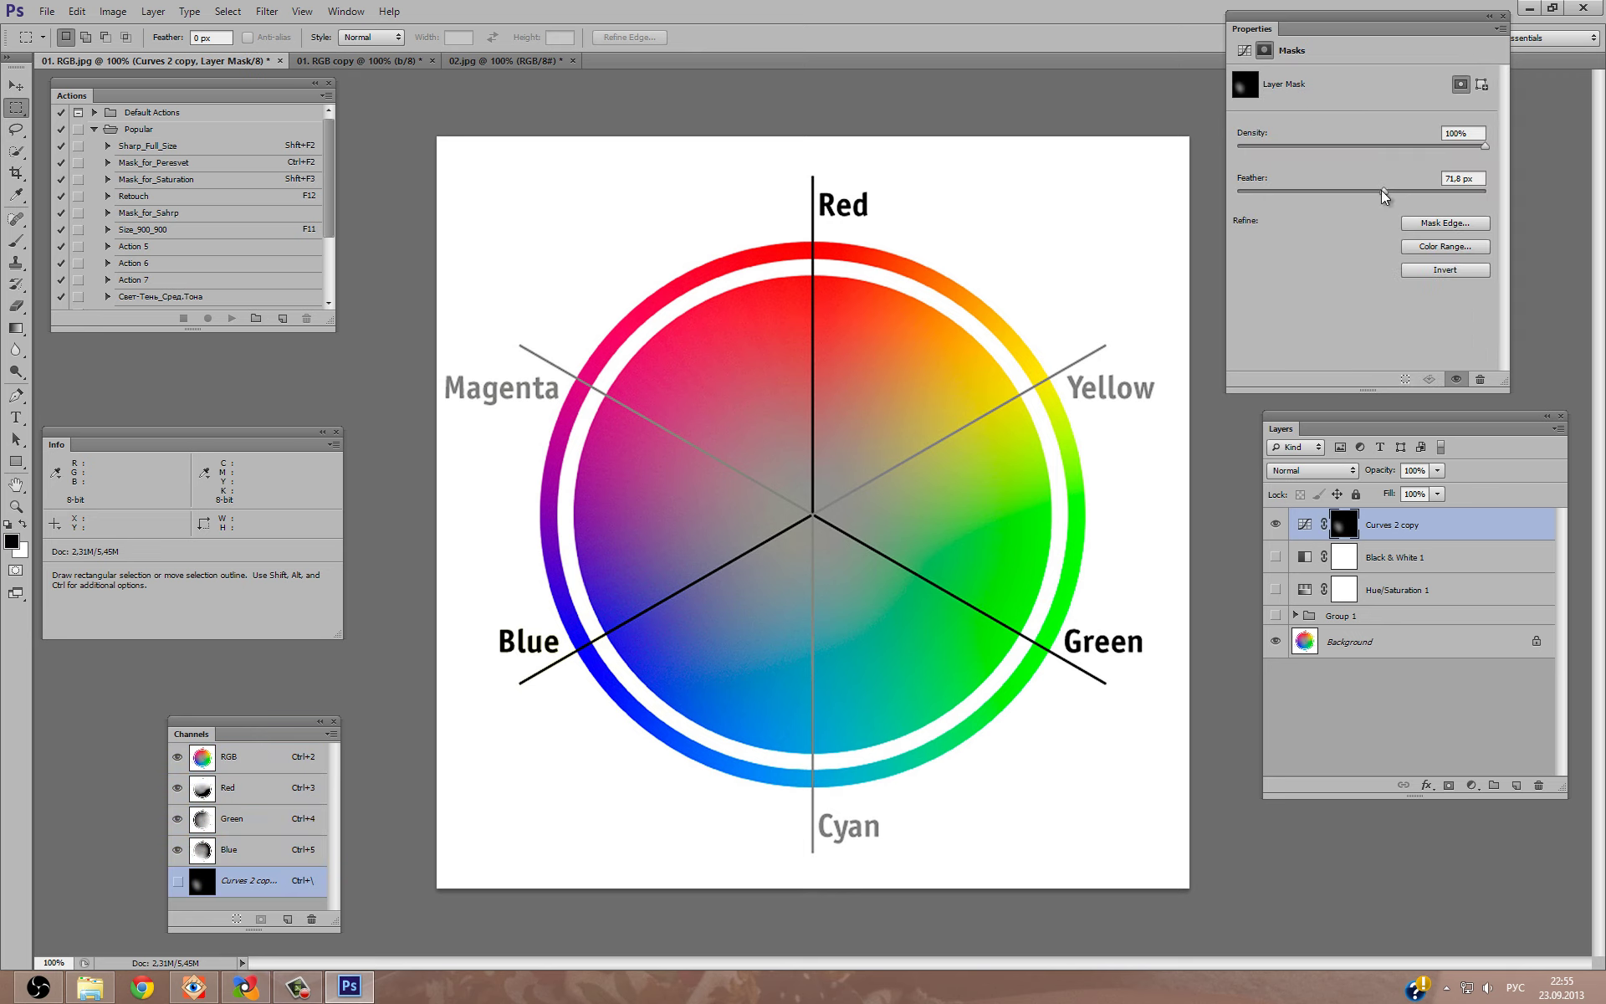
pyautogui.moveTo(1381, 189); pyautogui.dragTo(1313, 185)
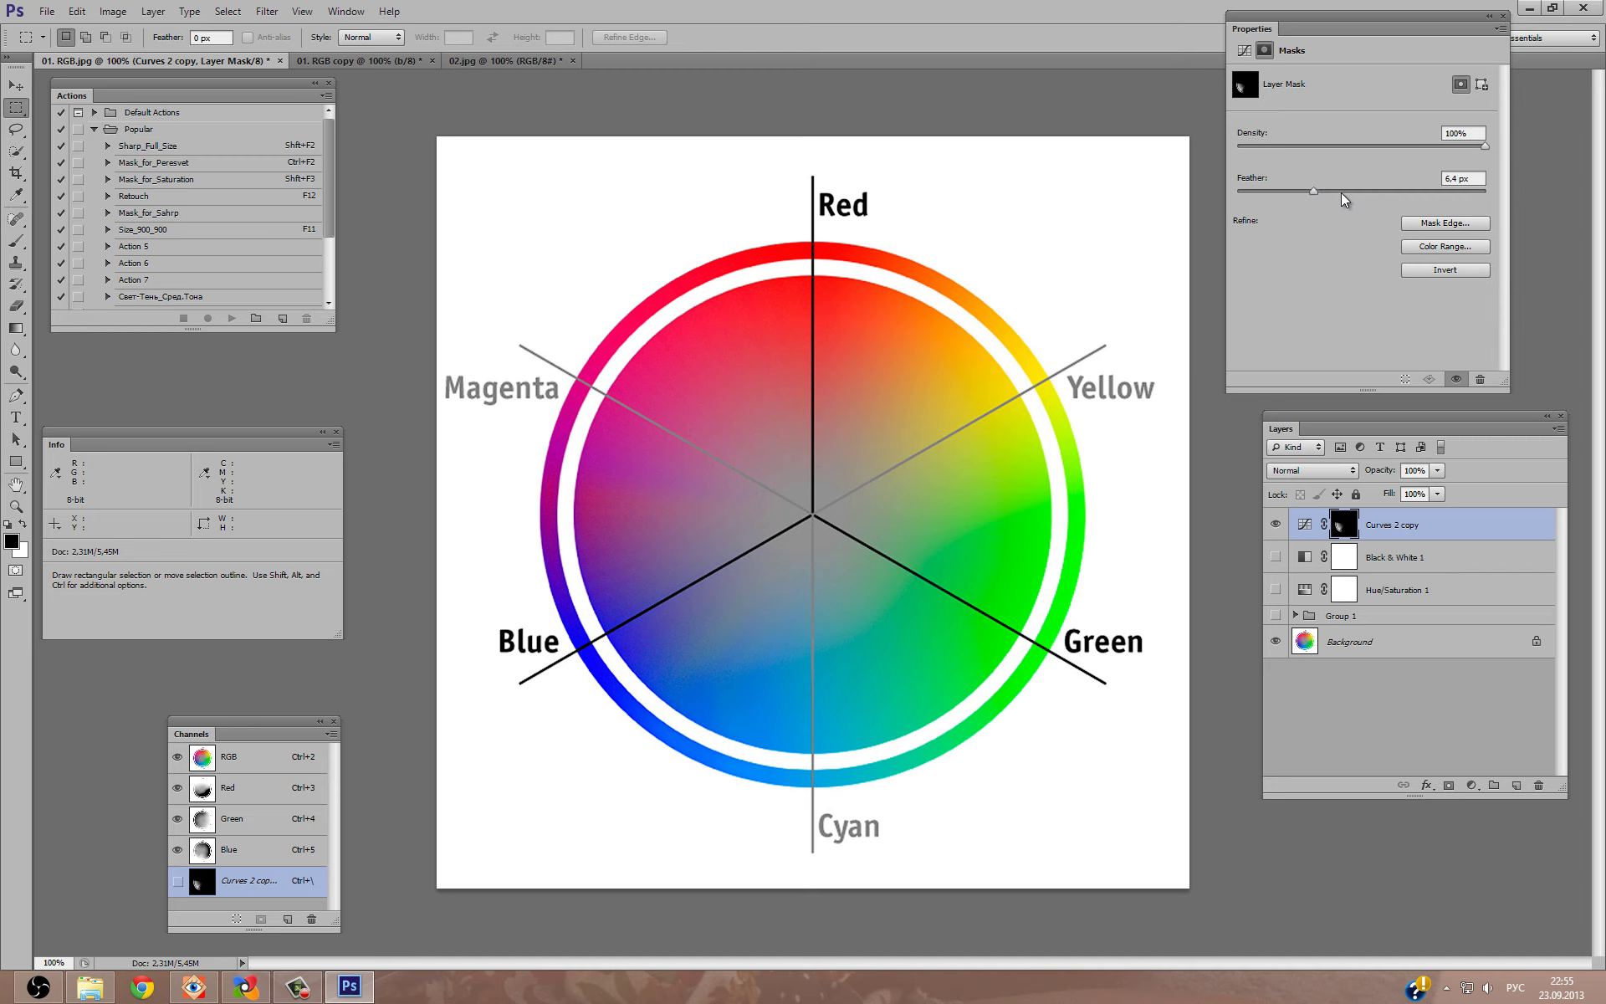
pyautogui.click(1342, 191)
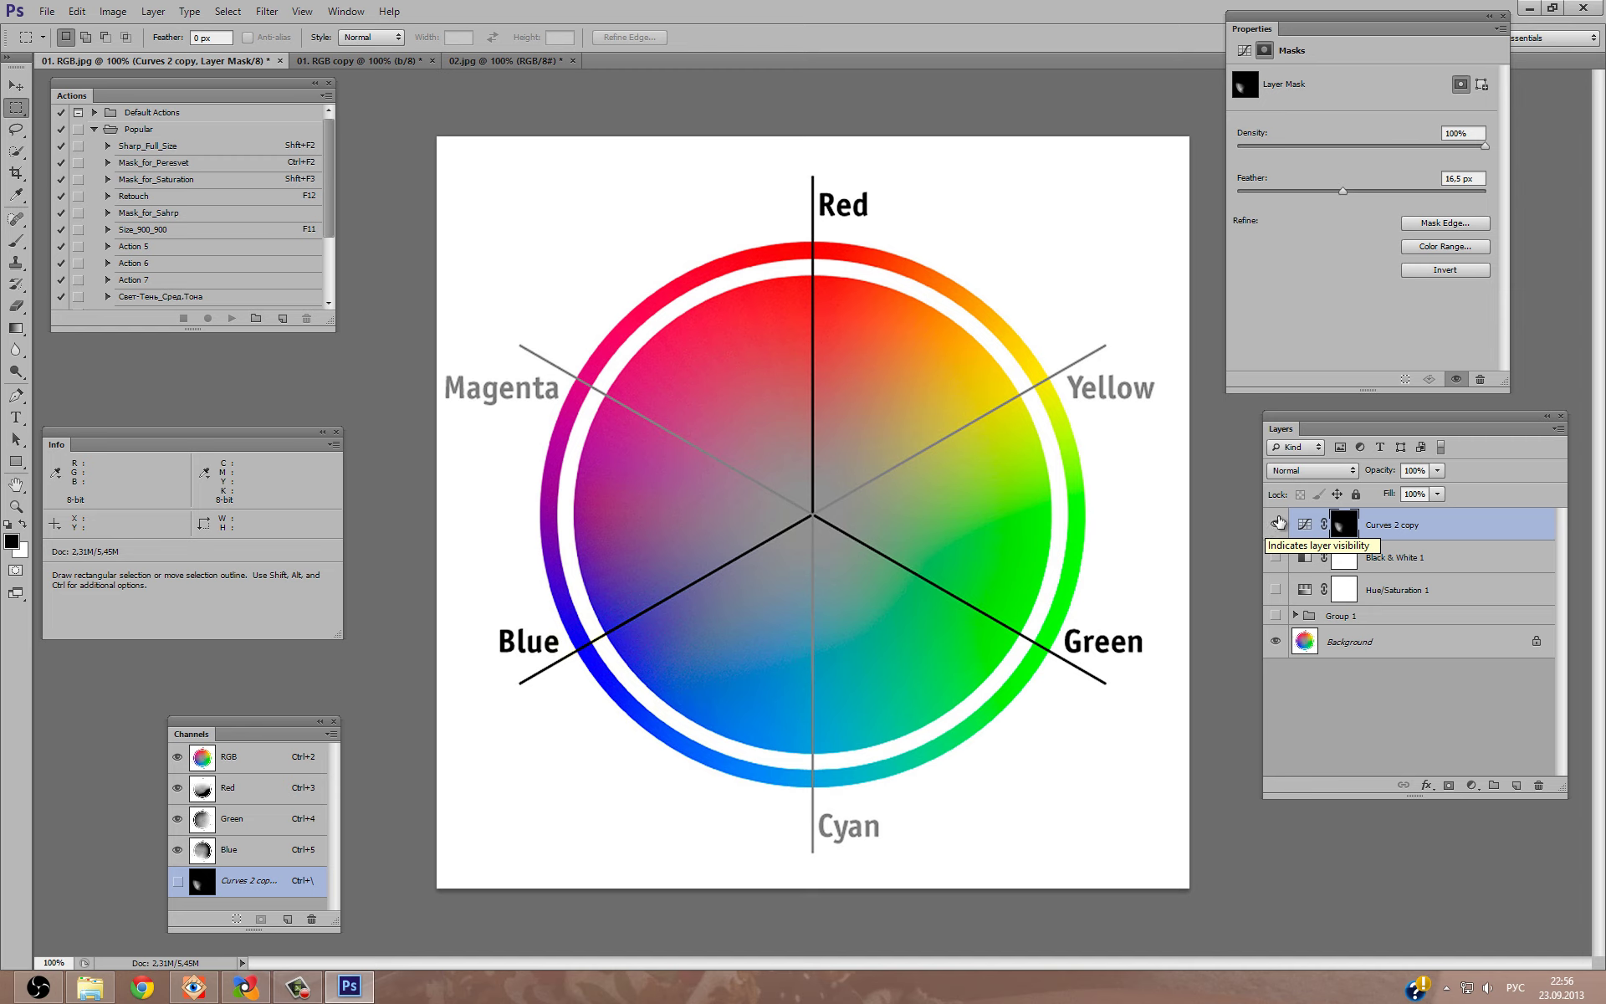
# Put Curves 2 copy, Black & White 1 and Hue/Saturation 1 into a new Group 2.
pyautogui.click(1273, 524)
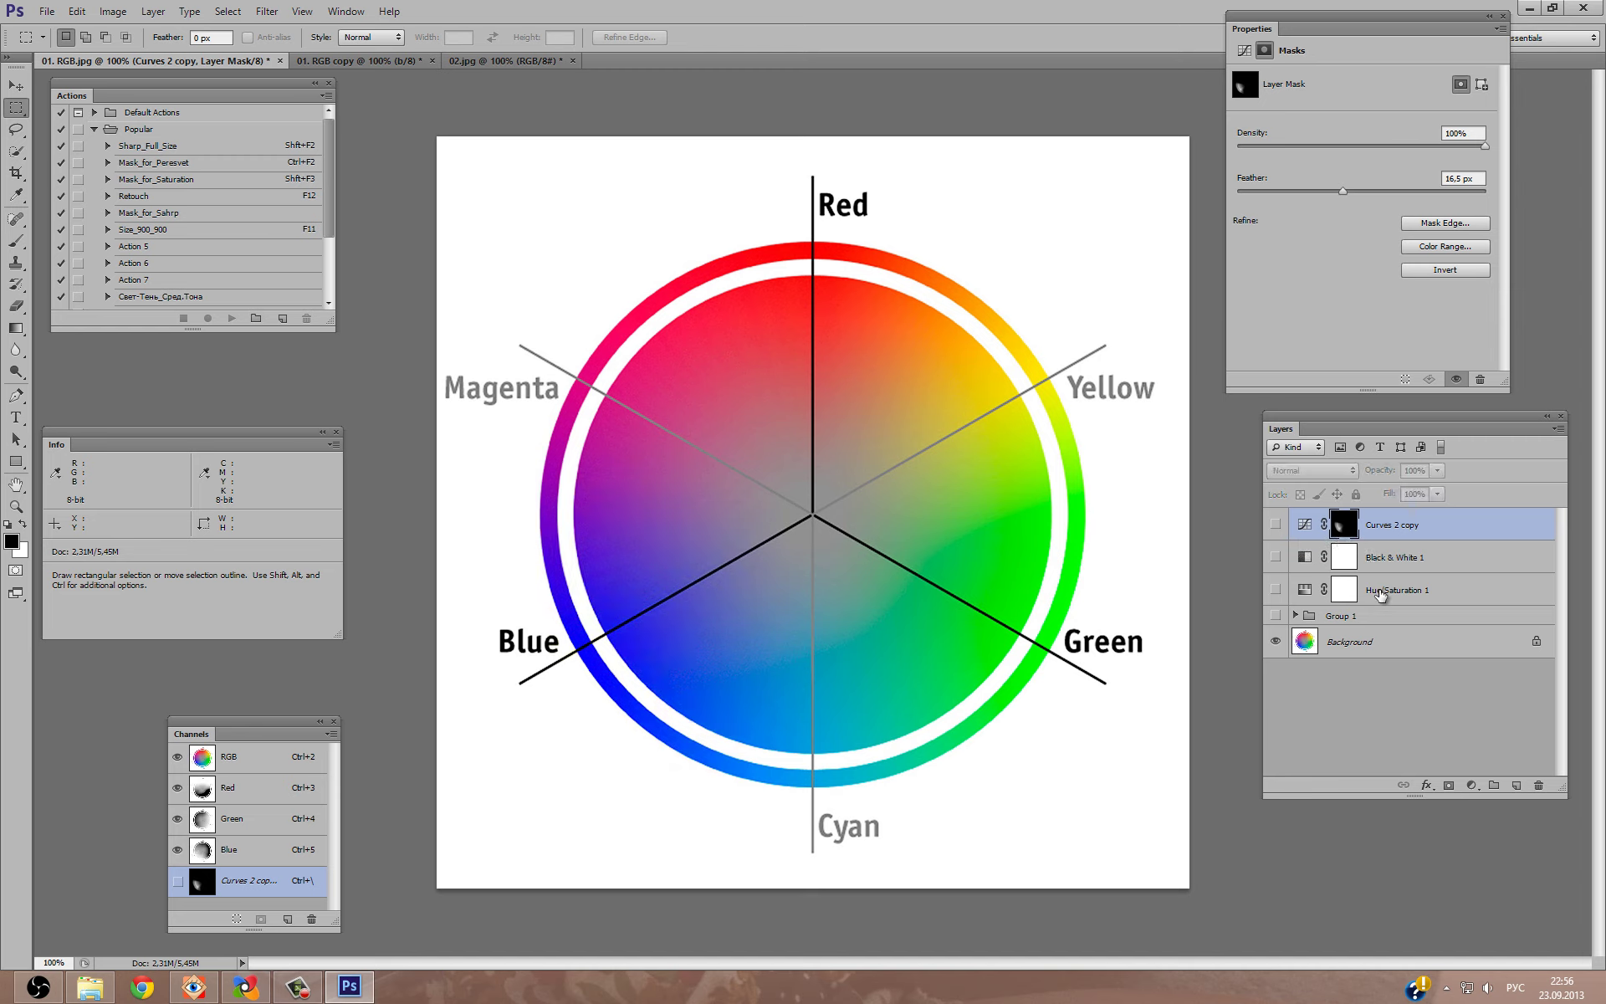
pyautogui.click(1274, 524)
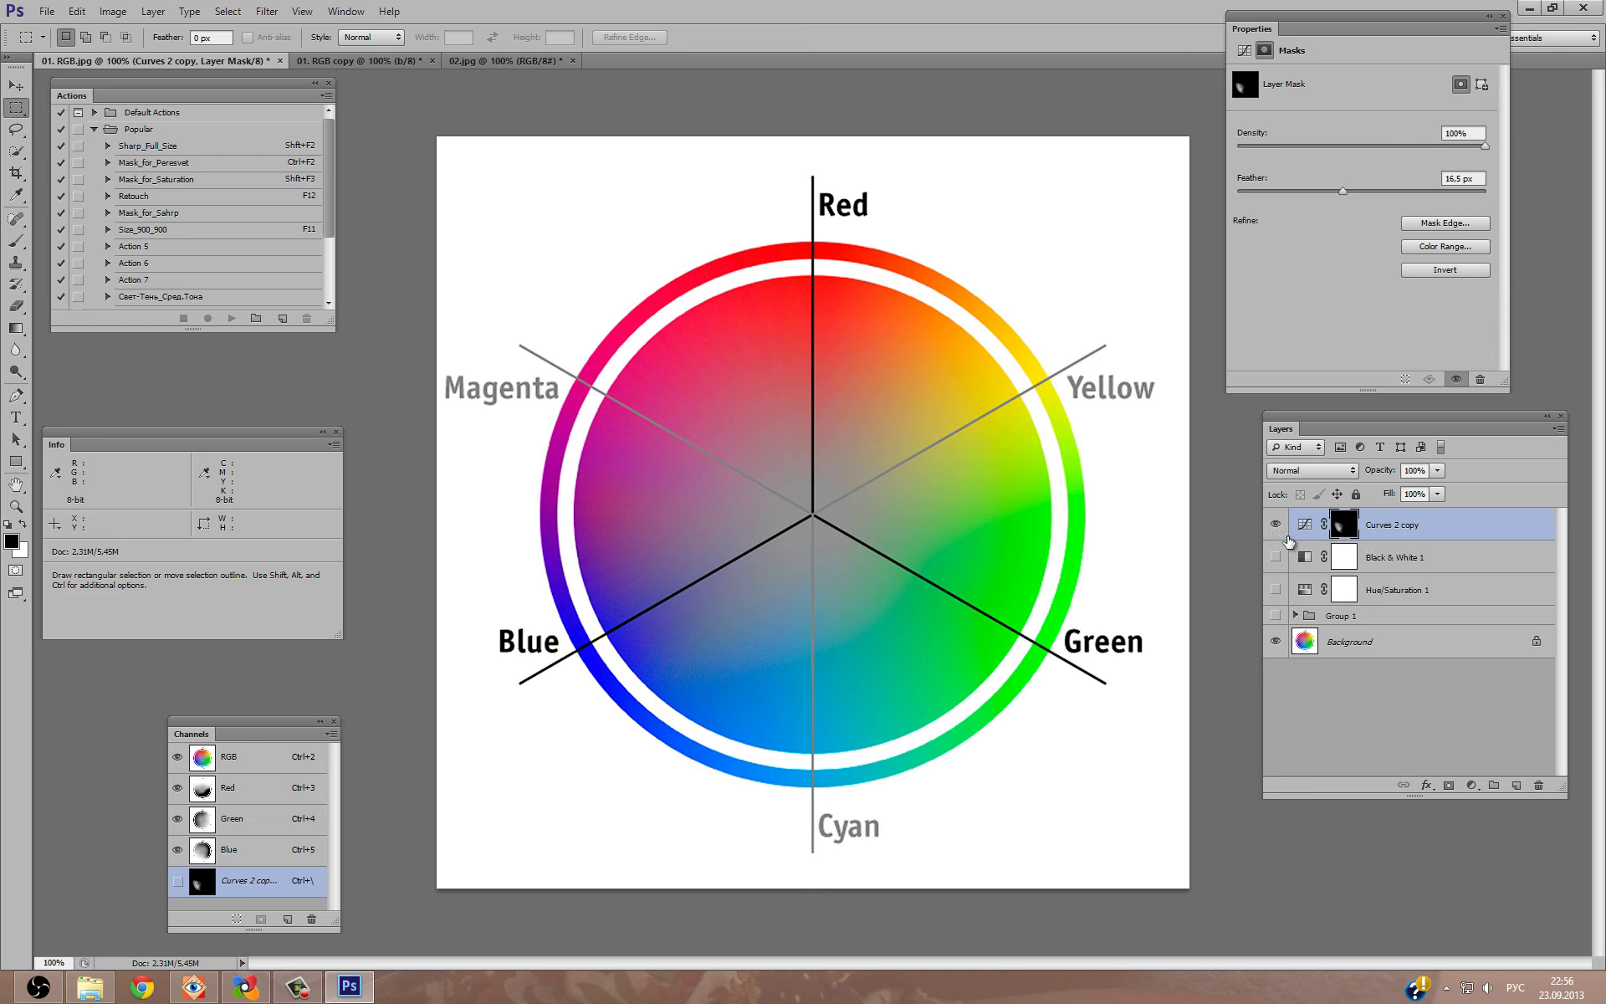
pyautogui.keyDown('shift'); pyautogui.click(1388, 590); pyautogui.keyUp('shift')
pyautogui.moveTo(1389, 589); pyautogui.dragTo(1492, 786)
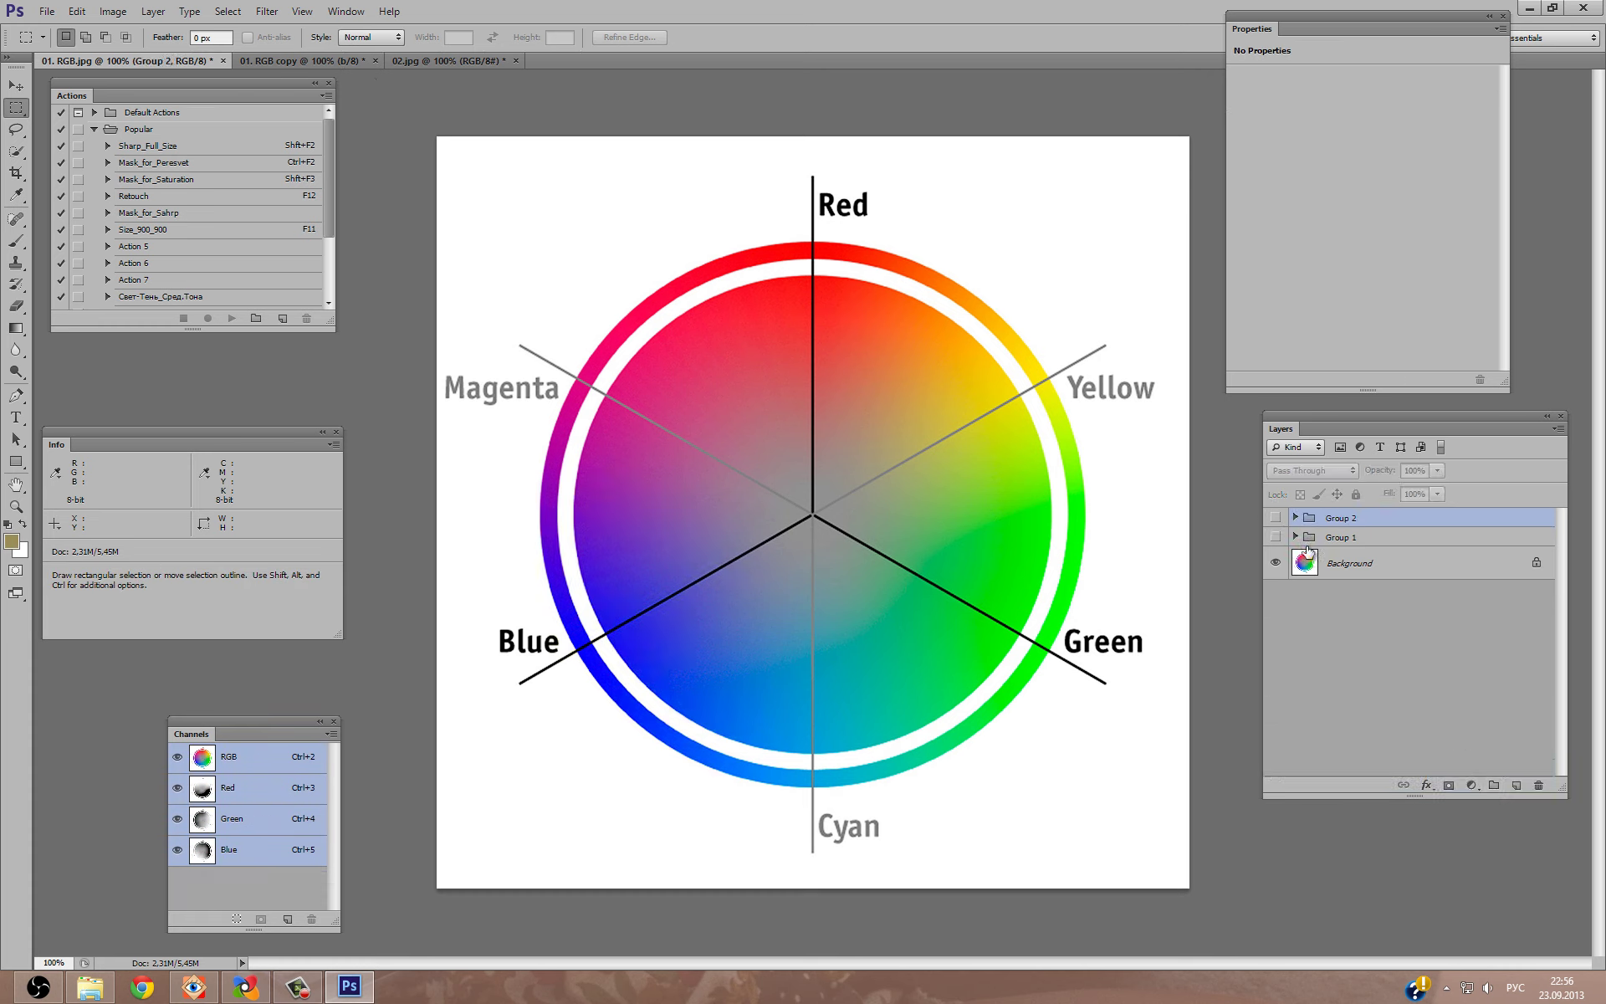
pyautogui.click(1472, 787)
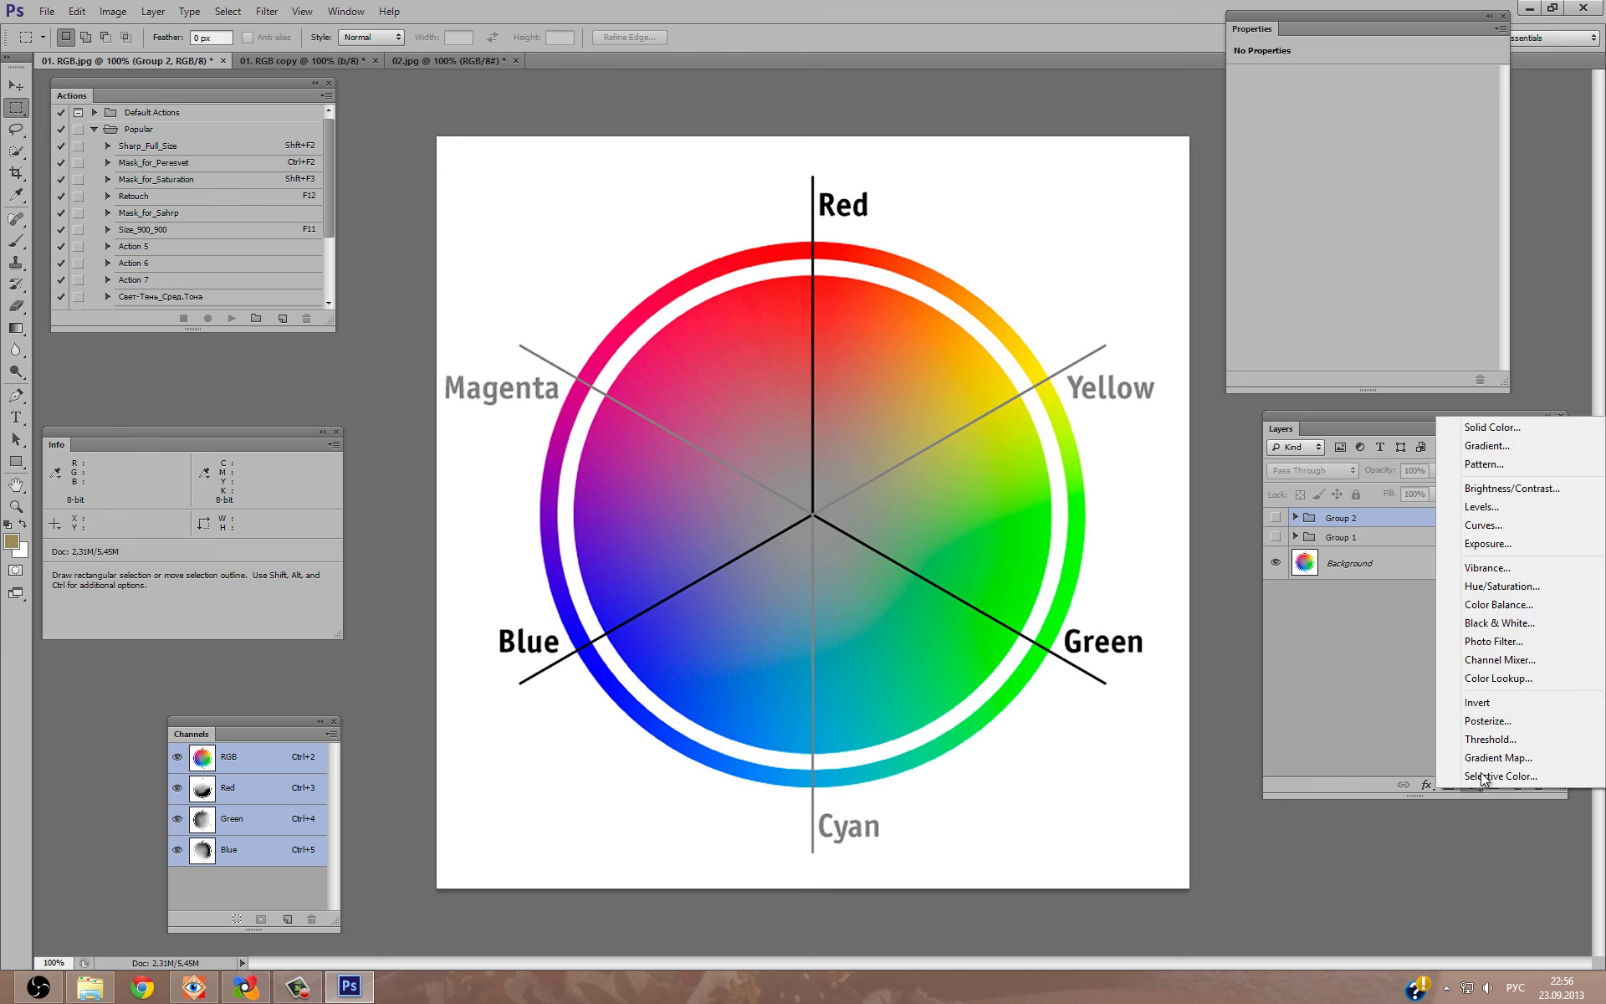
# Add a Channel Mixer 1 adjustment layer, trying Blue then Red as the output channel.
pyautogui.click(1516, 661)
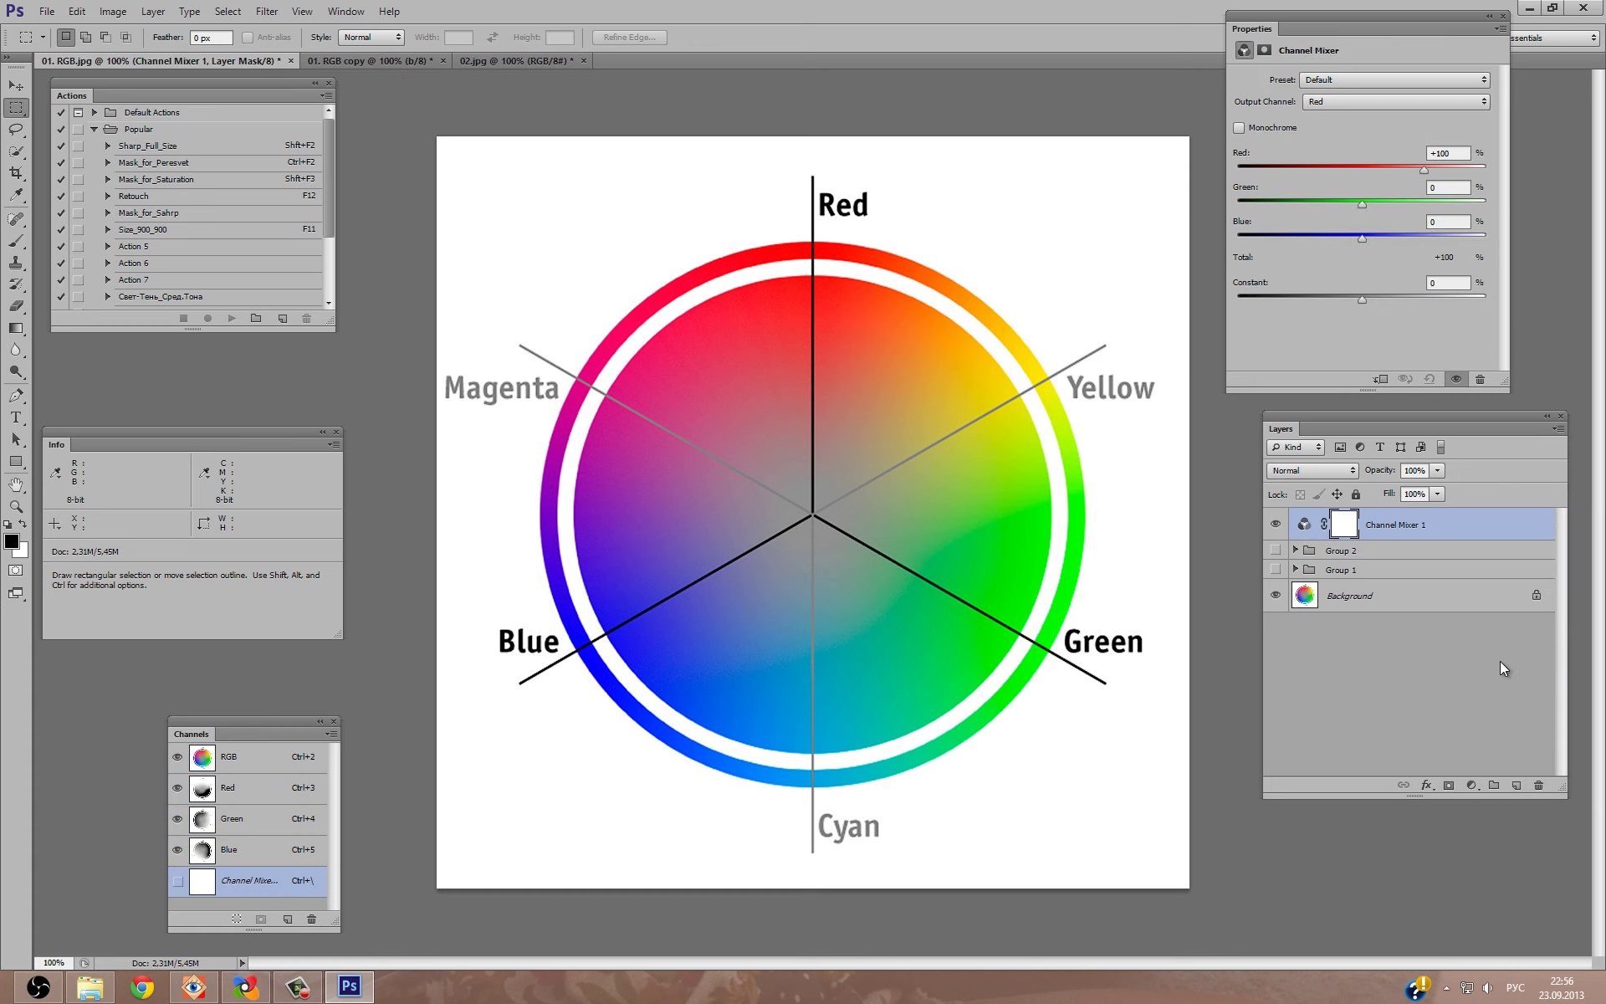
pyautogui.click(1368, 107)
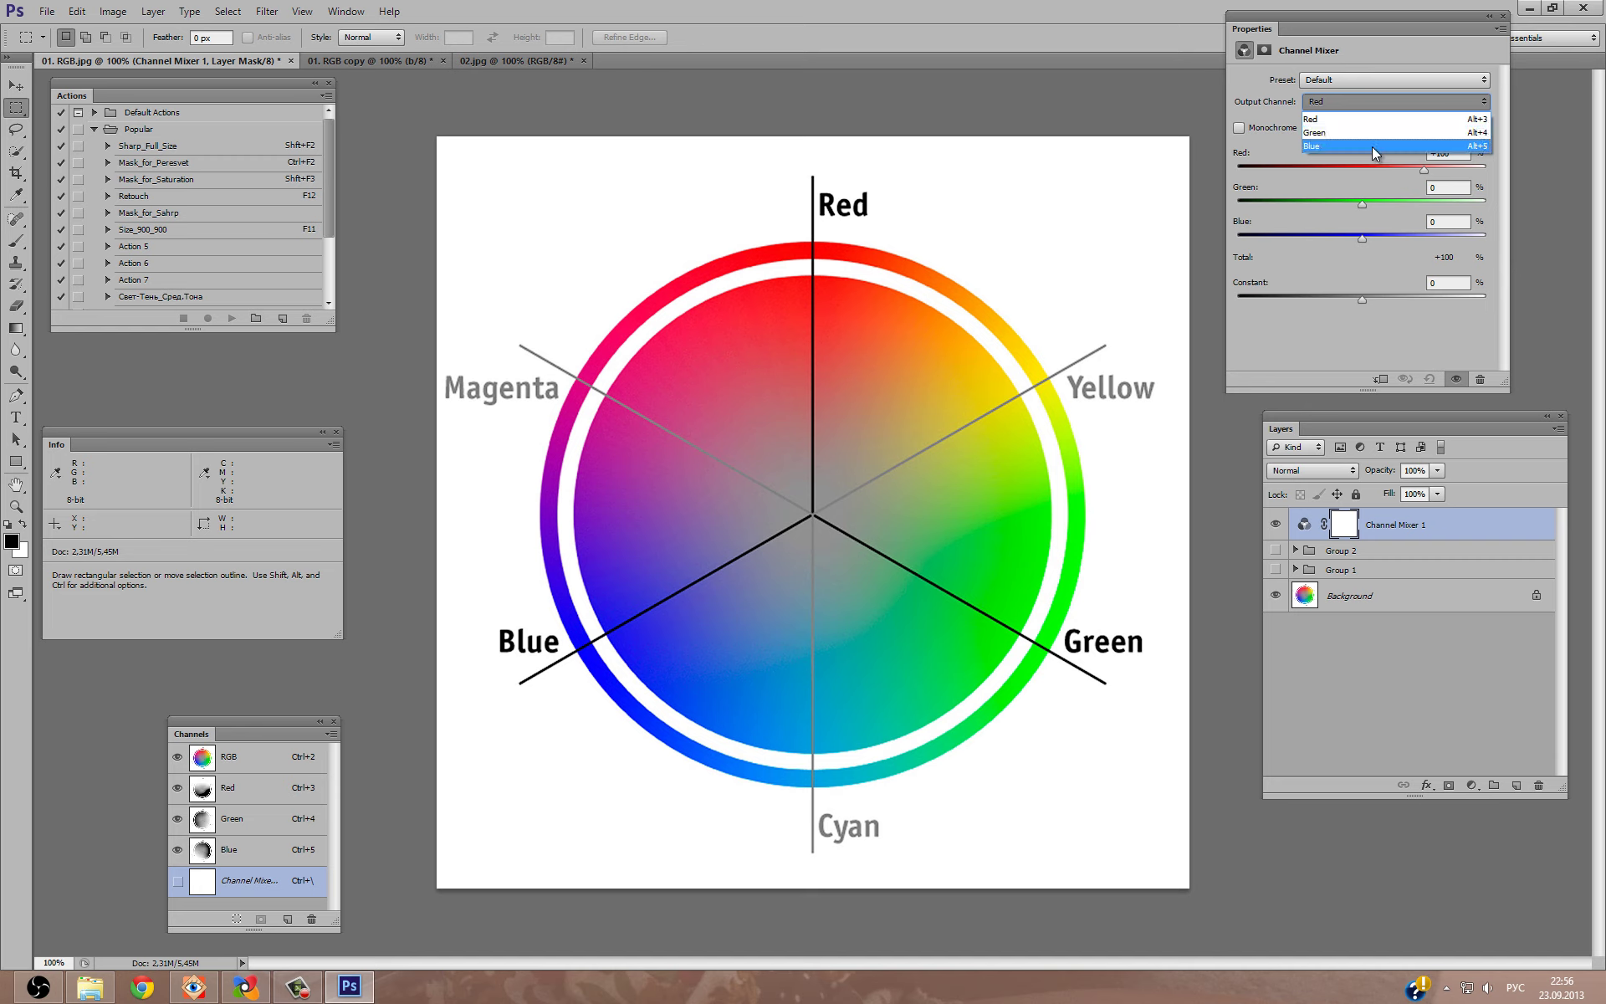
pyautogui.click(1371, 147)
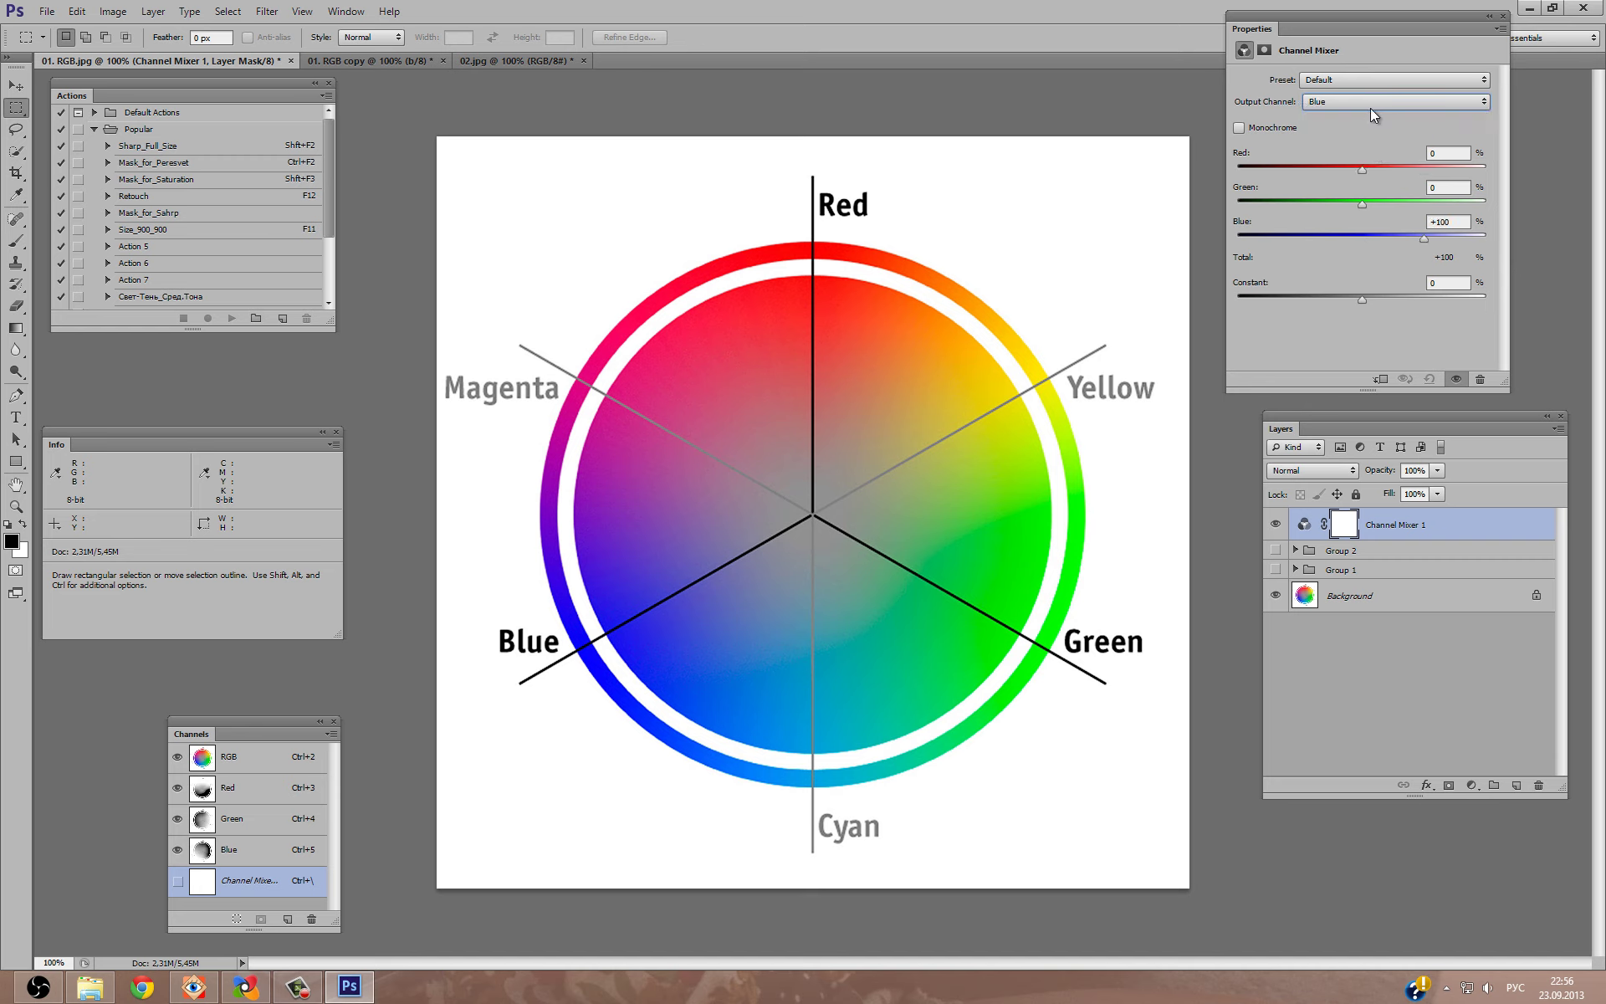
pyautogui.click(1370, 108)
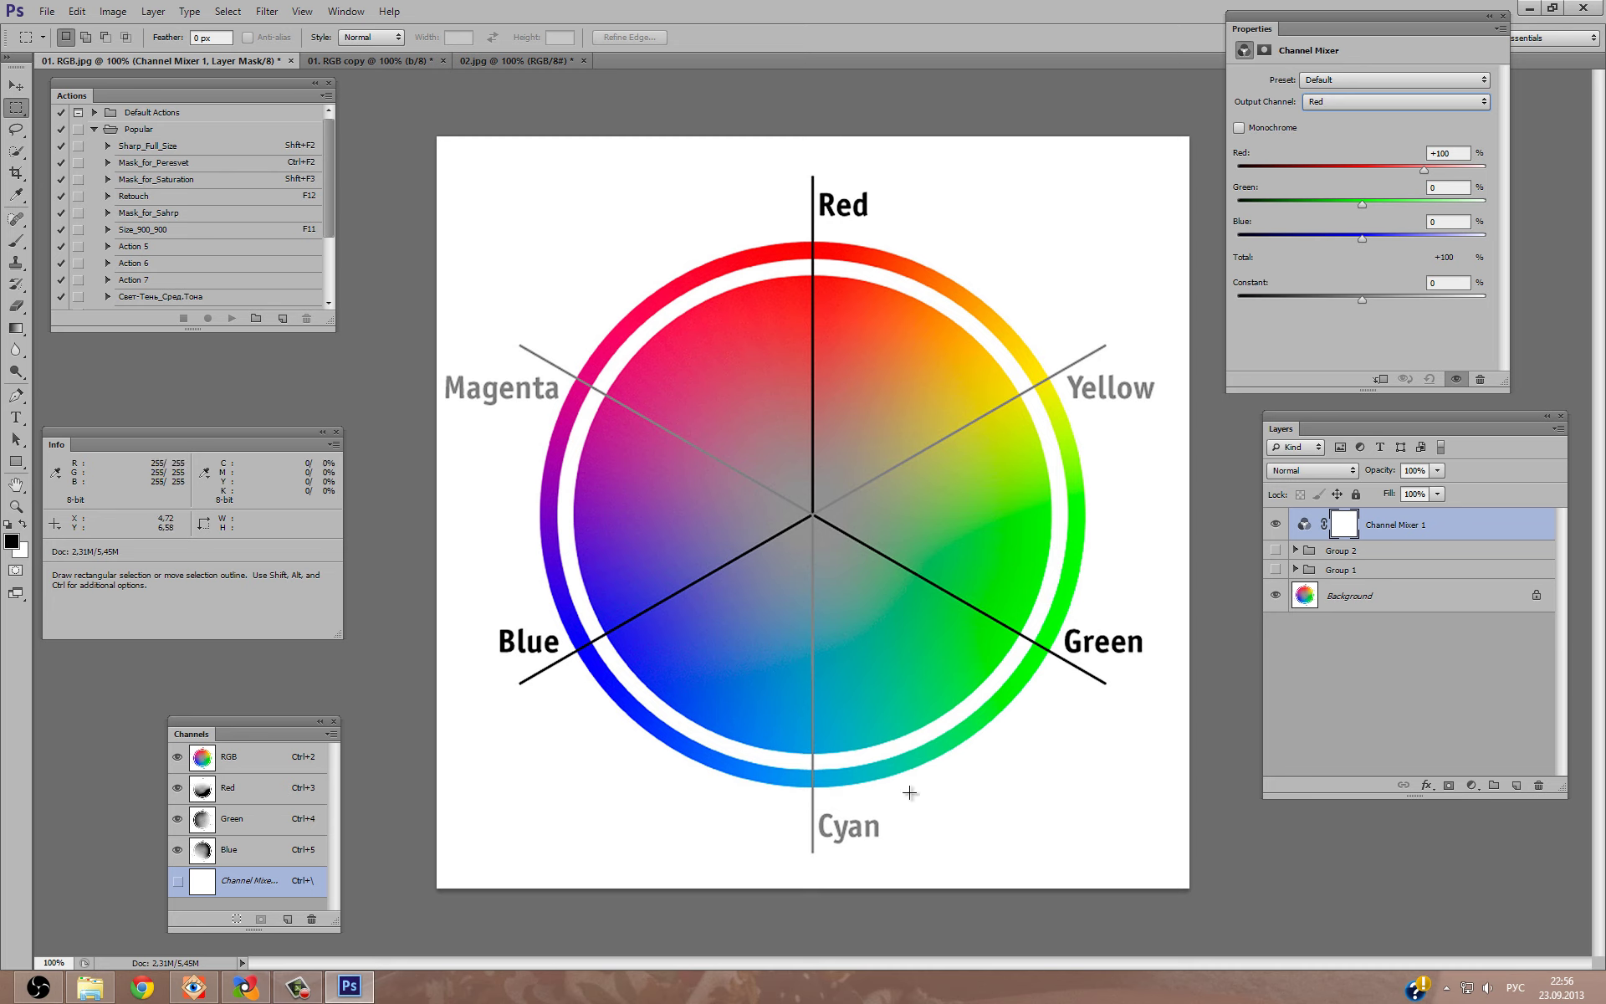
pyautogui.click(1340, 104)
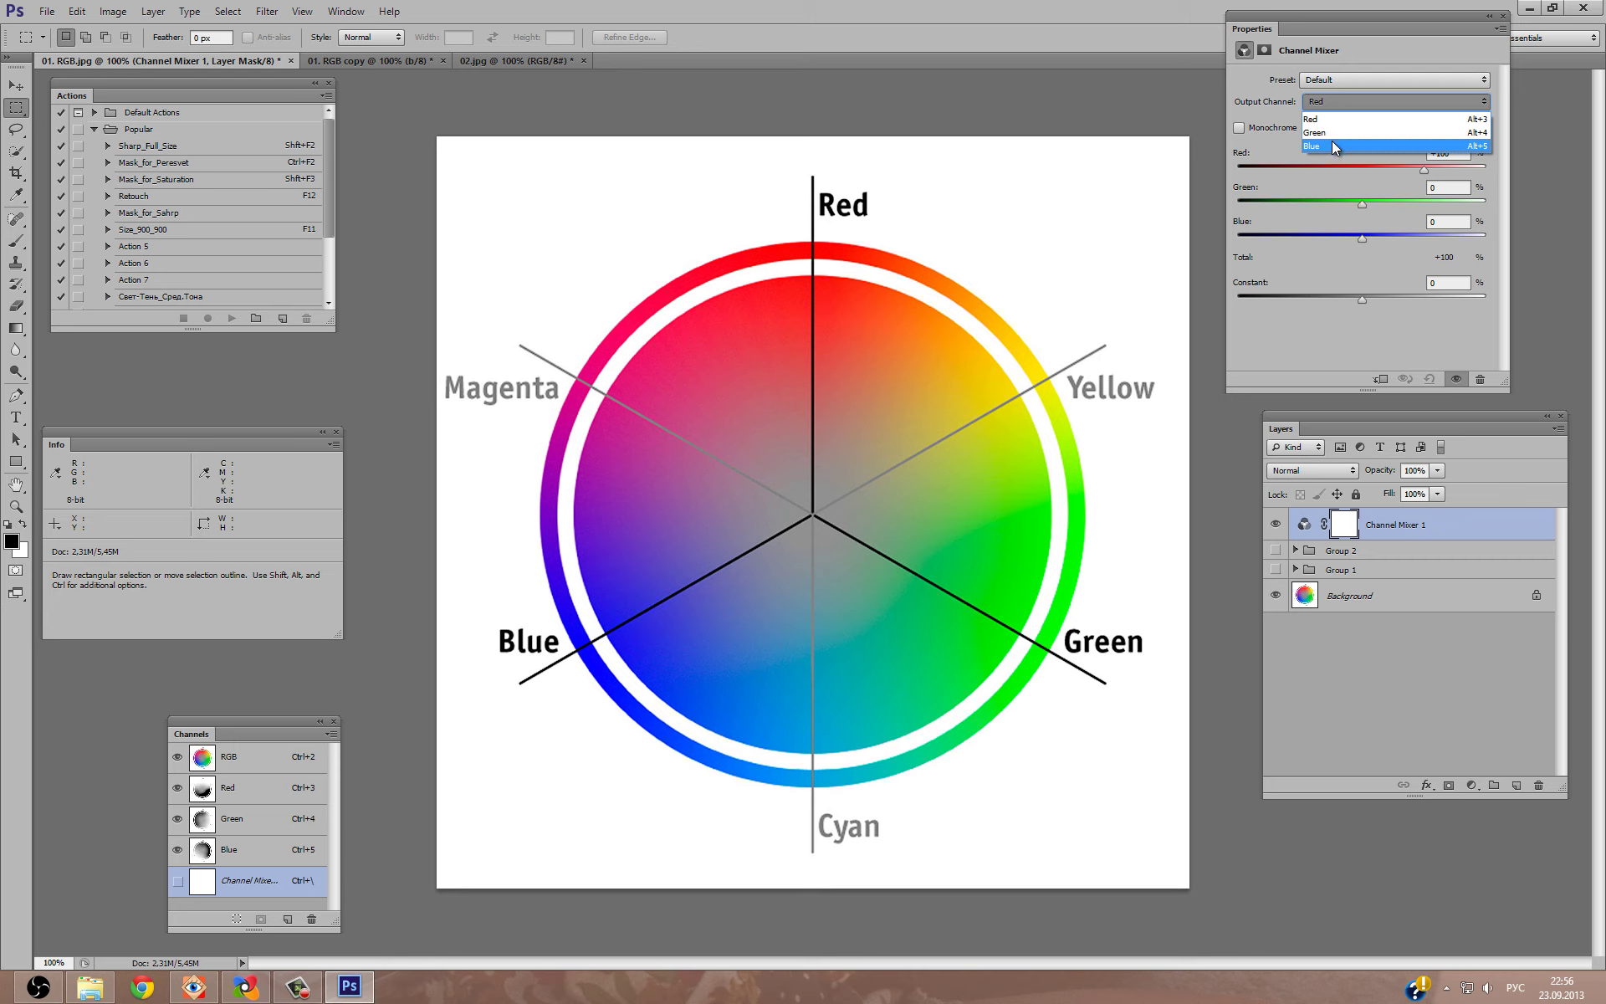
# Experiment with the Green output channel's contributions (40, 100, 0), comparing against the original wheel.
pyautogui.click(1331, 147)
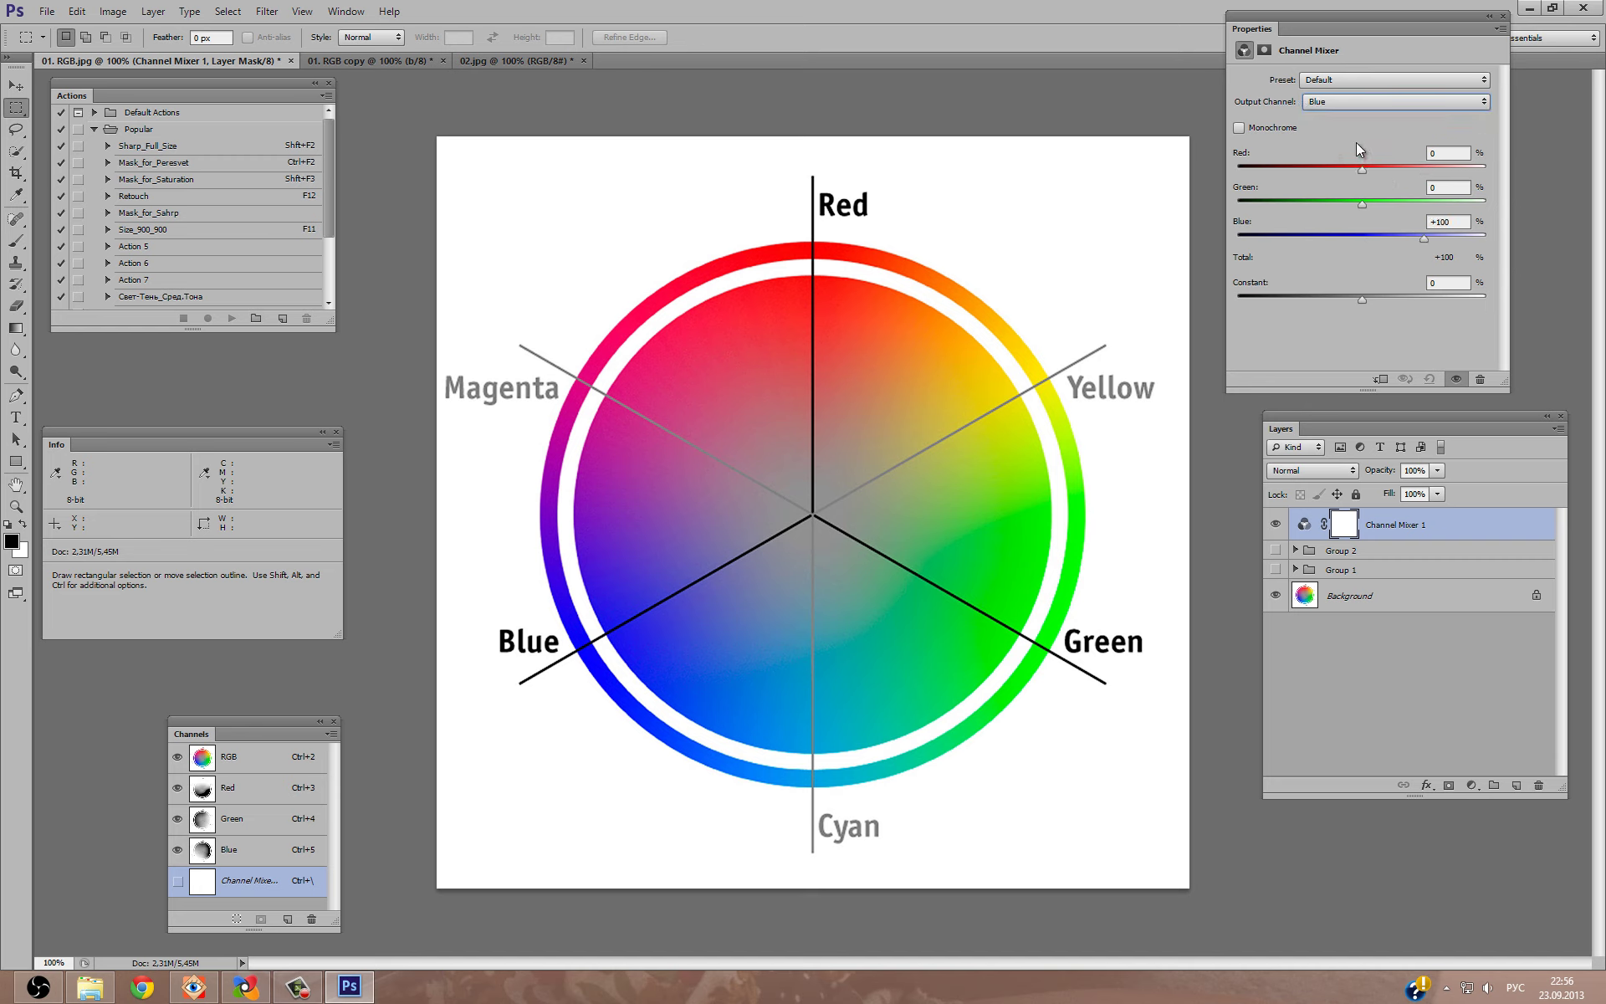
pyautogui.click(1380, 79)
pyautogui.click(1356, 103)
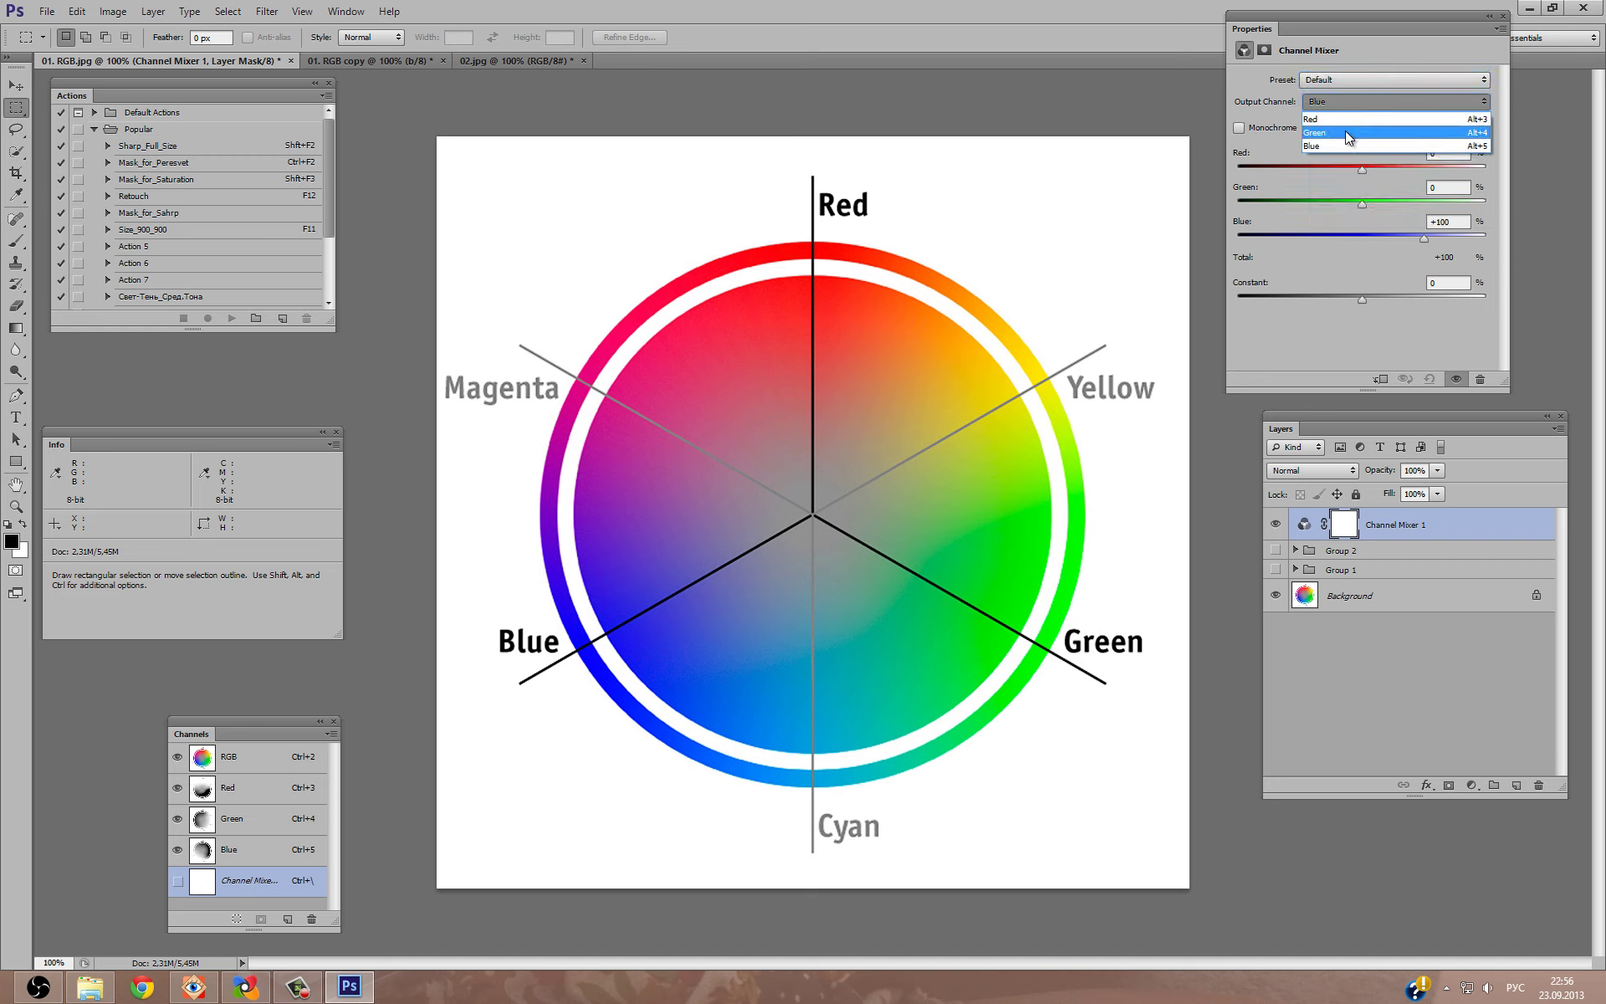
pyautogui.click(1347, 132)
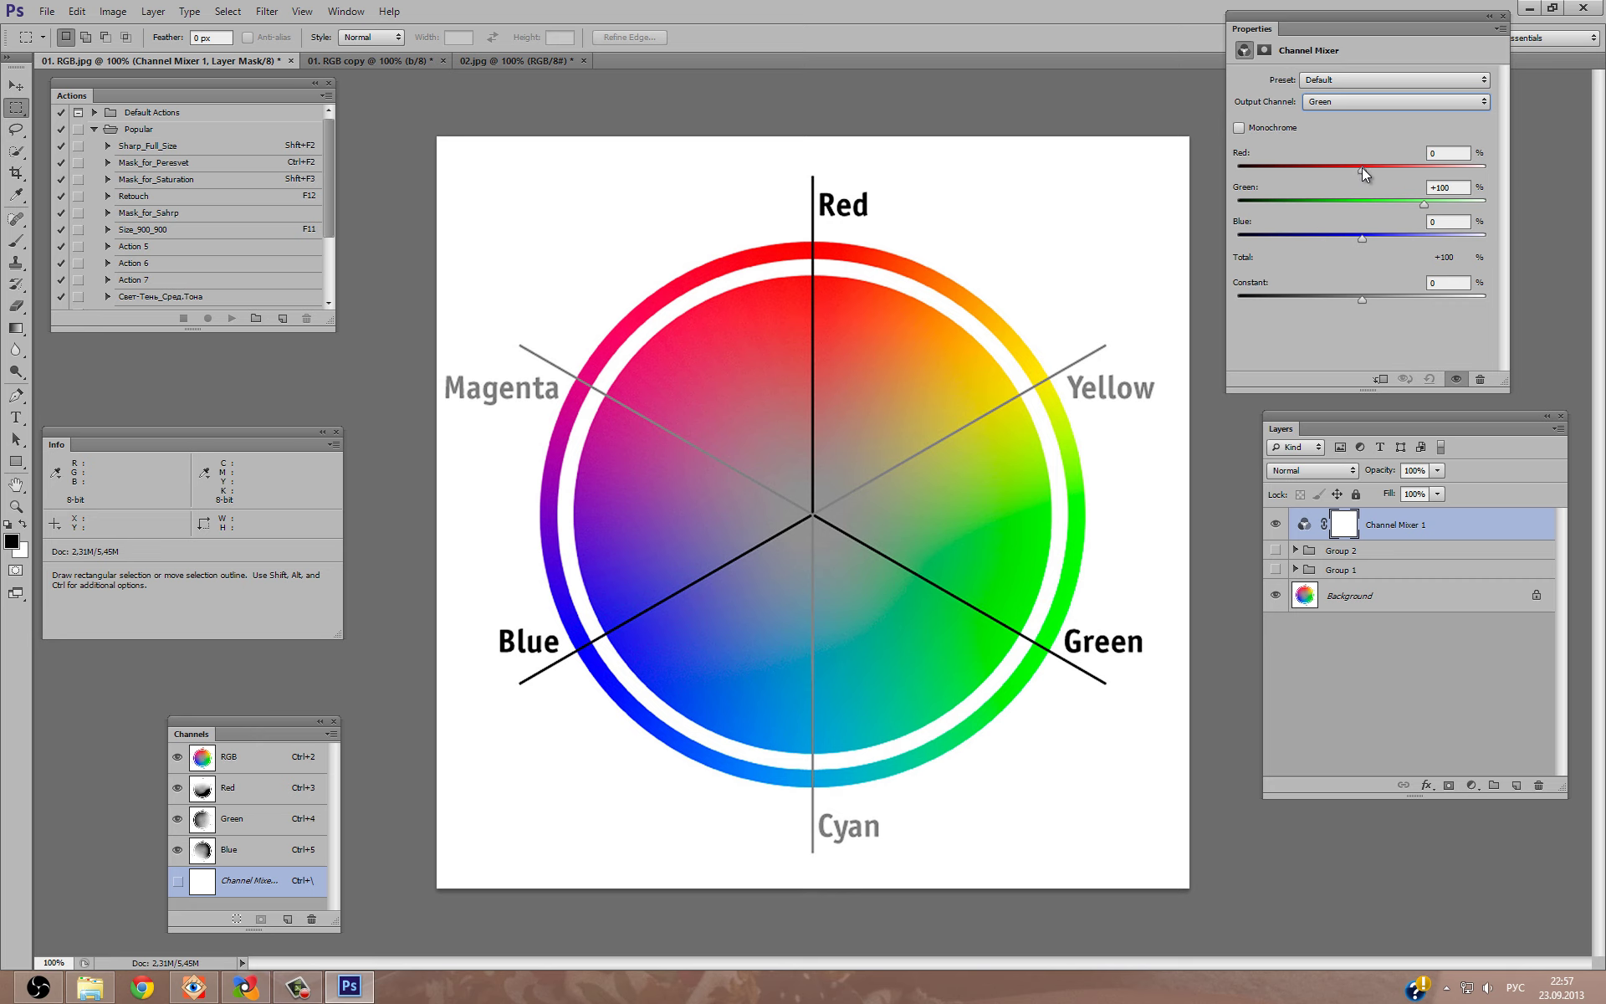
pyautogui.moveTo(1363, 169); pyautogui.dragTo(1387, 168)
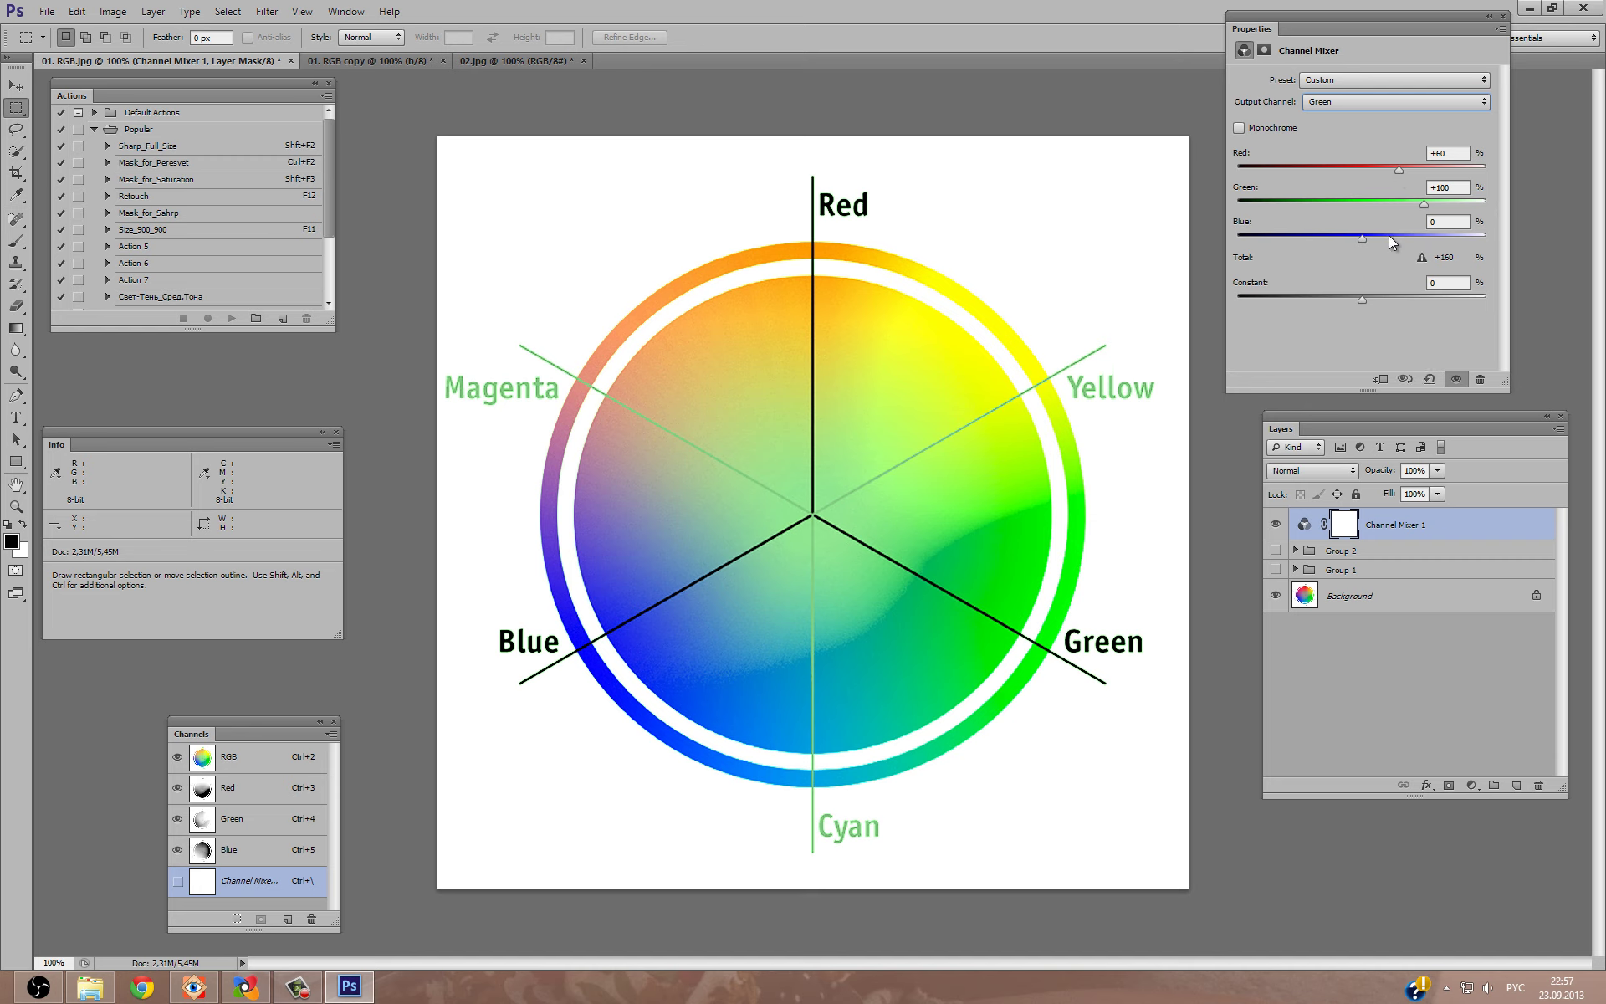
pyautogui.click(1457, 188)
pyautogui.write('4')
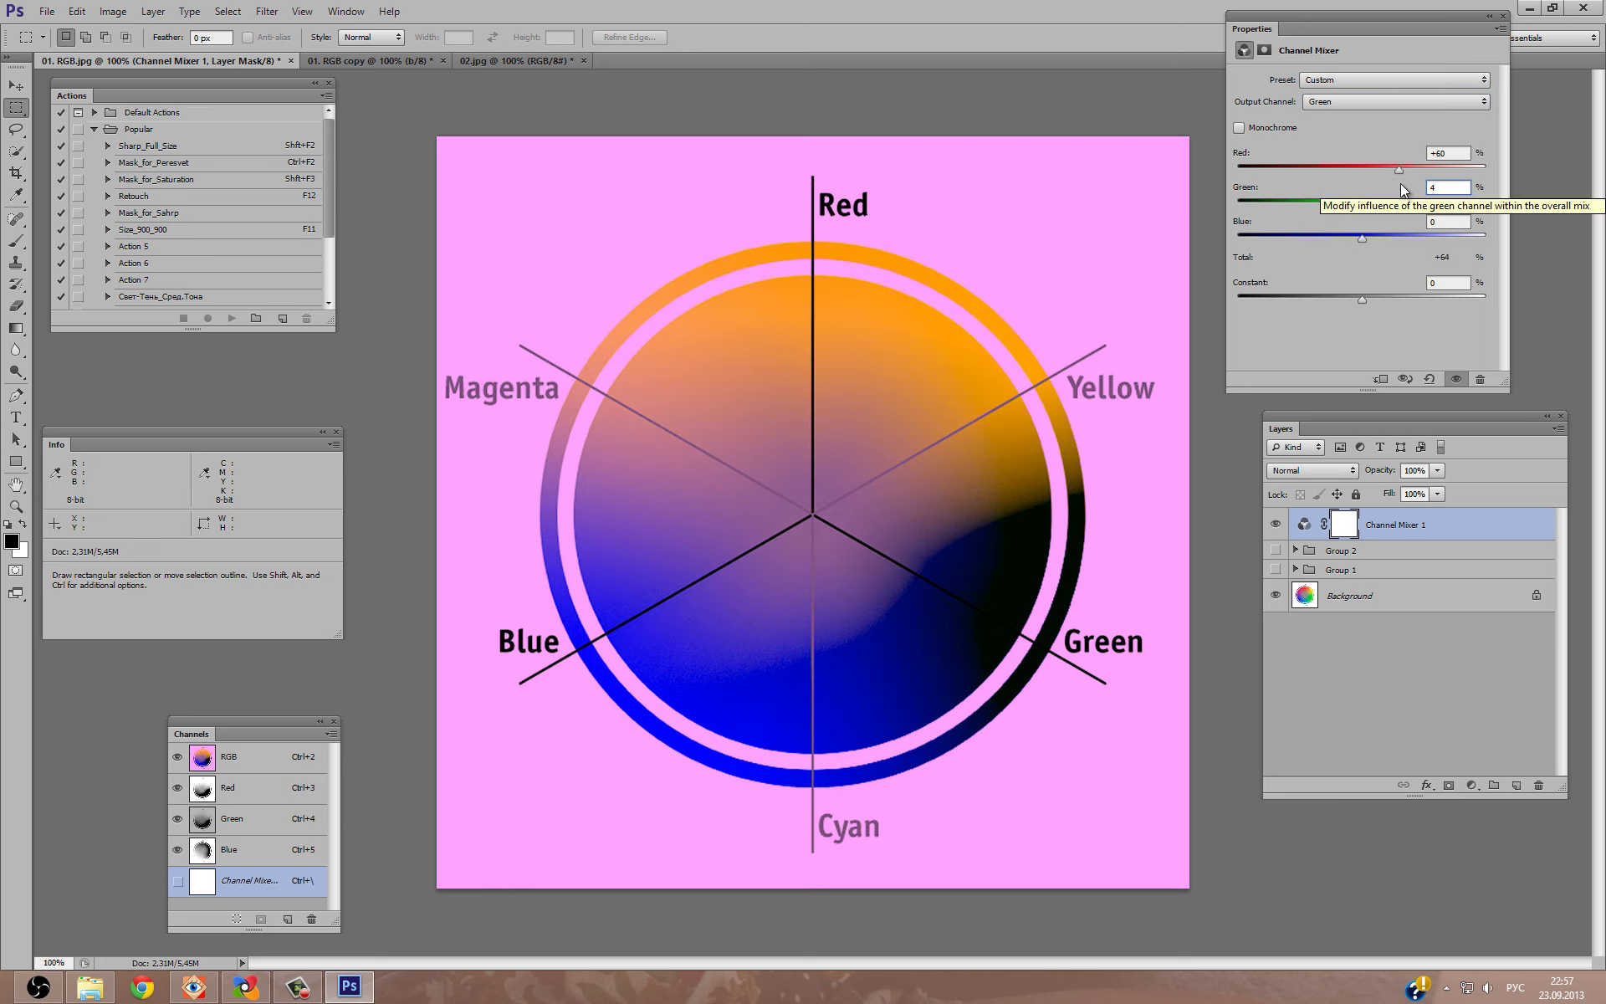
pyautogui.write('0')
pyautogui.click(1274, 524)
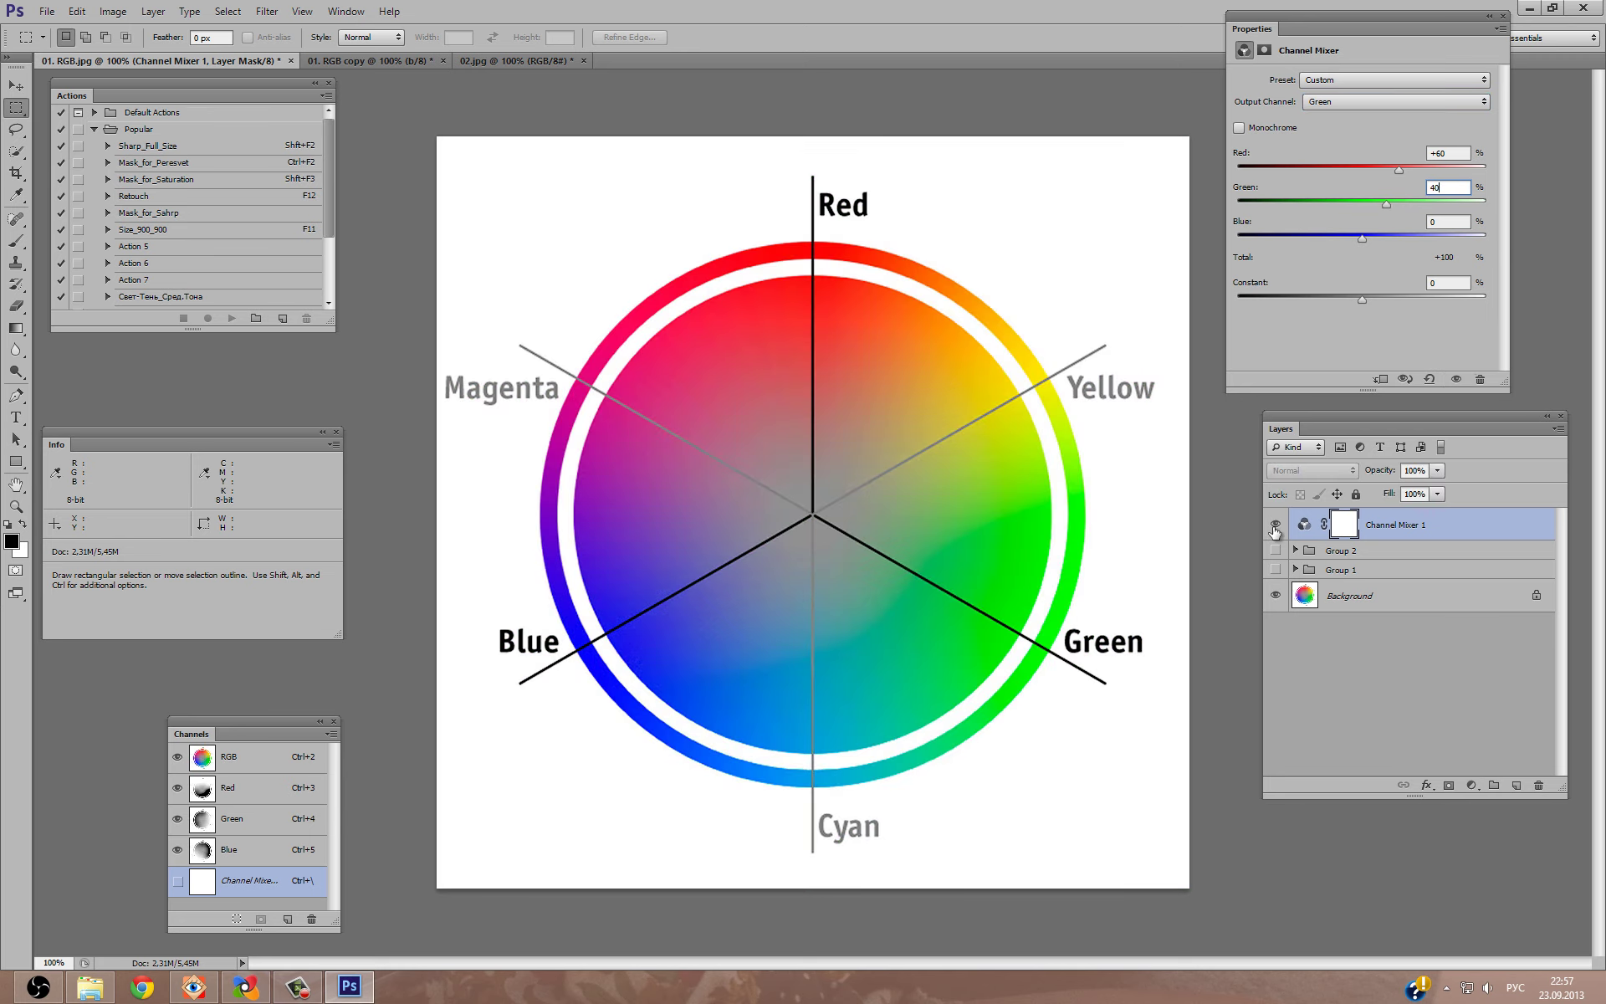
pyautogui.click(1274, 525)
pyautogui.click(1275, 524)
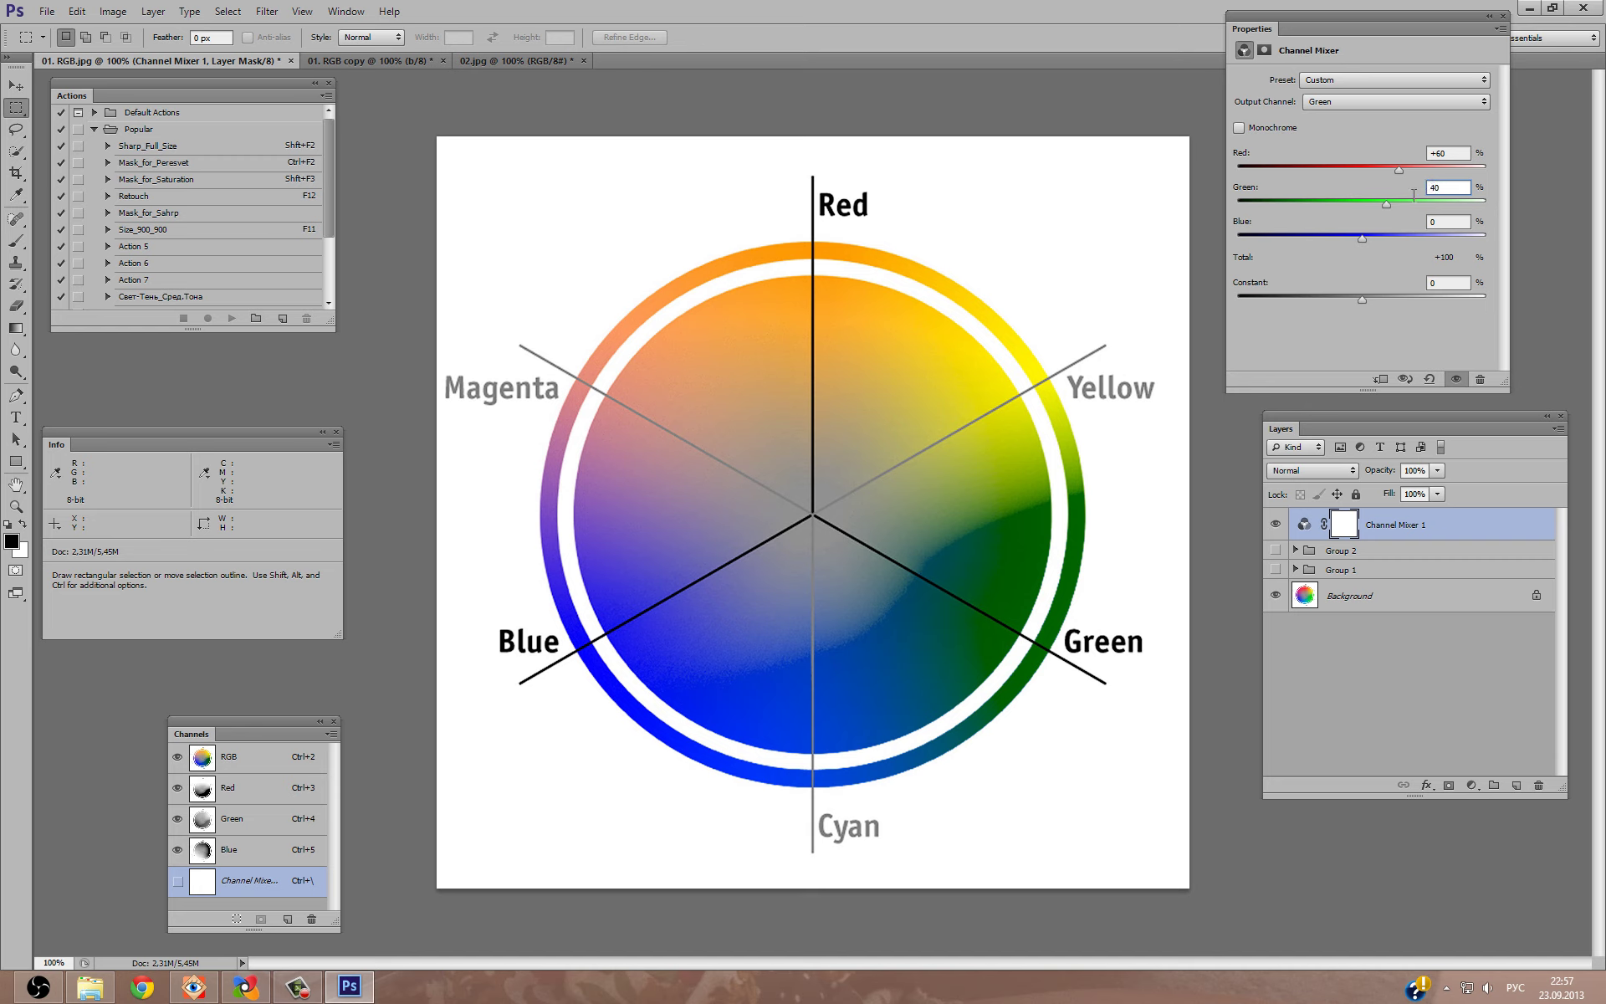
pyautogui.write('10')
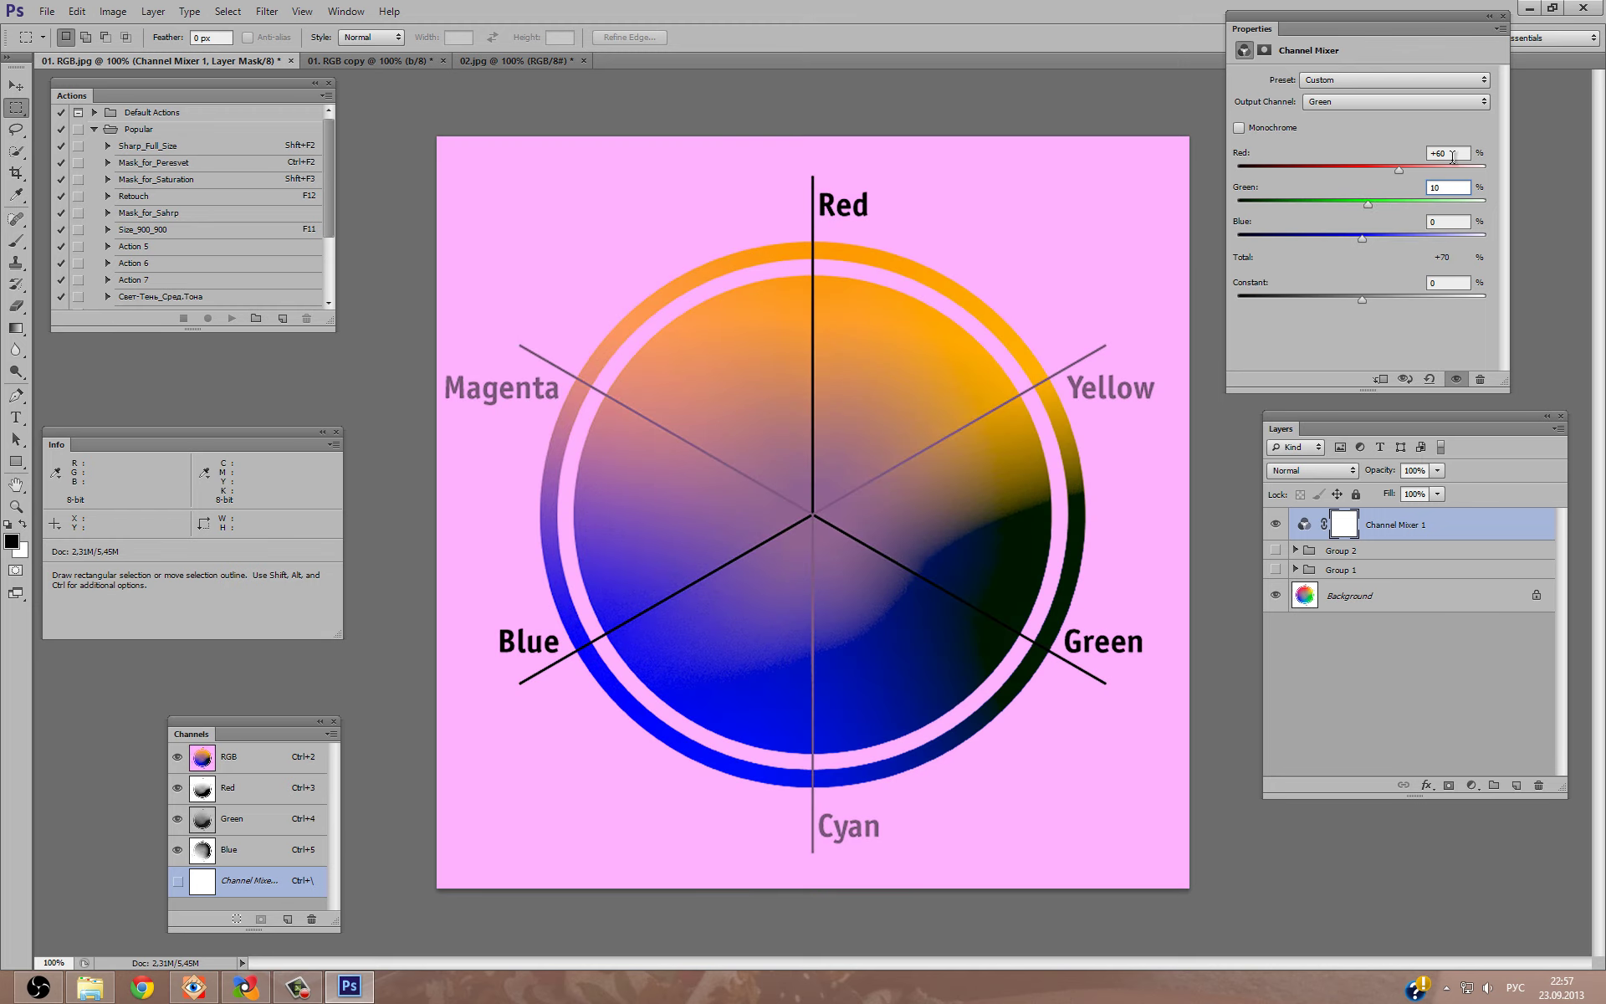
pyautogui.write('0')
pyautogui.click(1451, 154)
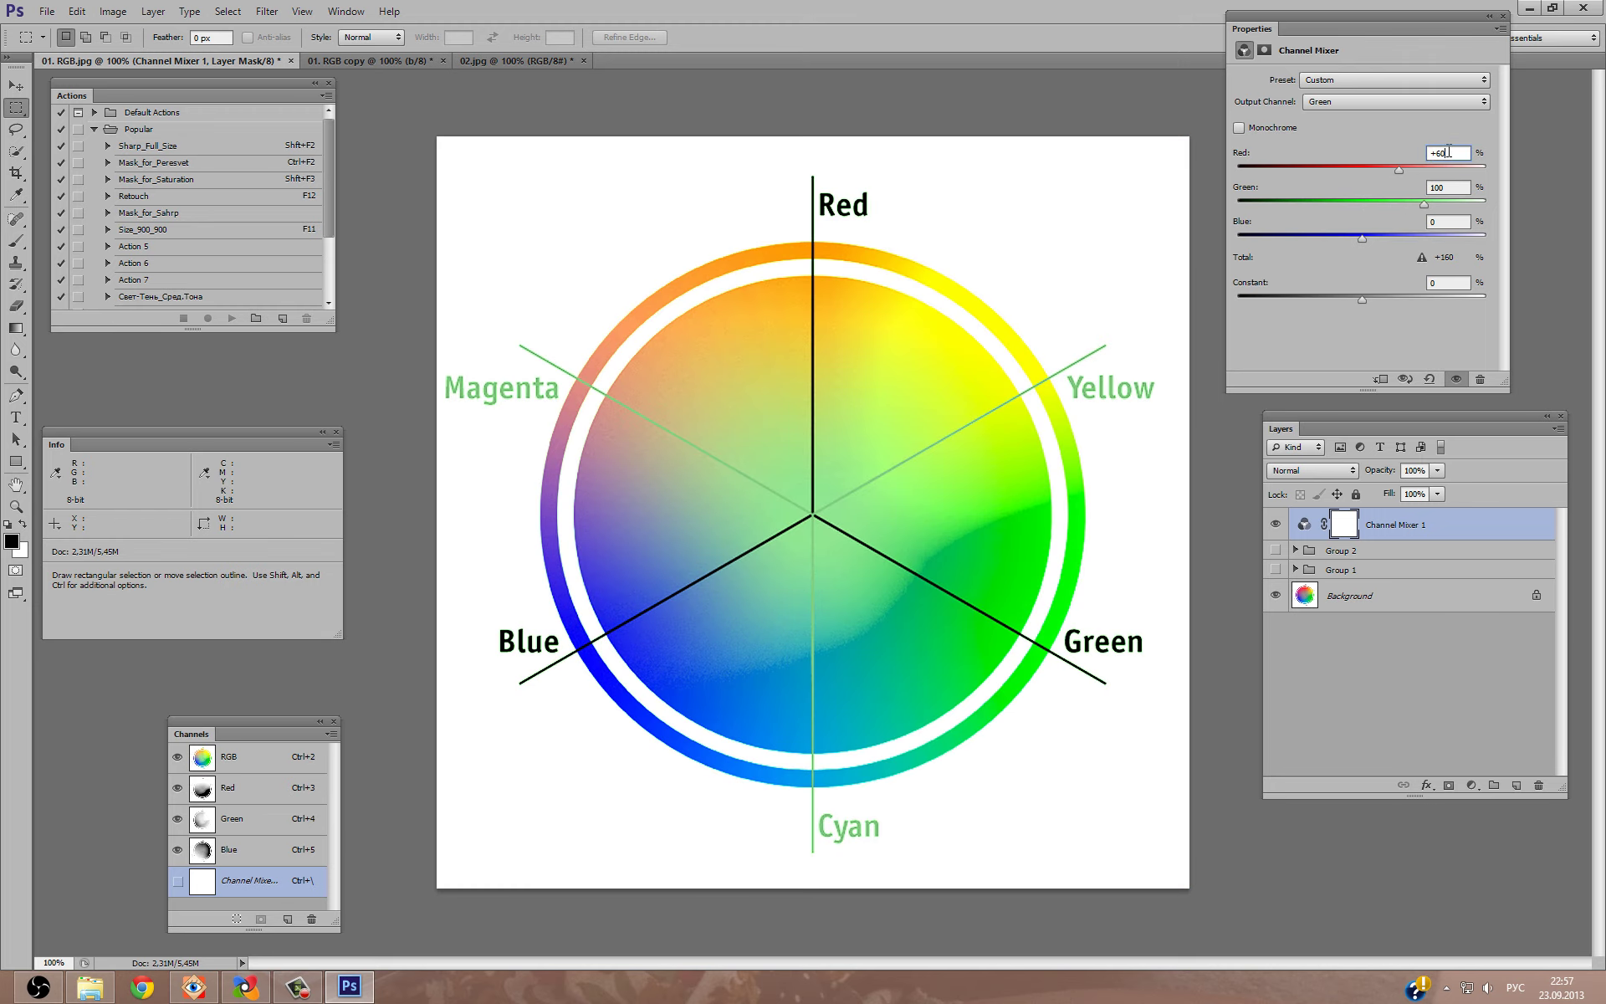
pyautogui.write('0')
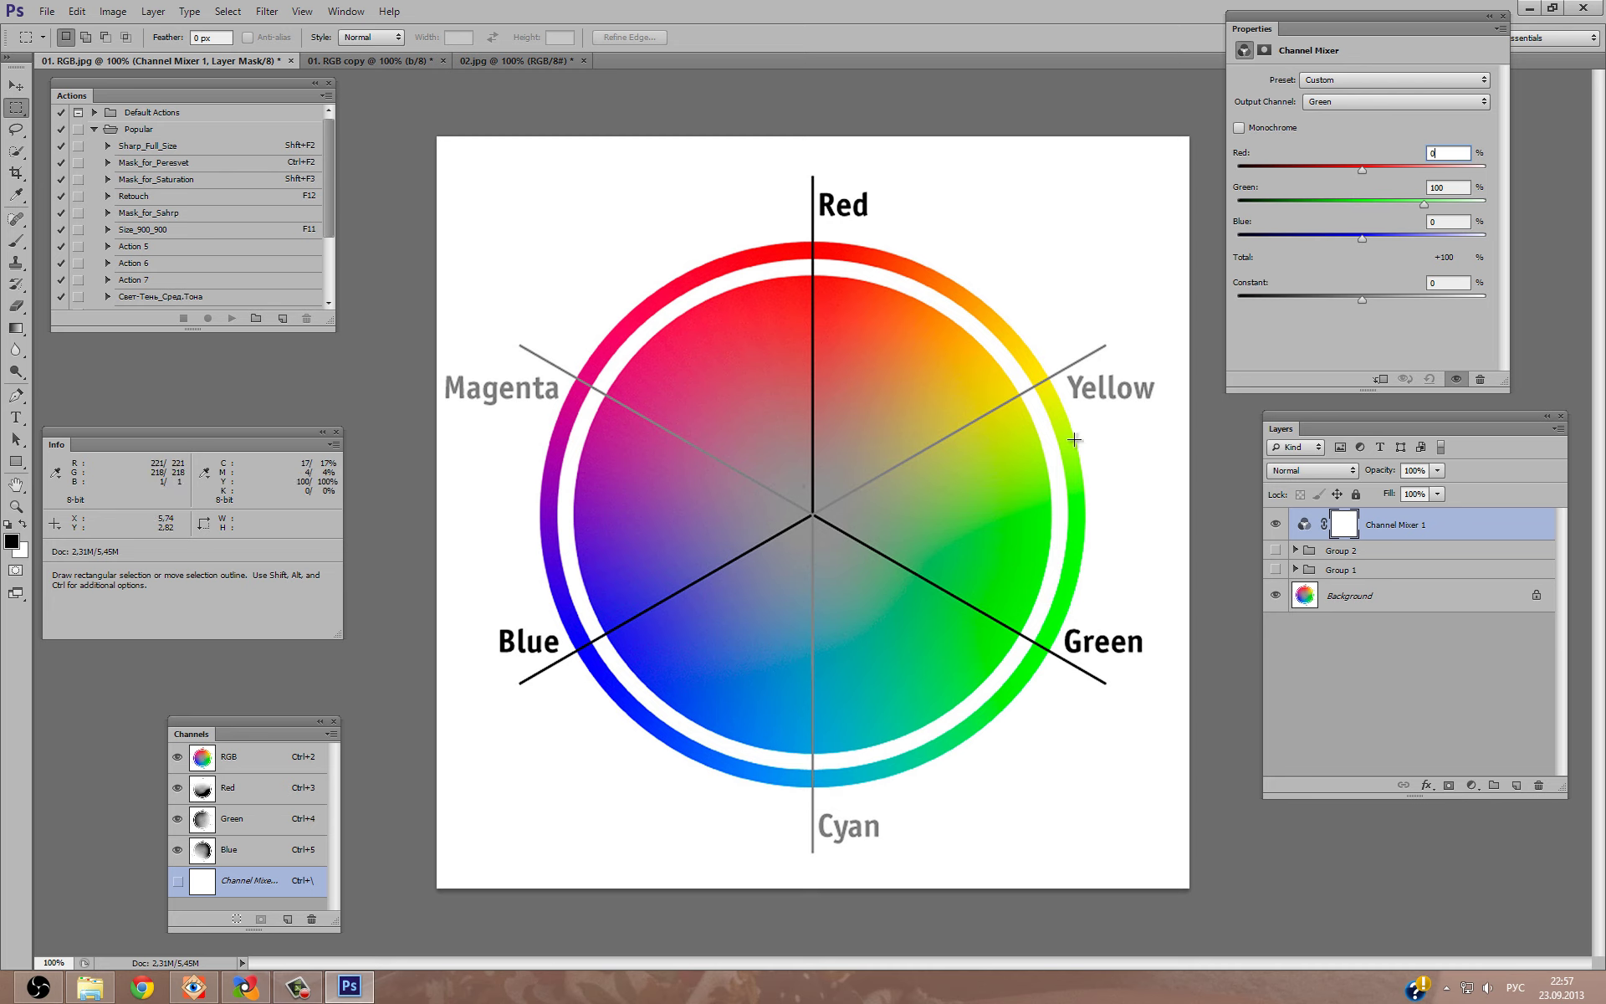
# Set the Blue output channel to Red 50, Green 50, Blue 0 and compare before and after.
pyautogui.click(1362, 102)
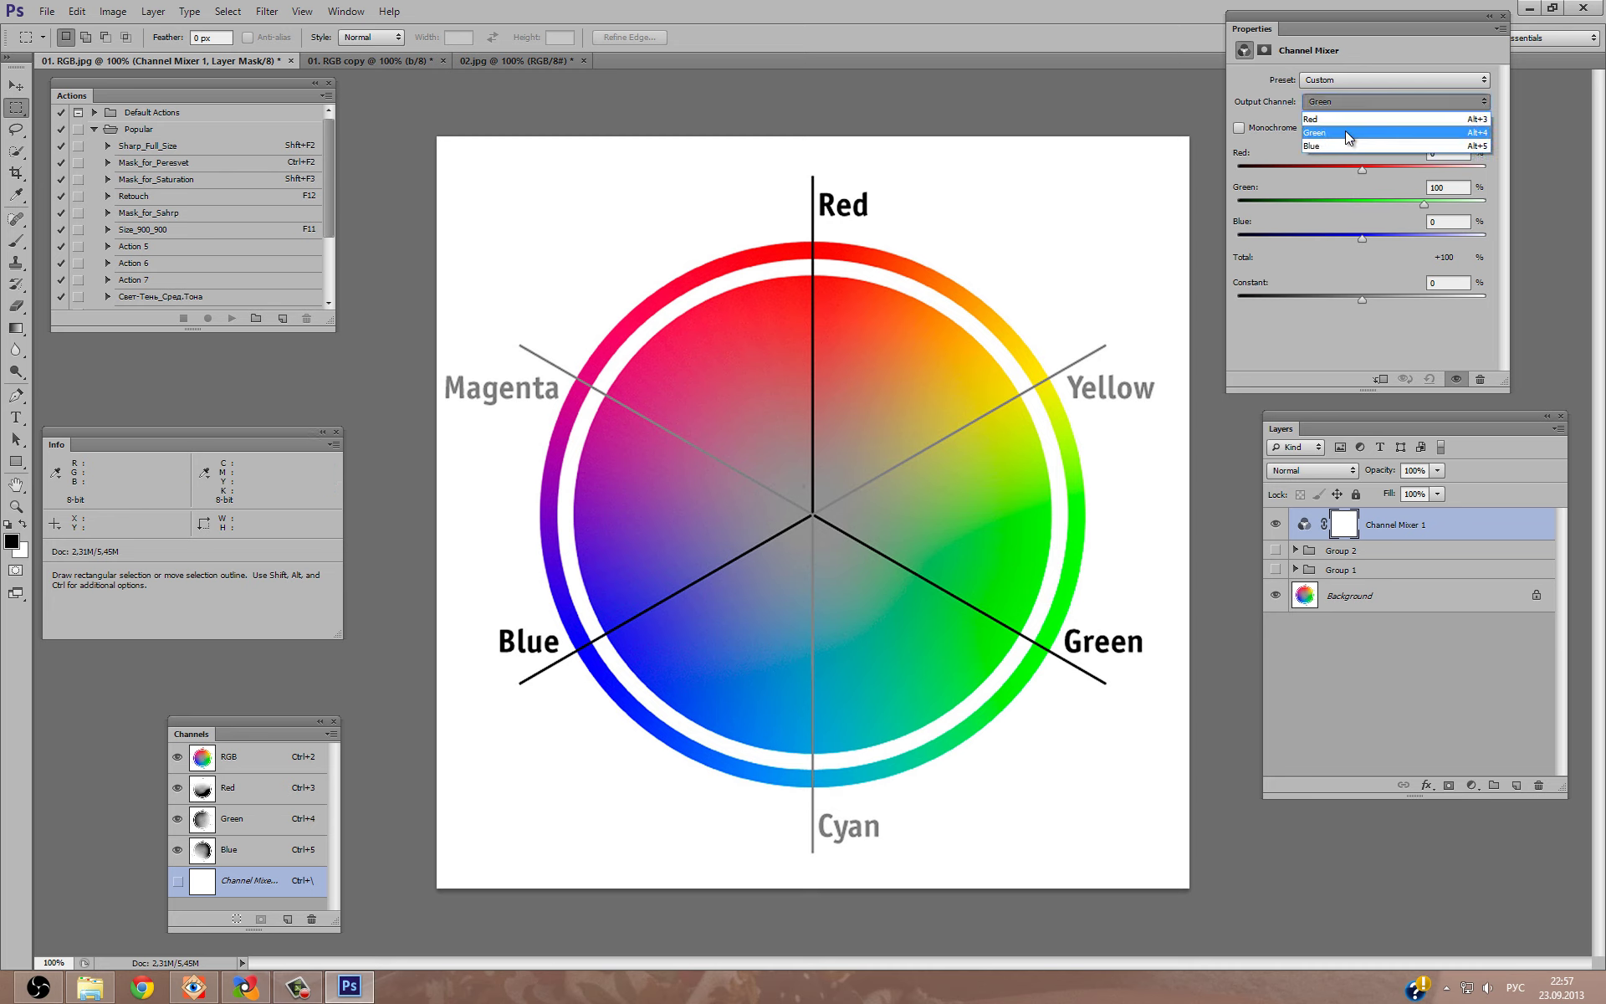
pyautogui.click(1337, 144)
pyautogui.press('Down')
pyautogui.click(1458, 224)
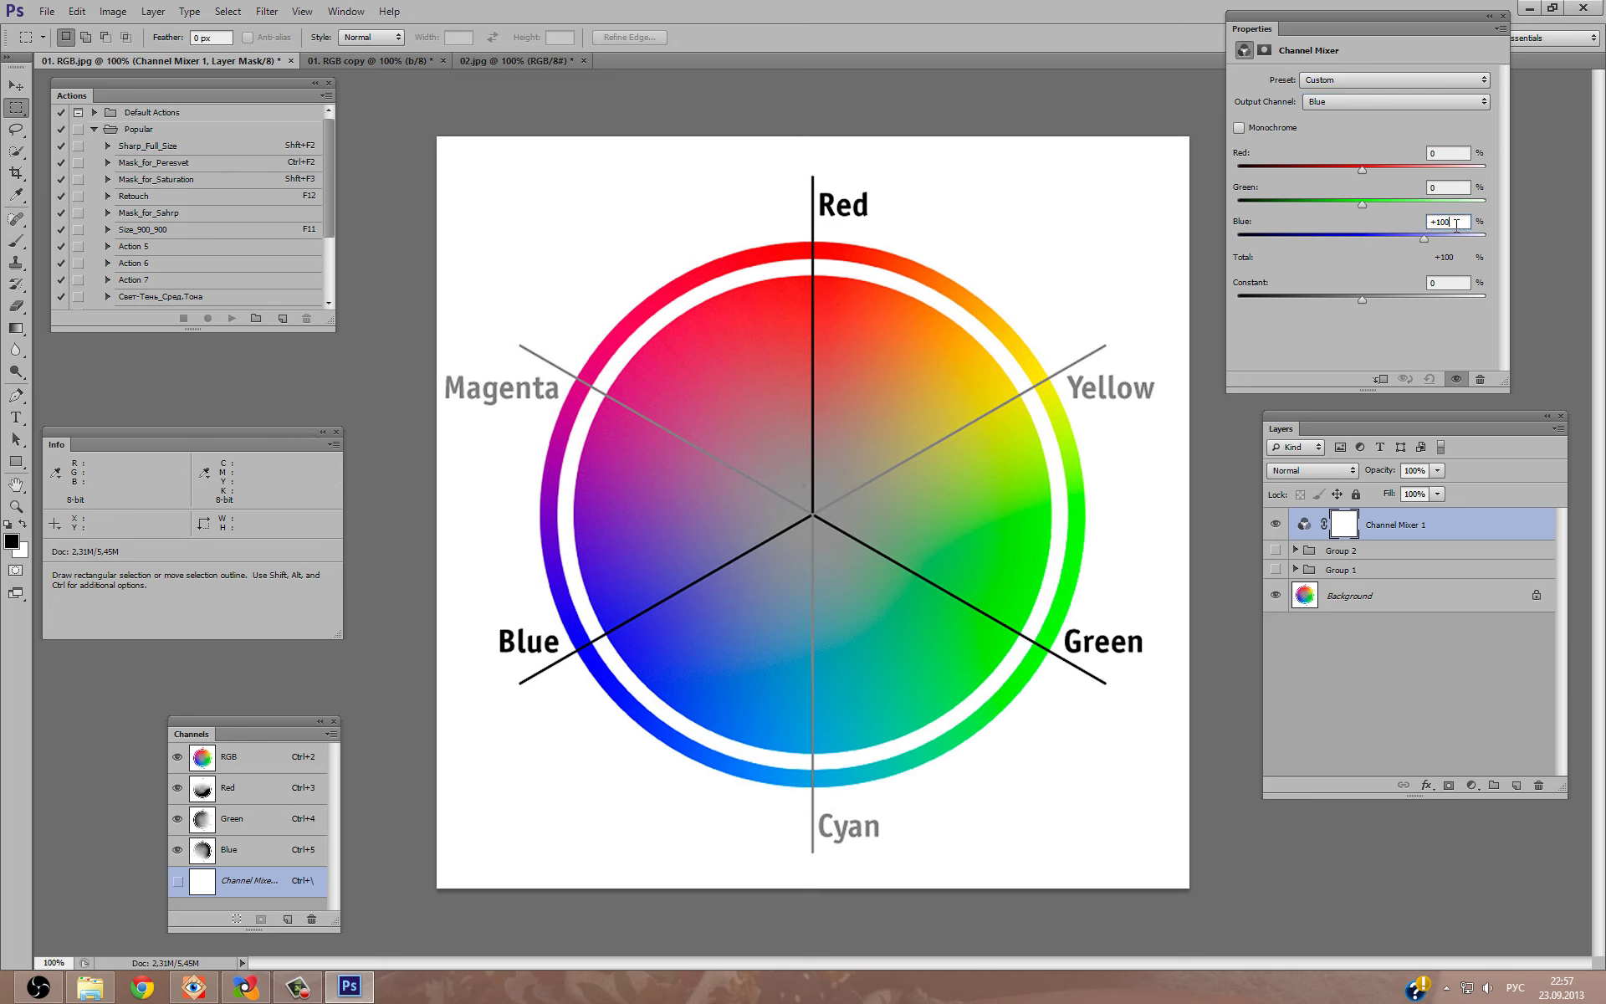
pyautogui.write('0')
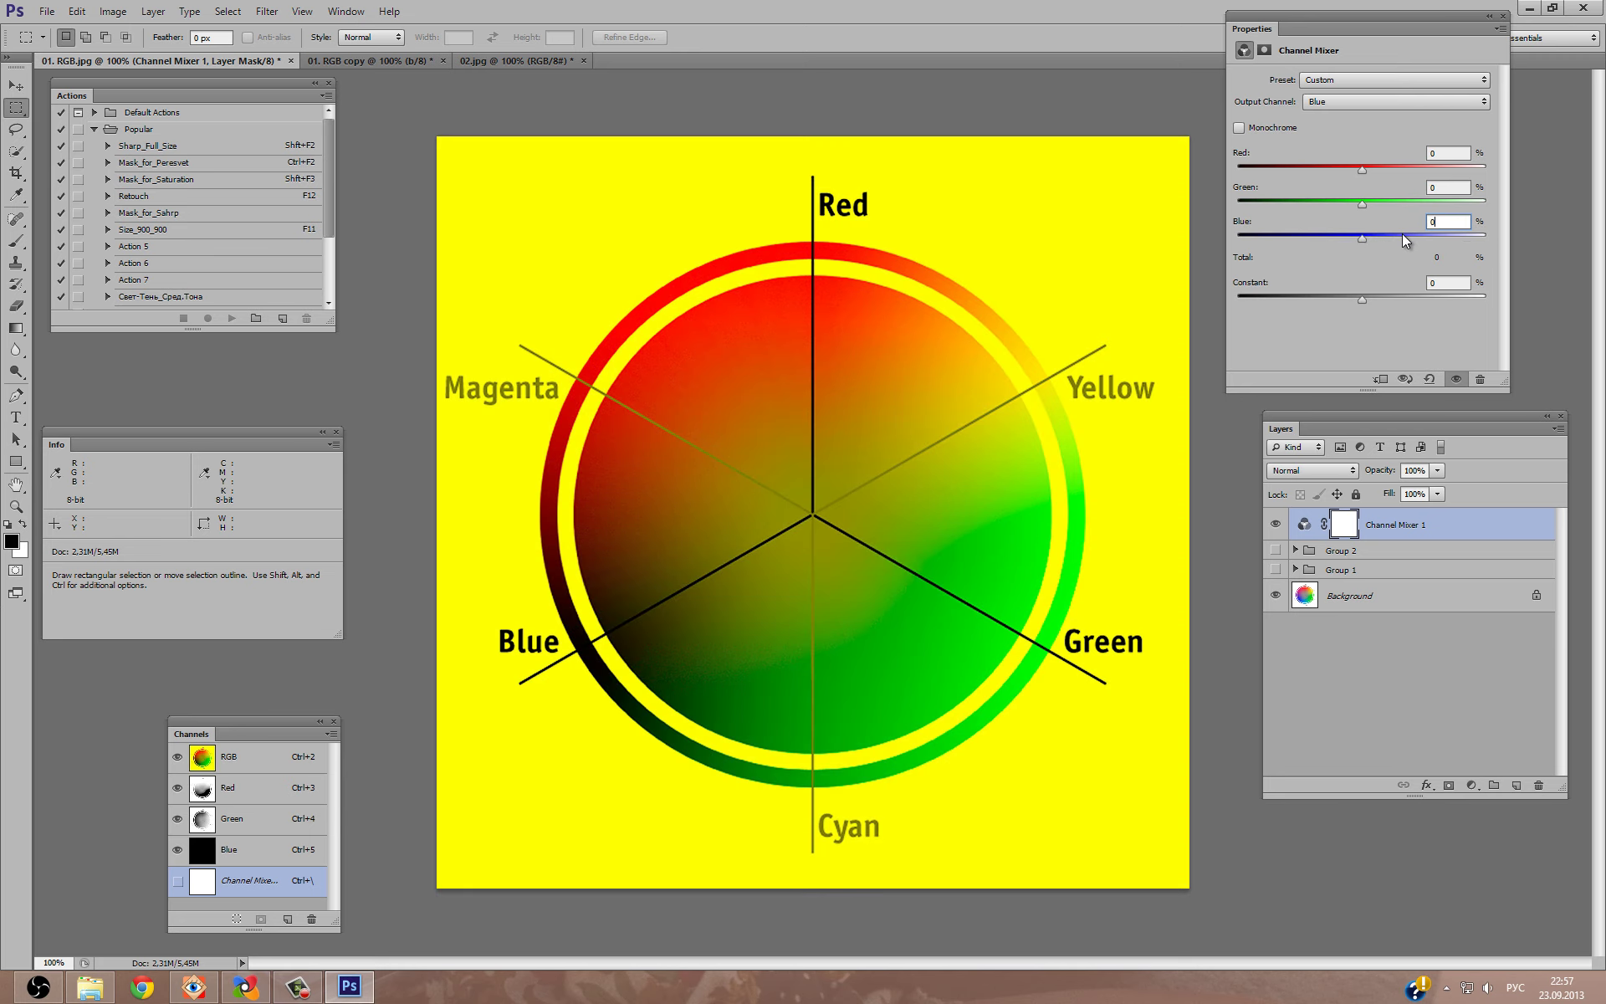
pyautogui.click(1443, 188)
pyautogui.write('50')
pyautogui.click(1423, 154)
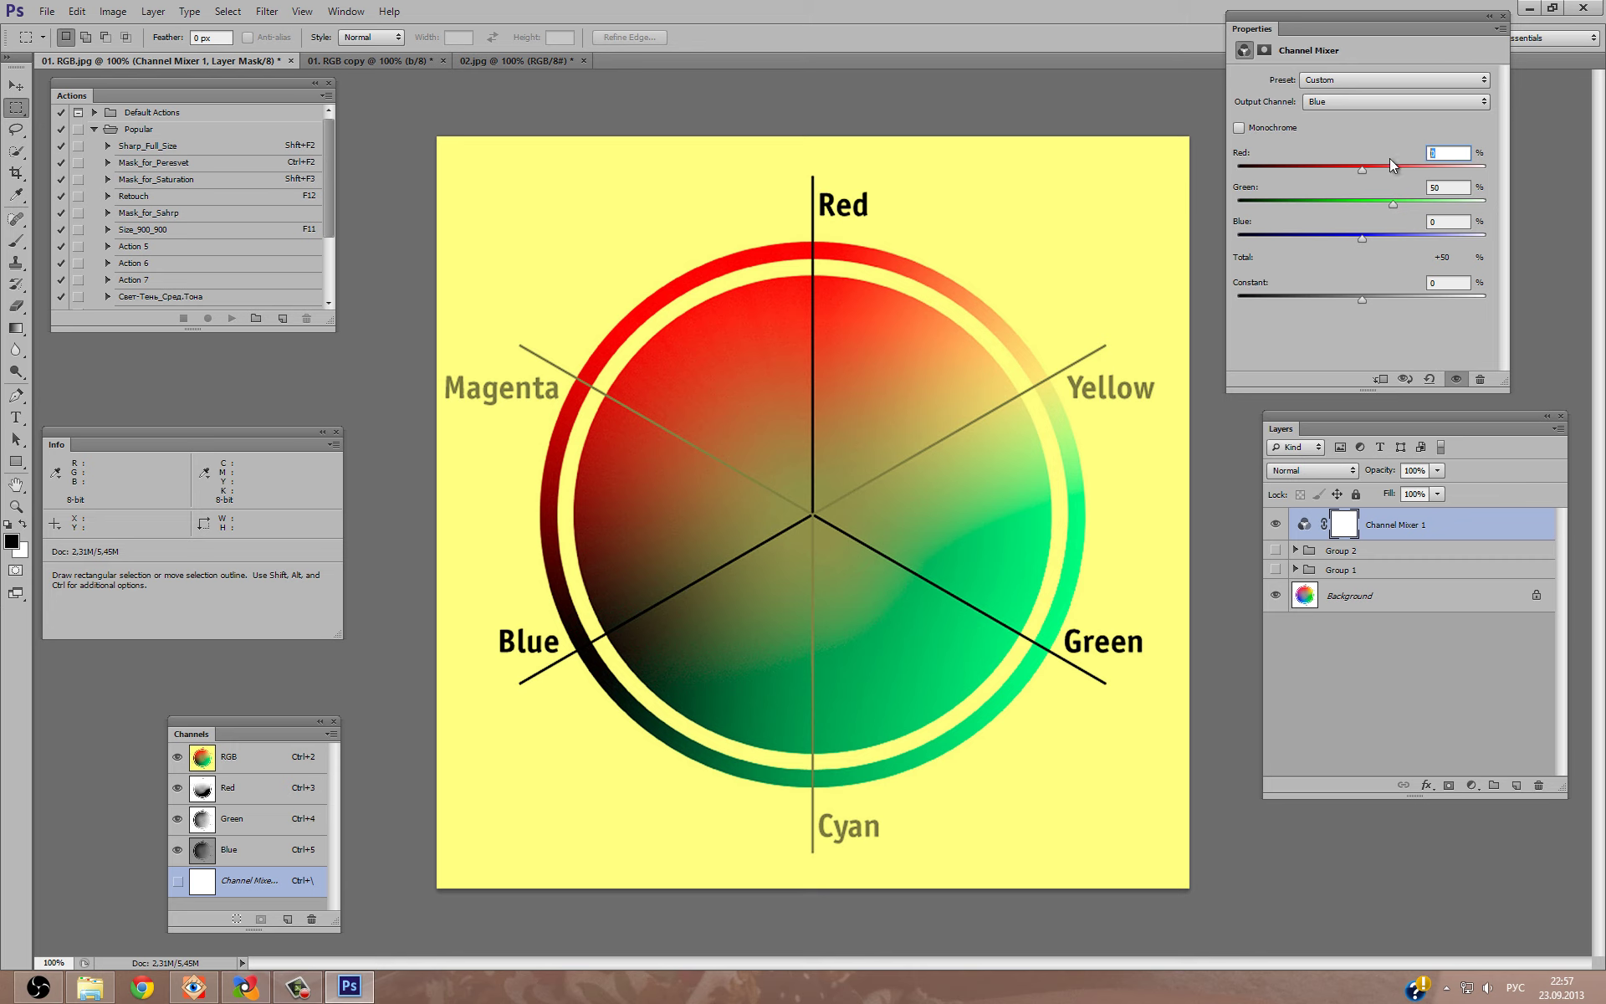
pyautogui.write('50')
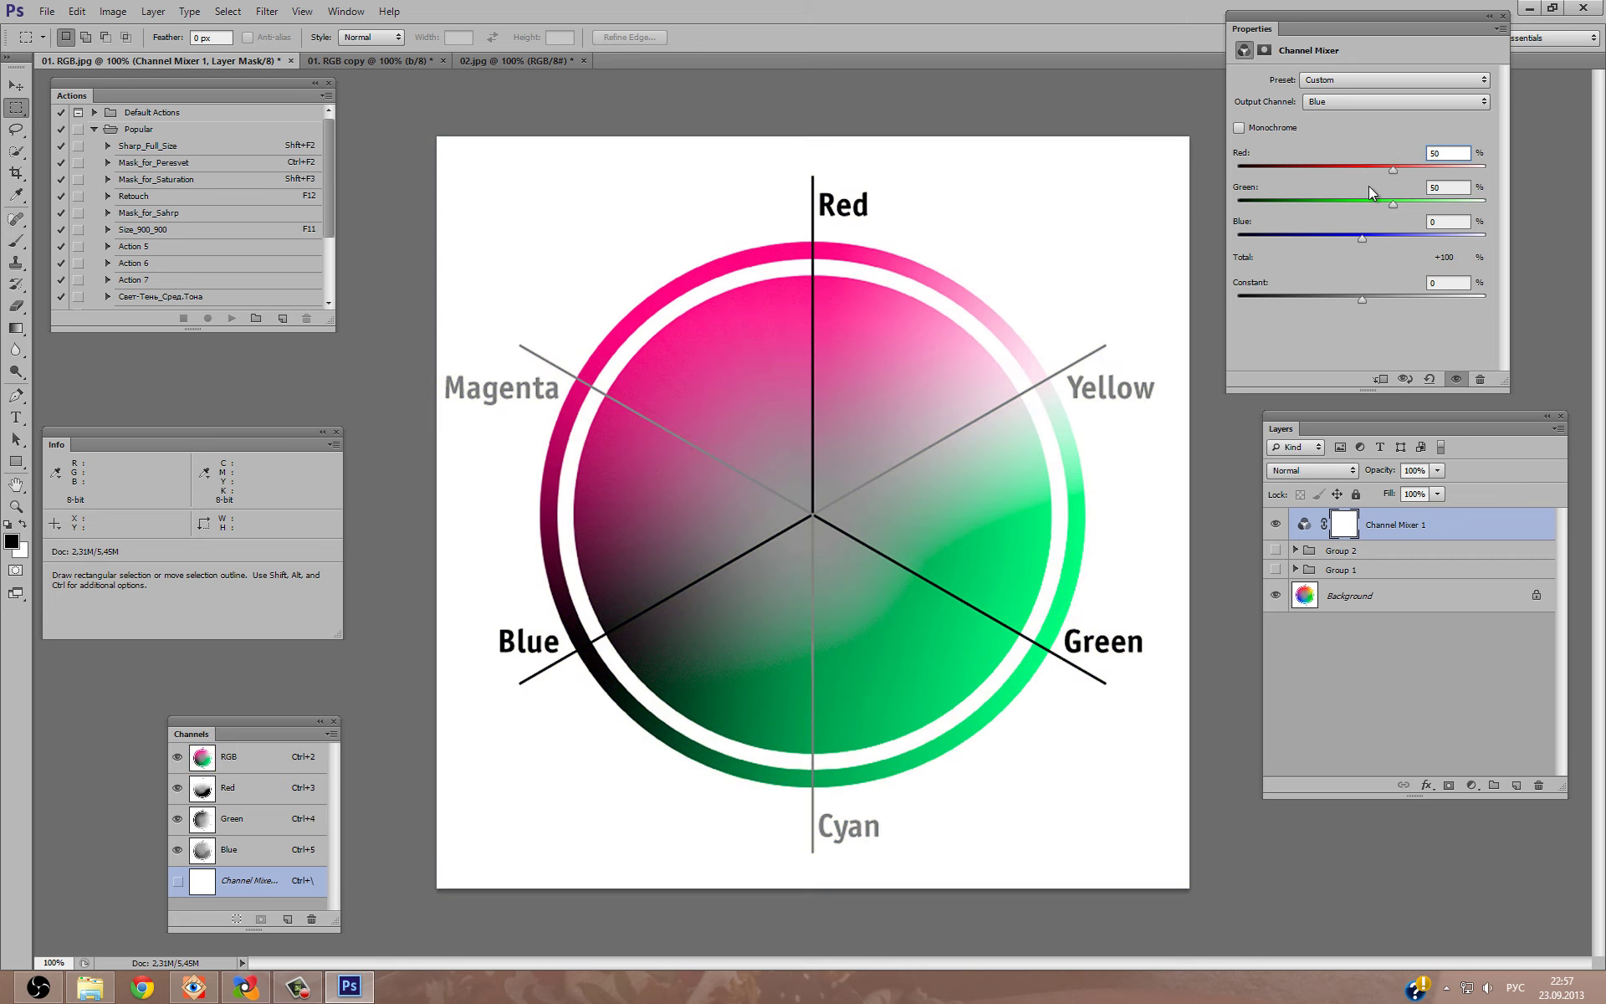
pyautogui.click(1275, 524)
pyautogui.click(1276, 525)
# Set Channel Mixer 1's blend mode to Darken, briefly comparing it with Normal.
pyautogui.click(1297, 474)
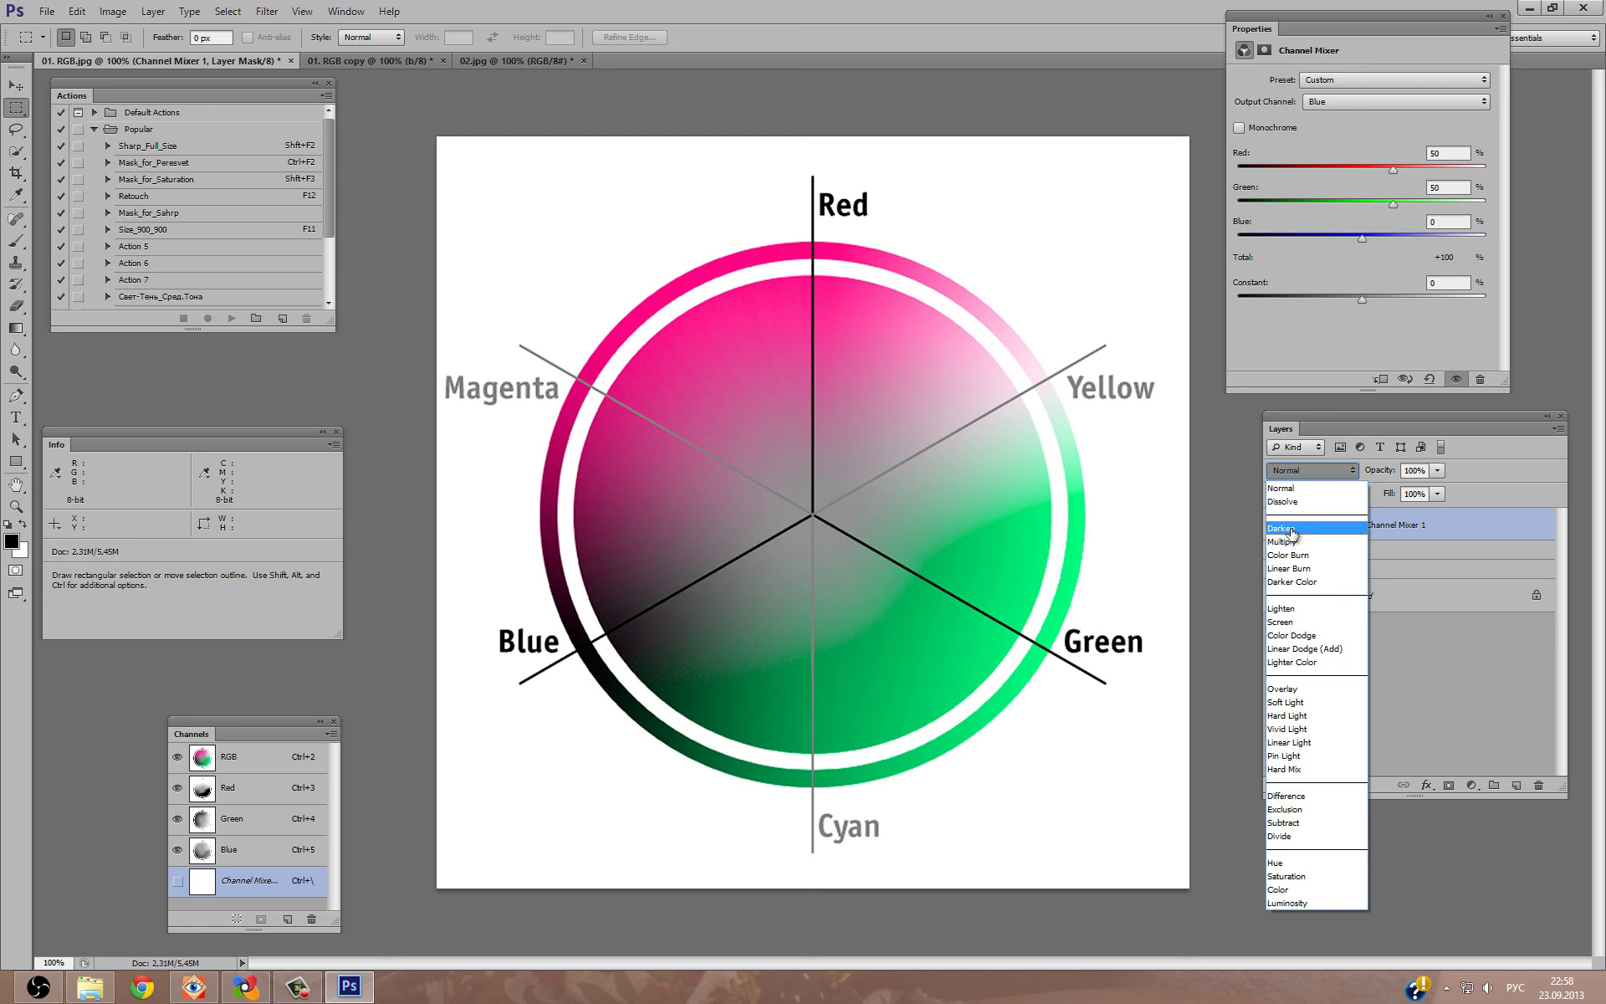
pyautogui.click(1291, 532)
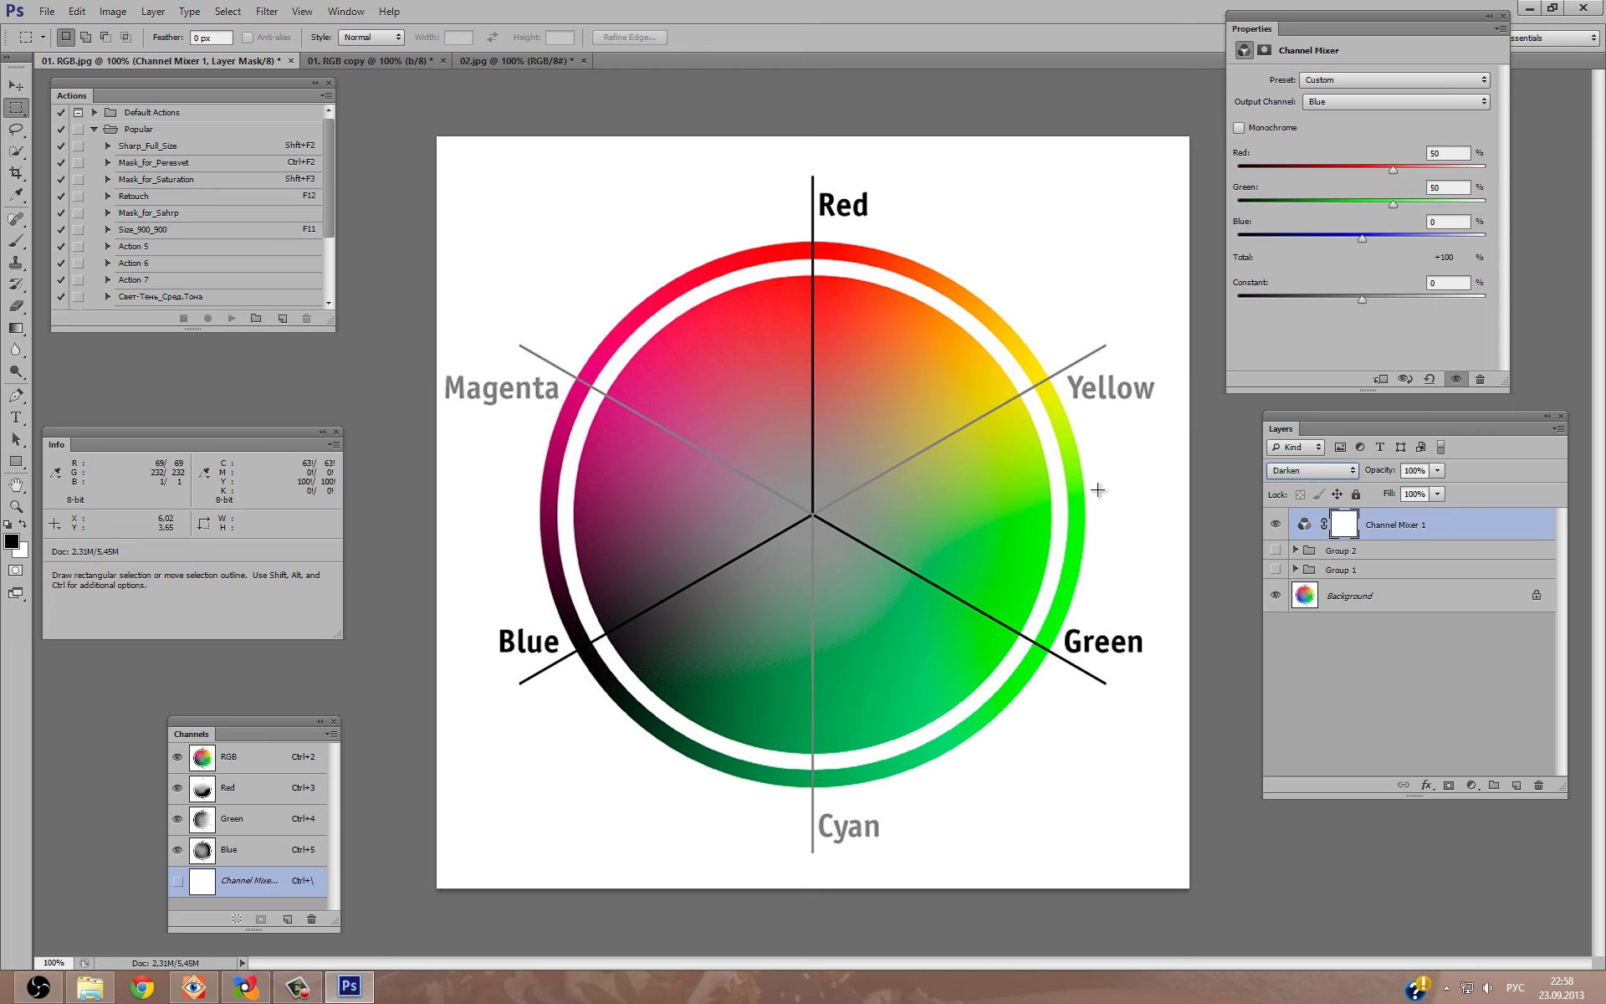
pyautogui.click(1292, 471)
pyautogui.click(1288, 450)
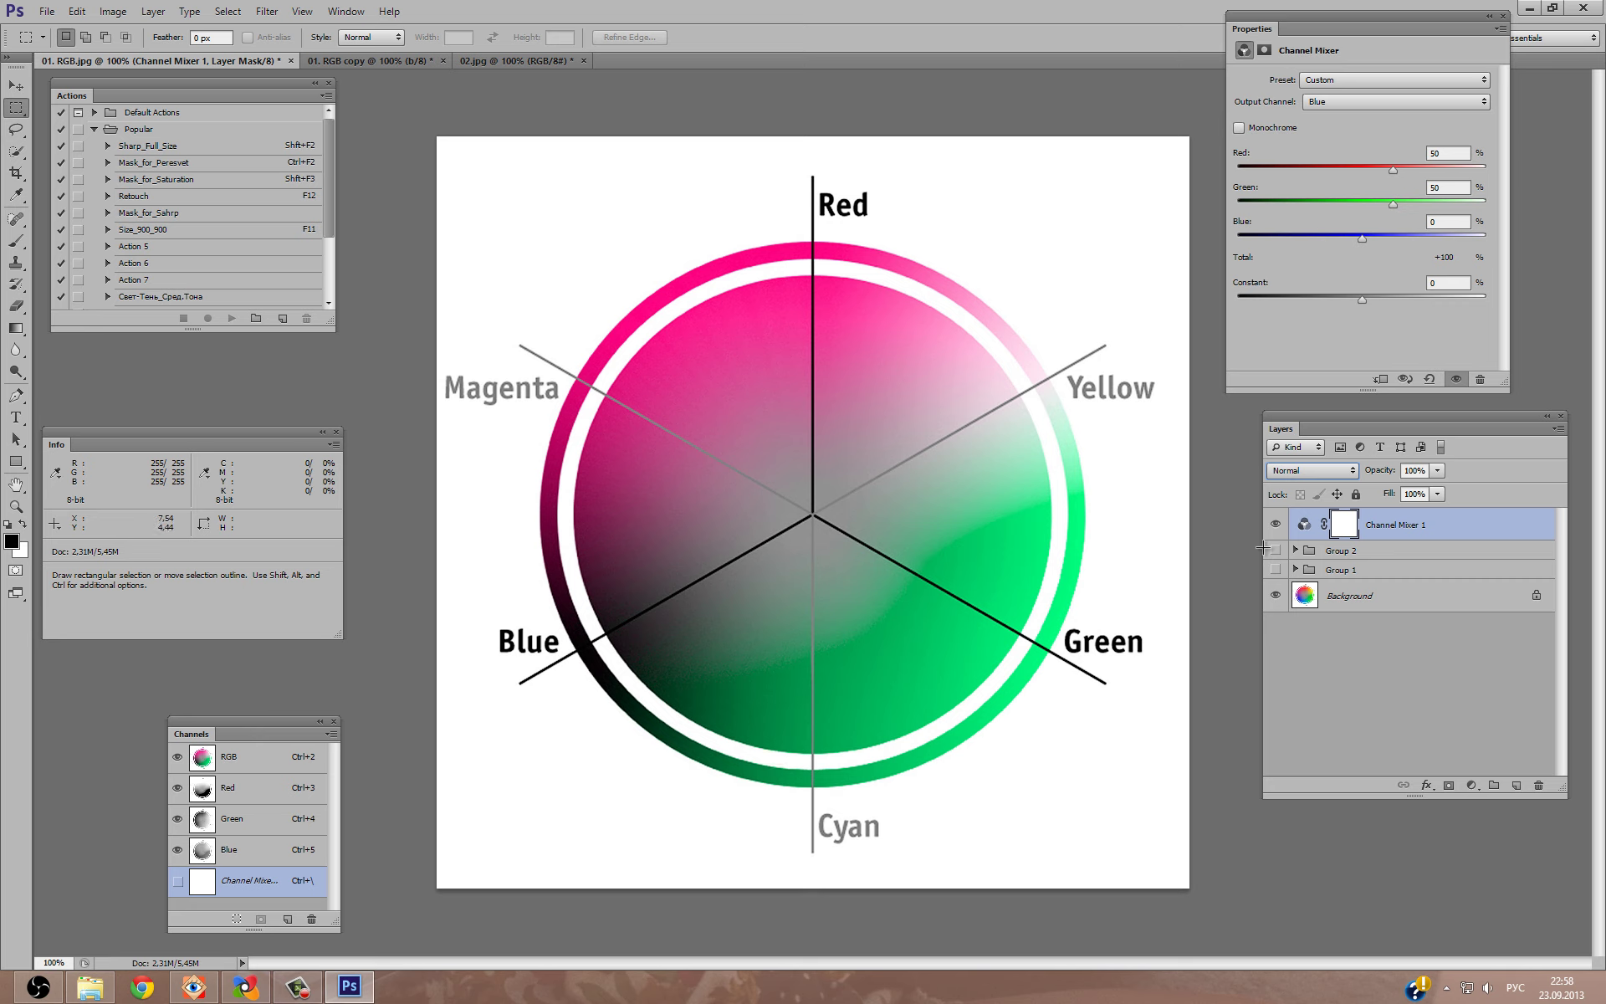
pyautogui.click(1313, 471)
pyautogui.click(1292, 512)
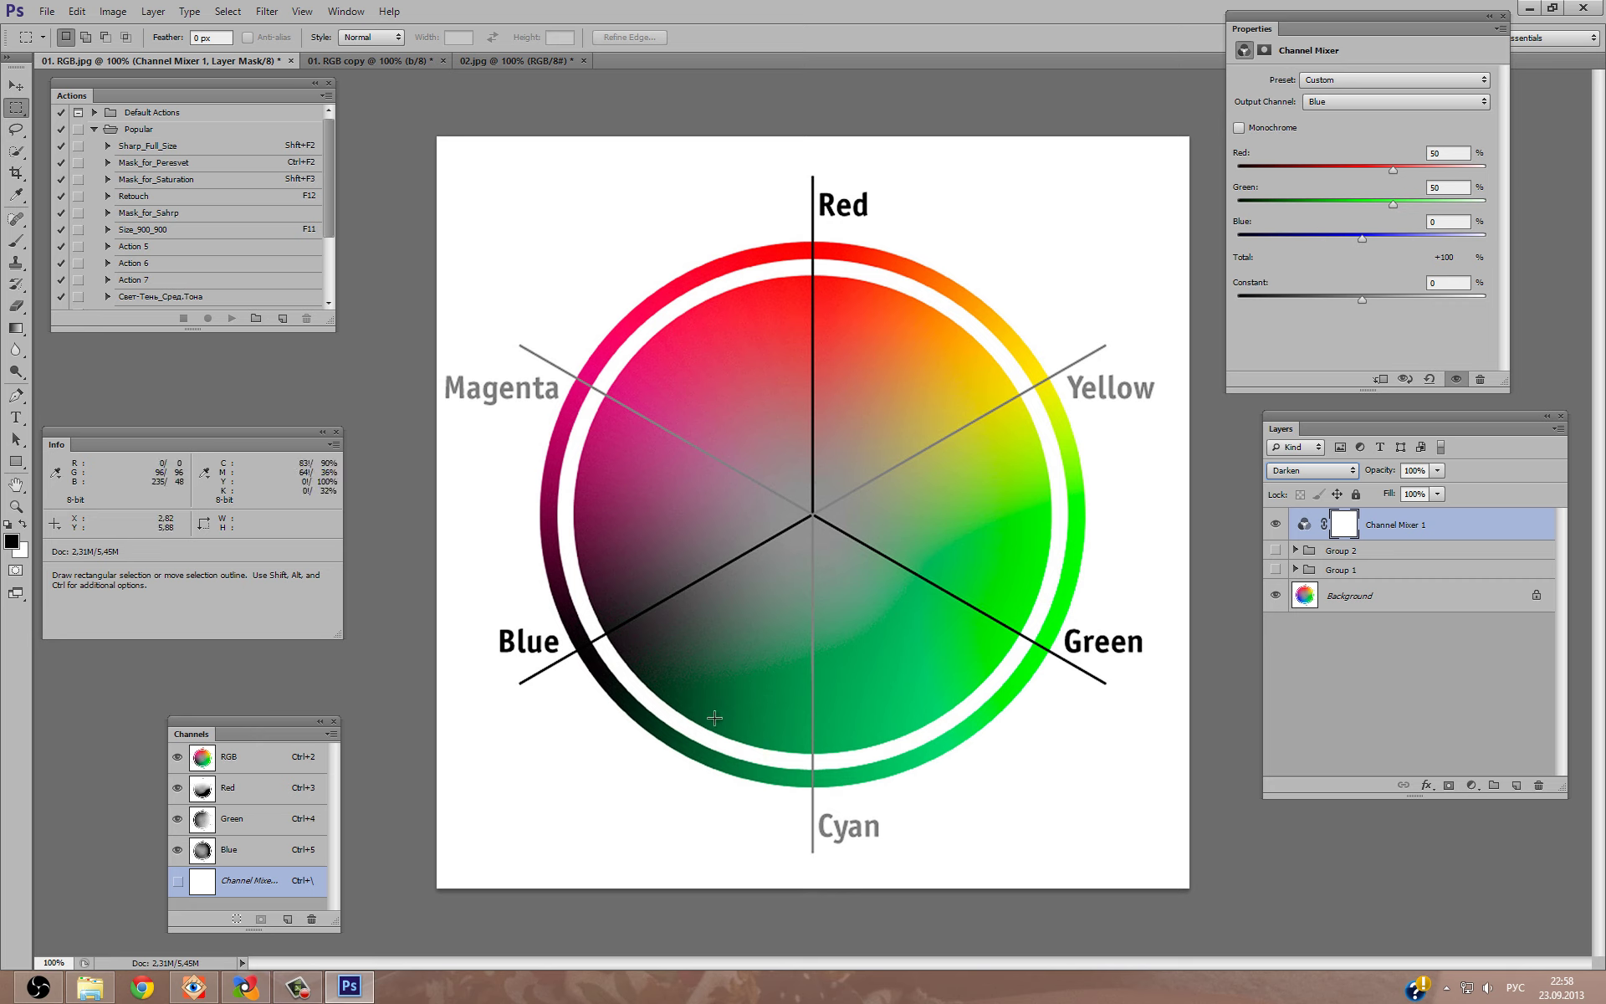
pyautogui.click(1432, 188)
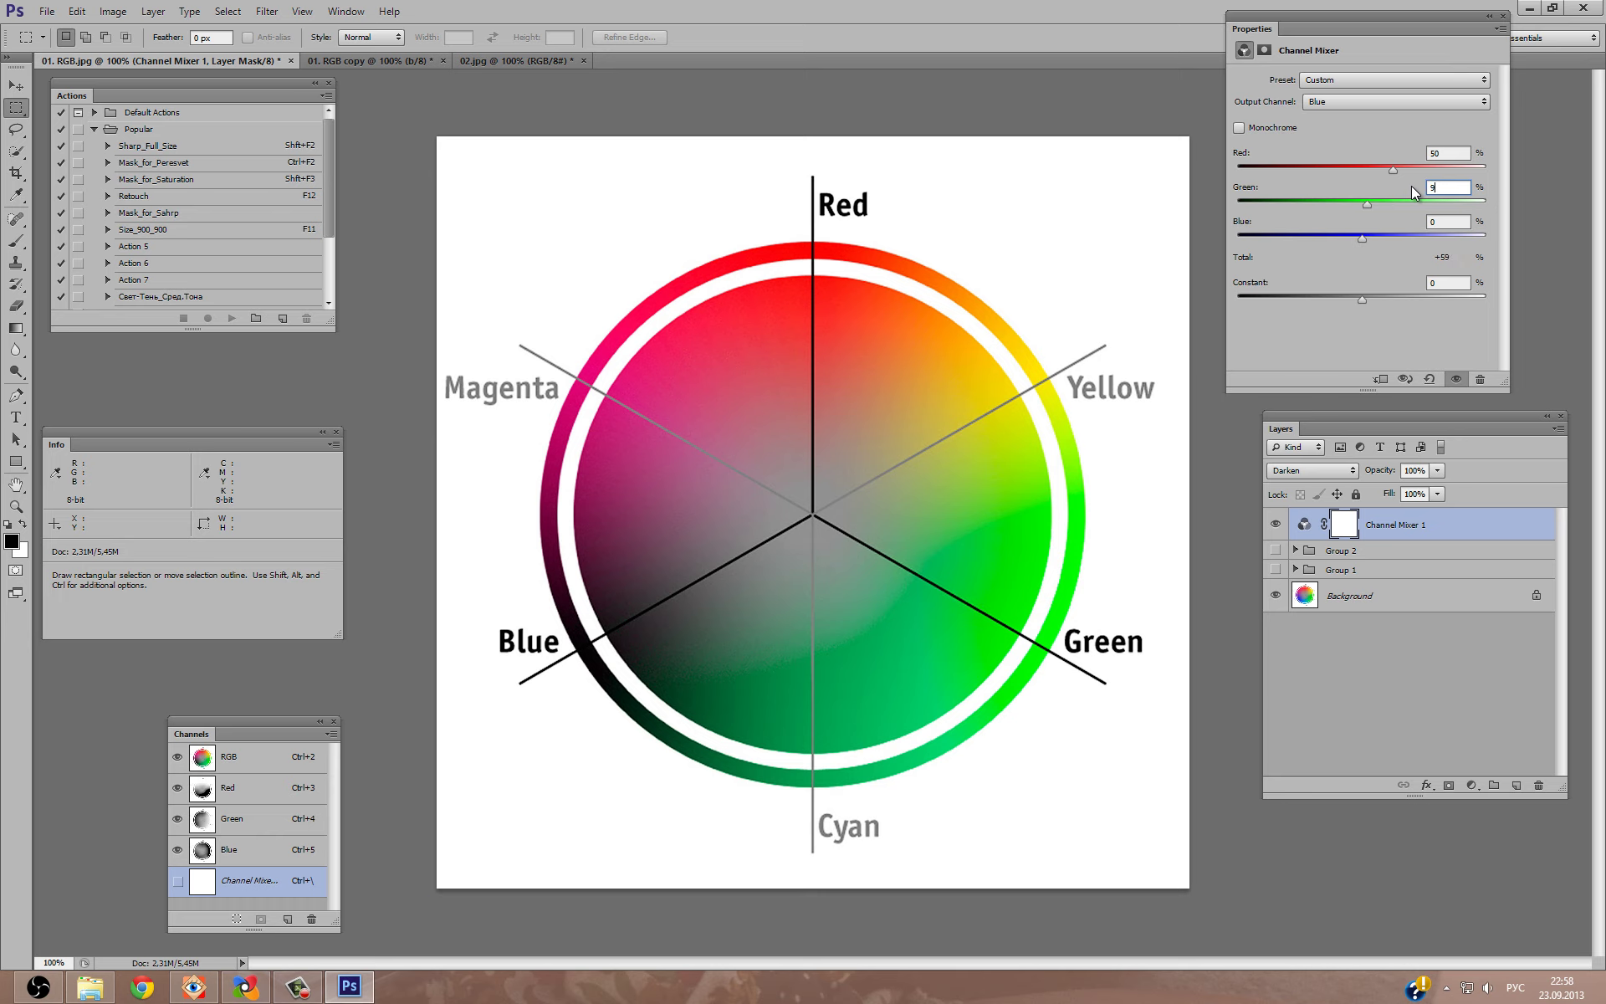
pyautogui.write('90')
pyautogui.click(1443, 153)
pyautogui.write('10')
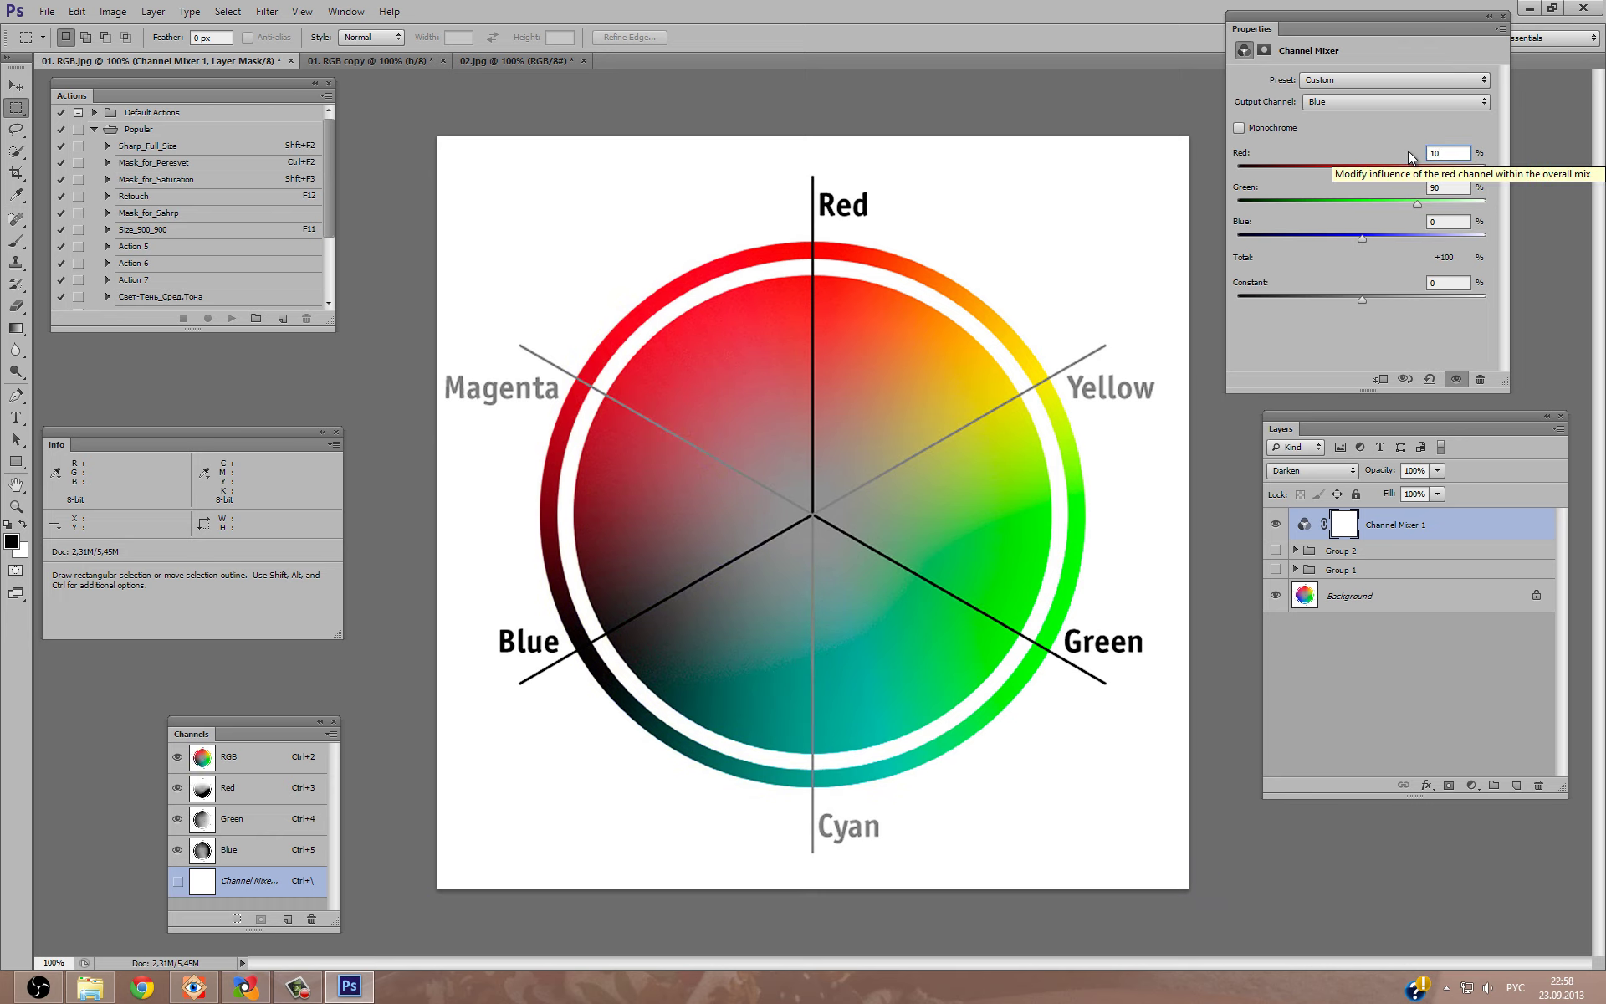
pyautogui.click(1276, 524)
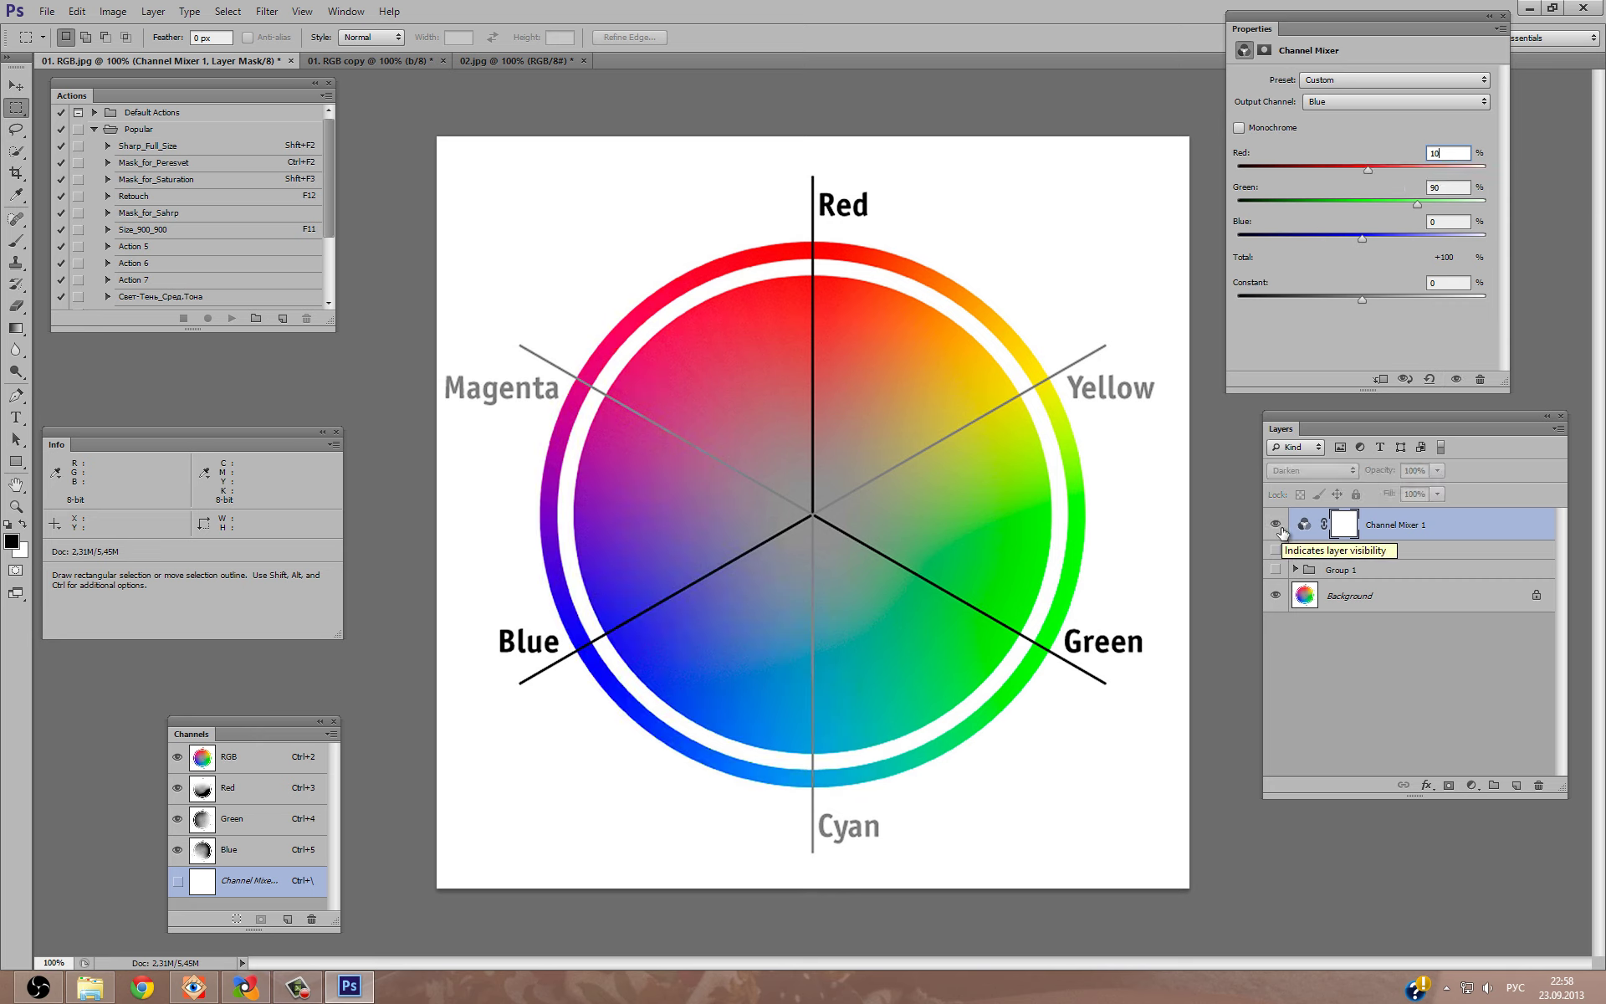
pyautogui.click(1277, 527)
pyautogui.click(1277, 527)
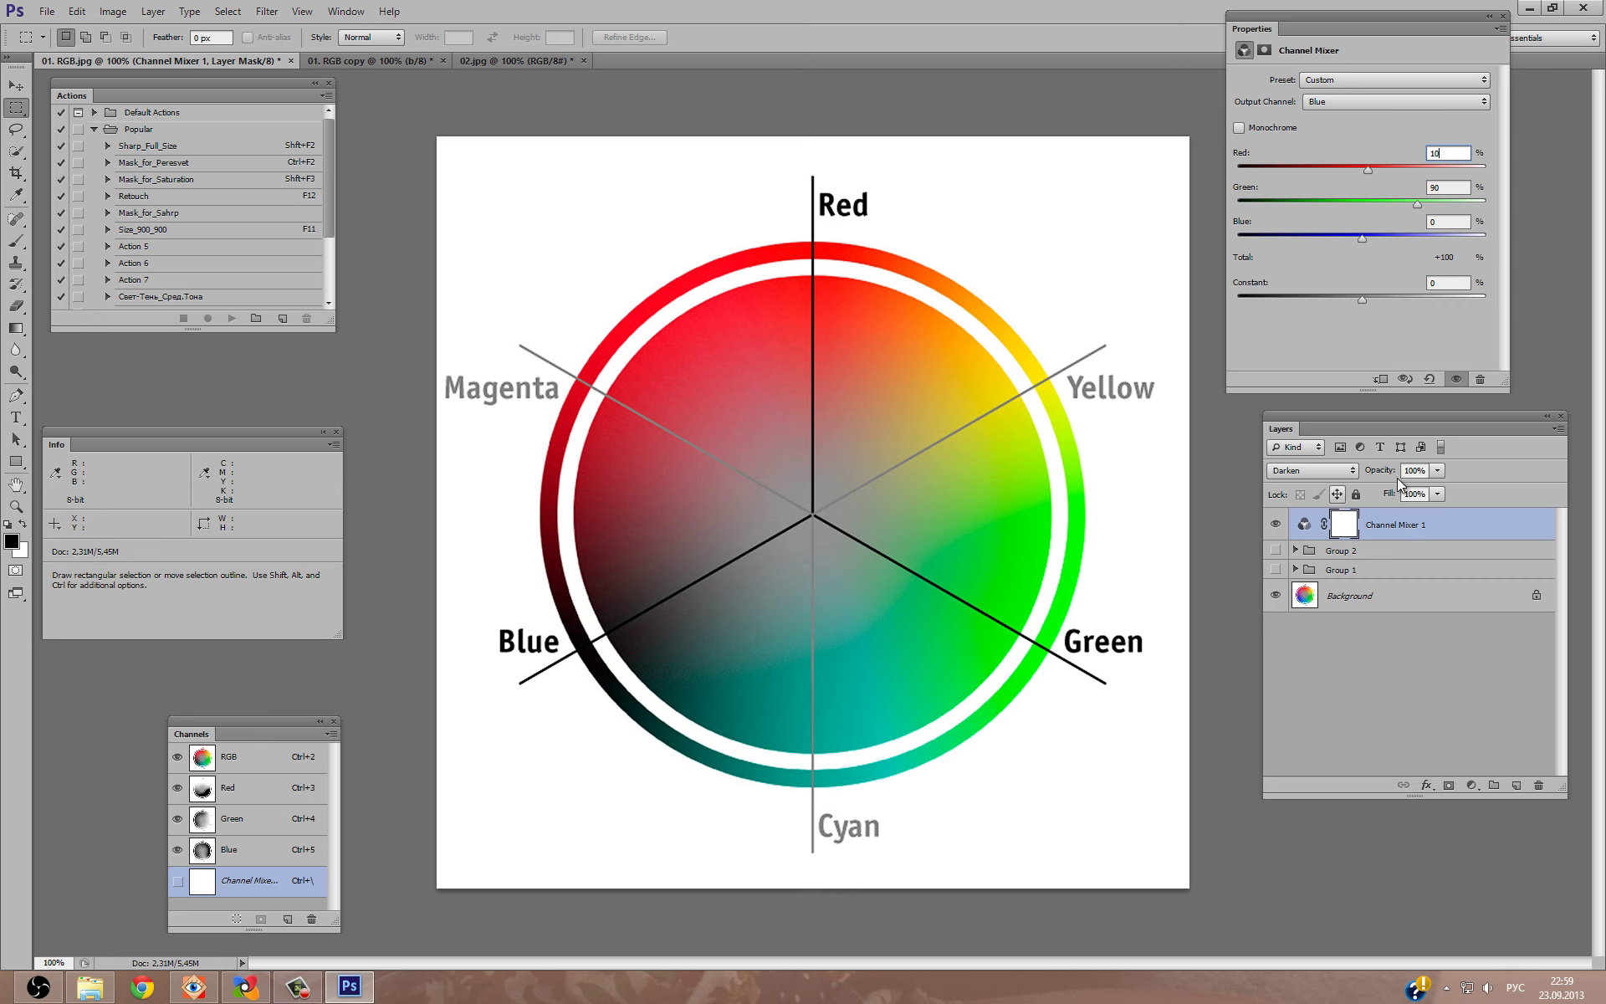
pyautogui.click(1277, 527)
pyautogui.click(1277, 527)
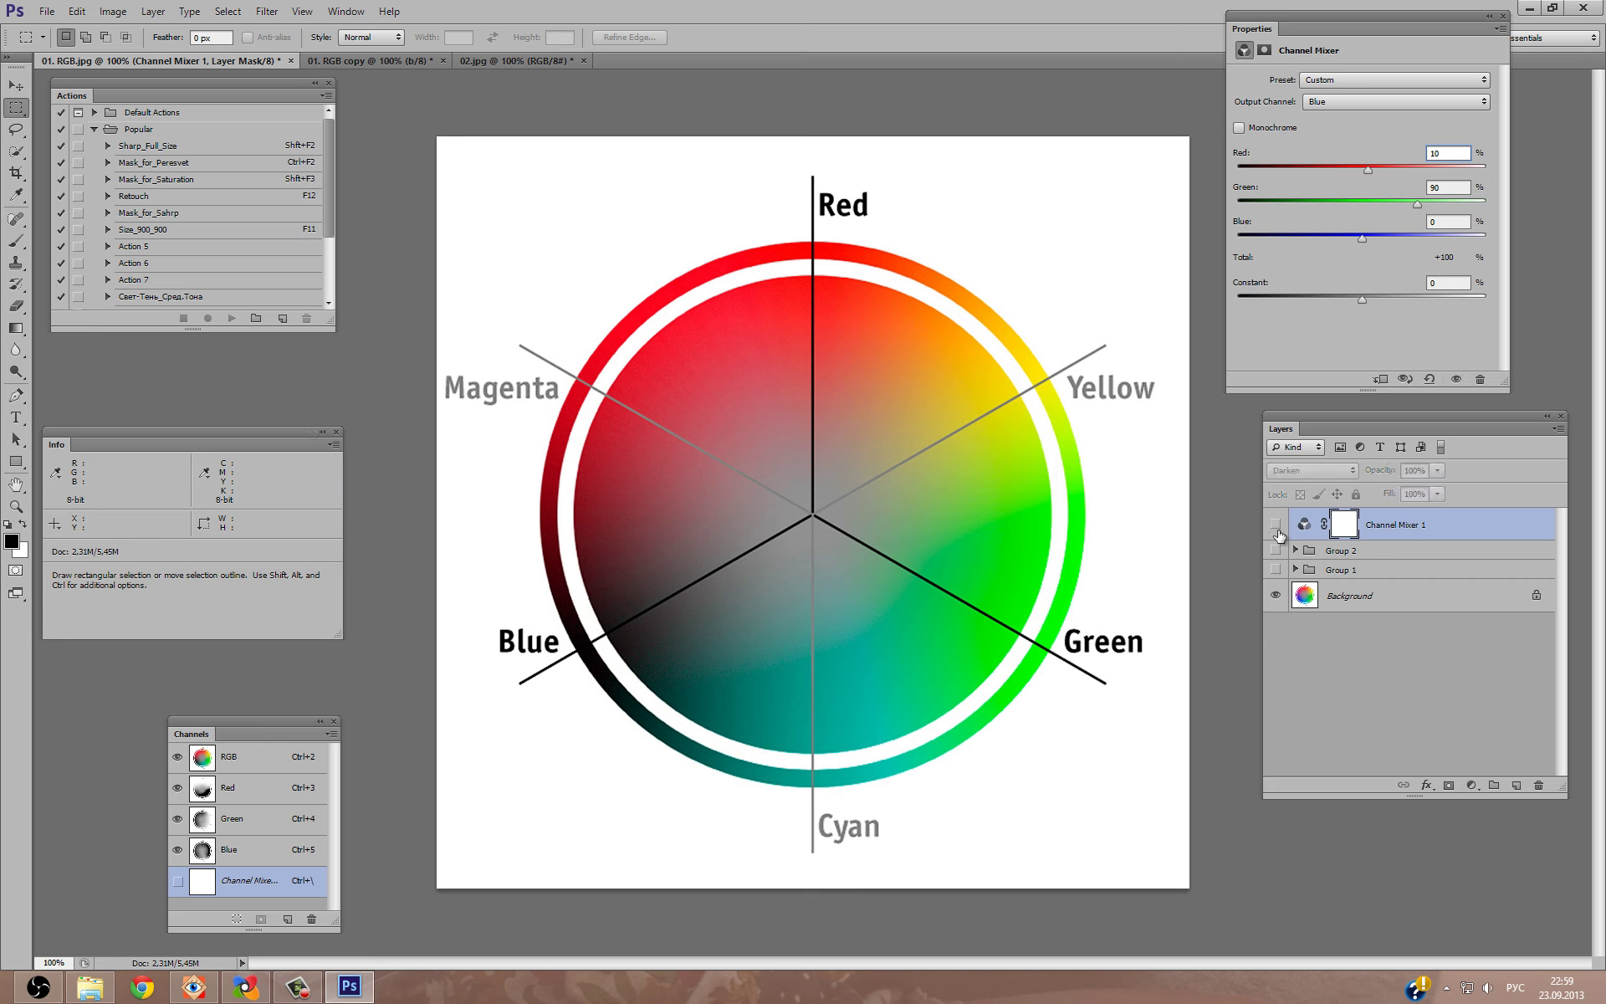
pyautogui.click(1277, 529)
pyautogui.click(1277, 529)
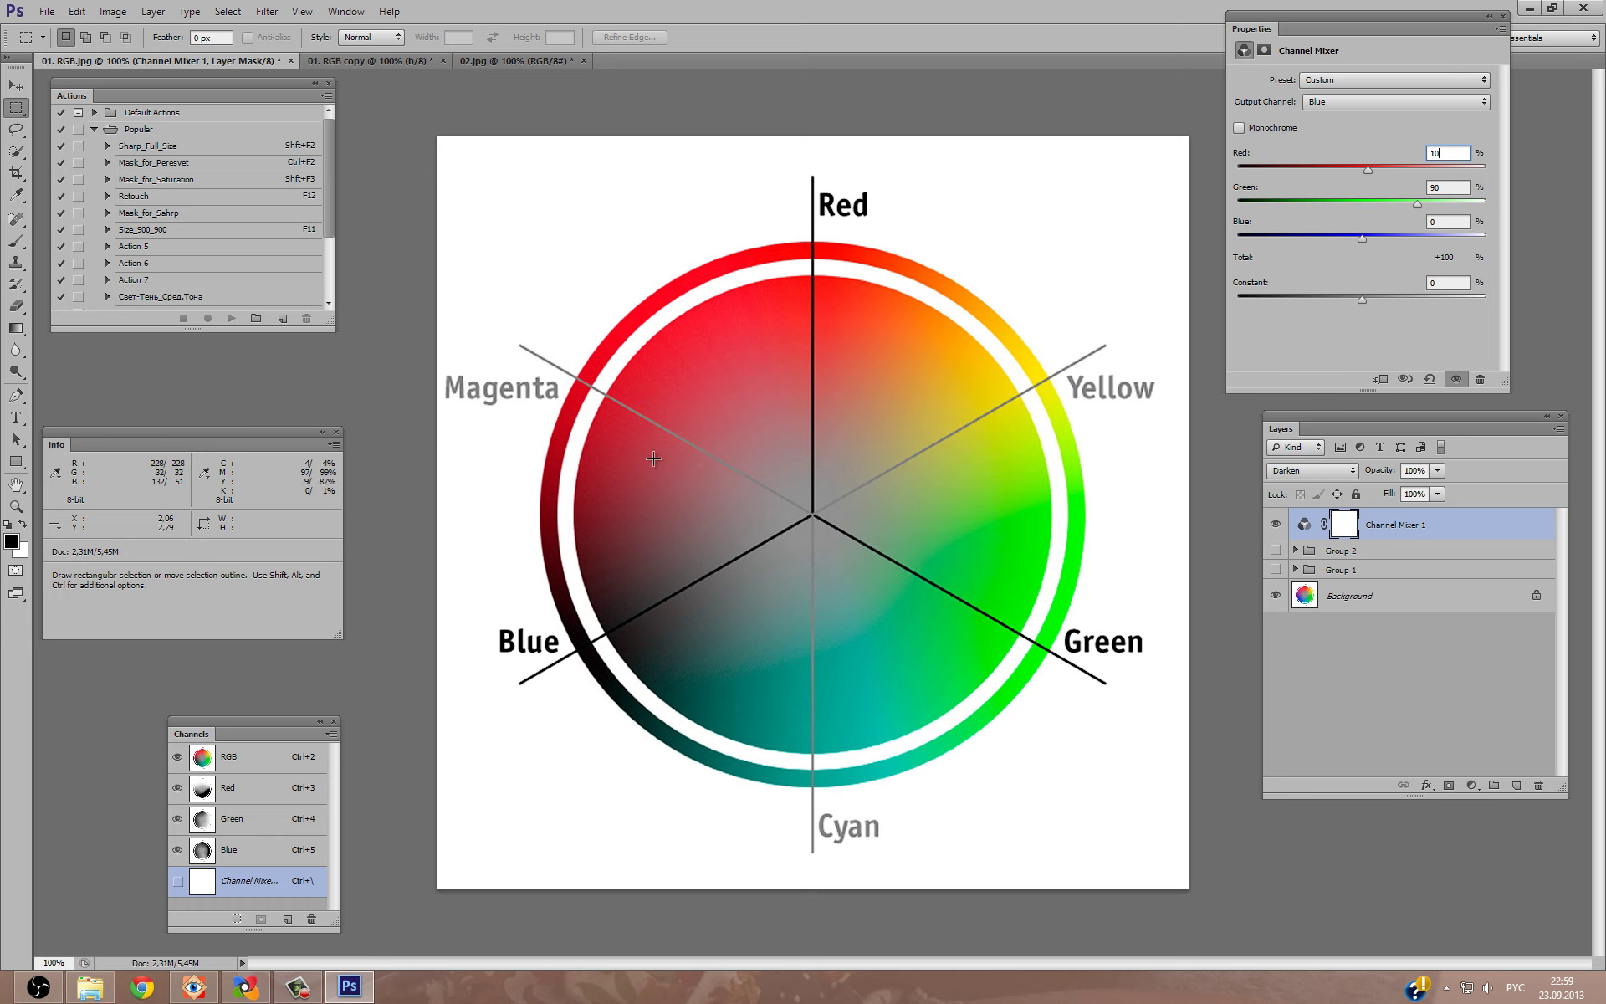
pyautogui.click(1453, 188)
pyautogui.write('10')
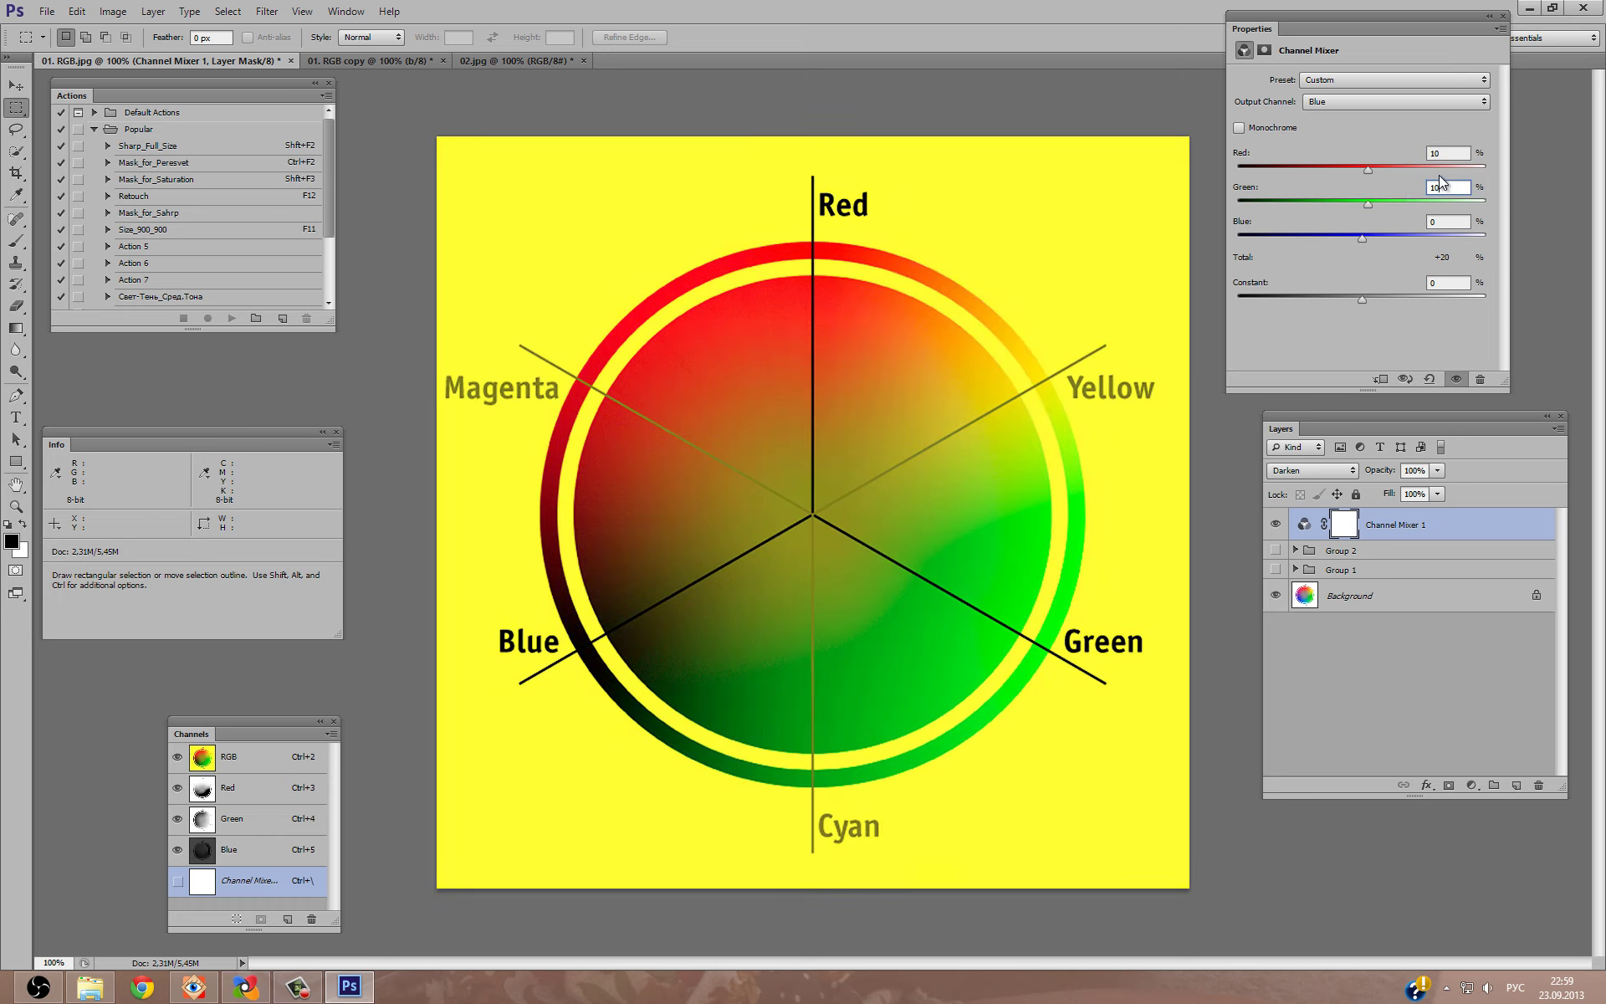
pyautogui.hotkey('shift', 'Tab')
pyautogui.write('90')
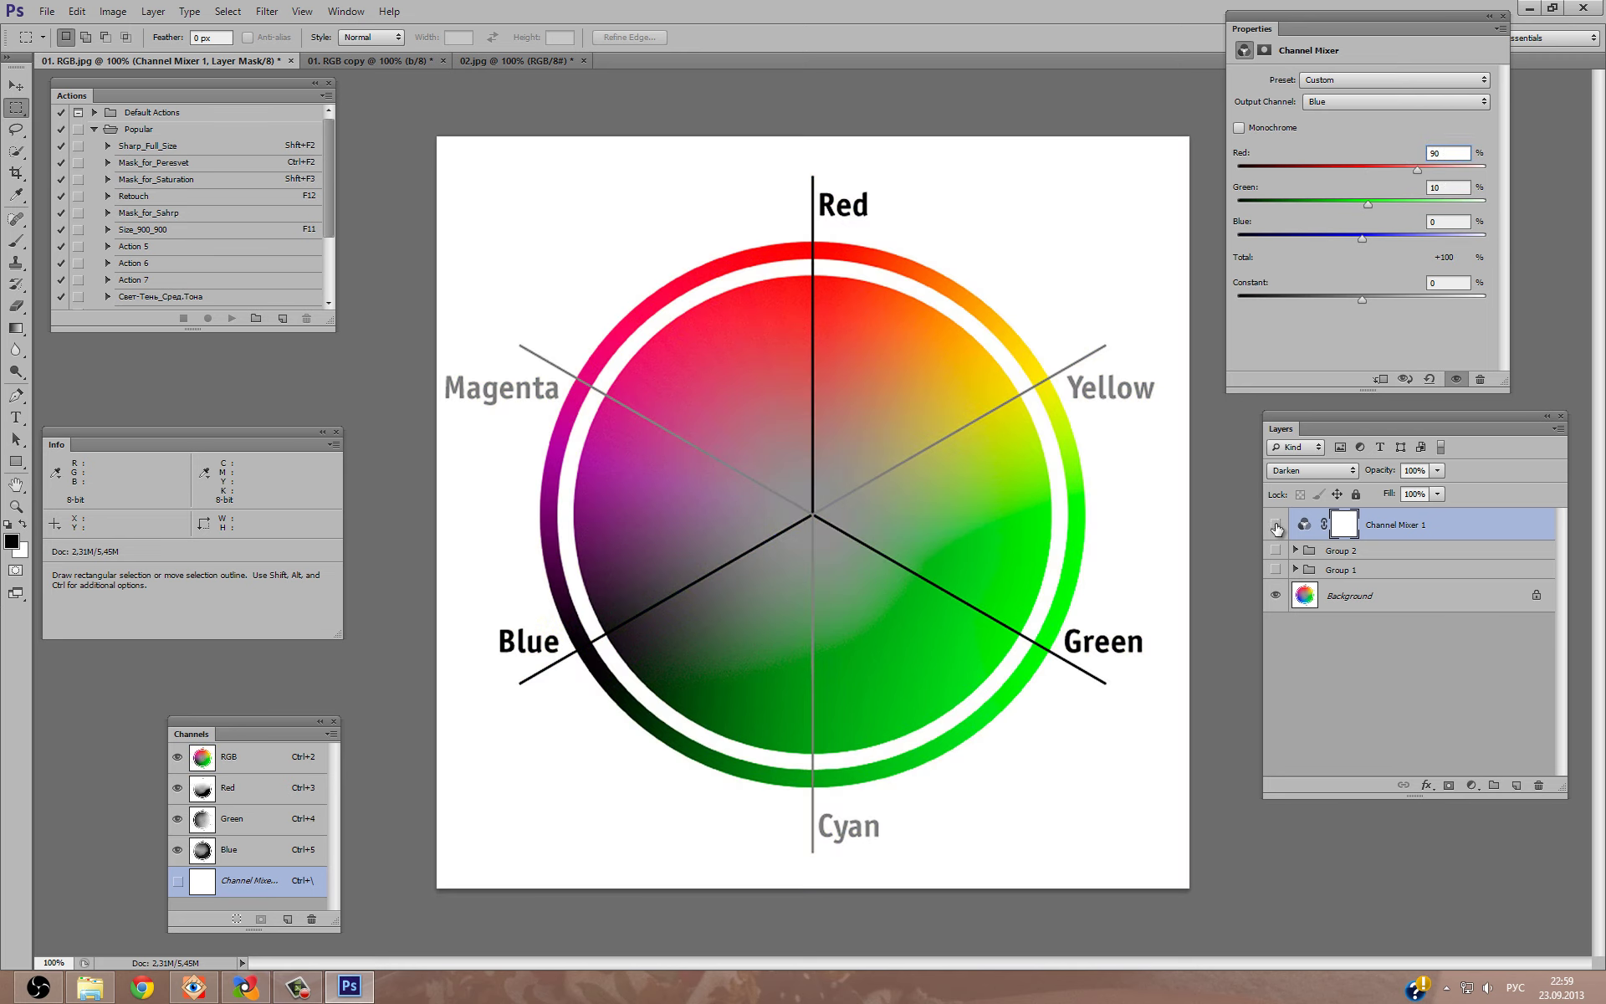
pyautogui.click(1275, 524)
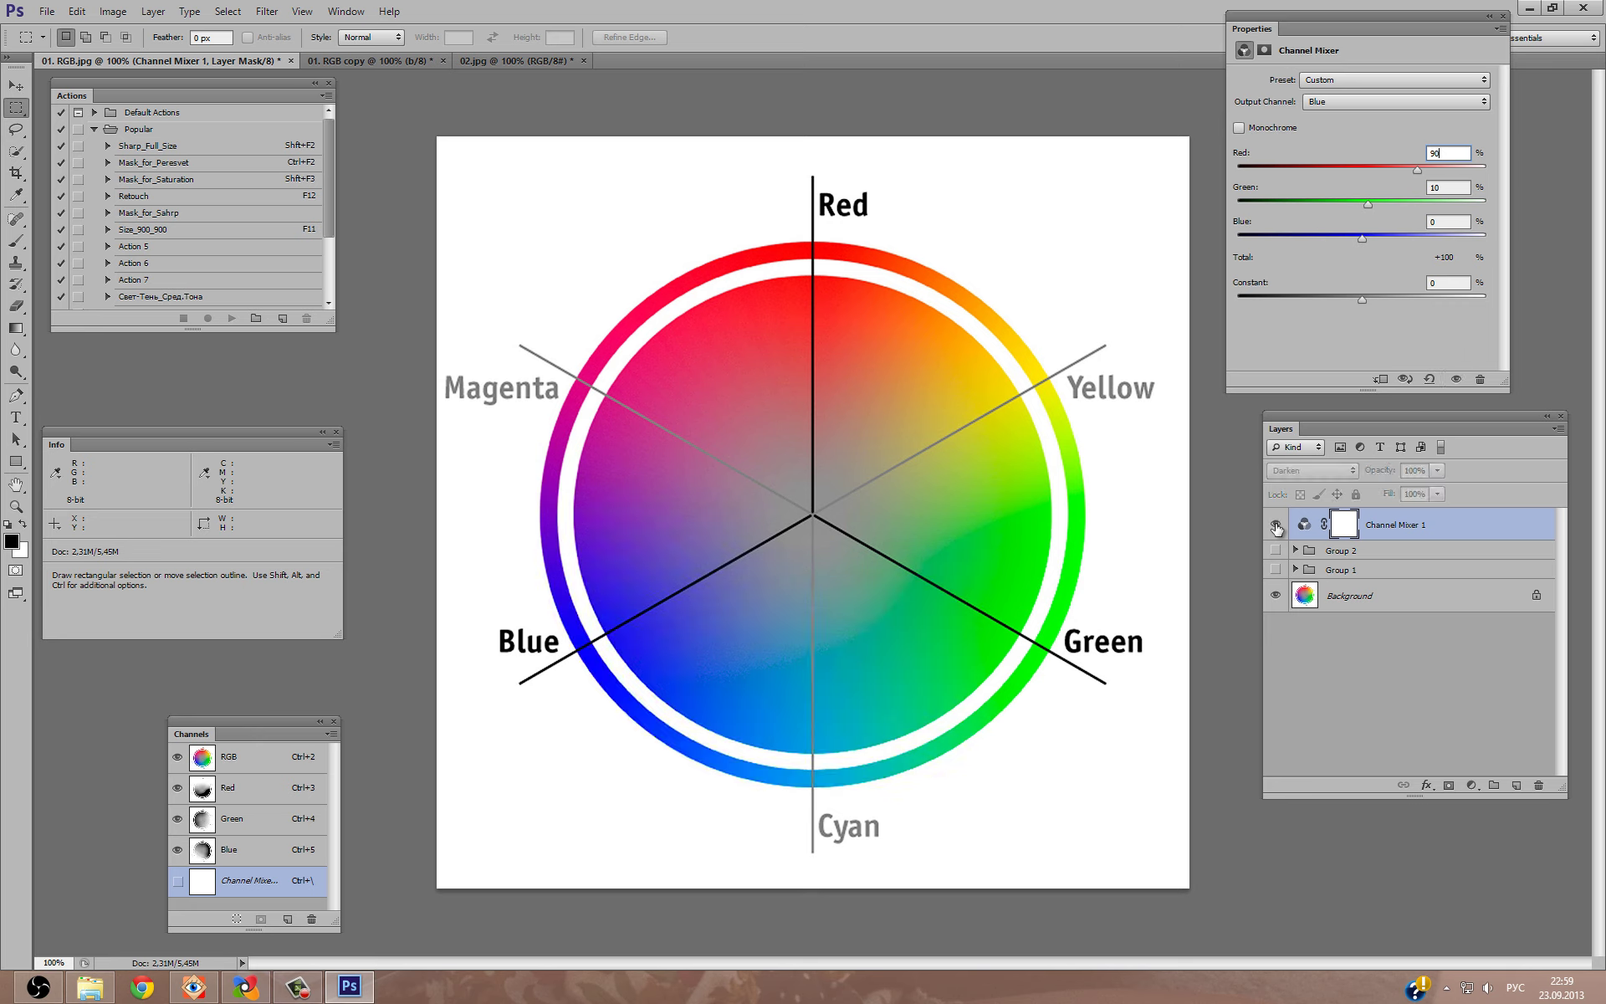
pyautogui.click(1275, 525)
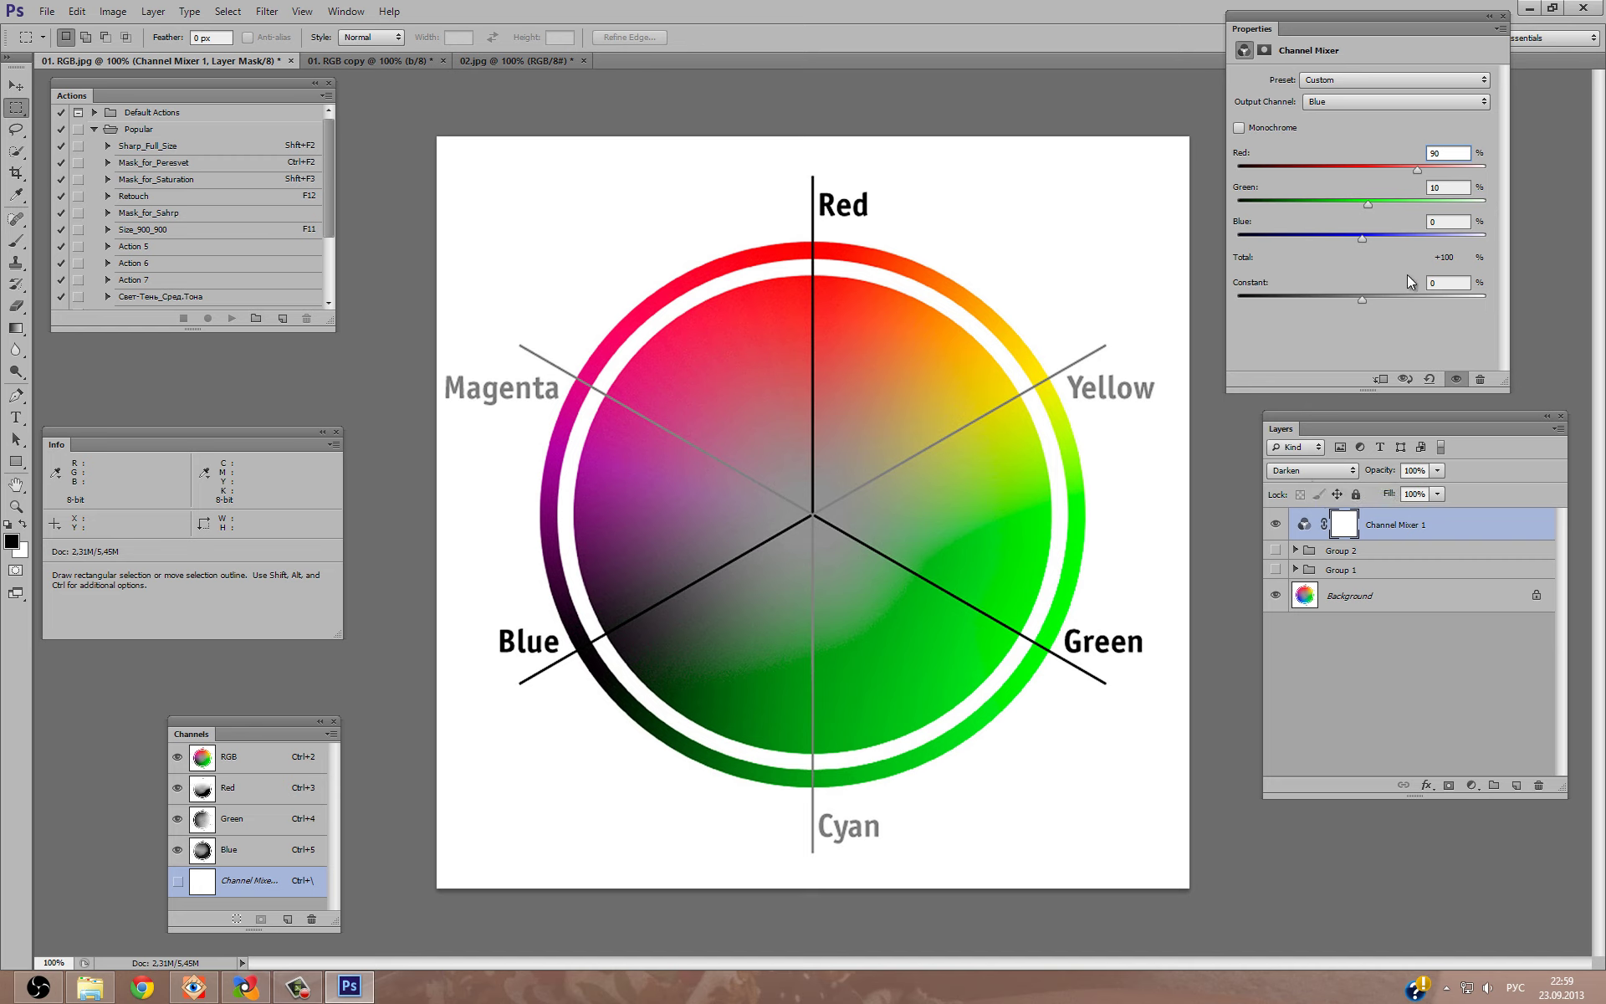
pyautogui.click(1449, 188)
pyautogui.write('50')
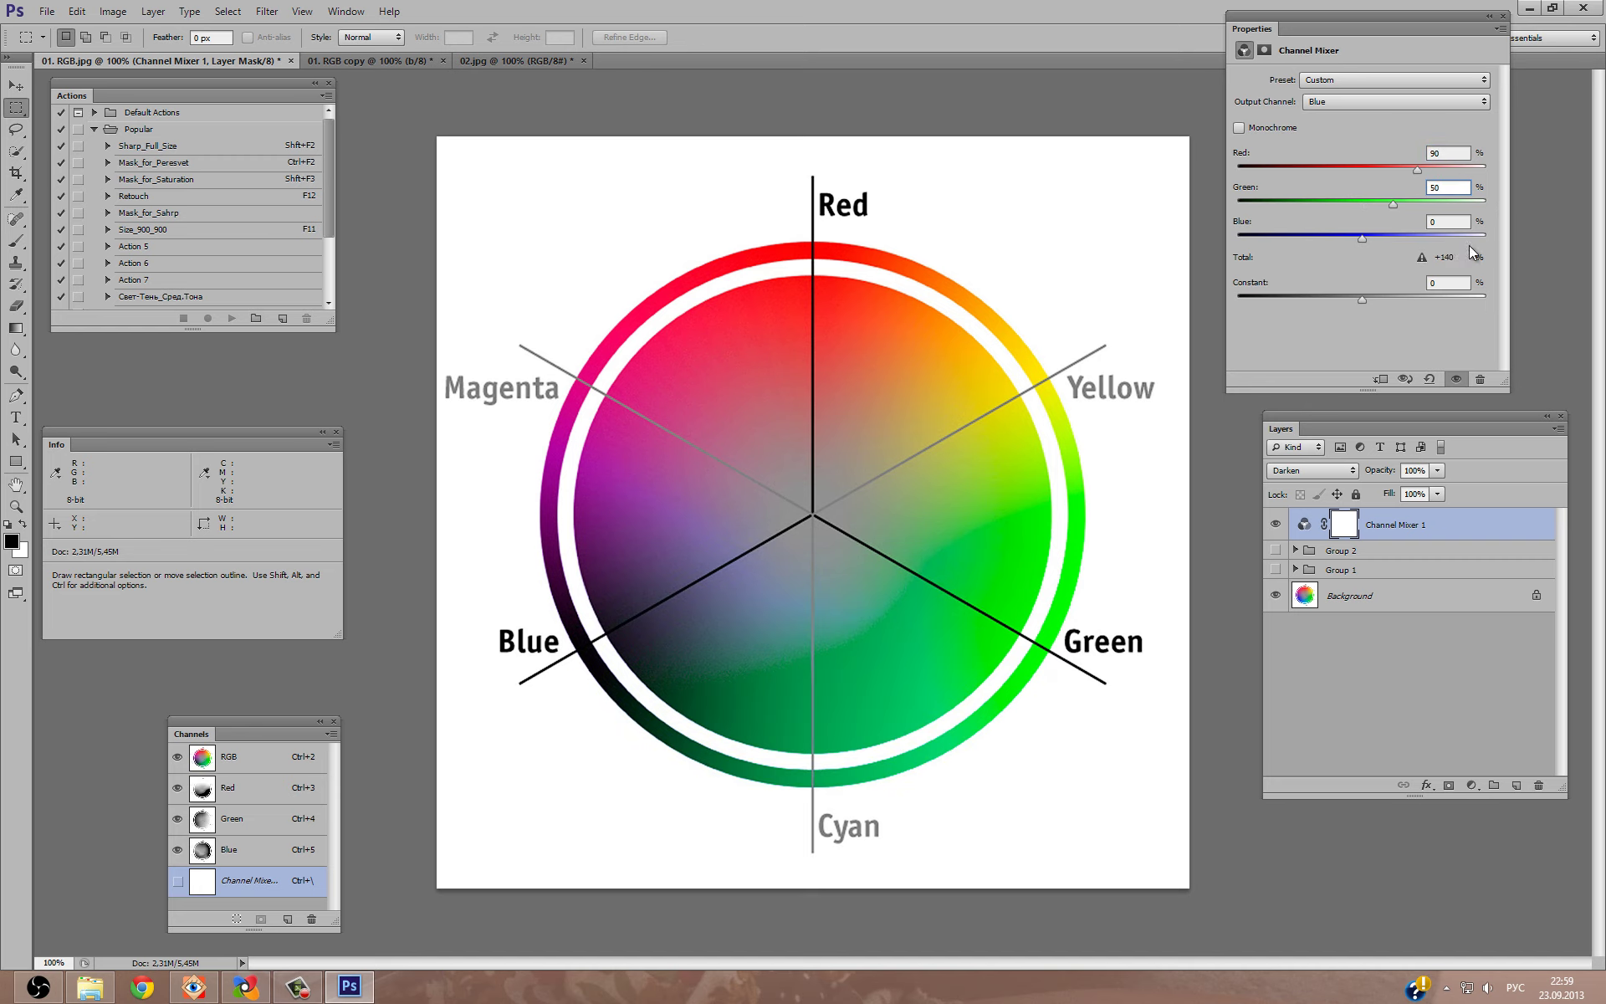
pyautogui.hotkey('shift', 'Tab')
pyautogui.write('5')
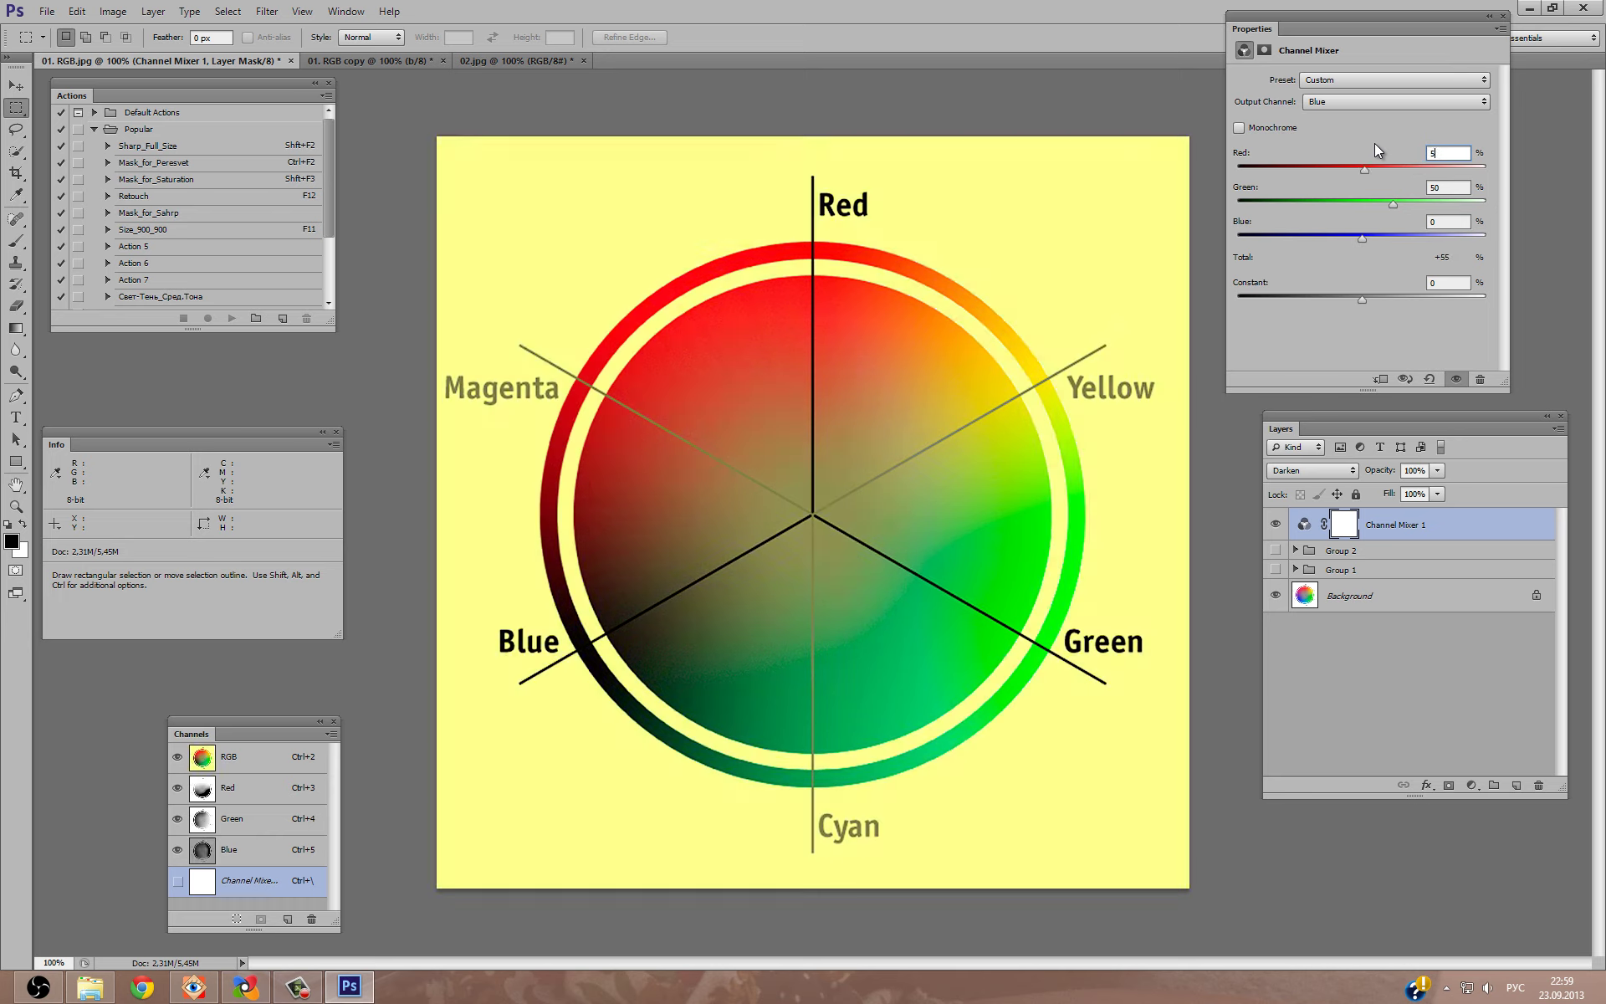
pyautogui.write('0')
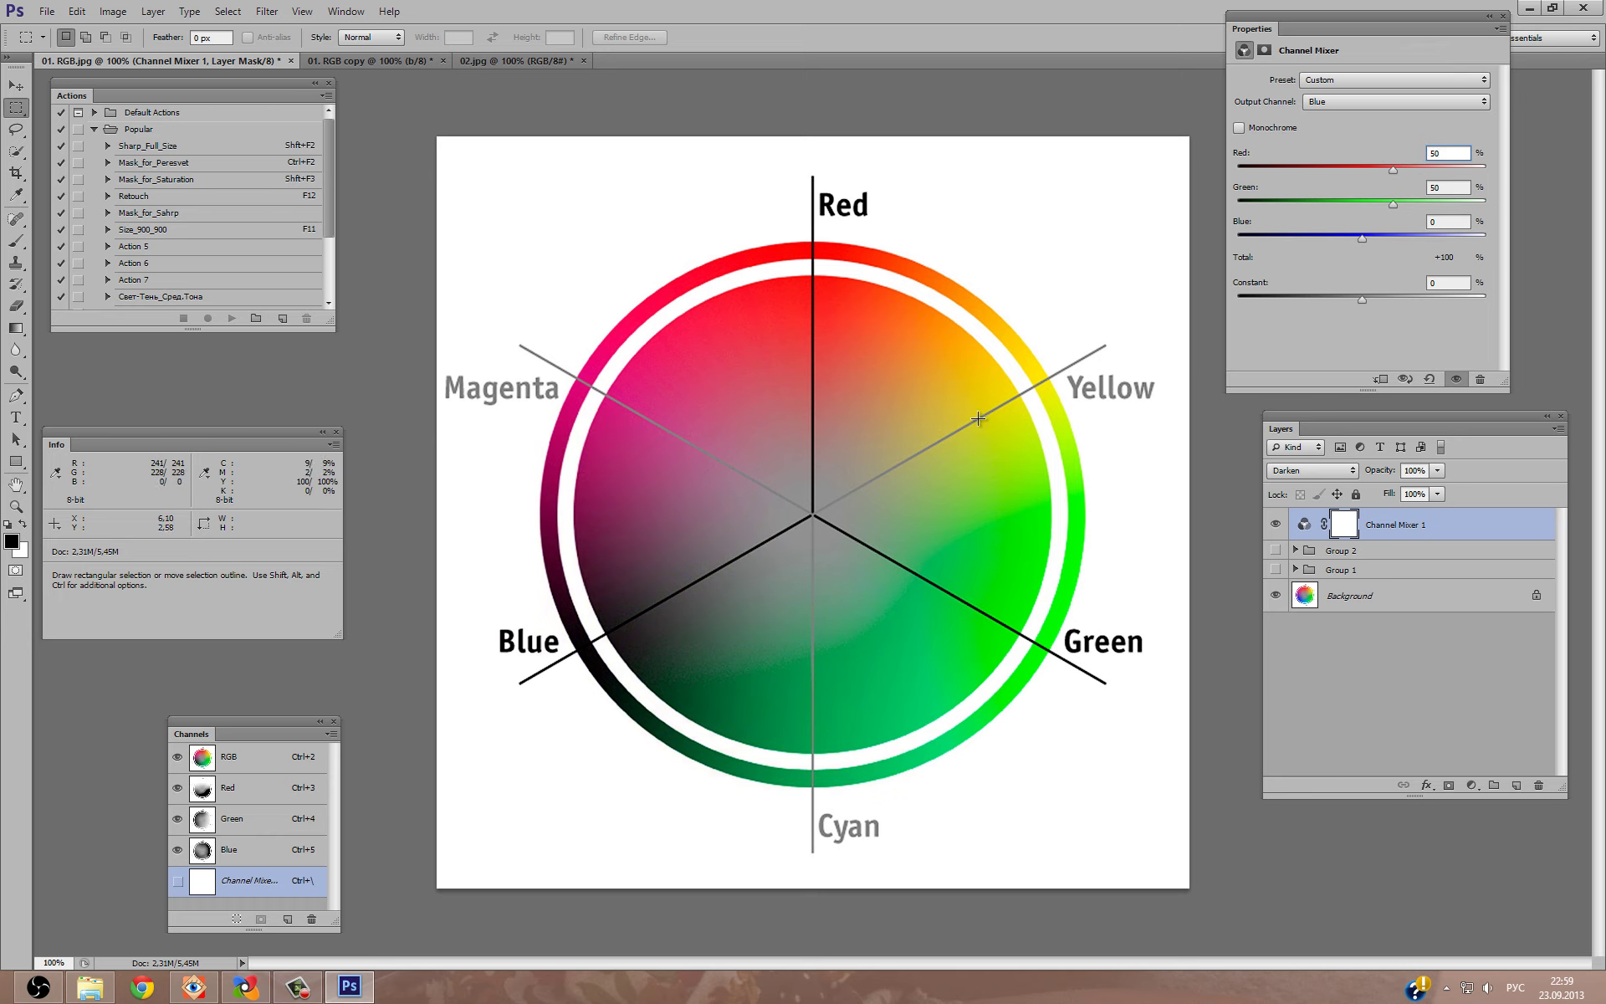
pyautogui.click(1436, 470)
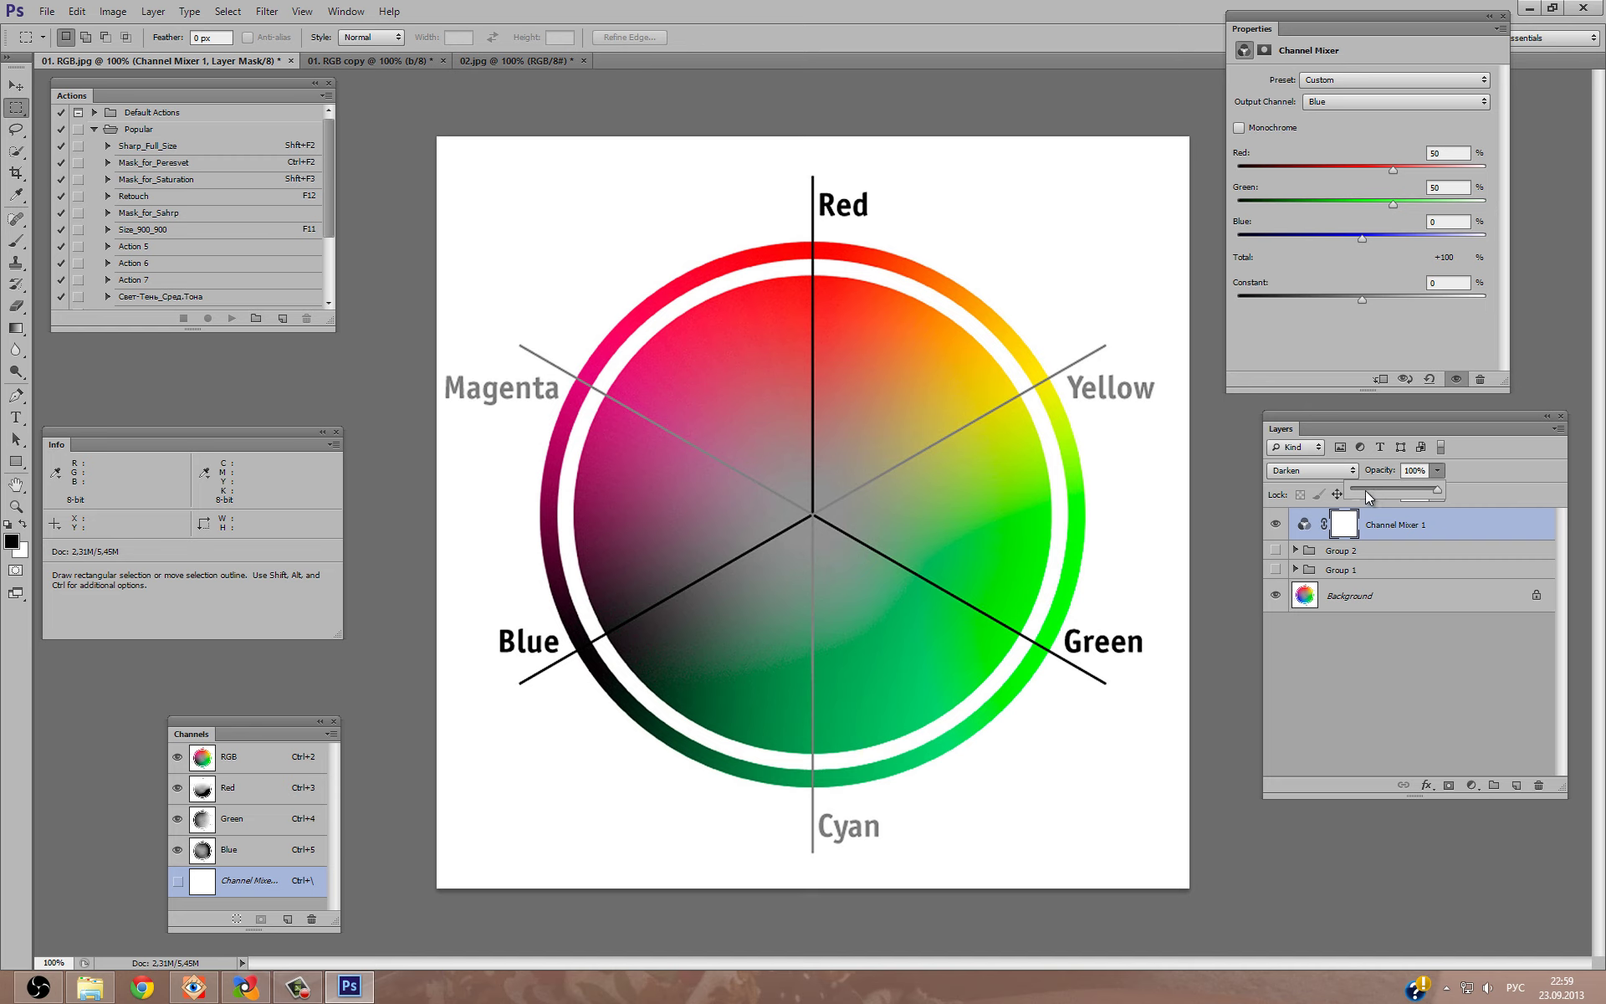
pyautogui.moveTo(1380, 489); pyautogui.dragTo(1386, 497)
pyautogui.moveTo(1412, 492); pyautogui.dragTo(1447, 494)
pyautogui.click(1444, 523)
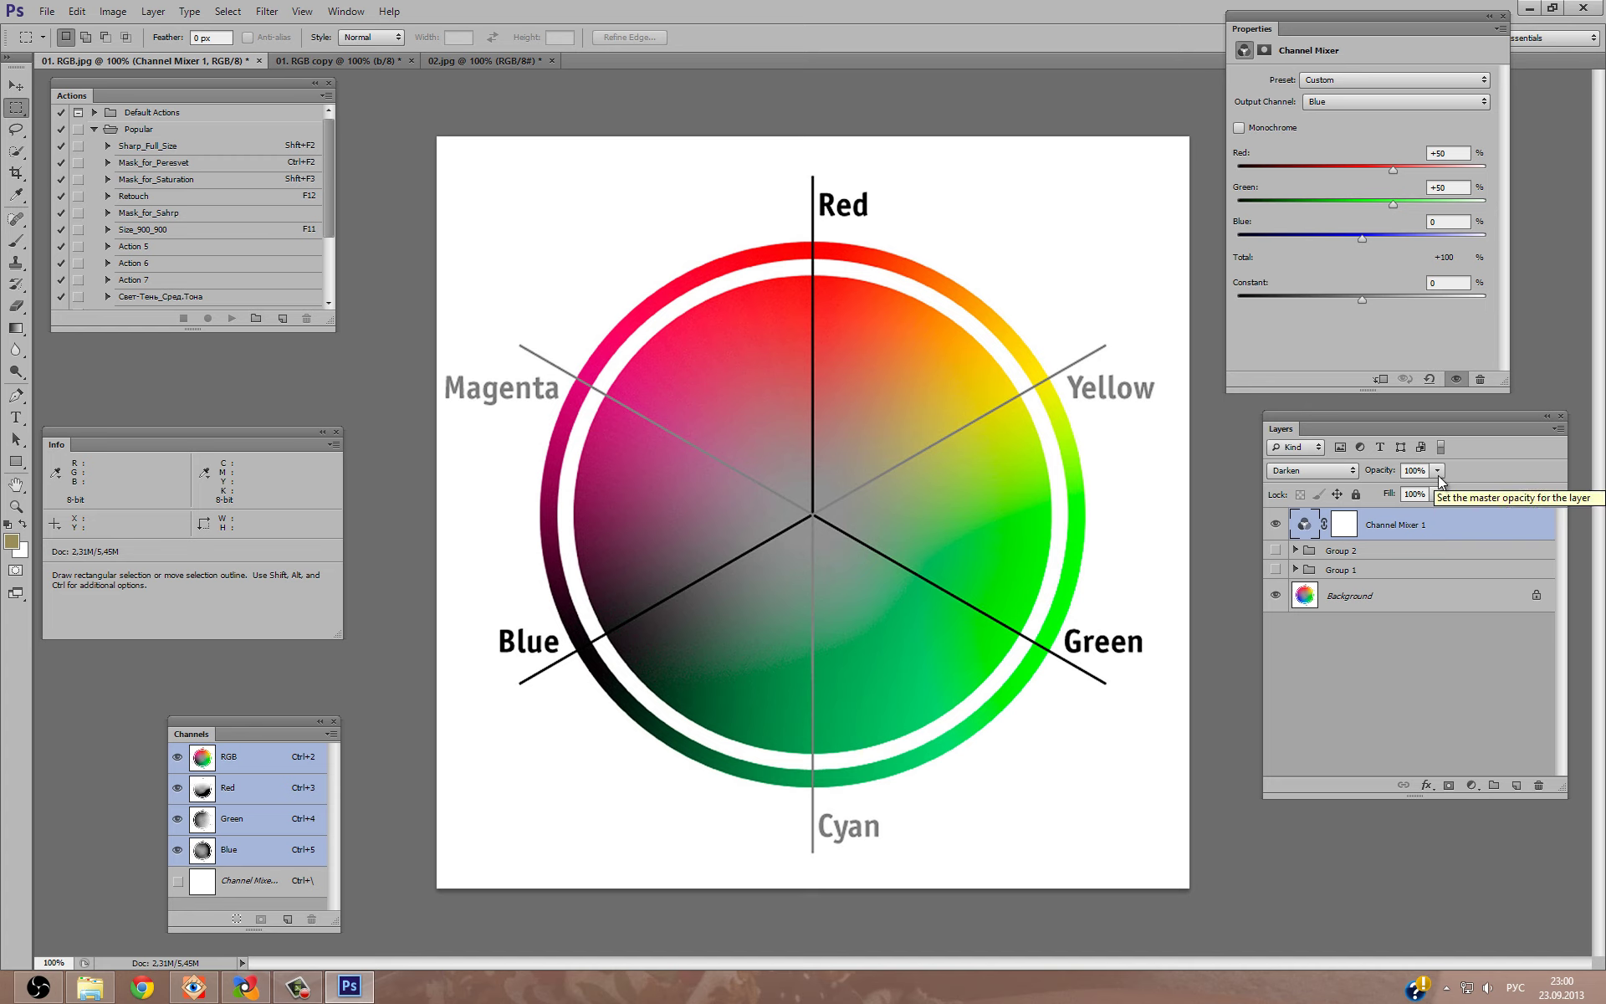
# Close both colour-wheel documents without saving.
pyautogui.click(260, 61)
pyautogui.click(839, 371)
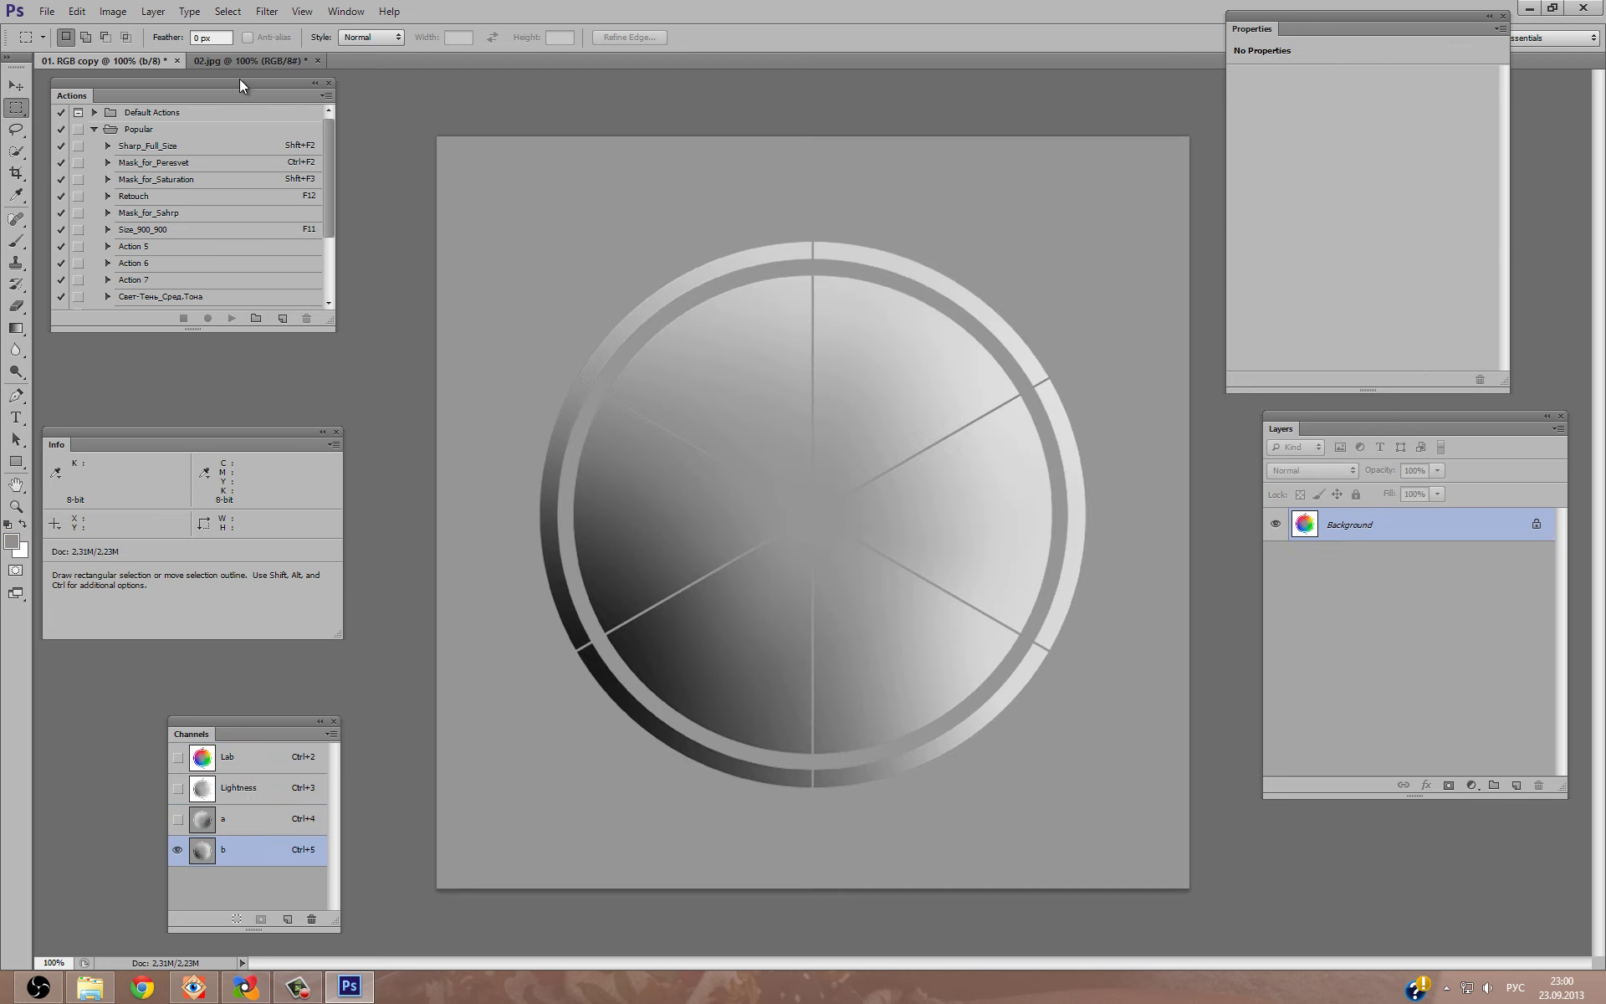
pyautogui.click(176, 60)
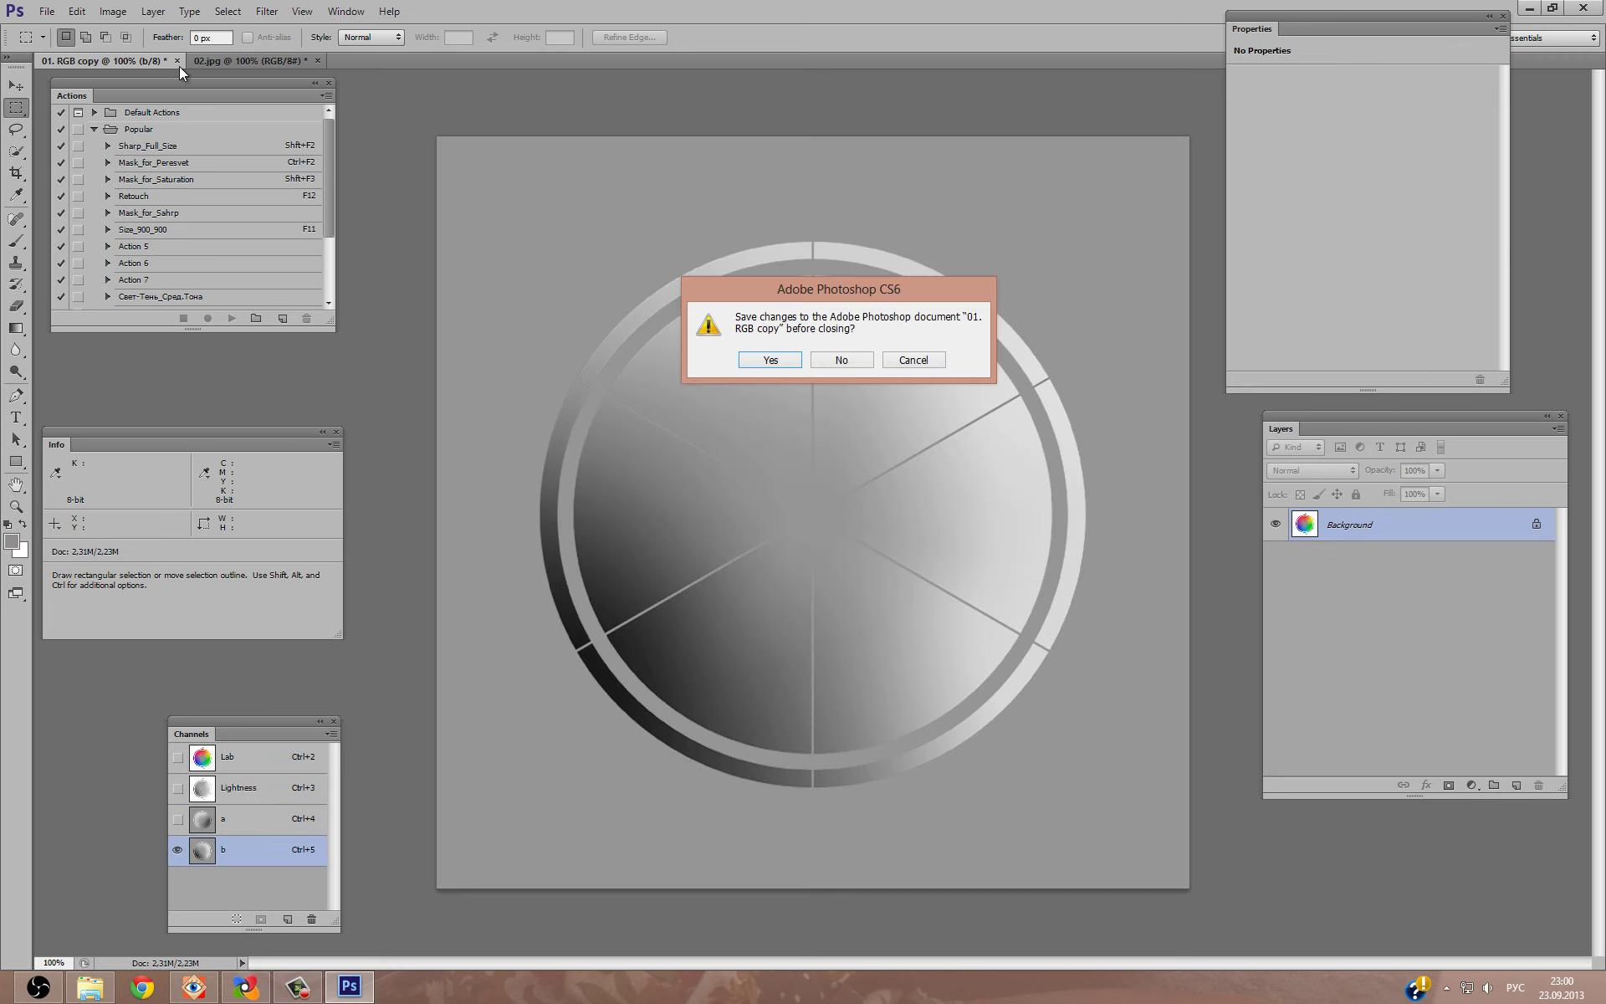
pyautogui.click(830, 361)
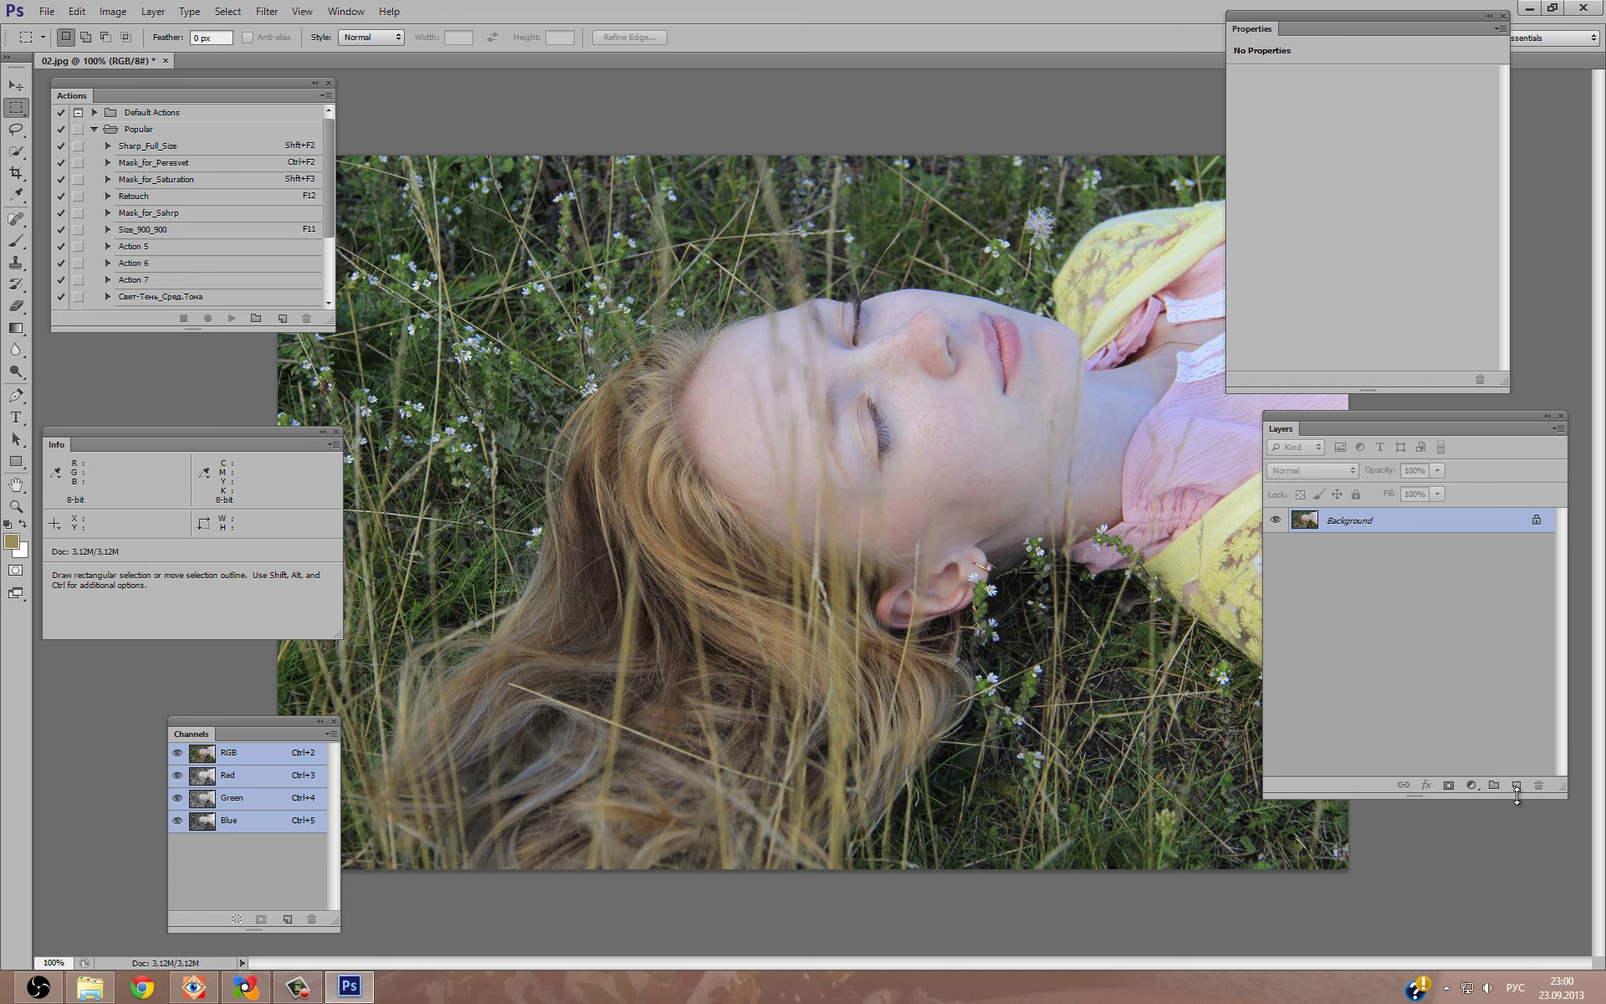
# Duplicate 02.jpg and convert the copy to Lab Color mode.
pyautogui.click(119, 12)
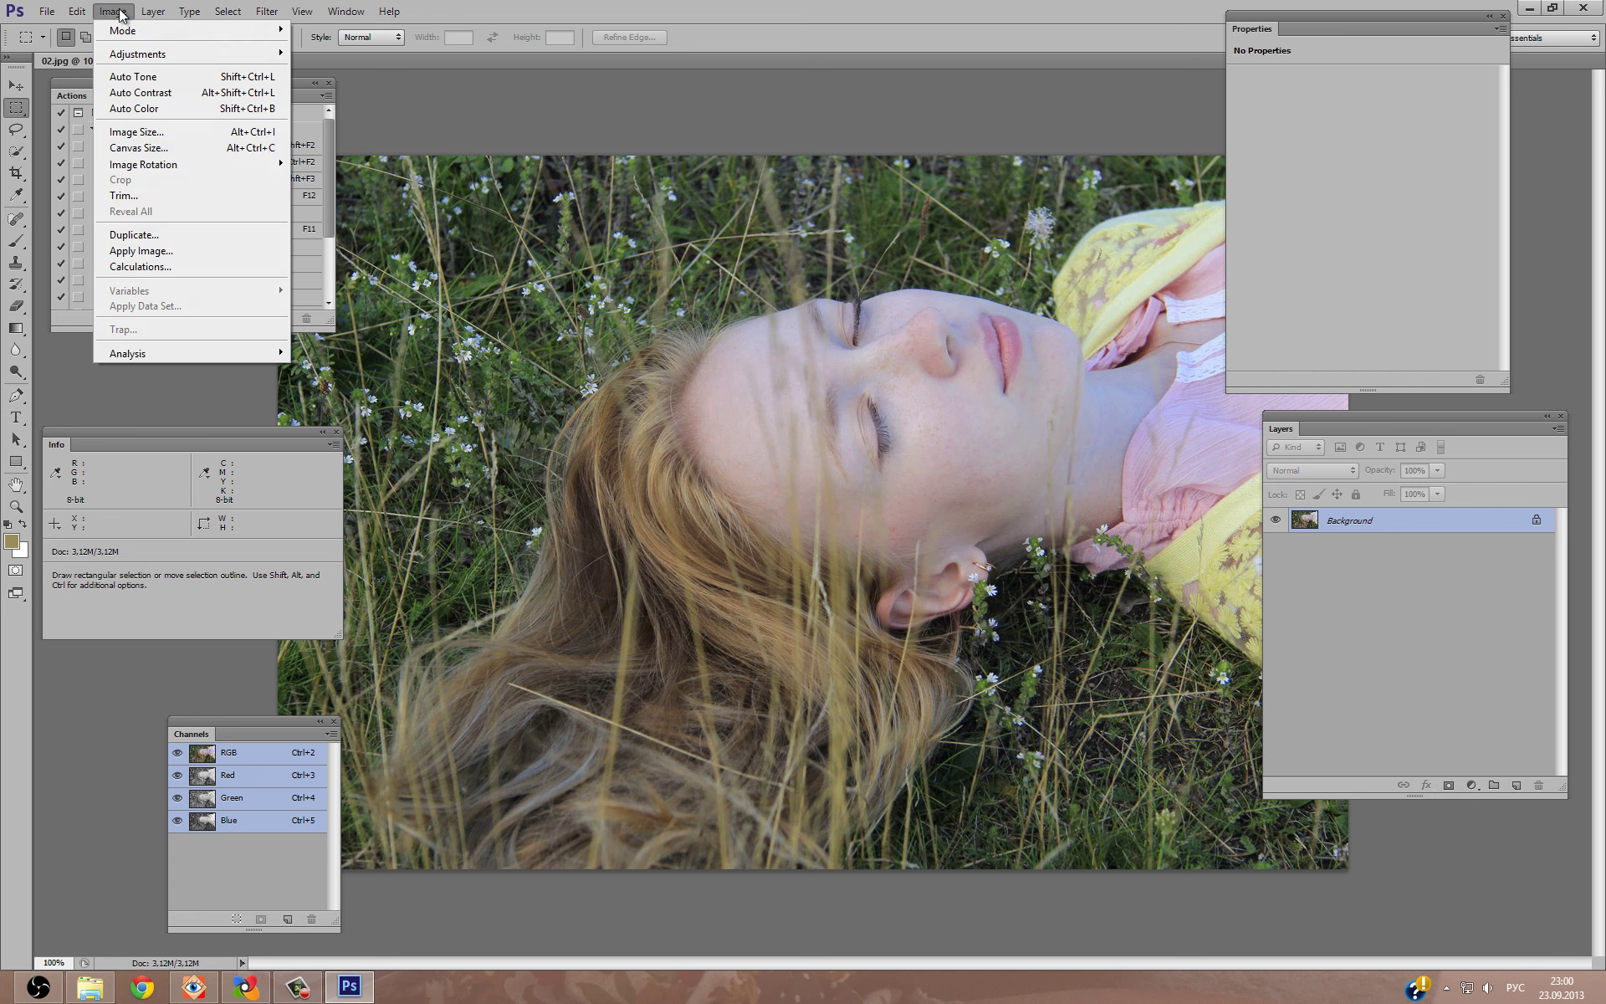
pyautogui.click(240, 234)
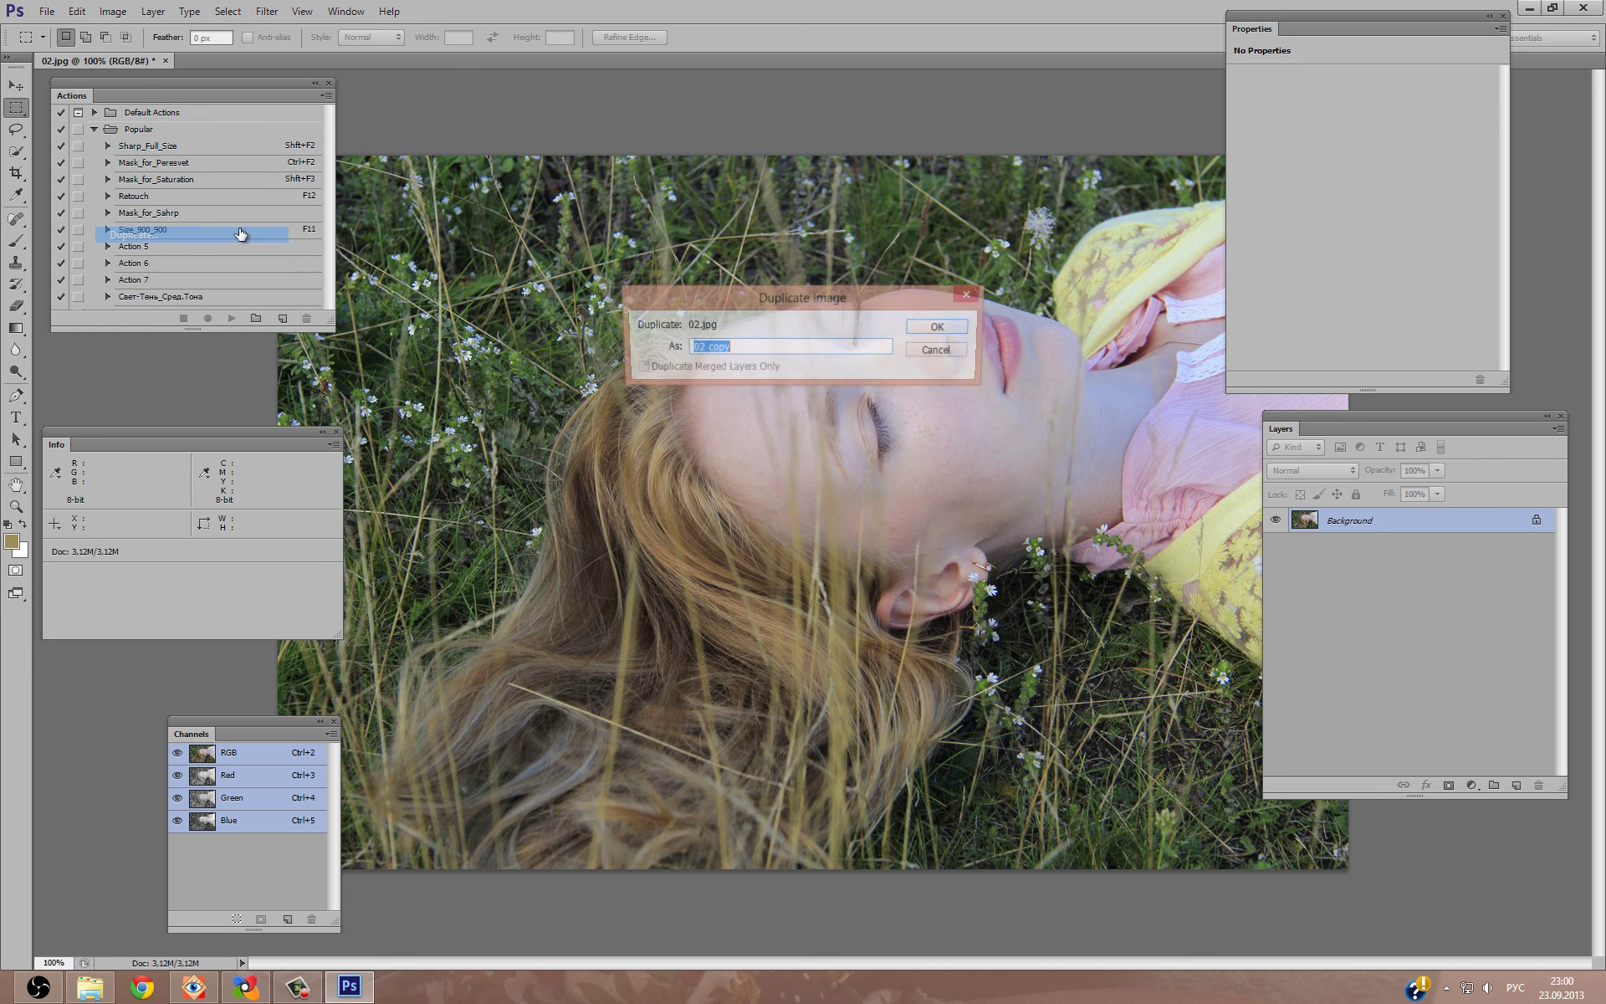
pyautogui.click(935, 326)
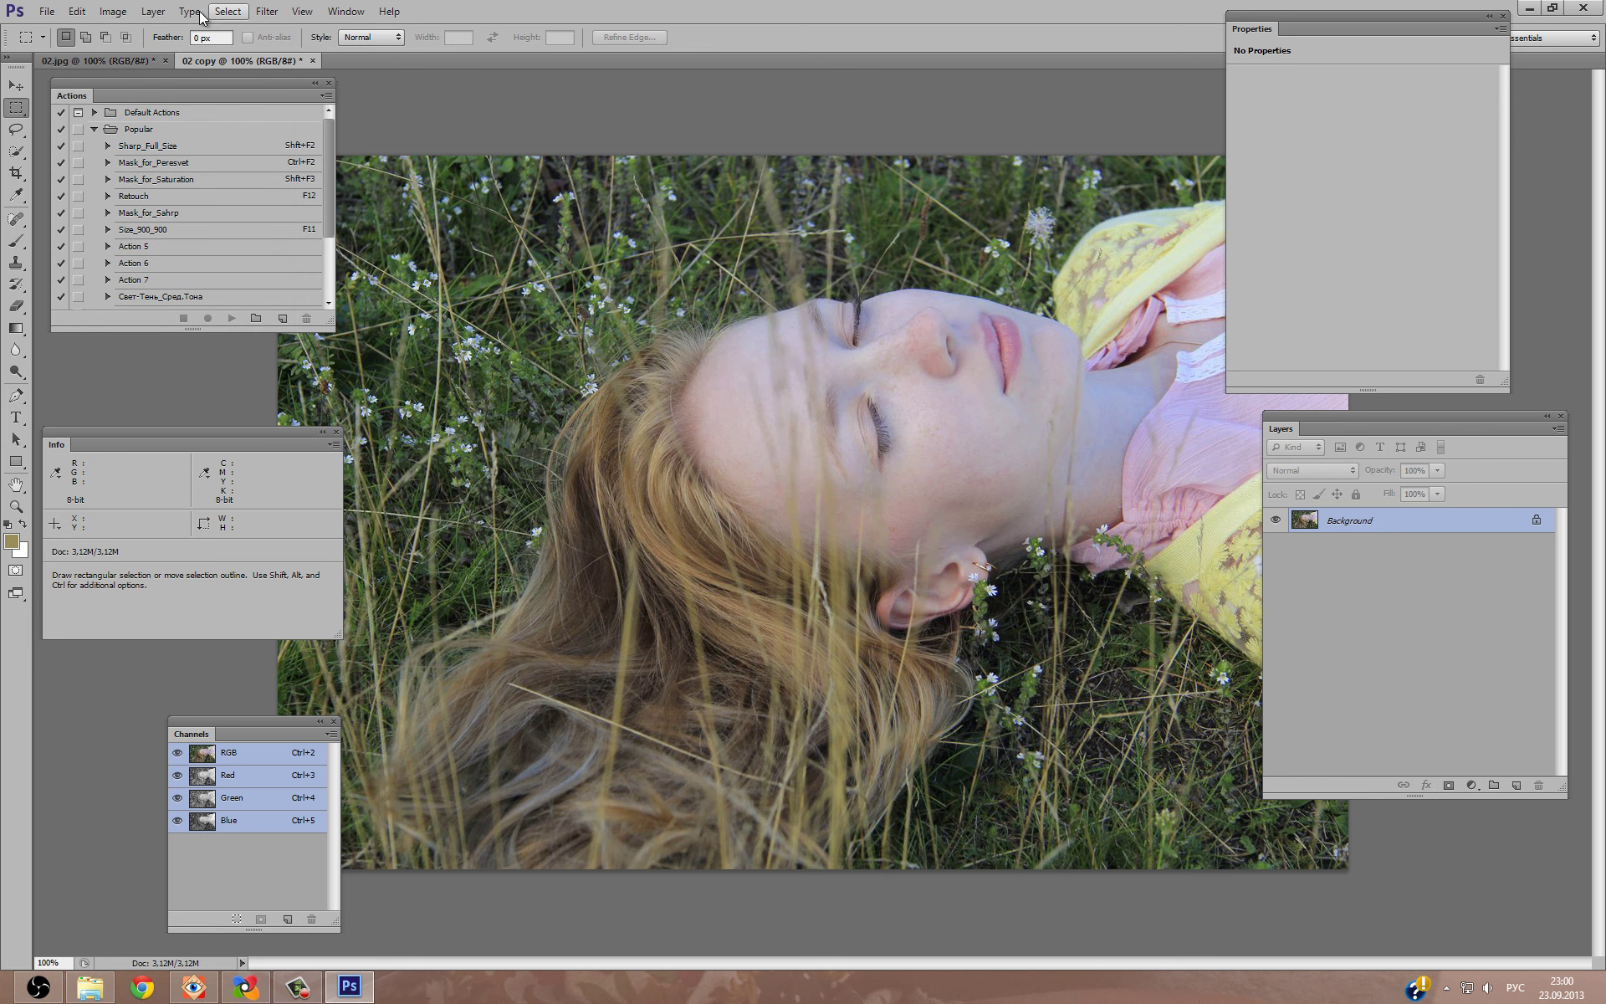
pyautogui.click(153, 12)
pyautogui.moveTo(126, 31)
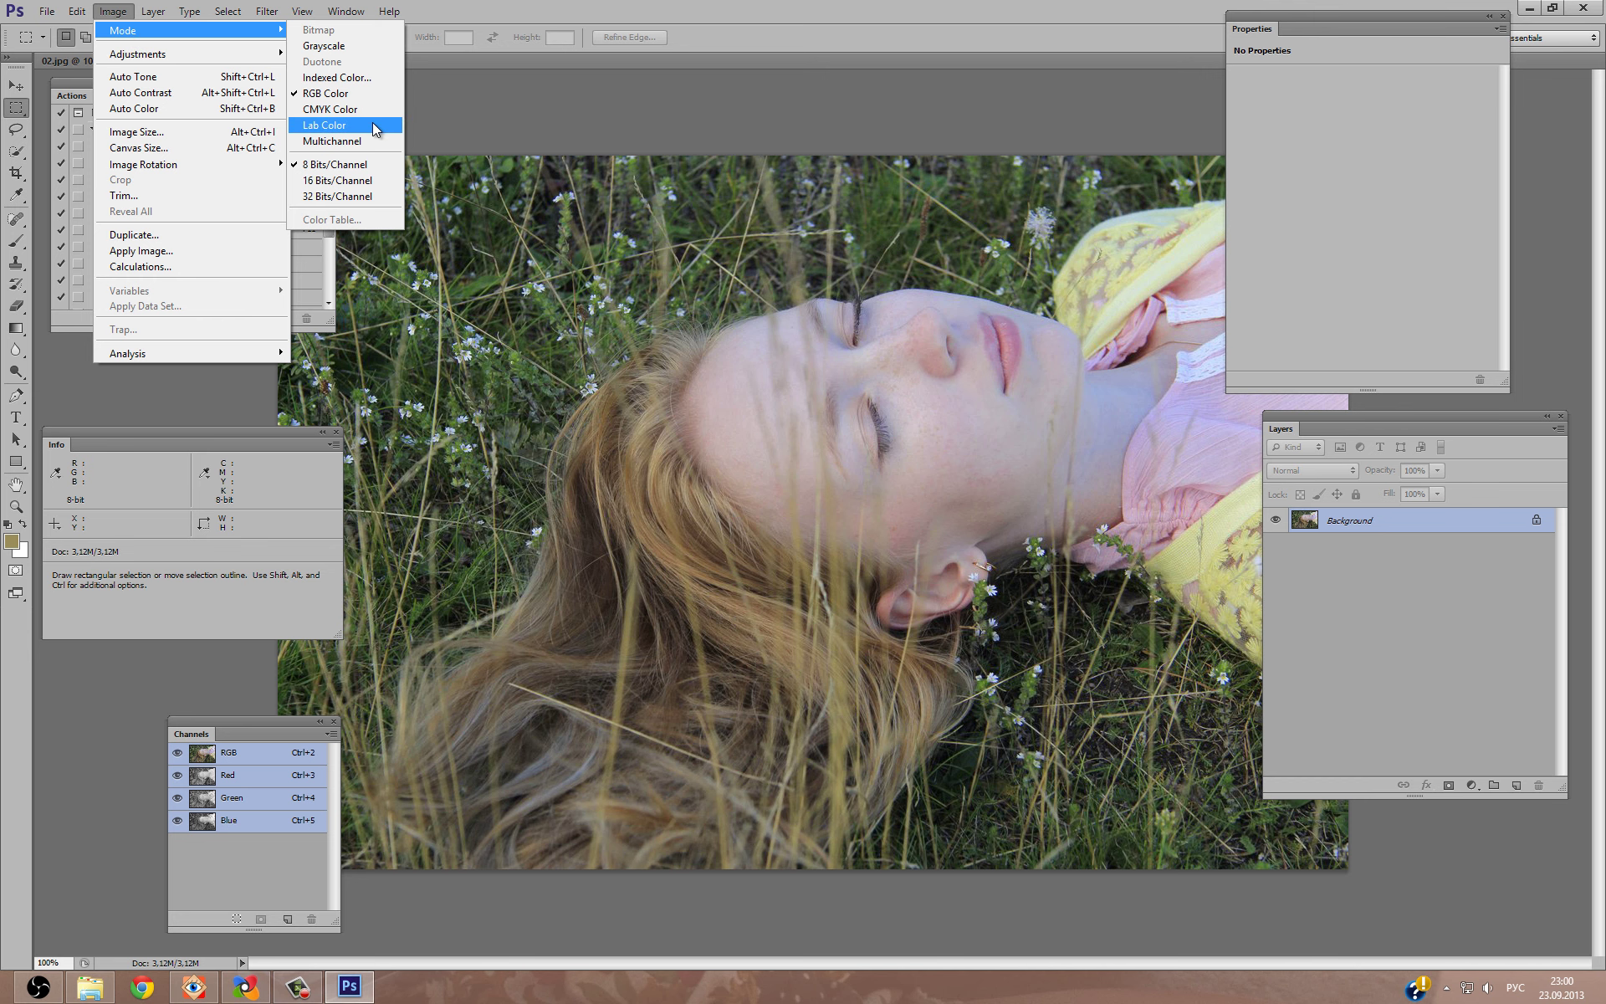
pyautogui.click(374, 126)
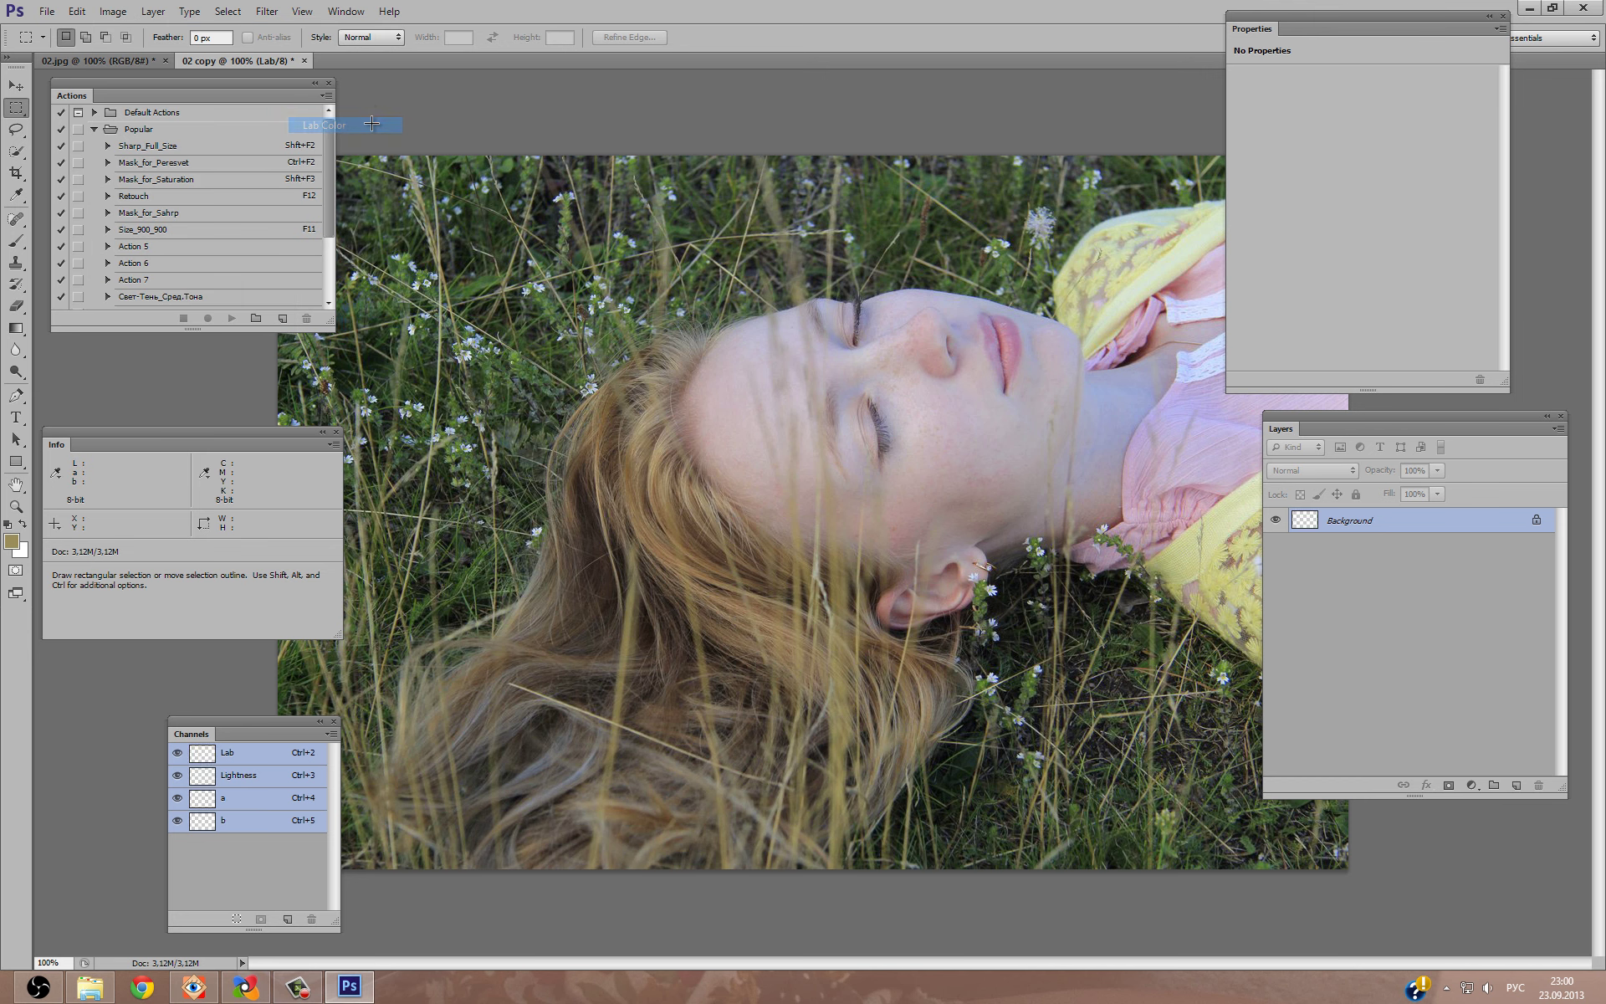
# Add an empty Layer 1 to the original 02.jpg and bring up Apply Image.
pyautogui.click(174, 61)
pyautogui.click(1515, 786)
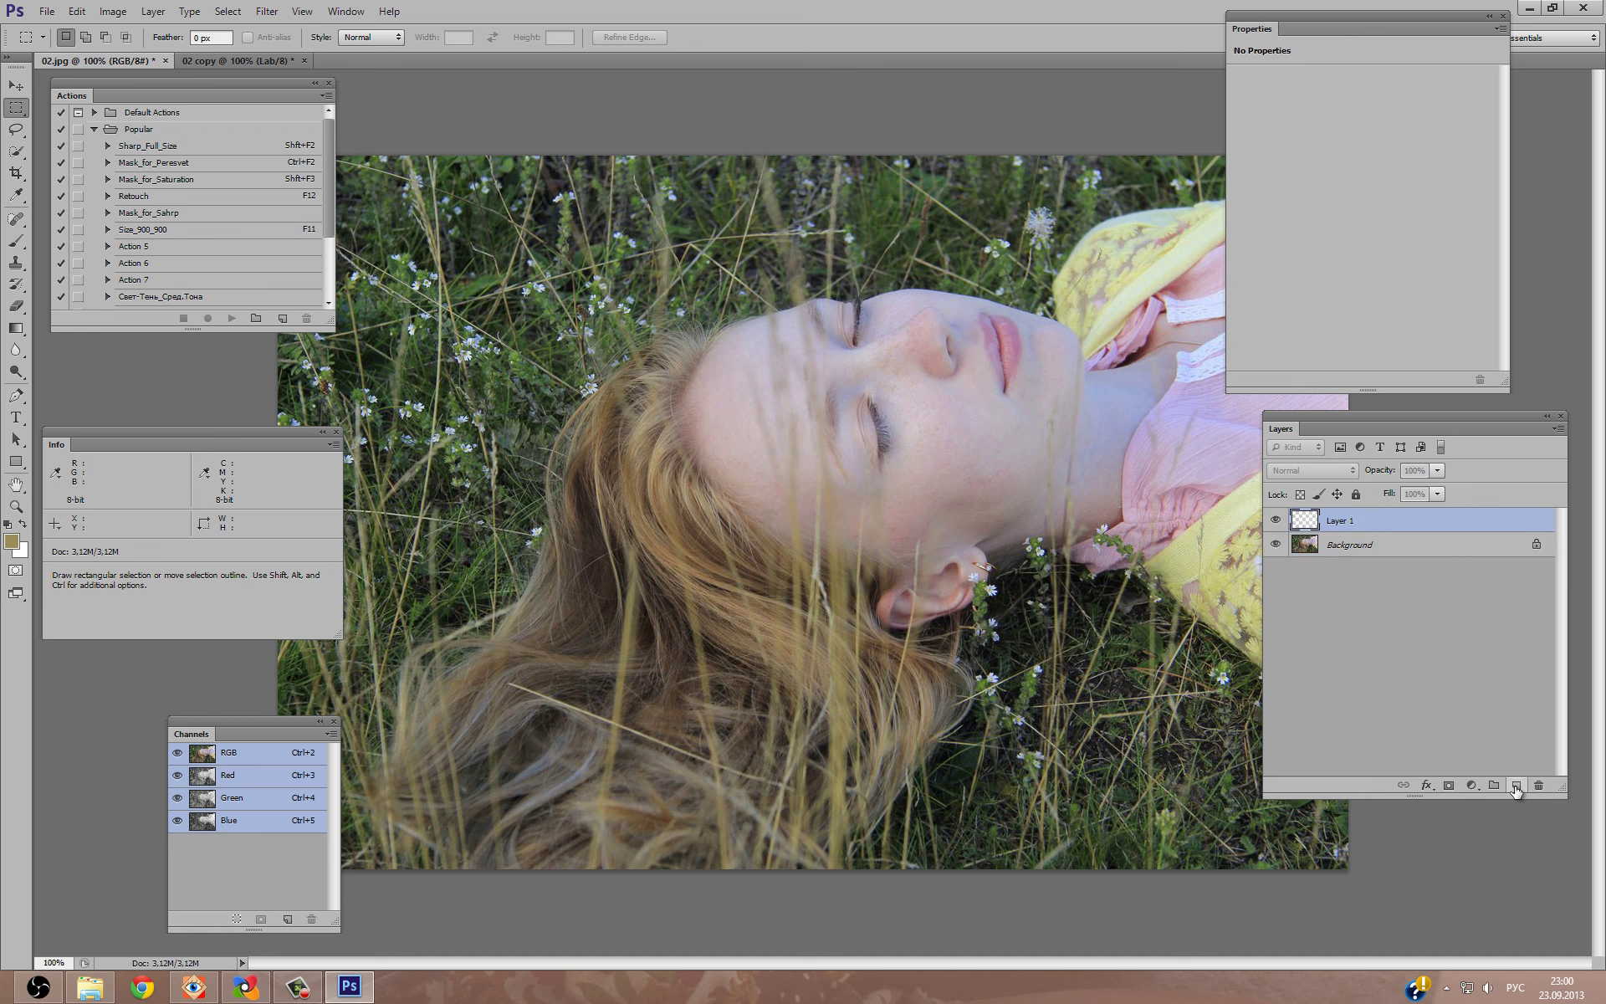
pyautogui.click(113, 12)
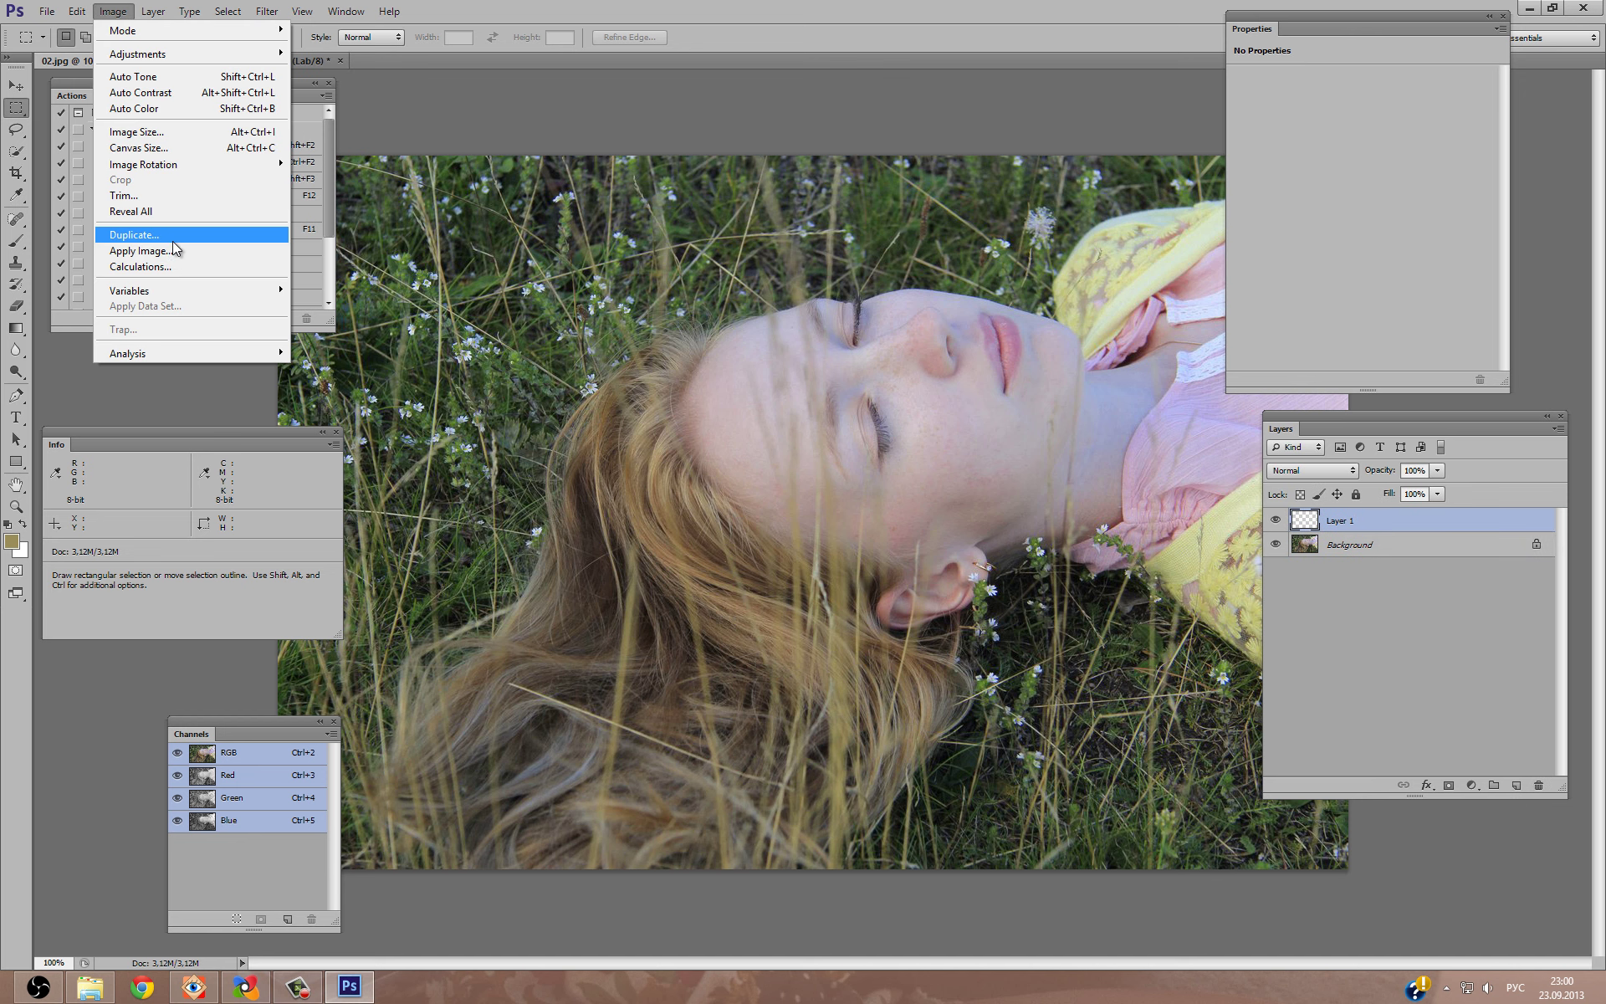
pyautogui.click(138, 251)
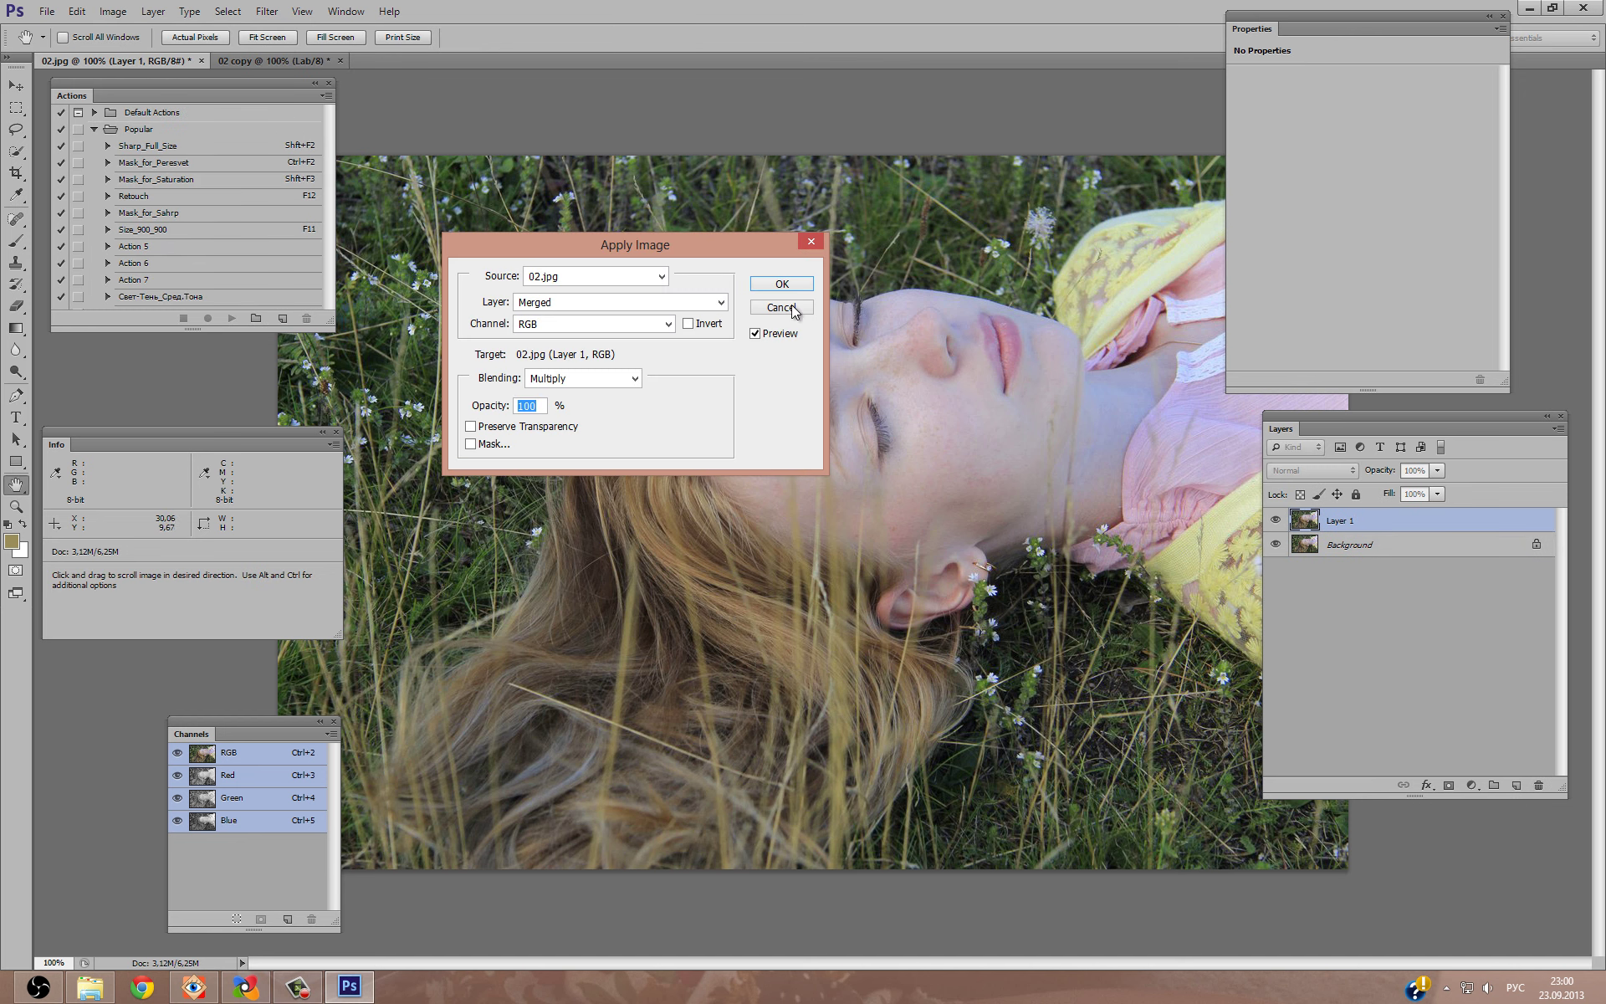
# Apply the 02 copy's inverted b channel to Layer 1 in Multiply mode at 100%.
pyautogui.moveTo(612, 244); pyautogui.dragTo(329, 280)
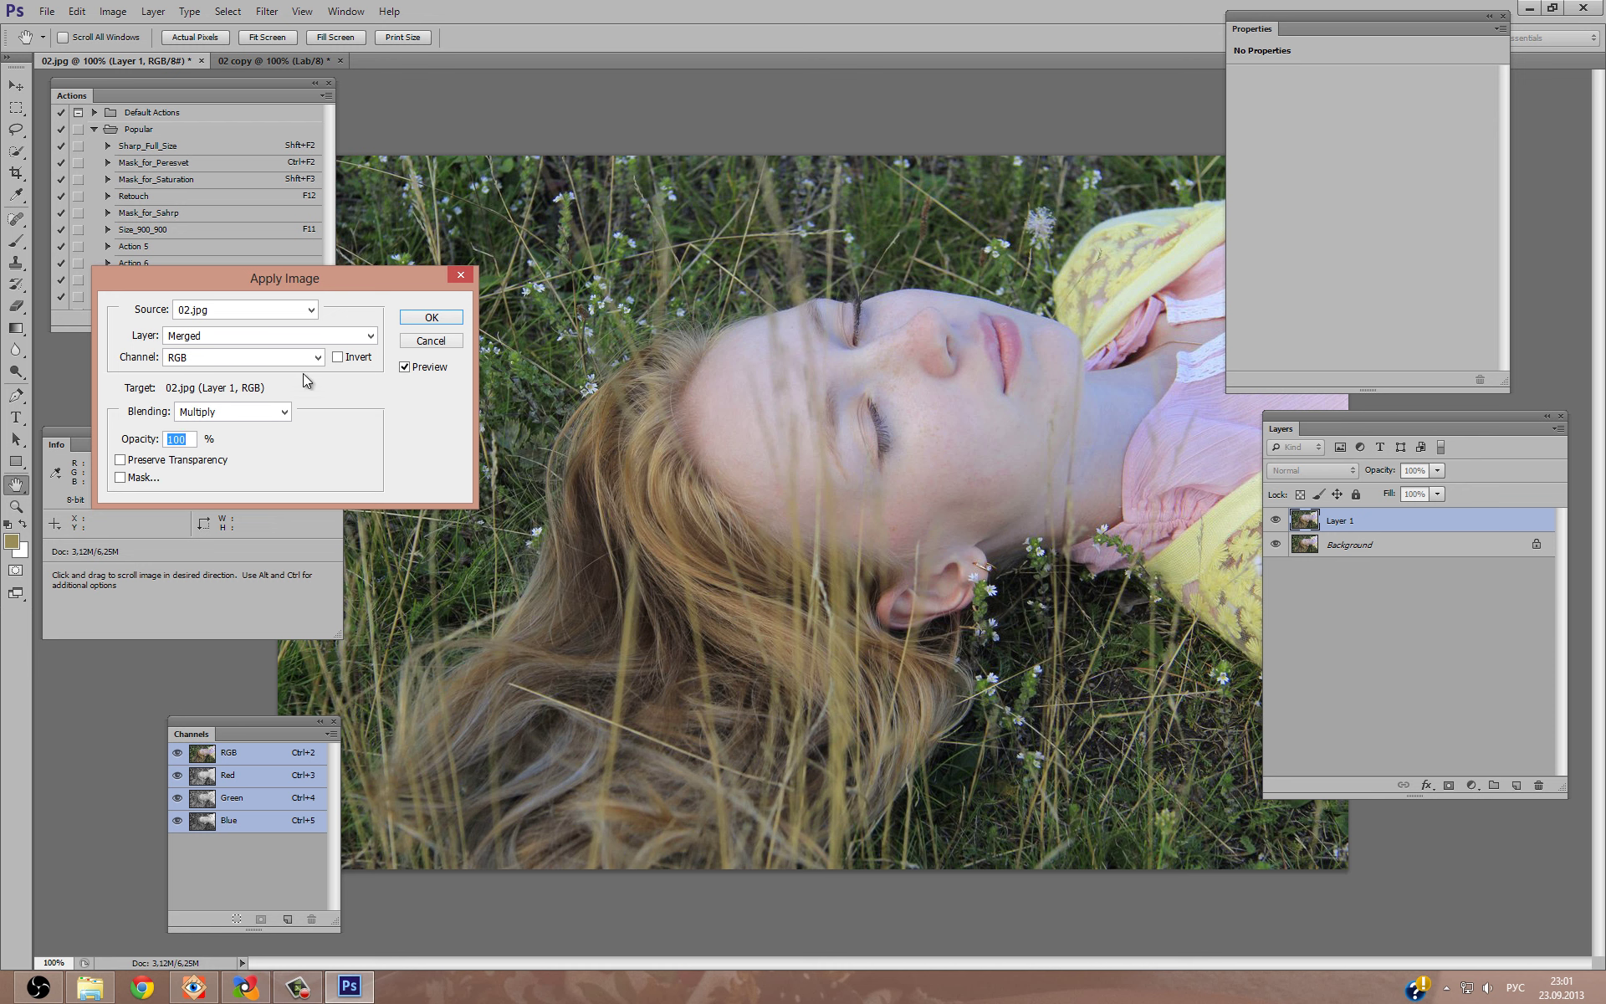
pyautogui.click(251, 310)
pyautogui.click(239, 354)
pyautogui.click(234, 401)
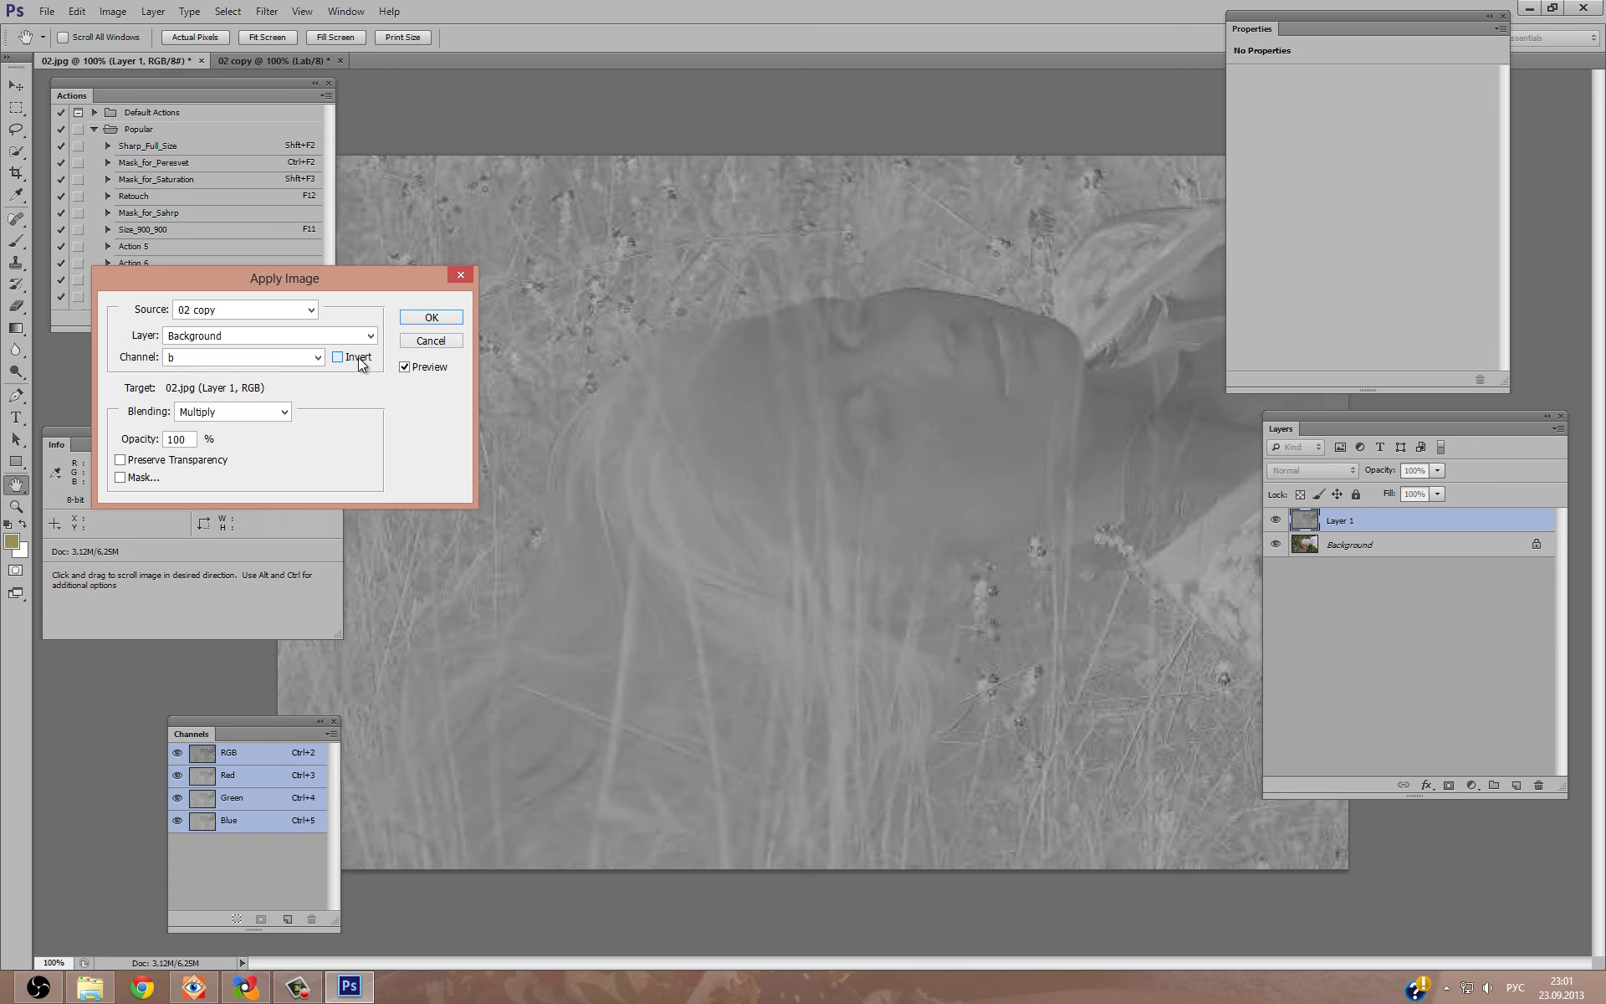
pyautogui.click(337, 357)
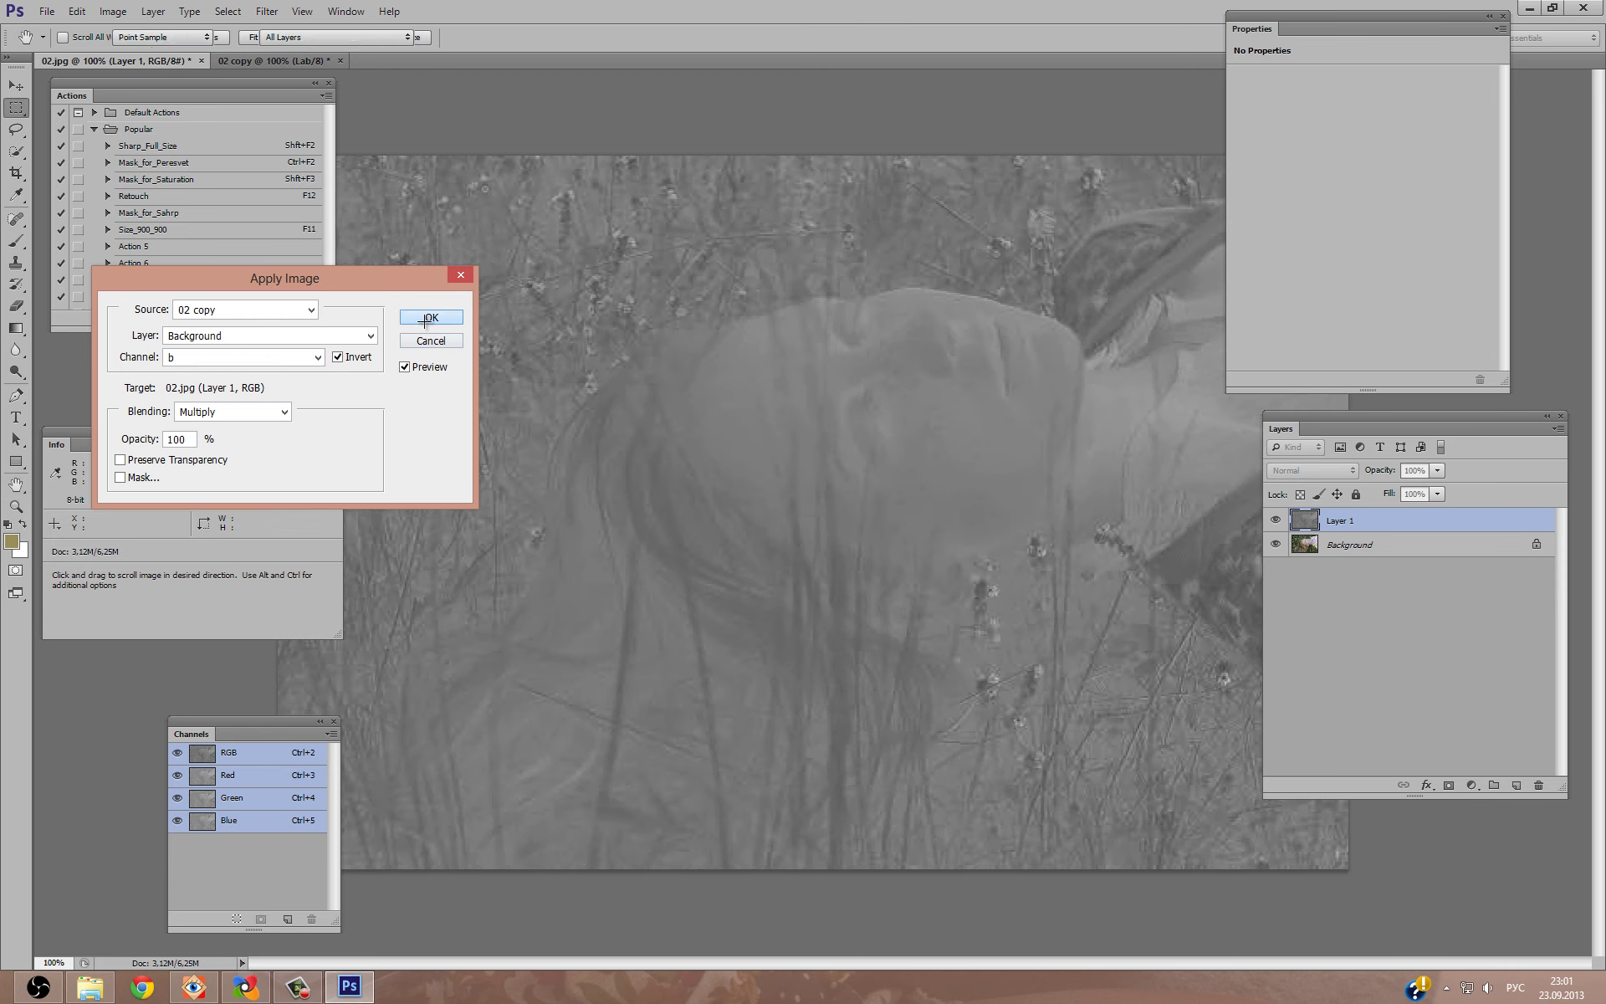
pyautogui.click(428, 318)
# Add a Curves 1 adjustment layer with the black point input set to 128.
pyautogui.press('m')
pyautogui.click(1466, 780)
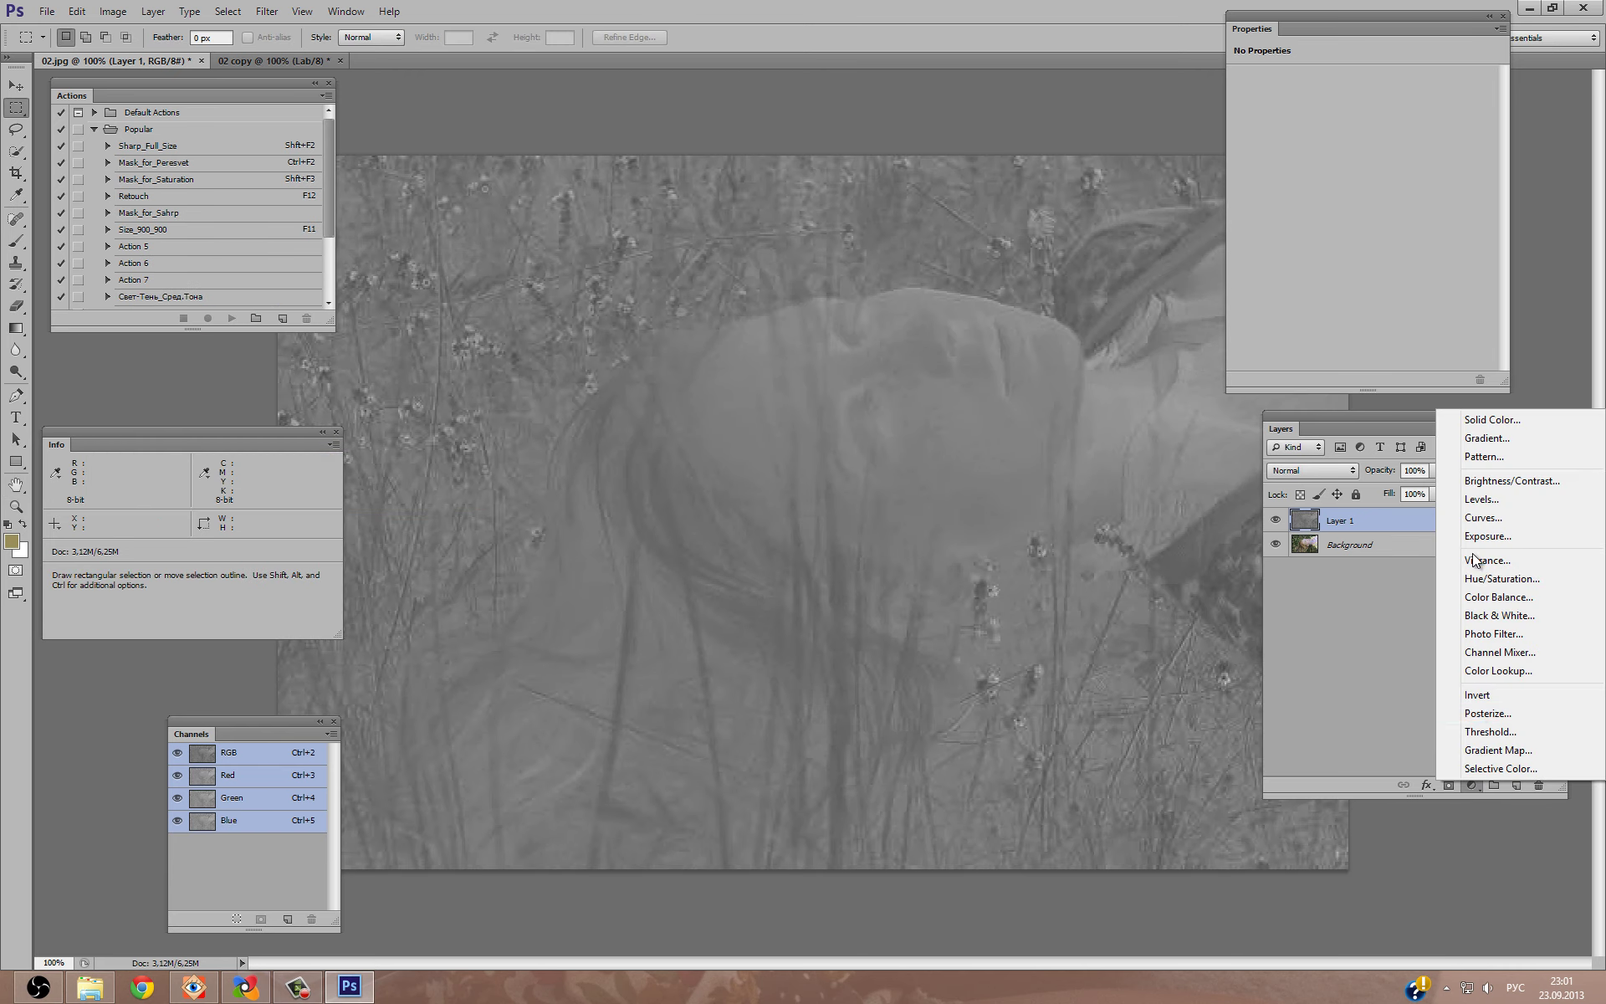
pyautogui.click(1486, 536)
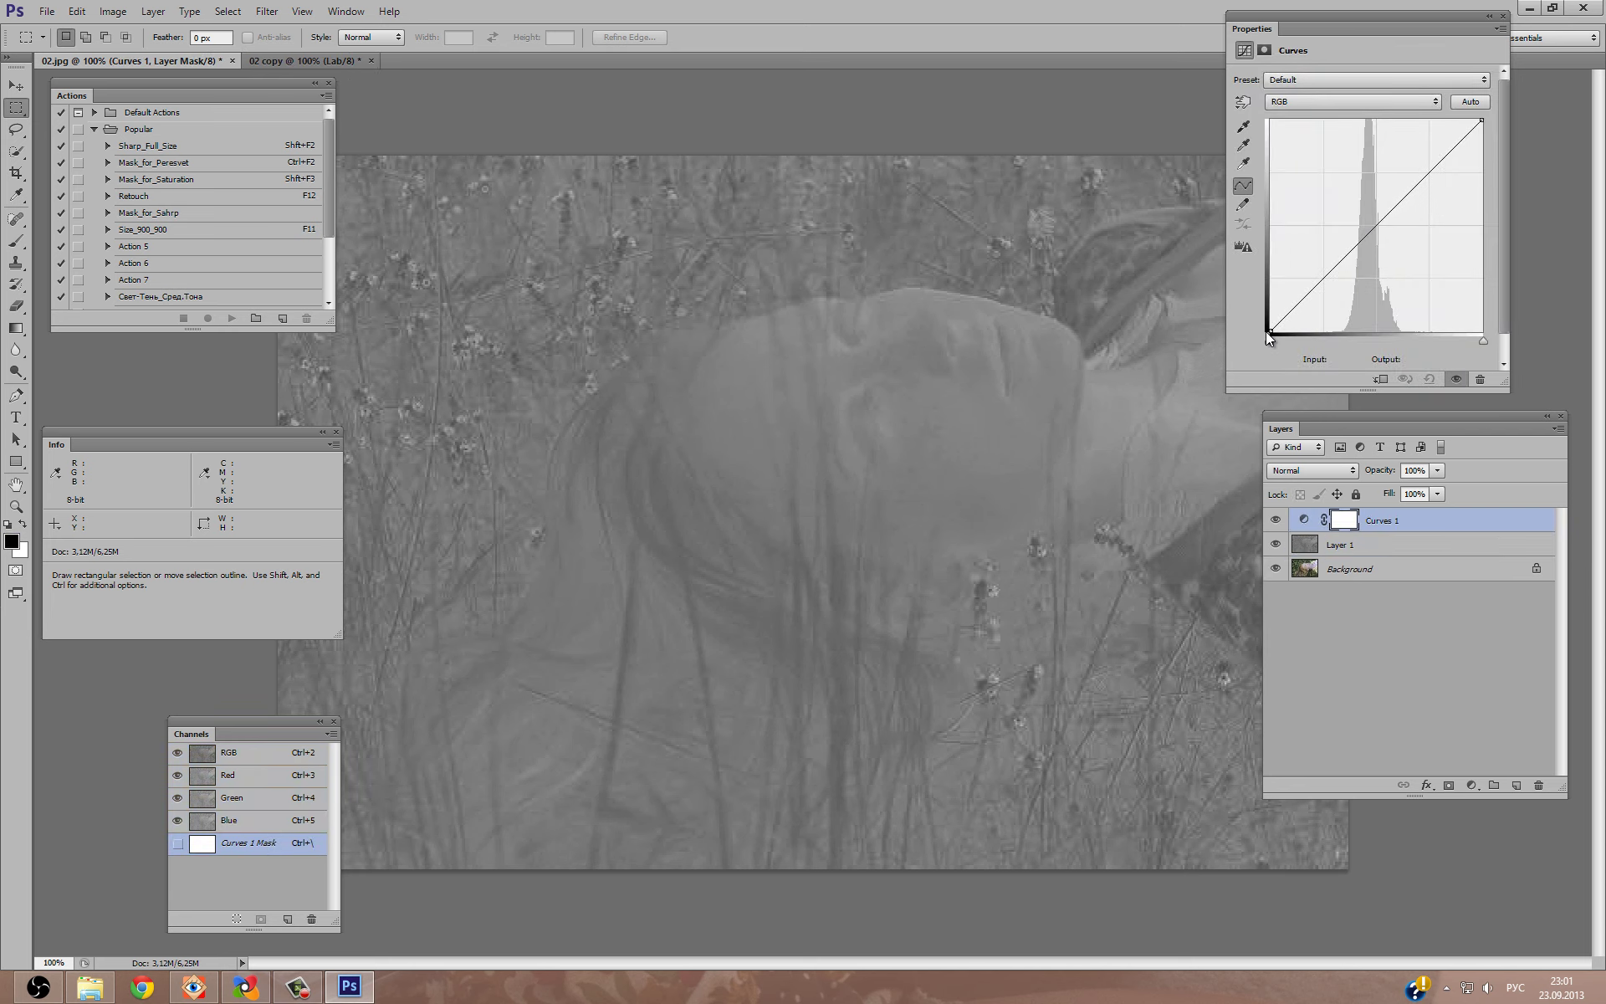
pyautogui.moveTo(1267, 332)
pyautogui.mouseDown()
pyautogui.moveTo(1375, 343)
pyautogui.moveTo(1348, 343)
pyautogui.moveTo(1374, 360)
pyautogui.moveTo(1351, 378)
pyautogui.moveTo(1388, 386)
pyautogui.moveTo(1314, 362)
pyautogui.mouseUp()
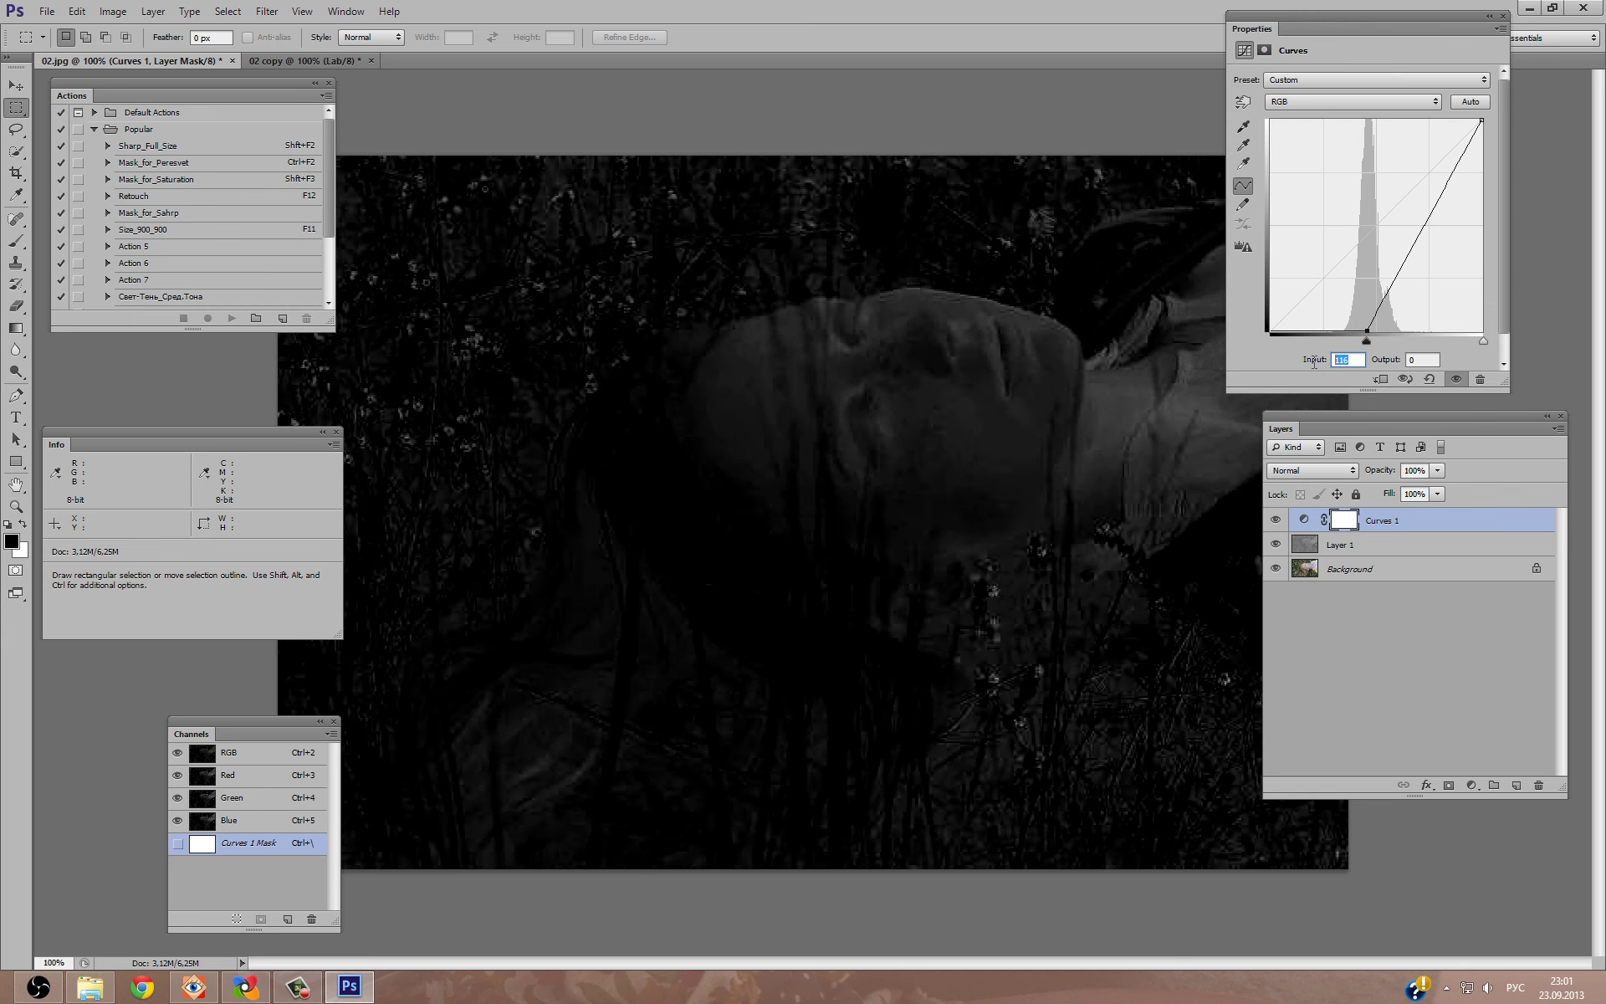
pyautogui.write('128')
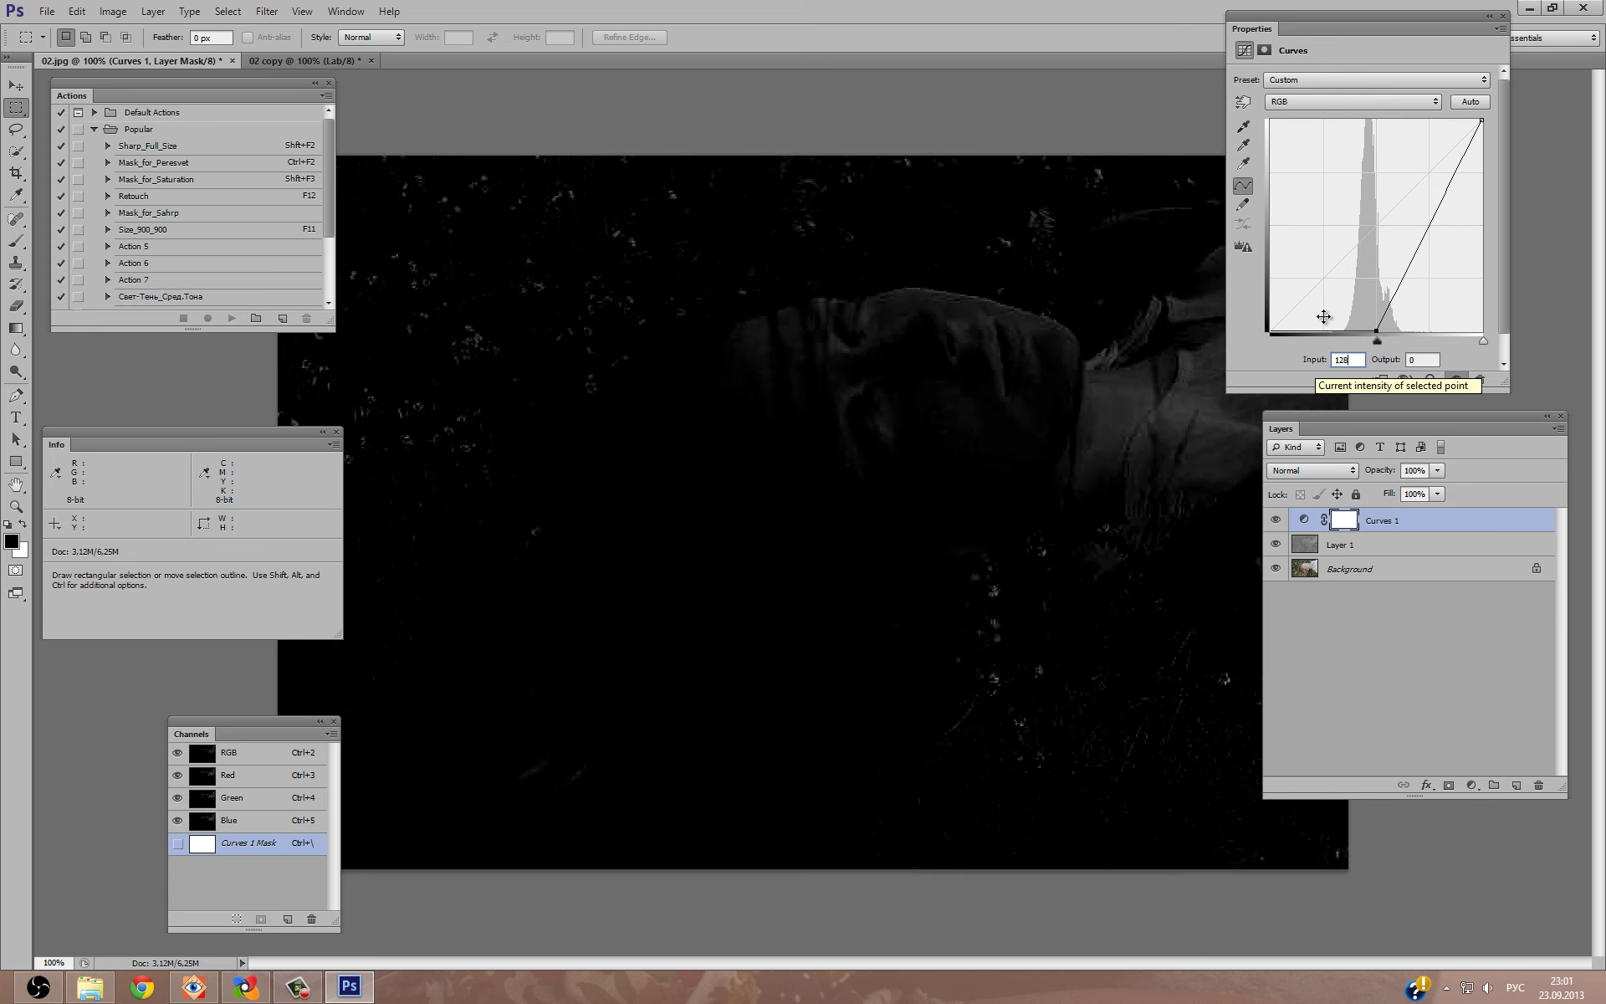
# Steepen the Curves 1 curve with extra points, then hide Curves 1 and Layer 1.
pyautogui.moveTo(1433, 222); pyautogui.dragTo(1428, 184)
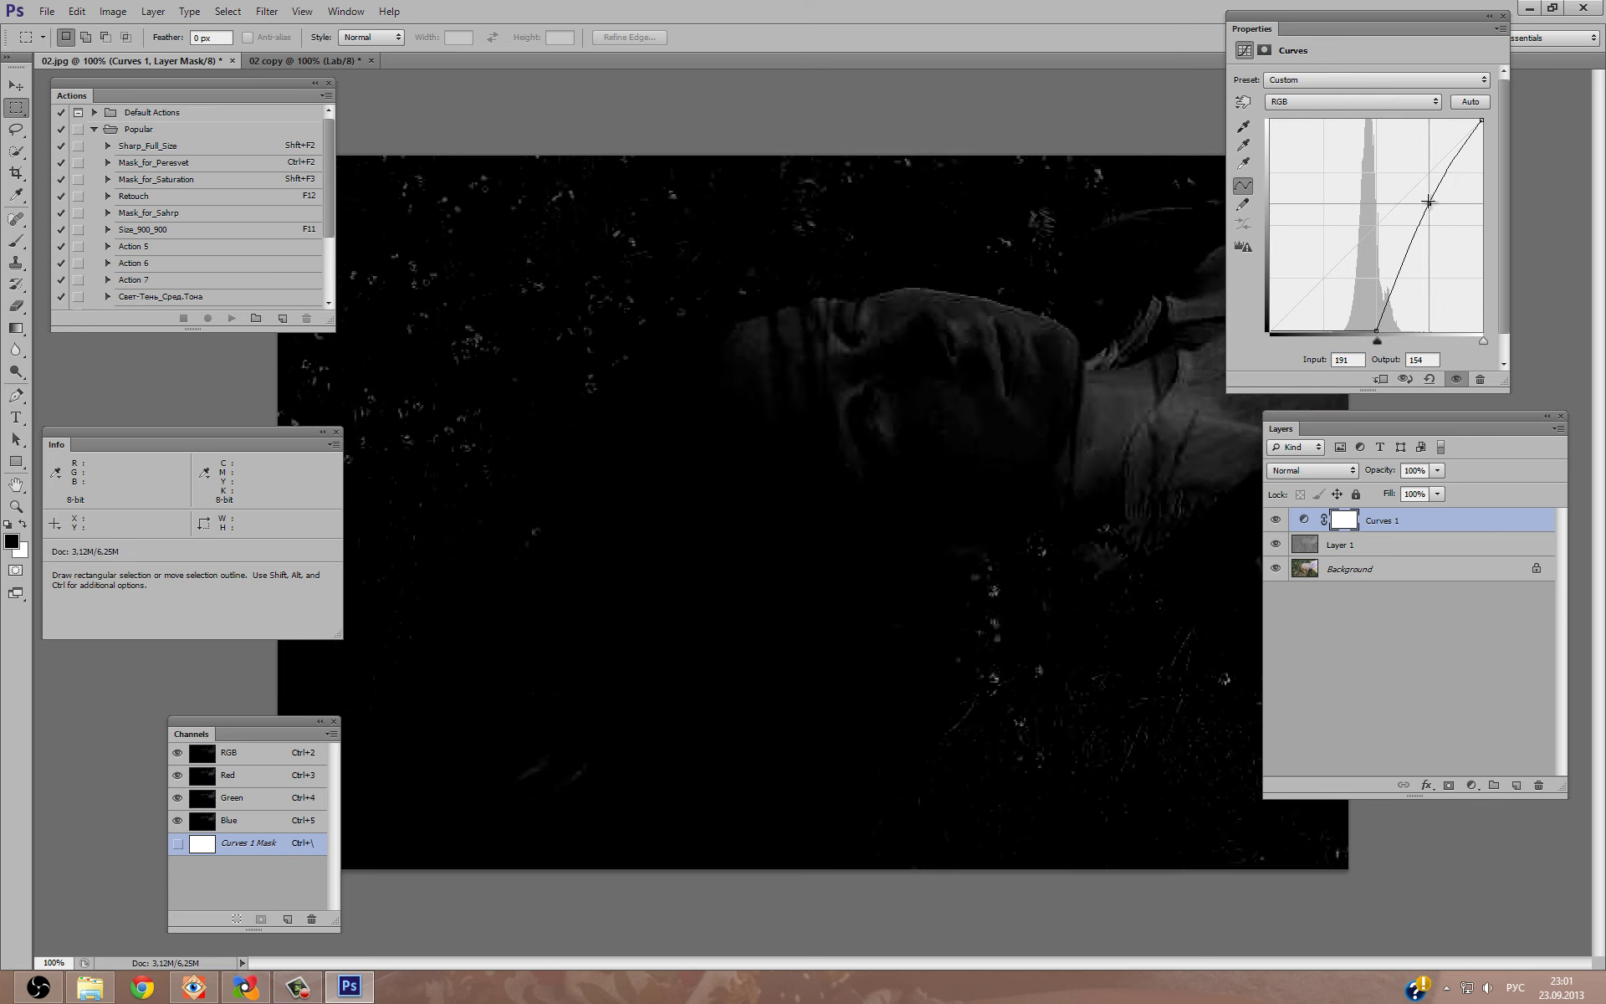
pyautogui.click(1402, 248)
pyautogui.moveTo(1402, 248); pyautogui.dragTo(1396, 250)
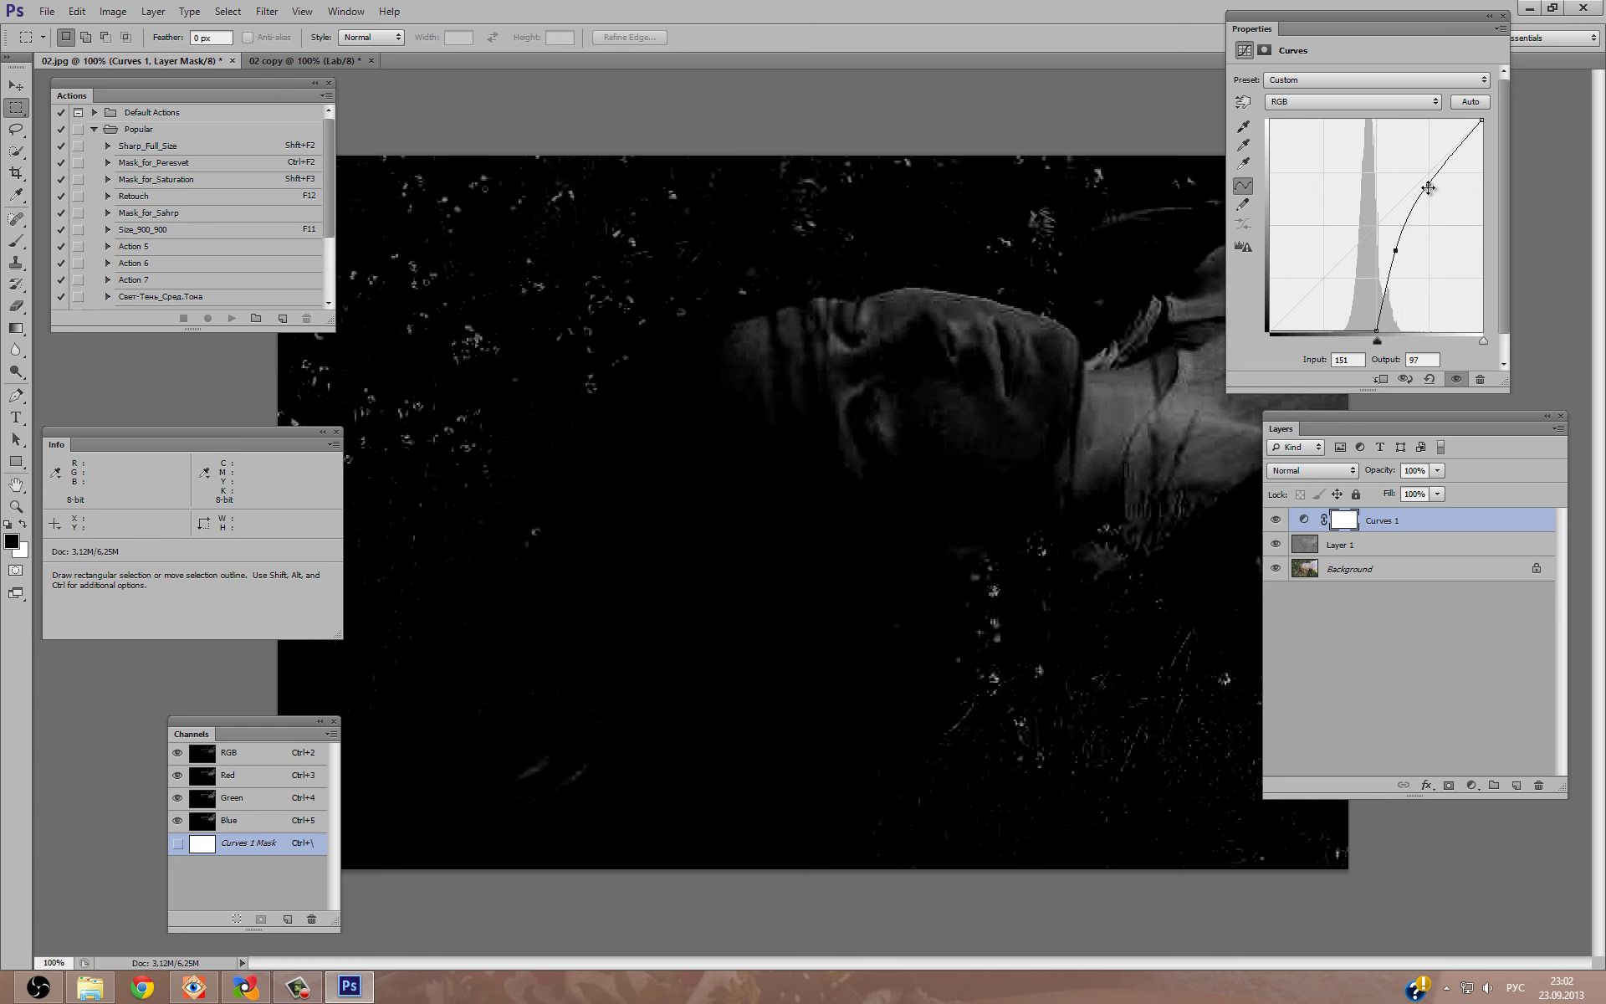
pyautogui.moveTo(1428, 184); pyautogui.dragTo(1431, 181)
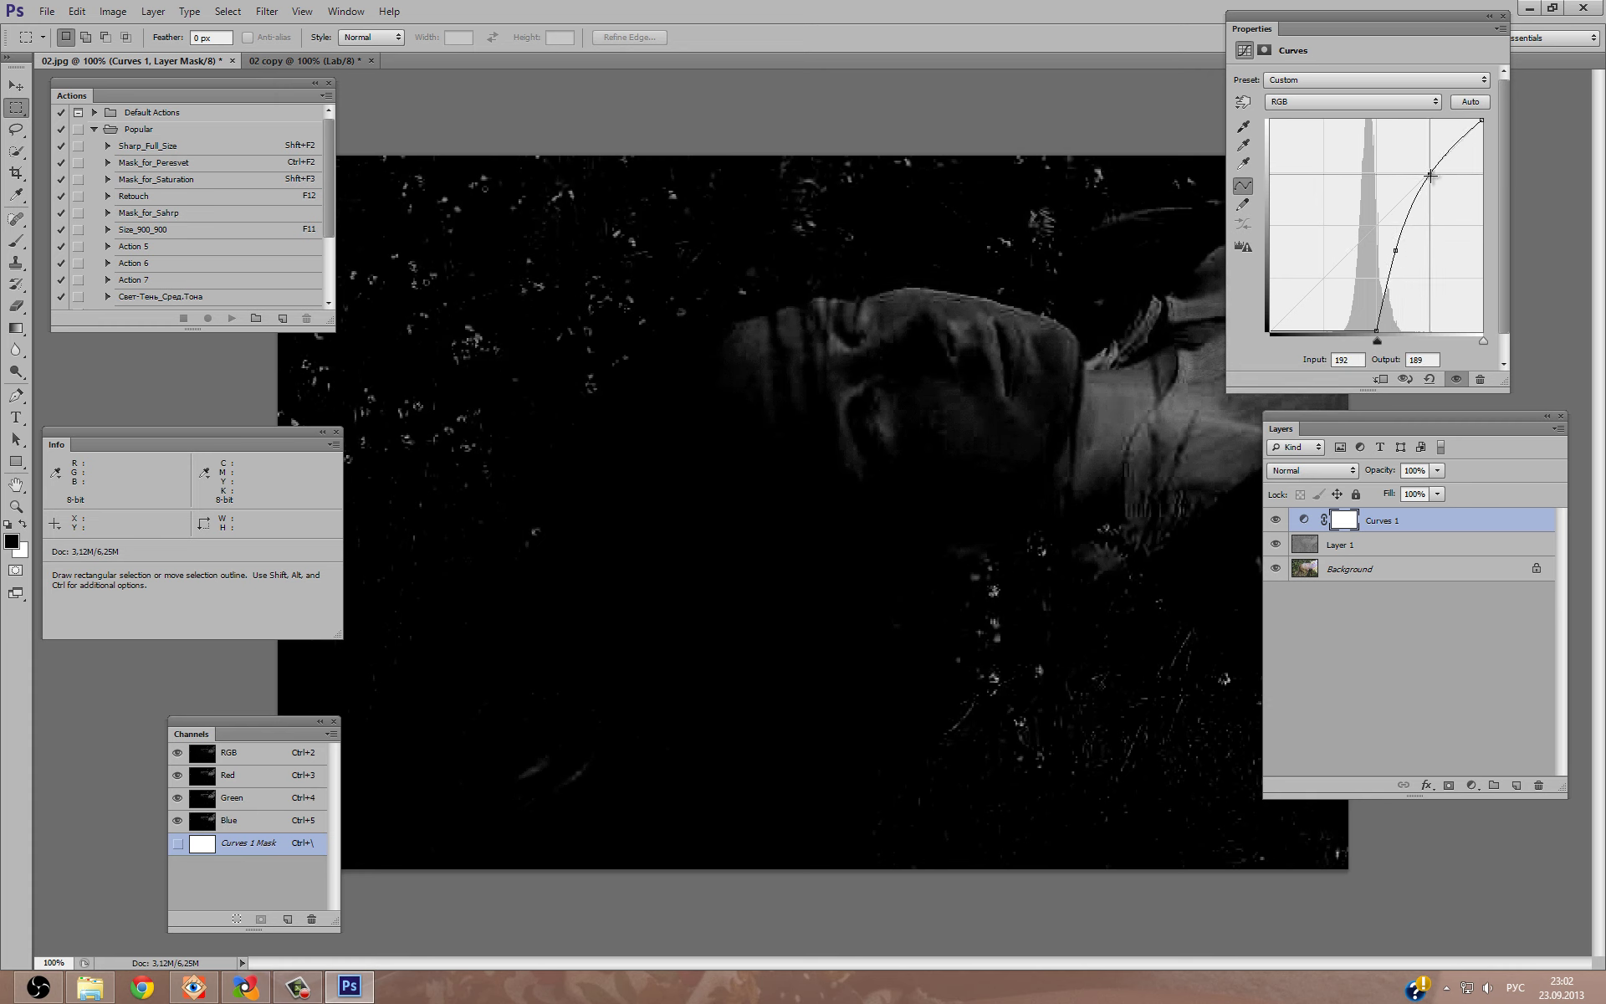
pyautogui.click(1385, 286)
pyautogui.moveTo(1385, 286); pyautogui.dragTo(1386, 285)
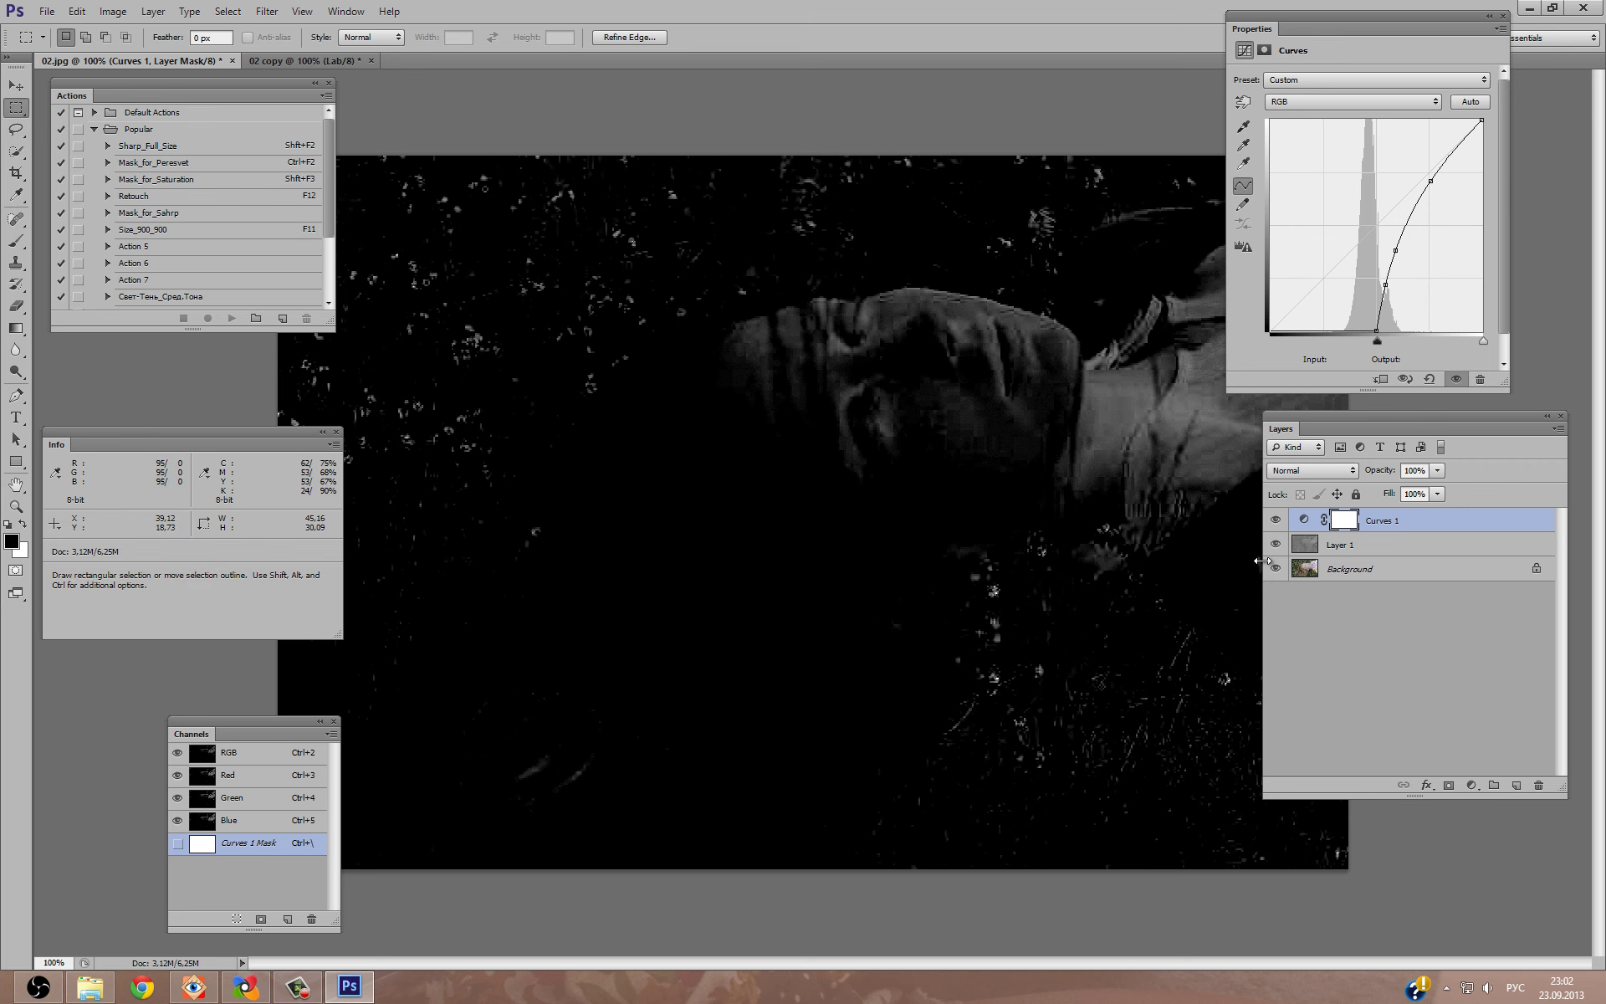
pyautogui.moveTo(1275, 520); pyautogui.dragTo(1275, 545)
# Add a Curves 2 adjustment layer and give its mask a slight feather.
pyautogui.click(1471, 785)
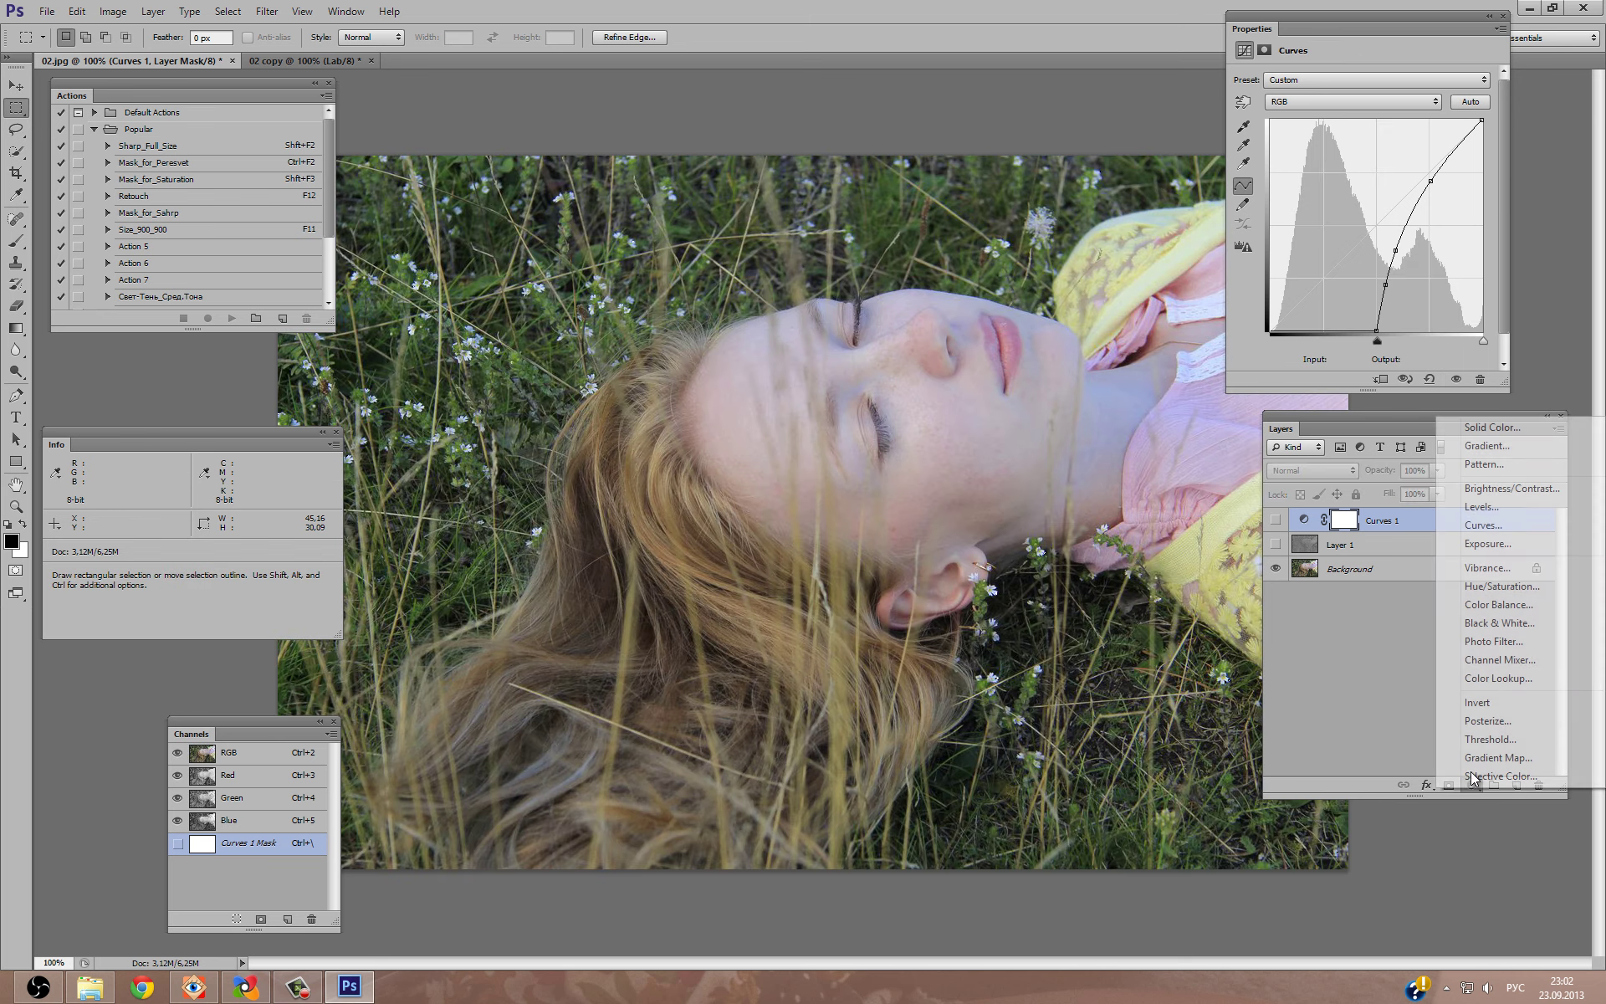
pyautogui.click(1472, 526)
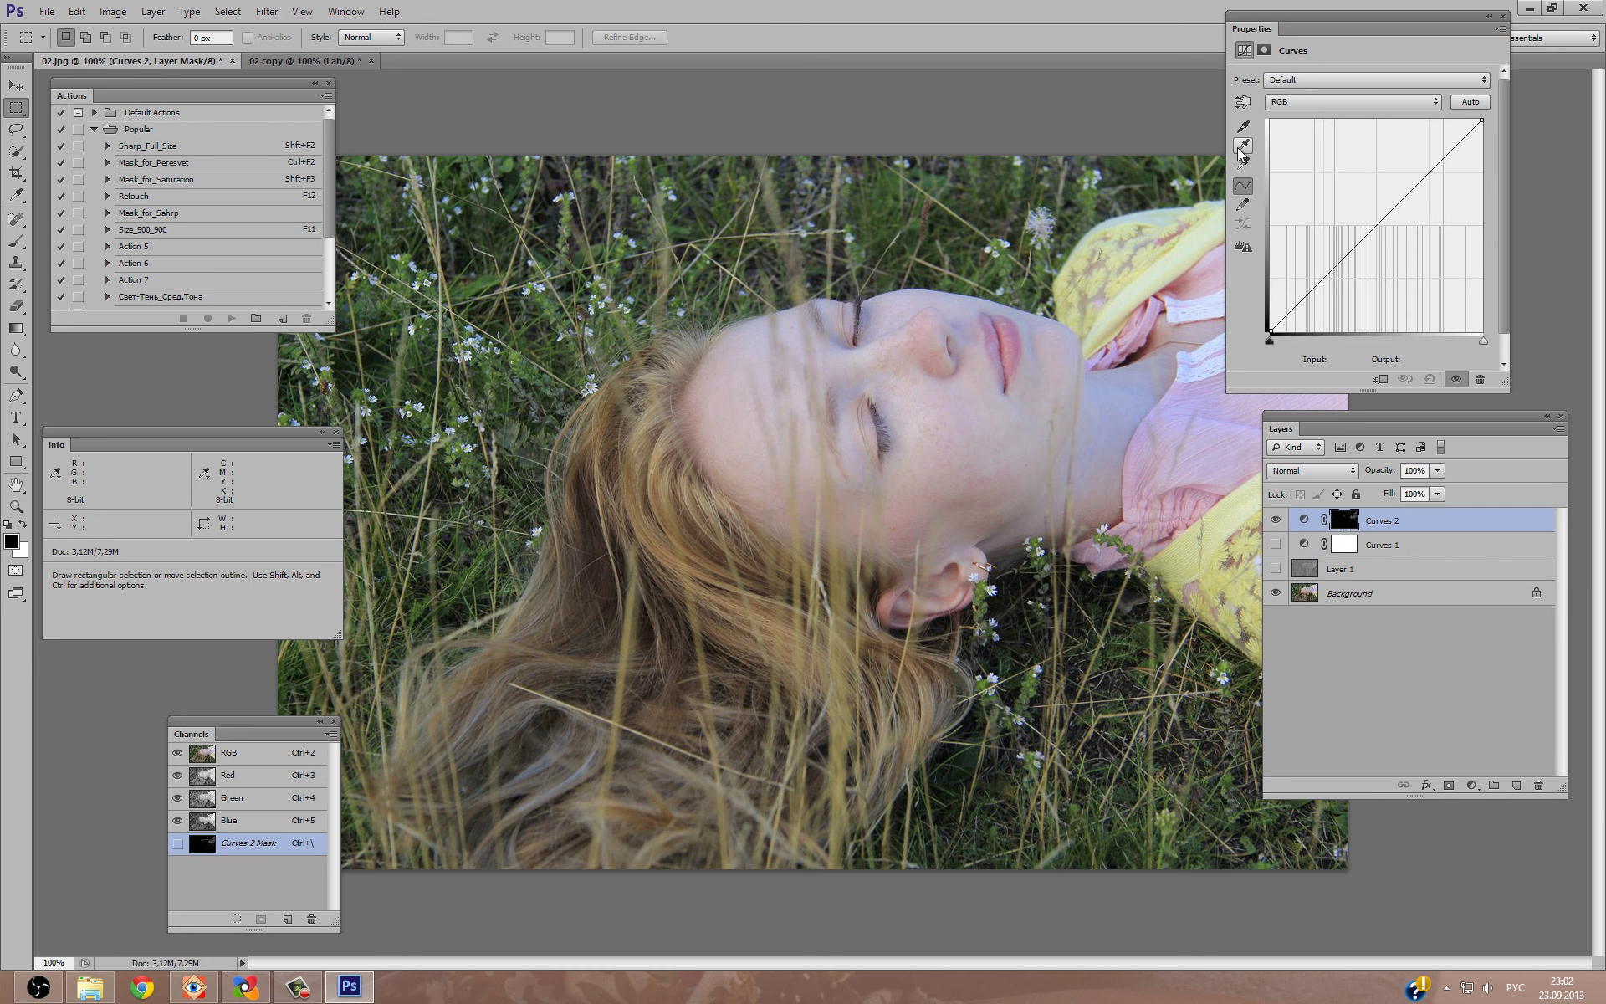
pyautogui.moveTo(1271, 341); pyautogui.dragTo(1478, 340)
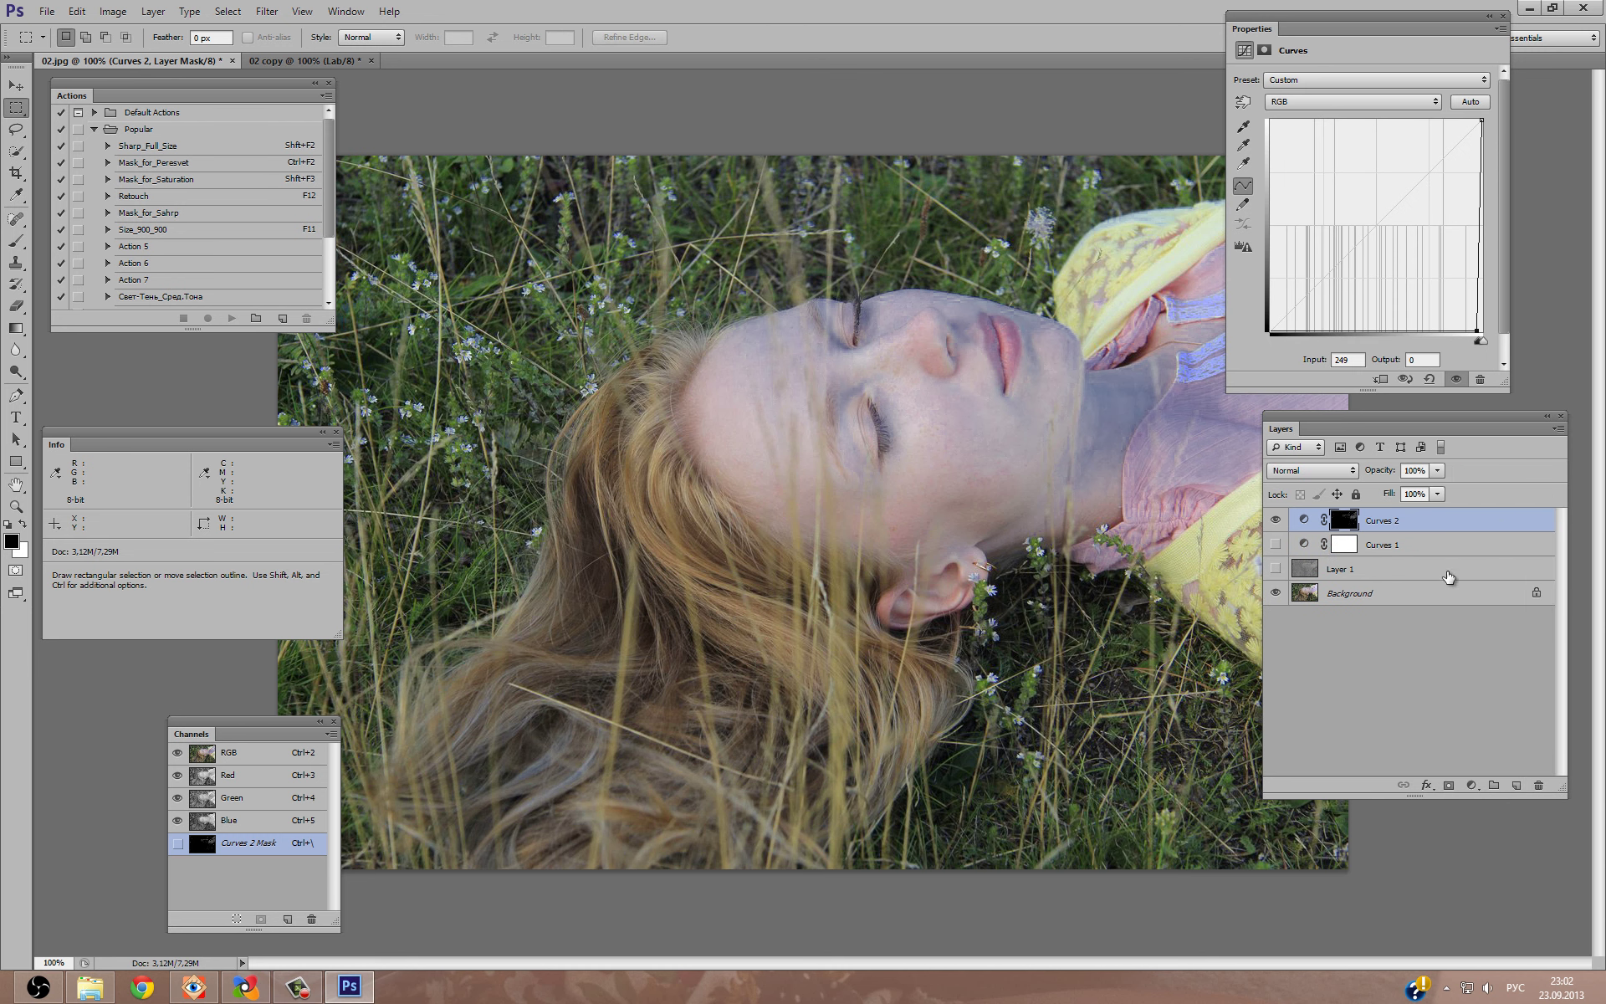
pyautogui.click(1342, 520)
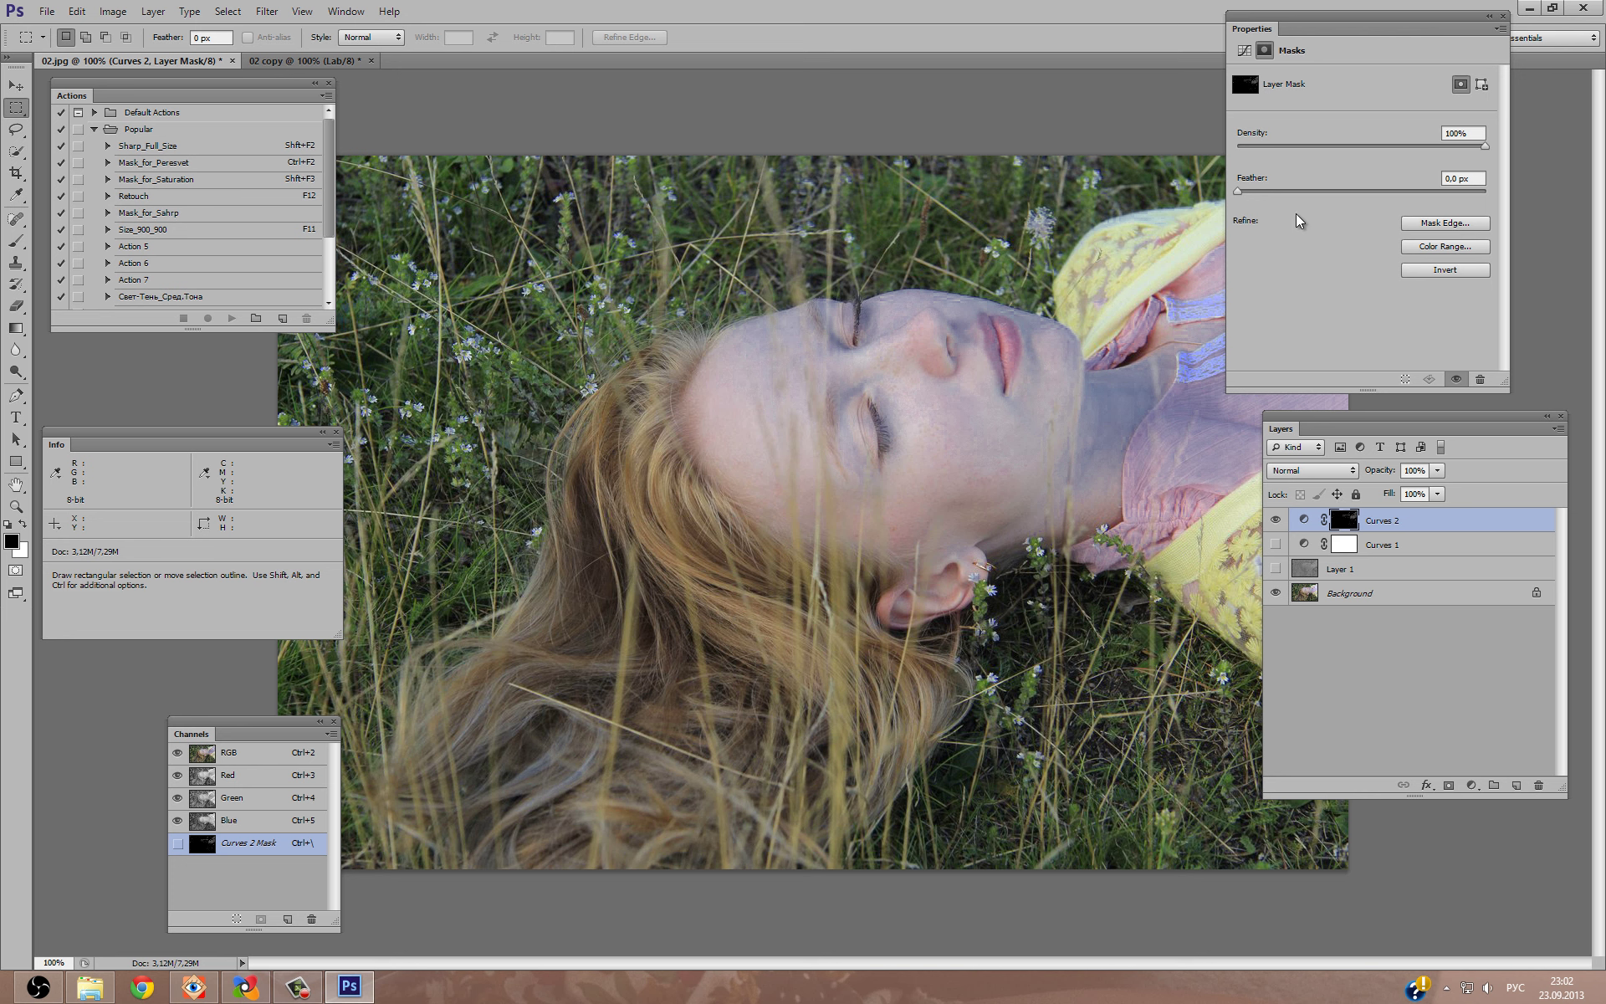
pyautogui.click(1288, 191)
pyautogui.moveTo(1306, 194); pyautogui.dragTo(1297, 196)
pyautogui.click(1303, 520)
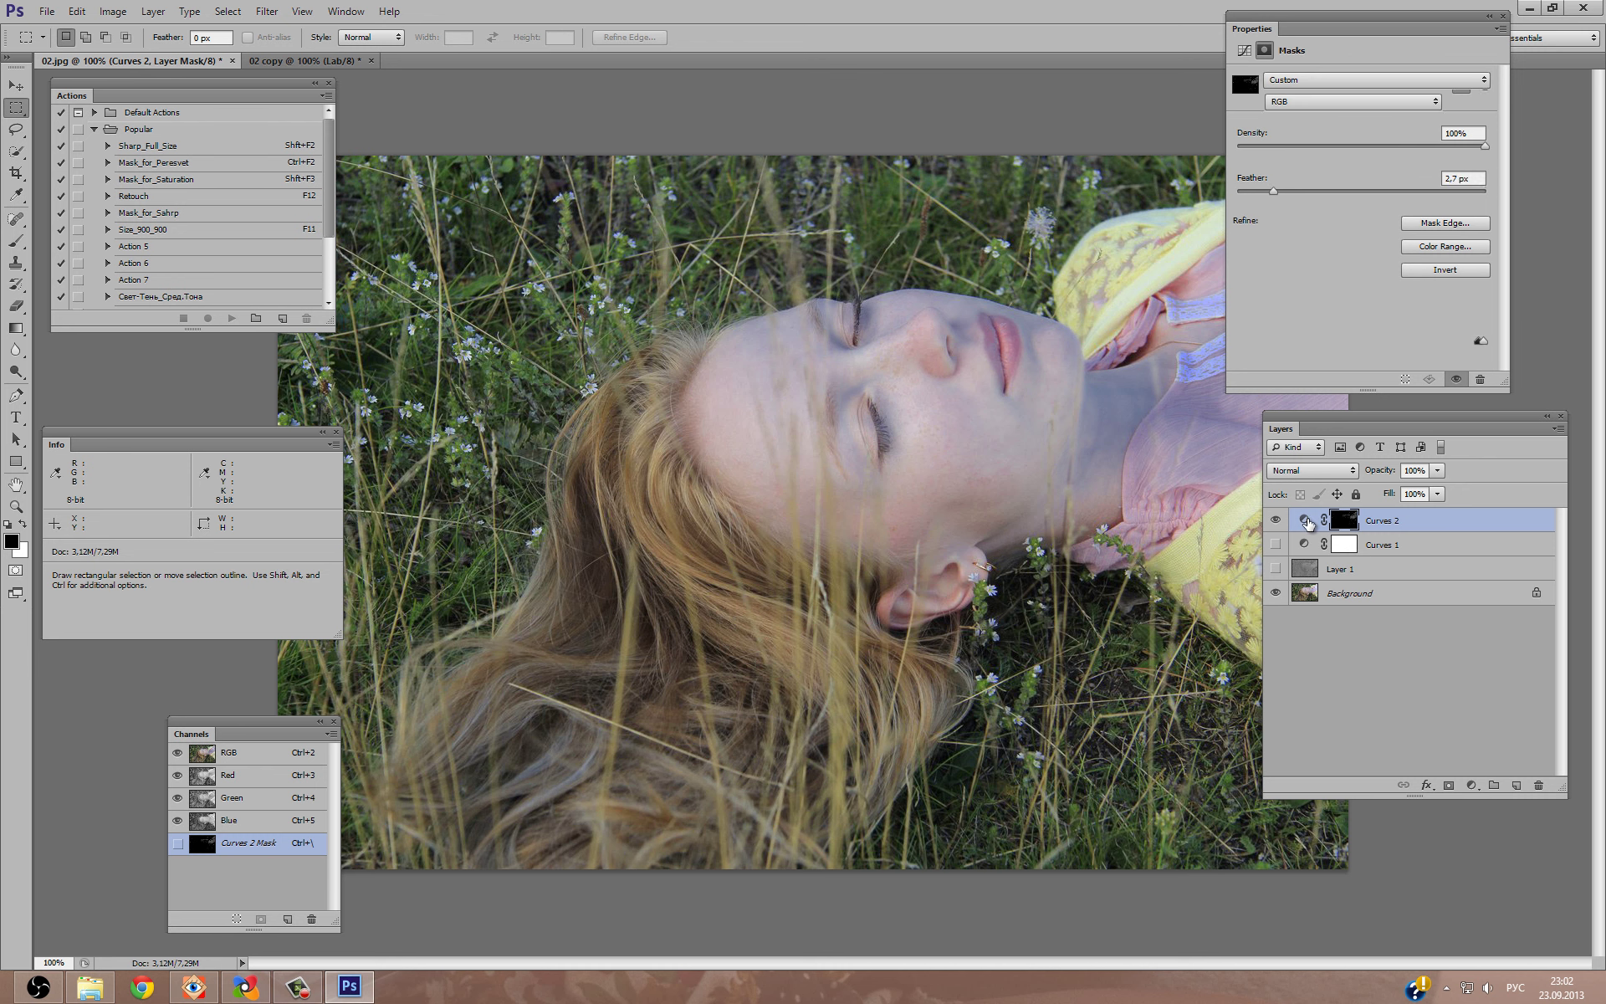
# Reset the Curves 2 curve and set the neck as gray point, comparing on and off.
pyautogui.moveTo(1465, 318); pyautogui.dragTo(1476, 358)
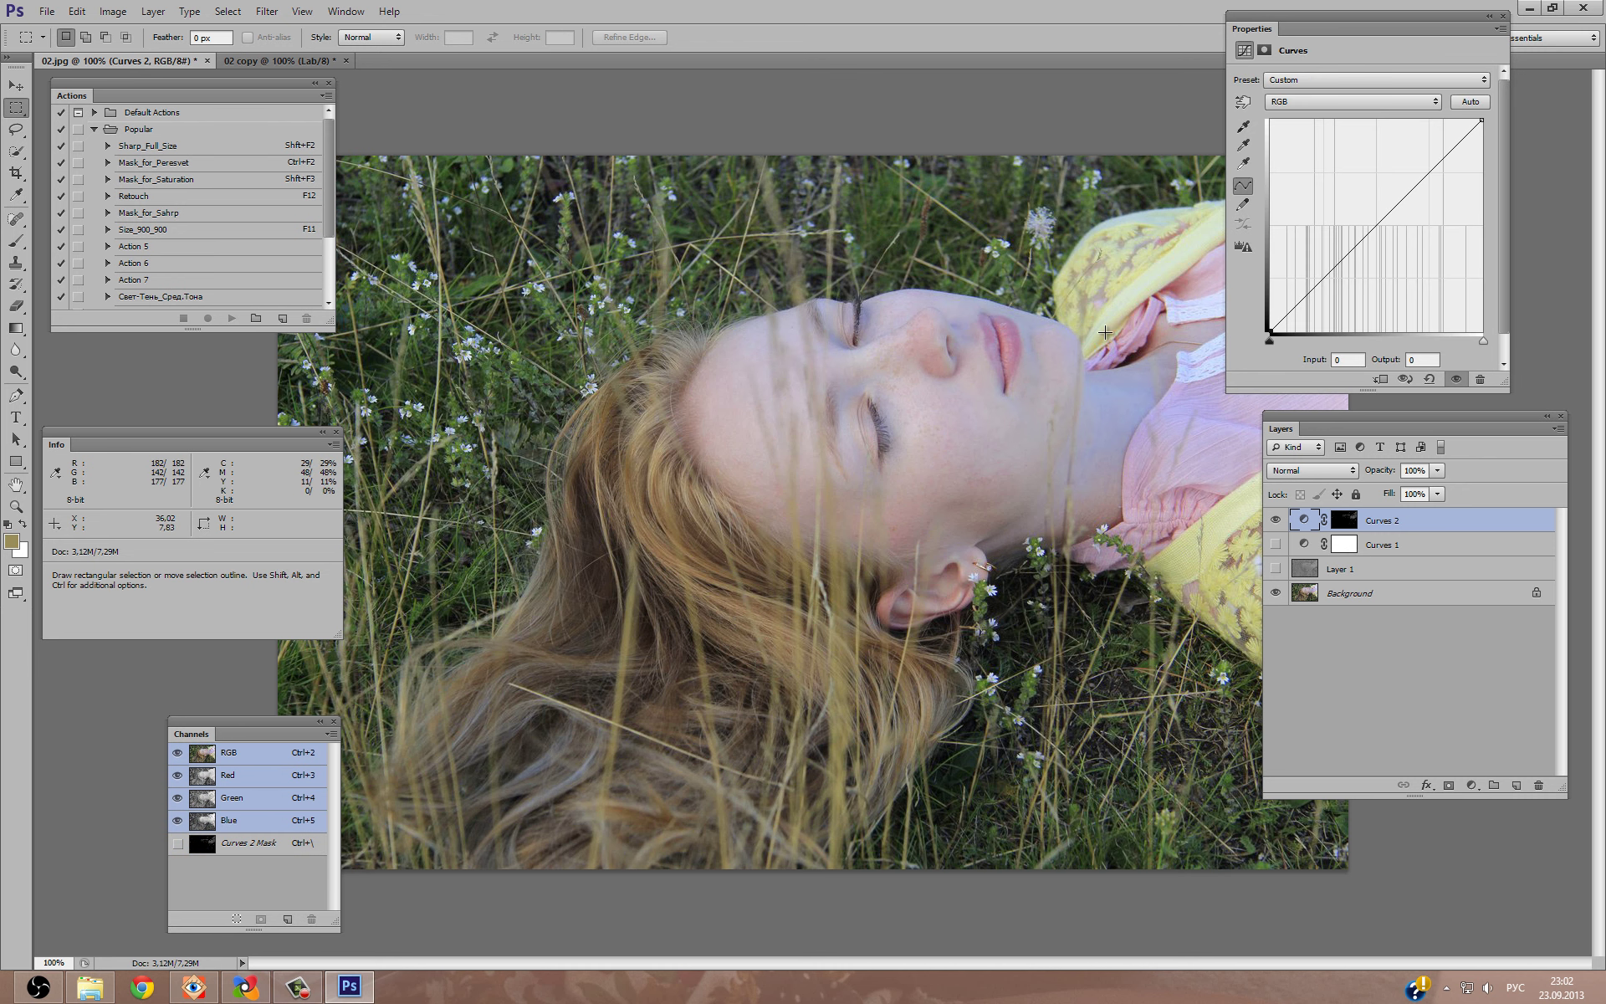
pyautogui.click(1243, 145)
pyautogui.click(1116, 392)
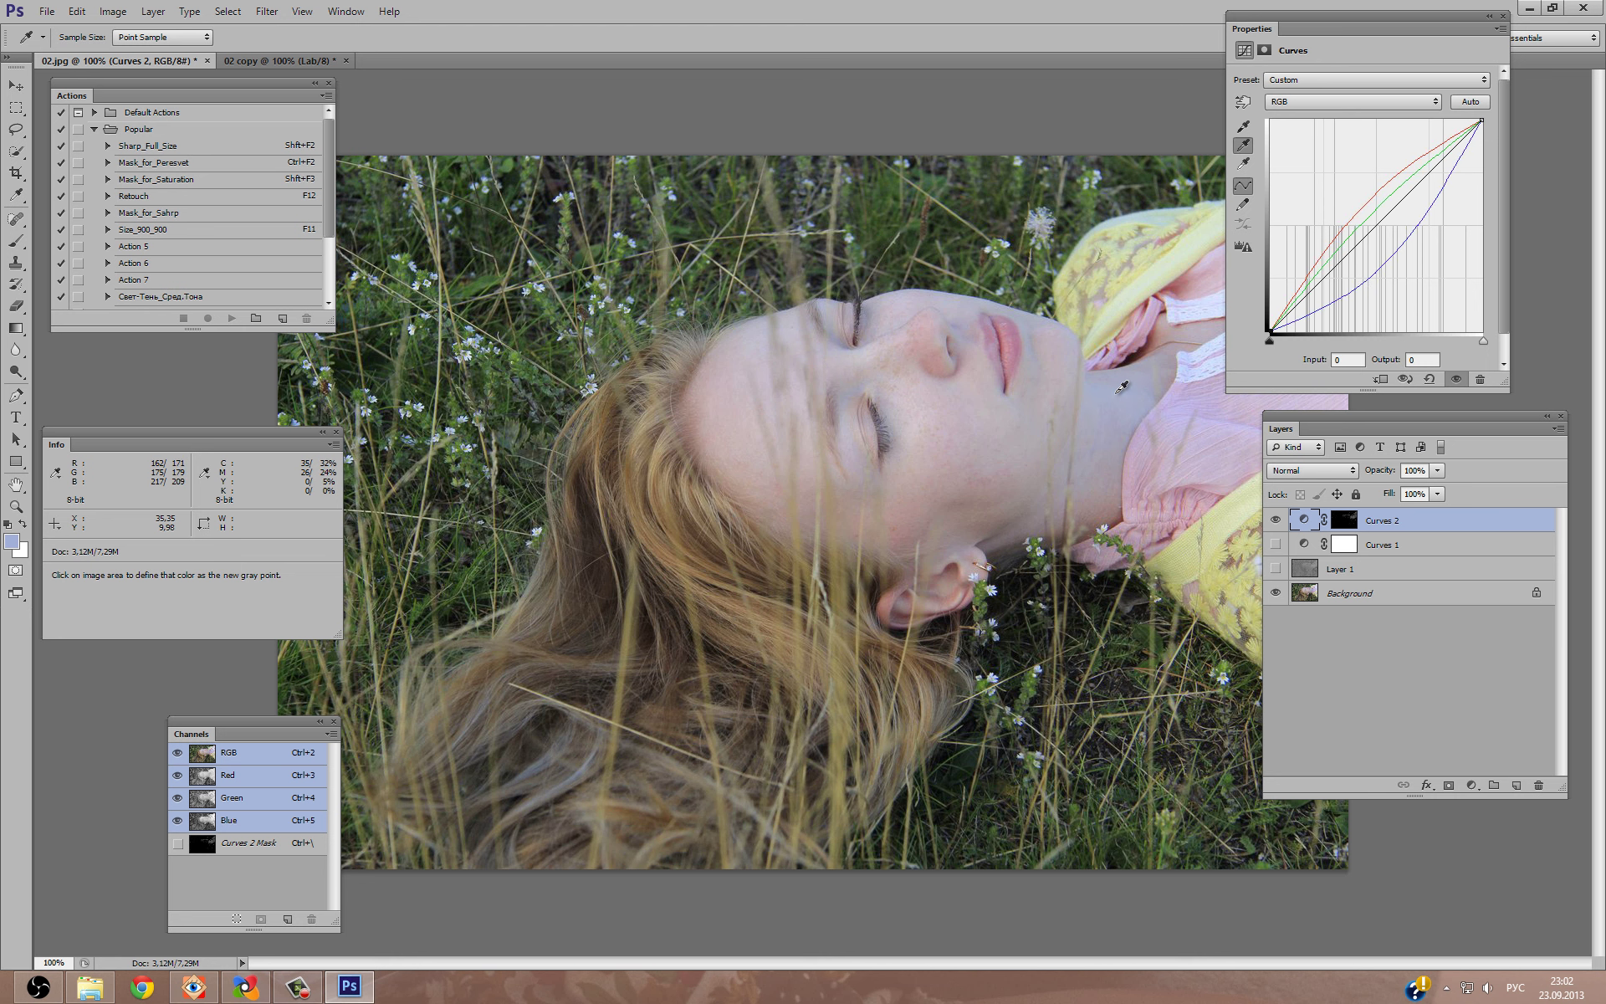
pyautogui.click(1274, 520)
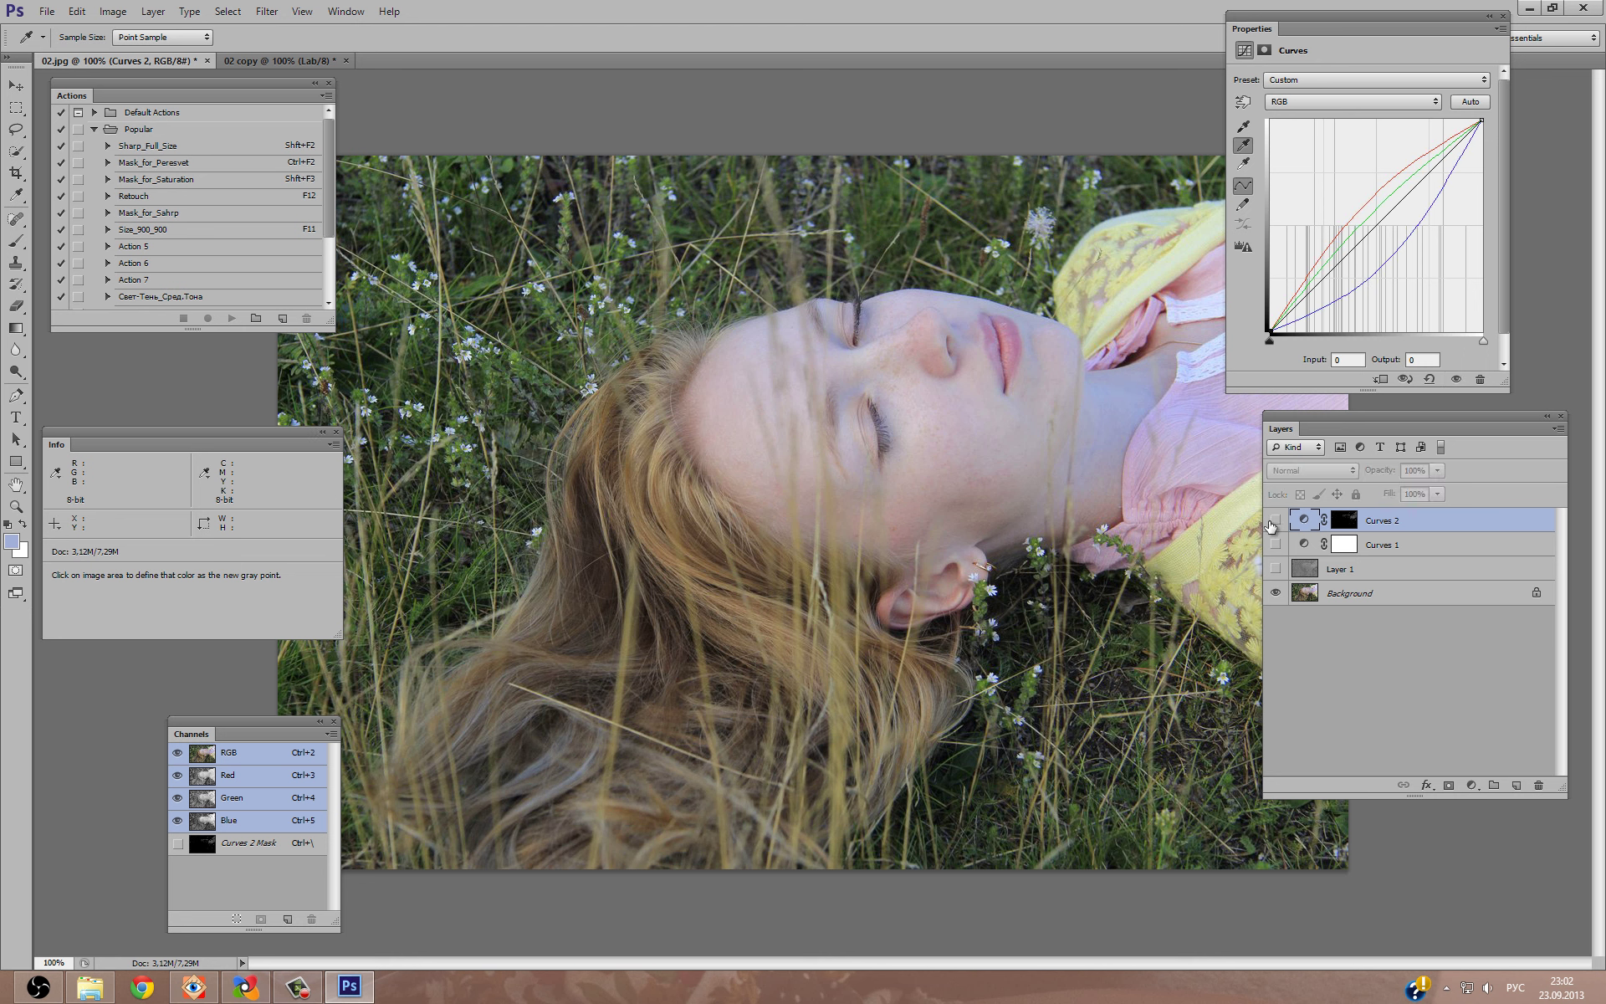
pyautogui.click(1275, 519)
pyautogui.click(1275, 519)
pyautogui.click(1274, 519)
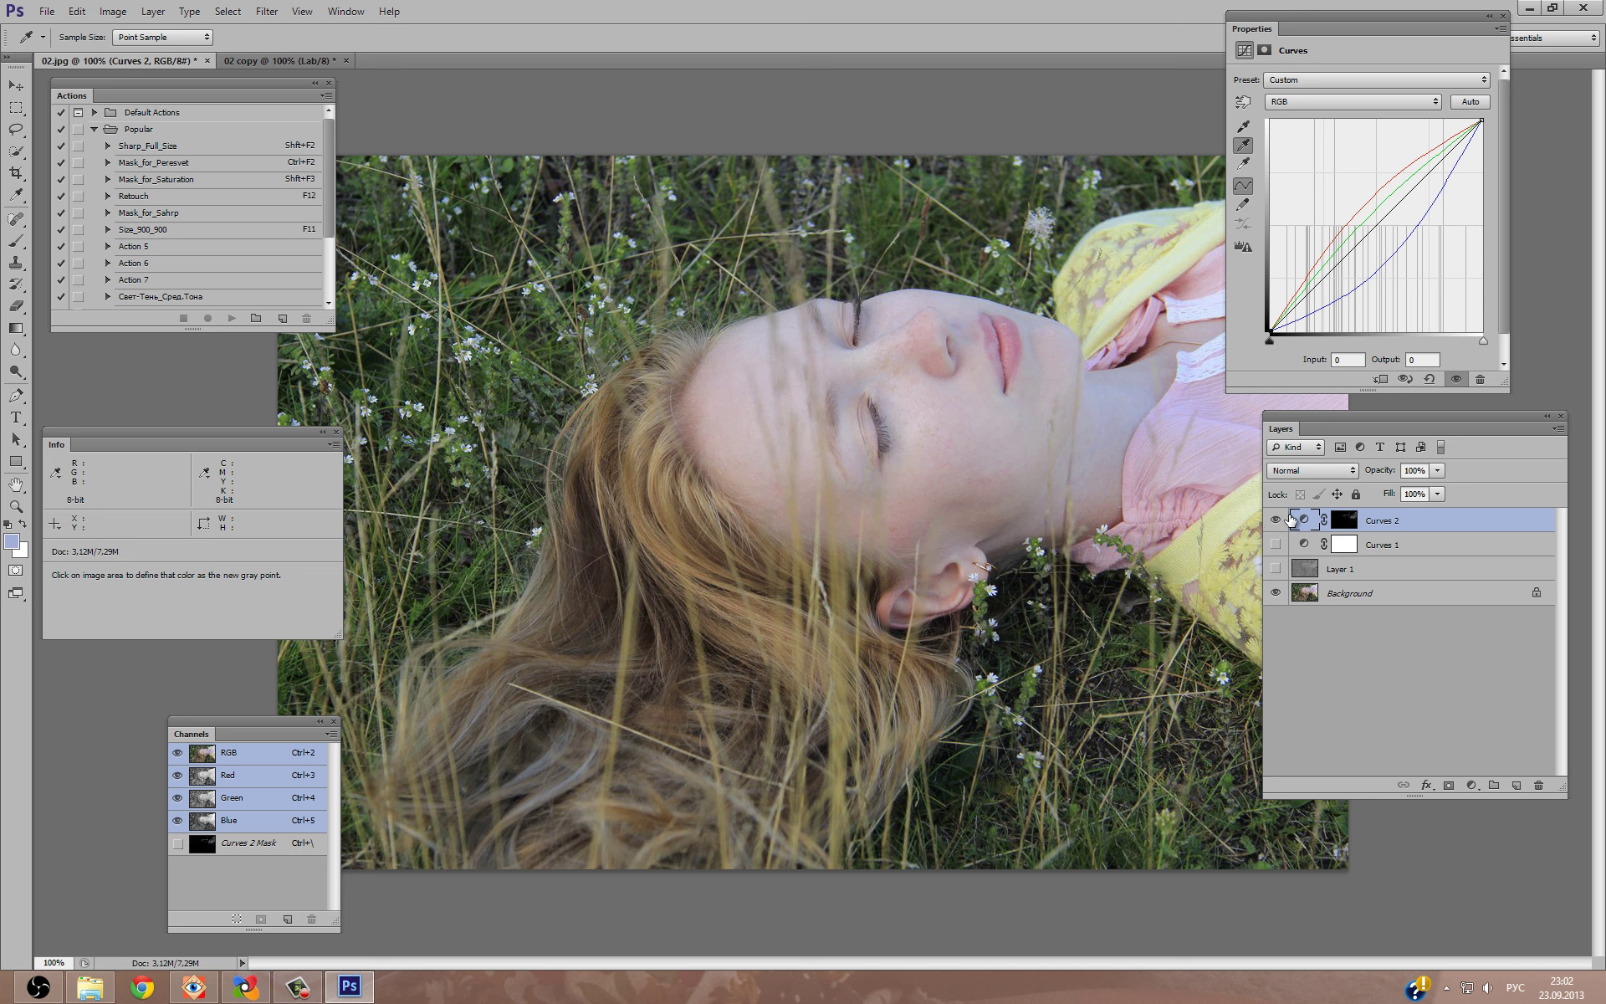
pyautogui.click(1300, 471)
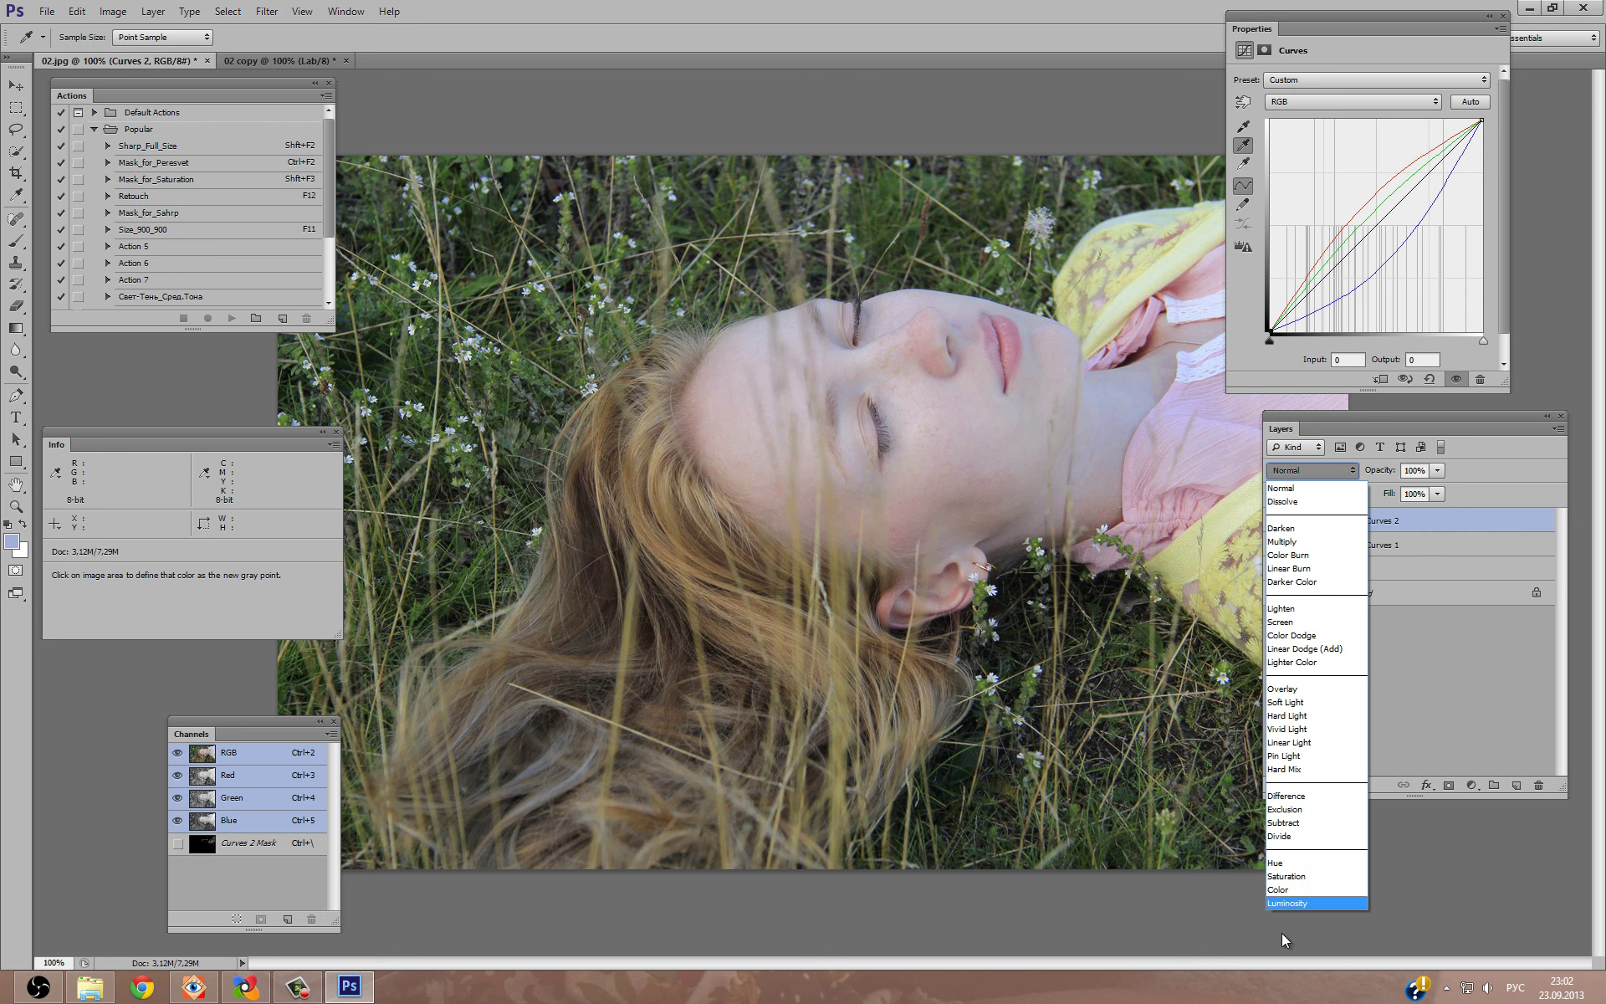
# Set Curves 2 to Color blend mode and compare the photo with and without it.
pyautogui.click(1293, 888)
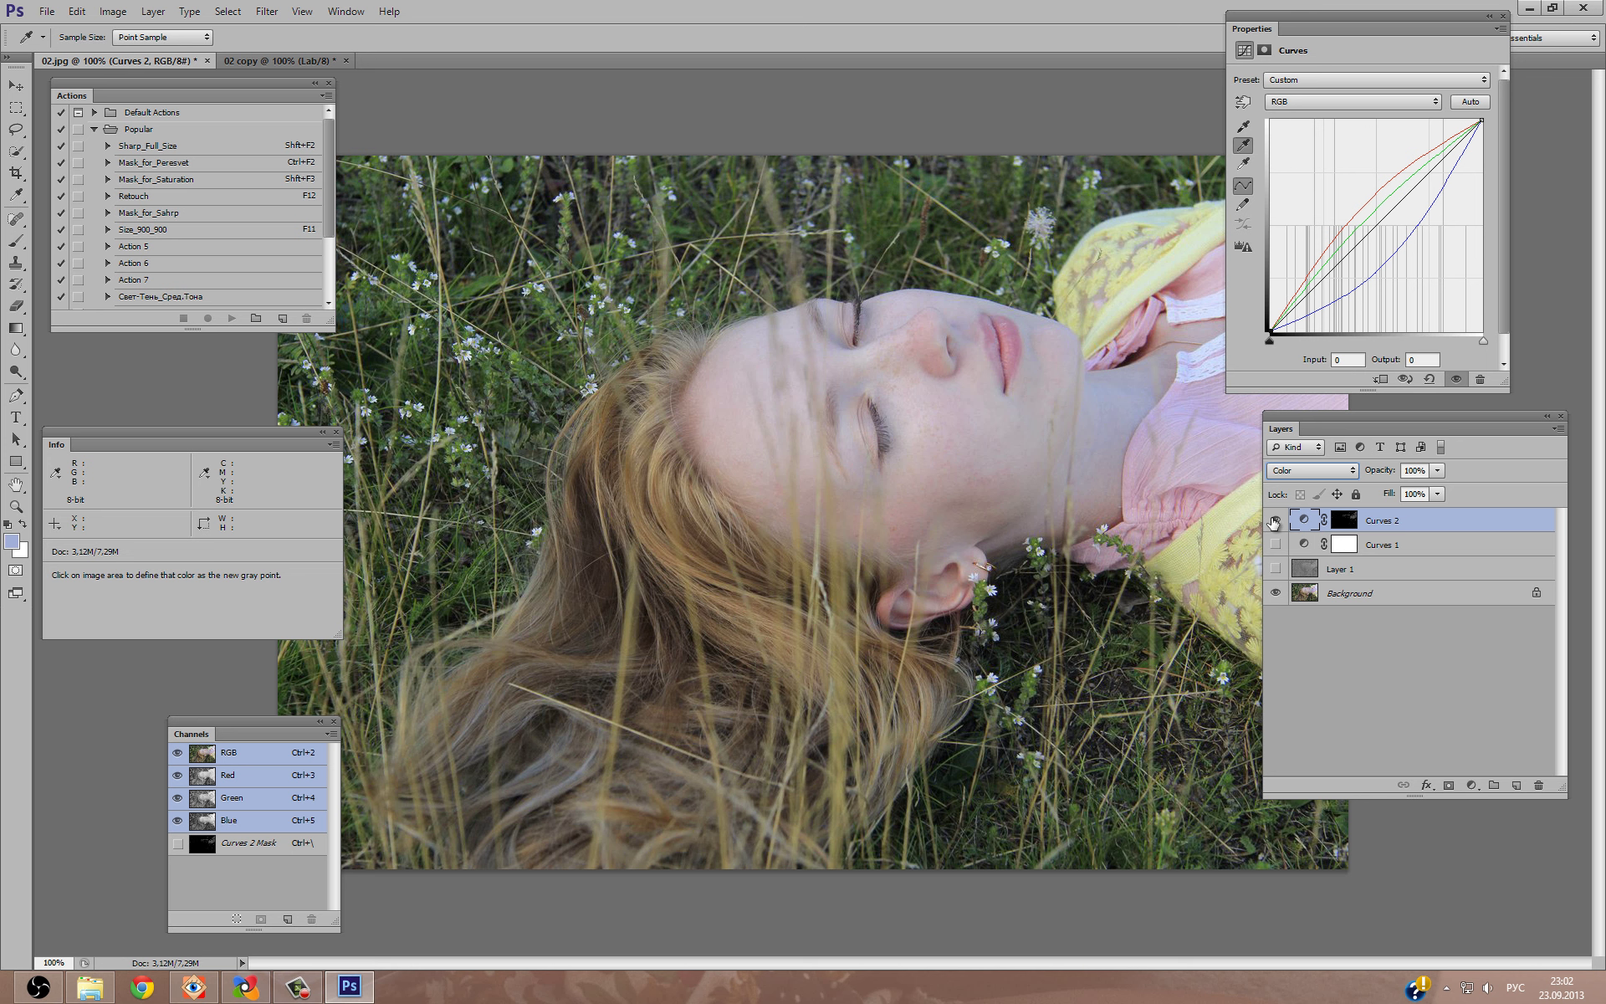
pyautogui.click(1275, 523)
pyautogui.click(1274, 522)
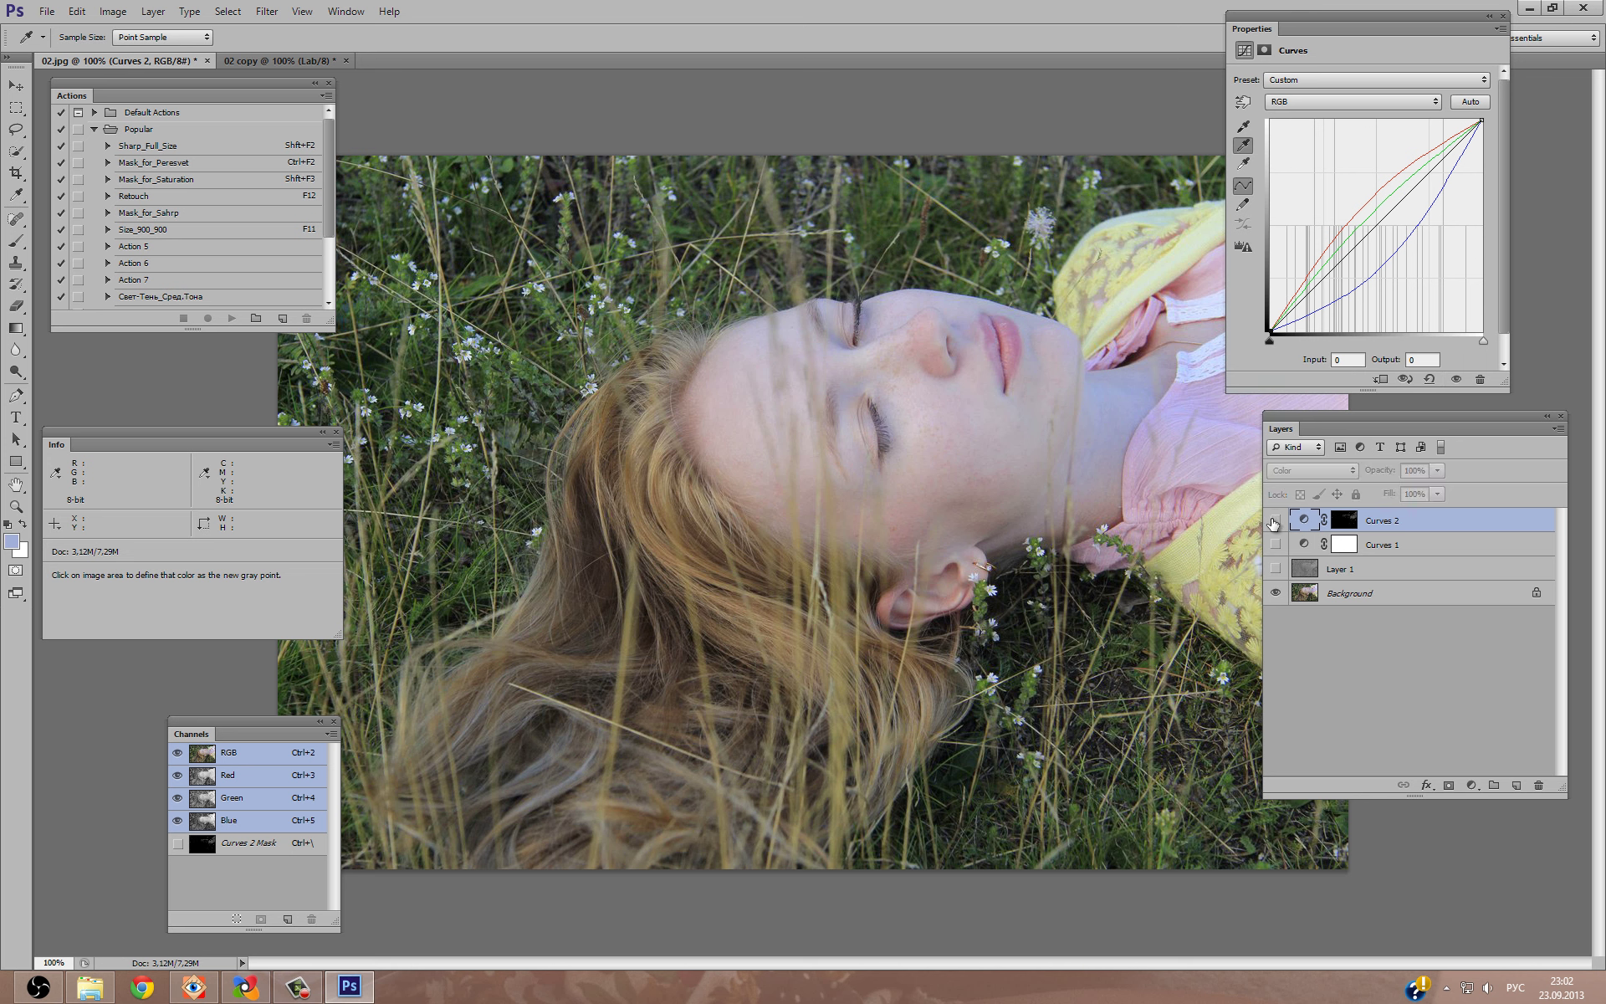
pyautogui.click(1274, 523)
pyautogui.click(1276, 522)
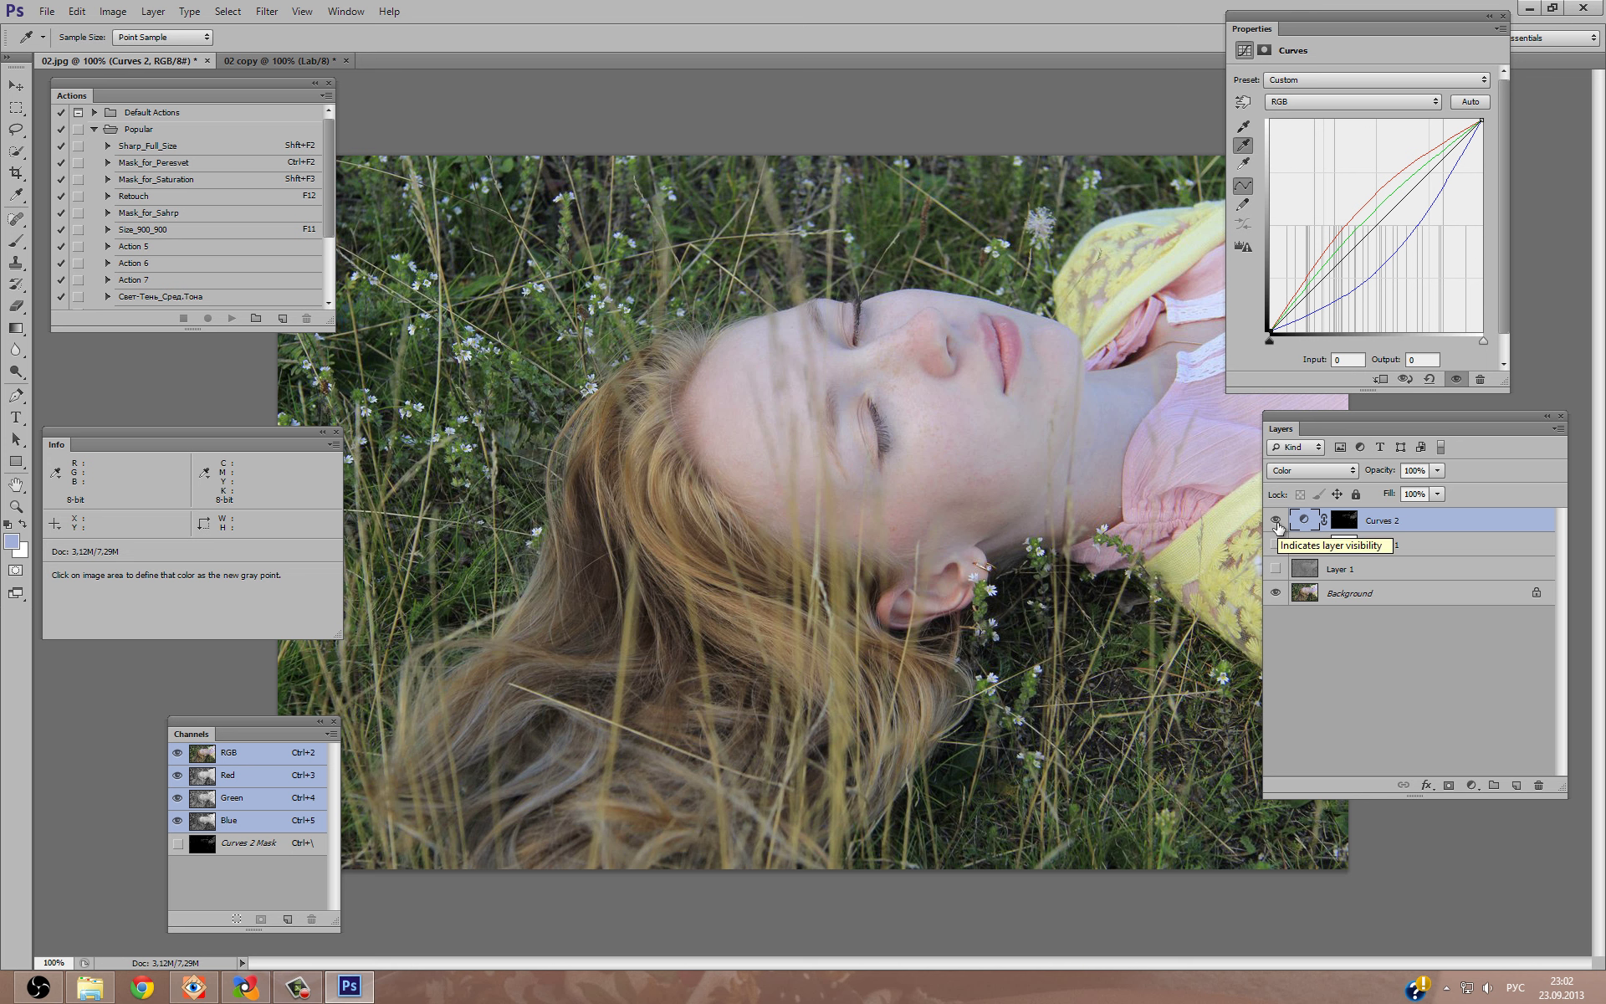
pyautogui.doubleClick(1275, 523)
# Raise the Curves 2 red channel curve (89 to 145) to warm the portrait.
pyautogui.click(1297, 105)
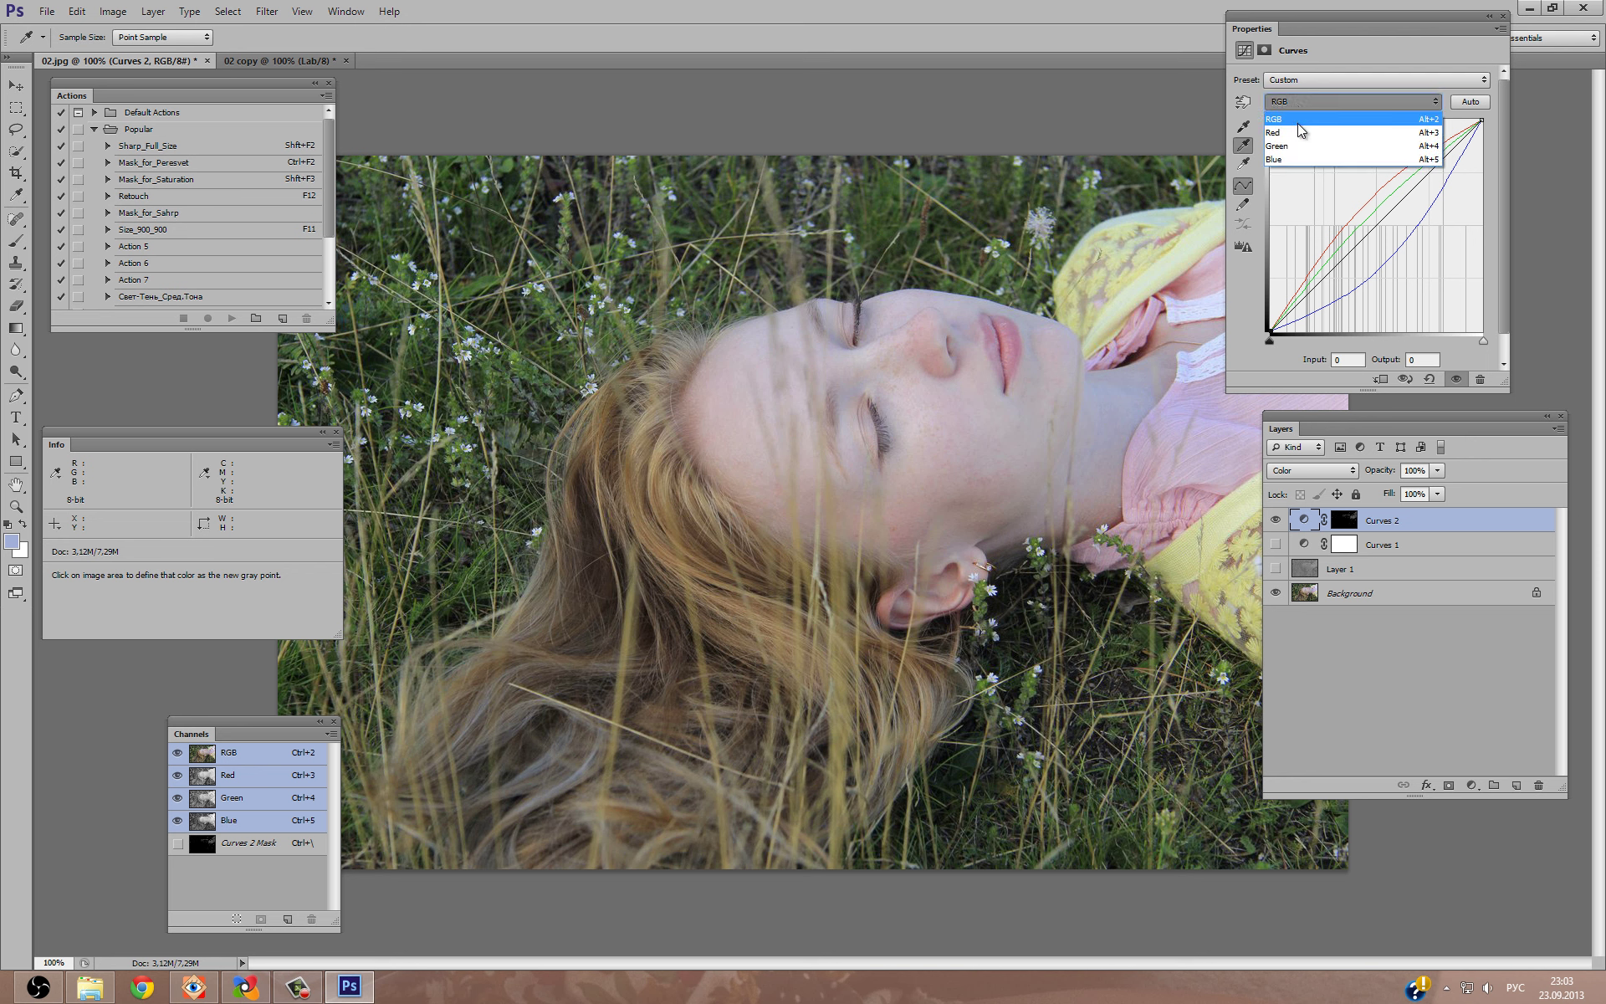
pyautogui.click(1299, 121)
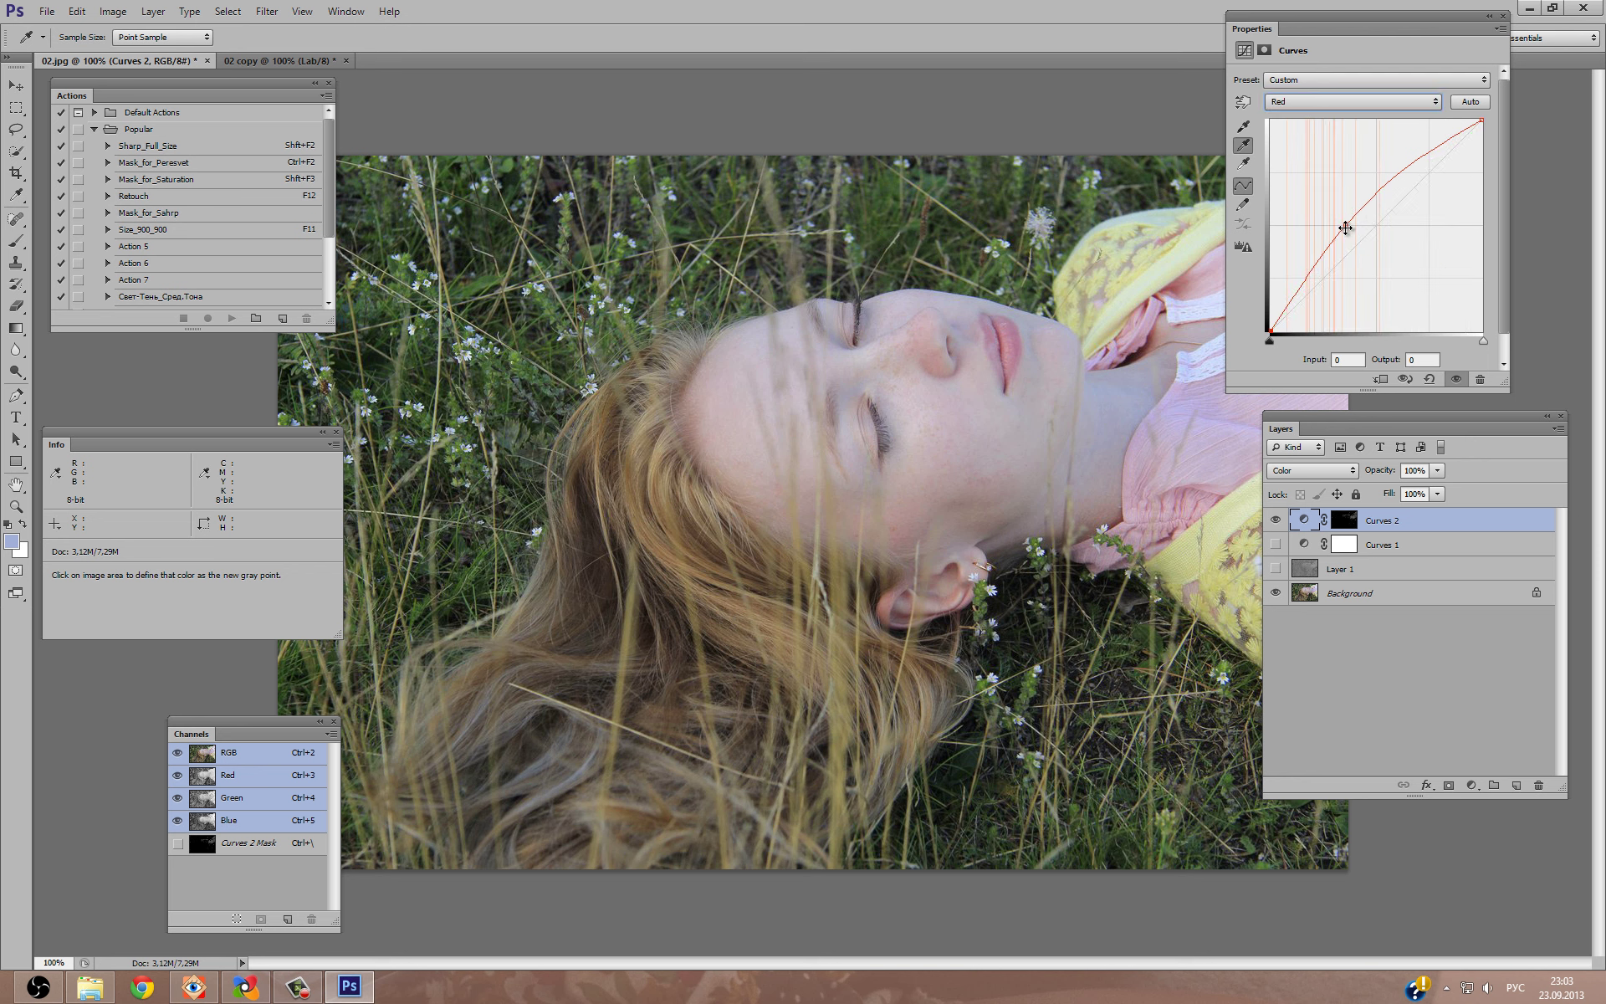
pyautogui.moveTo(1345, 227); pyautogui.dragTo(1344, 210)
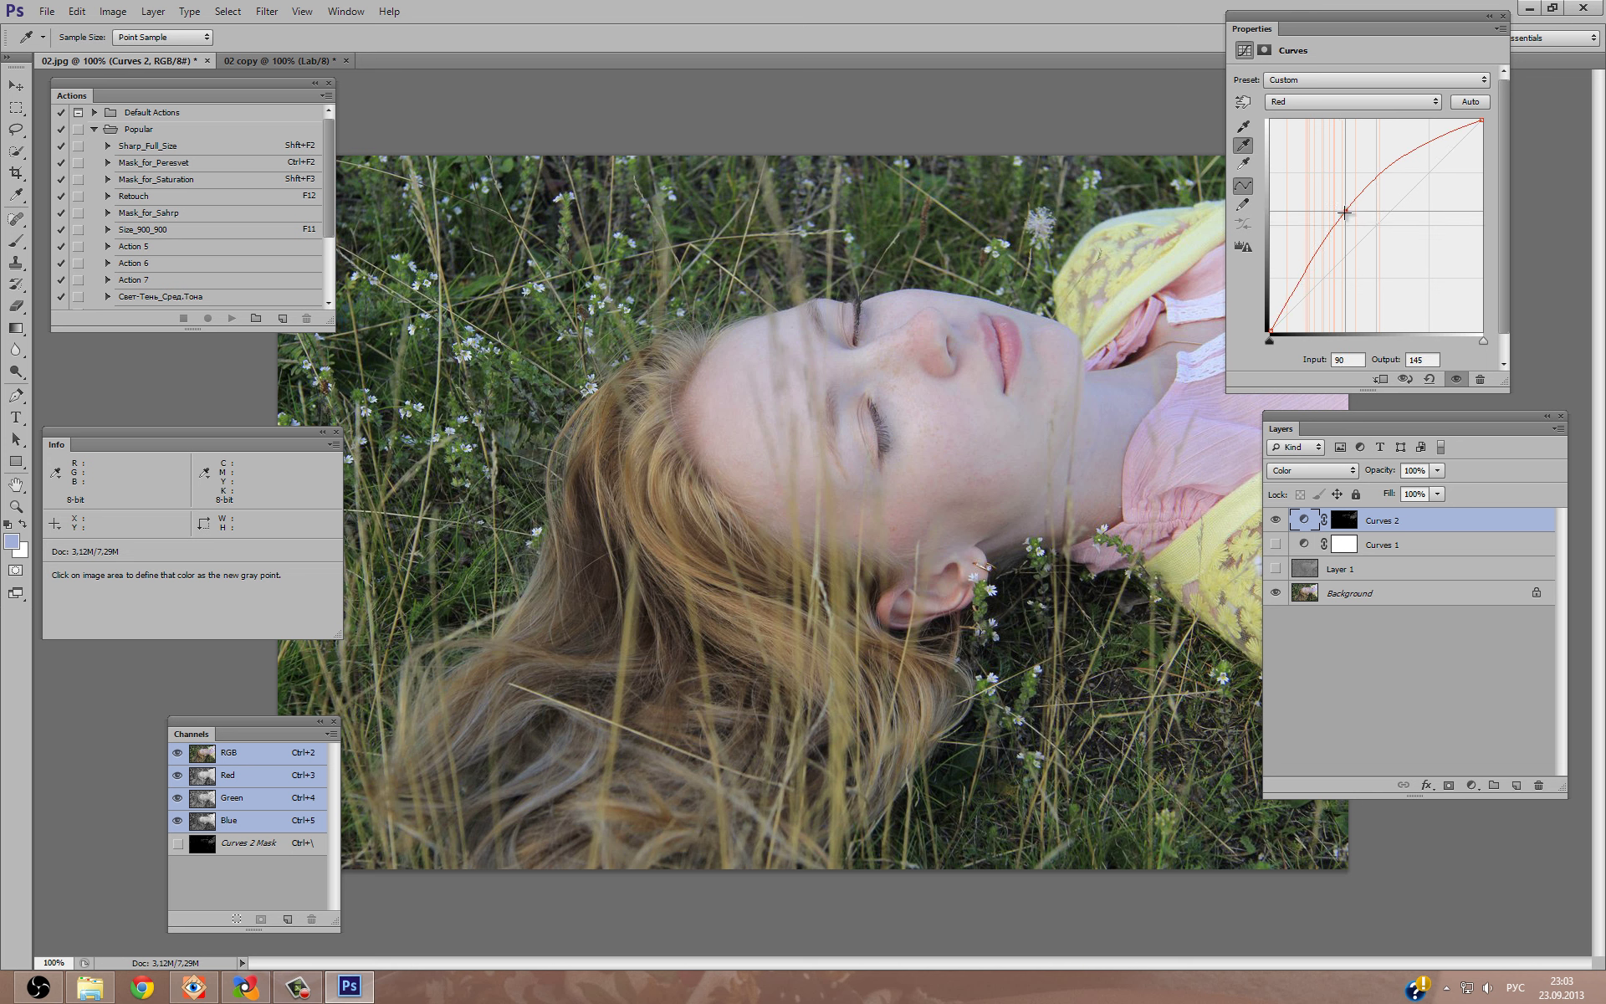
pyautogui.press('m')
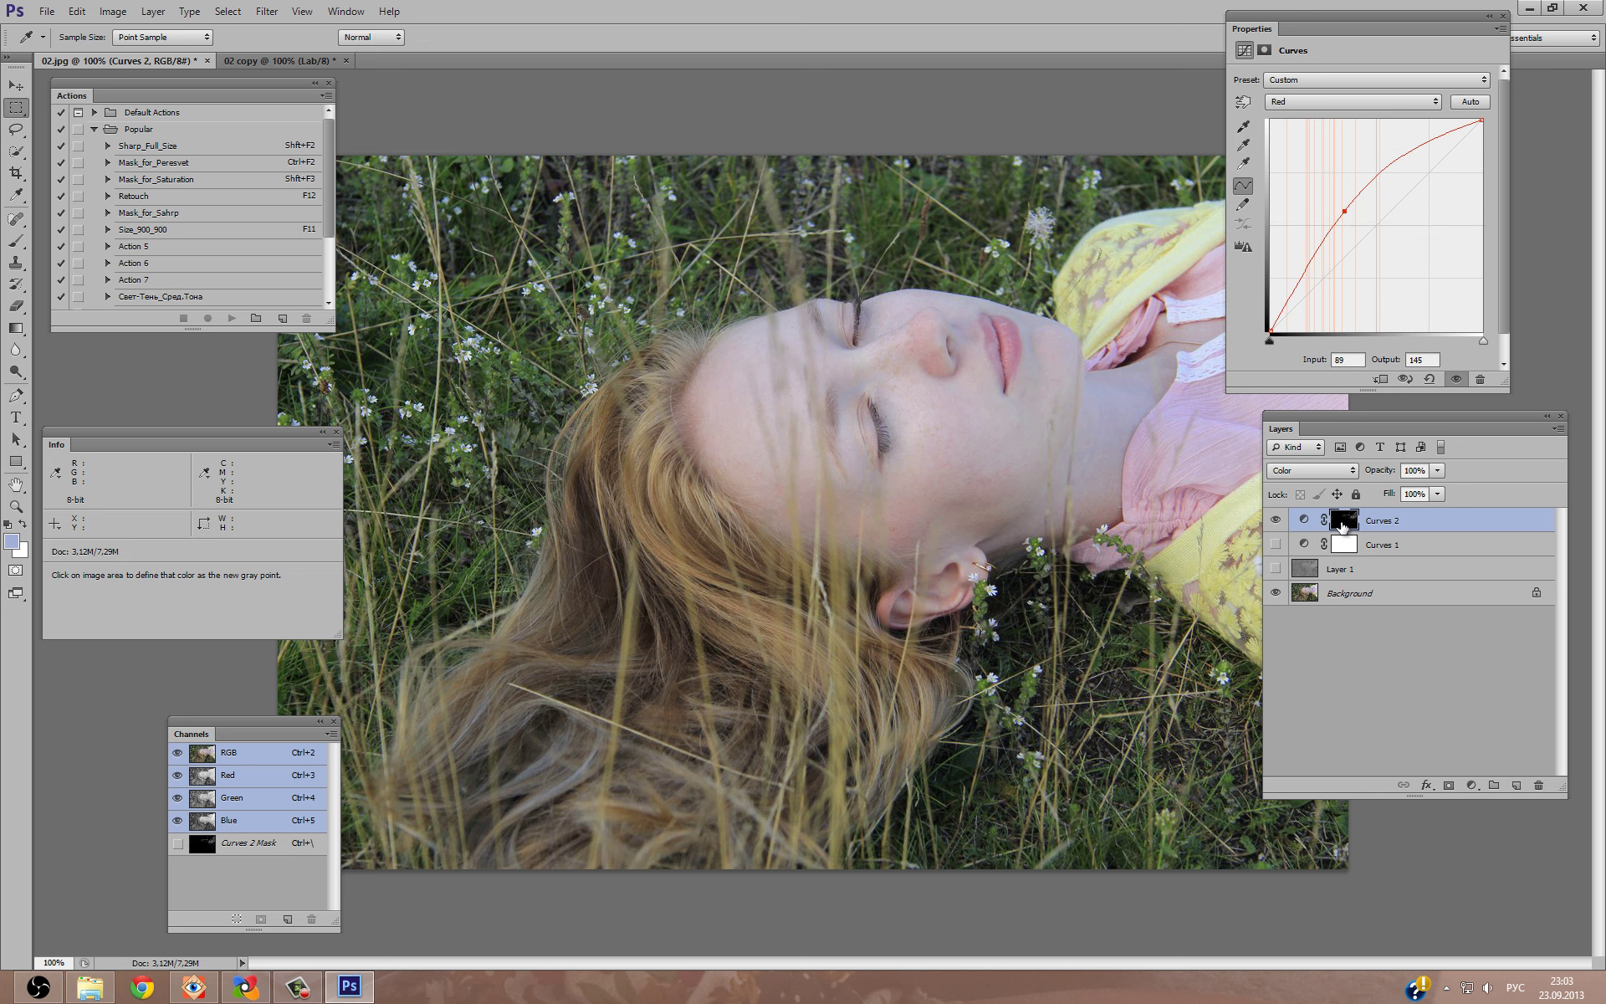
pyautogui.click(1343, 520)
pyautogui.click(111, 12)
pyautogui.moveTo(138, 53)
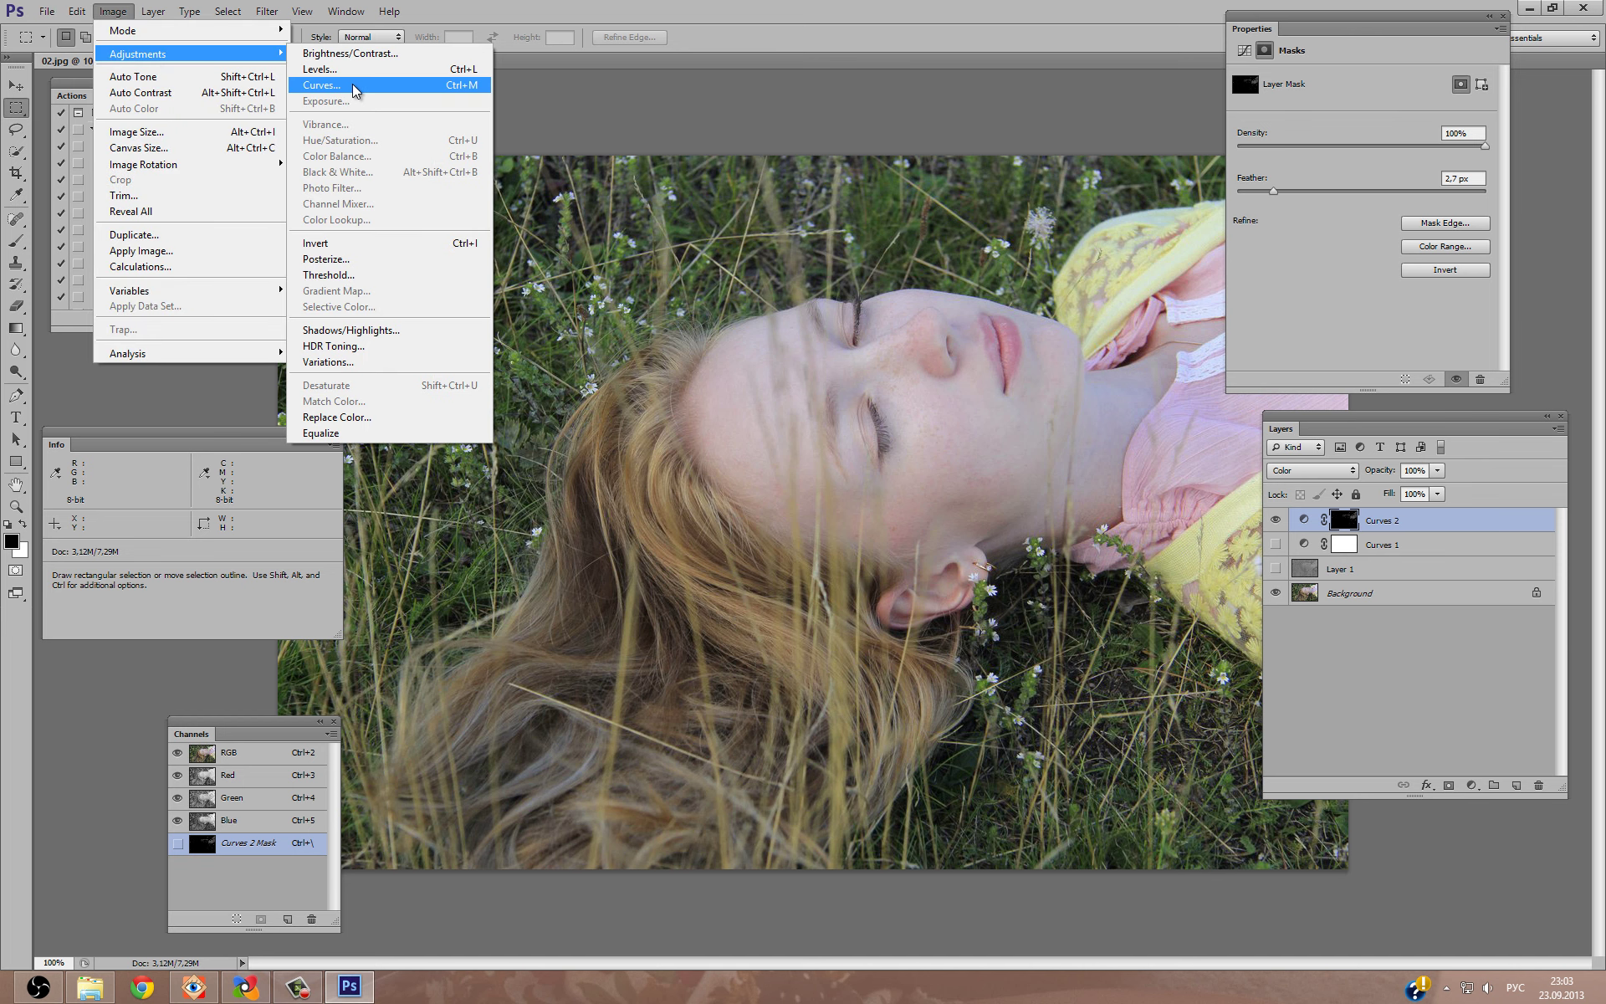
# Lighten the Curves 2 mask with a Curves adjustment and compare the result.
pyautogui.click(334, 83)
pyautogui.moveTo(276, 358)
pyautogui.mouseDown()
pyautogui.moveTo(247, 324)
pyautogui.moveTo(257, 343)
pyautogui.mouseUp()
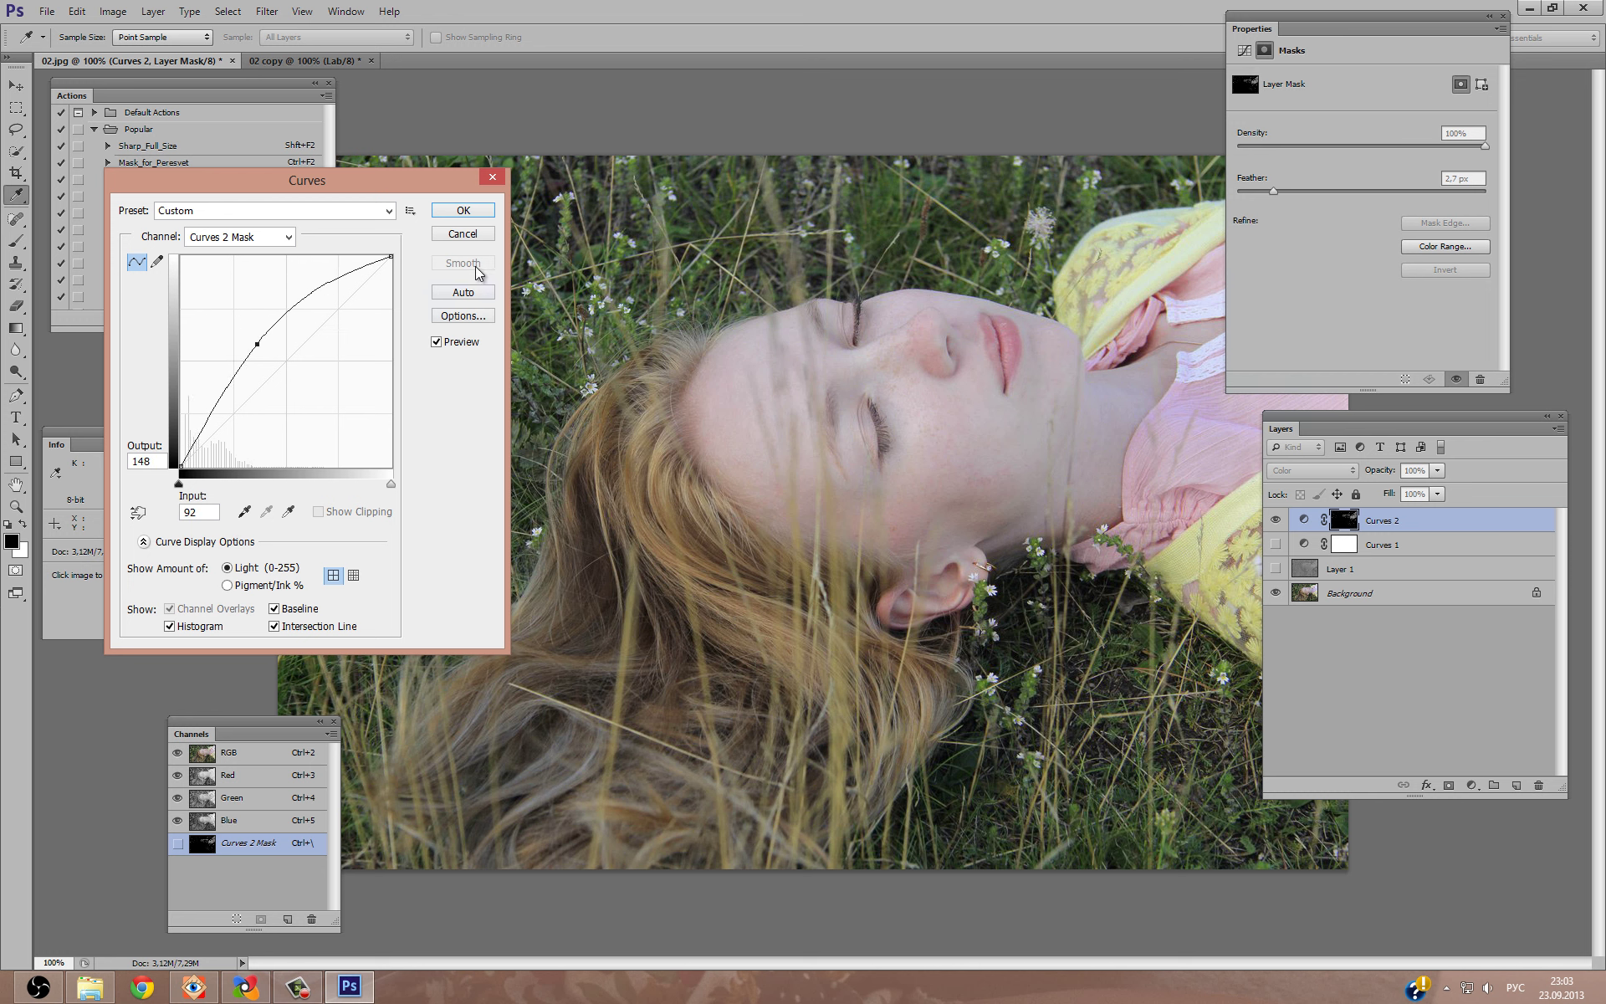
pyautogui.click(460, 213)
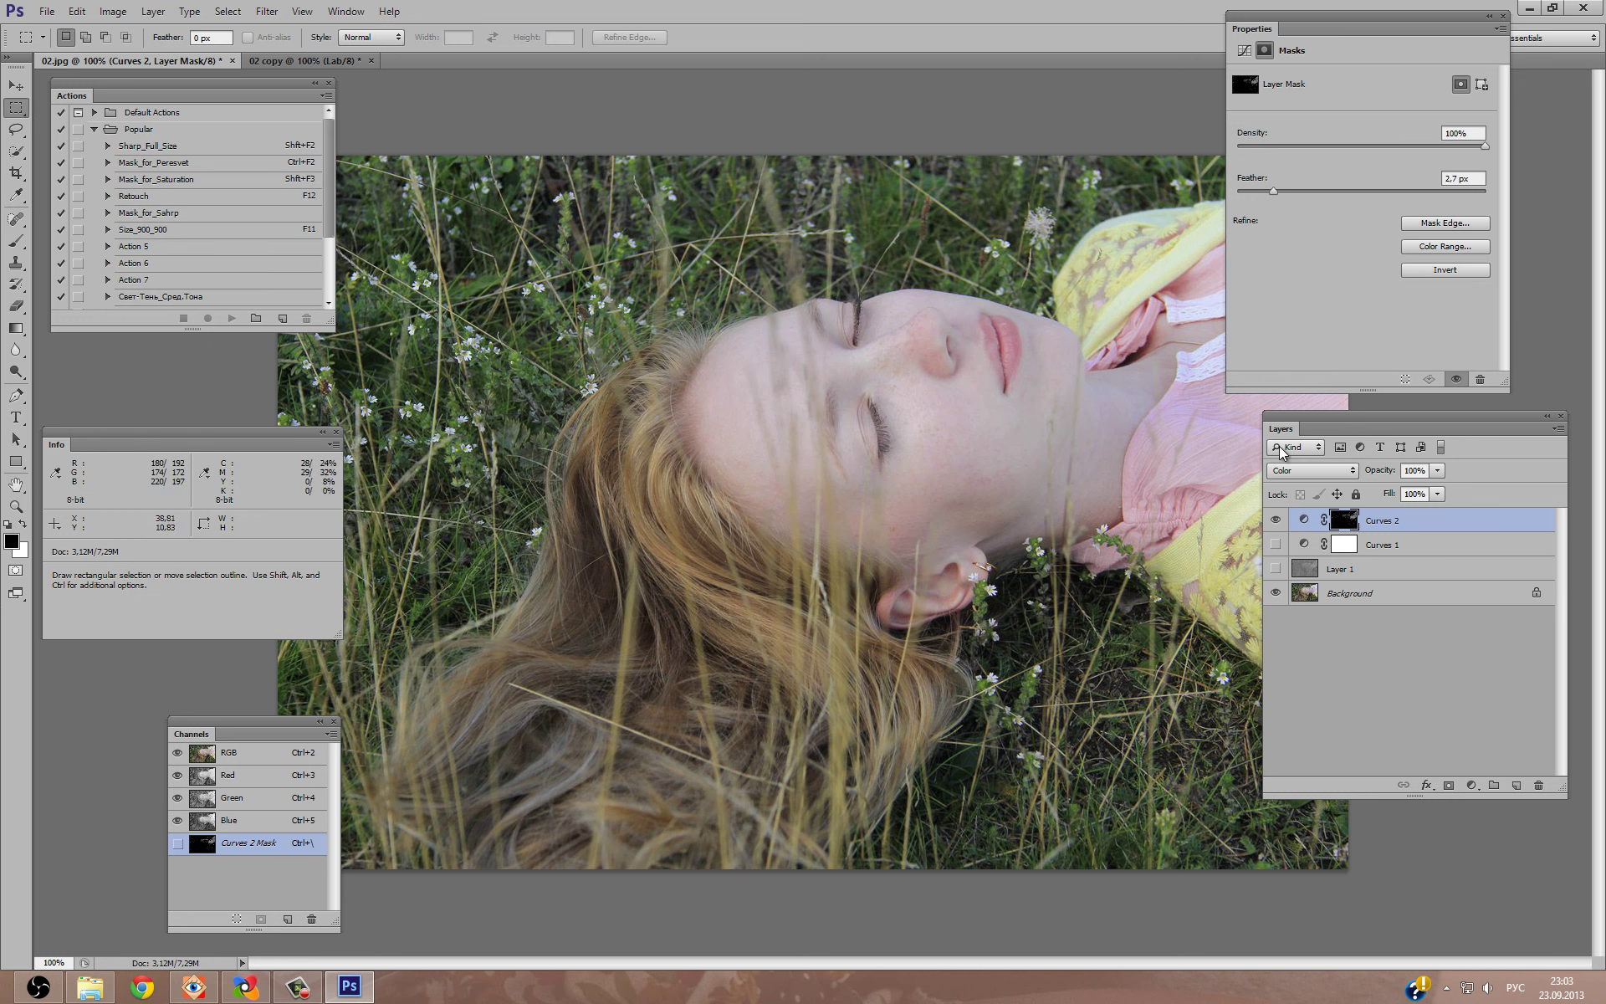
pyautogui.click(1279, 518)
pyautogui.click(1278, 519)
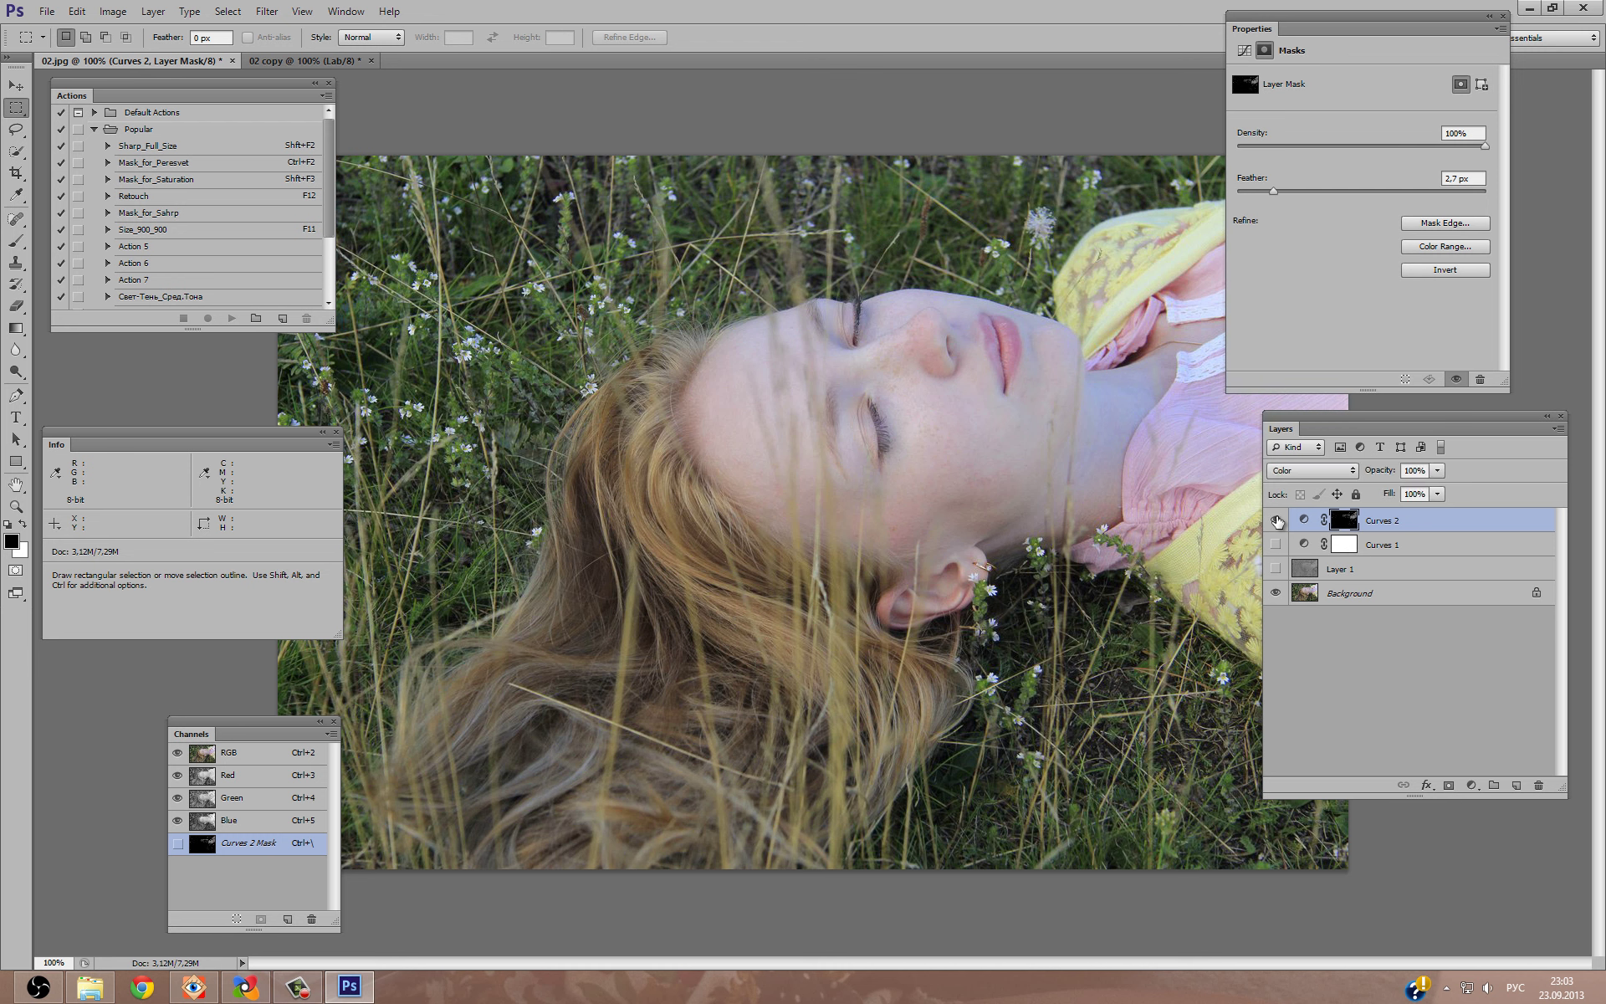
pyautogui.click(1277, 520)
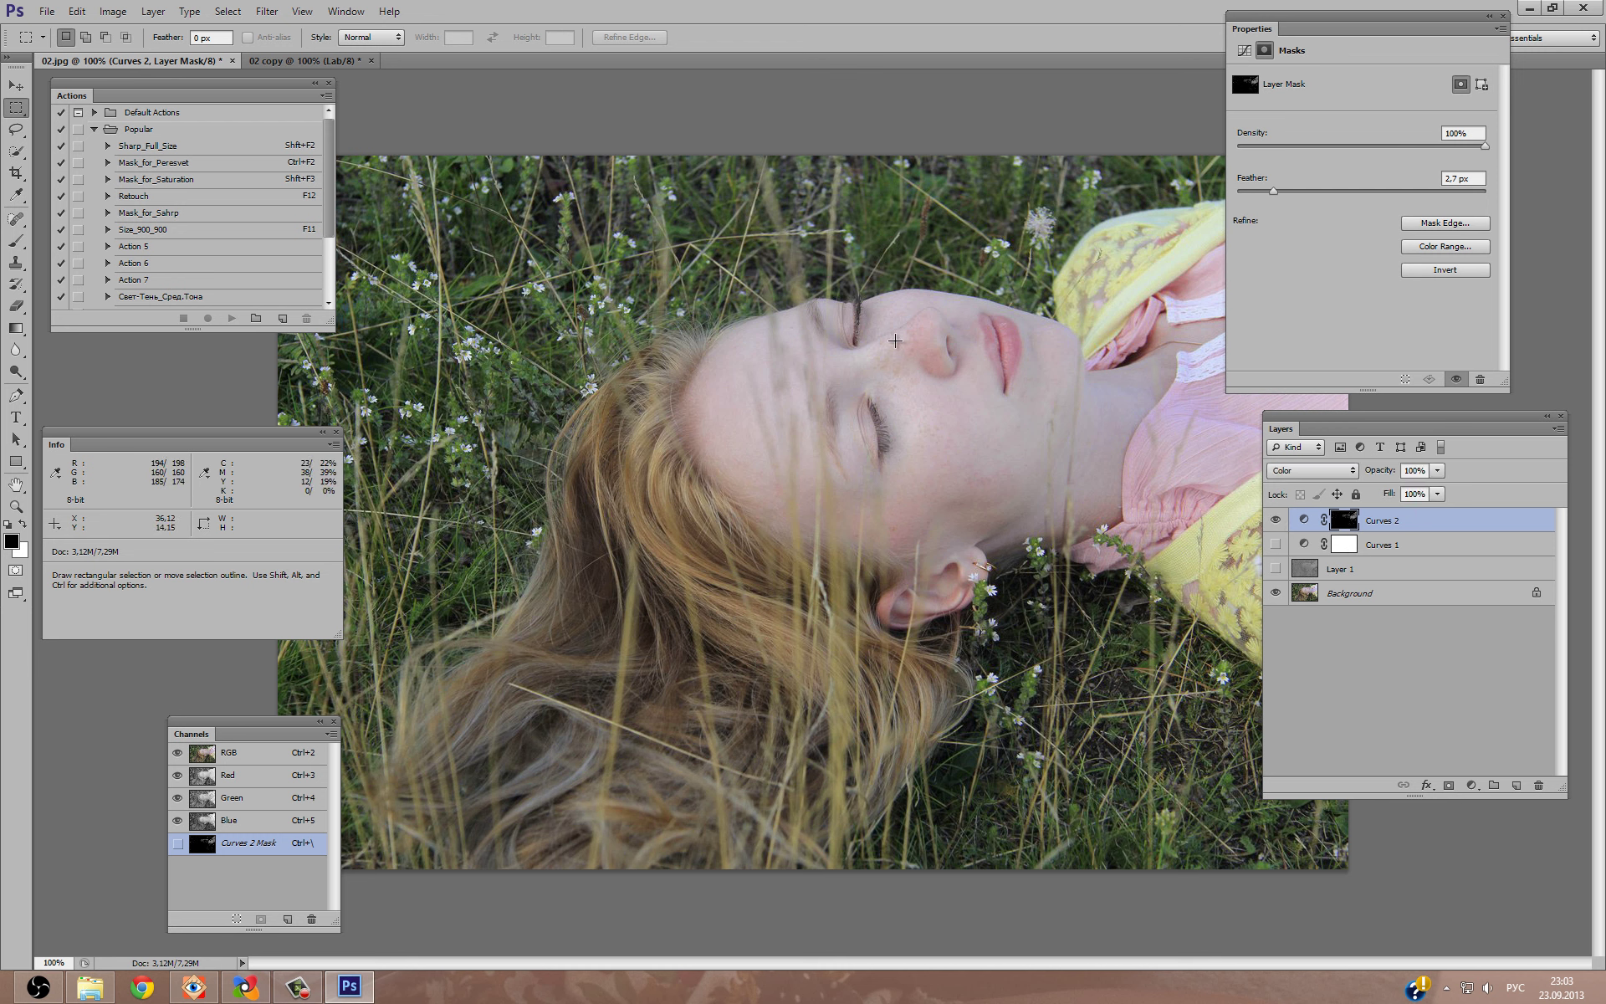
# Close 02.jpg and 02 copy, then open 03.jpg by dragging it from FastStone.
pyautogui.click(234, 61)
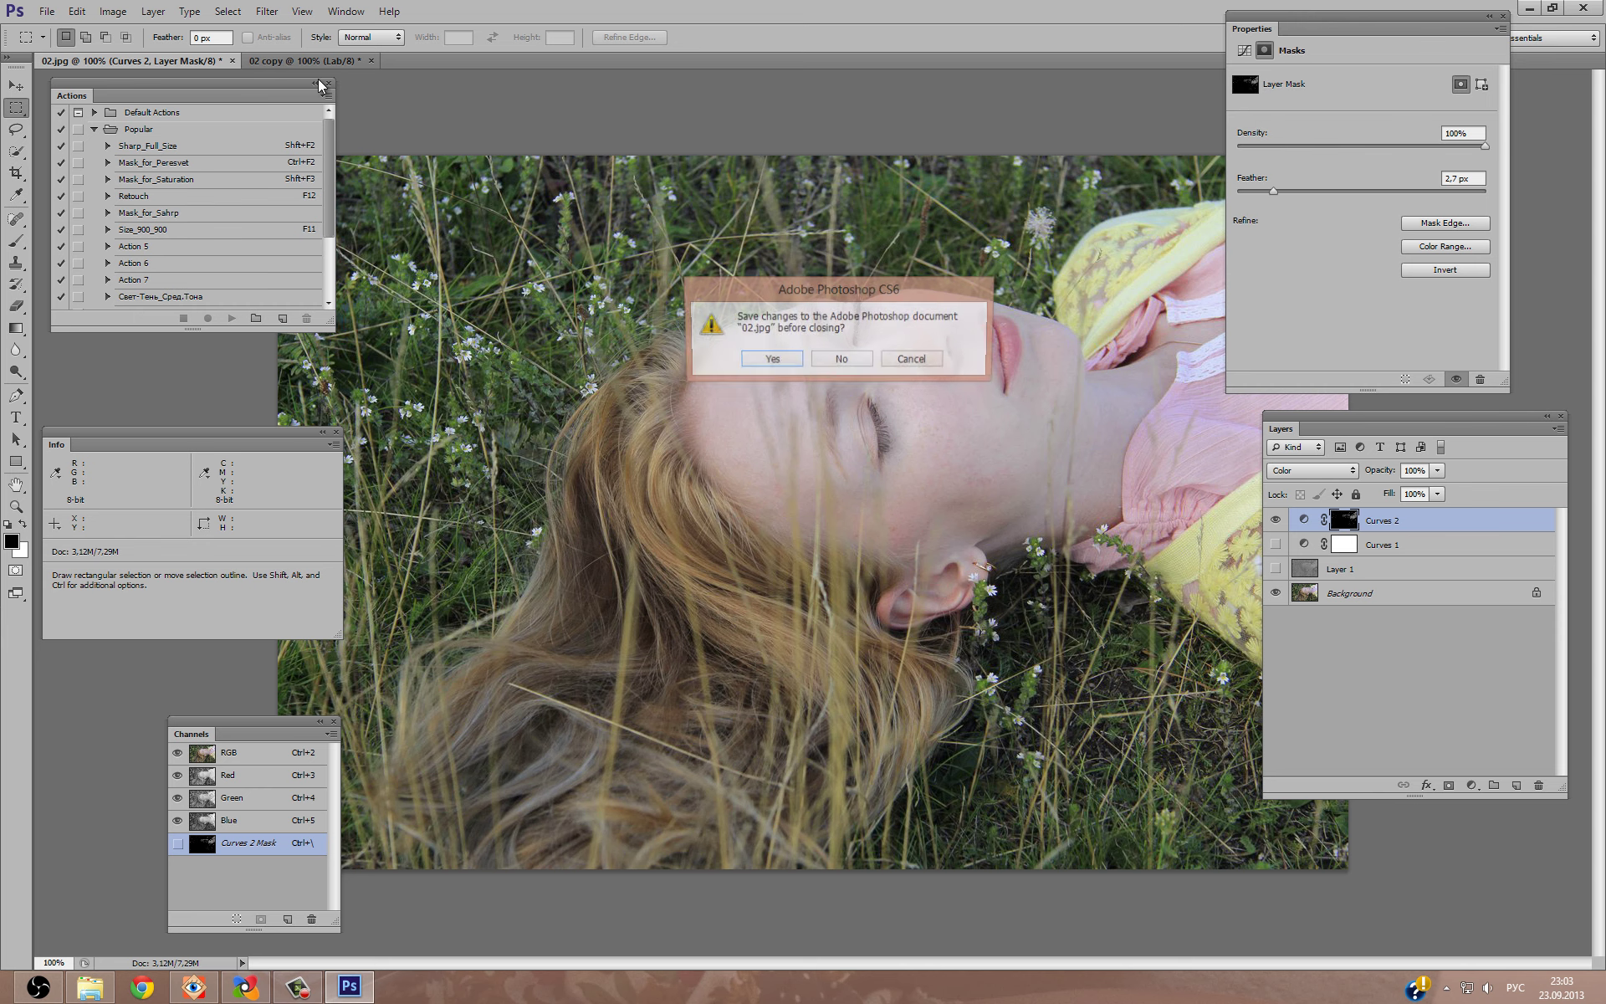
pyautogui.click(843, 359)
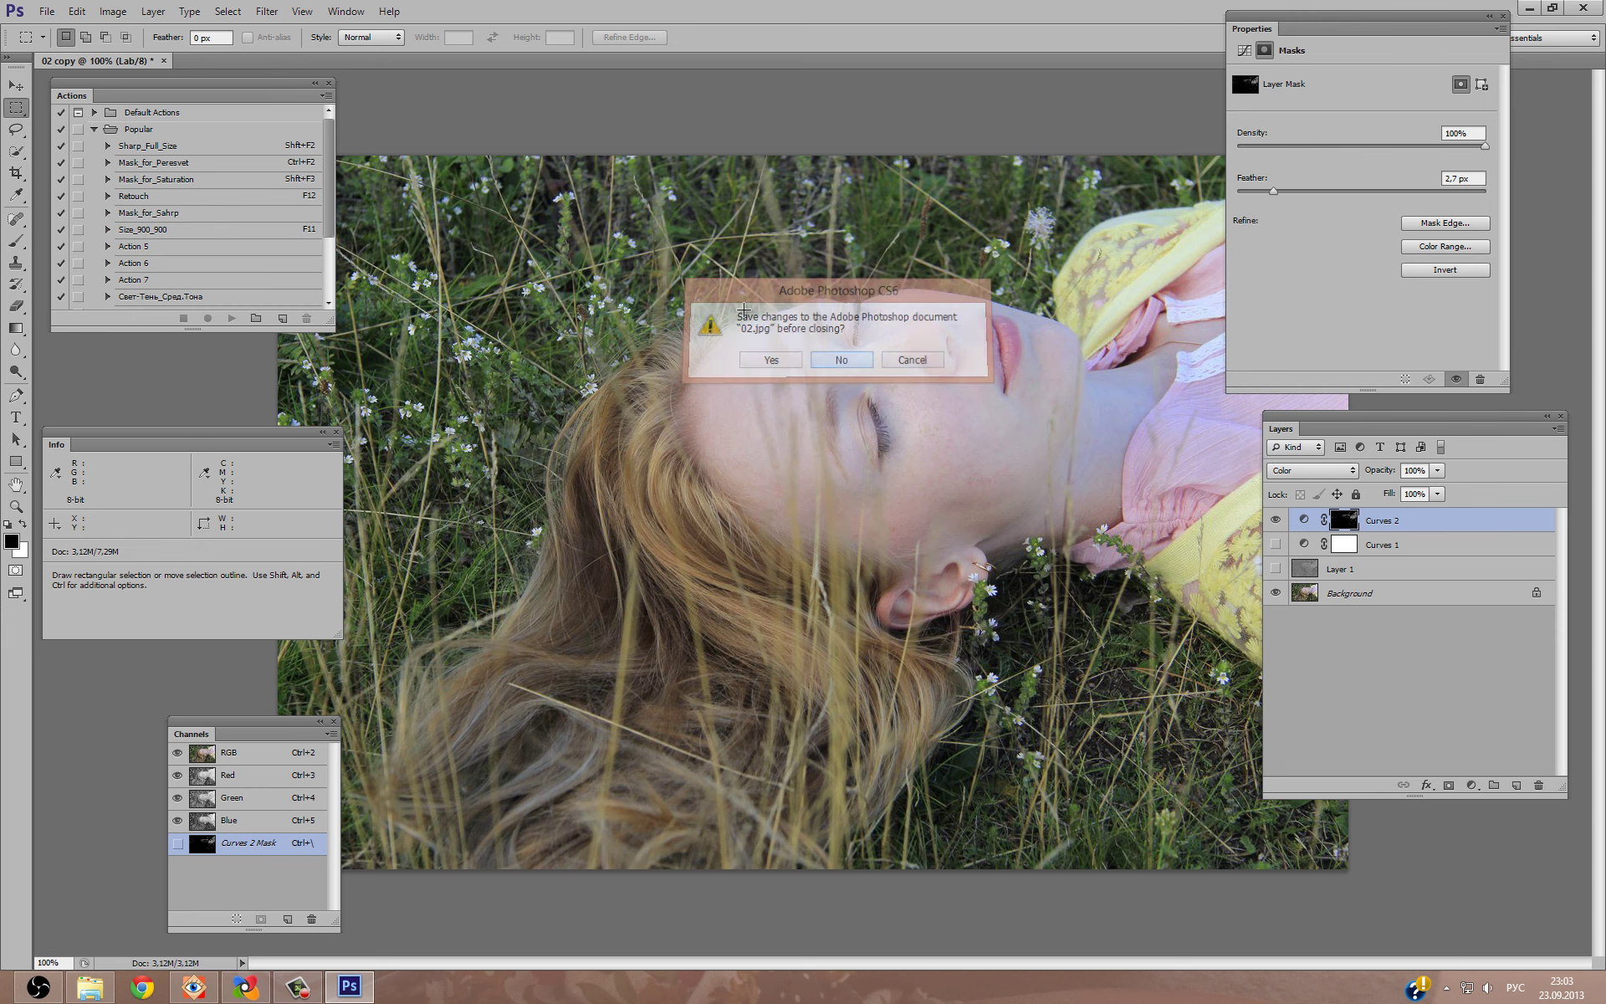
pyautogui.click(165, 61)
pyautogui.click(823, 359)
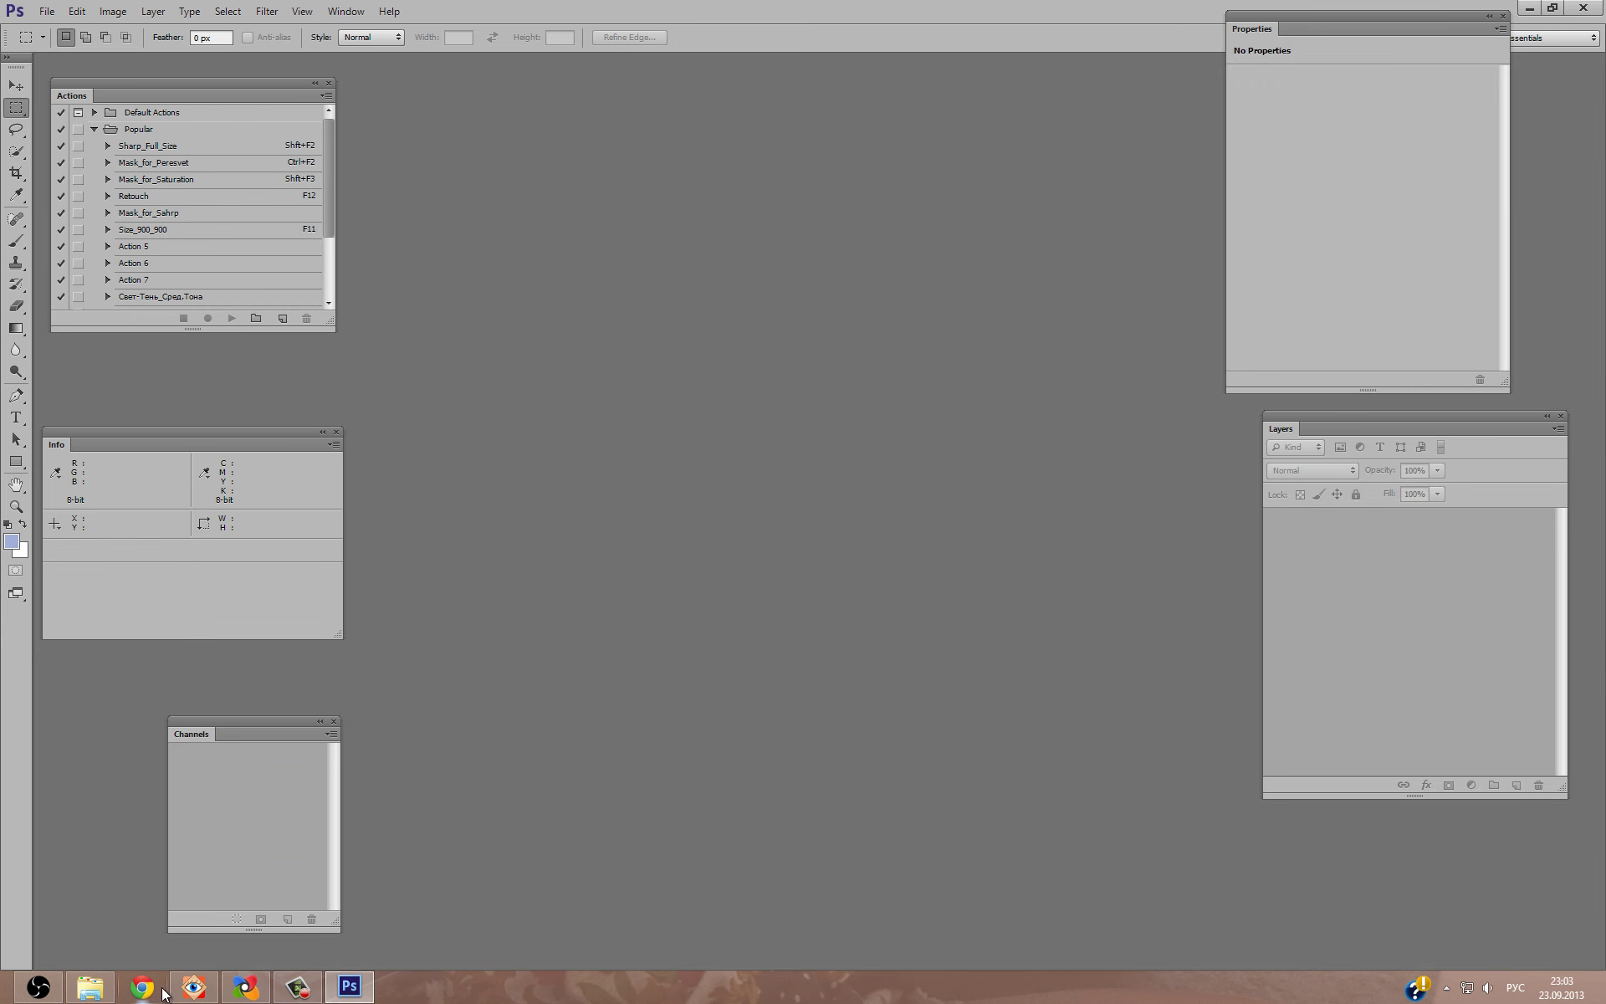
pyautogui.click(194, 987)
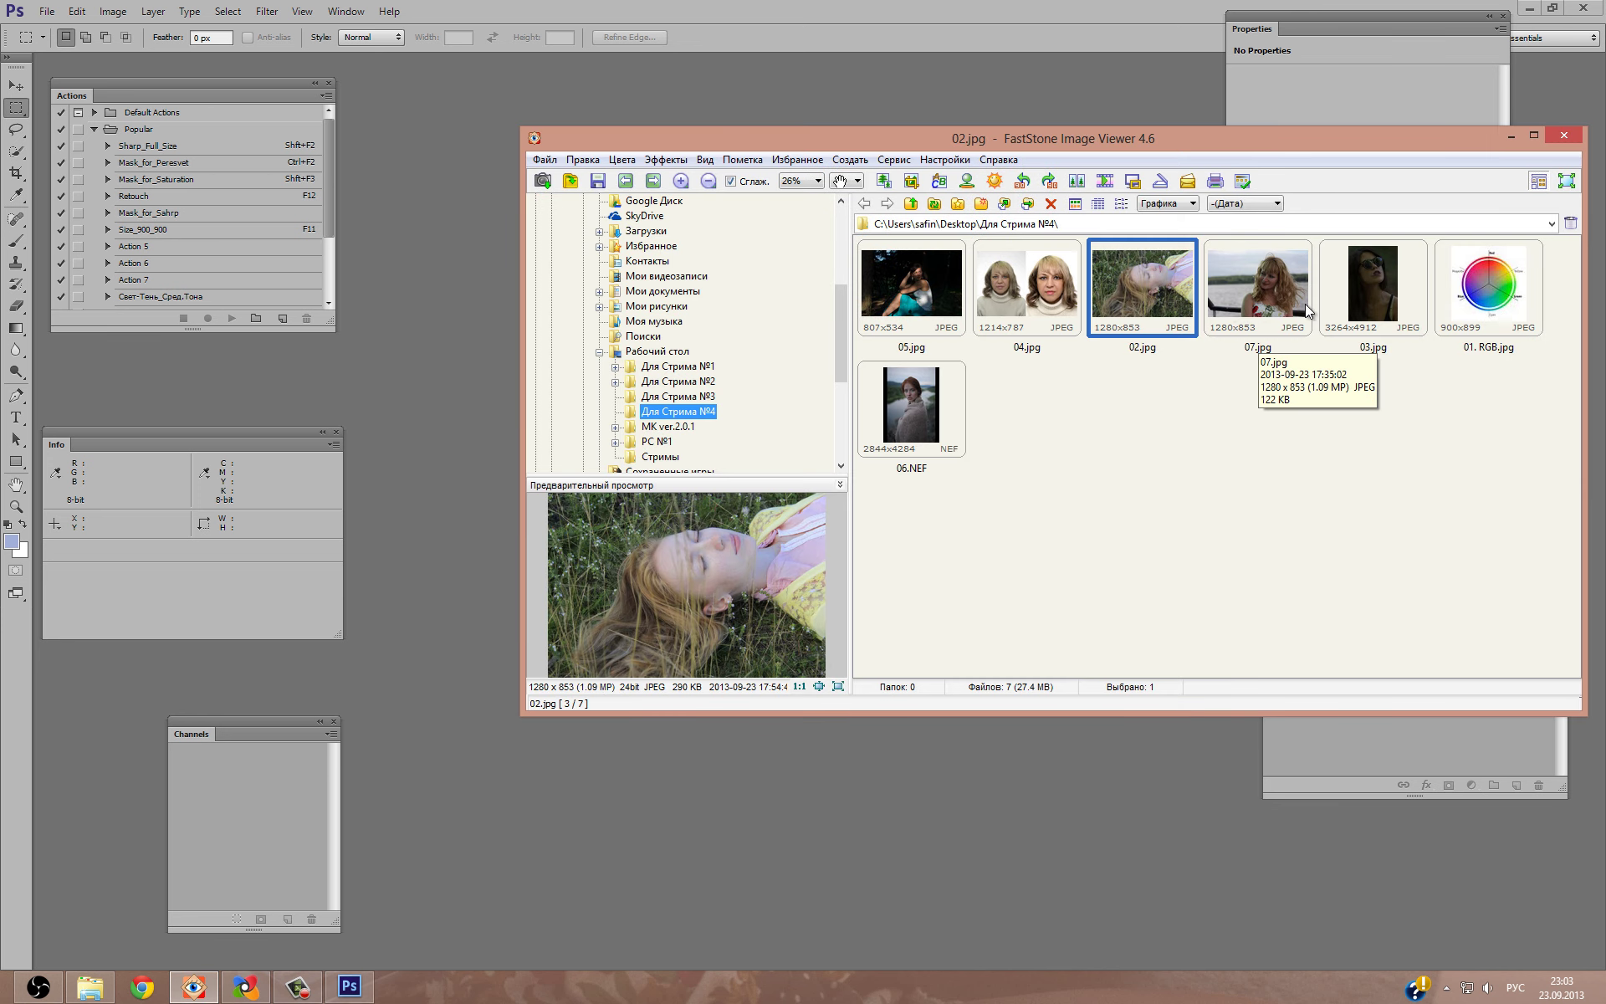
pyautogui.moveTo(1343, 298); pyautogui.dragTo(786, 823)
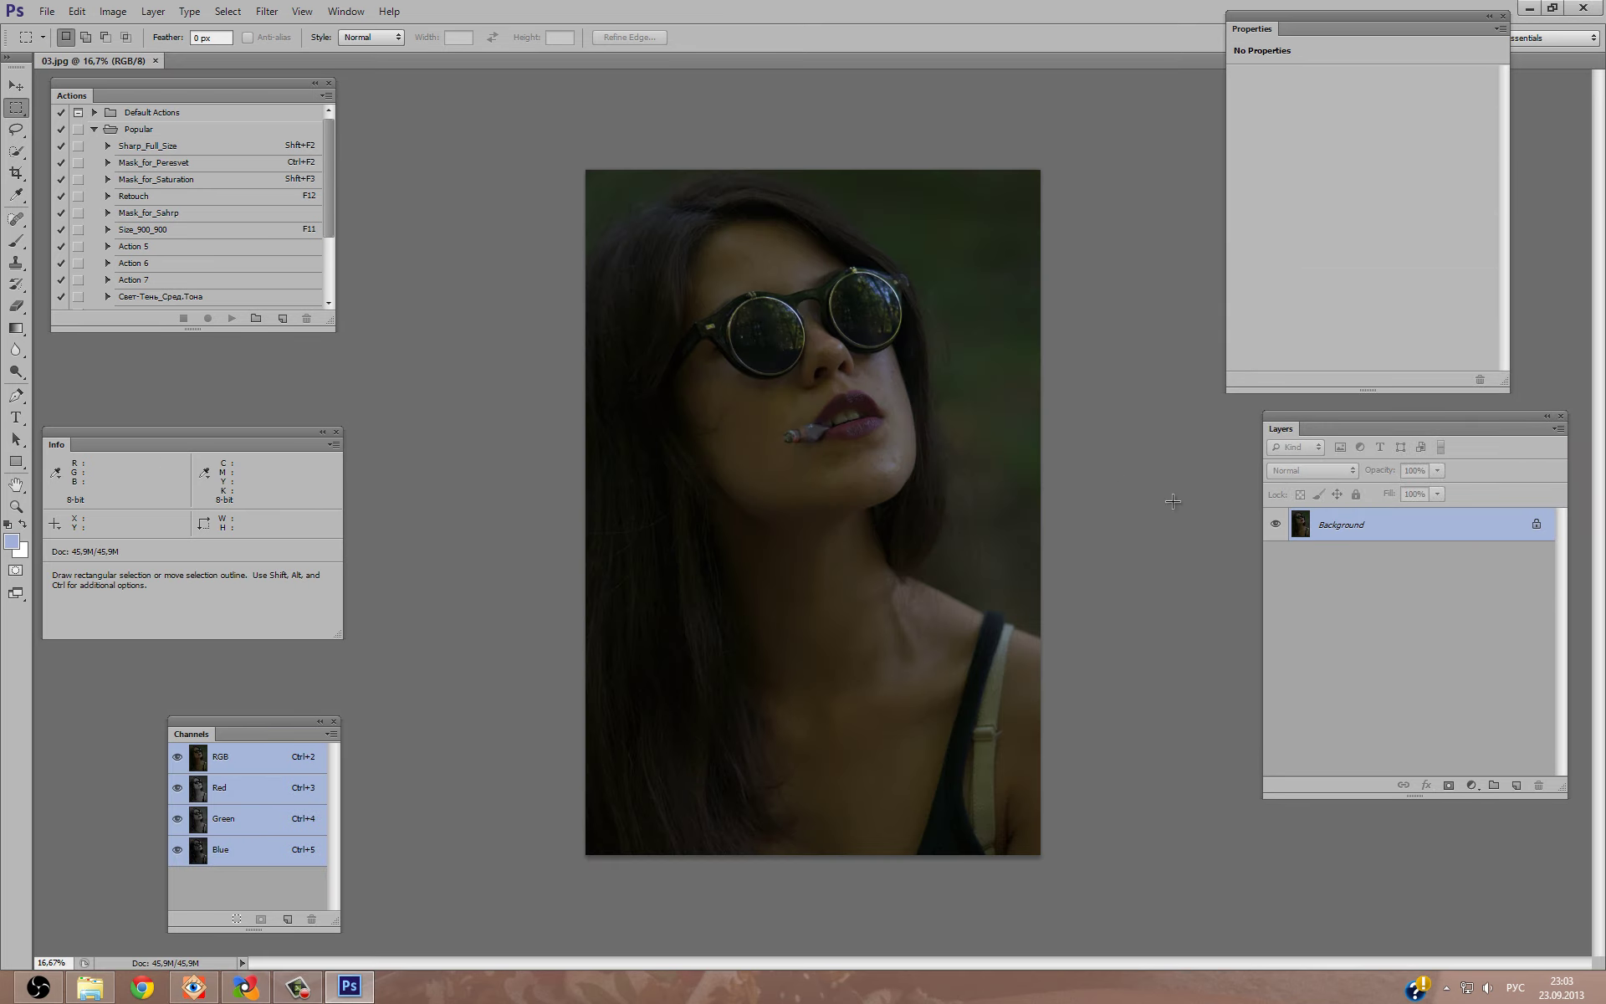
# Brighten the 03.jpg portrait with a two-point Curves lift merged into the Background.
pyautogui.click(1473, 786)
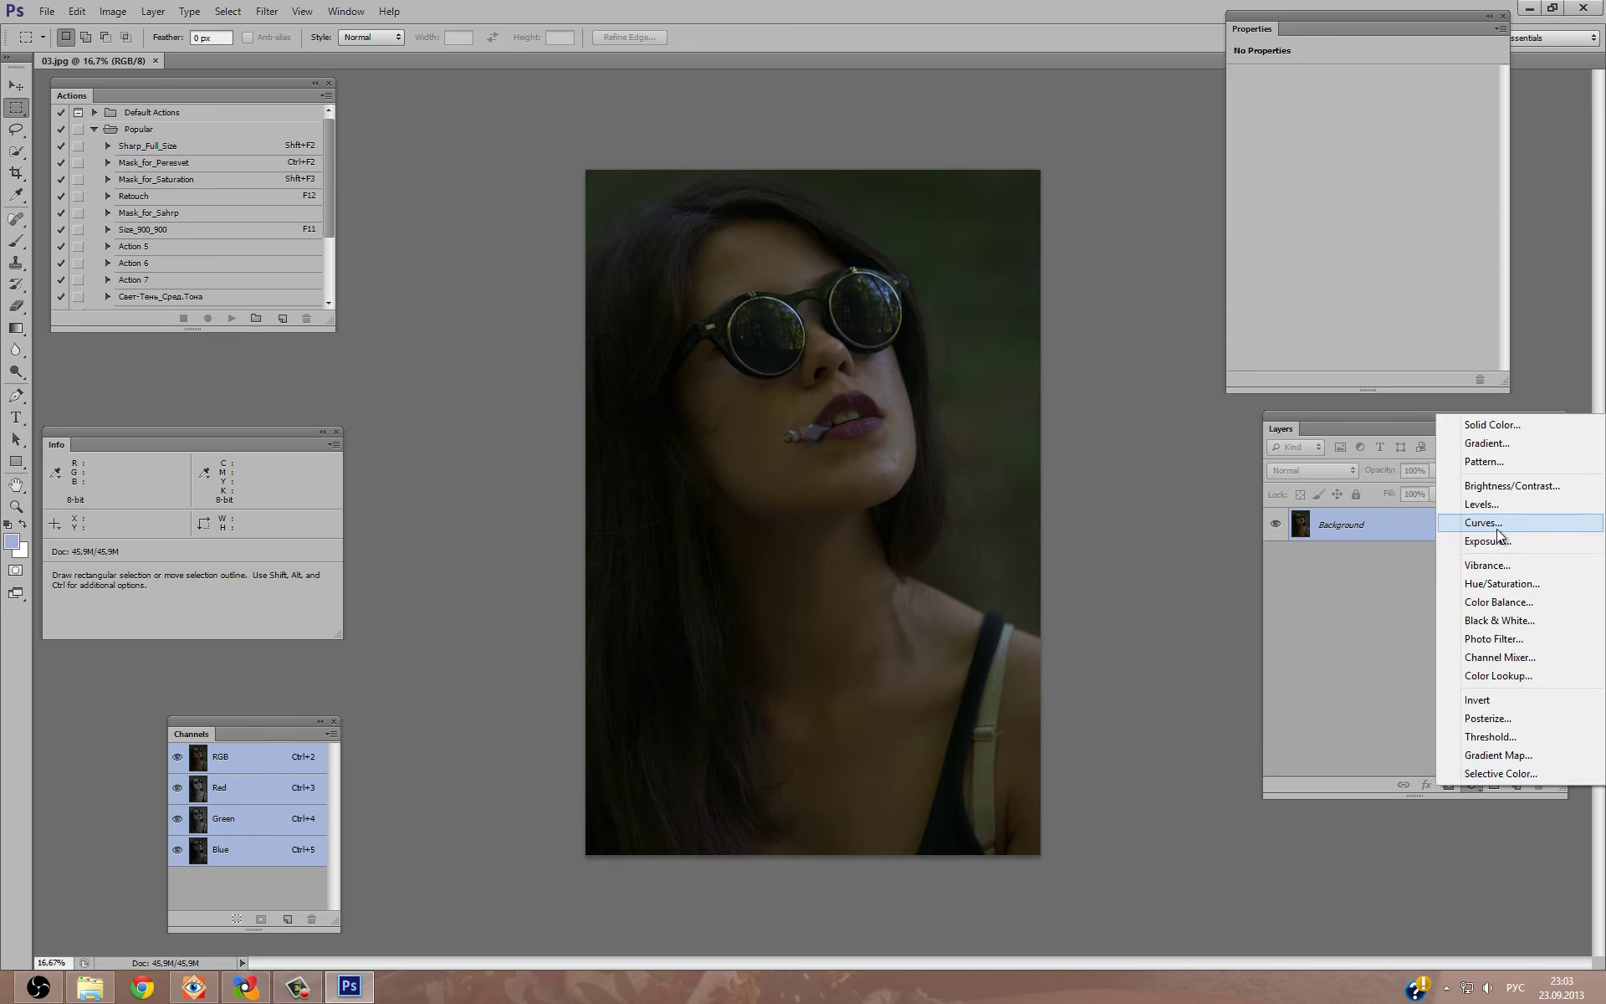
pyautogui.click(1488, 613)
pyautogui.moveTo(1439, 163); pyautogui.dragTo(1443, 134)
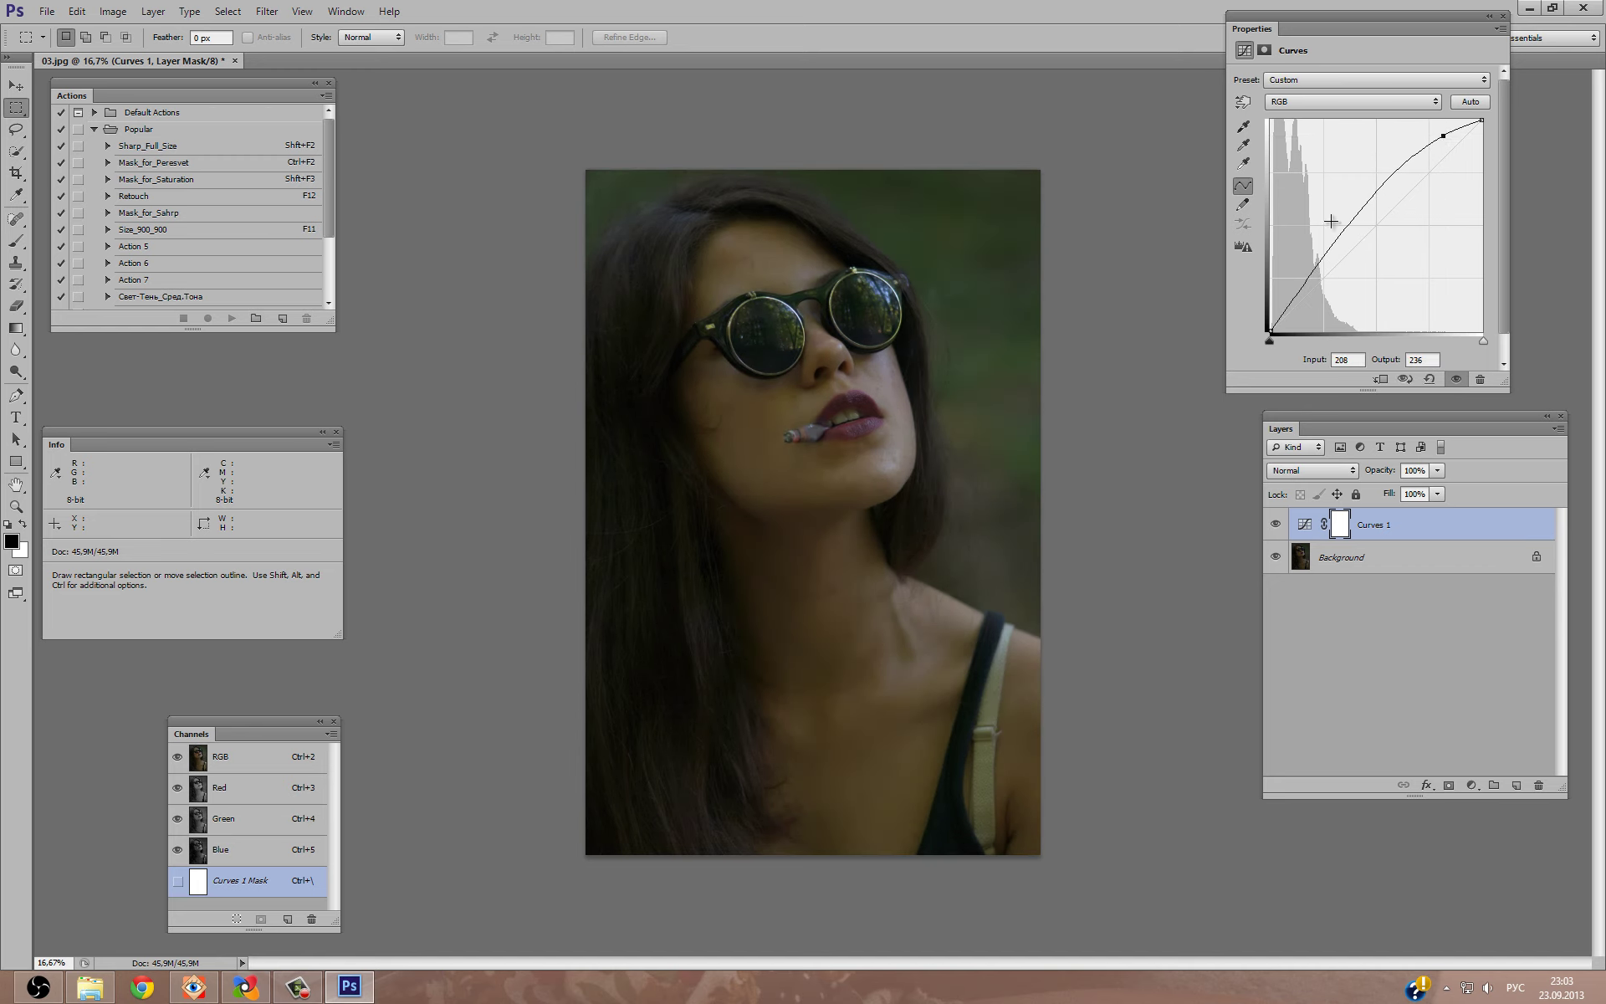
pyautogui.moveTo(1330, 243); pyautogui.dragTo(1330, 231)
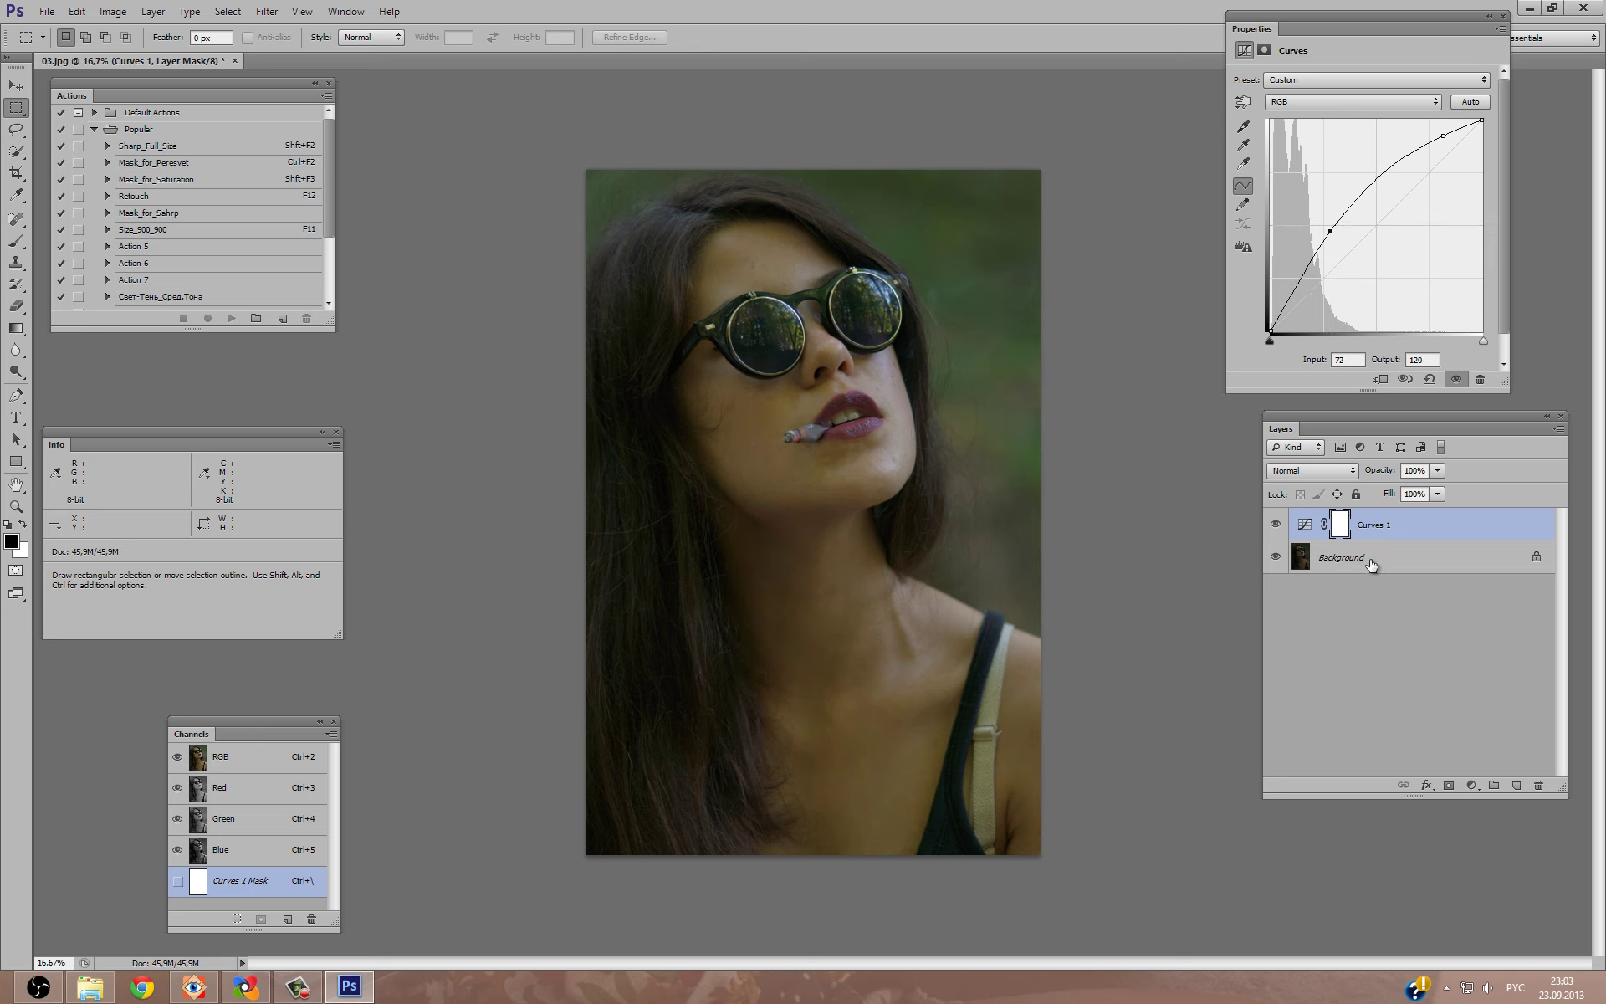
pyautogui.hotkey('ctrl', 'e')
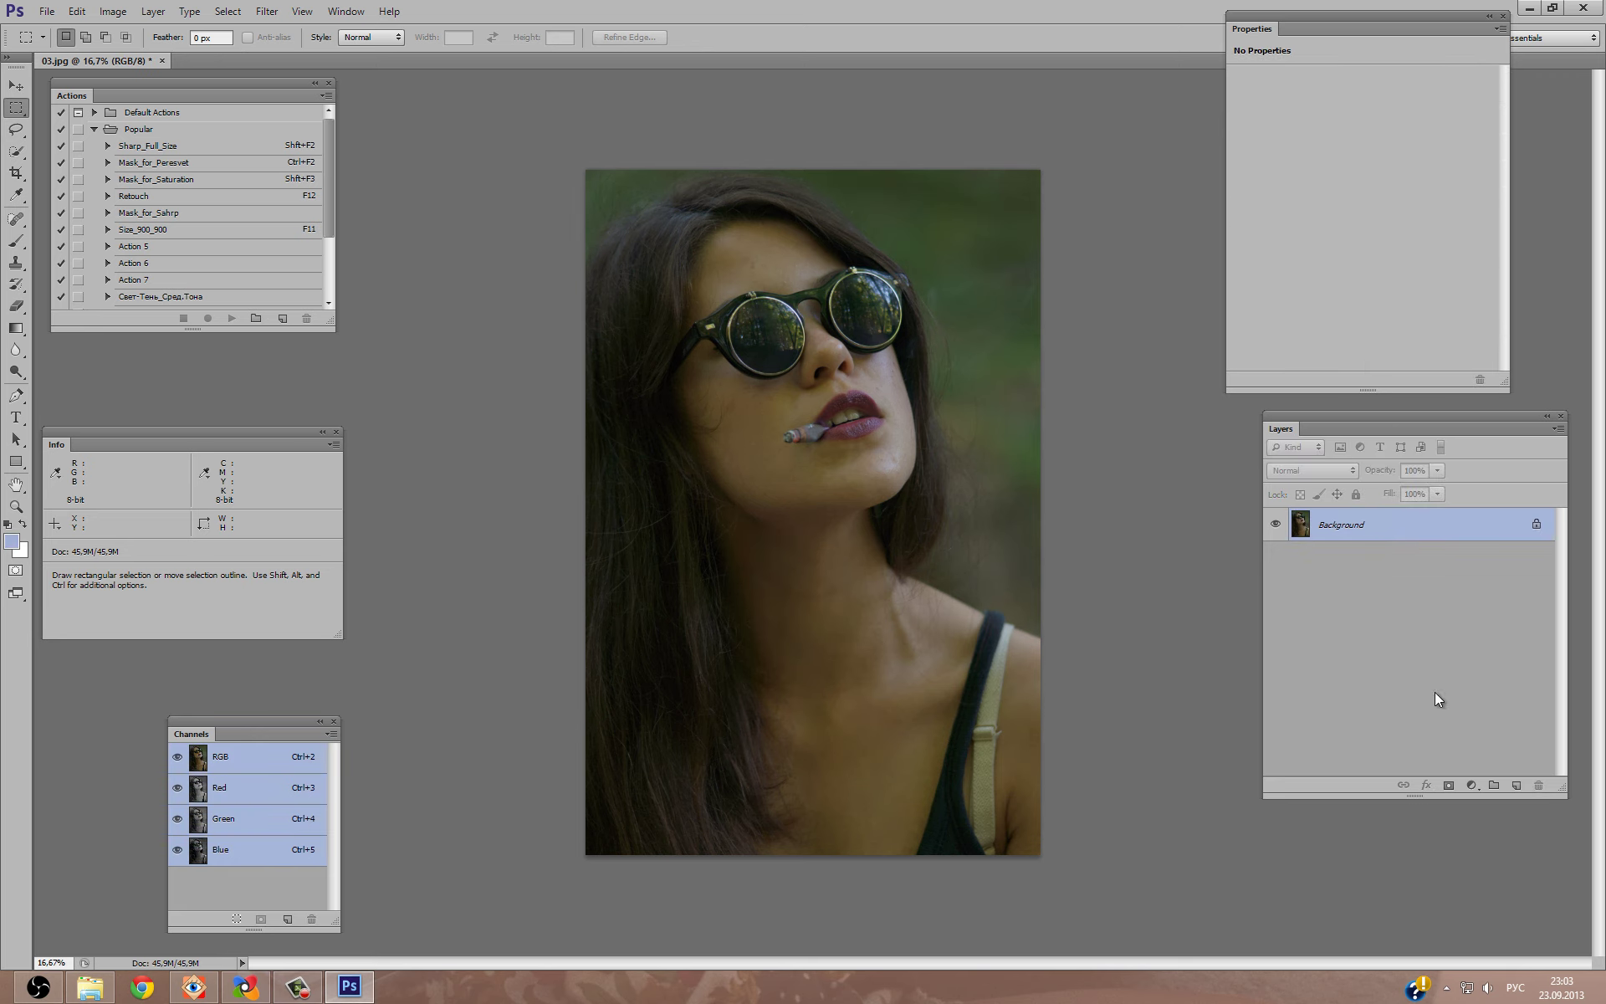
pyautogui.click(1469, 786)
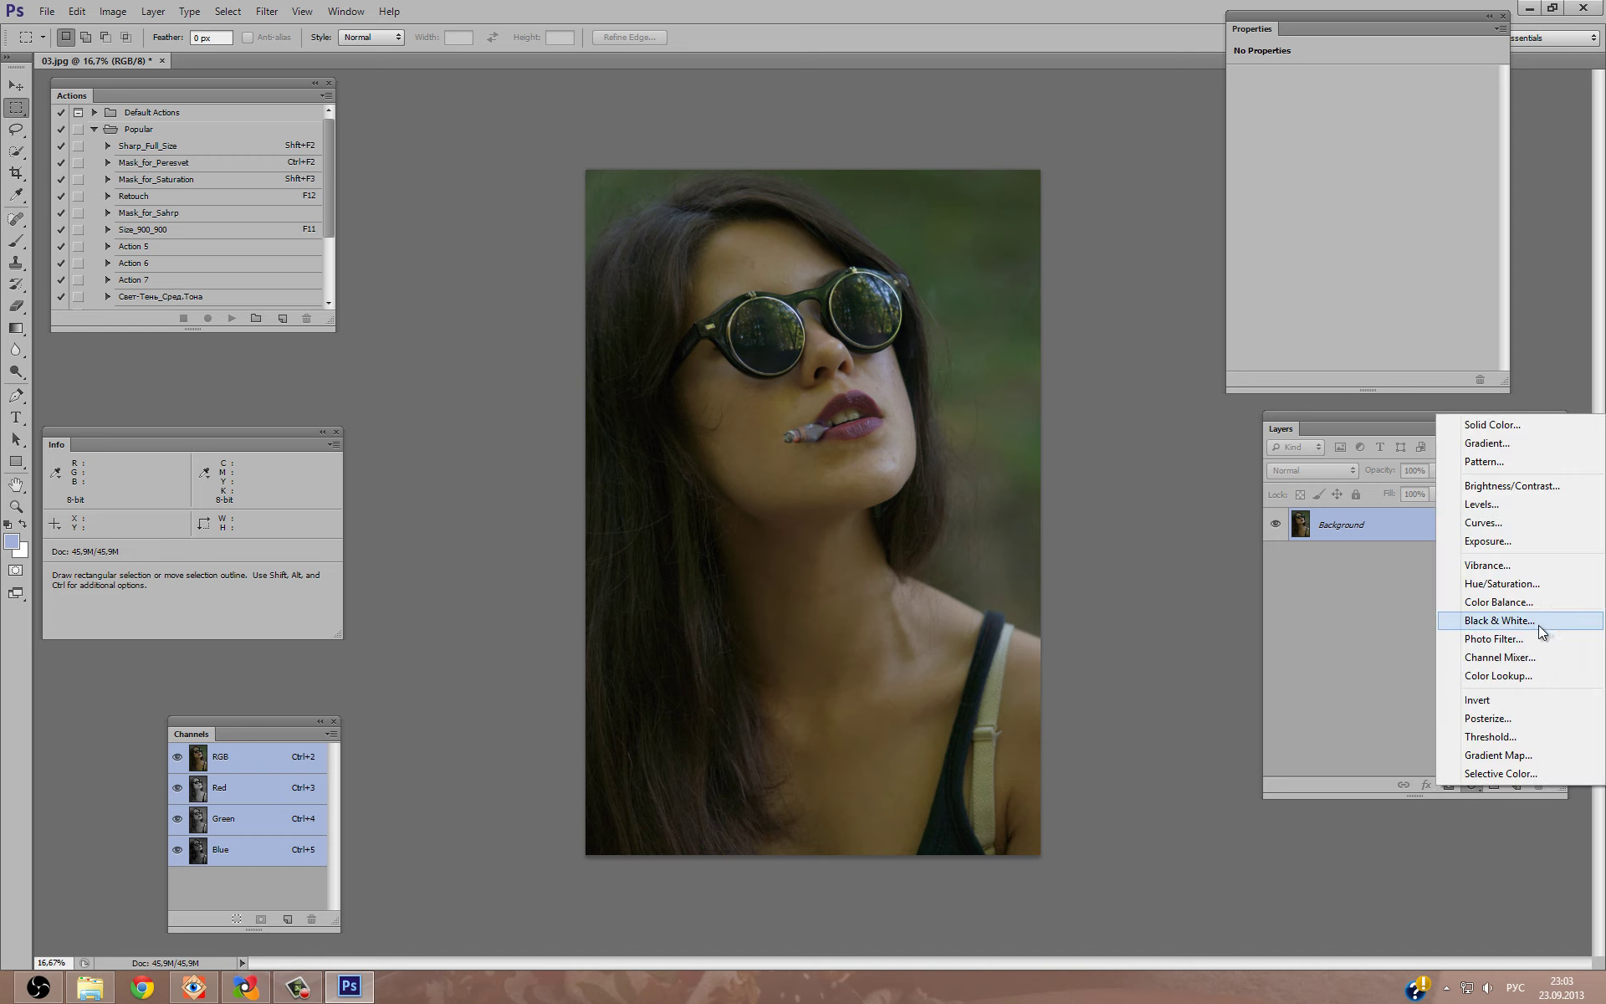
# Add a Channel Mixer layer with Green output, then view 01. RGB.jpg full-screen in FastStone.
pyautogui.click(1532, 658)
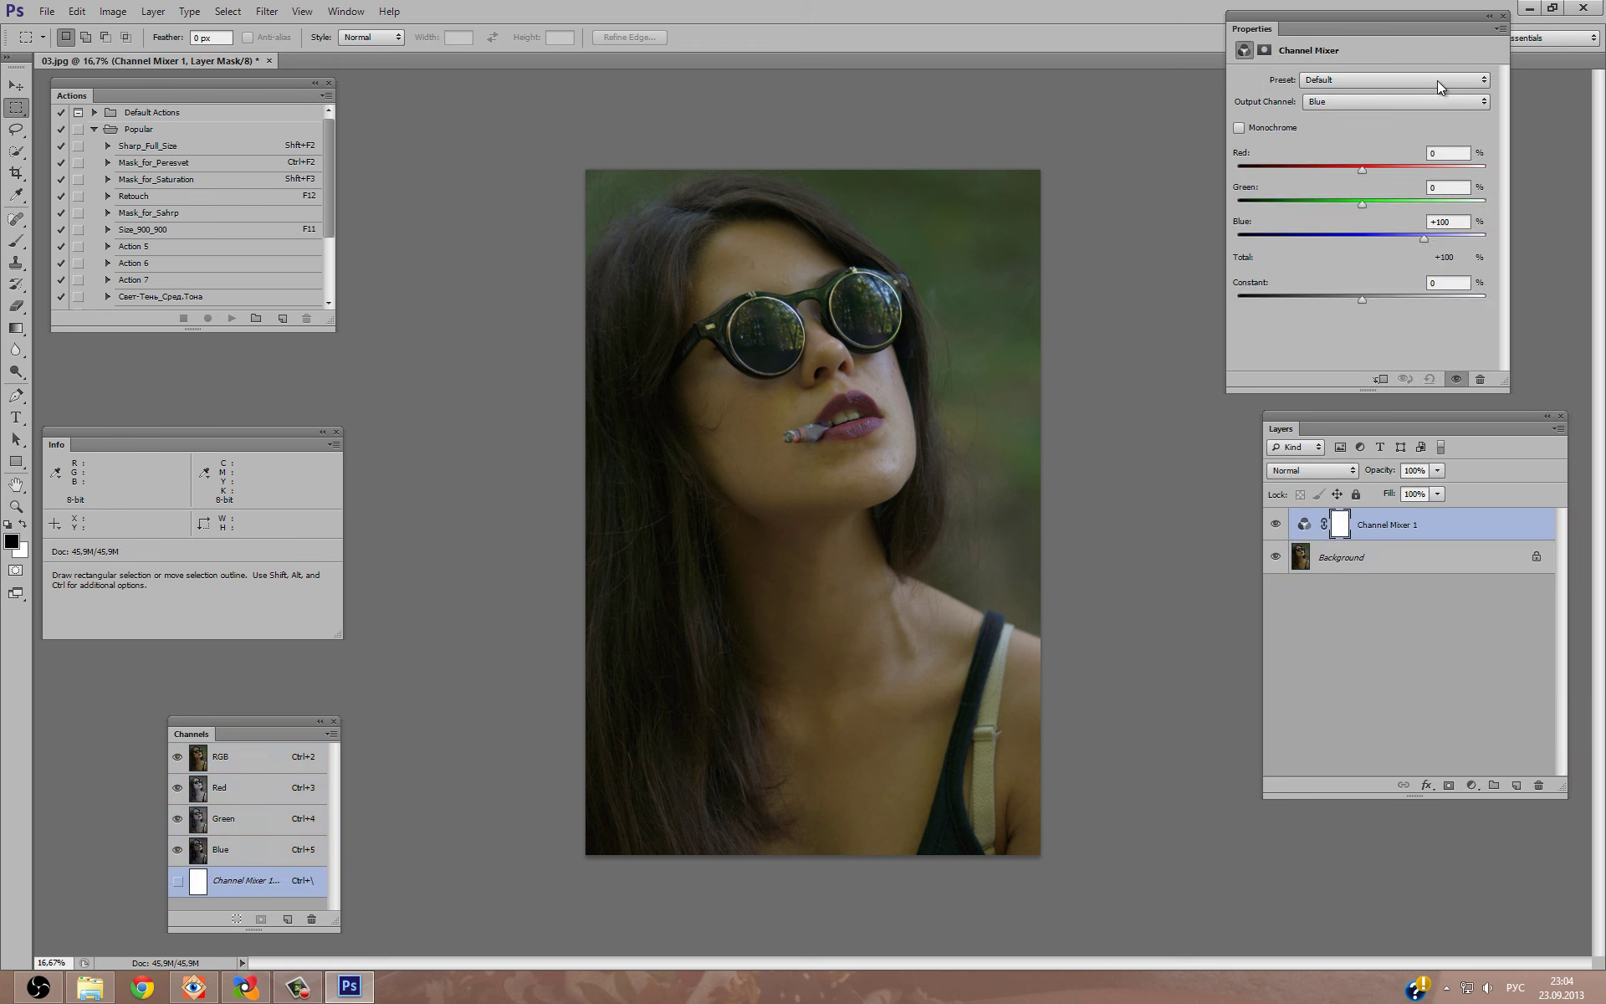
pyautogui.click(1388, 104)
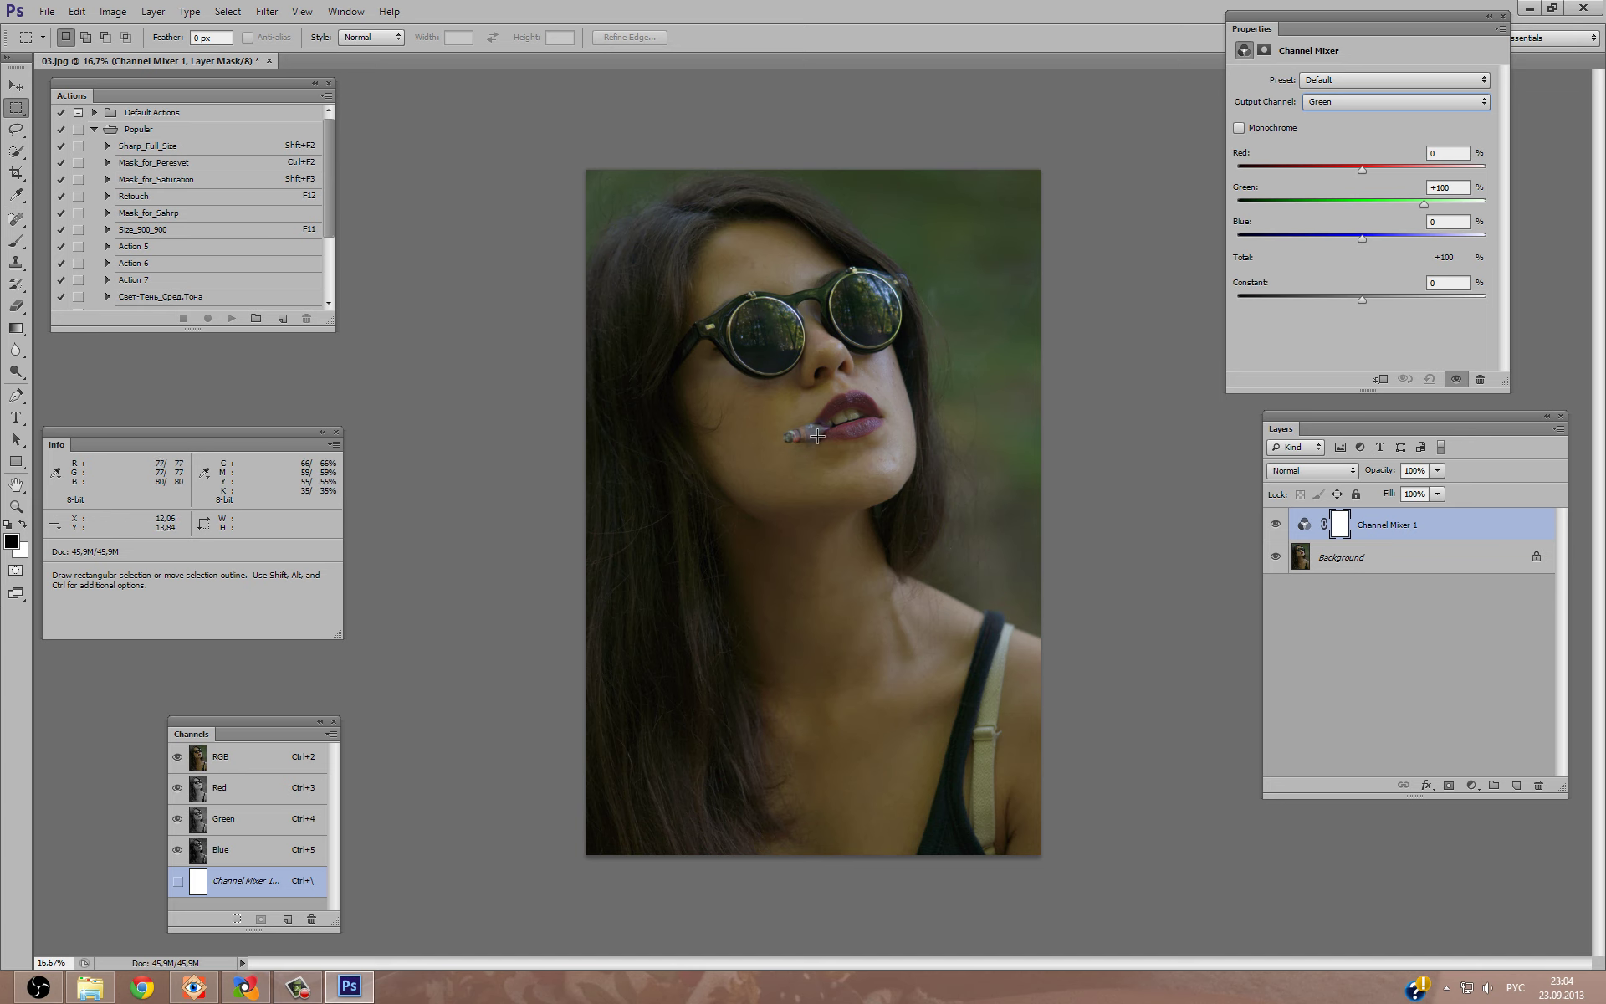
pyautogui.click(194, 987)
pyautogui.click(1472, 303)
pyautogui.doubleClick(1472, 303)
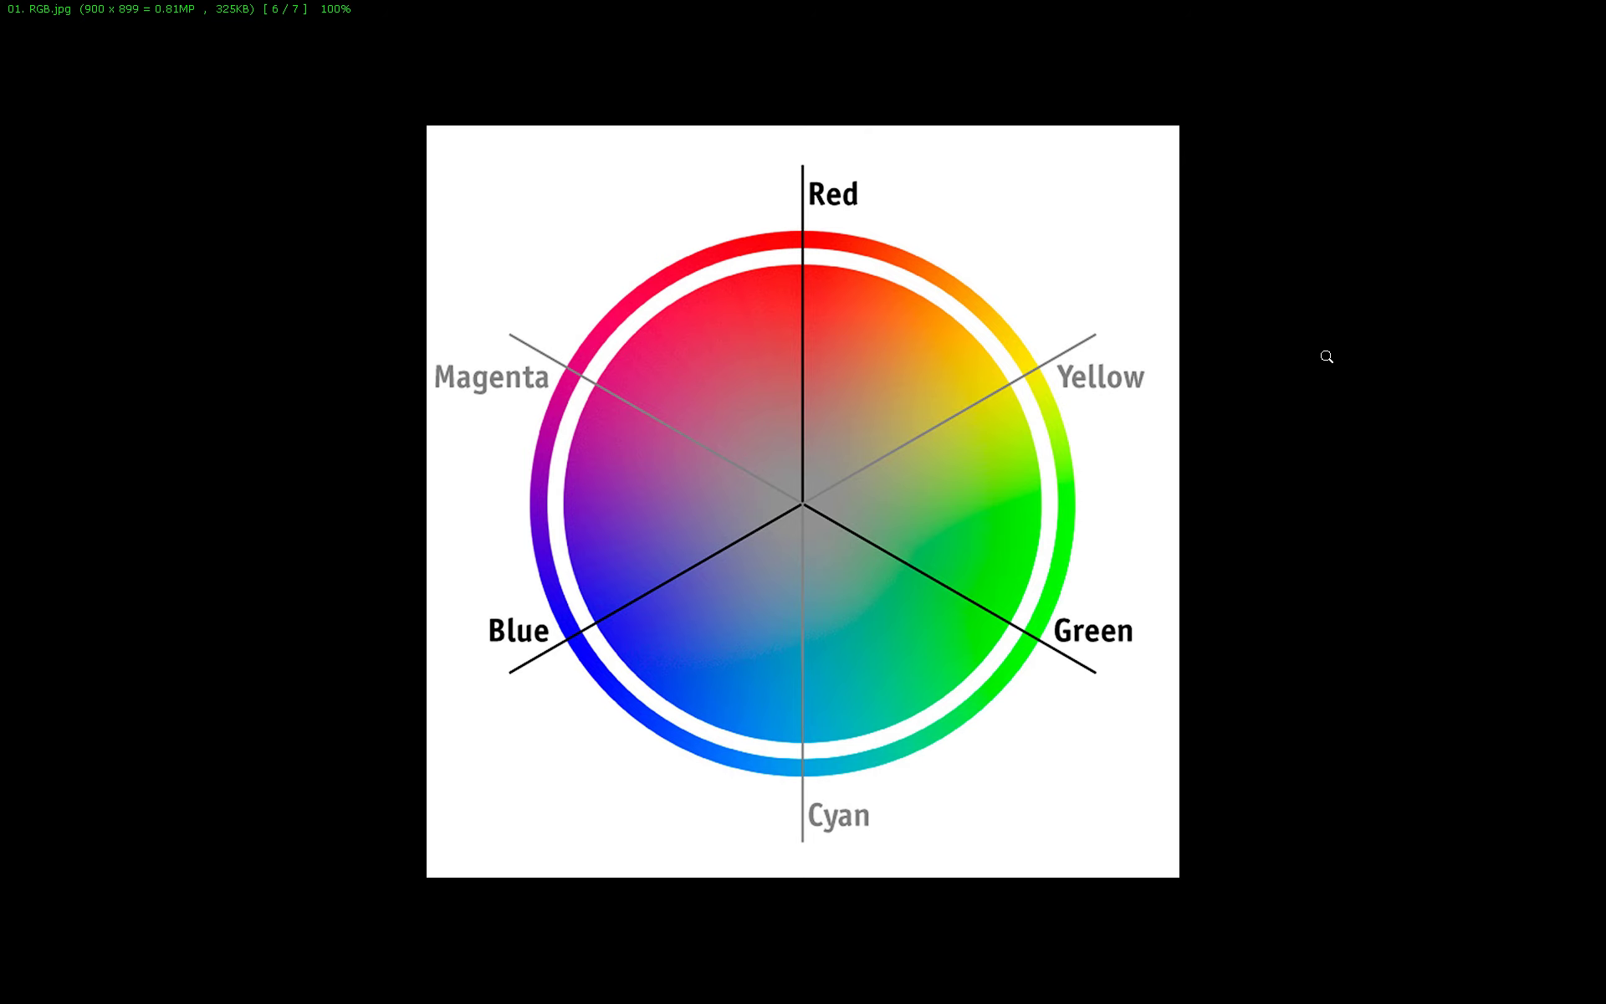
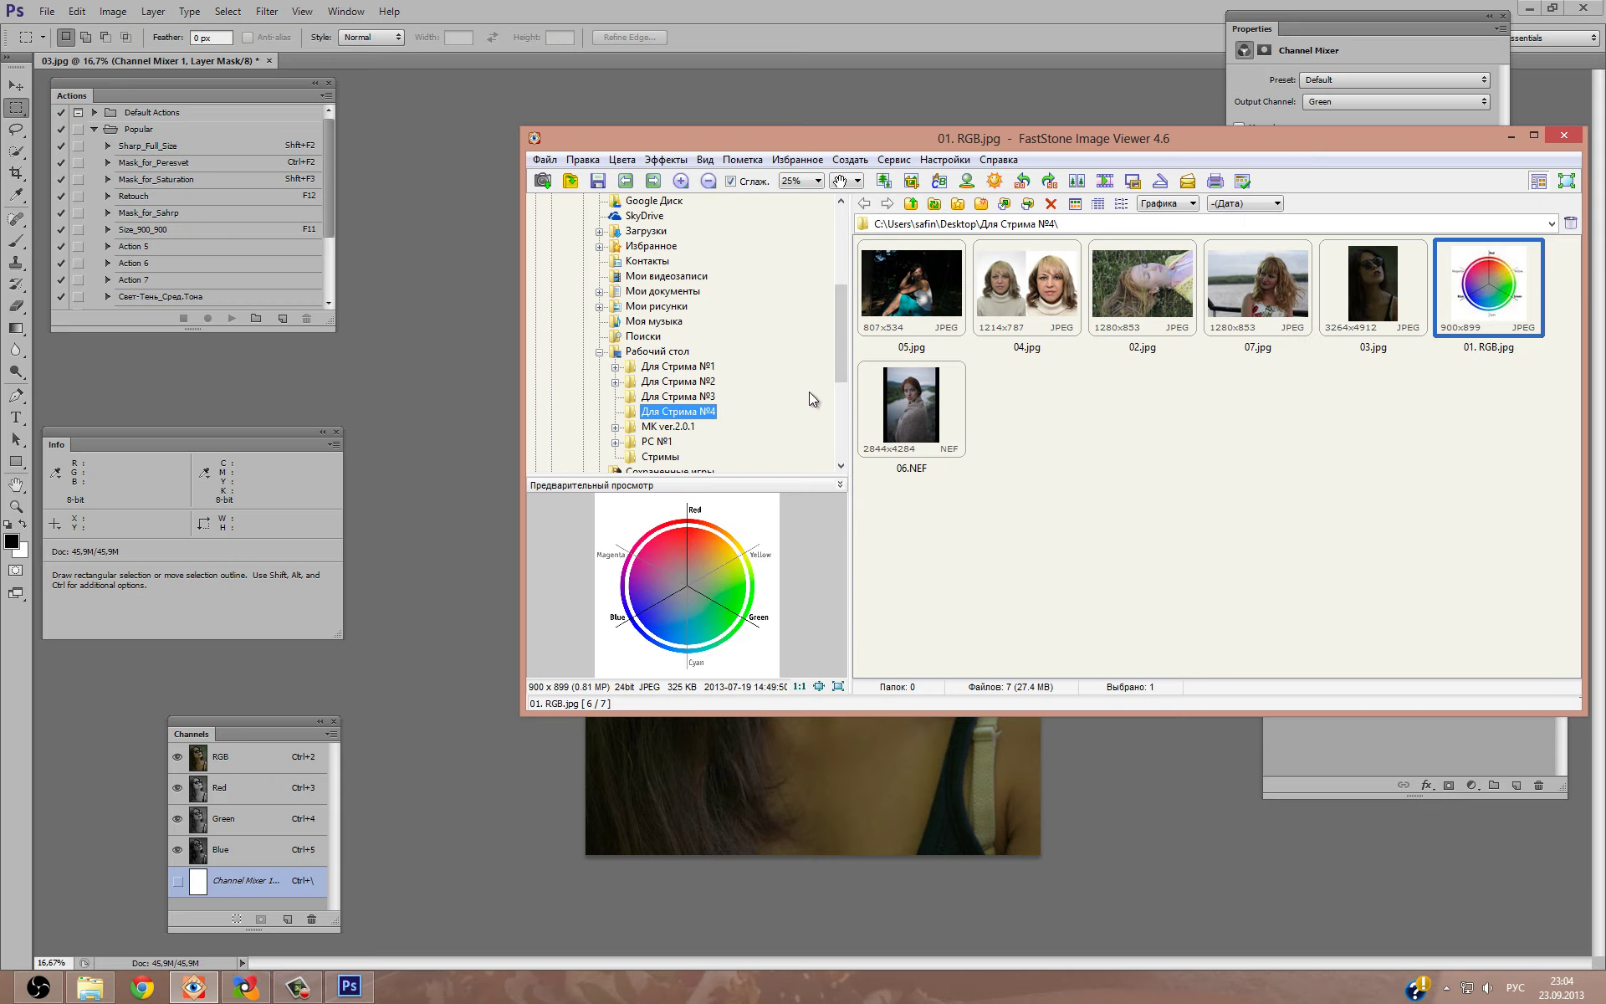
# Bring the Photoshop window back in front of FastStone Image Viewer.
pyautogui.click(1365, 7)
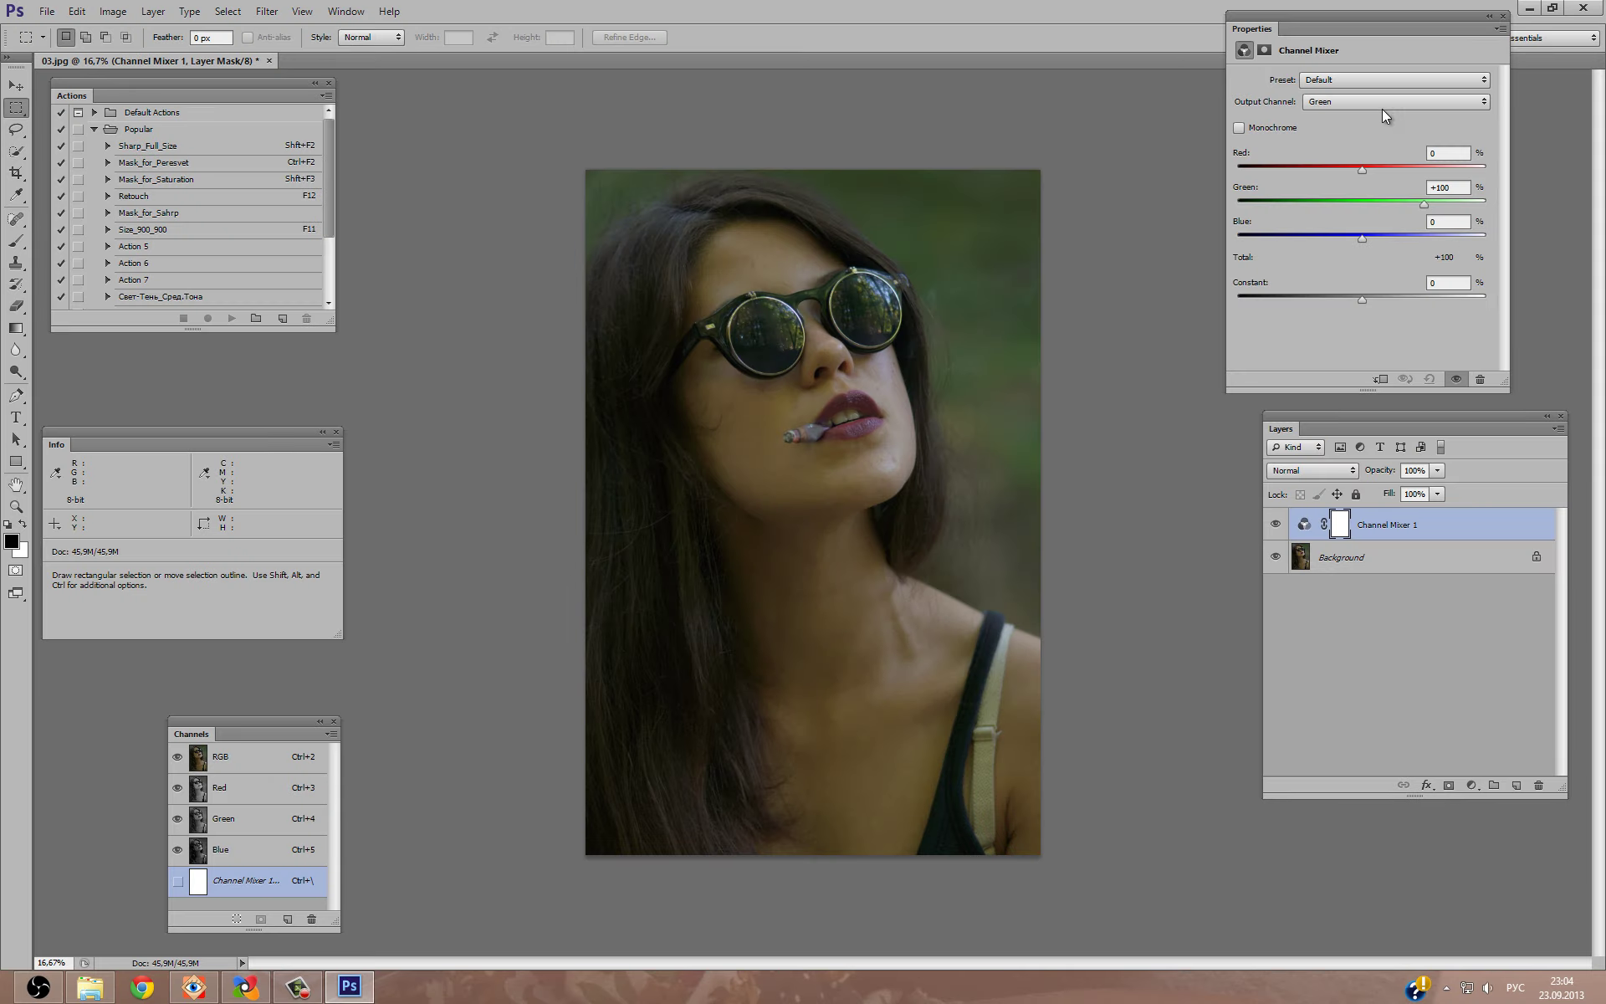
# Set the Channel Mixer's green output to Green 0, Red 20 and Blue 80.
pyautogui.click(1457, 187)
pyautogui.write('0')
pyautogui.press('Tab')
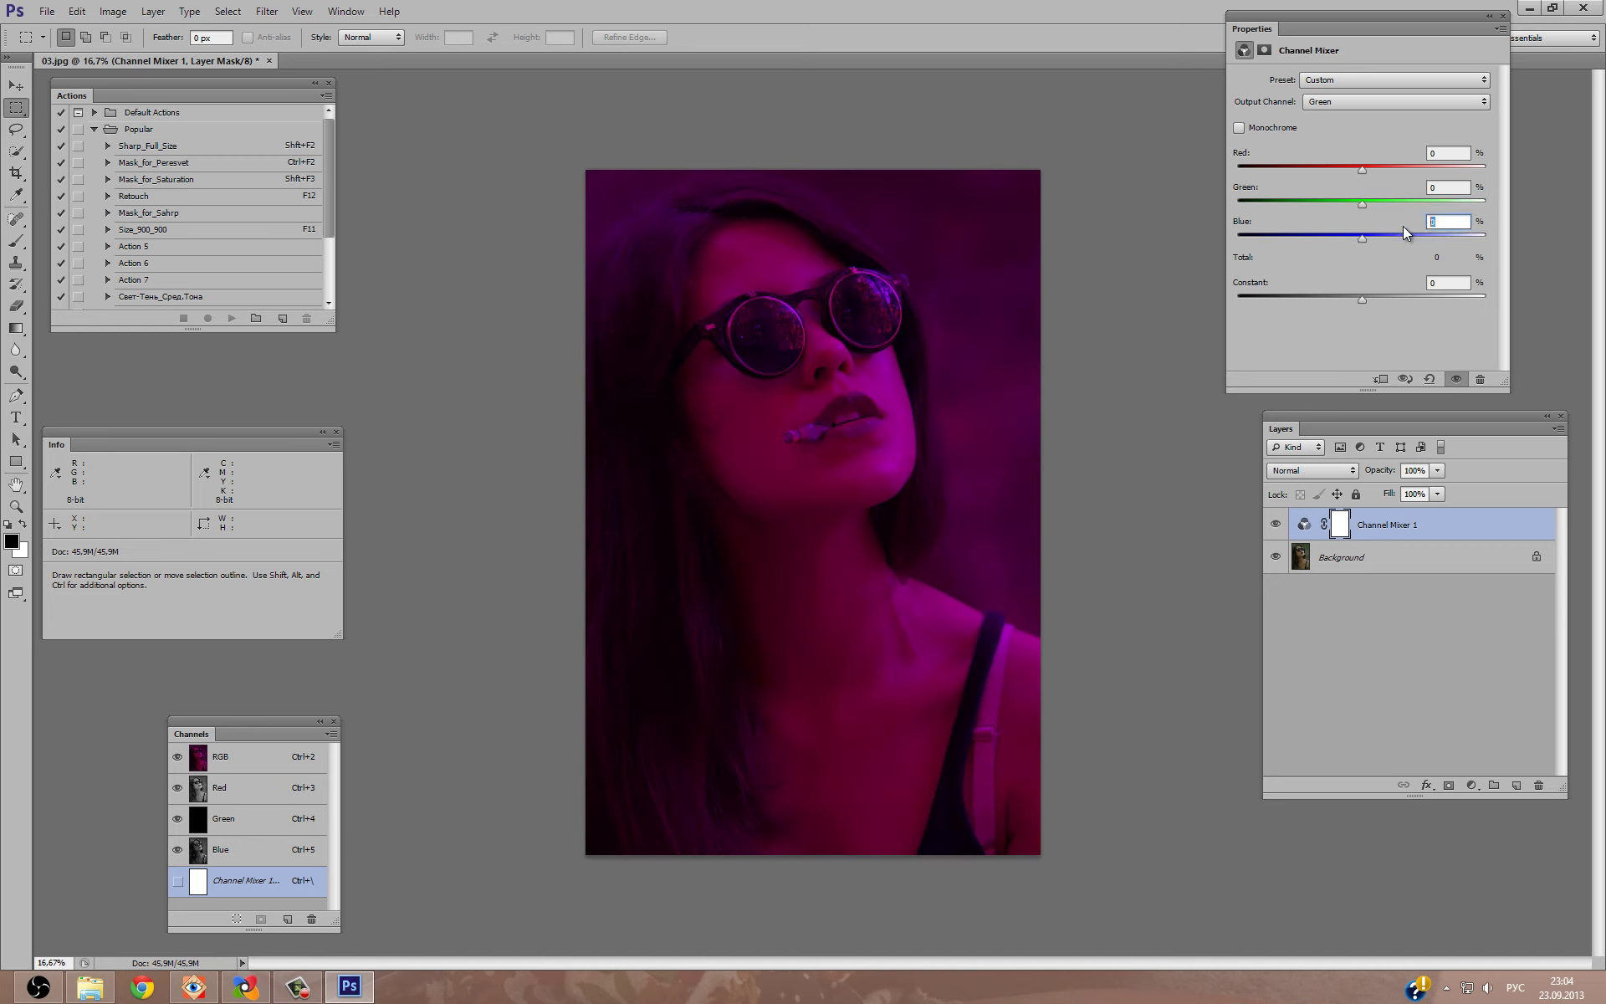
pyautogui.write('80')
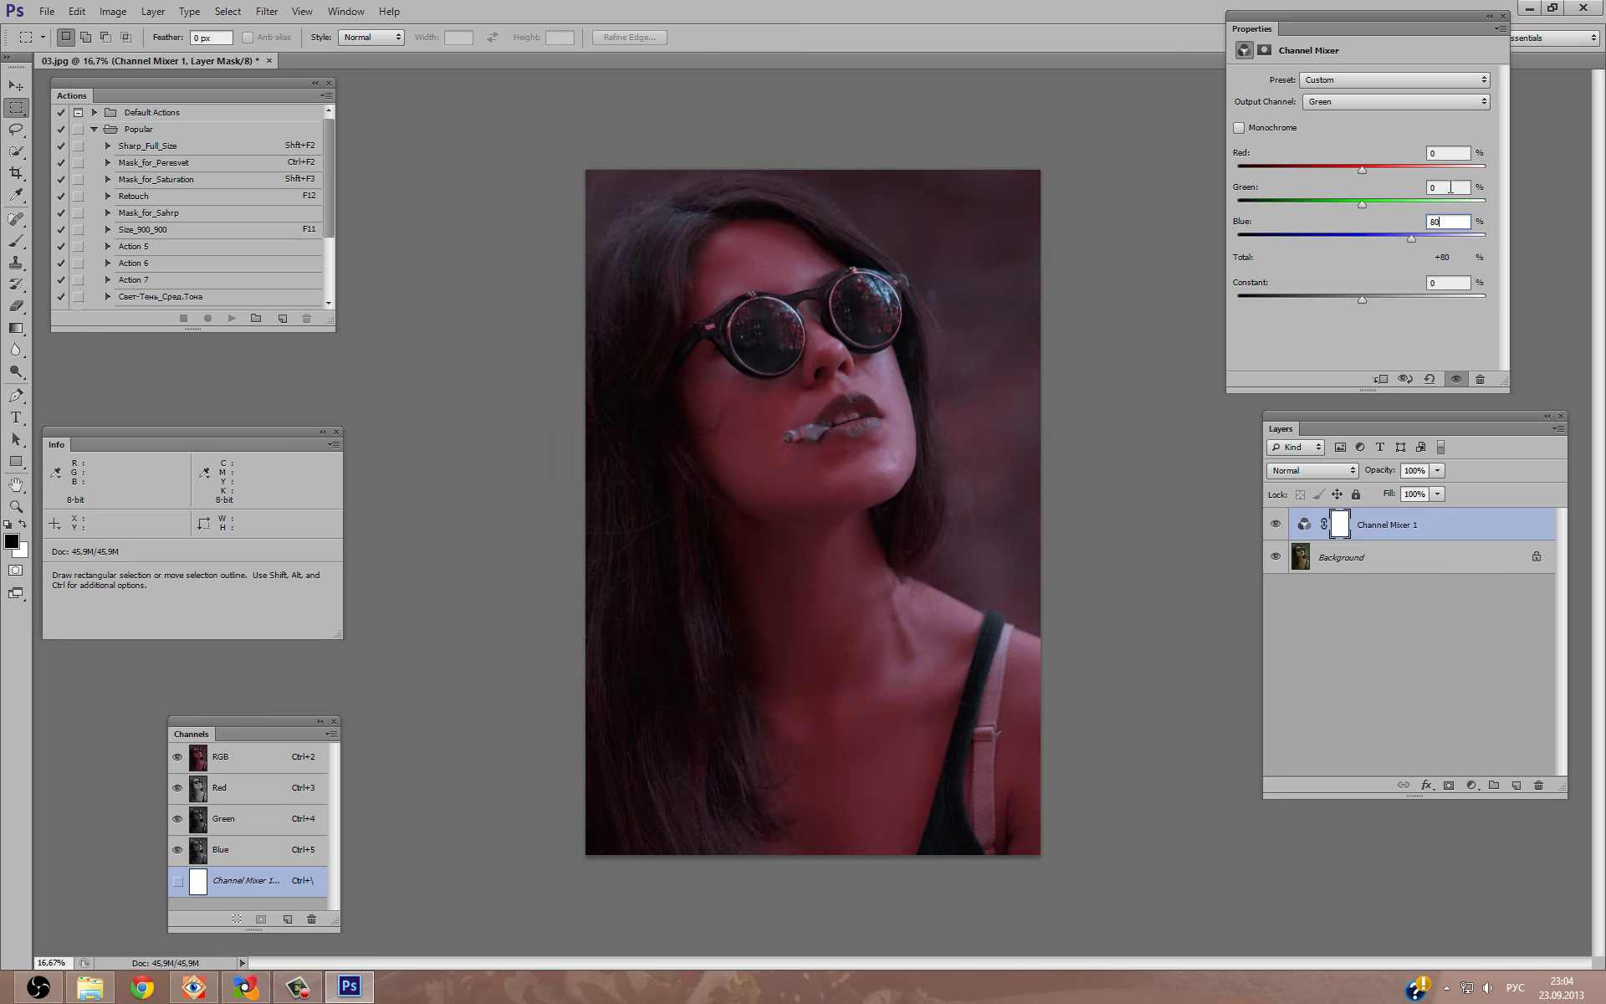
pyautogui.click(1457, 154)
pyautogui.write('0')
pyautogui.press('Return')
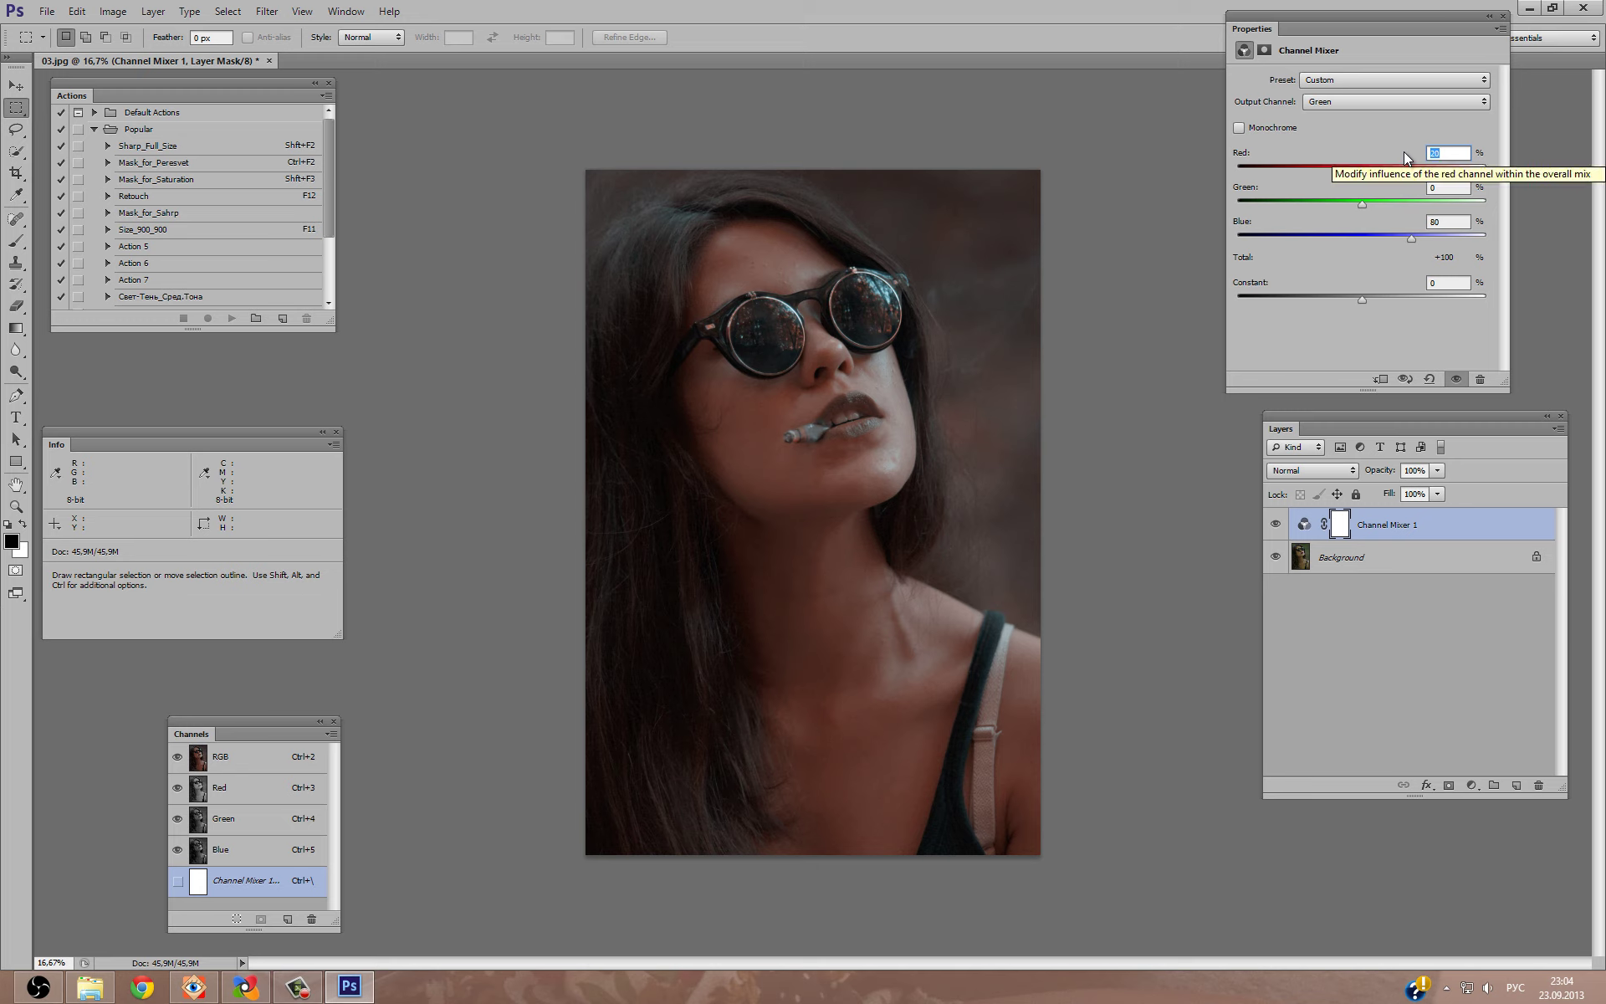
pyautogui.moveTo(1418, 238); pyautogui.dragTo(1412, 238)
pyautogui.click(1420, 222)
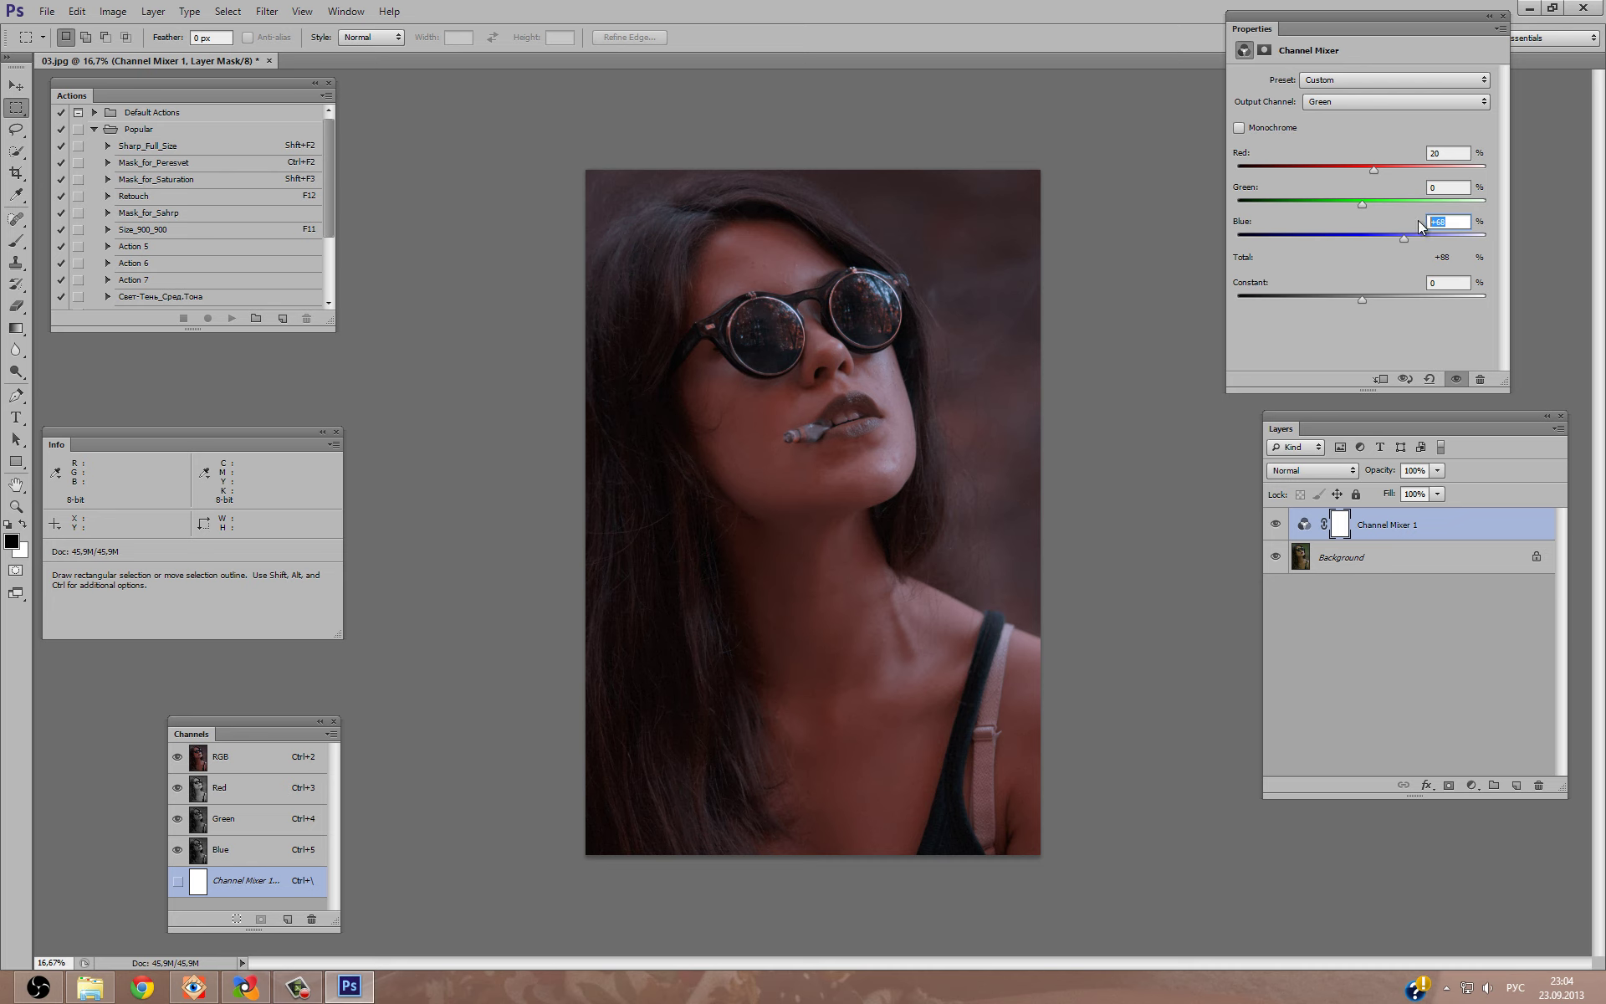
# Try Darken and Lighten blending on the Channel Mixer layer, settling on Darken.
pyautogui.write('80')
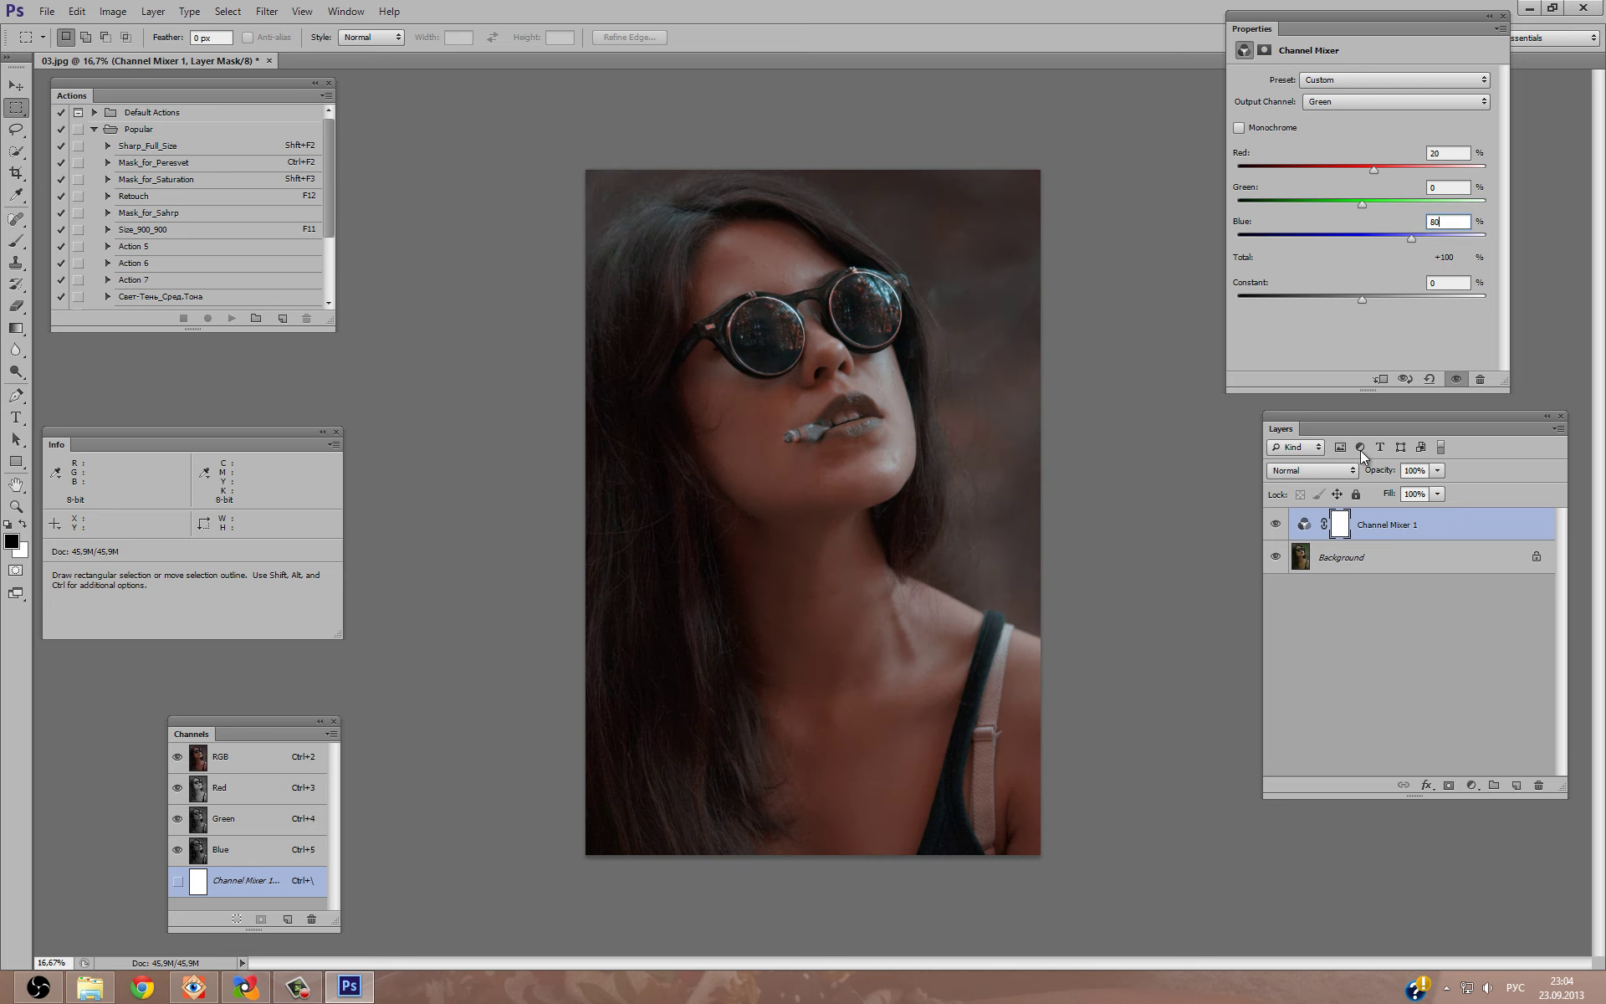
pyautogui.click(1318, 471)
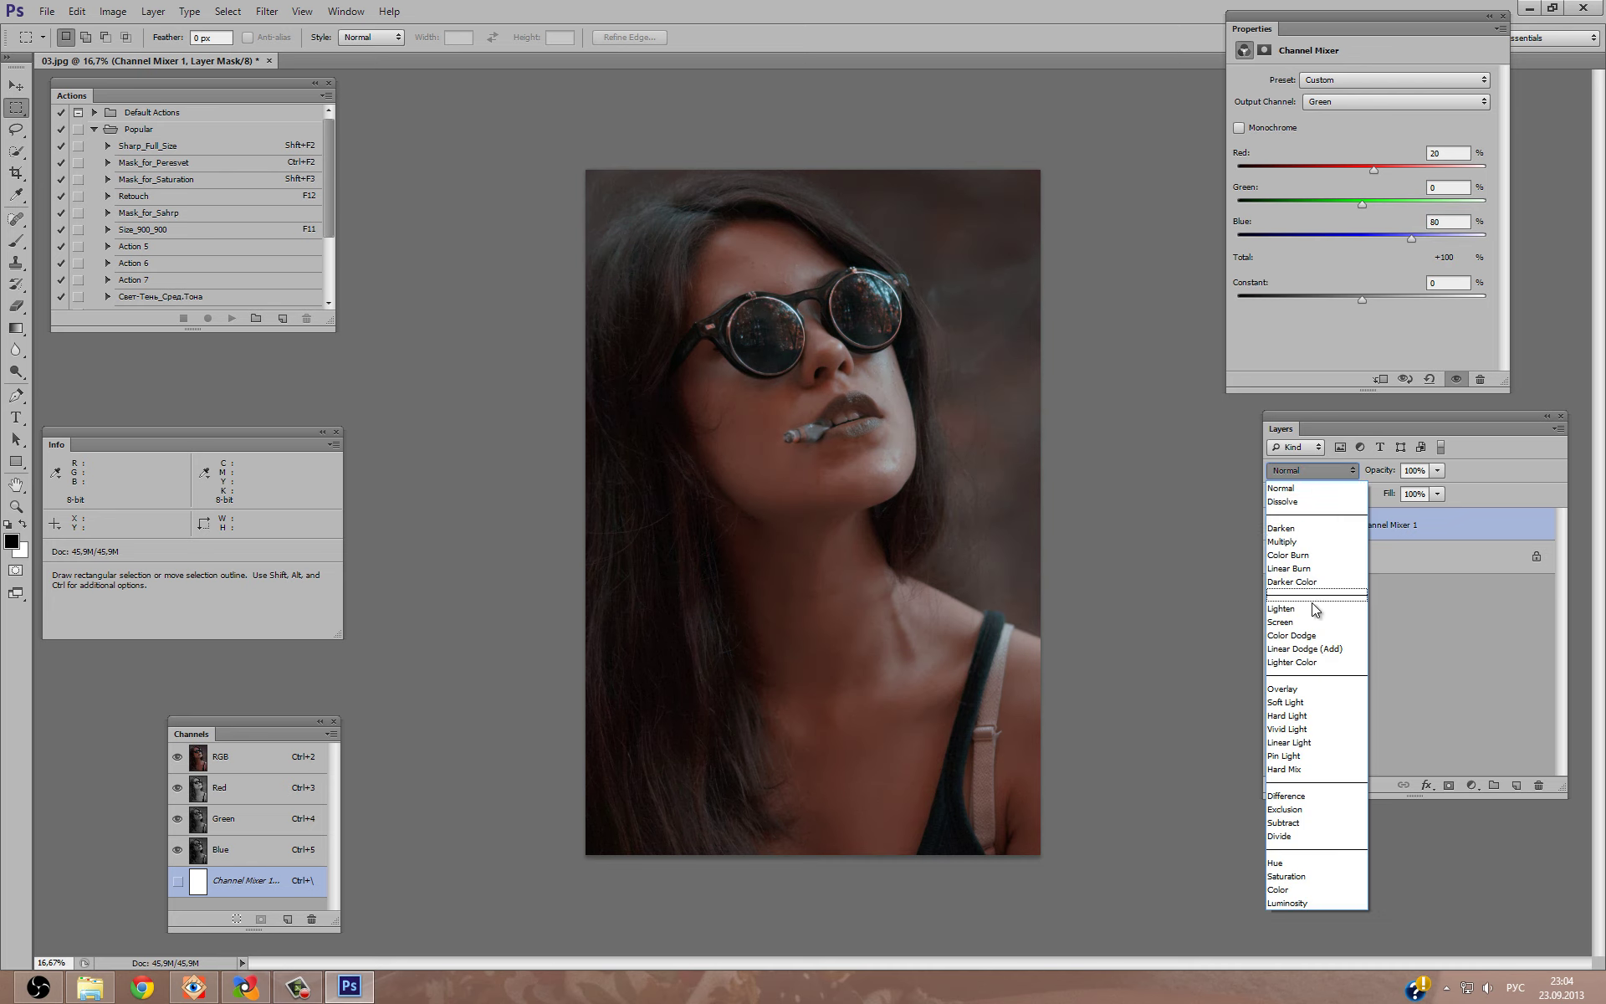
pyautogui.click(1311, 527)
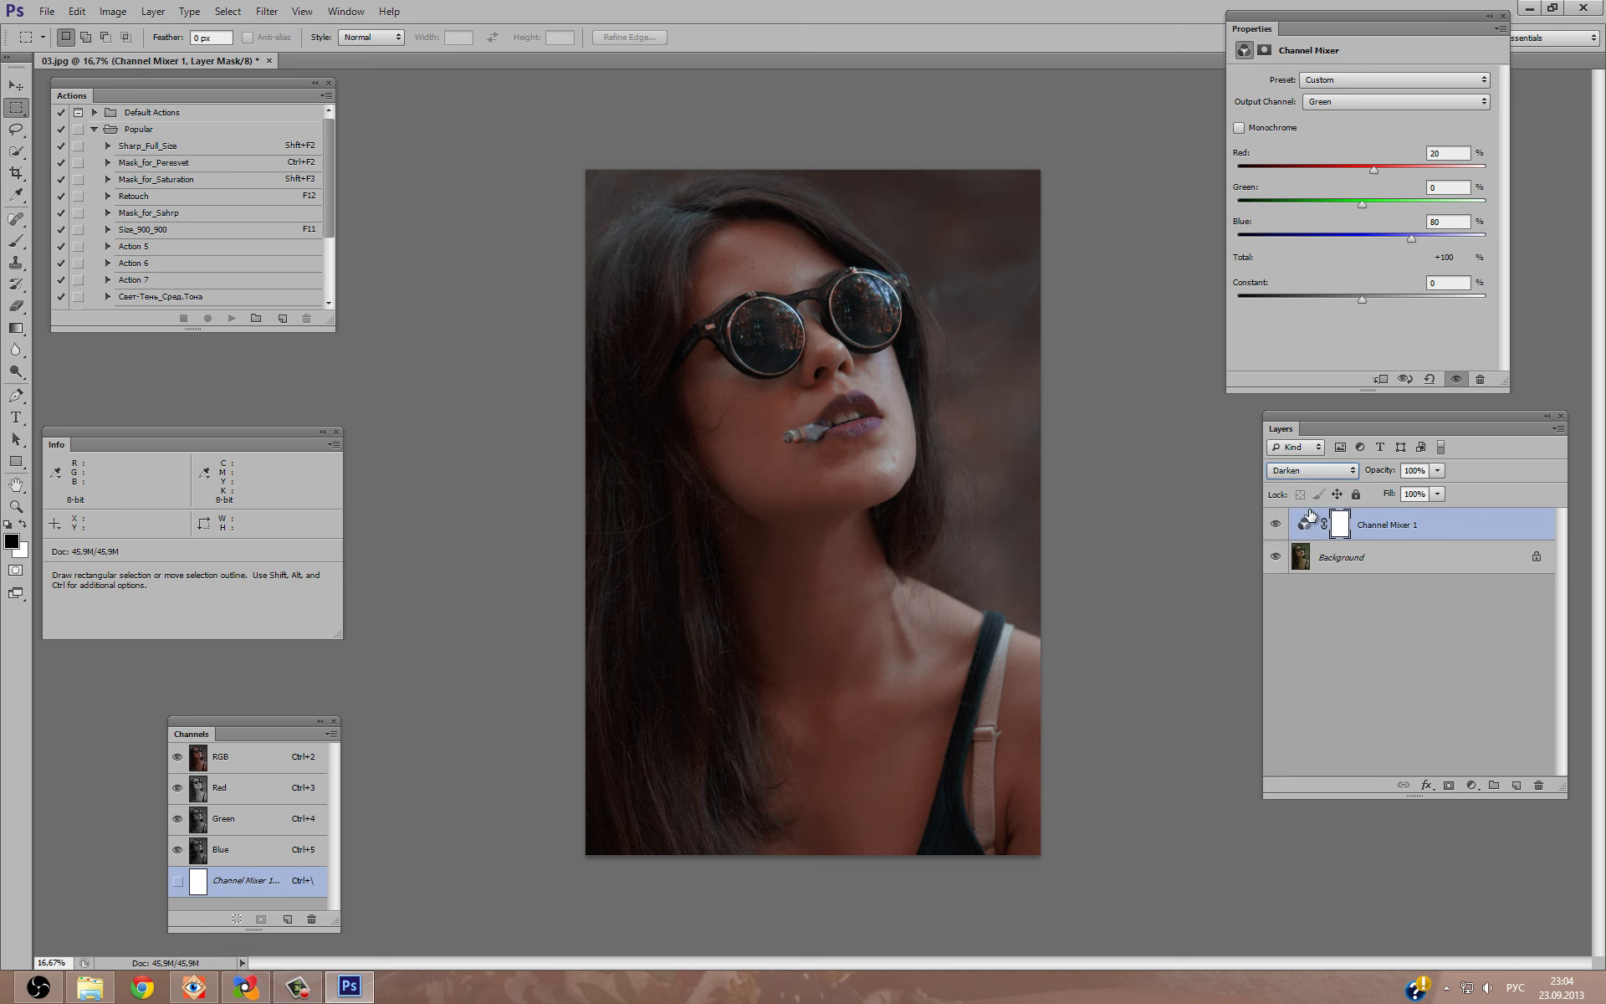
pyautogui.click(1307, 595)
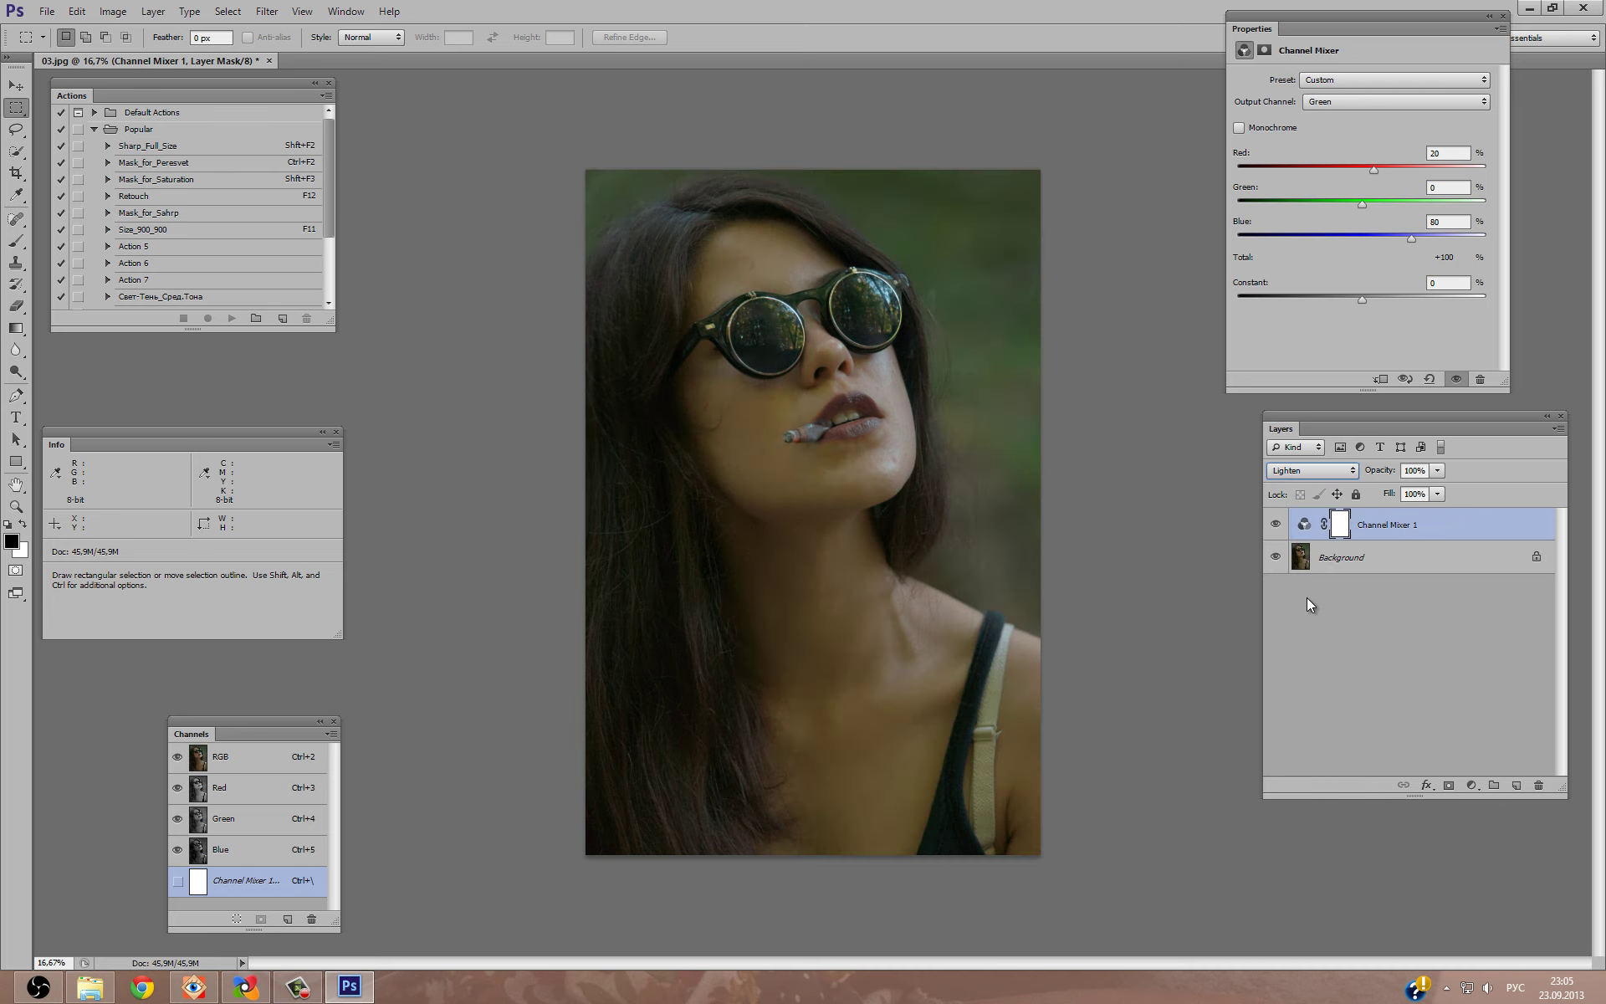
pyautogui.click(1291, 471)
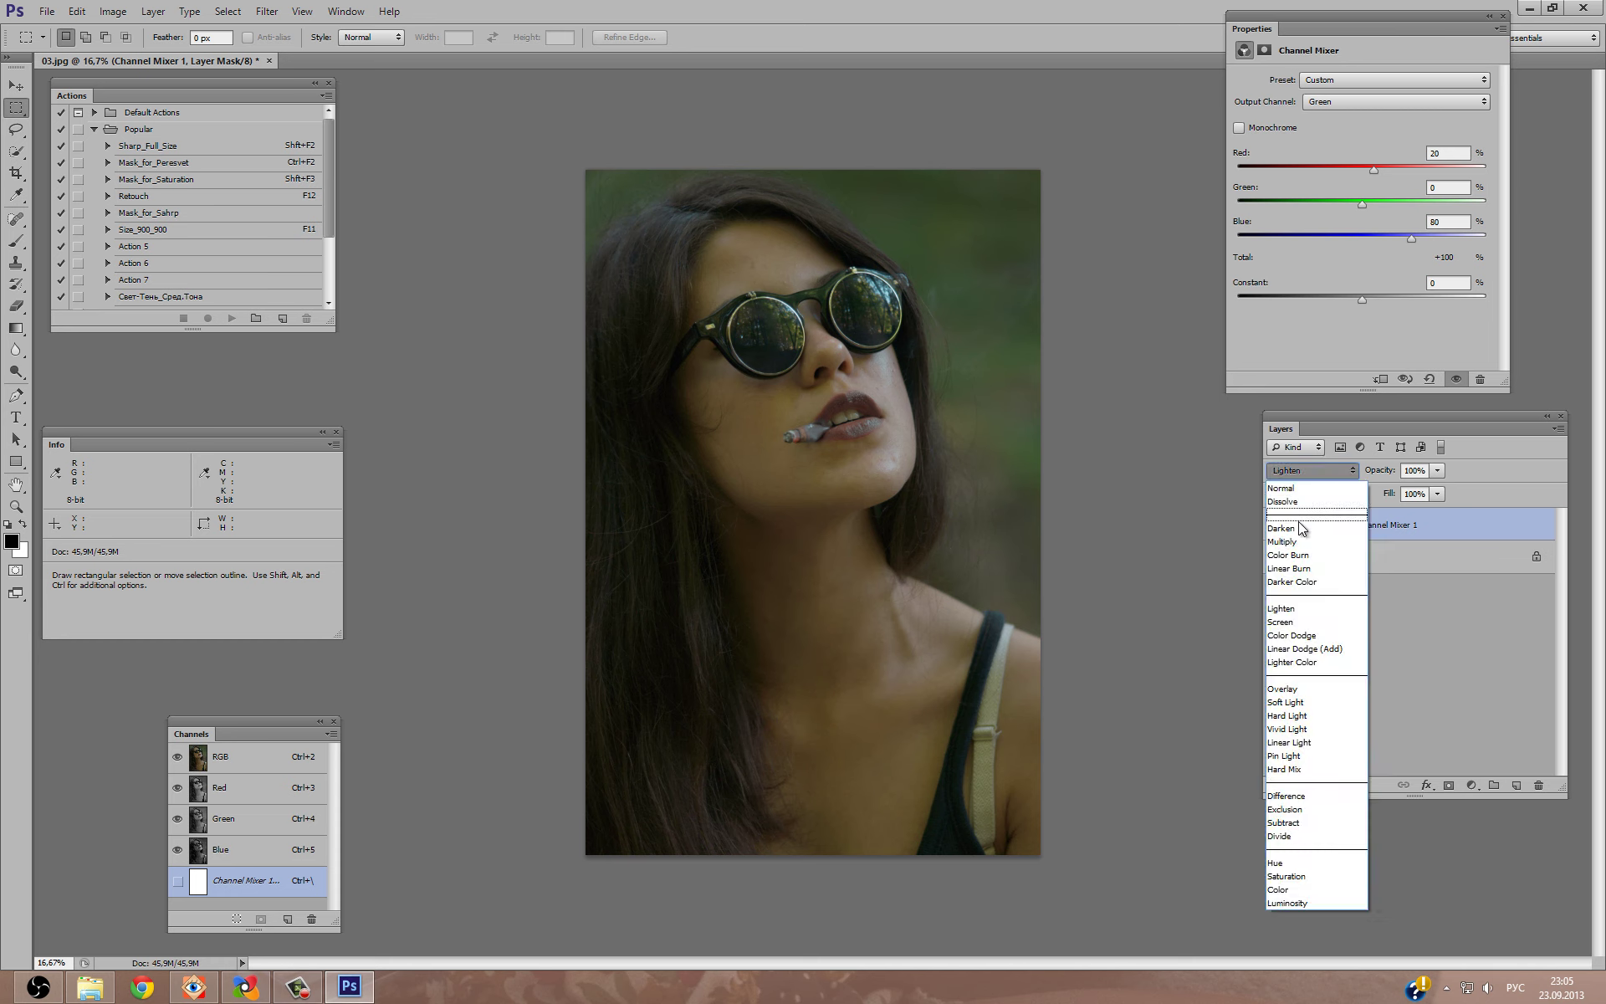
pyautogui.click(1311, 528)
pyautogui.click(1275, 524)
pyautogui.click(1275, 524)
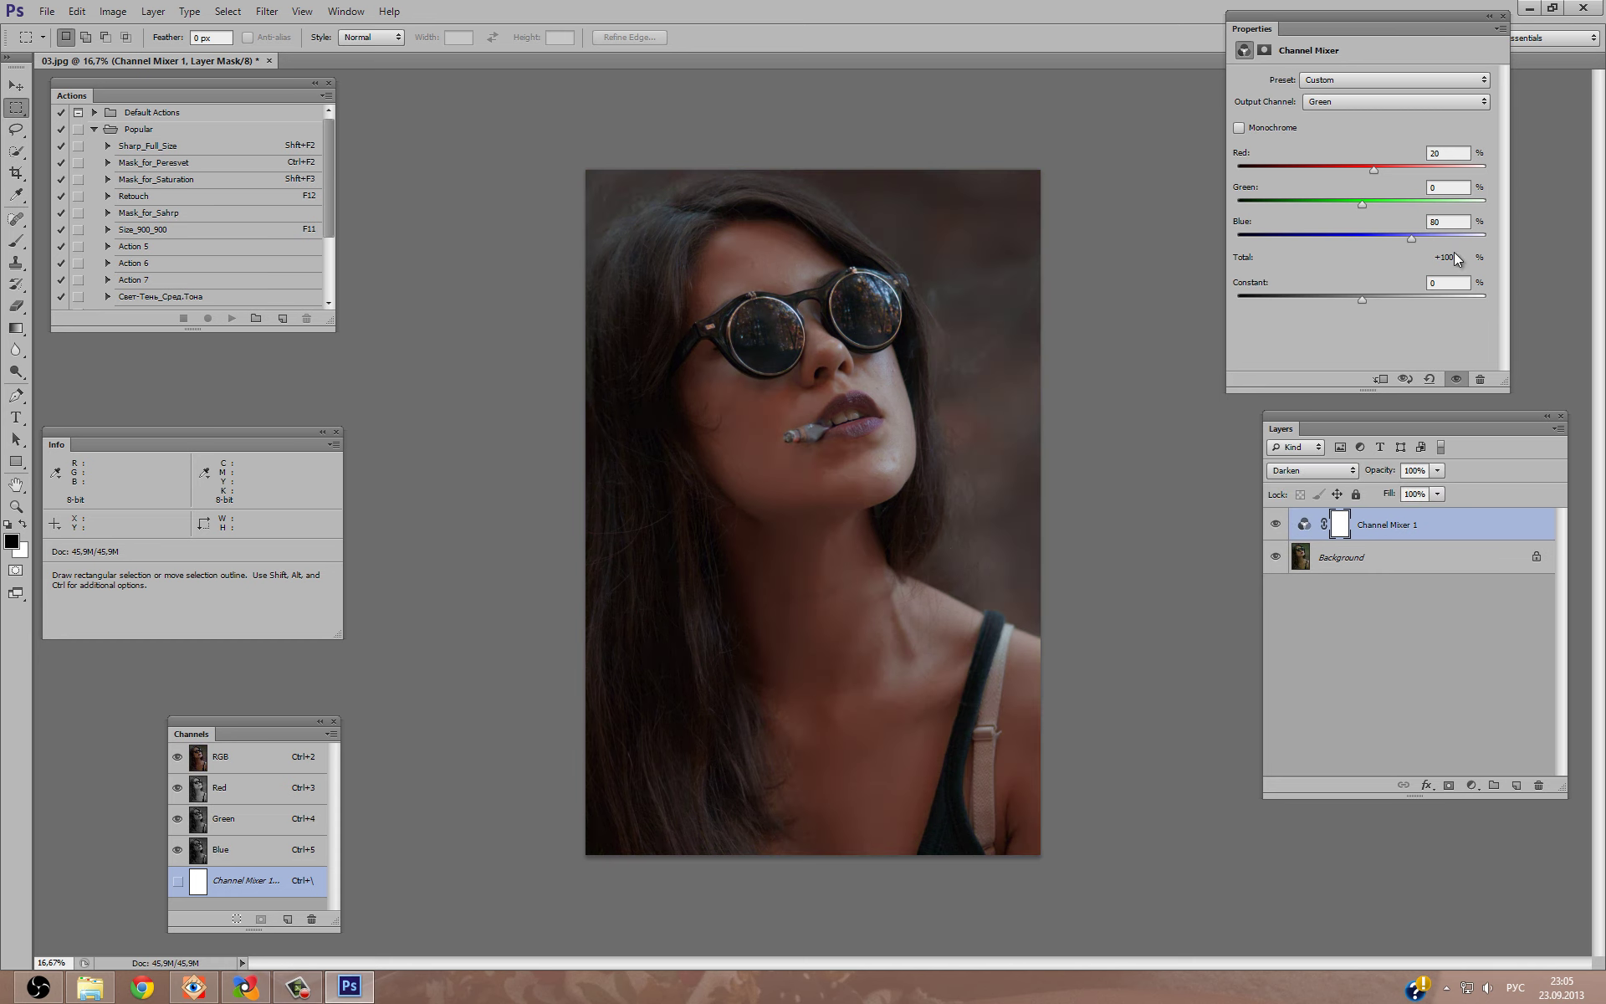
# Swap the green-output mix to Blue 20 and Red 80.
pyautogui.moveTo(1459, 222); pyautogui.dragTo(1348, 222)
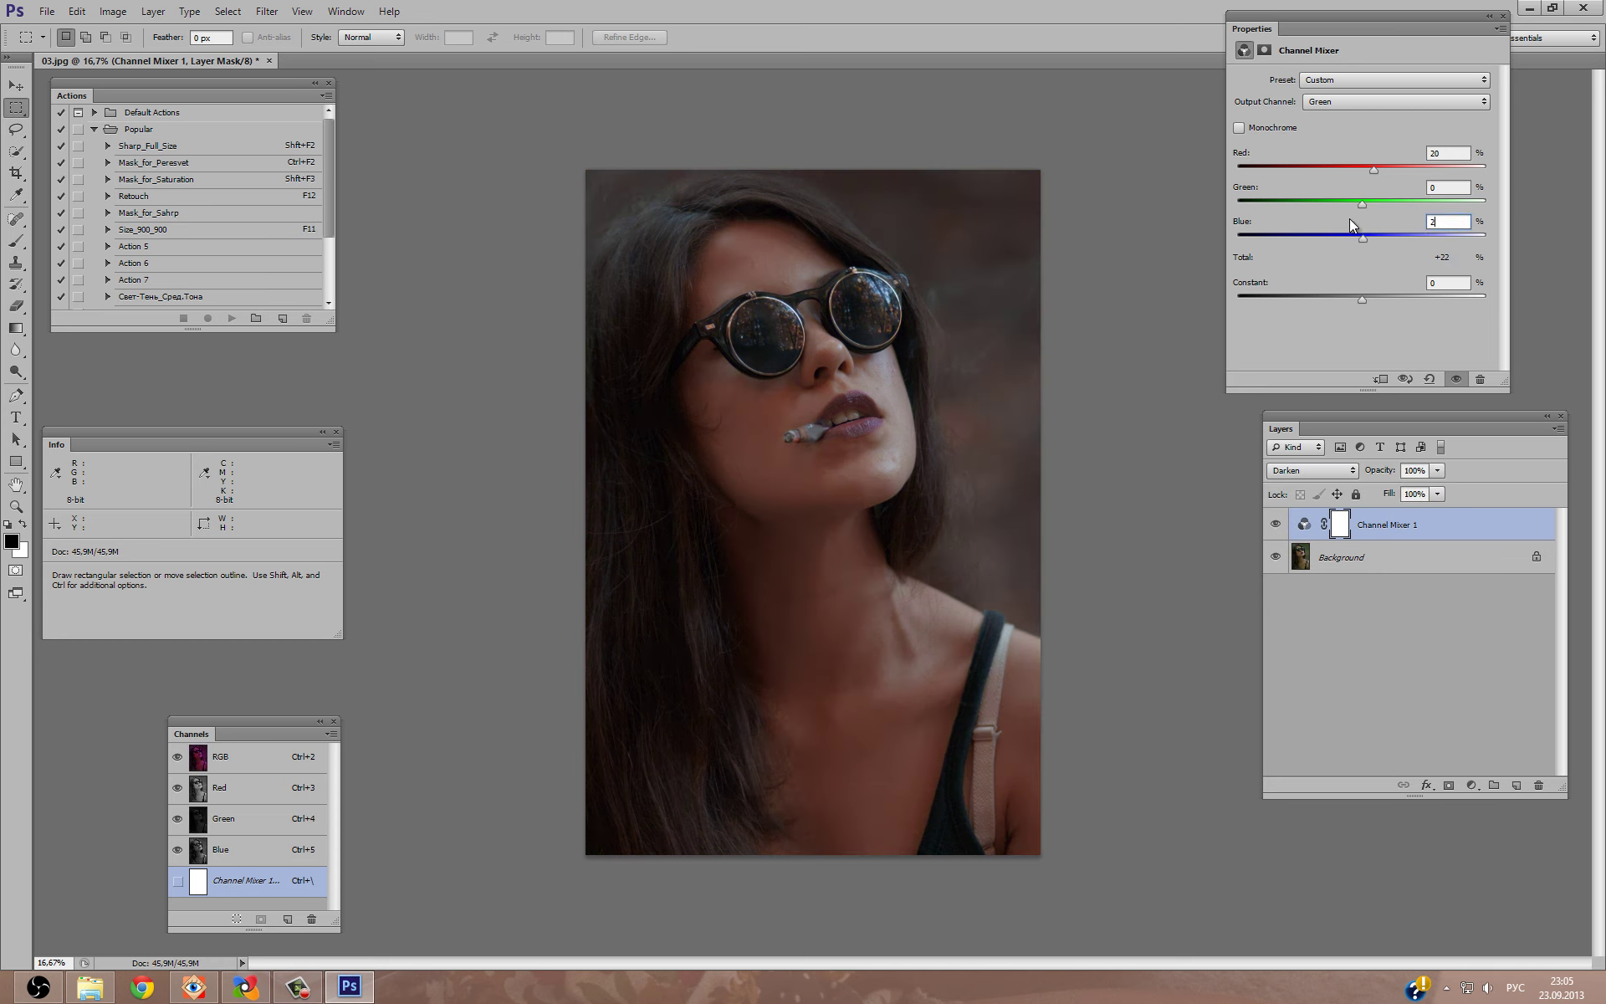
pyautogui.write('20')
pyautogui.moveTo(1455, 153); pyautogui.dragTo(1382, 153)
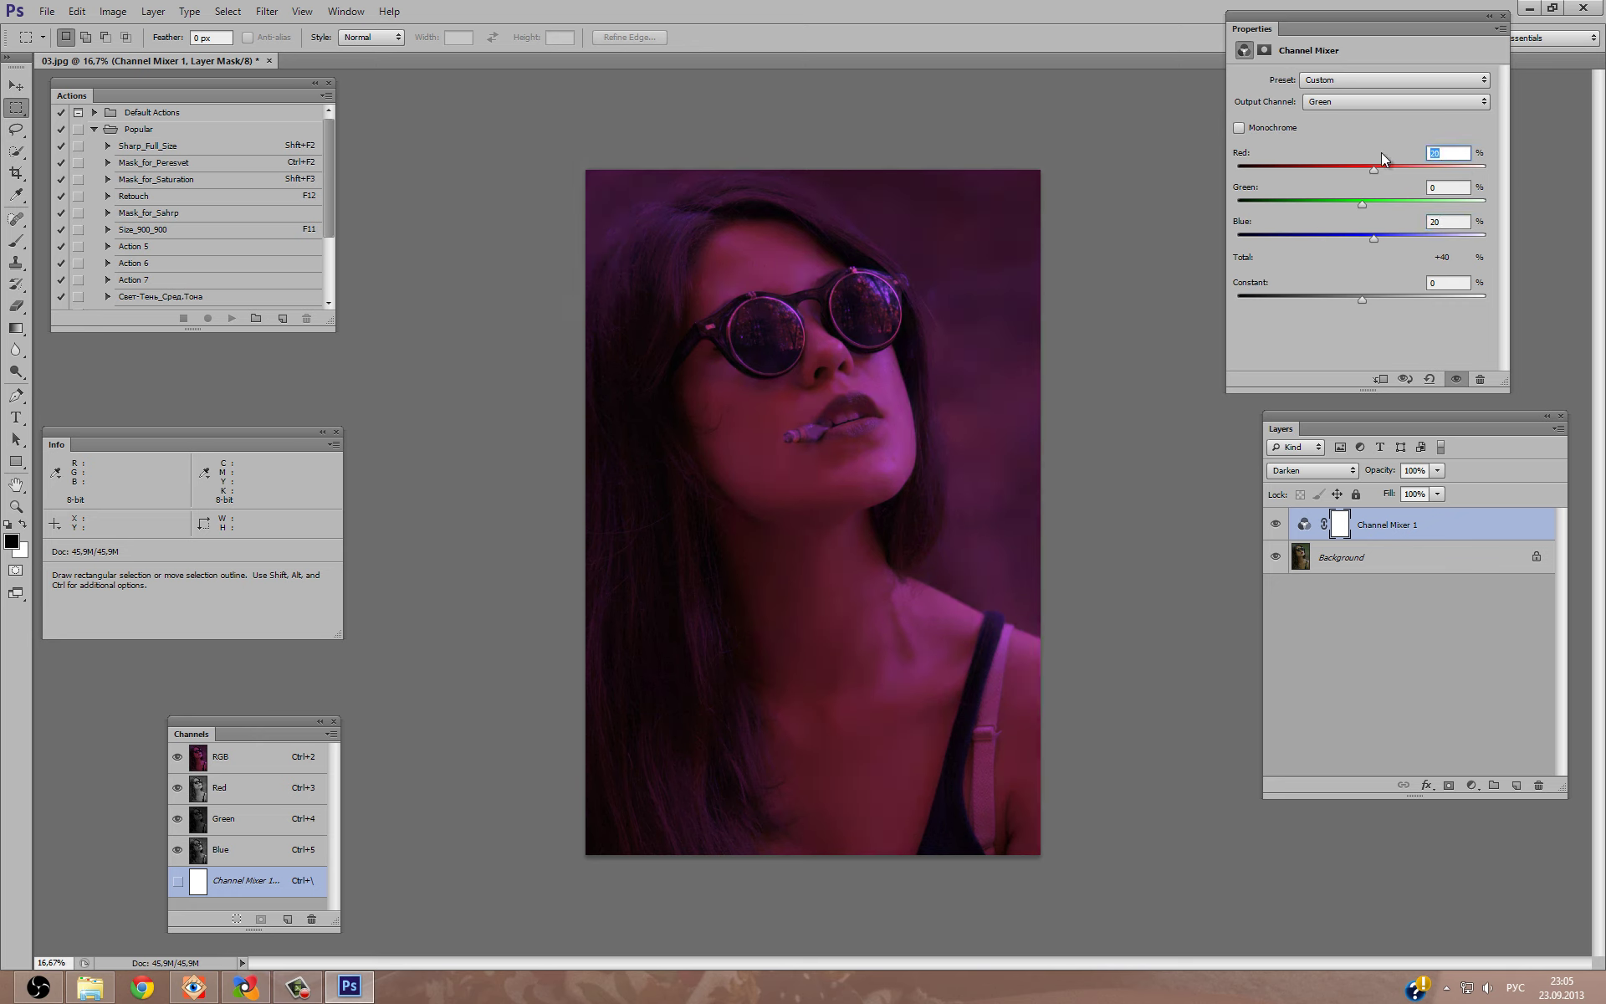
pyautogui.write('80')
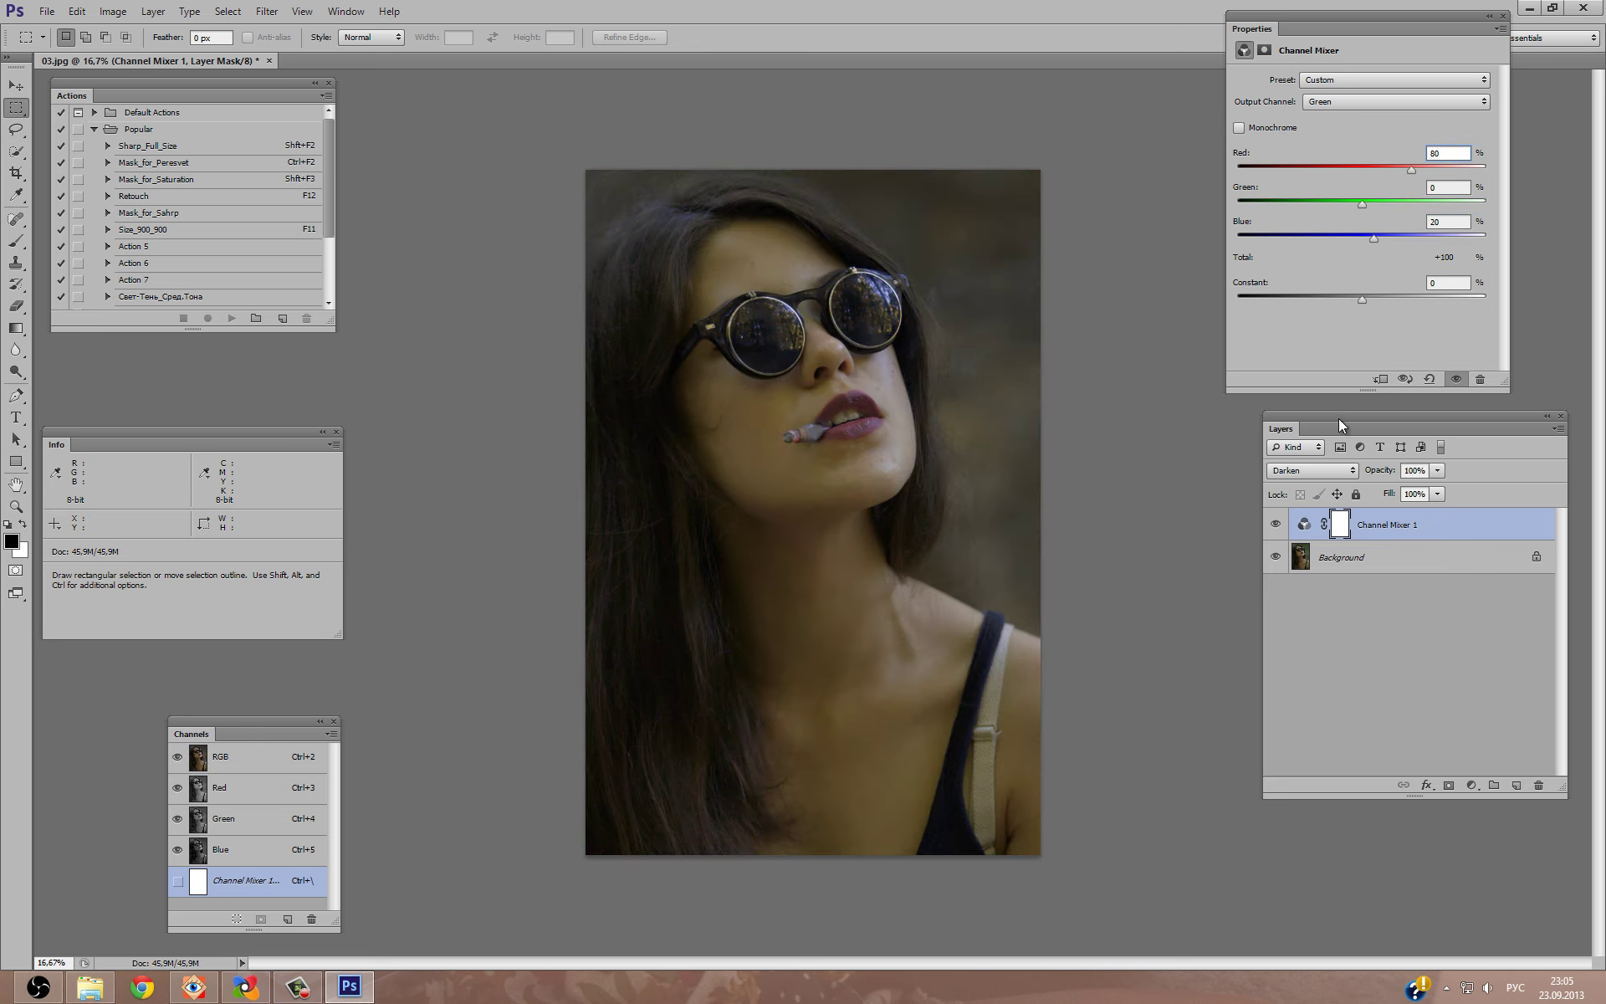
# Compare the mixer on and off, try Lighten, then return blending to Normal.
pyautogui.click(1275, 523)
pyautogui.click(1299, 477)
pyautogui.click(1286, 610)
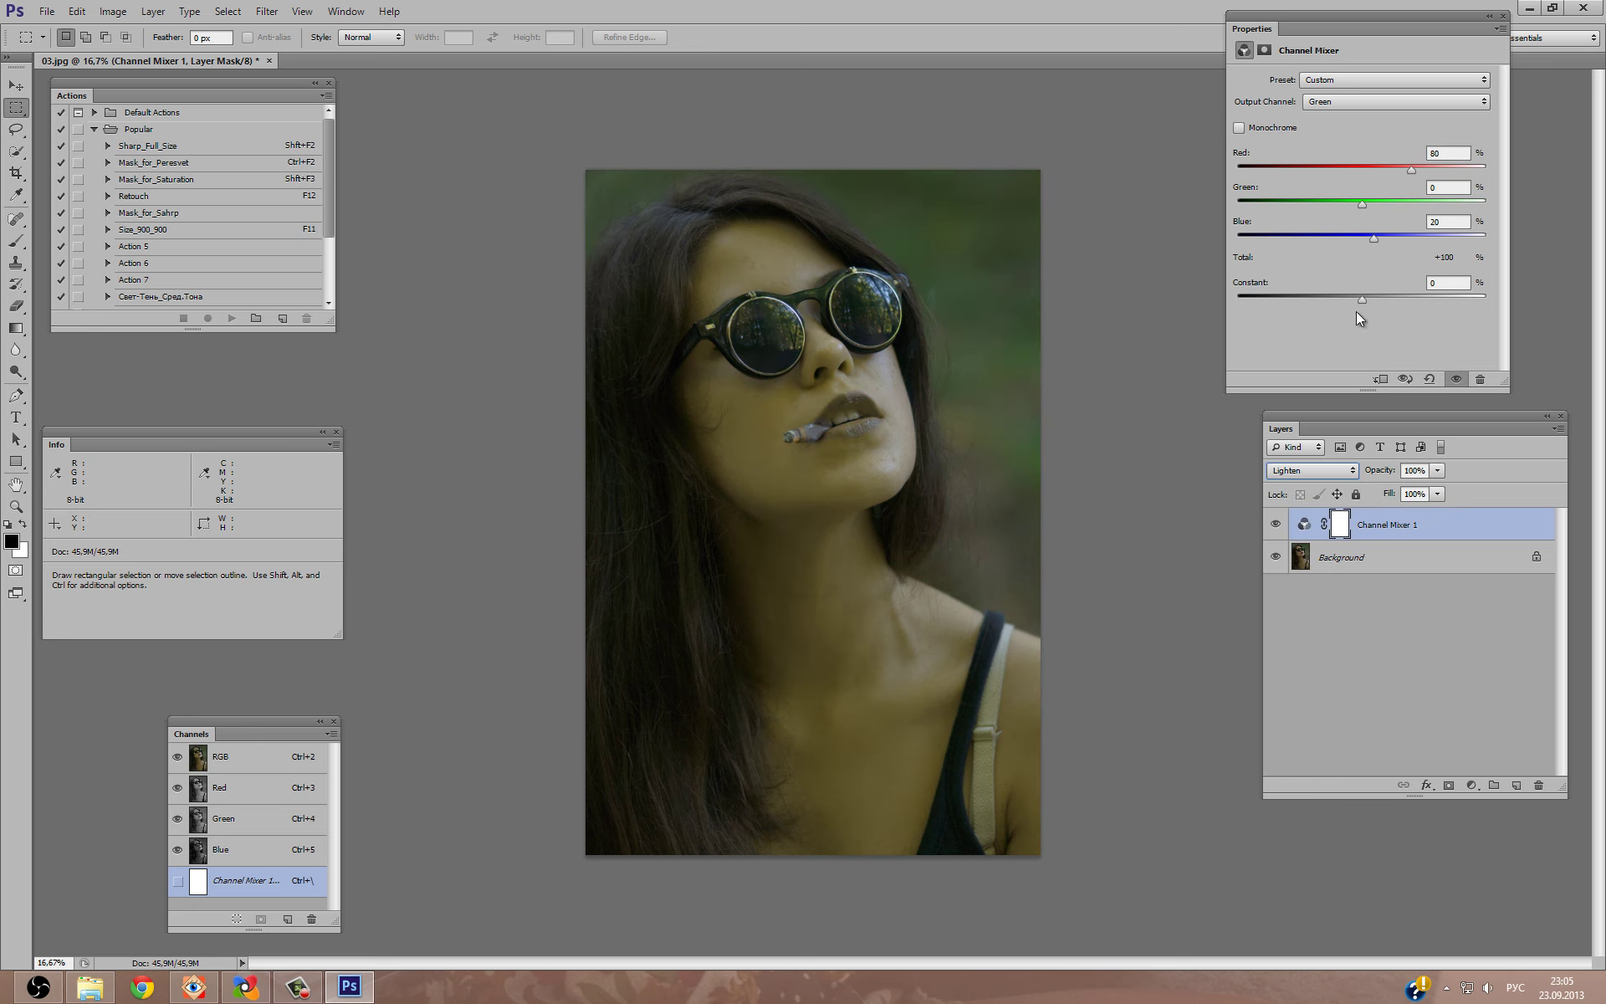
pyautogui.click(1352, 472)
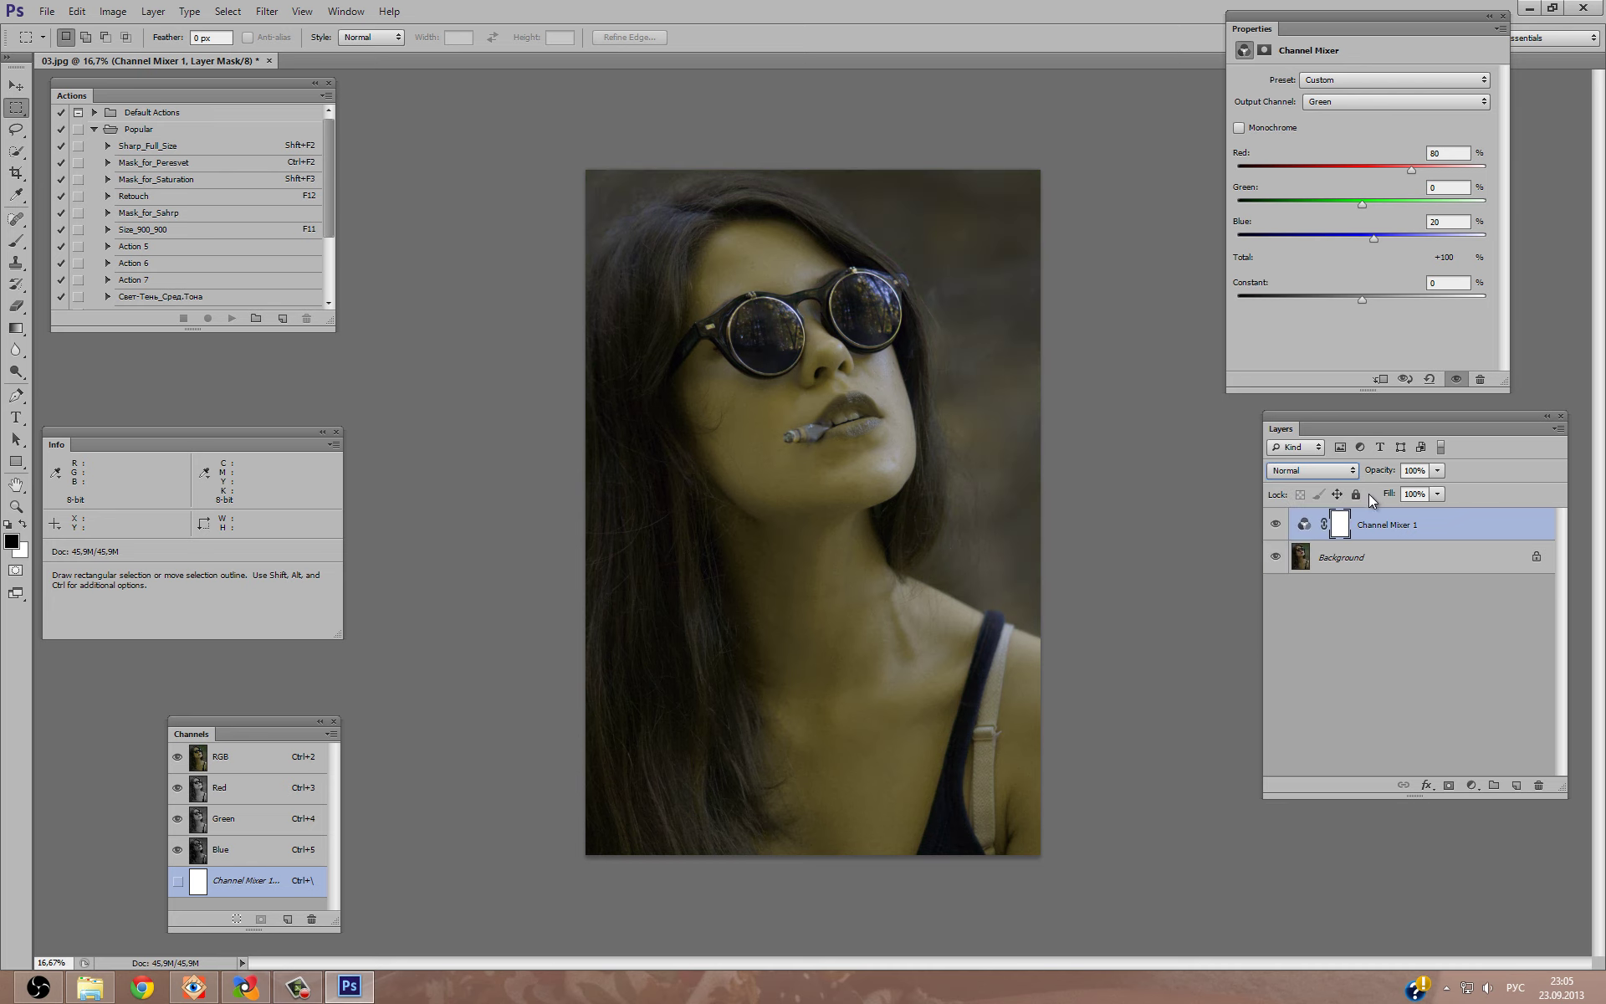
pyautogui.click(1336, 473)
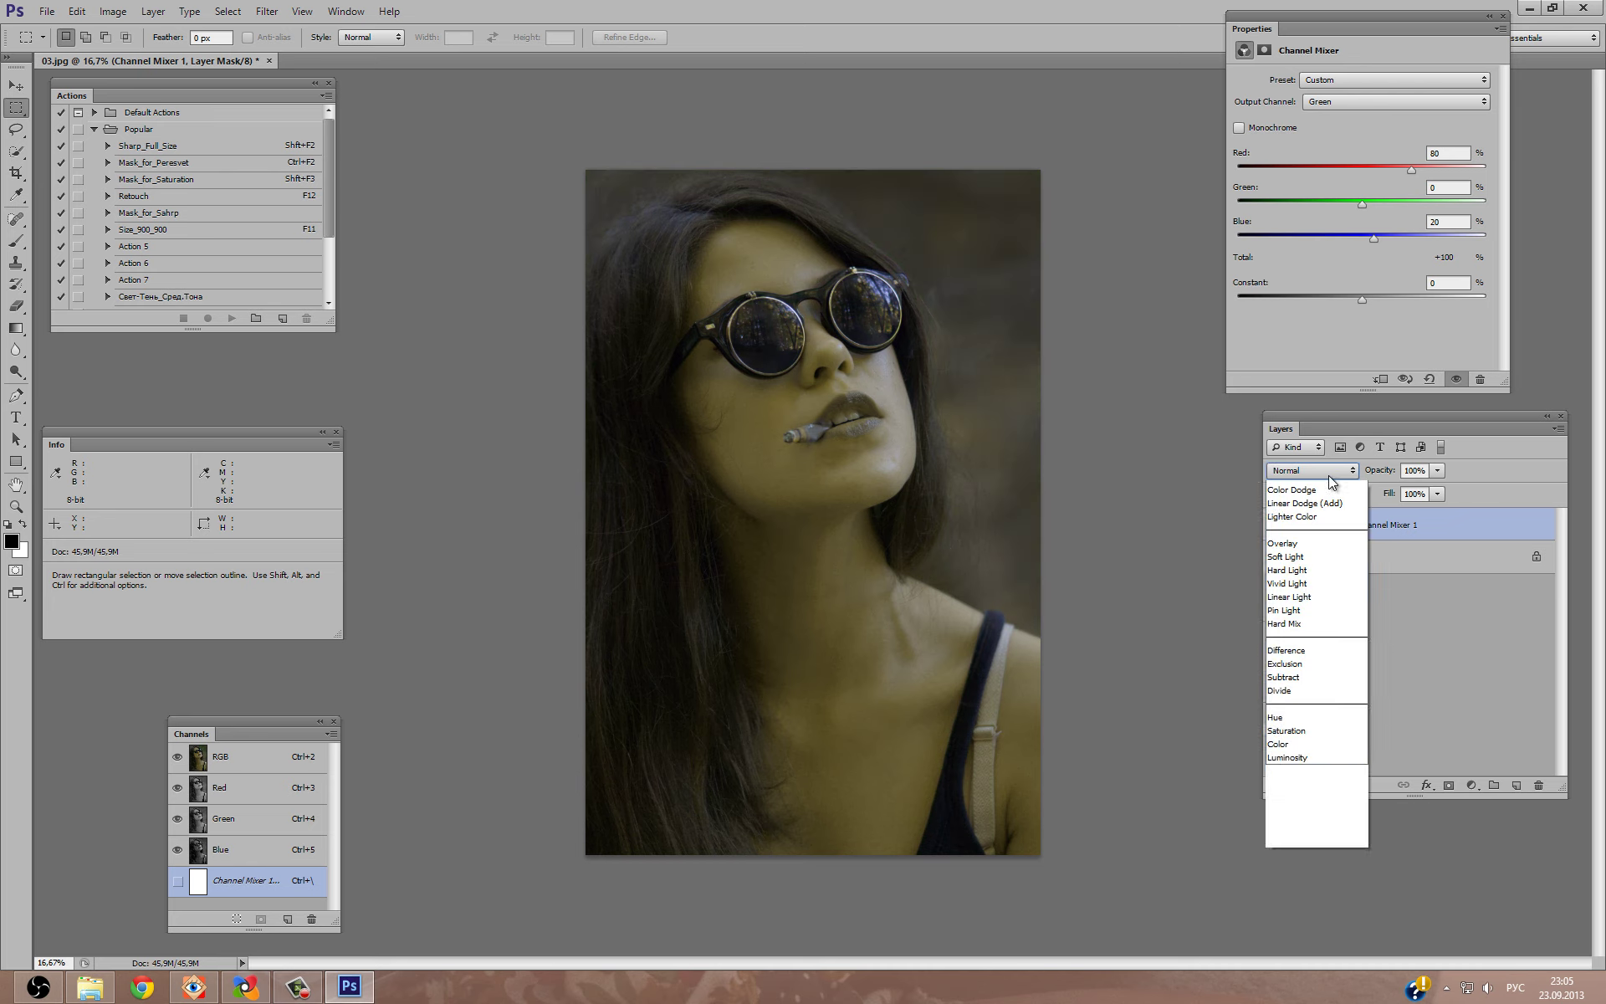
# Reset the green output to Red 0, Blue 0 and Green 100.
pyautogui.click(1432, 221)
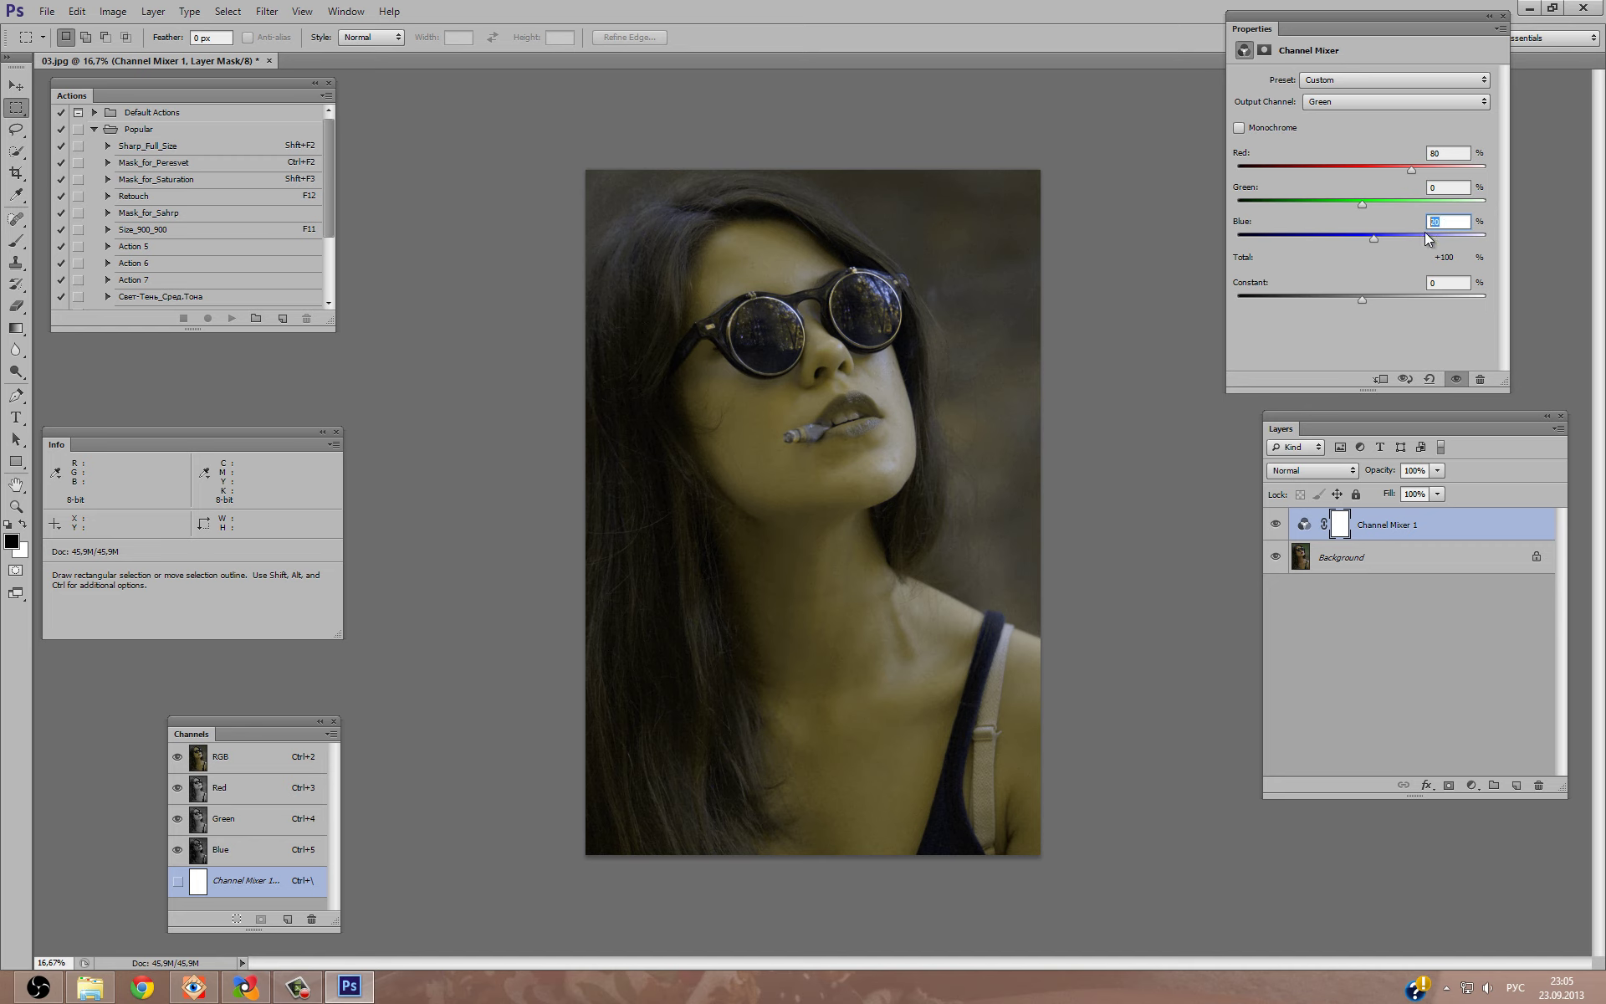
pyautogui.write('0')
pyautogui.click(1435, 153)
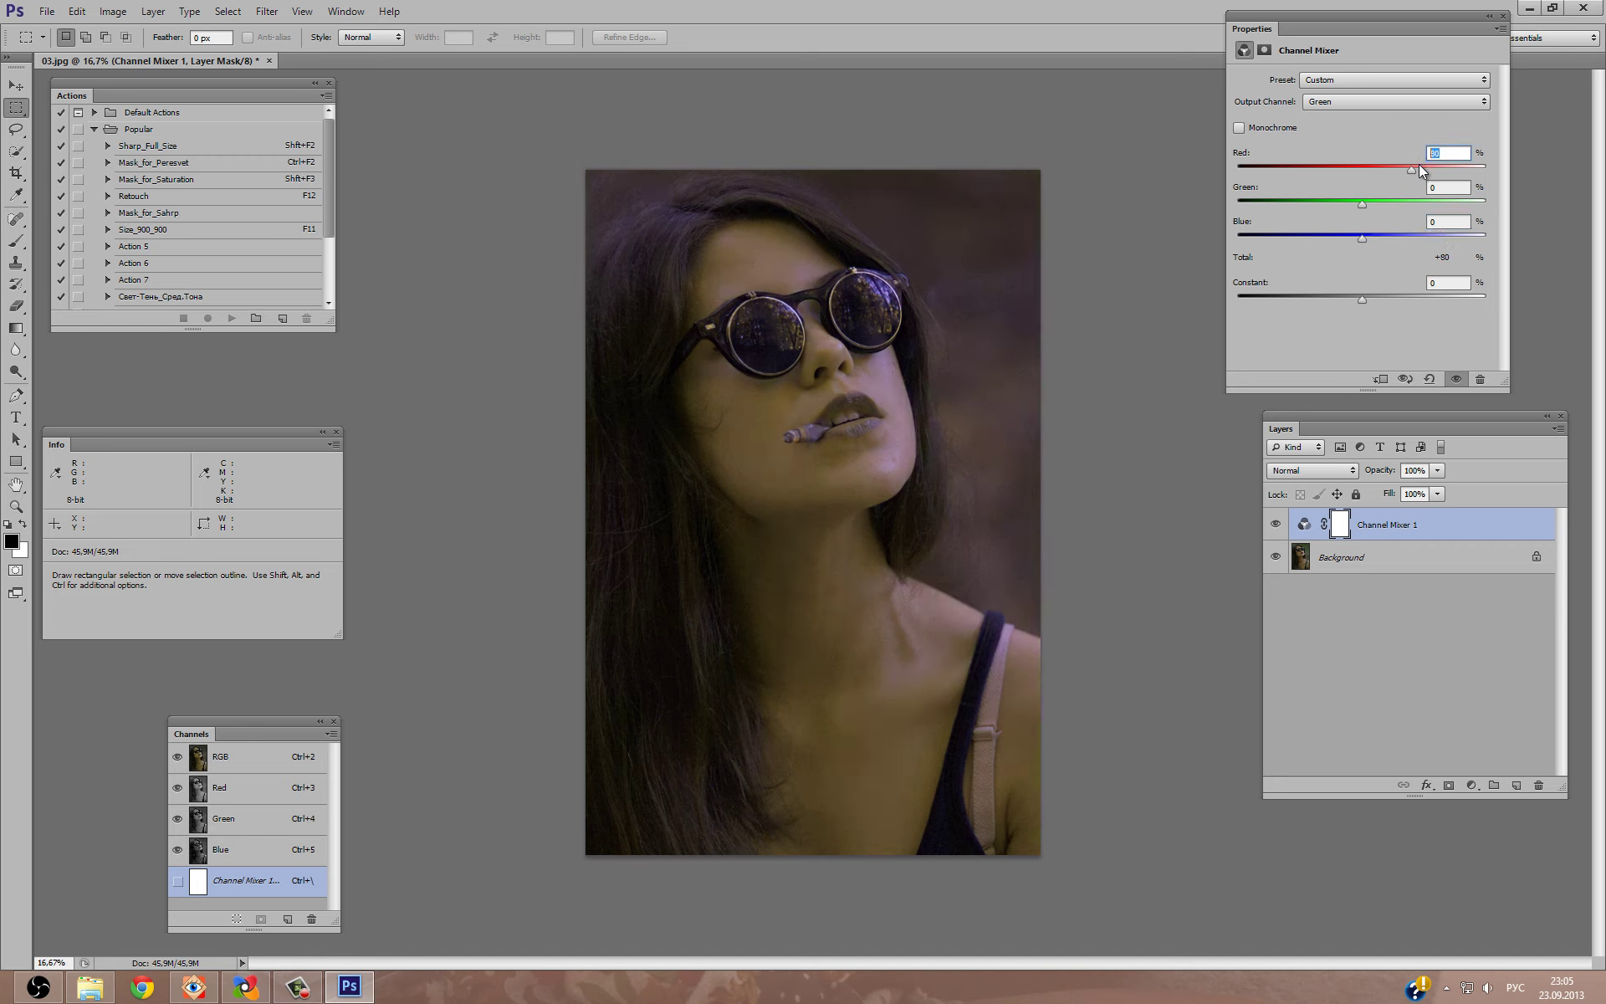
pyautogui.write('0')
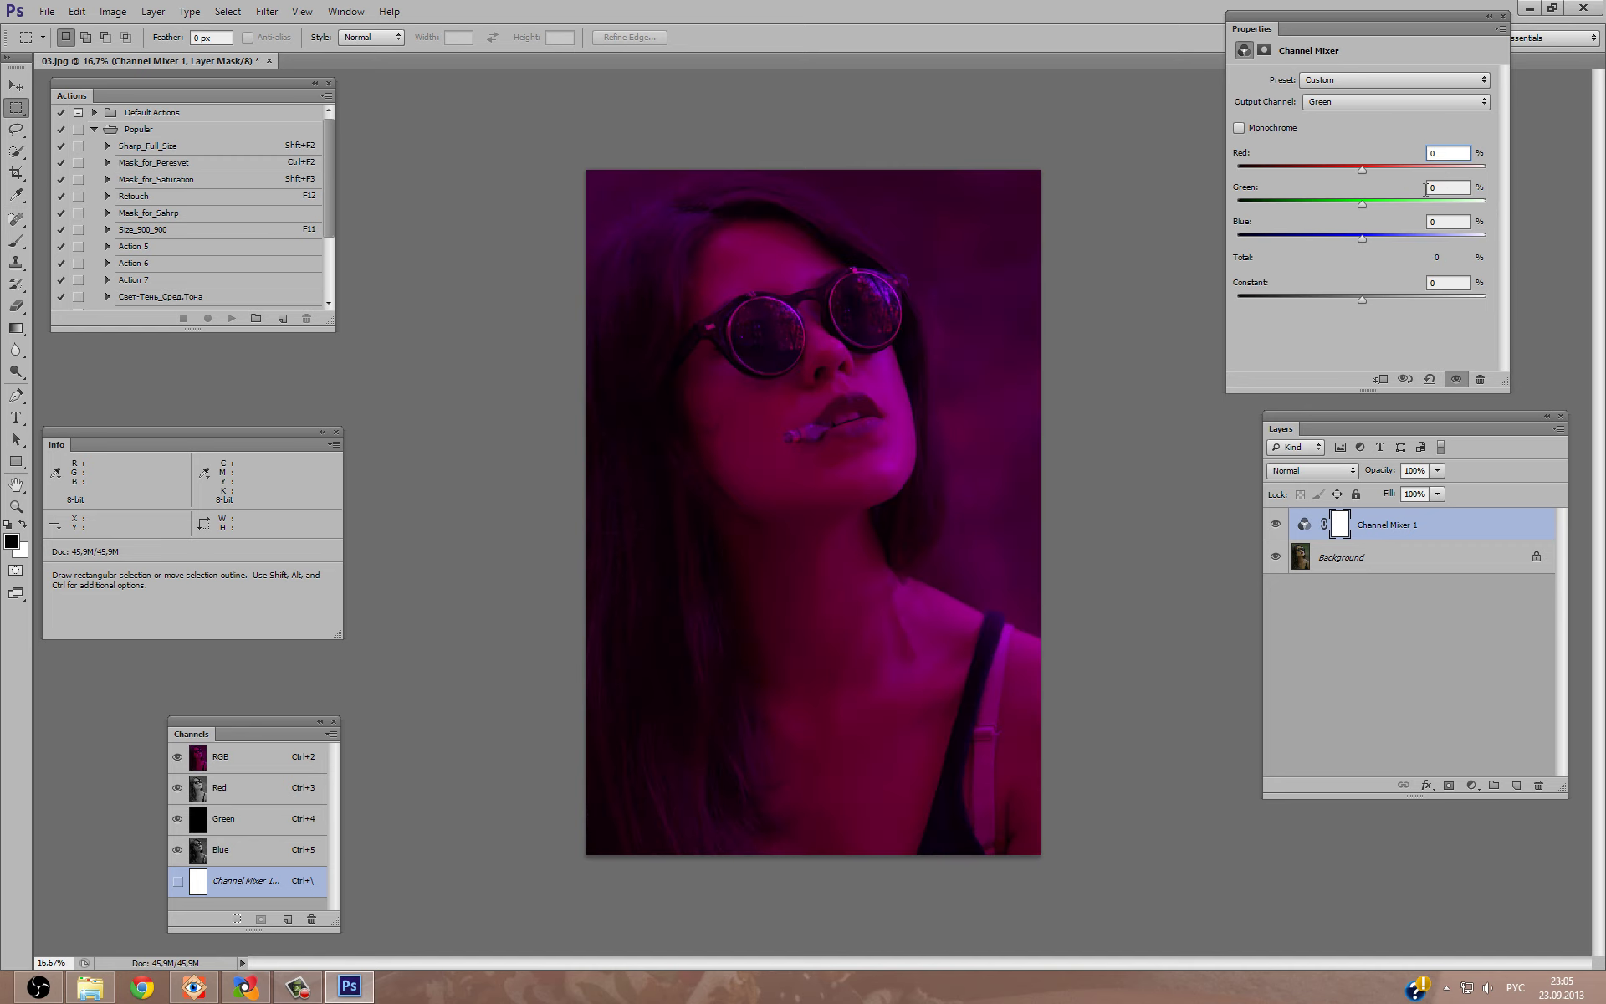
pyautogui.click(1426, 187)
pyautogui.write('100')
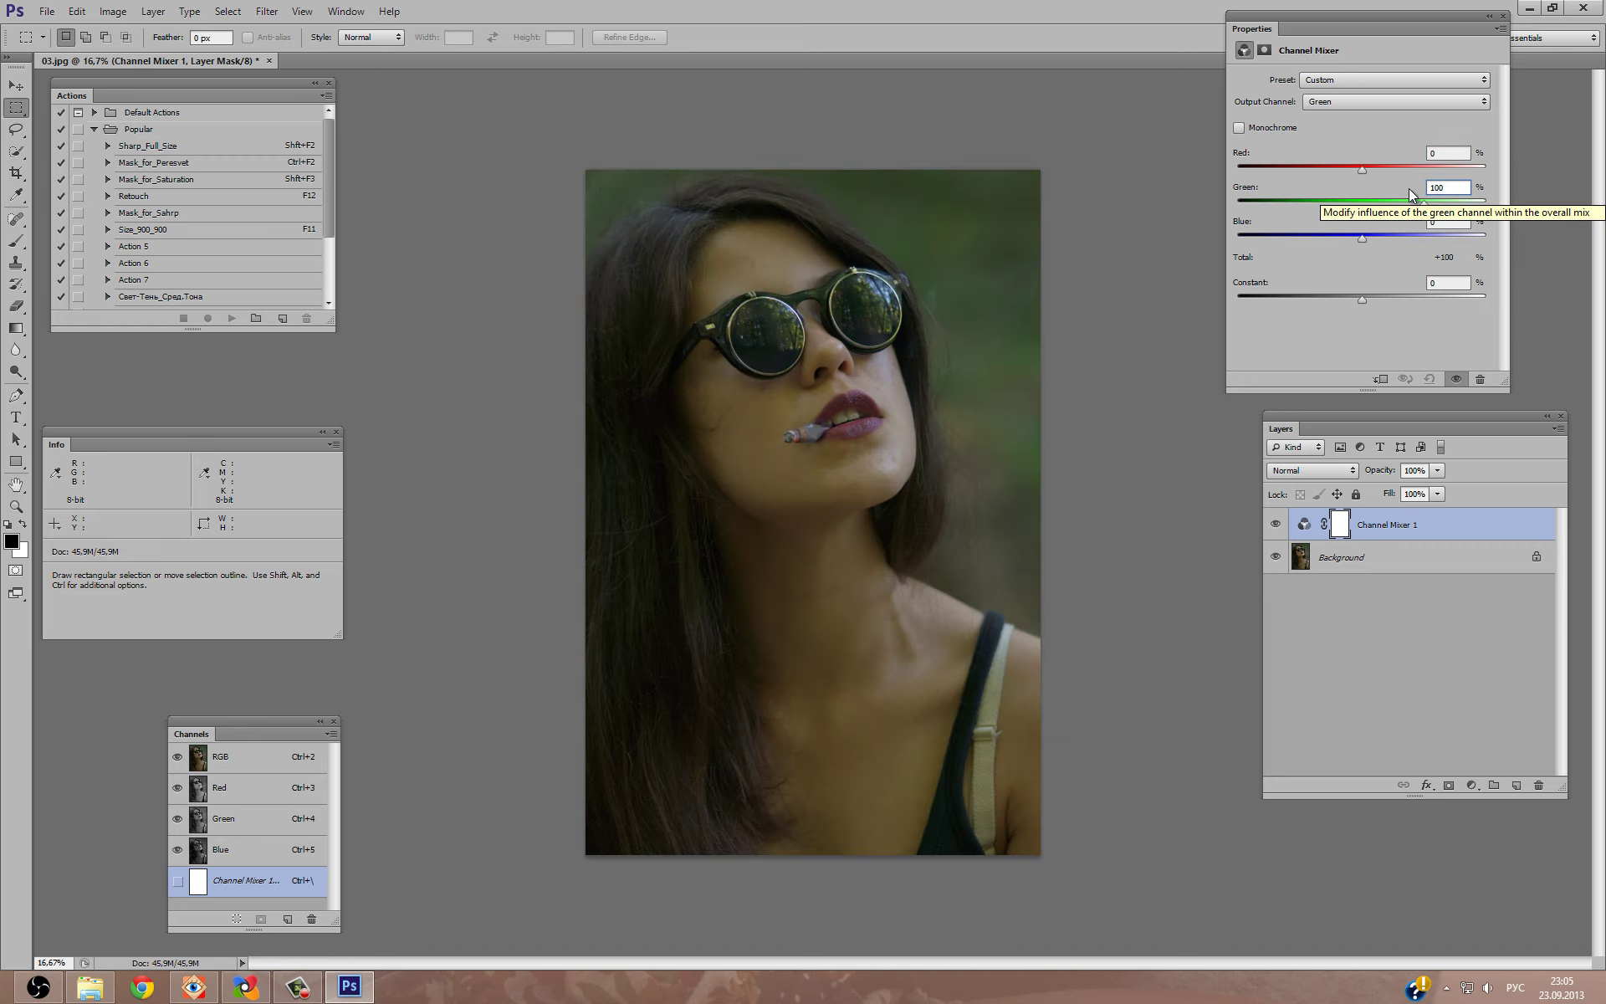
pyautogui.click(182, 993)
# Drag 01. RGB.jpg into Photoshop as a new document and show the adjustment layer types.
pyautogui.moveTo(1463, 305); pyautogui.dragTo(466, 63)
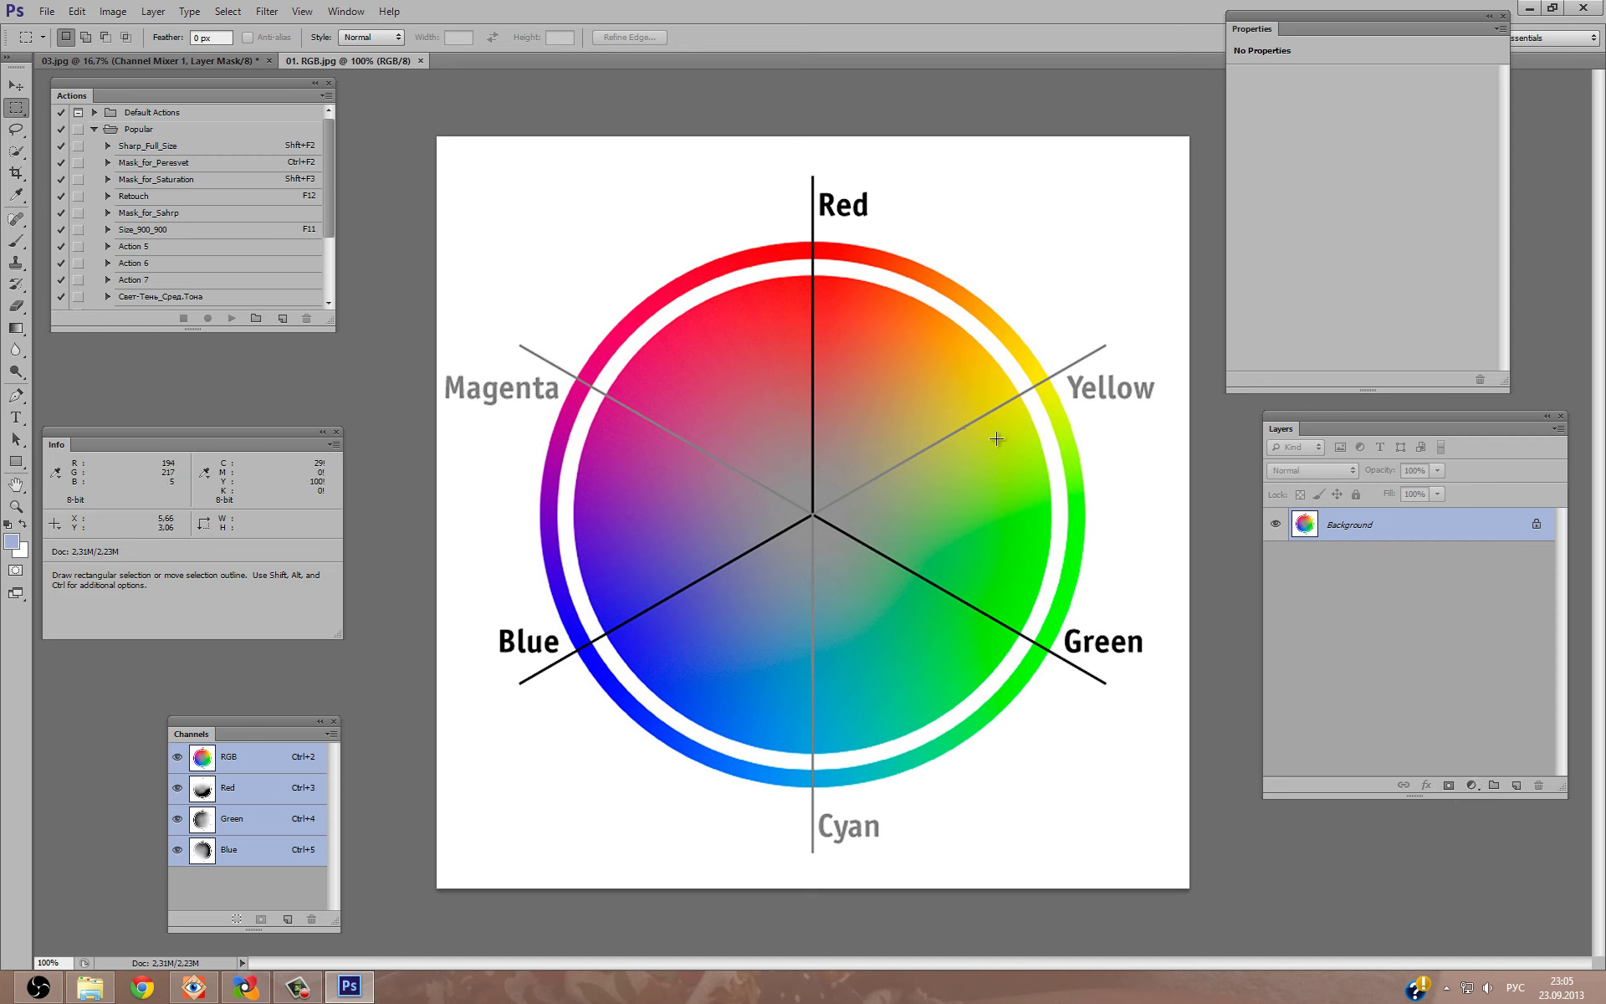
pyautogui.click(1469, 788)
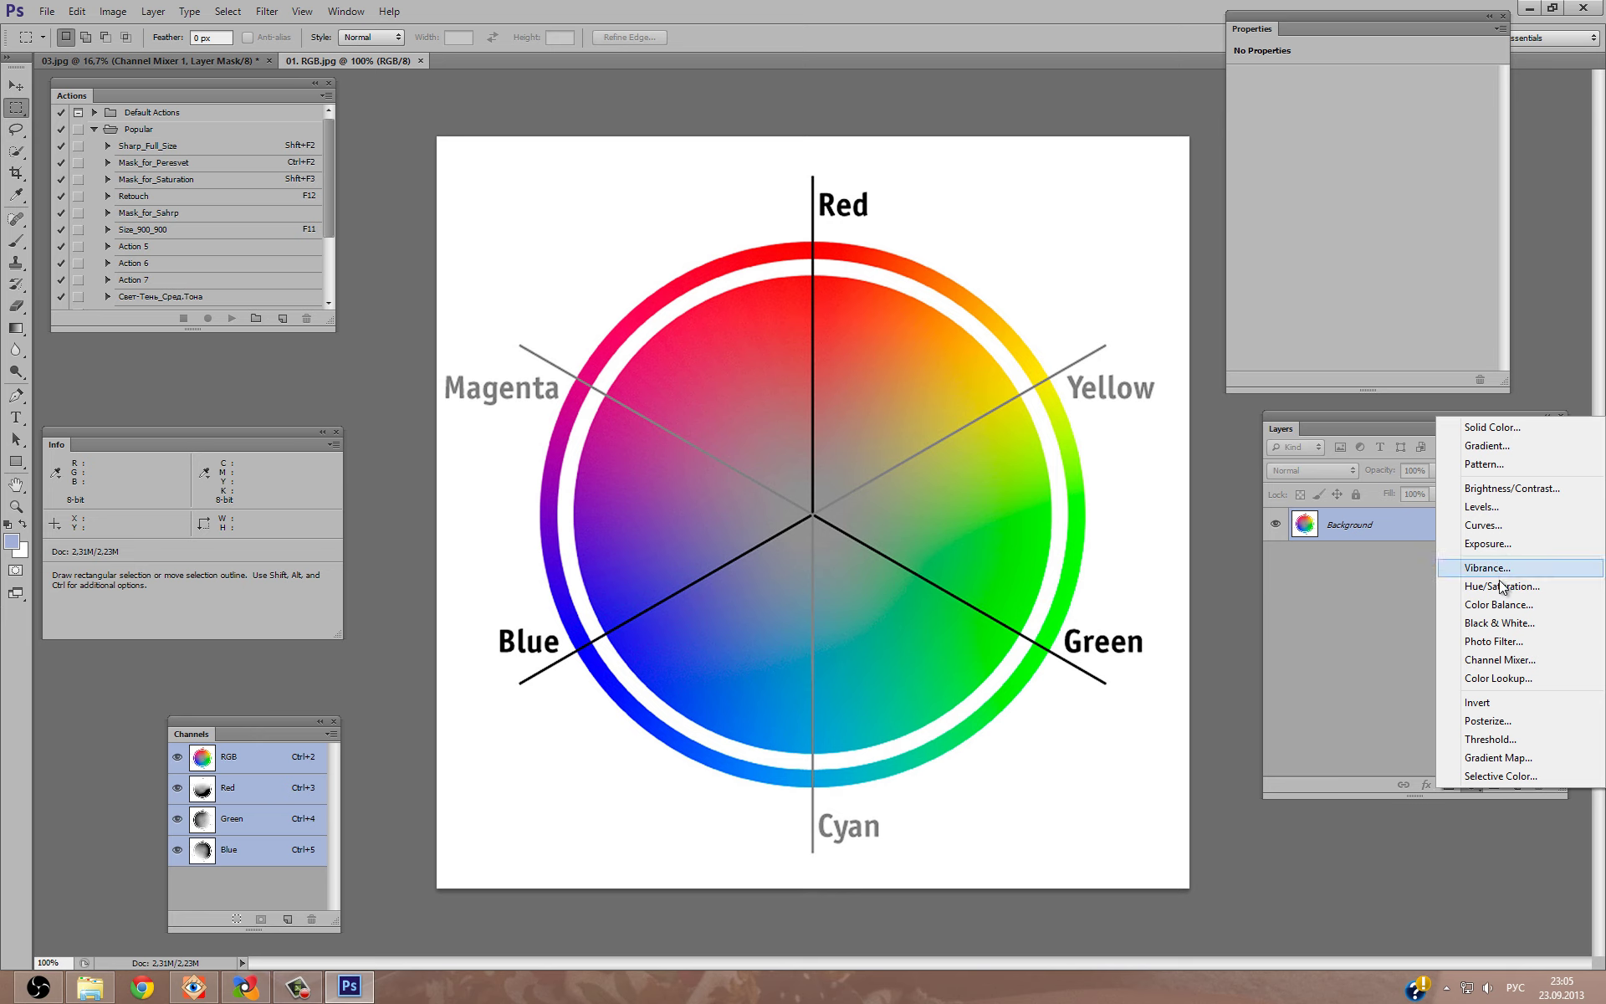
# Add a Channel Mixer layer to the colour wheel and test the red output's sliders.
pyautogui.click(1499, 660)
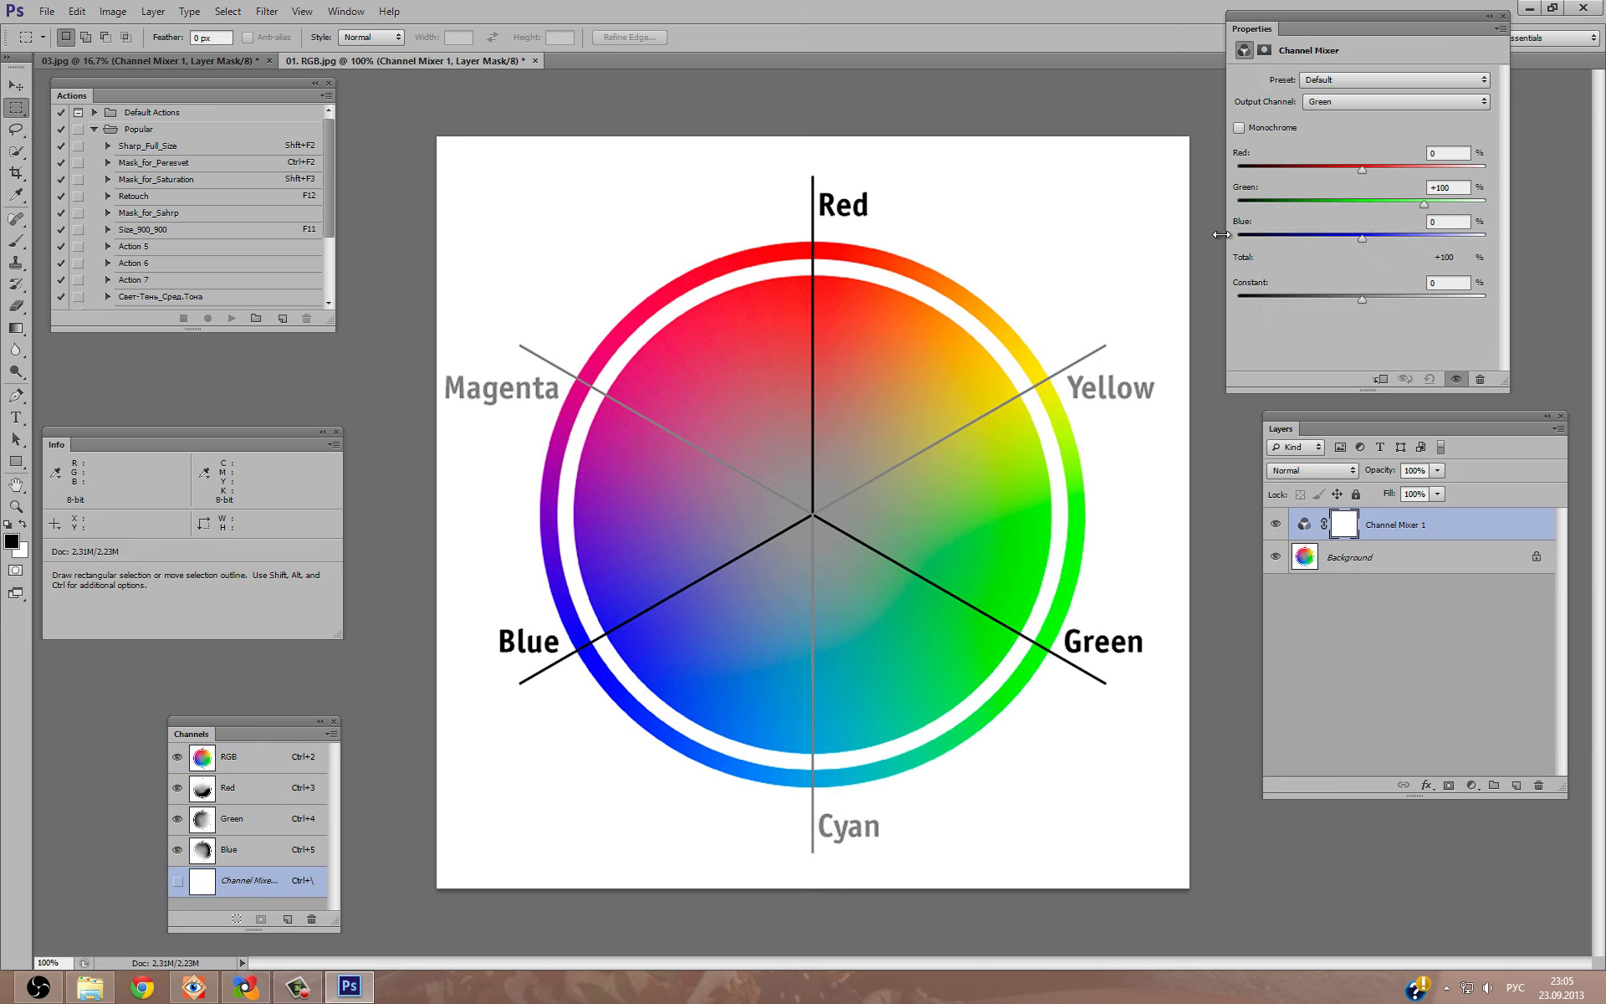
pyautogui.click(1390, 99)
pyautogui.moveTo(1422, 171); pyautogui.dragTo(1398, 171)
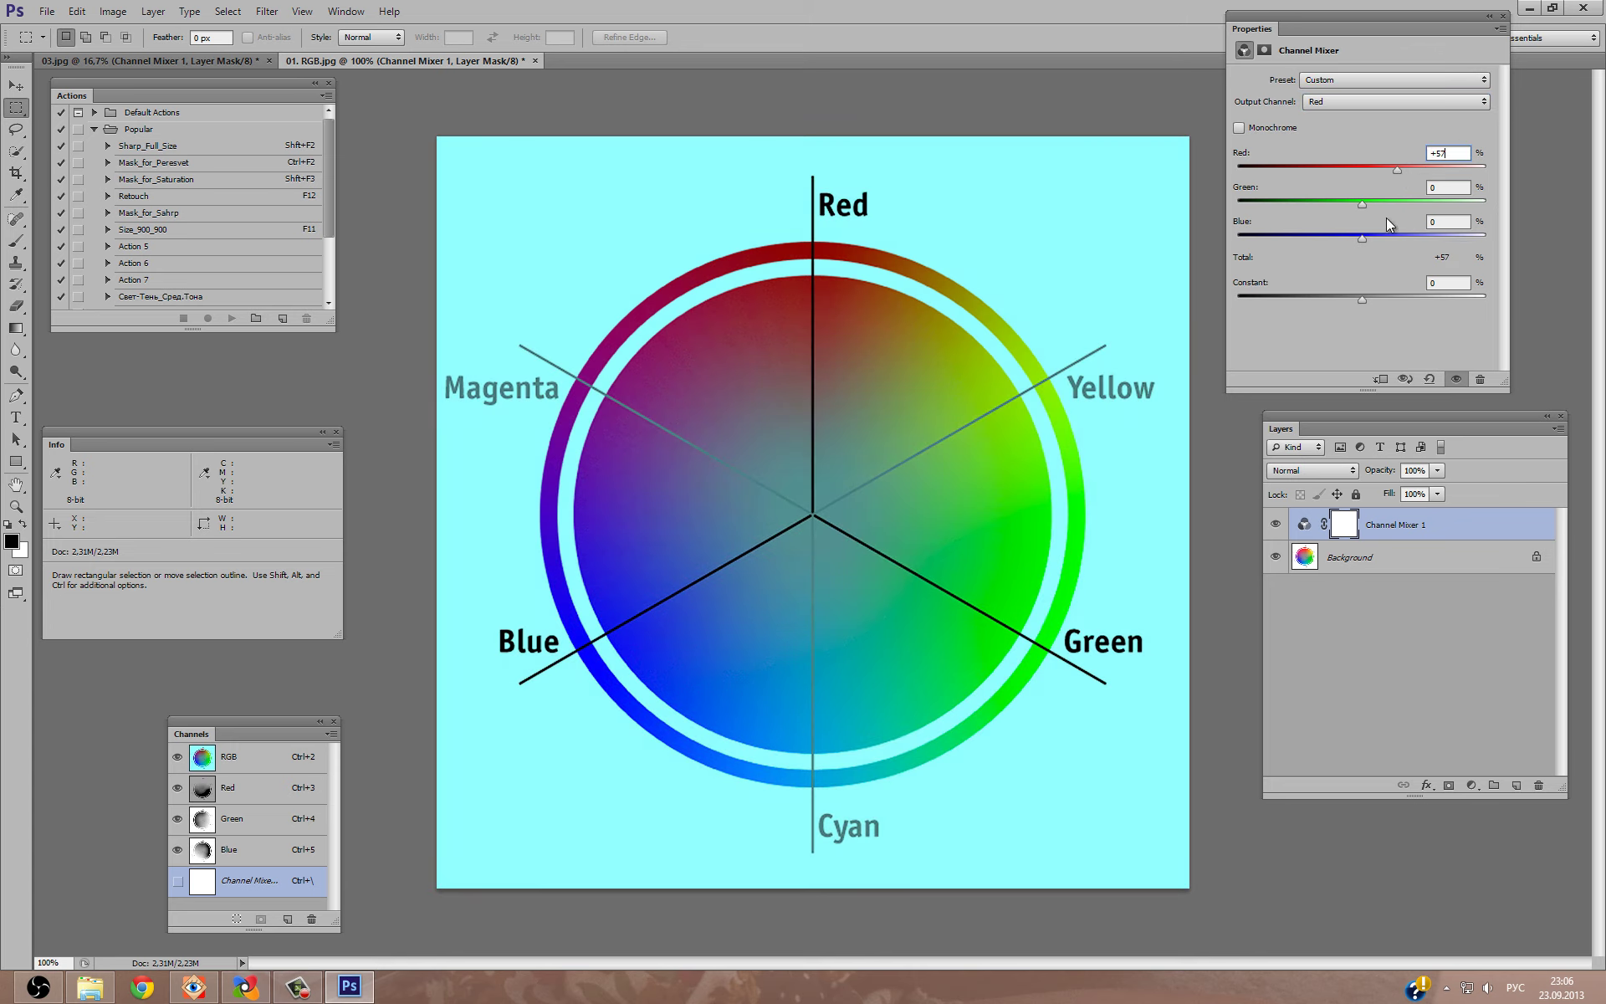
pyautogui.moveTo(1389, 243); pyautogui.dragTo(1403, 240)
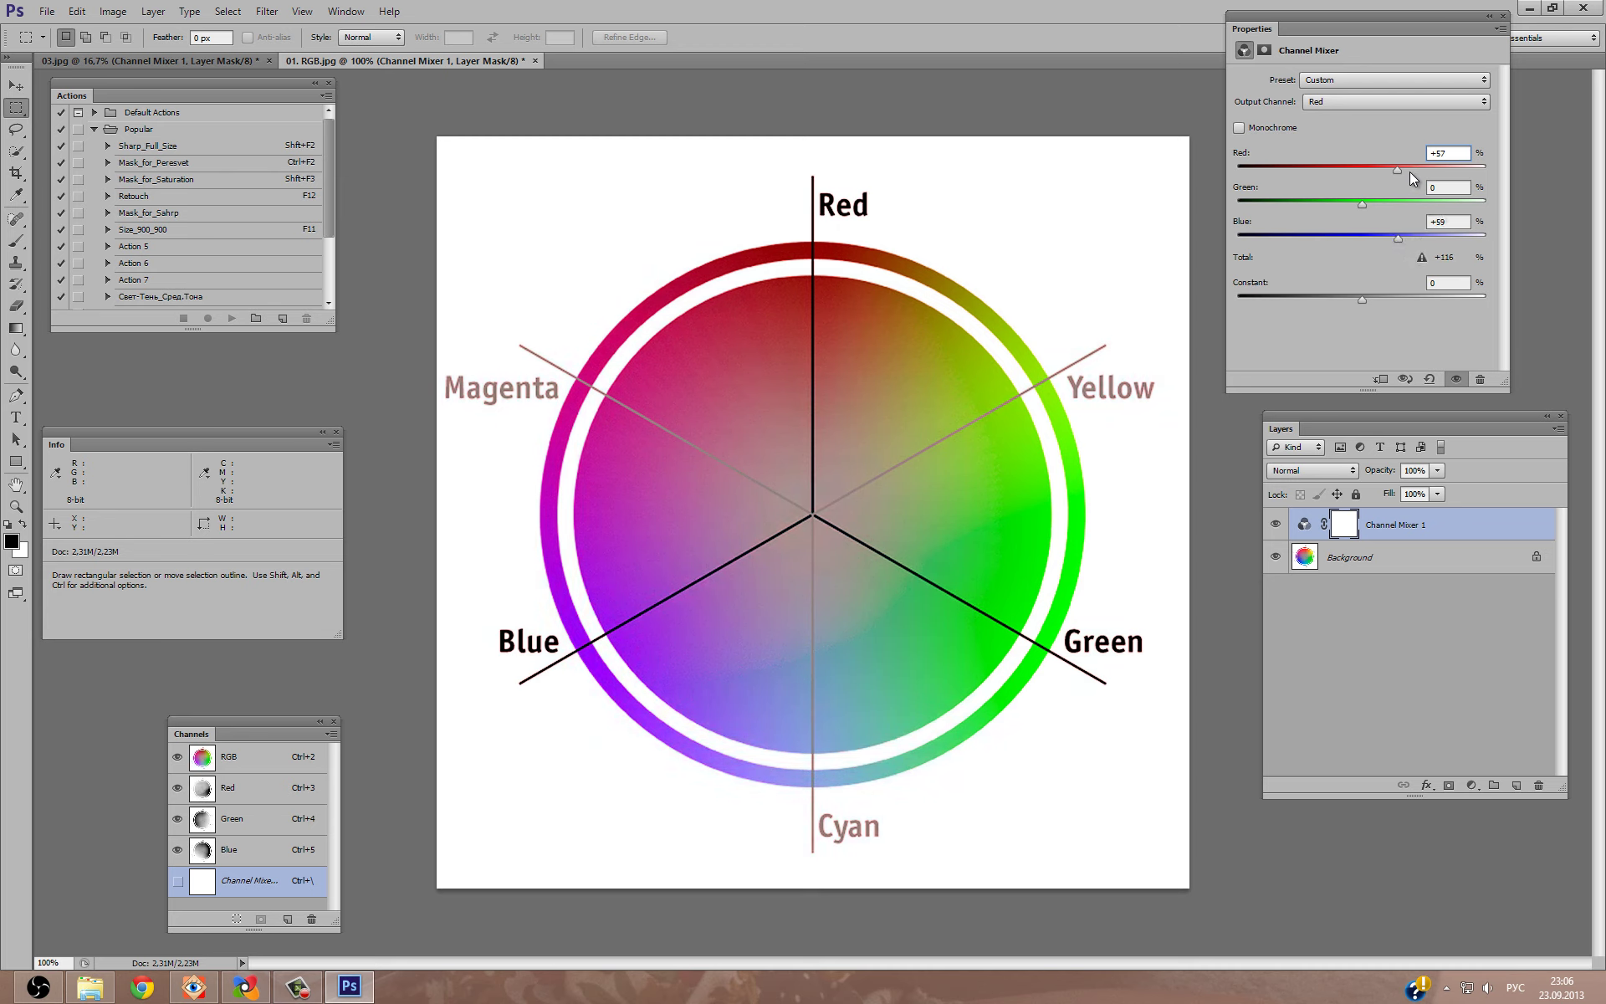
# Try a Red 50 / Blue 50 red-output mix, then clear Blue back to 0.
pyautogui.moveTo(1451, 154); pyautogui.dragTo(1397, 167)
pyautogui.doubleClick(1444, 154)
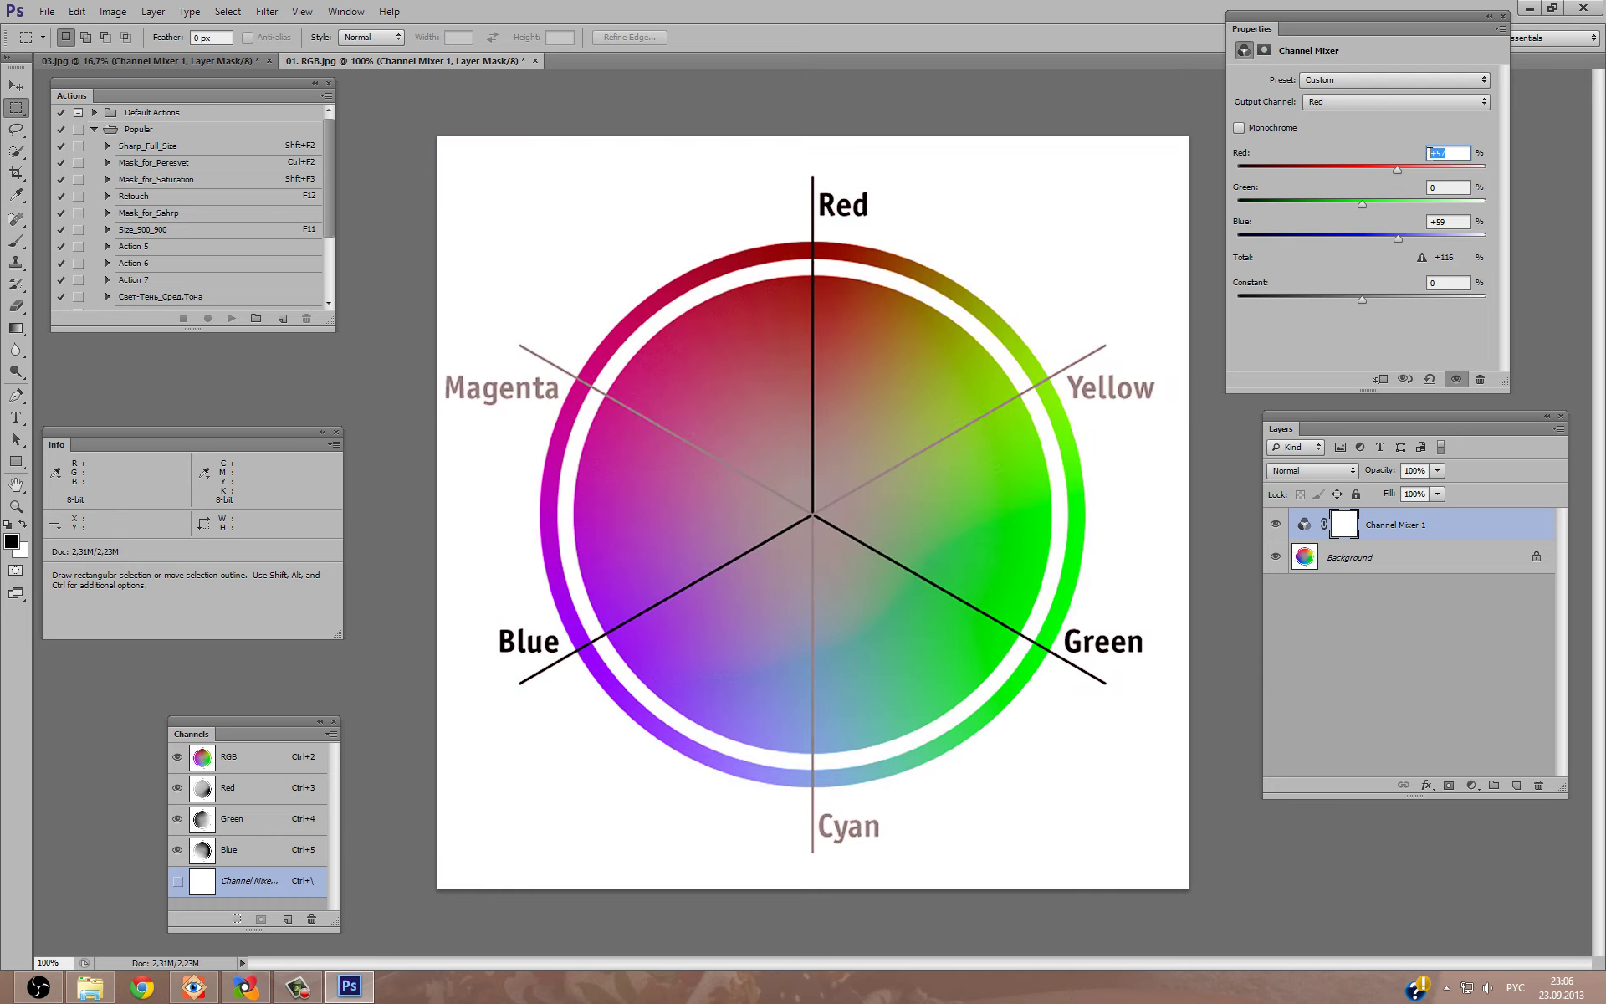
pyautogui.write('50')
pyautogui.click(1446, 222)
pyautogui.doubleClick(1446, 223)
pyautogui.write('50')
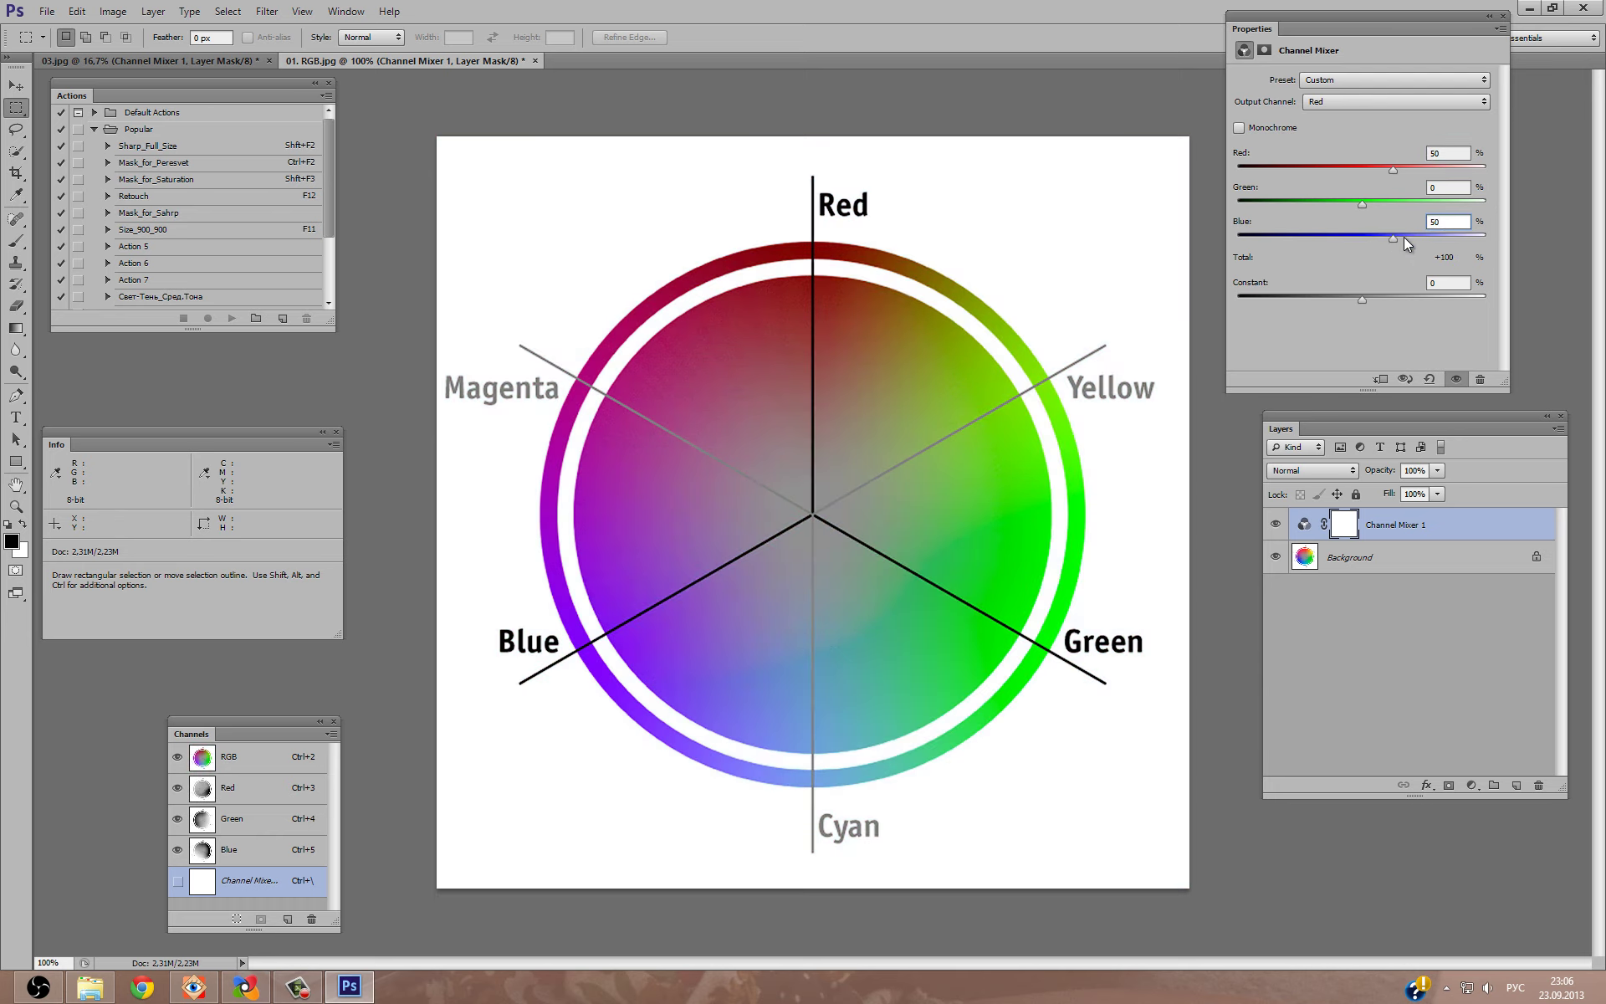
pyautogui.click(1274, 524)
pyautogui.doubleClick(1438, 223)
pyautogui.write('0')
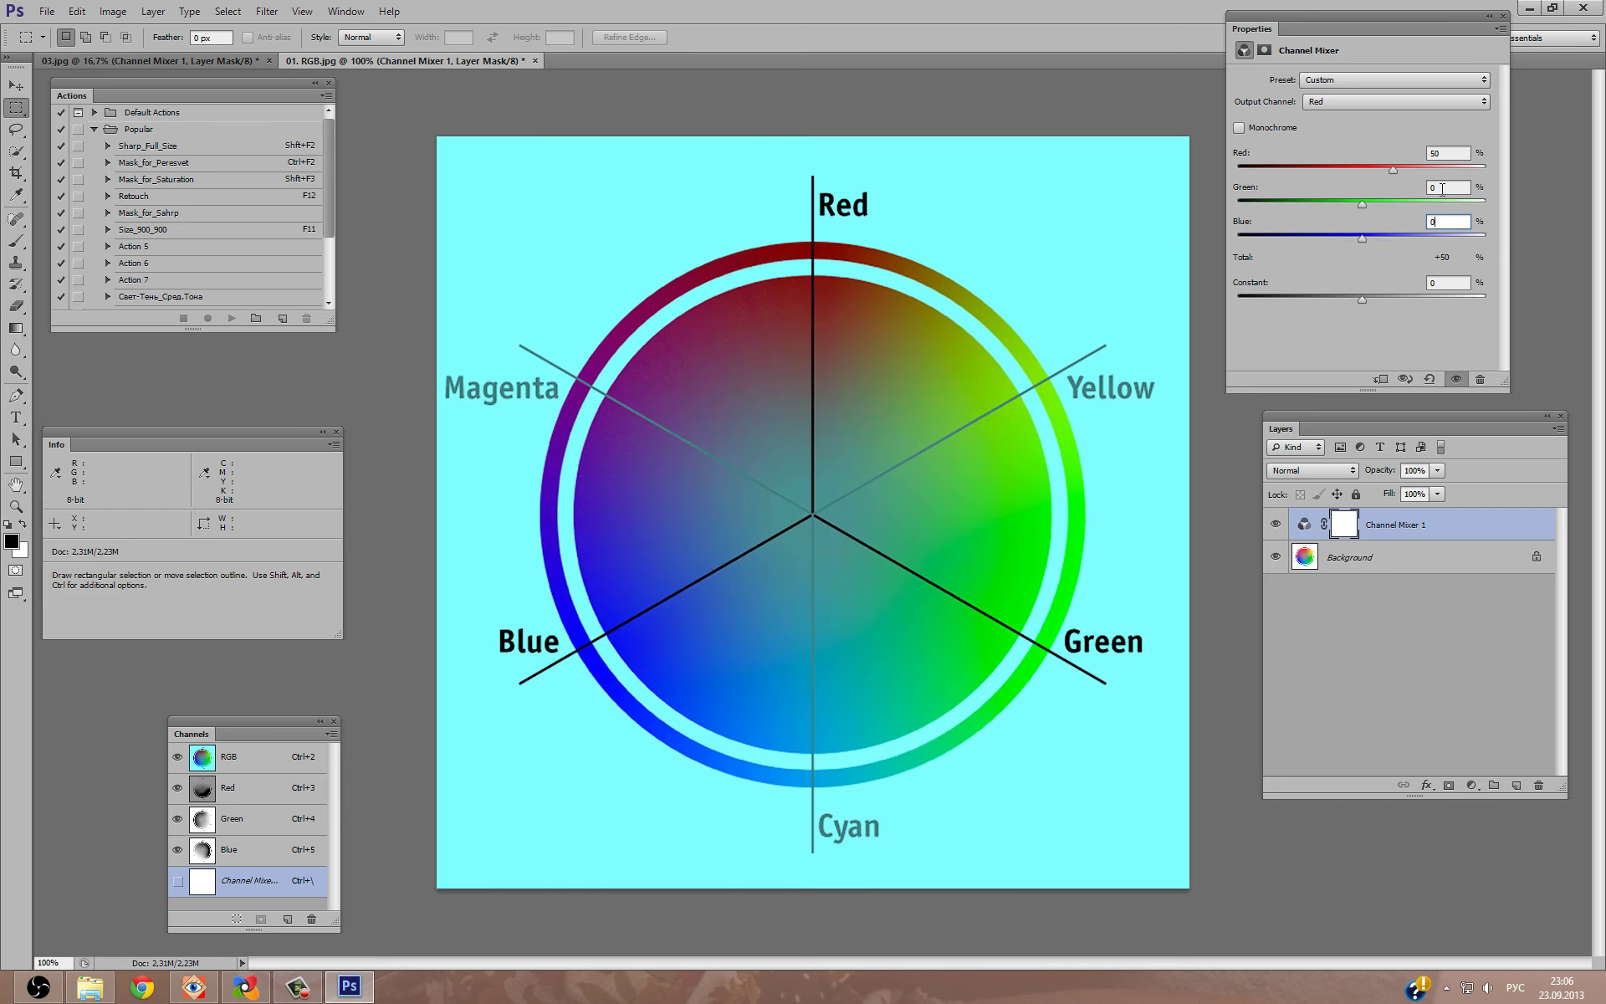
pyautogui.hotkey('shift', 'Tab')
pyautogui.hotkey('shift', 'Tab')
# Restore Red to 100 in the red output and Blue to 100 in the blue output.
pyautogui.write('1')
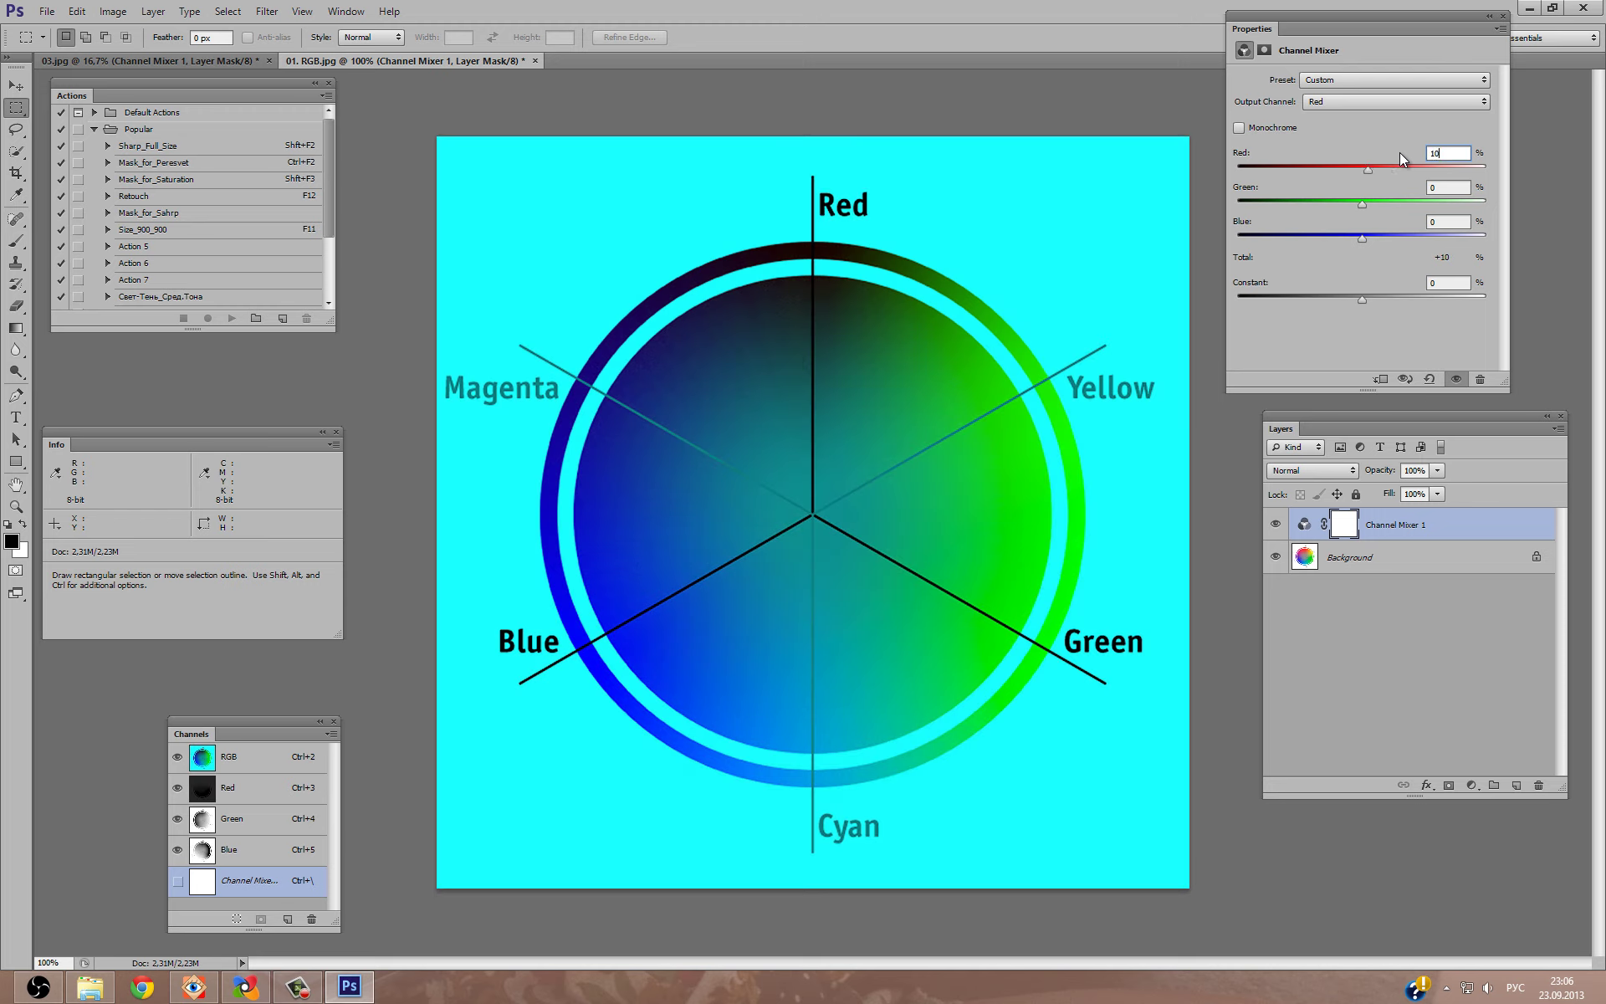
pyautogui.write('00')
pyautogui.click(1333, 102)
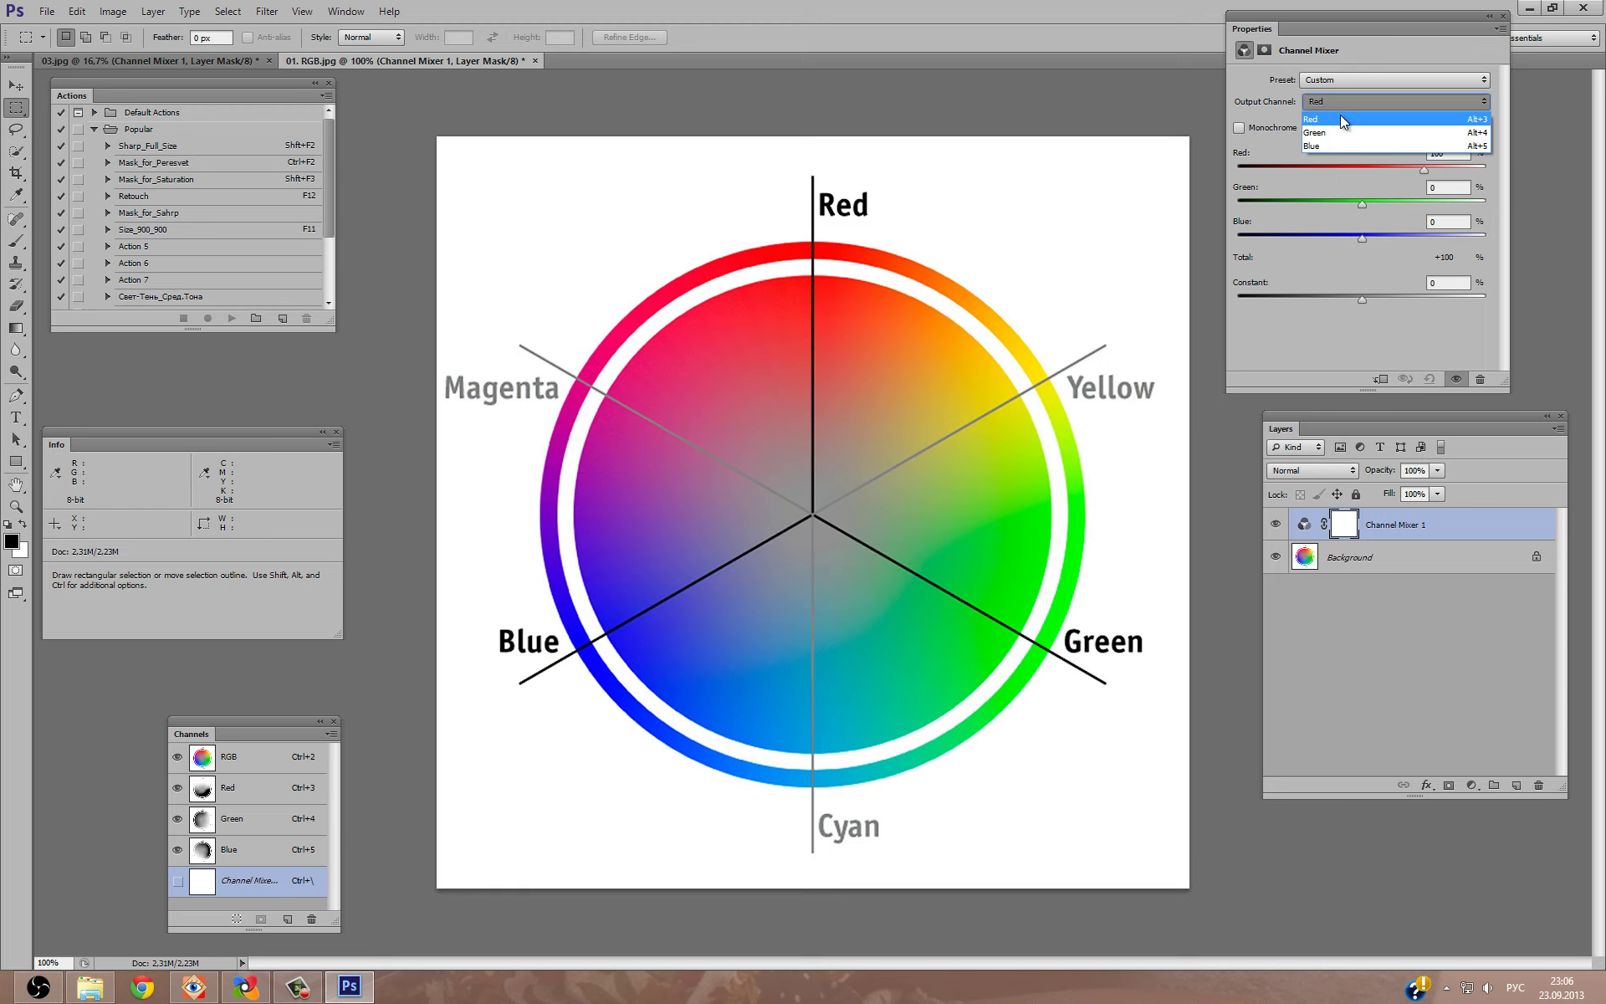
pyautogui.click(1348, 142)
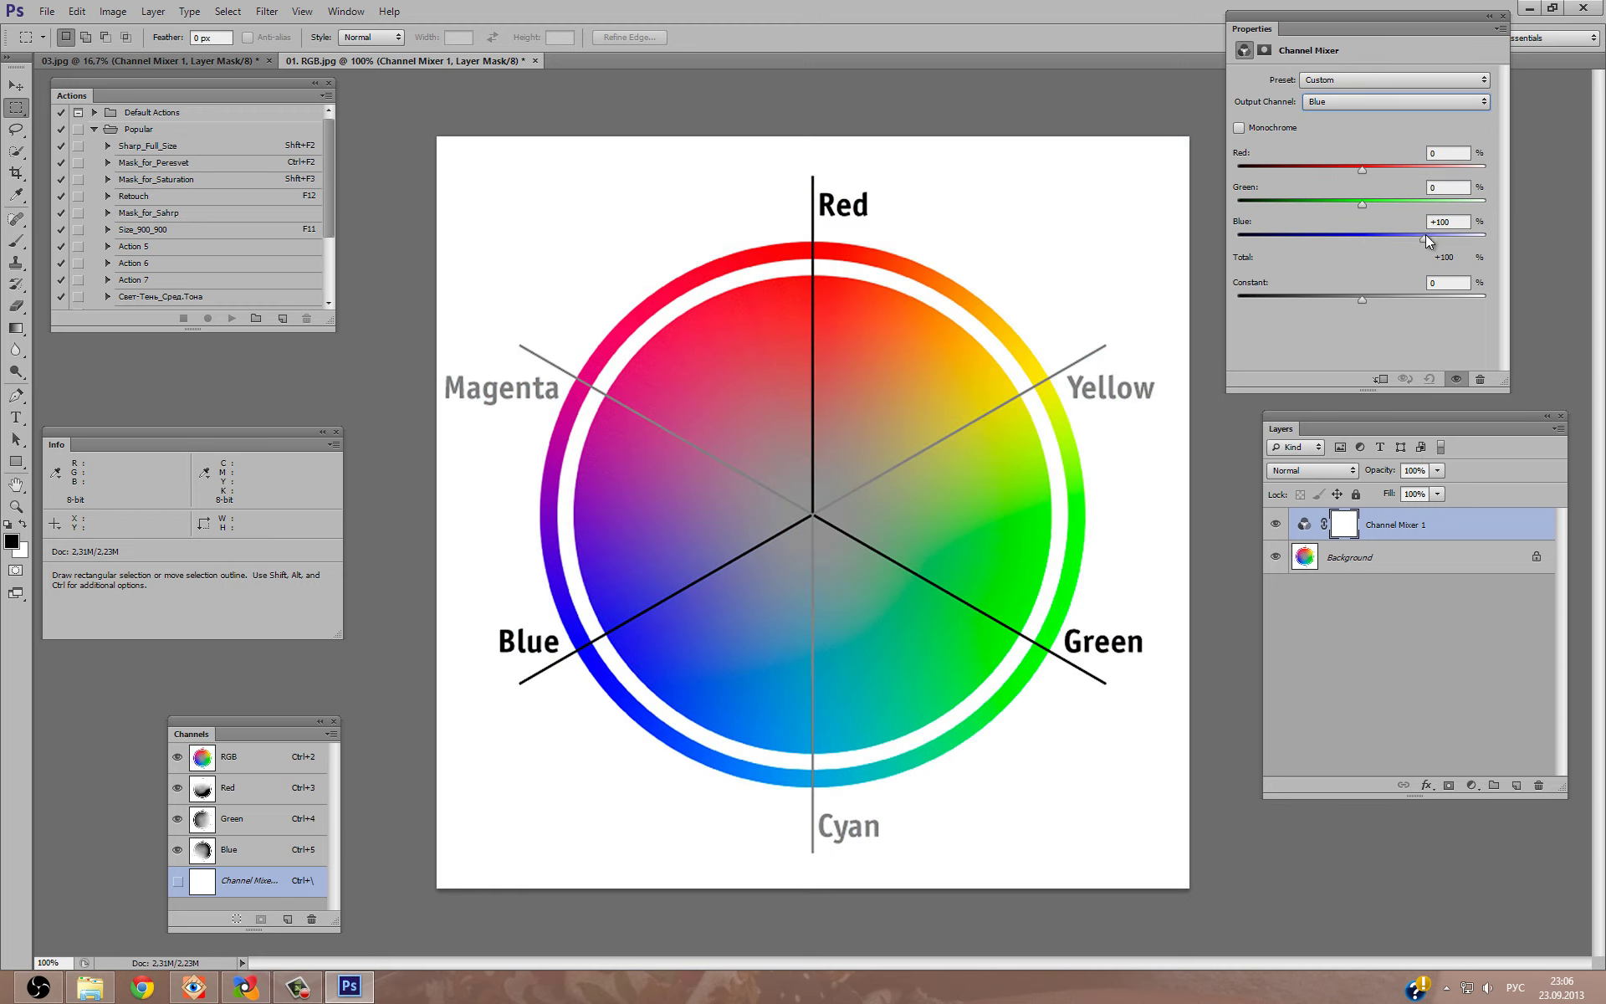
pyautogui.moveTo(1425, 239); pyautogui.dragTo(1401, 234)
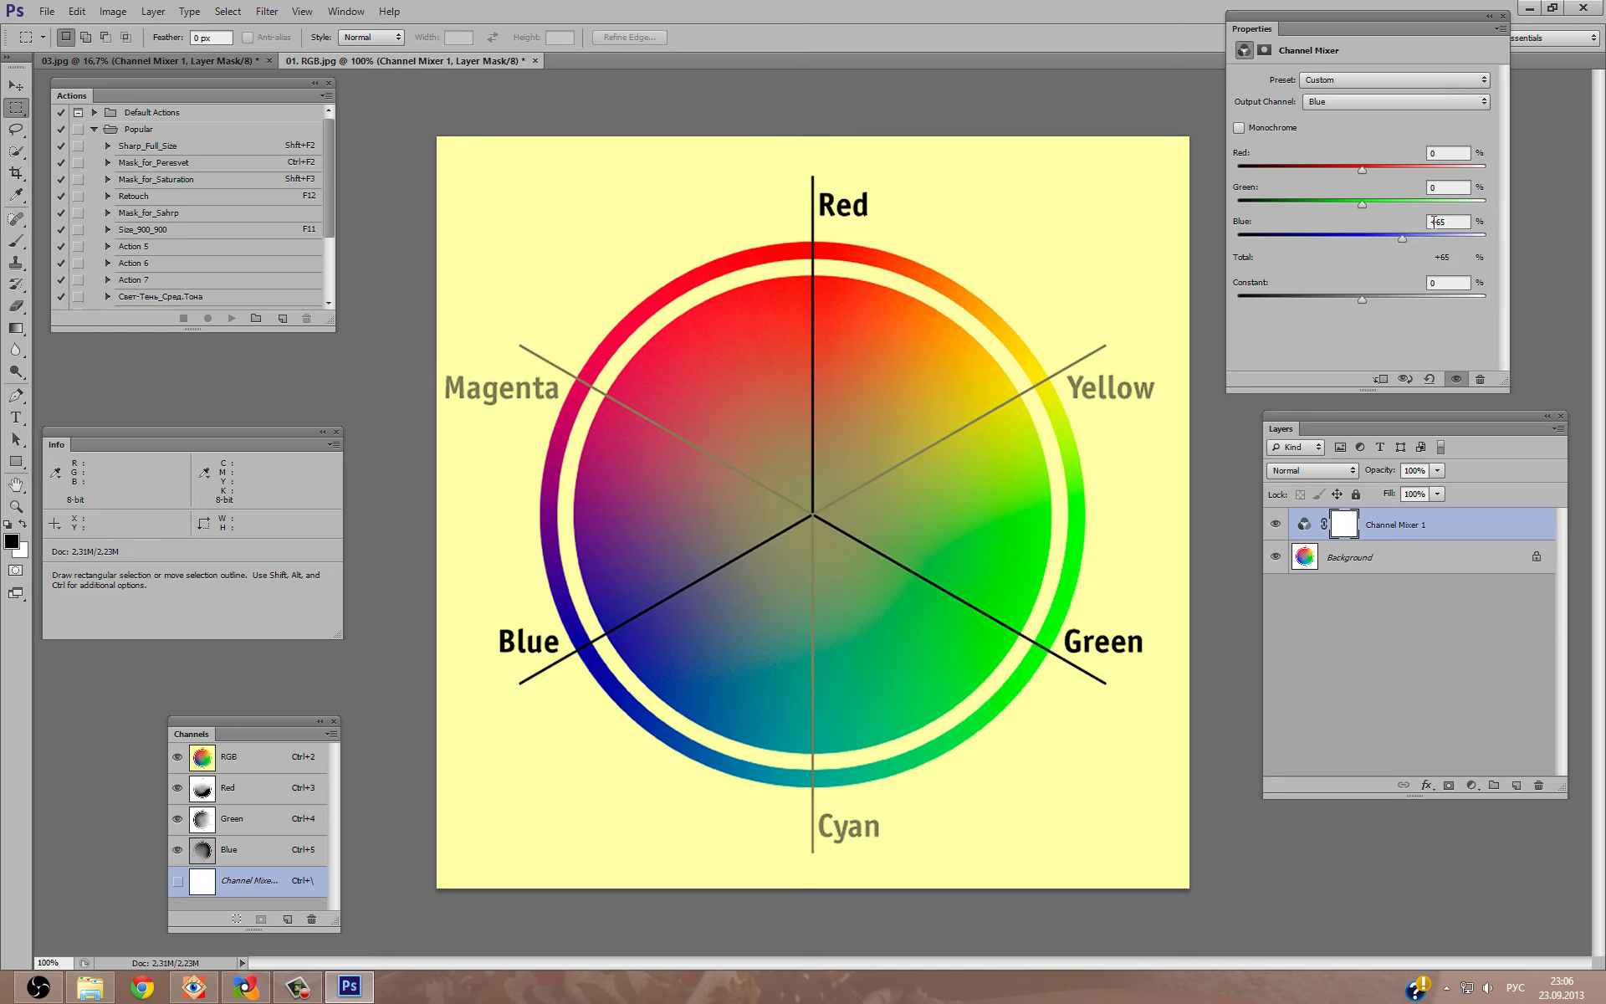
pyautogui.click(1434, 221)
pyautogui.write('100')
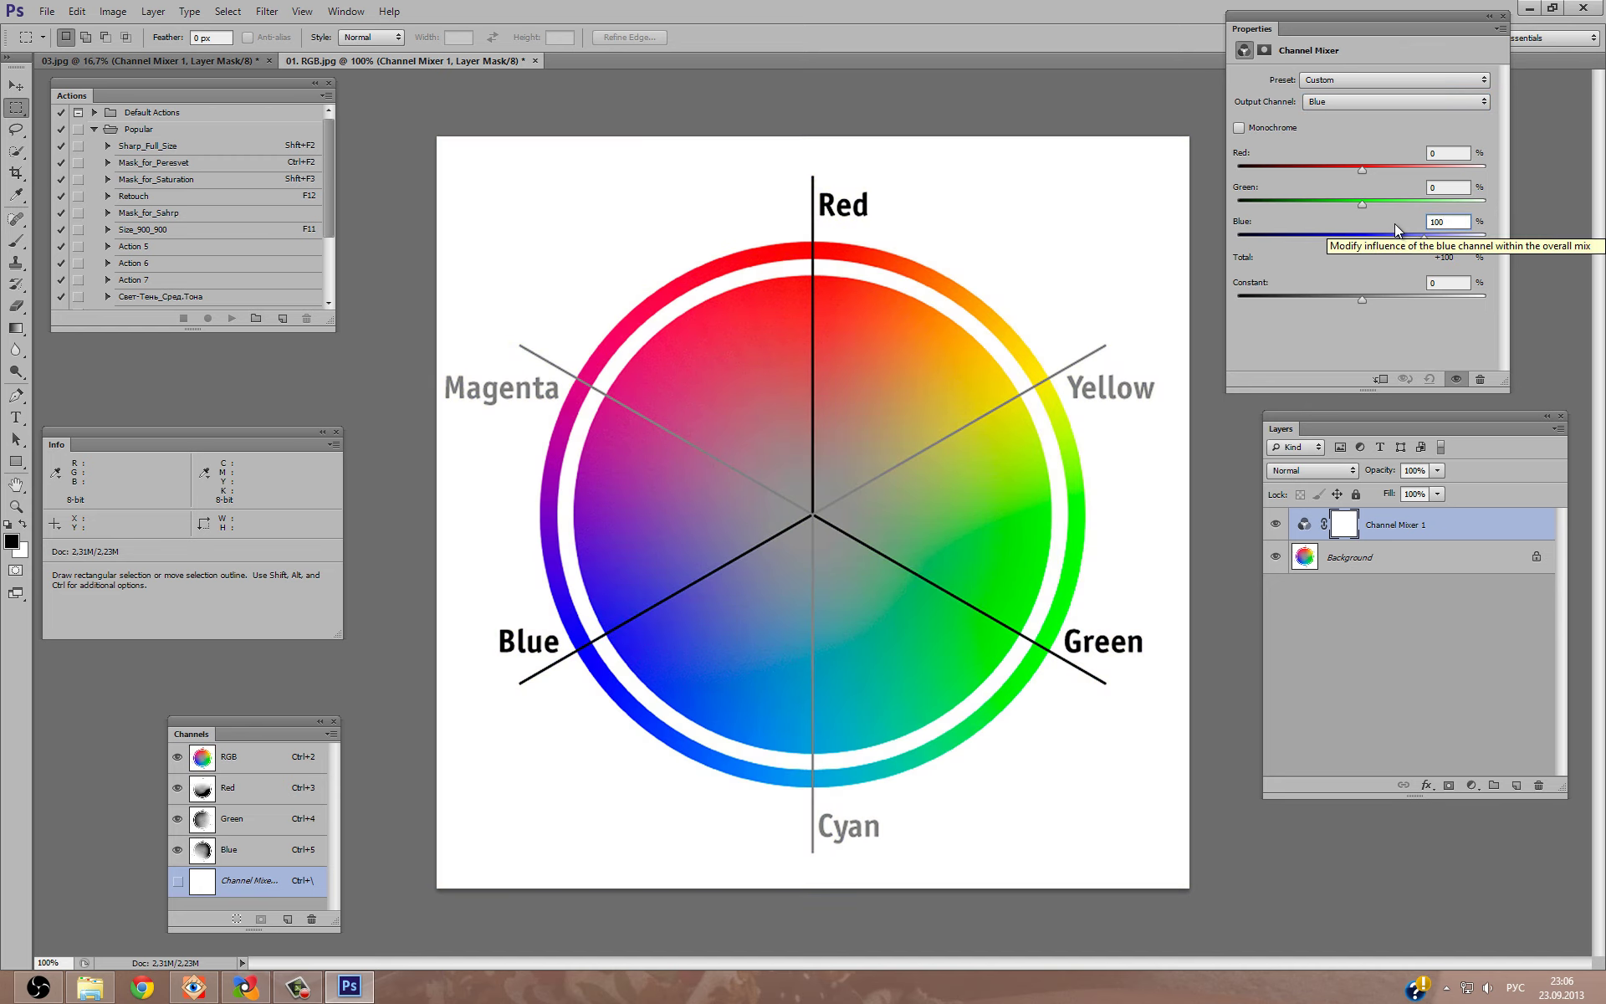
# Experiment with the green output by lowering green and raising blue.
pyautogui.click(1361, 102)
pyautogui.press('Up')
pyautogui.press('Up')
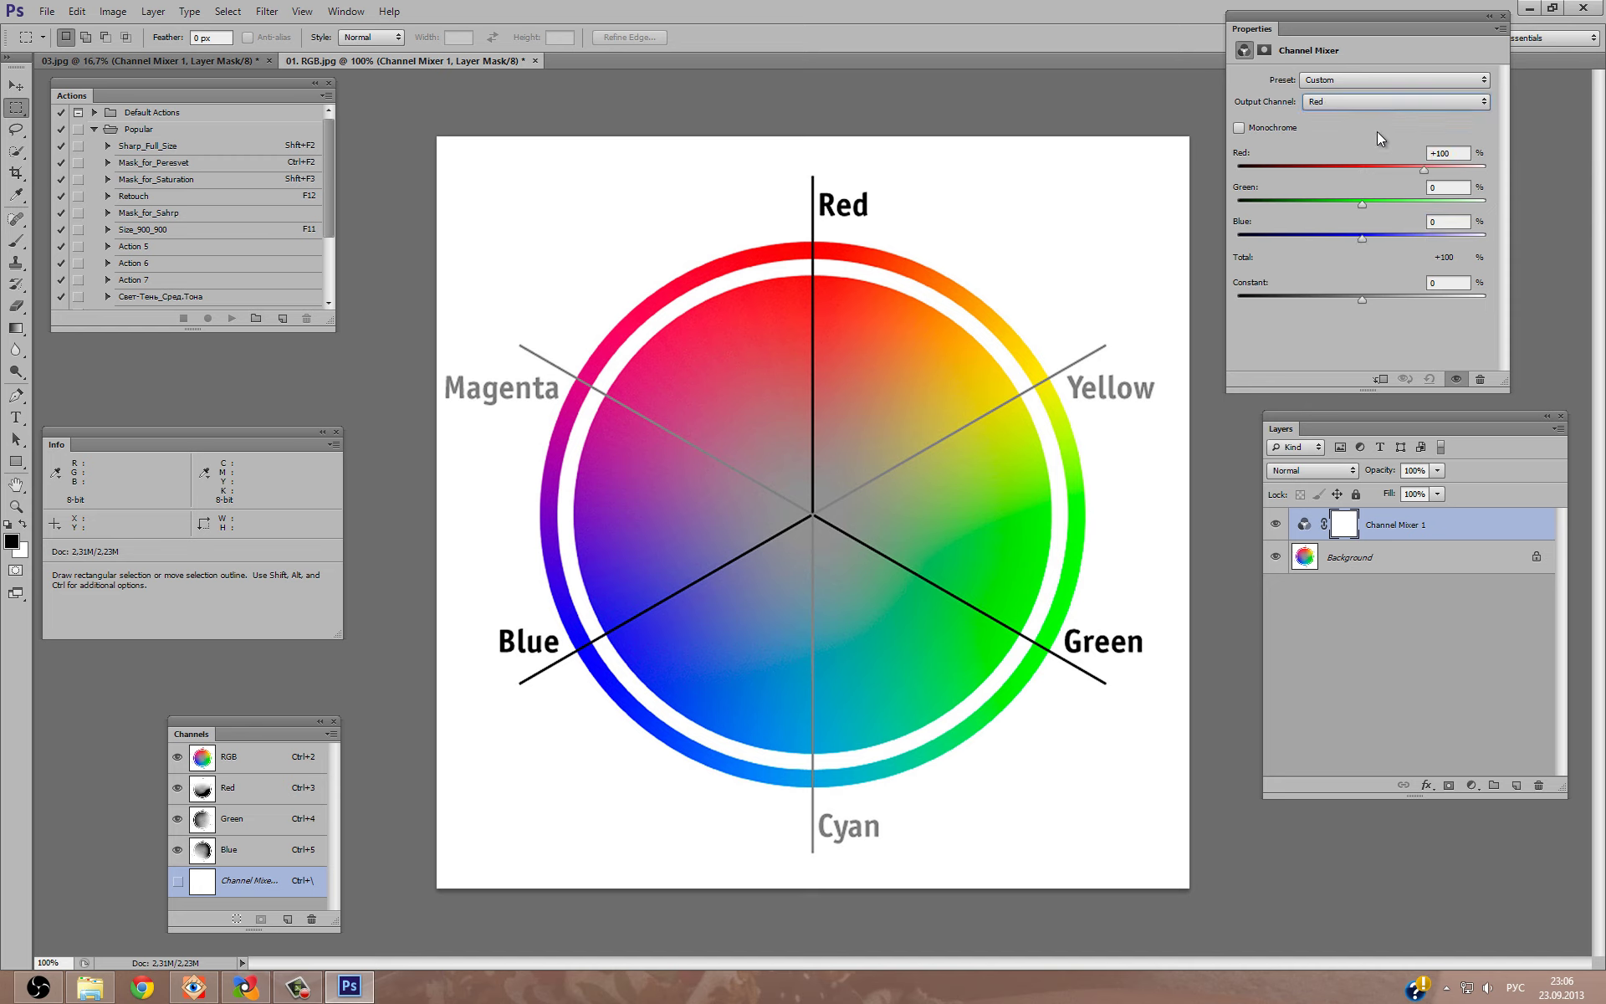
pyautogui.click(1356, 99)
pyautogui.click(1338, 132)
pyautogui.moveTo(1425, 204)
pyautogui.mouseDown()
pyautogui.moveTo(1389, 204)
pyautogui.moveTo(1389, 168)
pyautogui.moveTo(1363, 168)
pyautogui.mouseUp()
pyautogui.moveTo(1362, 237); pyautogui.dragTo(1378, 238)
# Reset the green output to Red 0, Blue 0 and Green 100.
pyautogui.click(1427, 154)
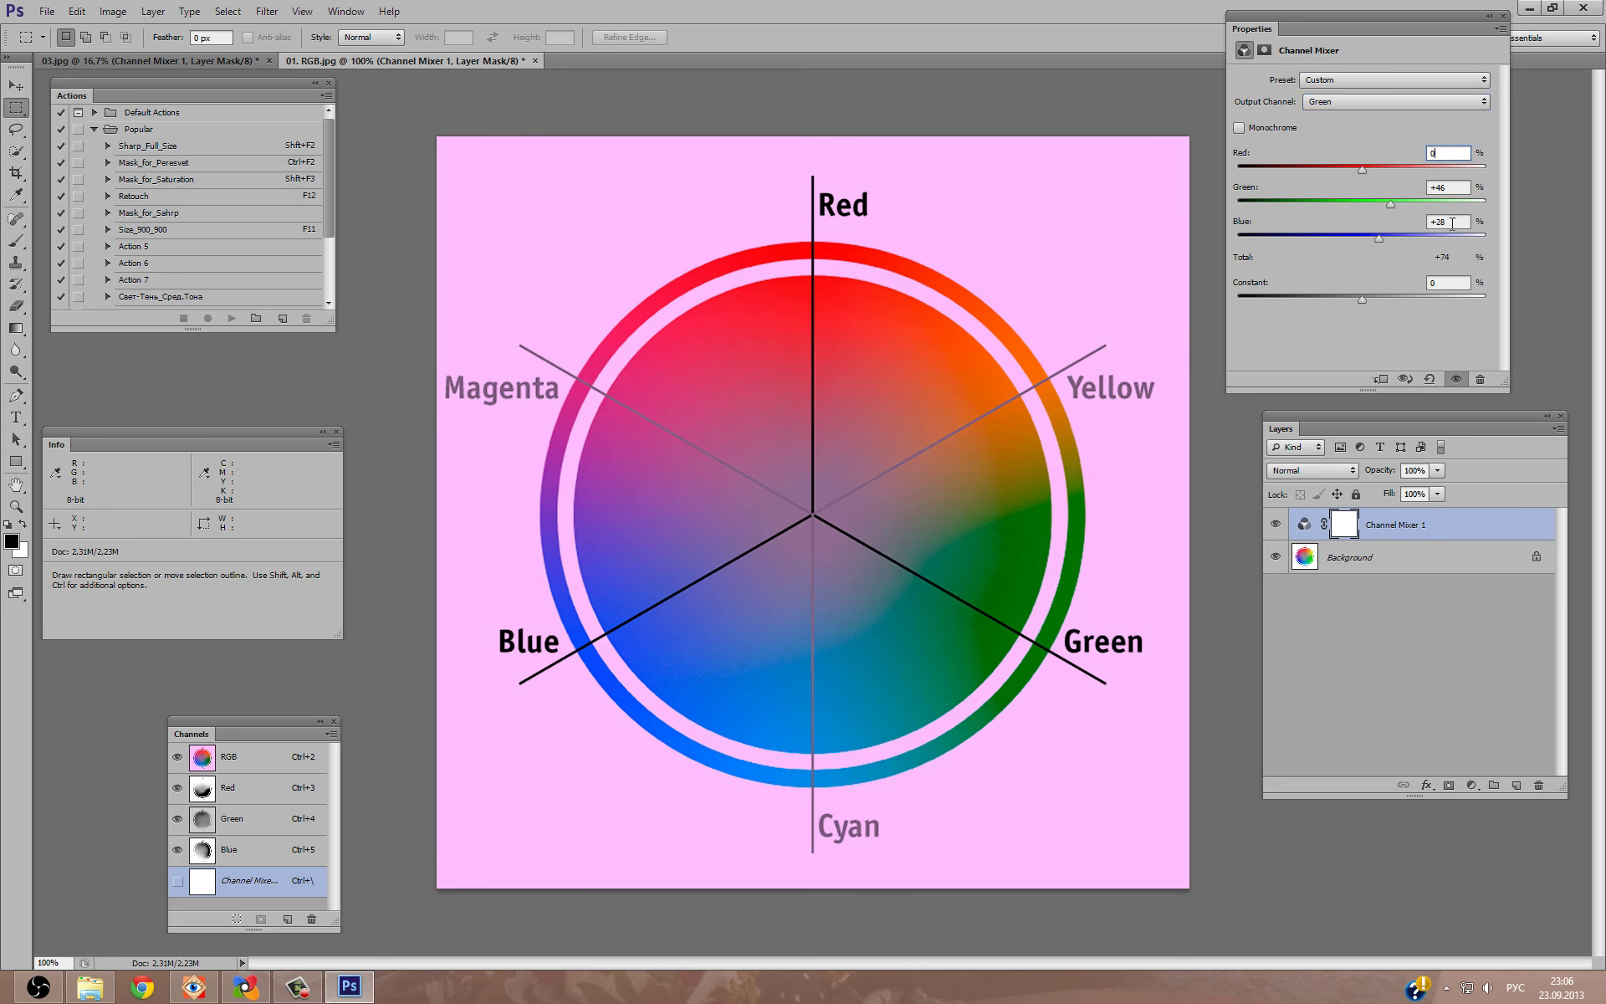
pyautogui.click(1453, 223)
pyautogui.write('0')
pyautogui.click(1445, 189)
pyautogui.write('0')
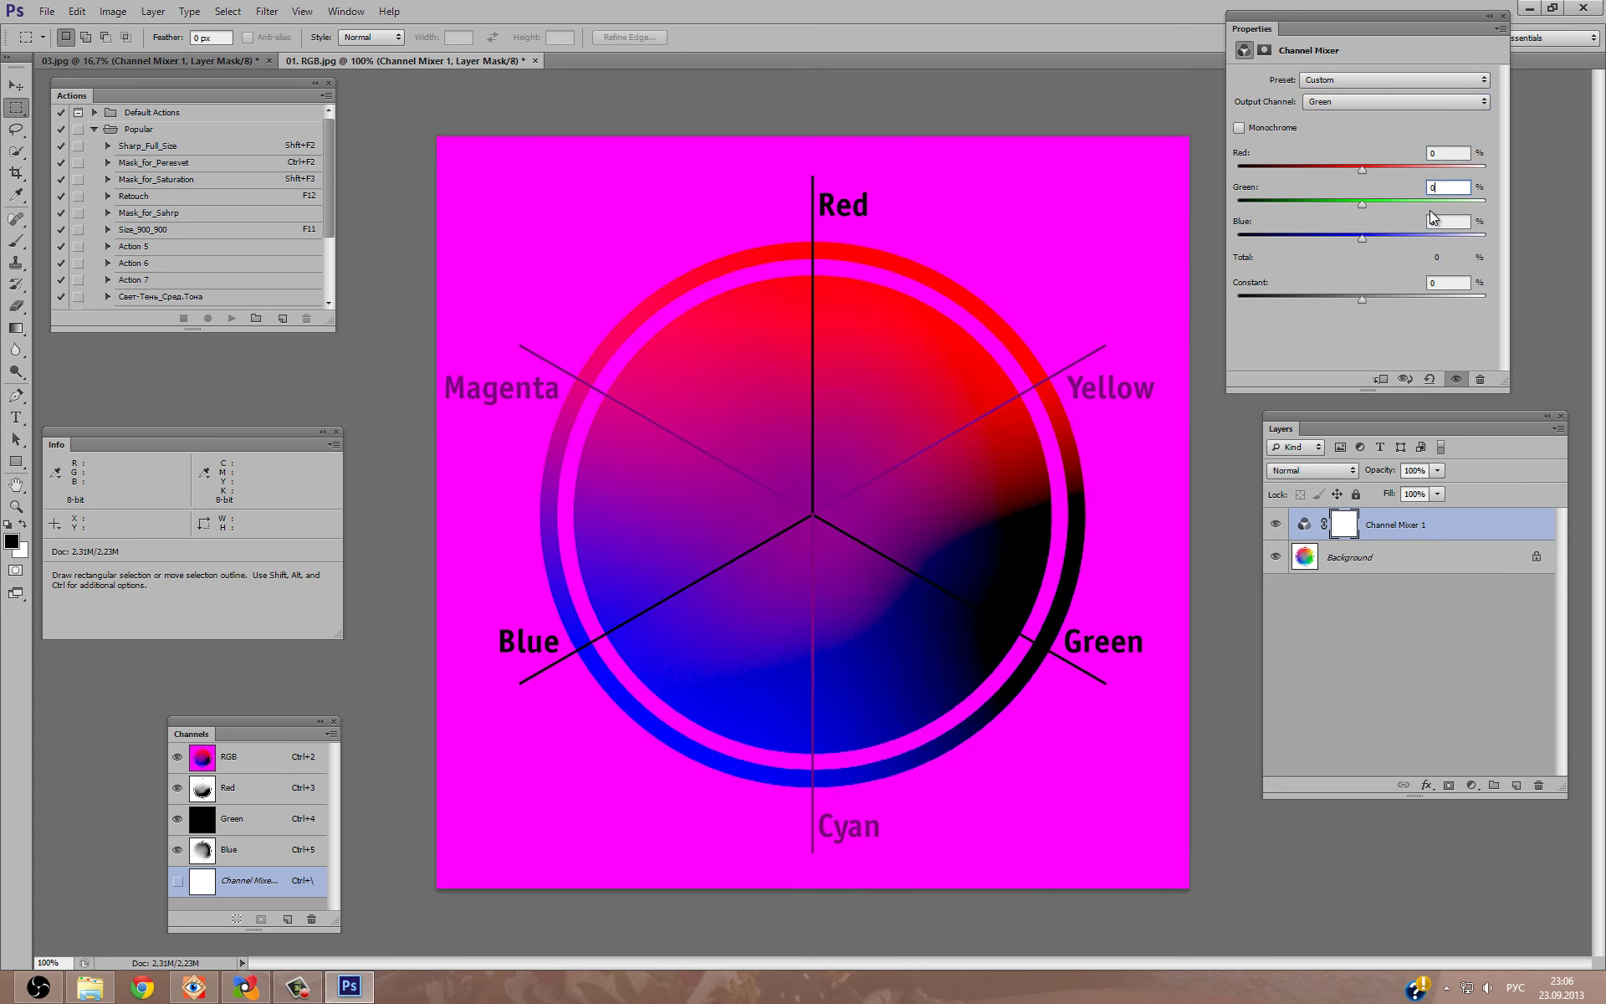
pyautogui.click(1430, 188)
pyautogui.write('100')
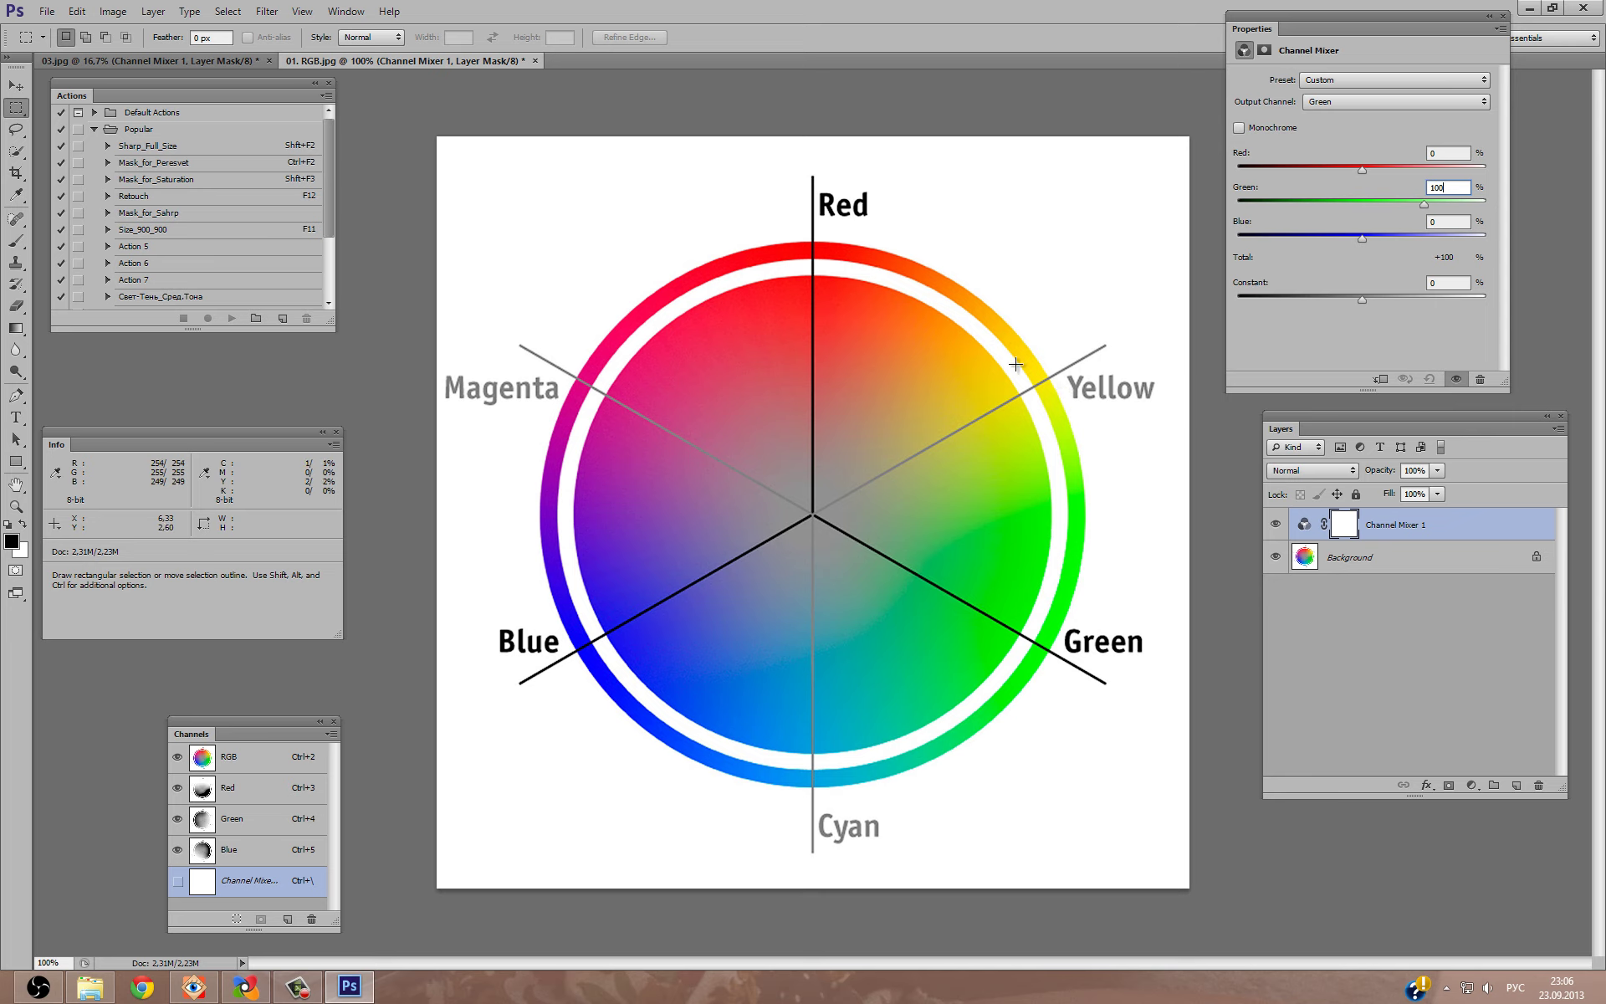
# Set the red output to Red 50 and Blue 50.
pyautogui.click(1374, 106)
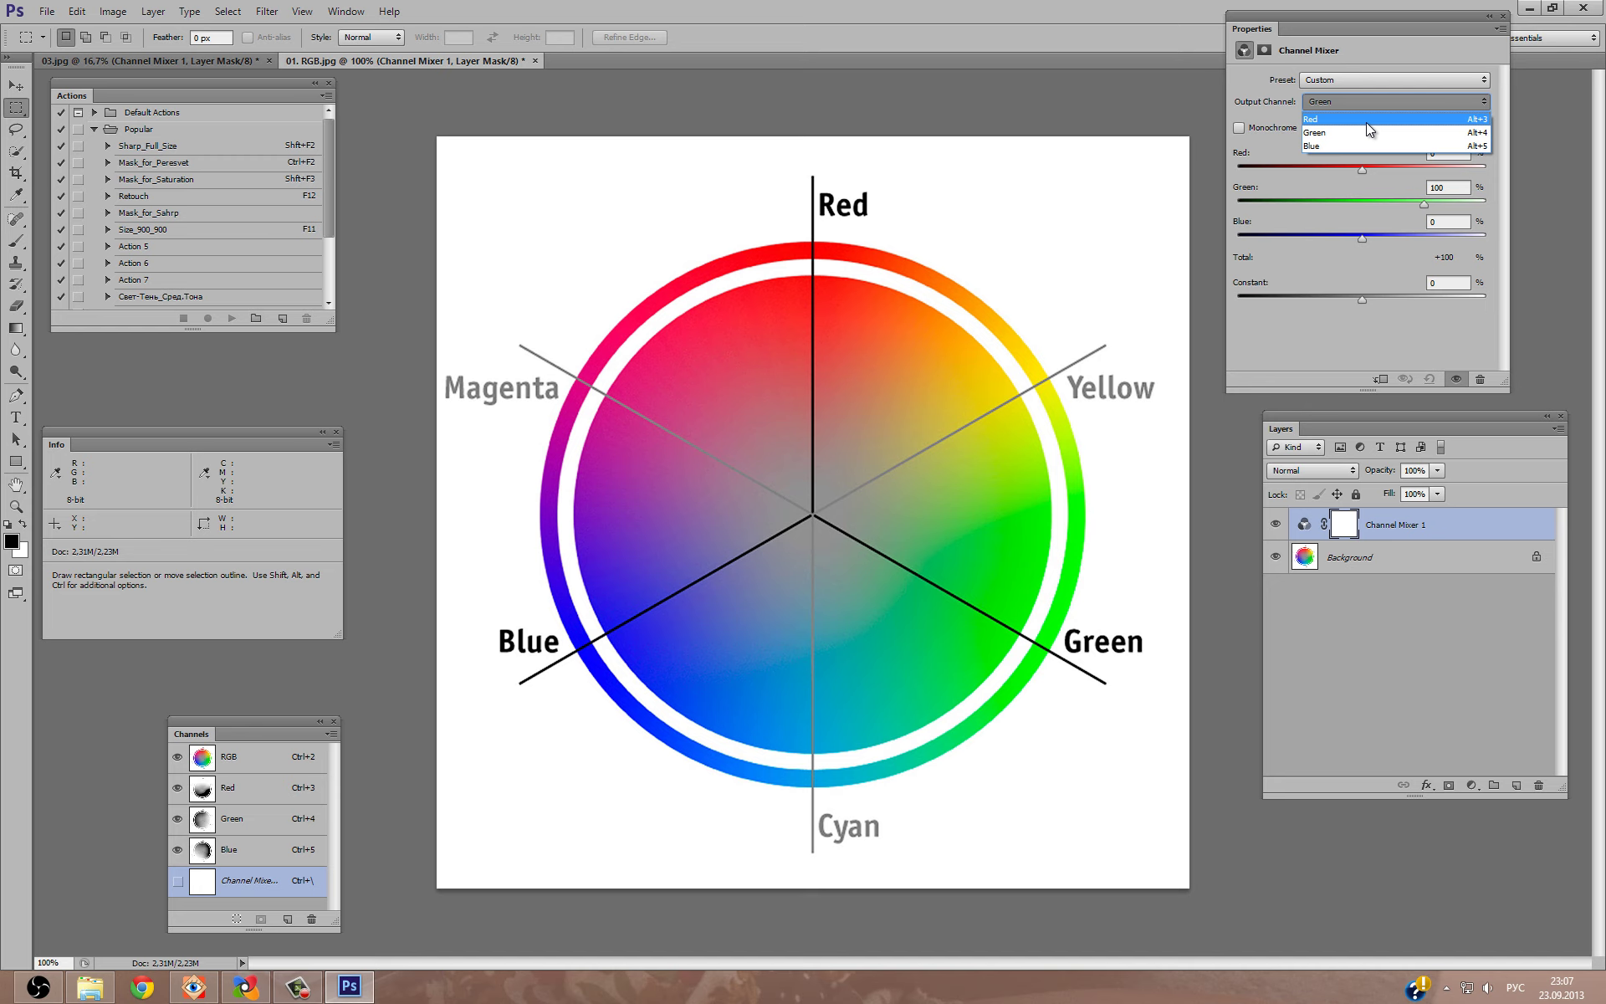
pyautogui.click(1367, 119)
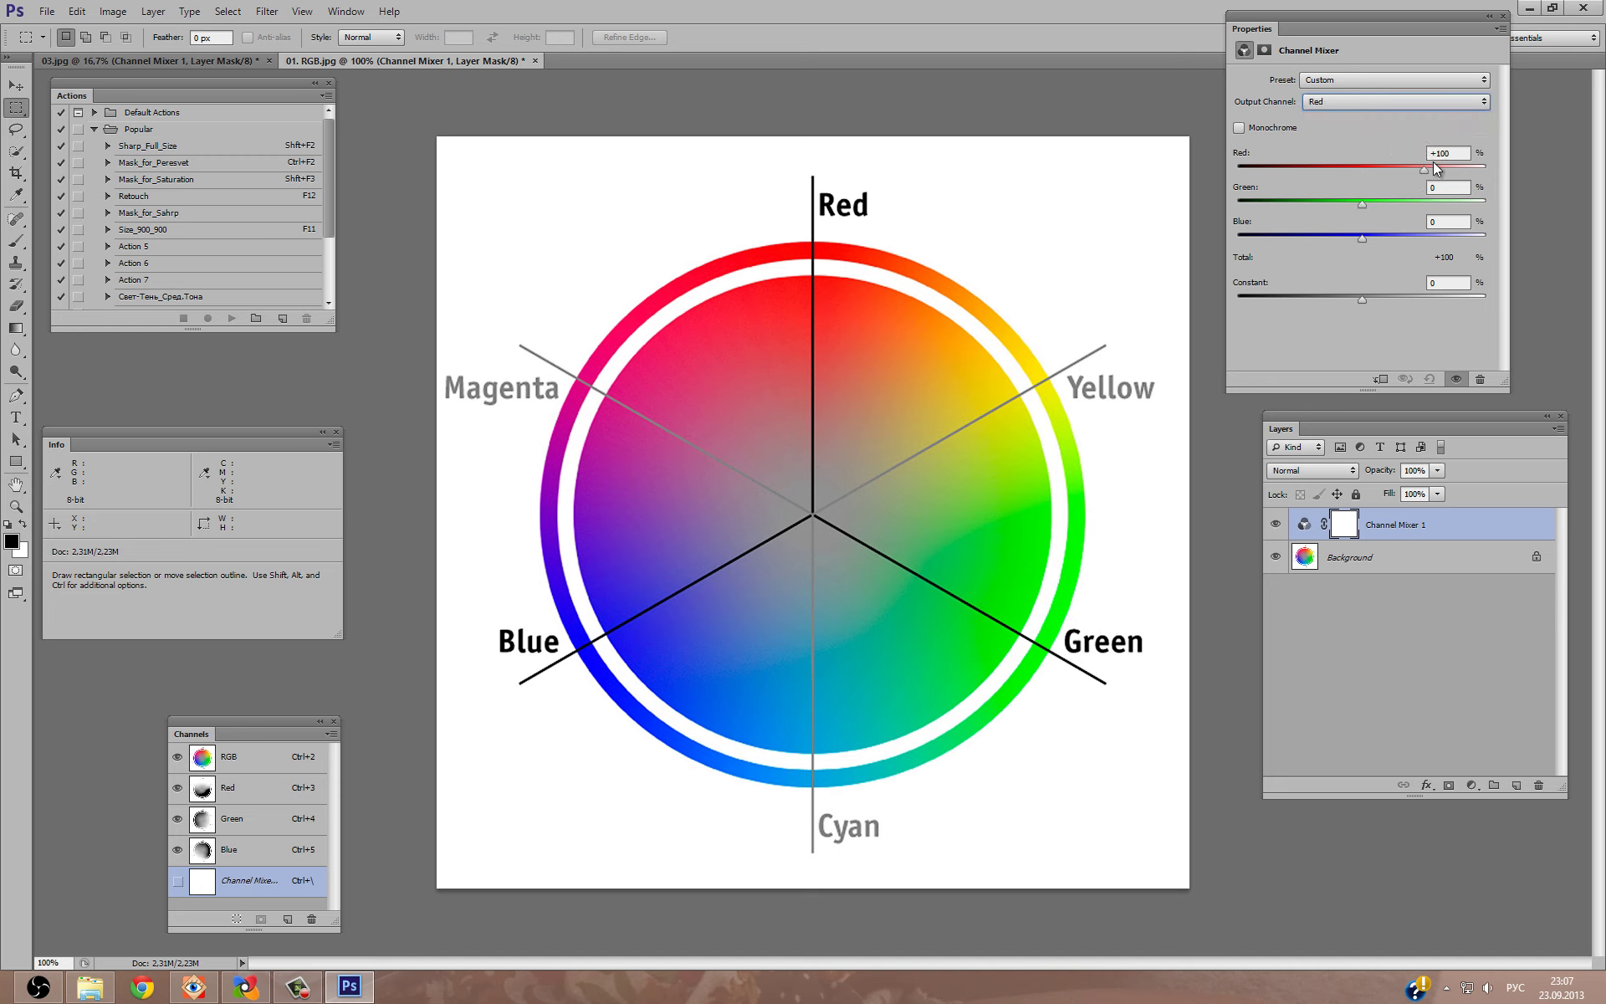
pyautogui.moveTo(1449, 153); pyautogui.dragTo(1421, 152)
pyautogui.write('50')
pyautogui.press('Tab')
pyautogui.press('Tab')
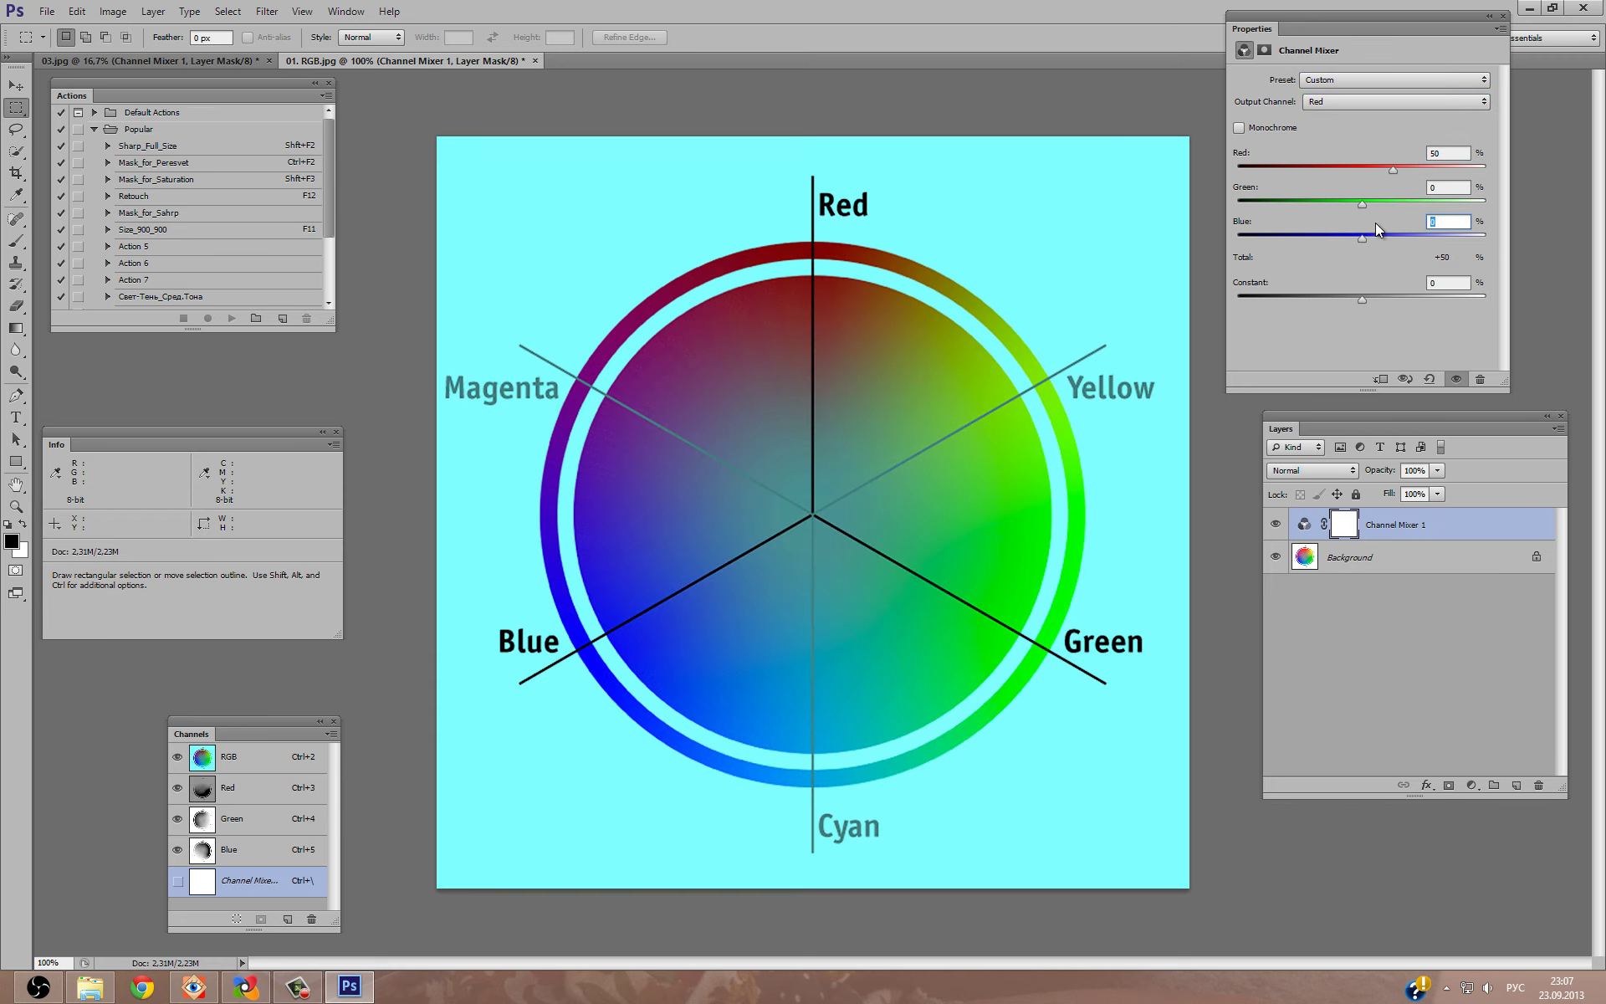
pyautogui.write('50')
# Set the green output to Green 50 and Blue 50.
pyautogui.click(1360, 101)
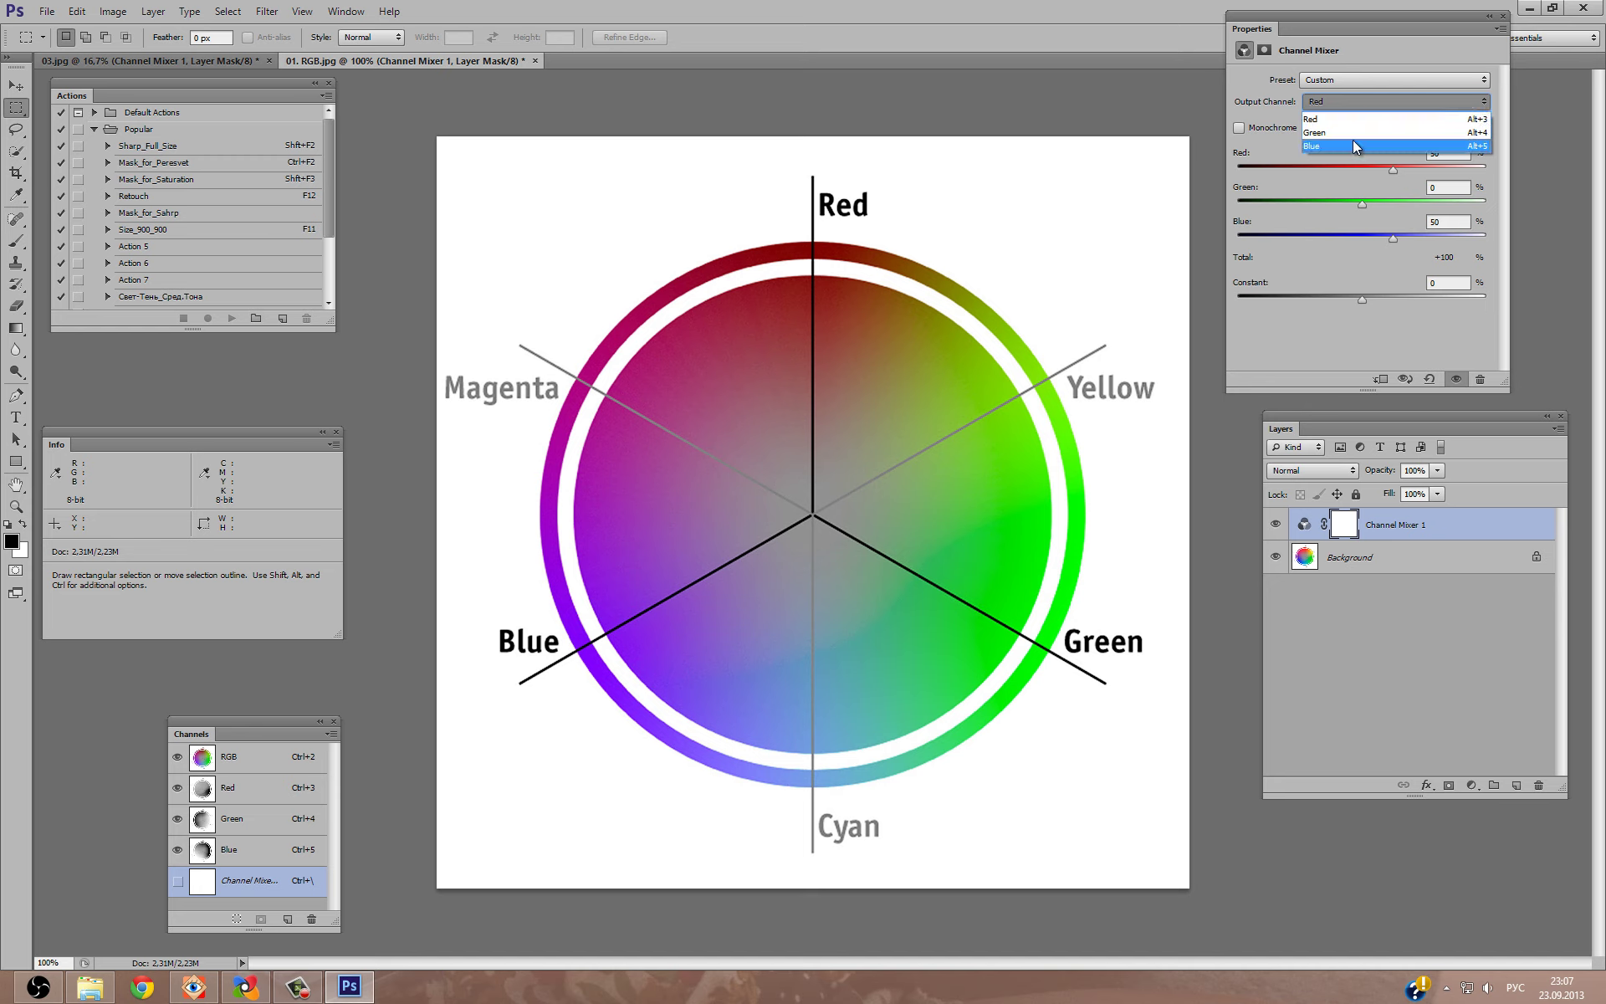
pyautogui.click(1354, 135)
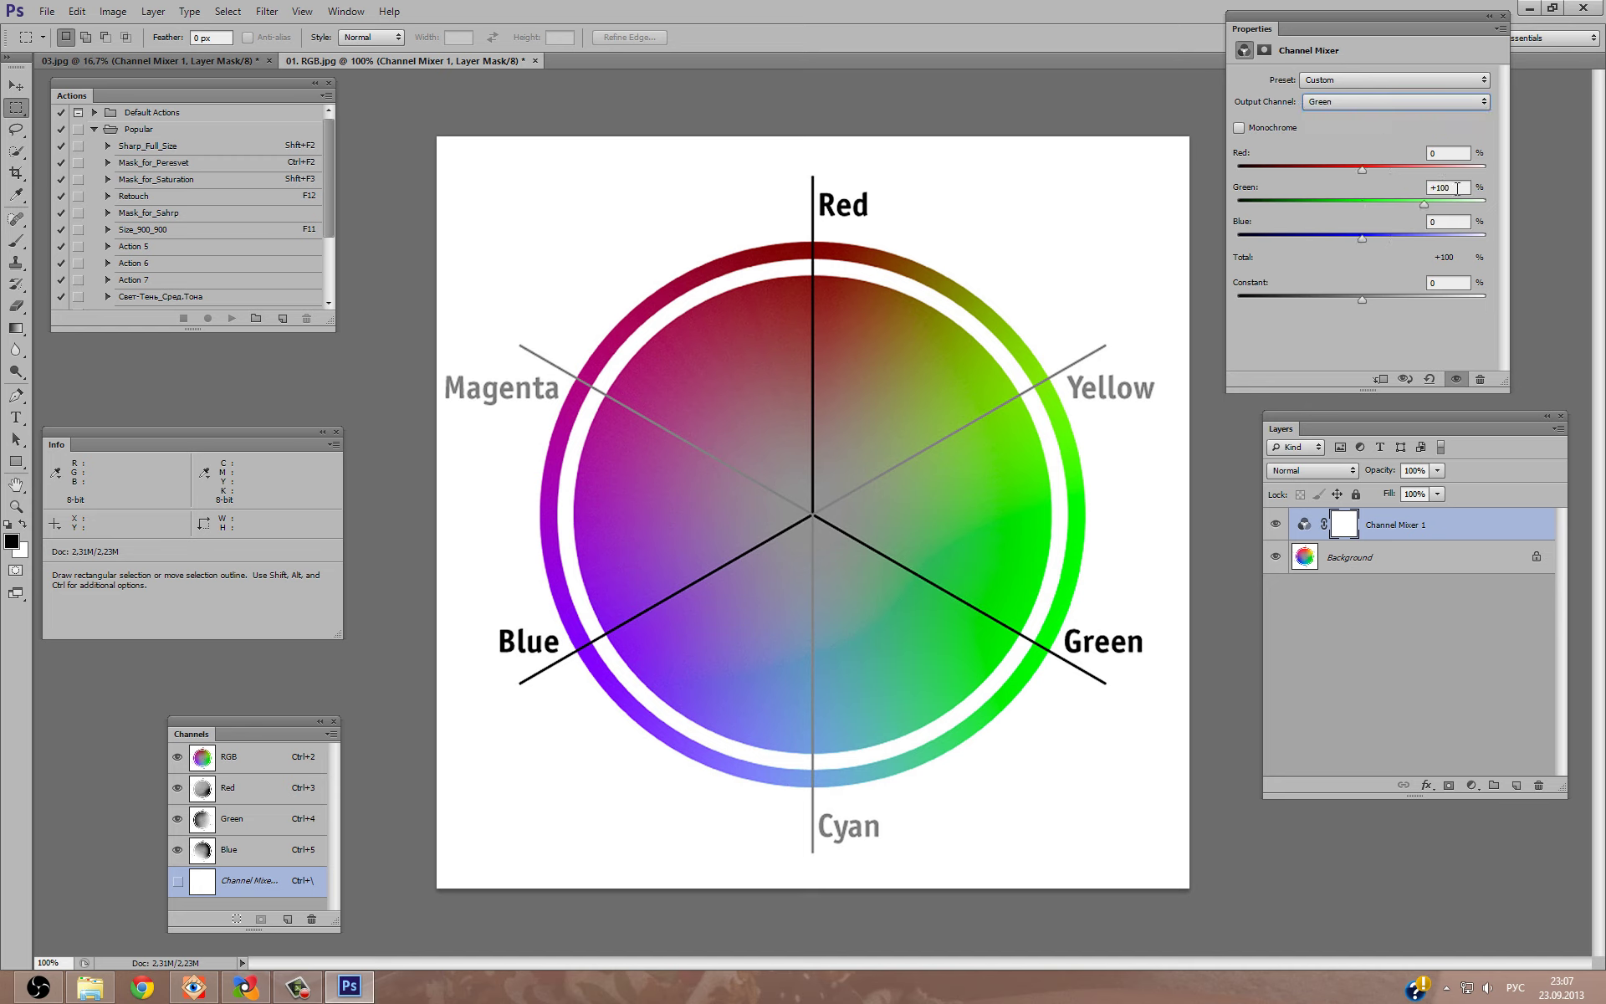
pyautogui.click(1451, 189)
pyautogui.write('50')
pyautogui.click(1432, 226)
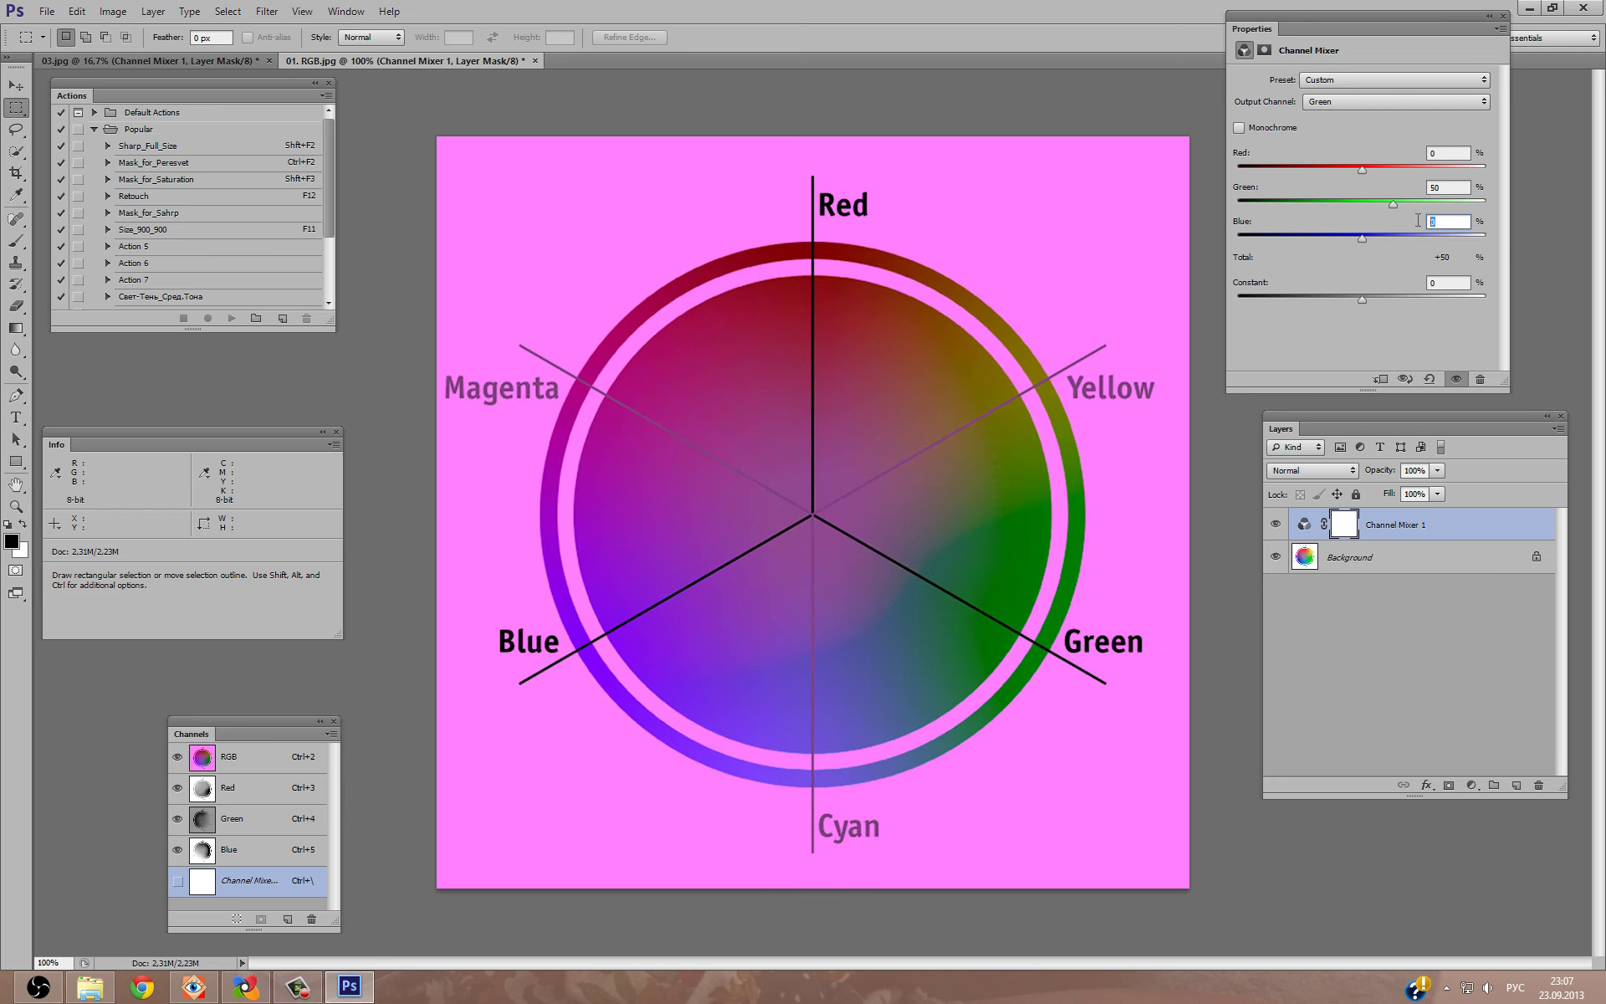
pyautogui.write('50')
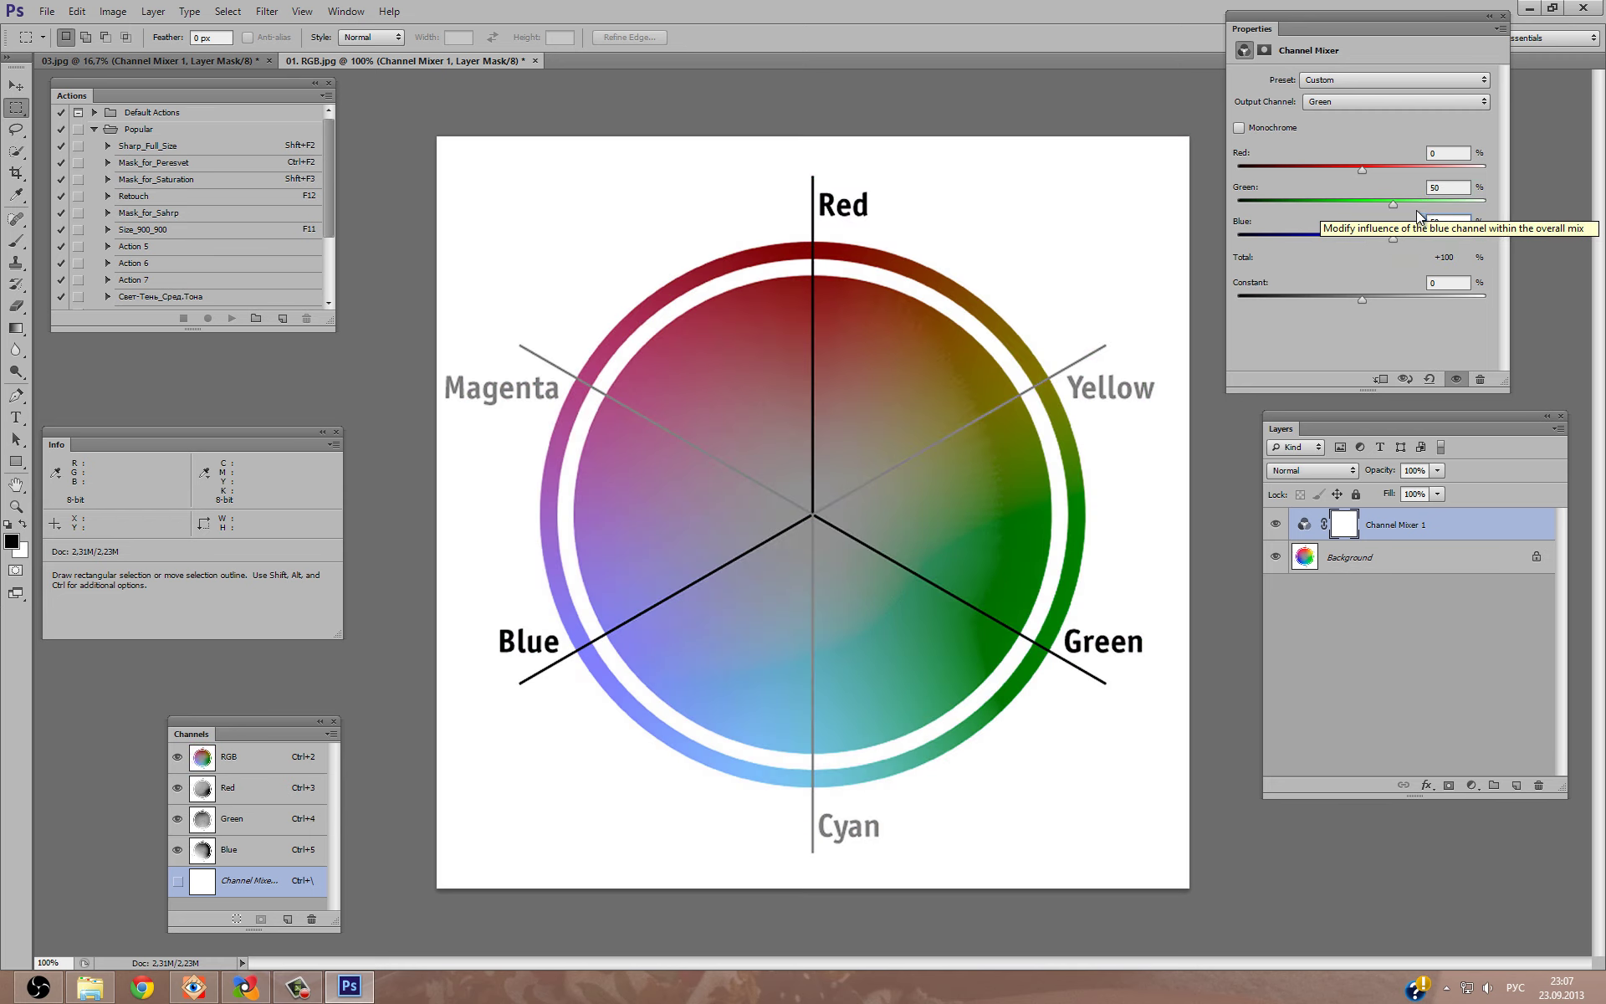
# Try Lighten, then blend the mixer layer in Darken mode and compare.
pyautogui.click(1318, 472)
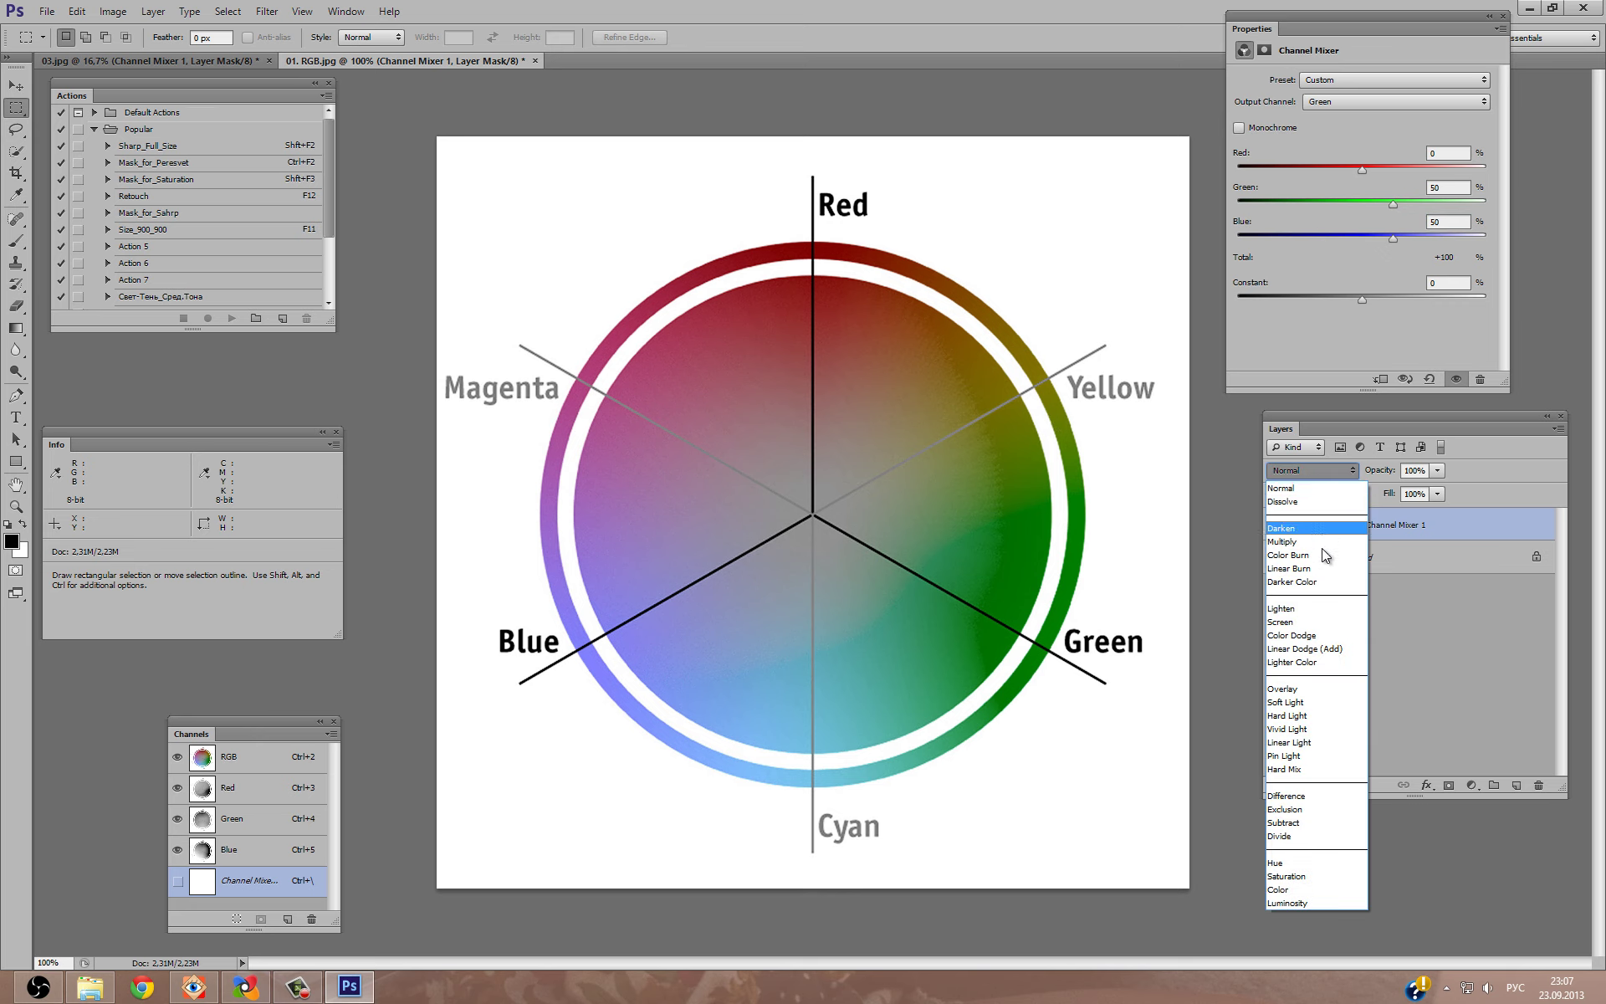
pyautogui.click(1313, 608)
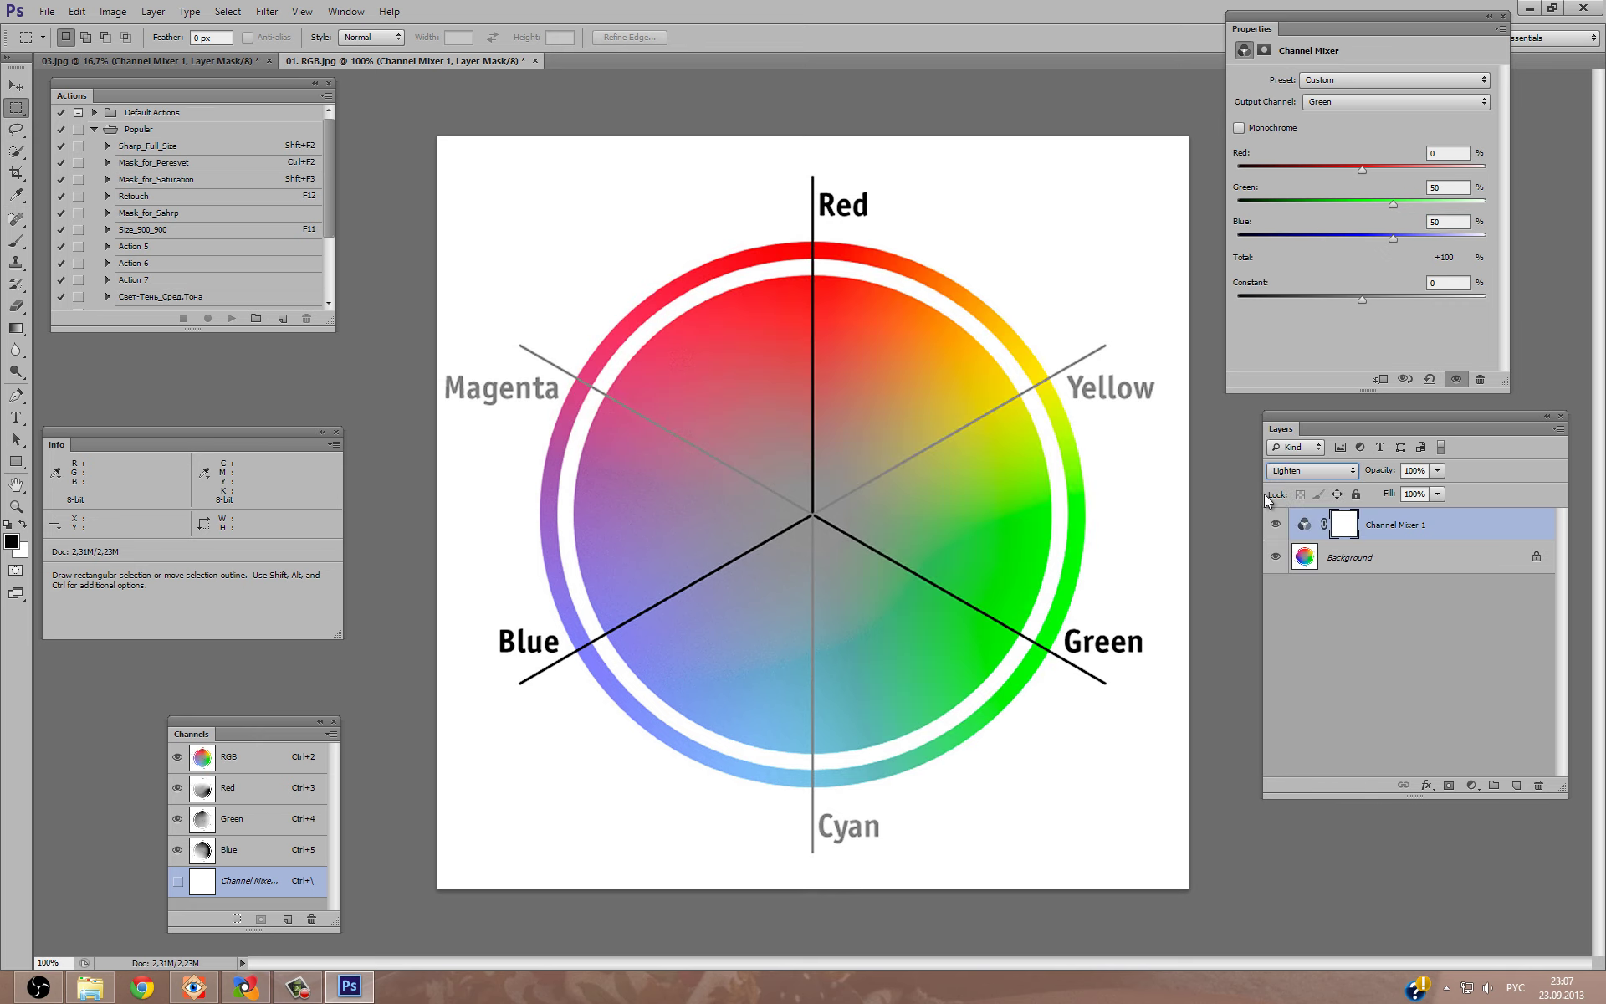
pyautogui.click(1281, 472)
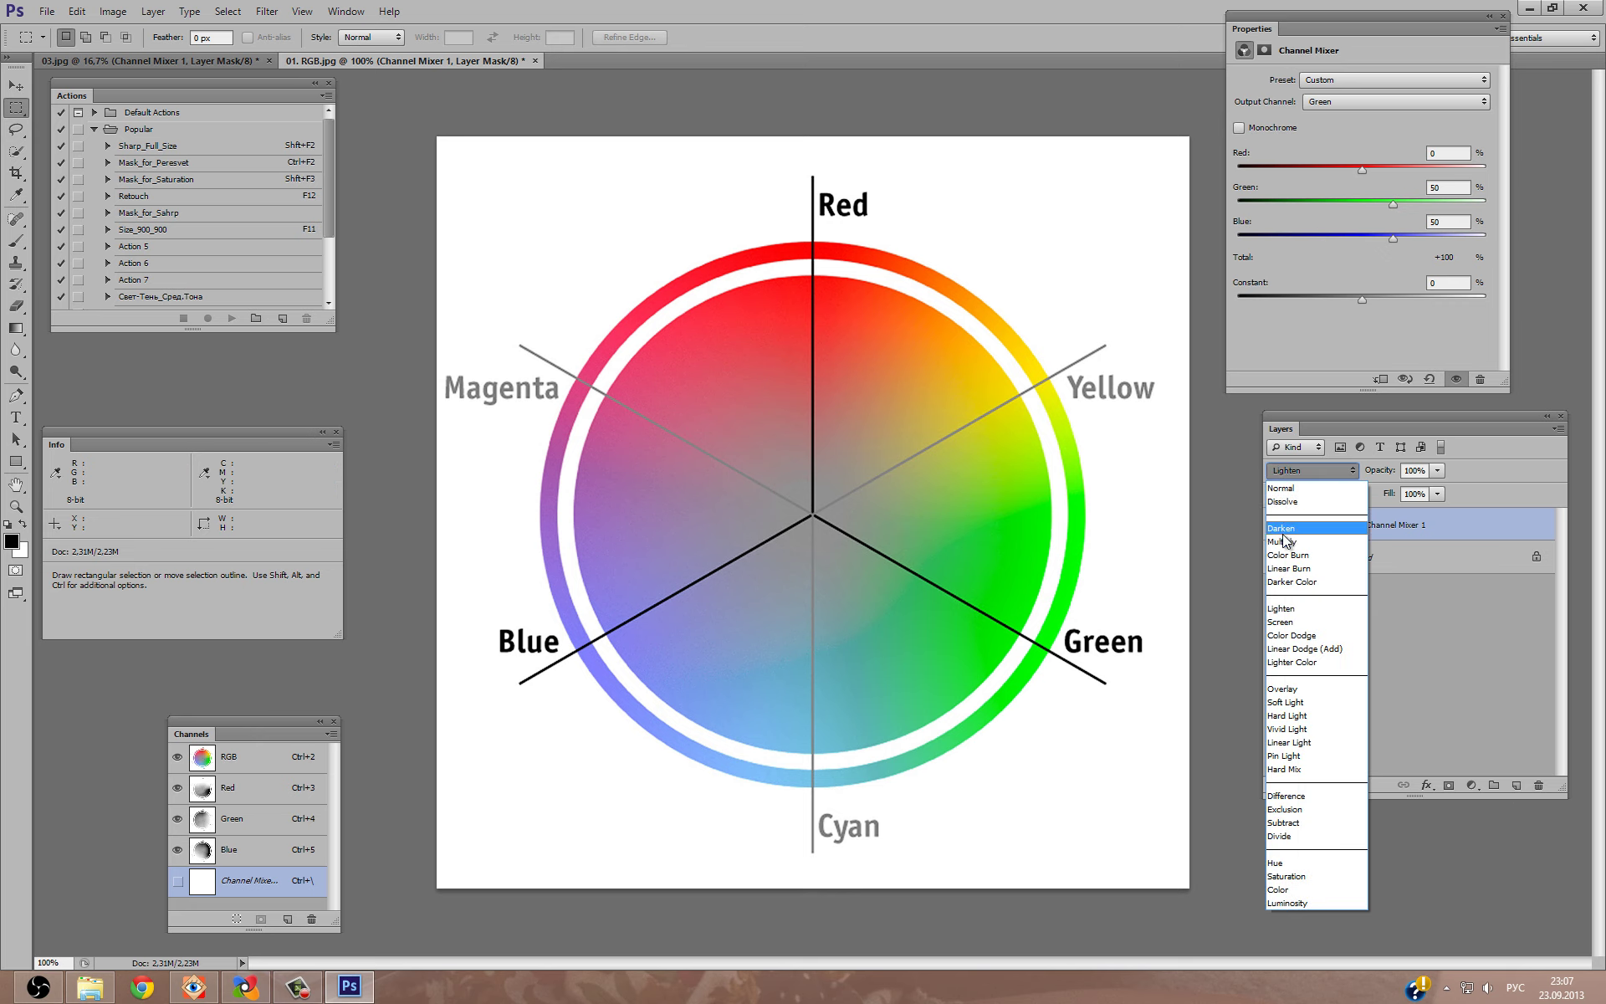
pyautogui.click(1282, 528)
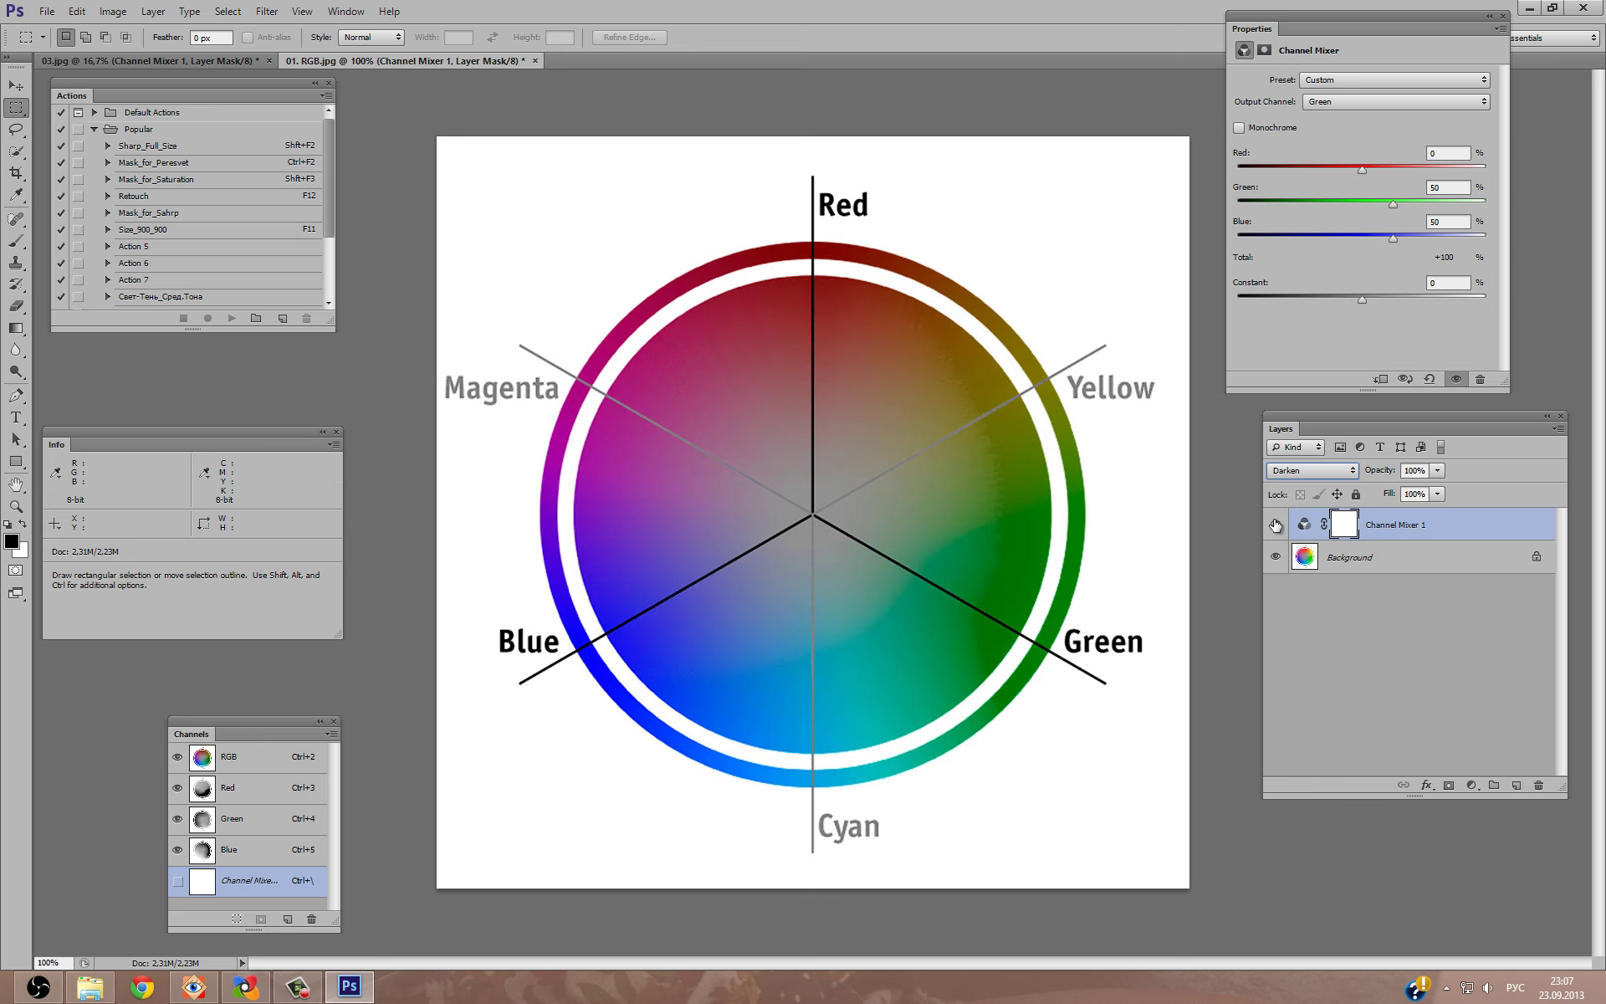
pyautogui.click(1275, 525)
# On the 03.jpg portrait, set the Channel Mixer green output to Green 50, Blue 50.
pyautogui.hotkey('ctrl', 'Tab')
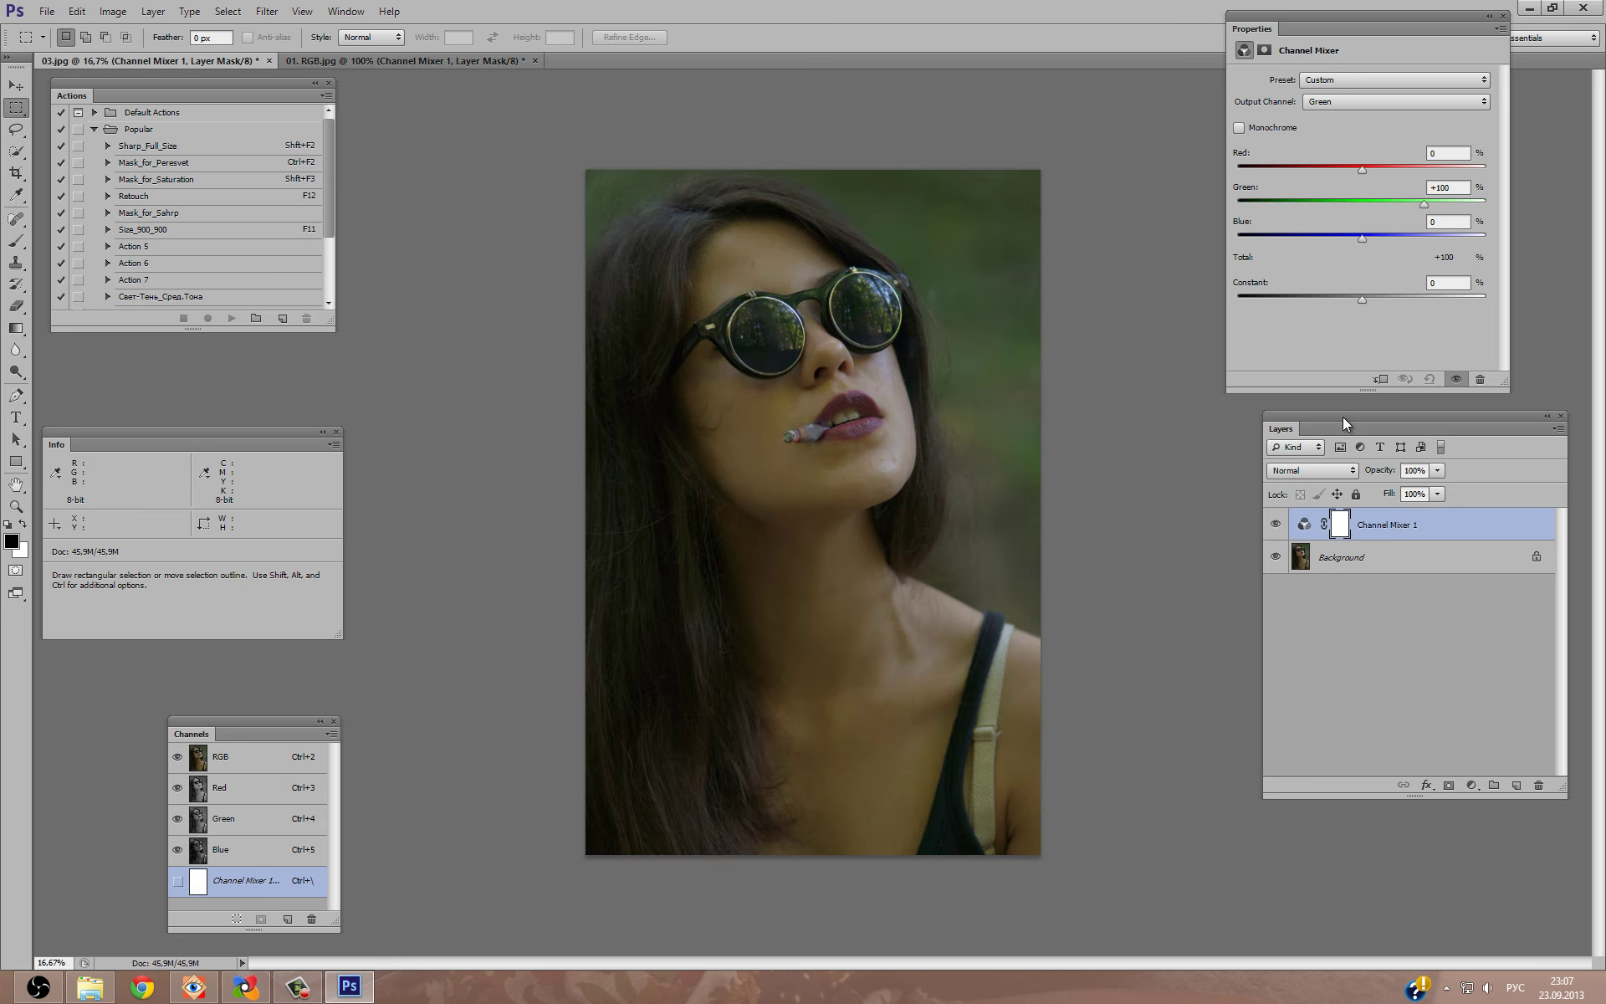
pyautogui.click(1429, 186)
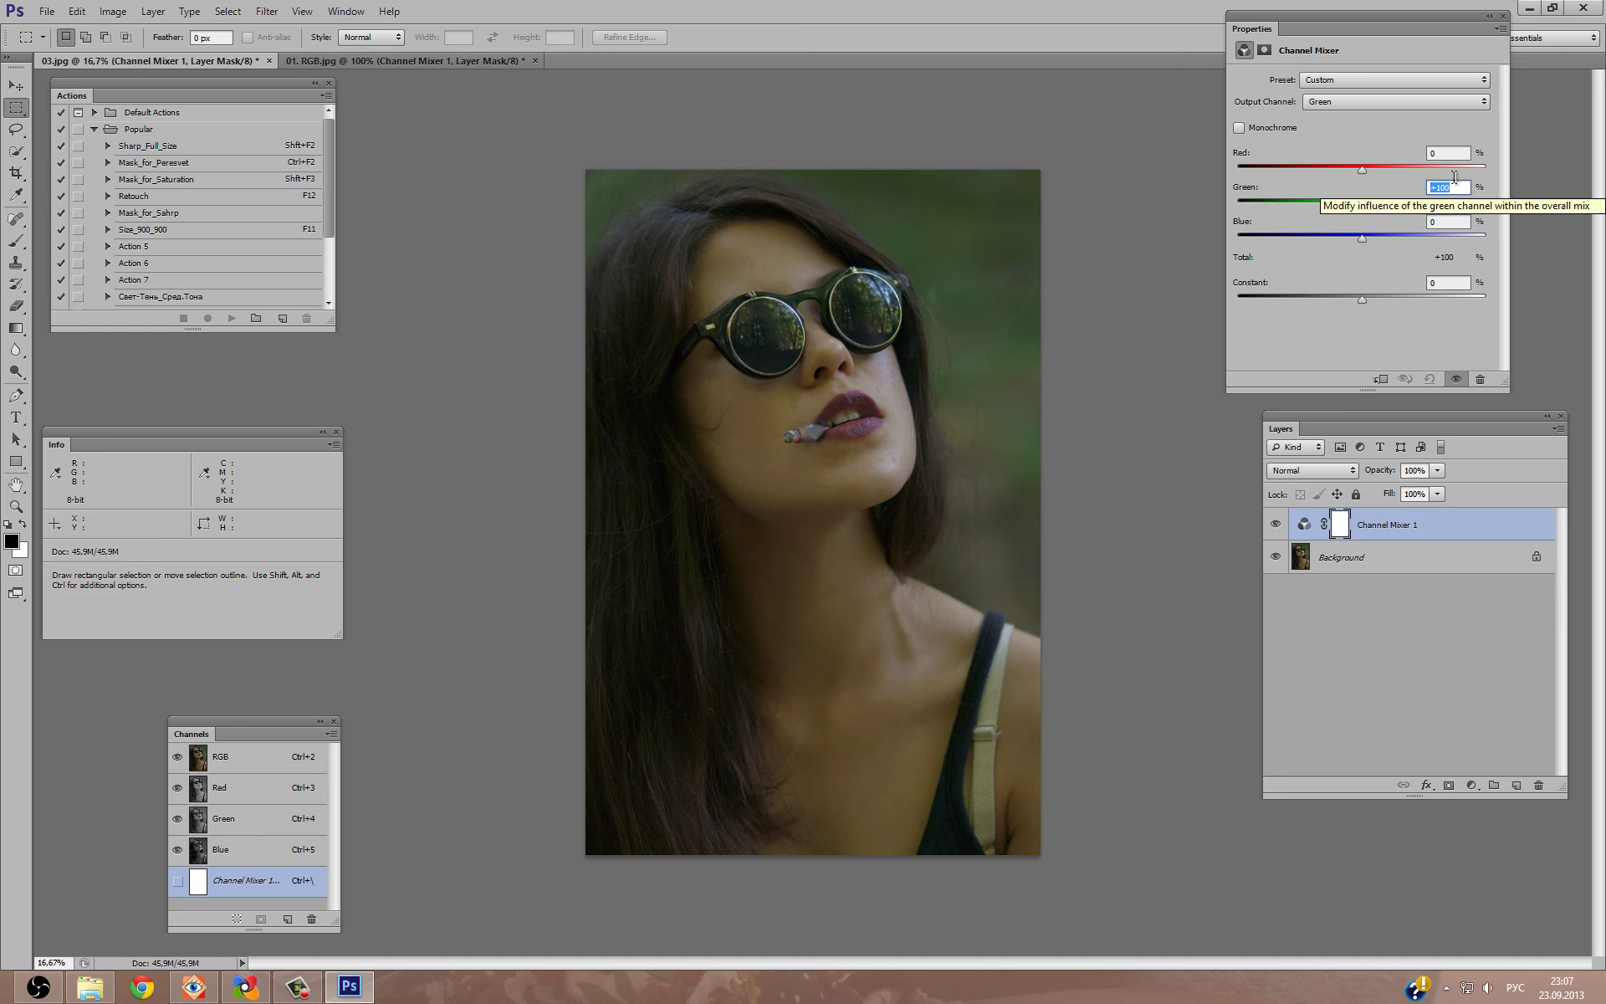
pyautogui.write('50')
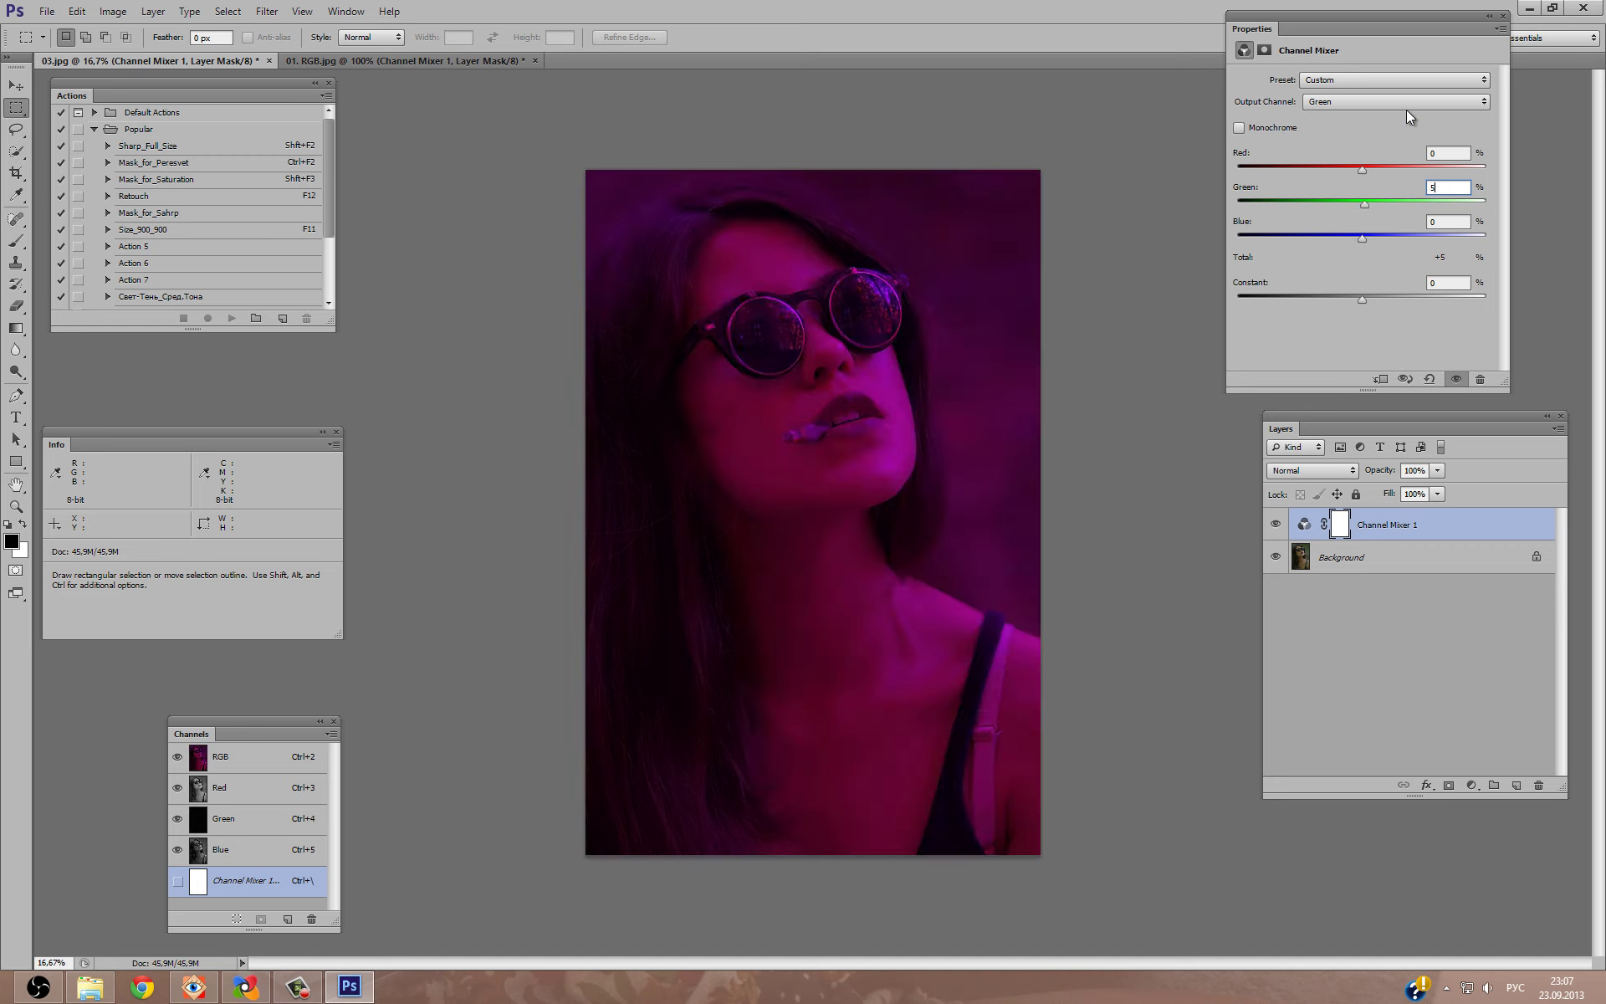
pyautogui.press('Tab')
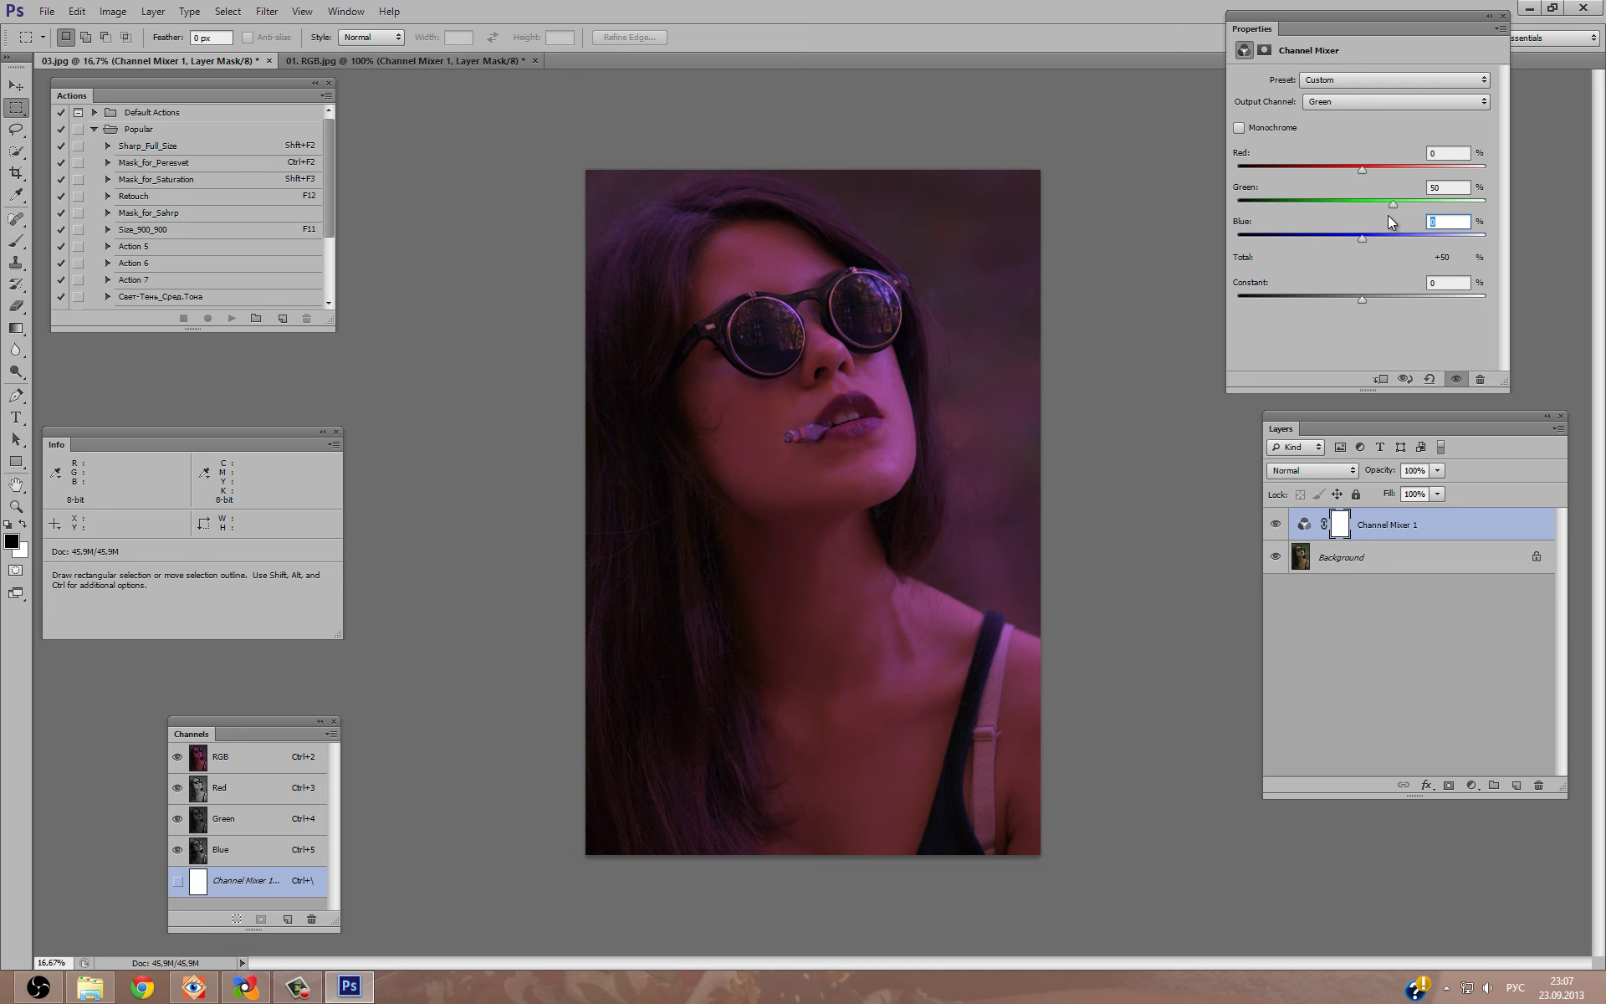
pyautogui.write('50')
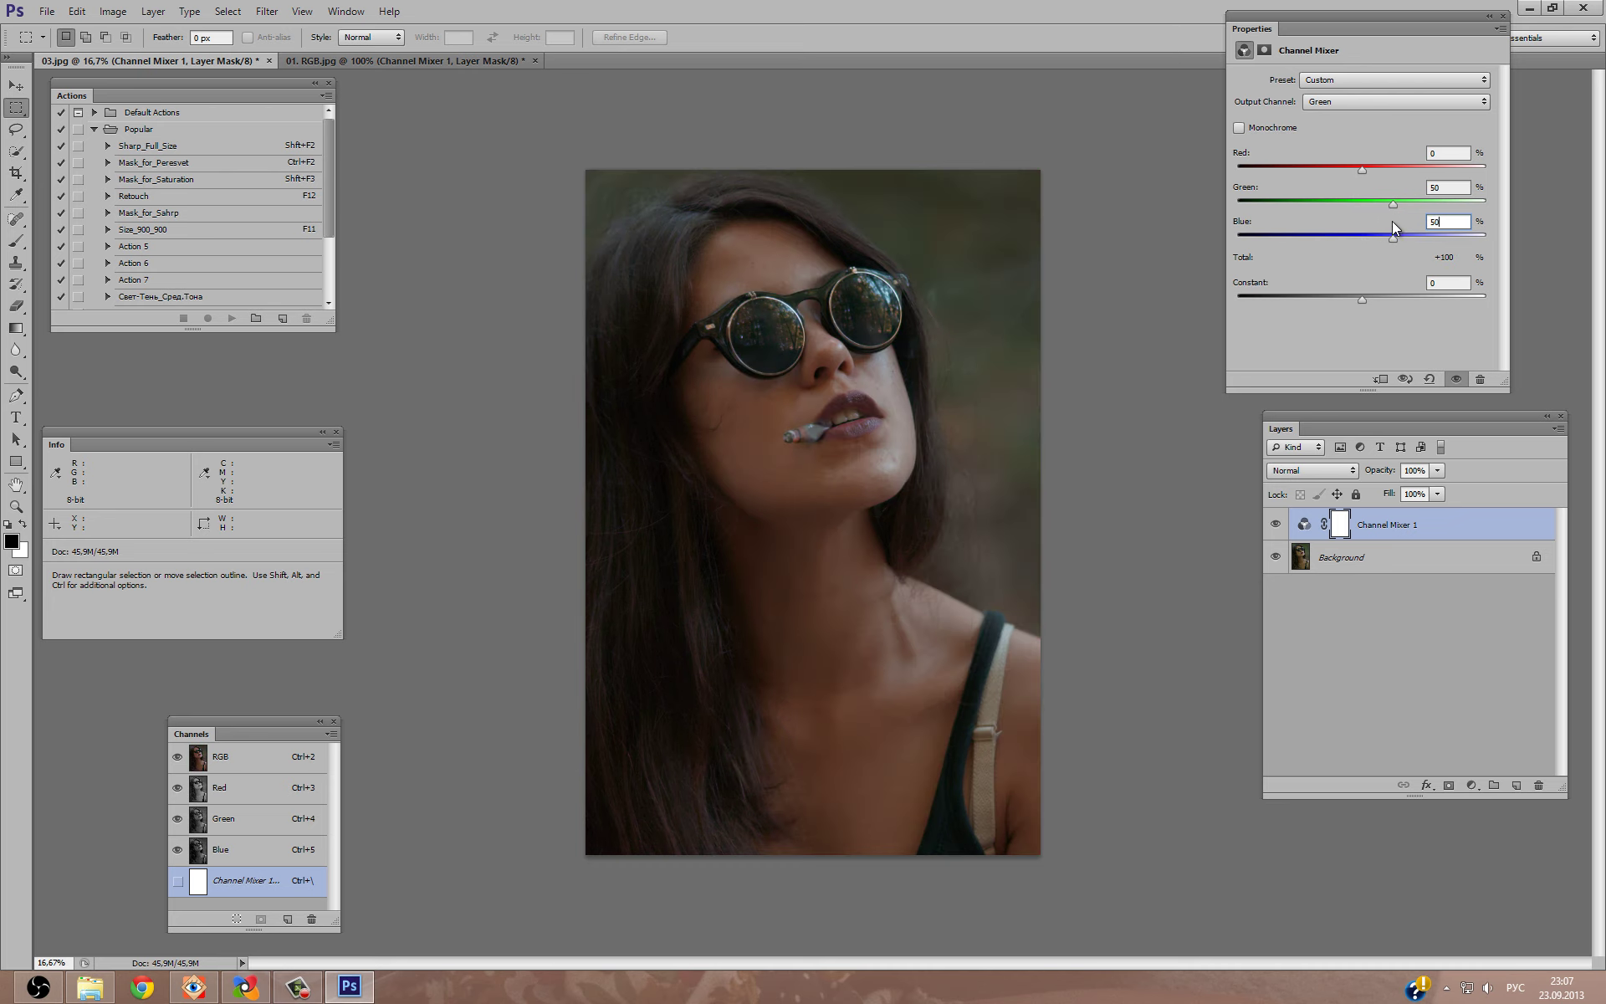
pyautogui.moveTo(1393, 204); pyautogui.dragTo(1397, 204)
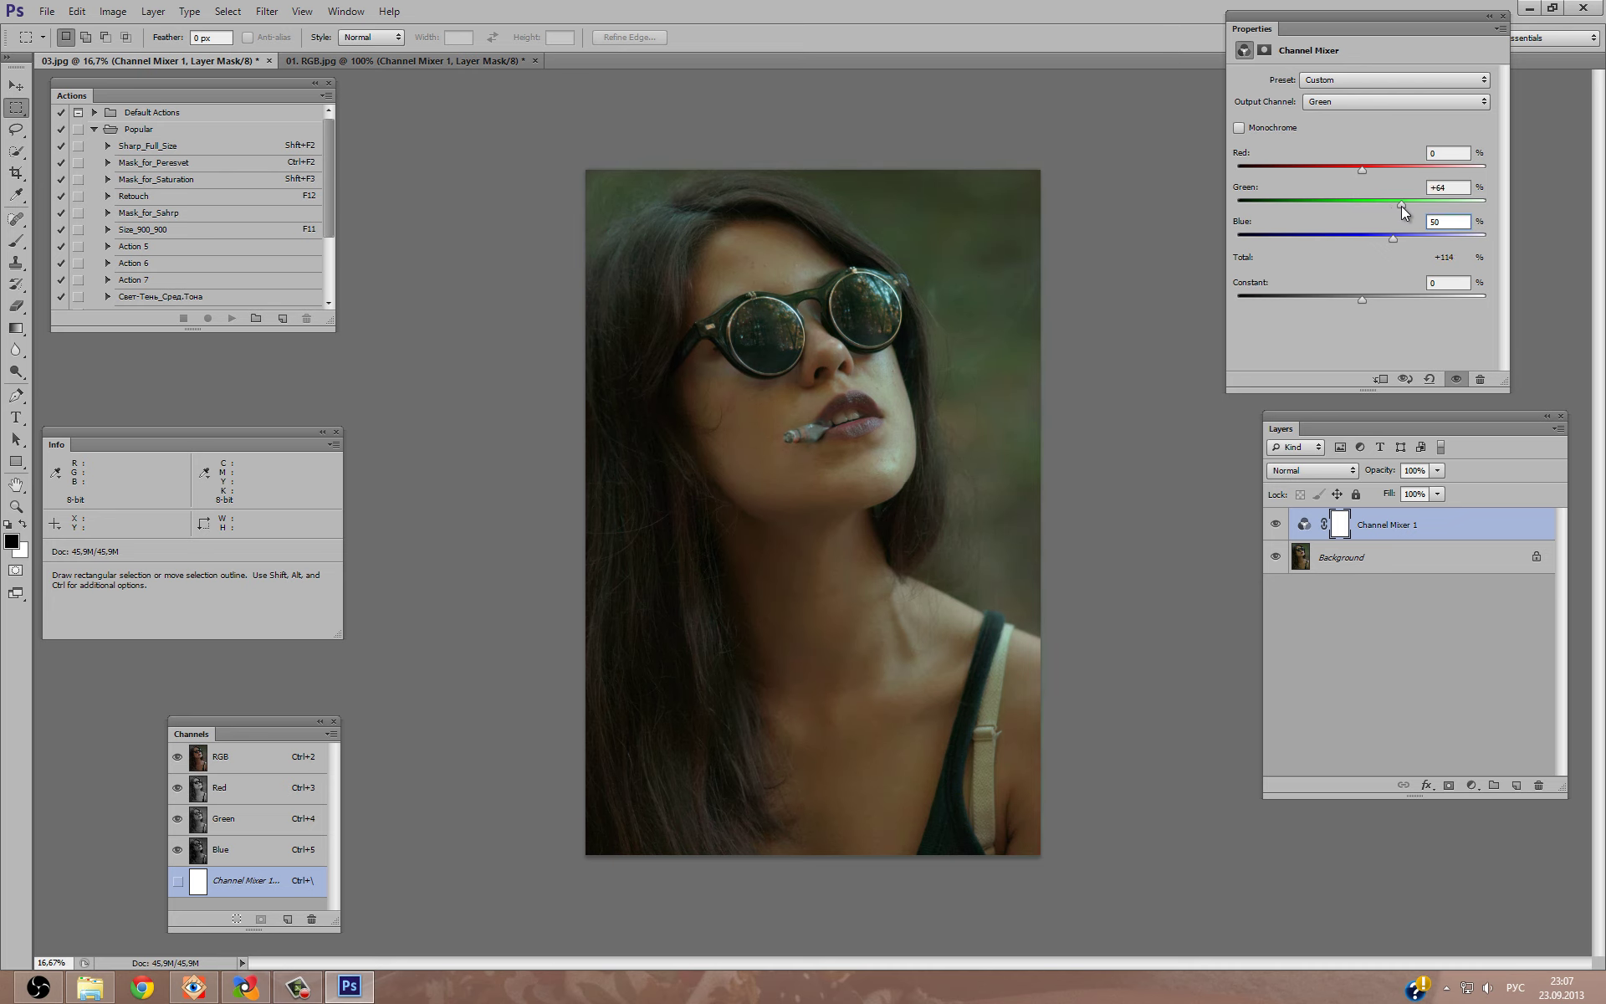
pyautogui.click(1451, 187)
pyautogui.write('50')
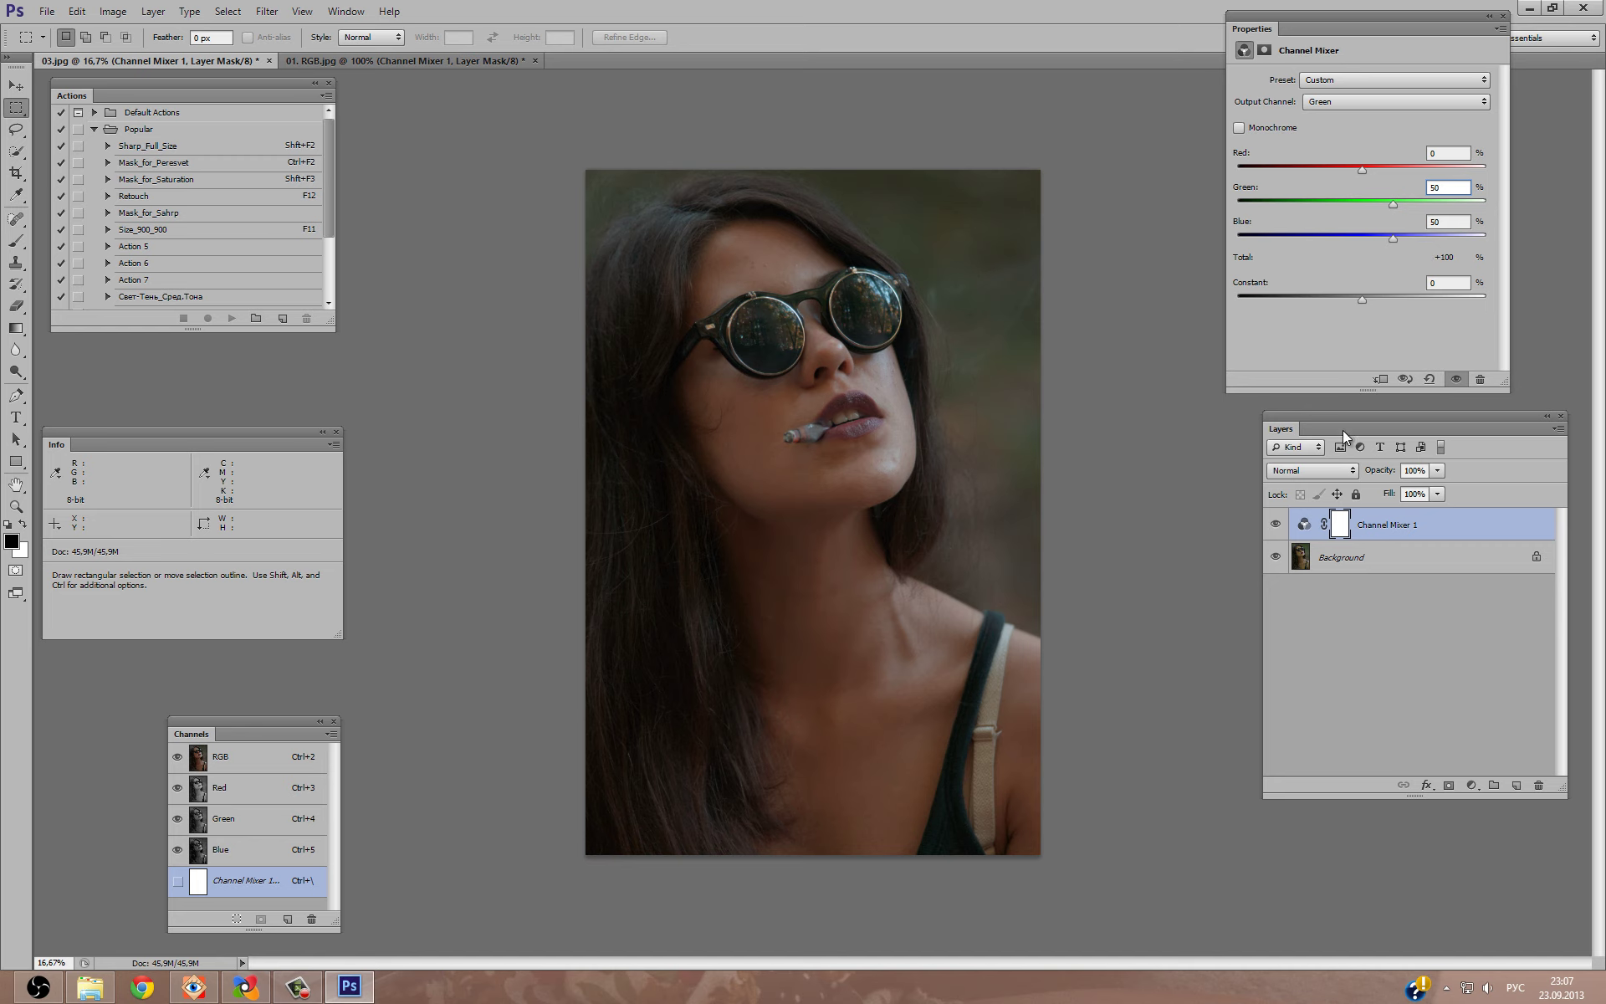
# Blend the portrait's mixer layer in Darken mode and nudge red up slightly.
pyautogui.click(1339, 474)
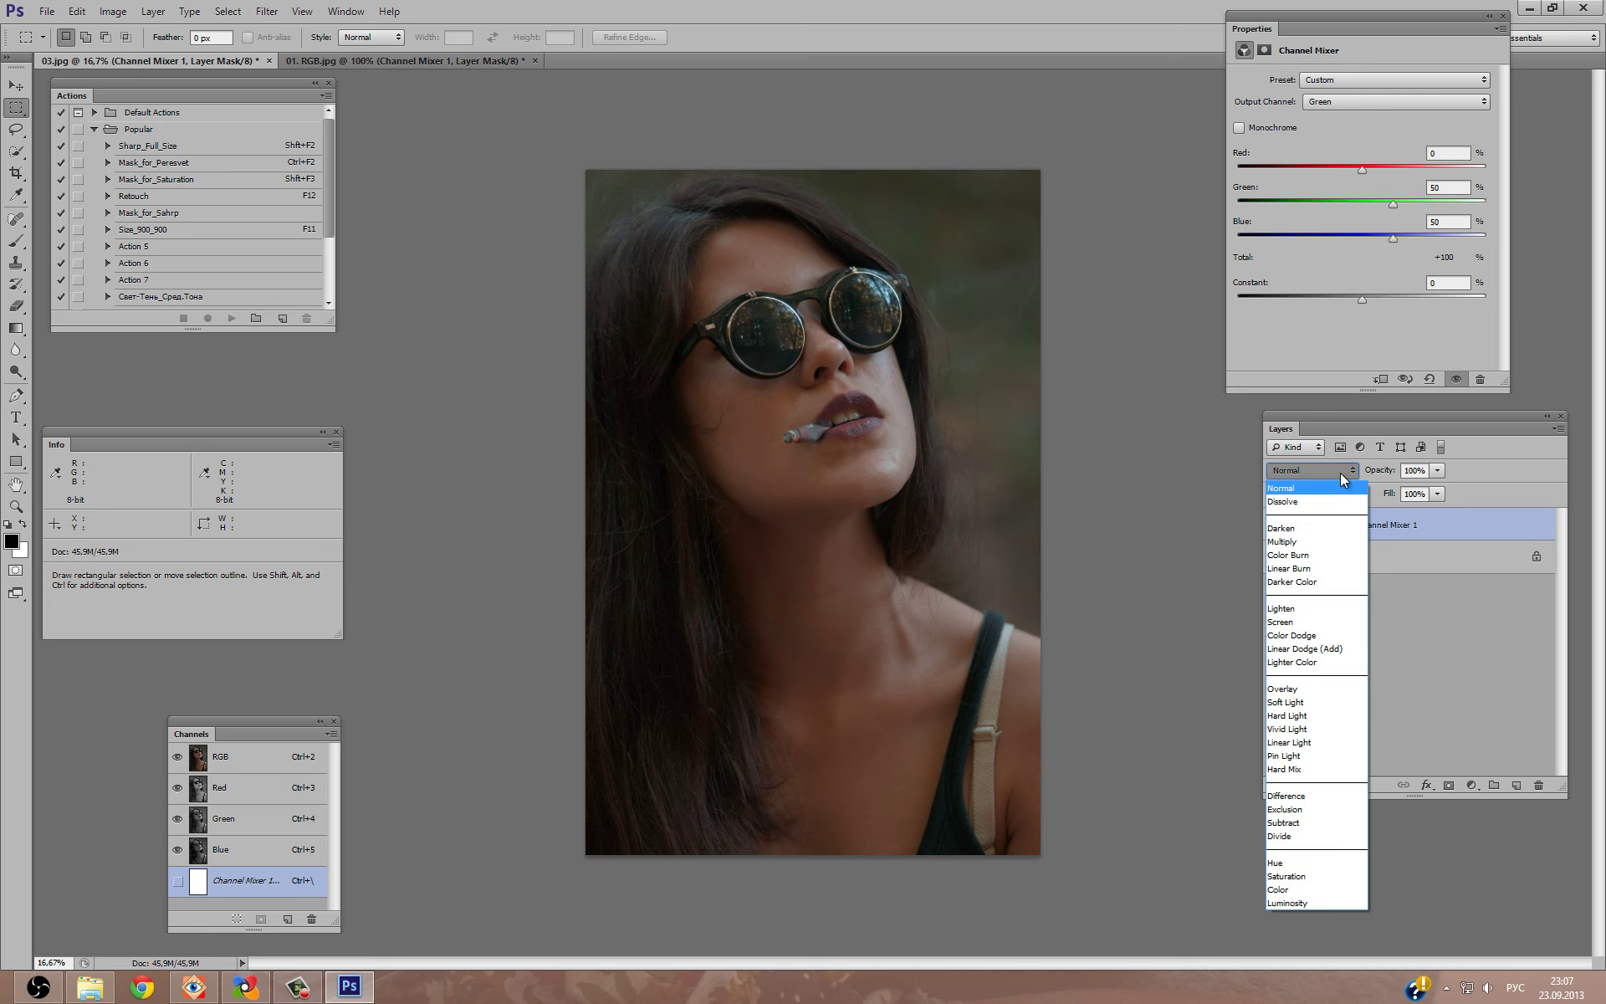
pyautogui.click(1332, 529)
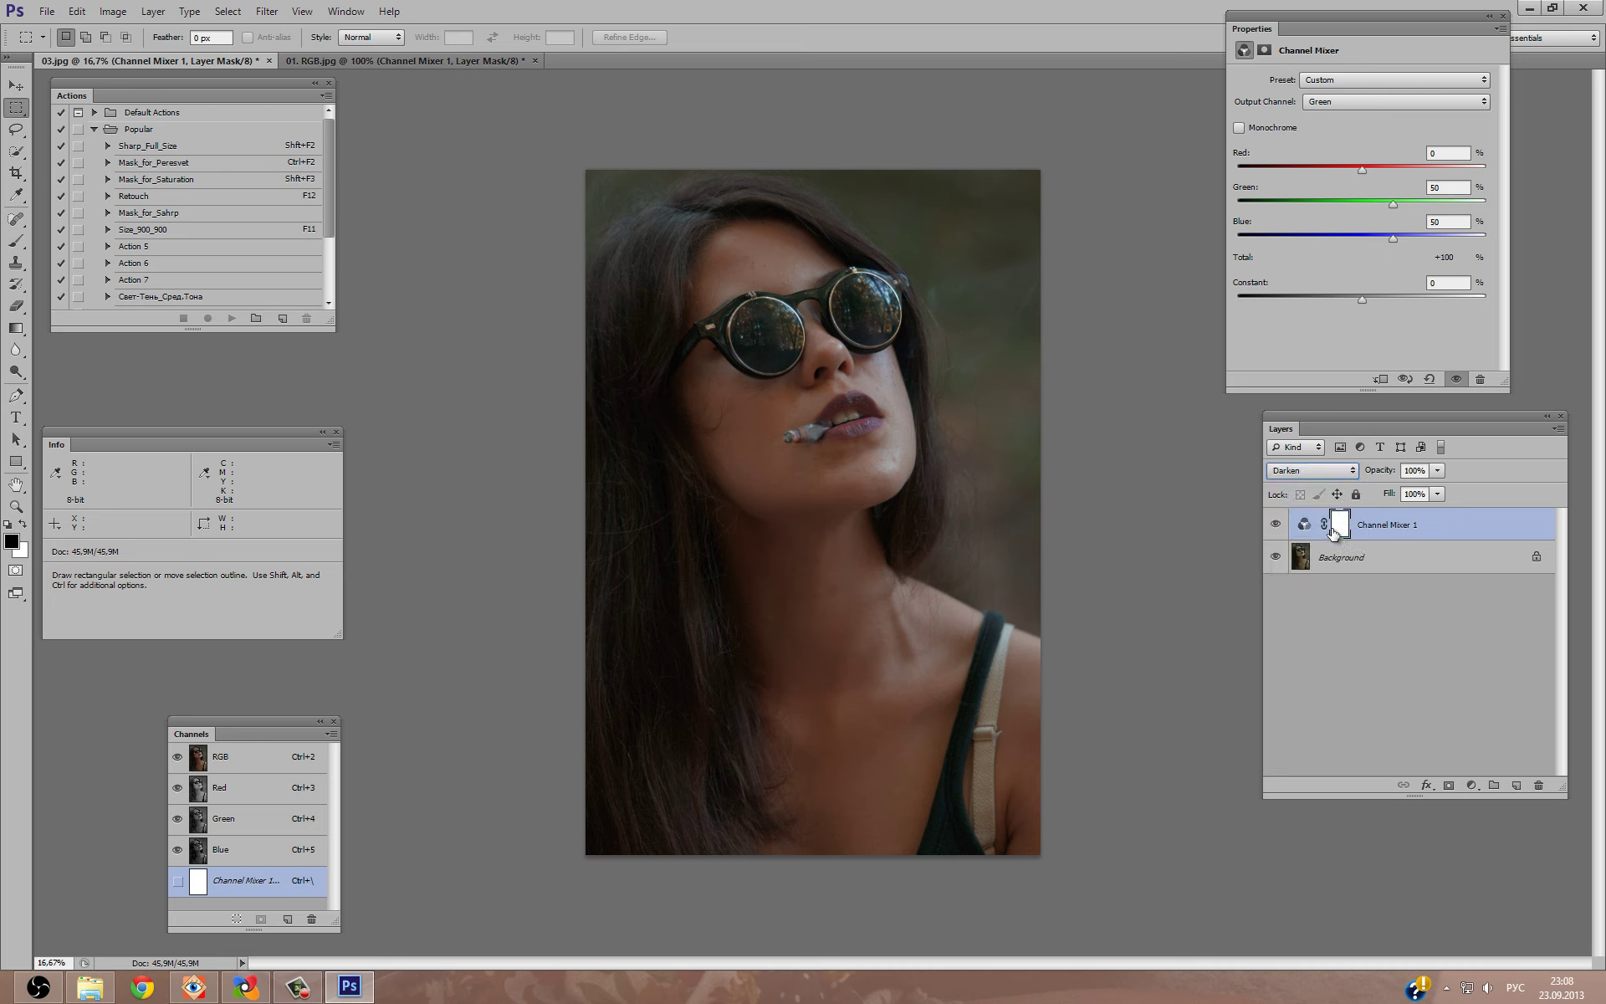
pyautogui.click(1274, 523)
pyautogui.moveTo(1361, 168); pyautogui.dragTo(1368, 169)
pyautogui.click(1367, 169)
# Enter Blue 60, Red 10 and Green 30 for the green output.
pyautogui.click(1435, 223)
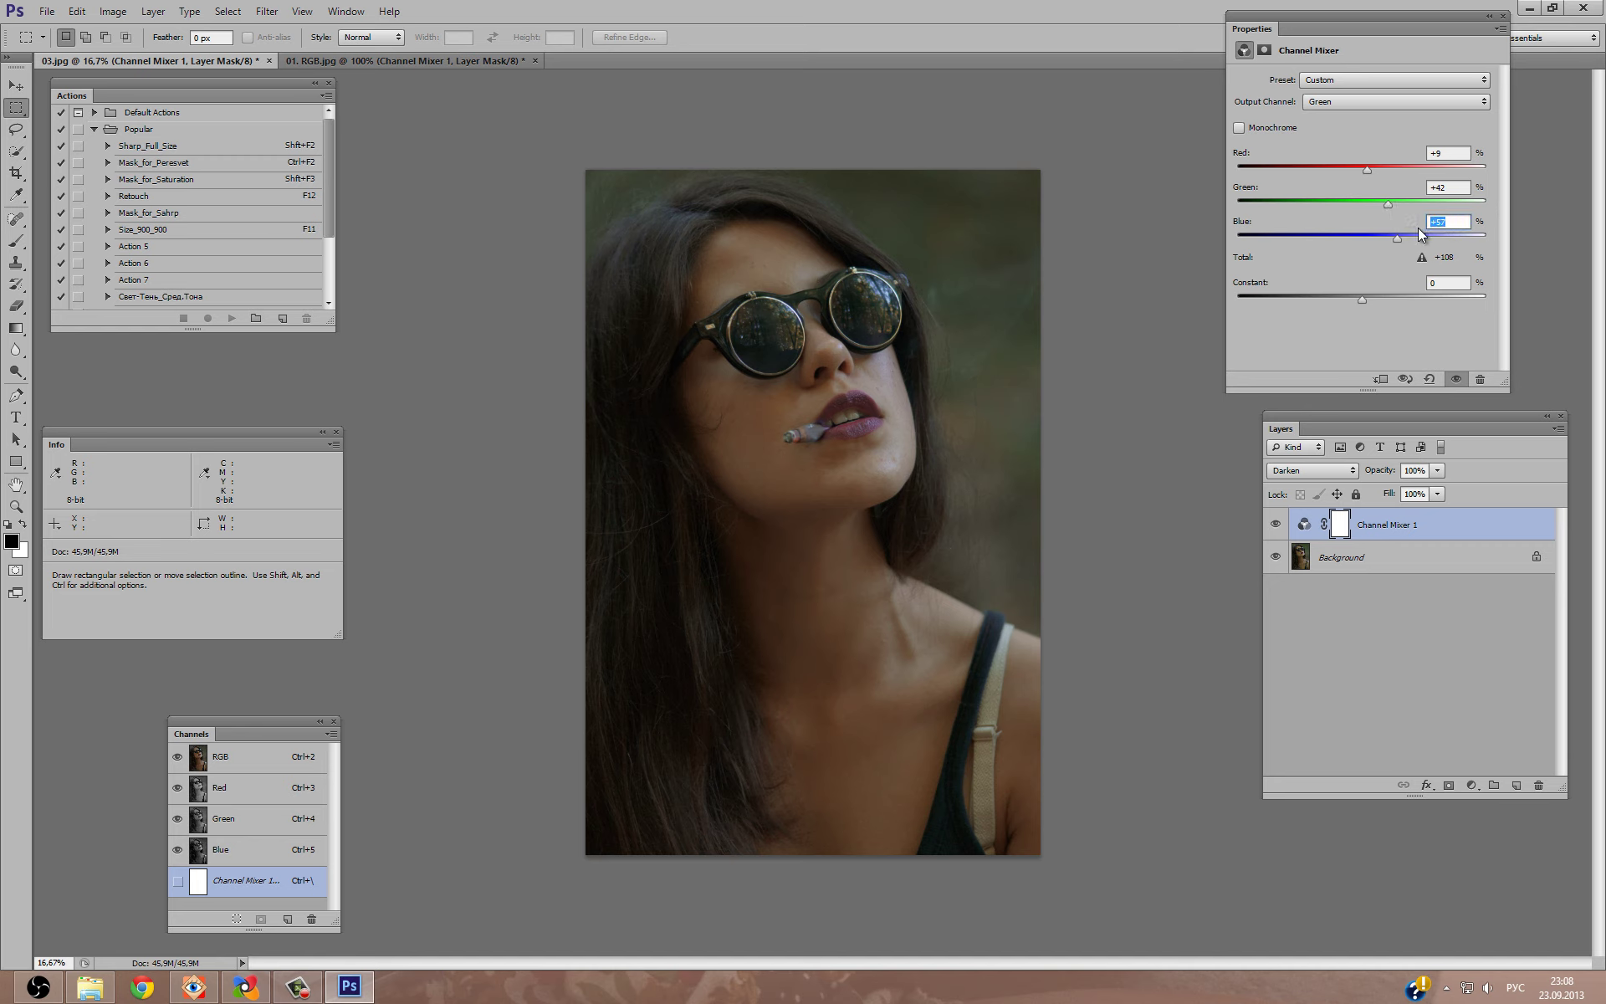
pyautogui.write('60')
pyautogui.click(1442, 153)
pyautogui.write('10')
pyautogui.click(1435, 188)
pyautogui.write('30')
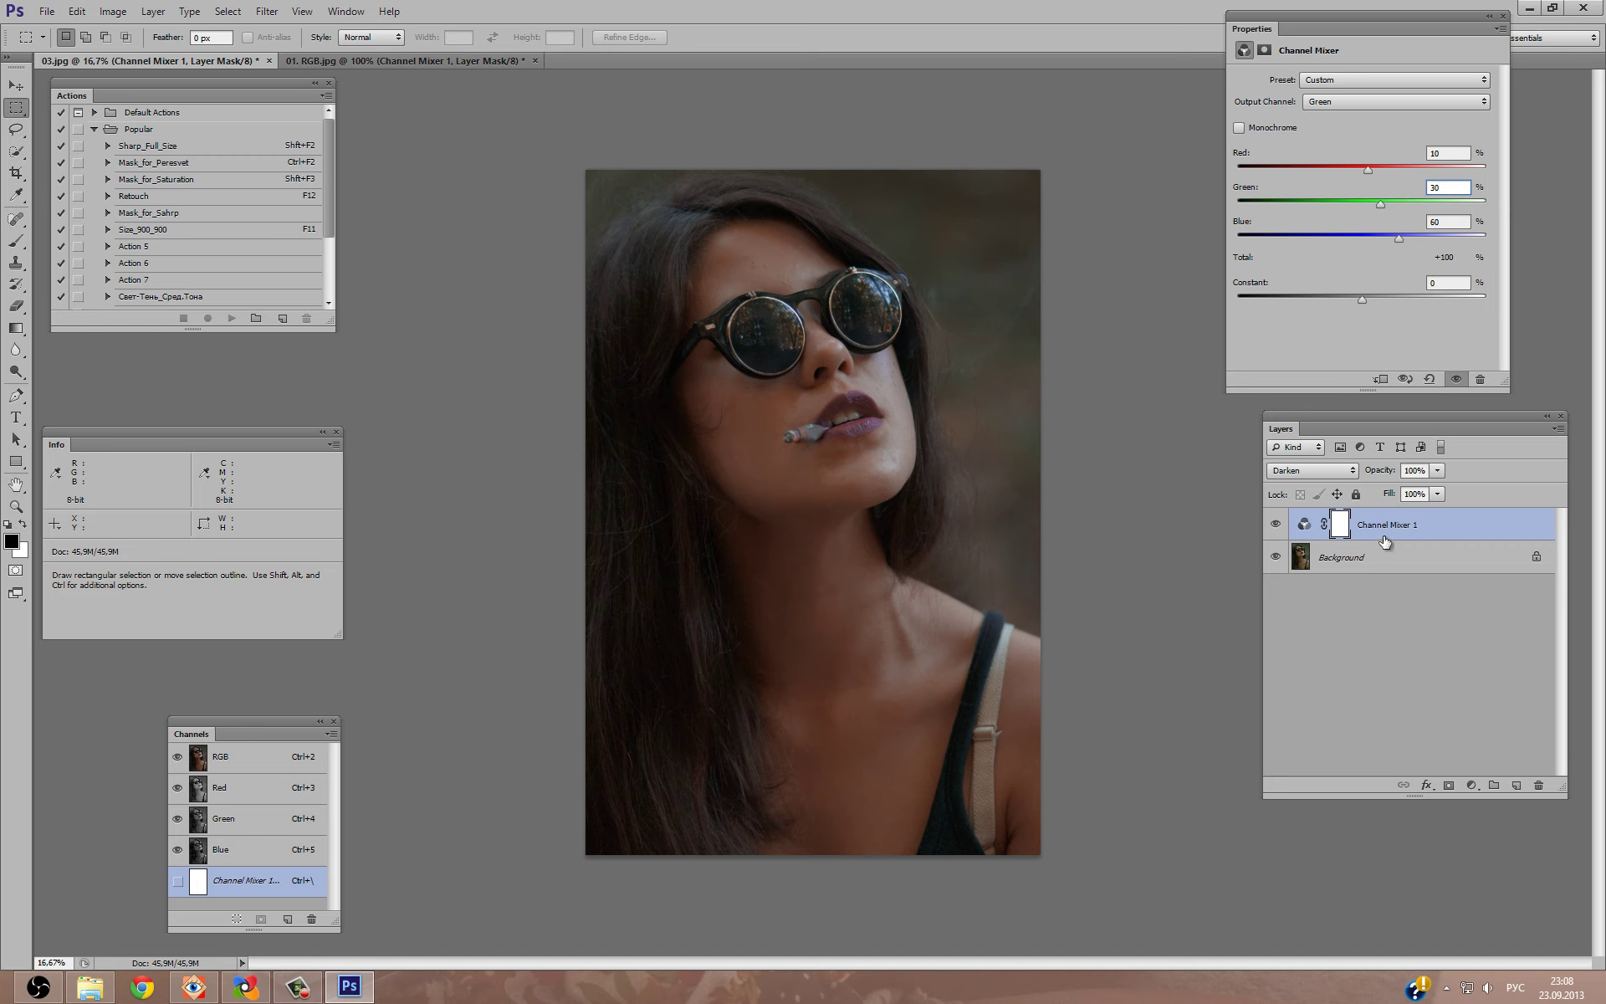
# Lower the mixer layer's opacity to 49%, comparing with the mixer hidden.
pyautogui.click(1439, 474)
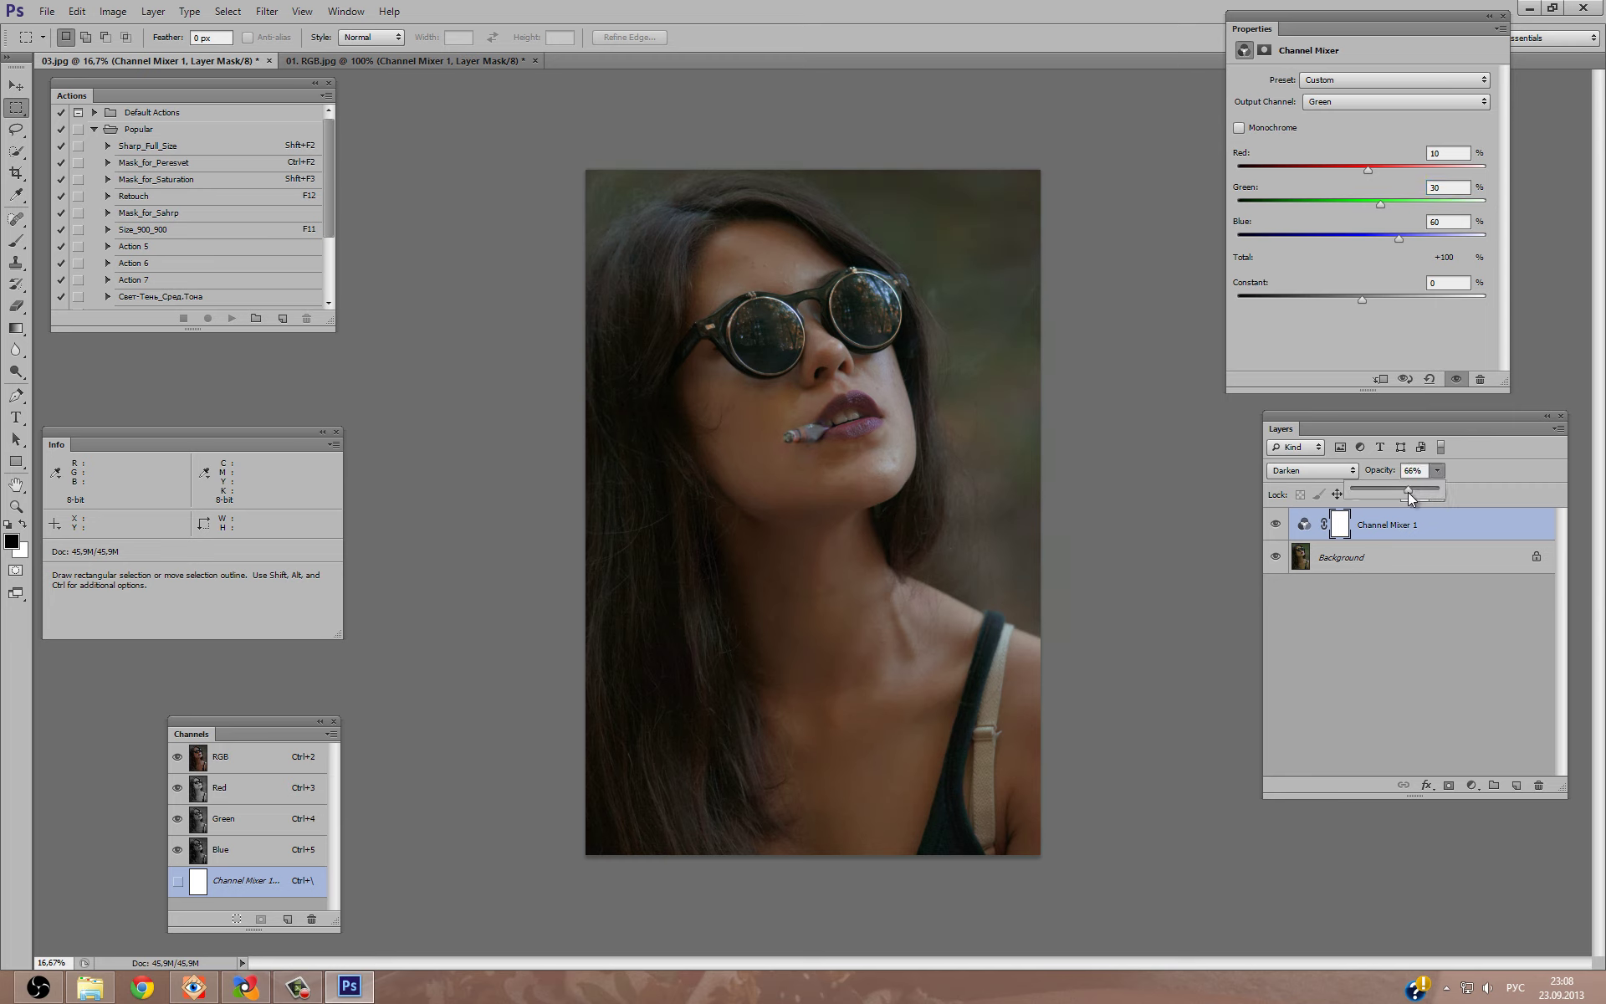
pyautogui.click(1274, 525)
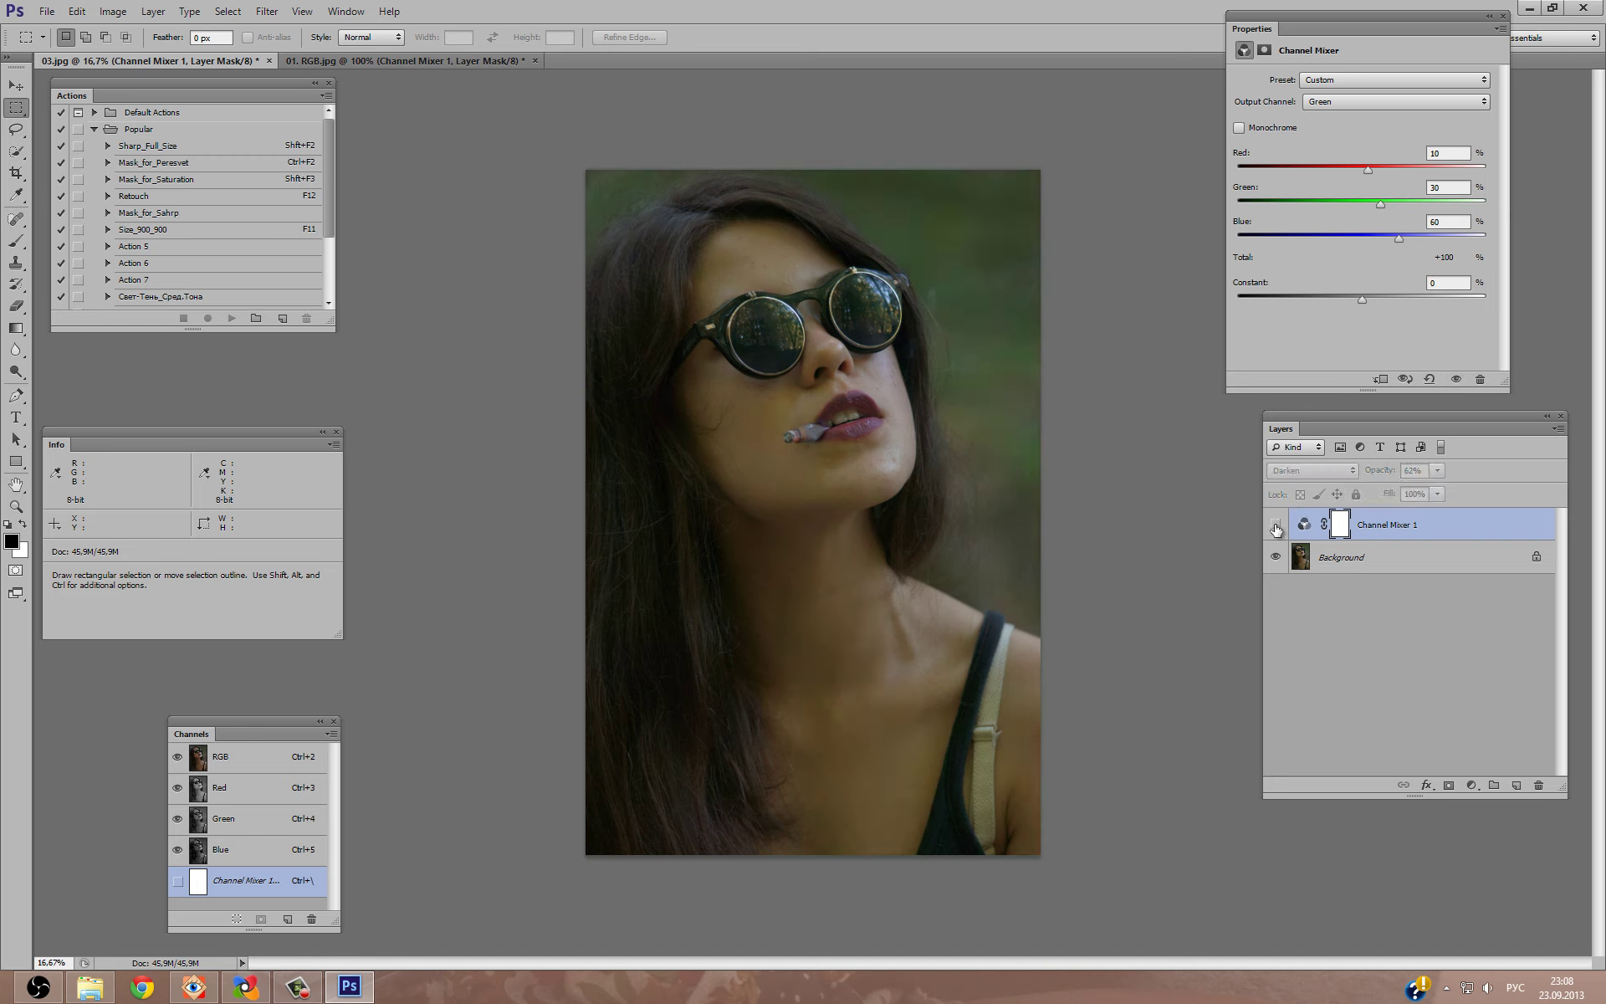
pyautogui.click(1274, 525)
pyautogui.click(1274, 524)
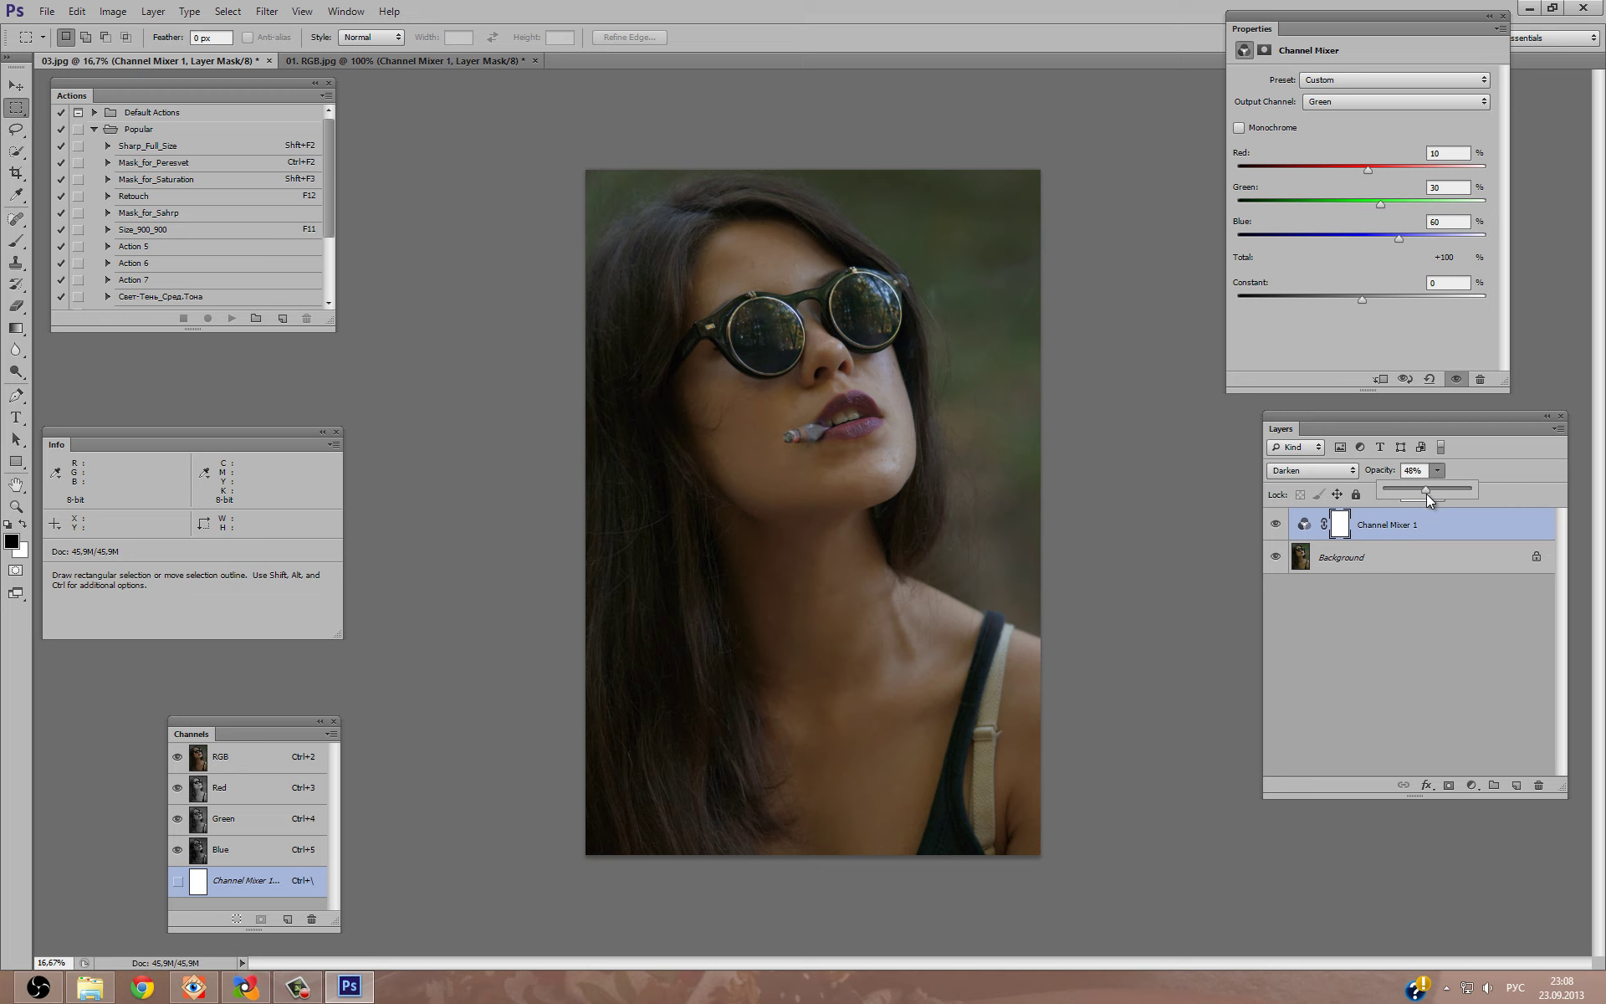
pyautogui.click(1382, 526)
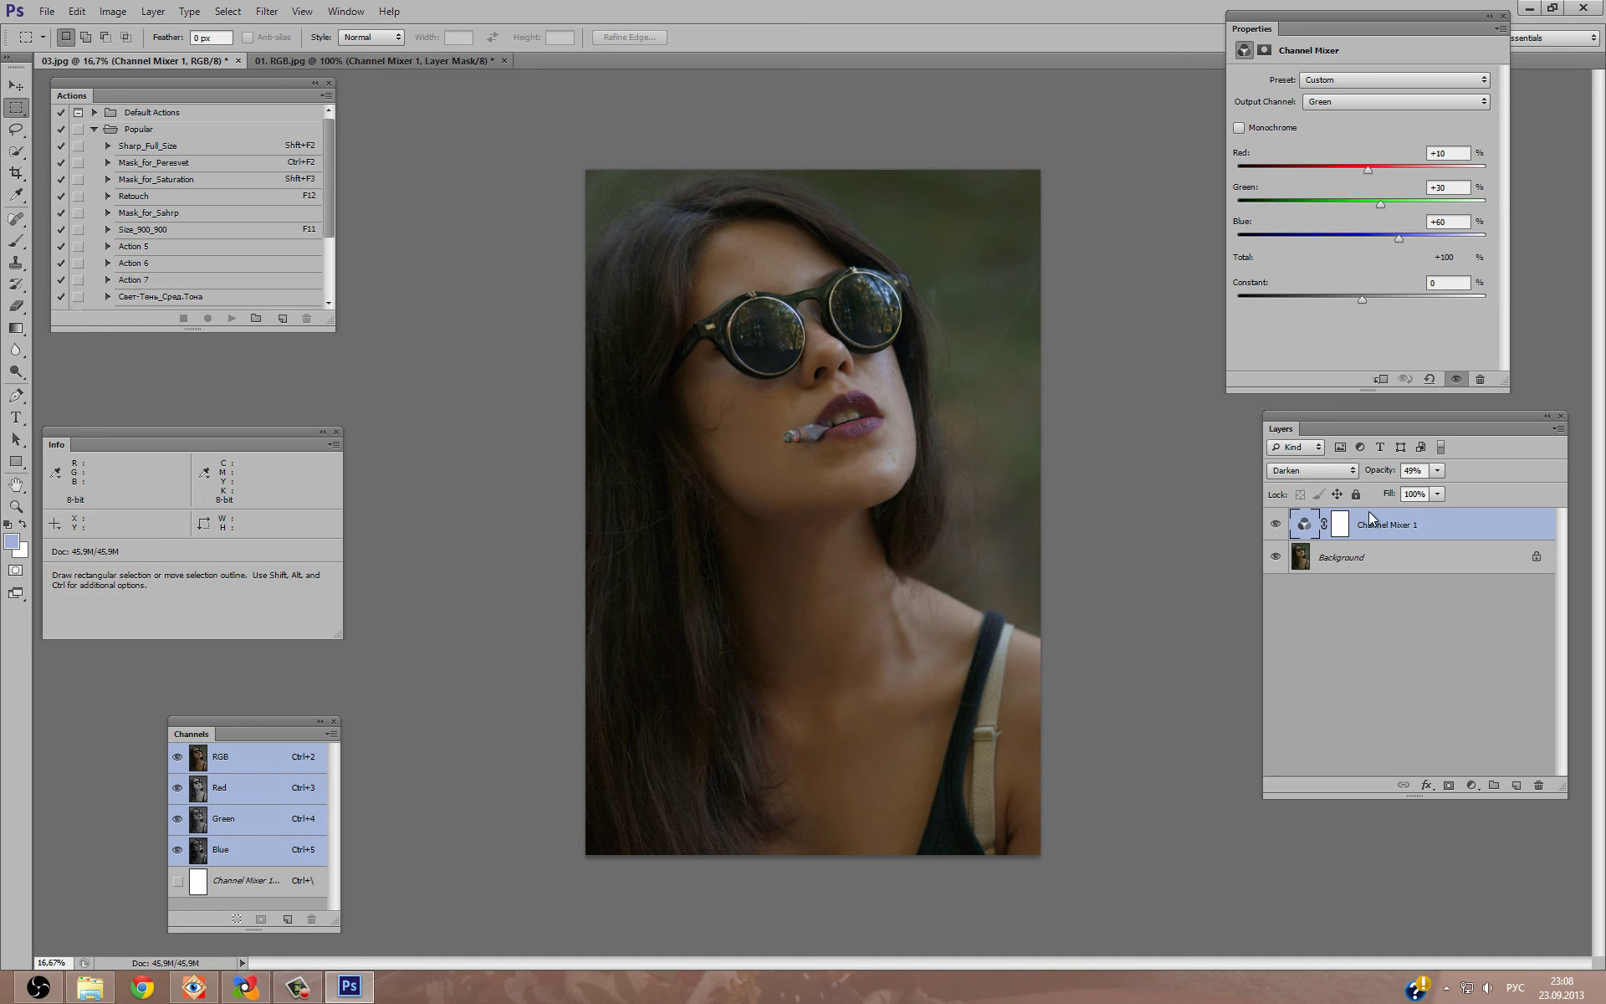
# Stamp all visible layers onto a new layer blended in Color mode and compare.
pyautogui.moveTo(1375, 545); pyautogui.dragTo(1374, 535)
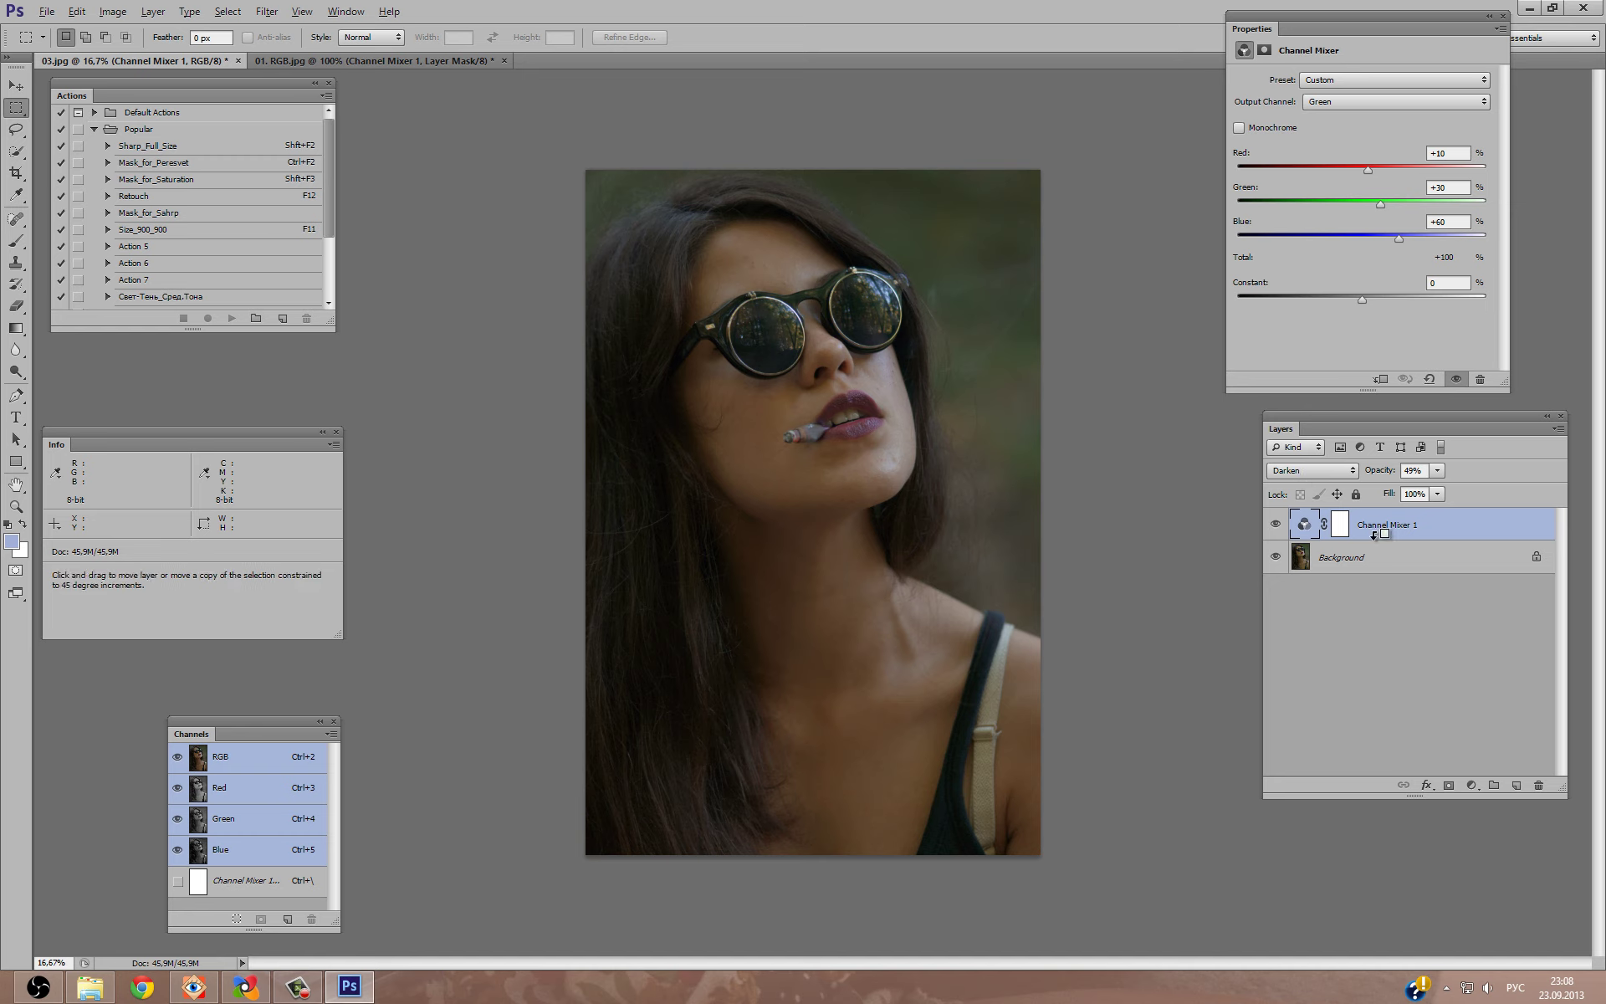
pyautogui.hotkey('ctrl', 'alt', 'shift', 'e')
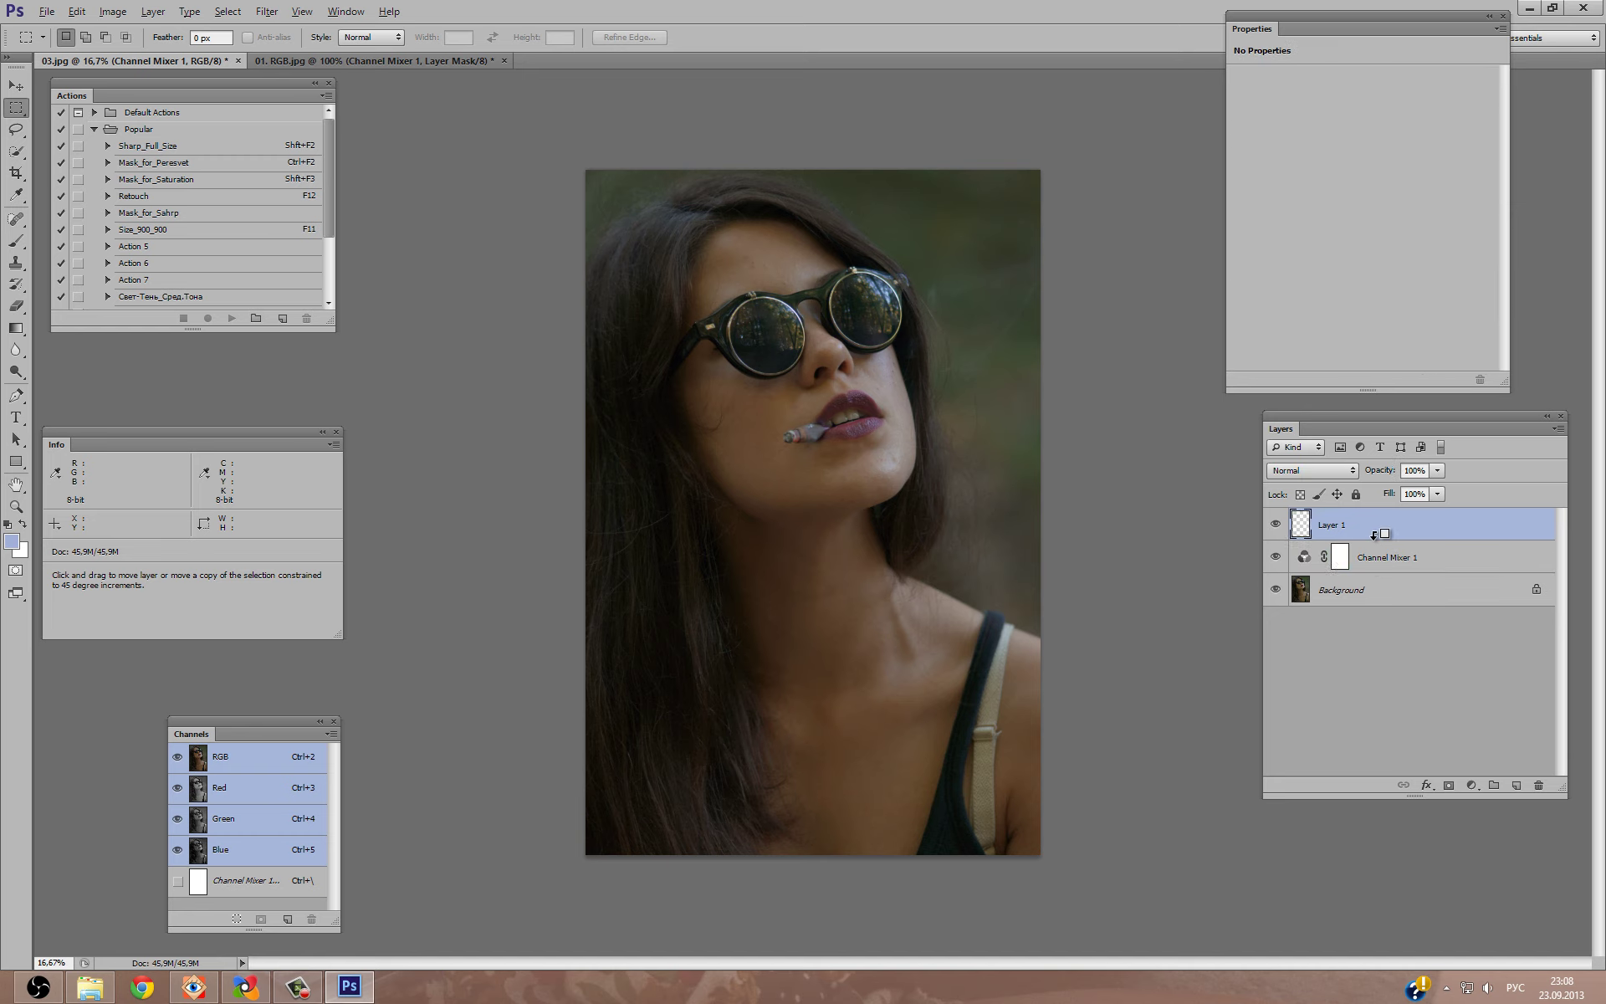
pyautogui.click(1321, 472)
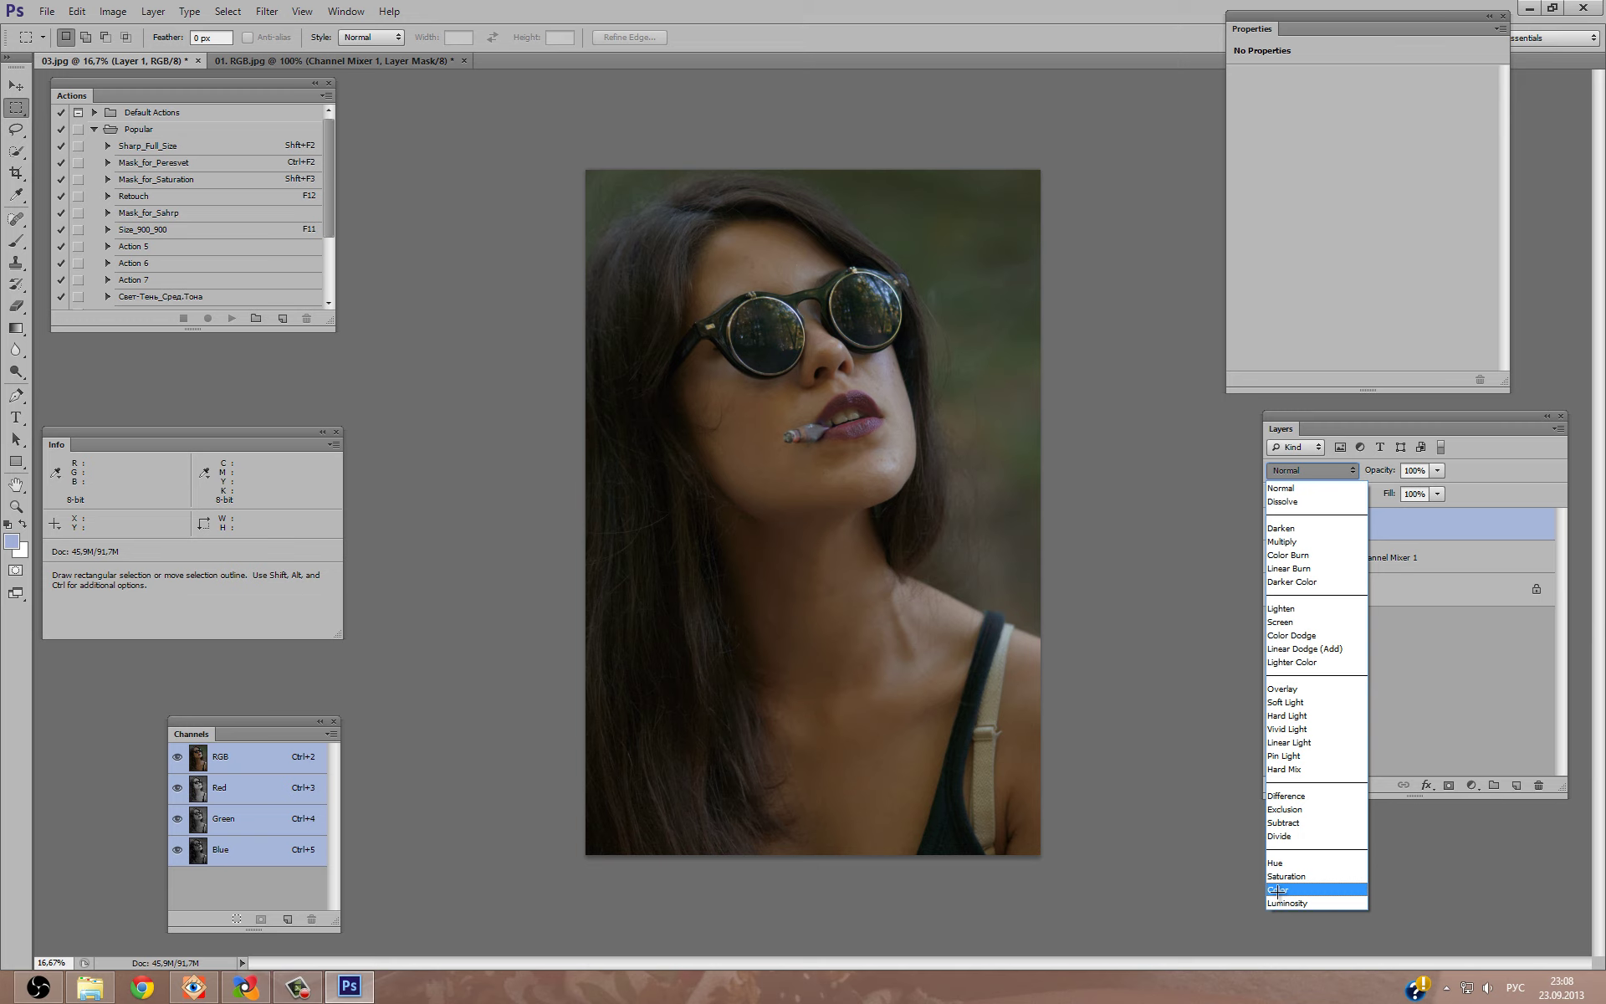
pyautogui.click(1277, 889)
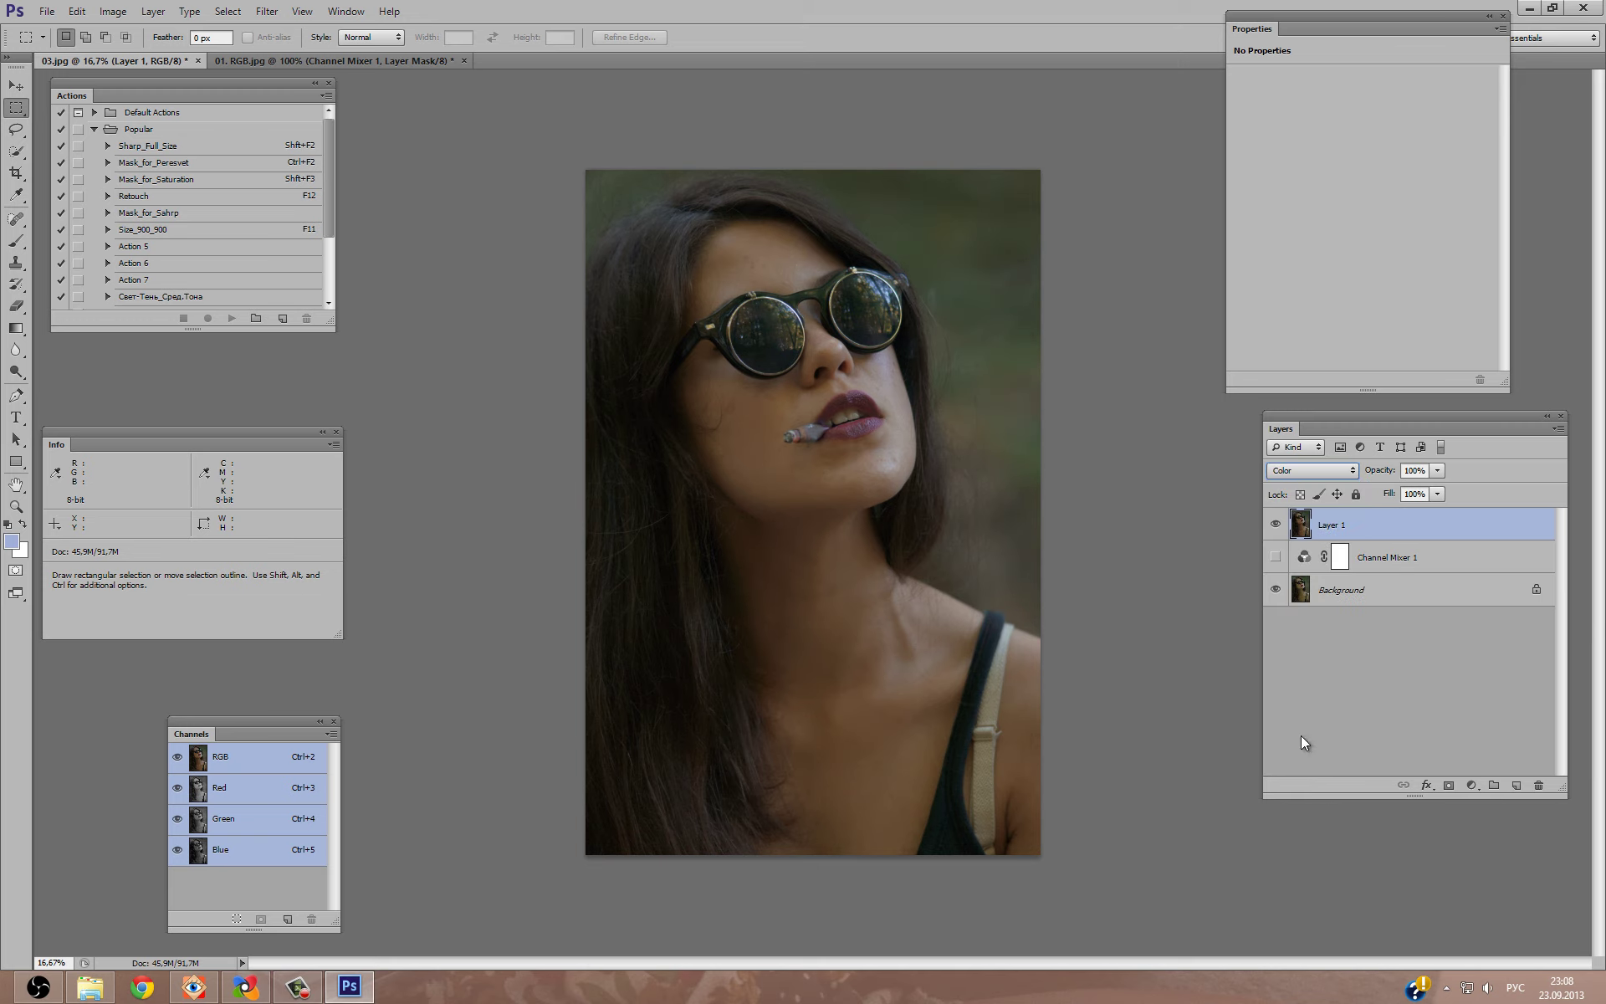
pyautogui.click(1276, 524)
pyautogui.click(1275, 525)
# Close 03.jpg and 01. RGB.jpg without saving changes.
pyautogui.click(198, 60)
pyautogui.click(816, 362)
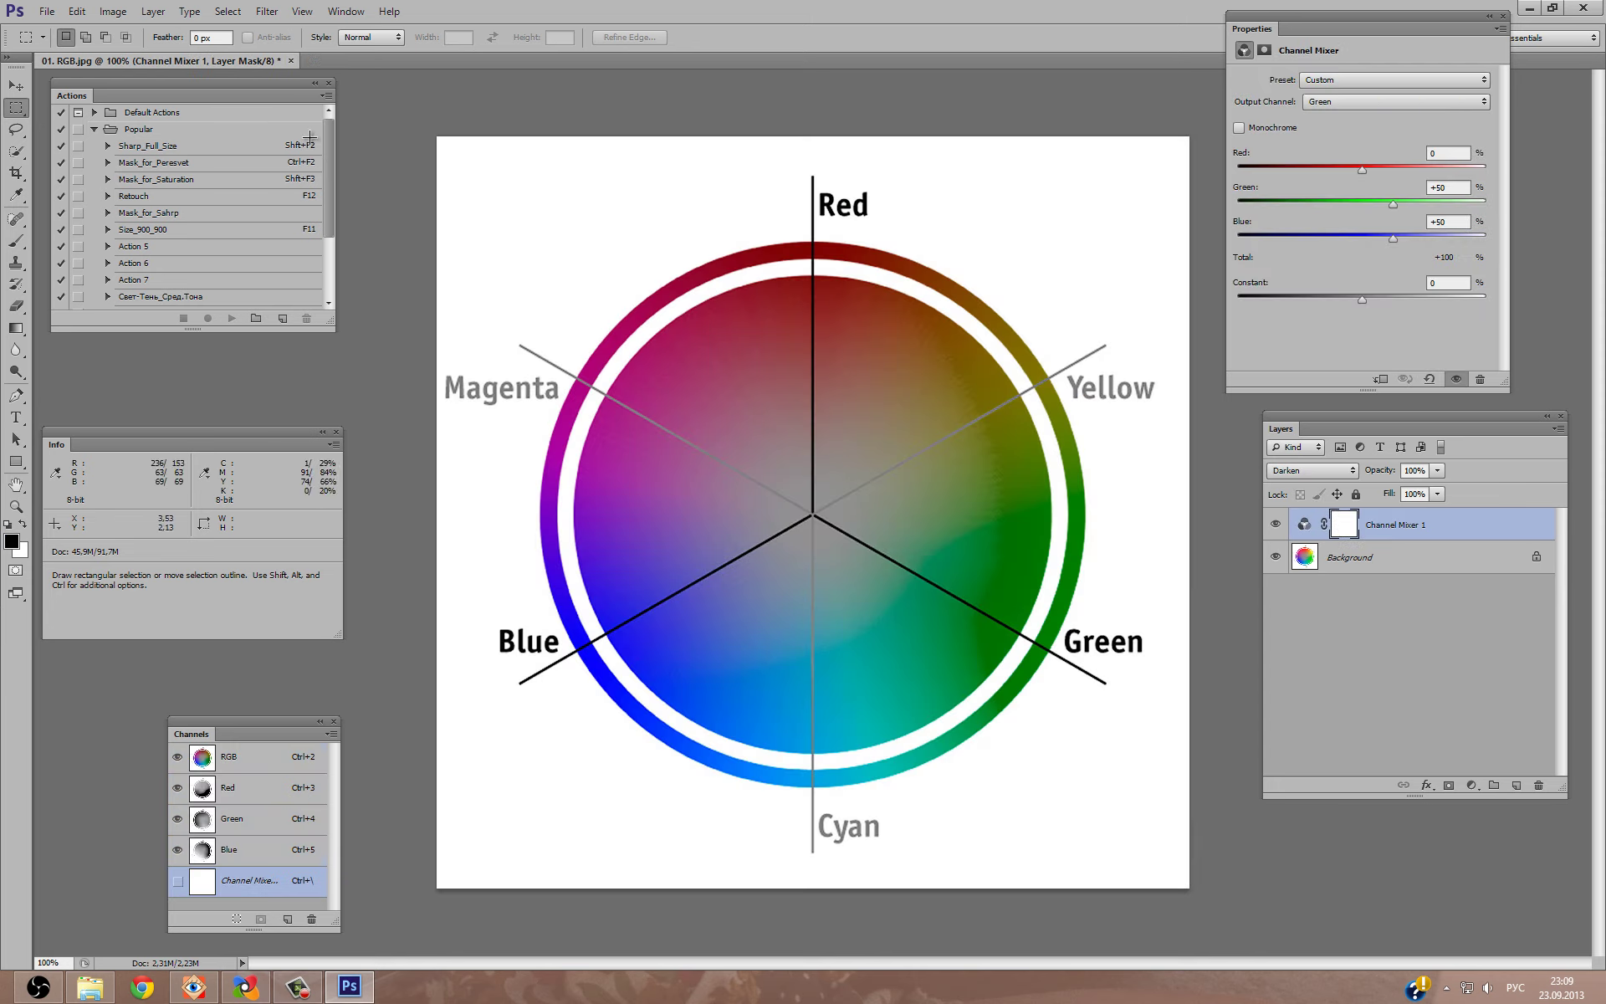
pyautogui.click(291, 63)
pyautogui.click(815, 360)
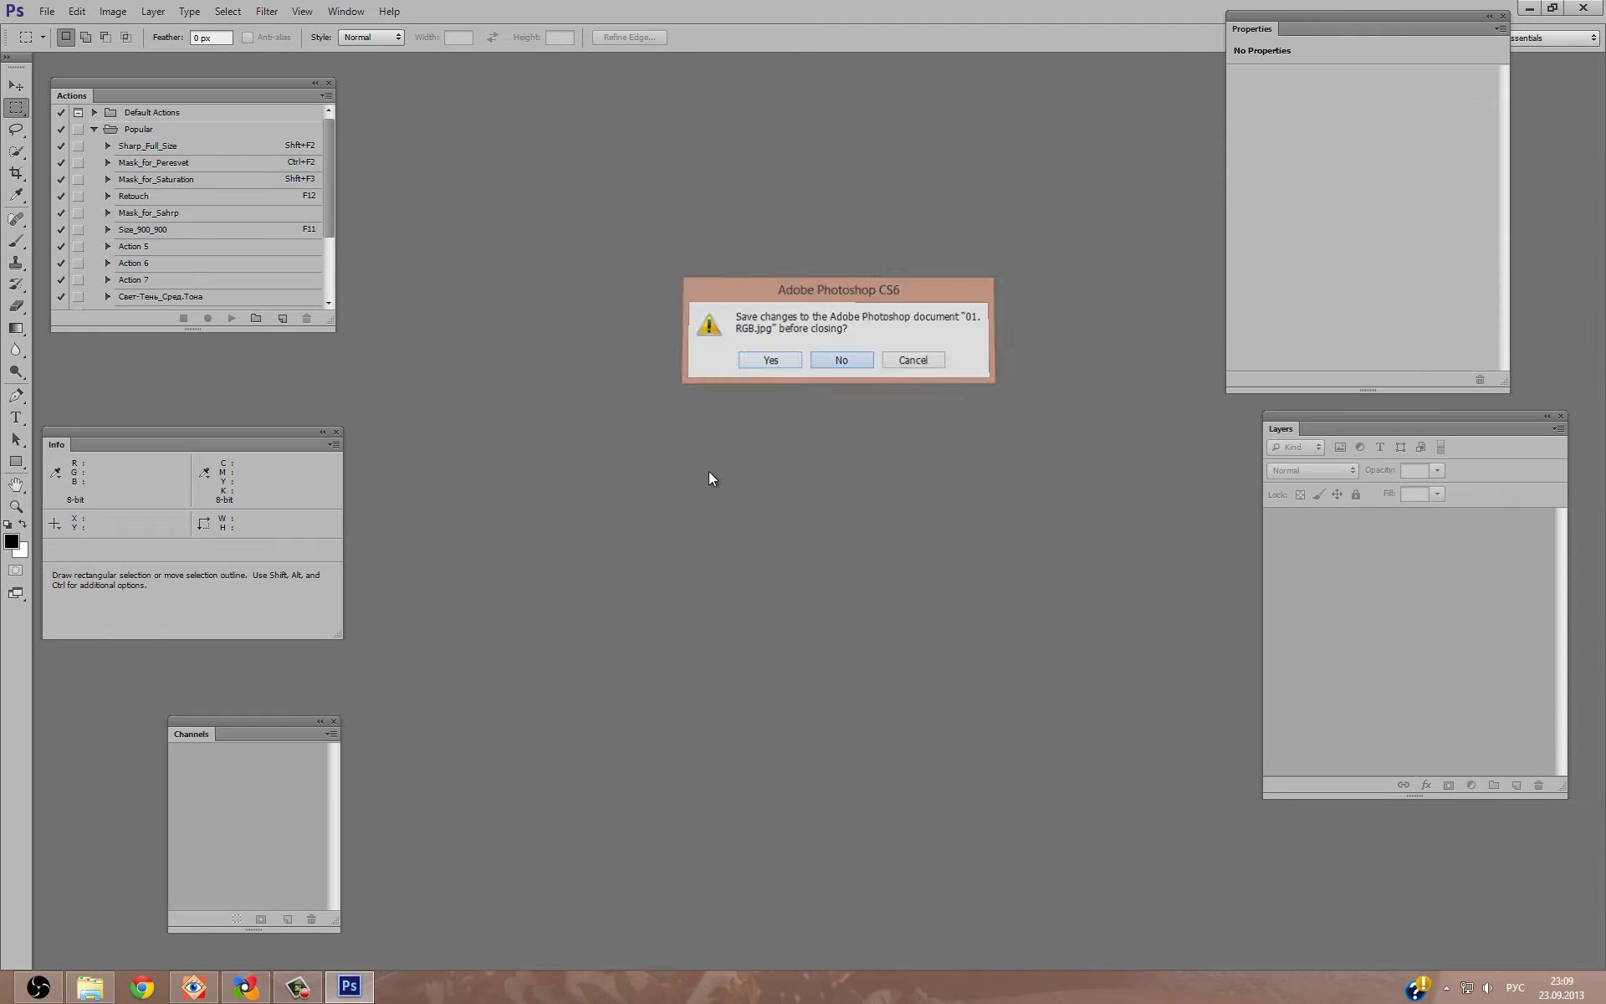
pyautogui.click(195, 989)
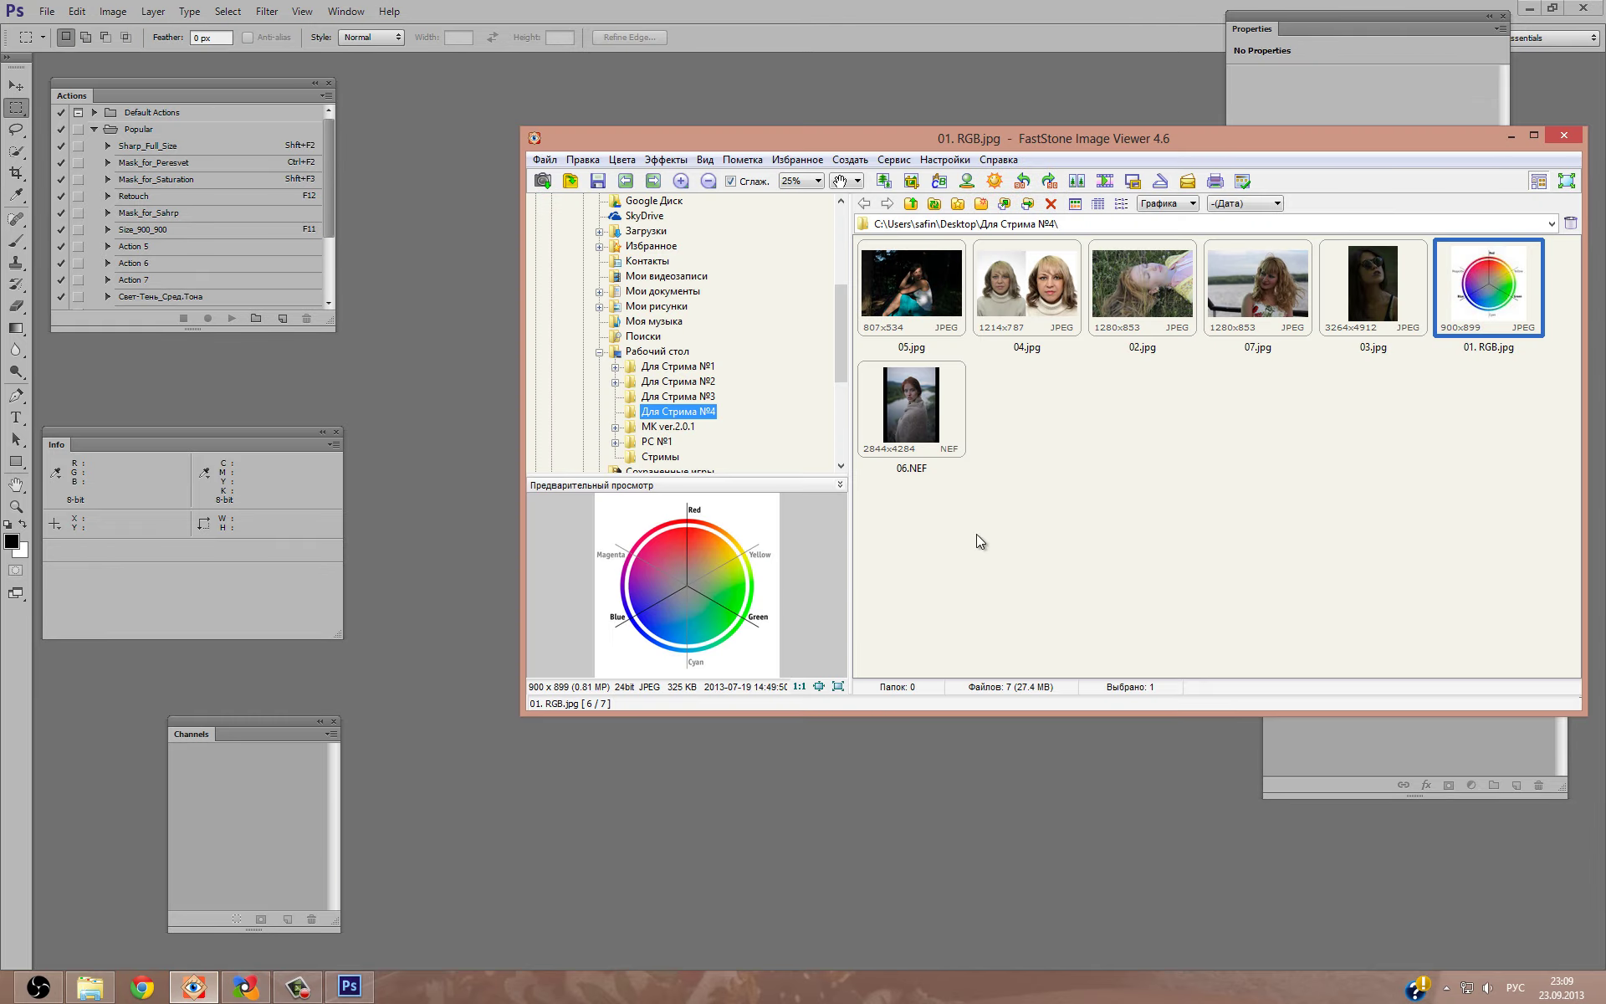
# Preview 05.jpg full-screen in FastStone, then exit the full-screen view.
pyautogui.doubleClick(928, 328)
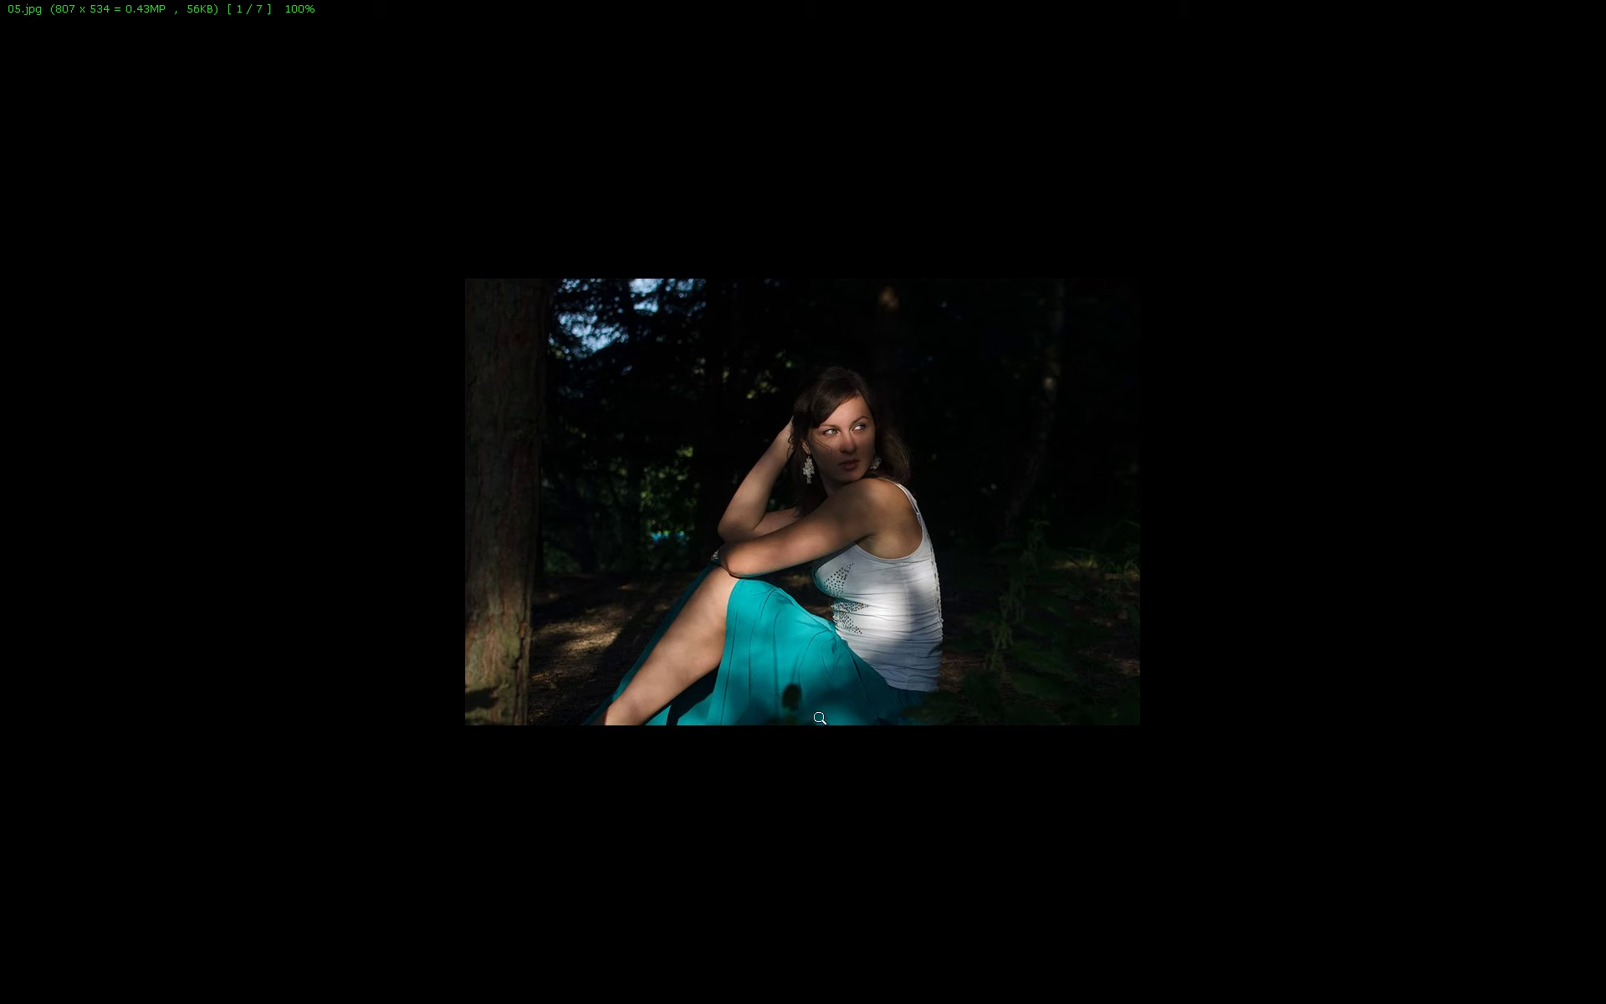
pyautogui.doubleClick(846, 639)
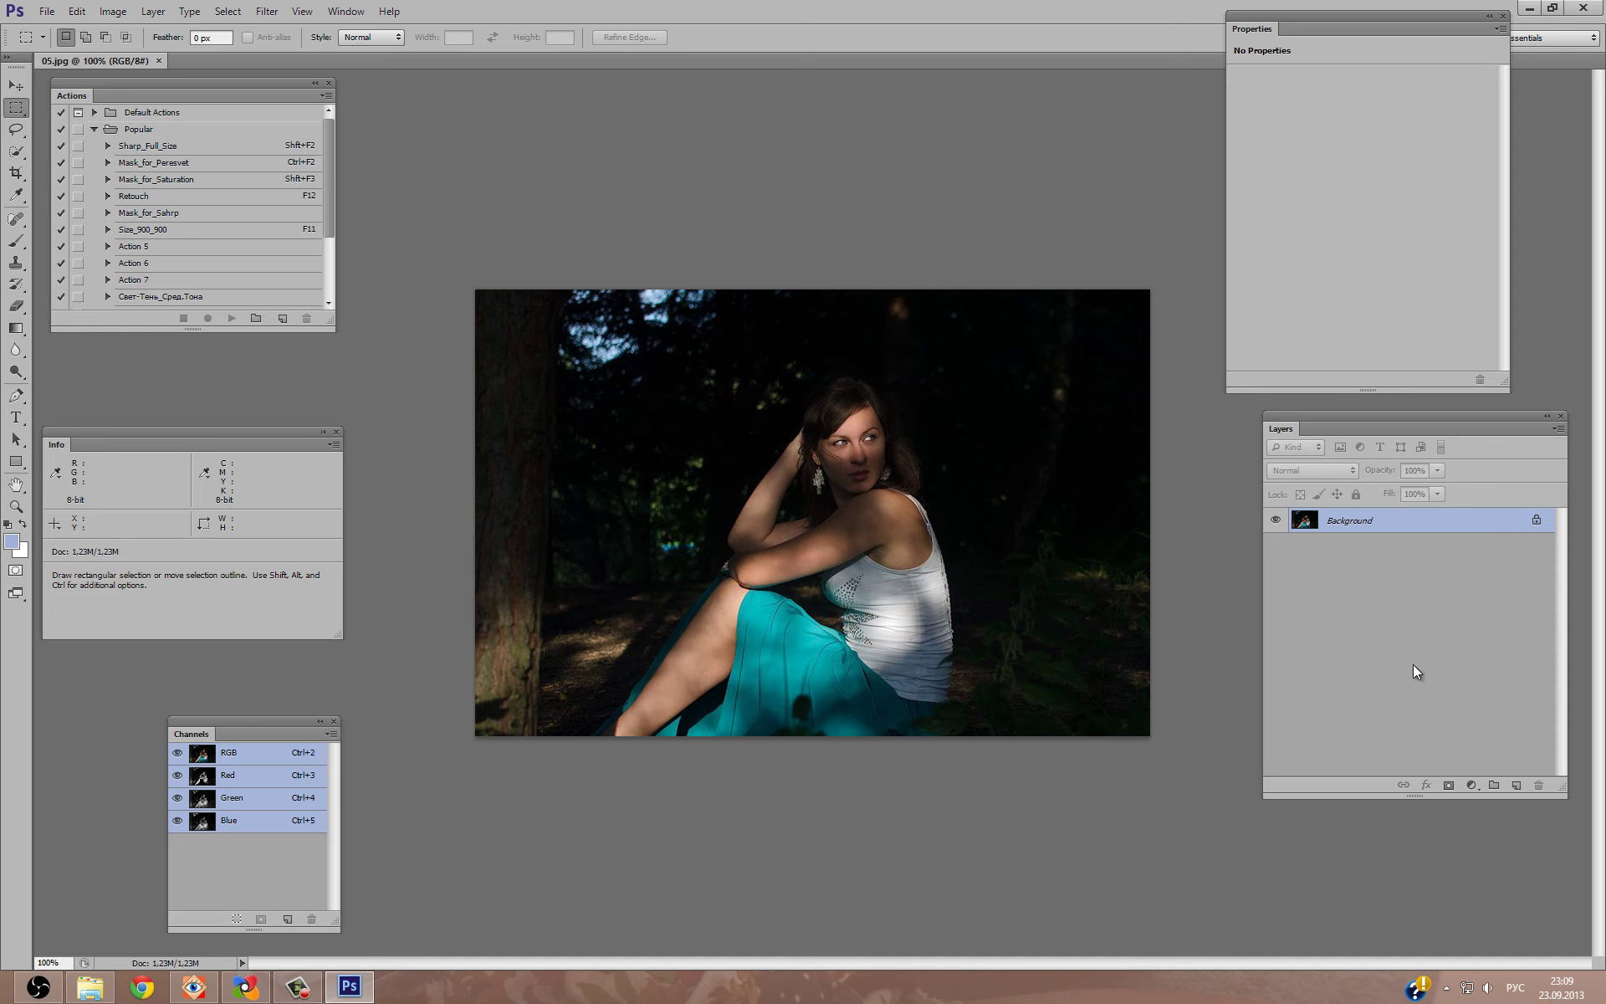
# Add a Hue/Saturation layer targeting cyans from the skirt: Lightness +100, Saturation -100.
pyautogui.click(1470, 782)
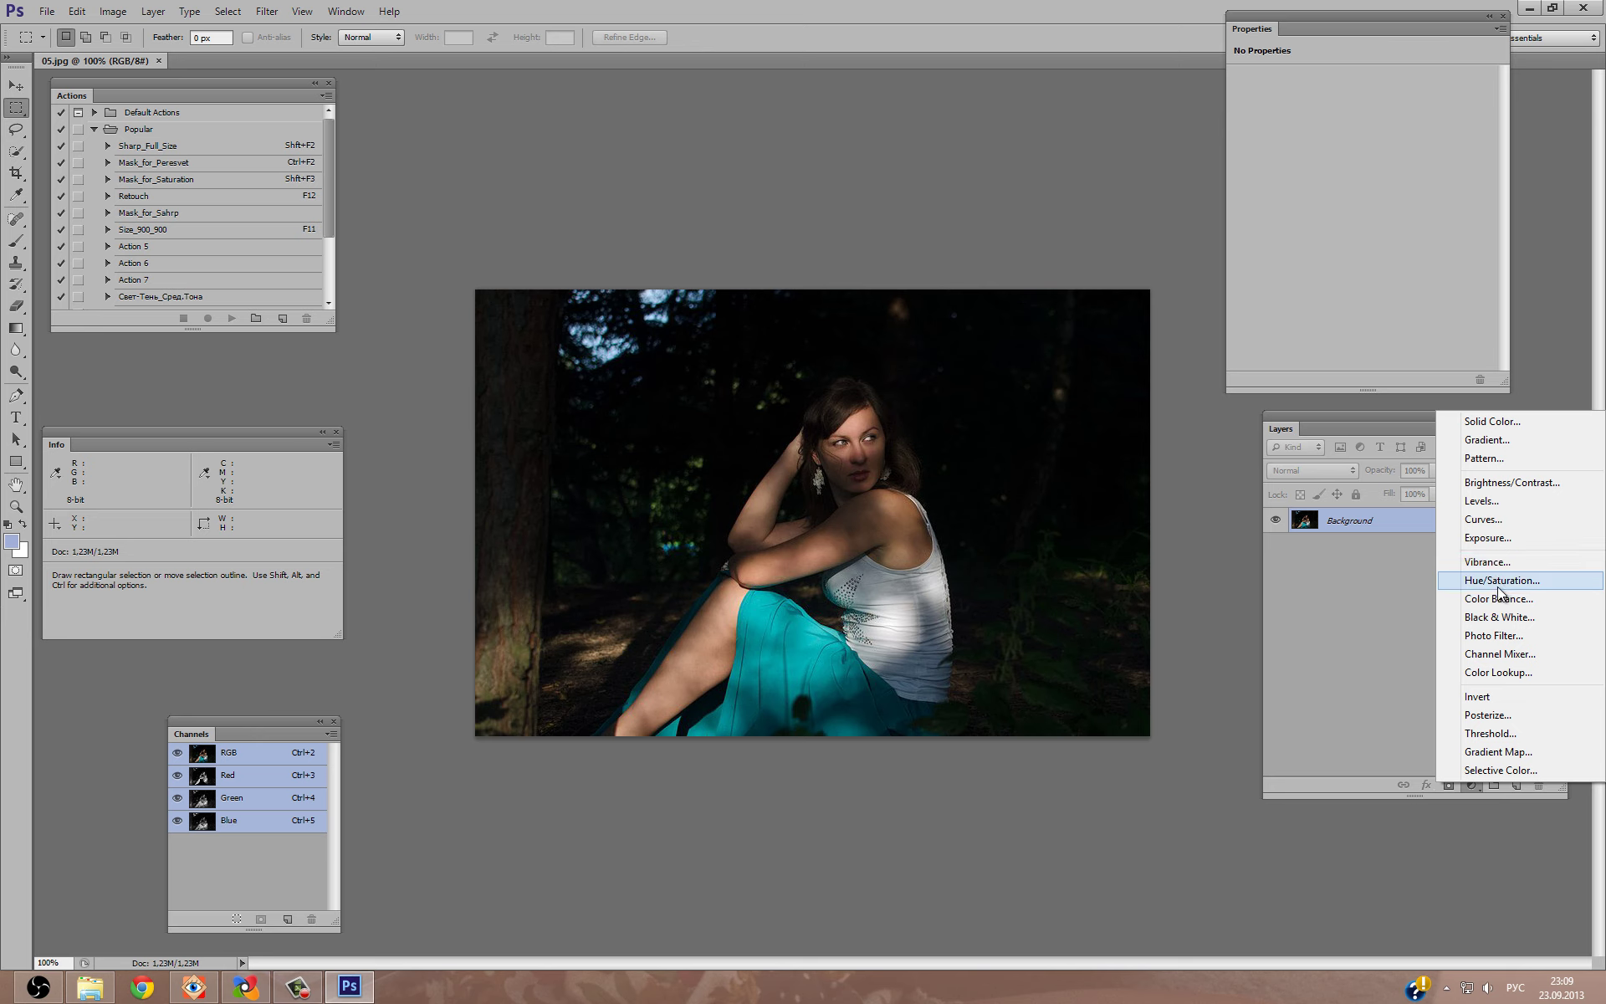
pyautogui.click(1492, 580)
pyautogui.click(1331, 101)
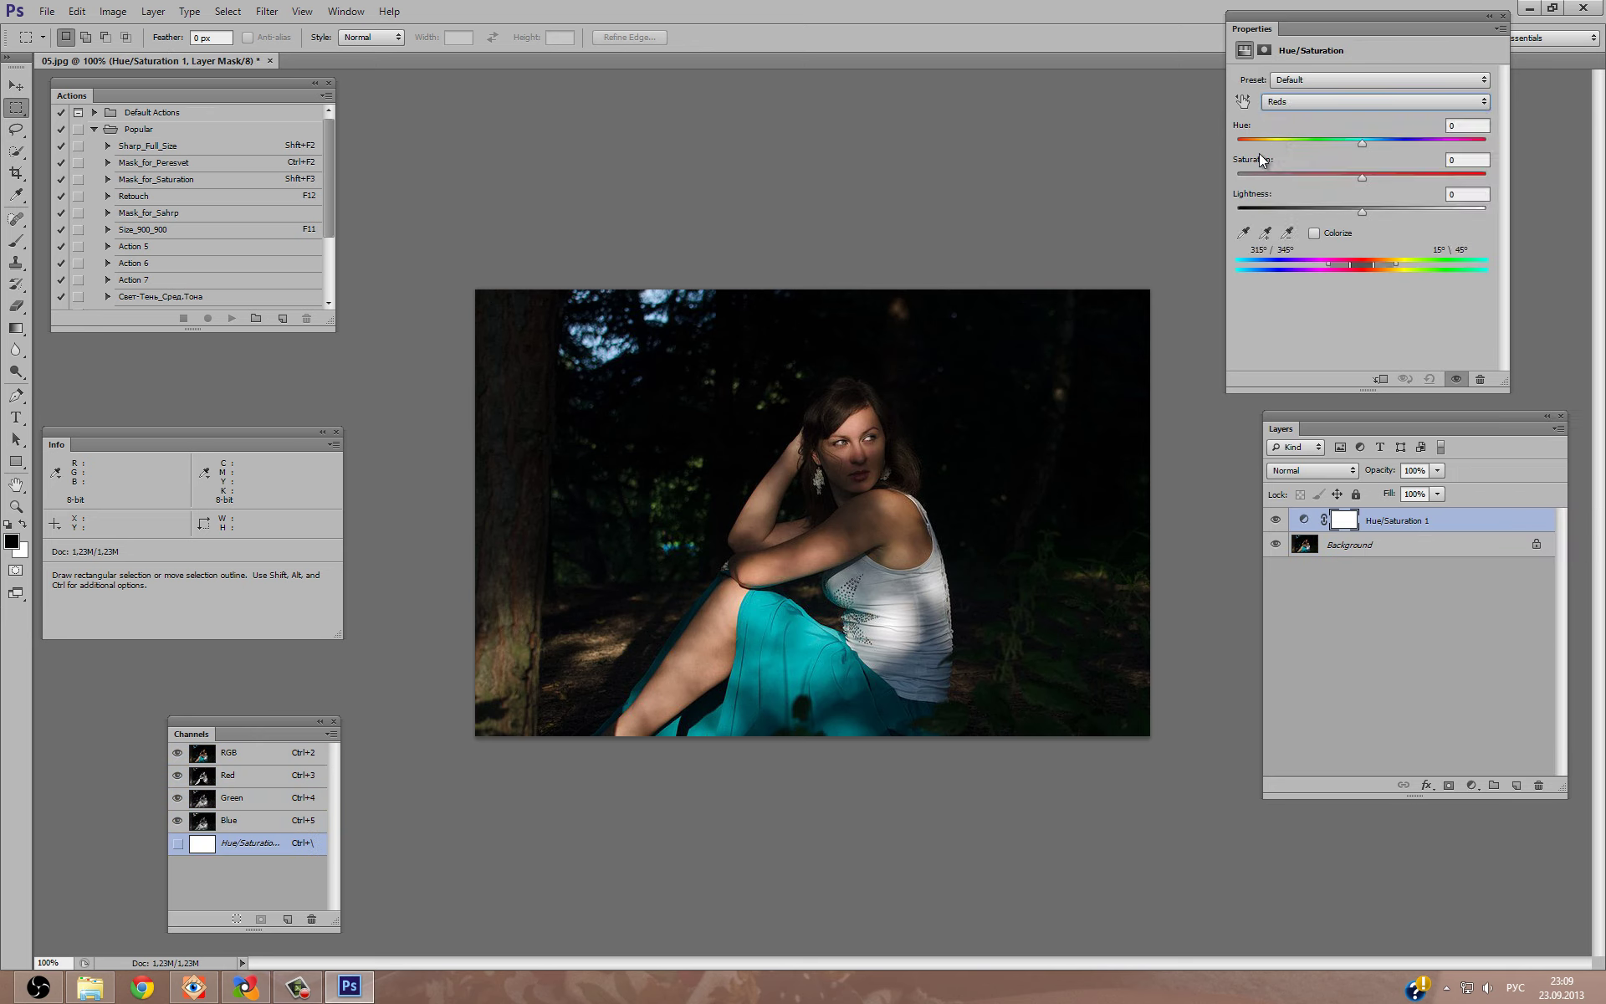
pyautogui.click(1250, 235)
pyautogui.click(835, 586)
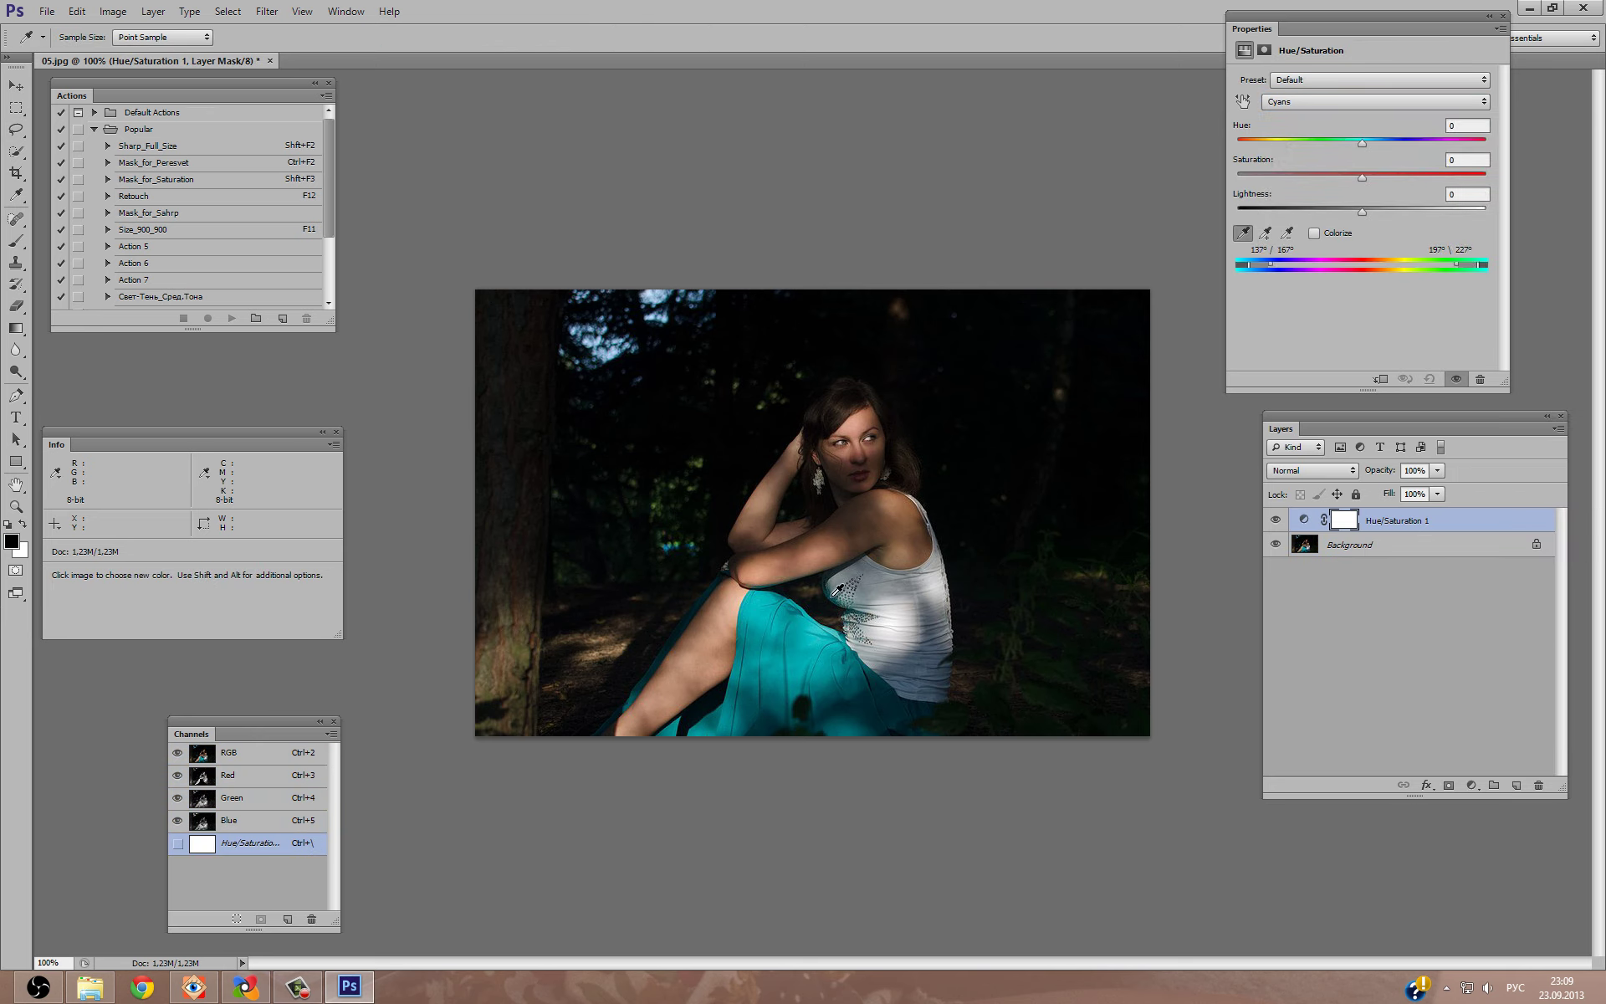
pyautogui.moveTo(1363, 212); pyautogui.dragTo(1563, 233)
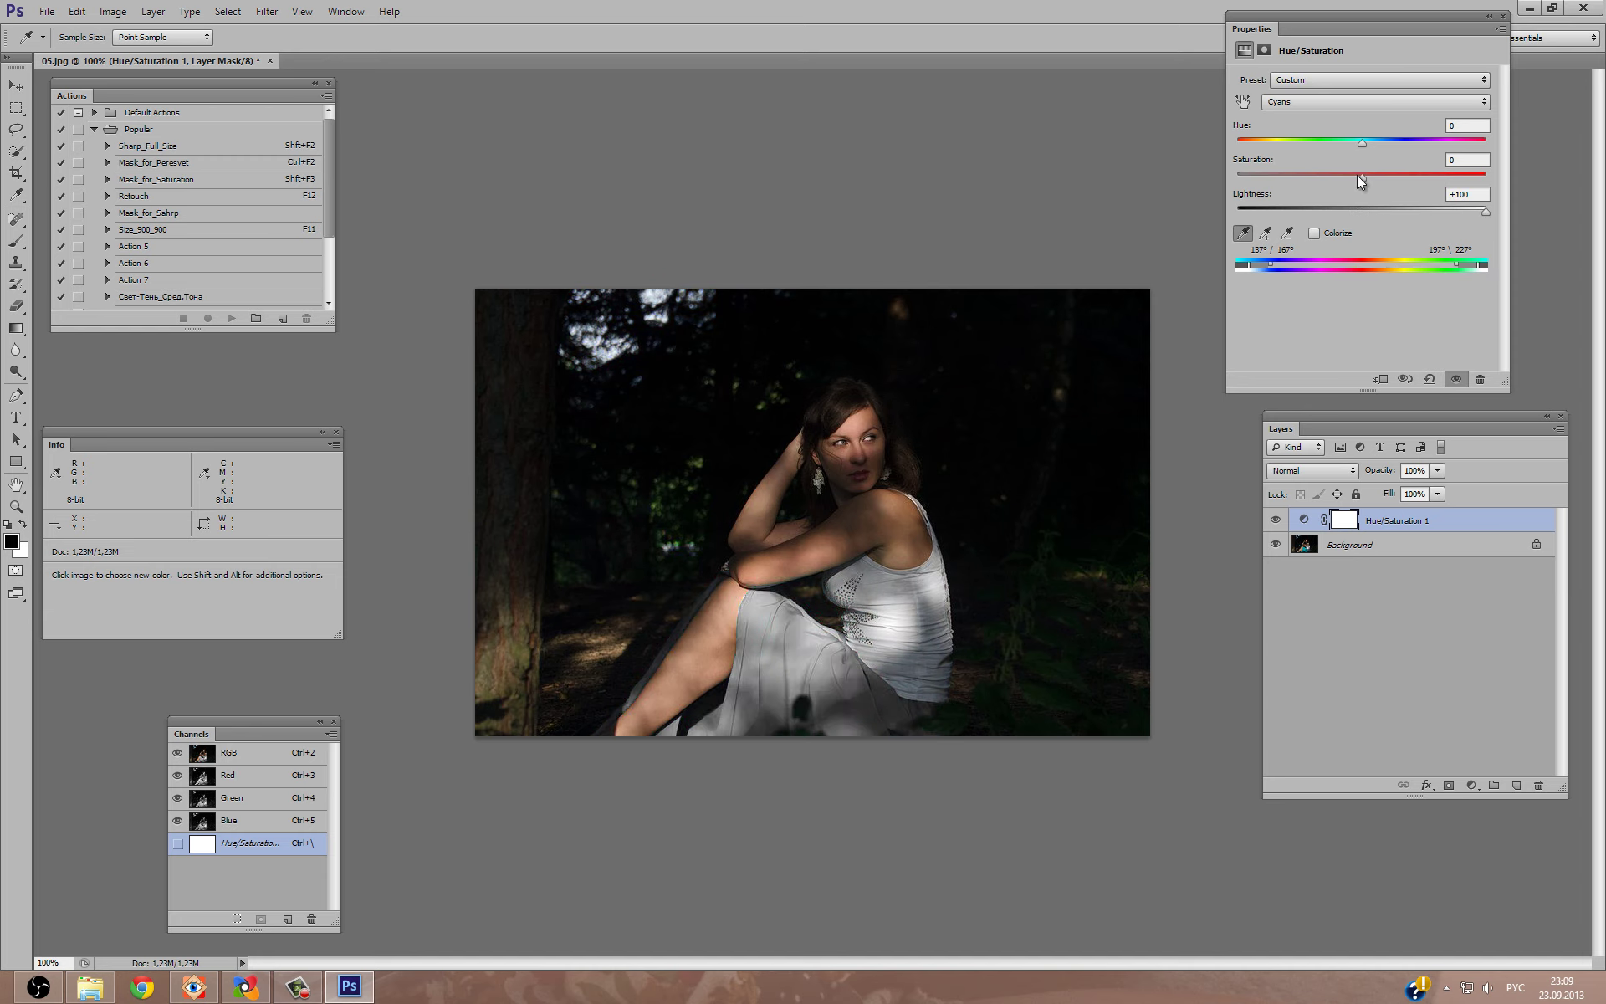
pyautogui.moveTo(1361, 179); pyautogui.dragTo(1145, 184)
# Set the Hue/Saturation layer to Color blend mode and invert its mask to hide the effect.
pyautogui.click(1307, 470)
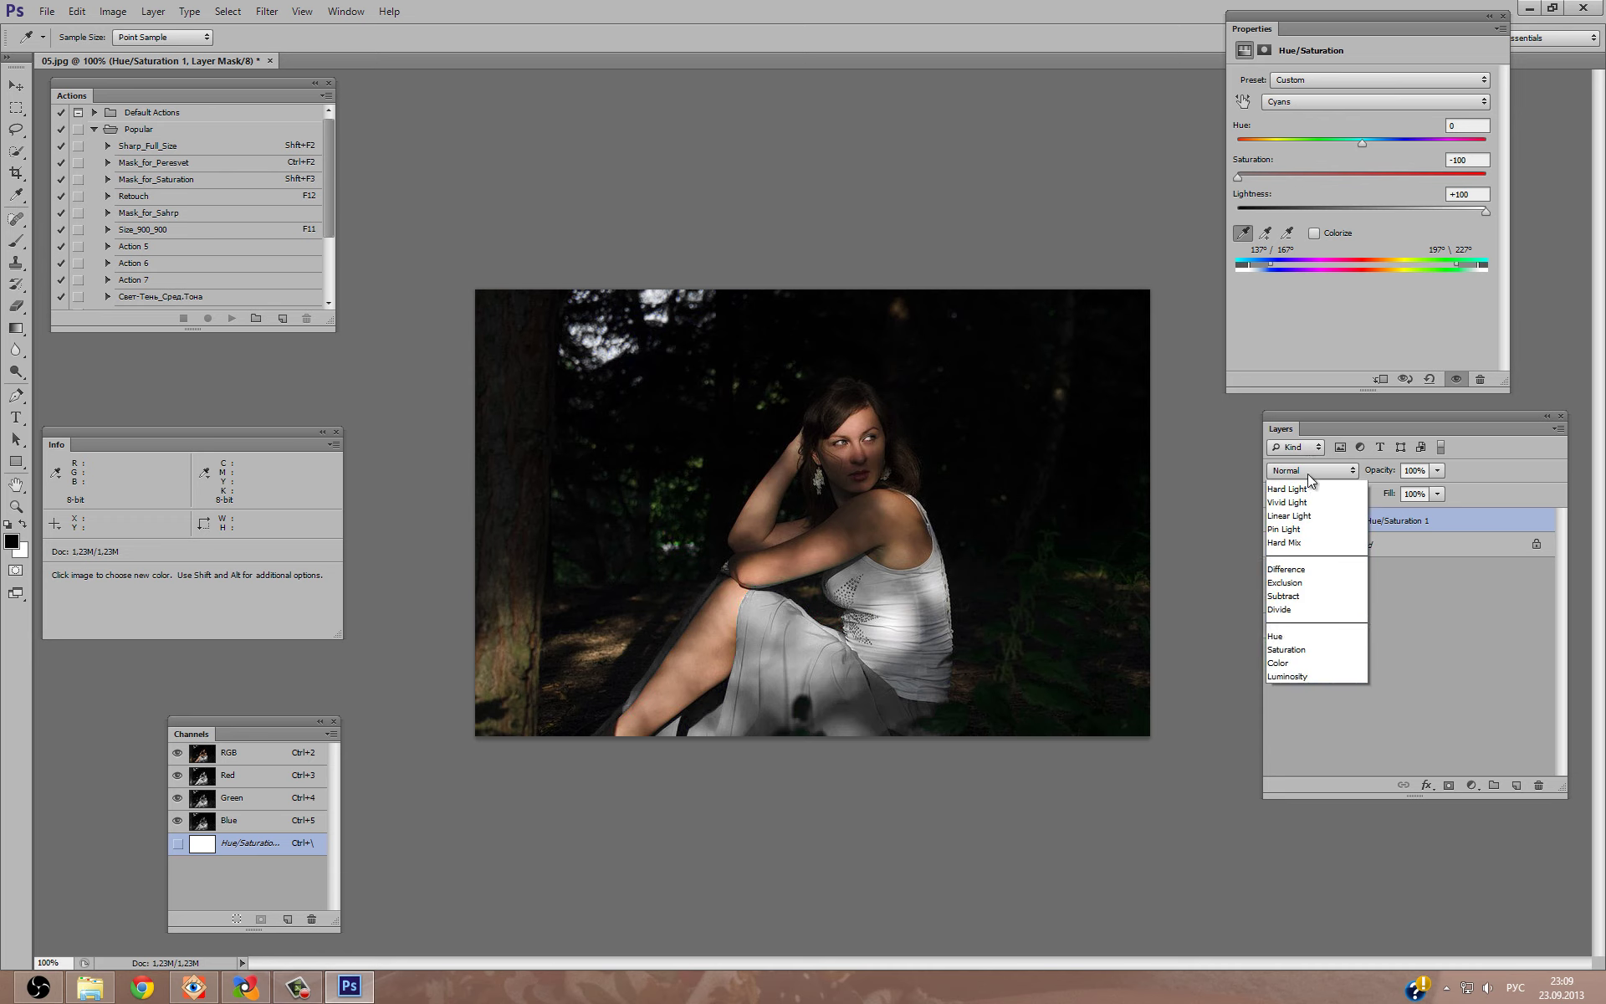
pyautogui.click(1313, 888)
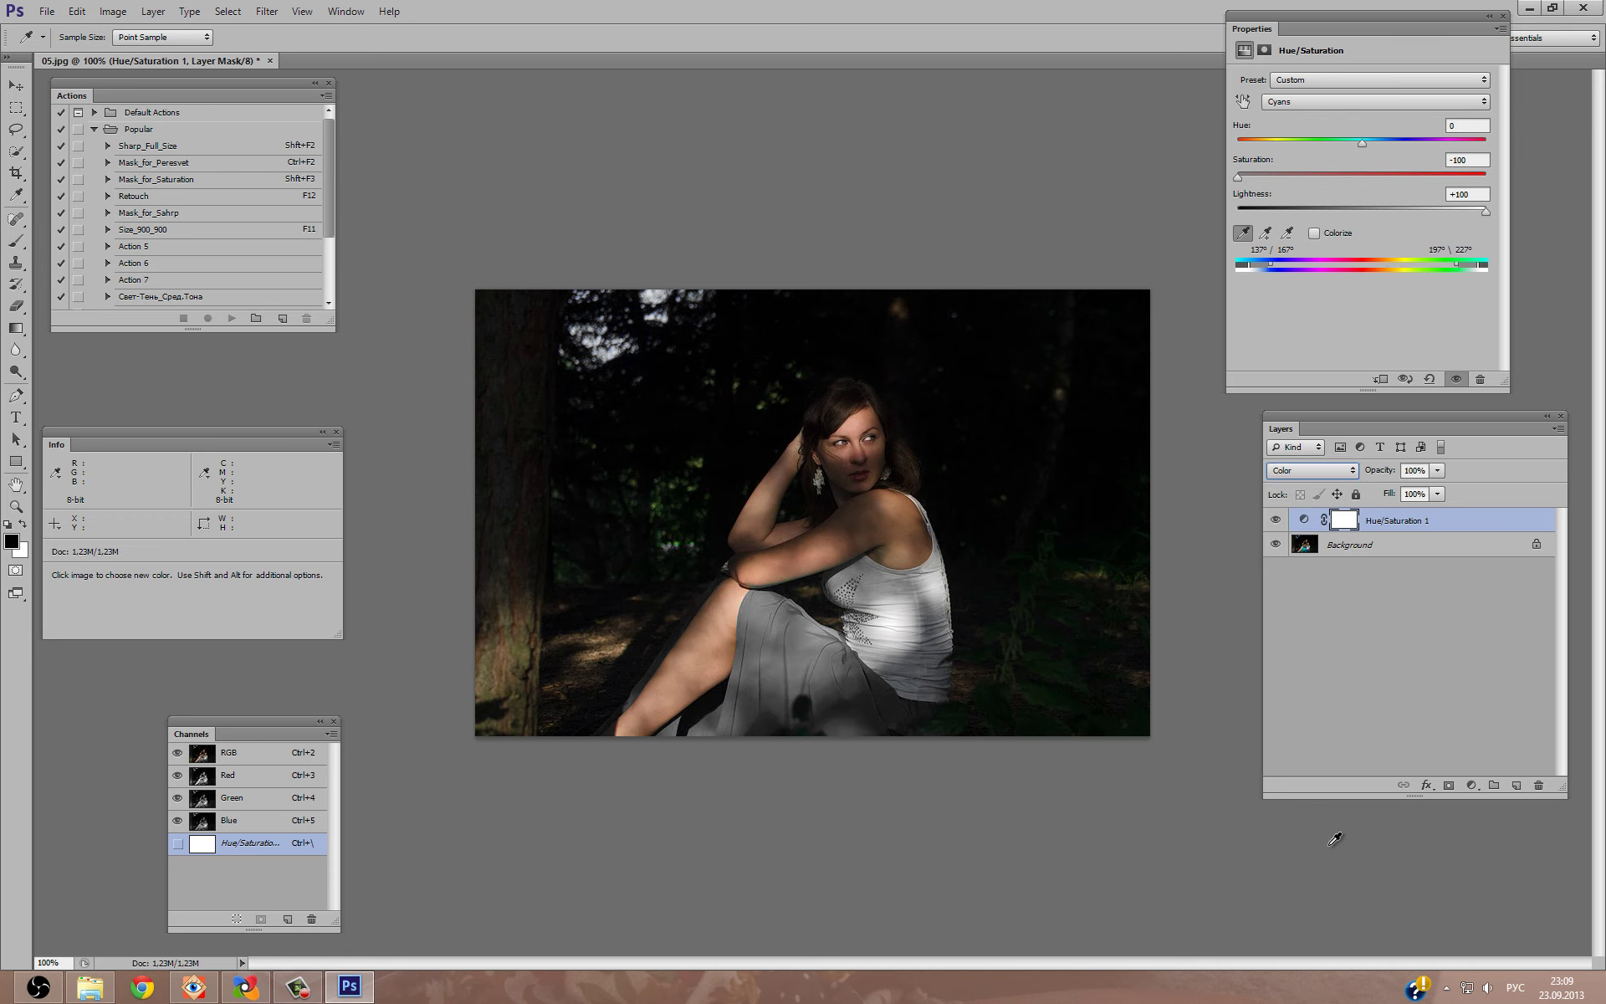
pyautogui.click(1347, 522)
pyautogui.press('m')
pyautogui.hotkey('ctrl', 'i')
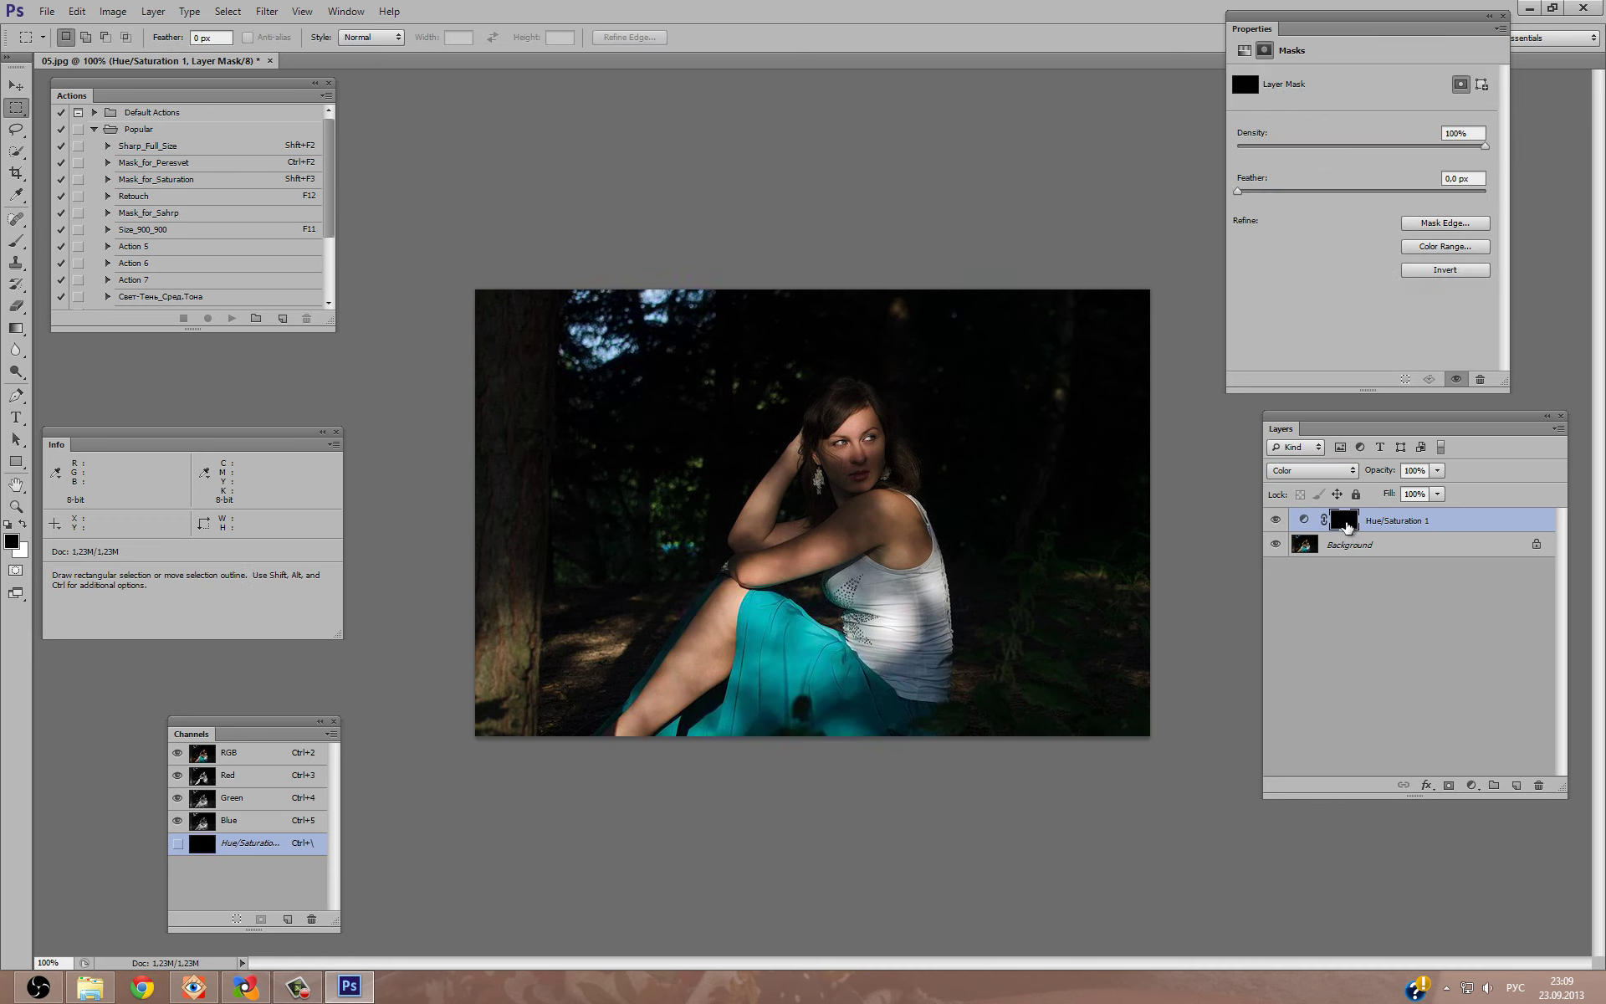
# Paint white on the mask across the shirt, compare before/after, and close 05.jpg.
pyautogui.click(15, 241)
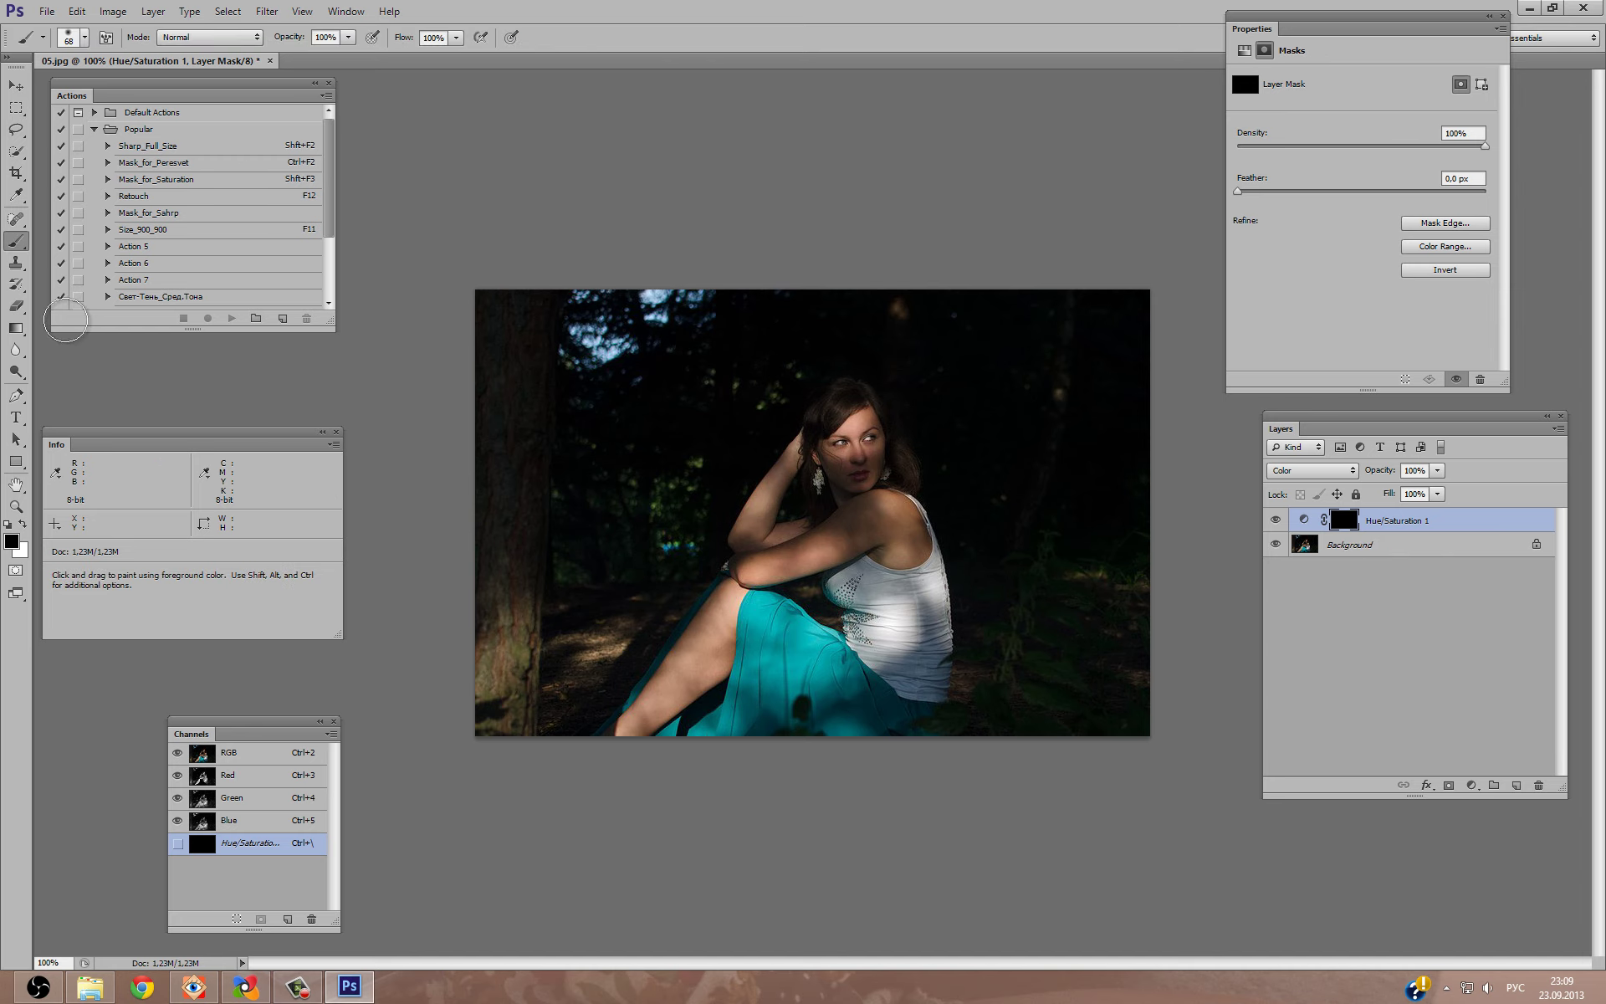
pyautogui.click(23, 524)
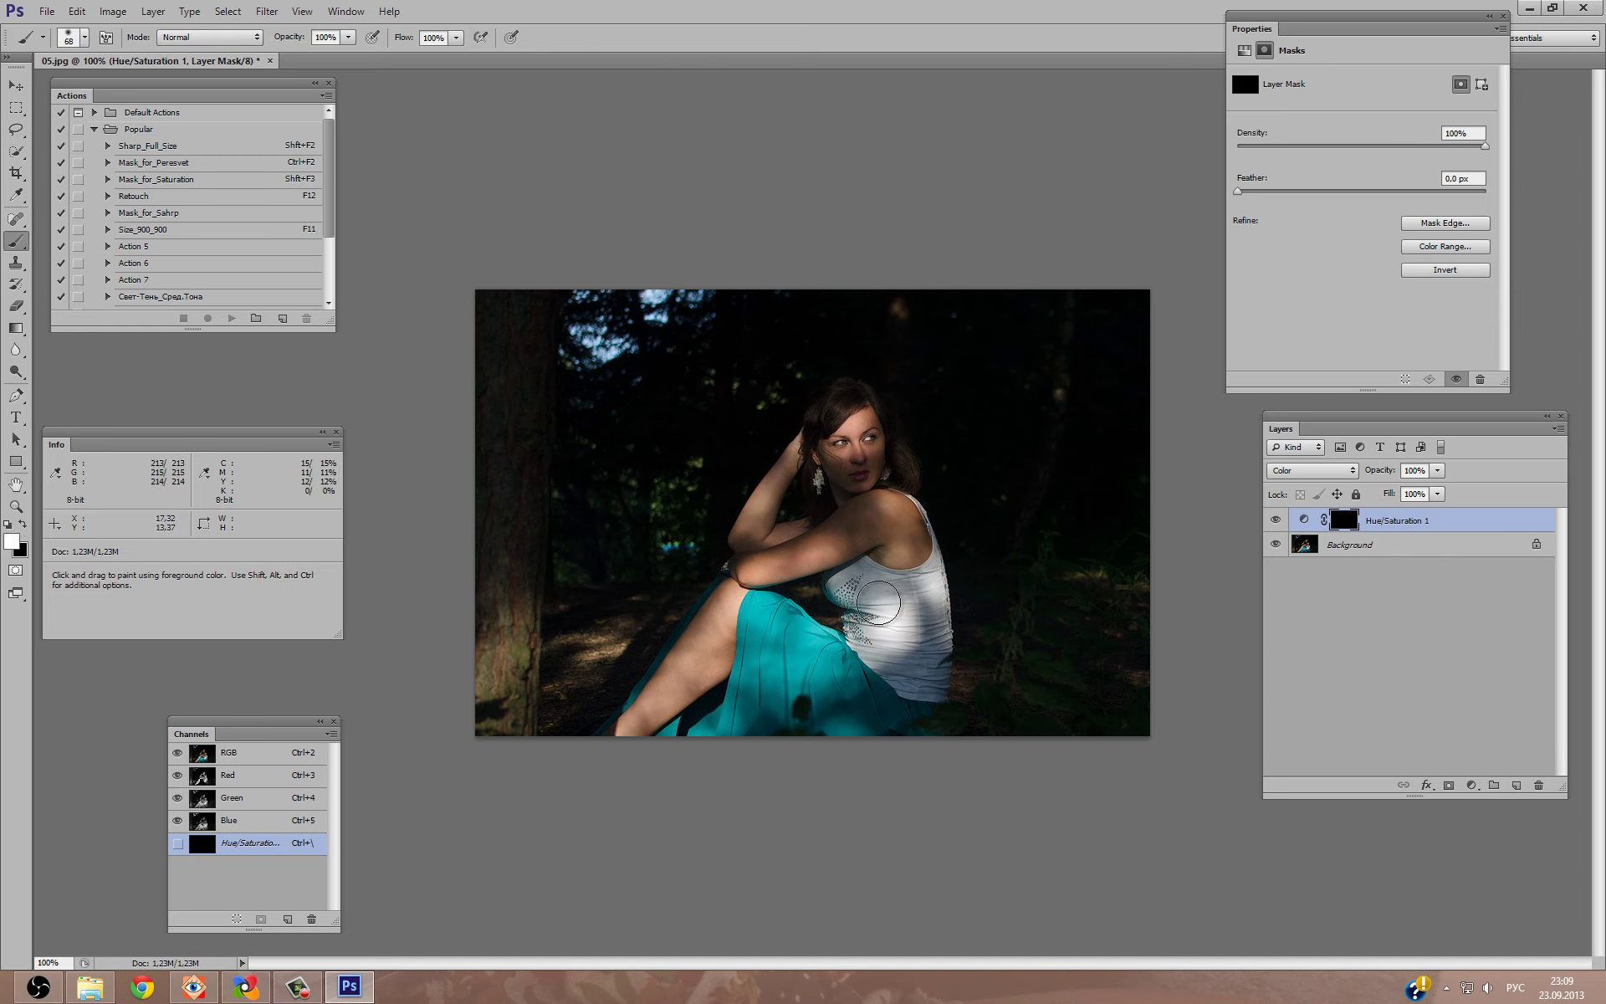
pyautogui.moveTo(838, 583); pyautogui.dragTo(874, 623)
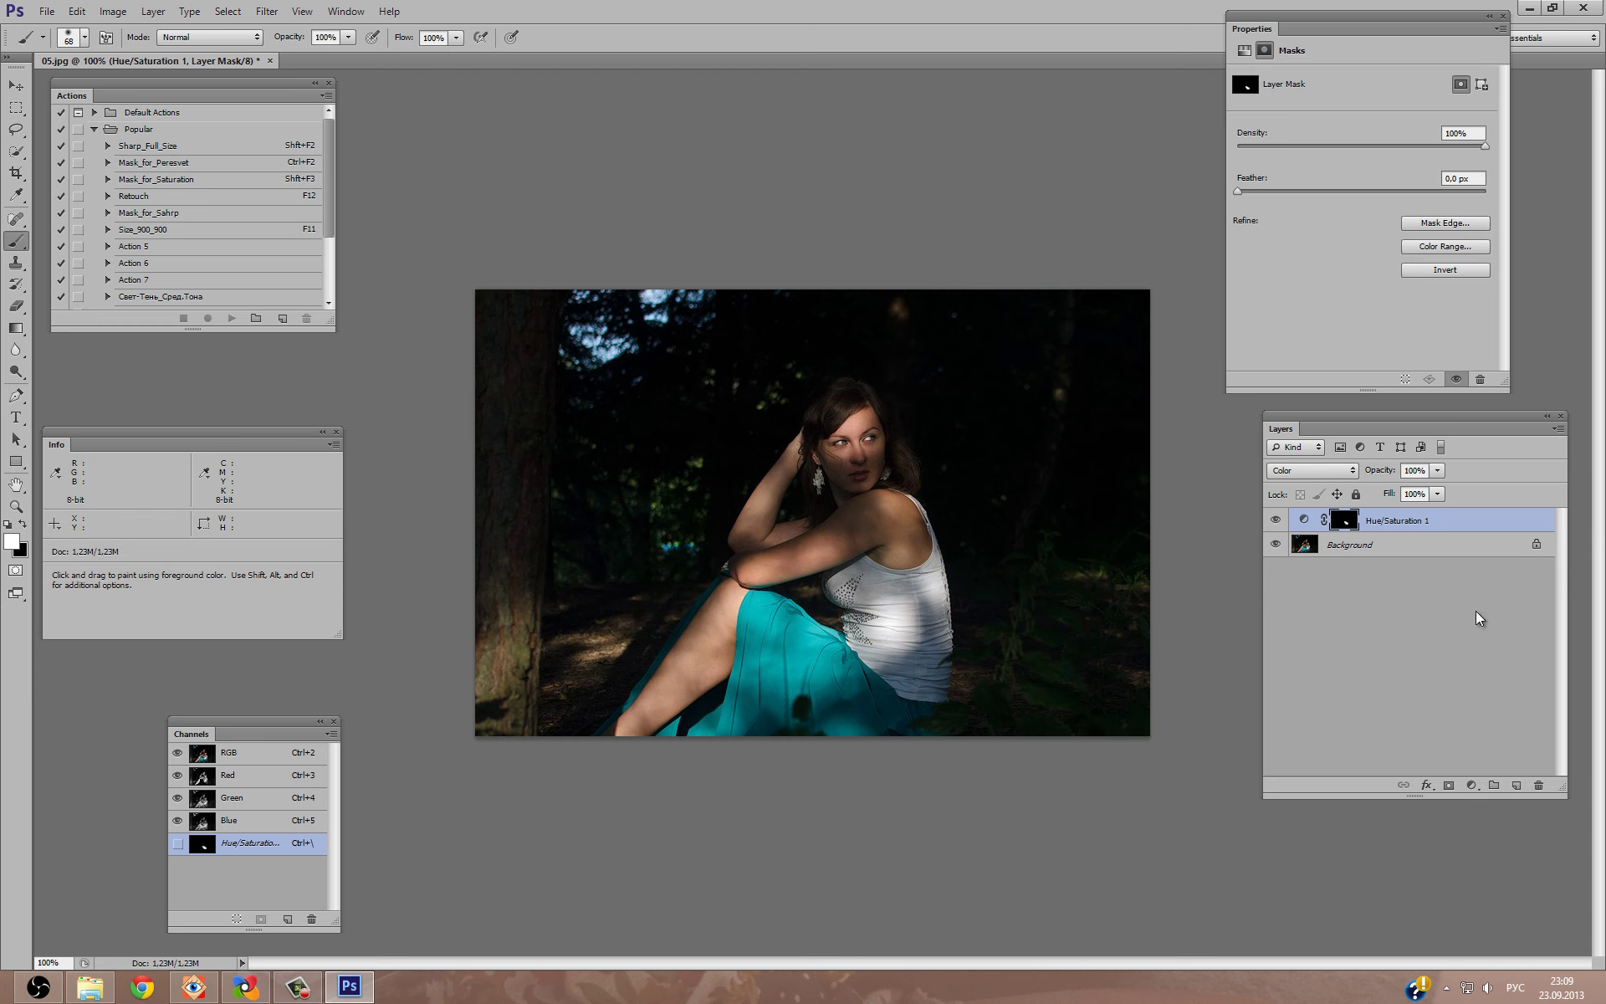
pyautogui.click(1283, 520)
pyautogui.click(270, 61)
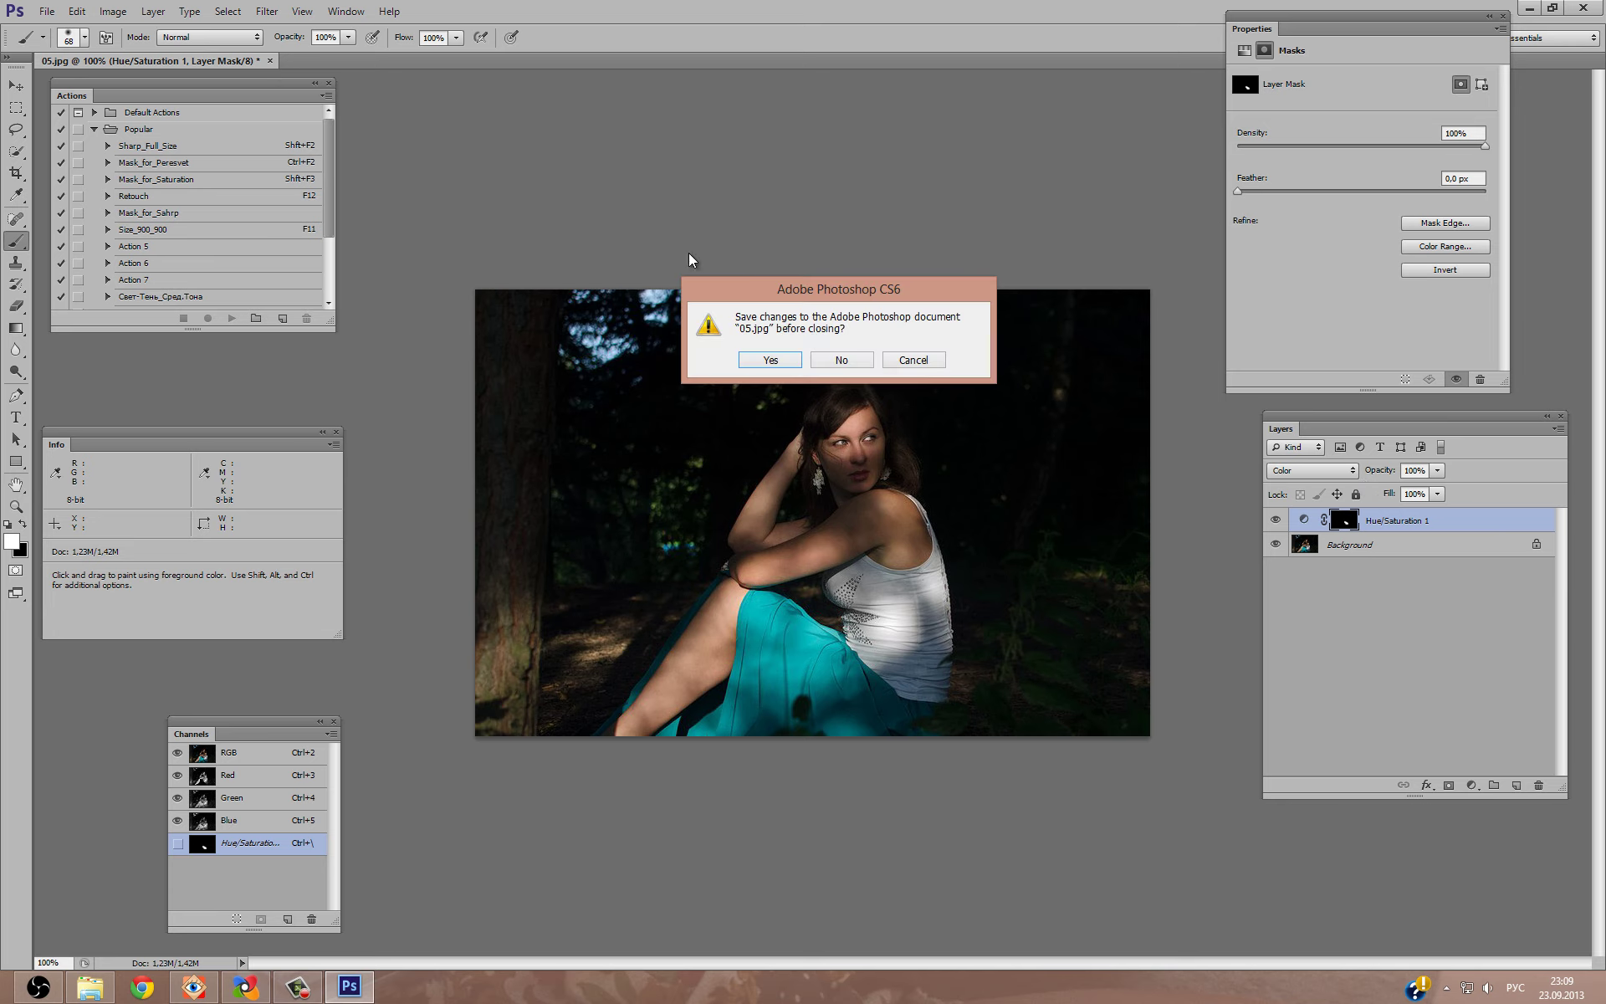
# Discard changes to 05.jpg and select the 06.NEF portrait in FastStone.
pyautogui.click(836, 358)
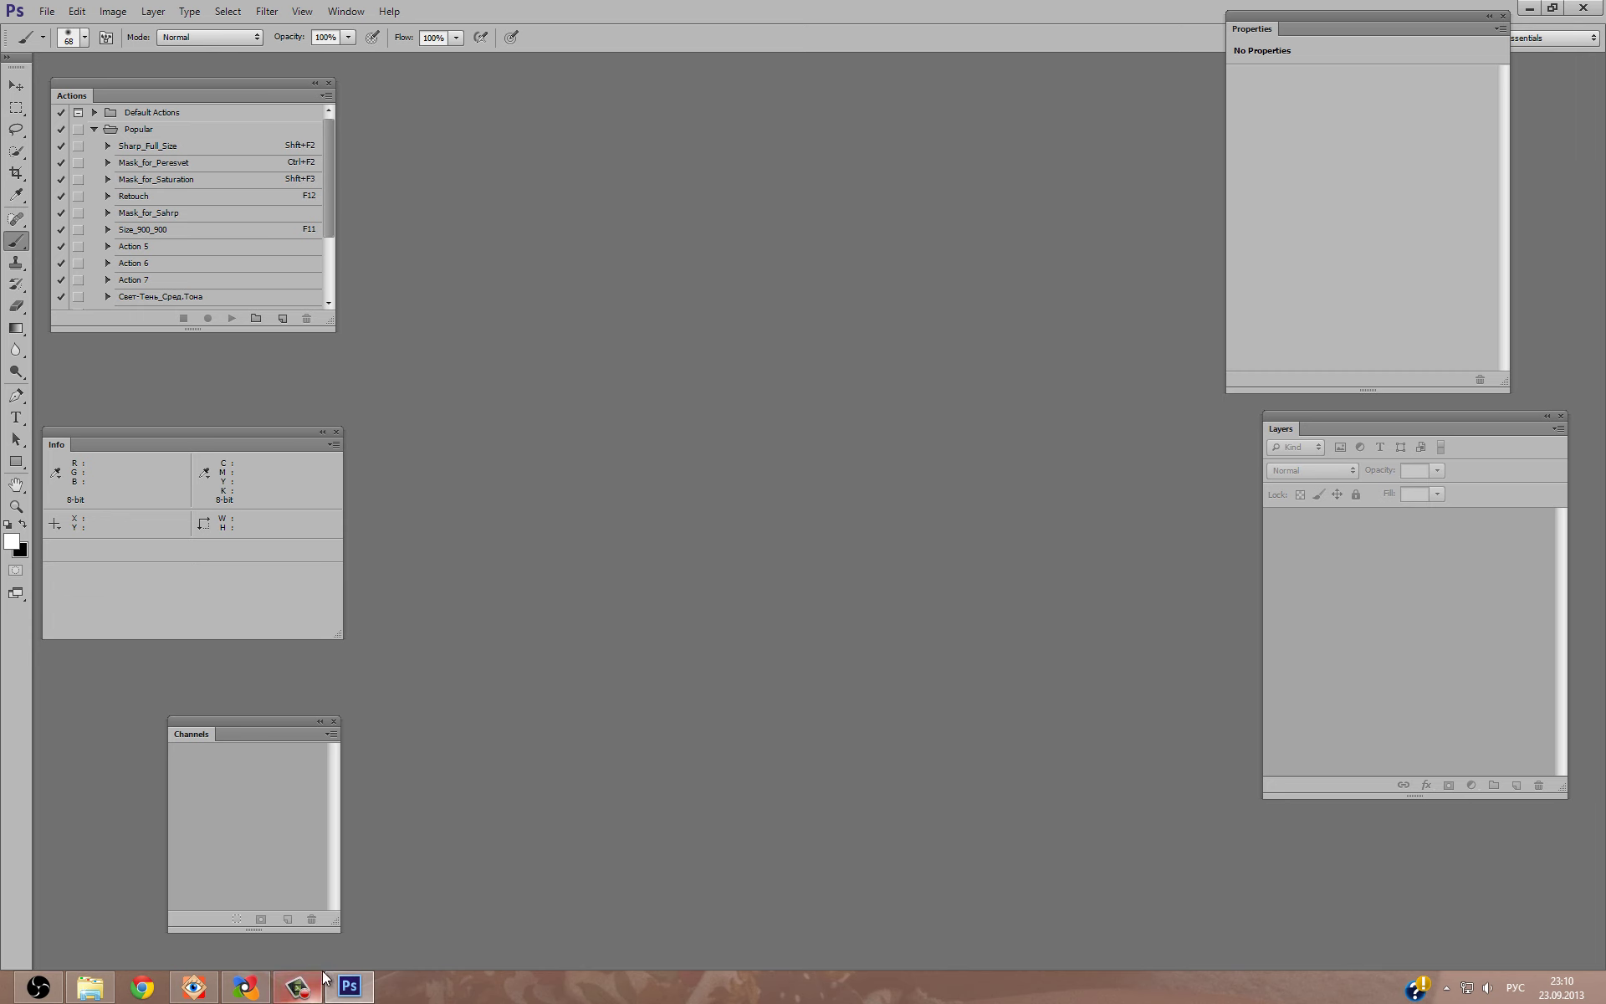
pyautogui.click(205, 988)
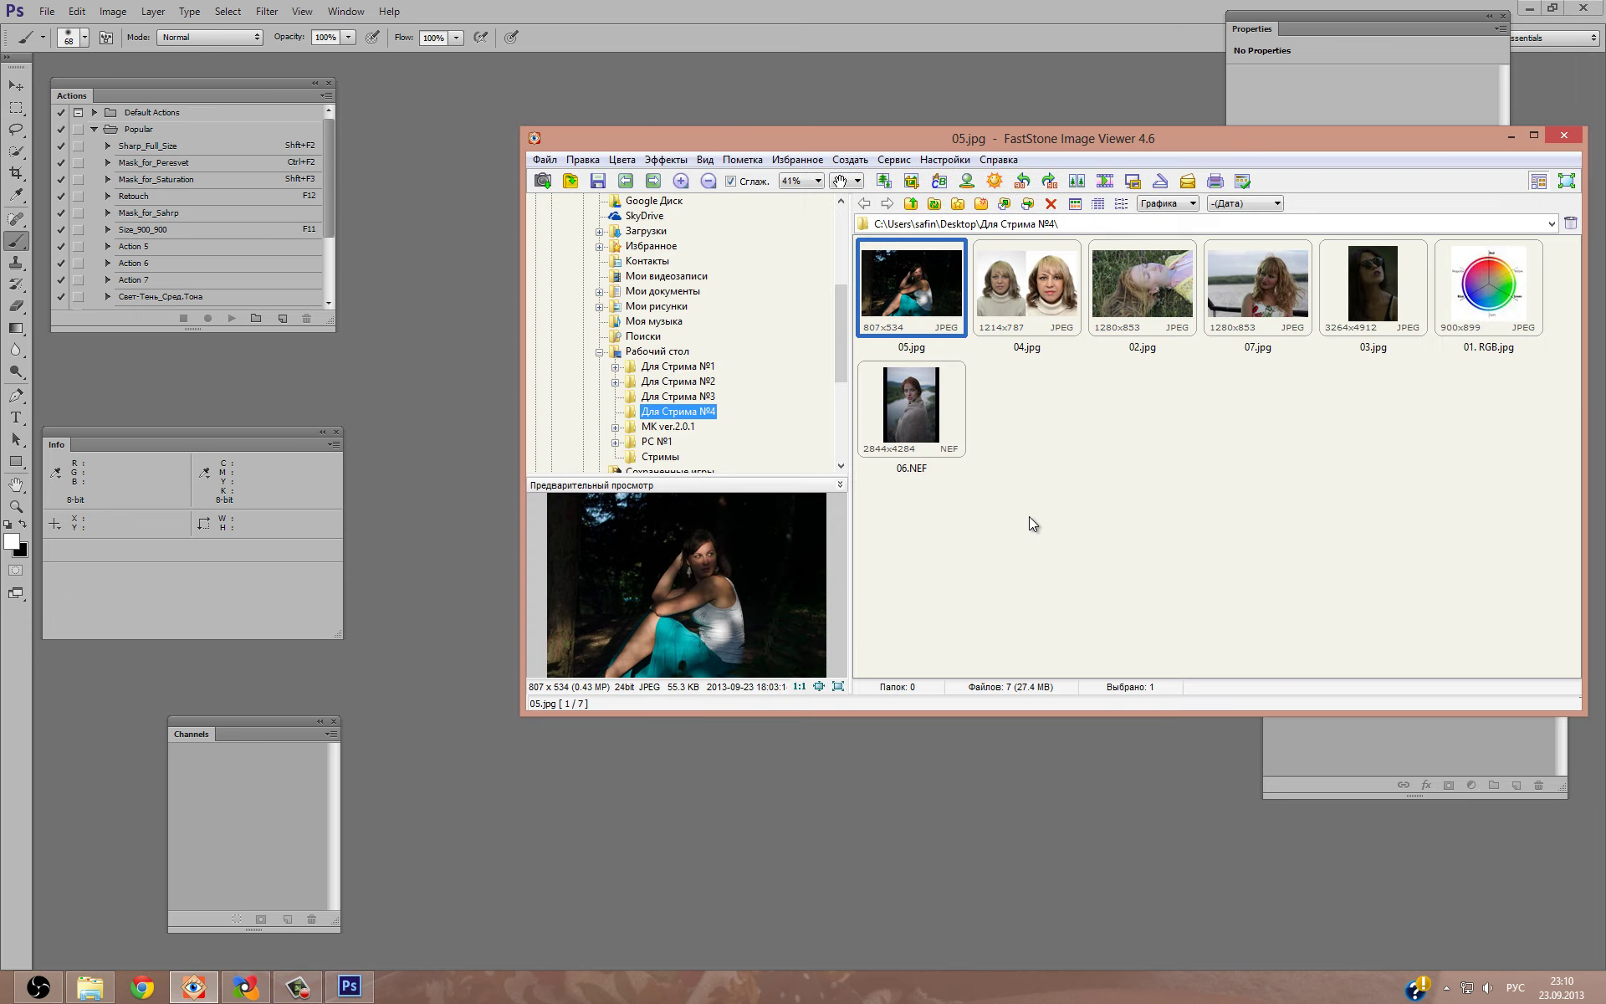
pyautogui.click(928, 419)
pyautogui.click(886, 790)
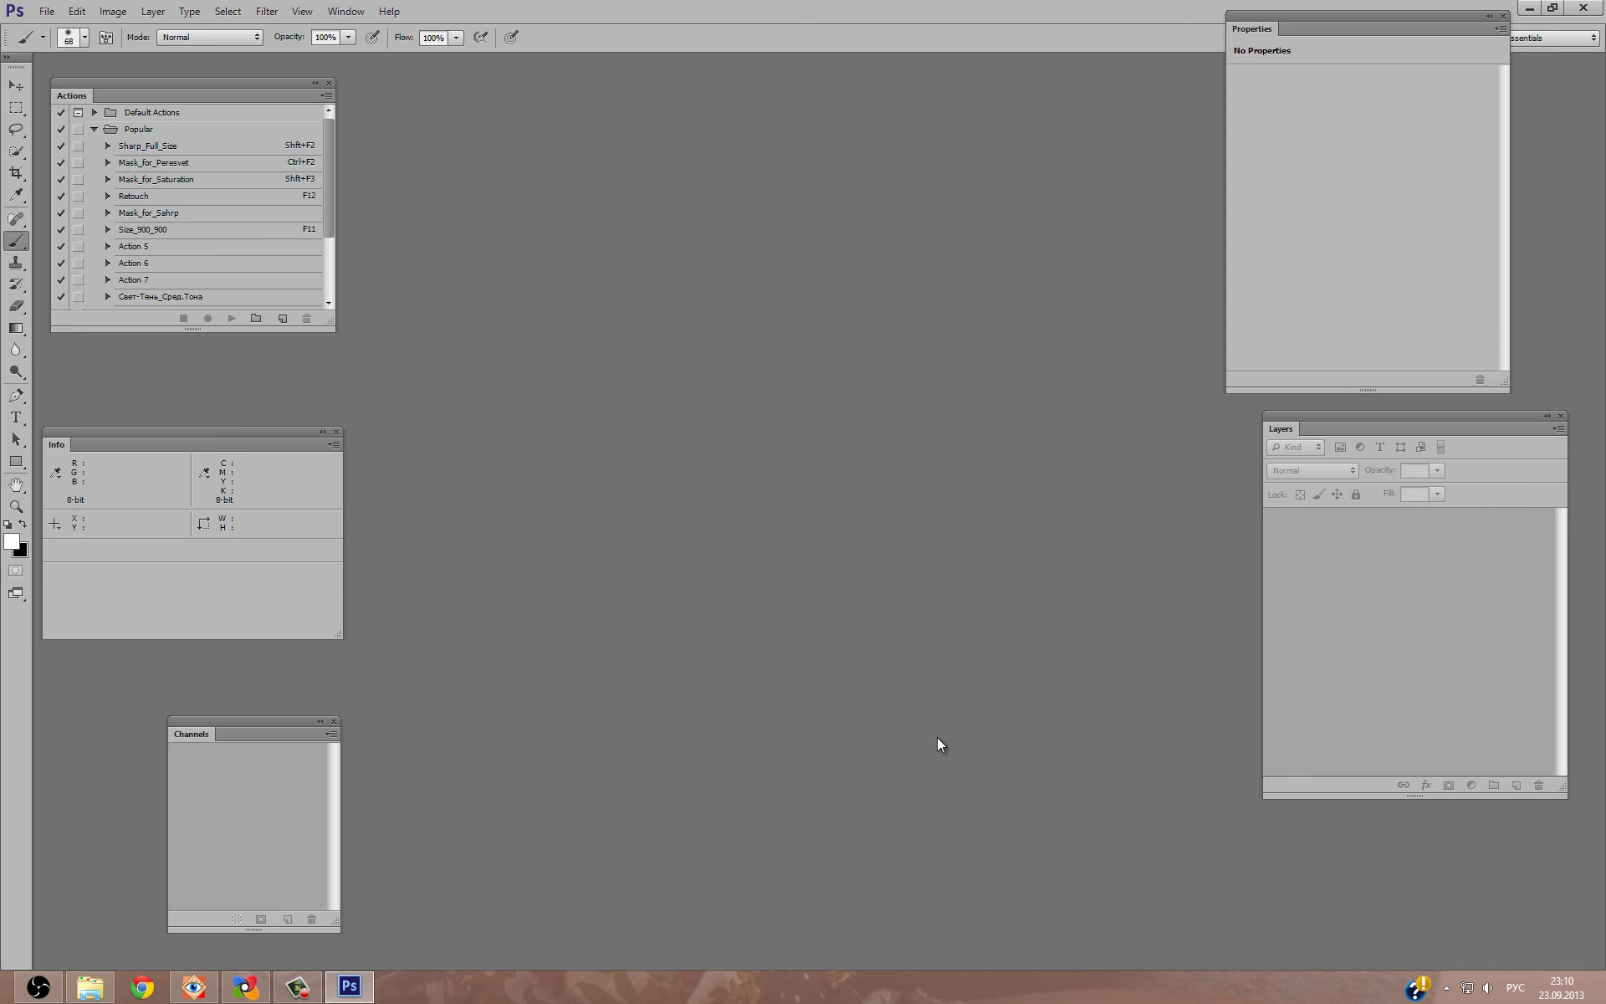
pyautogui.click(194, 988)
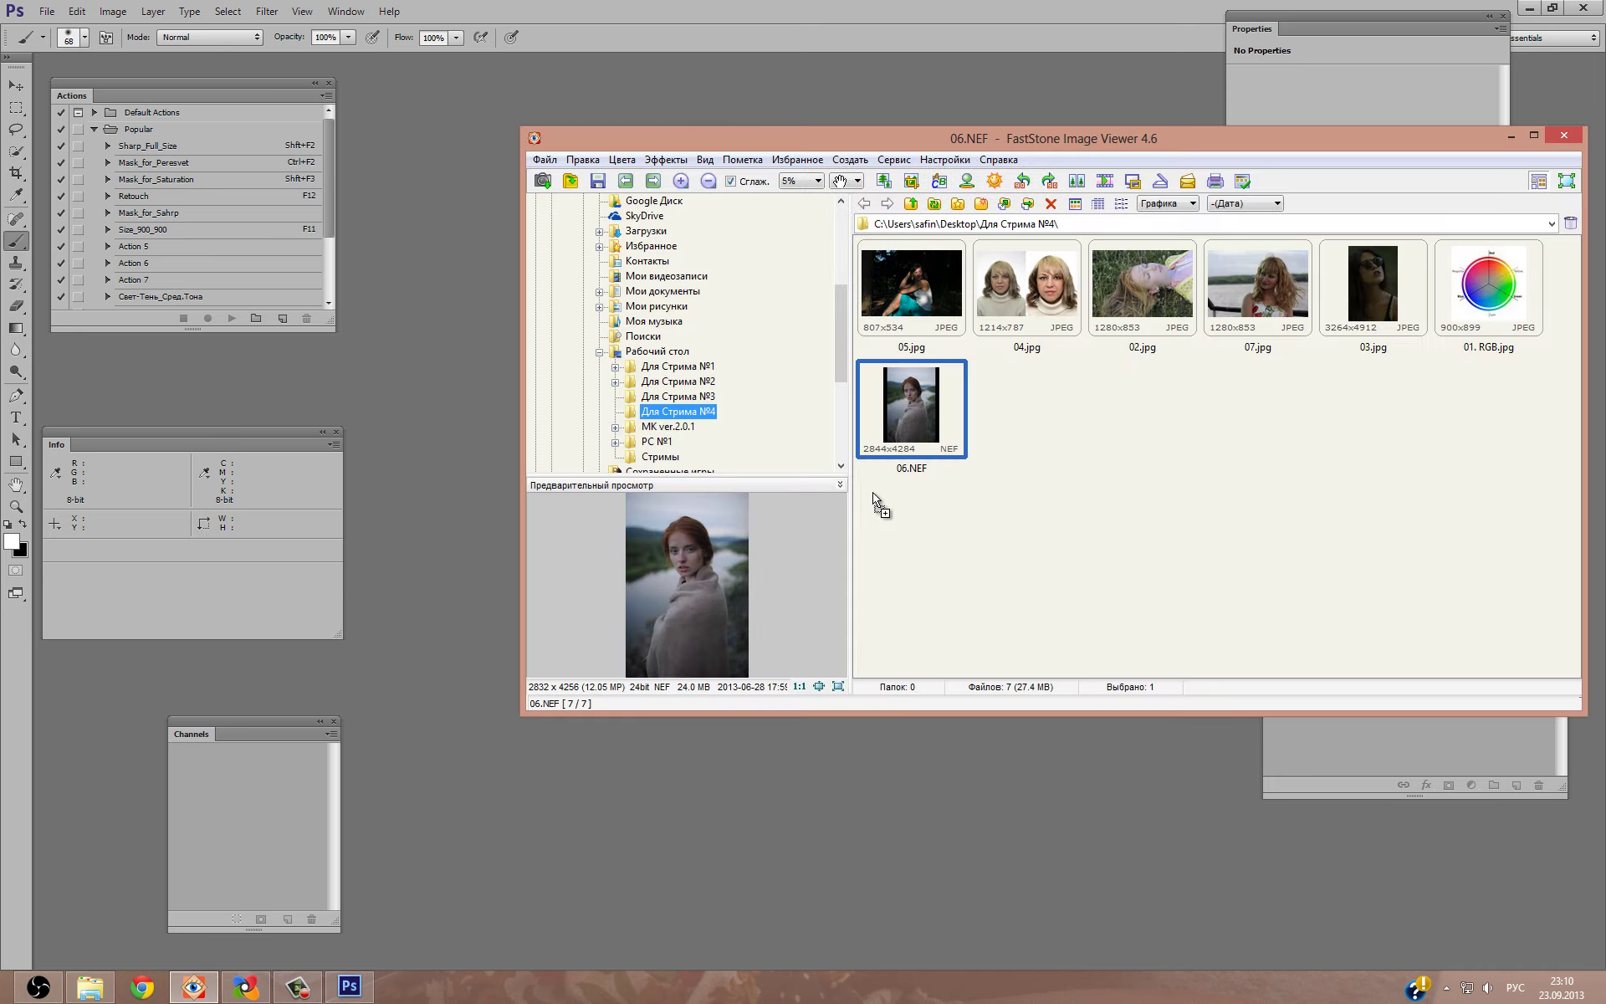
# Drag 06.NEF into Photoshop and open it from Camera Raw as a document.
pyautogui.moveTo(942, 430)
pyautogui.mouseDown()
pyautogui.moveTo(920, 548)
pyautogui.moveTo(926, 418)
pyautogui.moveTo(925, 556)
pyautogui.mouseUp()
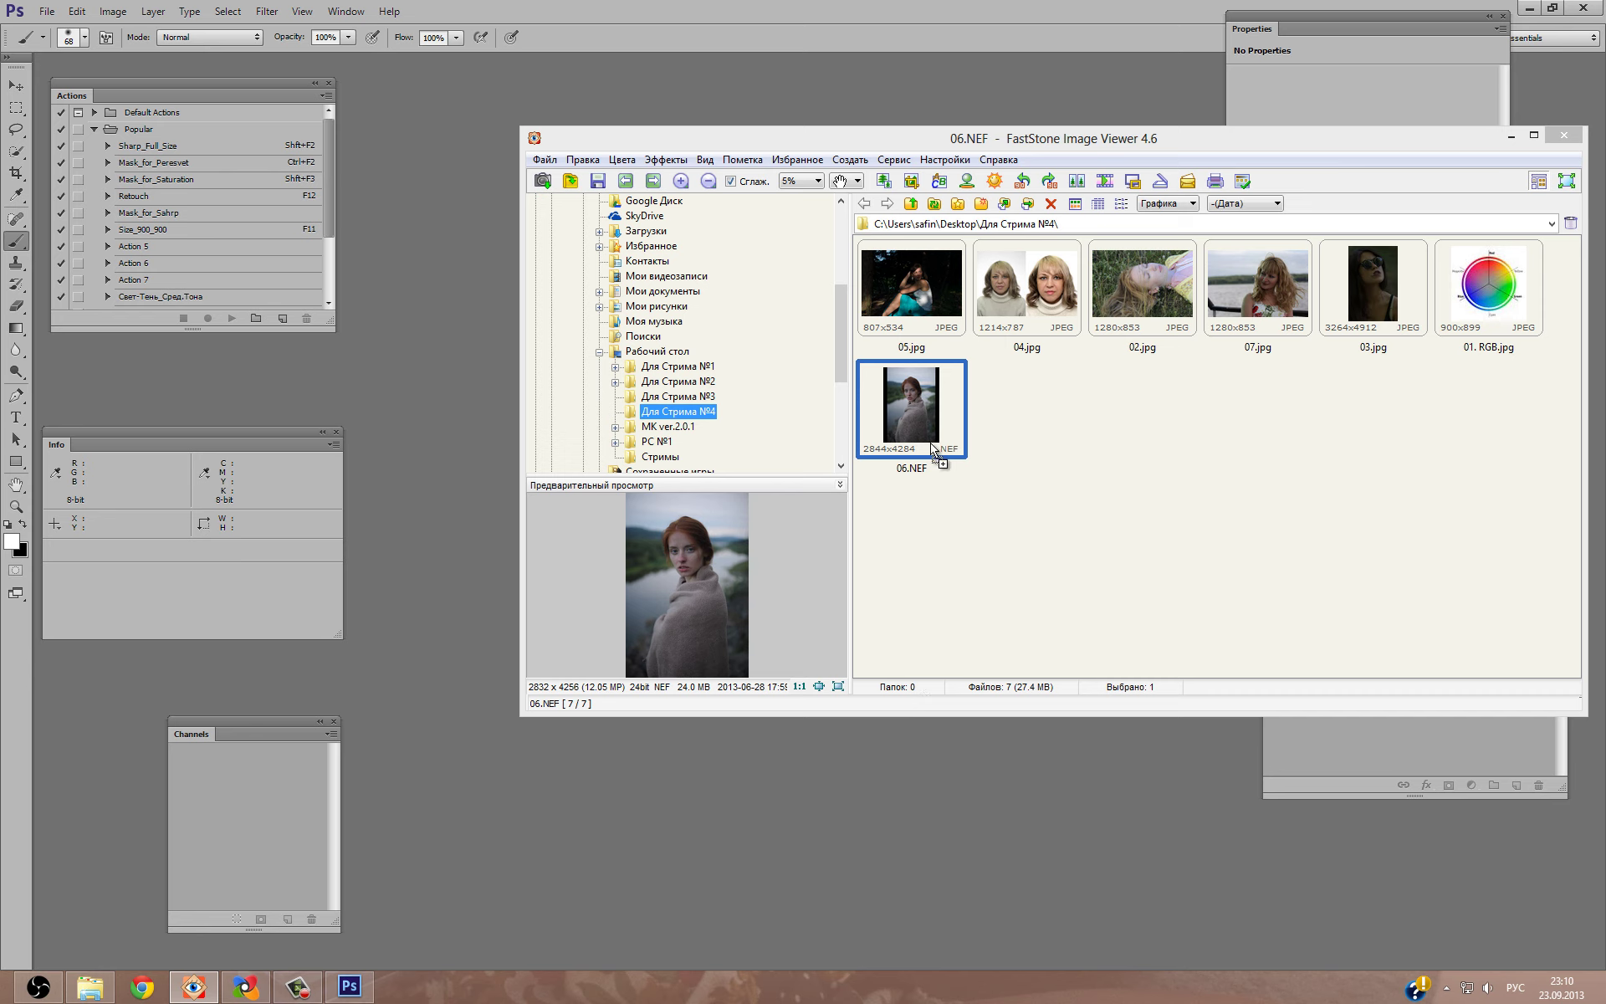
pyautogui.moveTo(925, 553); pyautogui.dragTo(927, 795)
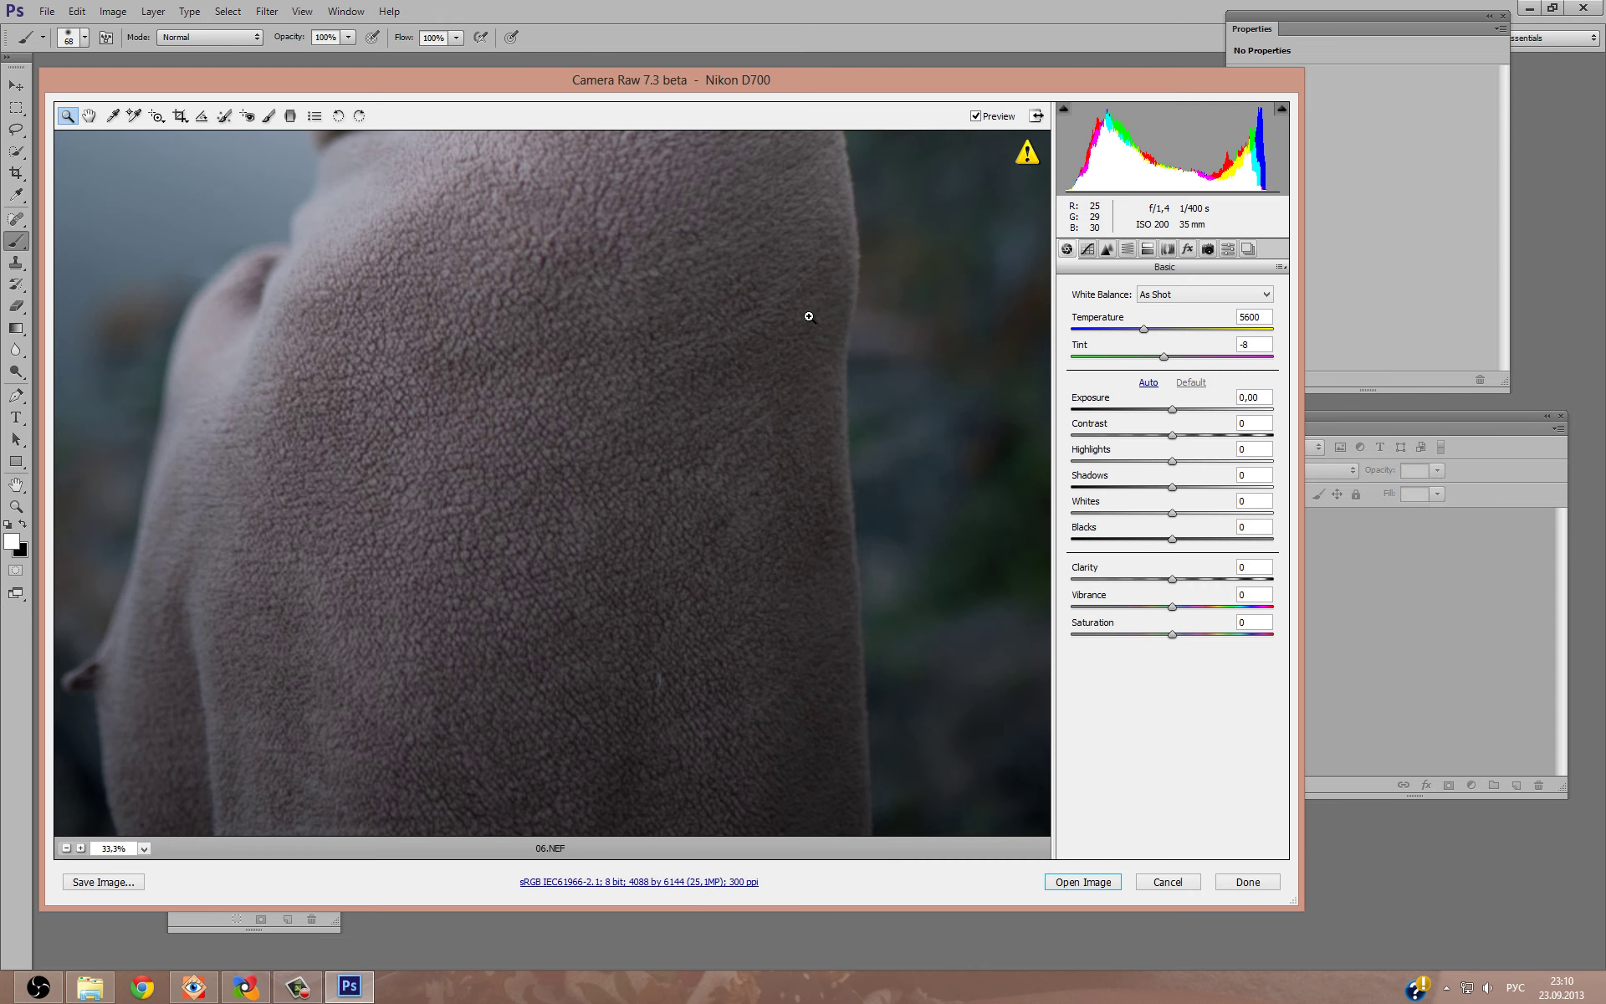
pyautogui.moveTo(595, 243); pyautogui.dragTo(726, 781)
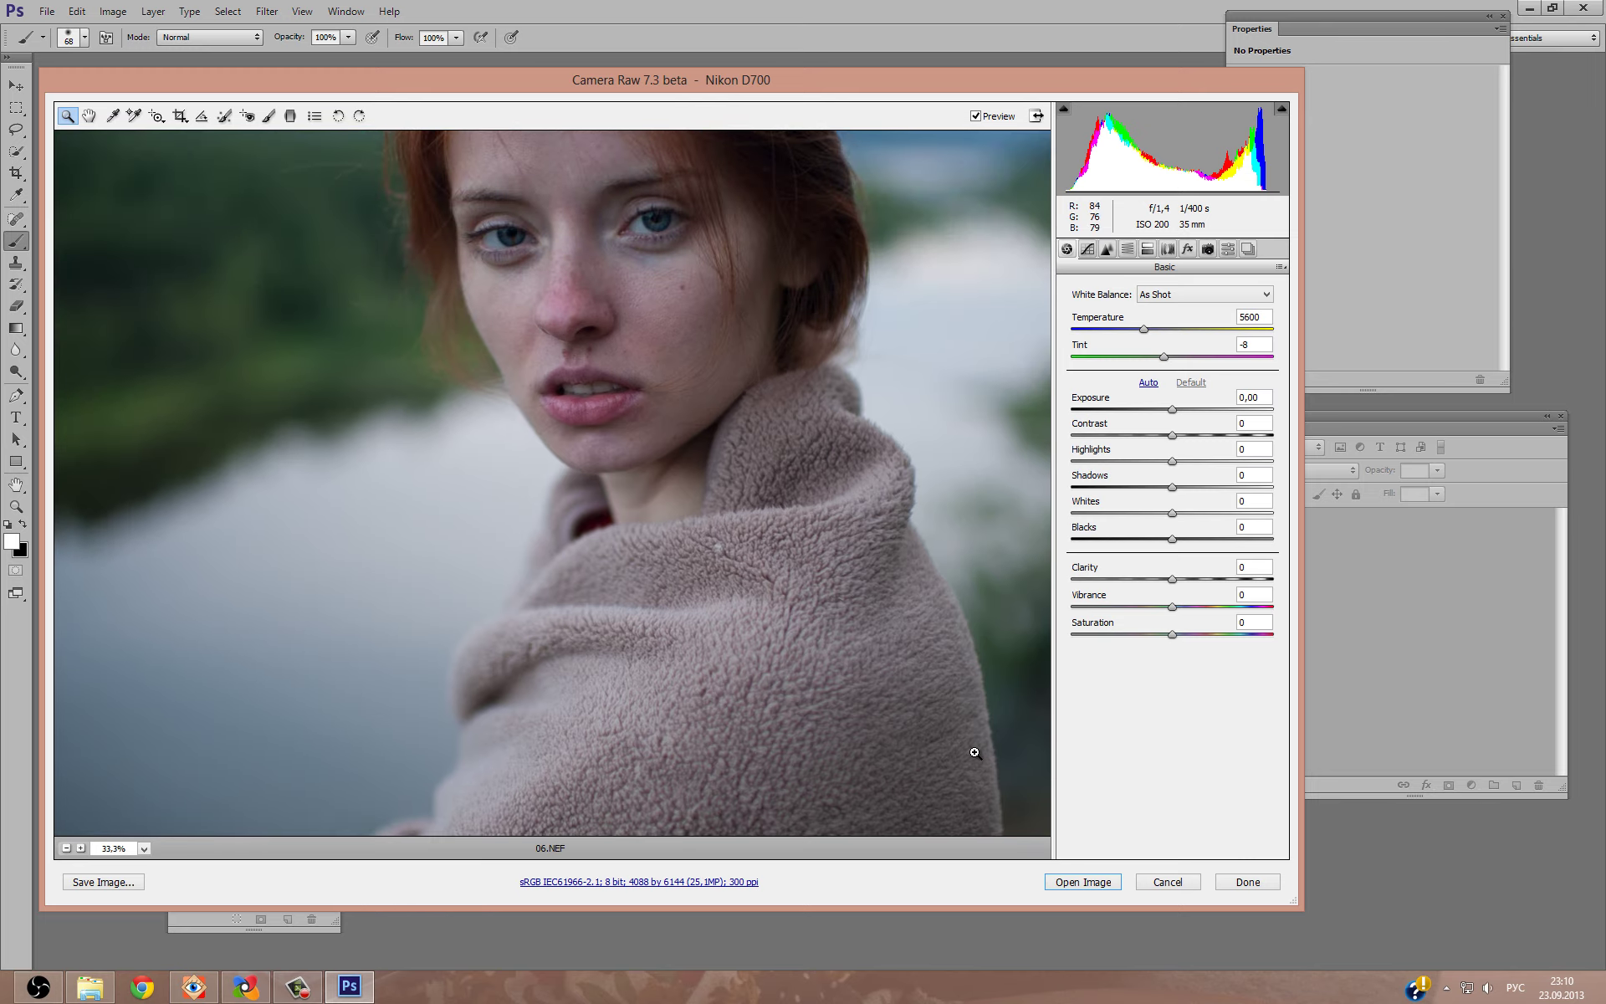
pyautogui.click(1102, 882)
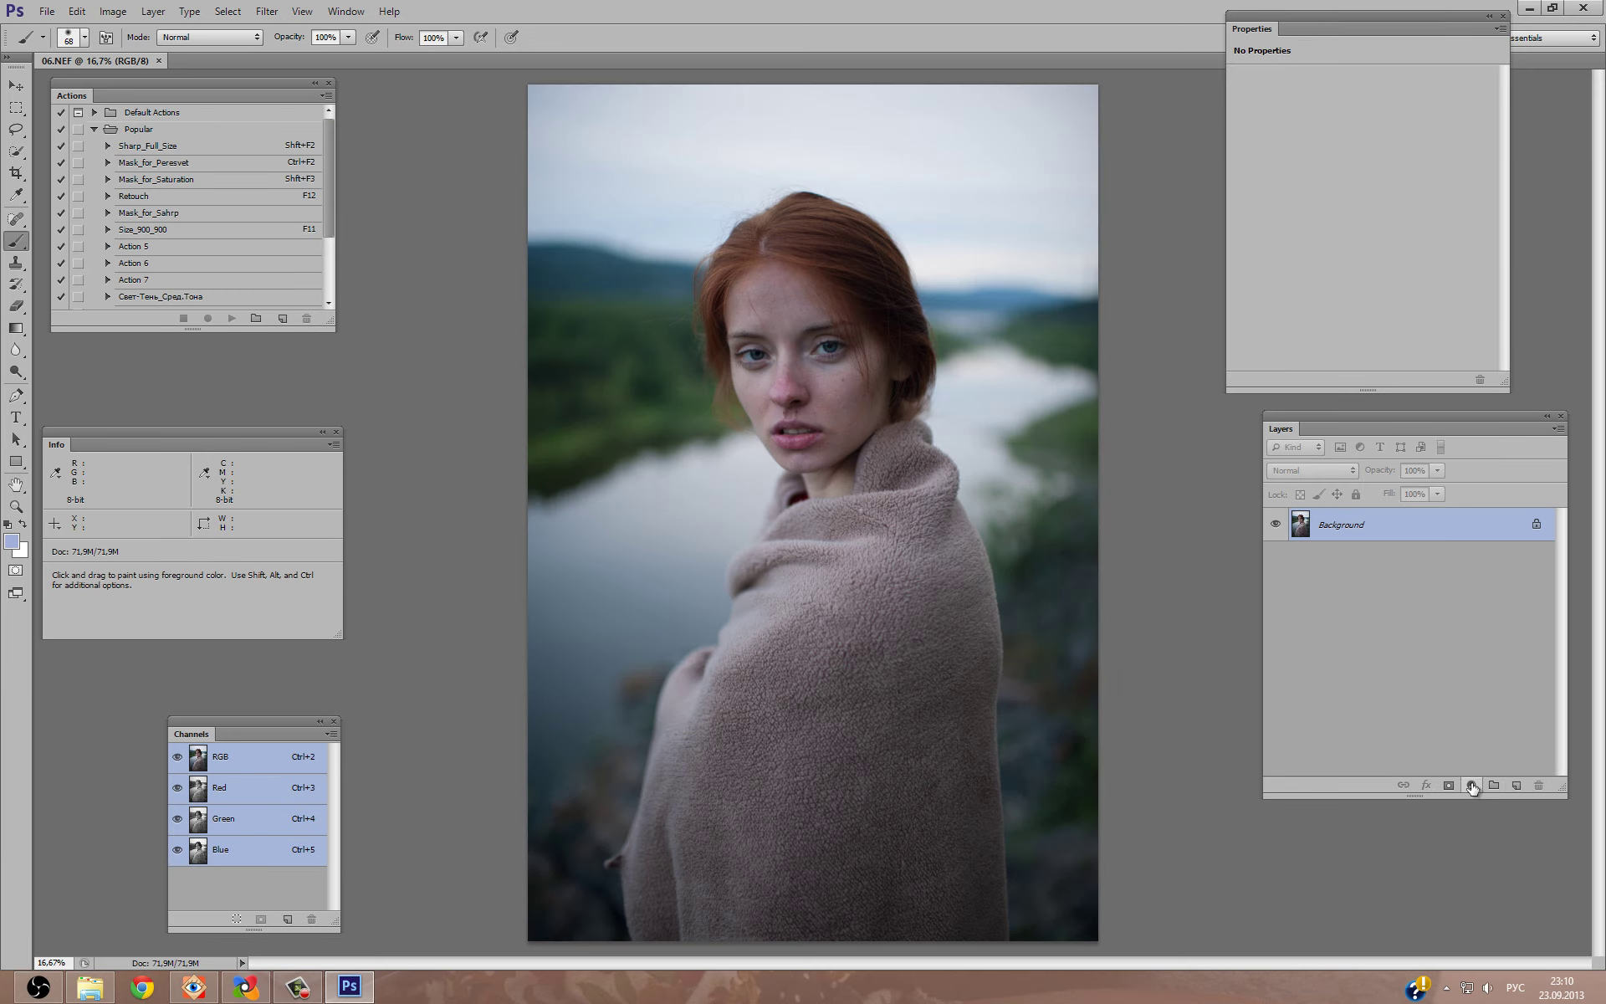
# Add a Channel Mixer layer with red output set to Red 50 and Blue 50.
pyautogui.click(1471, 785)
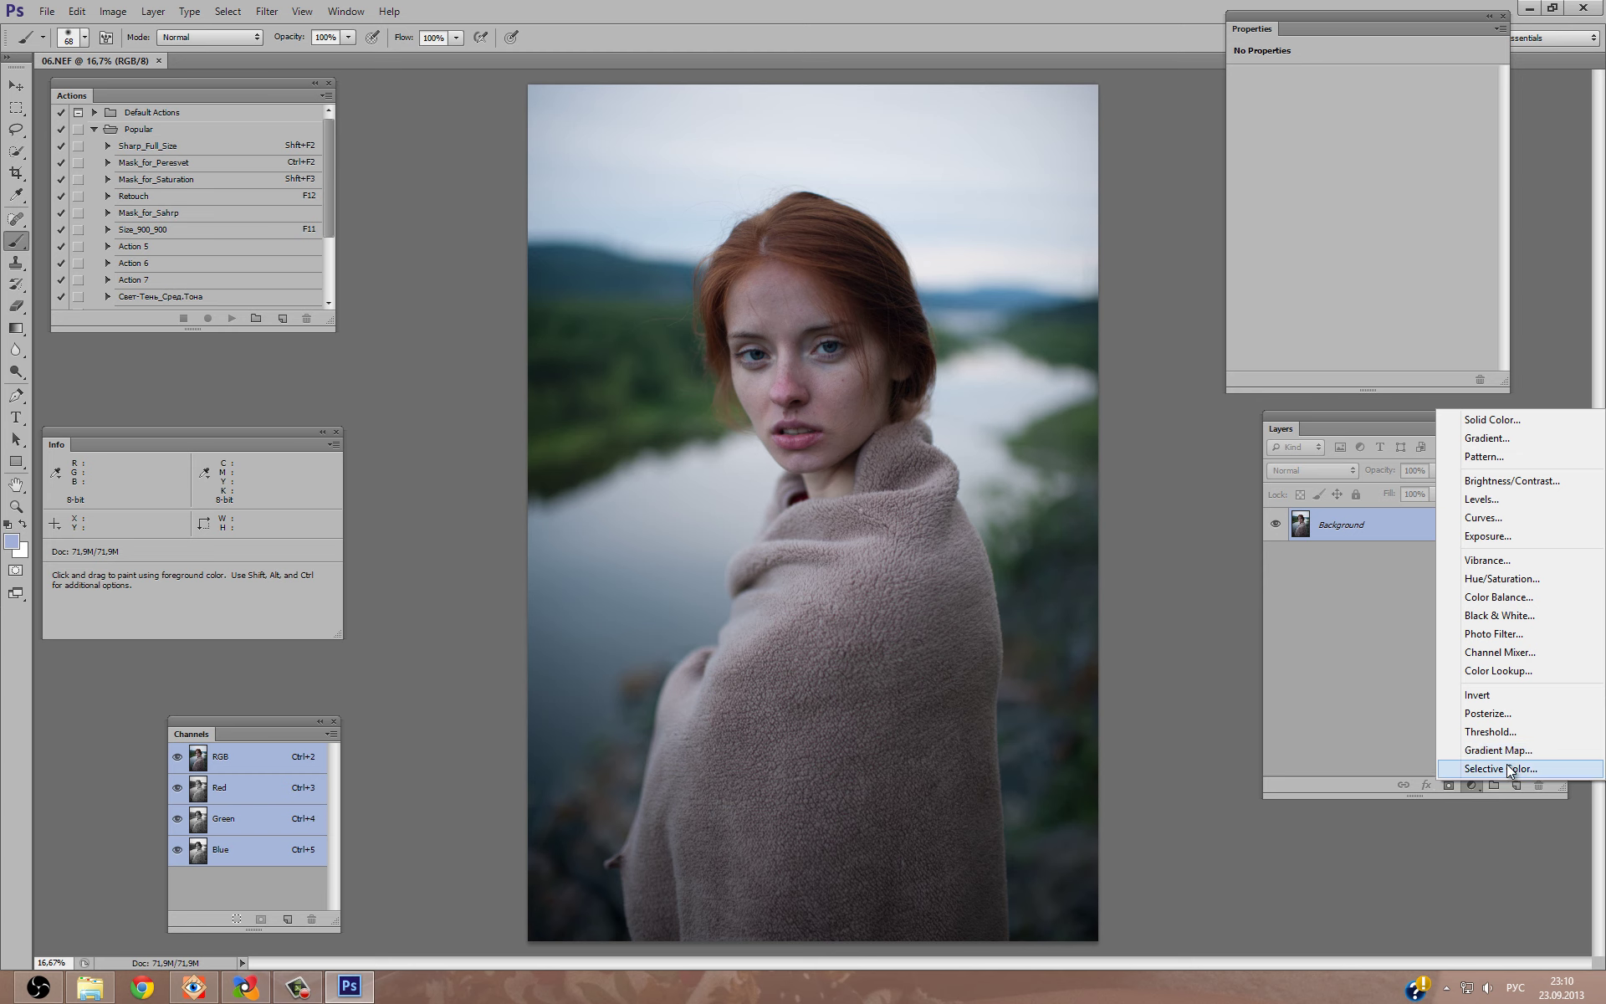
pyautogui.click(1494, 653)
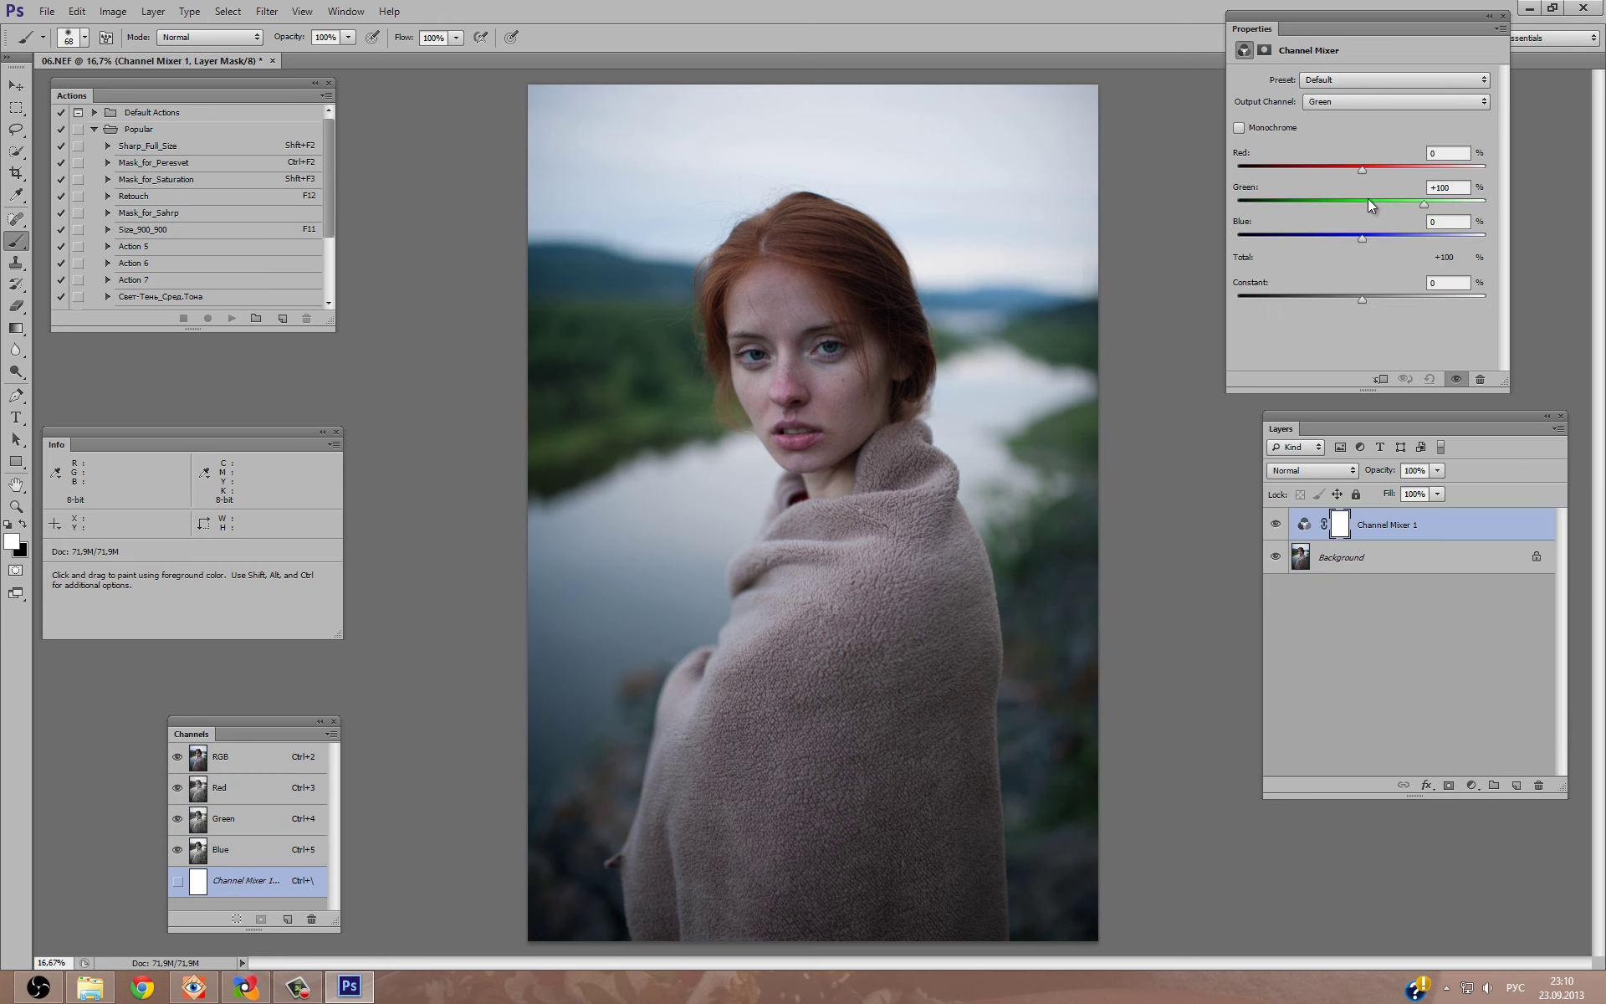
pyautogui.click(1373, 105)
pyautogui.moveTo(1458, 154); pyautogui.dragTo(1424, 154)
pyautogui.write('50')
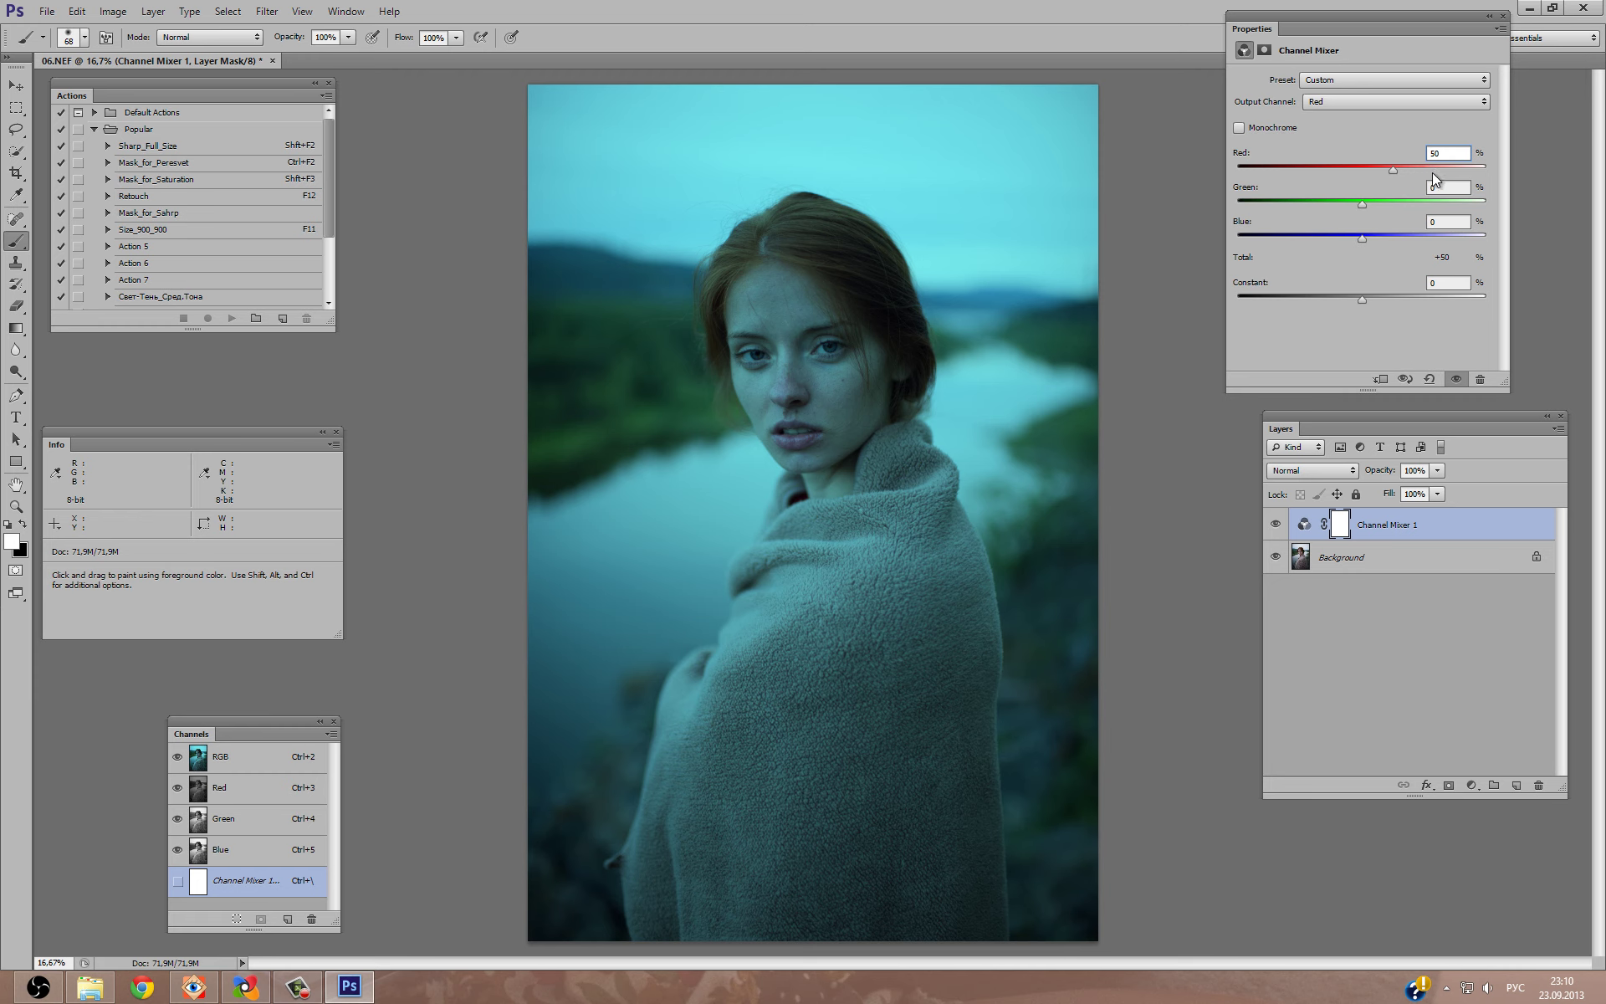
pyautogui.moveTo(1457, 222); pyautogui.dragTo(1409, 225)
pyautogui.write('50')
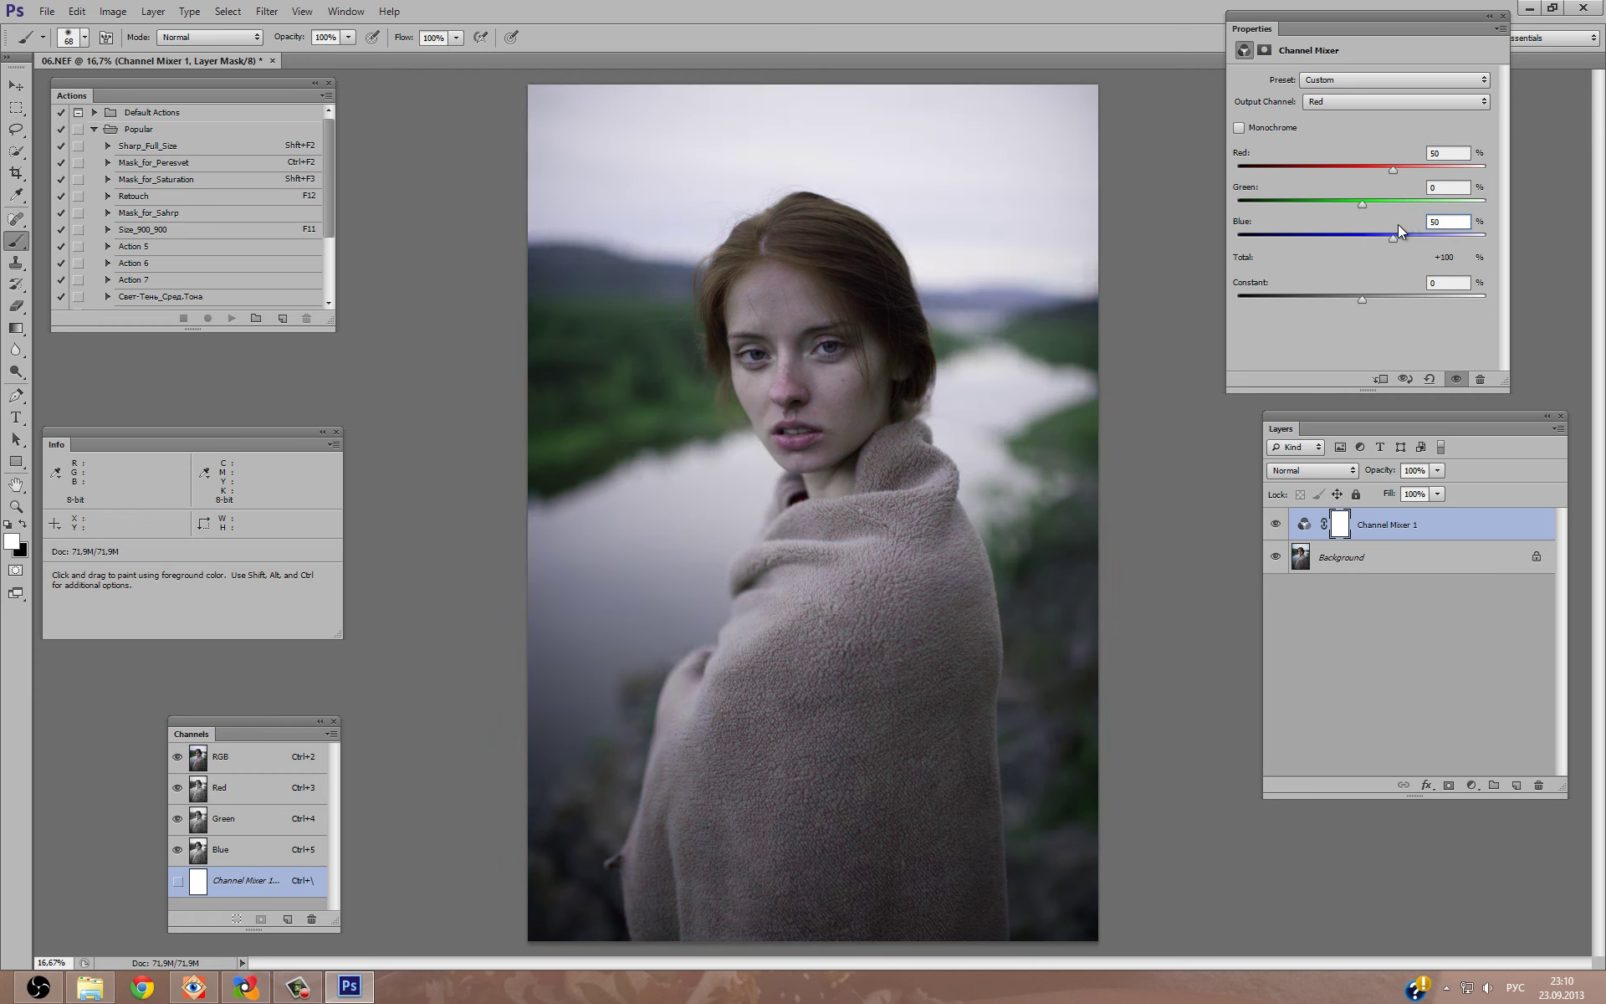
# Blend the Channel Mixer as Darken at 49% opacity, comparing with it on and off.
pyautogui.click(1310, 470)
pyautogui.click(1297, 532)
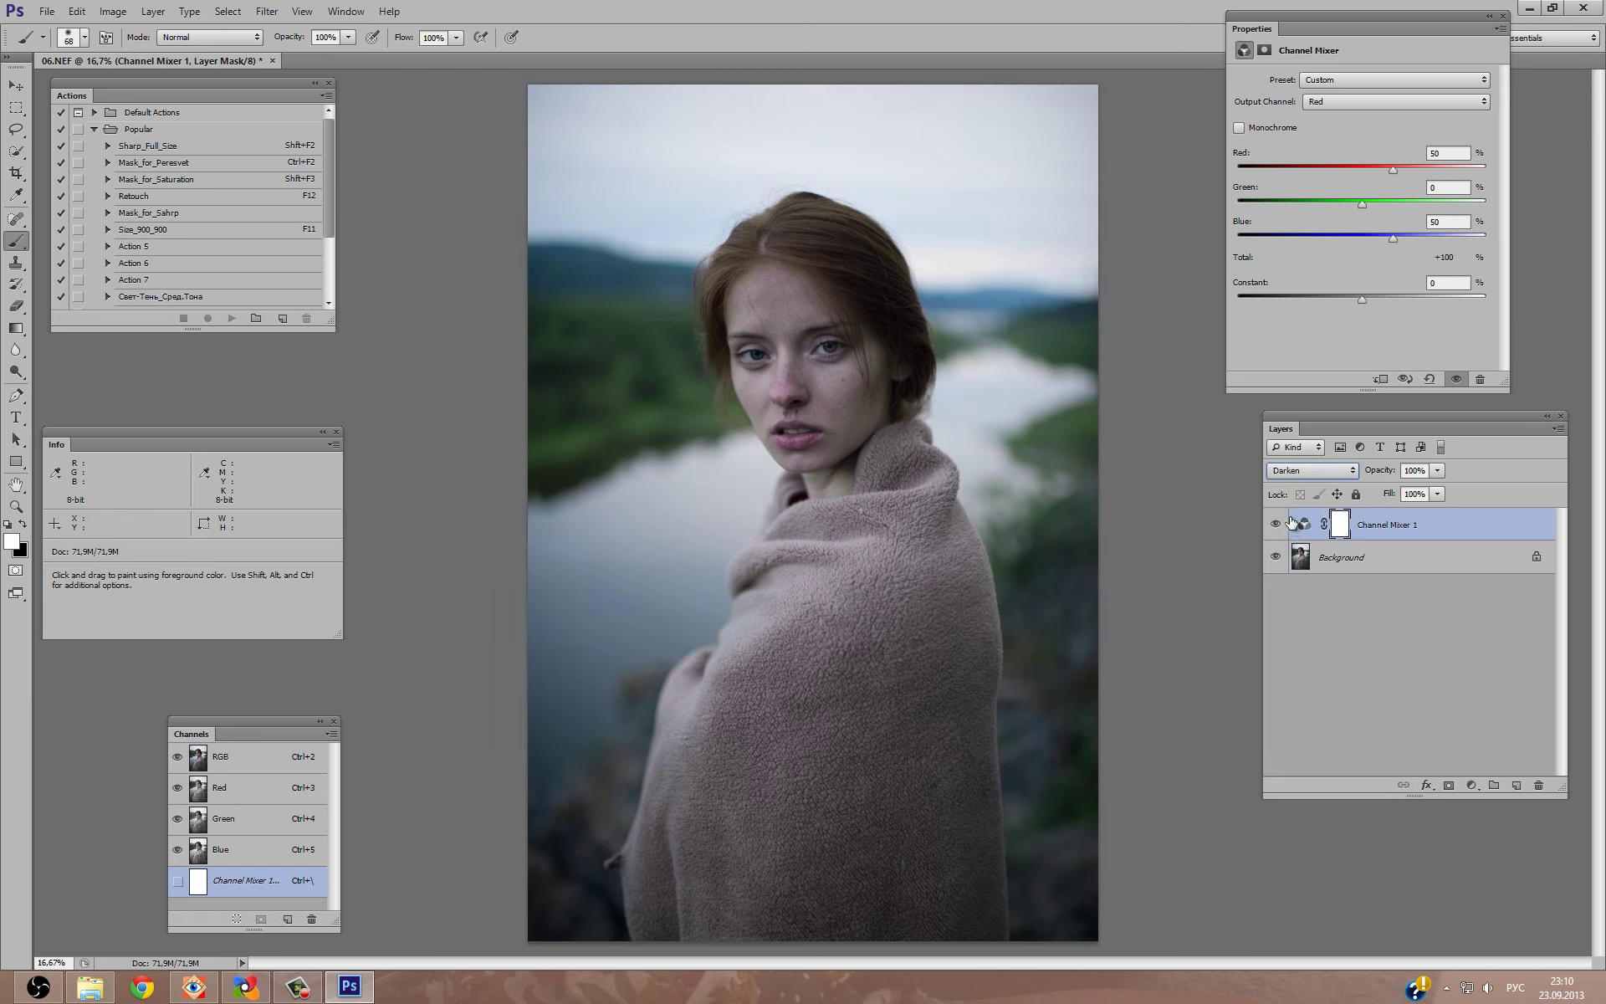
pyautogui.click(1276, 525)
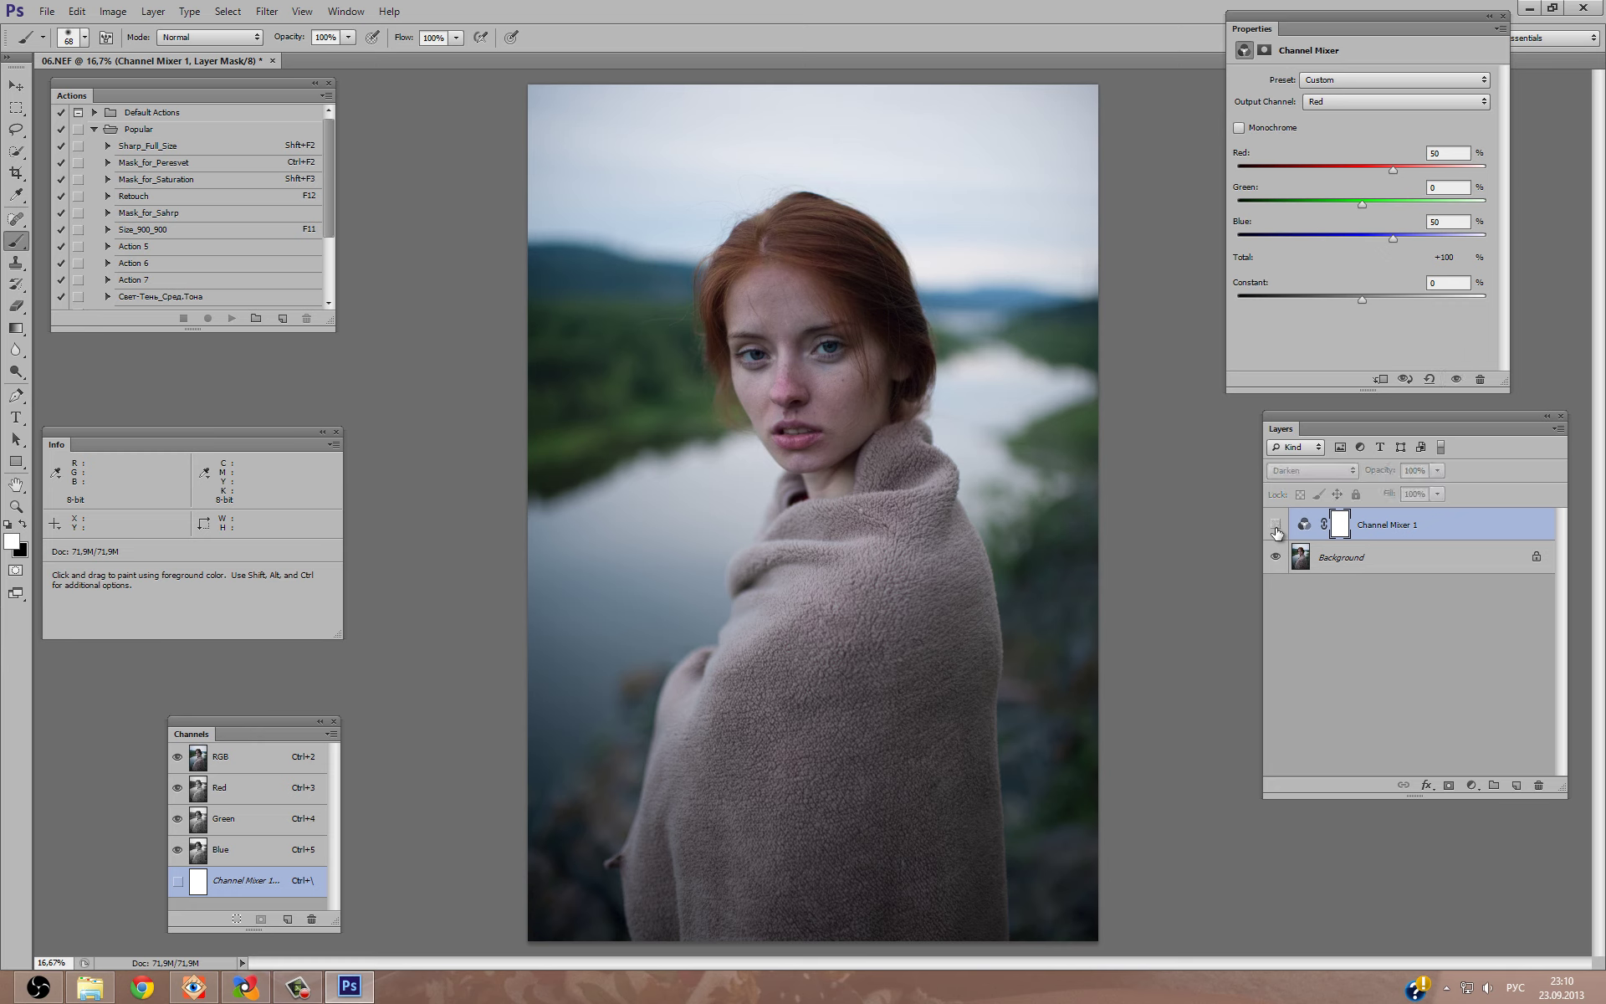
pyautogui.click(1276, 525)
pyautogui.click(1276, 525)
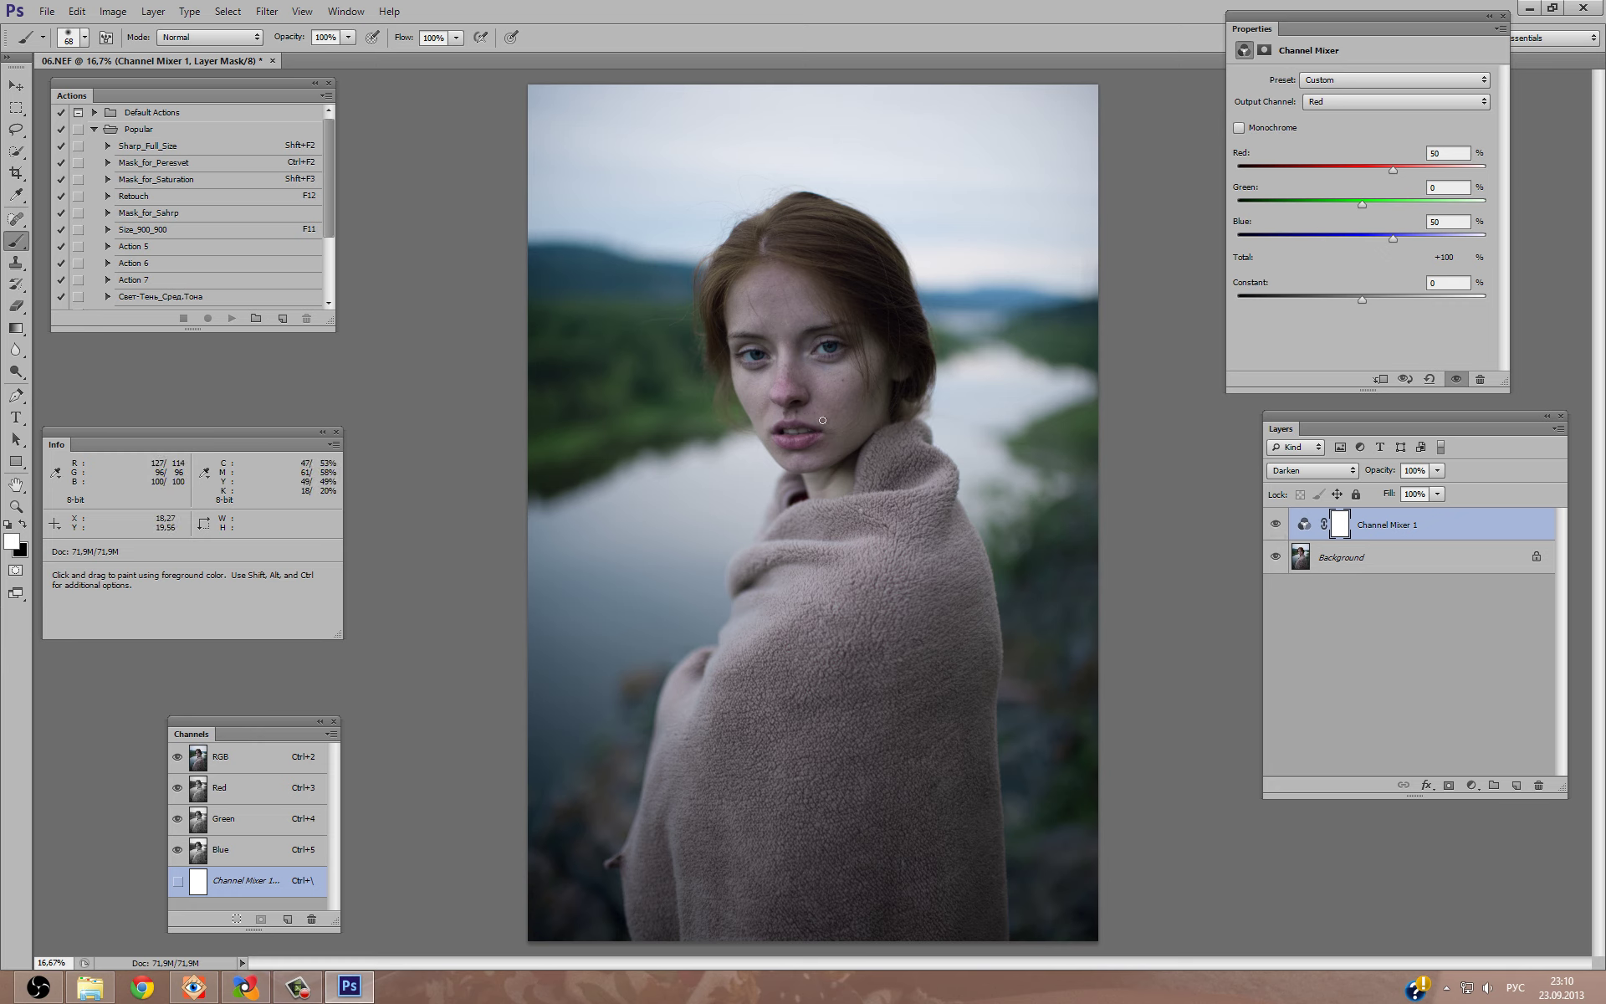
pyautogui.click(1437, 473)
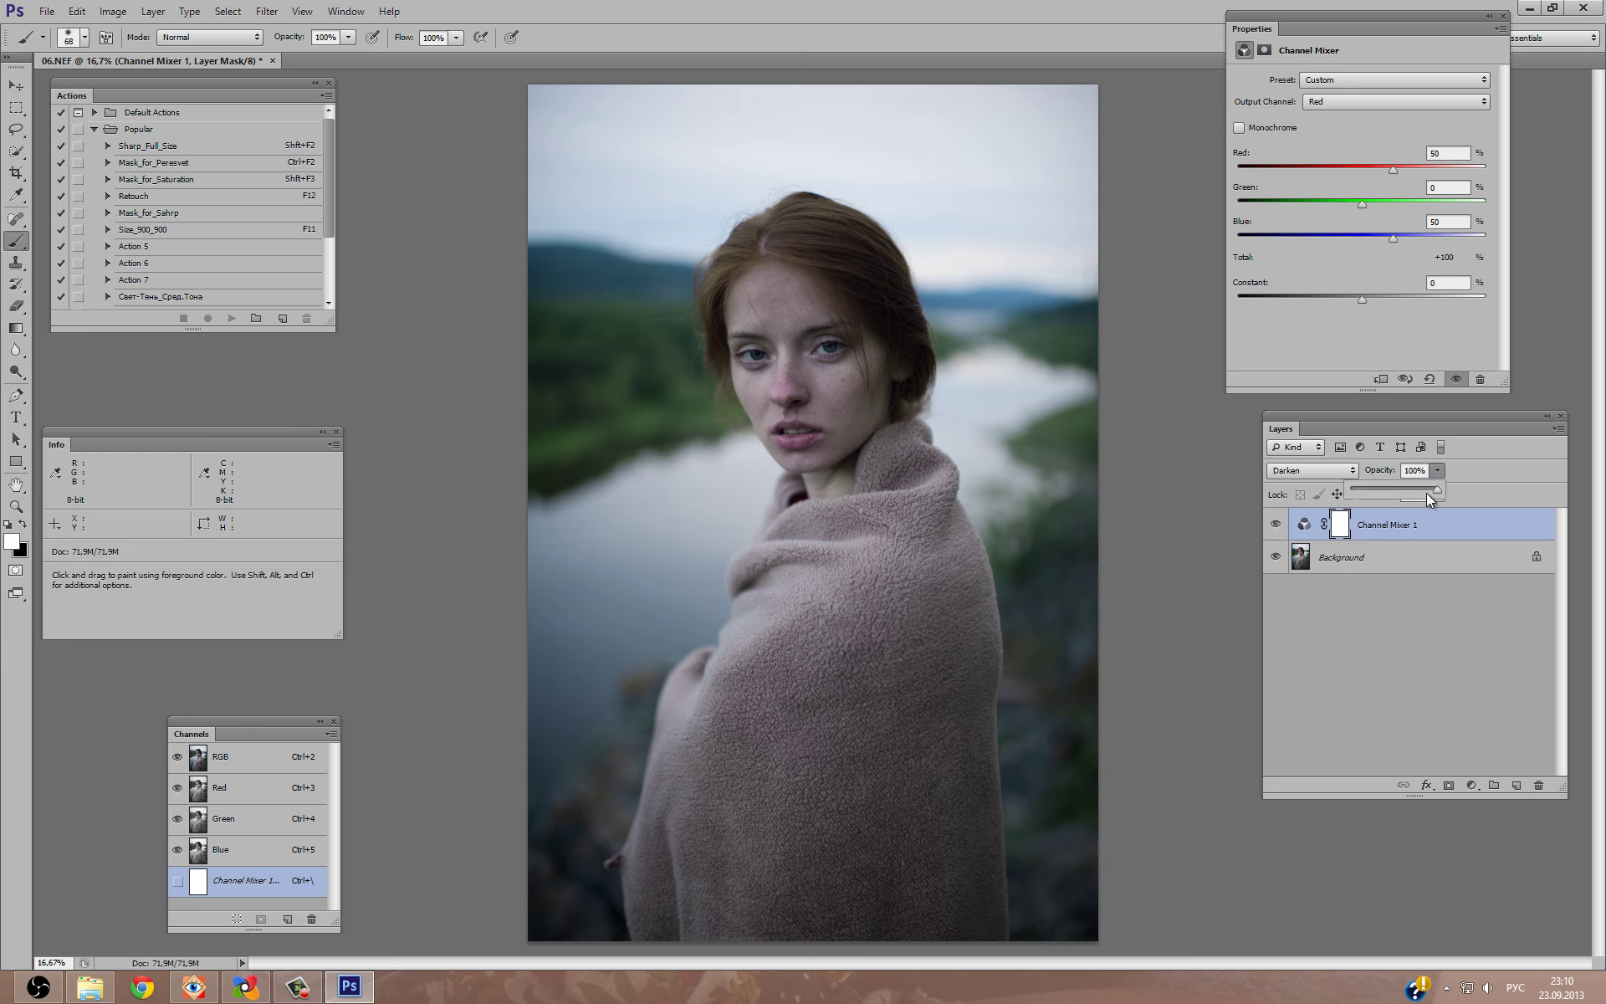
pyautogui.moveTo(1435, 494); pyautogui.dragTo(1417, 499)
pyautogui.click(1275, 525)
pyautogui.click(1275, 524)
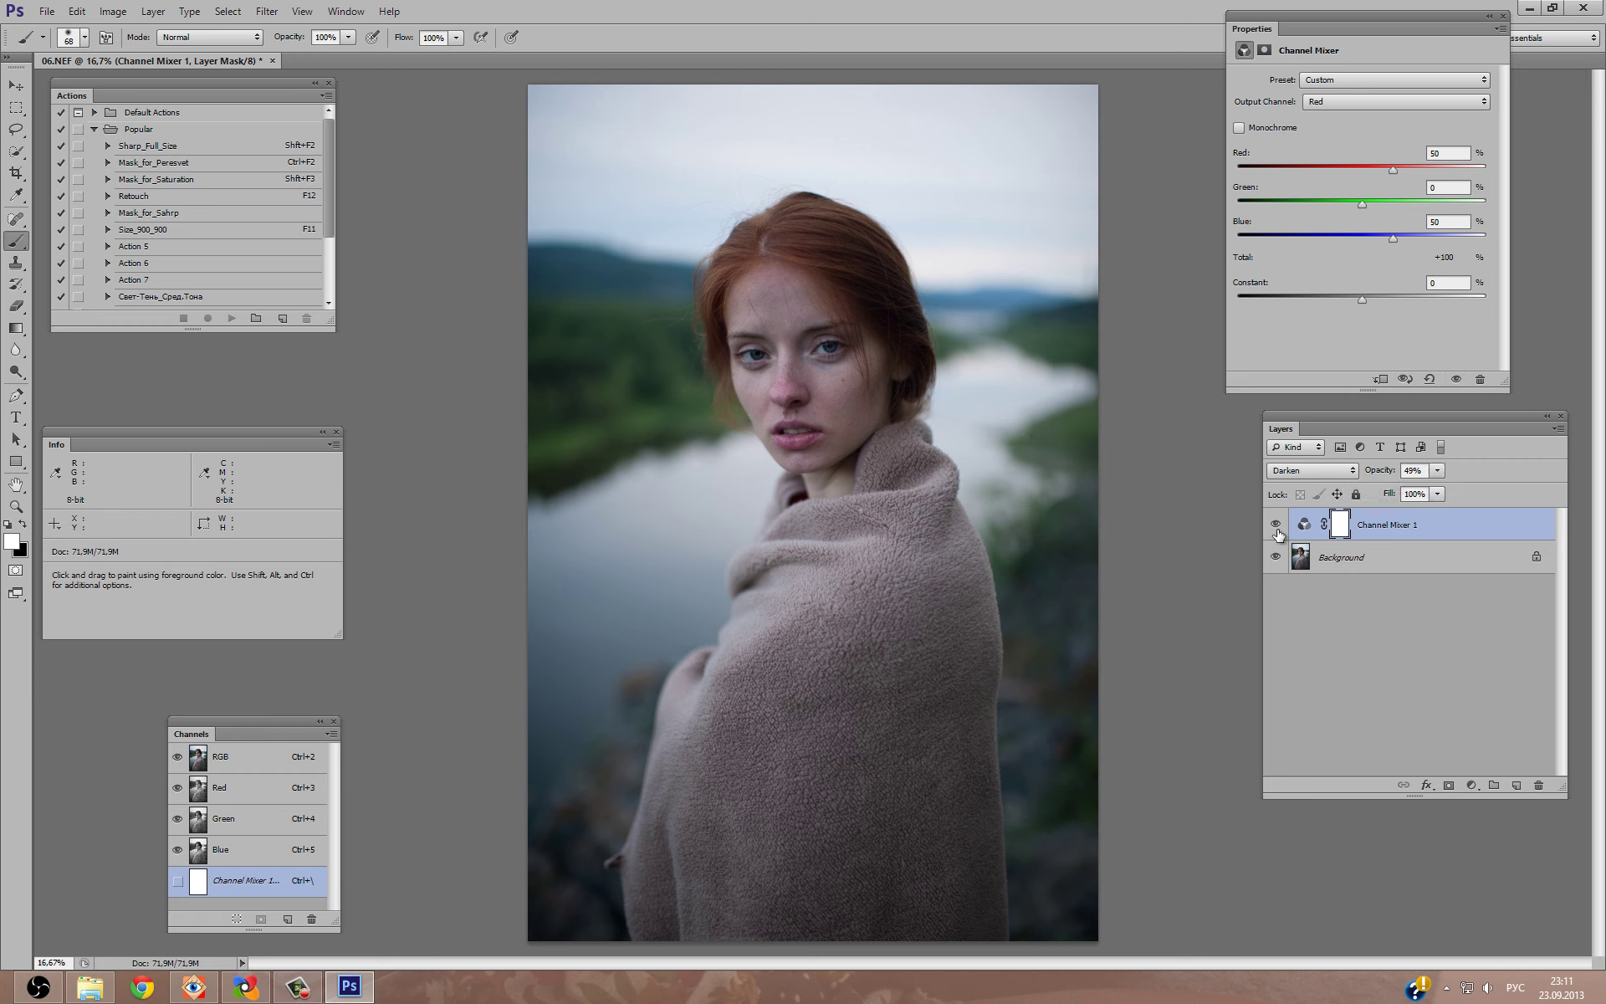
# Change the mixer's red output to Red 25 and Green 40.
pyautogui.click(1275, 526)
pyautogui.moveTo(1392, 167); pyautogui.dragTo(1385, 169)
pyautogui.moveTo(1375, 211); pyautogui.dragTo(1389, 216)
pyautogui.moveTo(1386, 217); pyautogui.dragTo(1384, 219)
pyautogui.moveTo(1382, 218); pyautogui.dragTo(1381, 219)
pyautogui.click(1451, 153)
pyautogui.write('25')
pyautogui.click(1436, 188)
pyautogui.write('25')
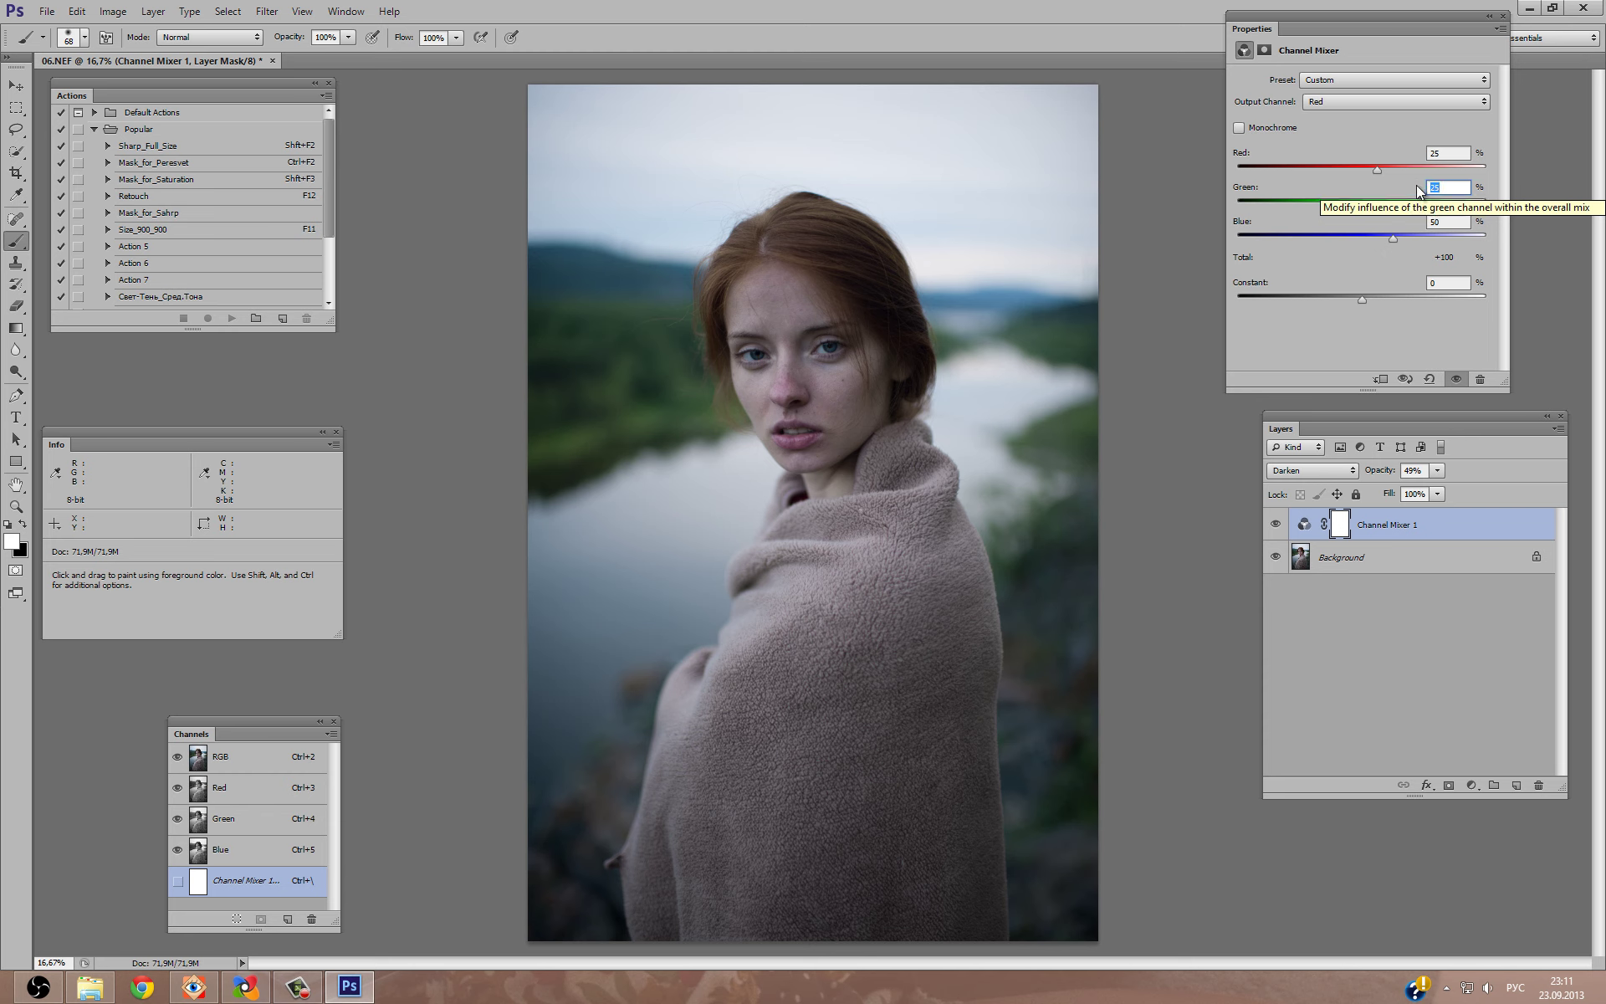
pyautogui.write('40')
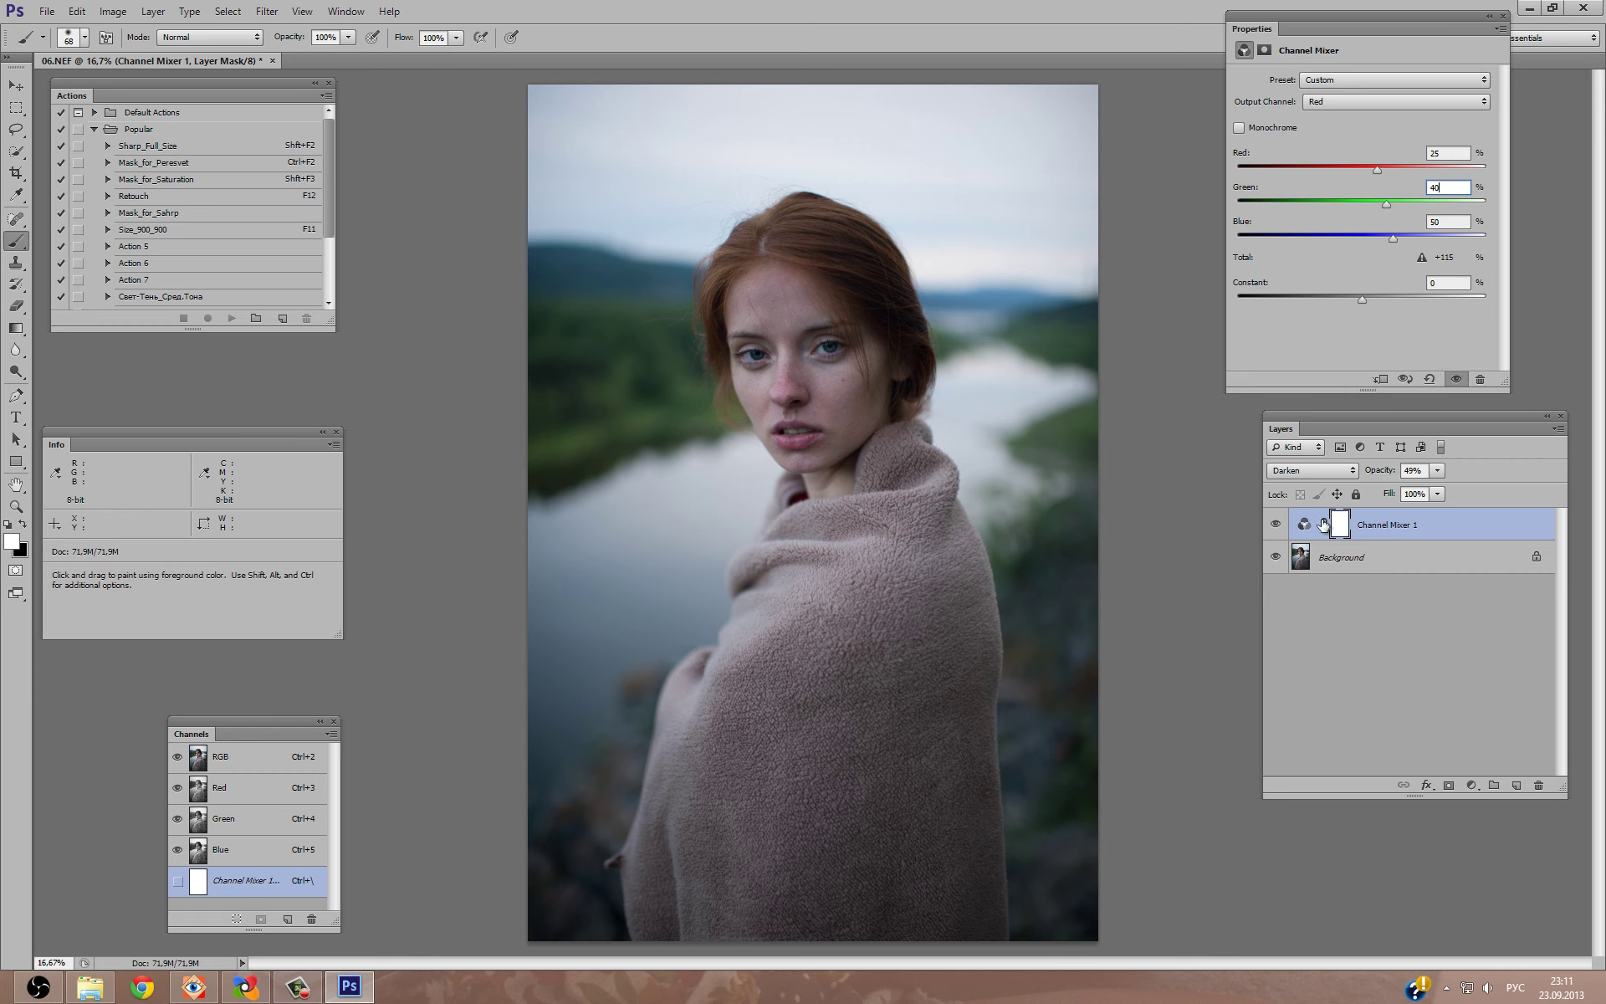
# Switch the Channel Mixer layer to Lighten blending and compare with it hidden.
pyautogui.click(1315, 470)
pyautogui.click(1304, 609)
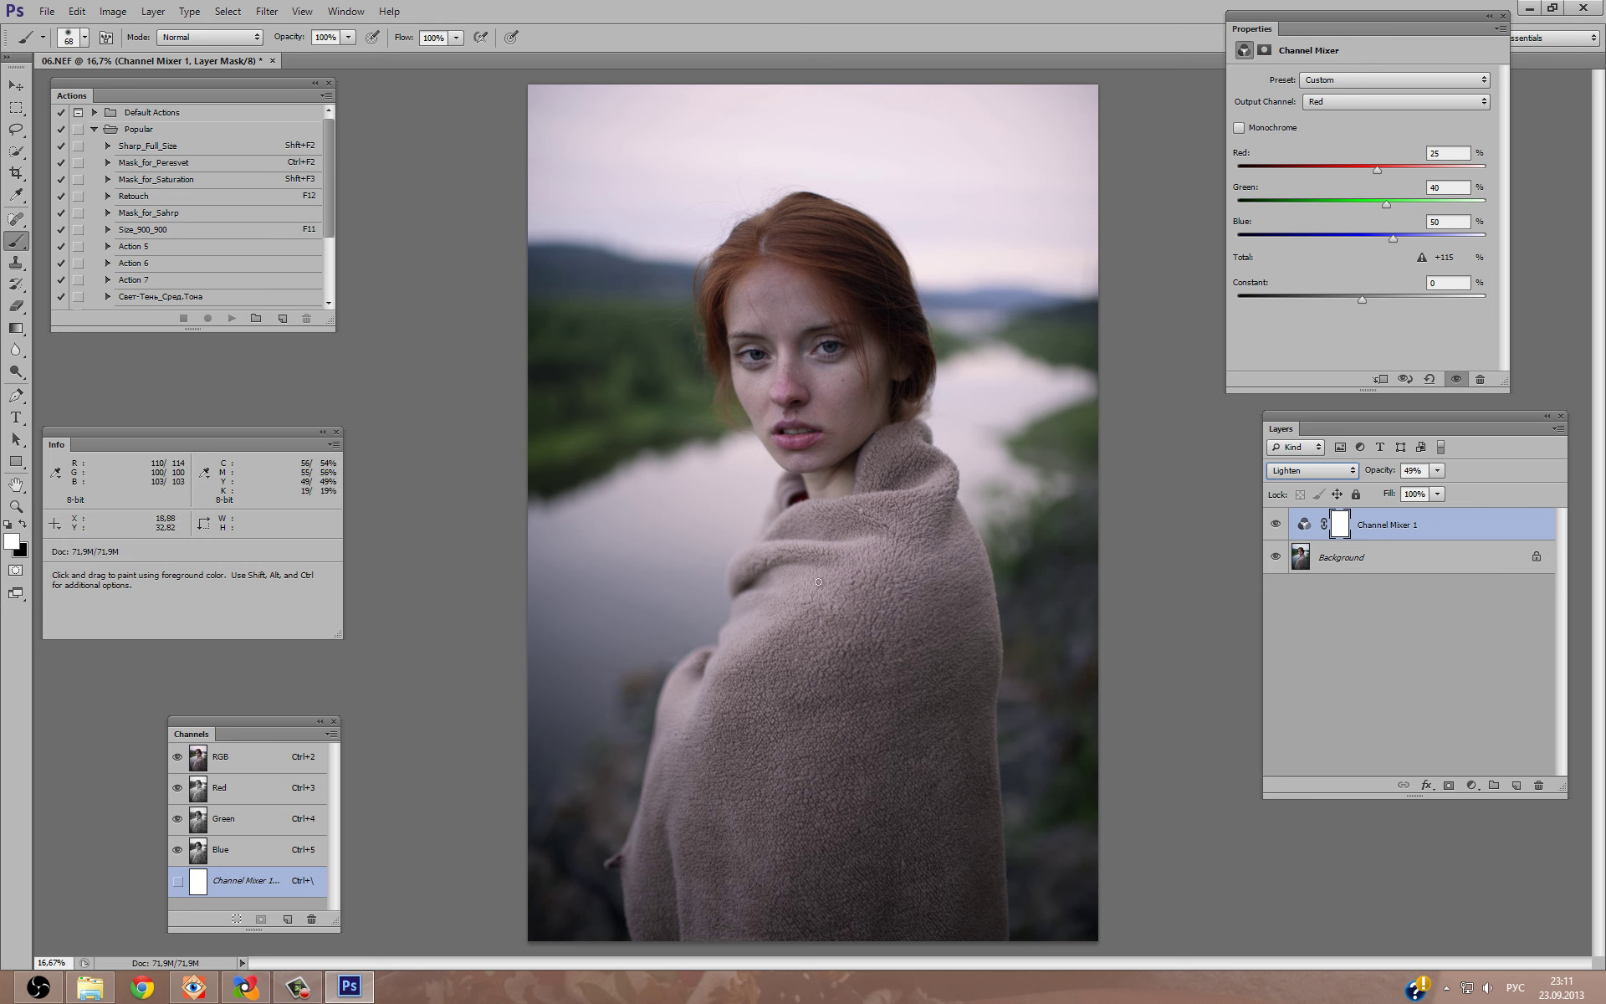
pyautogui.click(1275, 525)
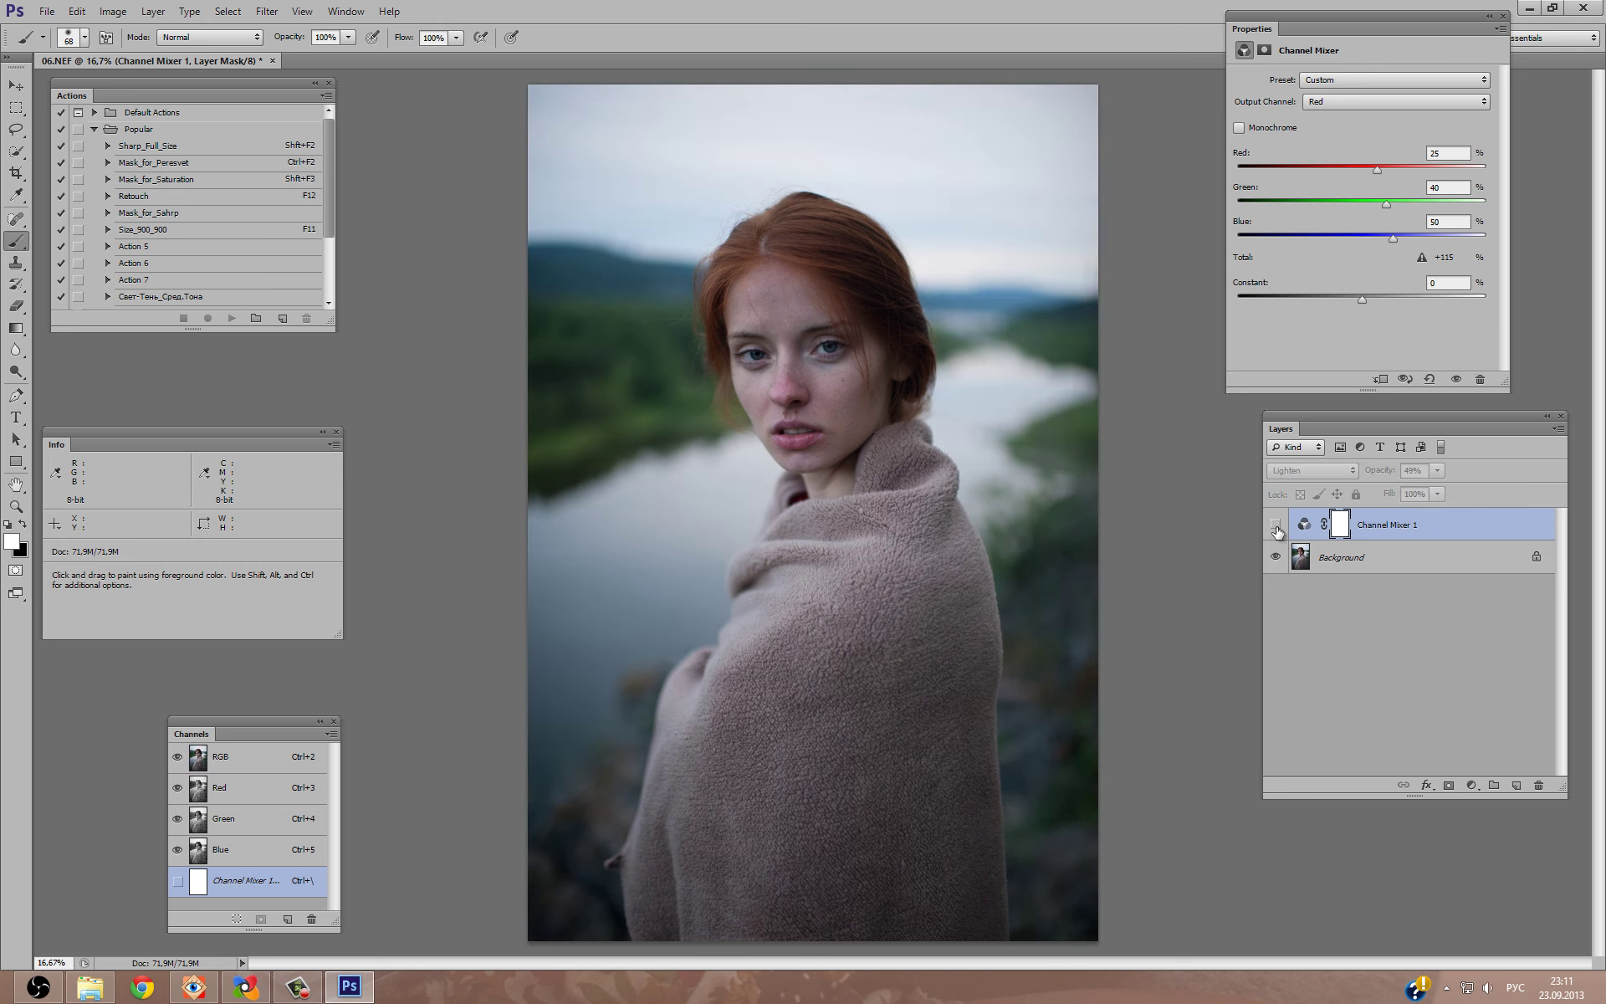
pyautogui.click(1276, 525)
pyautogui.click(1275, 524)
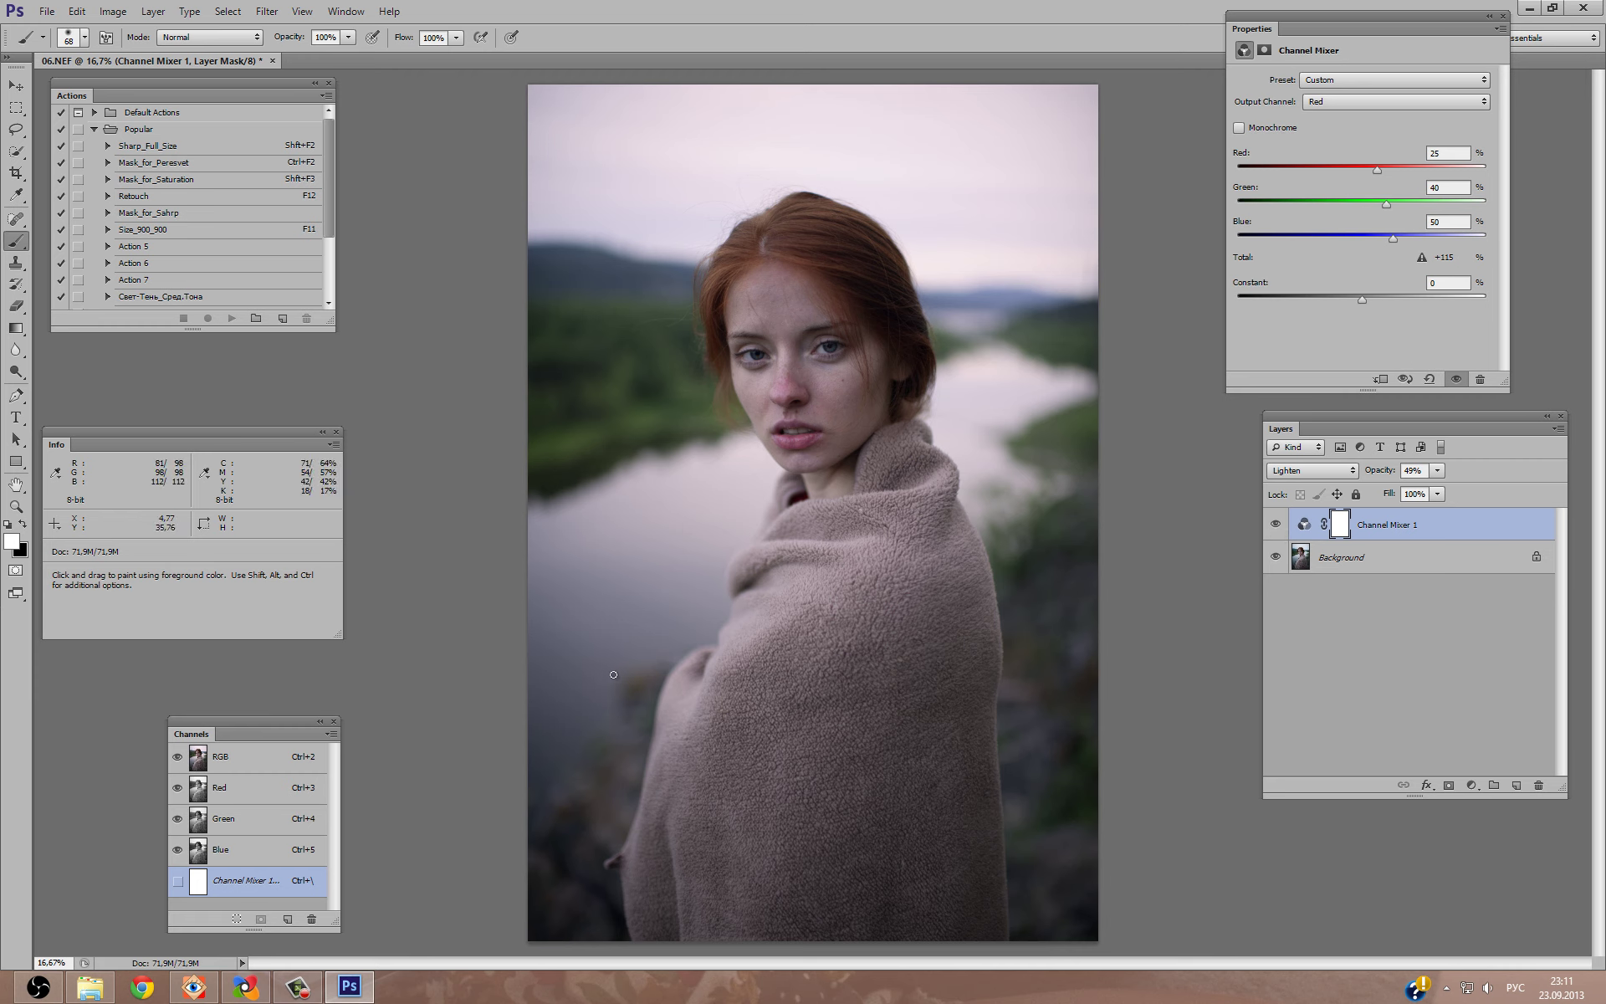
pyautogui.click(1275, 524)
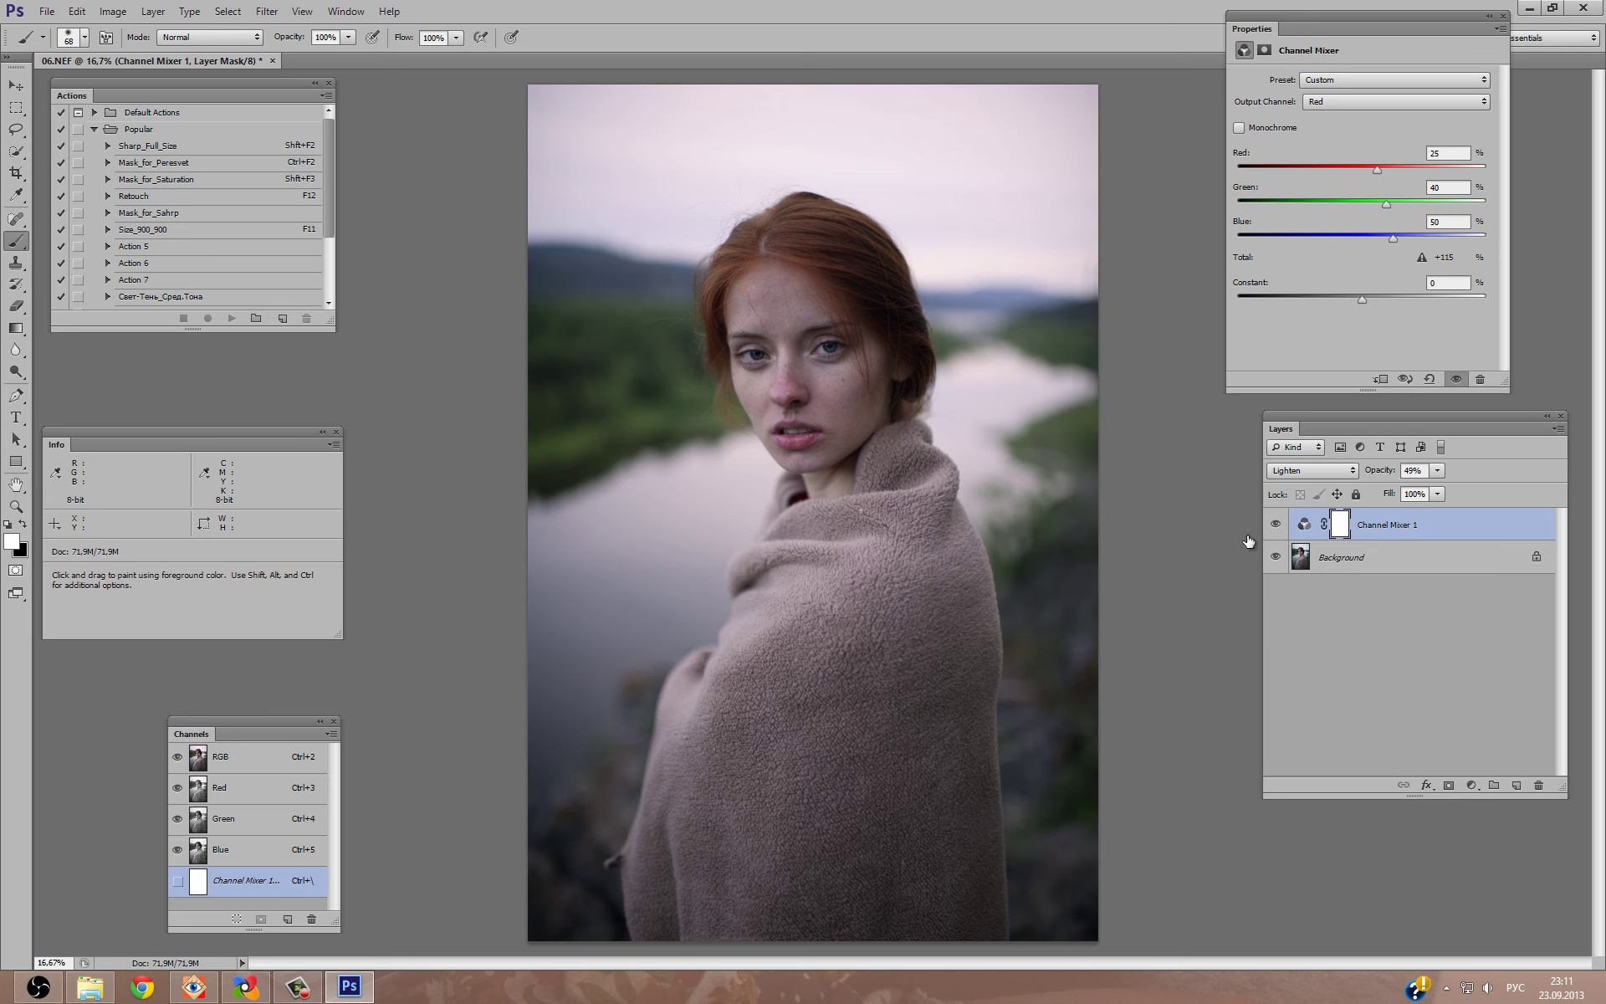
# In Chrome, find the stream post on the VK public page.
pyautogui.click(245, 987)
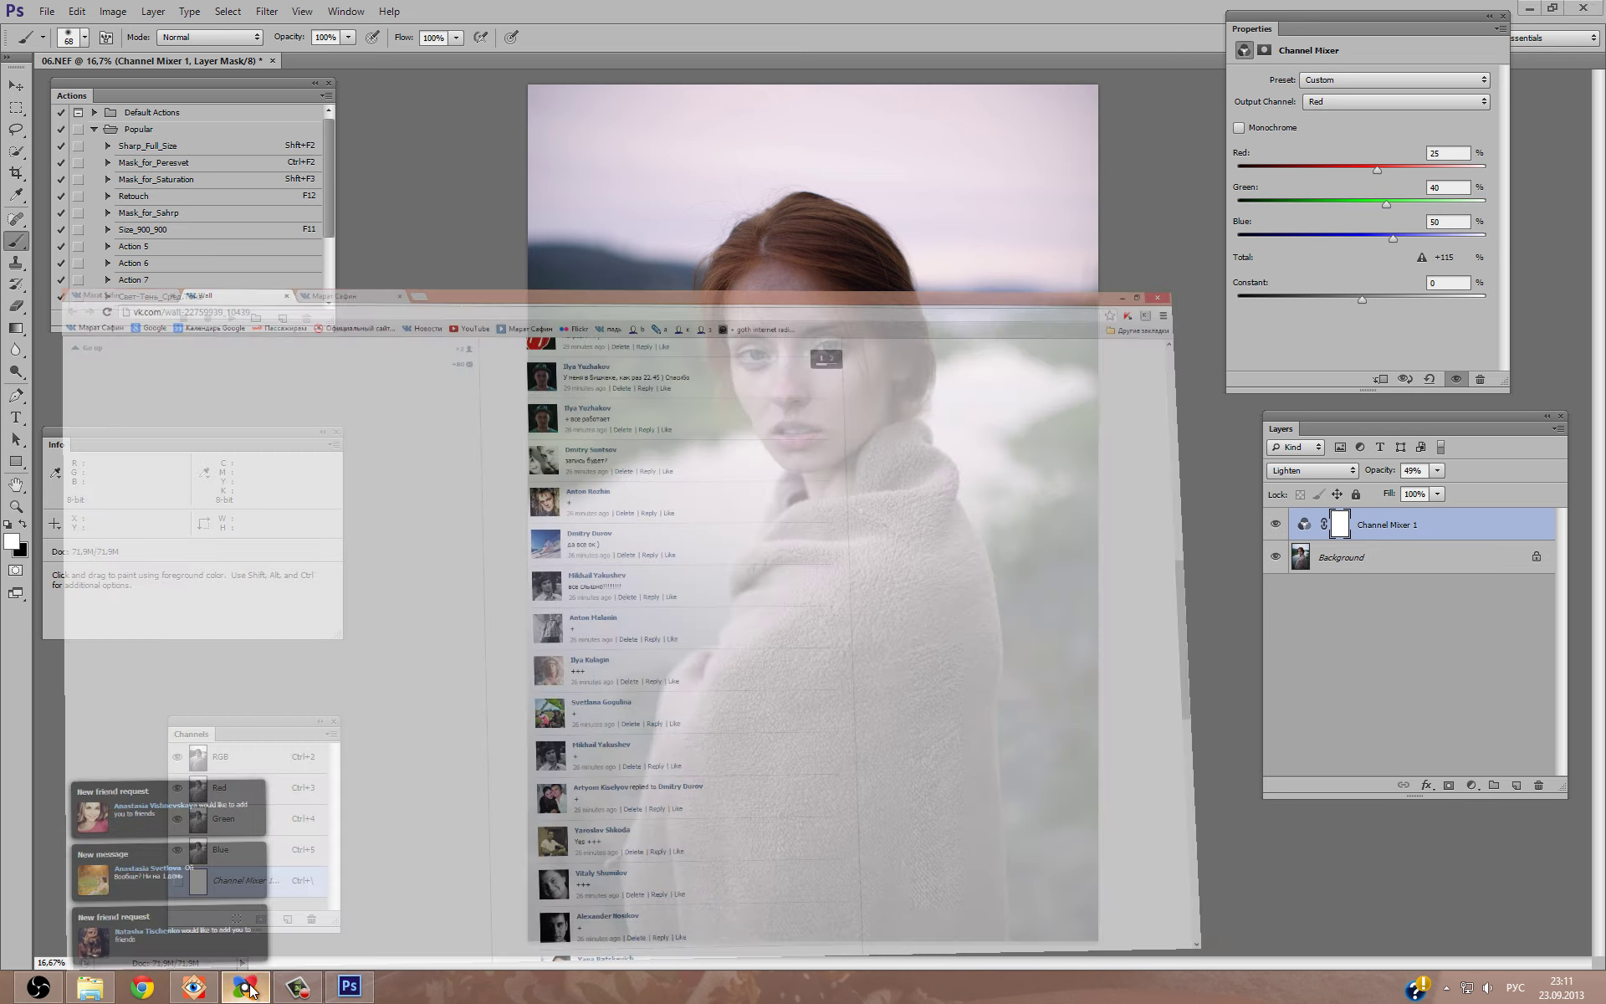
pyautogui.click(368, 10)
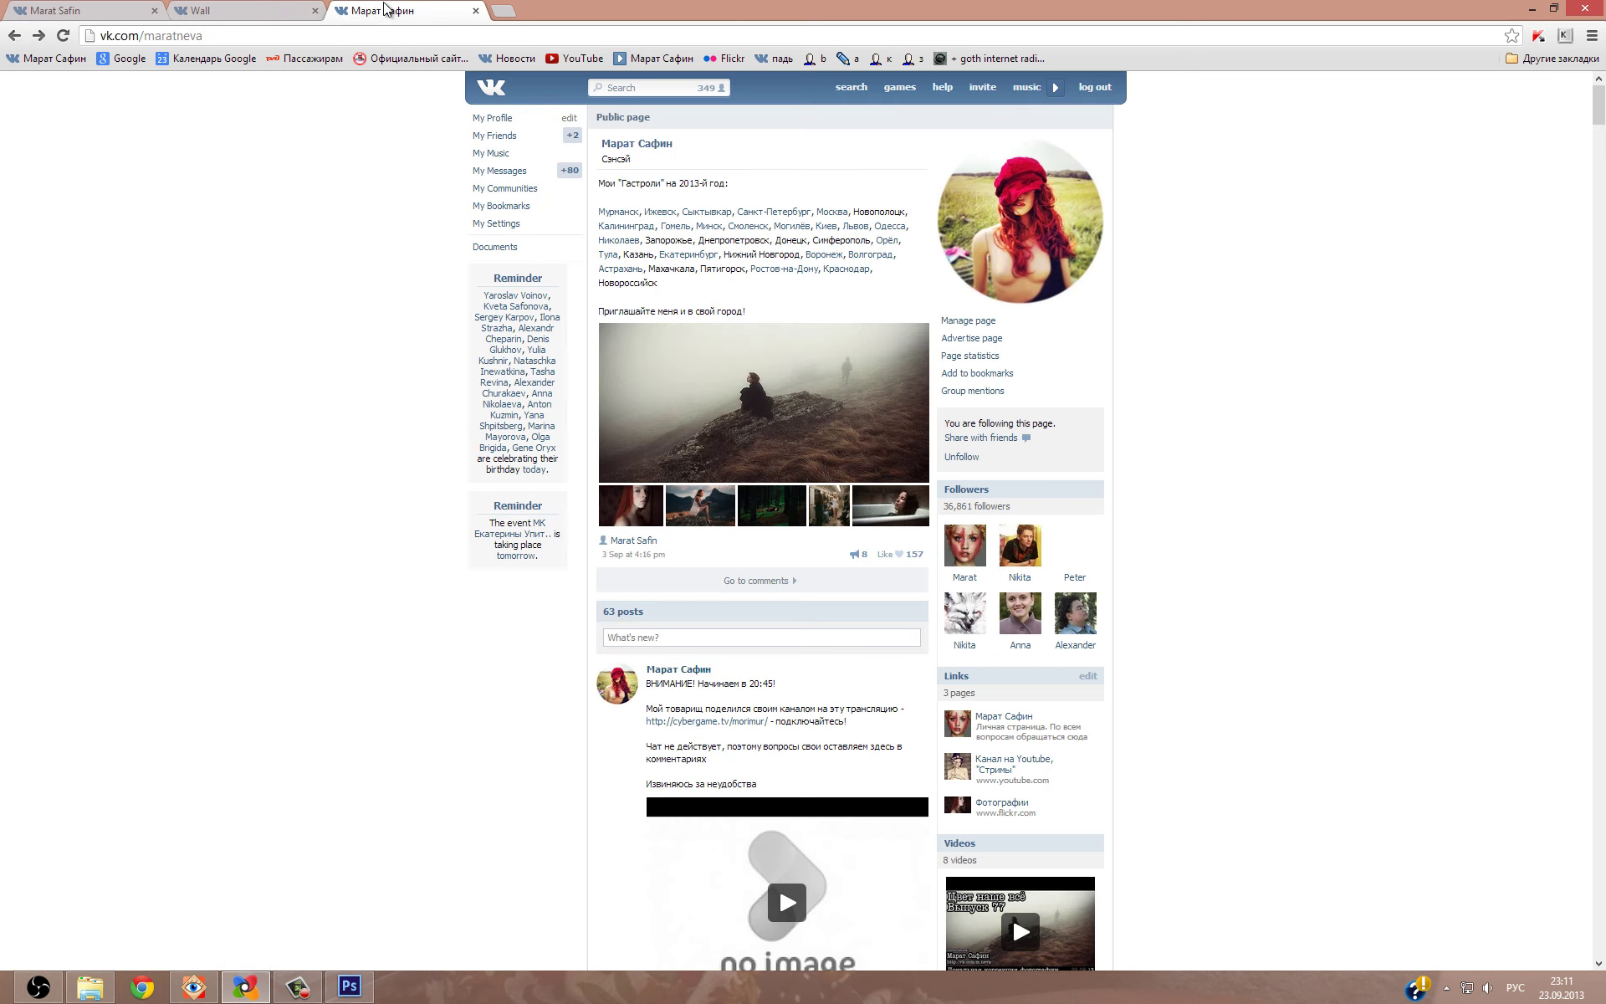
pyautogui.click(248, 8)
pyautogui.click(414, 11)
pyautogui.scroll(-4, 795, 373)
pyautogui.scroll(-2, 796, 373)
pyautogui.scroll(-2, 747, 460)
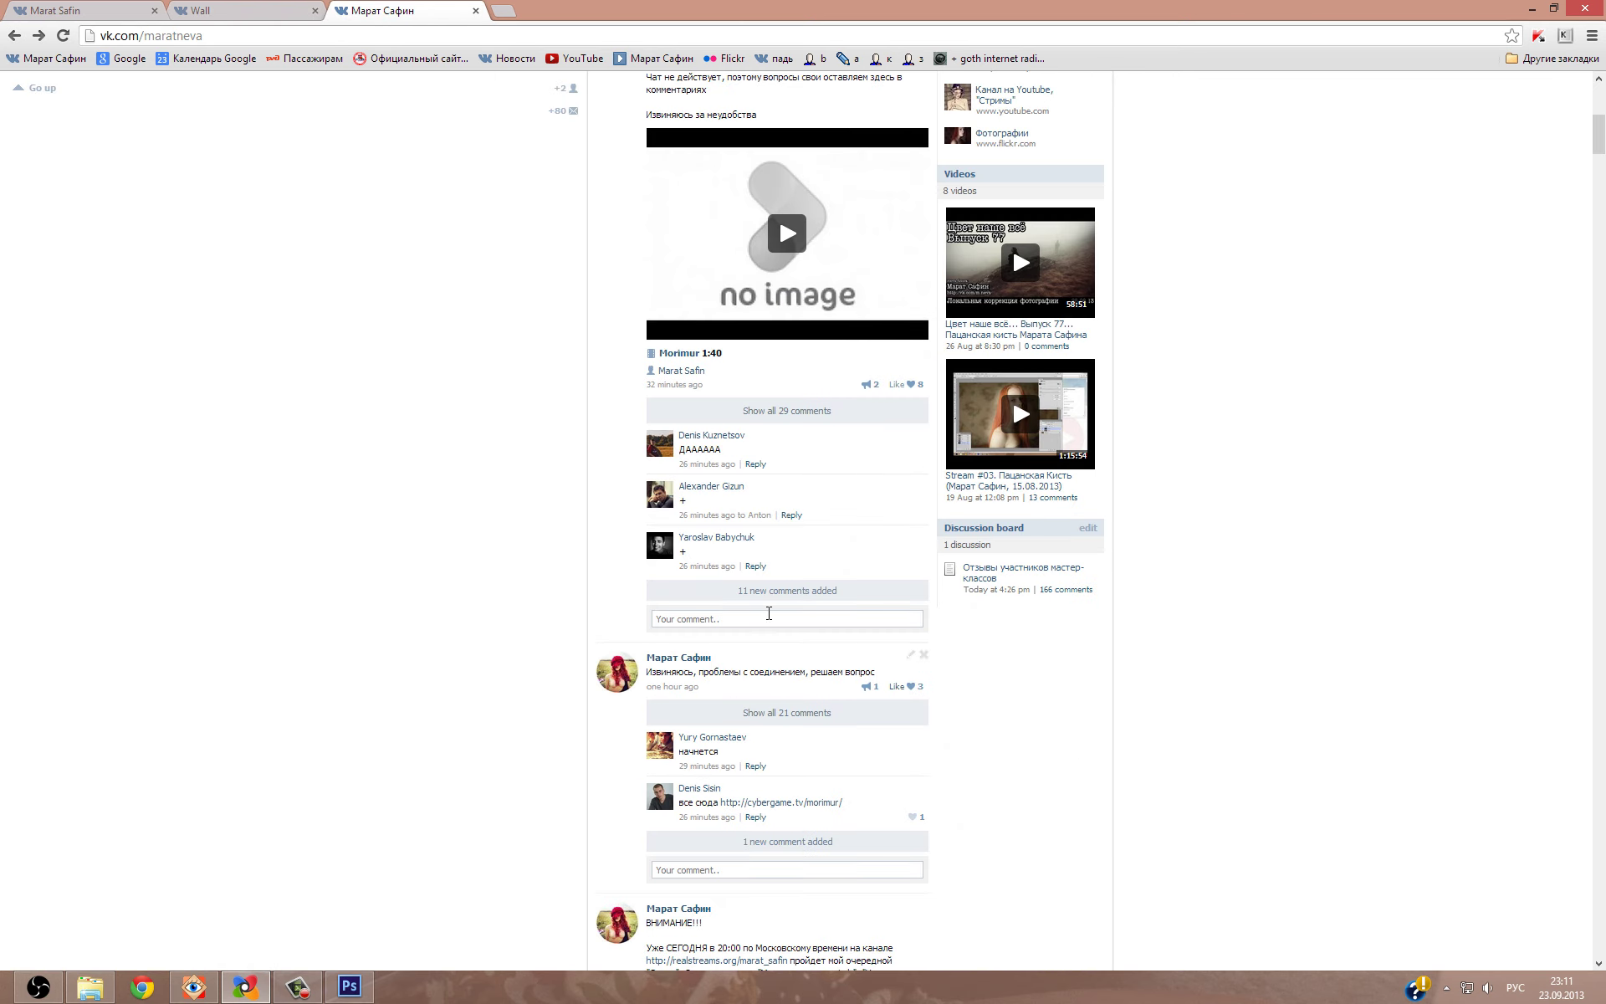
pyautogui.click(710, 386)
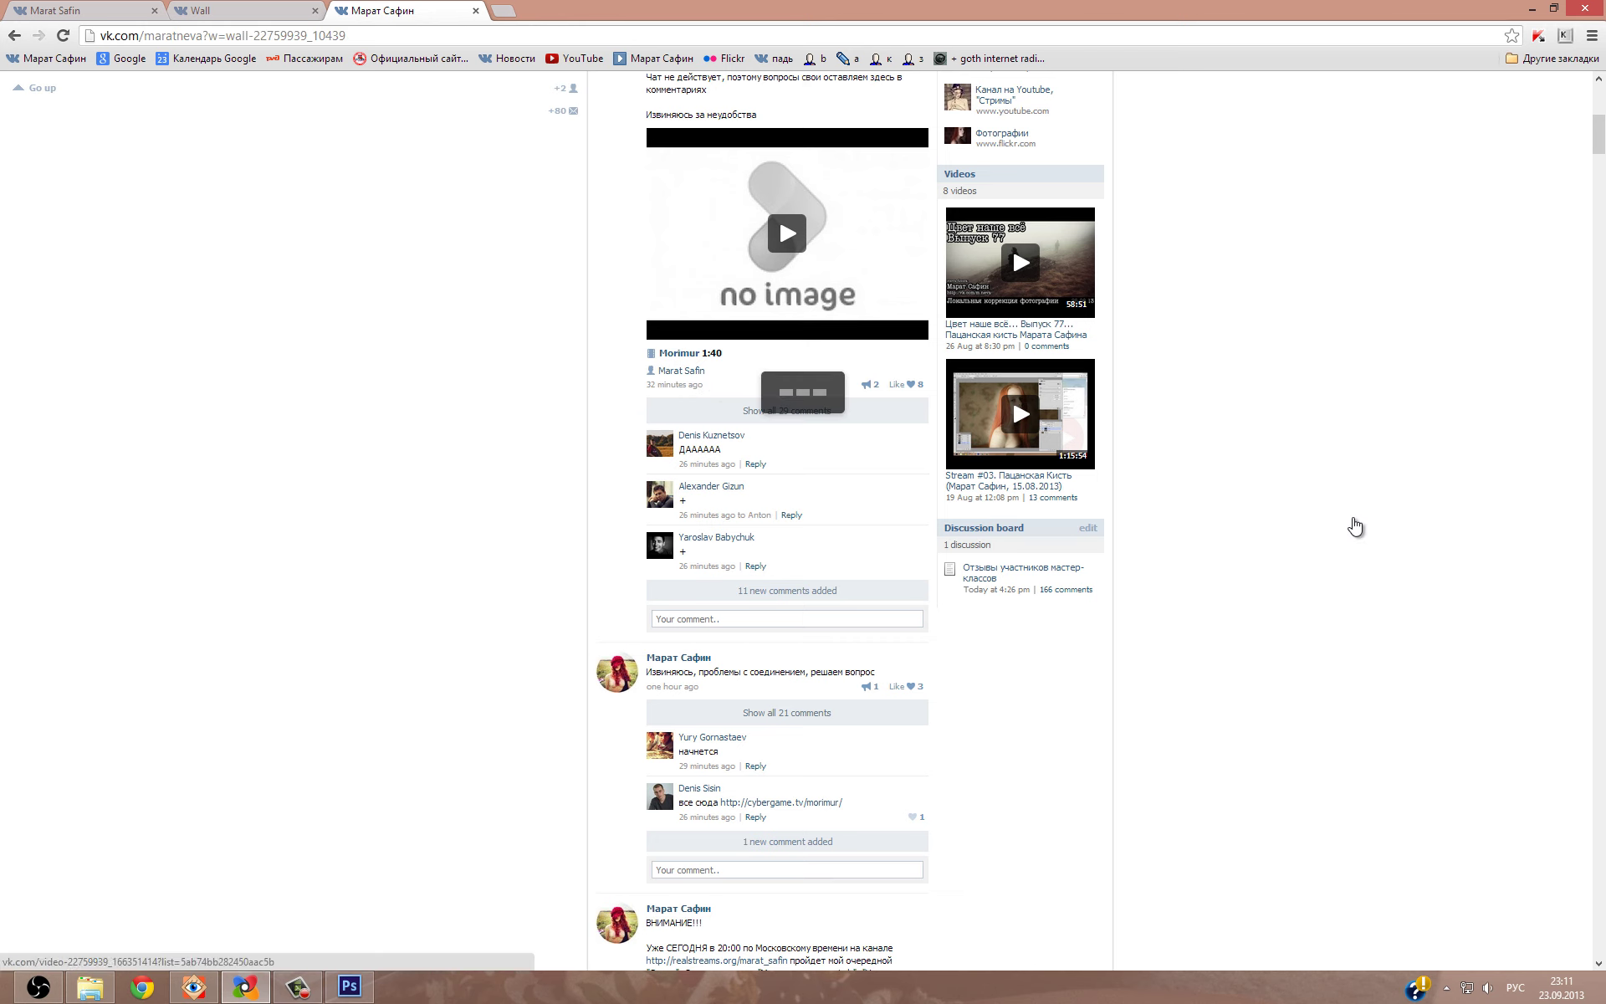
pyautogui.click(1206, 554)
# Open the post's Wall page, close the old tab, reload, read the newest comments, then bring up OBS.
pyautogui.middleClick(674, 385)
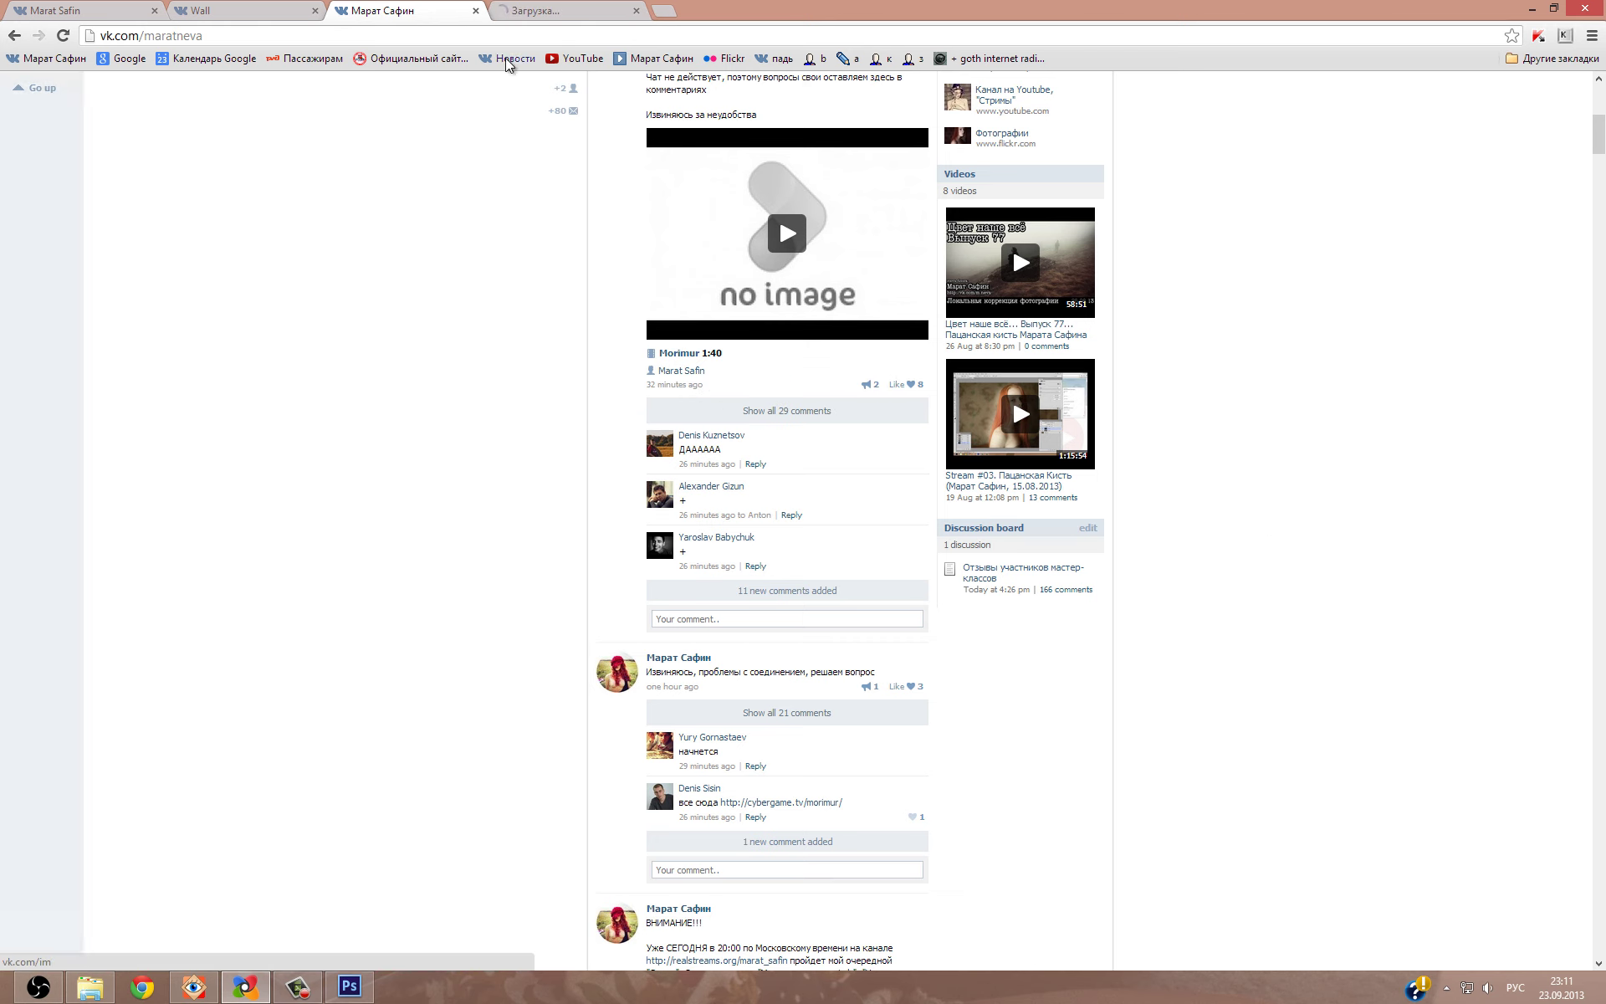
pyautogui.click(476, 11)
pyautogui.scroll(-5, 758, 489)
pyautogui.scroll(-5, 757, 488)
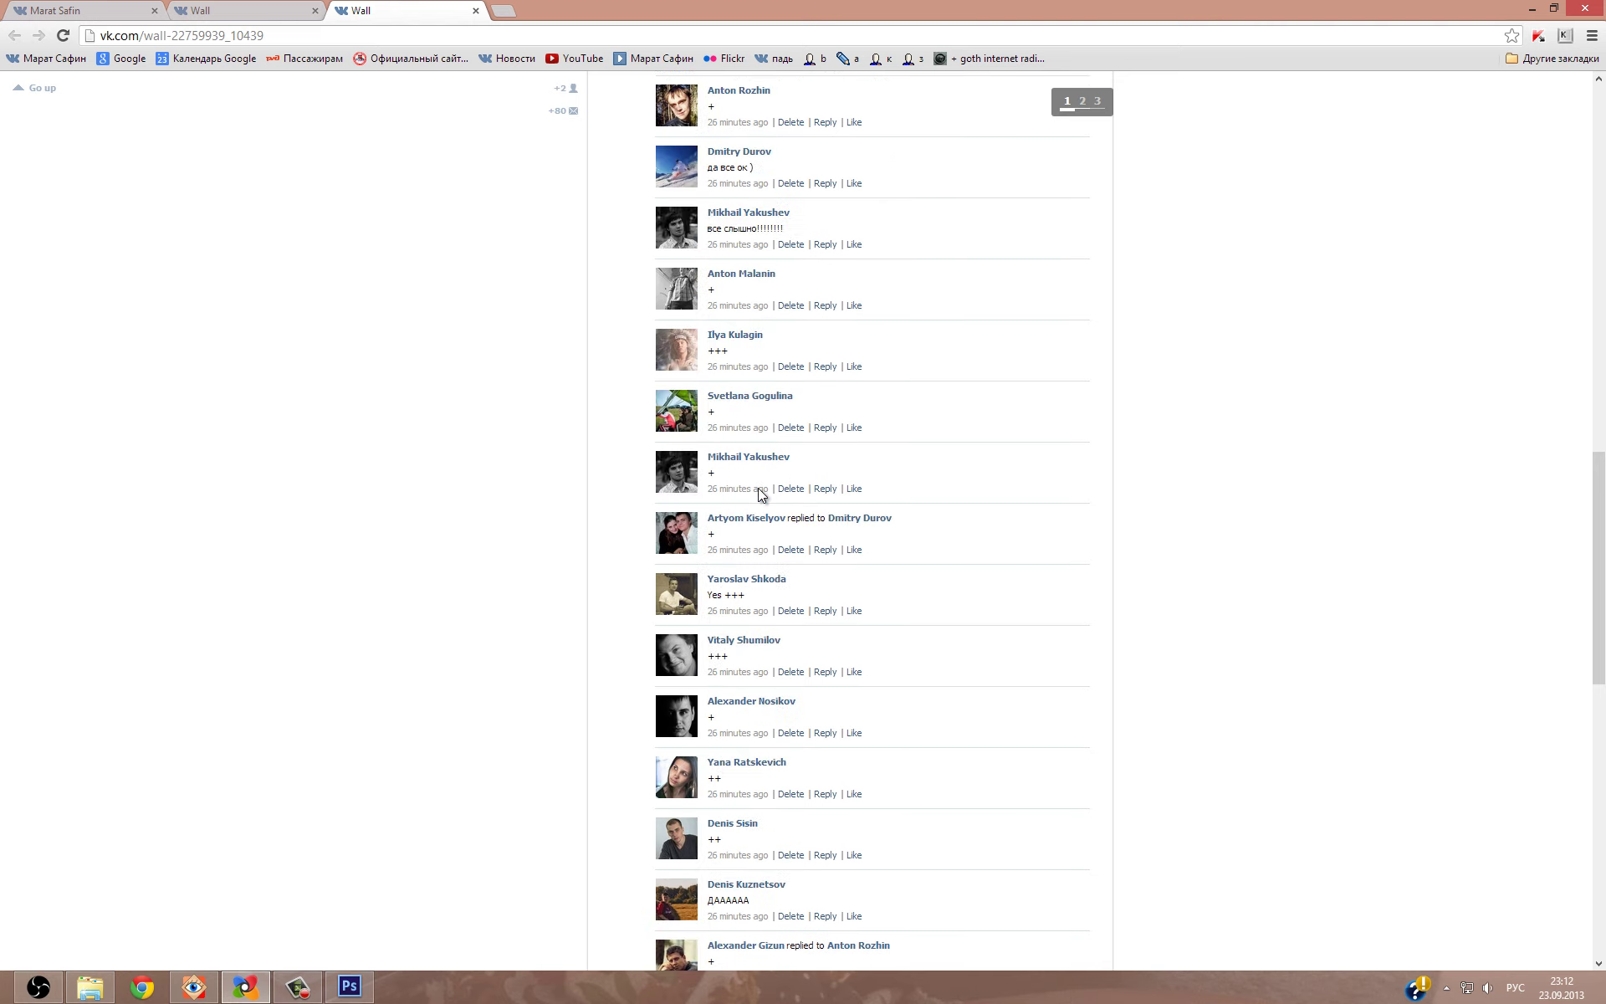
pyautogui.scroll(-5, 758, 488)
pyautogui.scroll(-1, 759, 496)
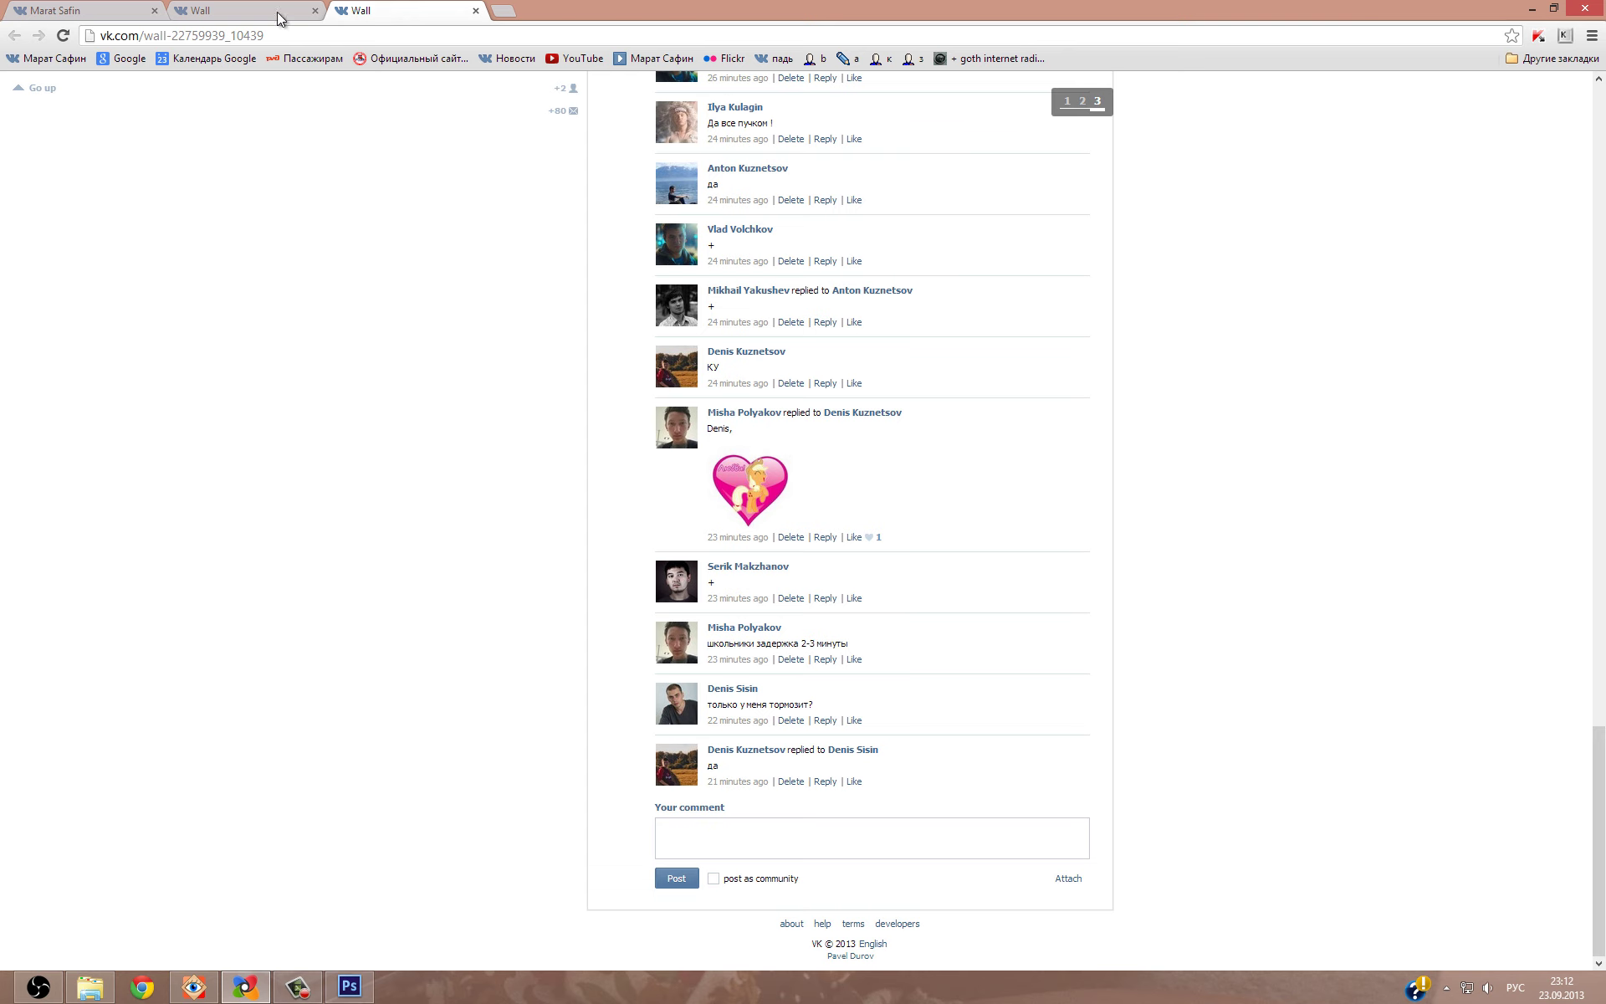
pyautogui.click(63, 35)
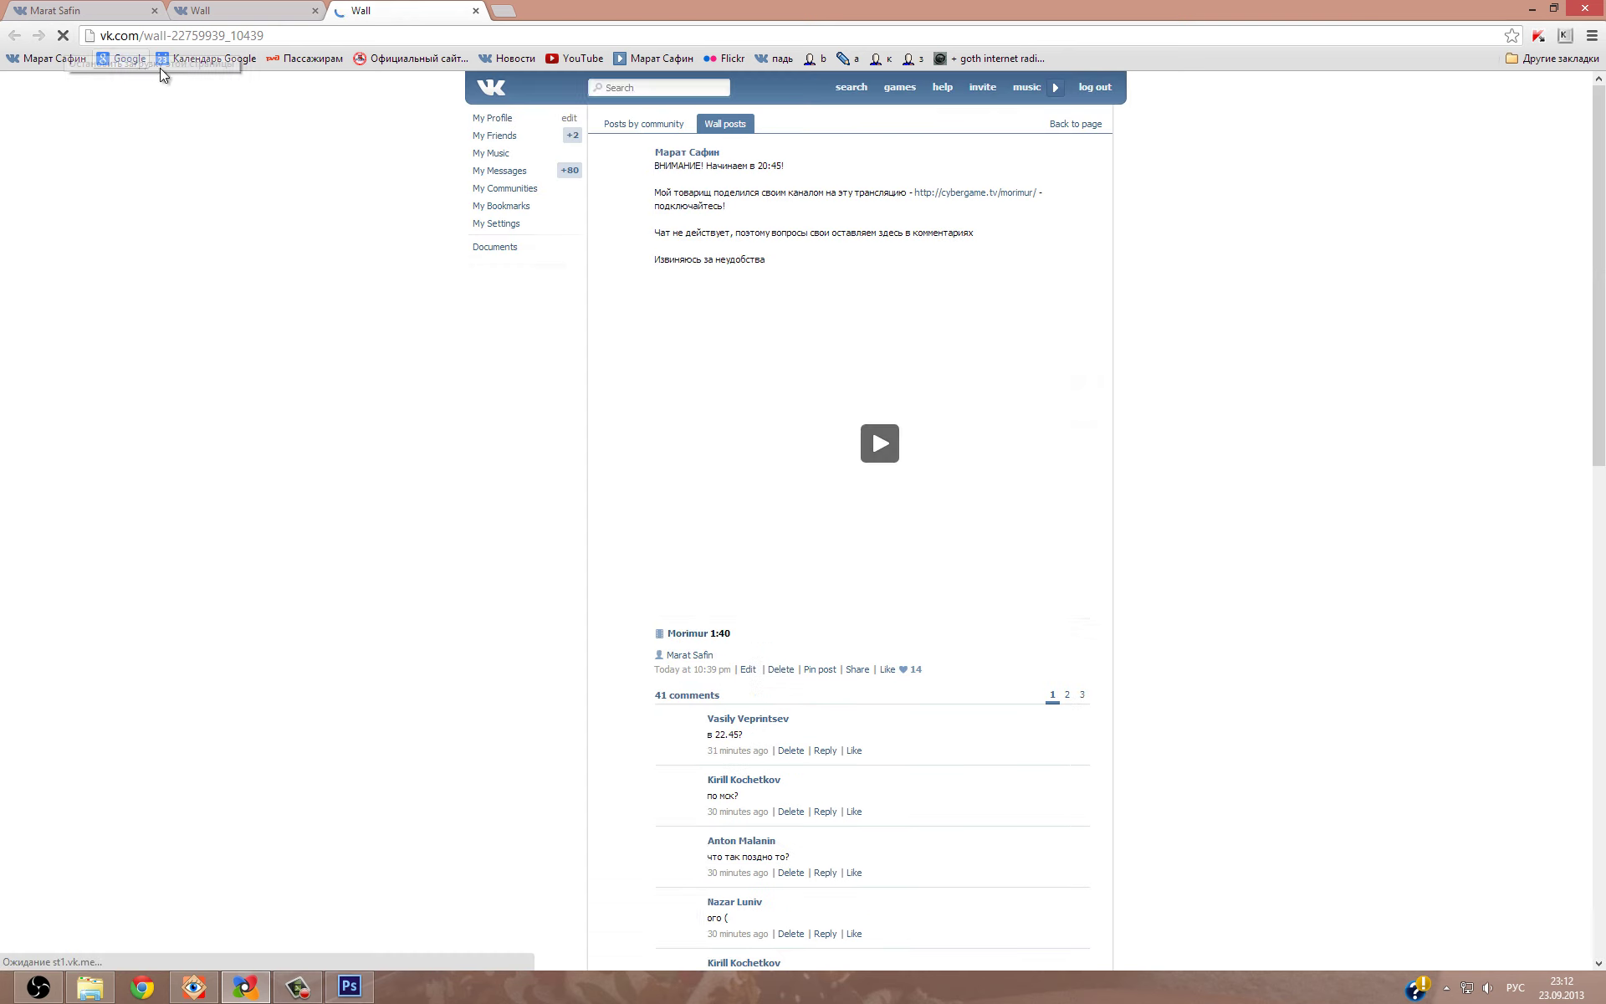
pyautogui.scroll(-10, 771, 391)
pyautogui.scroll(-10, 771, 392)
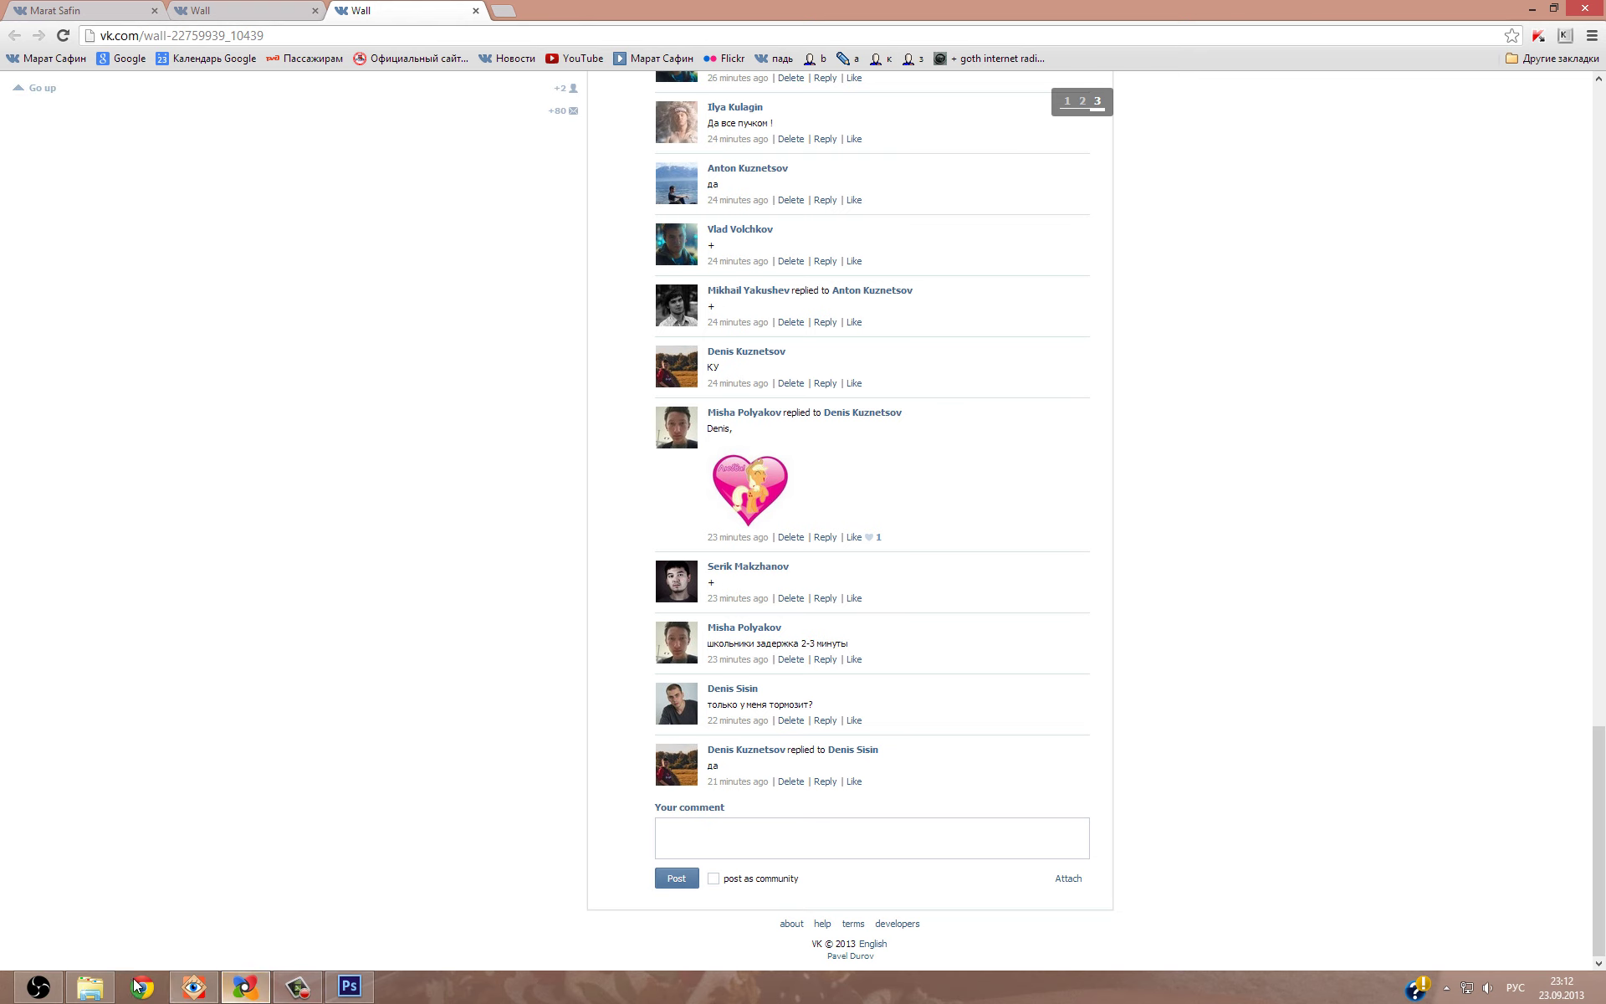
pyautogui.click(38, 988)
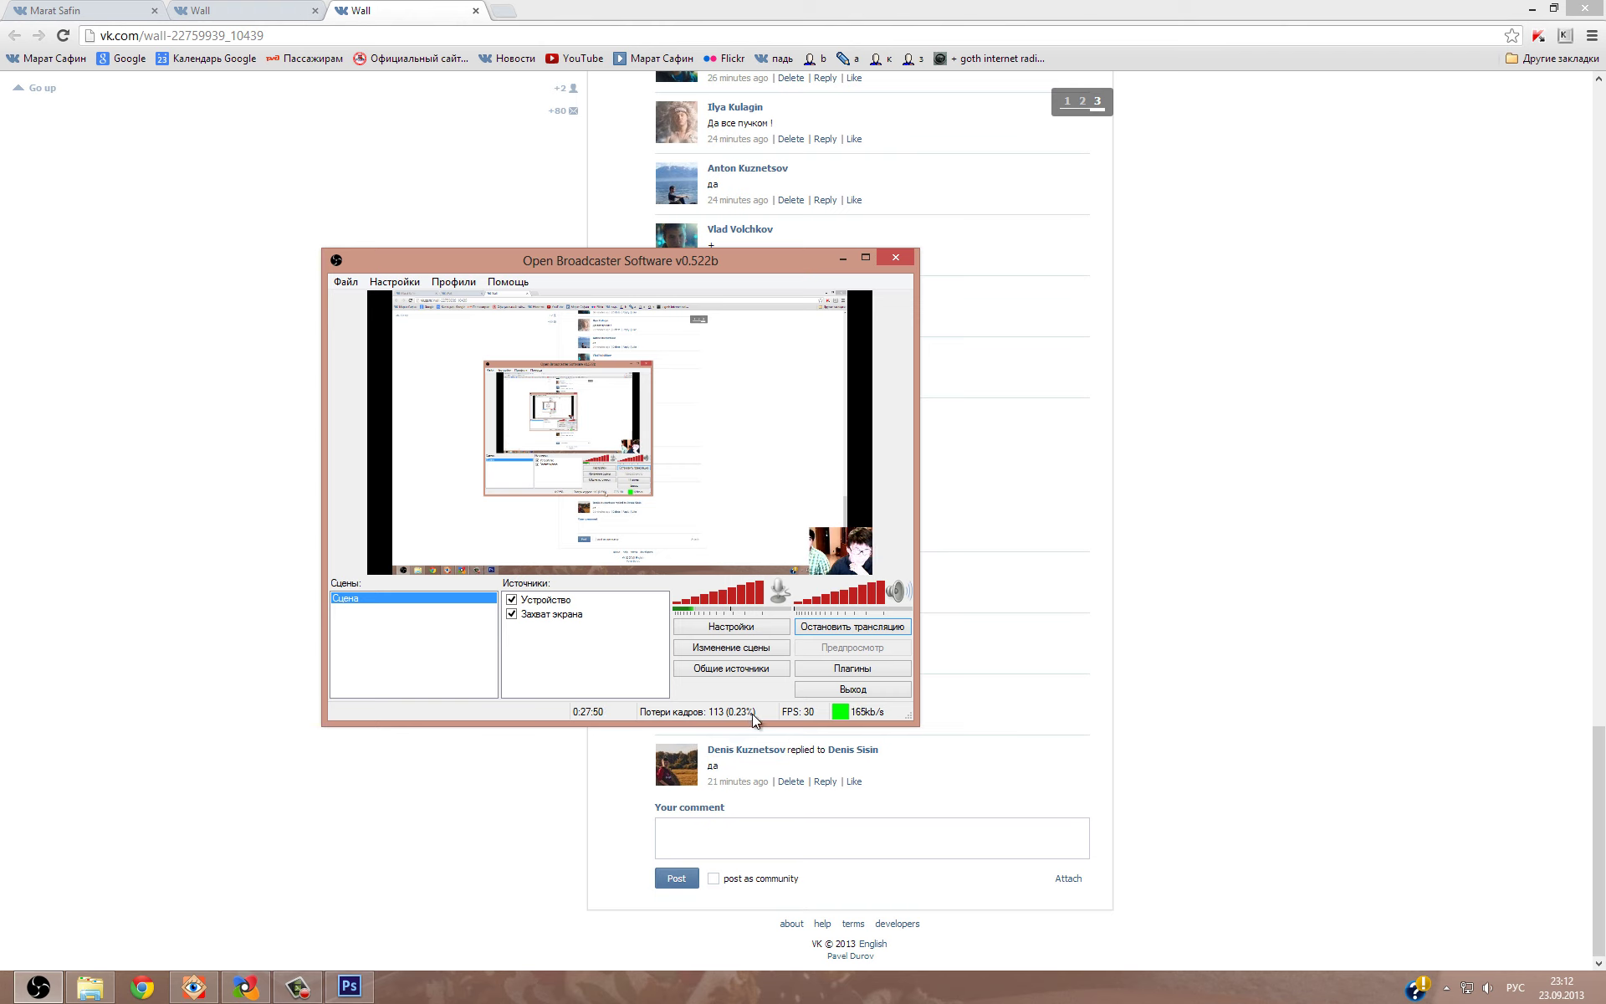
# Send OBS behind the browser and return to the 06.NEF portrait in Photoshop.
pyautogui.click(1300, 659)
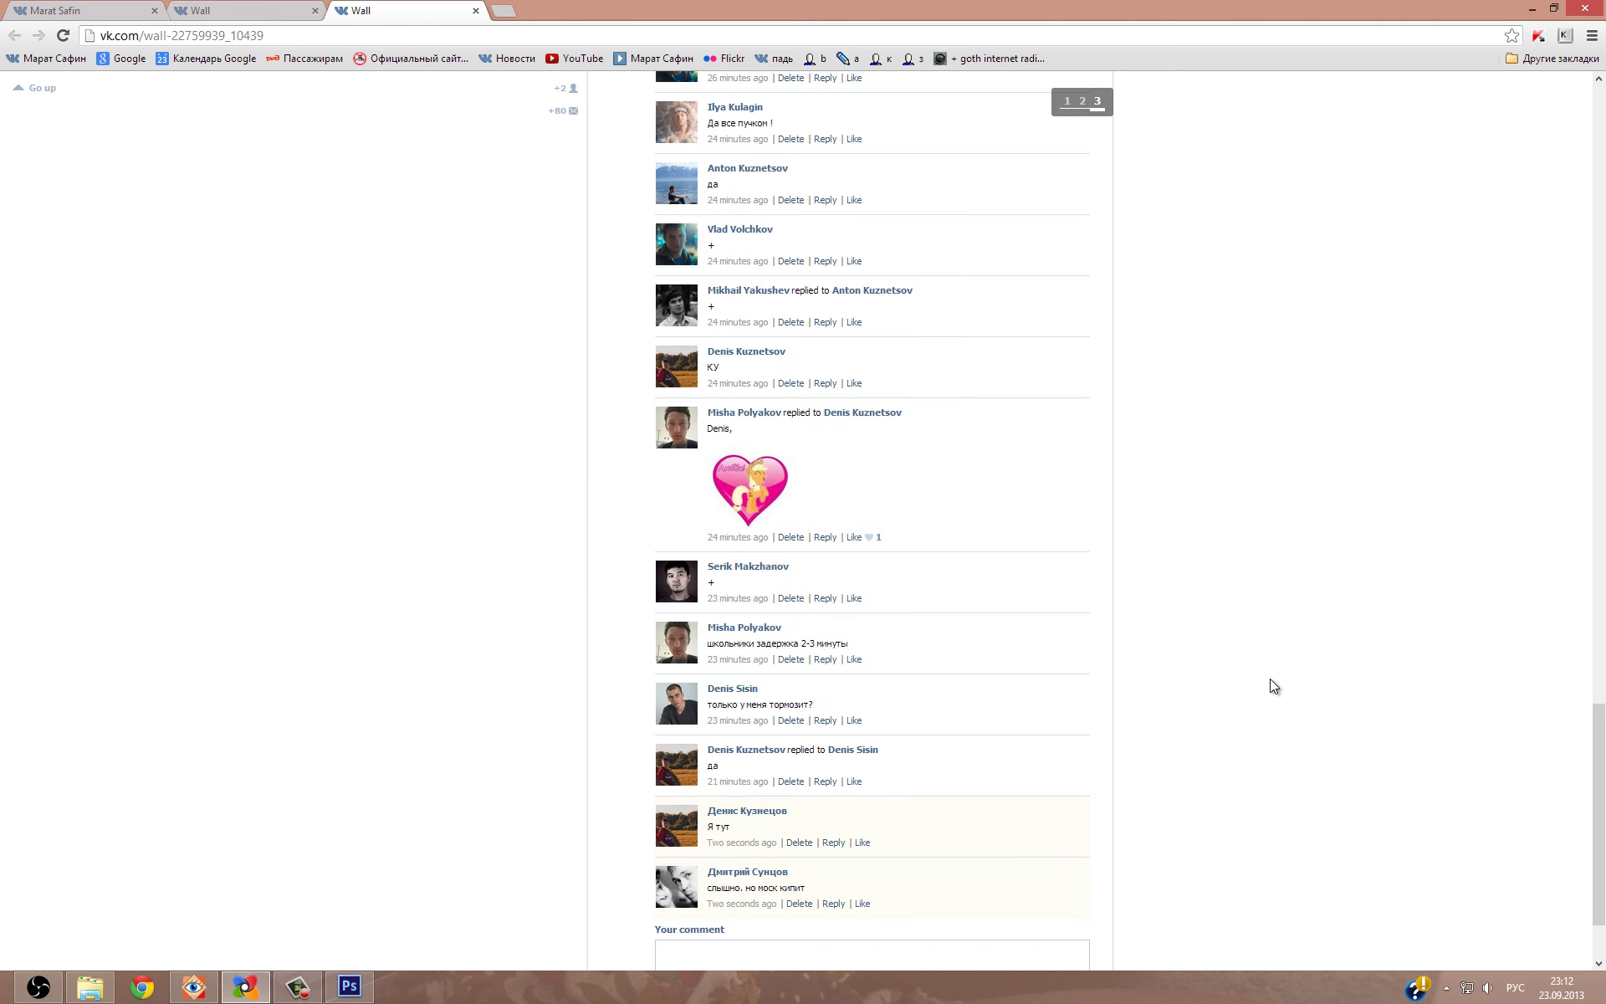
pyautogui.click(350, 986)
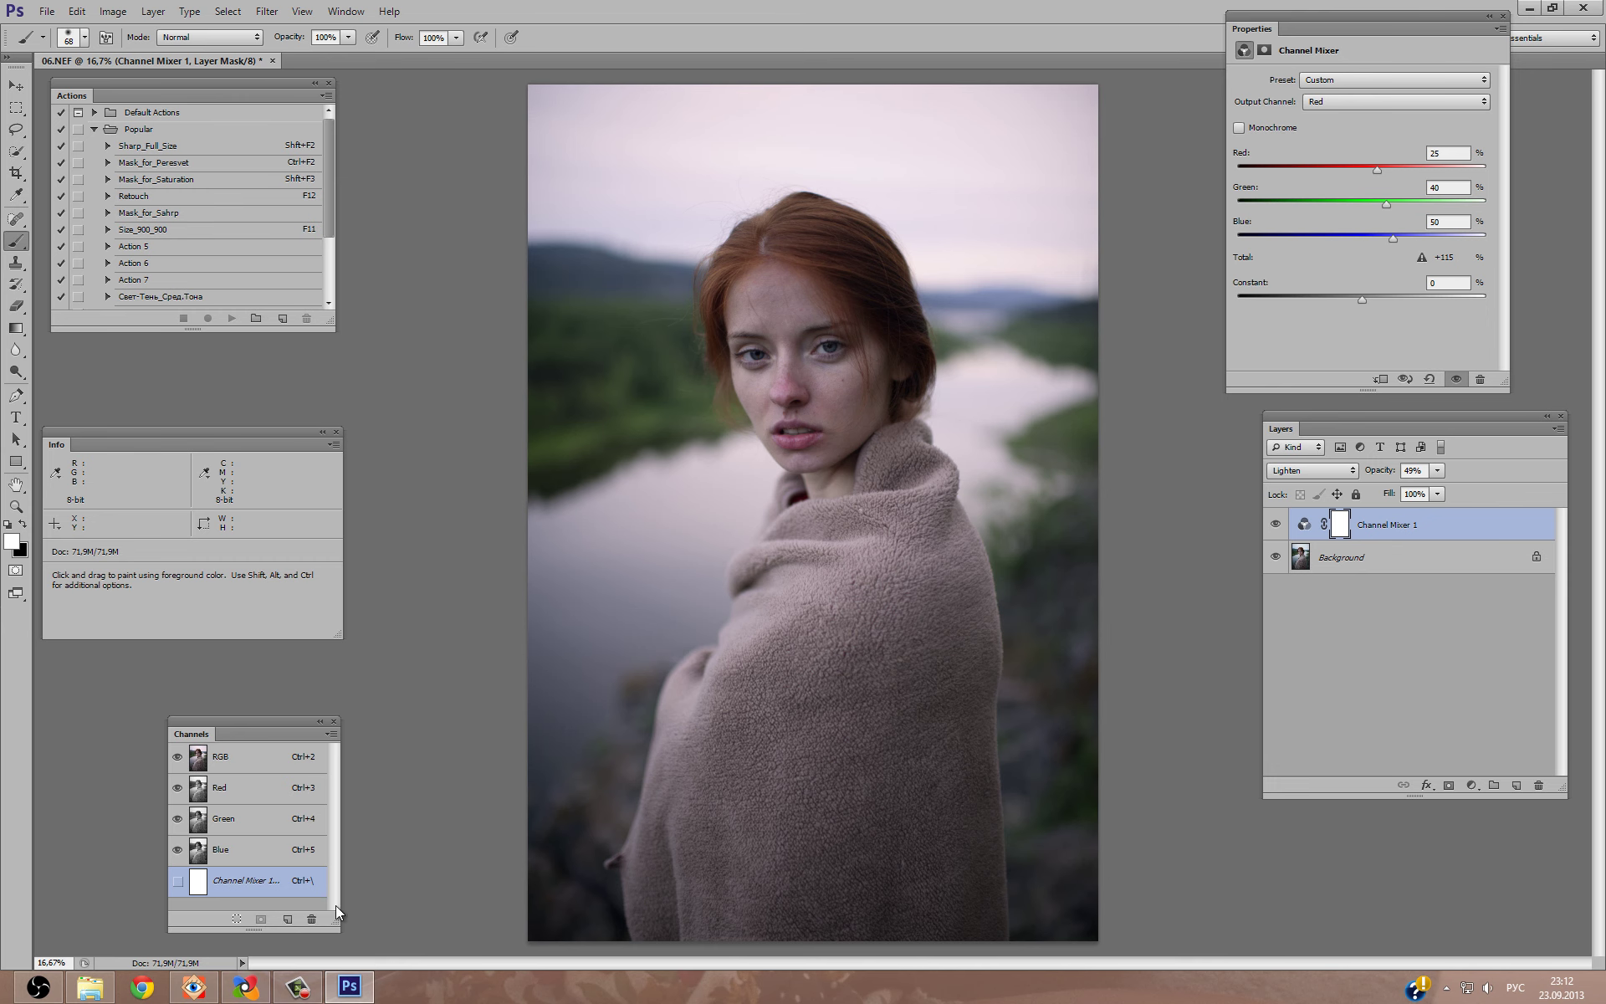
# Delete Channel Mixer 1 and add a Hue/Saturation layer targeting reds sampled from skin.
pyautogui.moveTo(1486, 530); pyautogui.dragTo(1536, 787)
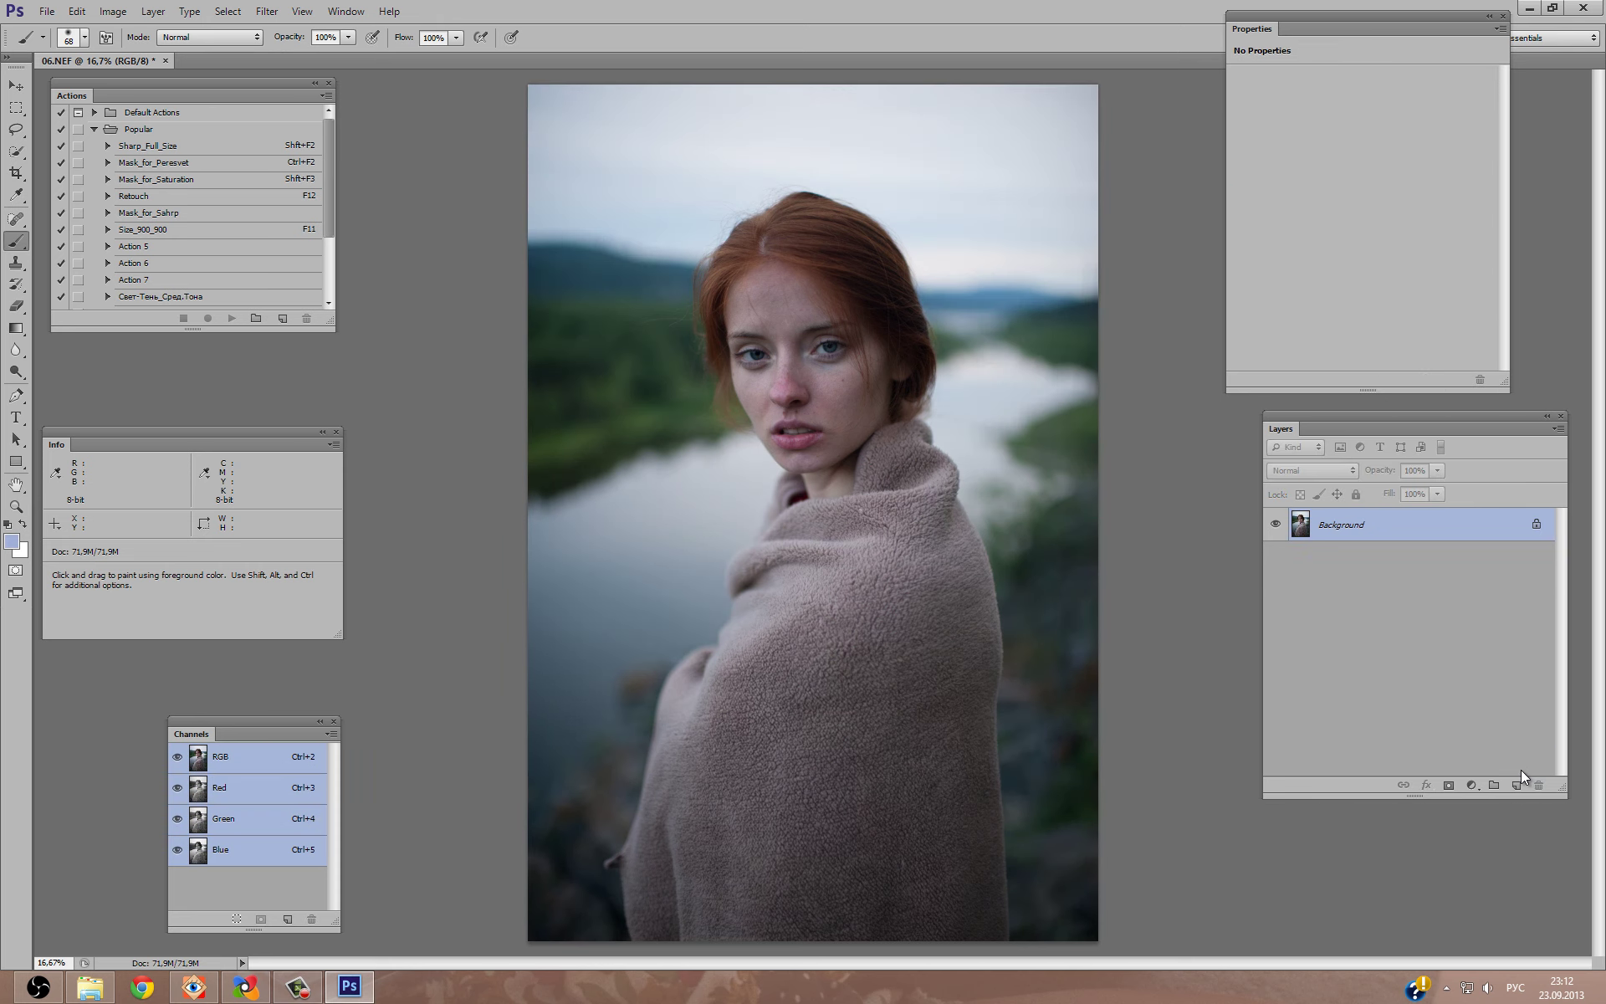
pyautogui.click(1466, 786)
pyautogui.click(1502, 574)
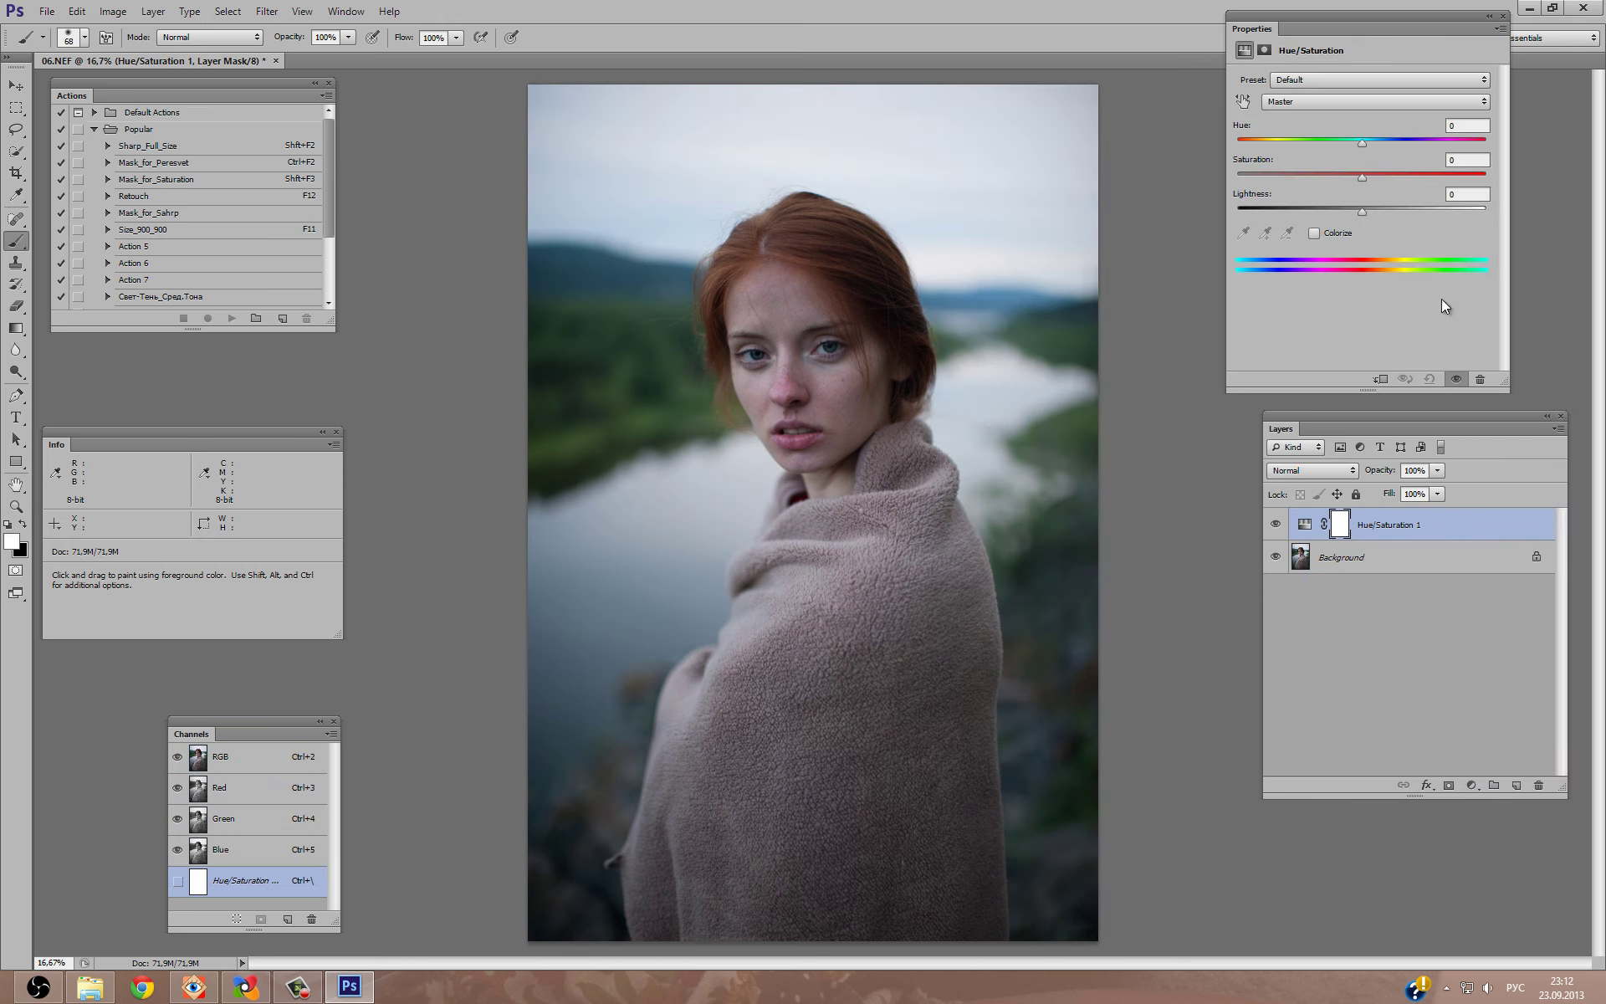
pyautogui.click(1323, 106)
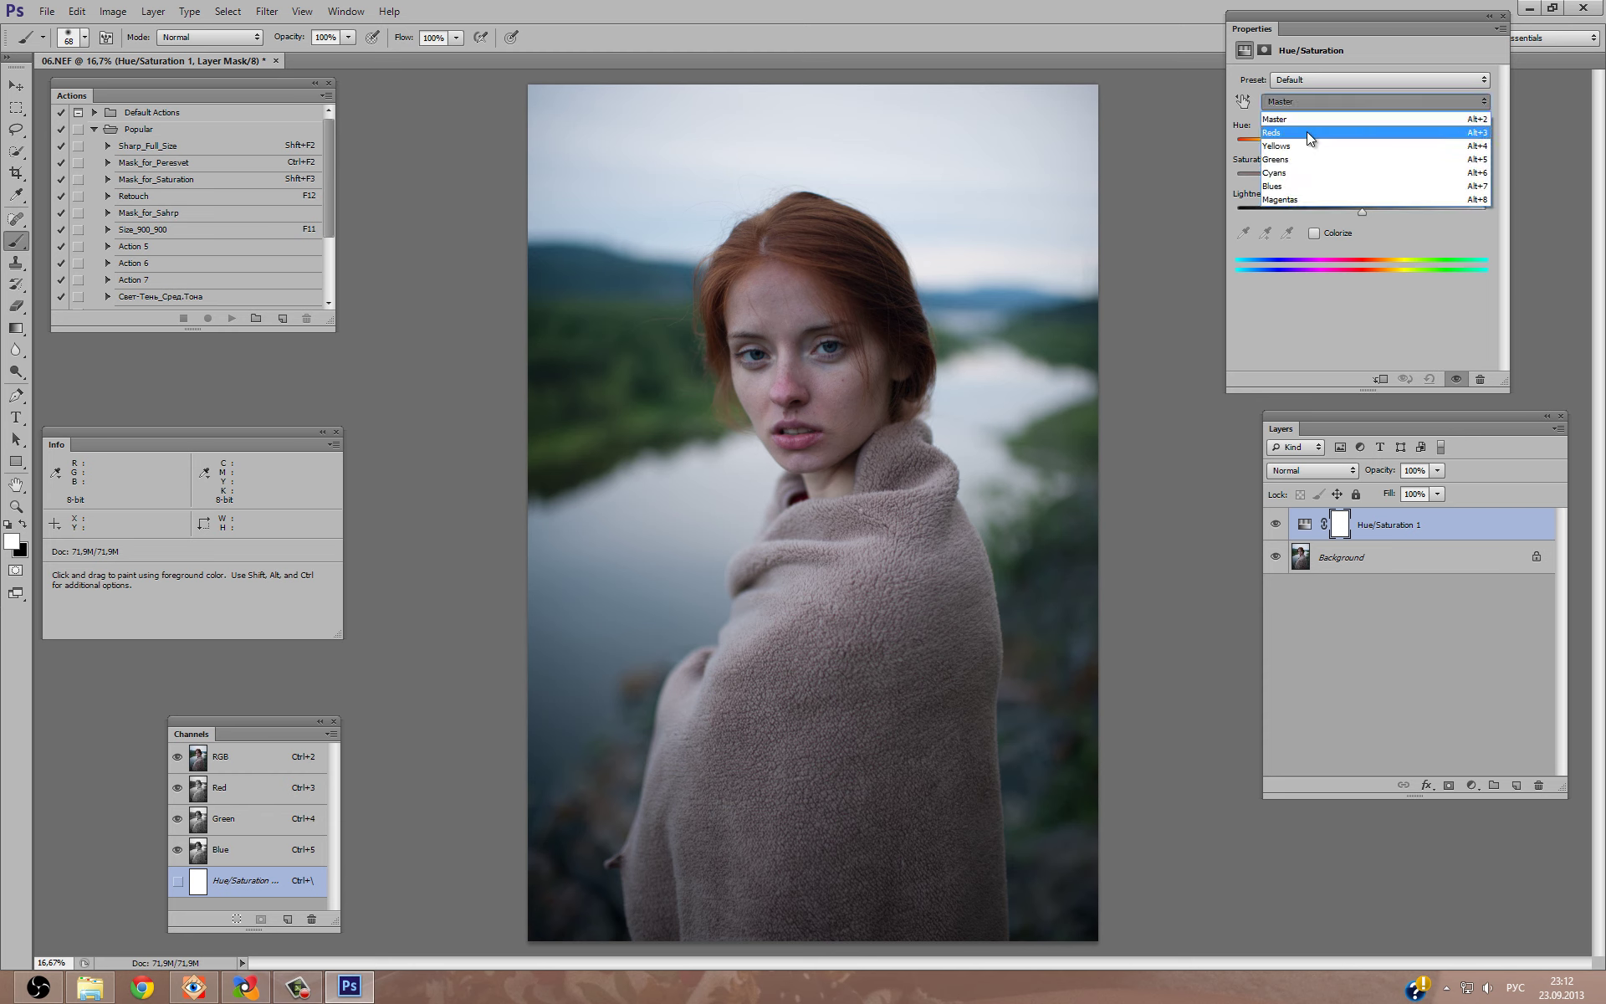
pyautogui.click(1243, 233)
pyautogui.click(800, 383)
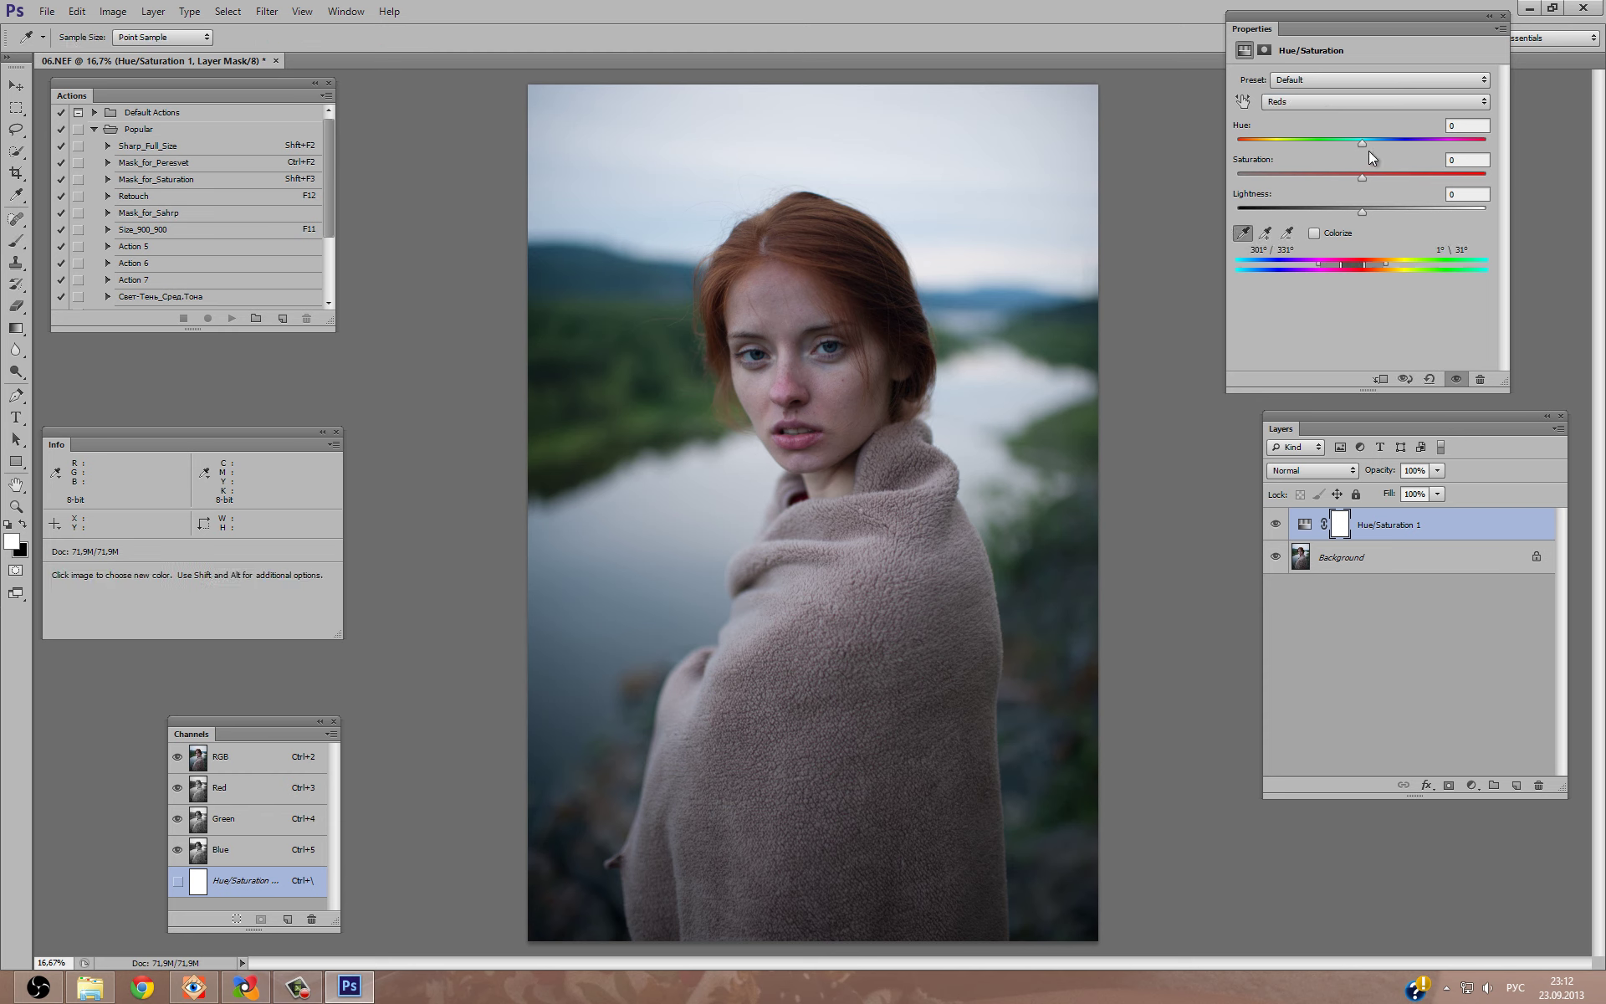
# Shift the reds' hue to +180, blend Difference, and narrow the range to the skin.
pyautogui.moveTo(1363, 144); pyautogui.dragTo(1485, 144)
pyautogui.click(1312, 470)
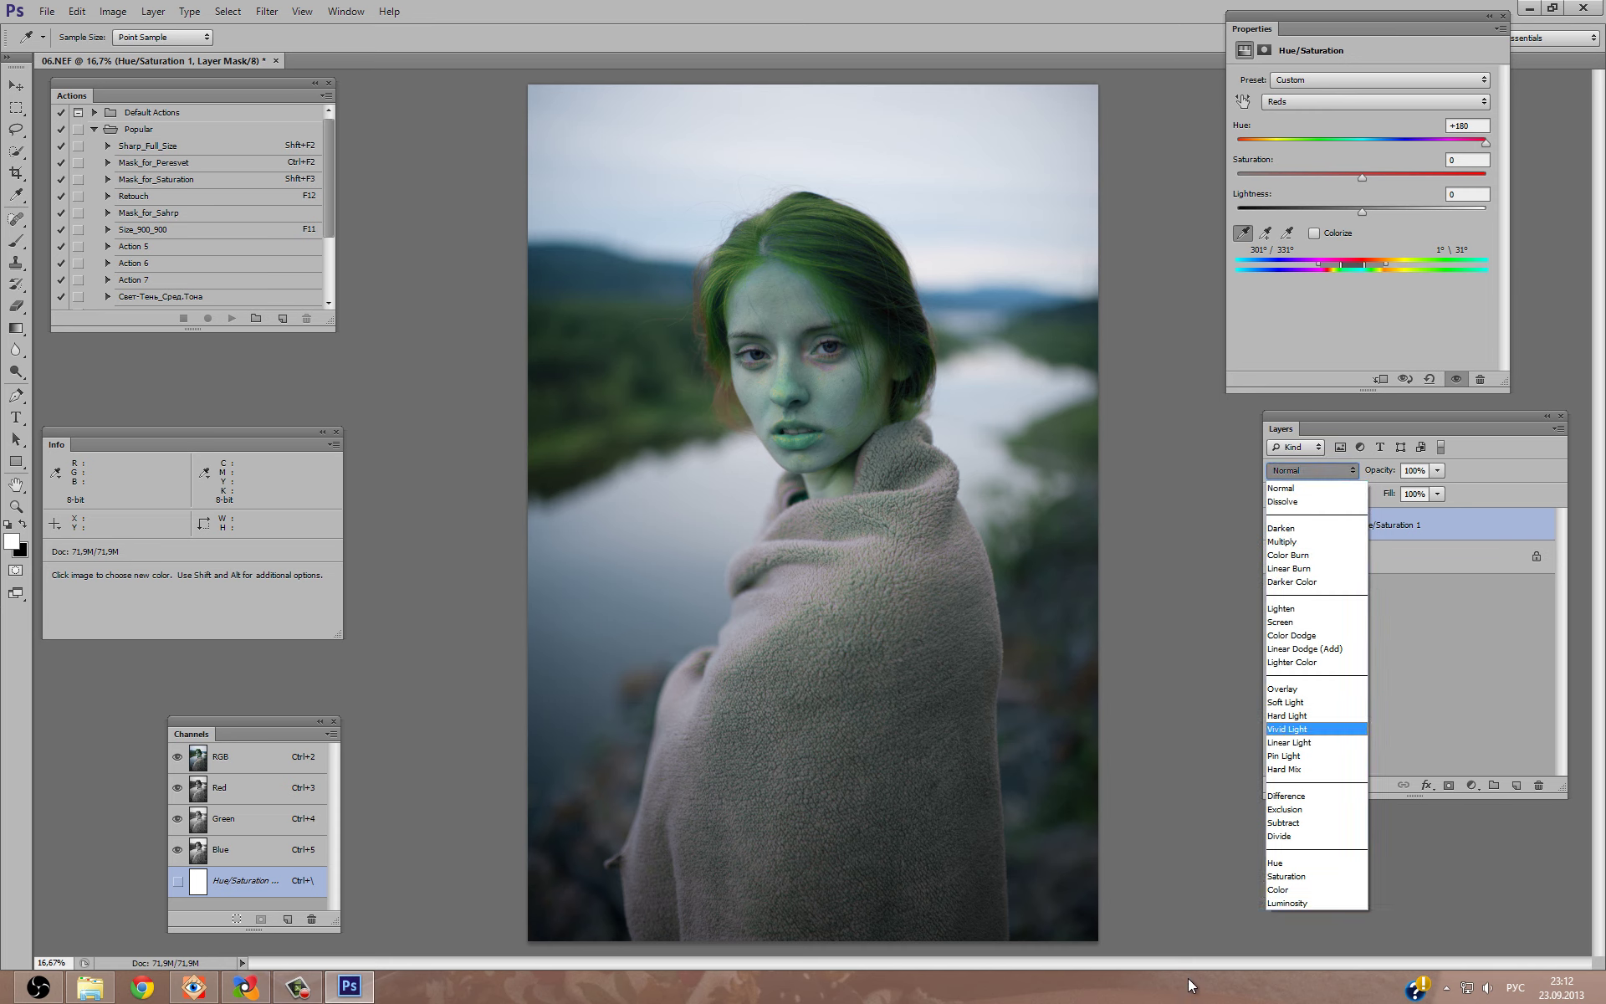
pyautogui.click(1310, 795)
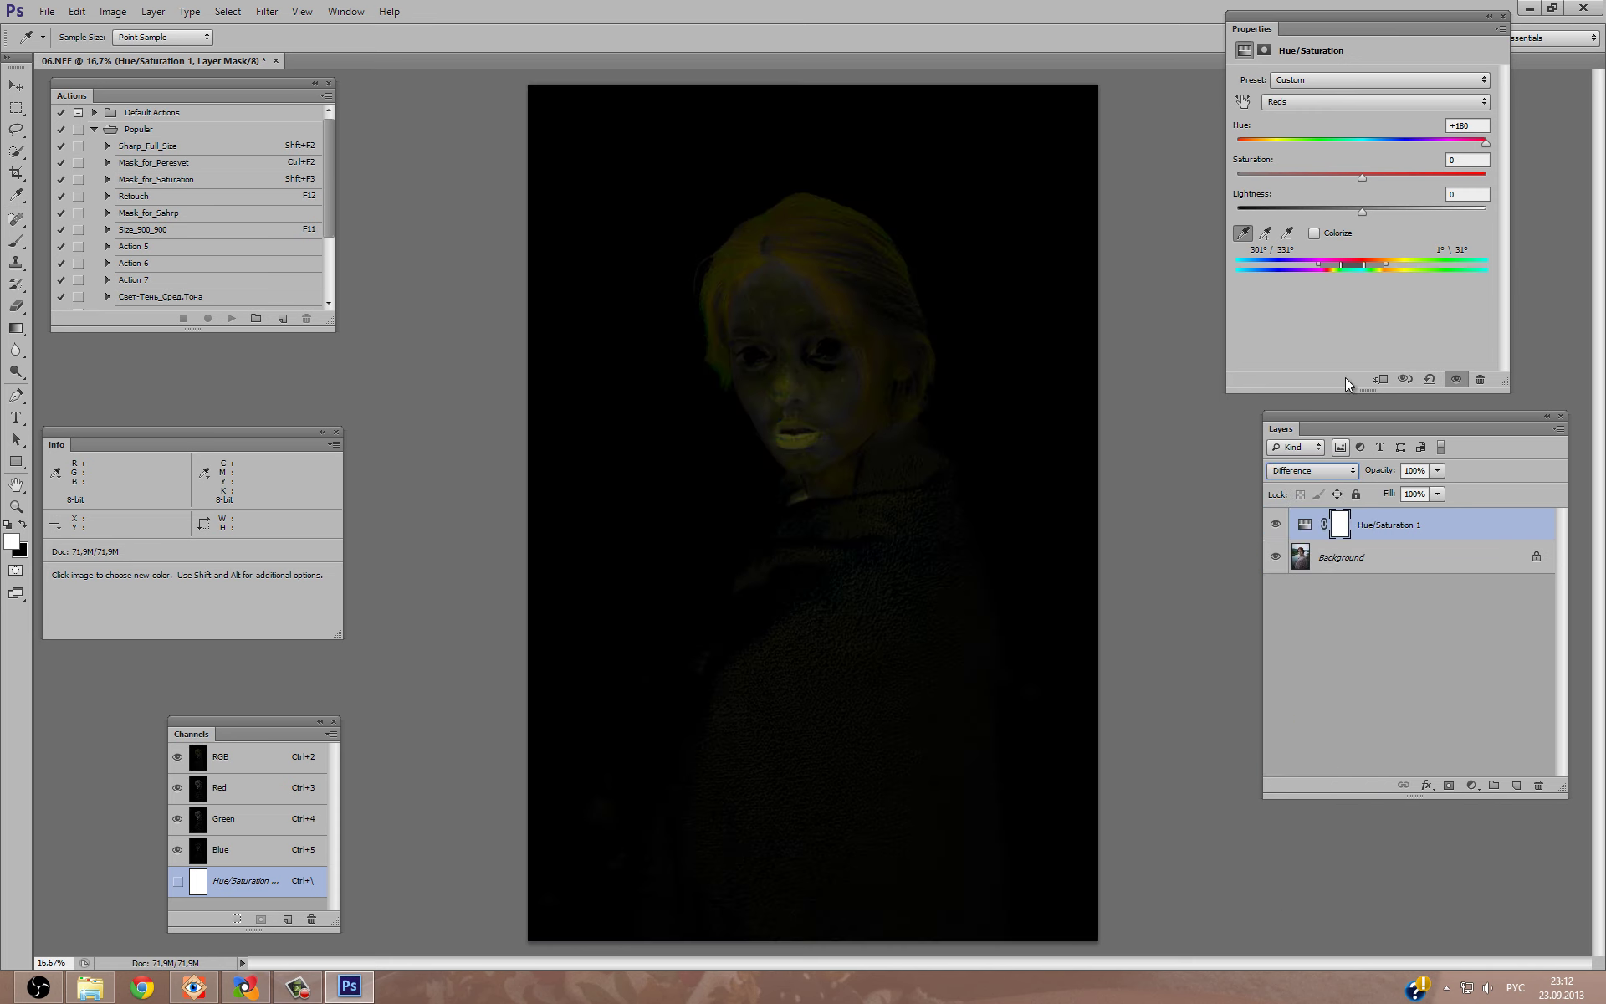
pyautogui.moveTo(1382, 263); pyautogui.dragTo(1355, 258)
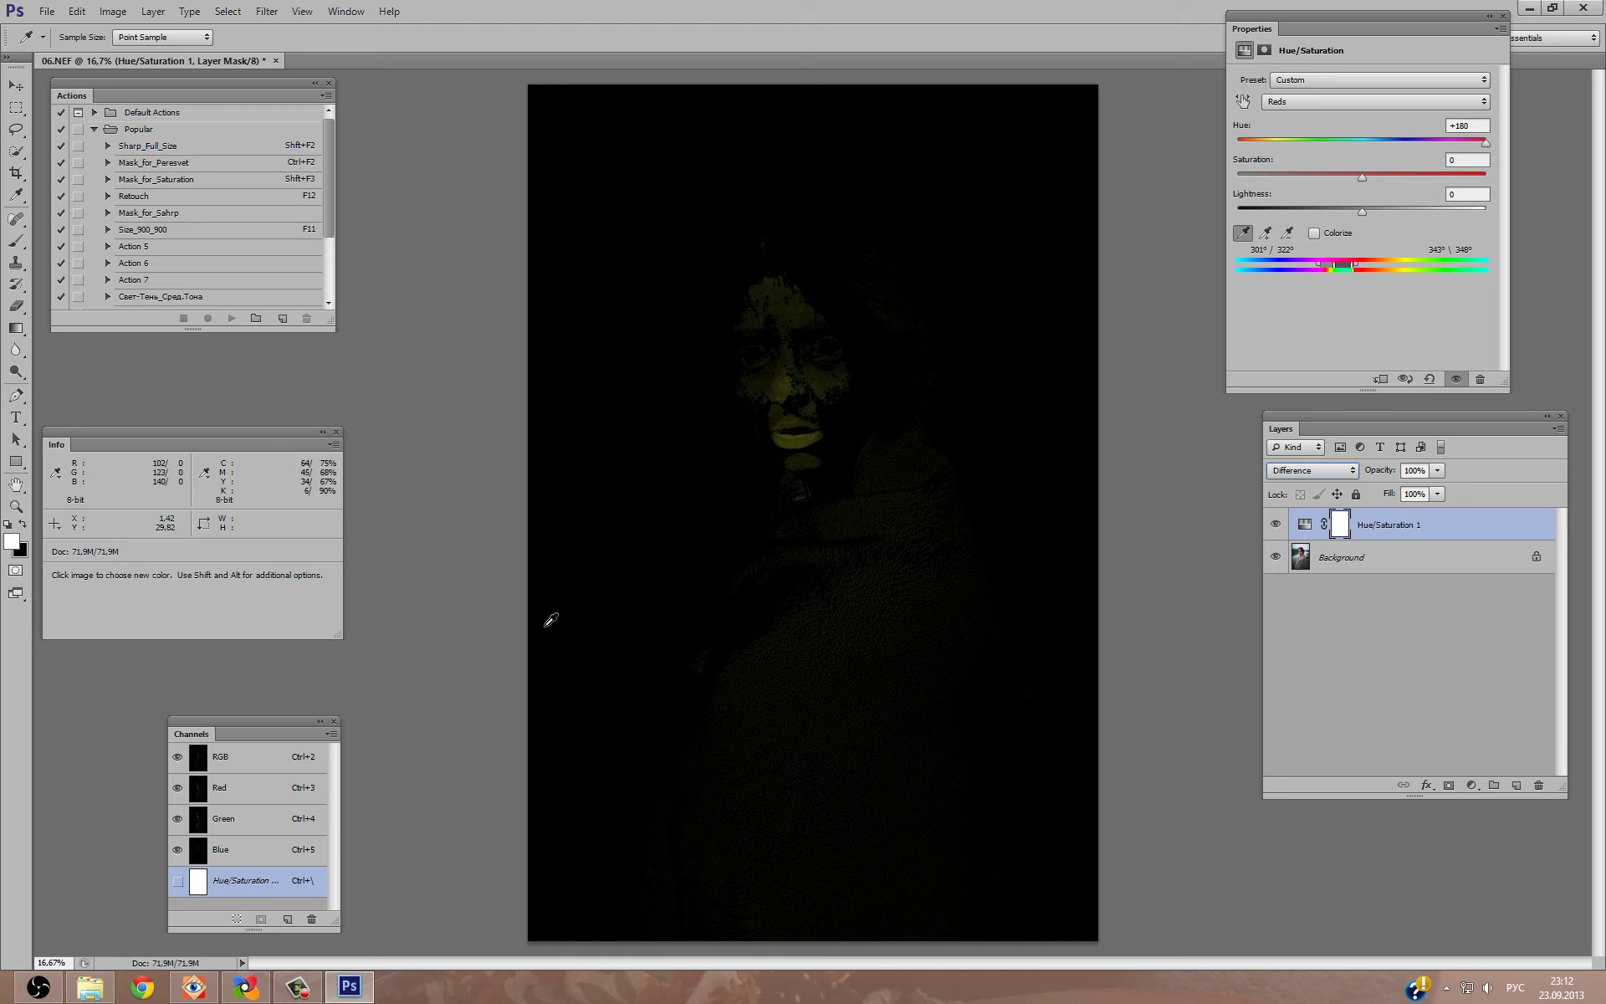
pyautogui.click(1469, 786)
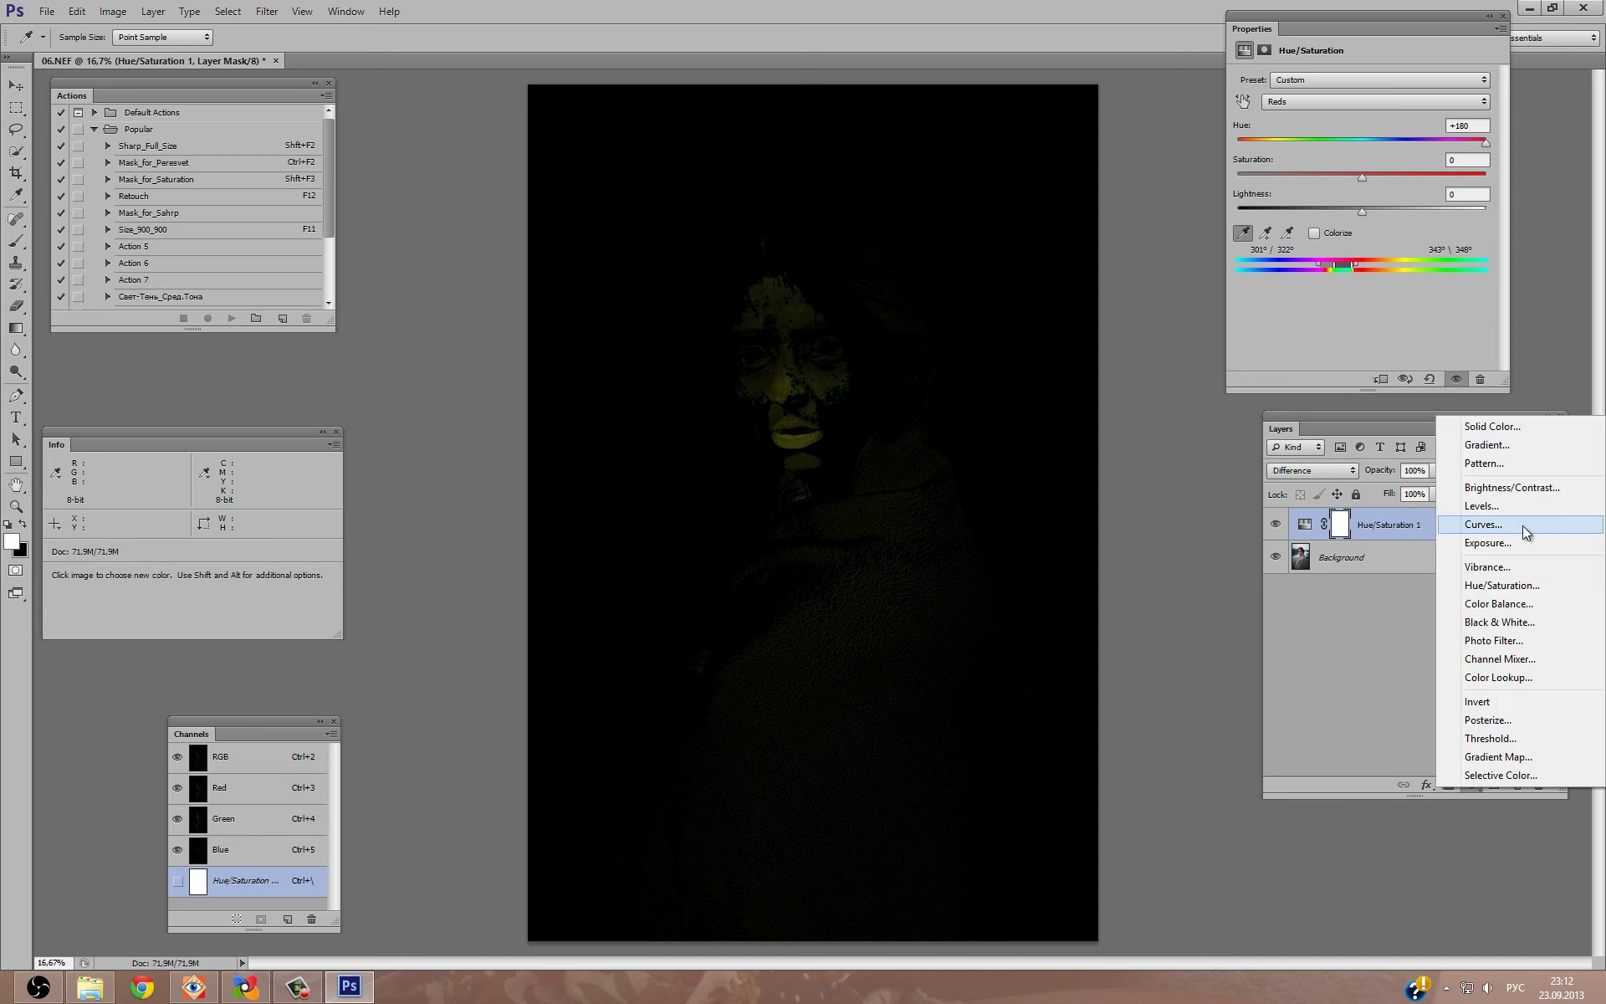
# Add a Black & White layer using the Maximum White preset.
pyautogui.click(1522, 623)
pyautogui.click(1328, 80)
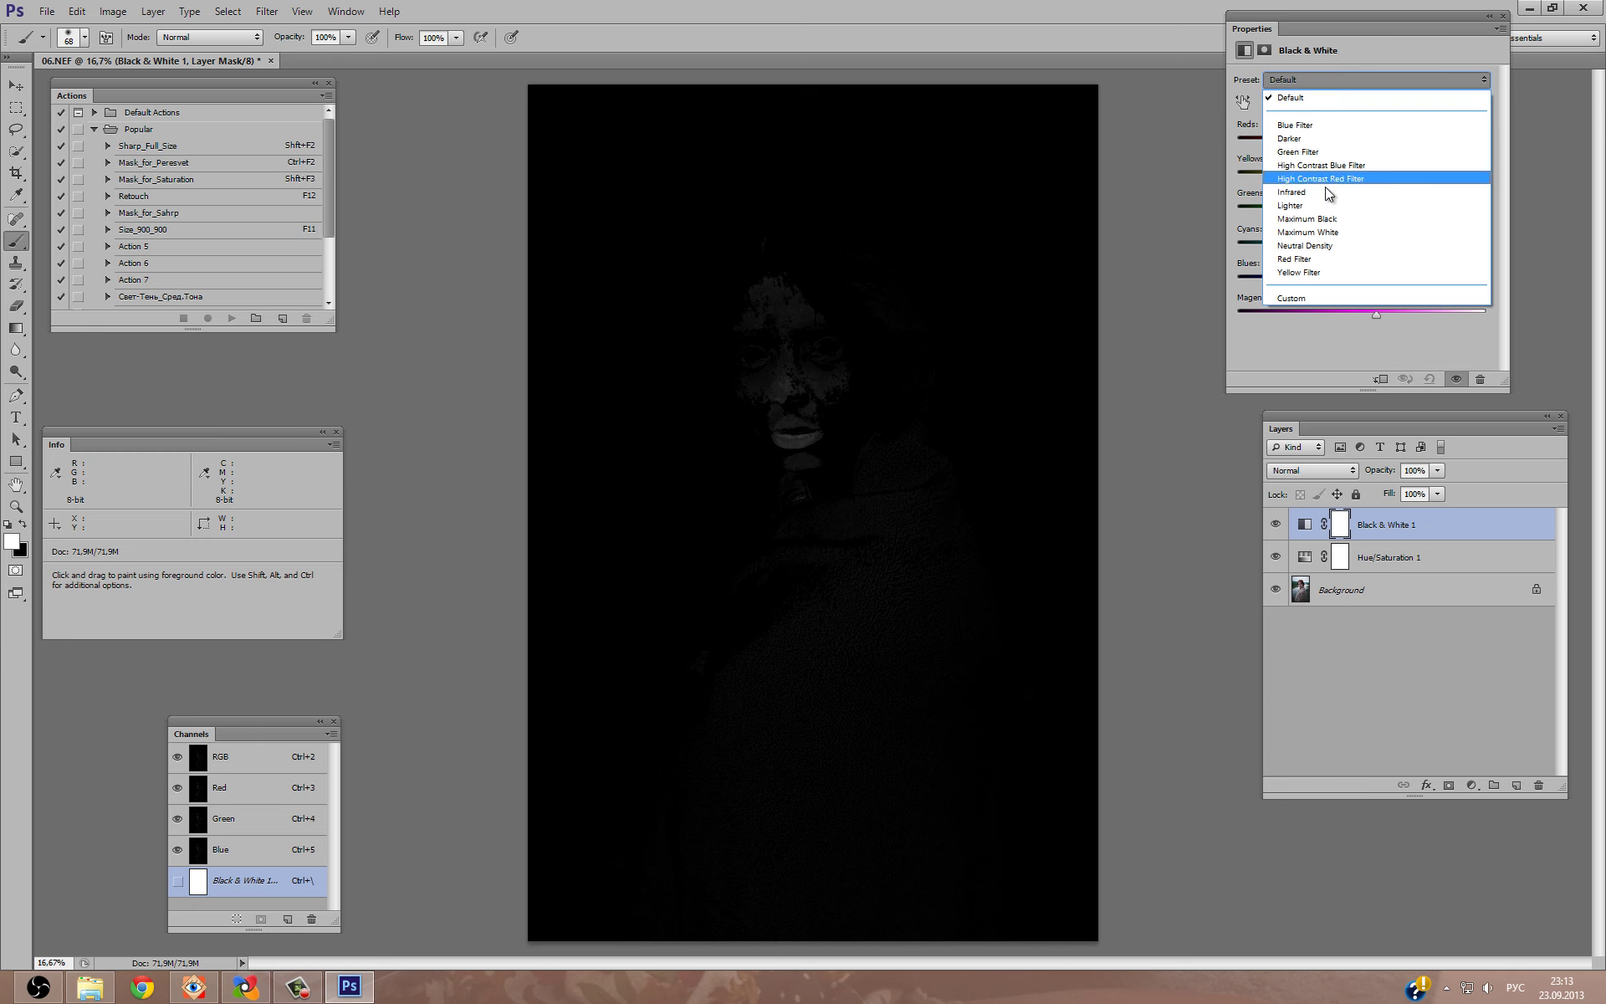
pyautogui.click(1331, 232)
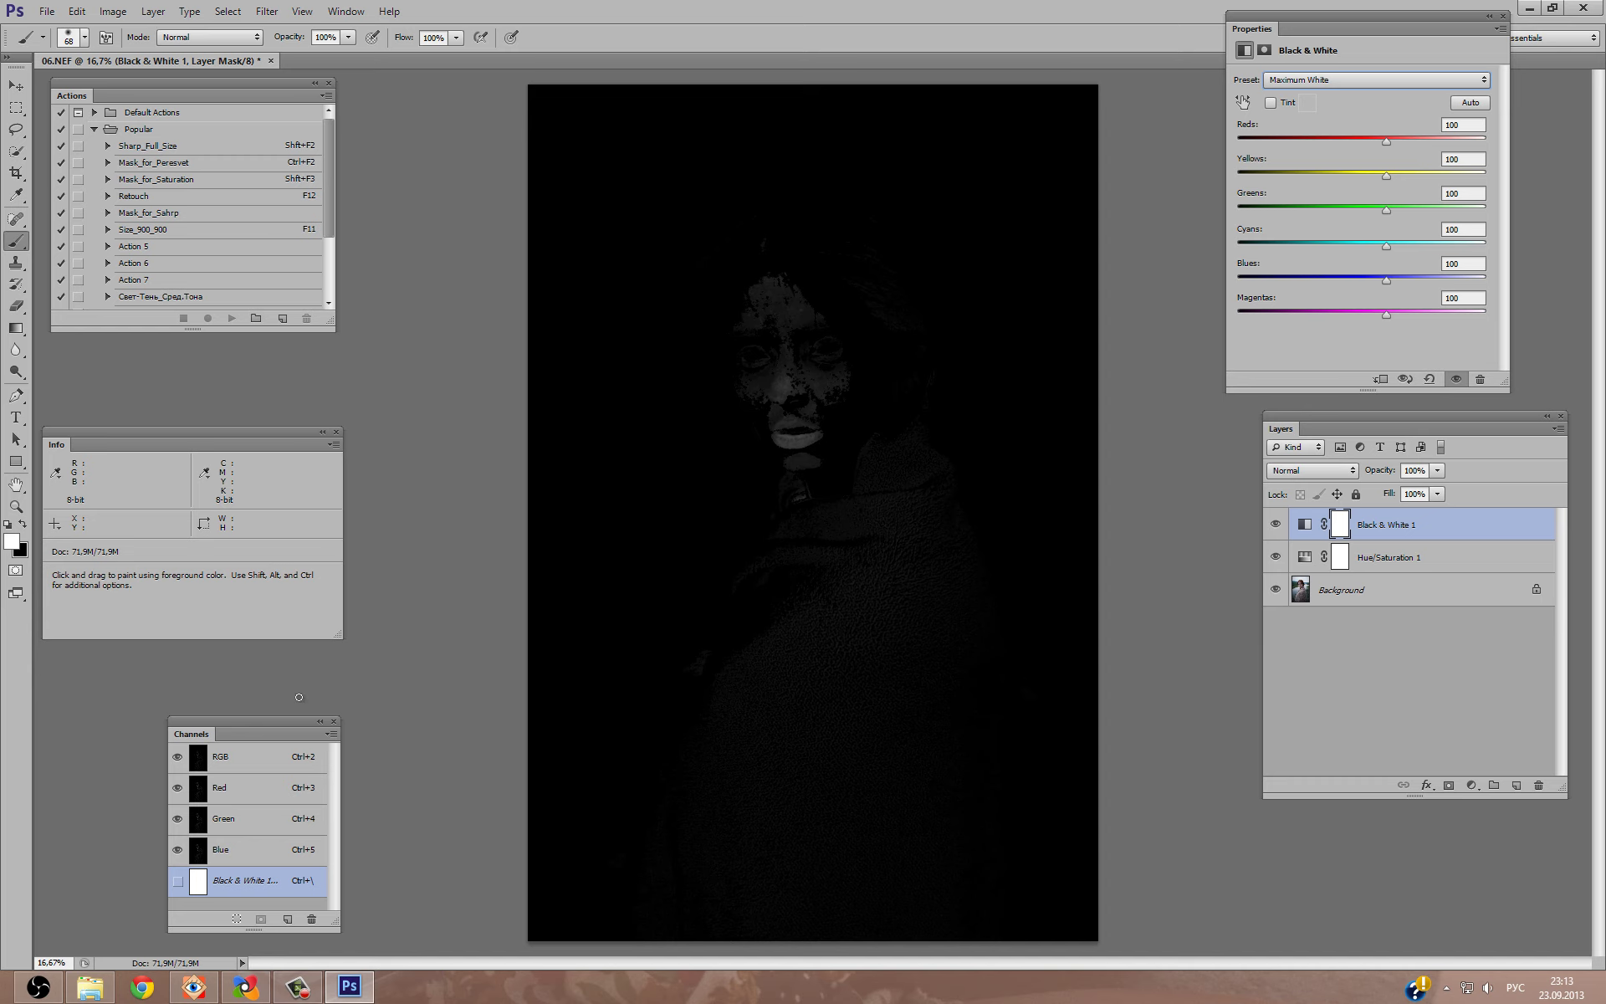
# Load image brightness as a selection, hide B&W and Hue/Saturation, and add a masked Curves layer.
pyautogui.keyDown('ctrl'); pyautogui.click(200, 765); pyautogui.keyUp('ctrl')
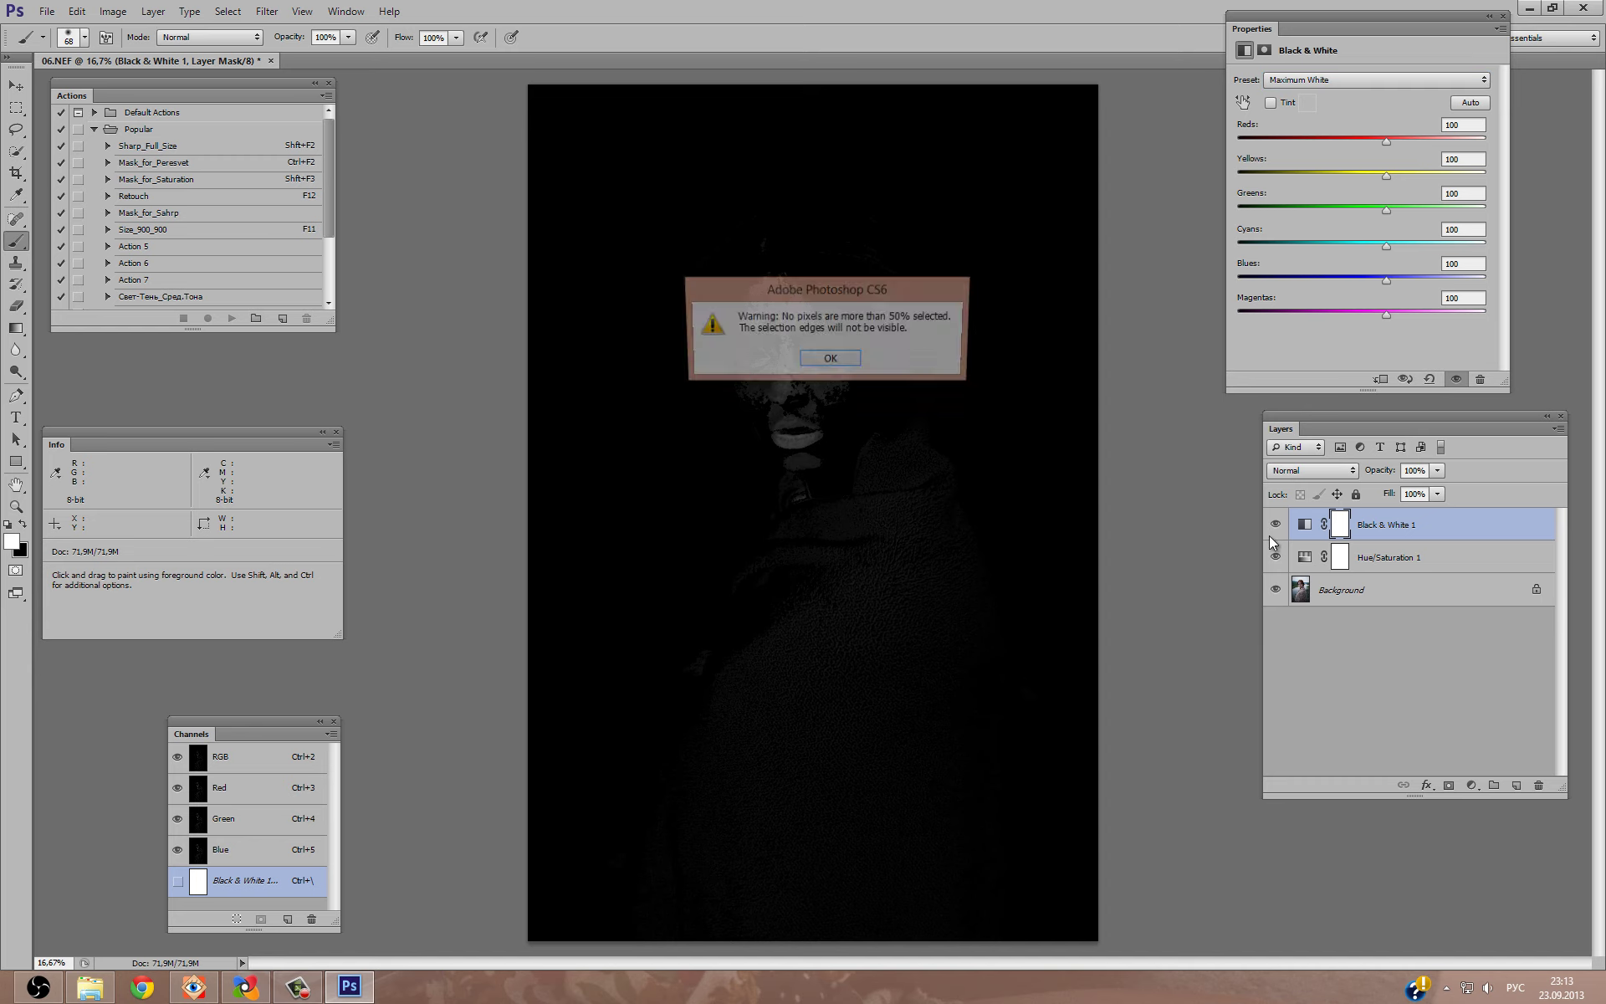
pyautogui.click(840, 362)
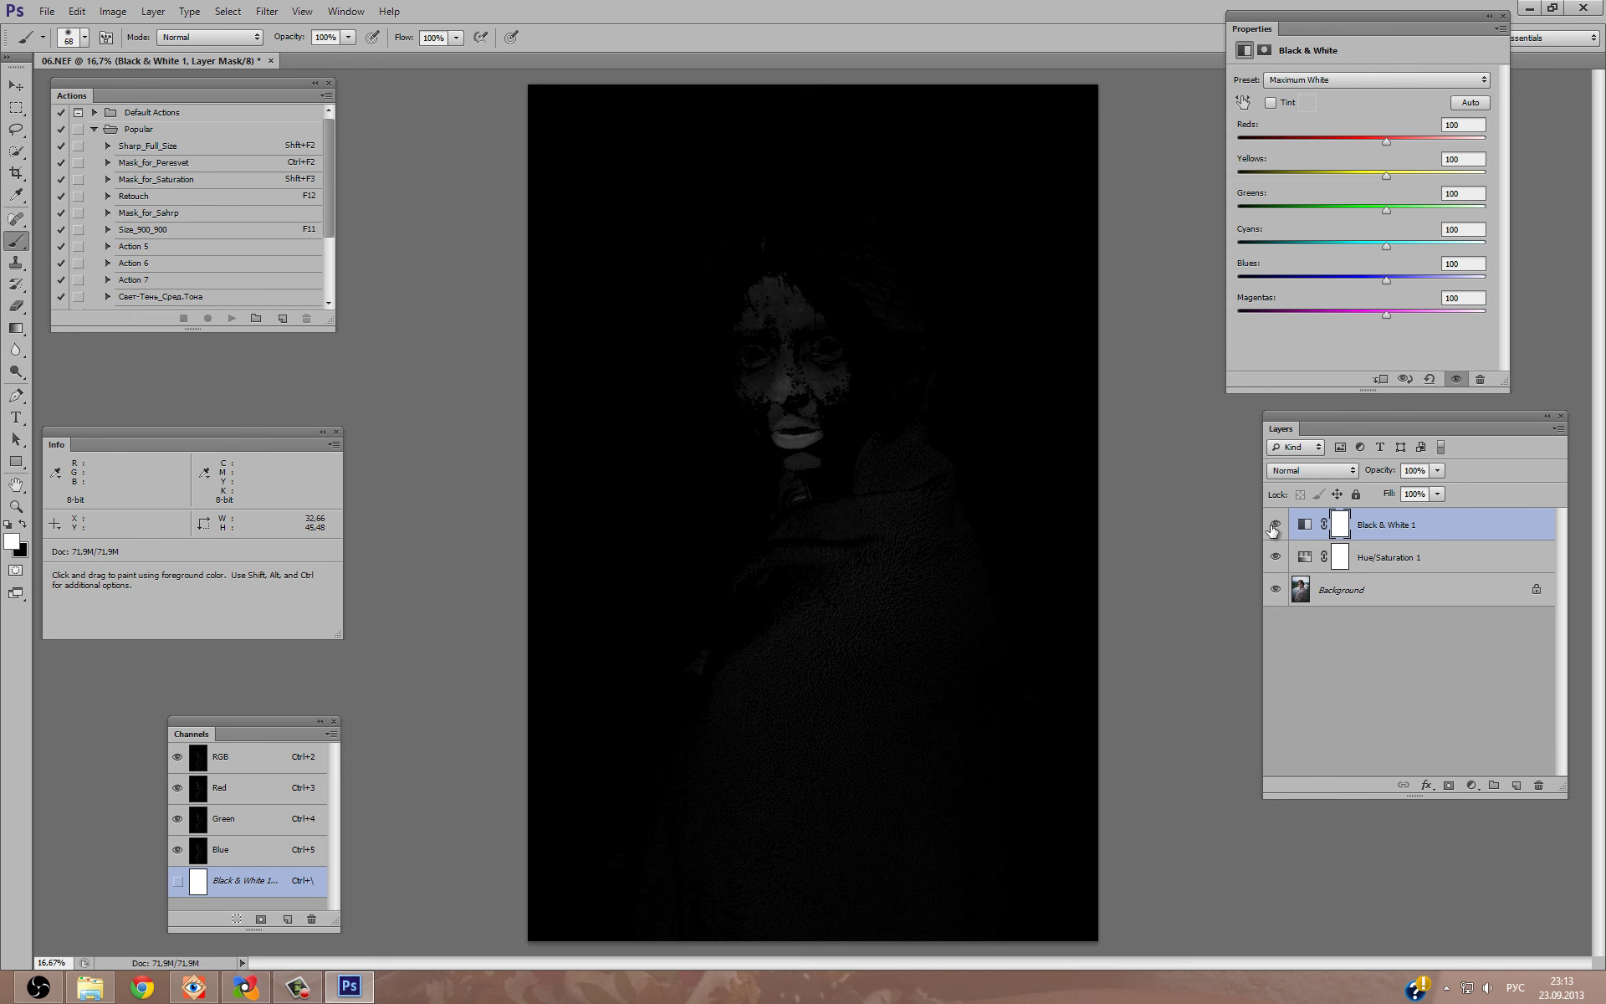
pyautogui.moveTo(1274, 523); pyautogui.dragTo(1274, 556)
pyautogui.click(1469, 786)
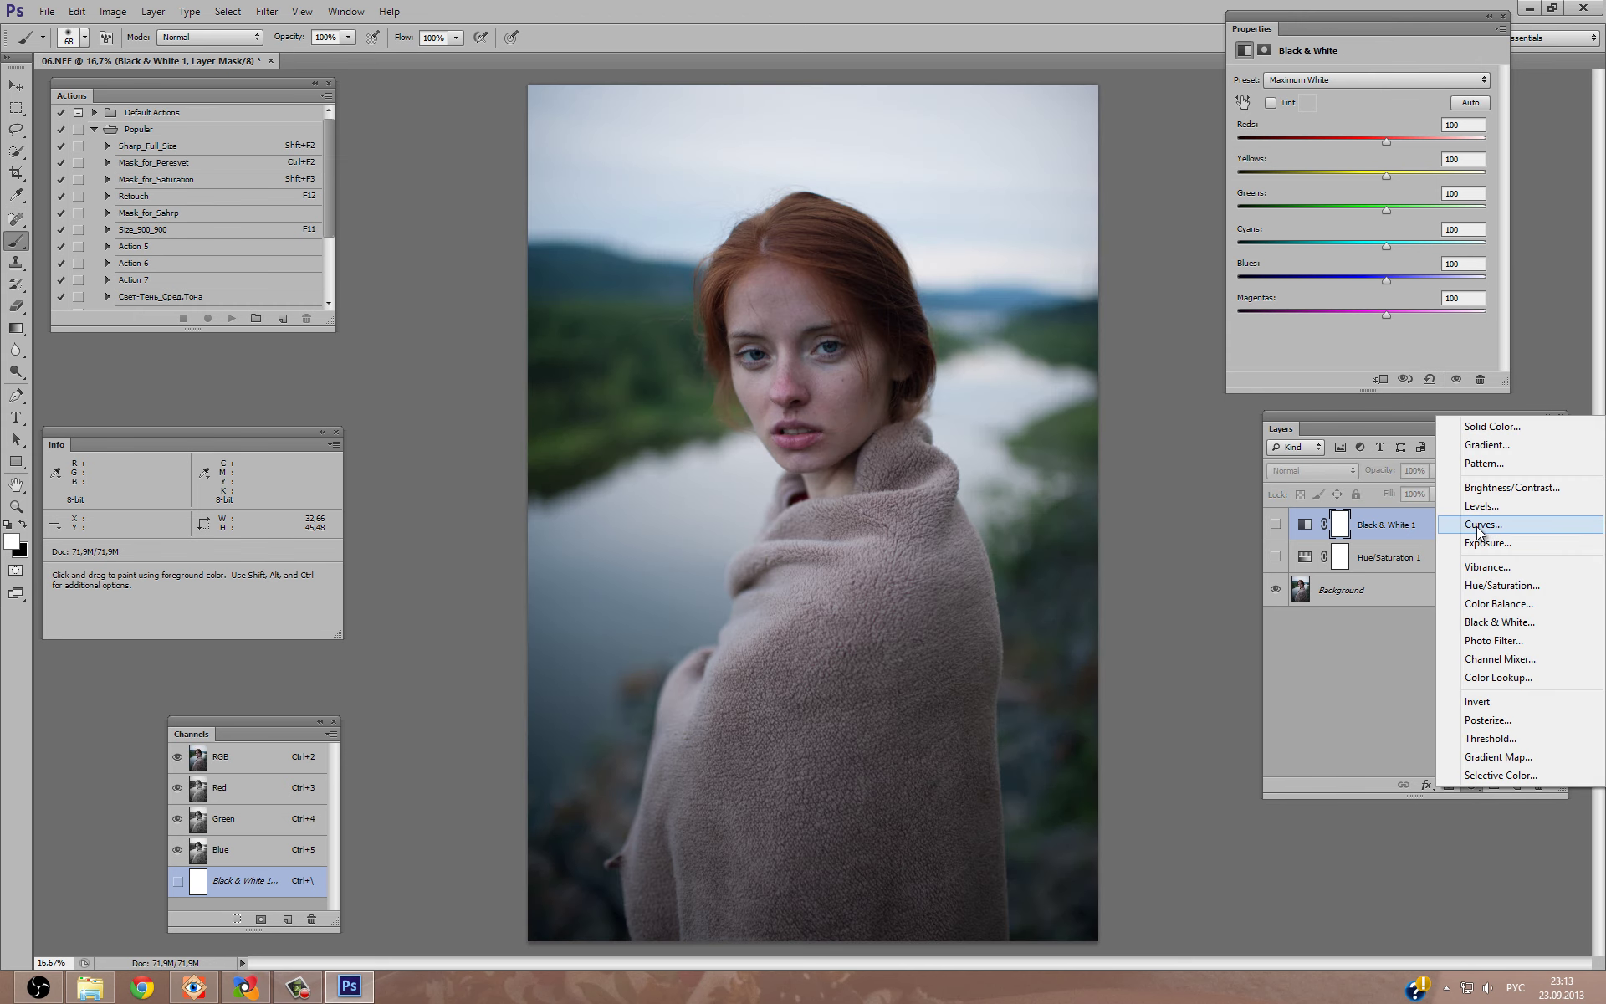
pyautogui.click(1397, 532)
pyautogui.click(1339, 524)
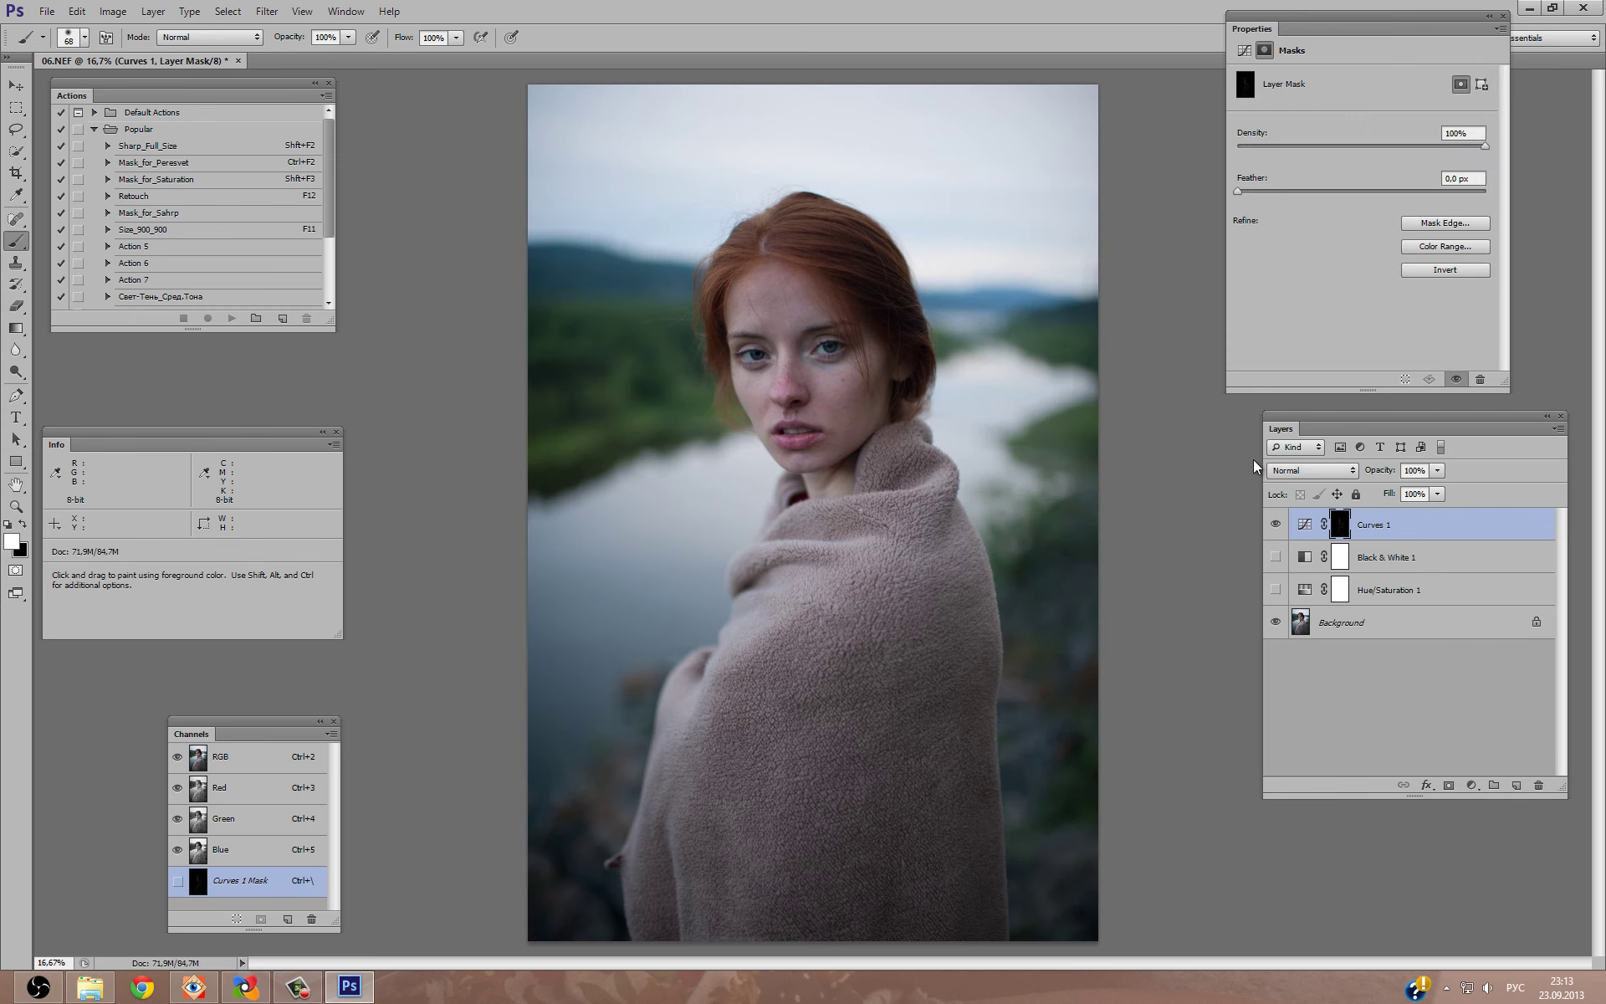
# Brighten the Curves 1 mask with a steep curve via Image > Adjustments > Curves.
pyautogui.click(153, 11)
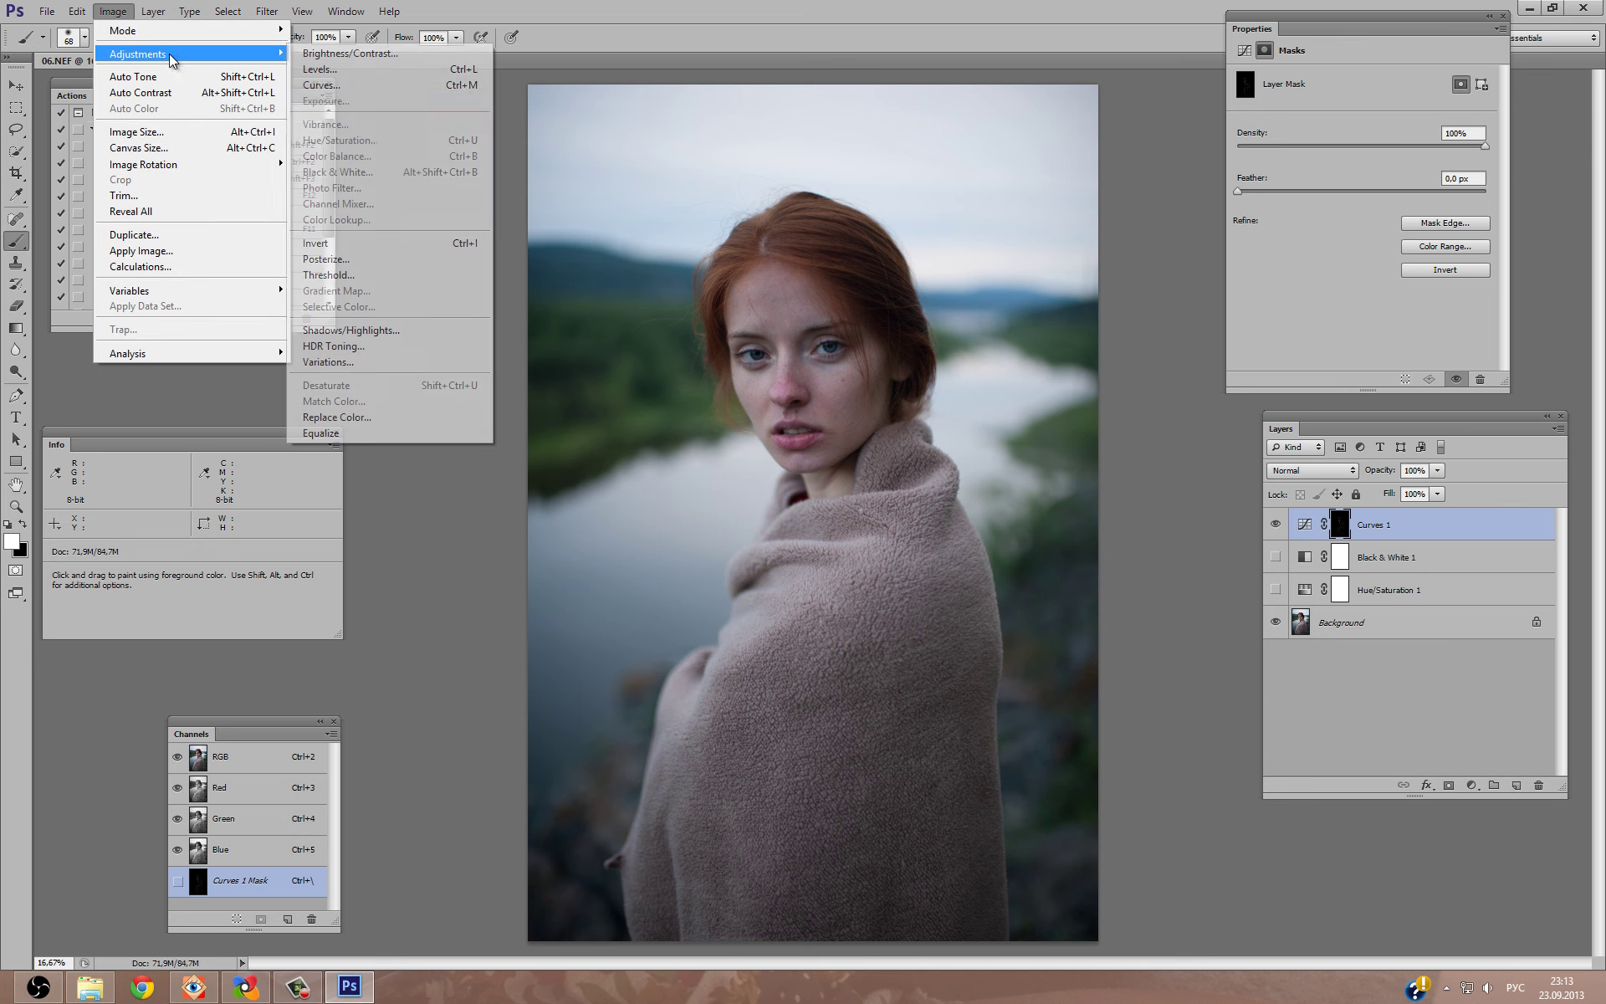
pyautogui.click(335, 85)
pyautogui.moveTo(265, 382); pyautogui.dragTo(265, 324)
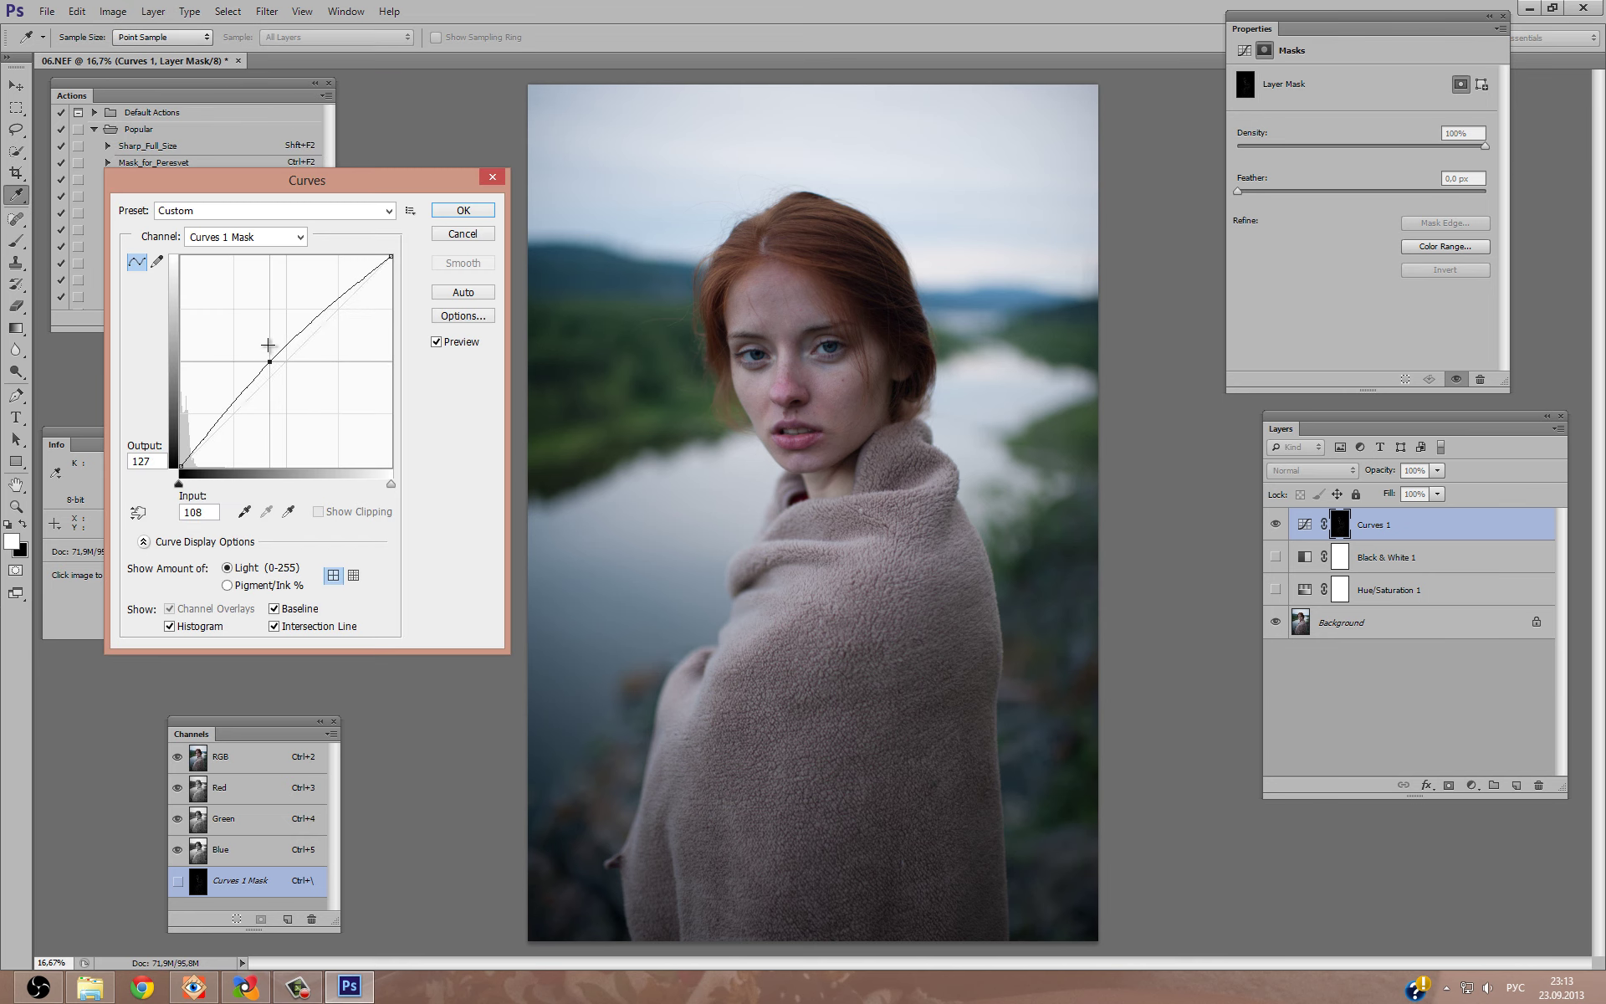
pyautogui.moveTo(215, 395); pyautogui.dragTo(215, 382)
pyautogui.moveTo(265, 323); pyautogui.dragTo(260, 299)
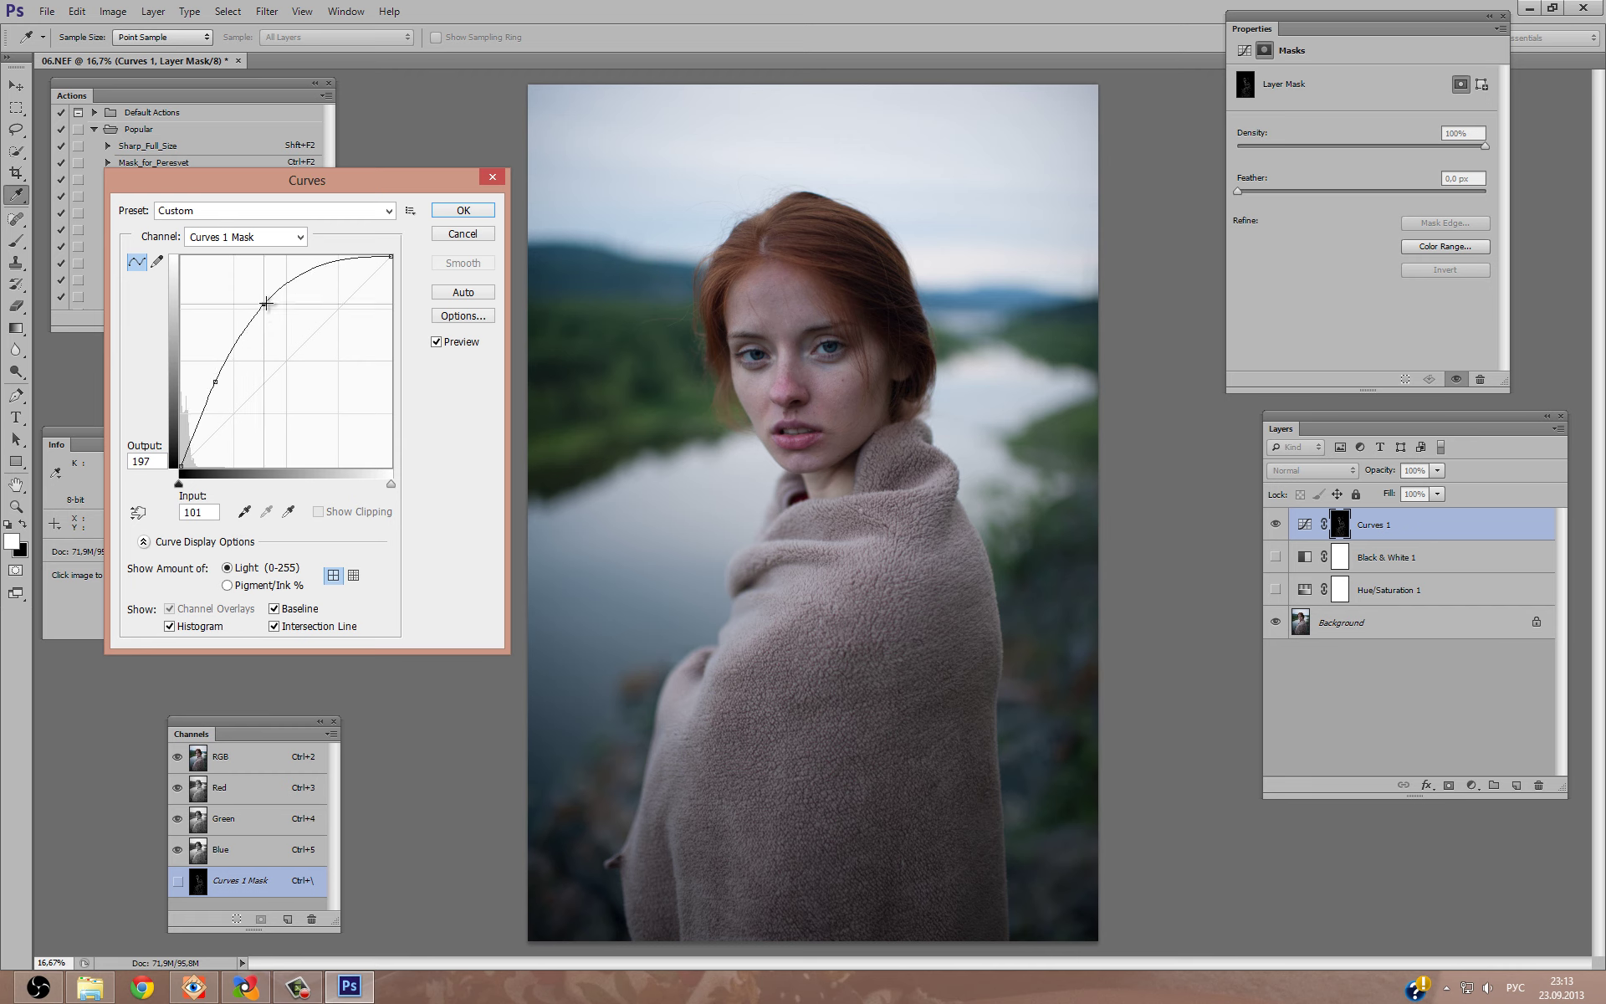
pyautogui.moveTo(211, 385); pyautogui.dragTo(214, 378)
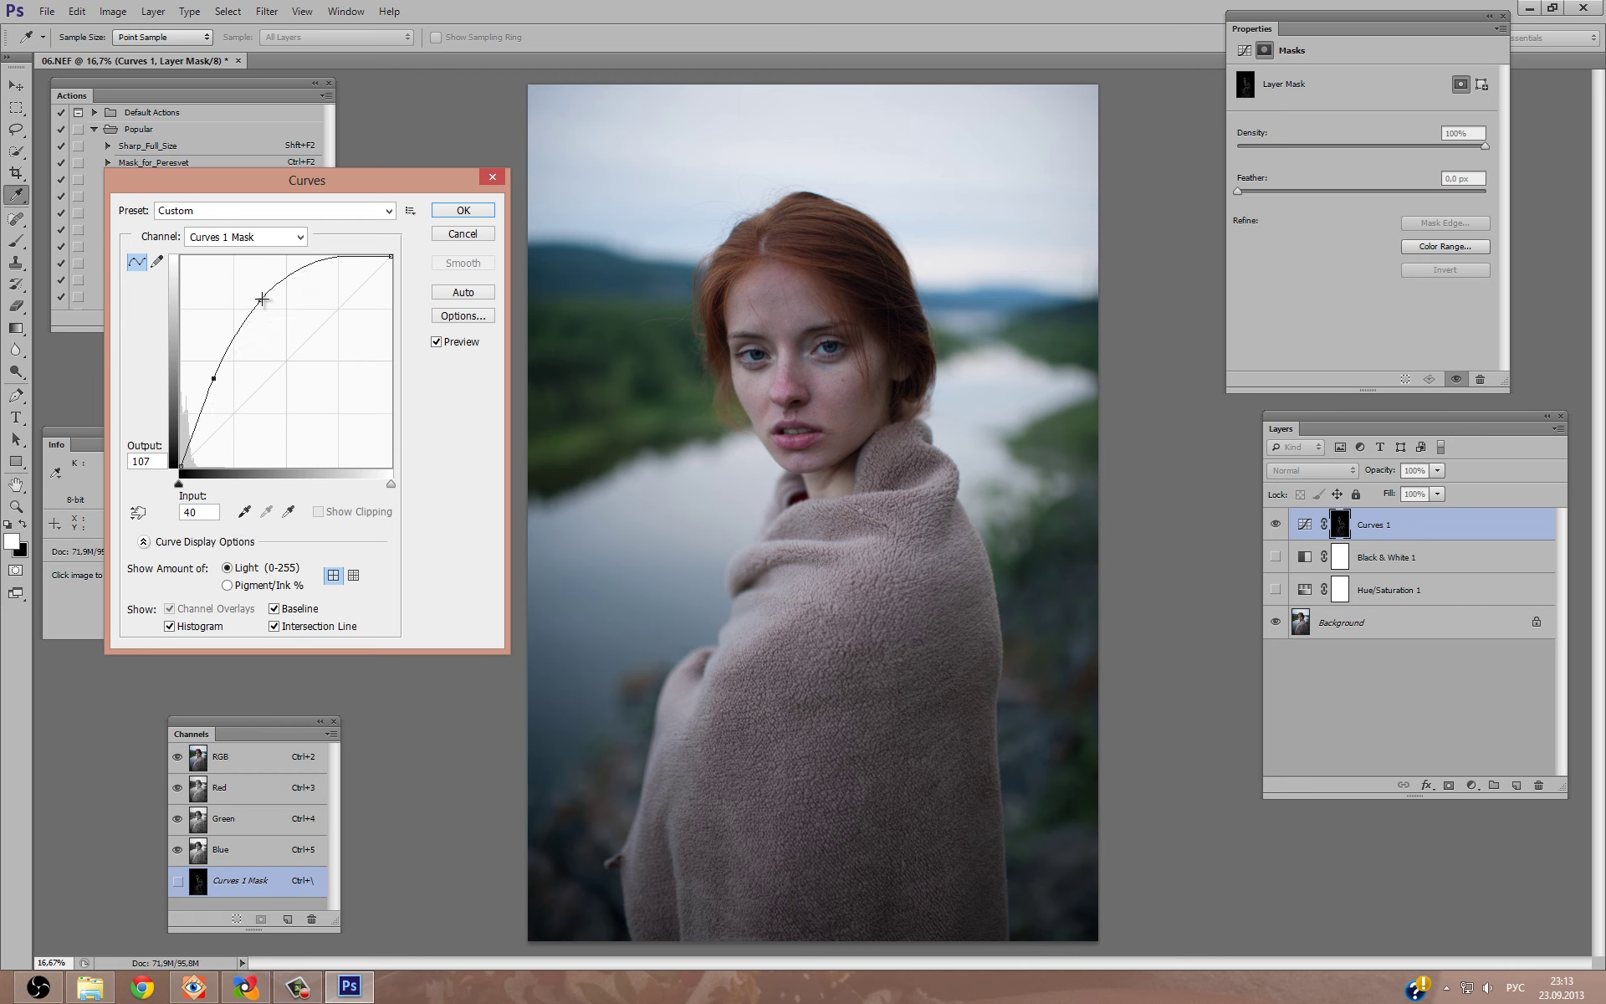
pyautogui.moveTo(261, 299); pyautogui.dragTo(255, 294)
pyautogui.click(462, 212)
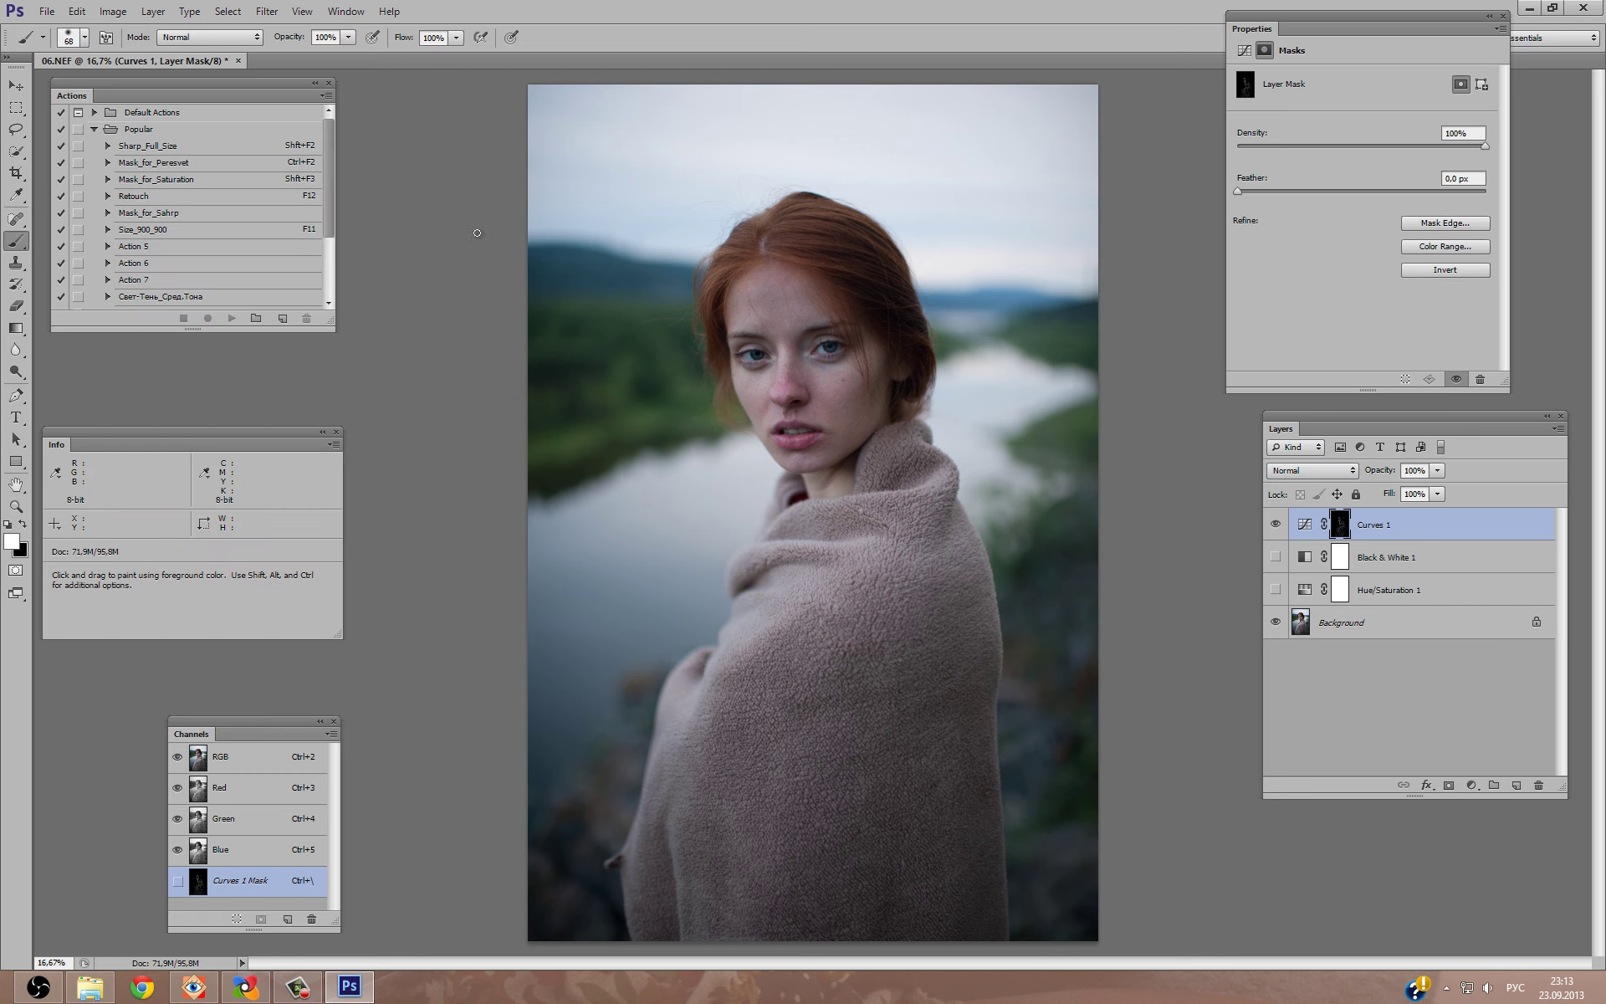
# Feather the Curves 1 mask to about 9 px and leave the layer's curve straight.
pyautogui.click(1302, 525)
pyautogui.moveTo(1270, 340); pyautogui.dragTo(1479, 340)
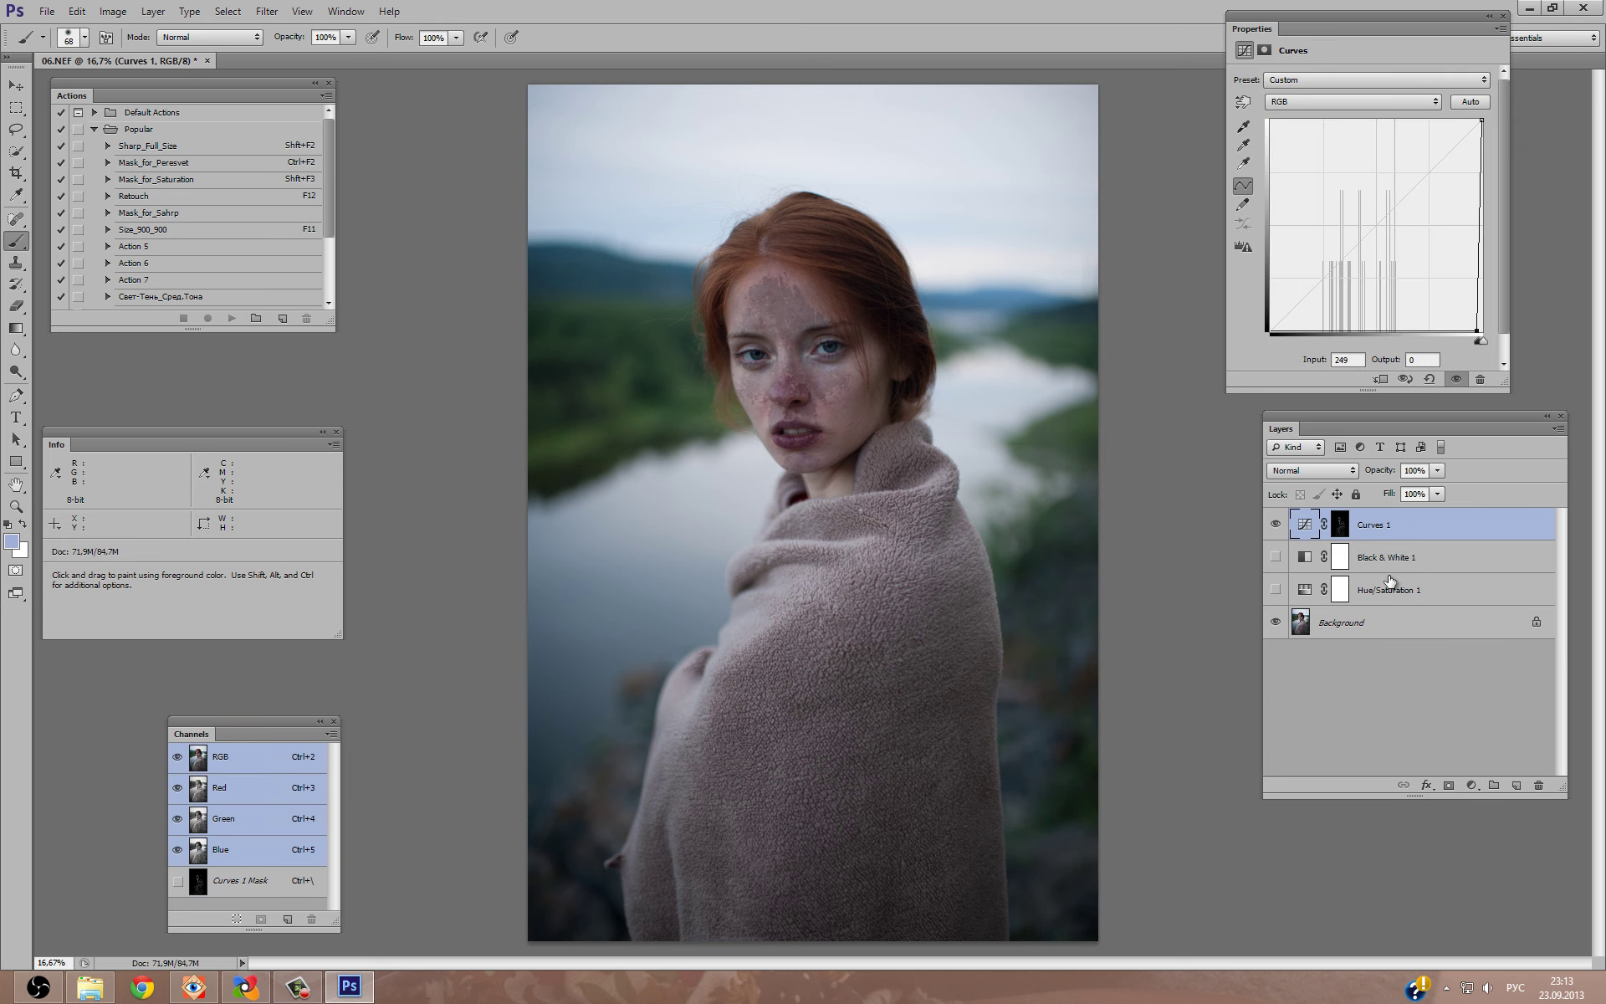
pyautogui.click(1339, 517)
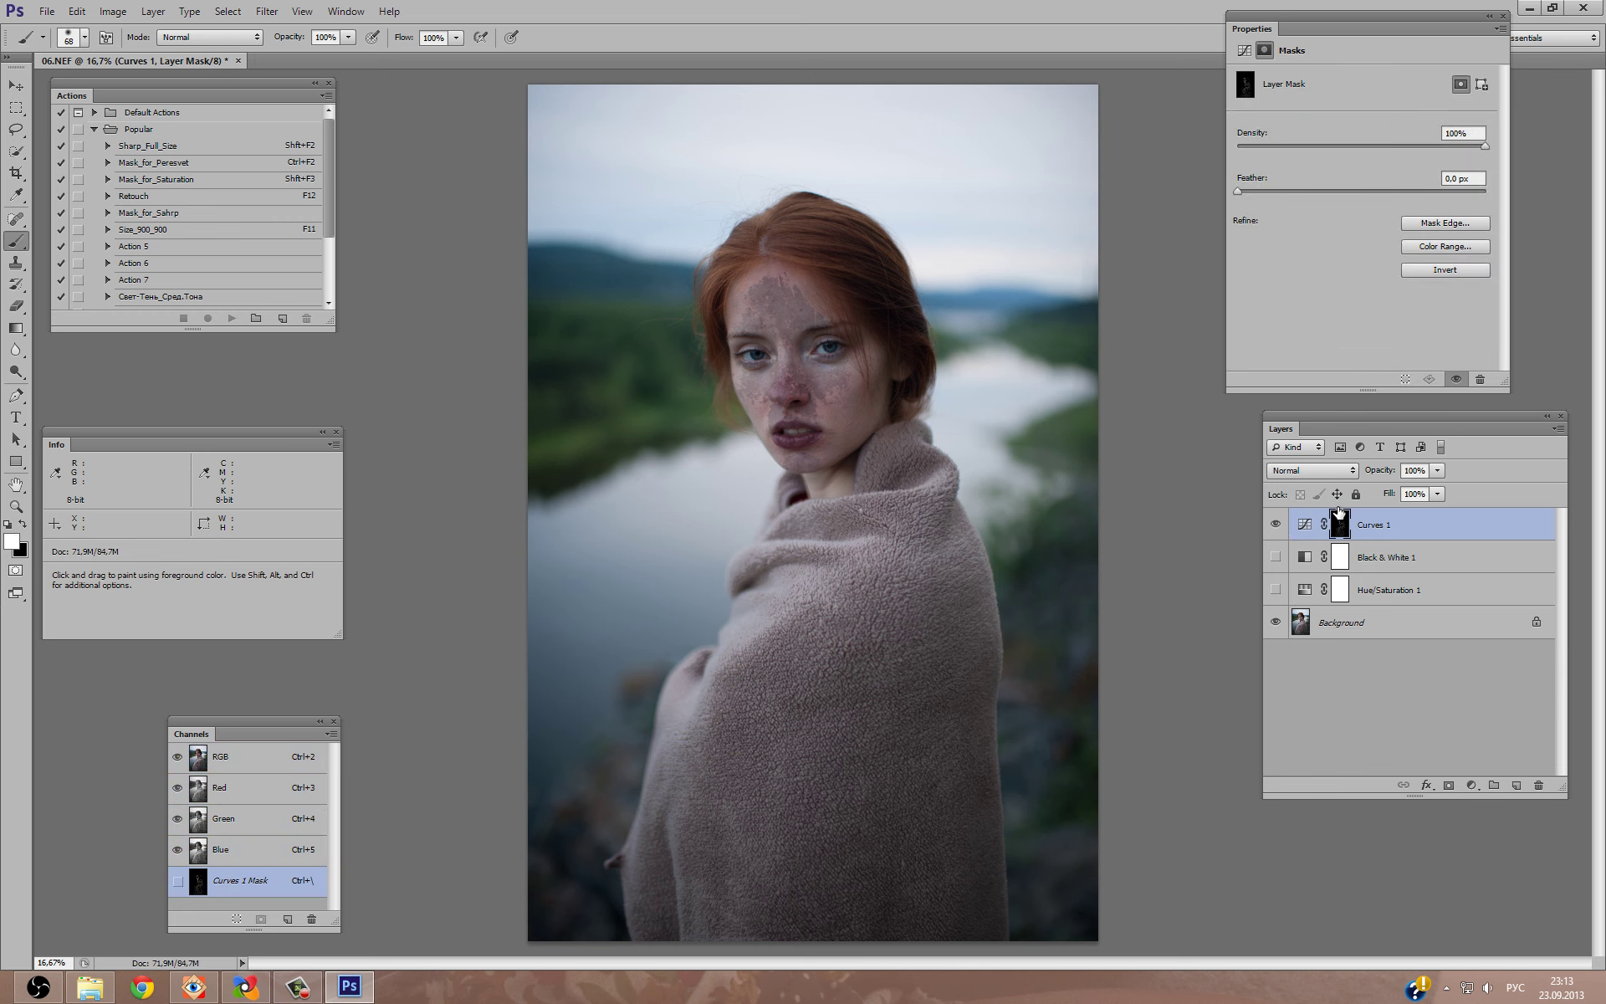
pyautogui.moveTo(1238, 191)
pyautogui.mouseDown()
pyautogui.moveTo(1367, 200)
pyautogui.moveTo(1331, 197)
pyautogui.mouseUp()
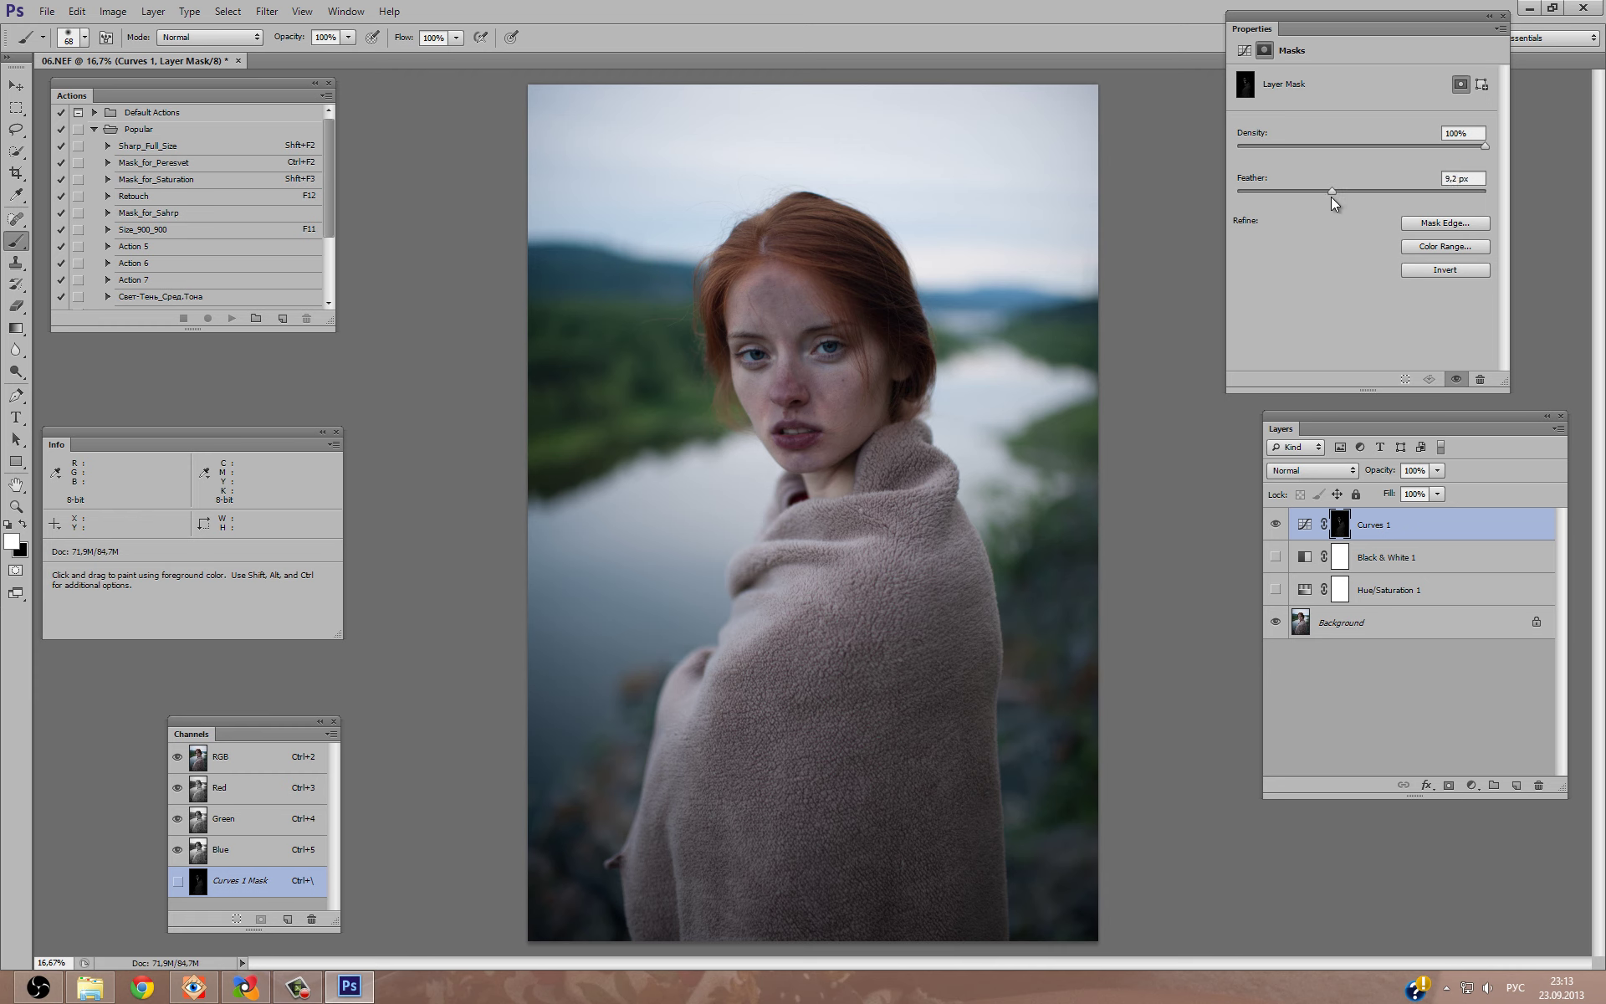
pyautogui.click(1304, 525)
pyautogui.moveTo(1468, 335); pyautogui.dragTo(1196, 354)
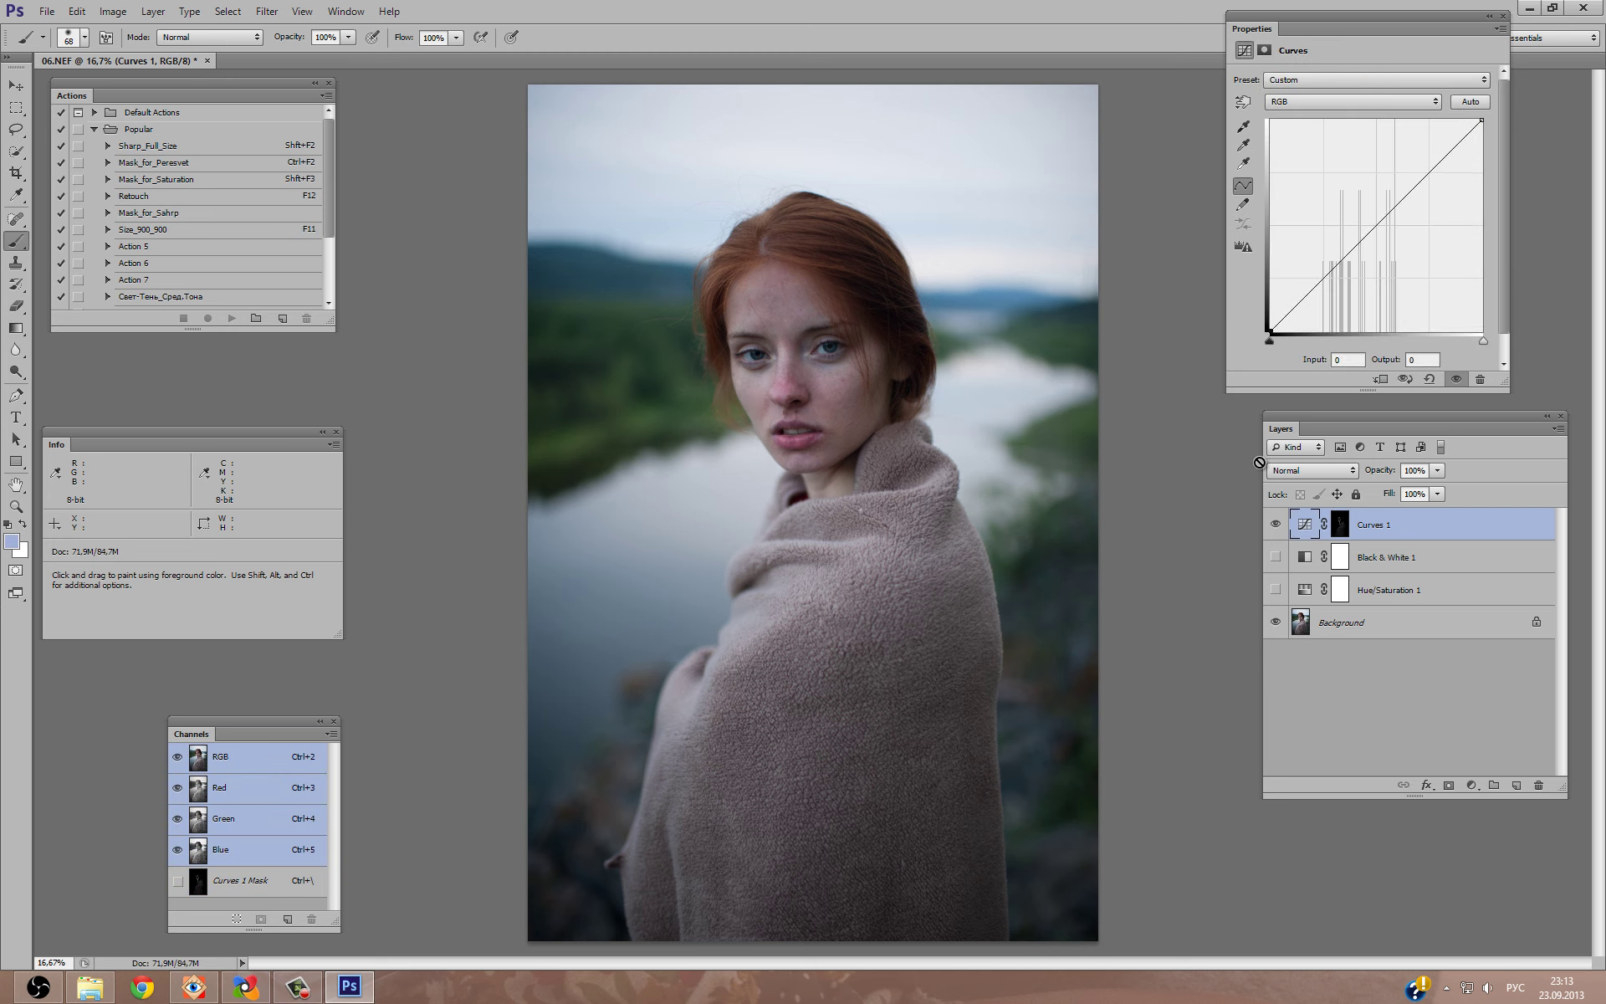
# Add Curves 2 with an S-curve: deeper shadows, black point moved right, highlights lifted 203→243.
pyautogui.click(1471, 785)
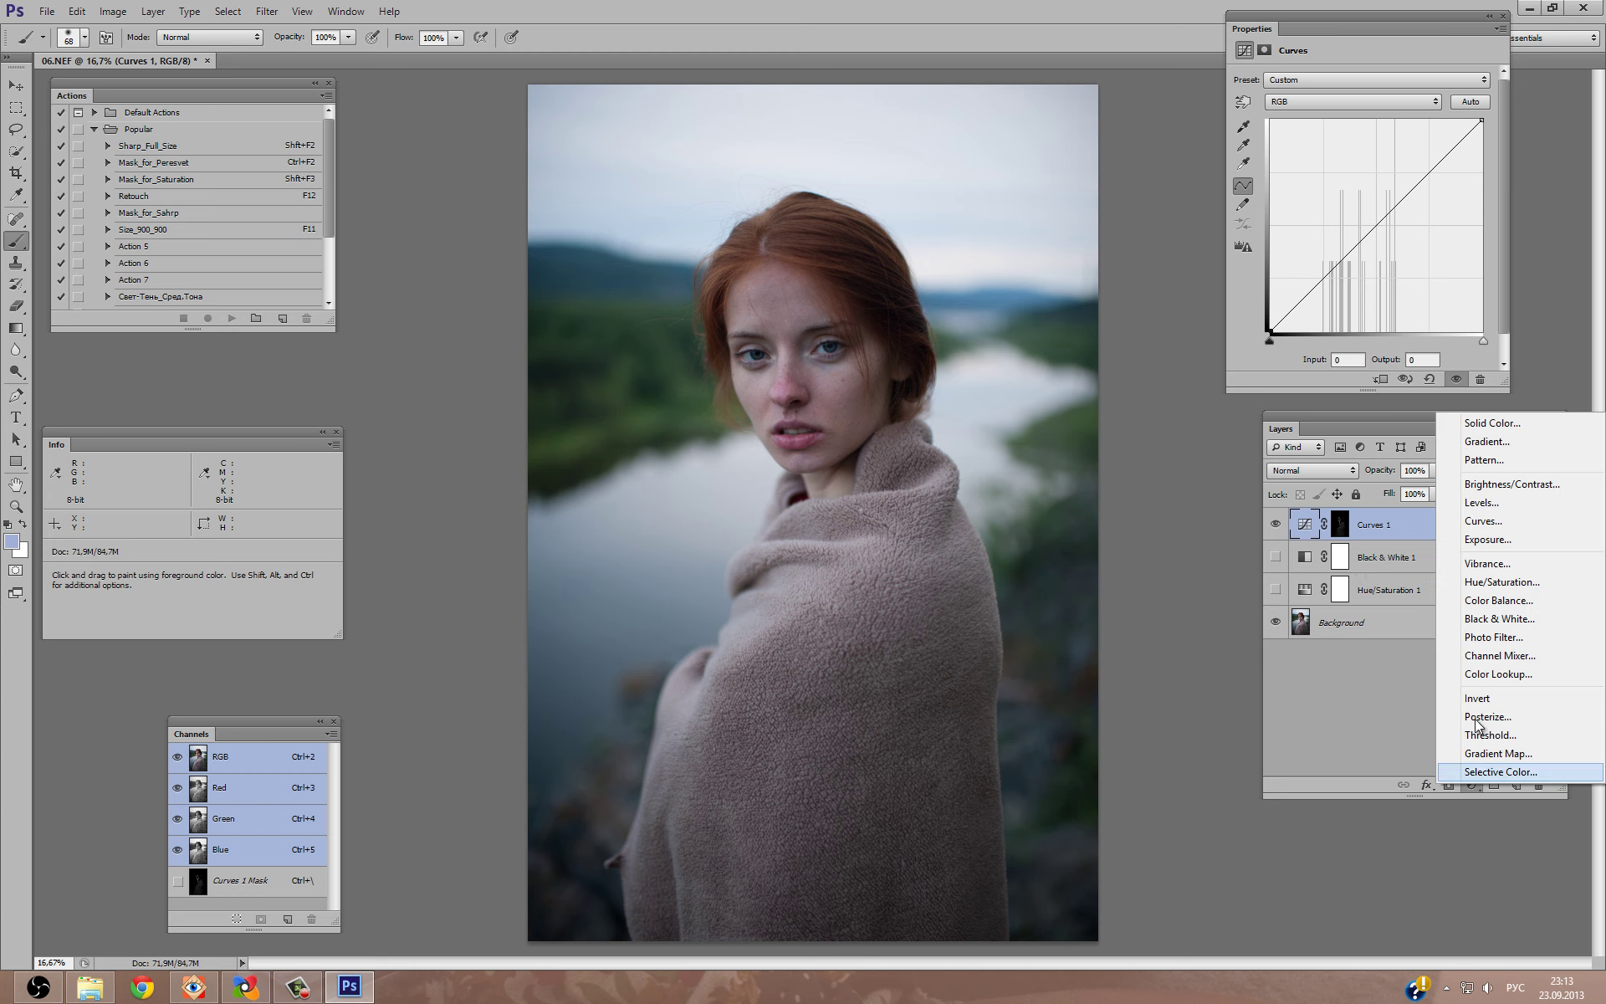
pyautogui.click(1482, 521)
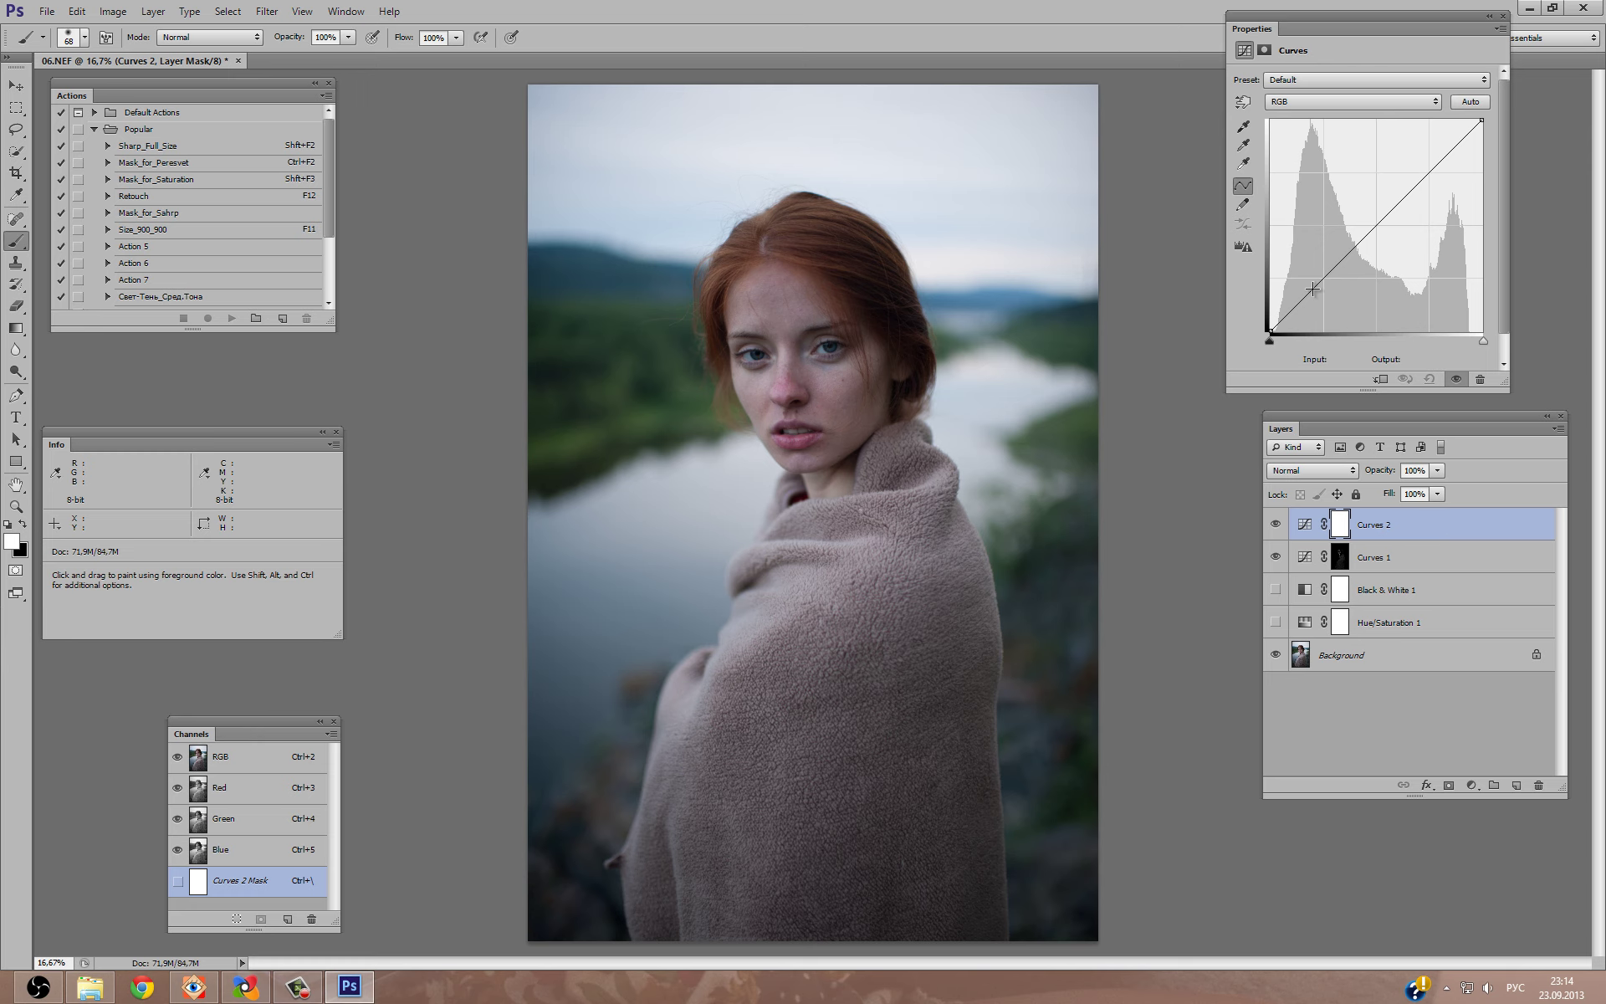
pyautogui.moveTo(1313, 288); pyautogui.dragTo(1303, 315)
pyautogui.moveTo(1446, 168); pyautogui.dragTo(1456, 120)
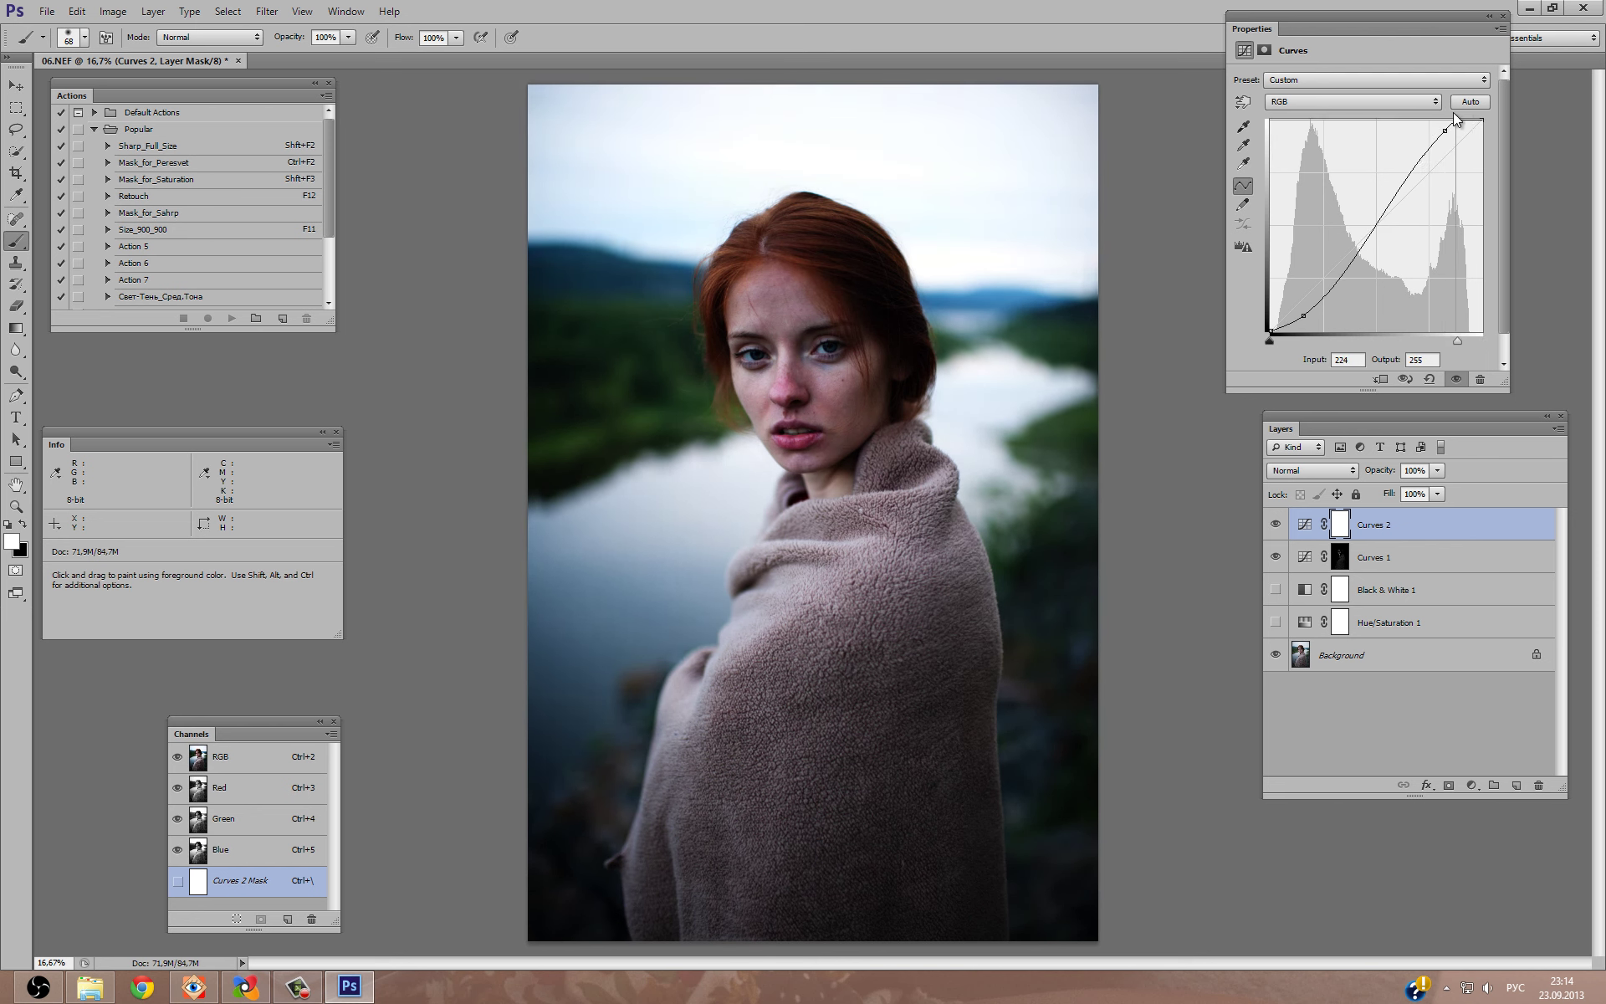
pyautogui.moveTo(1269, 341); pyautogui.dragTo(1305, 322)
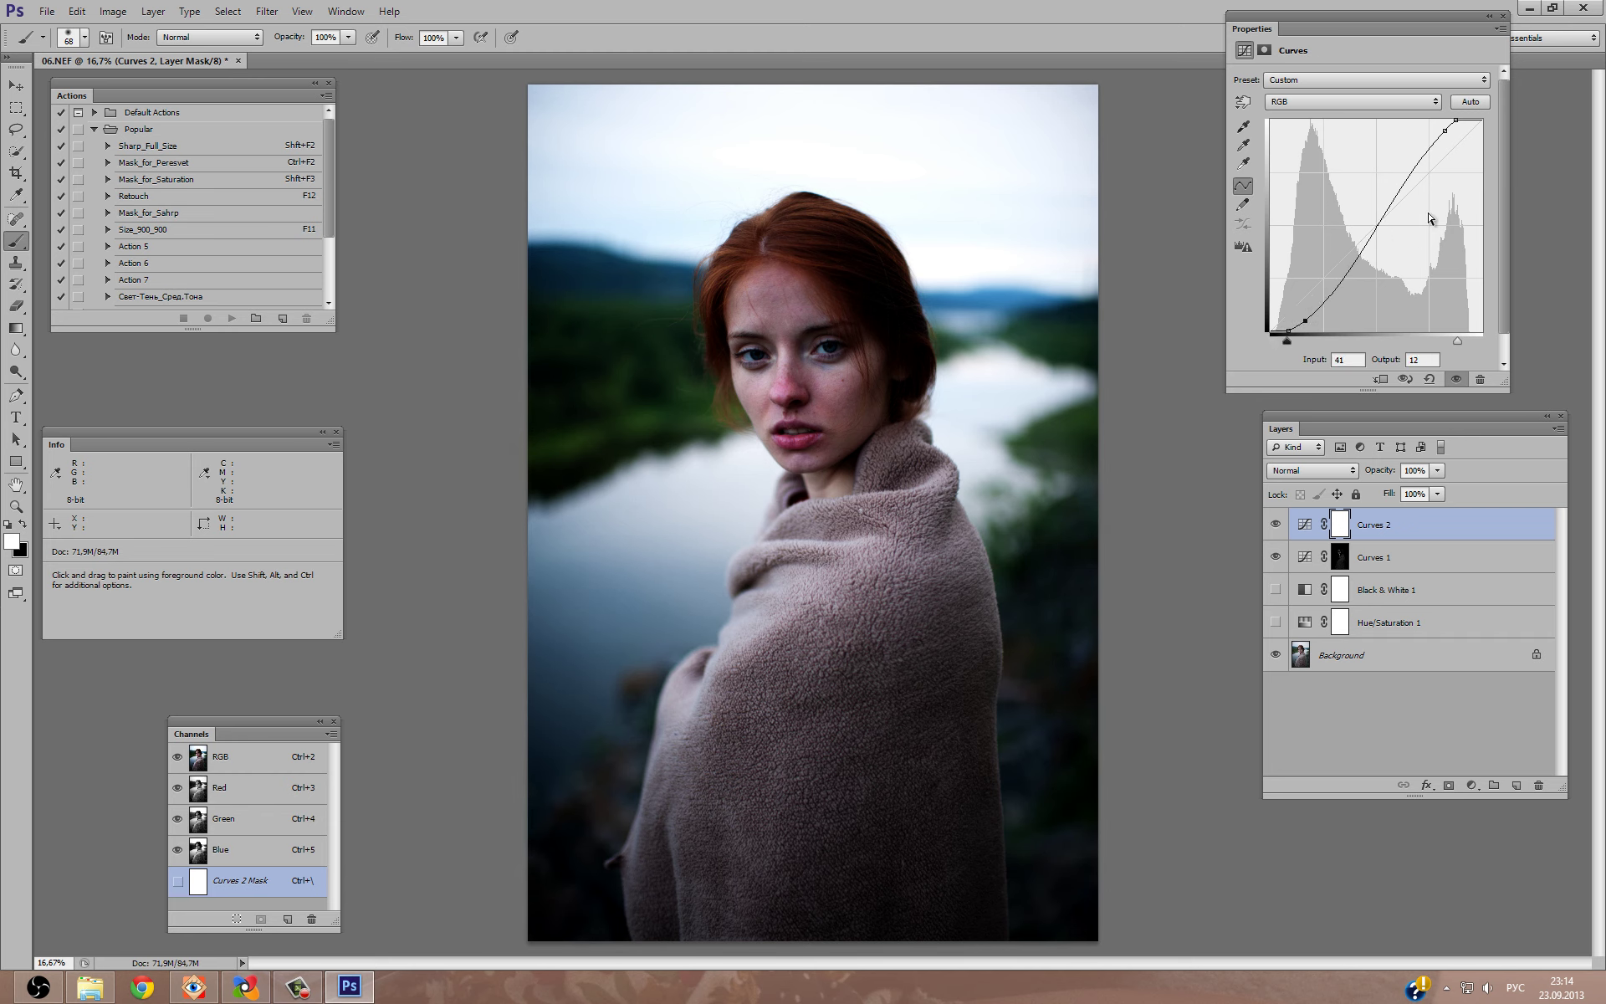
pyautogui.moveTo(1442, 134); pyautogui.dragTo(1439, 131)
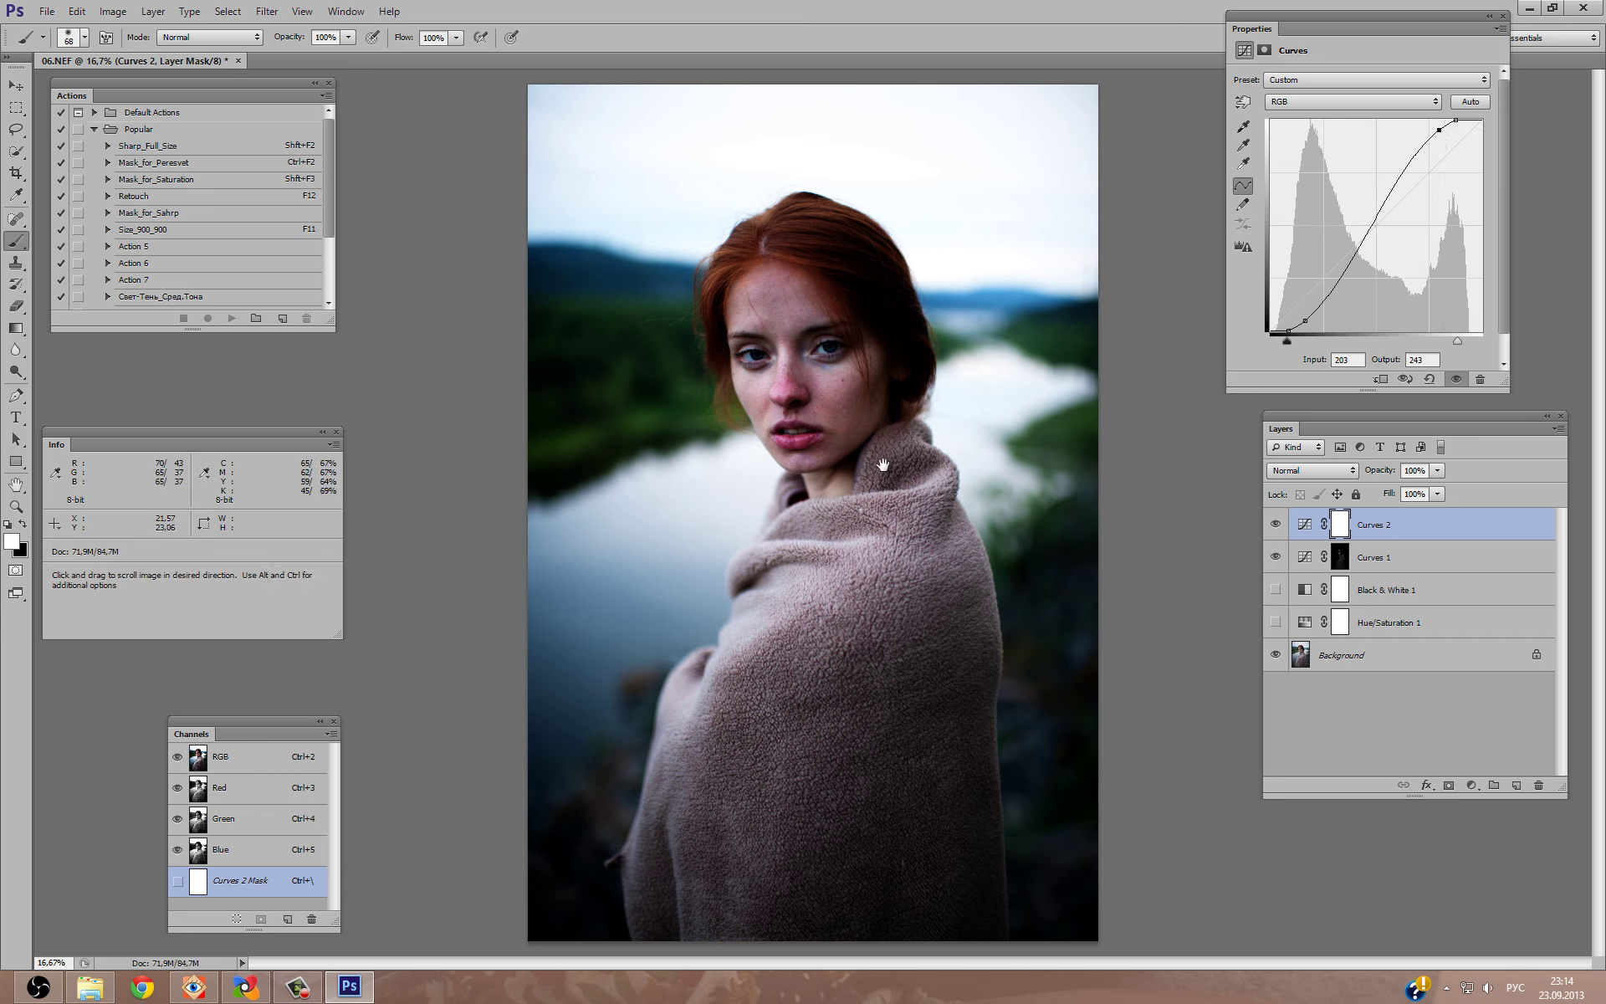
# On Curves 1, set a neutral gray point by sampling the face skin.
pyautogui.keyDown('alt'); pyautogui.scroll(2, 834, 420); pyautogui.keyUp('alt')
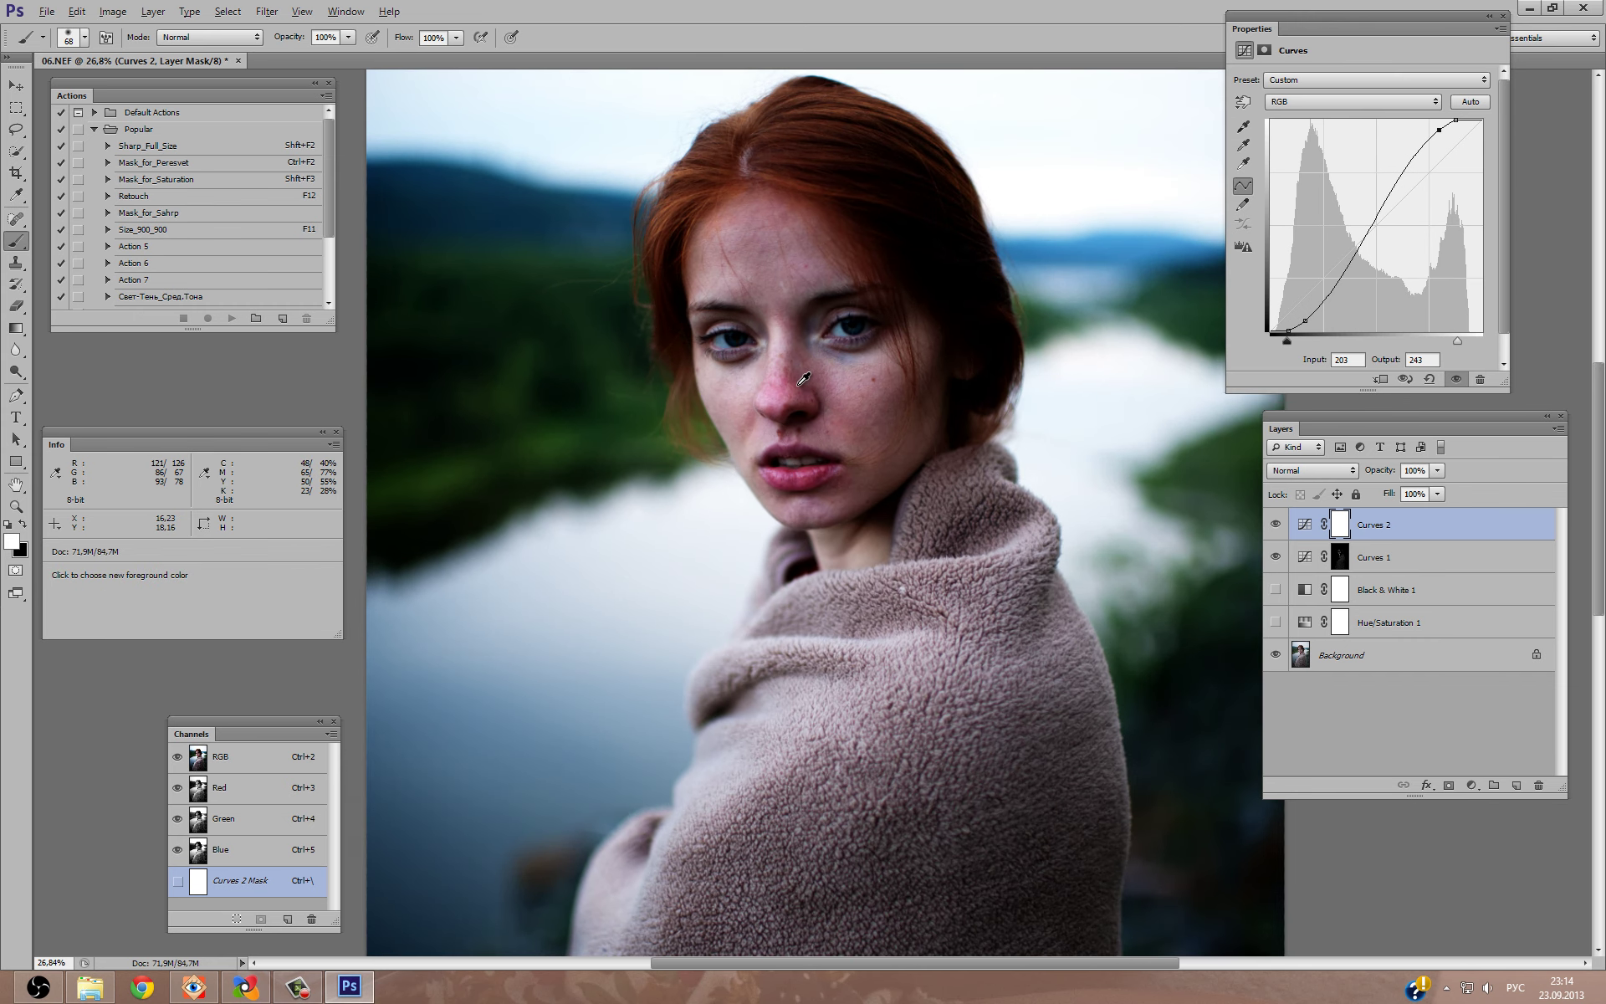
pyautogui.keyDown('alt'); pyautogui.scroll(2, 820, 406); pyautogui.keyUp('alt')
pyautogui.keyDown('alt'); pyautogui.scroll(2, 807, 394); pyautogui.keyUp('alt')
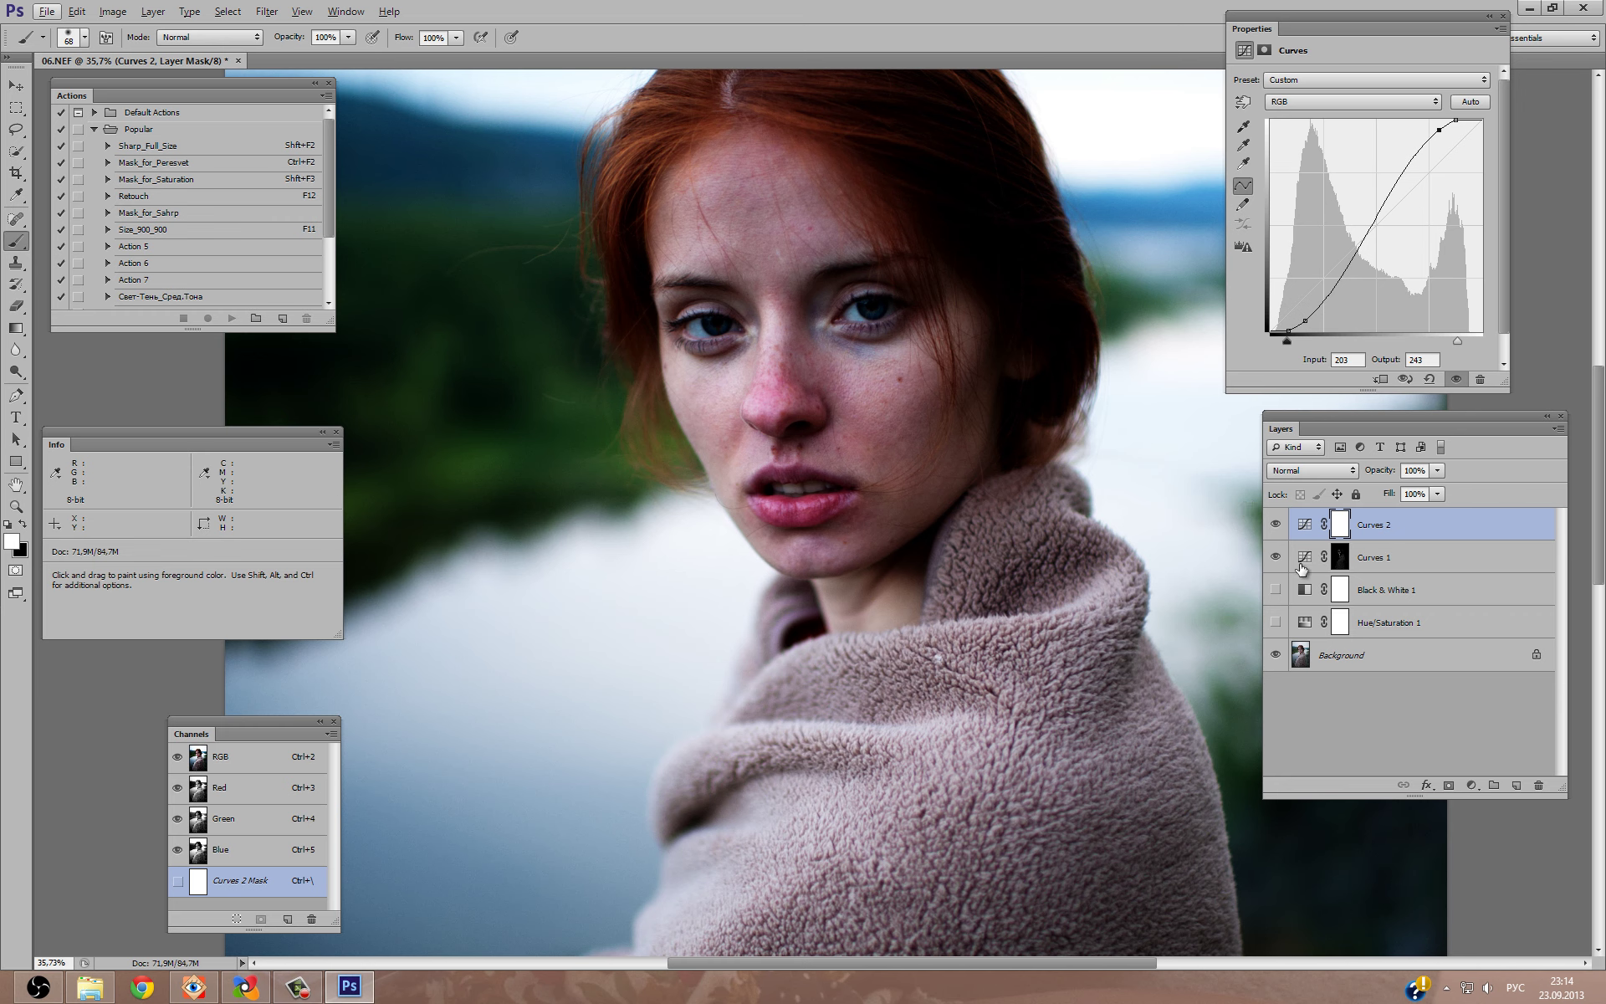
pyautogui.click(1301, 565)
pyautogui.click(1321, 102)
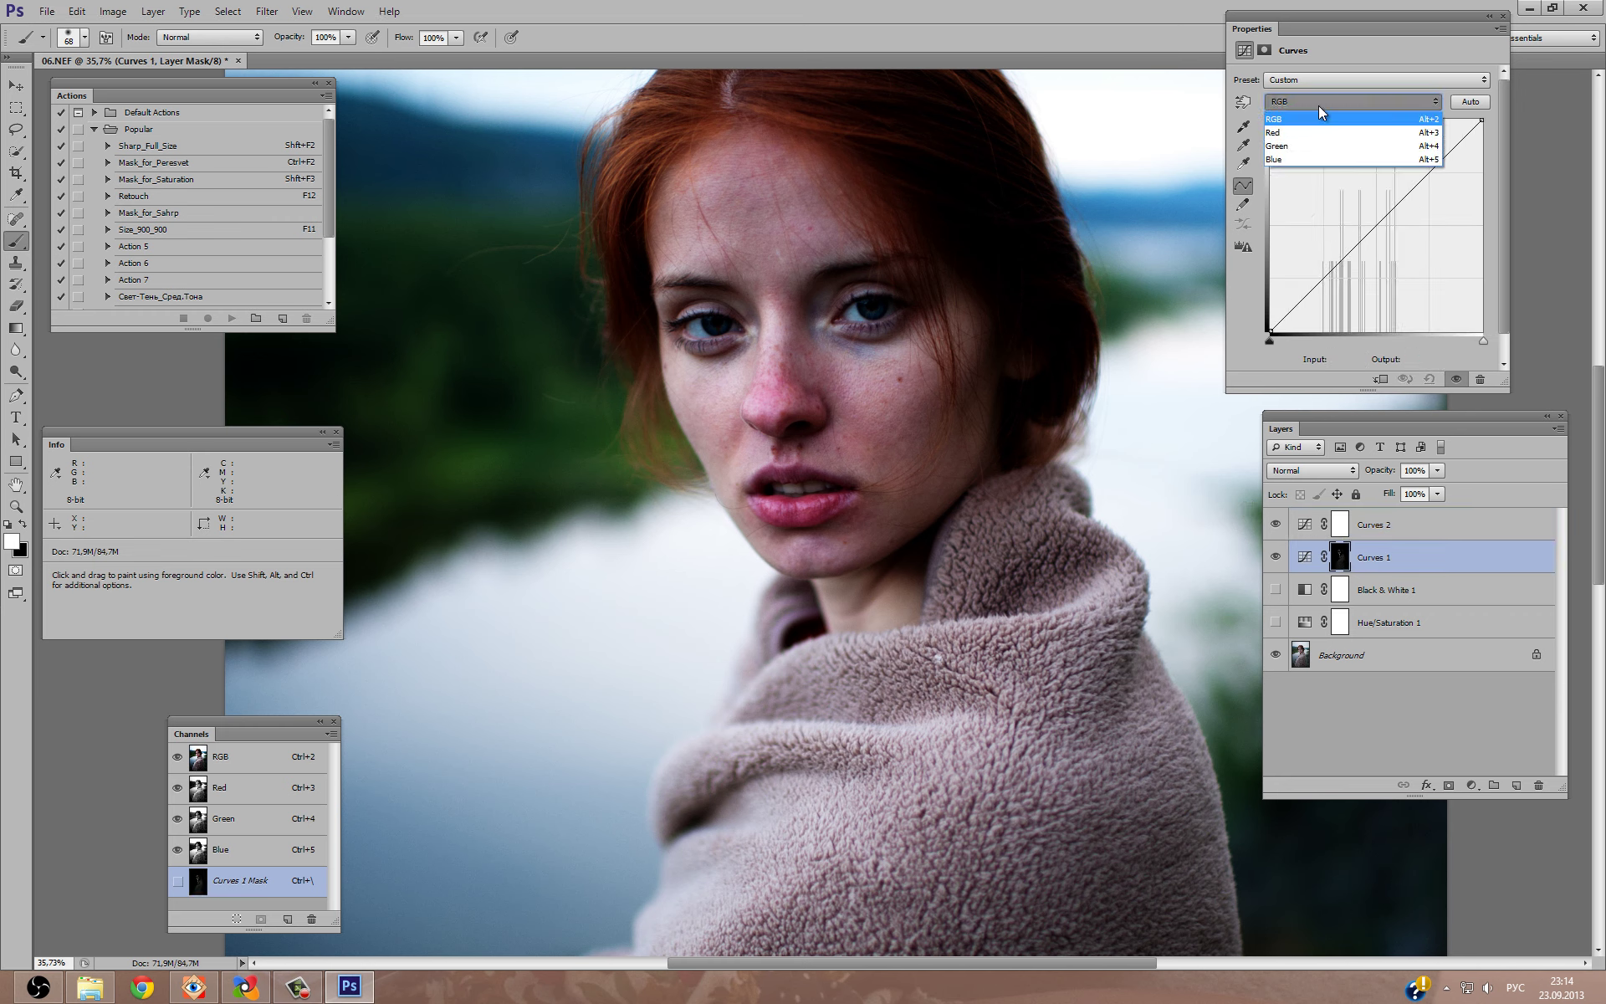
pyautogui.click(1243, 144)
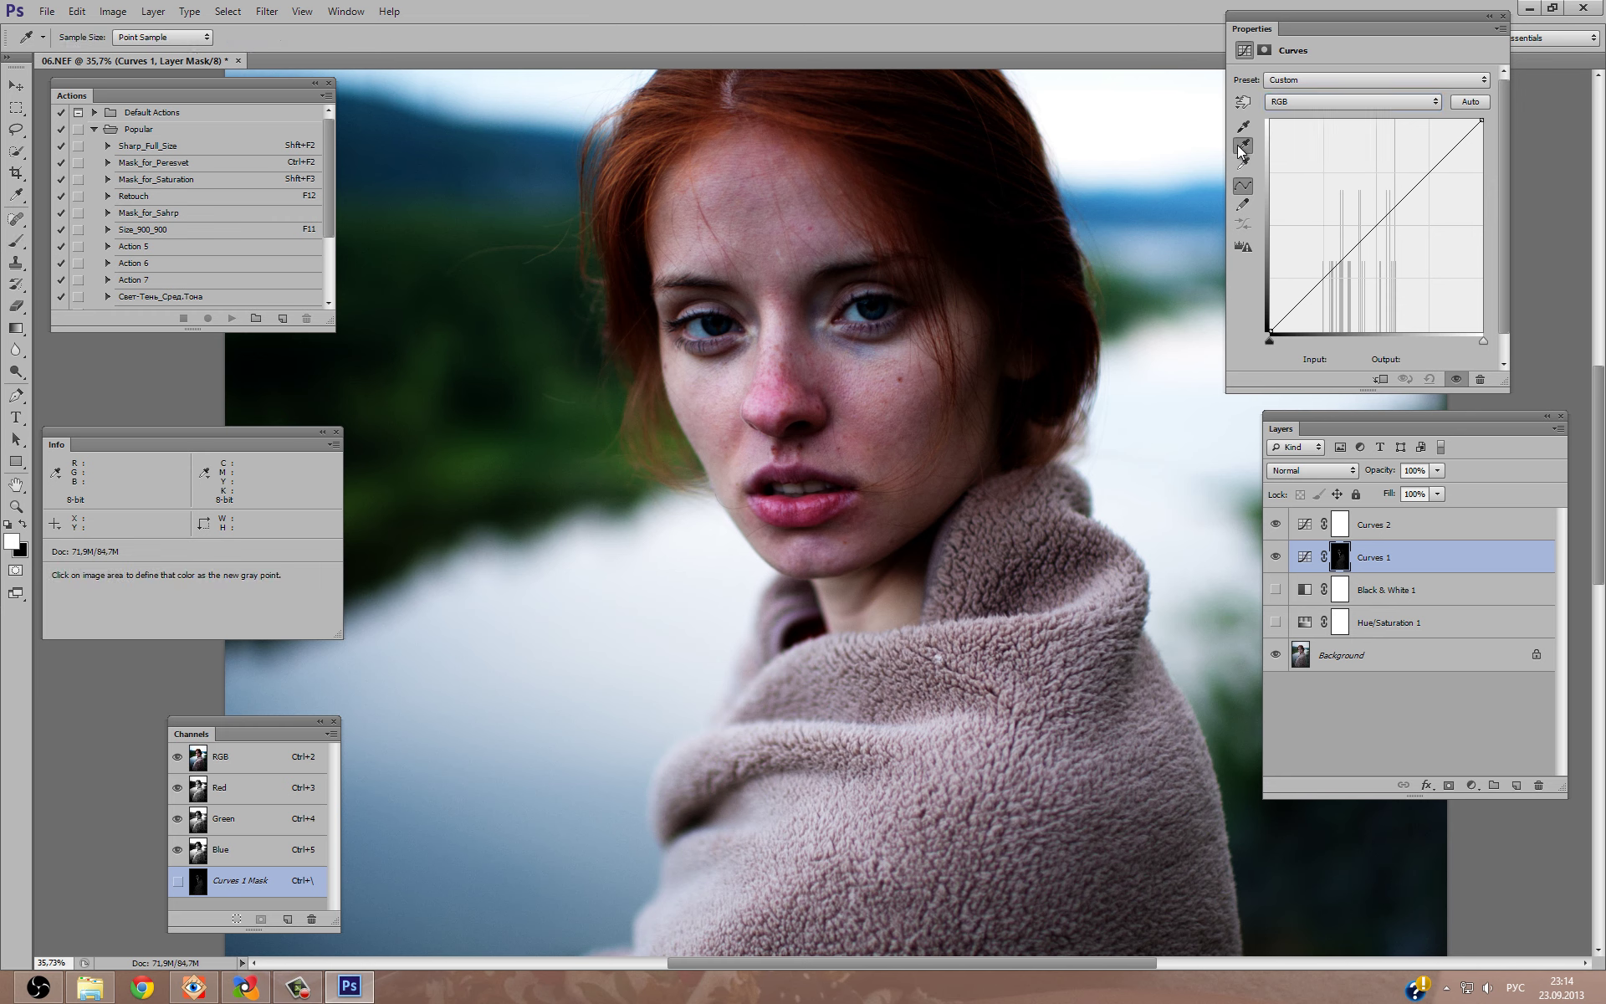
pyautogui.click(791, 387)
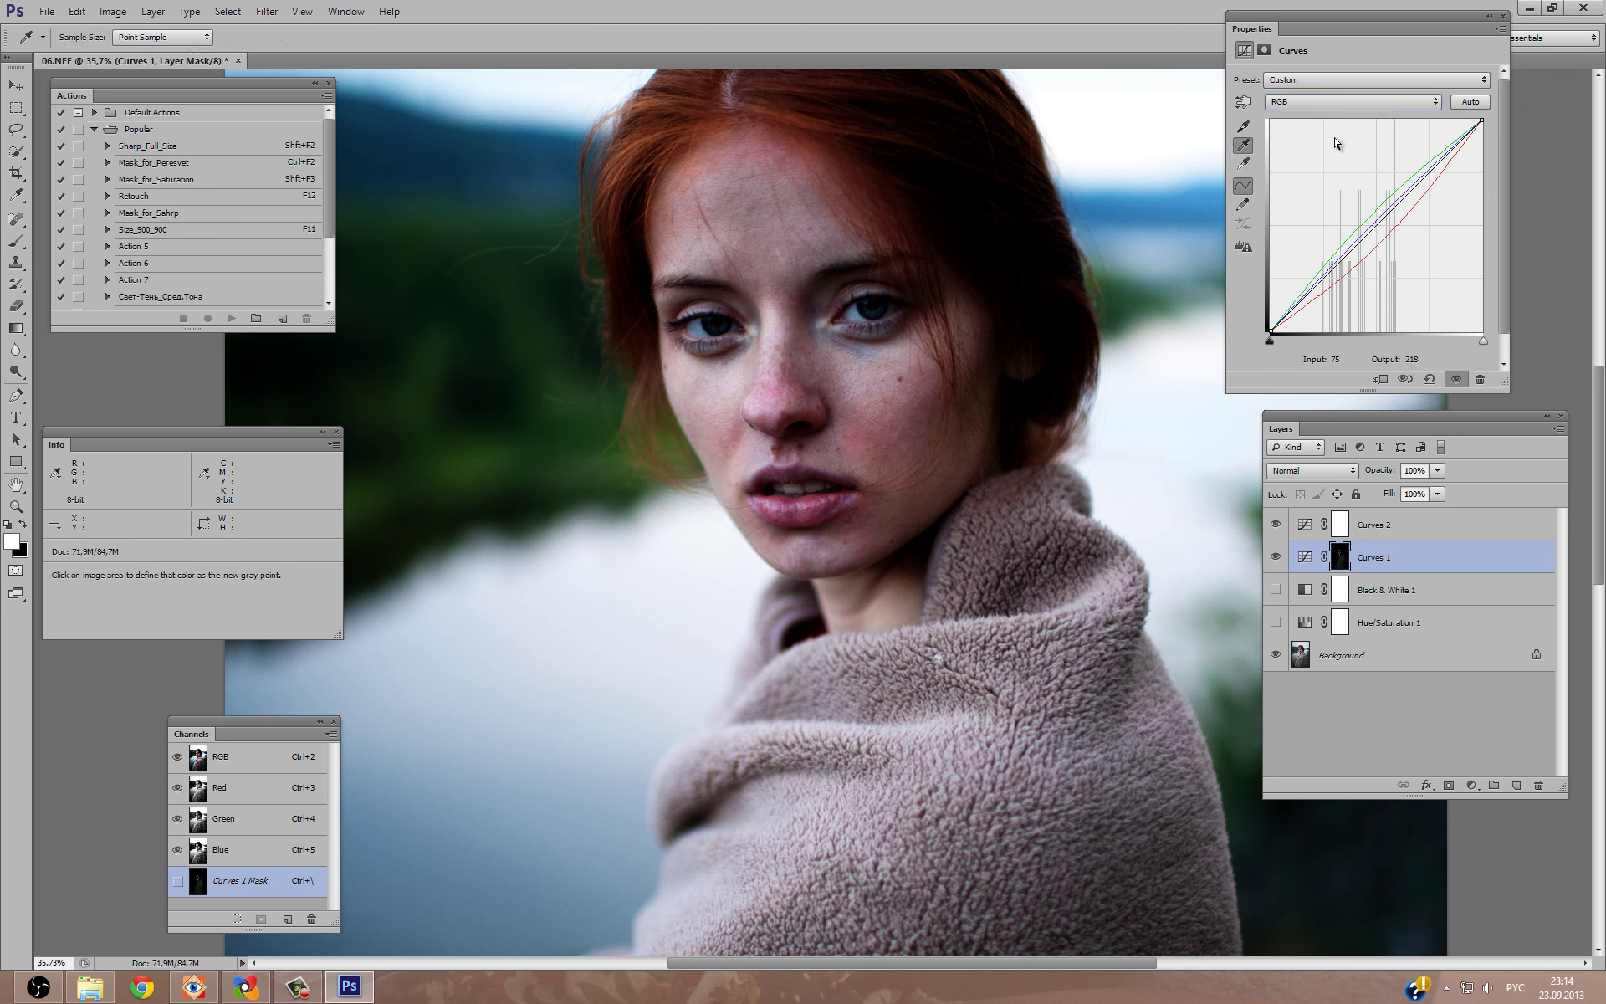
# Lower the red midtones and raise the green midtones (108→137) in Curves 1.
pyautogui.click(1333, 107)
pyautogui.click(1319, 132)
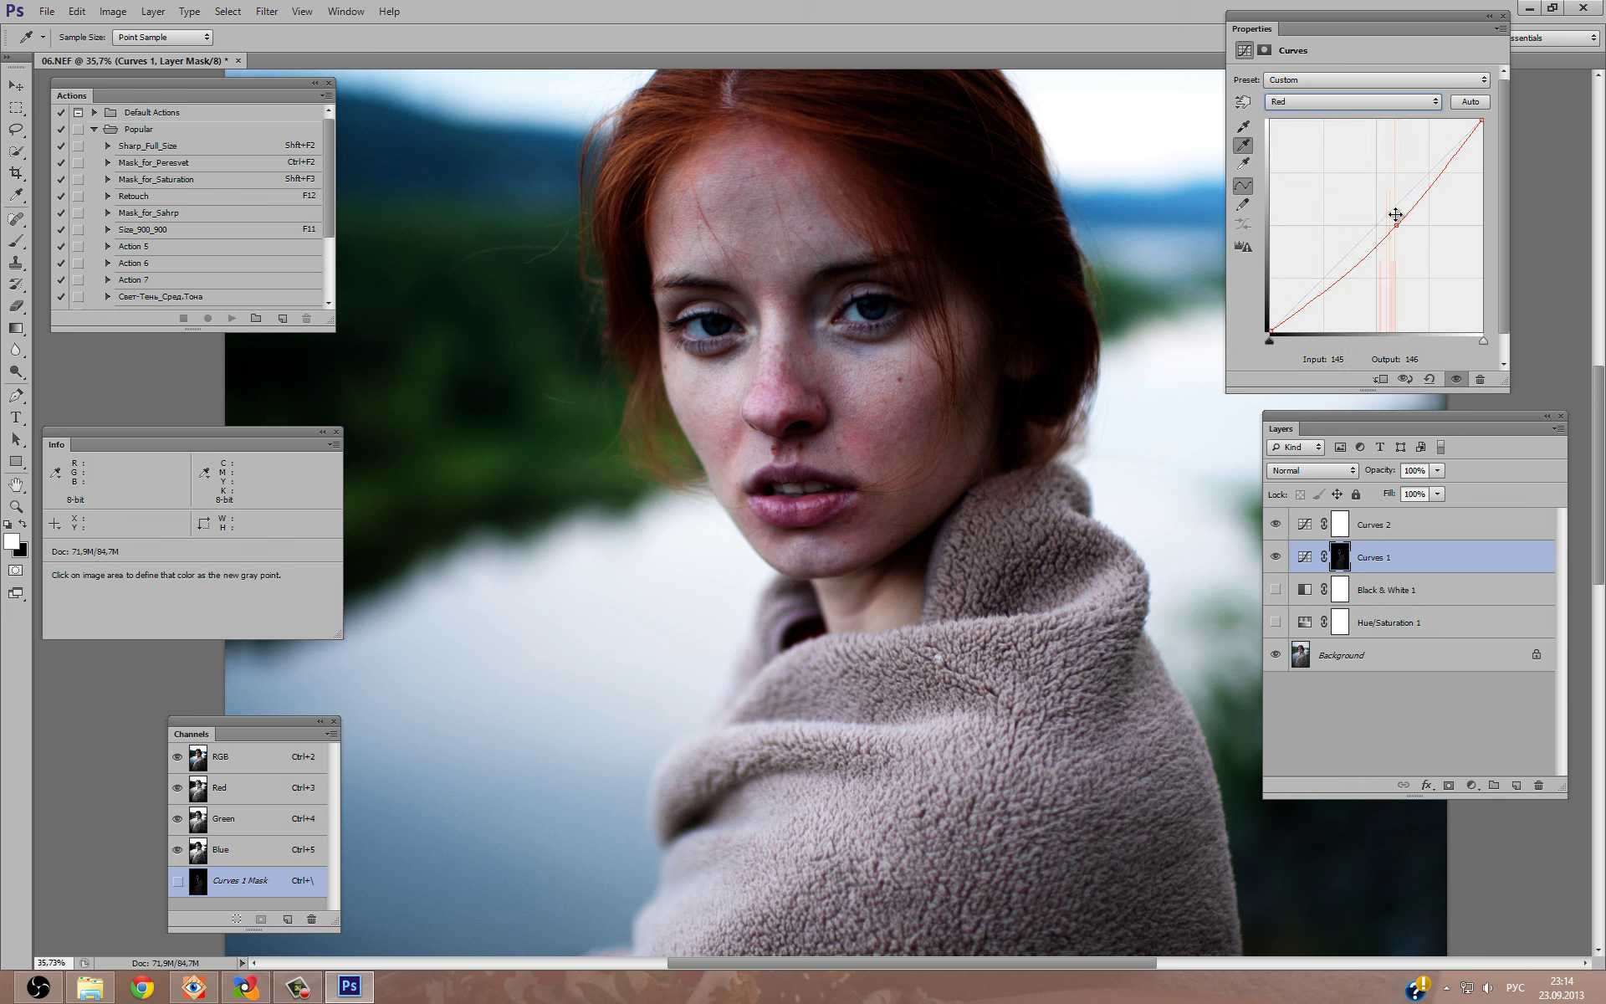
pyautogui.click(1394, 221)
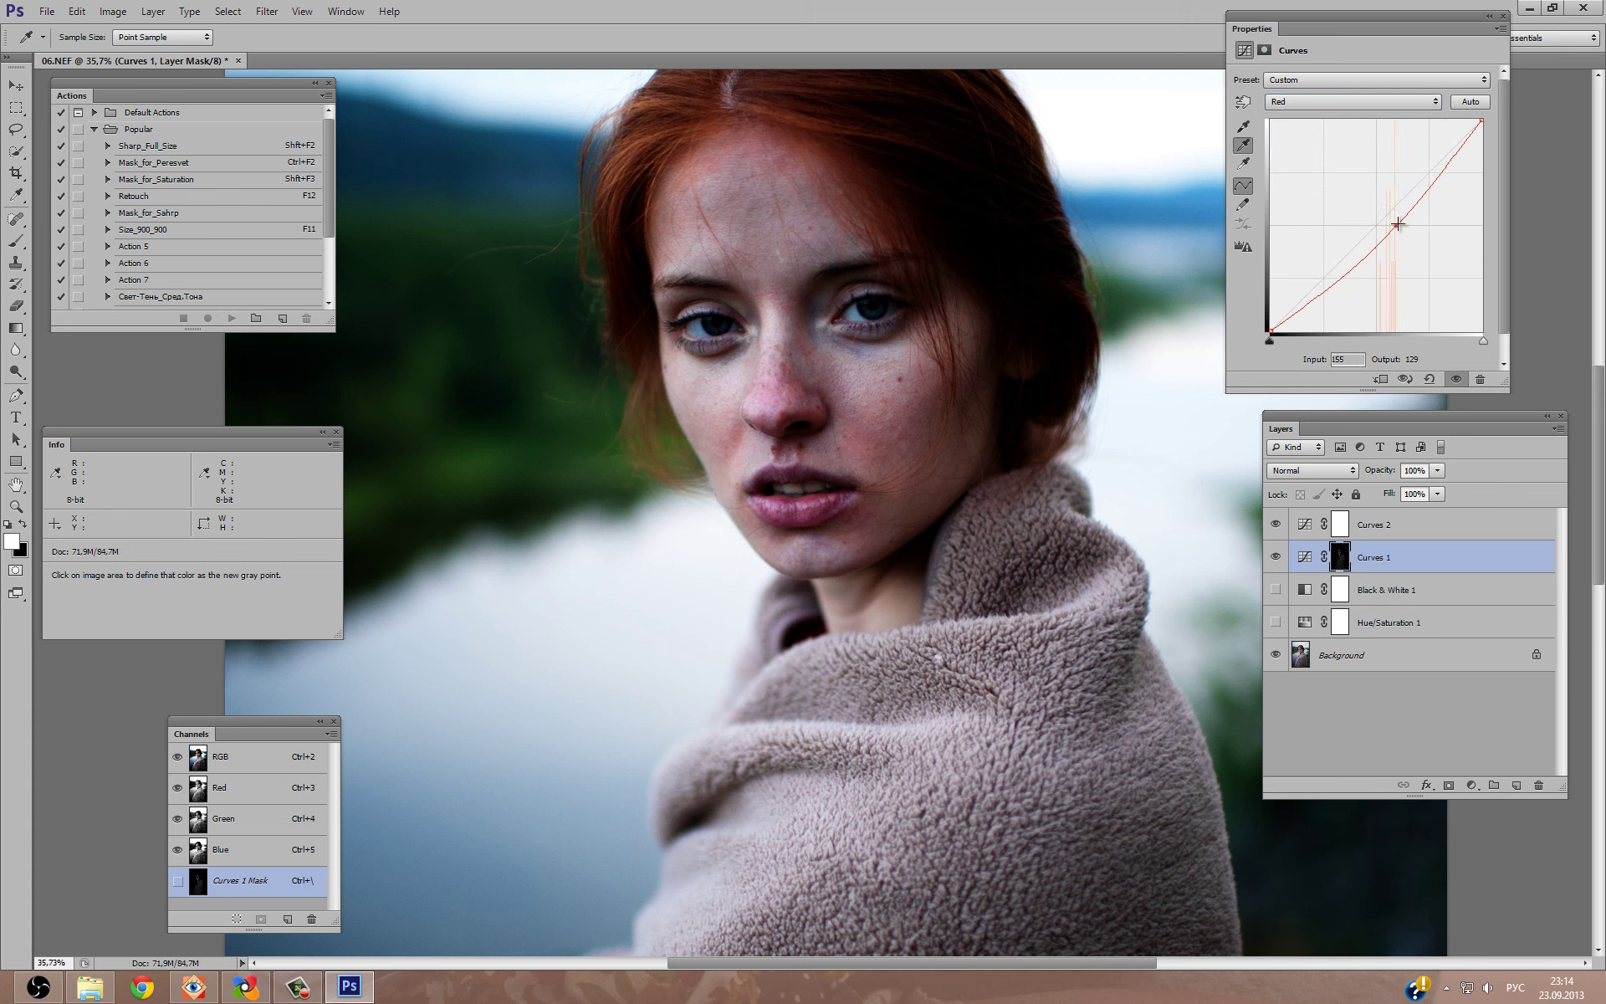
pyautogui.click(1358, 107)
pyautogui.click(1335, 152)
pyautogui.click(1361, 224)
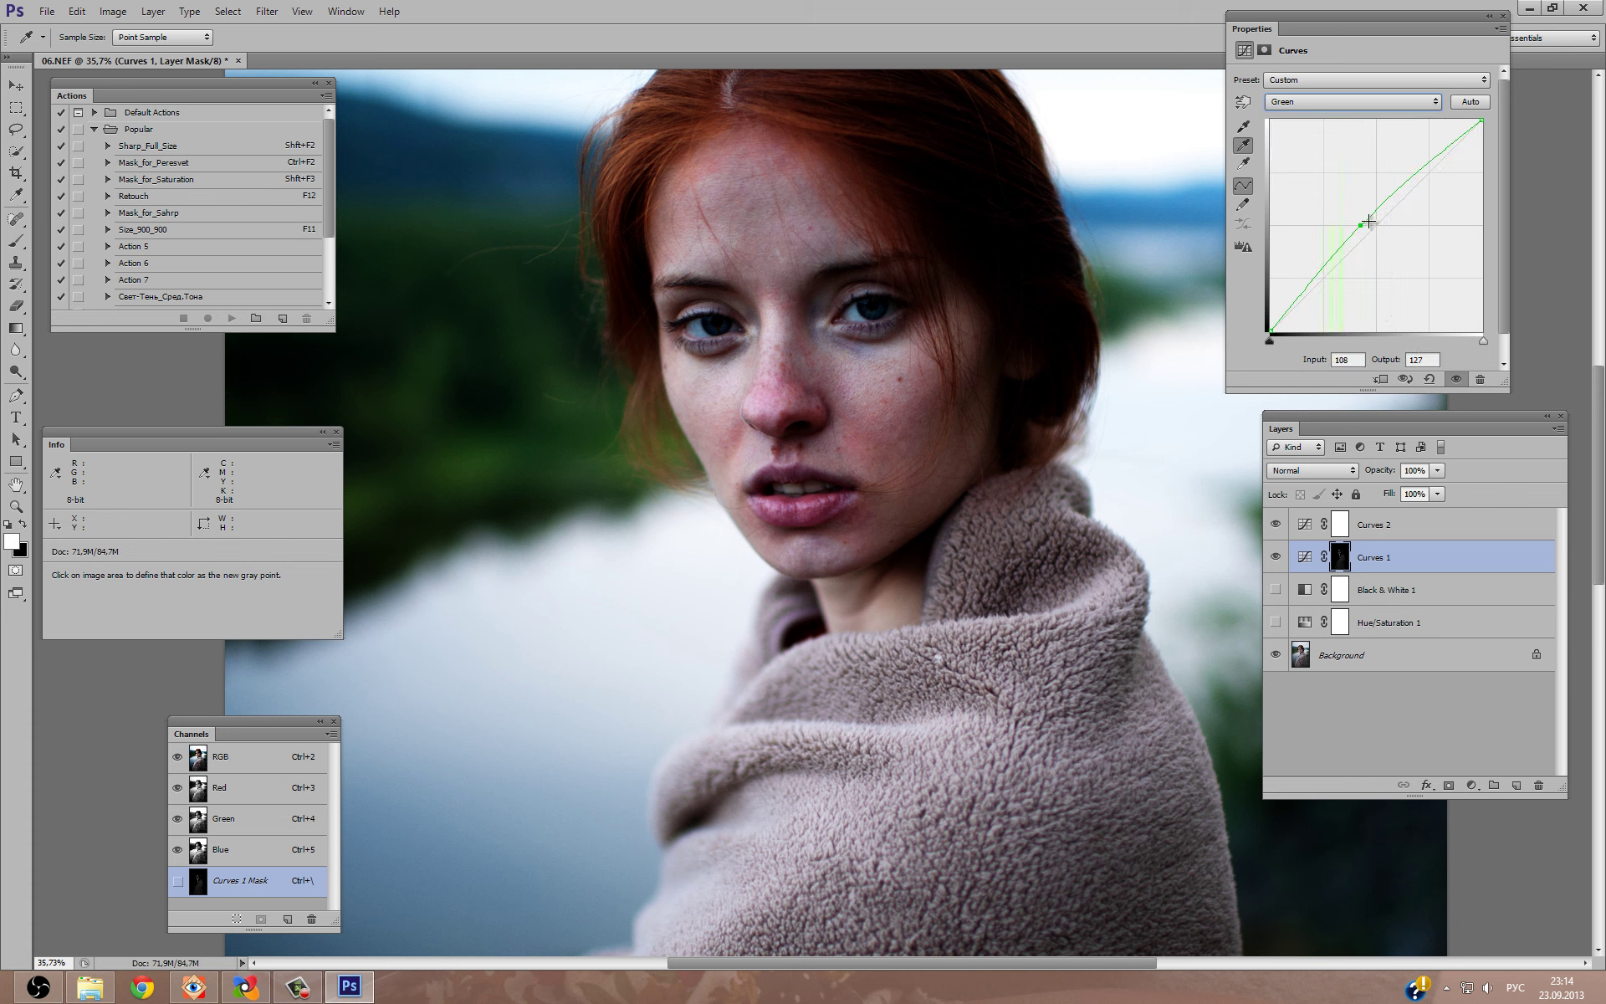
pyautogui.moveTo(1361, 224); pyautogui.dragTo(1364, 211)
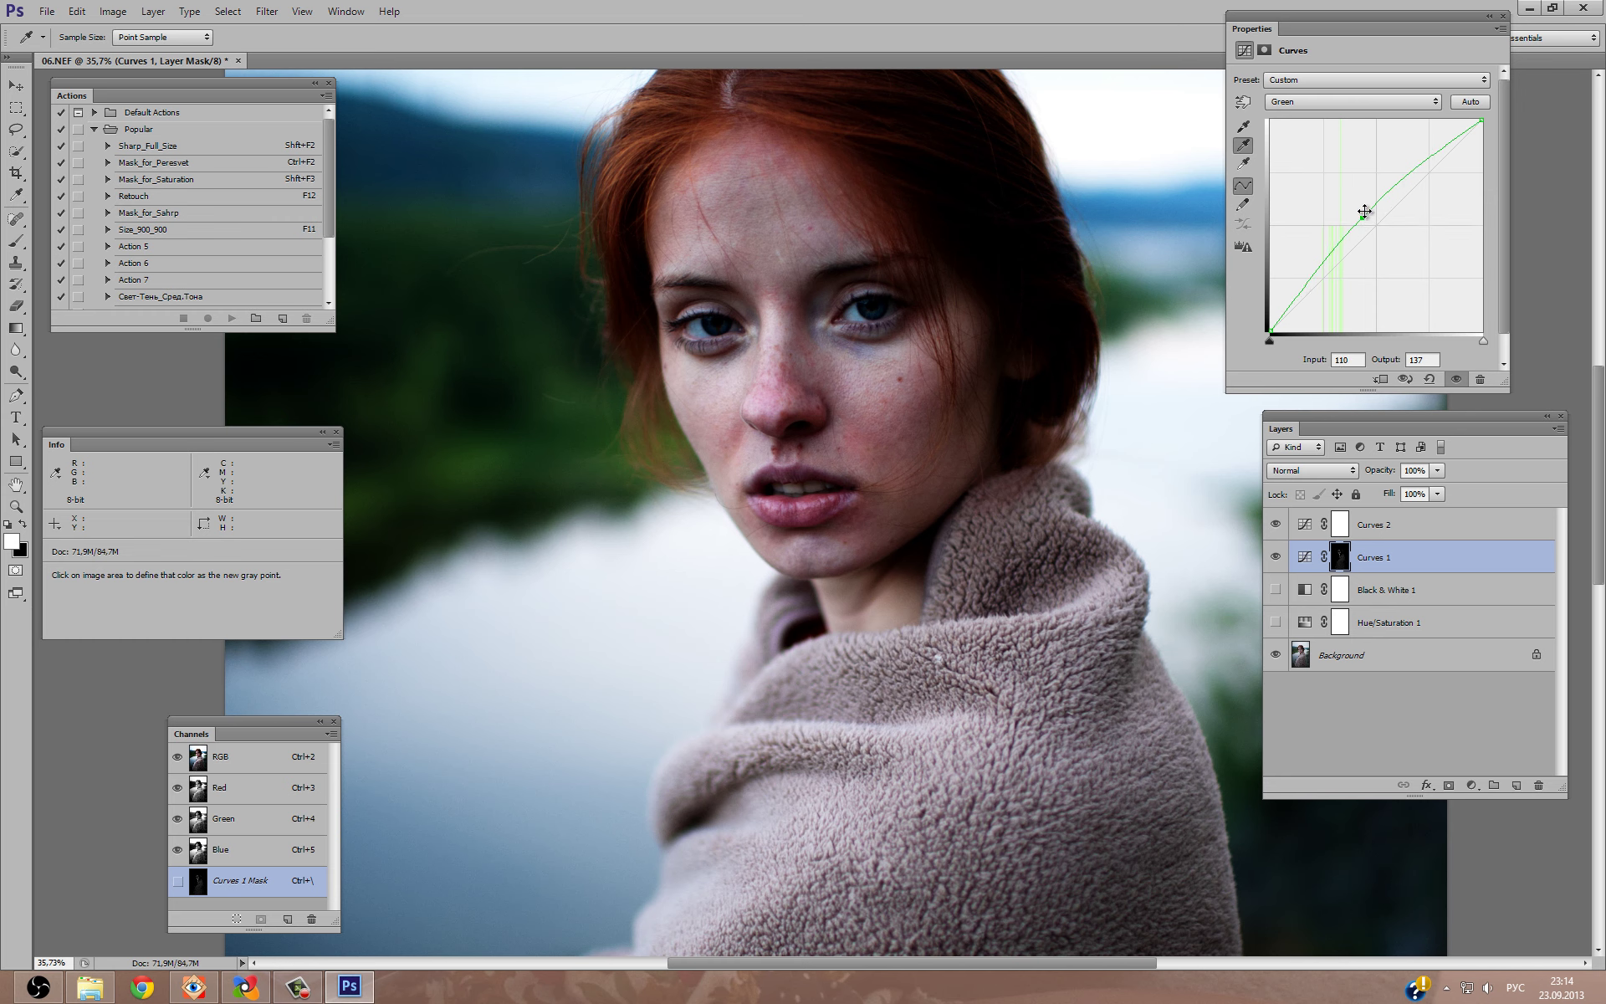
# Slightly lower the blue midtones (127→122) and hide Curves 2.
pyautogui.click(1318, 104)
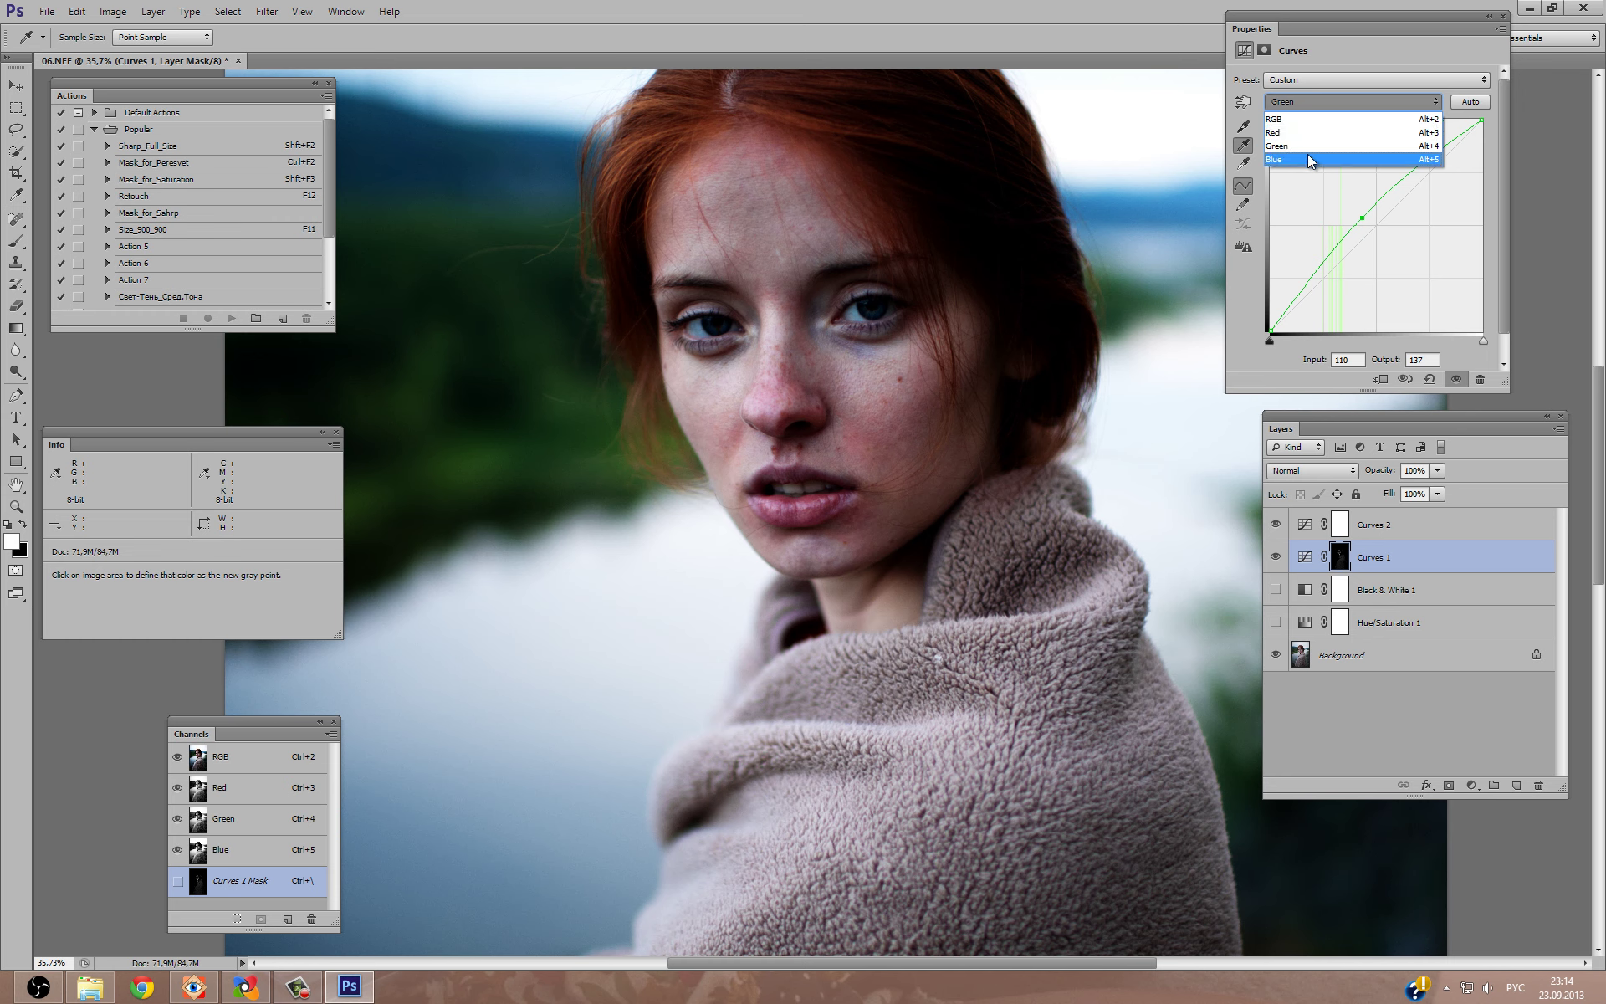
pyautogui.click(1307, 154)
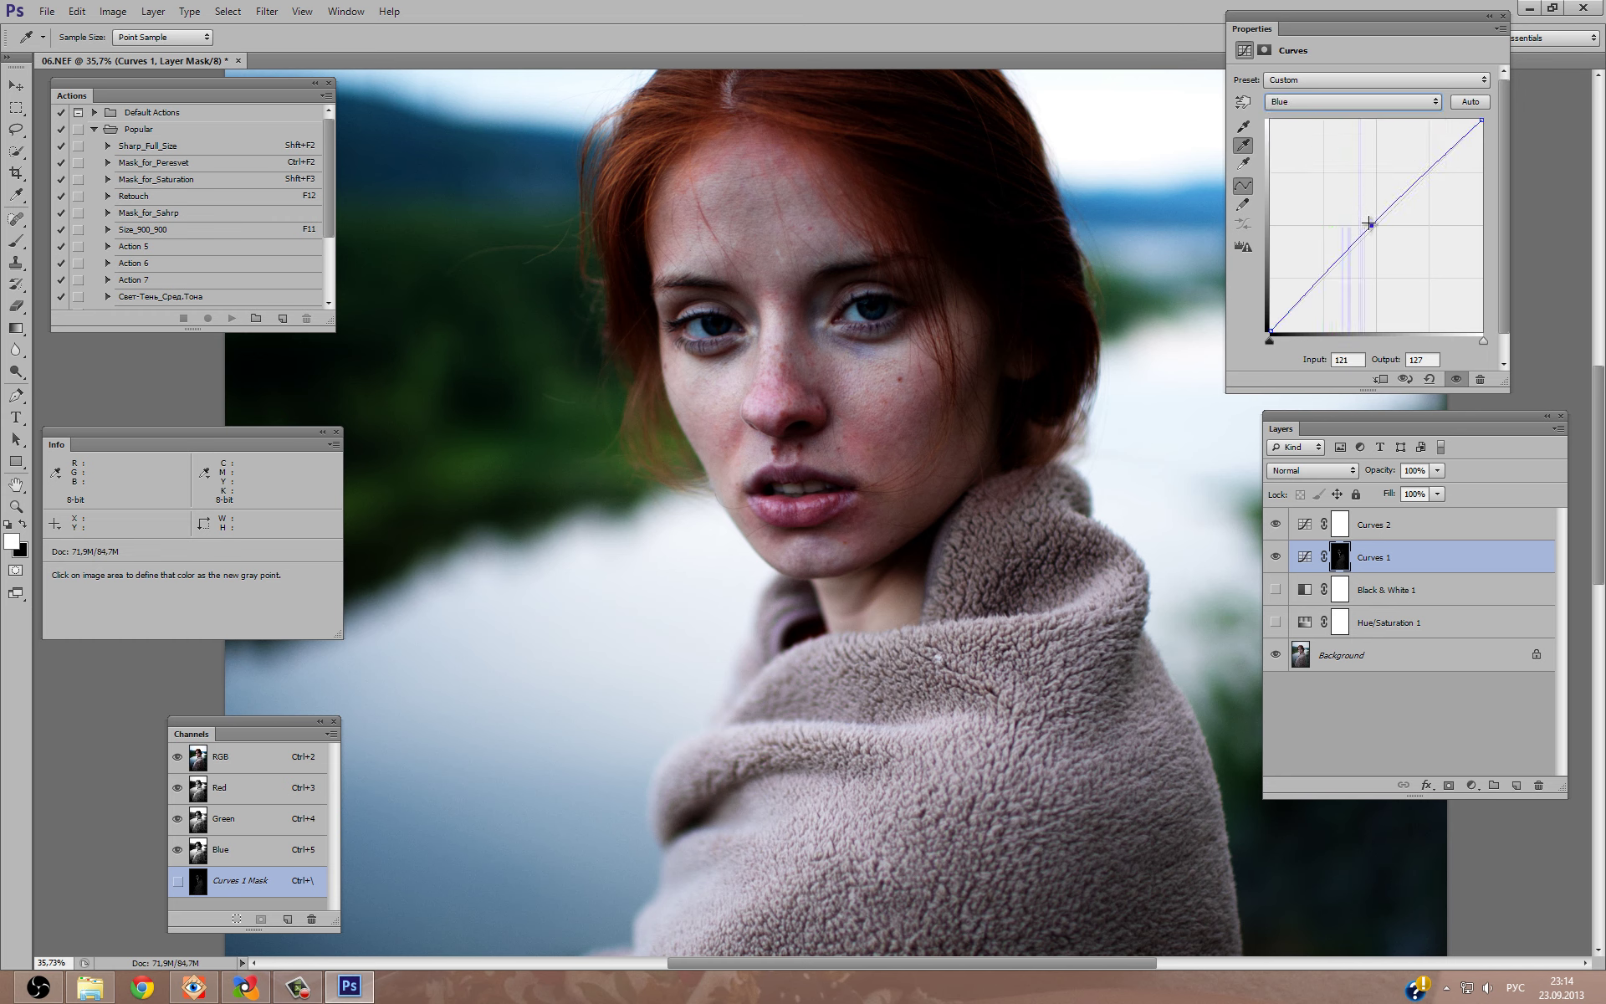
pyautogui.moveTo(1370, 223); pyautogui.dragTo(1376, 229)
pyautogui.click(1276, 524)
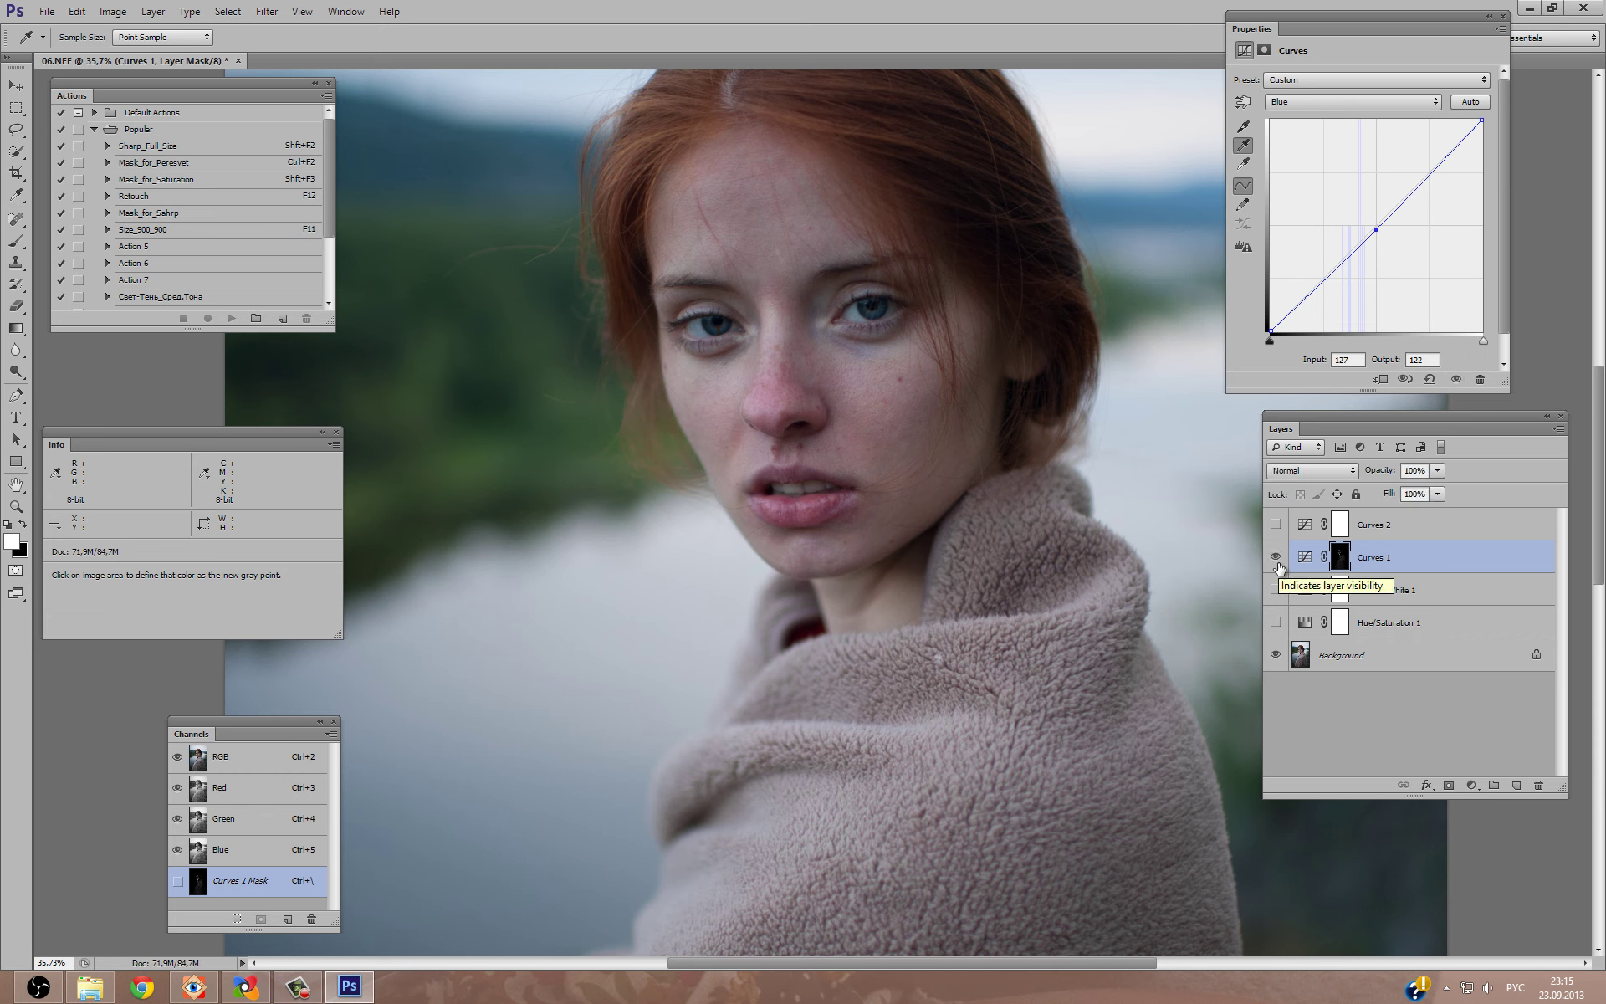
# Feather the Curves 1 layer mask to about 51 px.
pyautogui.click(1276, 557)
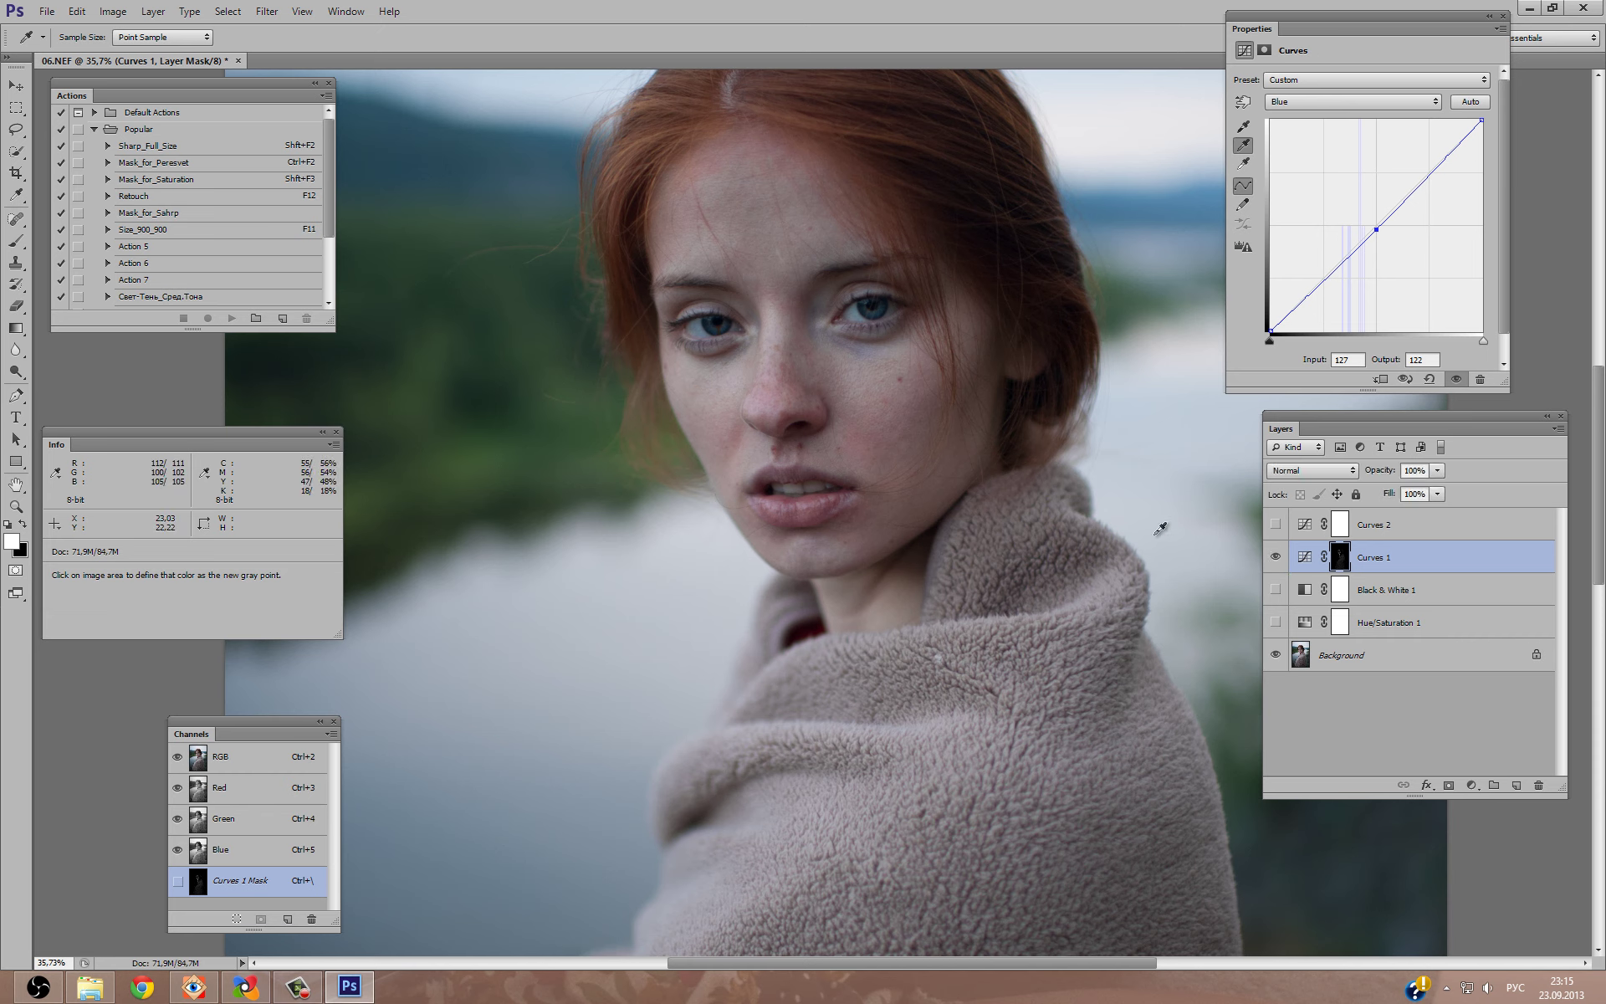
pyautogui.press('b')
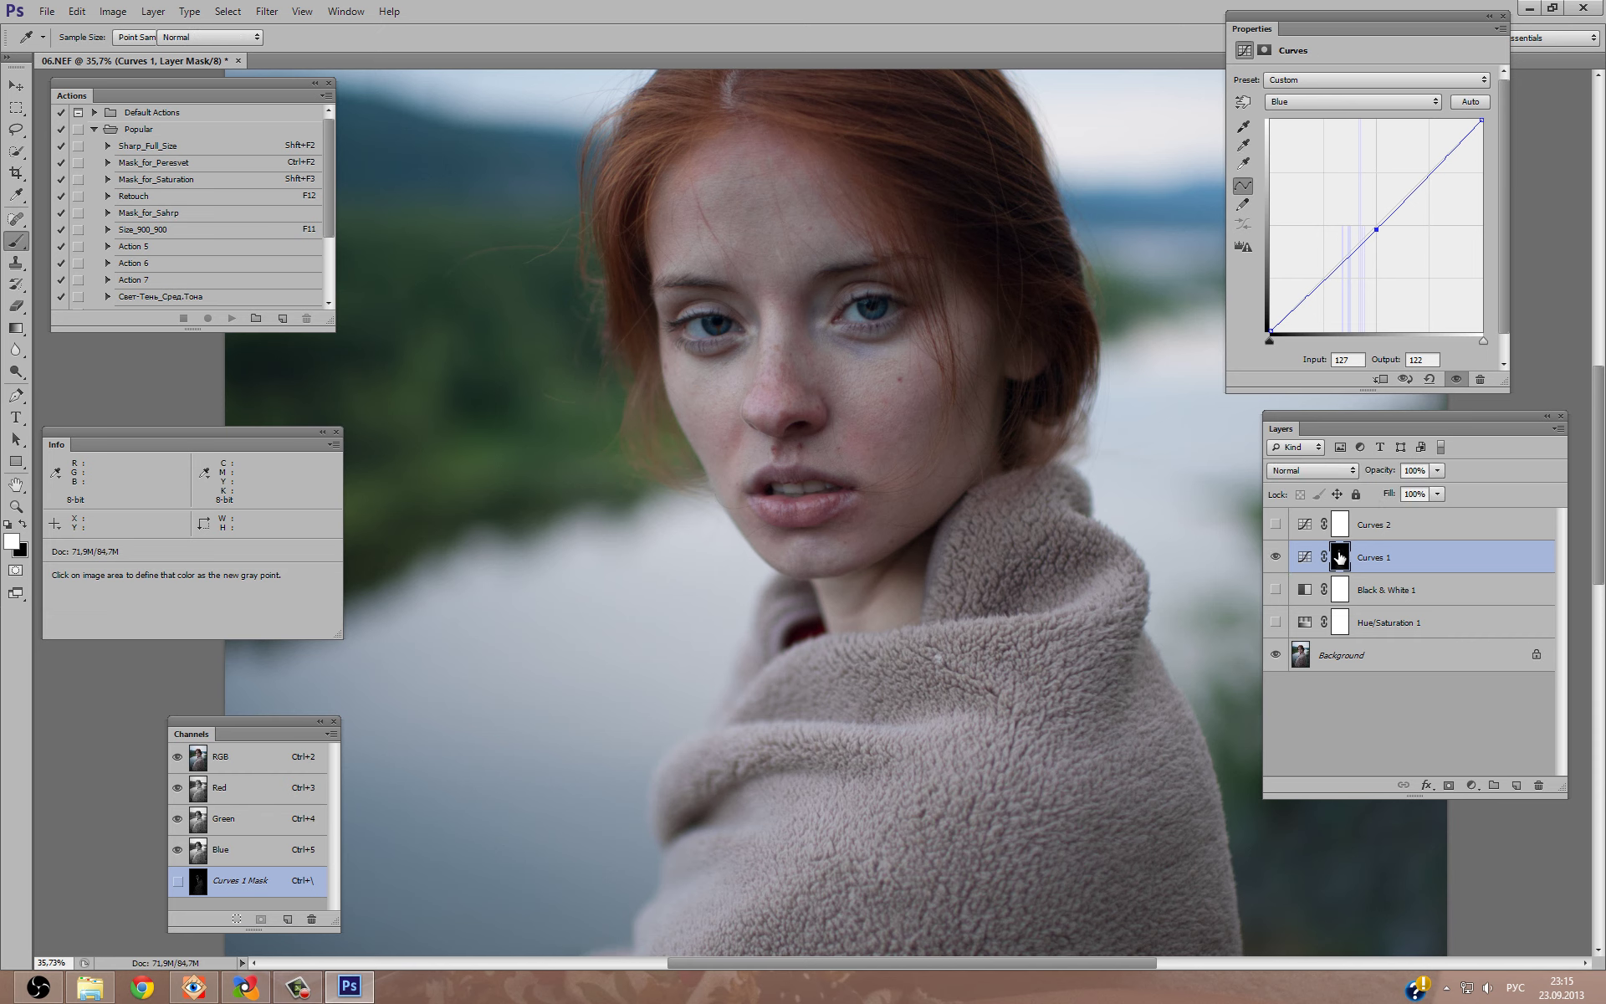
pyautogui.click(1339, 557)
pyautogui.moveTo(1350, 191); pyautogui.dragTo(1374, 192)
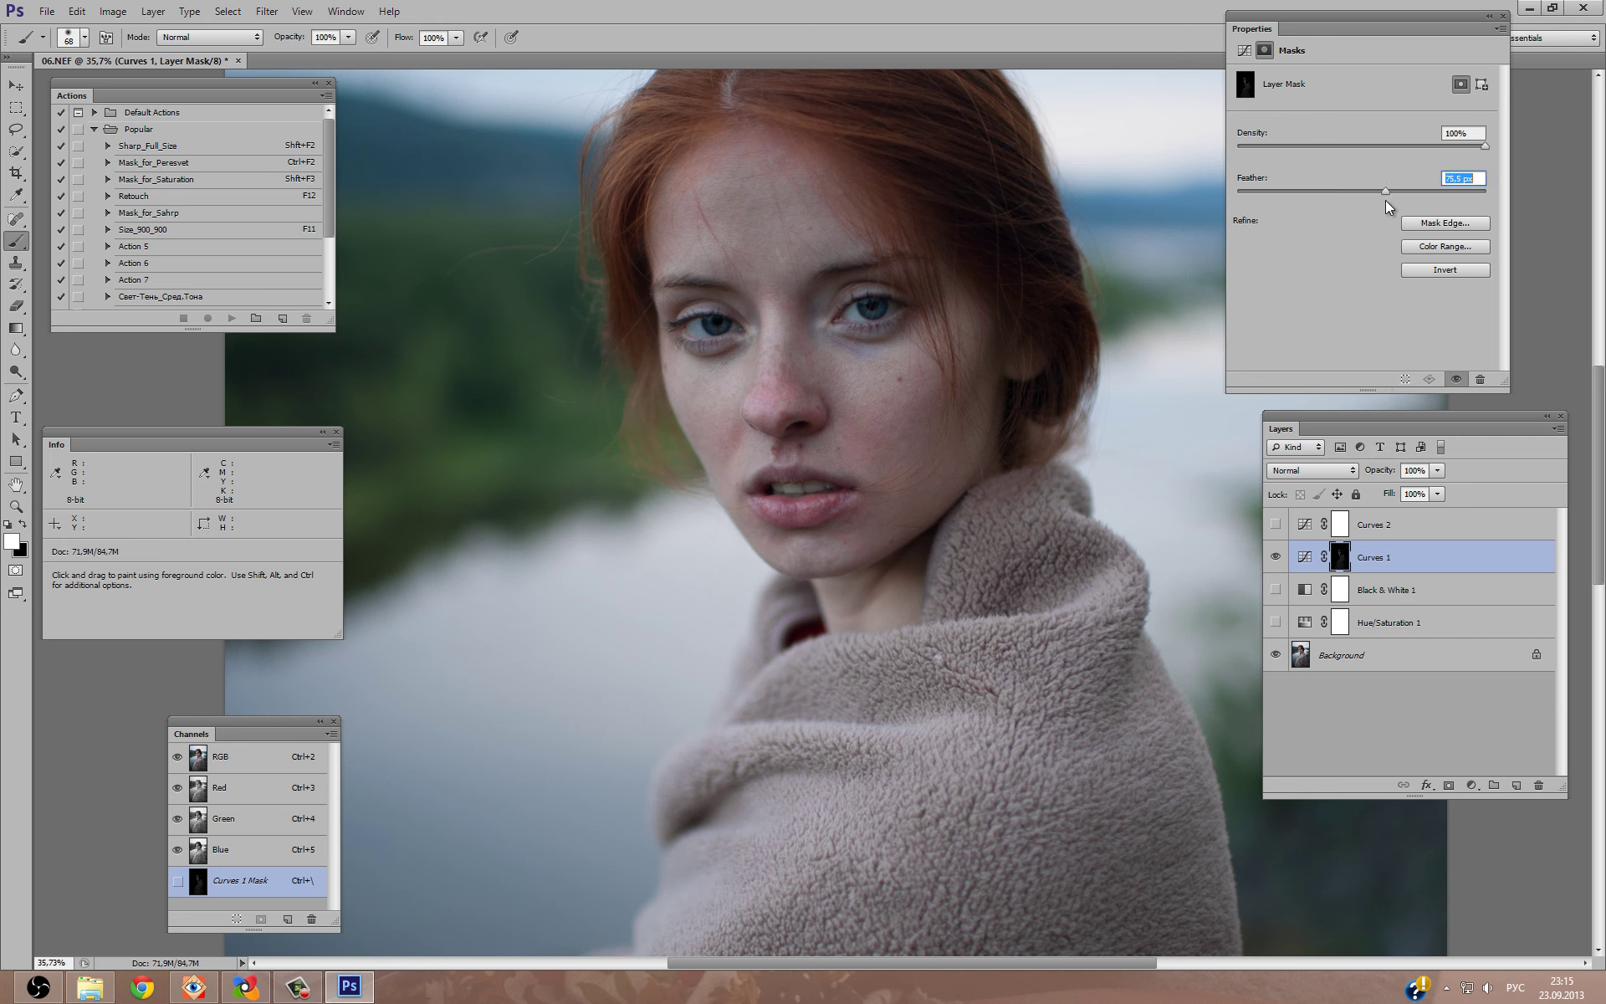
# Ease the Curves 1 green midpoint down to 111→130.
pyautogui.click(1304, 557)
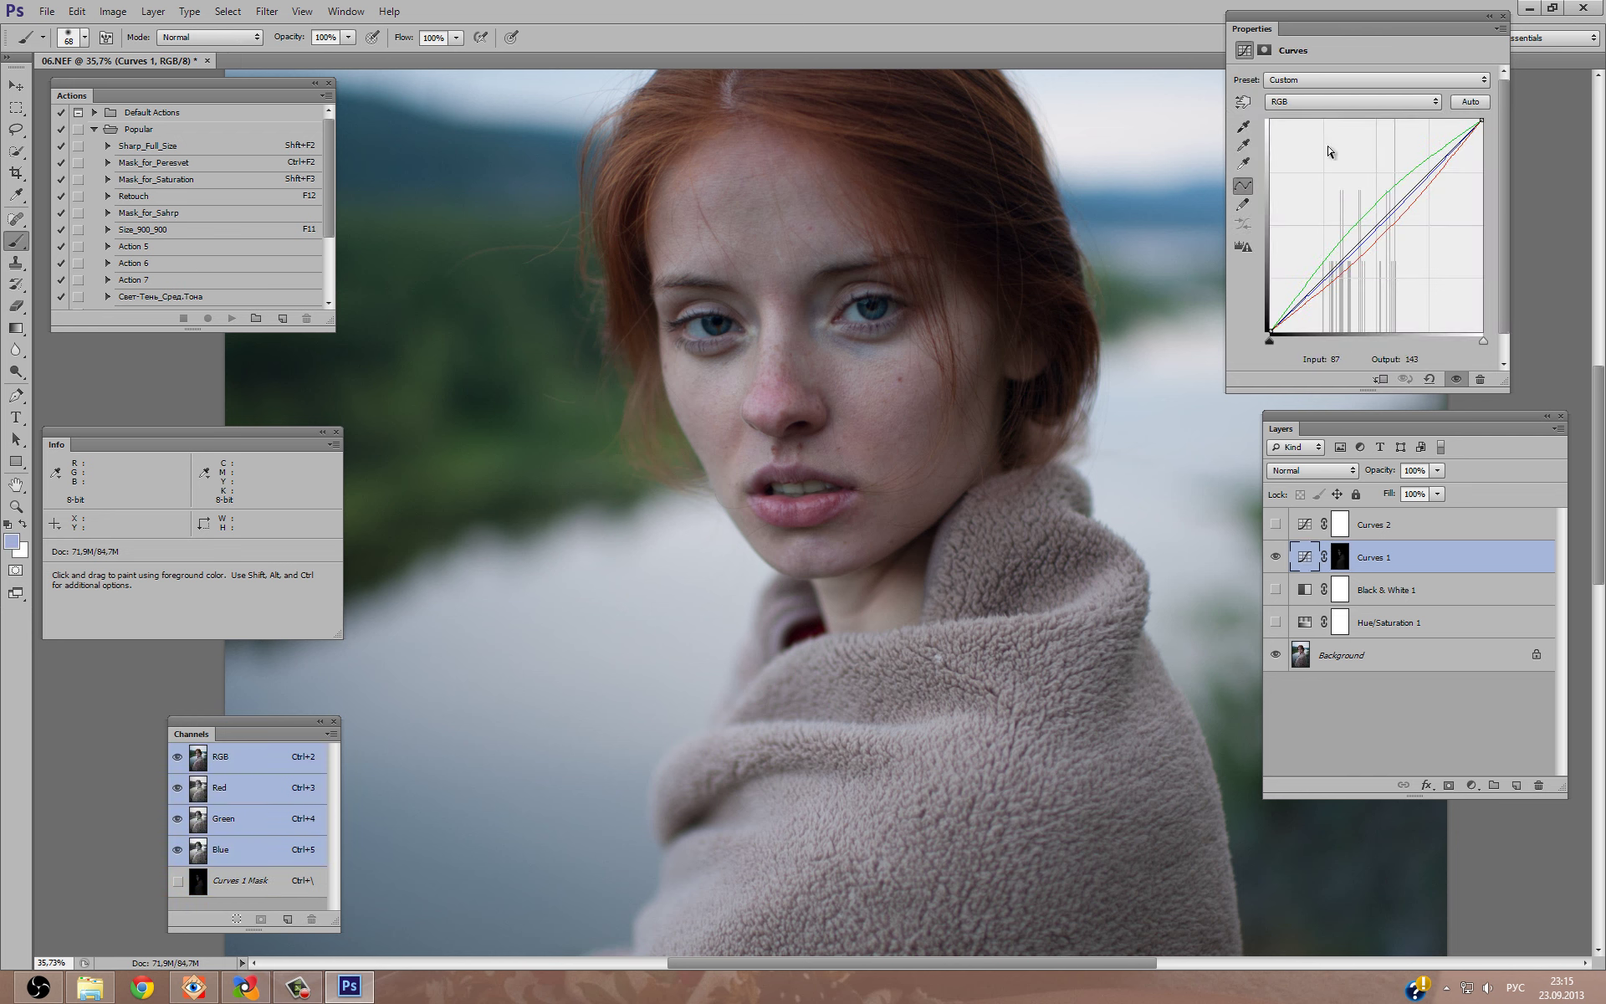
pyautogui.click(1323, 105)
pyautogui.click(1322, 140)
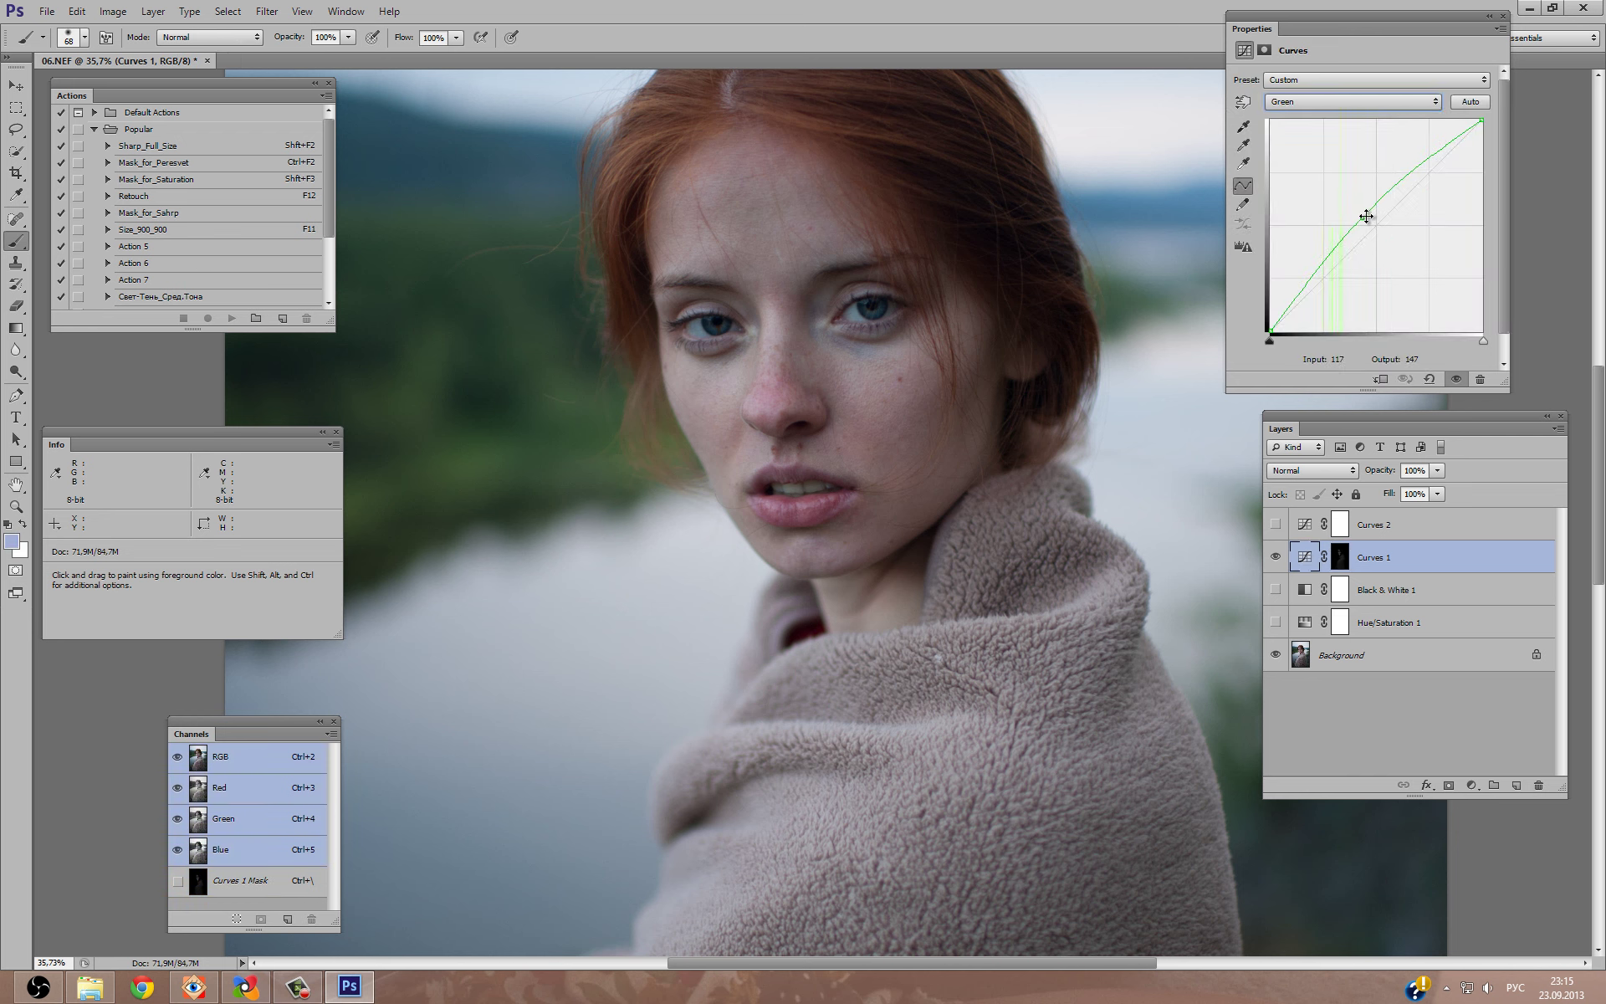
pyautogui.click(1362, 221)
pyautogui.moveTo(1362, 222); pyautogui.dragTo(1363, 226)
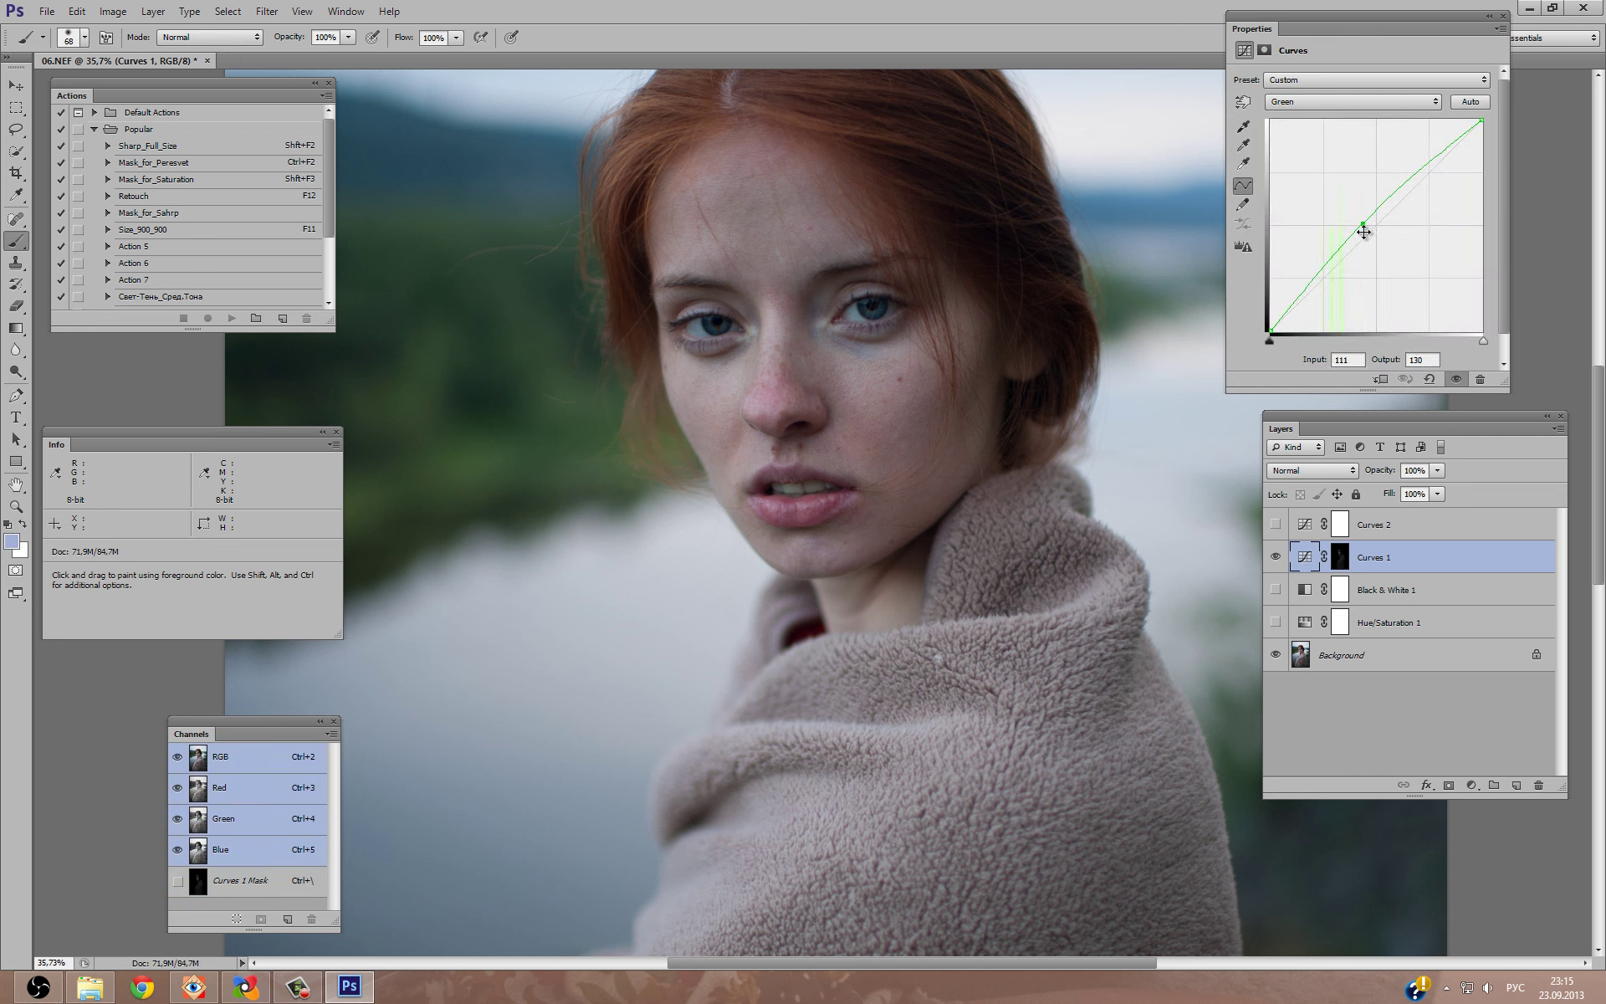
# Compare the photo with Curves 2 and Curves 1 toggled, then close 06.NEF.
pyautogui.click(1274, 525)
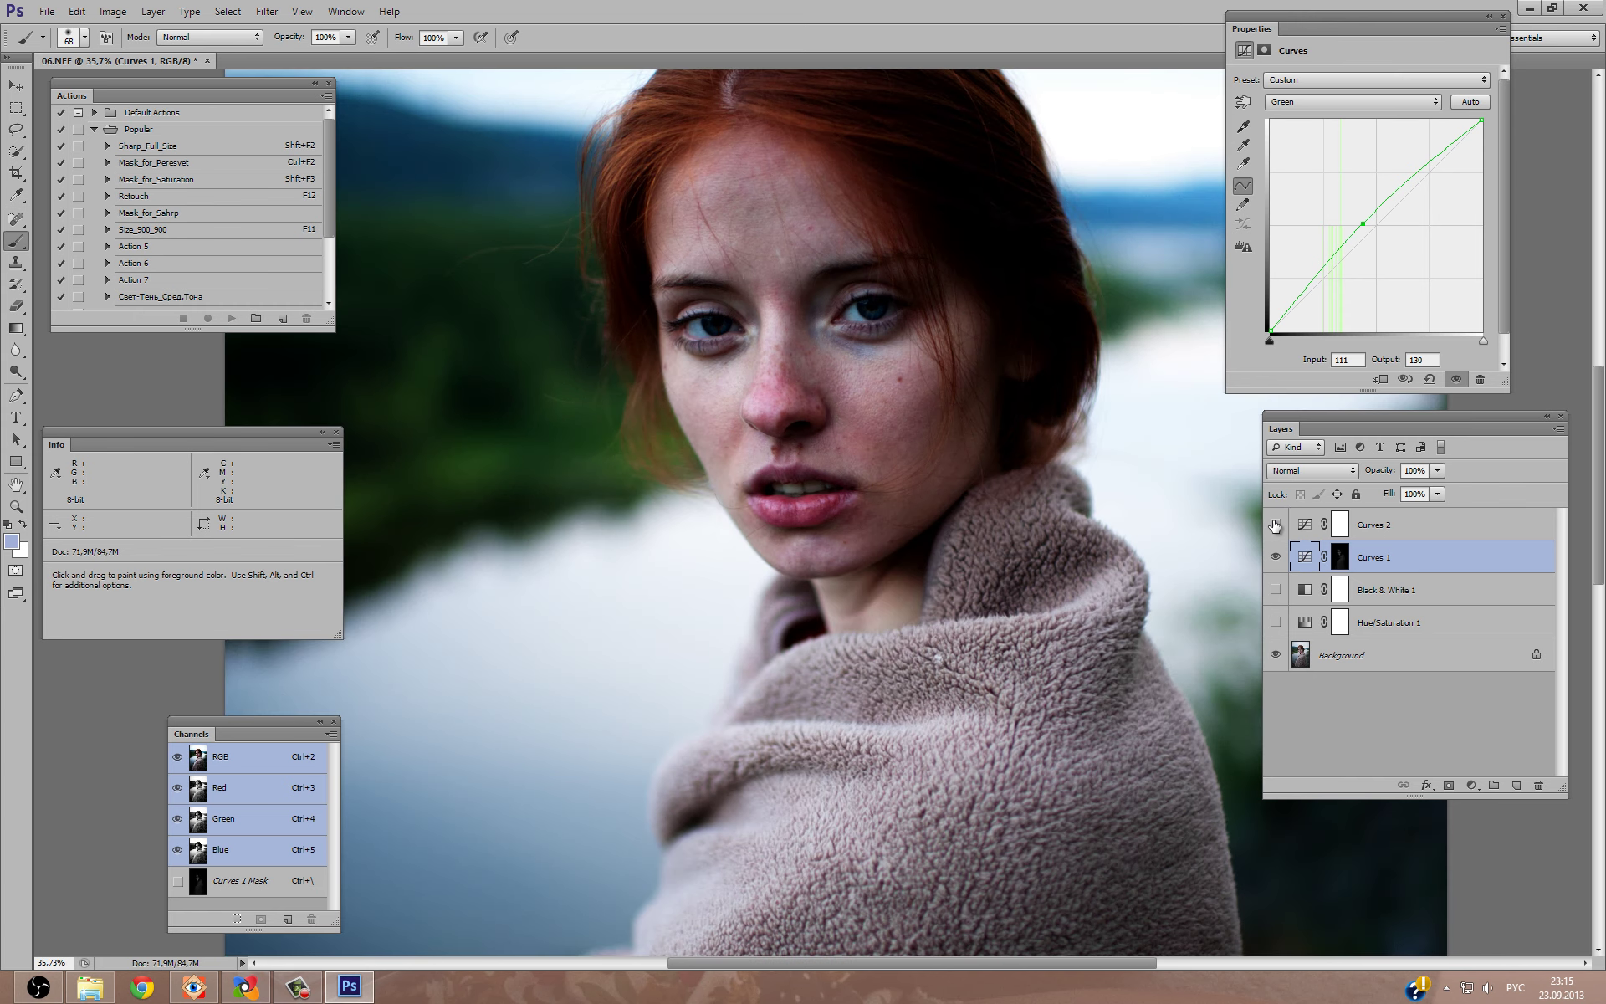
pyautogui.click(1275, 524)
pyautogui.click(1274, 524)
pyautogui.click(1313, 470)
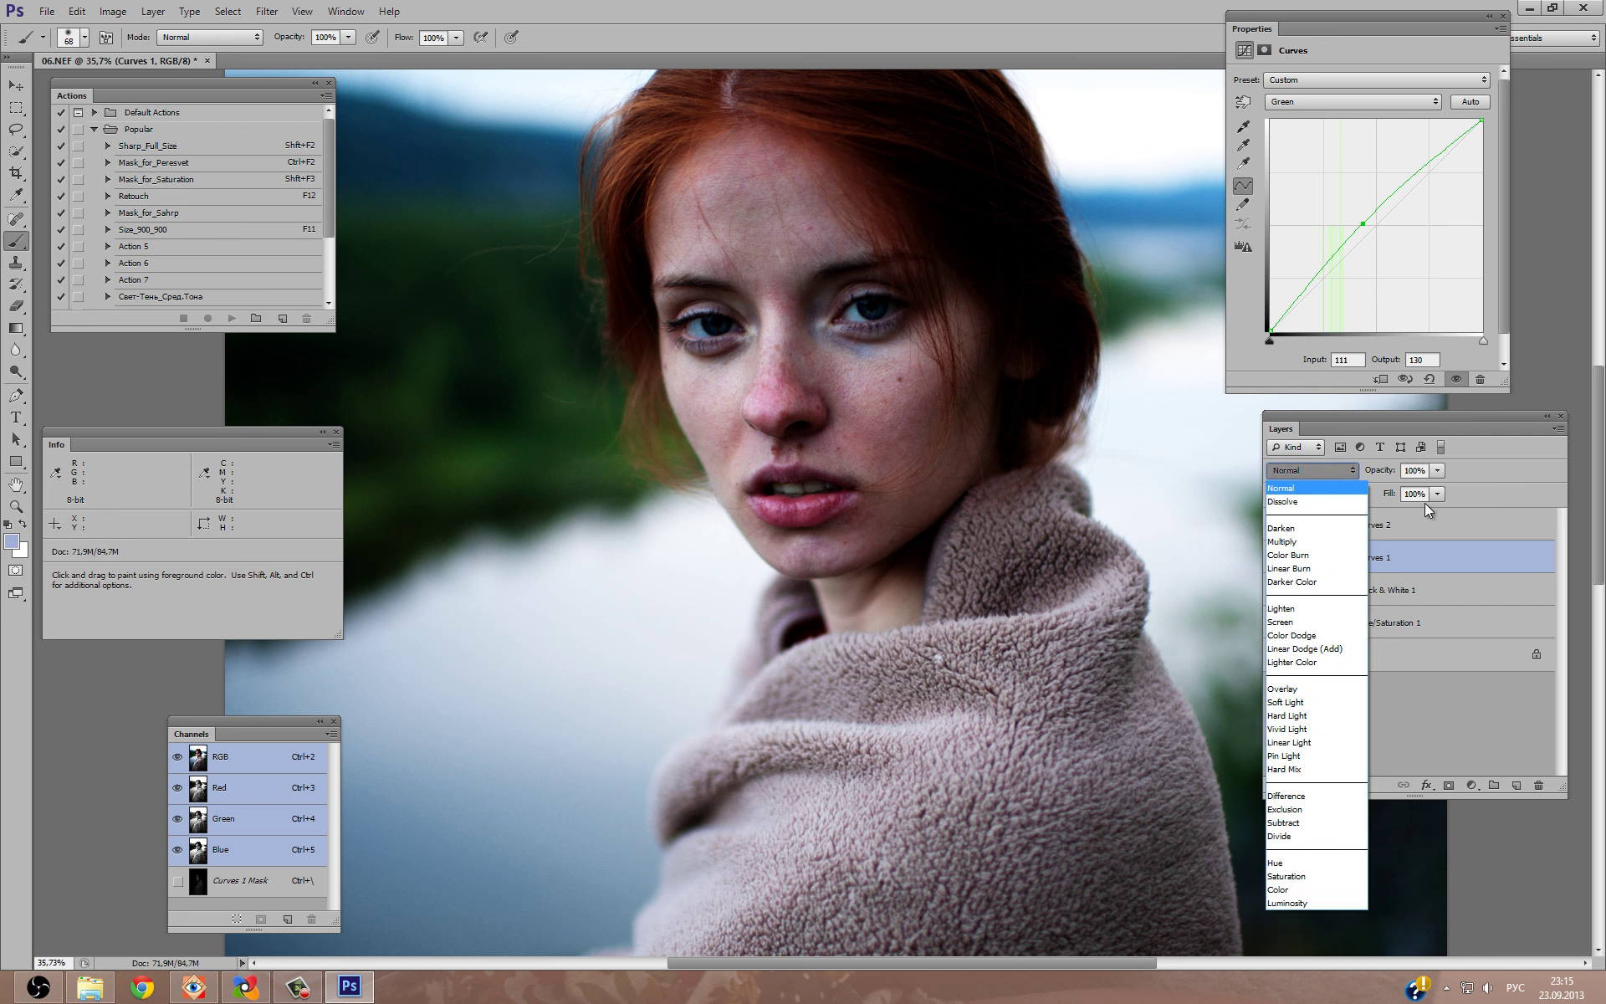
pyautogui.click(1522, 548)
pyautogui.click(1276, 557)
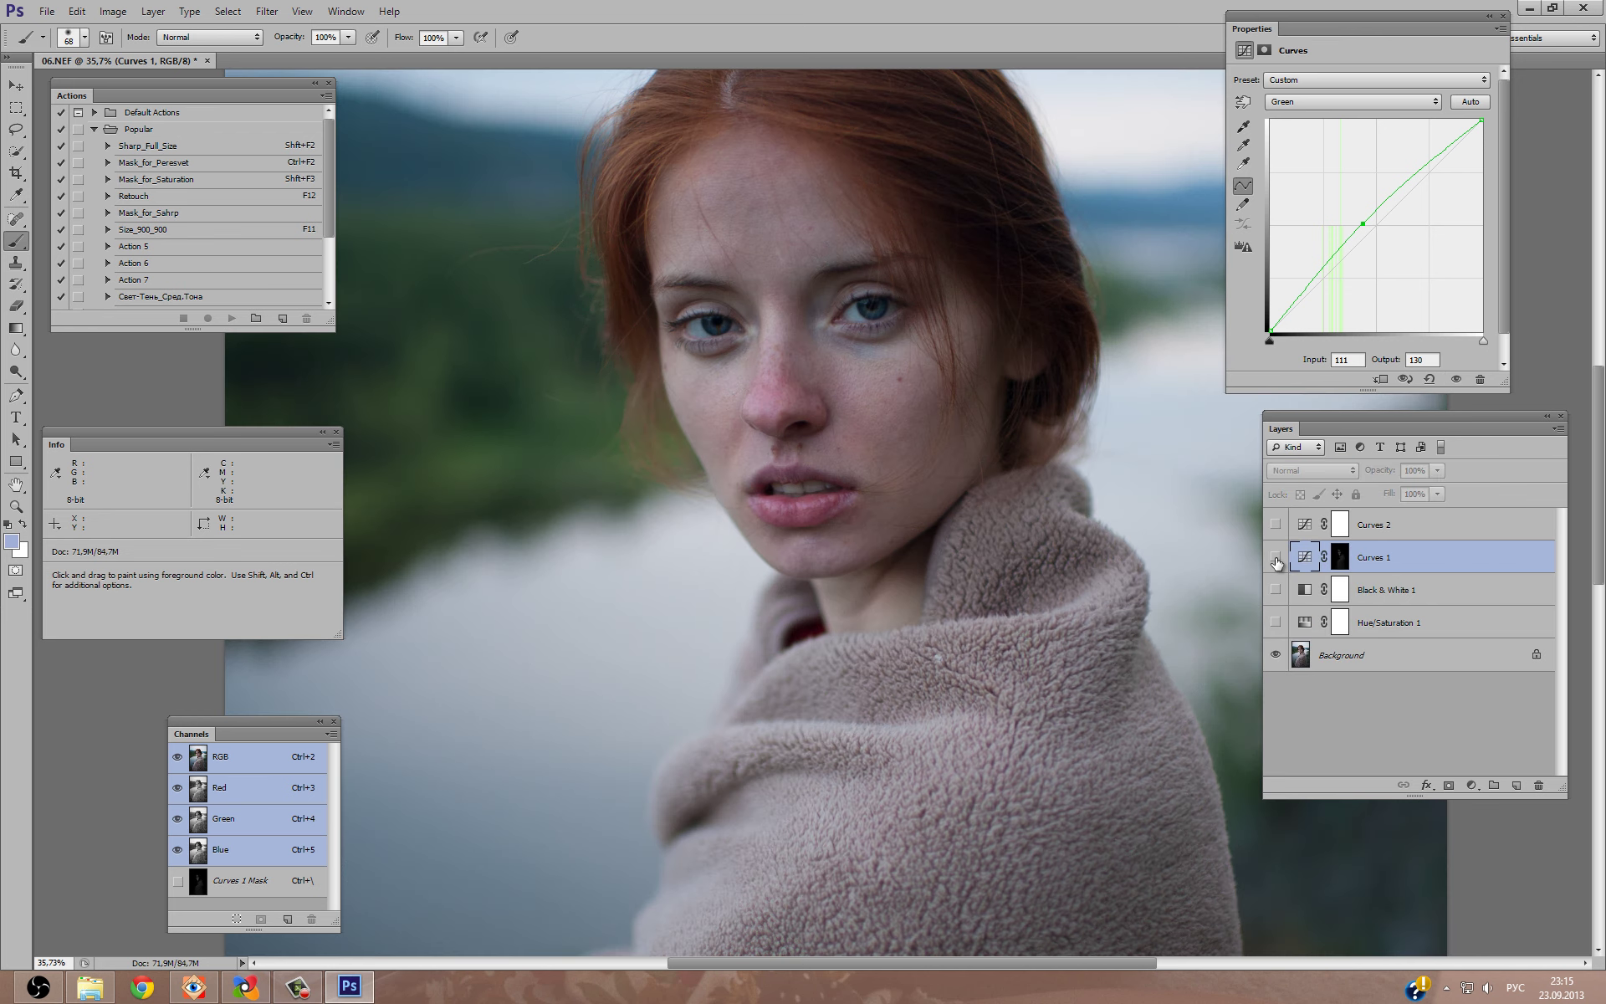
pyautogui.click(1275, 557)
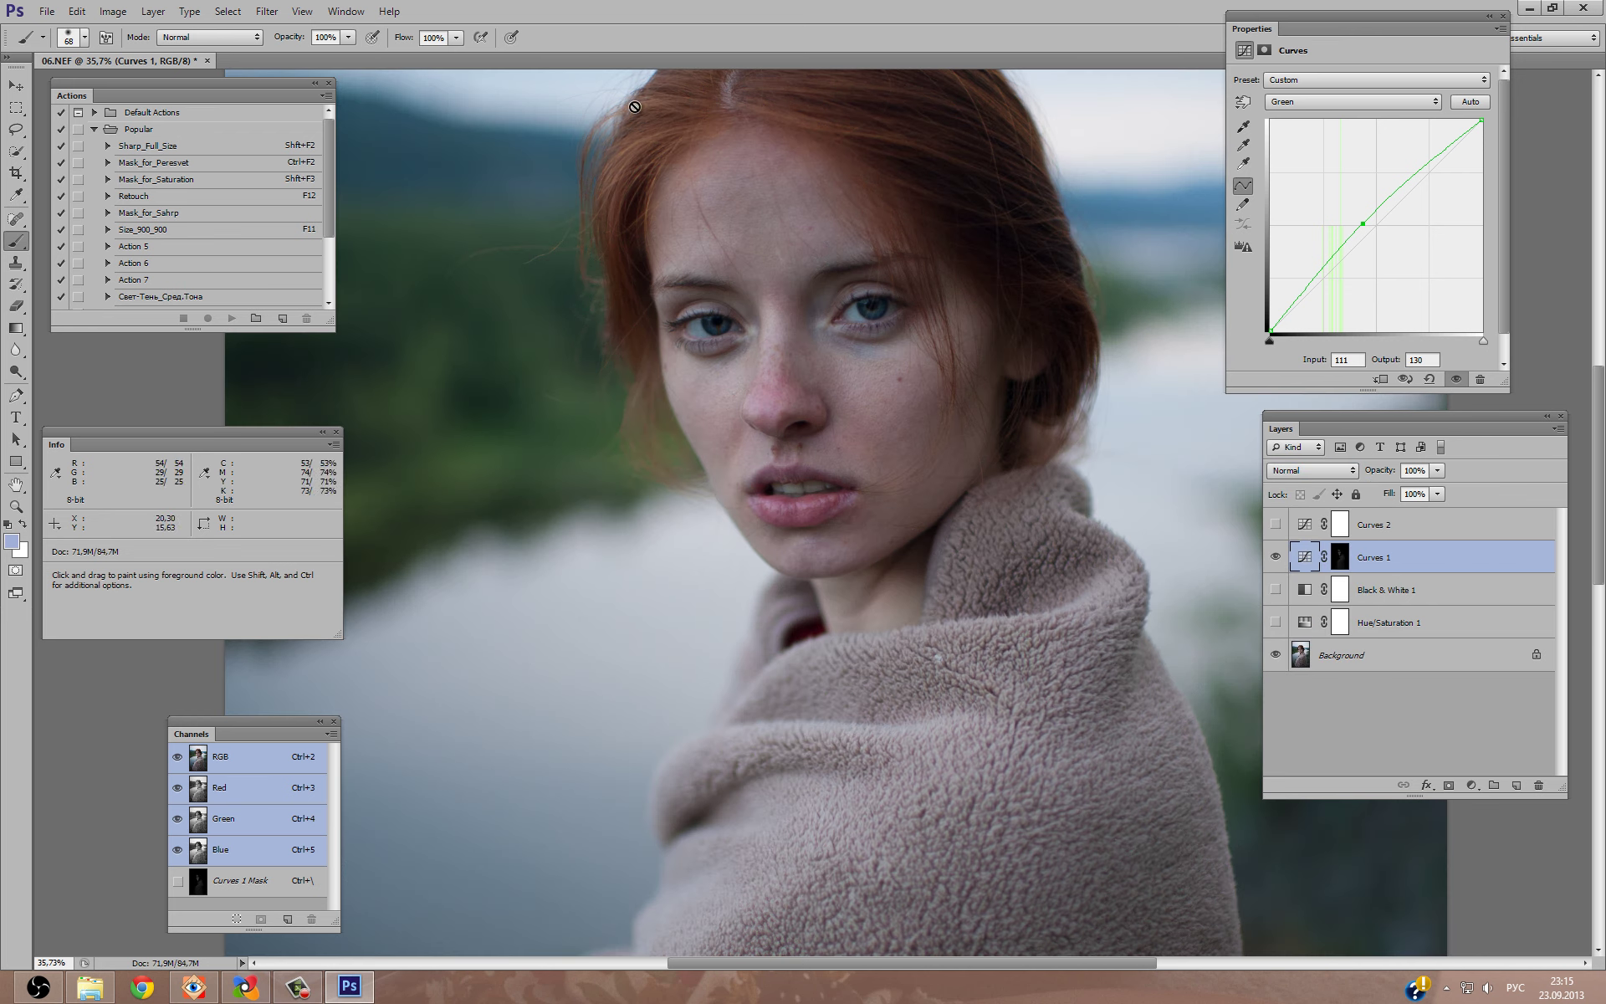
pyautogui.click(207, 60)
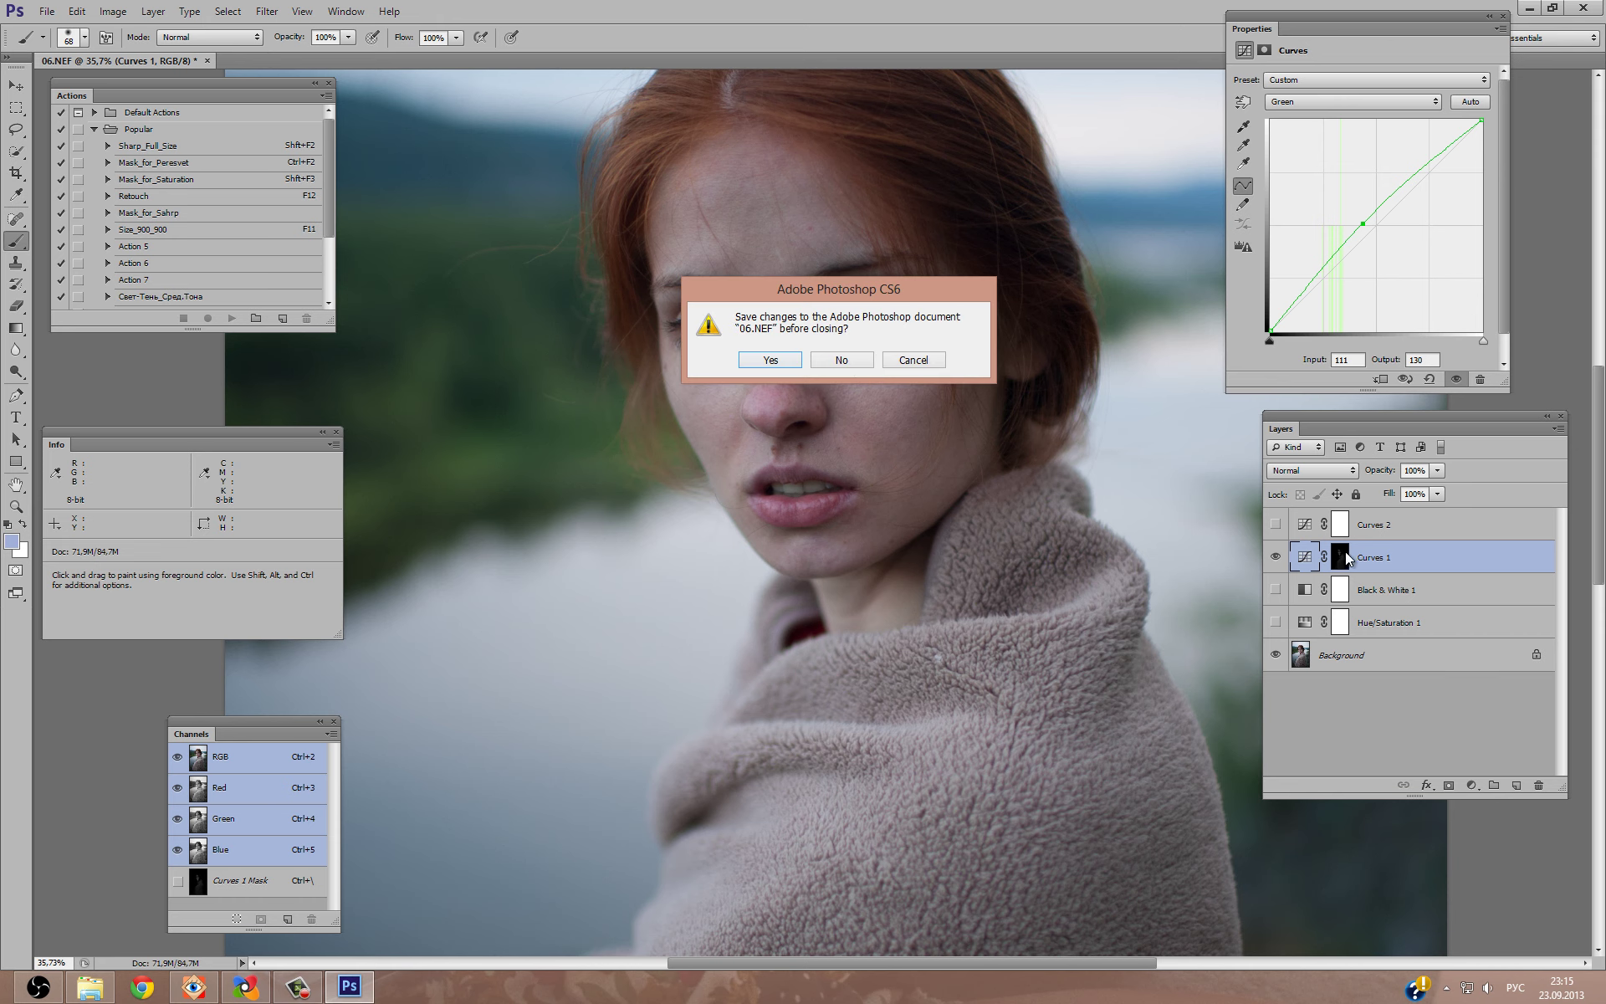
# Cancel the save prompt and slightly reduce the Curves 1 mask feather.
pyautogui.click(927, 358)
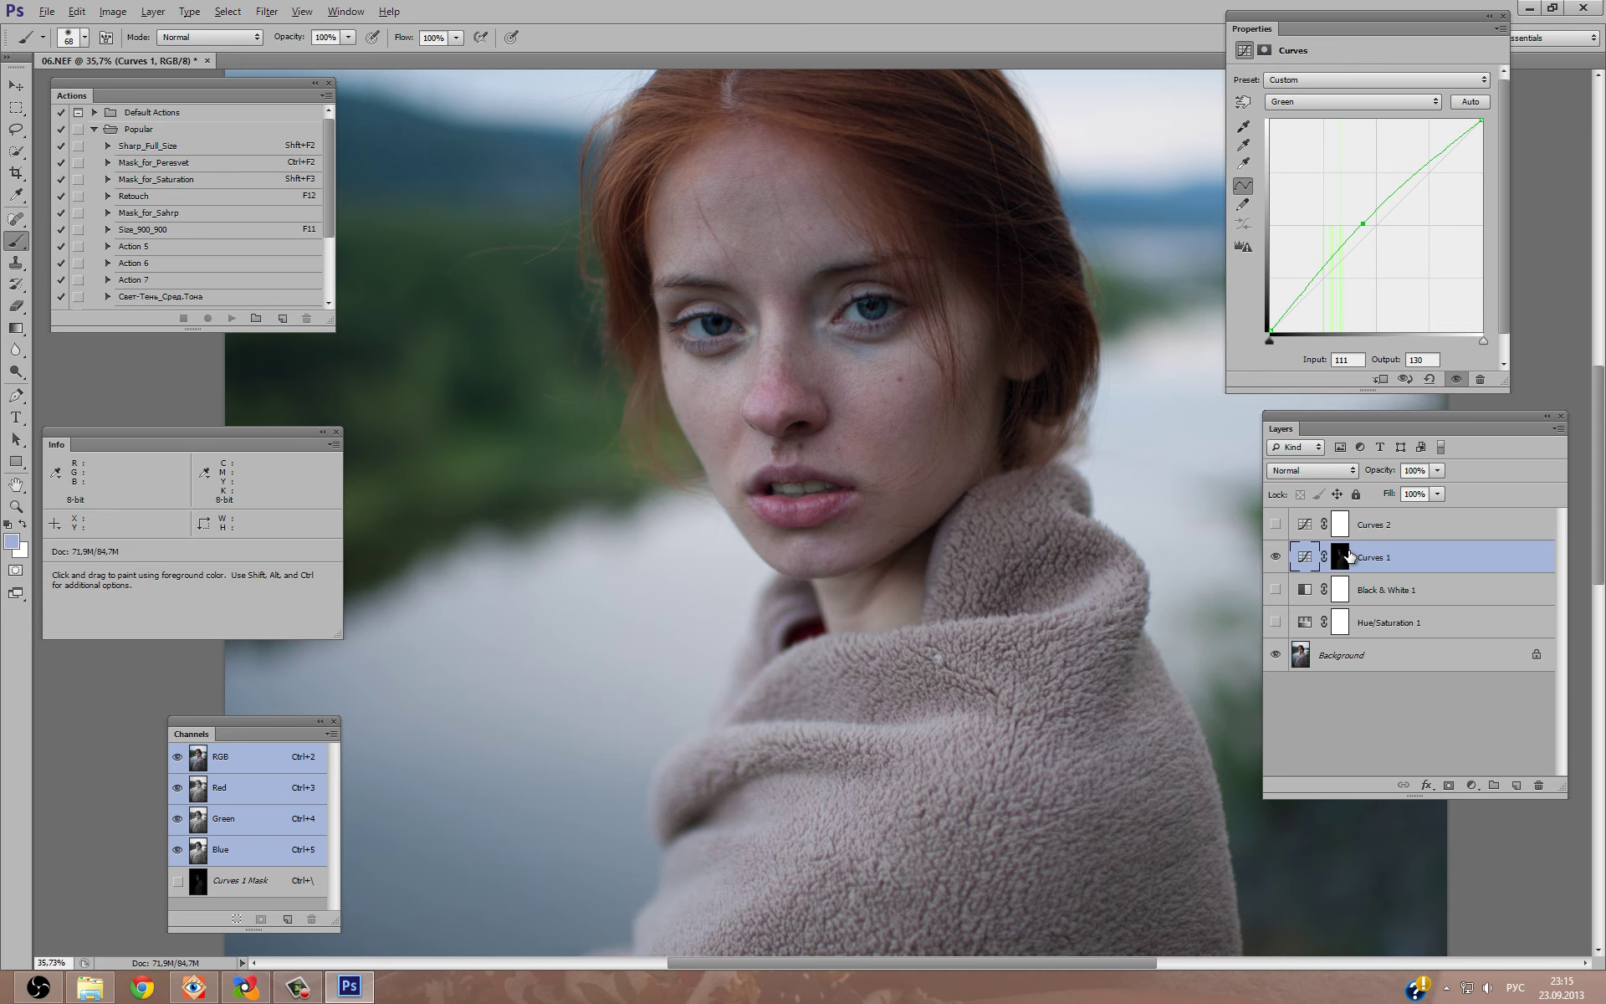
pyautogui.keyDown('alt'); pyautogui.click(1348, 555); pyautogui.keyUp('alt')
pyautogui.keyDown('alt'); pyautogui.click(1341, 558); pyautogui.keyUp('alt')
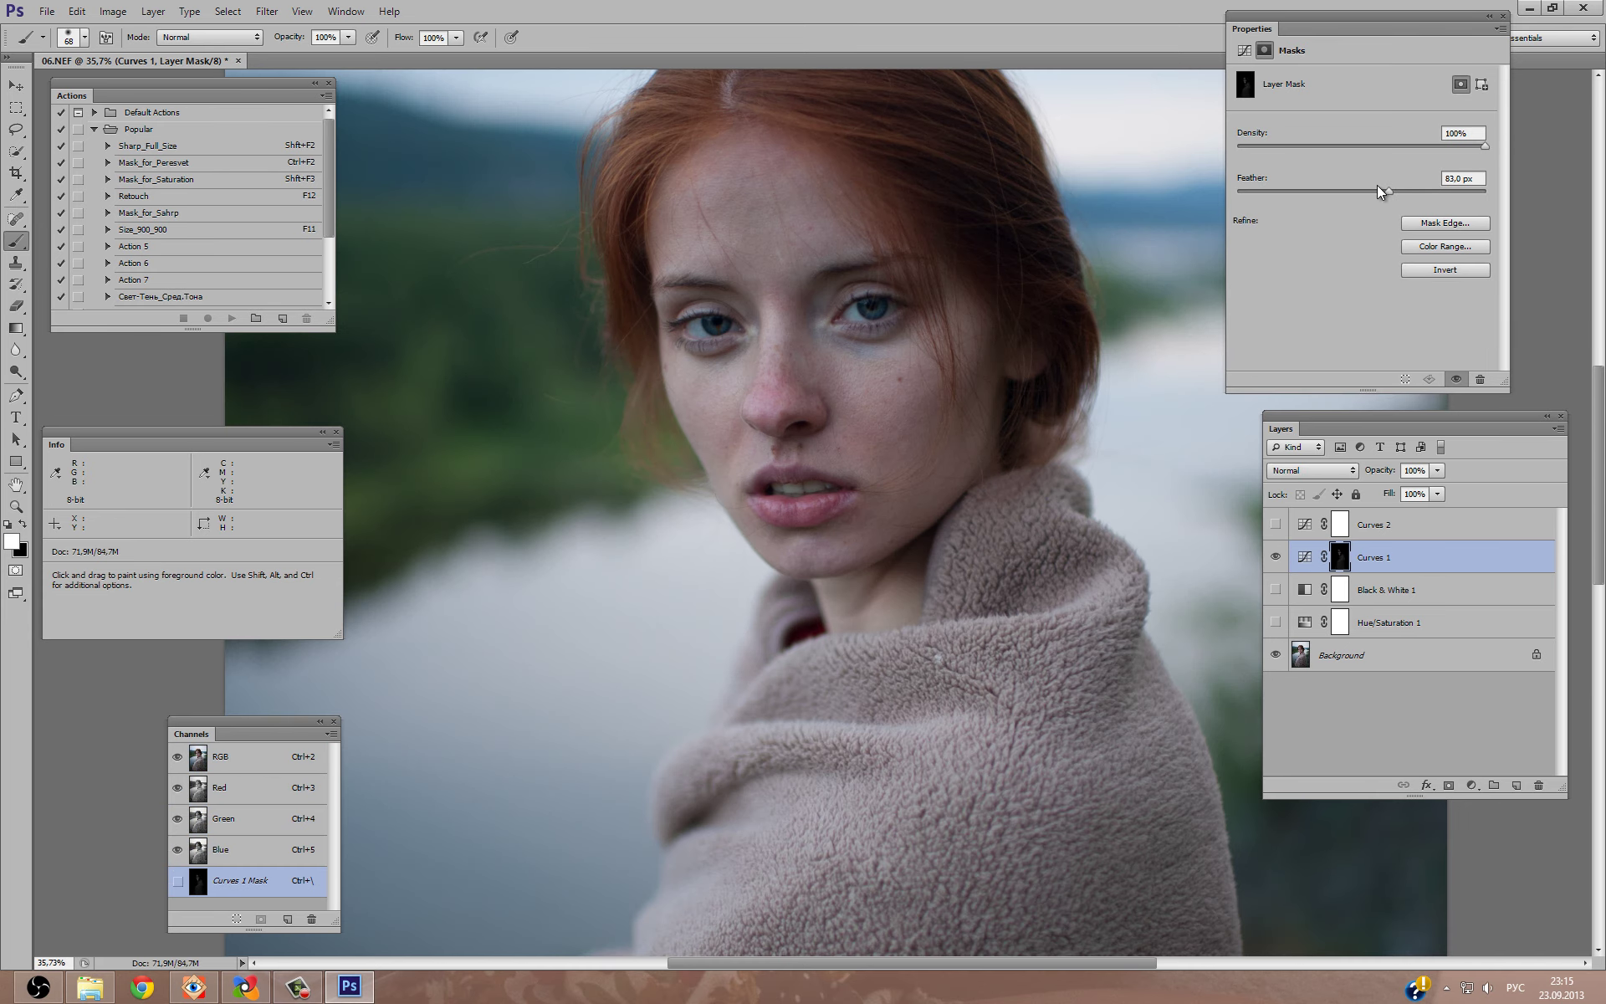
pyautogui.click(1338, 191)
pyautogui.moveTo(1363, 192); pyautogui.dragTo(1361, 193)
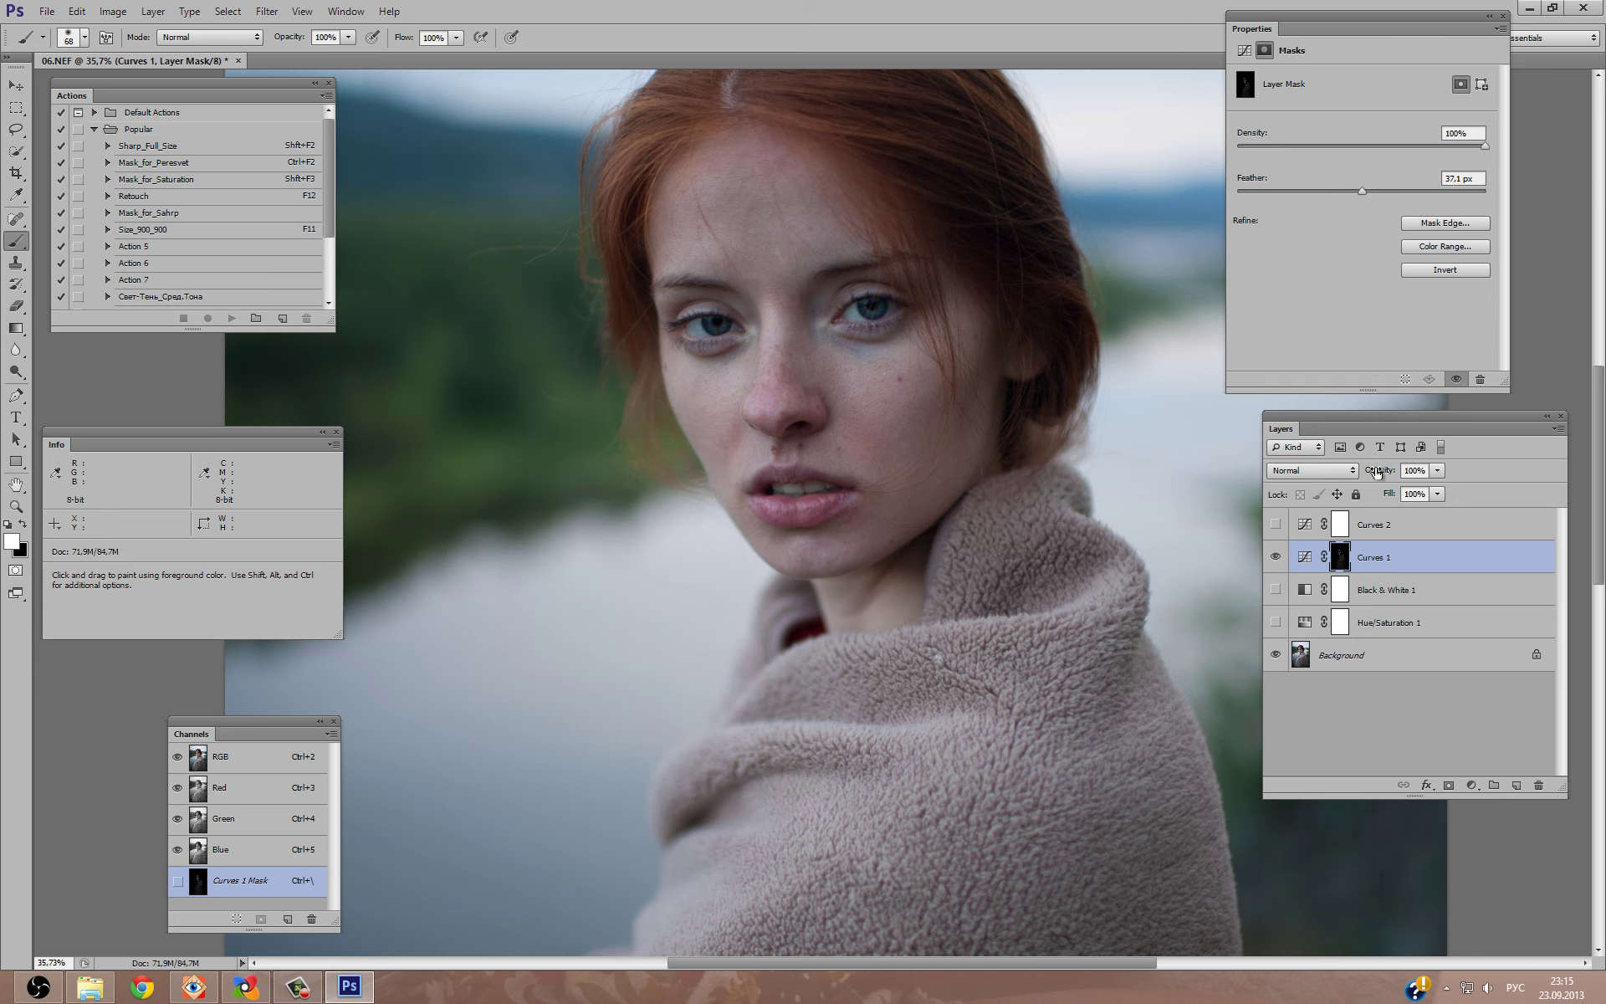
# Give the Curves 1 mask a larger feather and compare the photo with and without it.
pyautogui.keyDown('alt'); pyautogui.click(1343, 562); pyautogui.keyUp('alt')
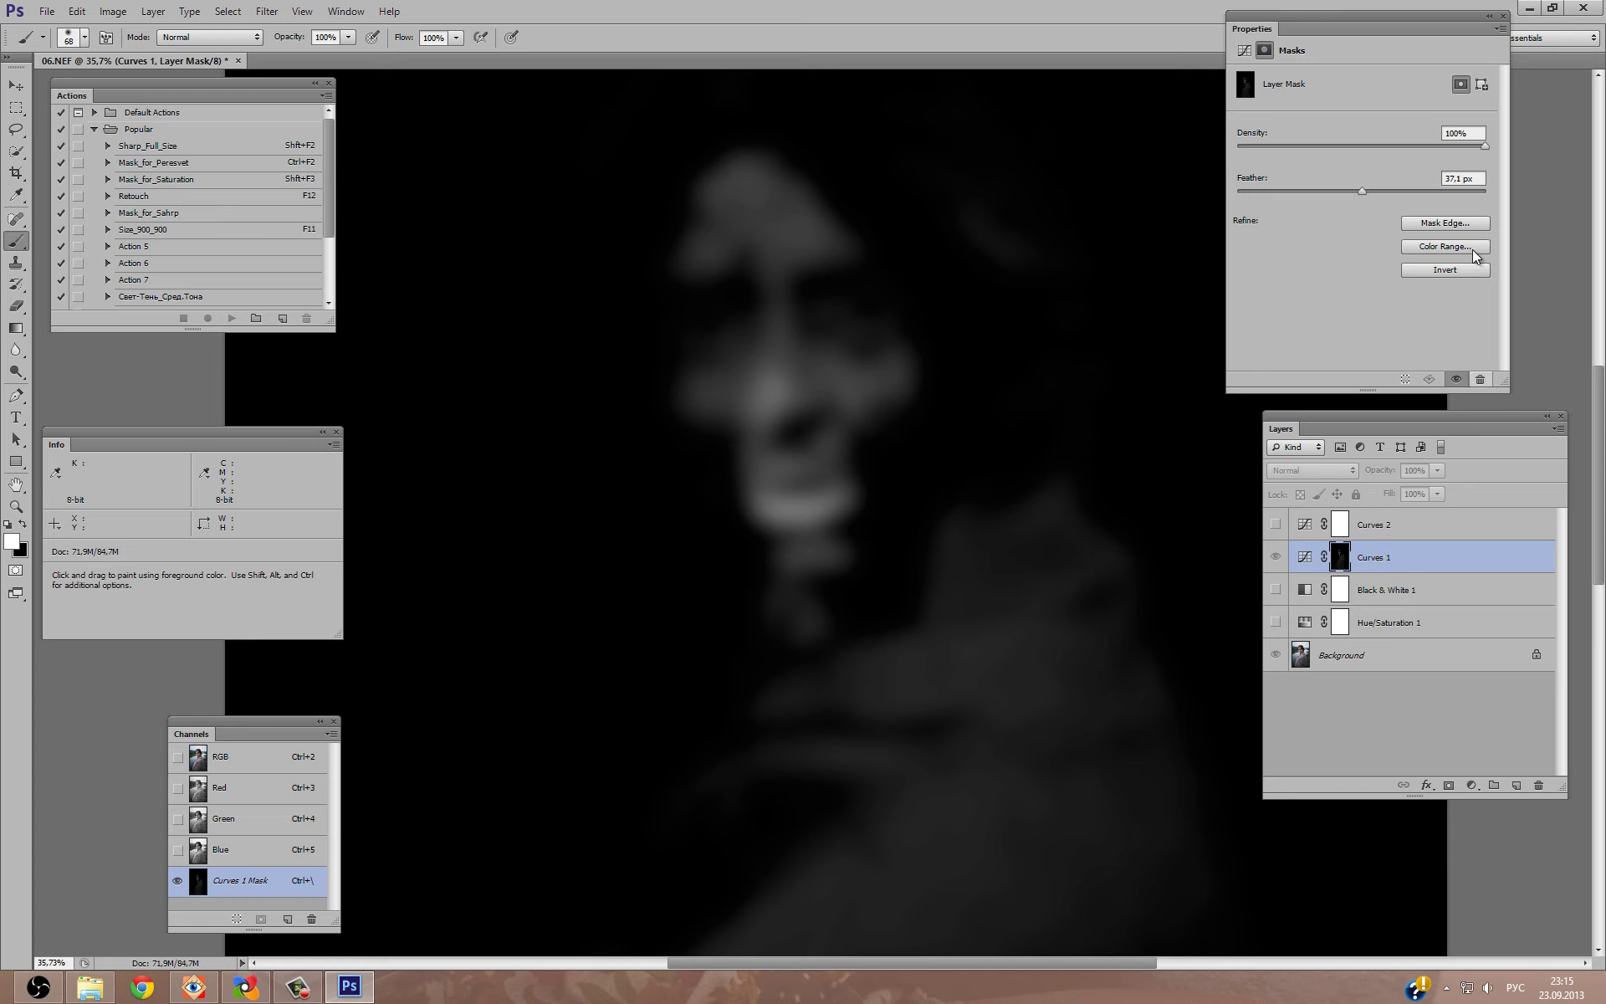
pyautogui.moveTo(1362, 190)
pyautogui.mouseDown()
pyautogui.moveTo(1429, 191)
pyautogui.moveTo(1352, 194)
pyautogui.mouseUp()
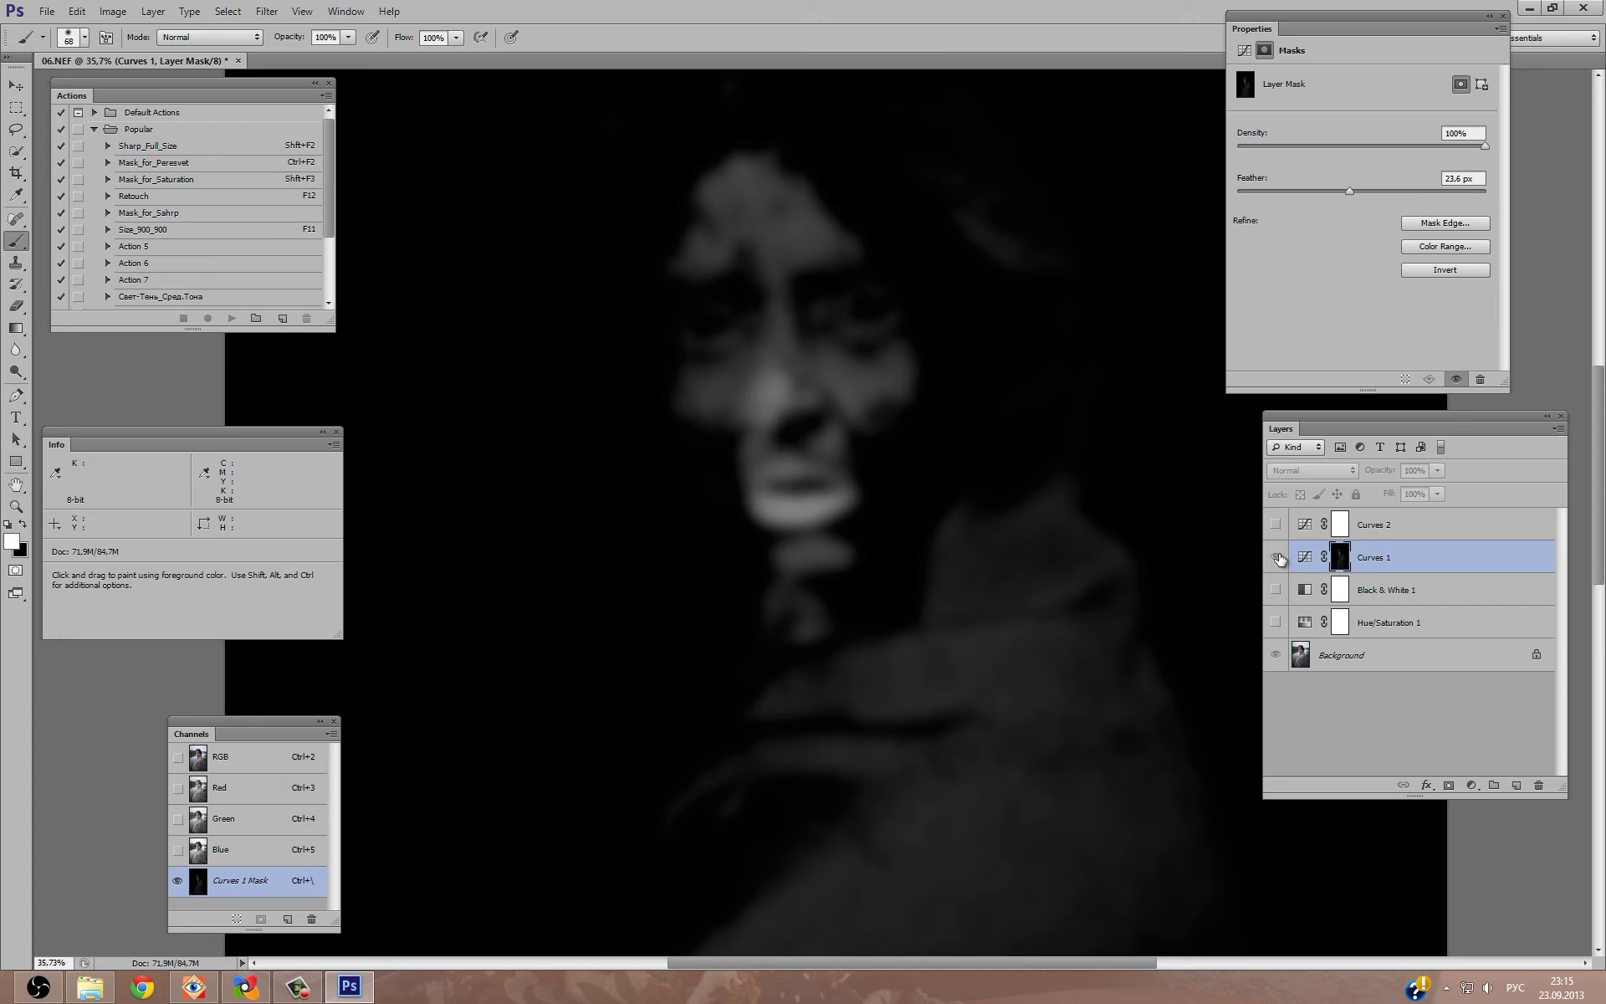
pyautogui.click(1288, 564)
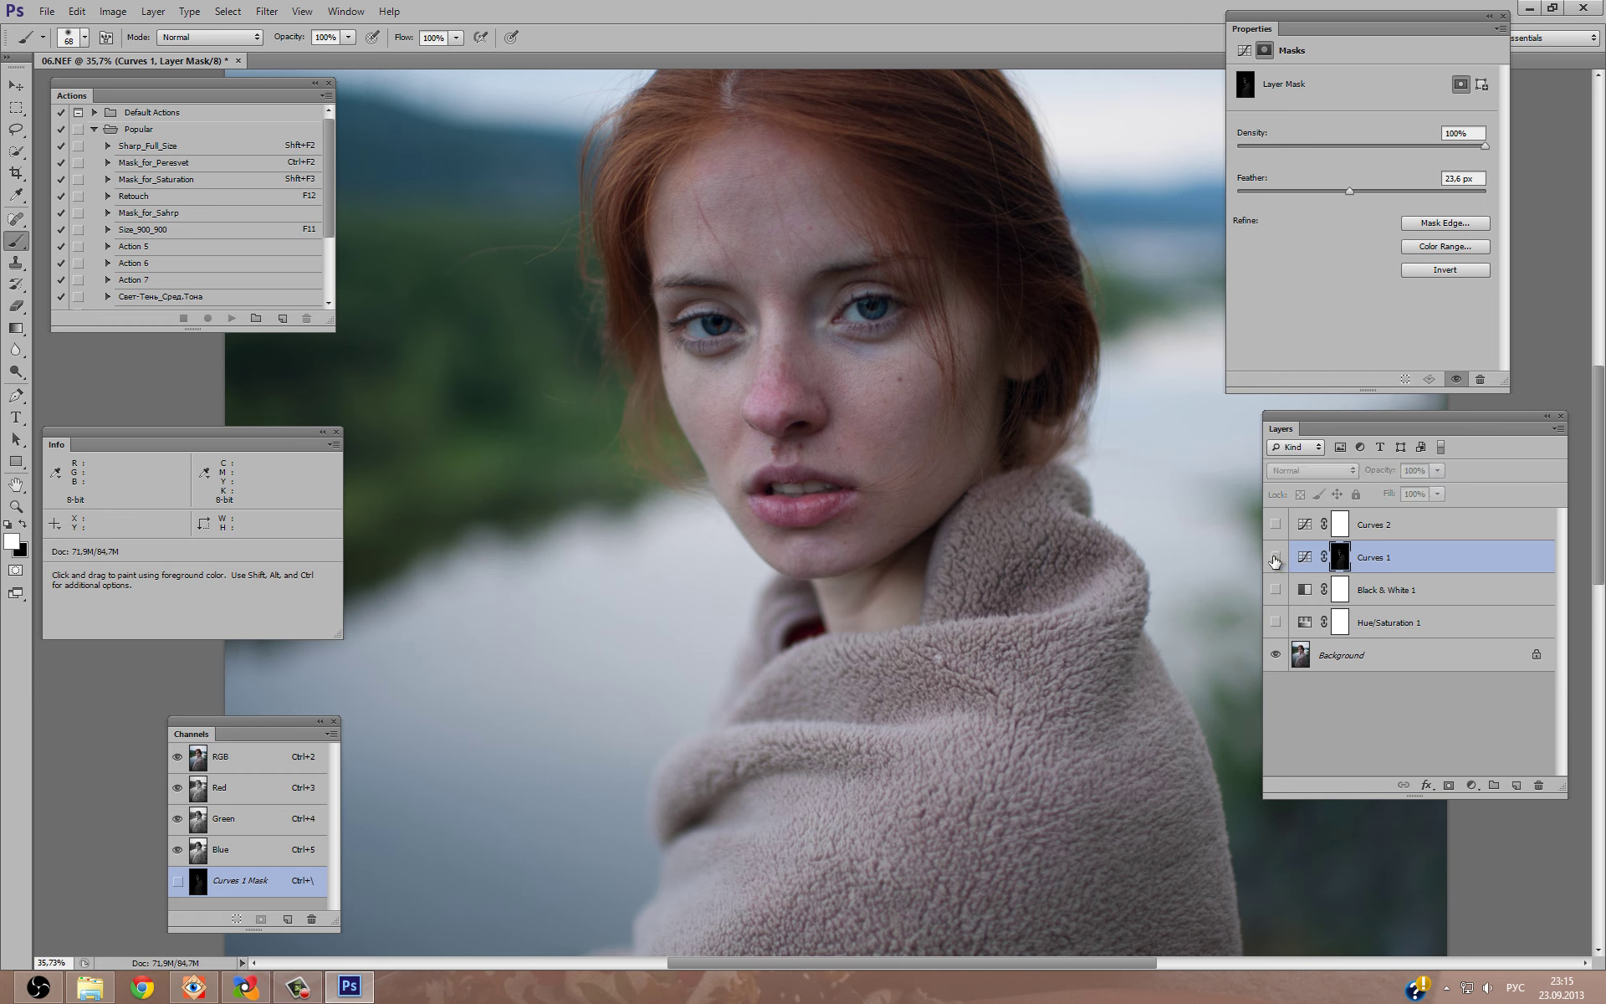
pyautogui.click(1275, 557)
pyautogui.click(1275, 557)
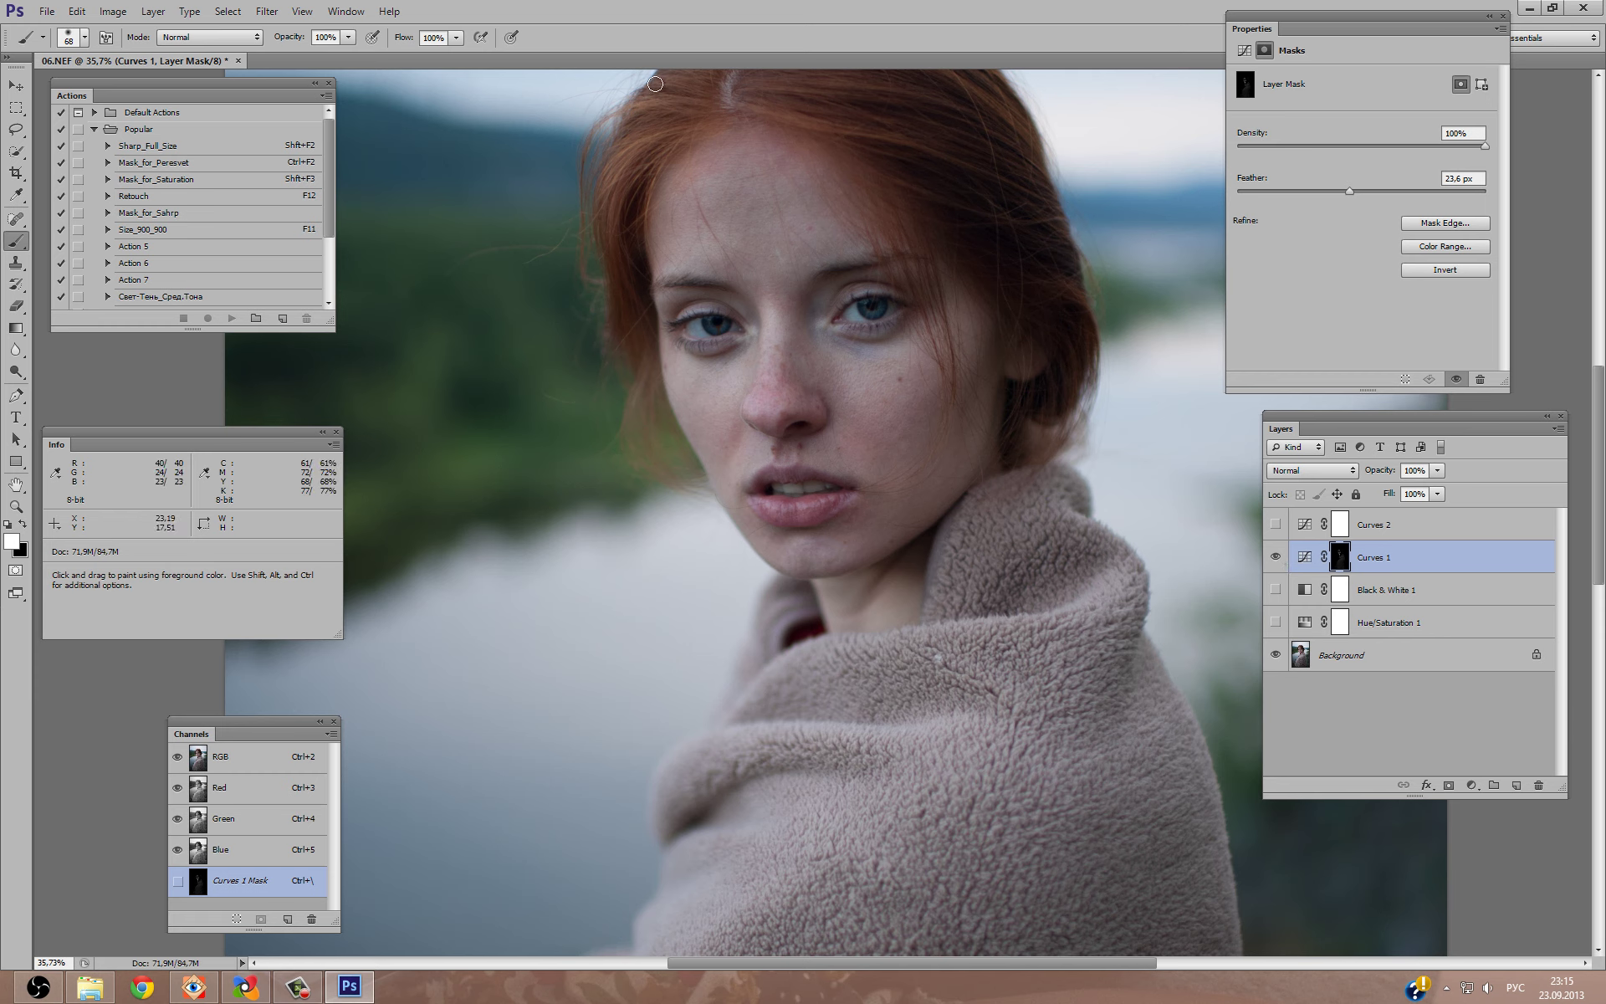
# Close 06.NEF without saving and reopen it from the image browser in Camera Raw.
pyautogui.click(238, 62)
pyautogui.click(826, 358)
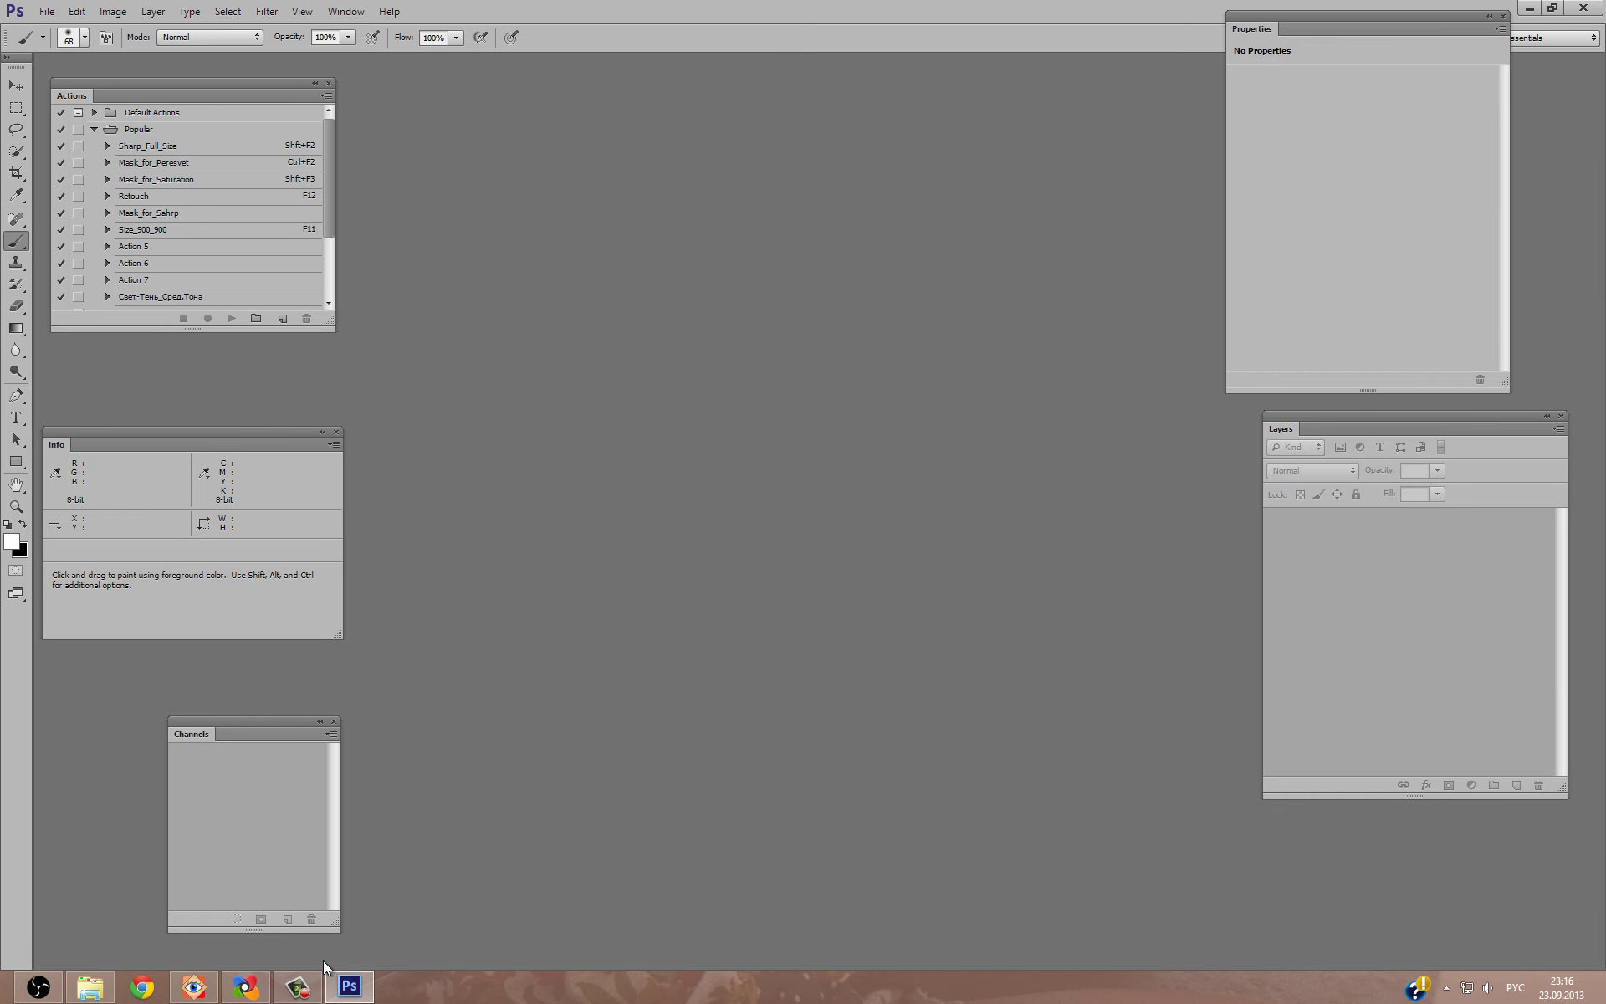
pyautogui.click(193, 987)
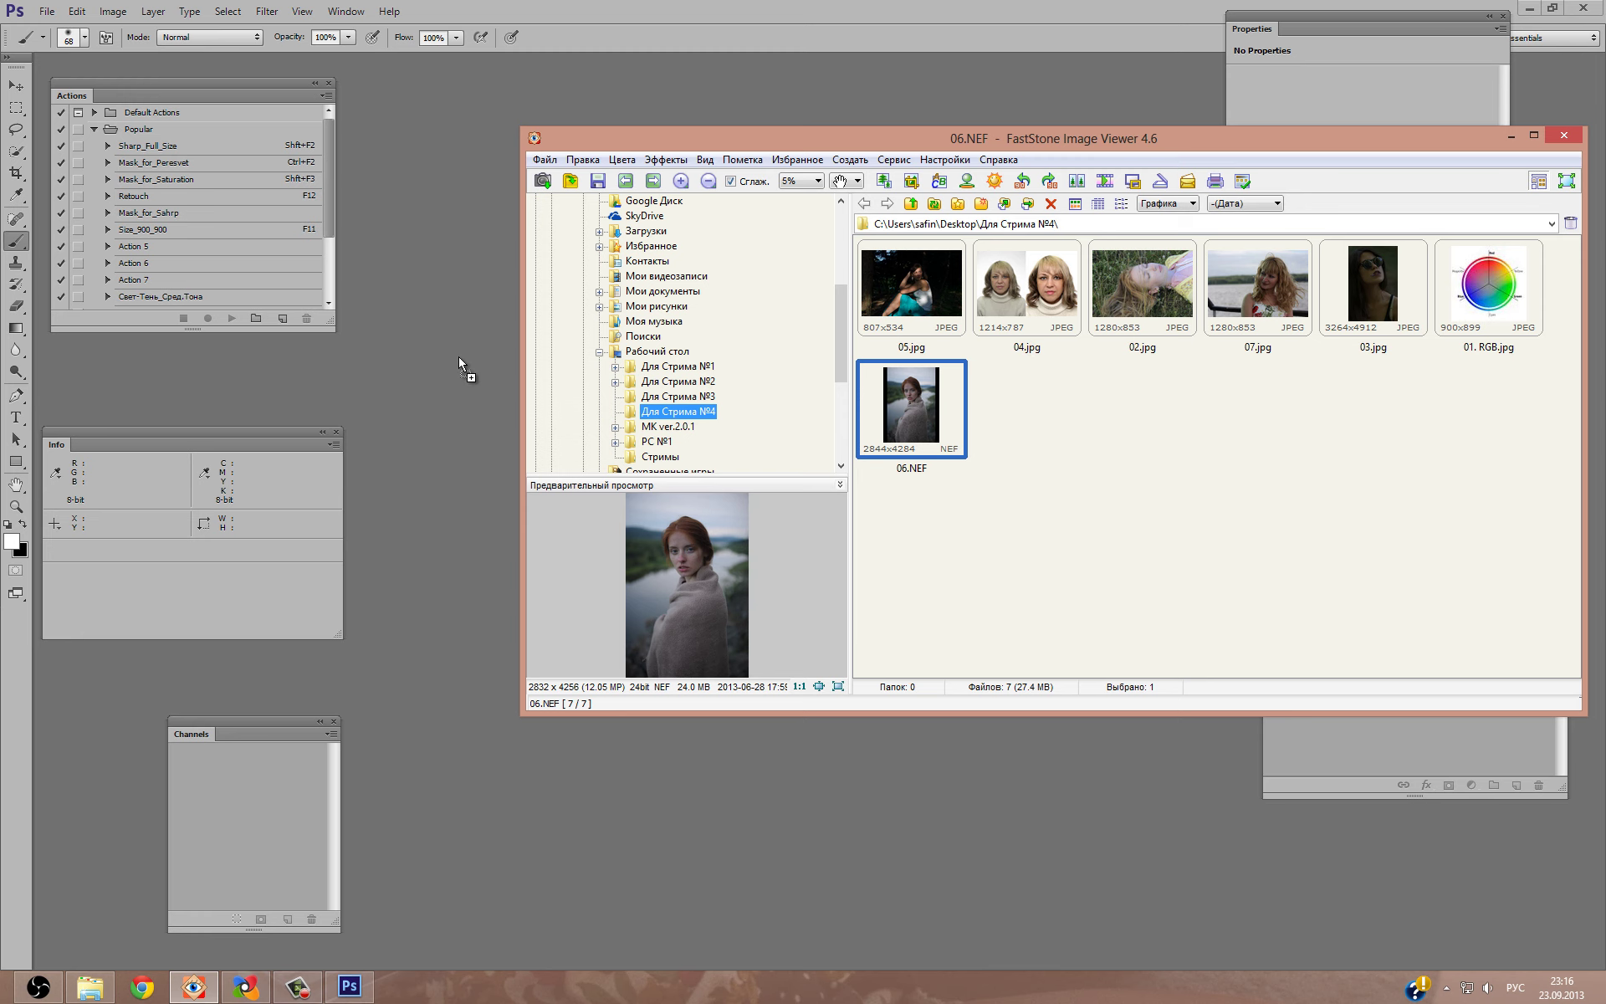
pyautogui.press('e')
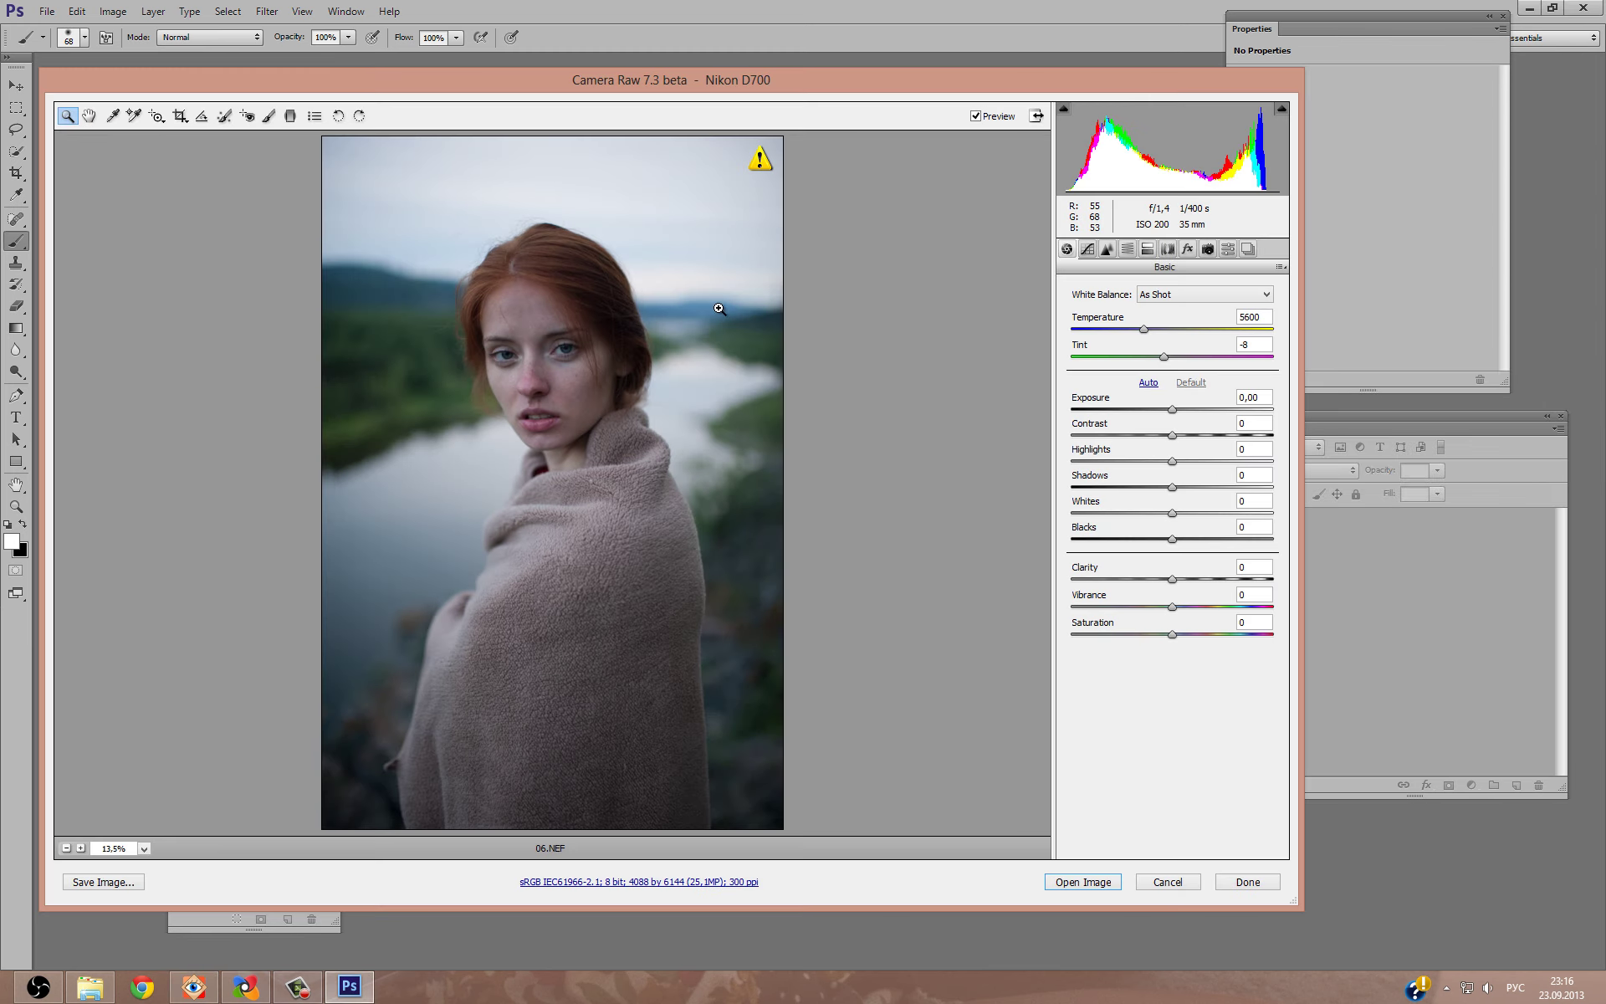
# Show Camera Raw's HSL controls, zoom onto the face, and trial desaturating the reds.
pyautogui.click(1127, 248)
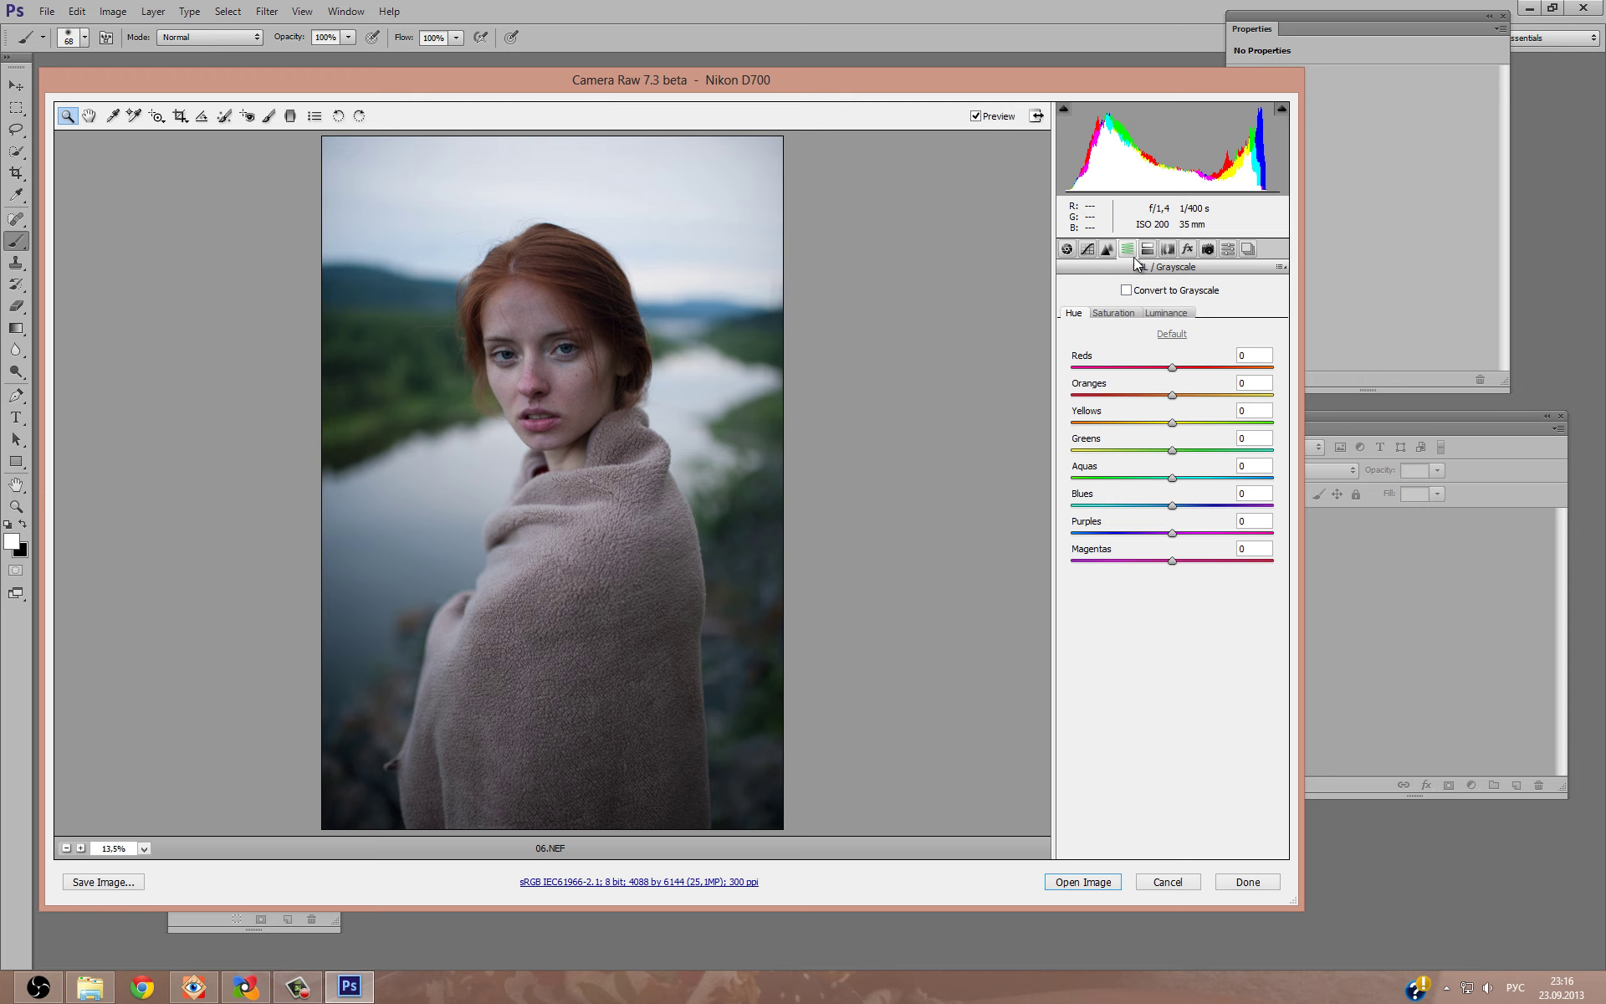
pyautogui.click(1133, 318)
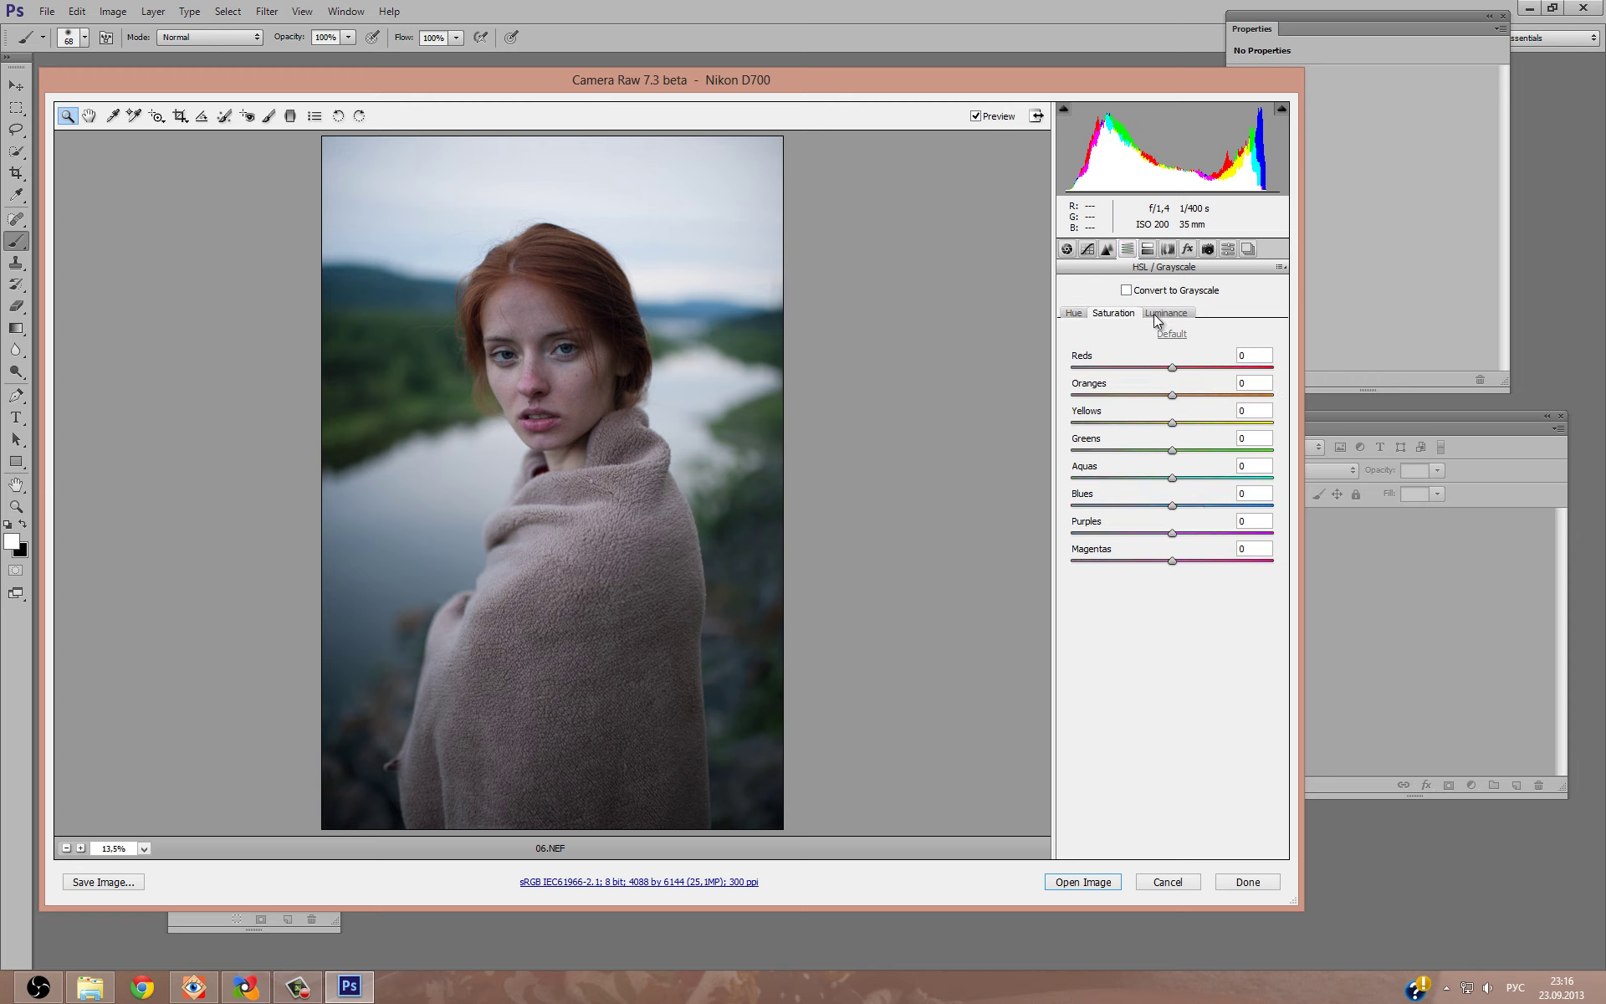
pyautogui.click(1162, 316)
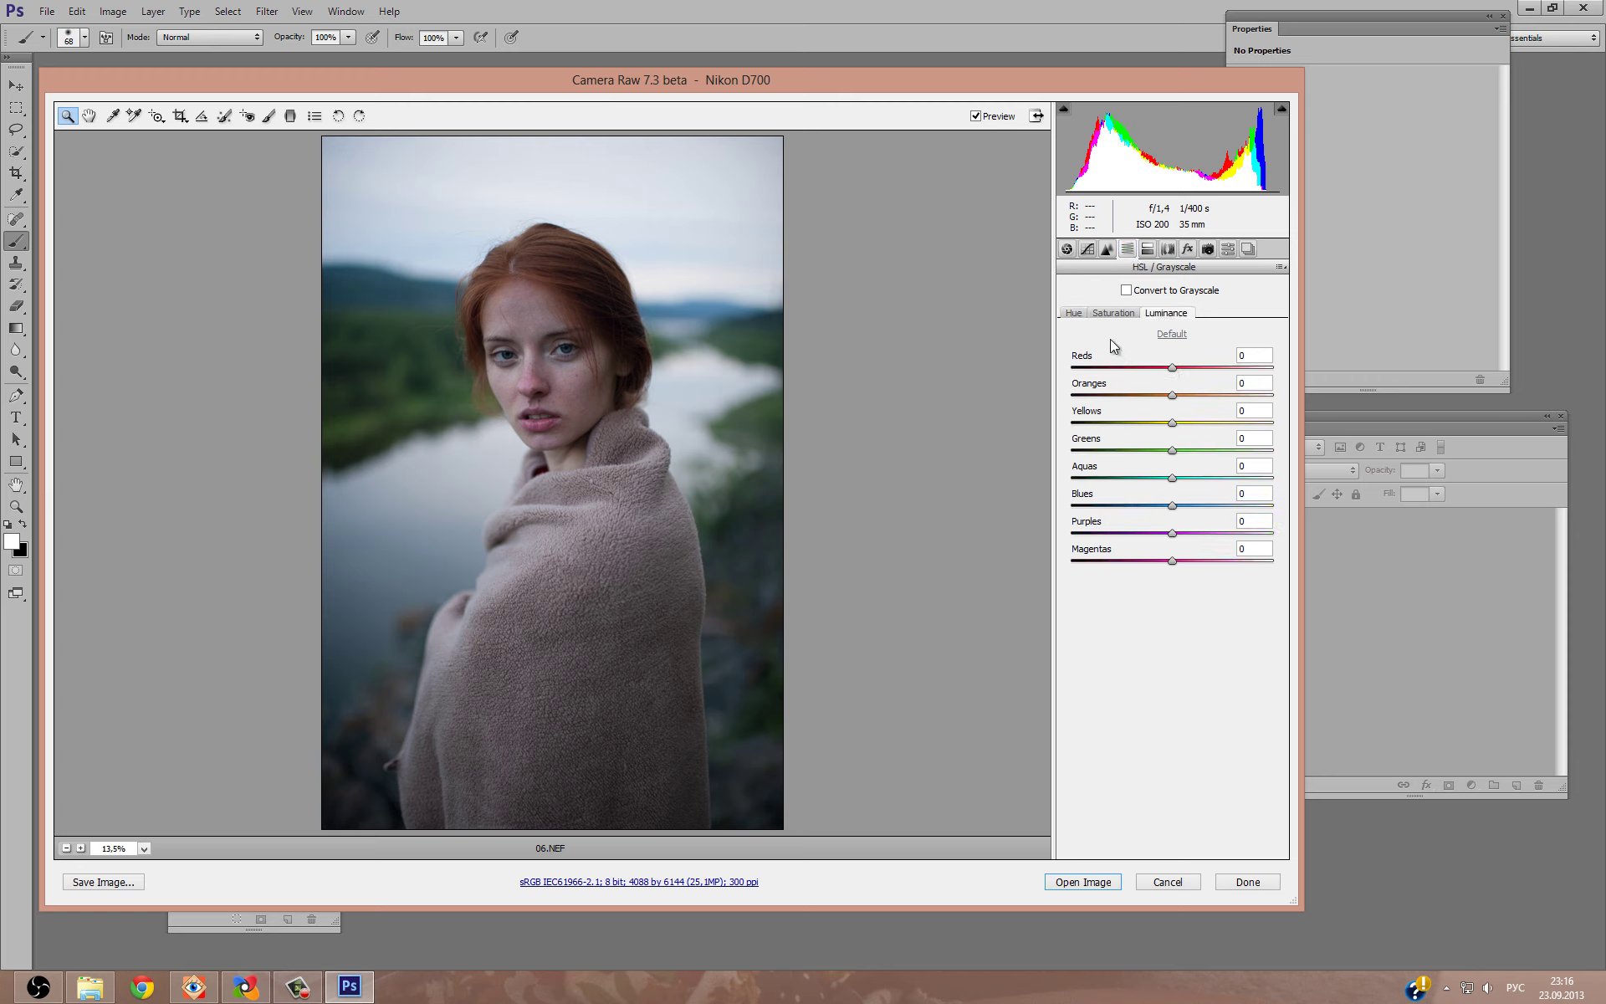
pyautogui.moveTo(493, 422); pyautogui.dragTo(563, 344)
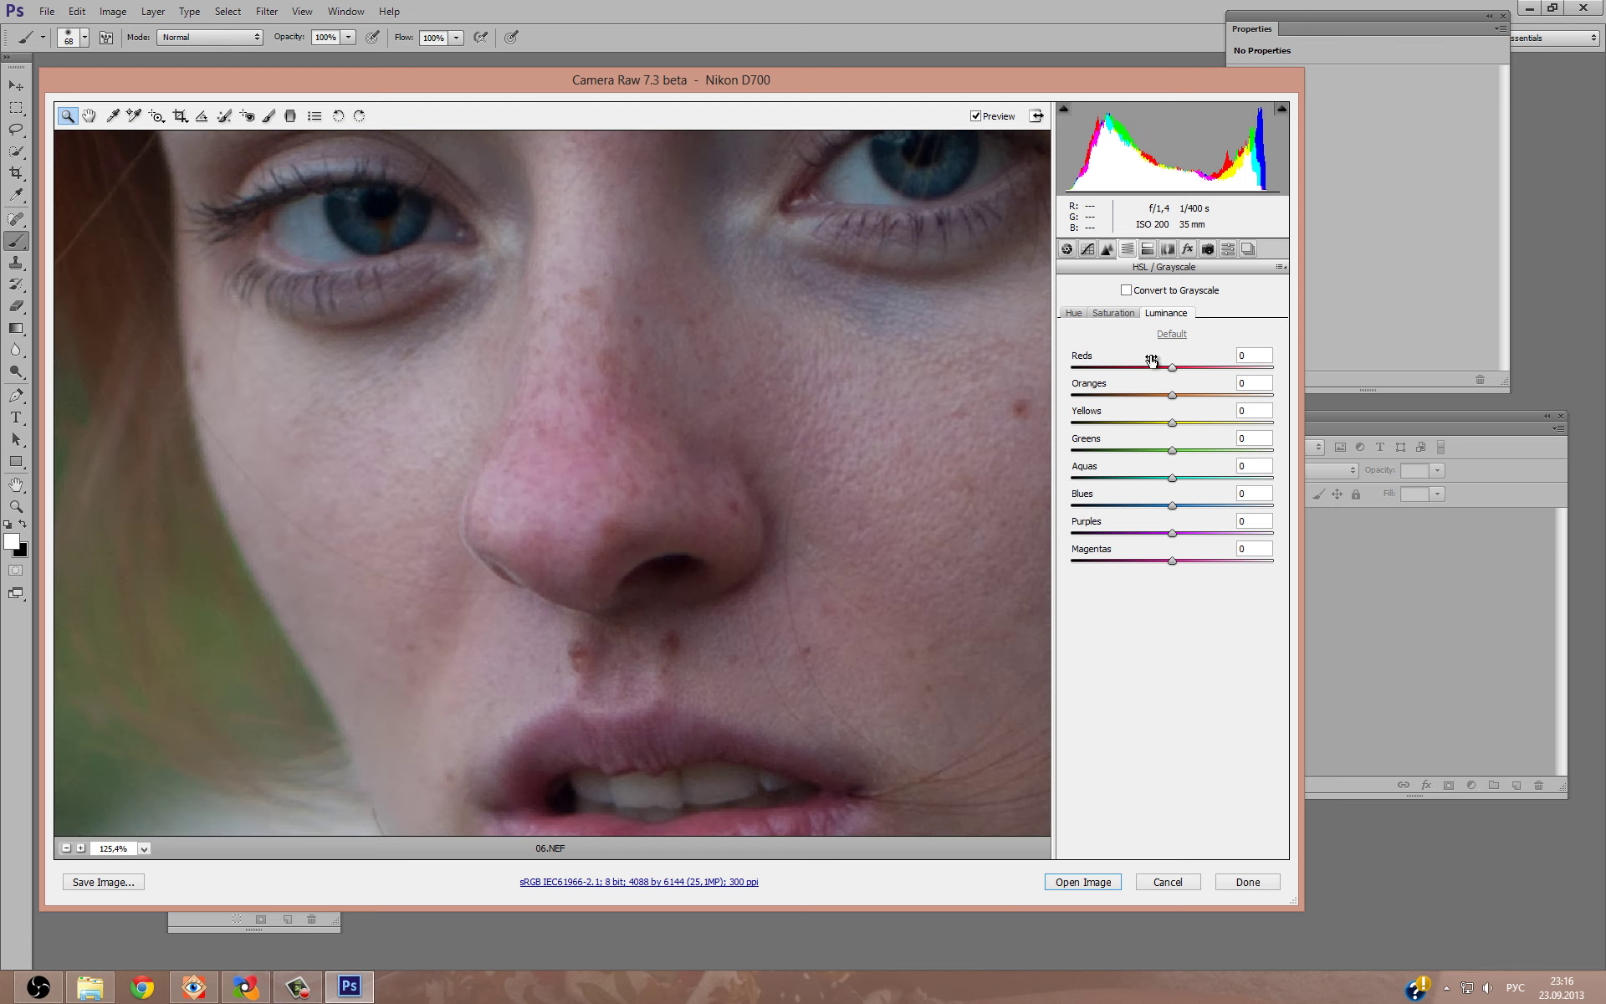
pyautogui.click(1103, 312)
pyautogui.moveTo(1172, 368); pyautogui.dragTo(990, 379)
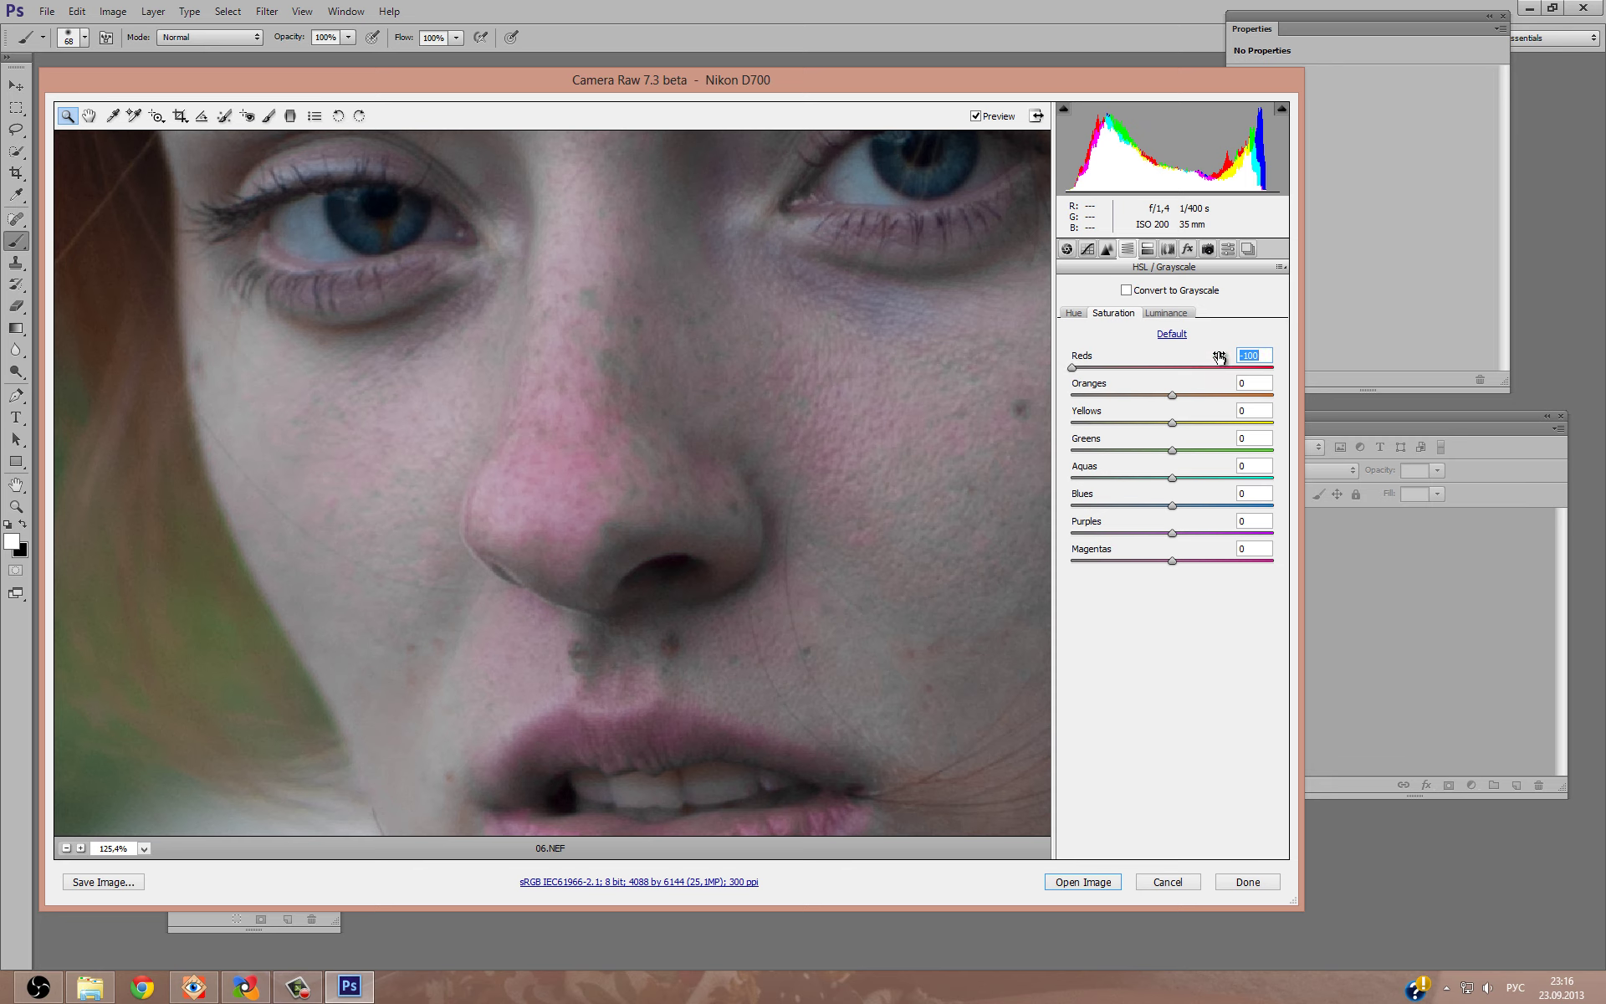
pyautogui.click(1171, 333)
# Set Reds, Oranges, Yellows and Magentas saturation to -100.
pyautogui.click(1080, 314)
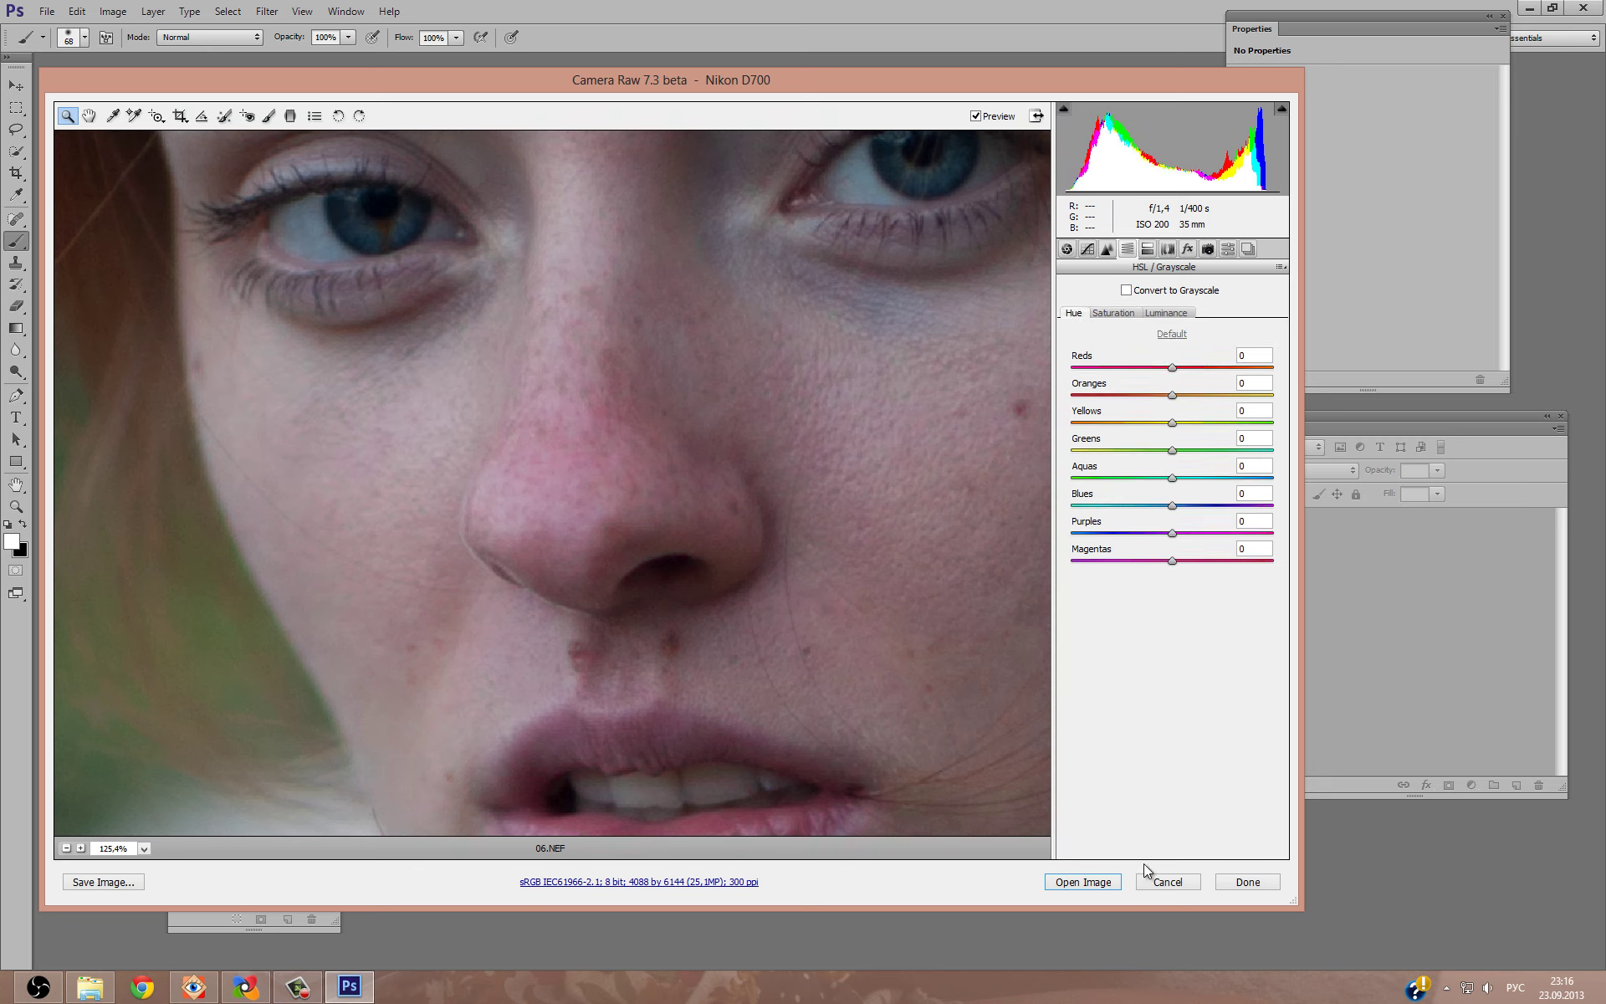
pyautogui.click(1116, 312)
pyautogui.click(1165, 313)
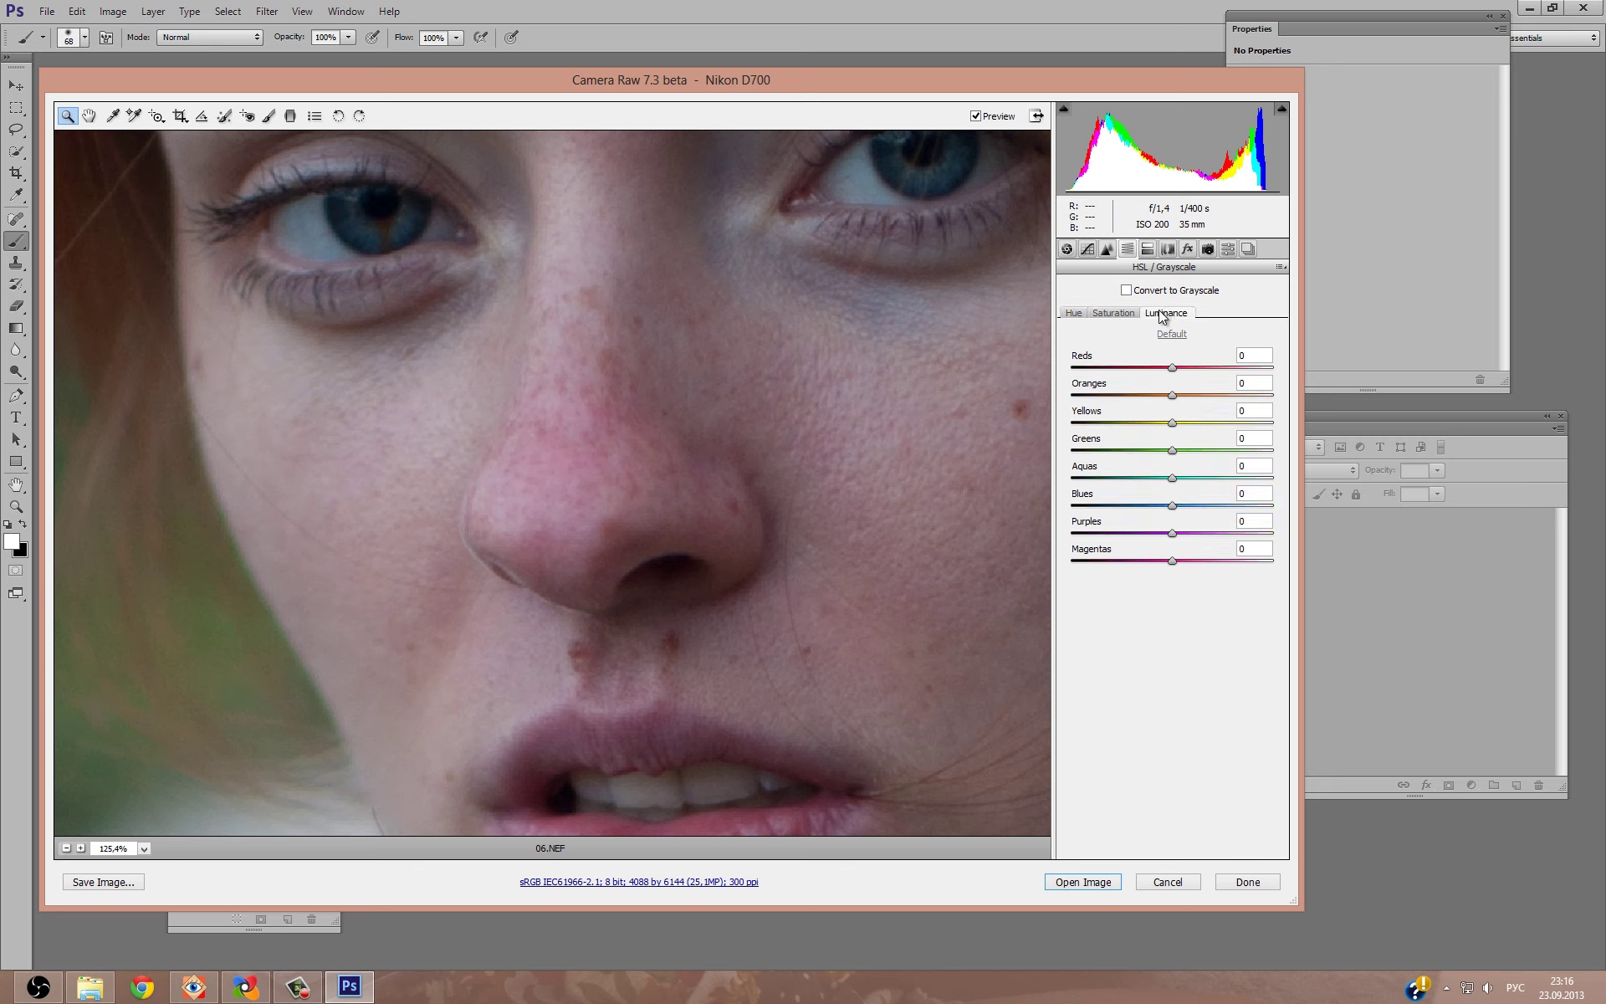
pyautogui.click(1079, 315)
pyautogui.click(1120, 315)
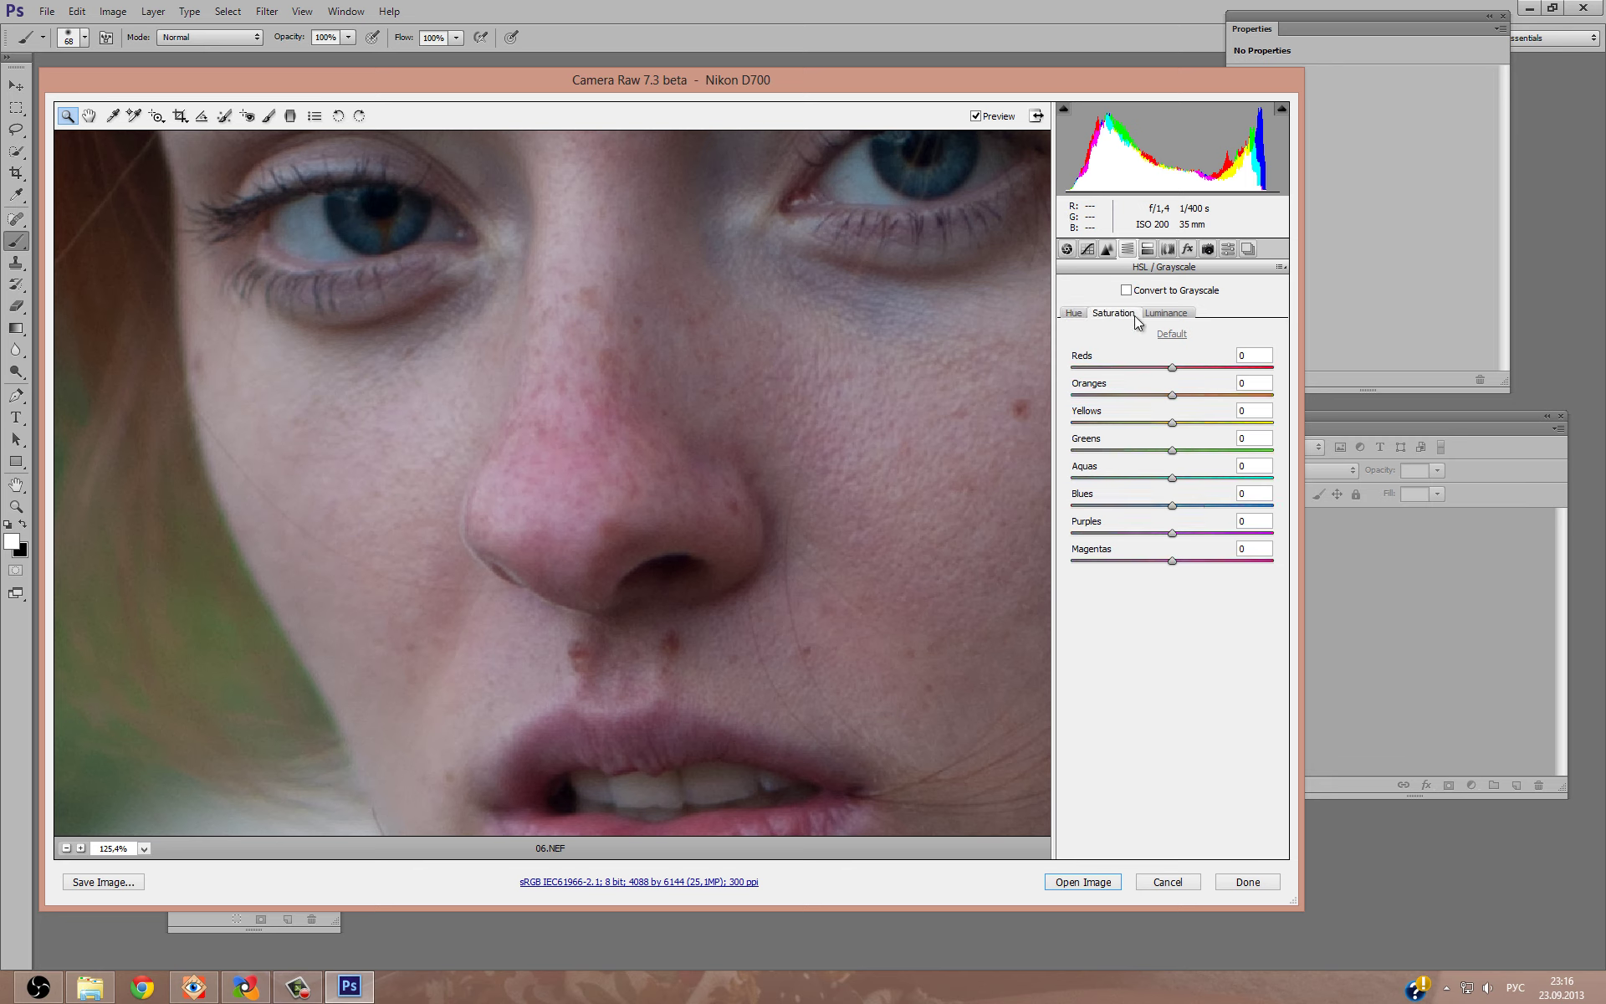
pyautogui.moveTo(1172, 367); pyautogui.dragTo(1015, 385)
pyautogui.moveTo(1172, 394); pyautogui.dragTo(1032, 394)
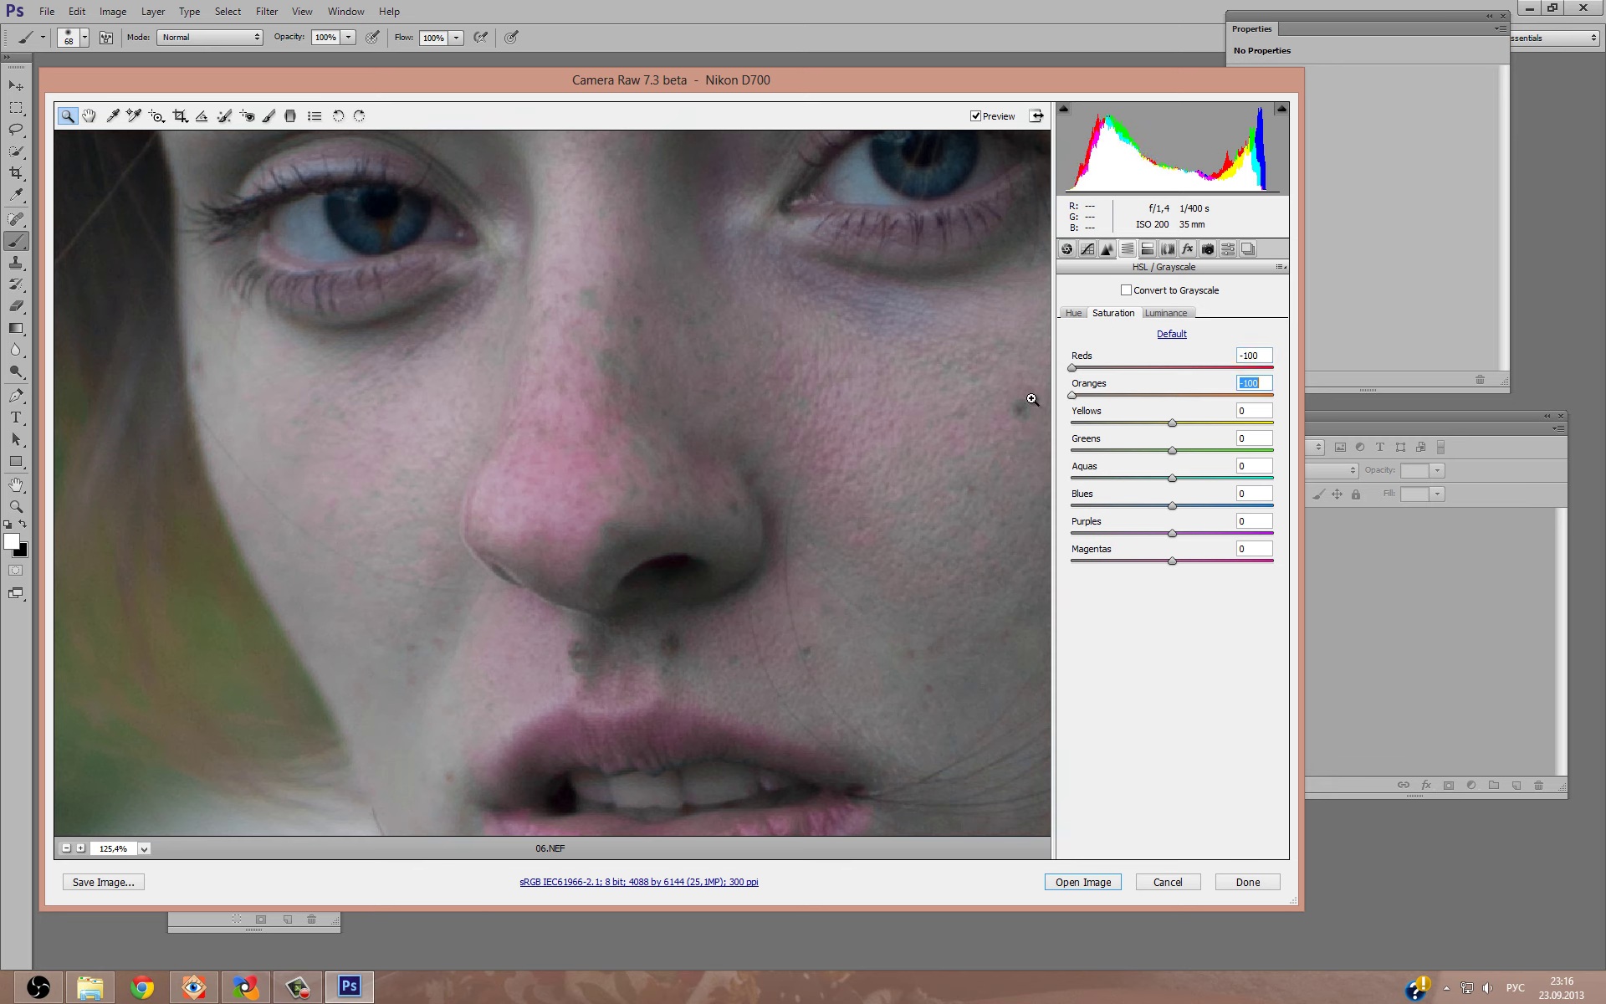
pyautogui.moveTo(1171, 423); pyautogui.dragTo(953, 420)
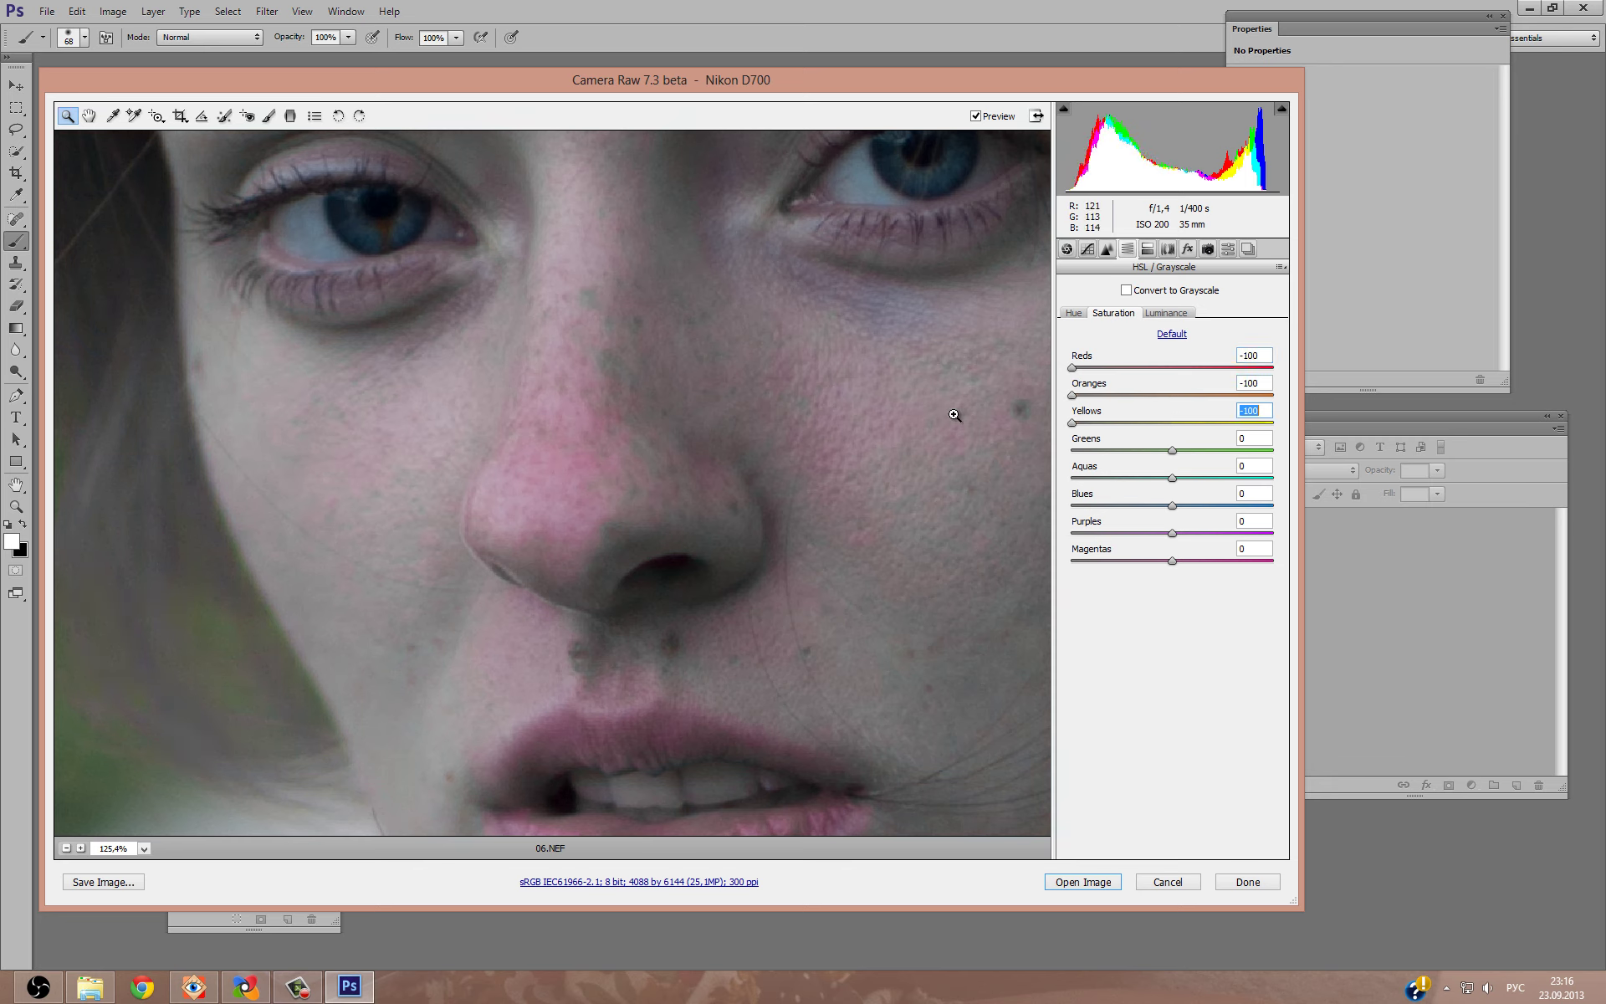
pyautogui.moveTo(1171, 450); pyautogui.dragTo(1019, 445)
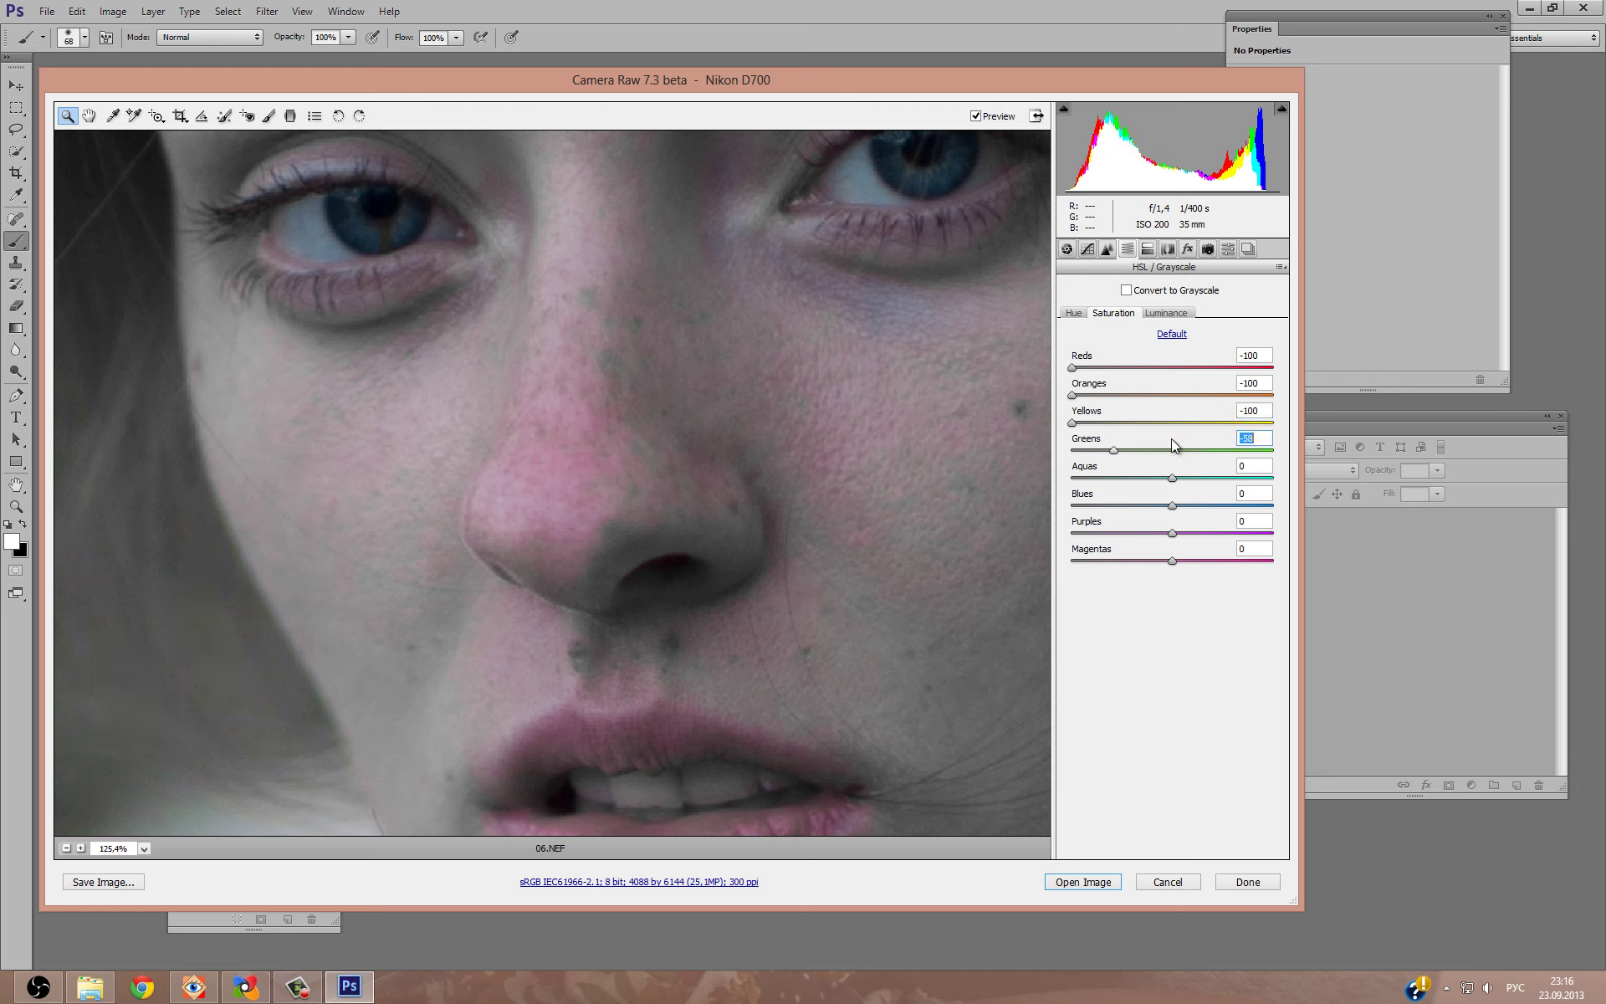
pyautogui.moveTo(1171, 449); pyautogui.dragTo(1193, 448)
pyautogui.moveTo(1171, 533)
pyautogui.mouseDown()
pyautogui.moveTo(981, 532)
pyautogui.moveTo(1174, 567)
pyautogui.moveTo(946, 563)
pyautogui.moveTo(1172, 561)
pyautogui.moveTo(1054, 562)
pyautogui.mouseUp()
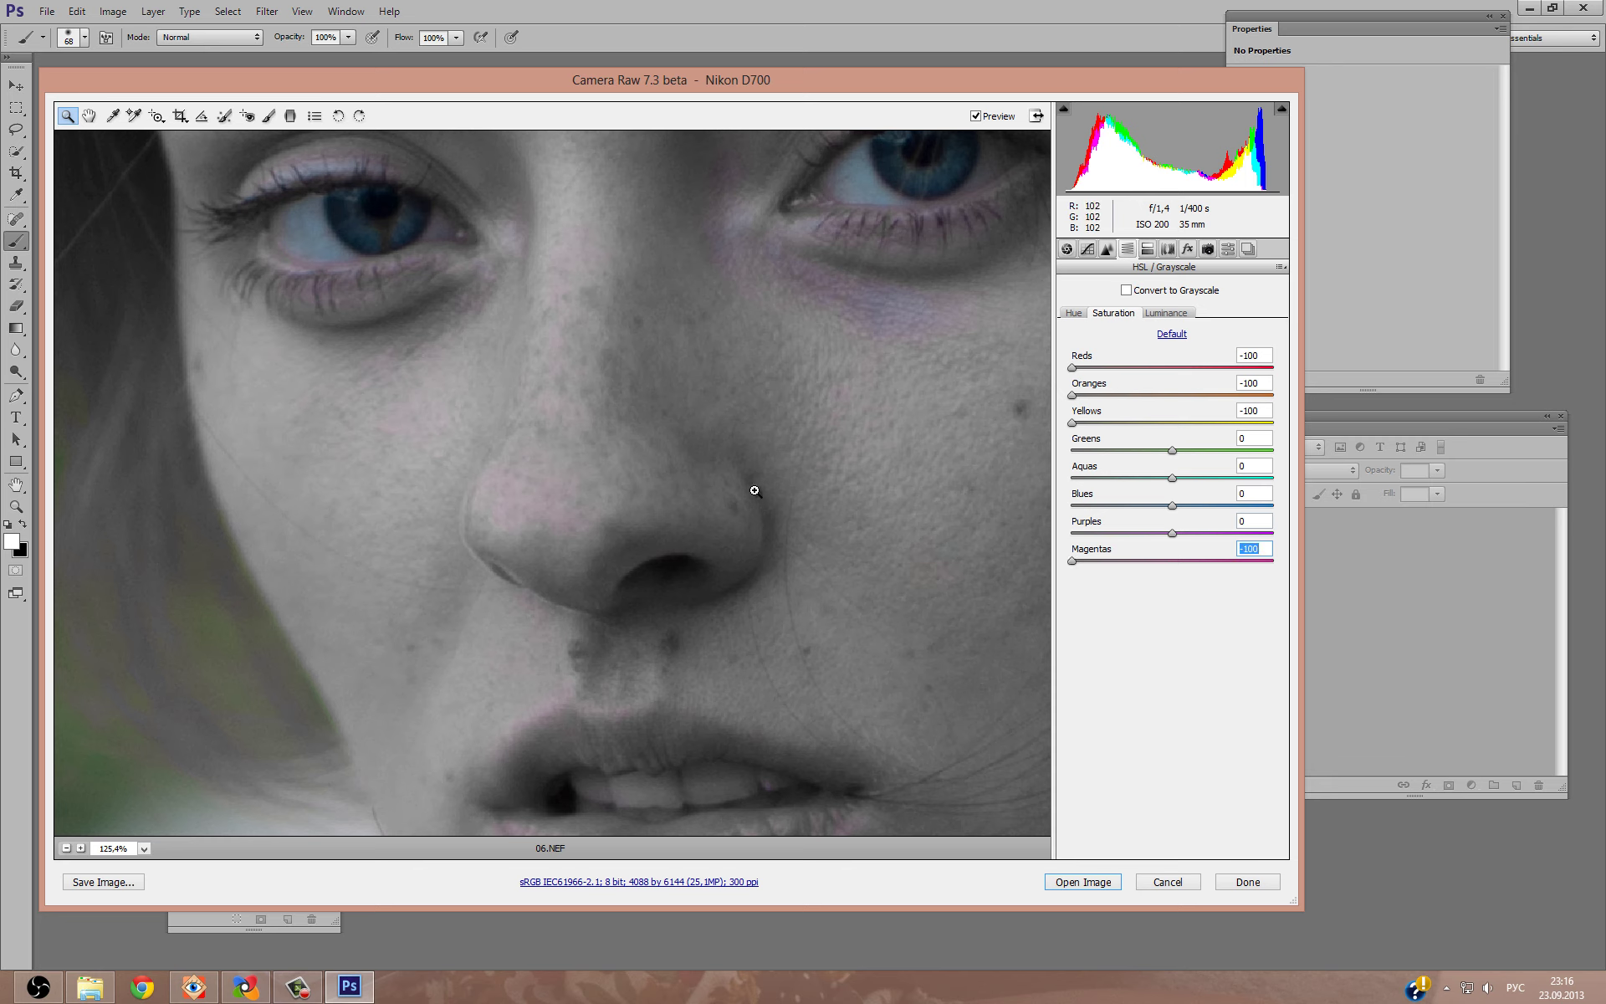
# Type 0 into the Yellows, Oranges, Magentas and Reds saturation values.
pyautogui.doubleClick(1252, 411)
pyautogui.write('0')
pyautogui.doubleClick(1252, 383)
pyautogui.write('0')
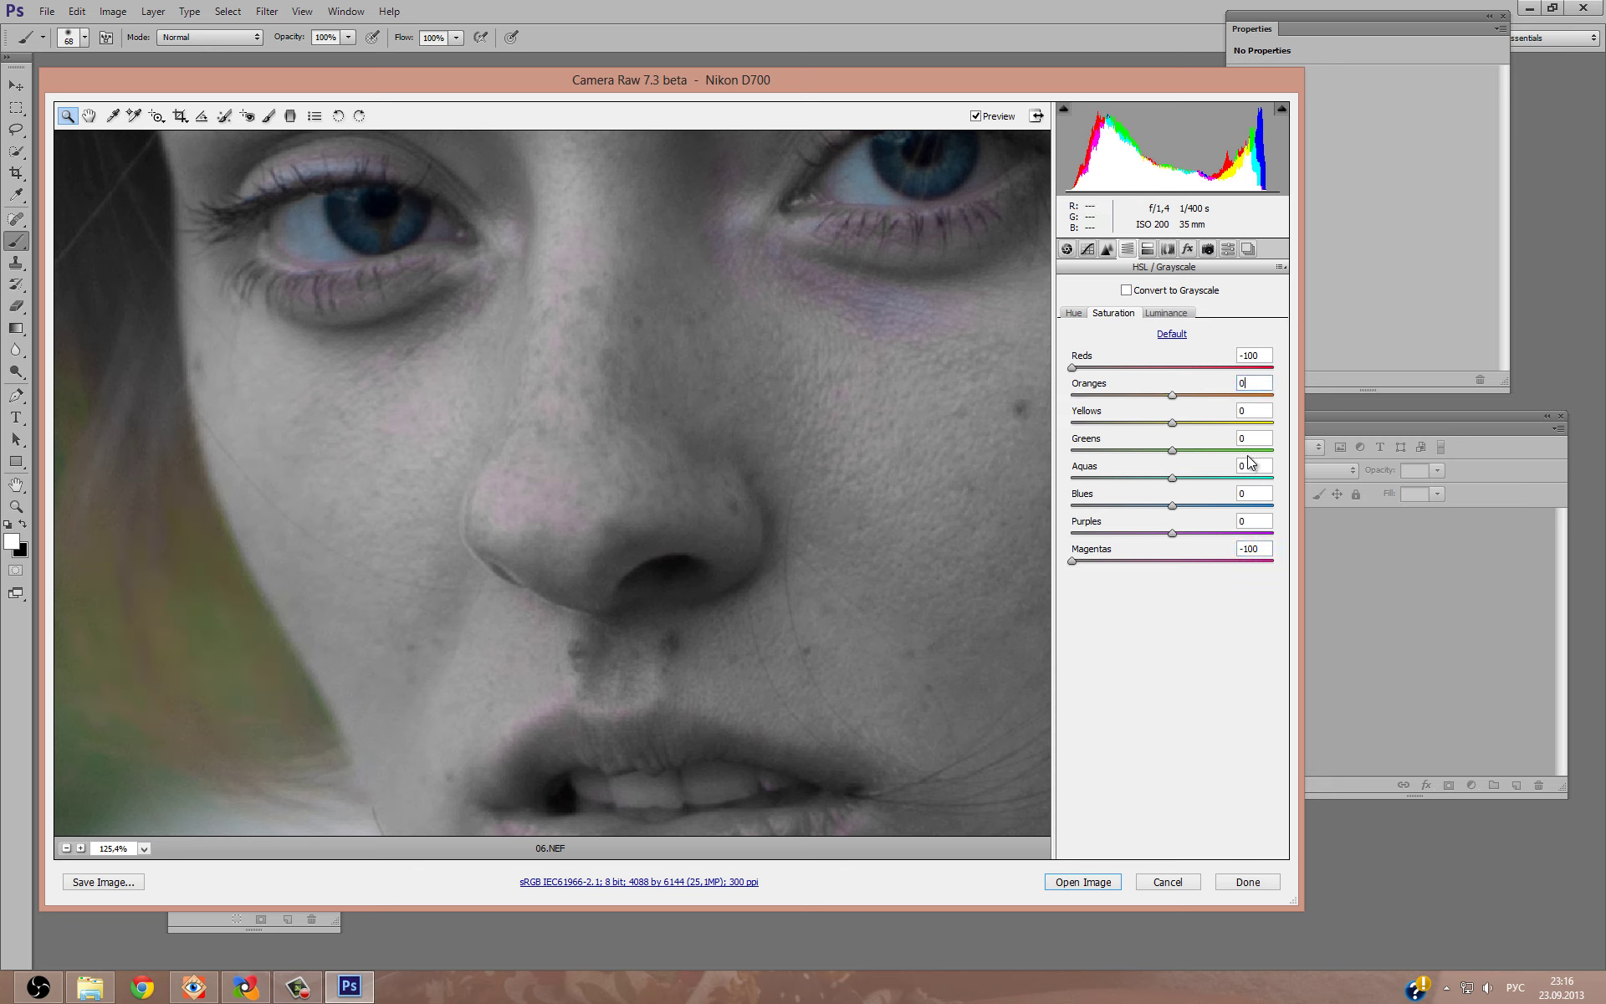
pyautogui.doubleClick(1254, 548)
pyautogui.write('0')
pyautogui.doubleClick(1255, 356)
pyautogui.write('0')
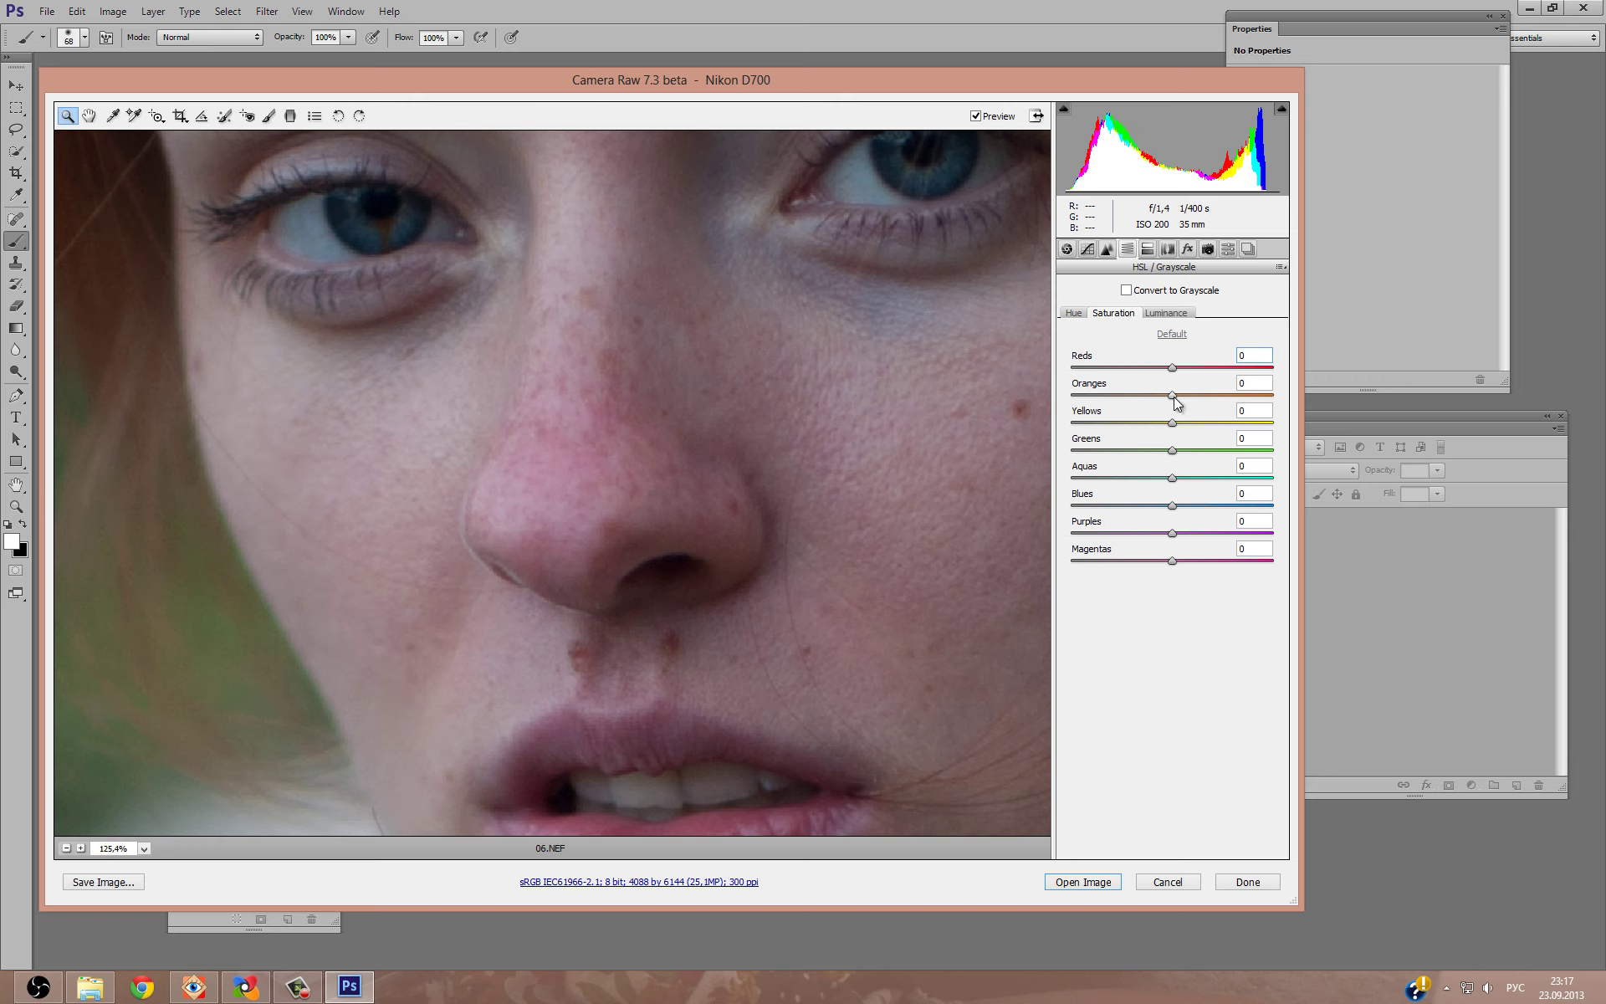
# Try boosting Oranges saturation to +100.
pyautogui.press('Tab')
pyautogui.write('100')
pyautogui.press('Return')
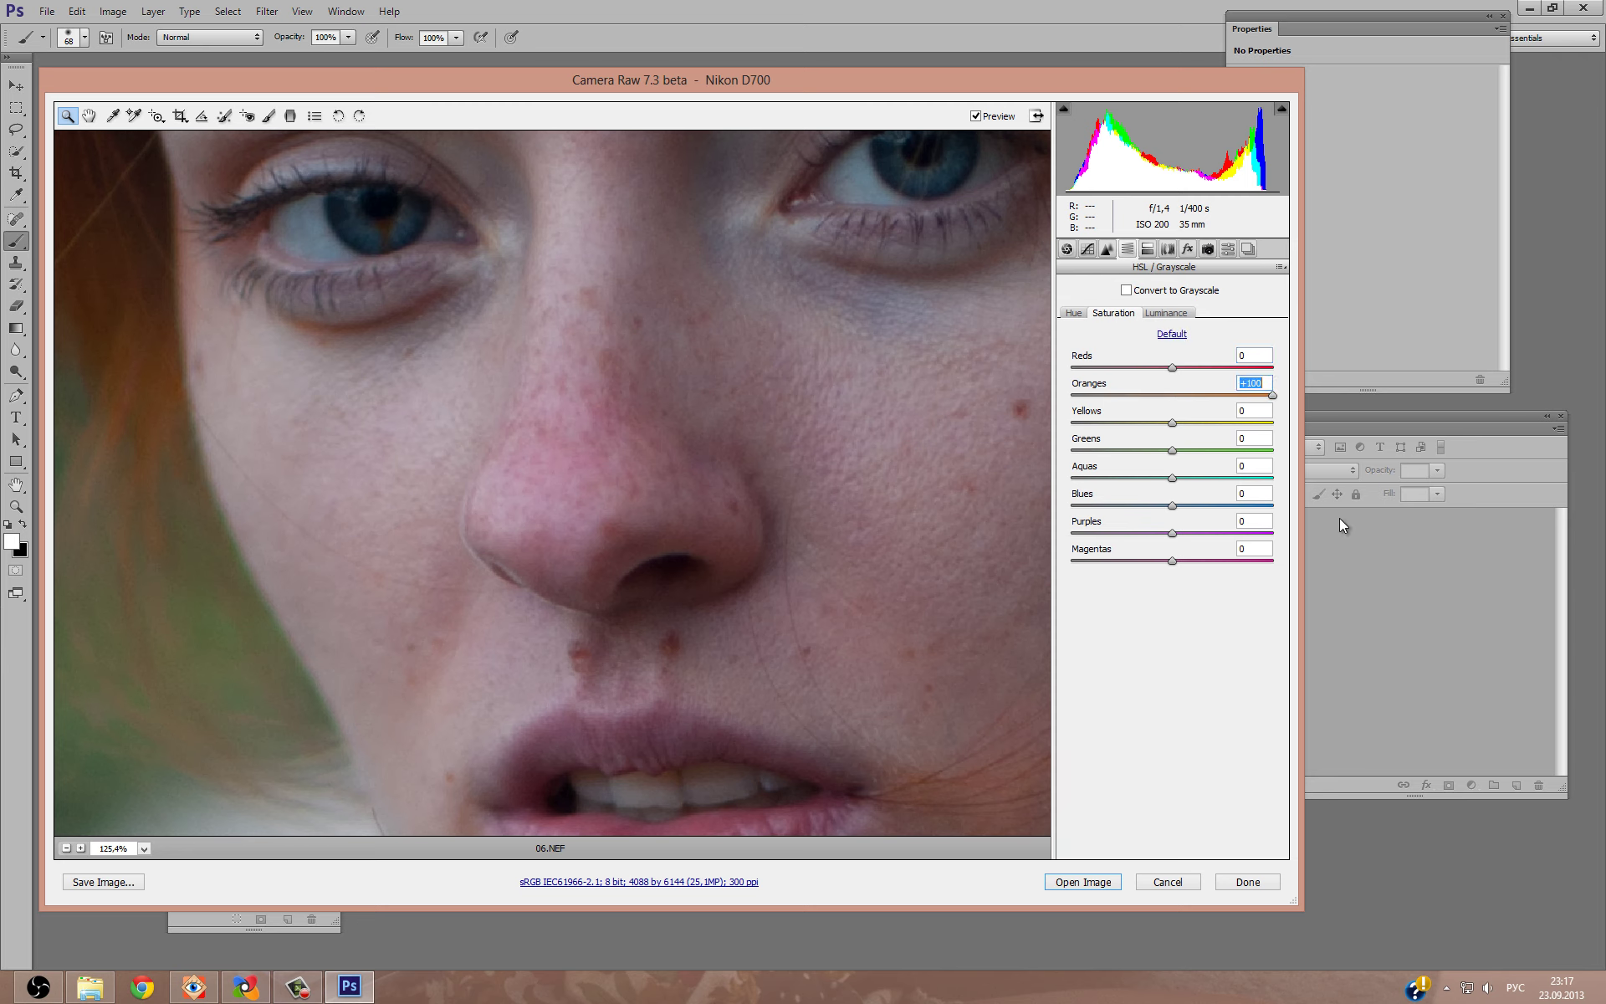
# Return Oranges to 0, cancel Camera Raw, and reopen 06.NEF as a Photoshop document.
pyautogui.write('0')
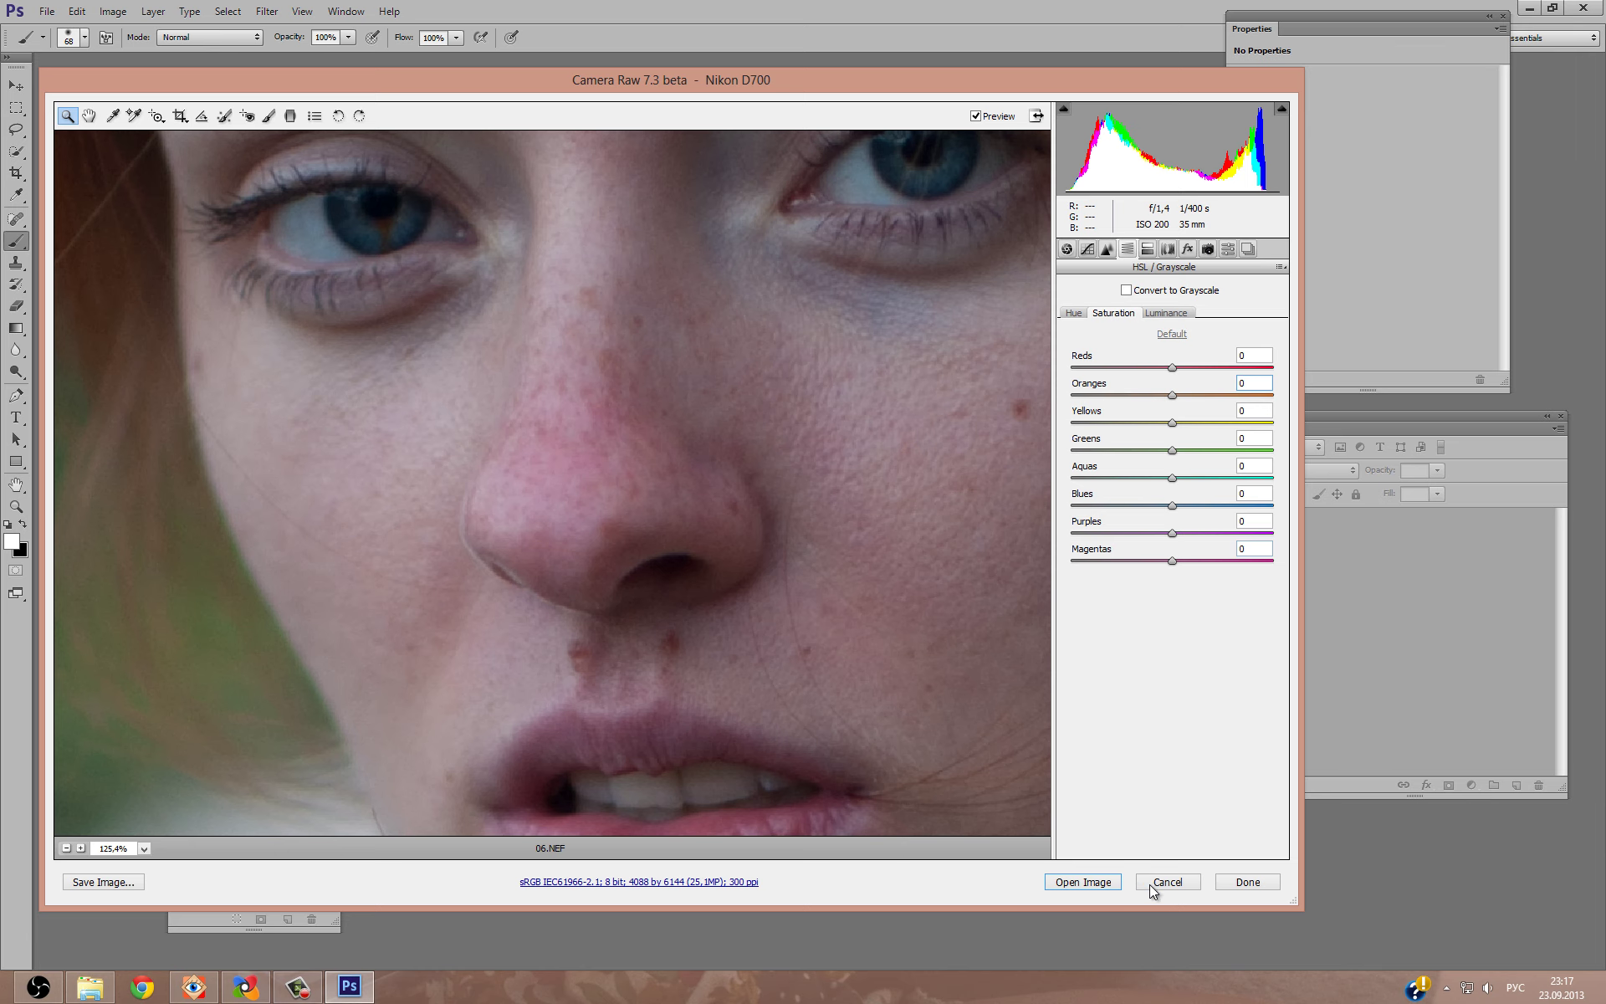
pyautogui.click(1152, 881)
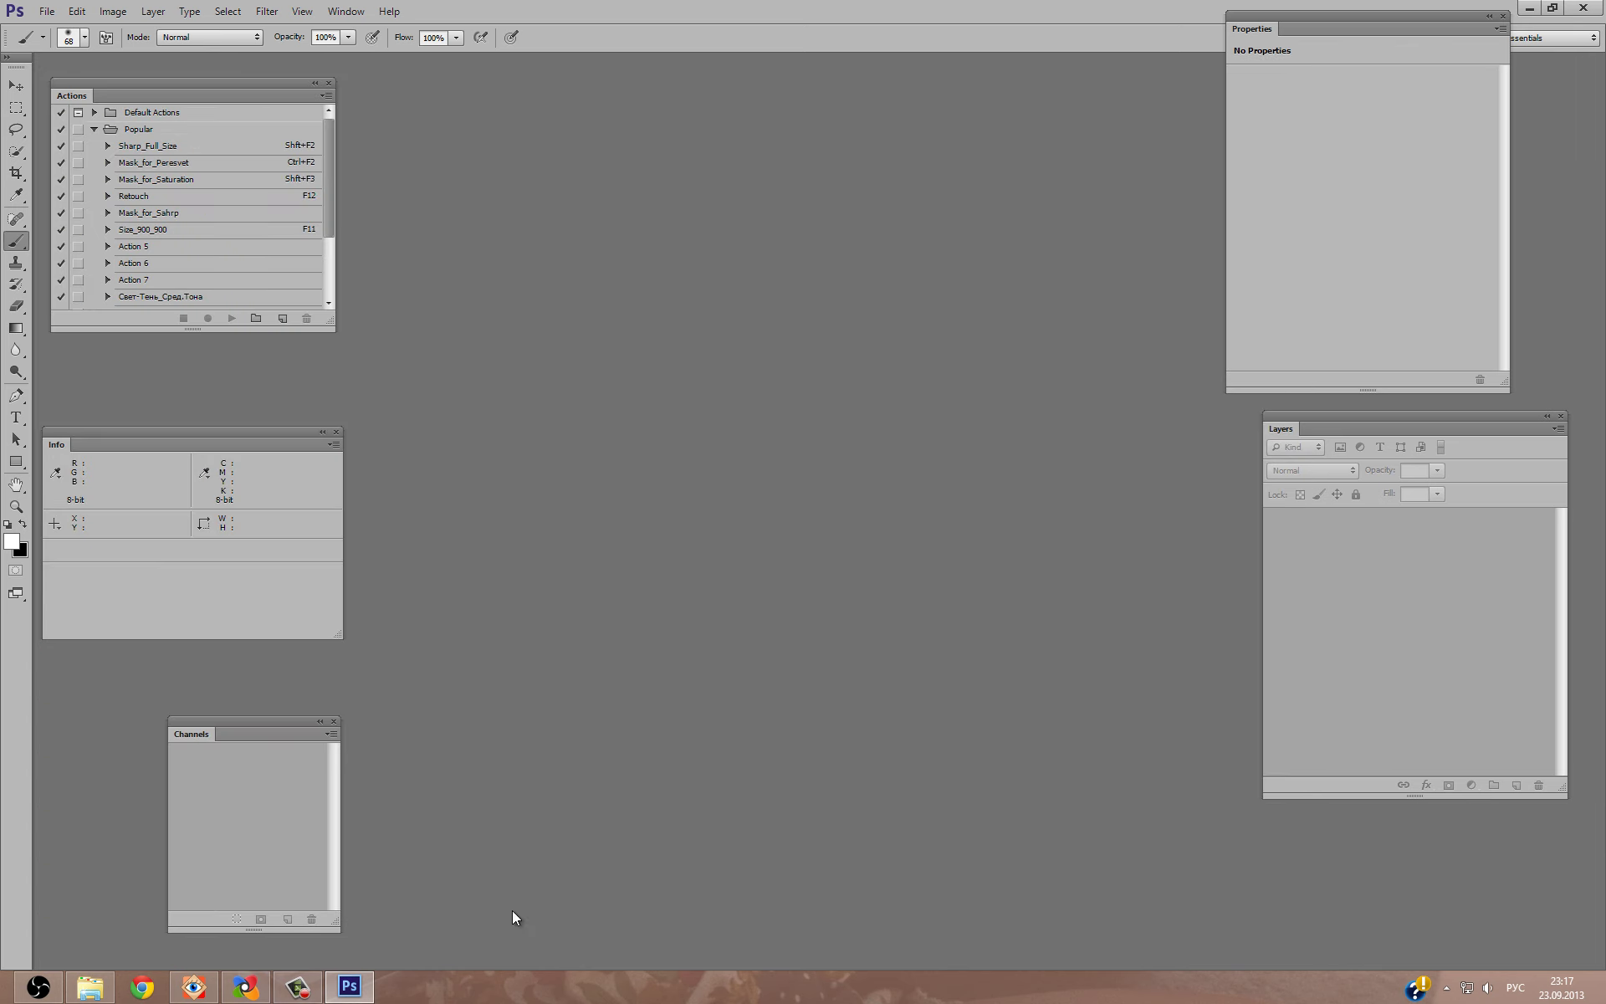
pyautogui.click(193, 986)
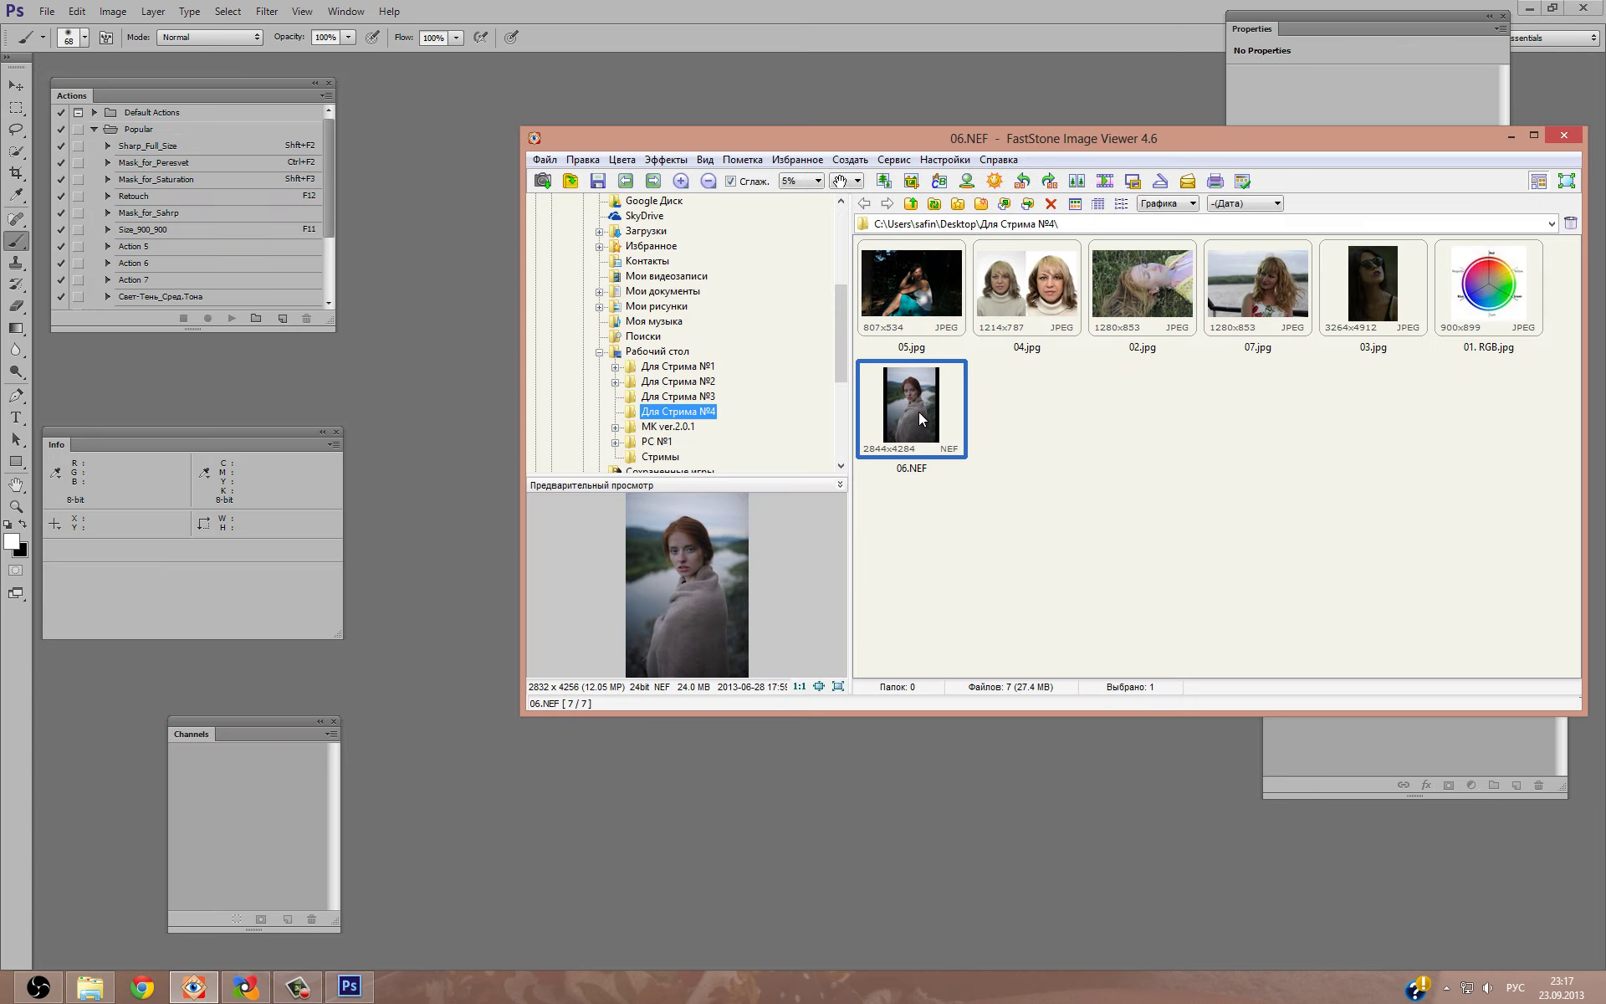
pyautogui.moveTo(918, 419); pyautogui.dragTo(827, 795)
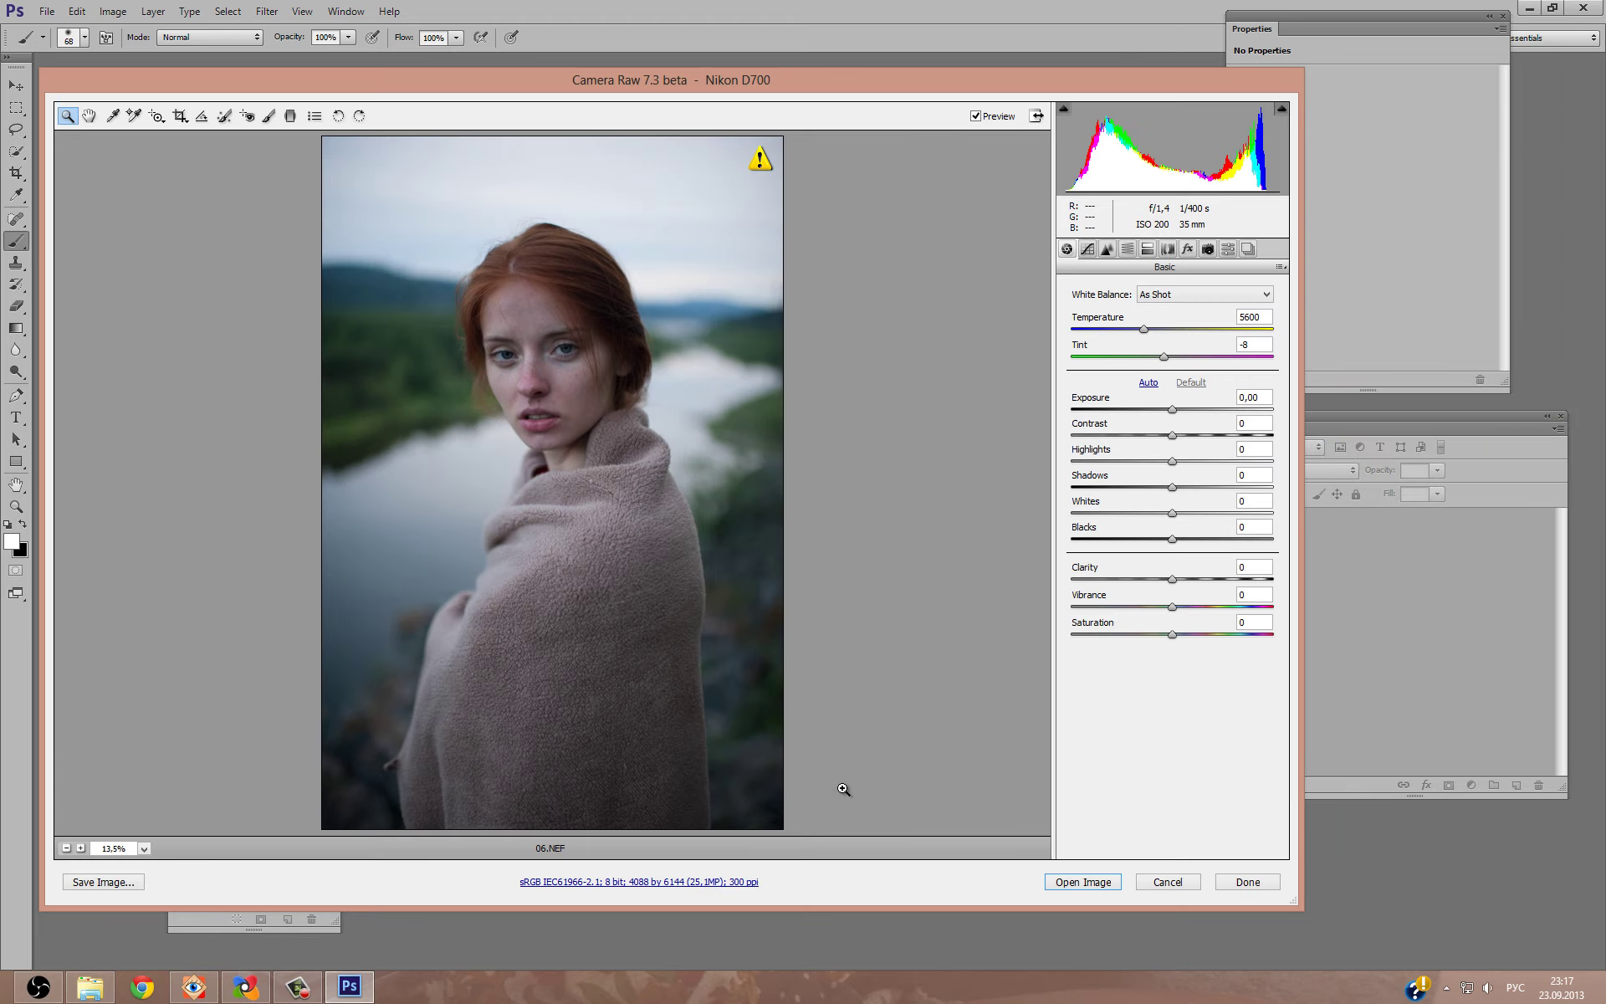
pyautogui.click(1062, 883)
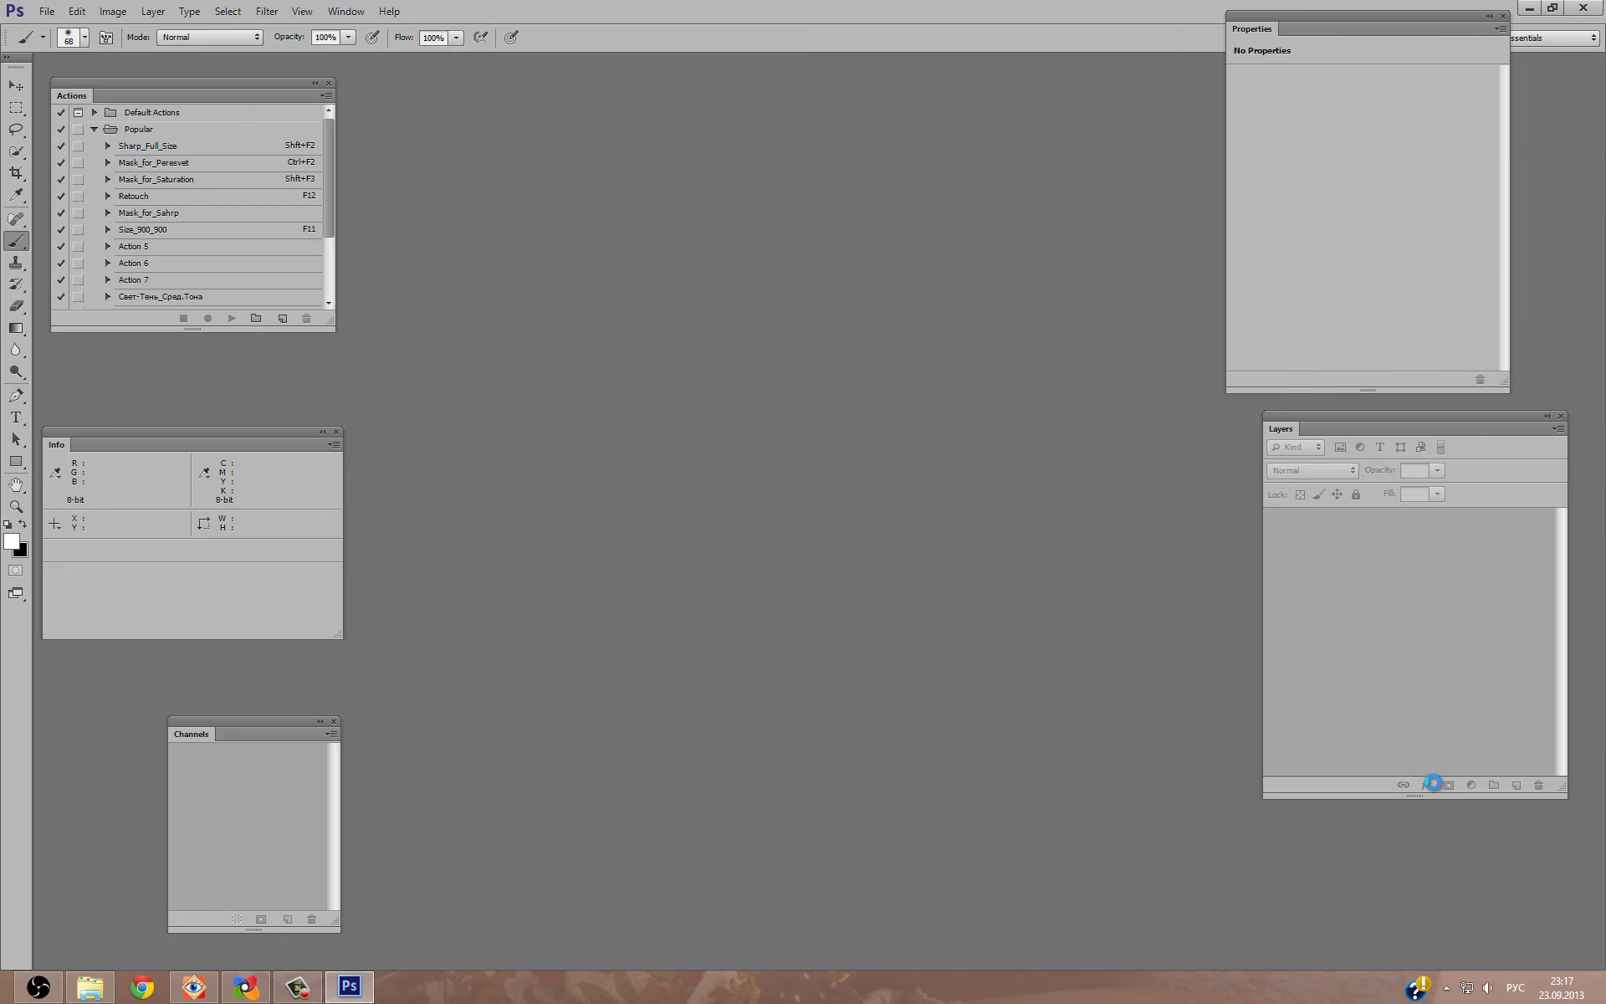
# Add a Selective Color layer with cyan +4 and magenta -12, then compare it hidden.
pyautogui.click(1468, 782)
pyautogui.click(1478, 770)
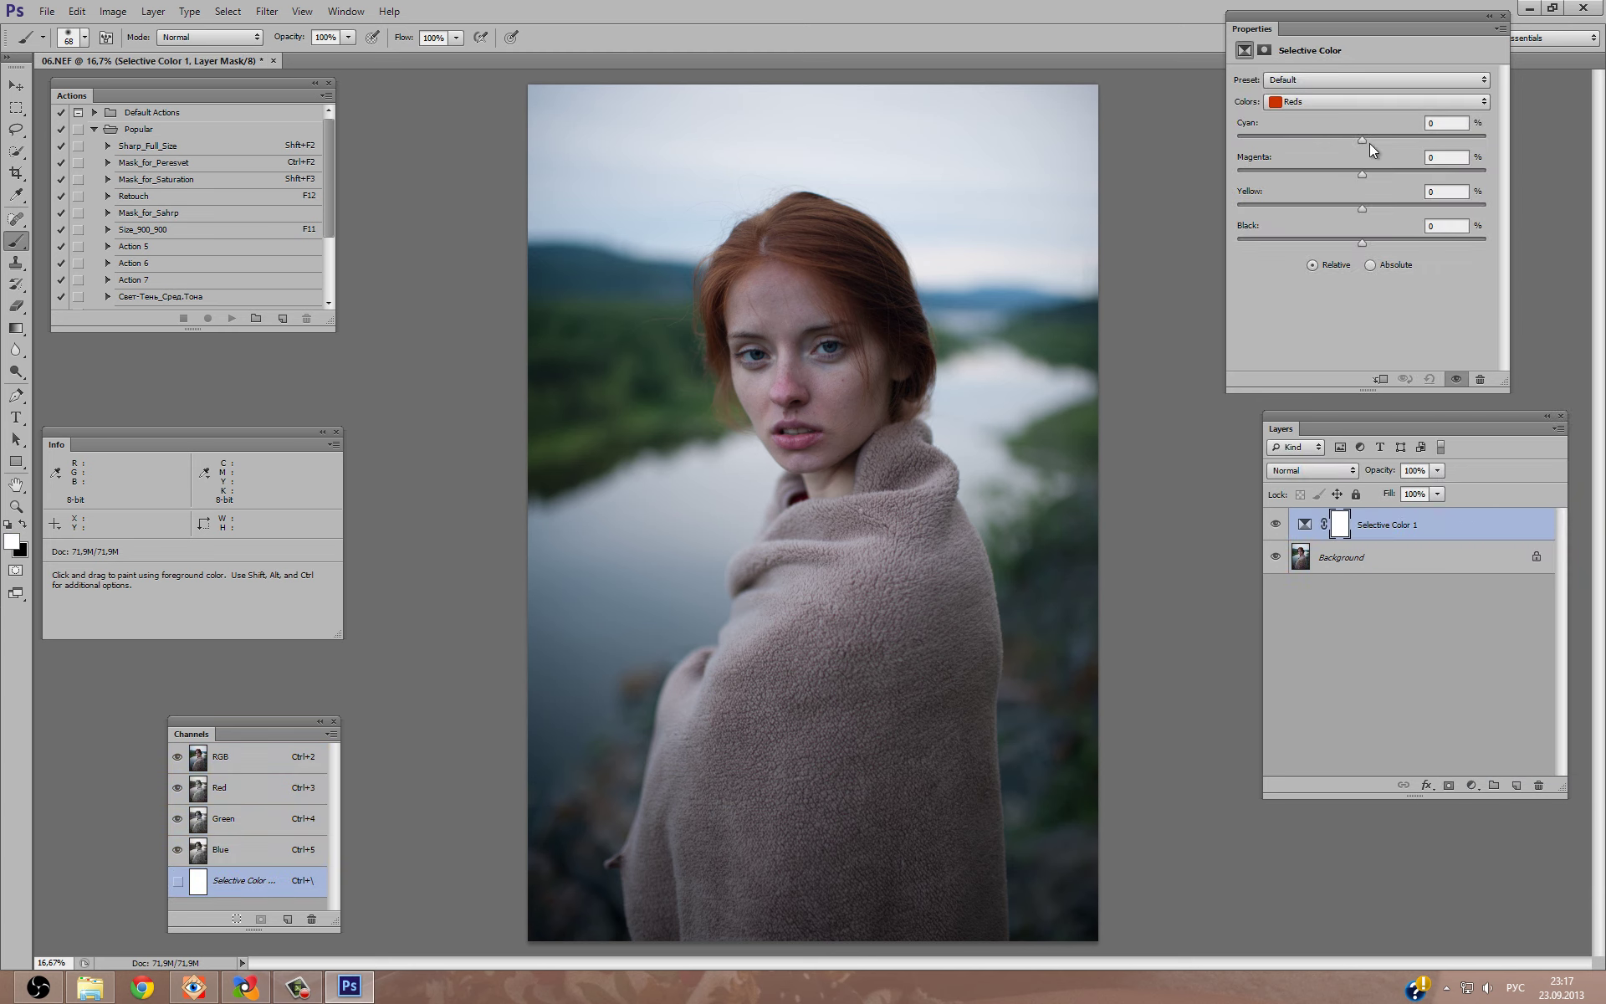
pyautogui.moveTo(1364, 138)
pyautogui.mouseDown()
pyautogui.moveTo(1456, 165)
pyautogui.moveTo(1385, 154)
pyautogui.mouseUp()
pyautogui.moveTo(1362, 174); pyautogui.dragTo(1328, 172)
pyautogui.click(1377, 105)
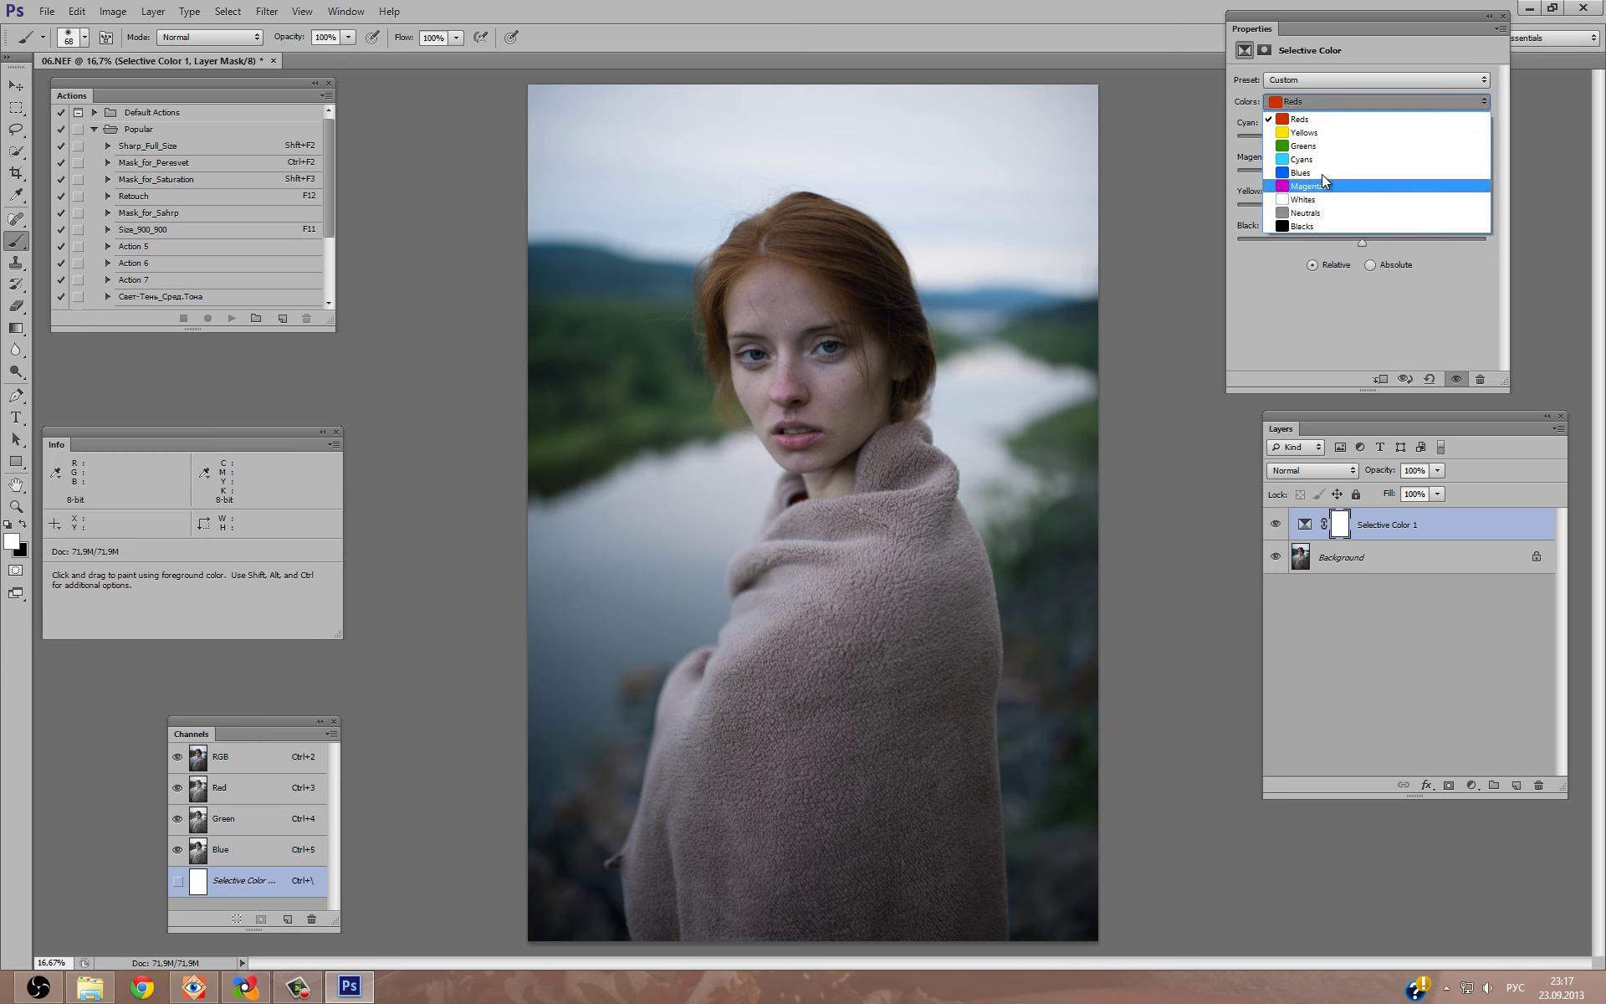
pyautogui.click(1305, 186)
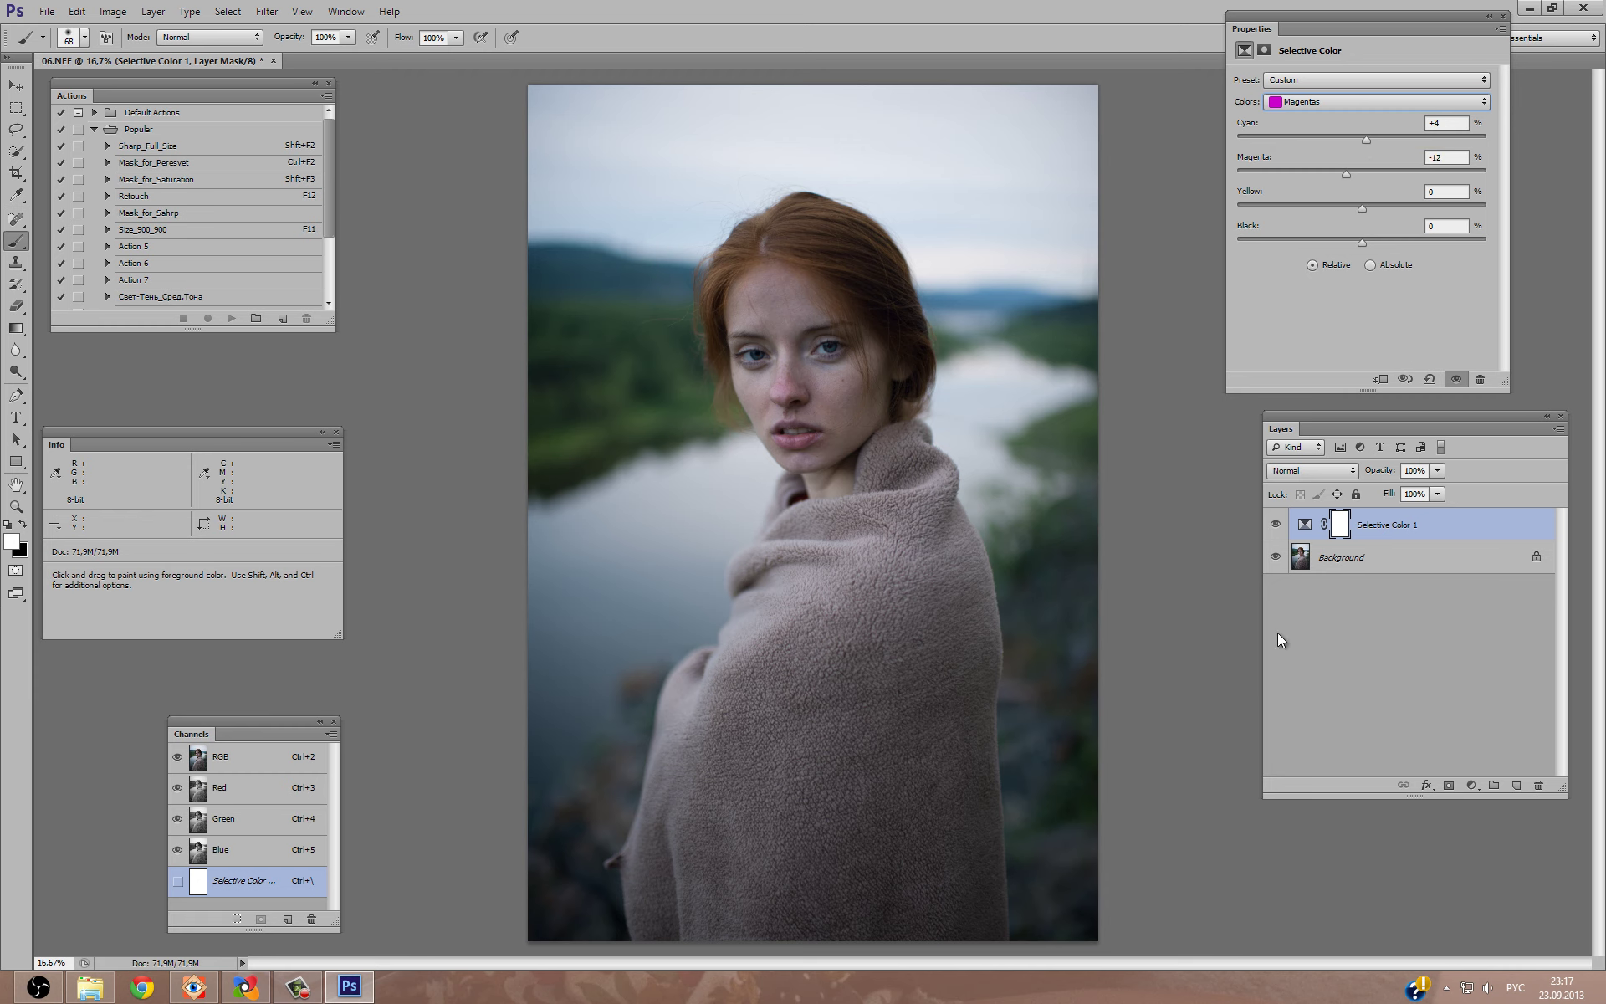
pyautogui.click(1276, 525)
pyautogui.click(1471, 785)
# Add a Curves layer crushing the shadows, then delete it.
pyautogui.click(1482, 523)
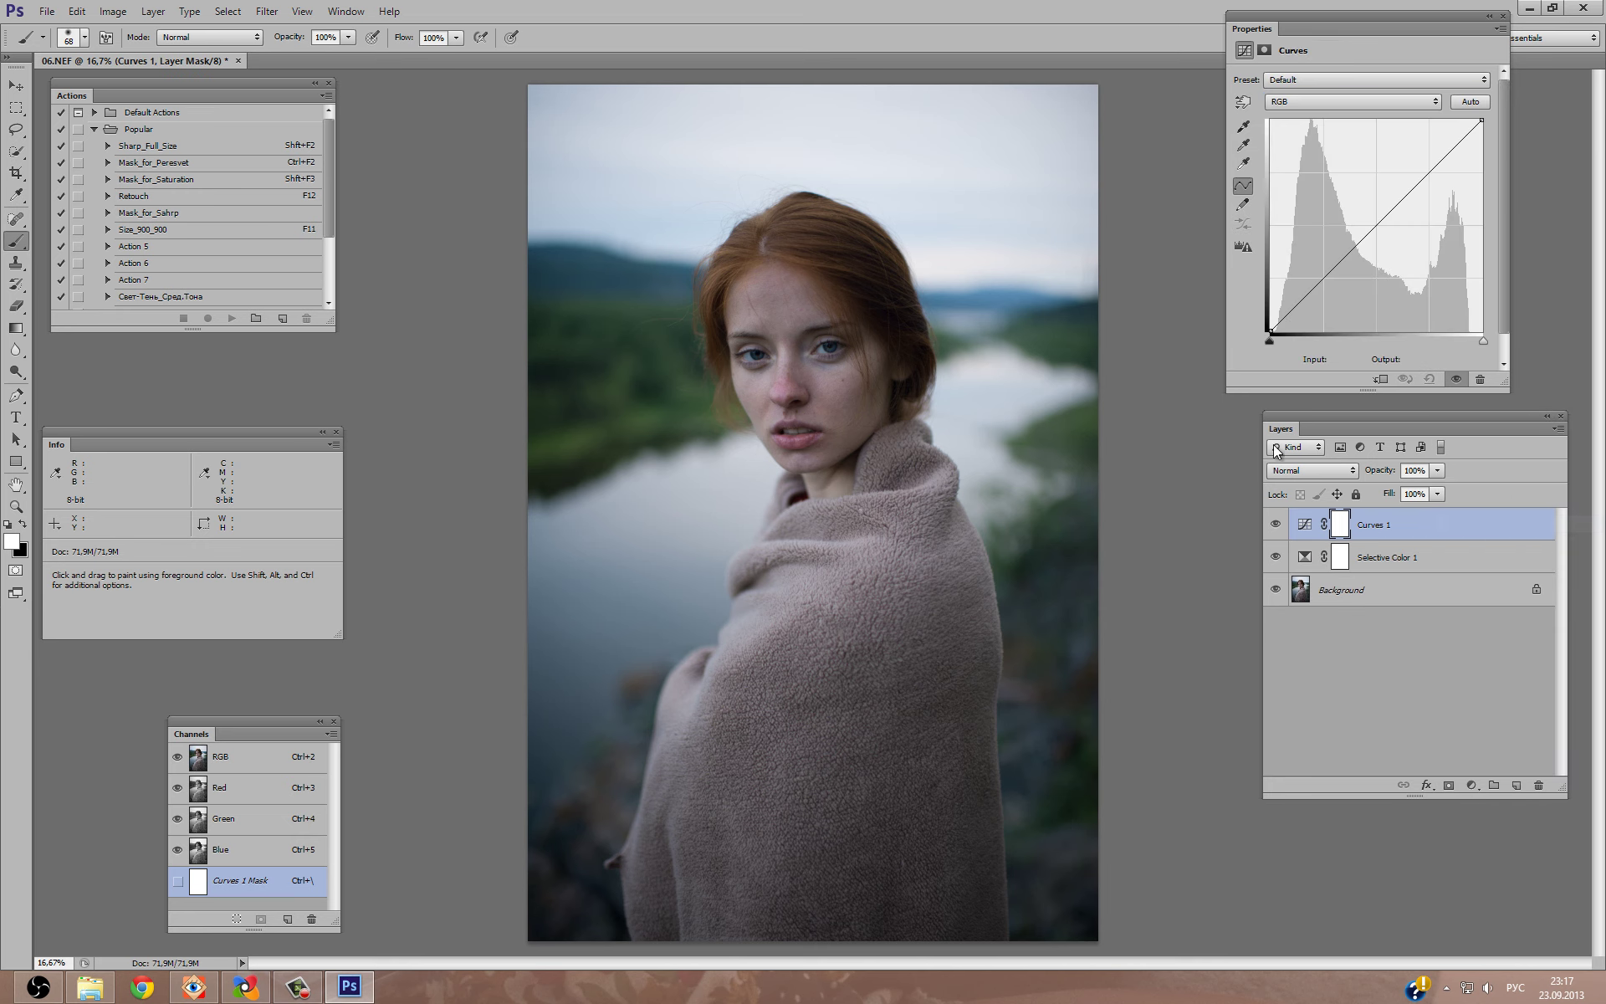
pyautogui.moveTo(1271, 340)
pyautogui.mouseDown()
pyautogui.moveTo(1354, 341)
pyautogui.moveTo(1309, 364)
pyautogui.mouseUp()
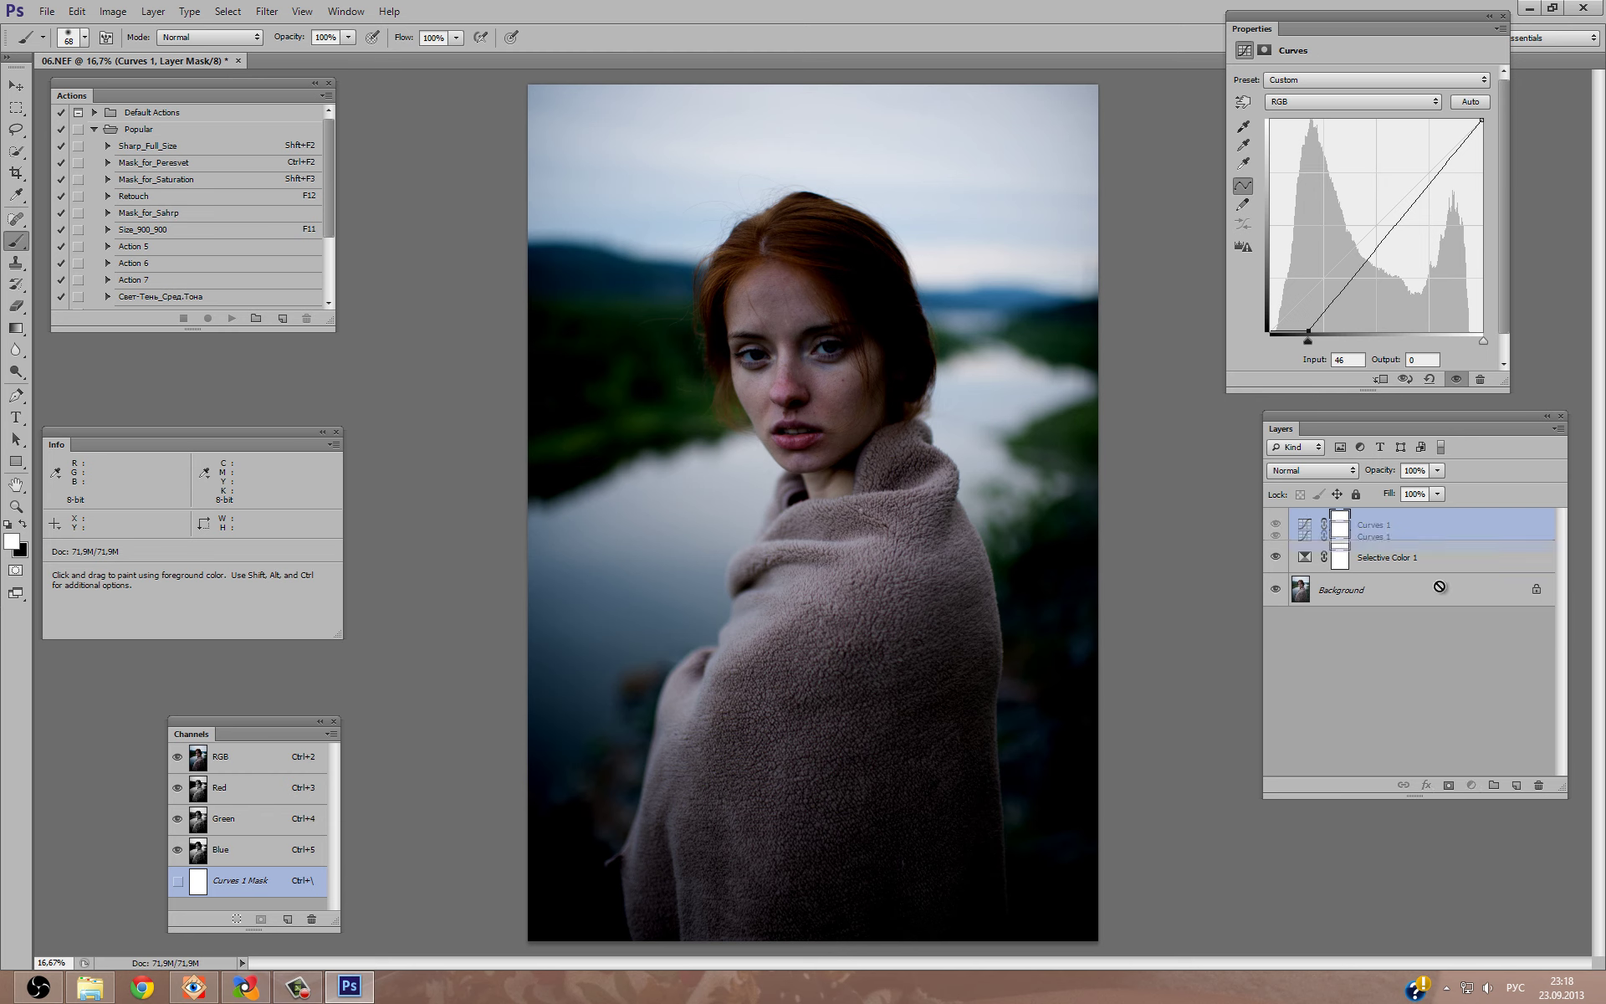
pyautogui.moveTo(1376, 524); pyautogui.dragTo(1538, 785)
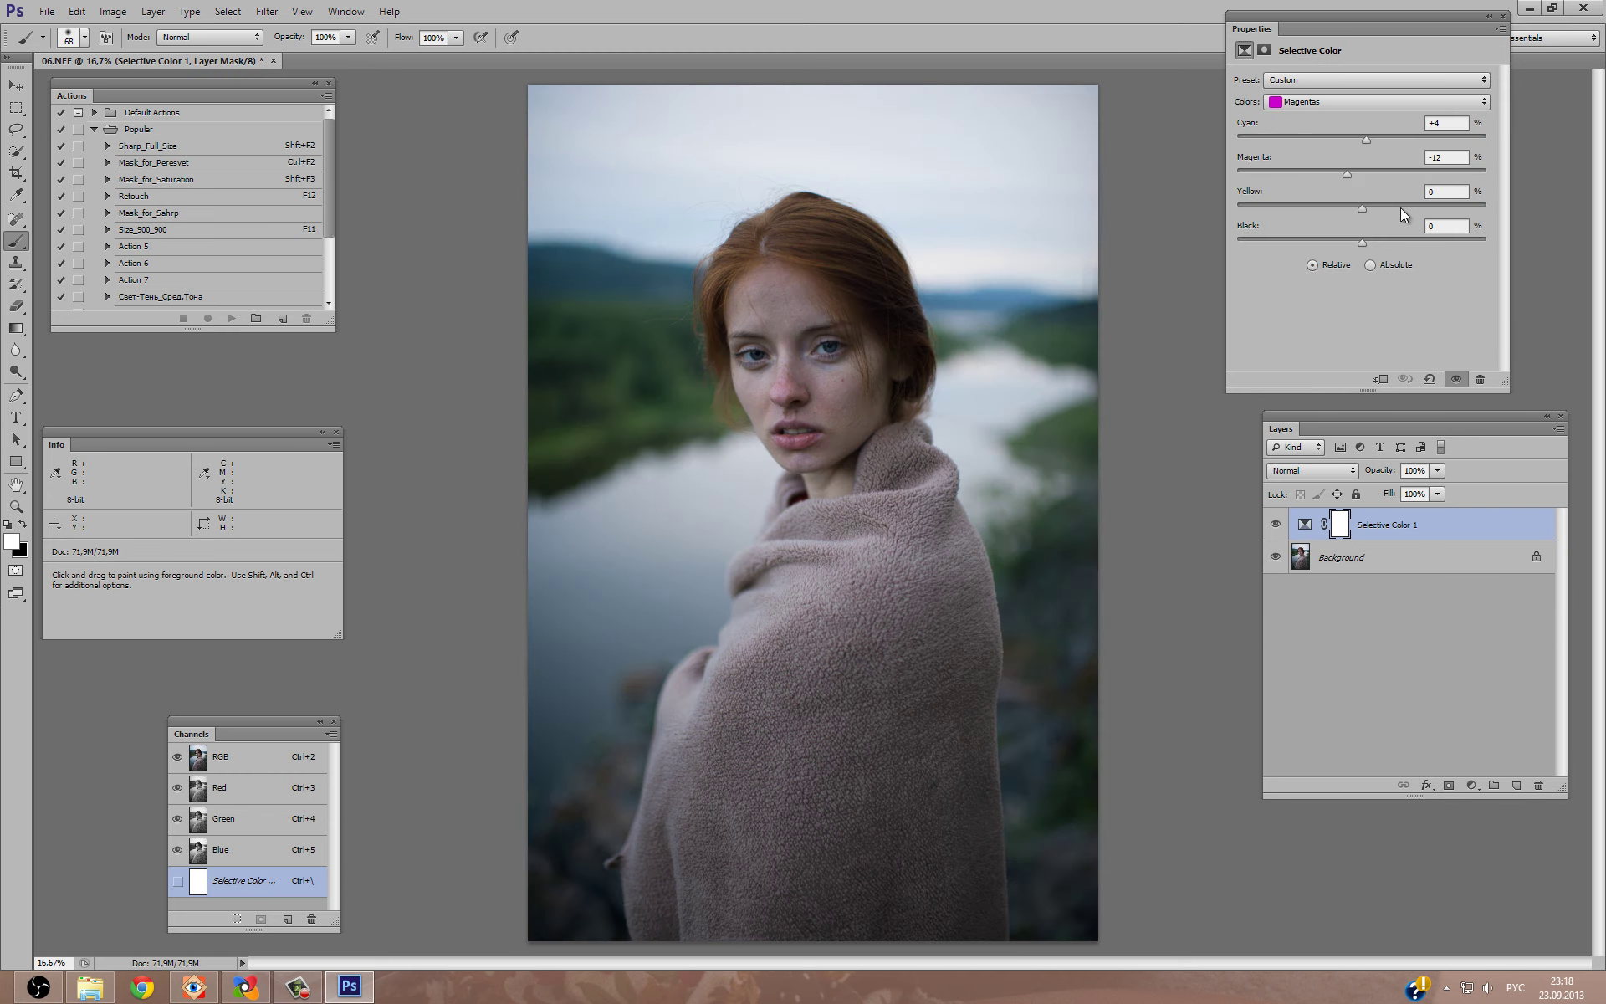
# Set Selective Color Reds to Yellow 0, Magenta 0 and Cyan -100.
pyautogui.click(1444, 161)
pyautogui.click(1333, 101)
pyautogui.click(1458, 191)
pyautogui.write('0')
pyautogui.hotkey('shift', 'Tab')
pyautogui.click(1441, 122)
pyautogui.write('0')
pyautogui.write('-100')
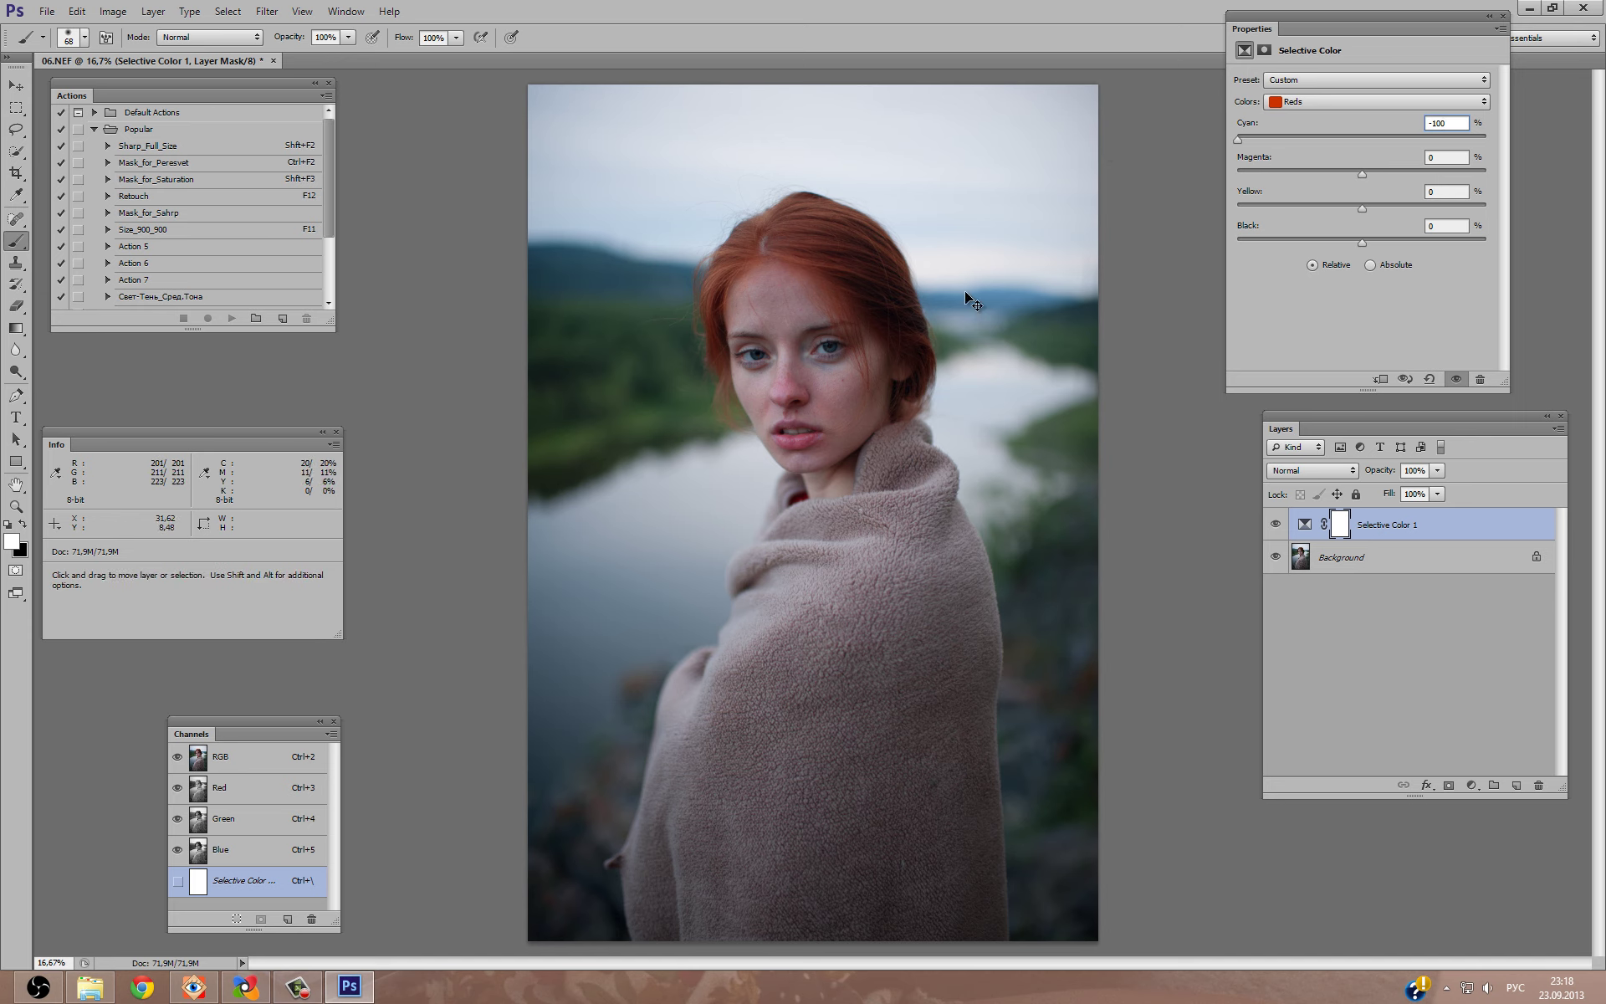
# Try reds' cyan at +100, reset it to 0, then delete the Selective Color 1 layer.
pyautogui.moveTo(703, 455); pyautogui.dragTo(814, 371)
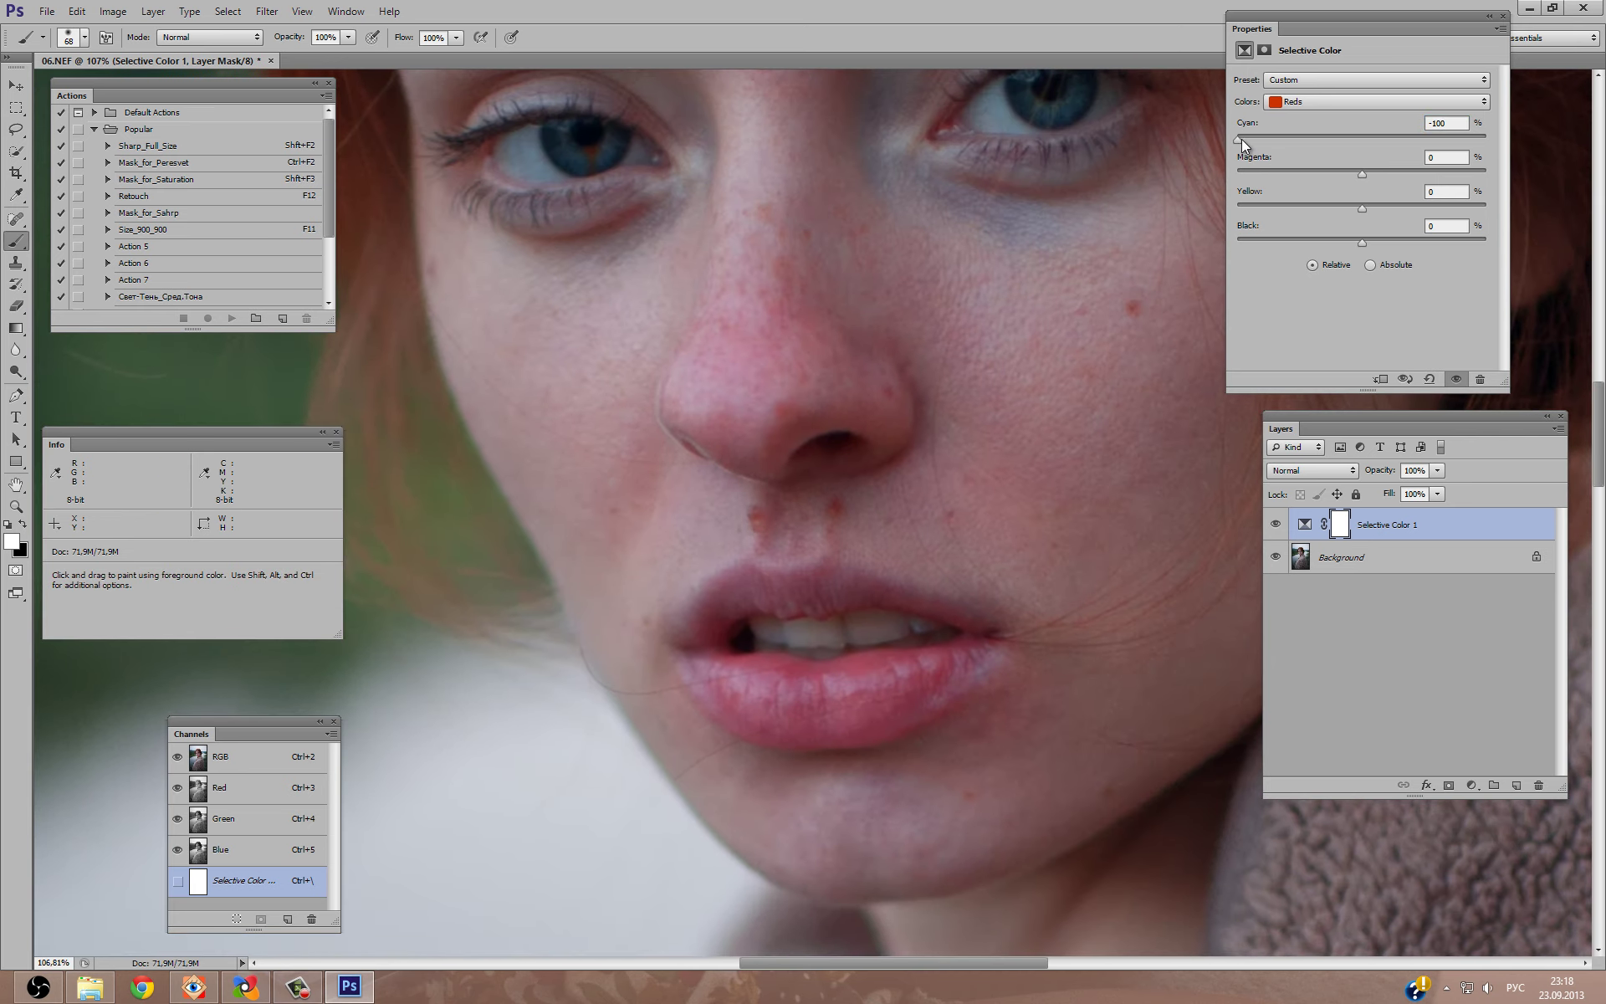
pyautogui.moveTo(1241, 139)
pyautogui.mouseDown()
pyautogui.moveTo(1493, 158)
pyautogui.moveTo(1156, 152)
pyautogui.moveTo(1462, 163)
pyautogui.moveTo(1508, 187)
pyautogui.mouseUp()
pyautogui.doubleClick(1455, 123)
pyautogui.write('0')
pyautogui.moveTo(1393, 512); pyautogui.dragTo(1540, 786)
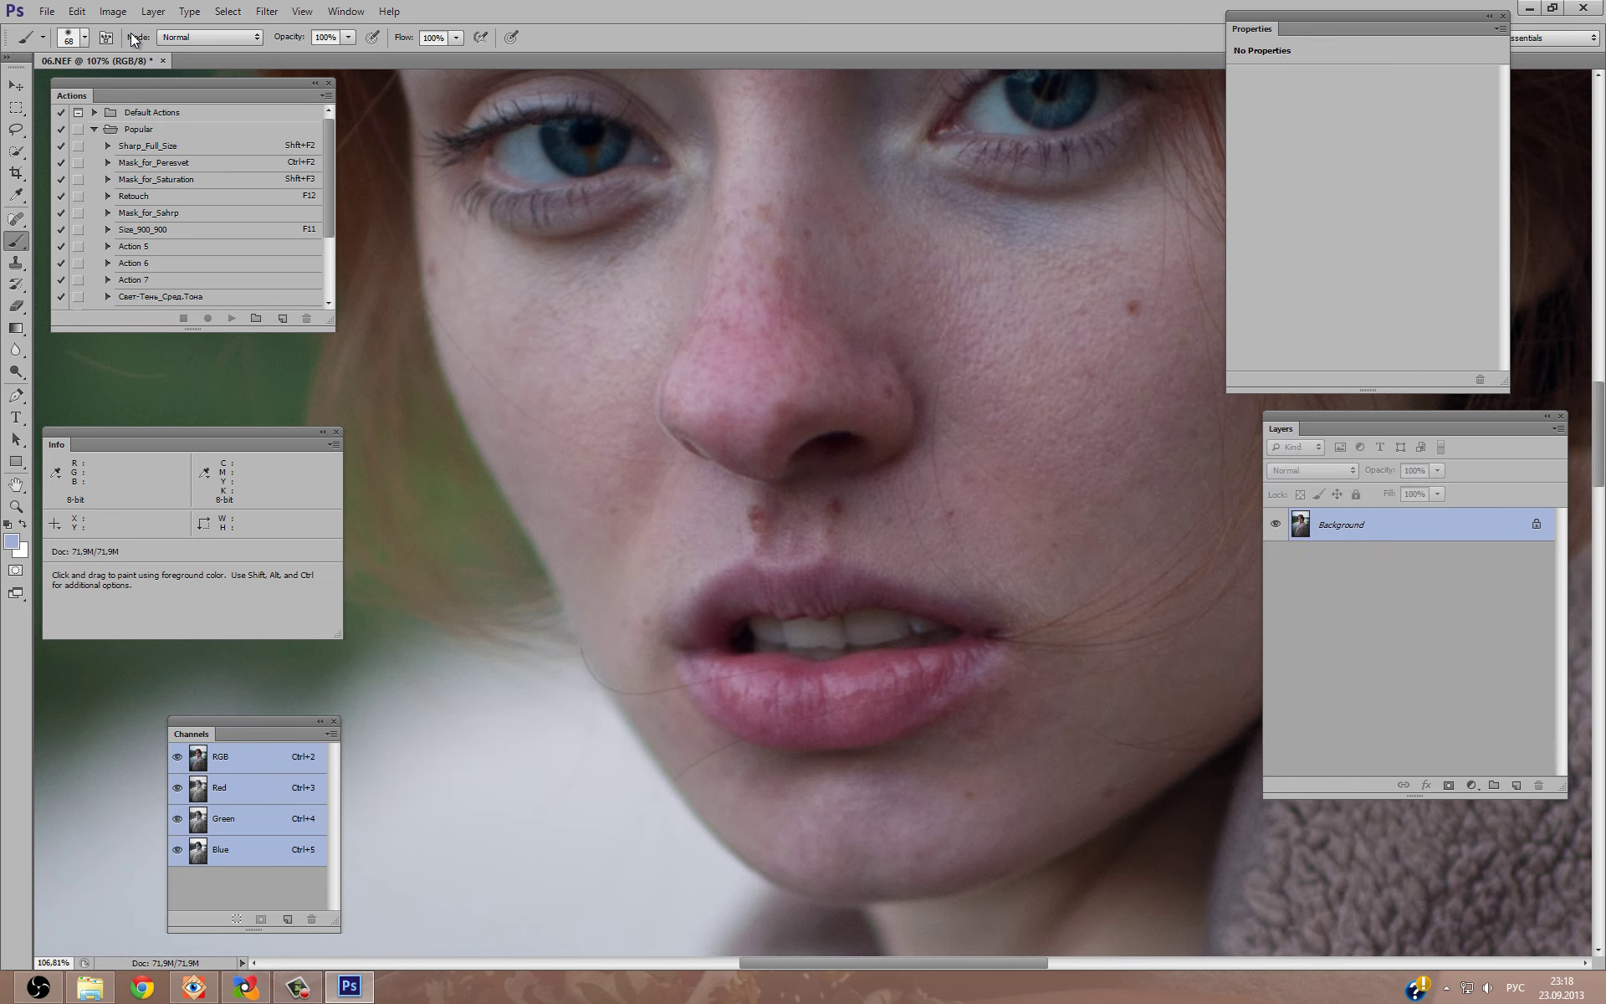
# Close 06.NEF without saving and drag 04.jpg from FastStone into Photoshop.
pyautogui.click(163, 61)
pyautogui.click(849, 364)
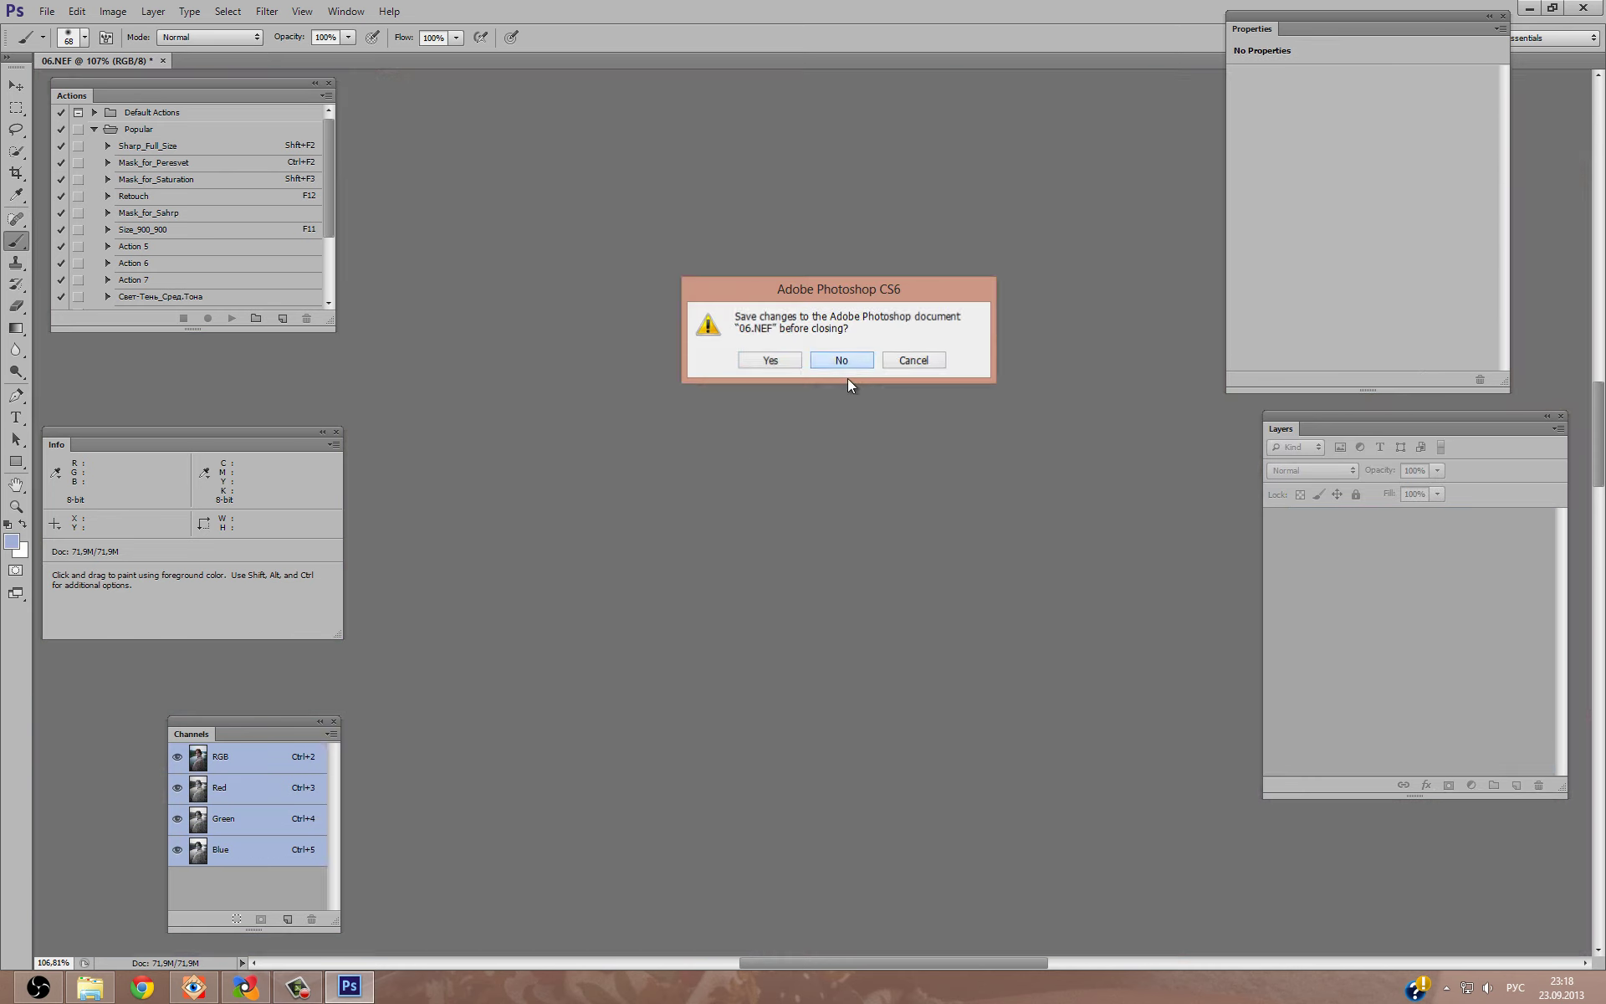
pyautogui.click(194, 988)
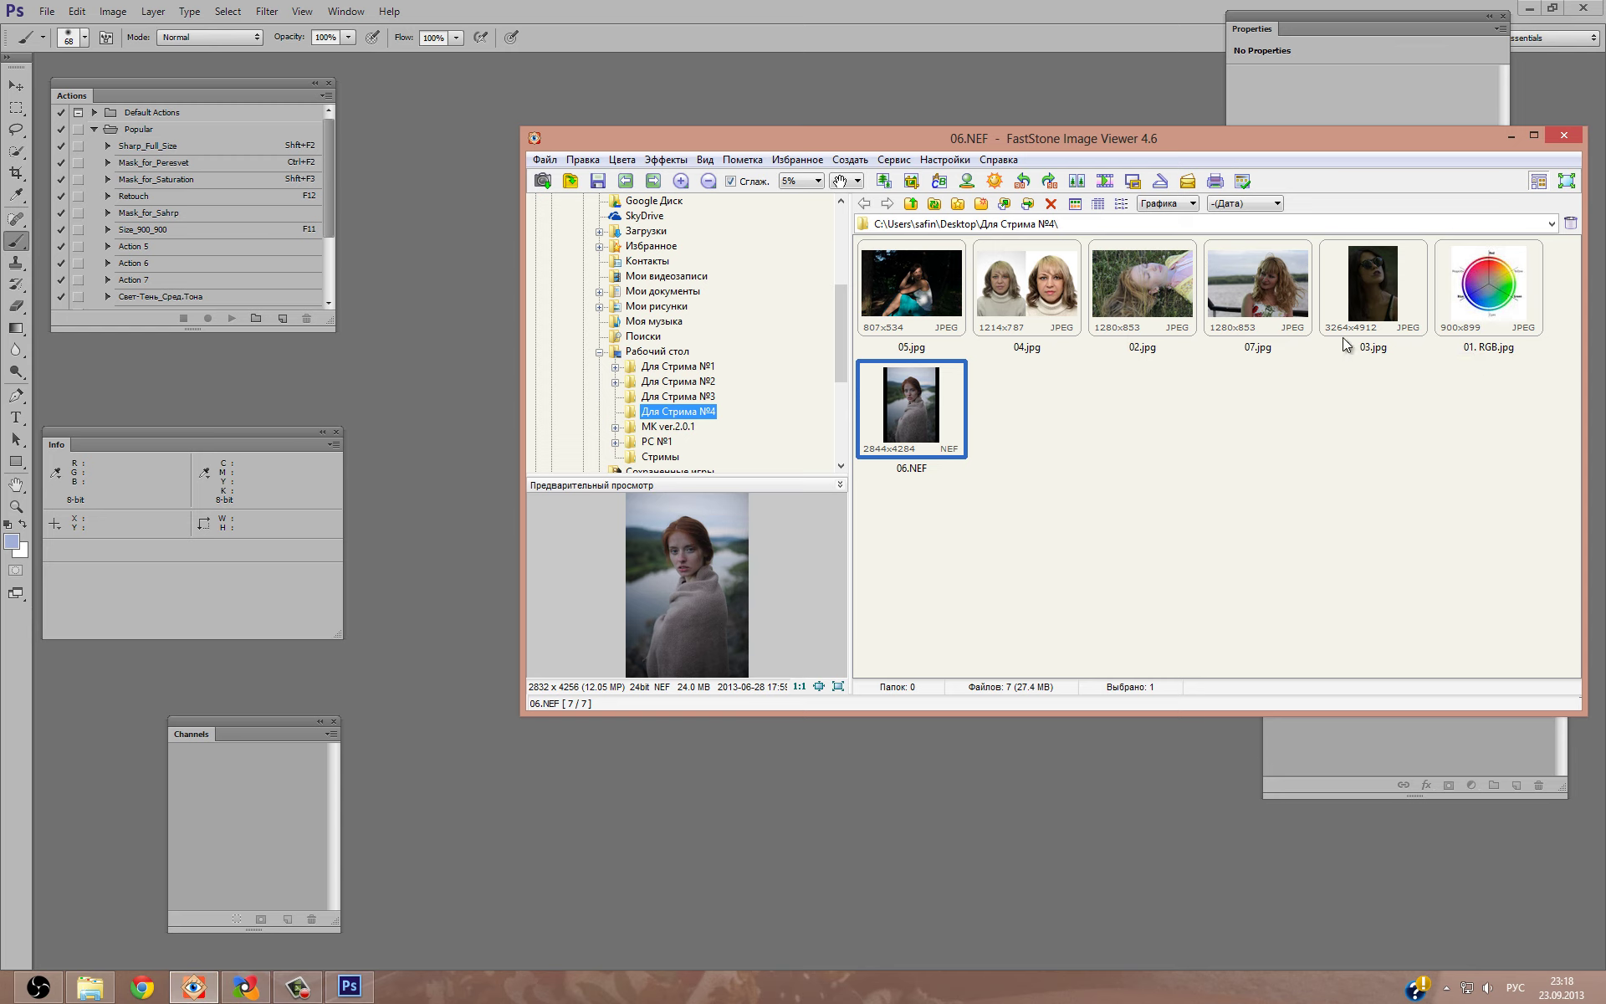
pyautogui.click(1261, 293)
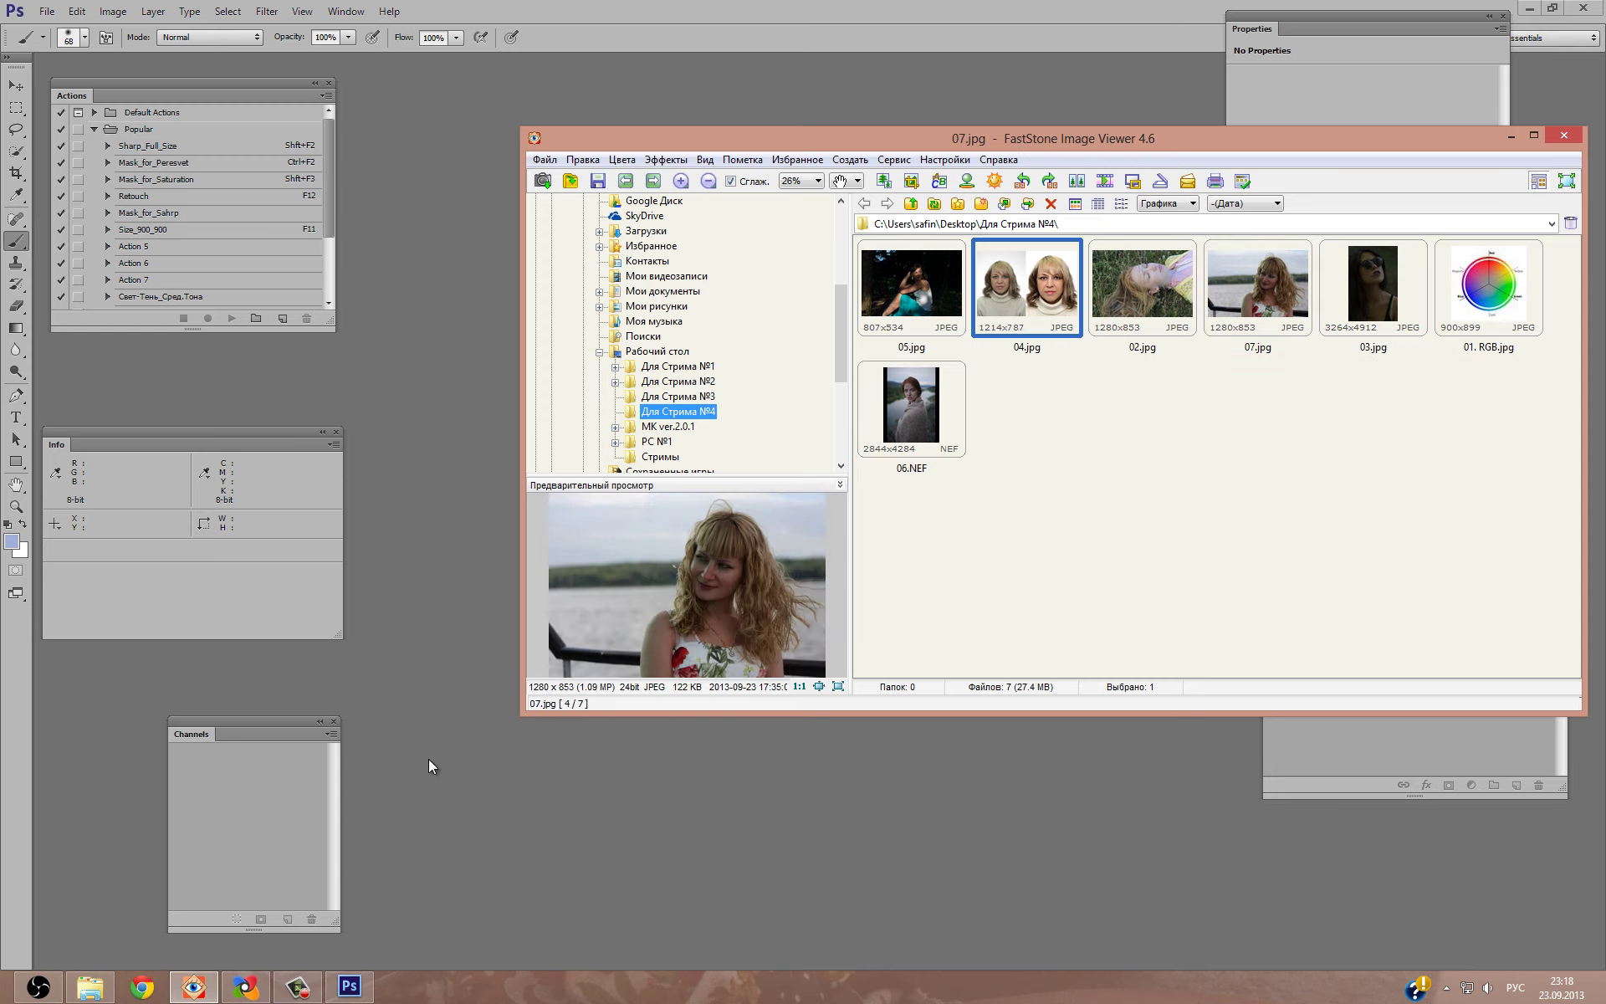
pyautogui.moveTo(1027, 284); pyautogui.dragTo(428, 760)
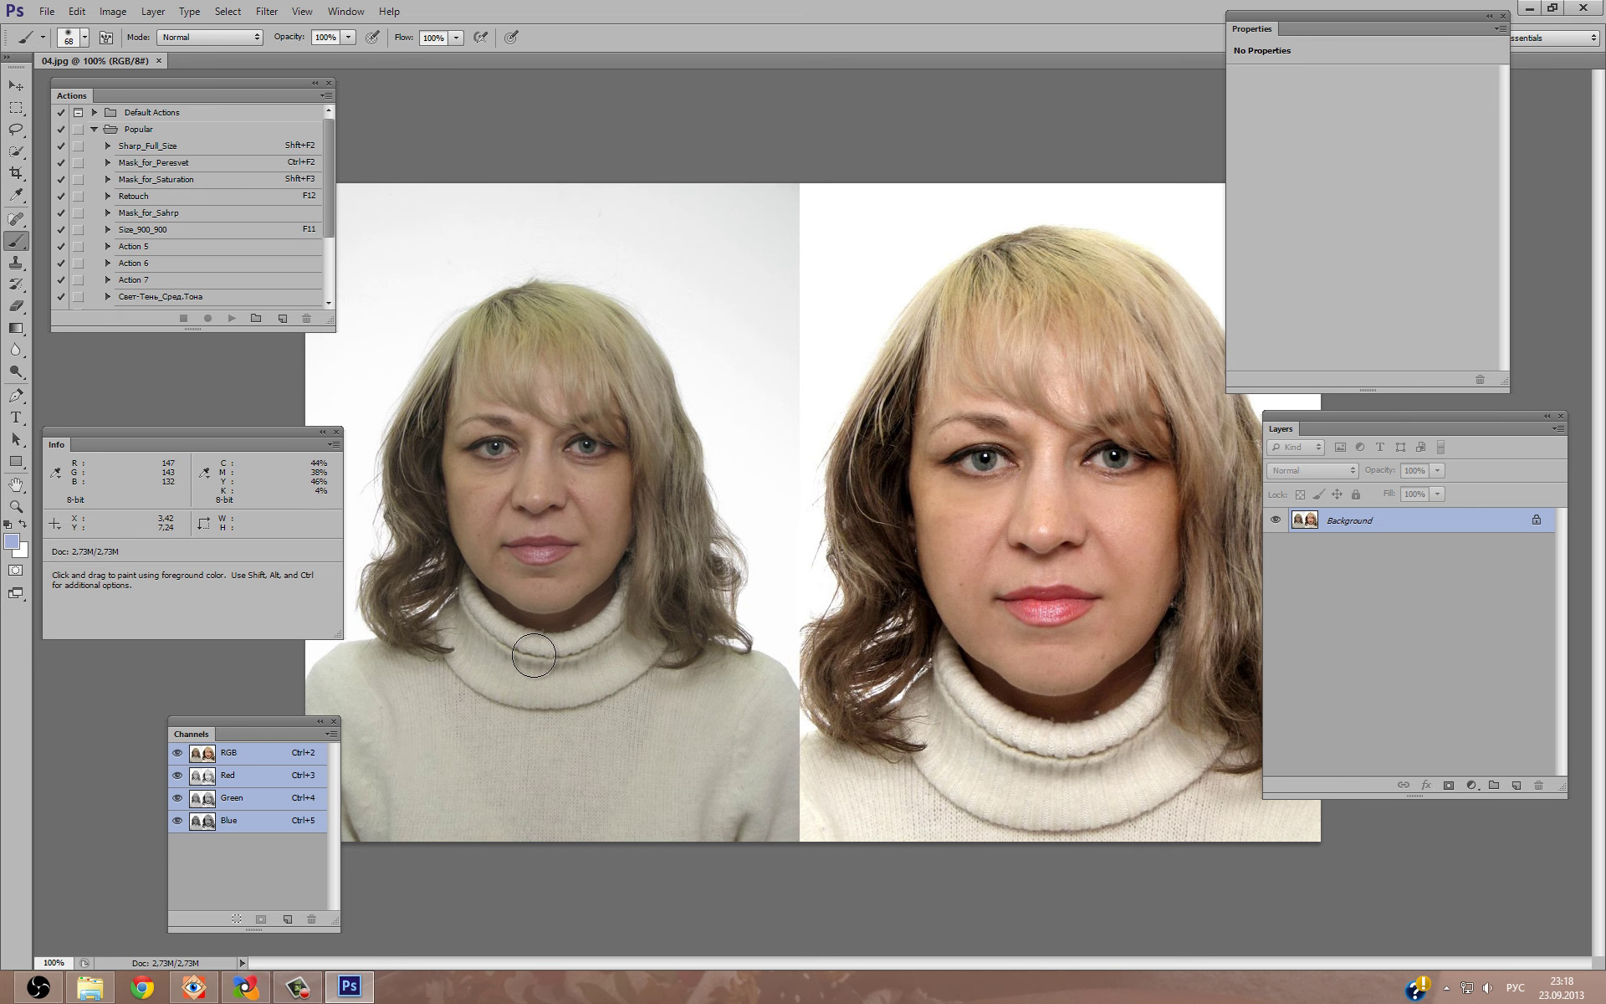
# Crop 04.jpg to its left portrait by moving the right crop edge to the middle.
pyautogui.keyDown('alt'); pyautogui.scroll(-2, 522, 643); pyautogui.keyUp('alt')
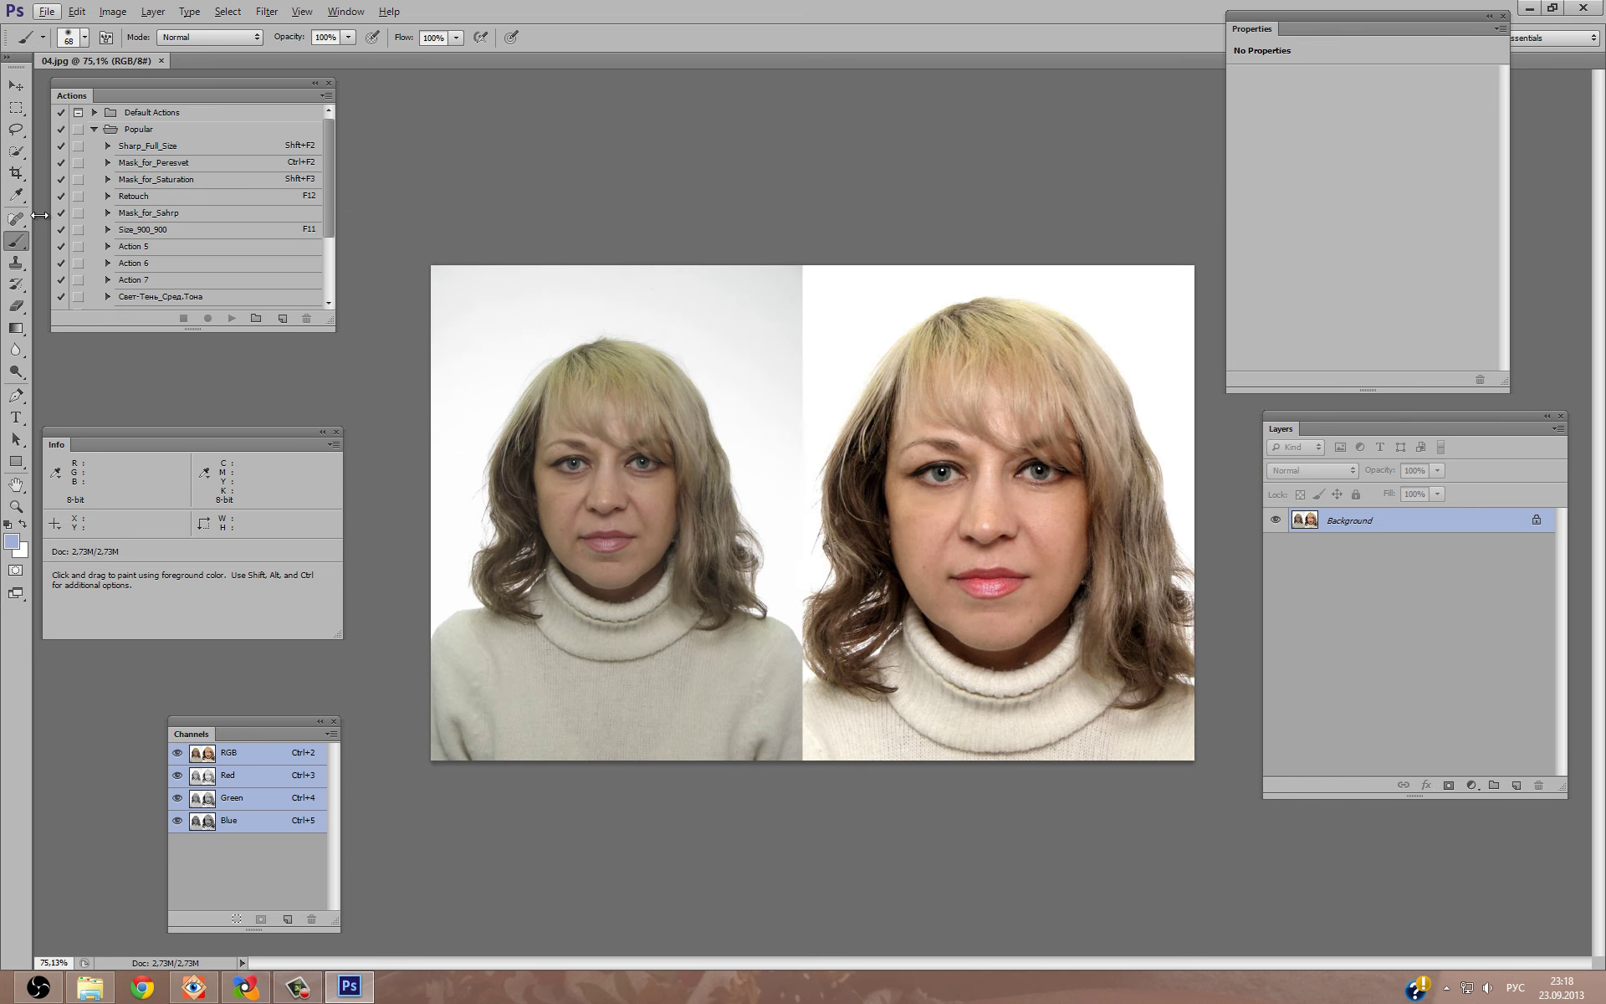
pyautogui.click(16, 173)
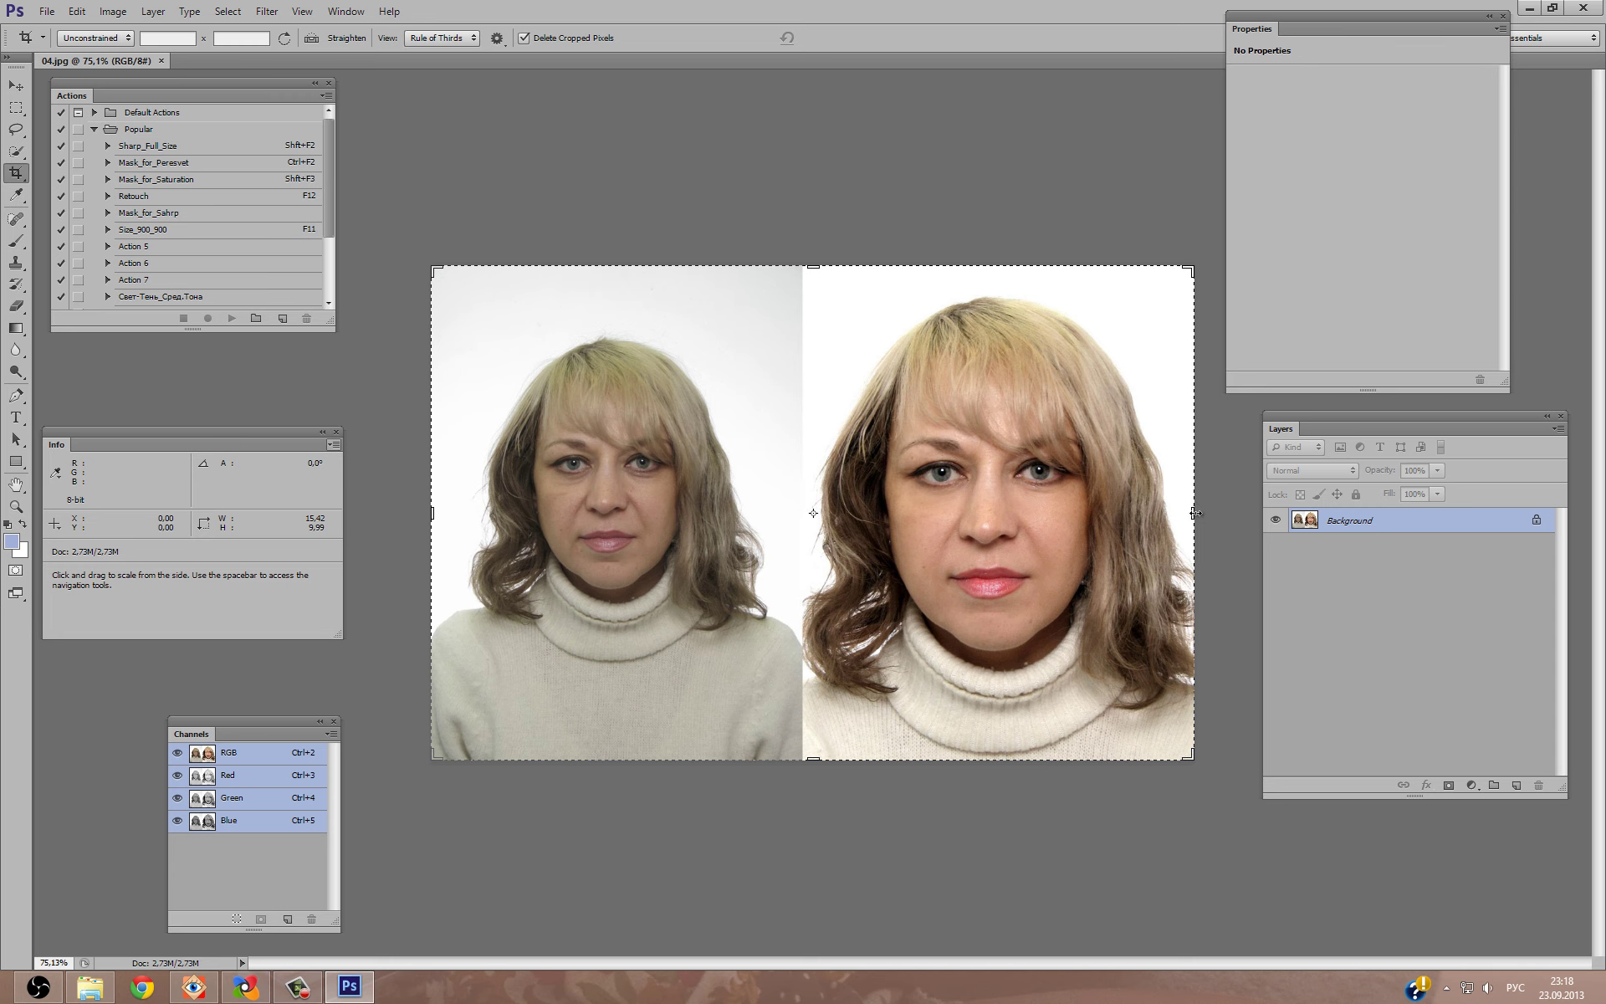
pyautogui.moveTo(1134, 520); pyautogui.dragTo(998, 517)
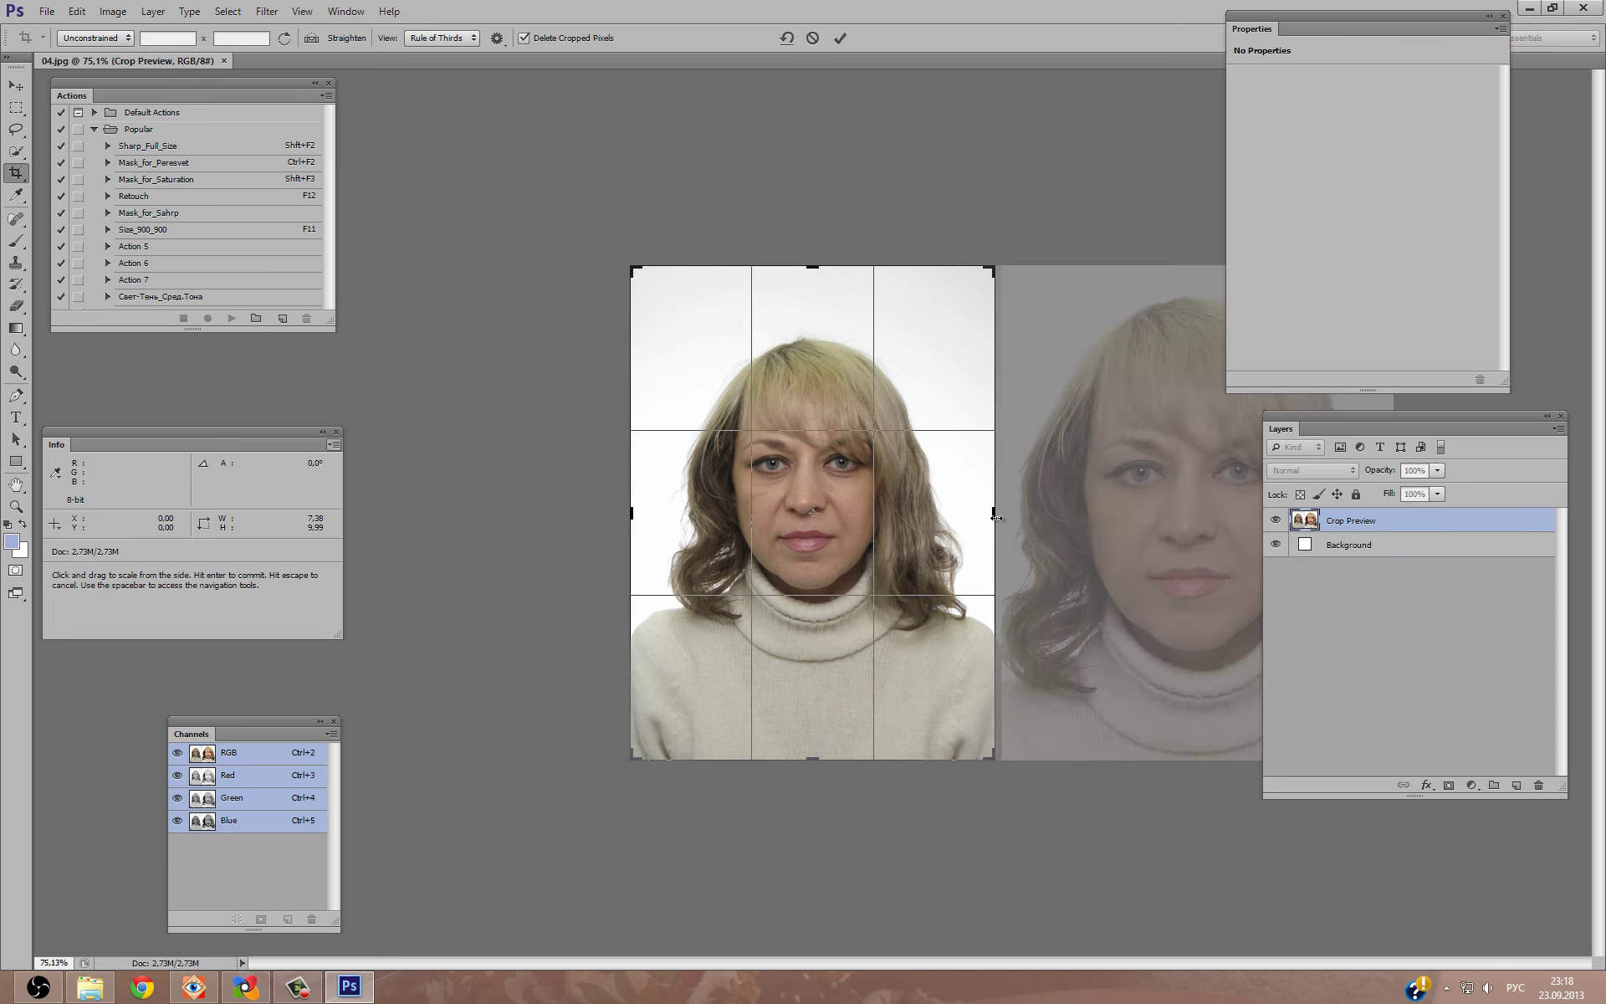
pyautogui.press('Return')
pyautogui.hotkey('ctrl', '0')
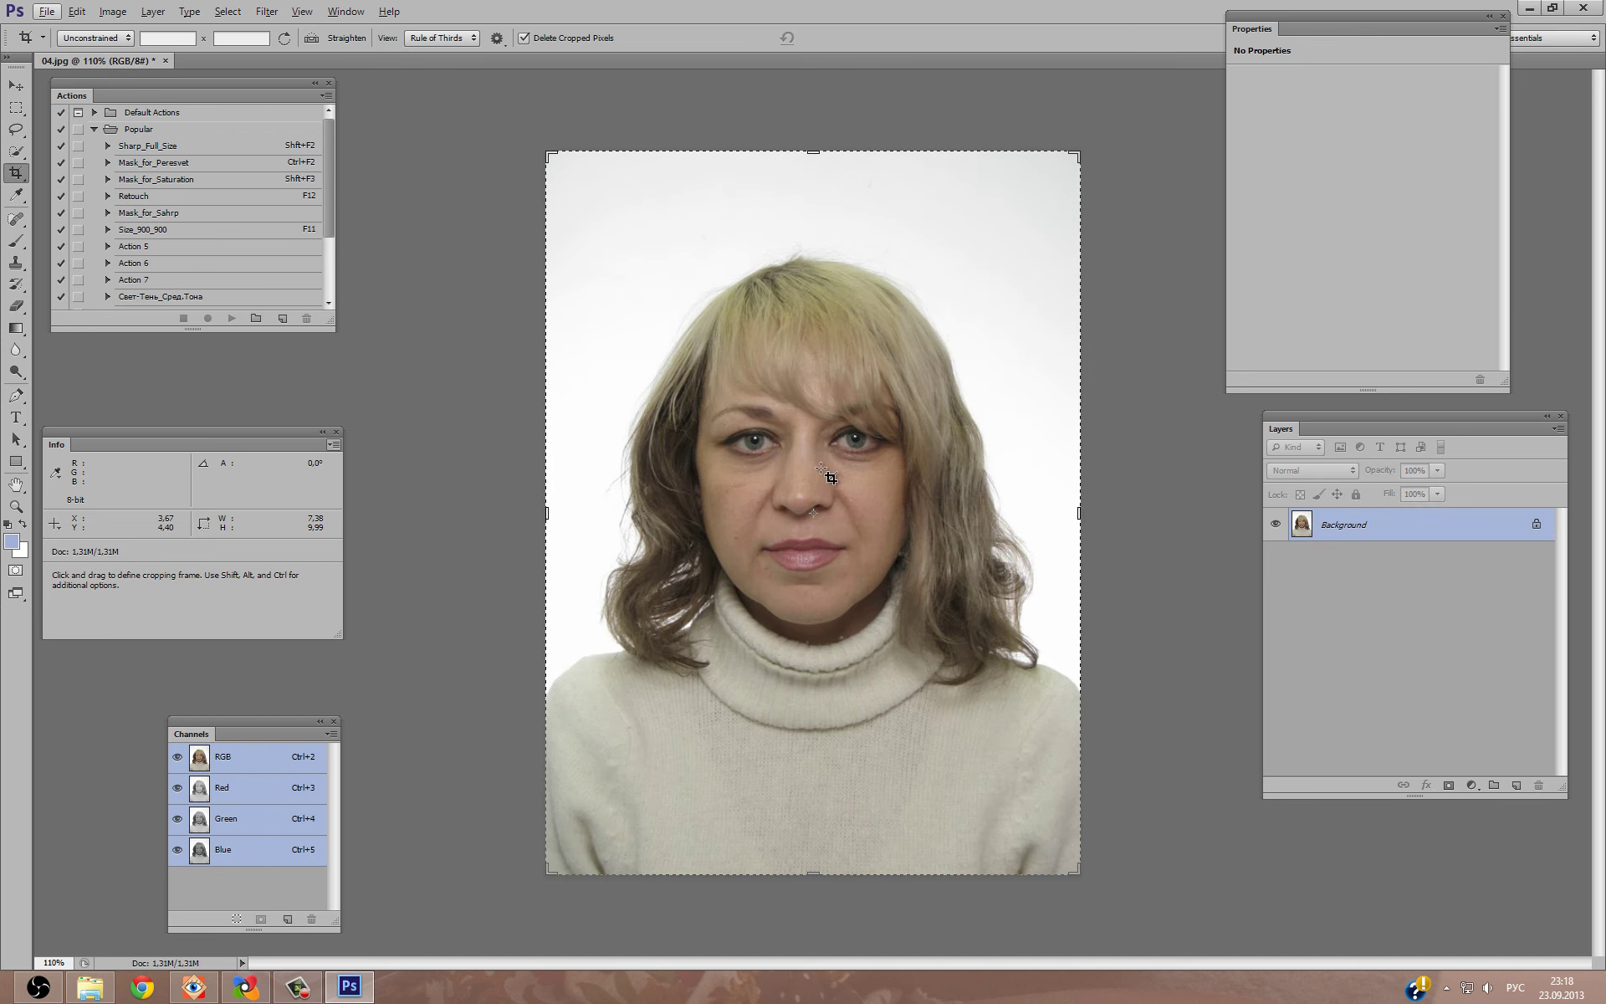
pyautogui.scroll(4, 831, 477)
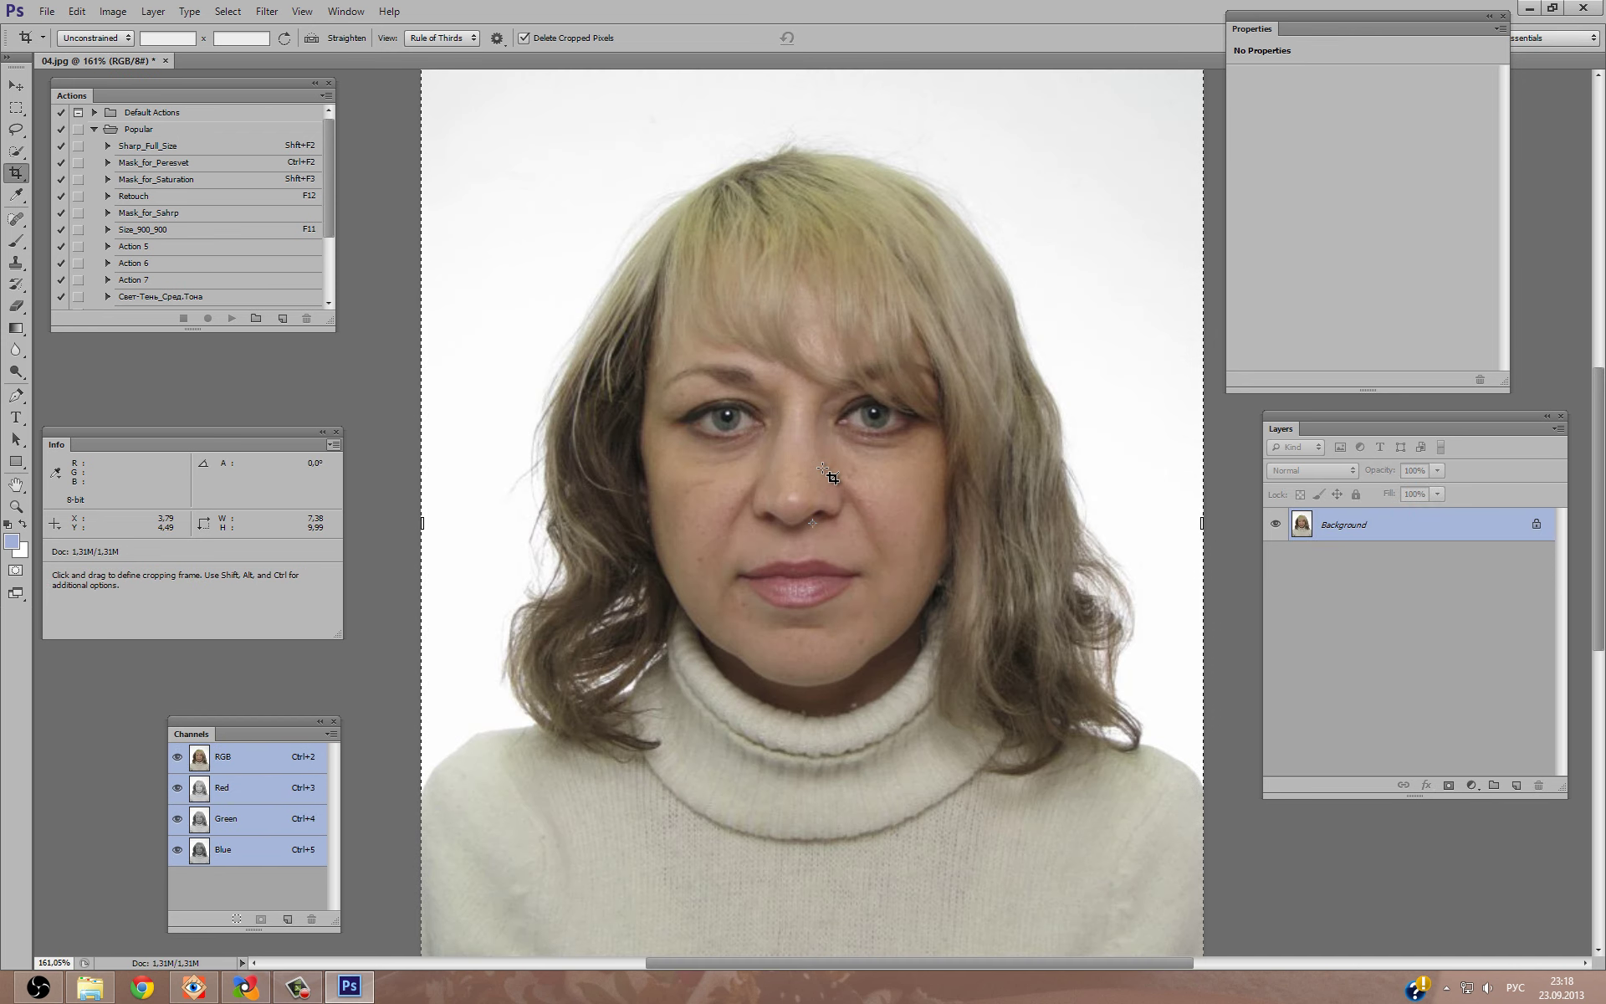
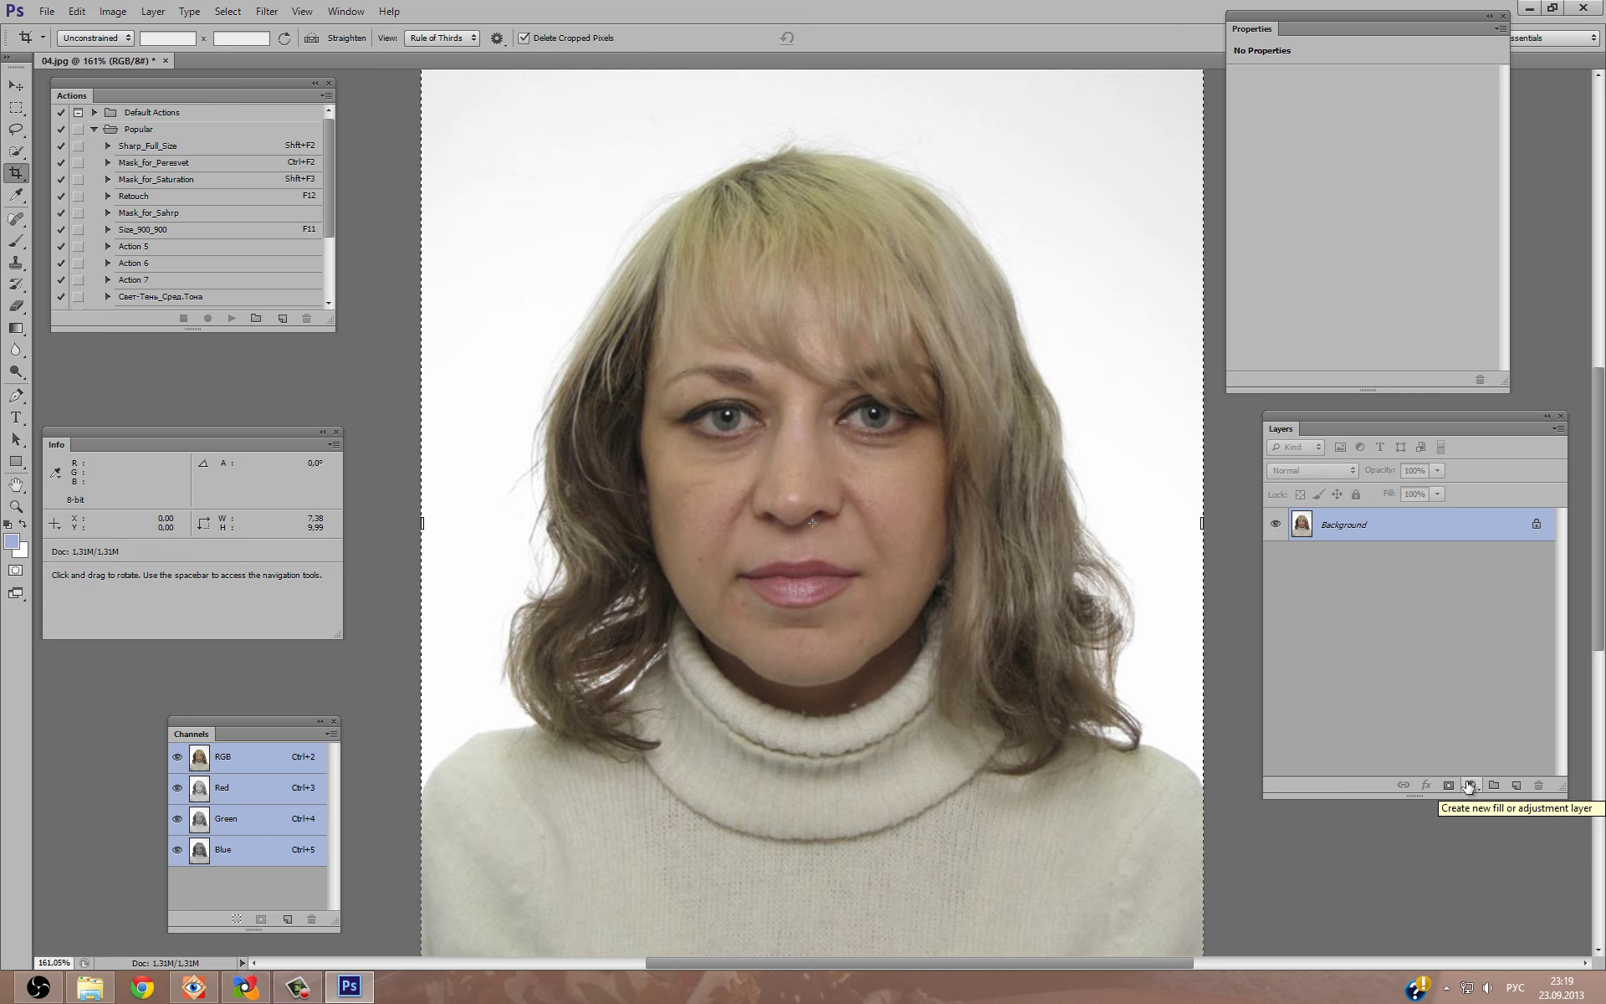
# Dismiss the adjustment list and duplicate the portrait as a new document named 04 copy.
pyautogui.click(1469, 785)
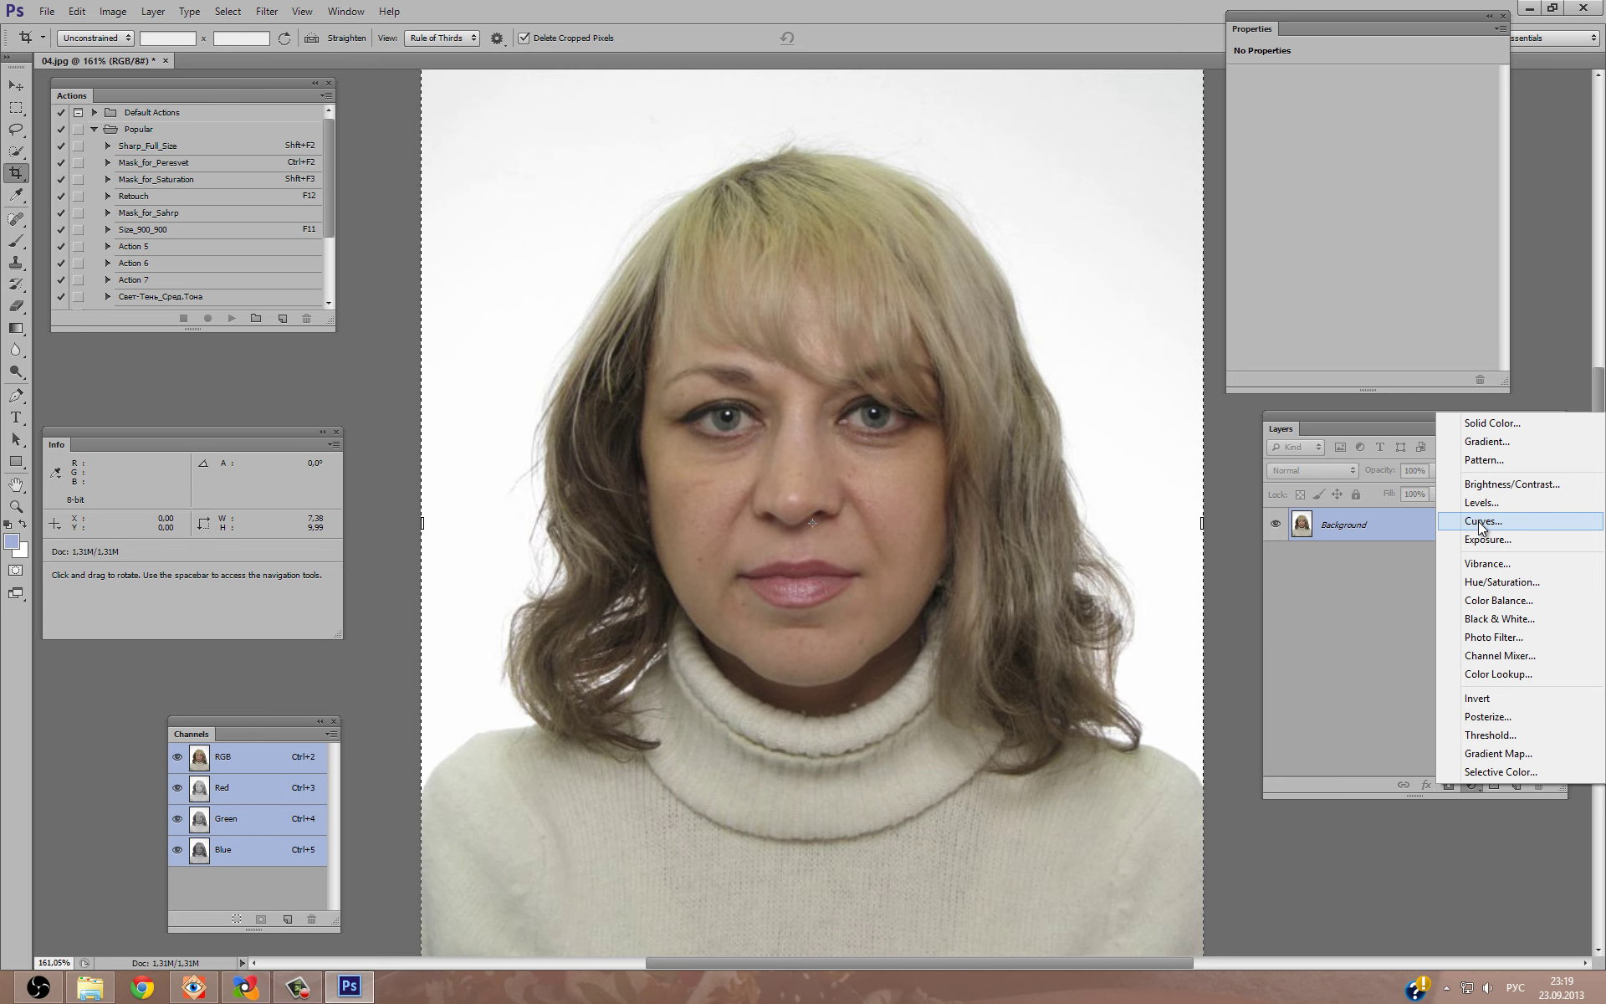
pyautogui.press('Escape')
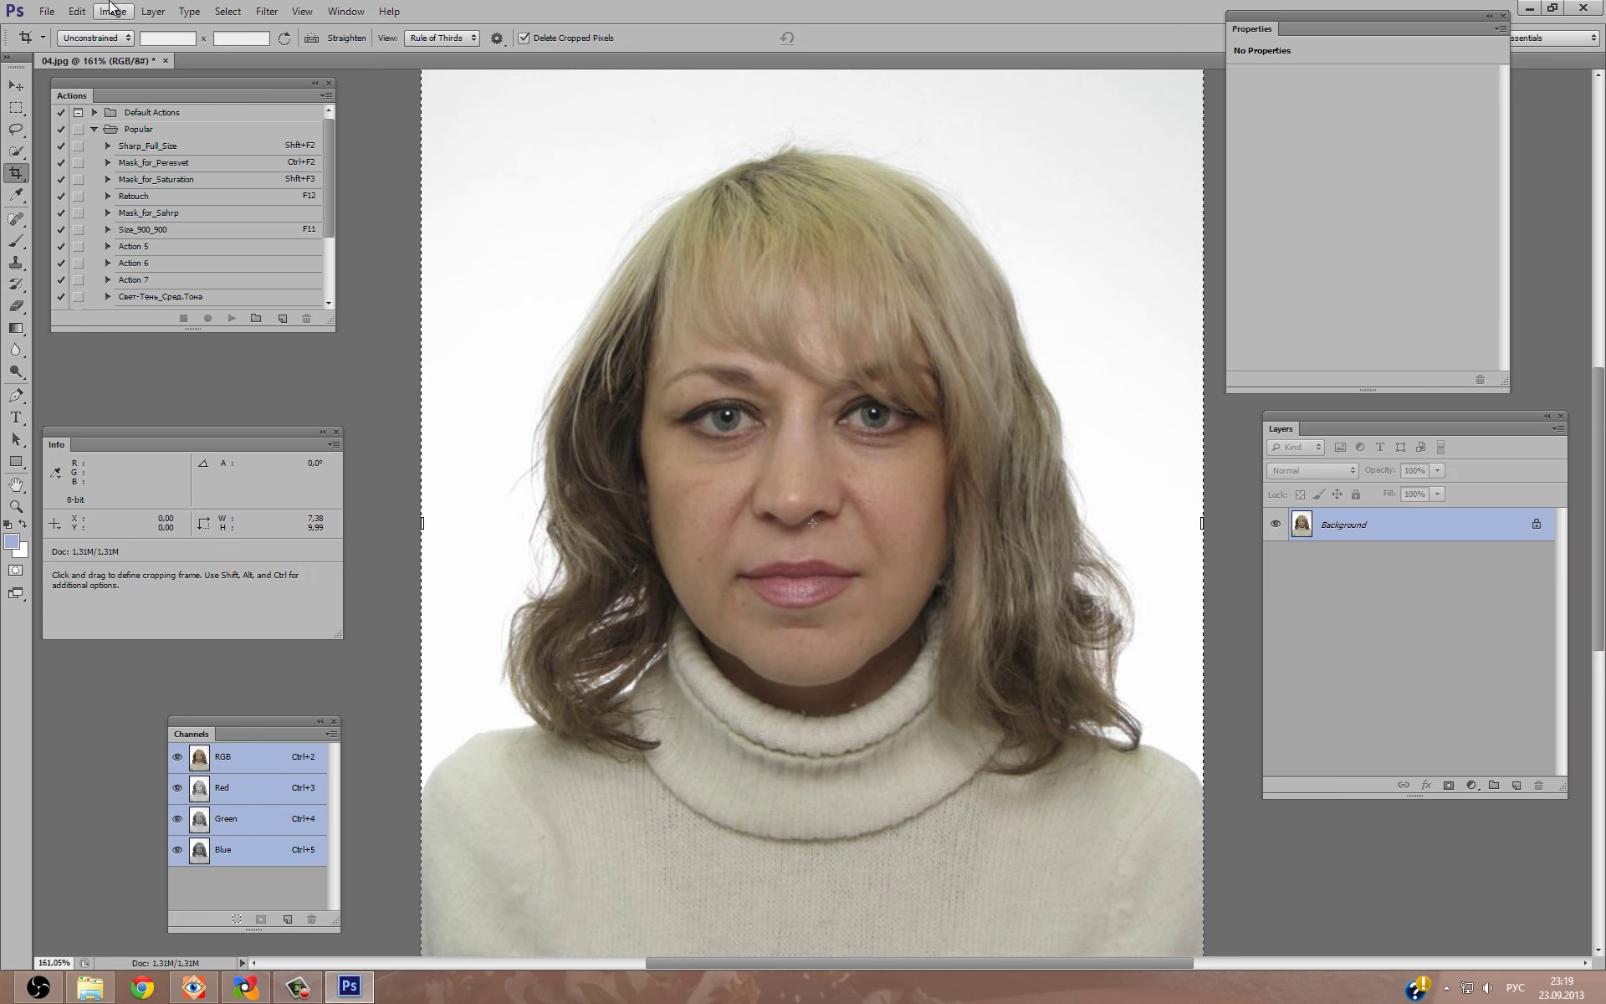
pyautogui.click(112, 11)
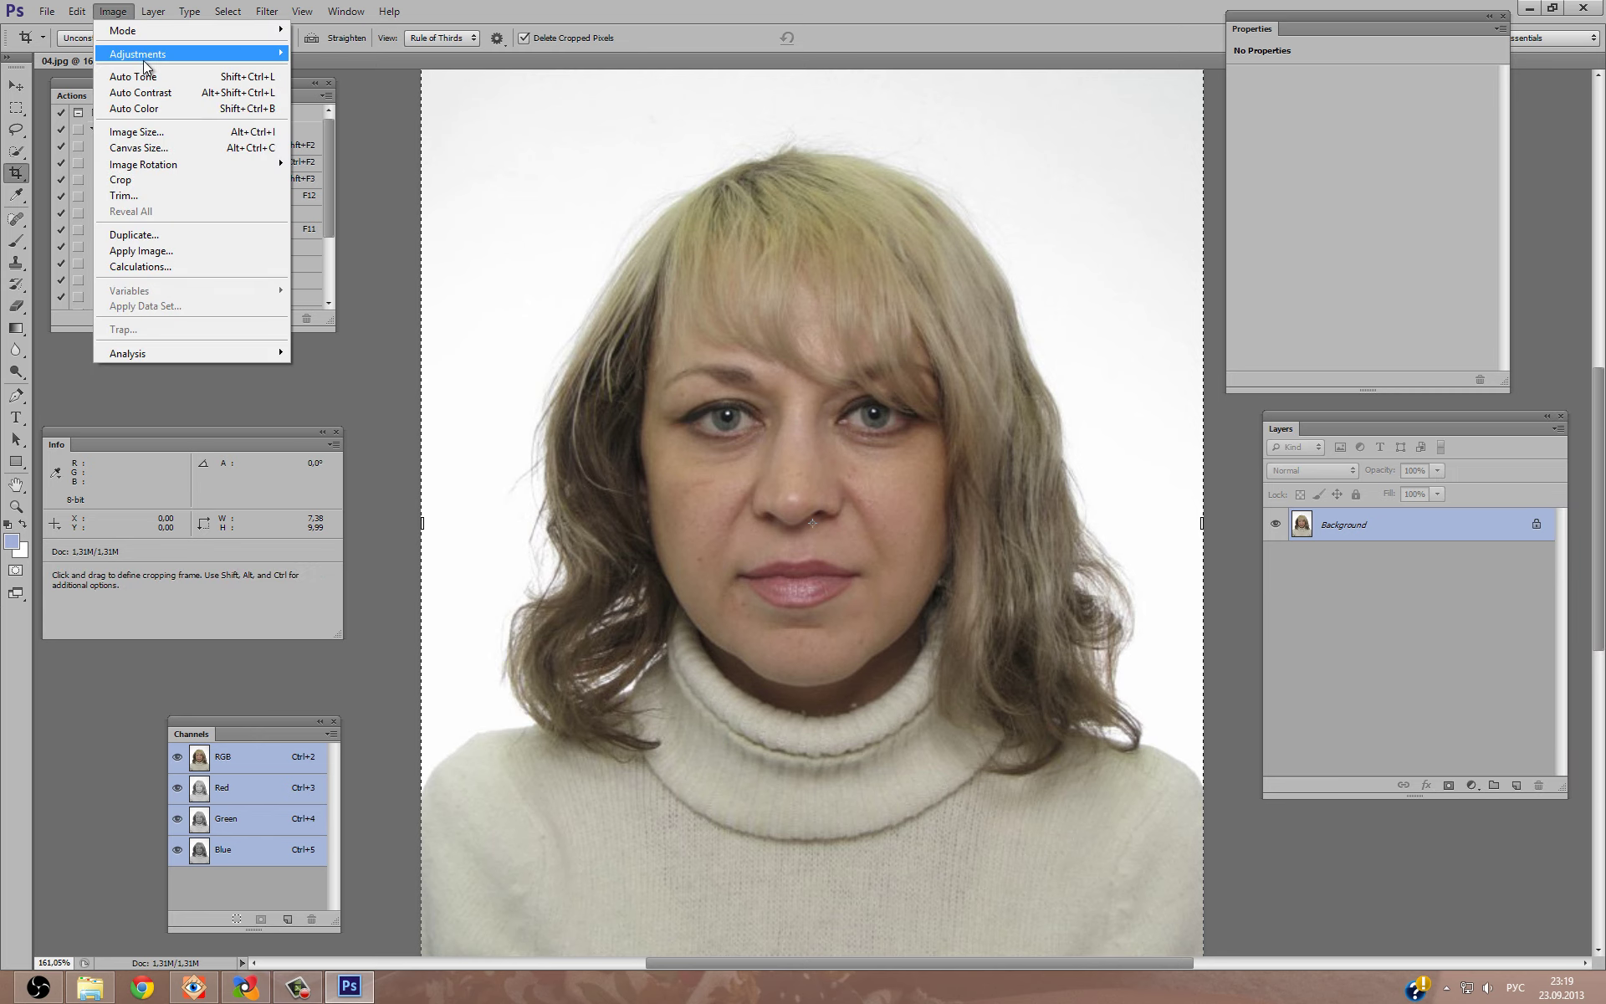
pyautogui.click(163, 237)
pyautogui.click(941, 328)
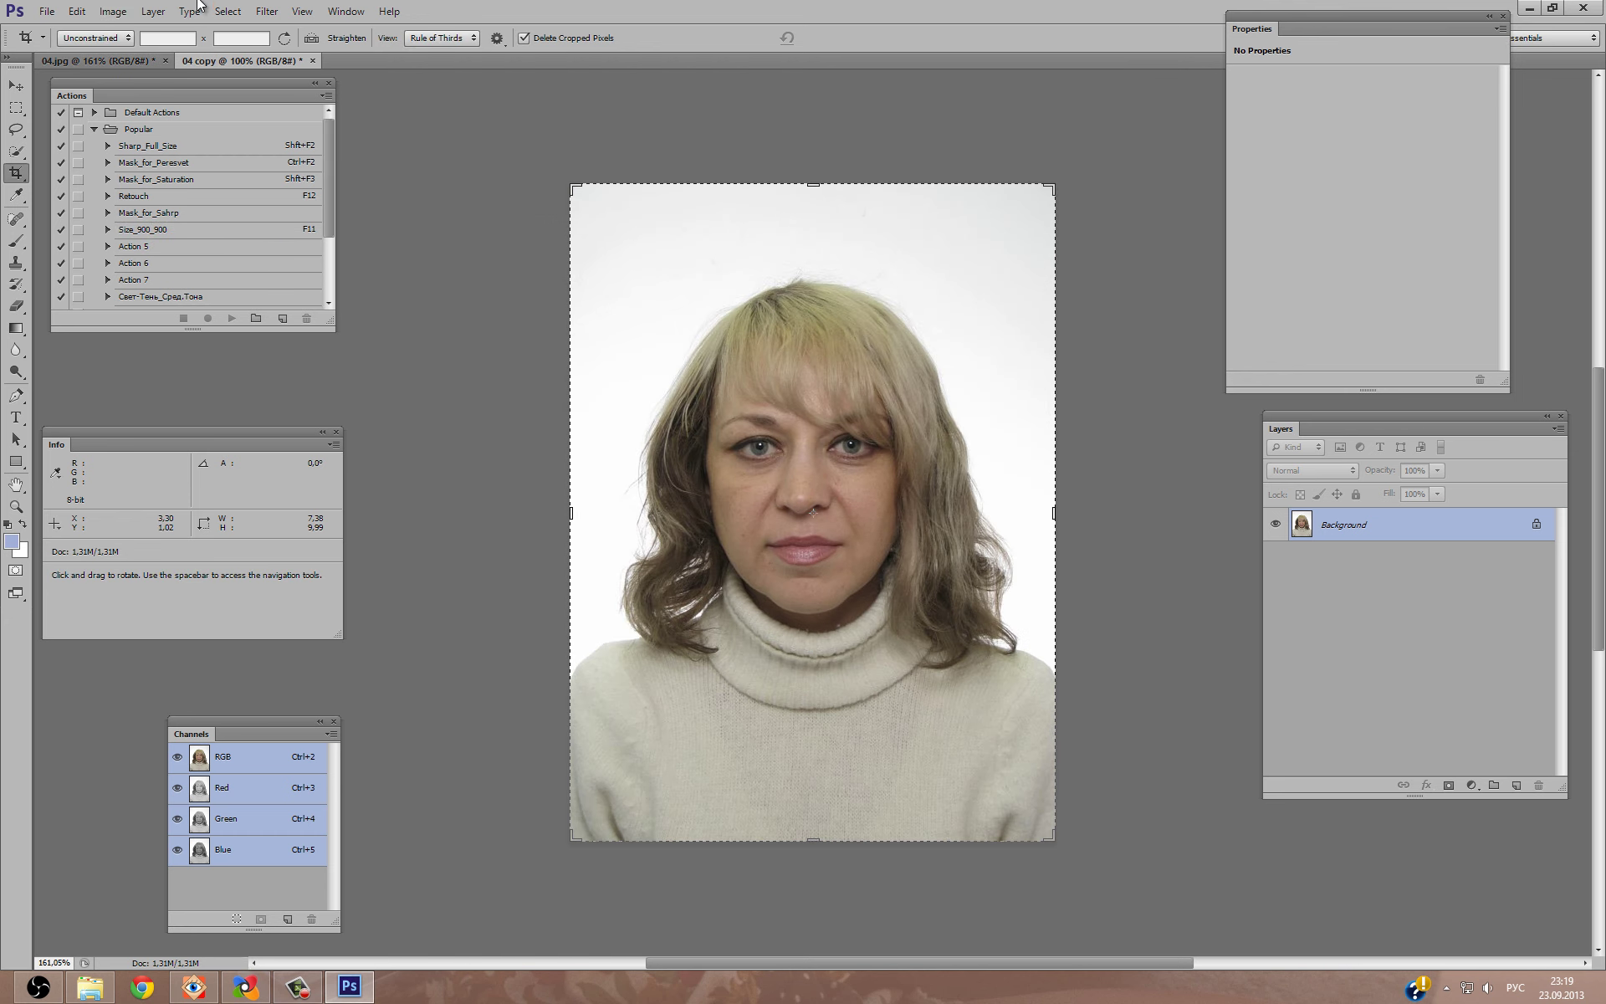
pyautogui.click(117, 11)
# Convert 04 copy to Lab Color and view its a and b channels individually.
pyautogui.click(335, 125)
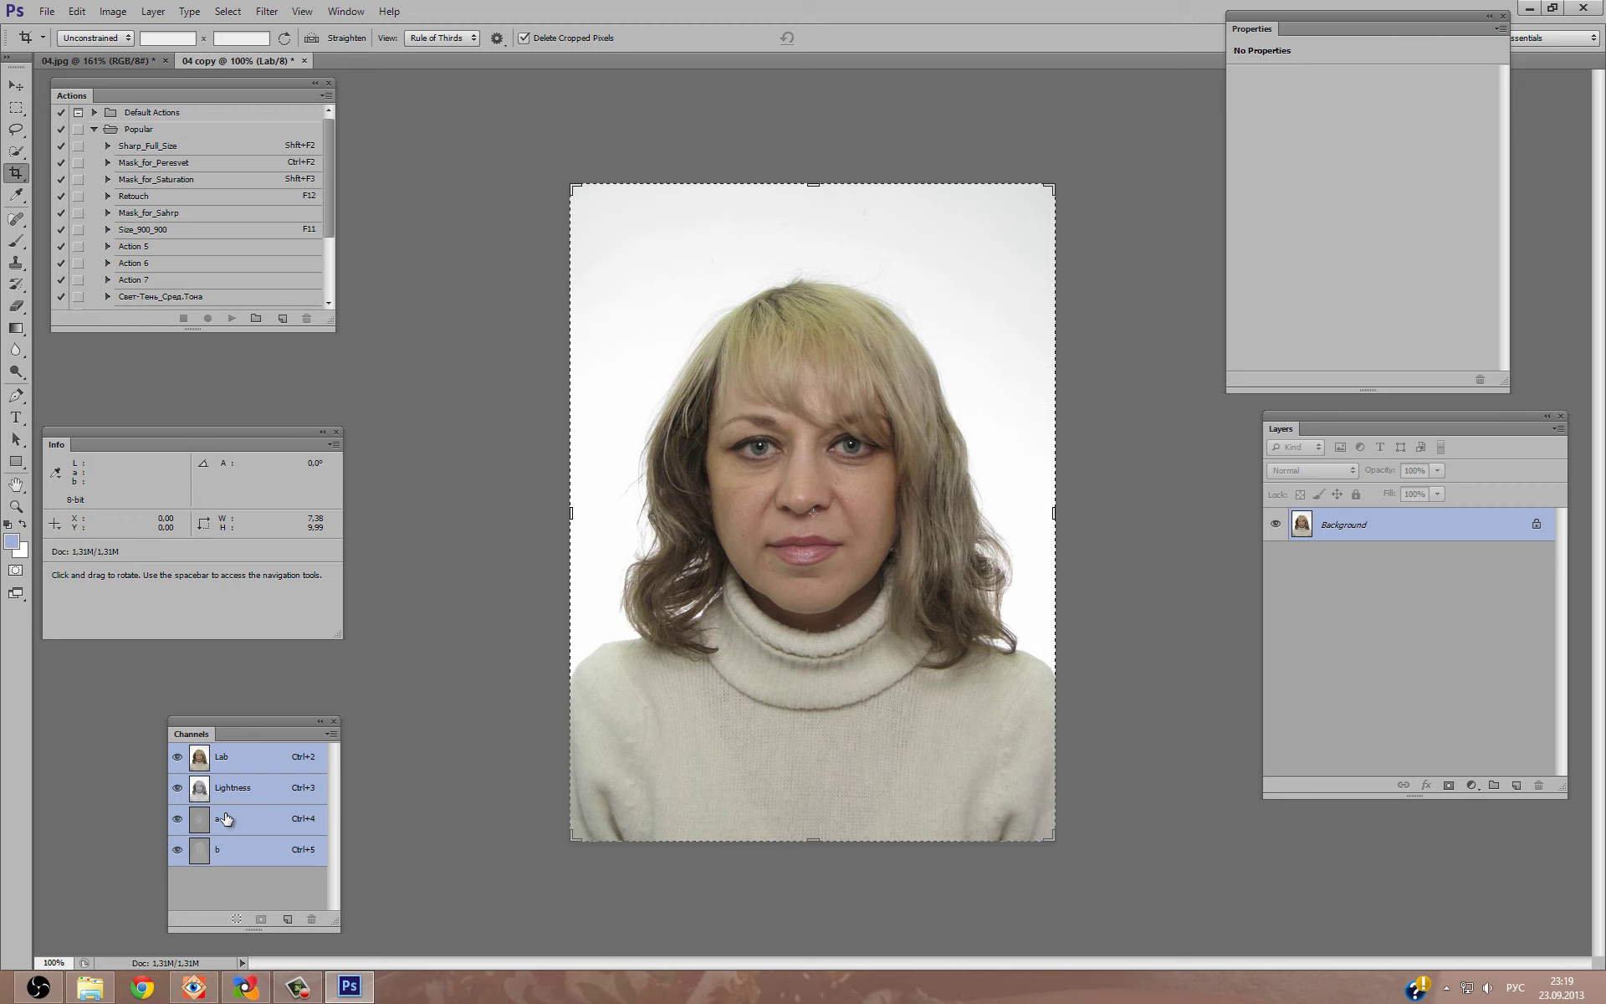
pyautogui.click(222, 820)
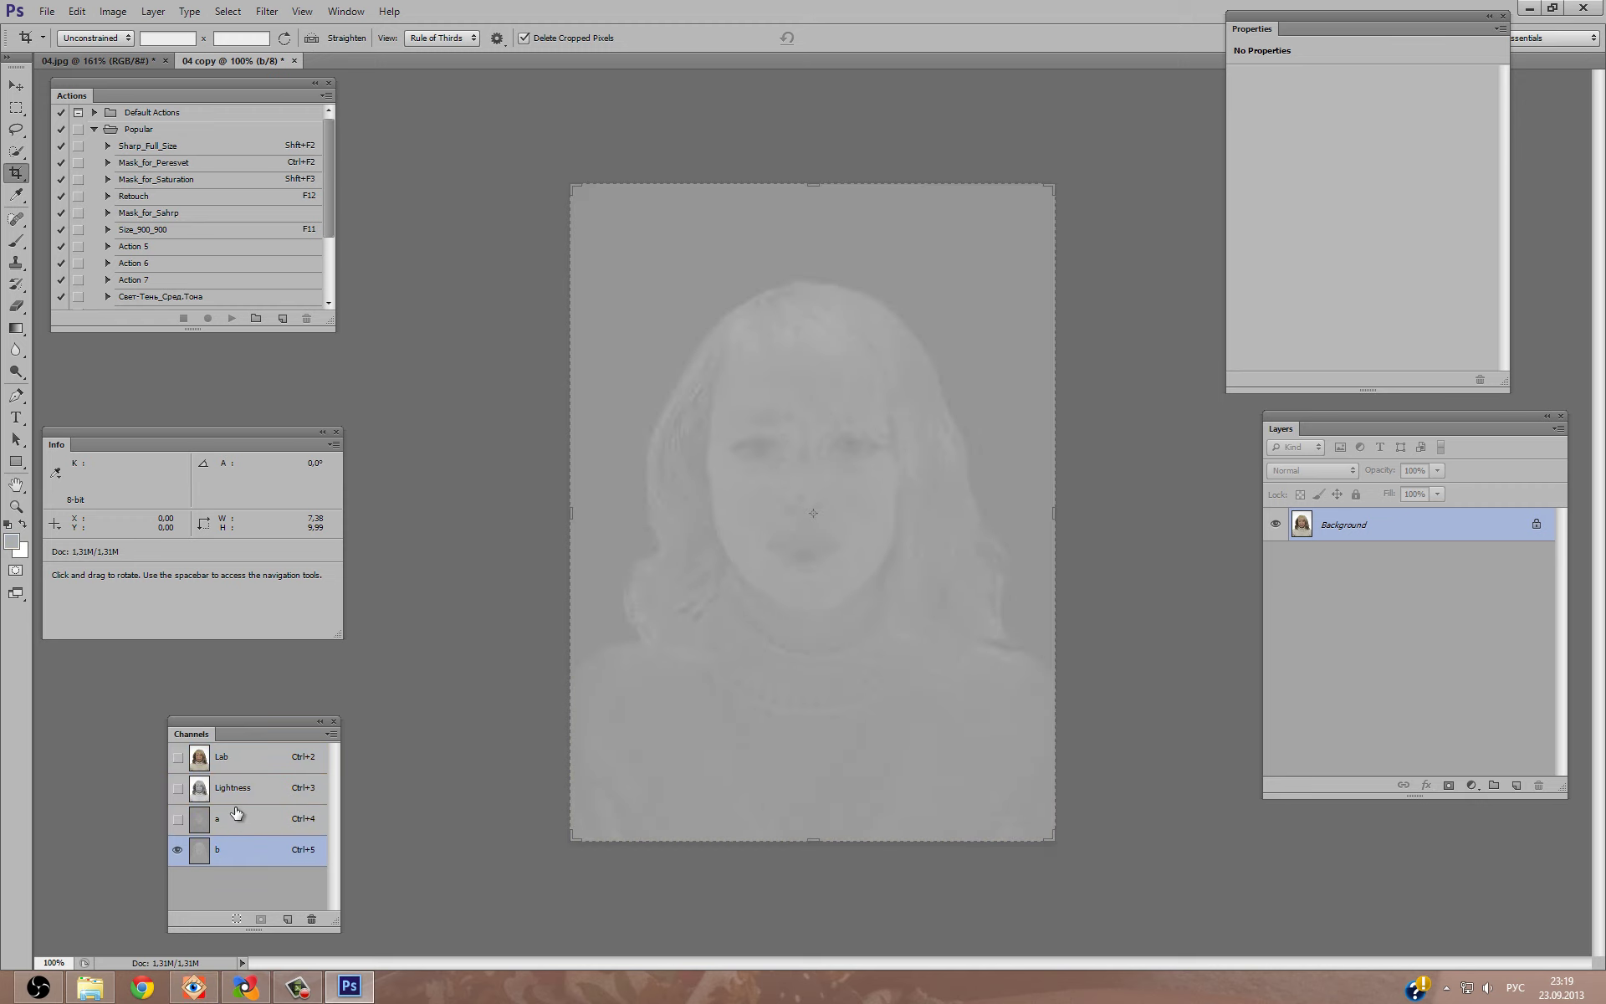
pyautogui.click(235, 819)
pyautogui.click(234, 846)
pyautogui.click(227, 825)
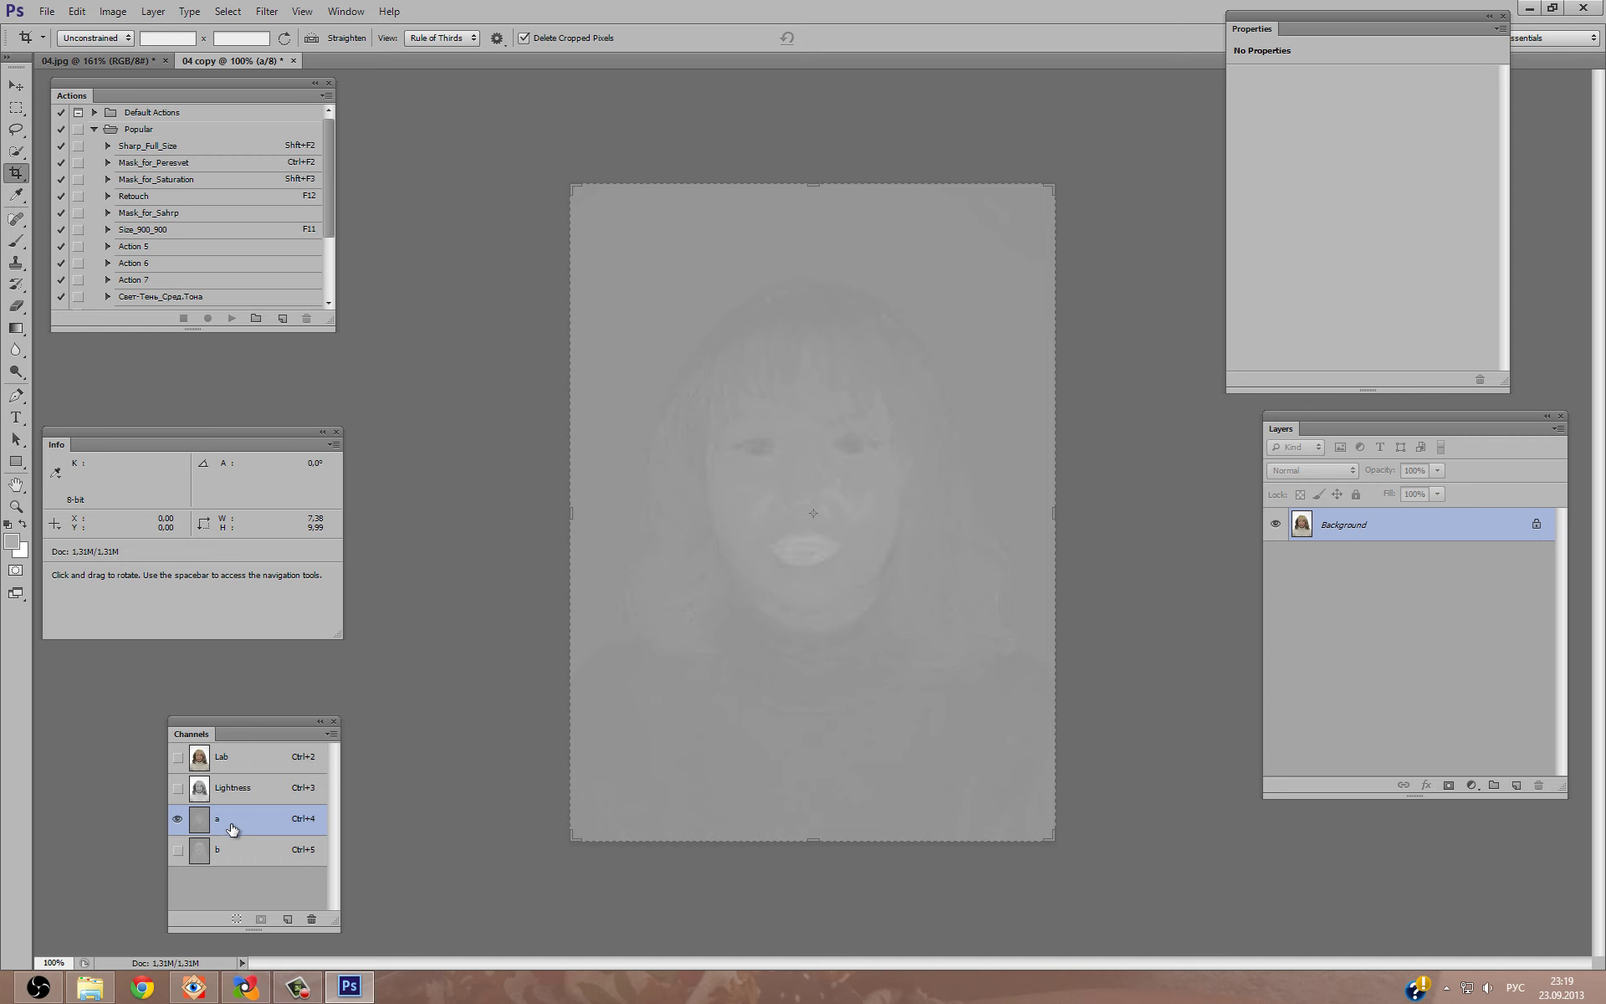
# Re-check the b and a channels and return to the composite Lab view.
pyautogui.click(224, 847)
pyautogui.click(238, 766)
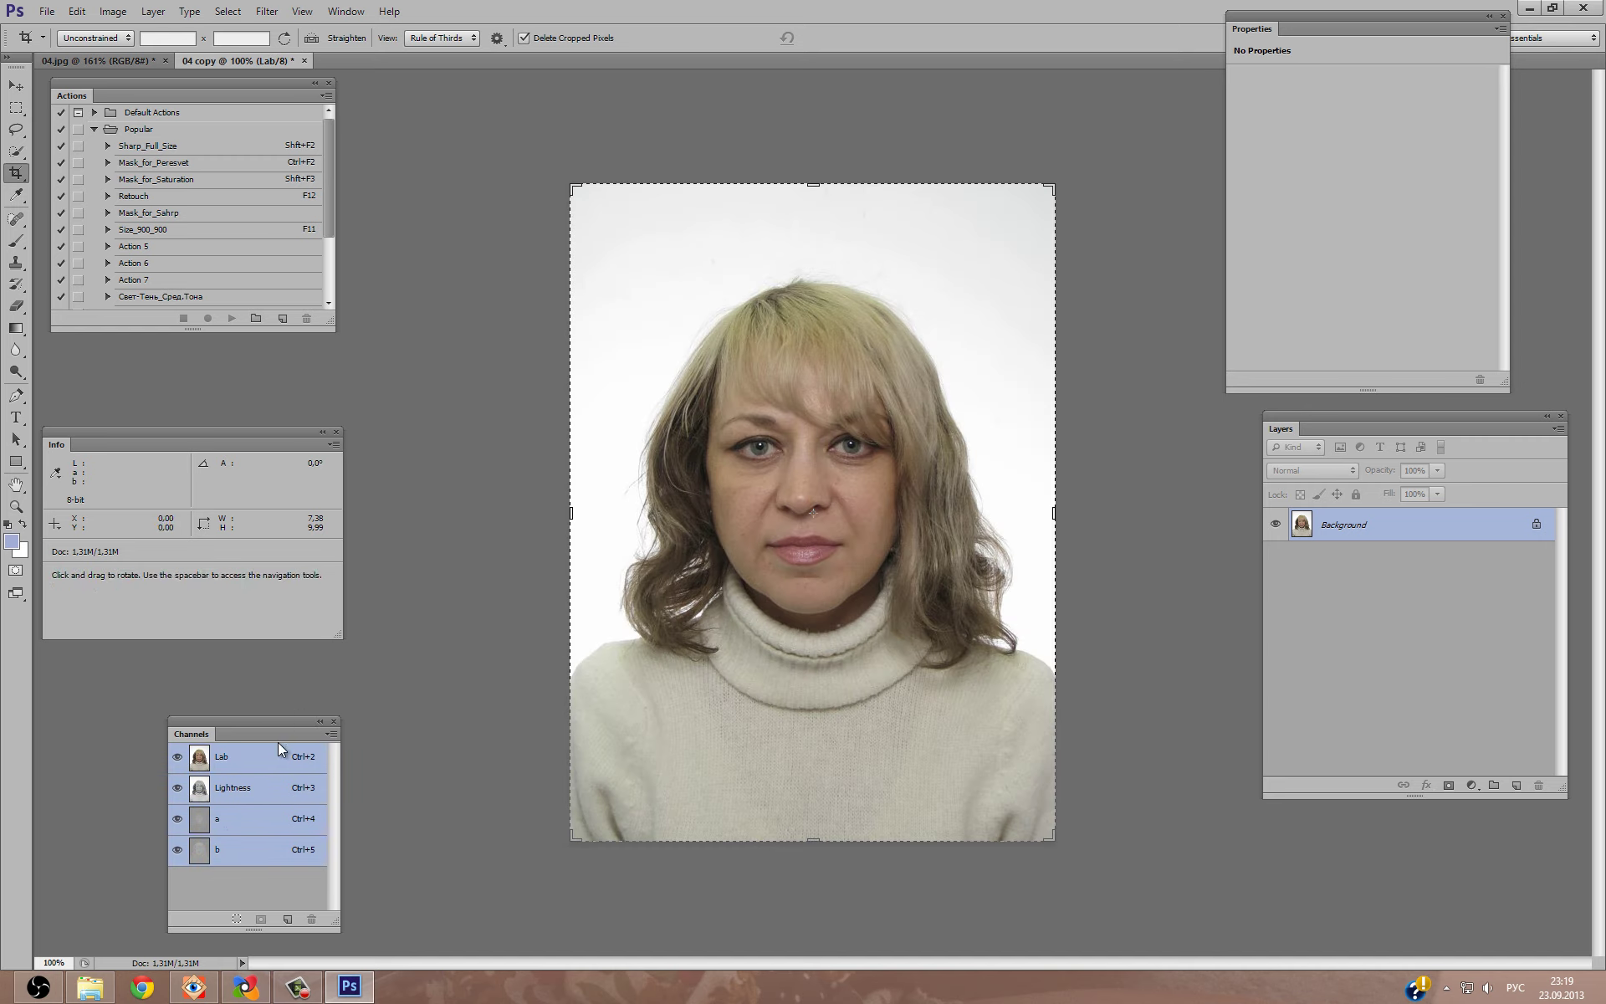
pyautogui.click(233, 849)
pyautogui.click(260, 818)
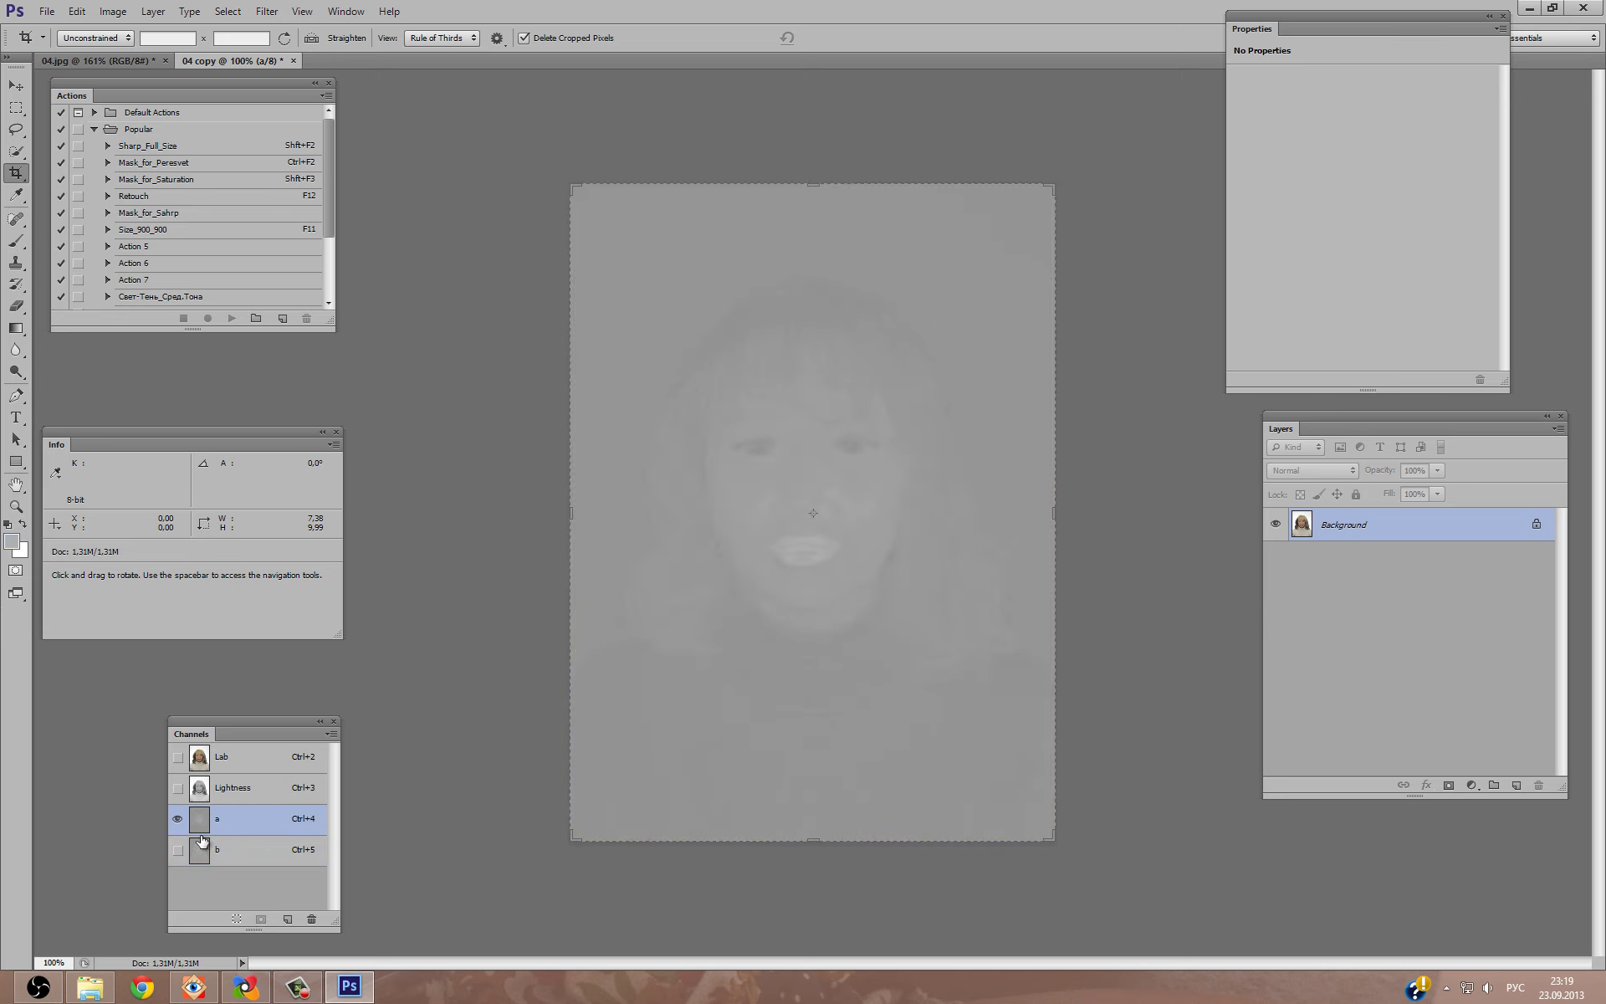
pyautogui.click(238, 759)
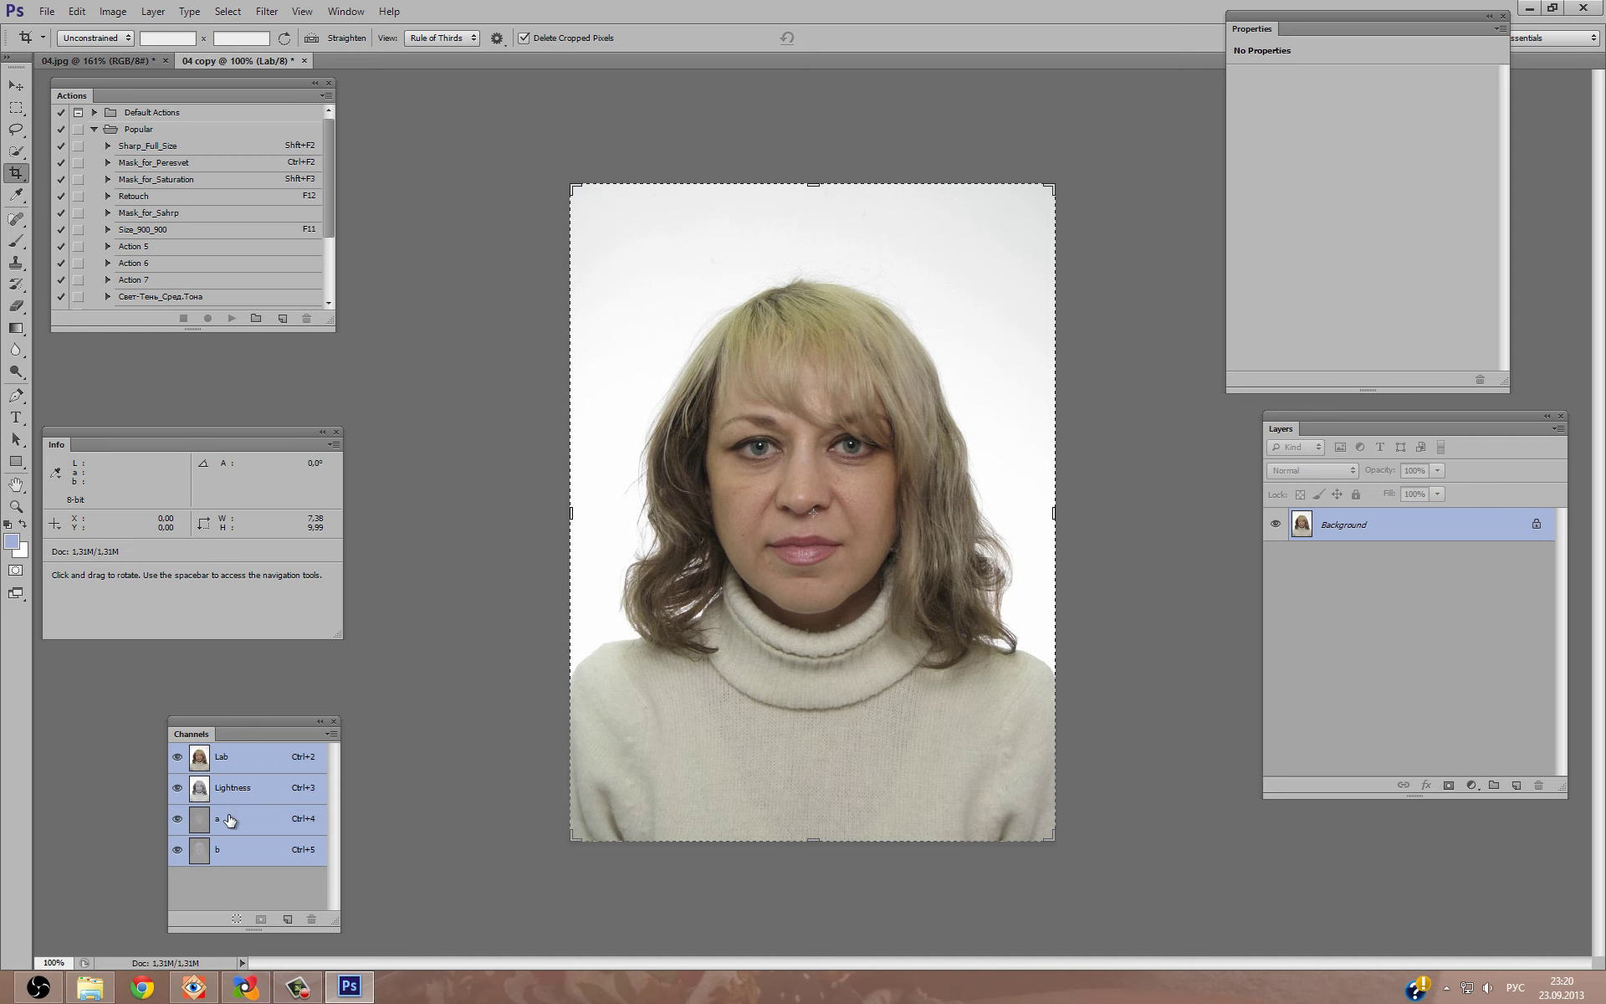
pyautogui.click(1470, 785)
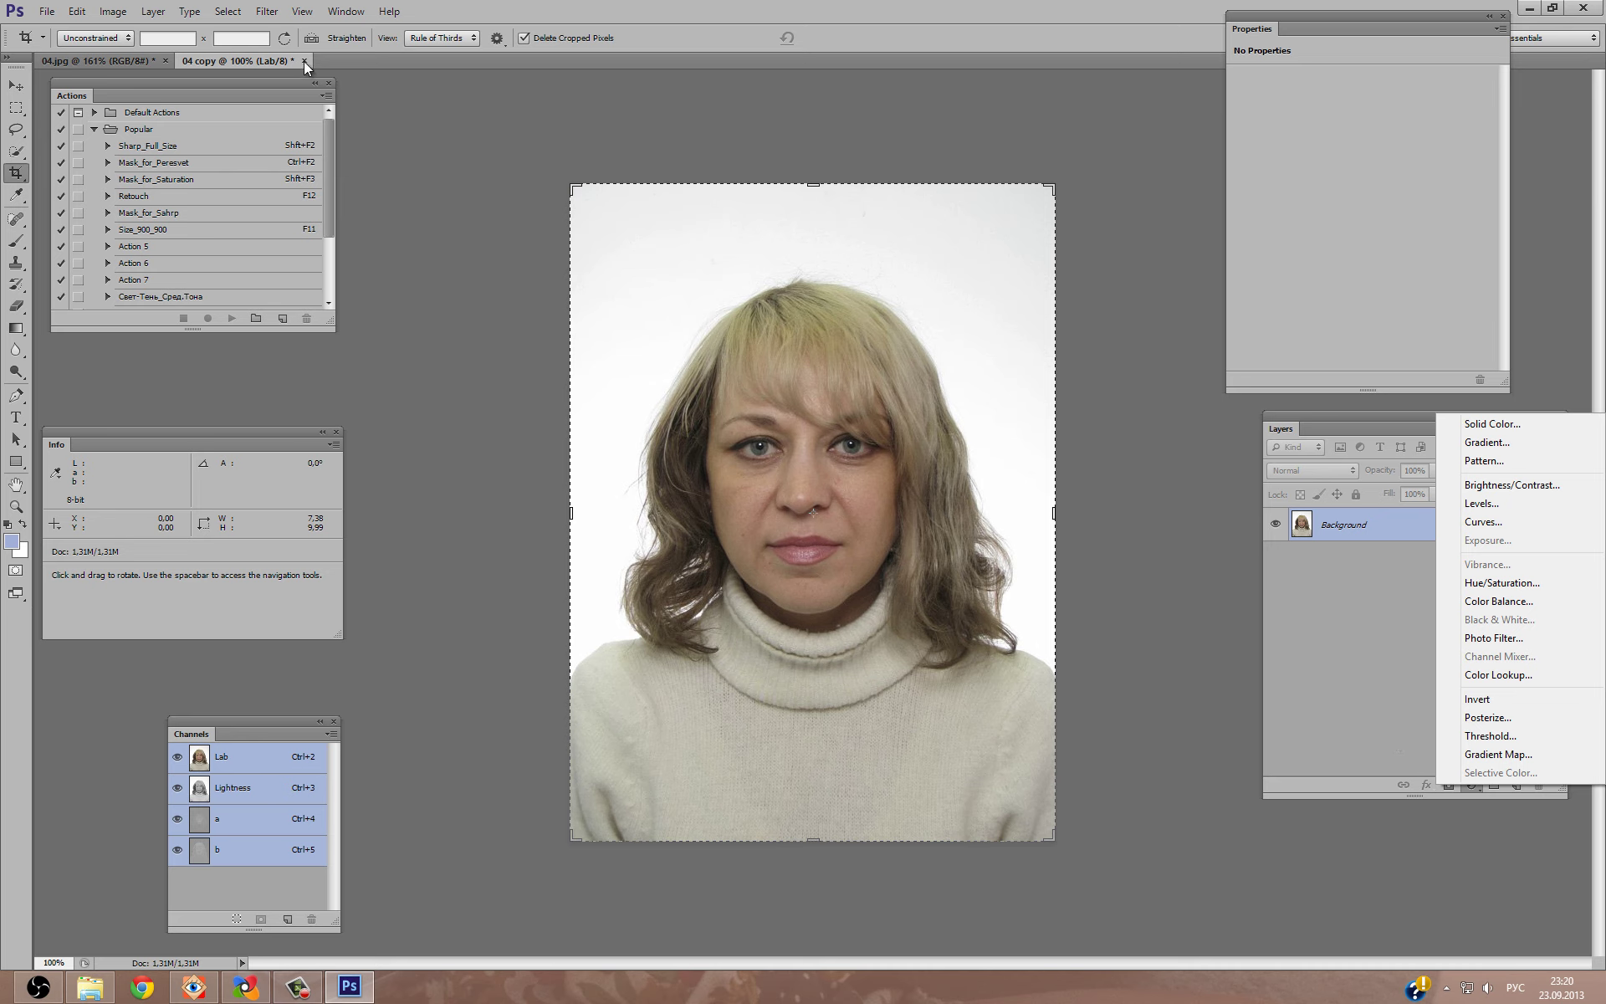
# Switch to the original 04.jpg portrait and add a new empty Layer 1.
pyautogui.click(216, 852)
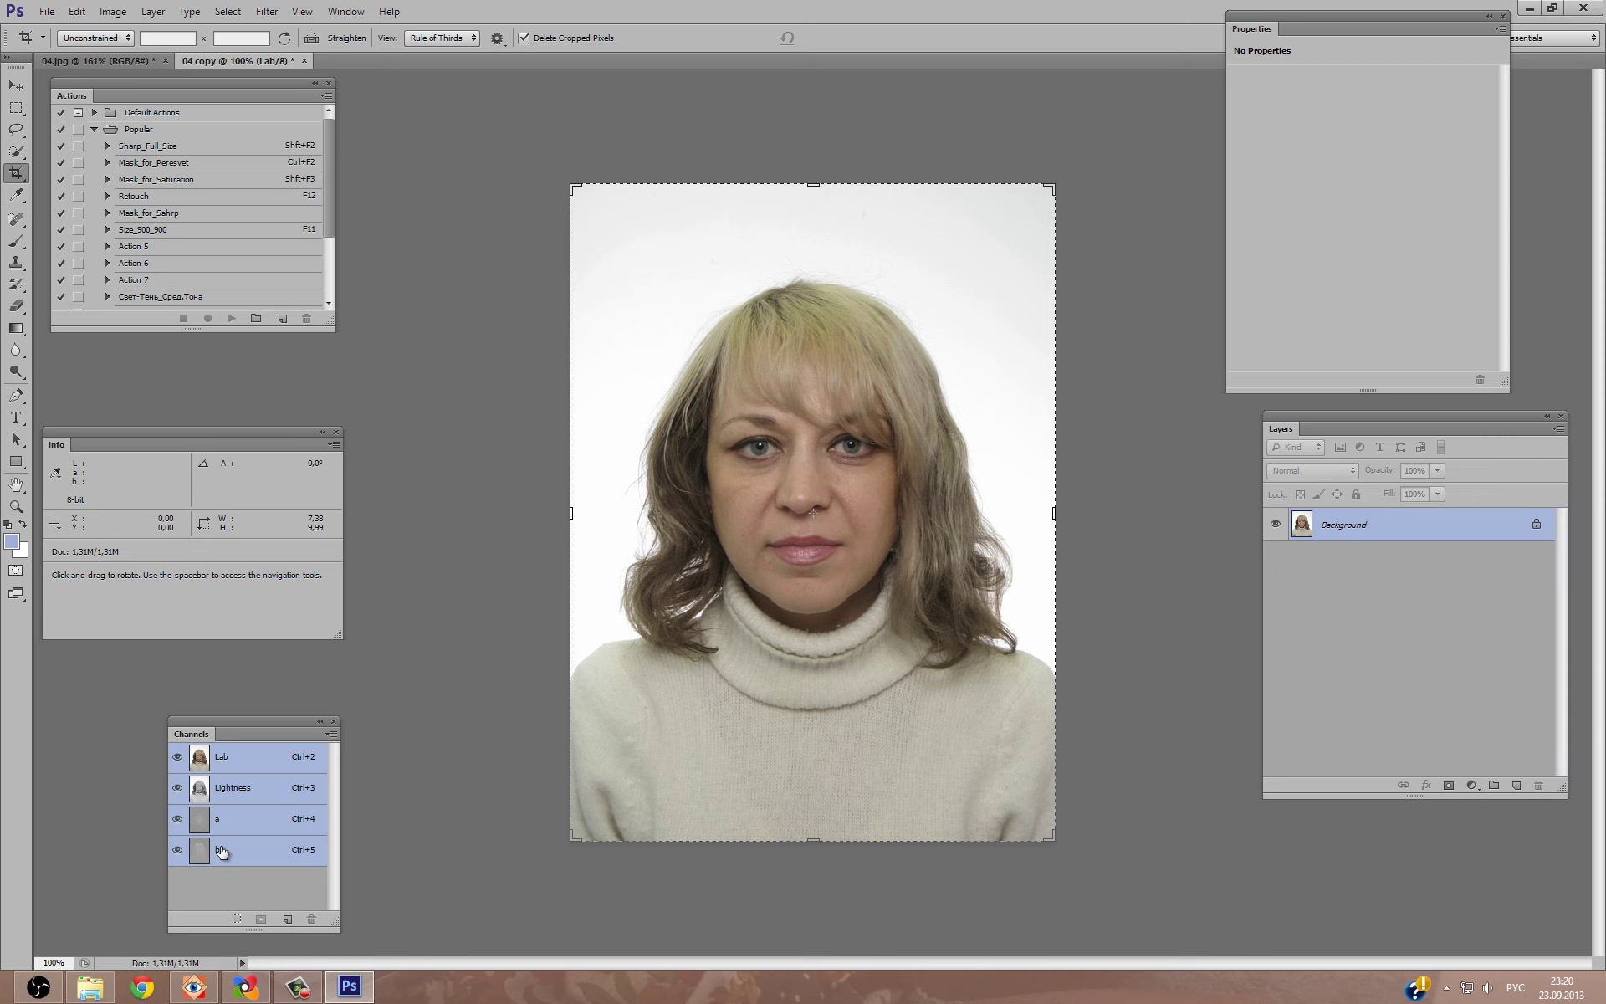
pyautogui.click(222, 851)
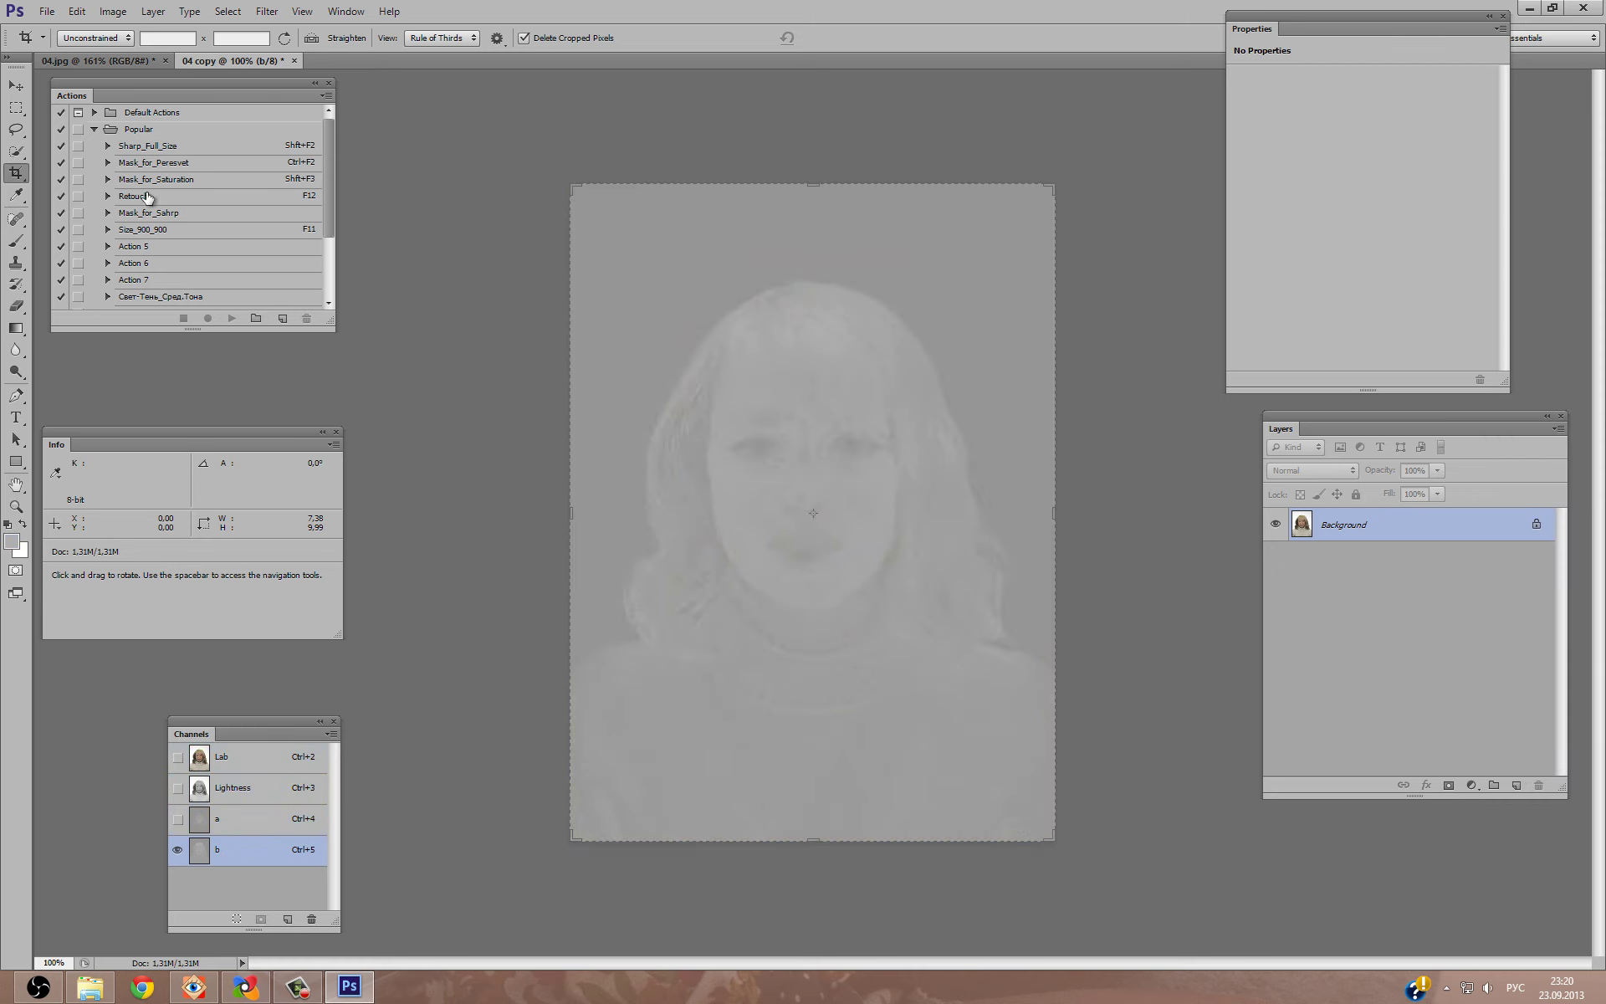
pyautogui.click(109, 61)
pyautogui.click(1515, 785)
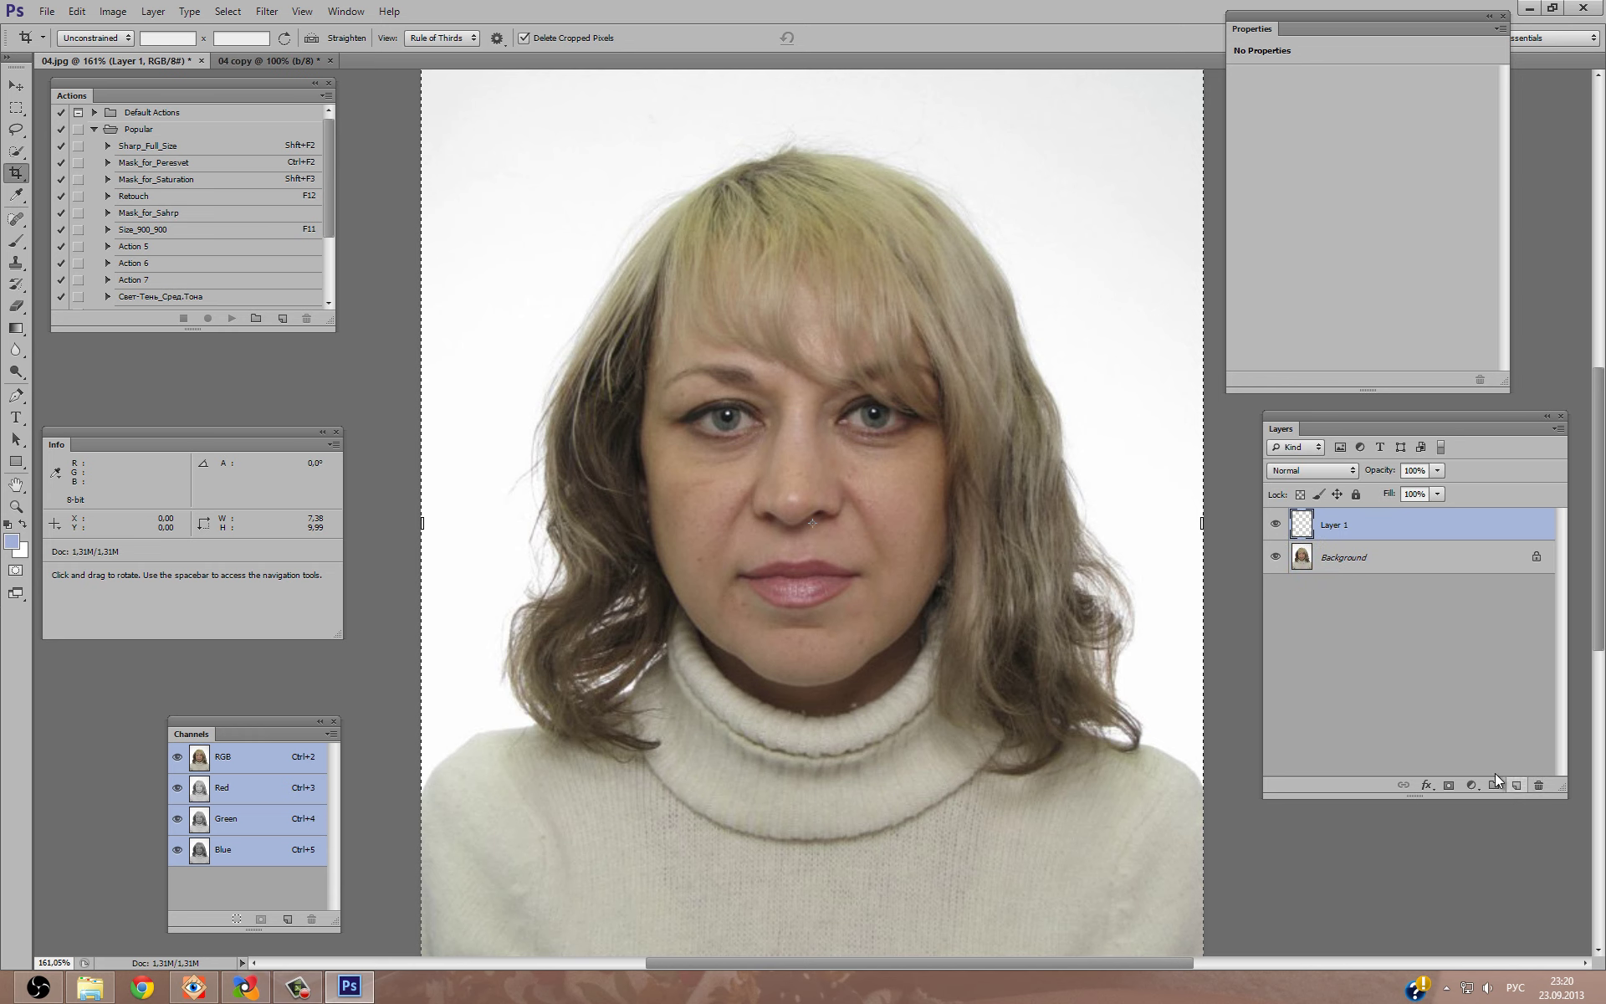
# Apply Image onto Layer 1 using source 04 copy, channel b, Multiply blending.
pyautogui.click(113, 11)
pyautogui.click(172, 249)
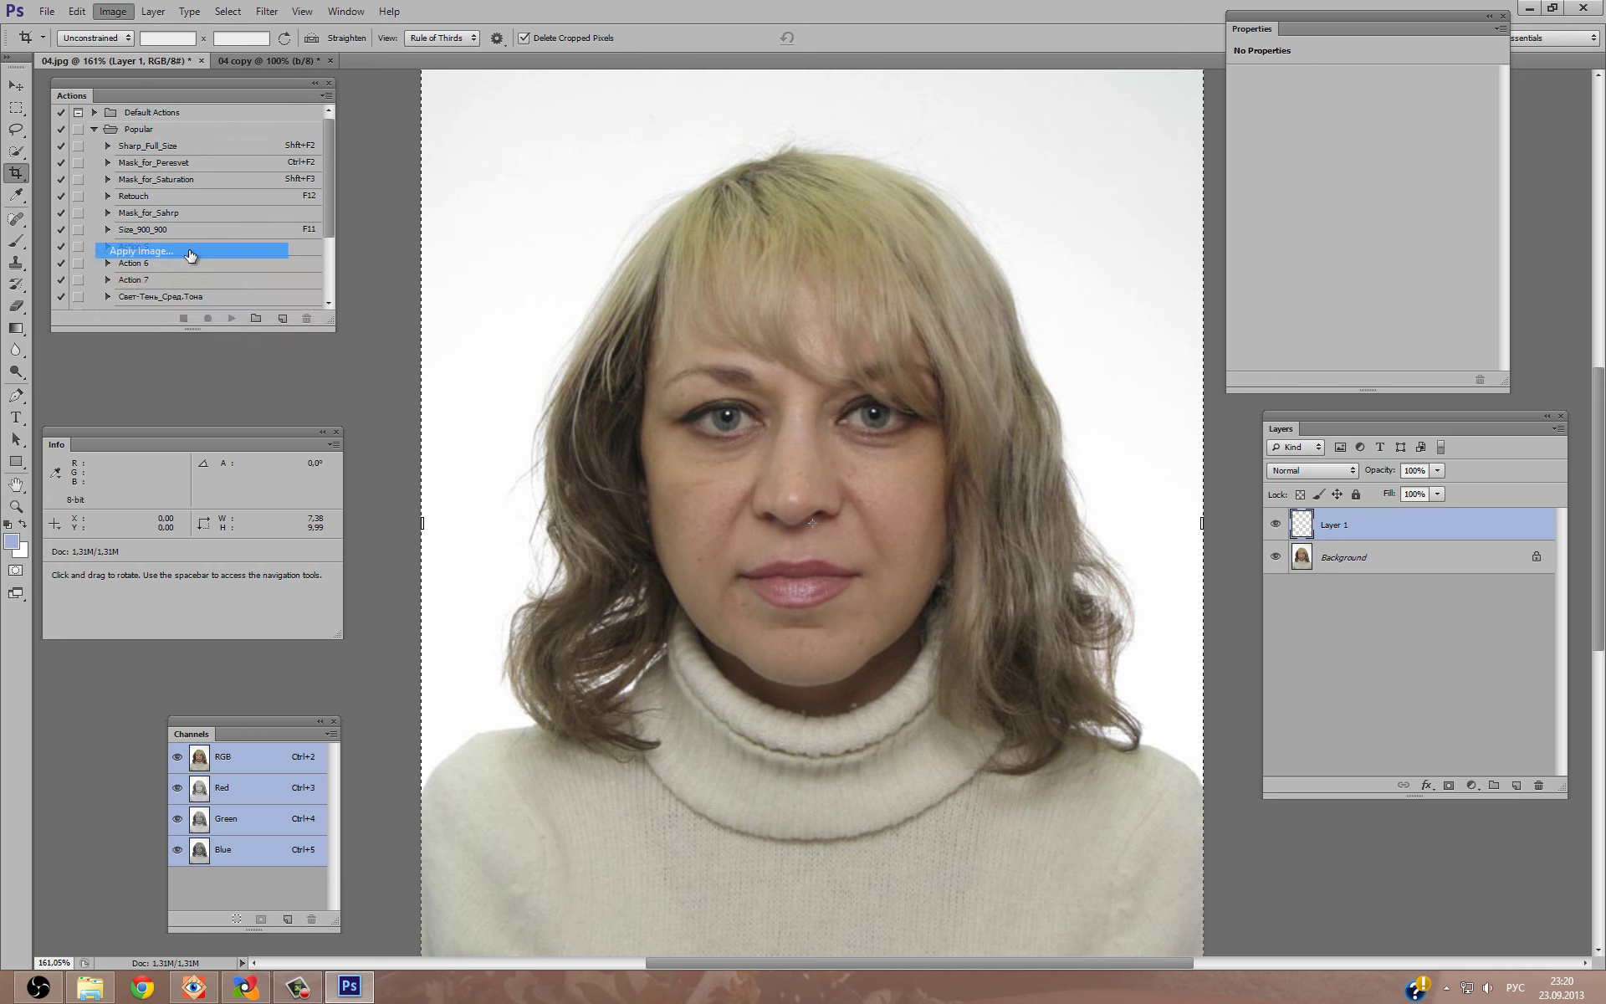
pyautogui.click(234, 312)
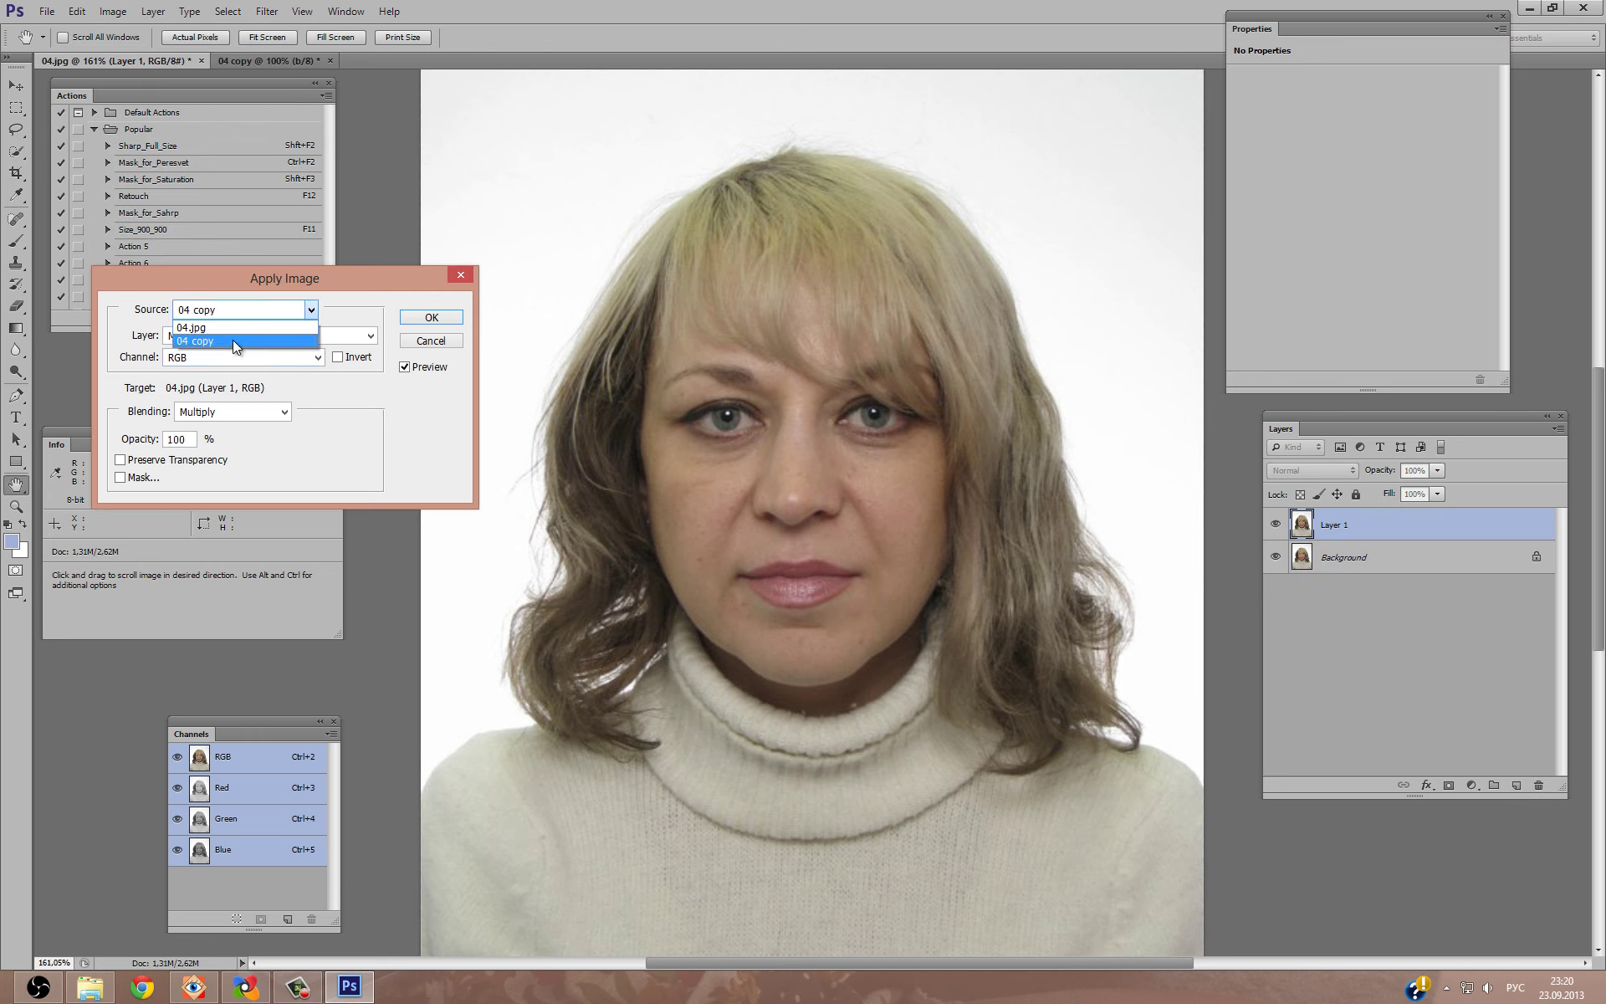
pyautogui.click(233, 336)
pyautogui.click(268, 393)
pyautogui.click(339, 357)
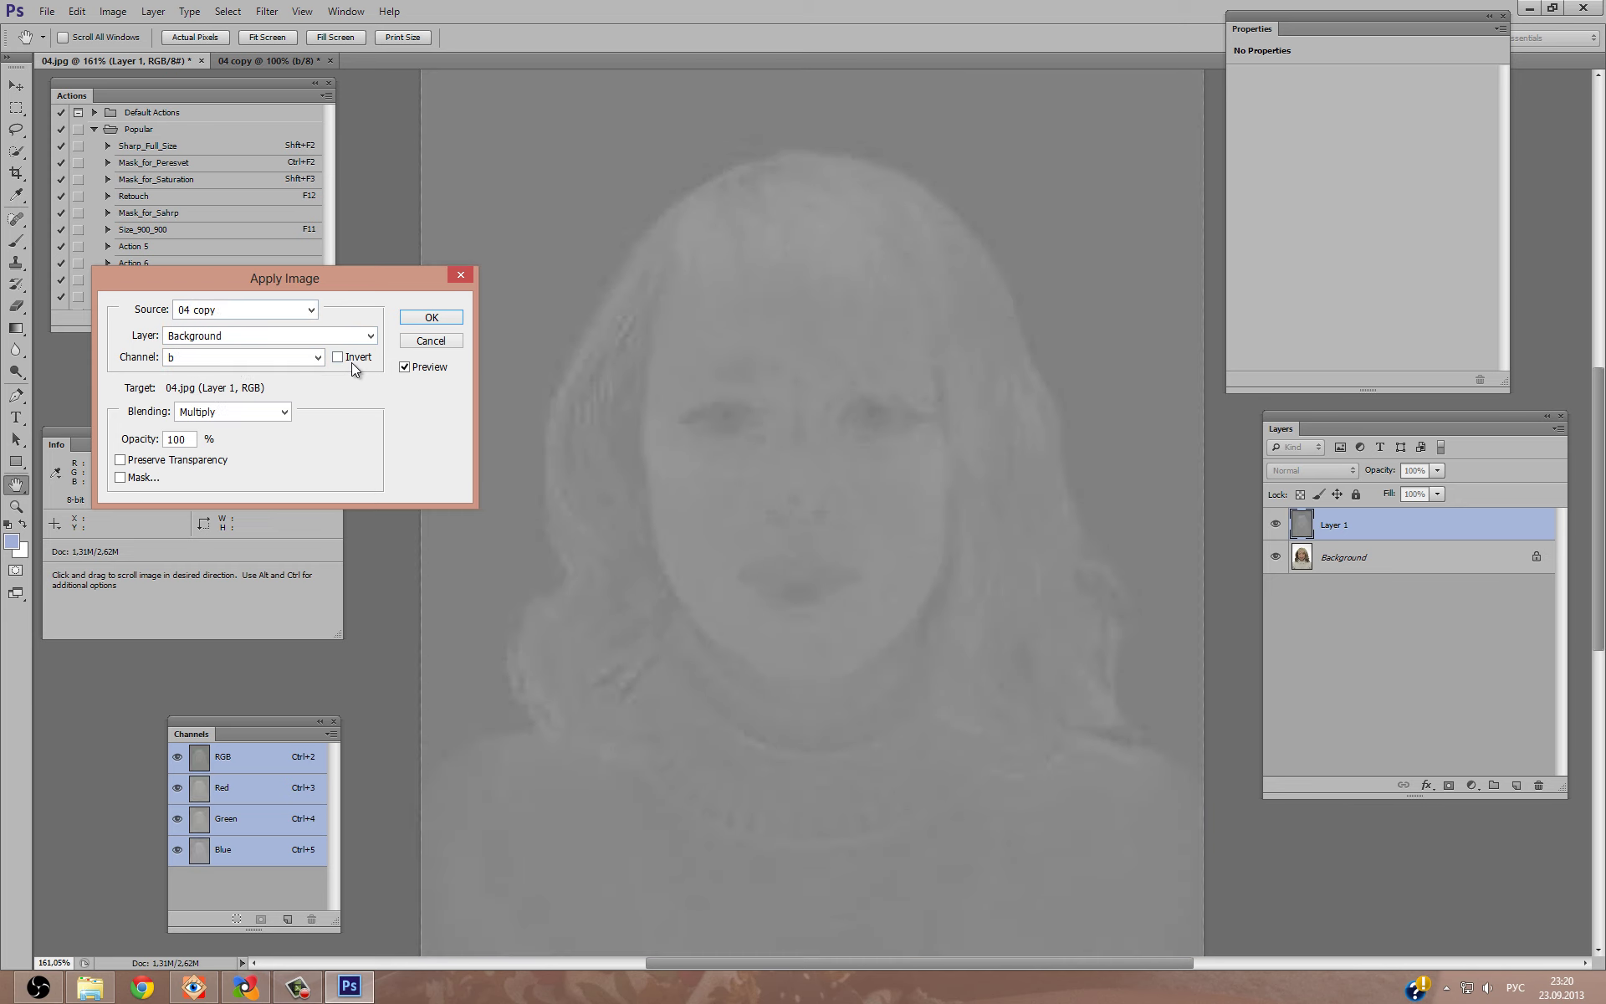
pyautogui.click(431, 317)
pyautogui.press('c')
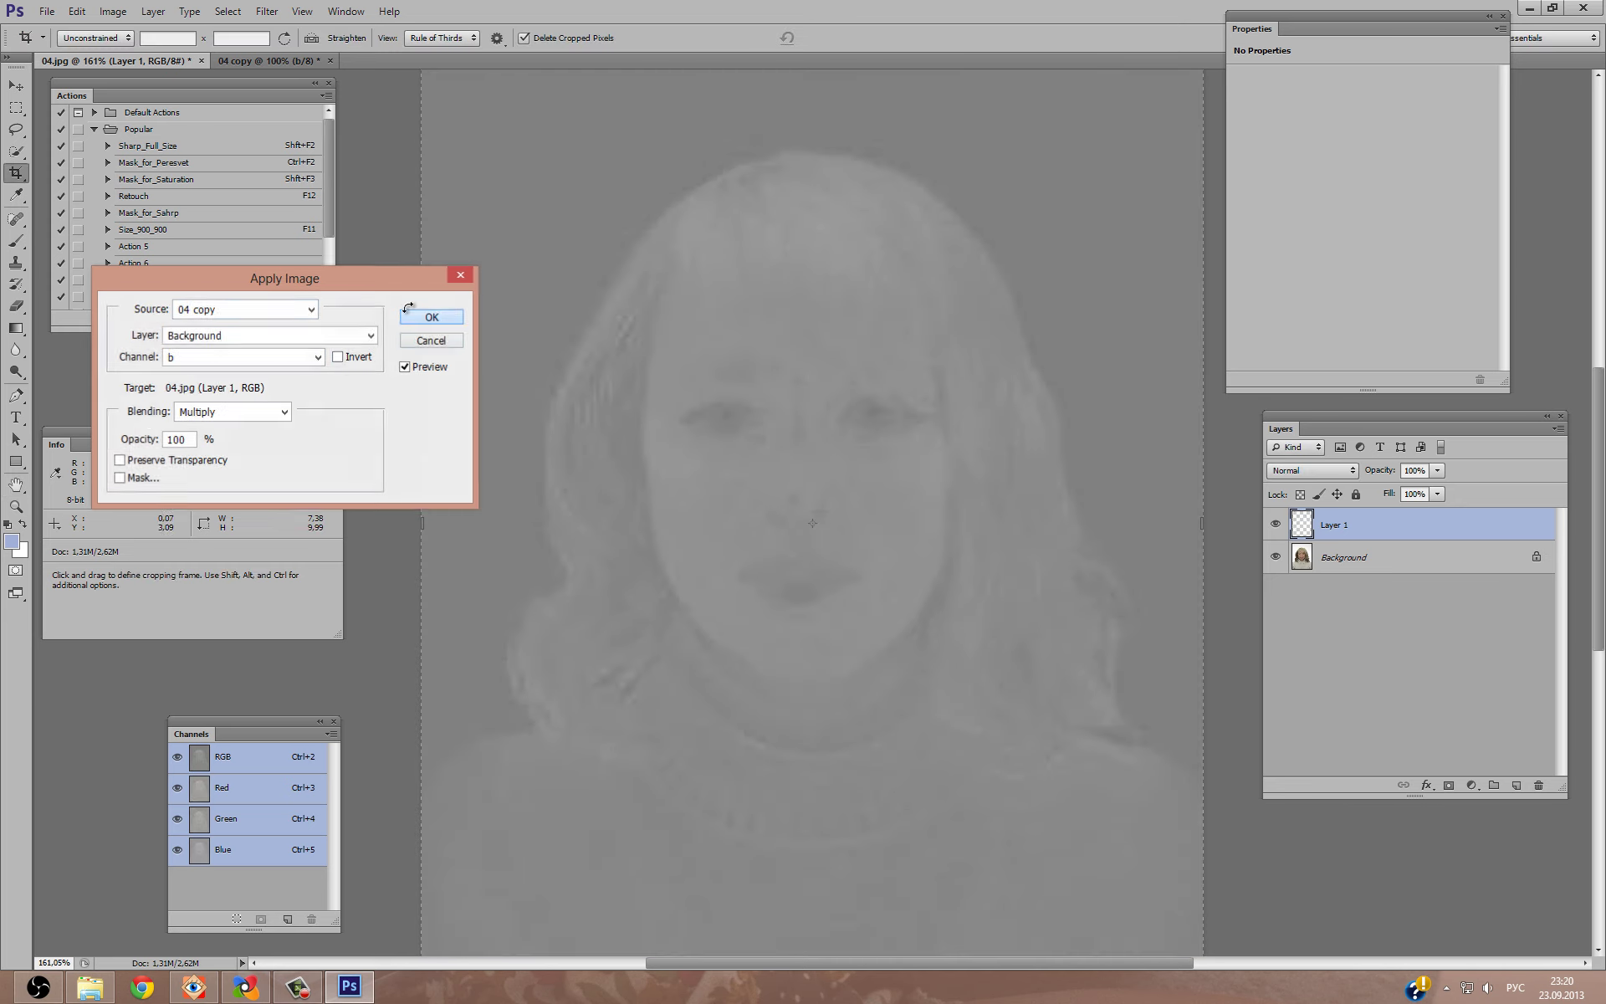
pyautogui.click(1470, 783)
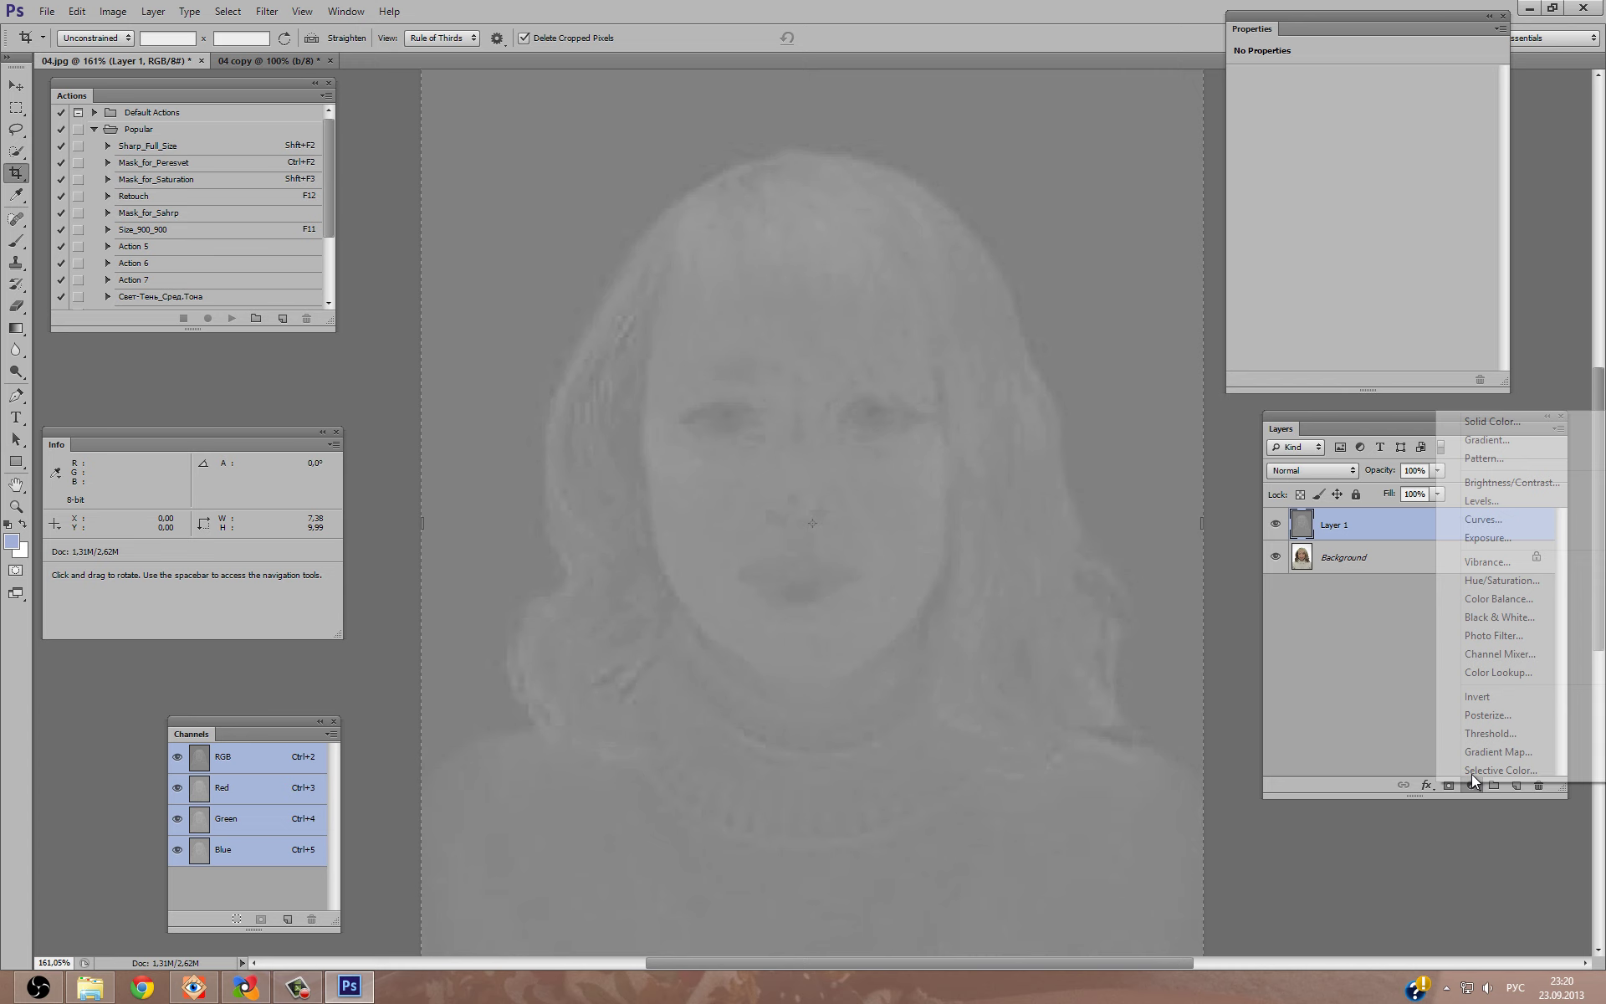
# Add Curves 1 with the black point near 143 and a steep contrast curve.
pyautogui.click(1472, 518)
pyautogui.moveTo(1272, 343); pyautogui.dragTo(1390, 355)
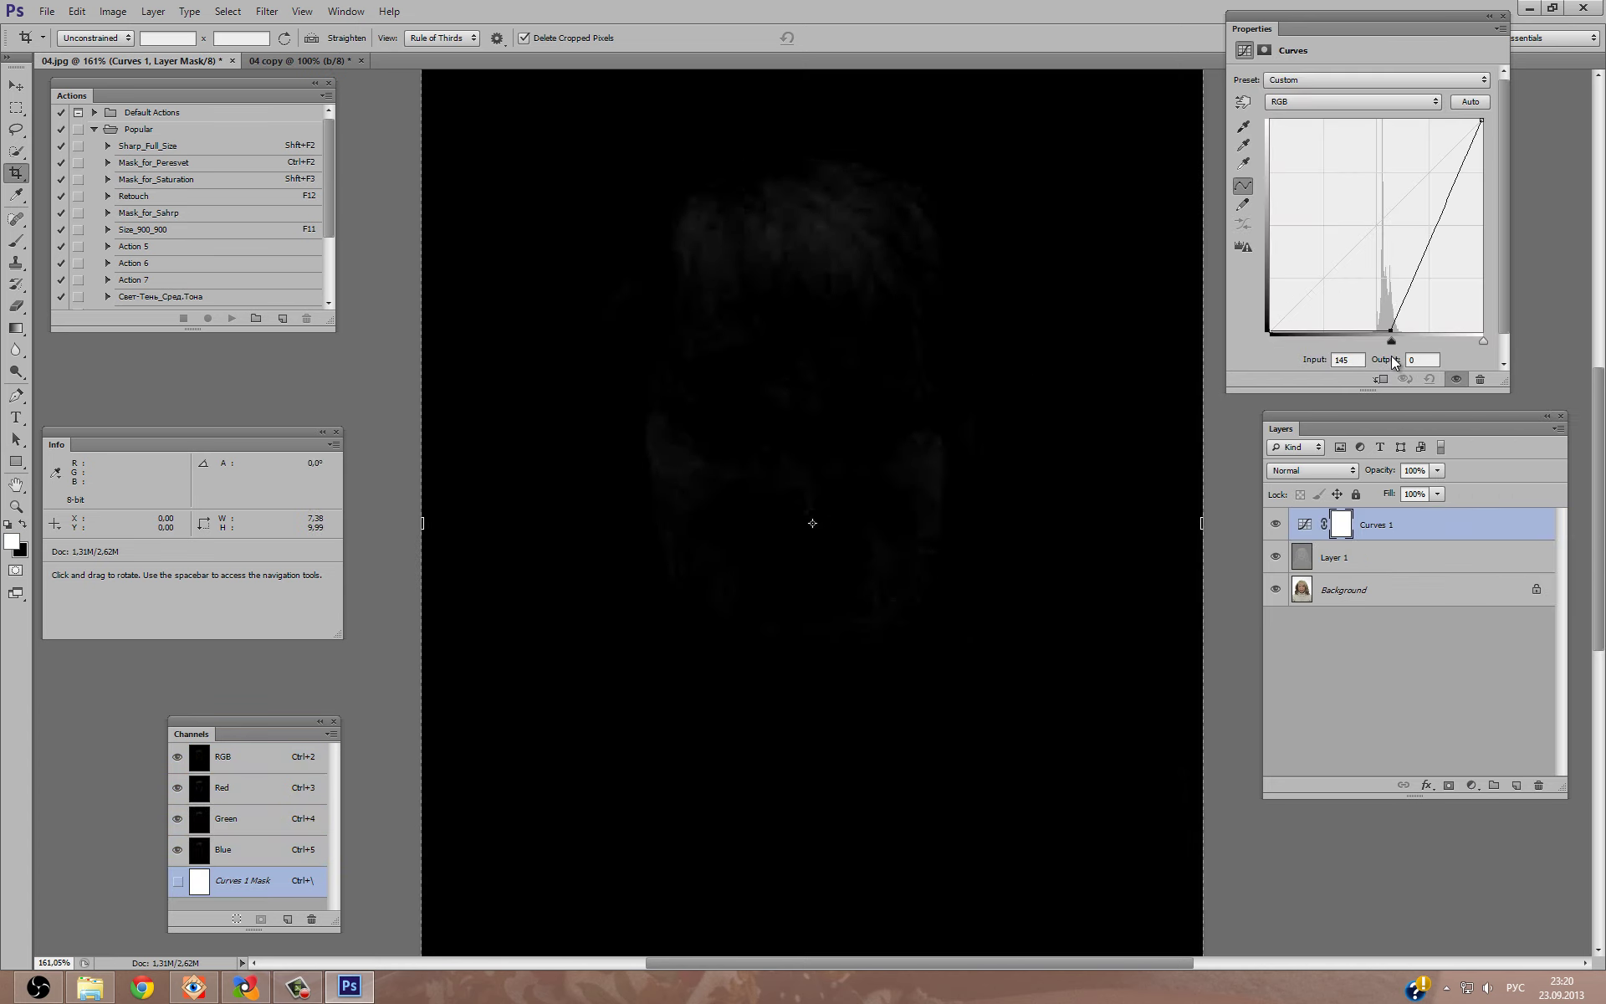
pyautogui.moveTo(1390, 355); pyautogui.dragTo(1390, 358)
pyautogui.moveTo(1408, 288); pyautogui.dragTo(1408, 274)
pyautogui.moveTo(1452, 188); pyautogui.dragTo(1448, 164)
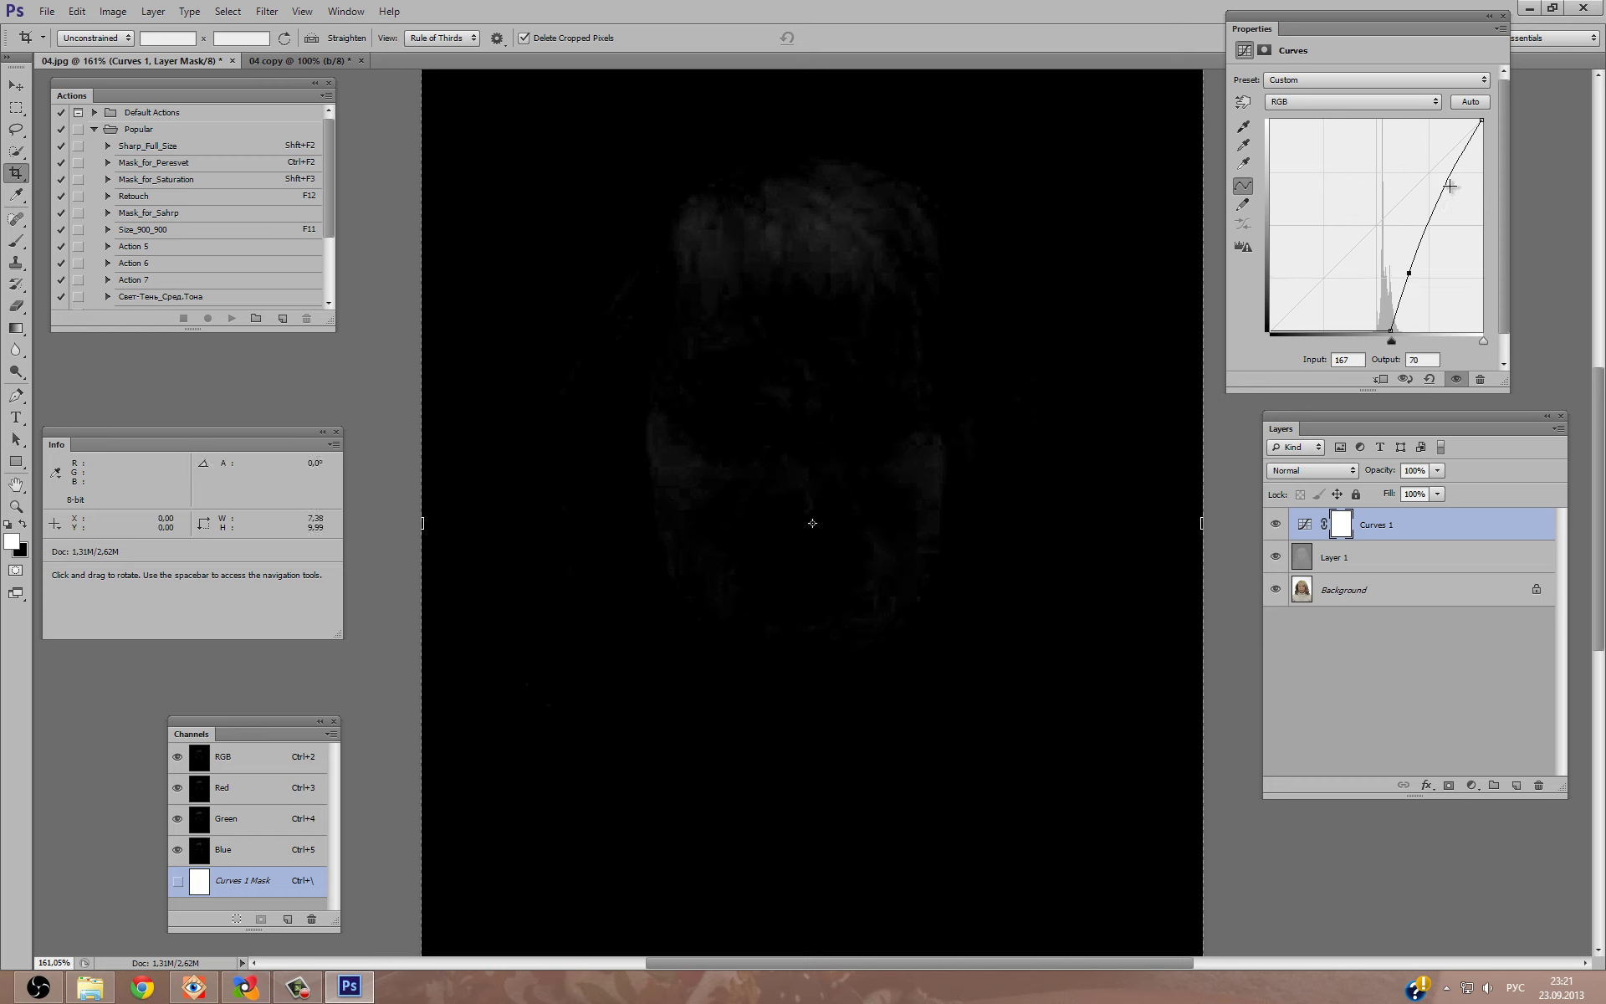
pyautogui.moveTo(1391, 341); pyautogui.dragTo(1391, 345)
pyautogui.moveTo(1409, 273); pyautogui.dragTo(1409, 257)
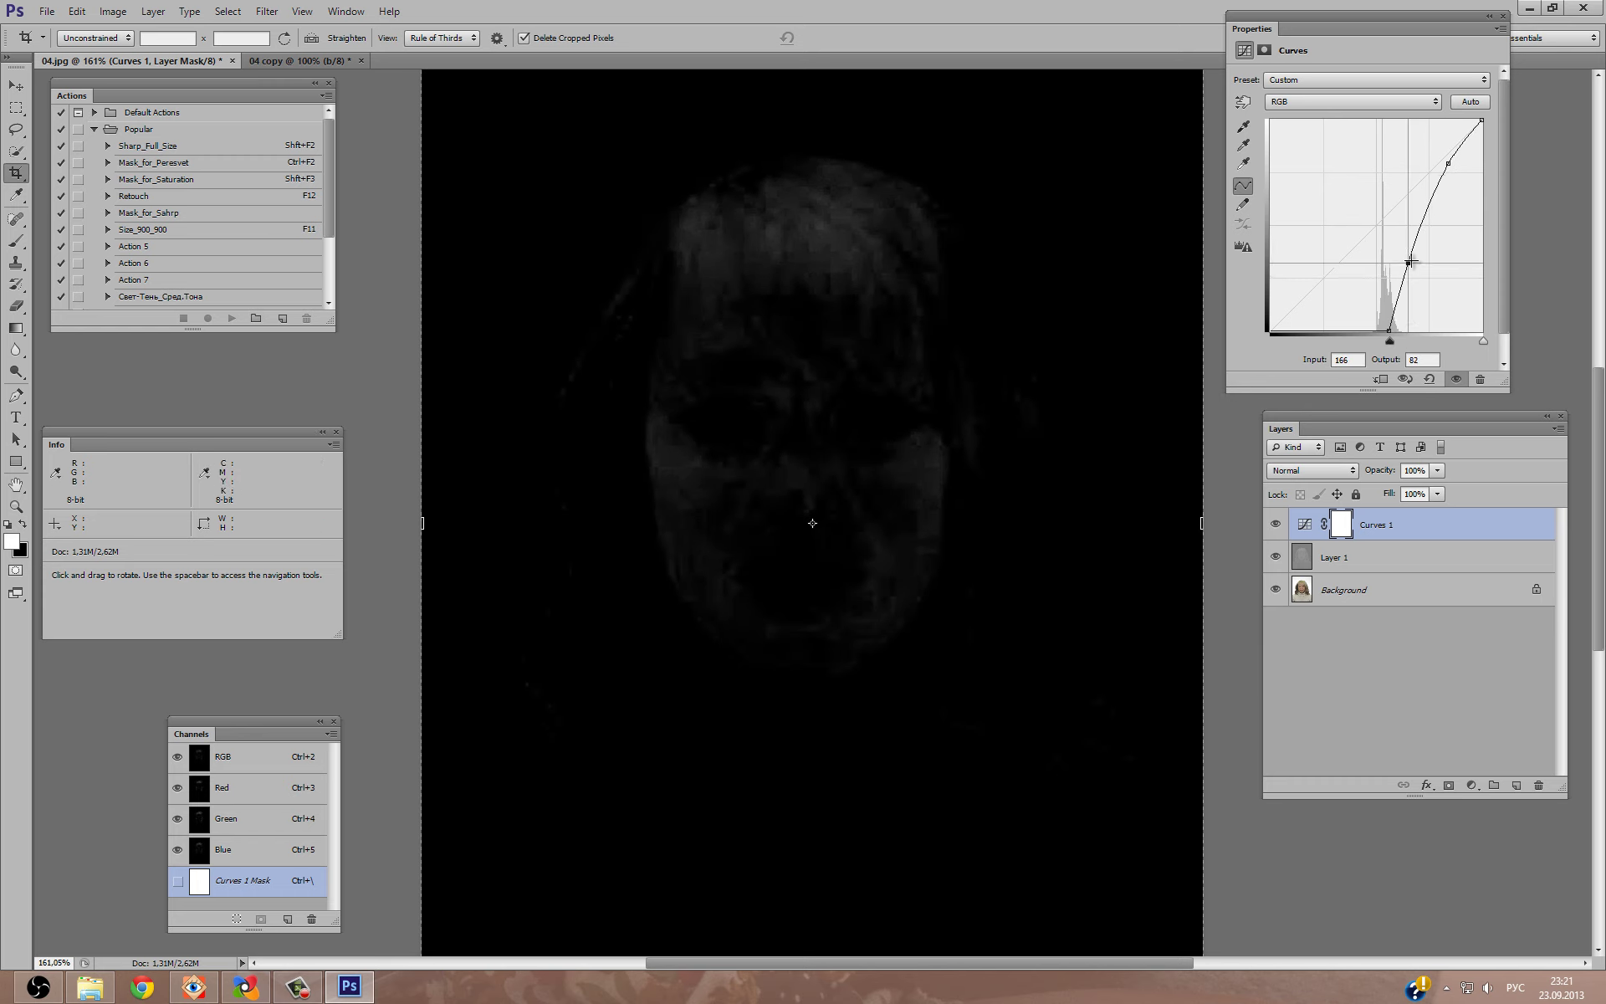
pyautogui.moveTo(1448, 165); pyautogui.dragTo(1446, 157)
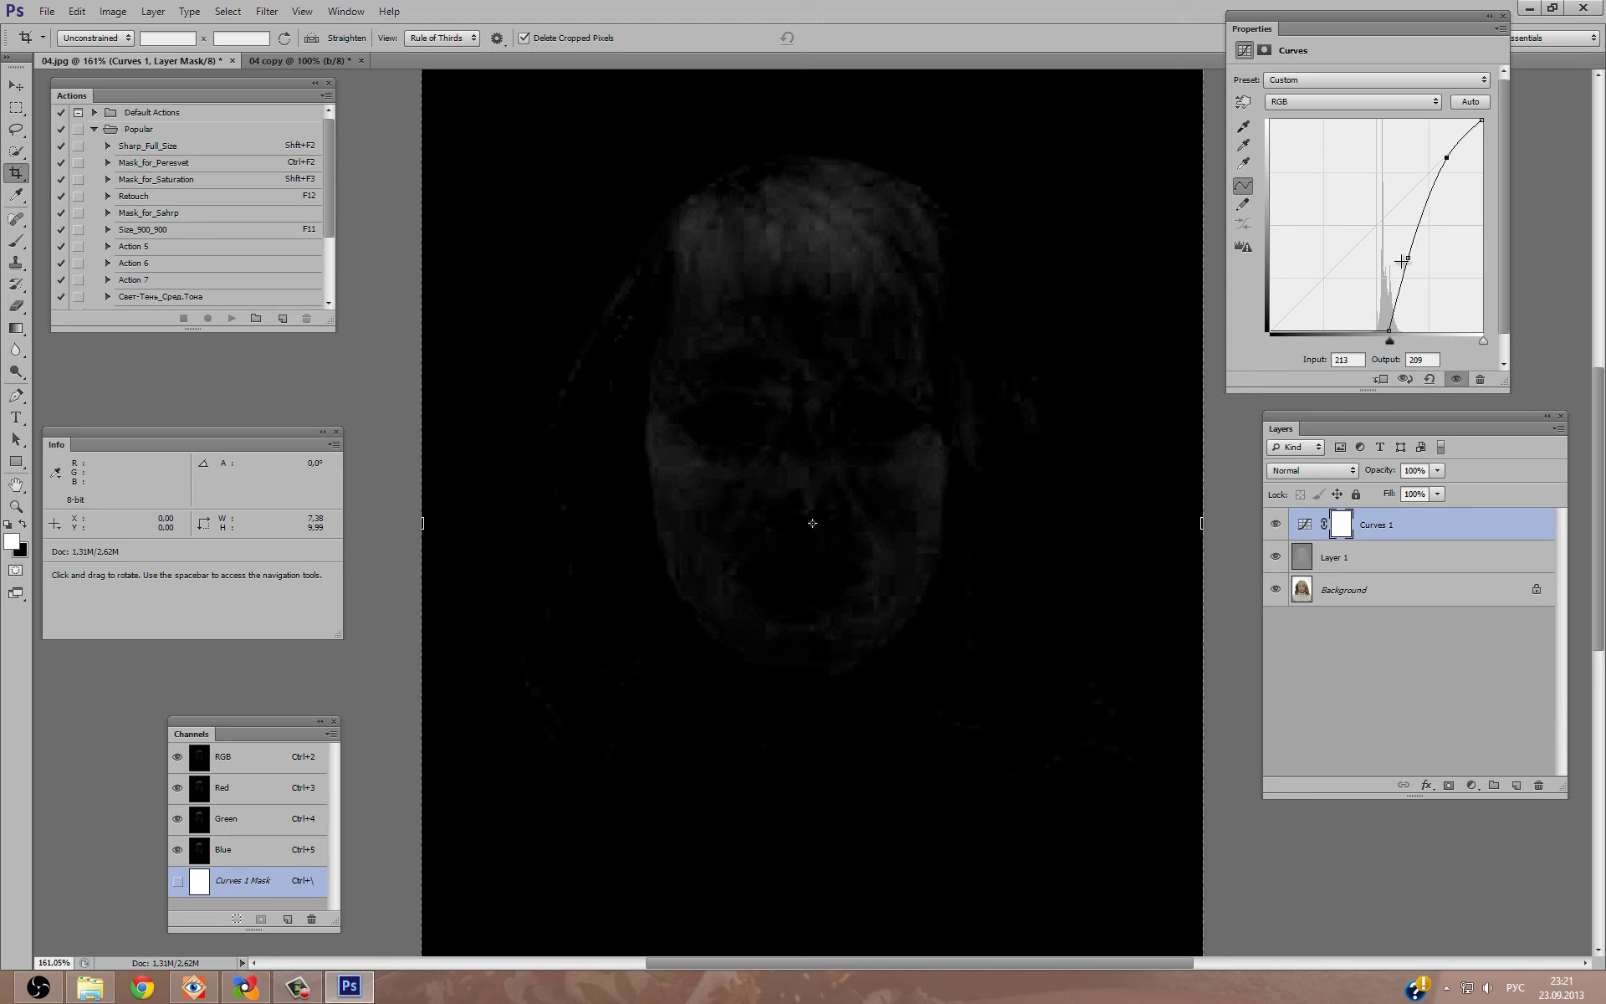
pyautogui.click(1390, 344)
# Try loading the channel as a selection, then hide Curves 1 and Layer 1.
pyautogui.keyDown('ctrl'); pyautogui.click(199, 784); pyautogui.keyUp('ctrl')
pyautogui.press('Return')
pyautogui.click(1274, 524)
pyautogui.click(1274, 556)
# Add a Curves 2 layer with an inverted mask and brighten the mask with a curve.
pyautogui.click(1473, 785)
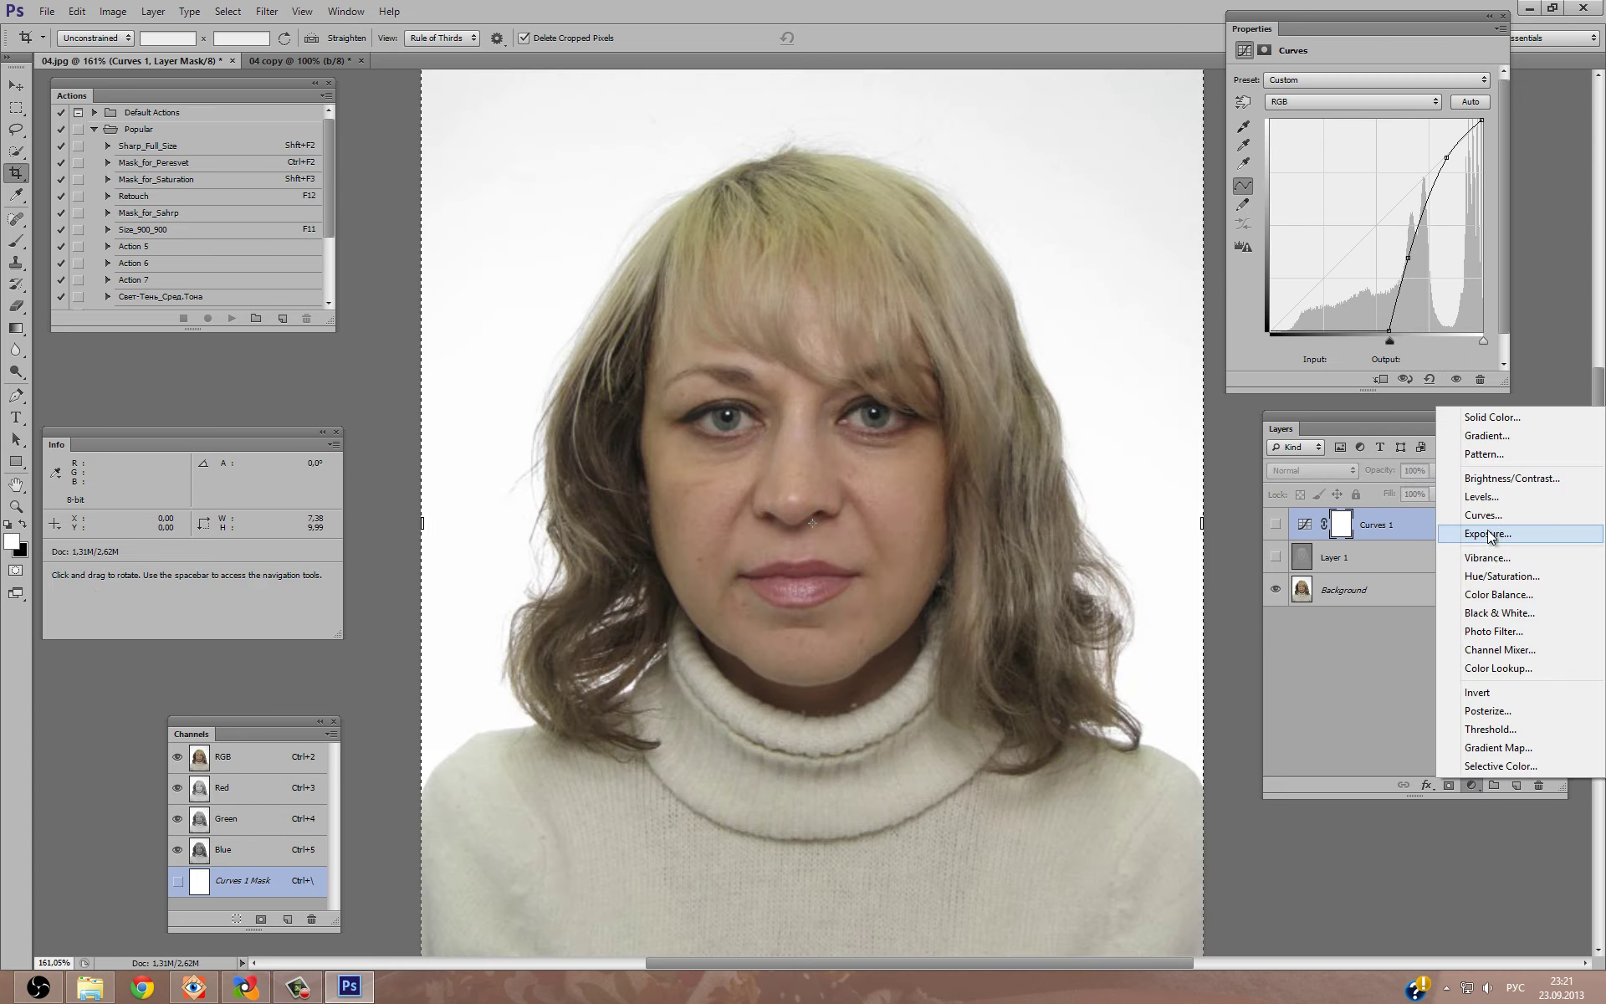
pyautogui.click(1480, 531)
pyautogui.hotkey('ctrl', 'i')
pyautogui.click(112, 11)
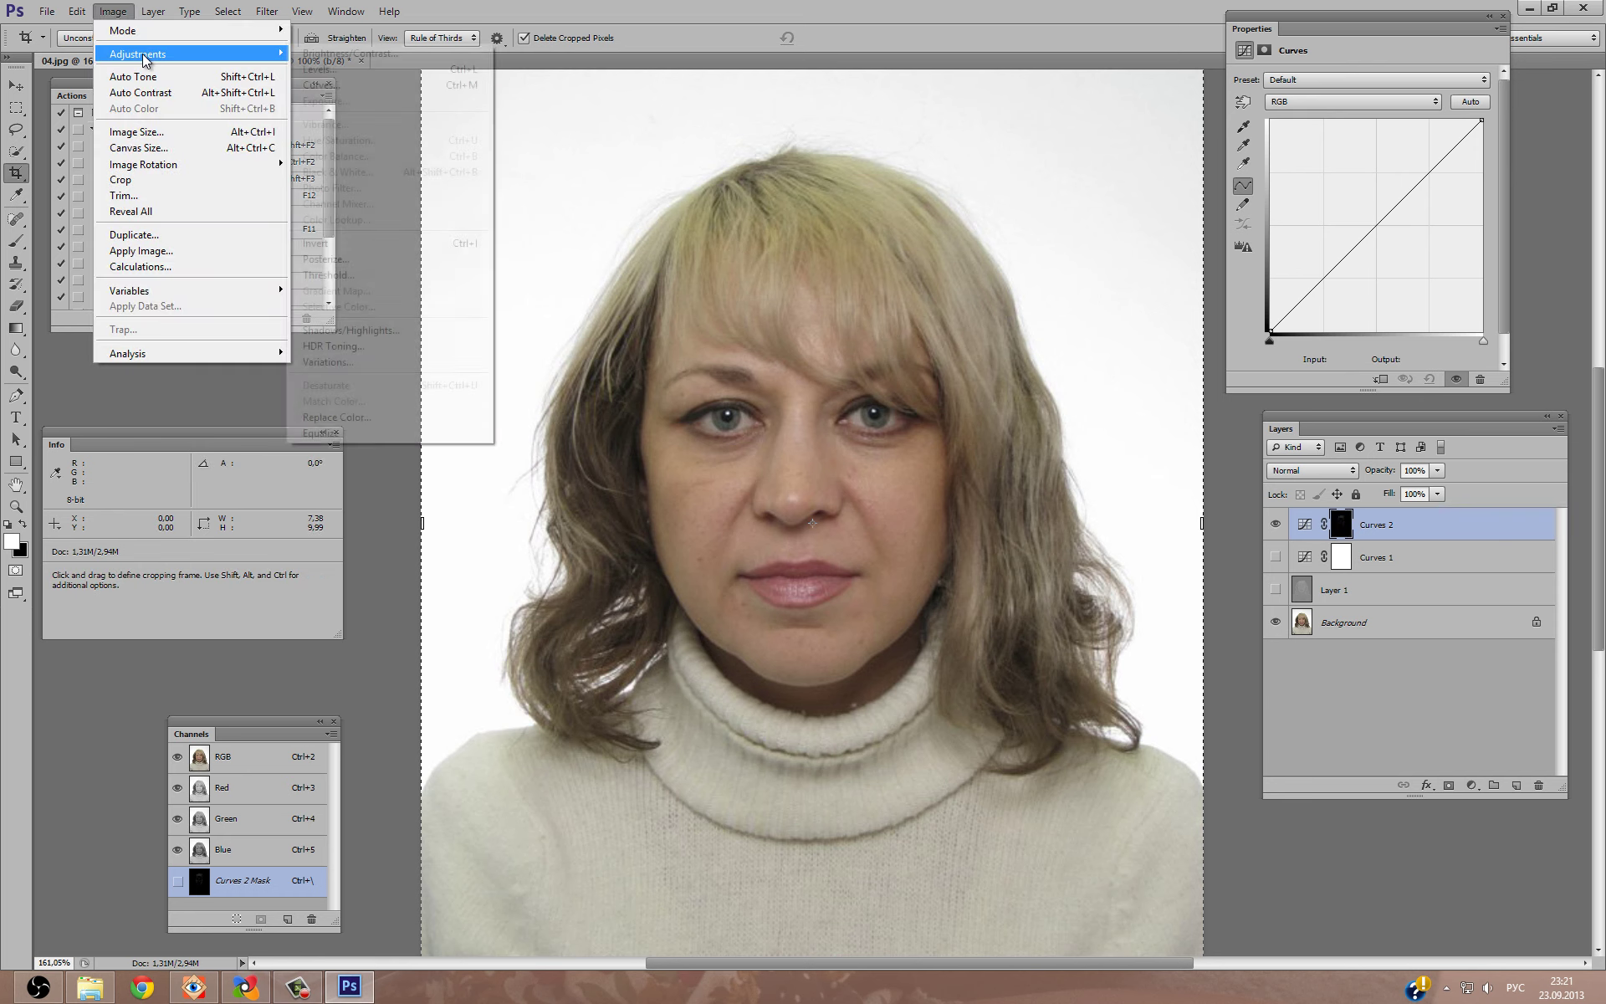
pyautogui.click(360, 84)
pyautogui.moveTo(301, 361); pyautogui.dragTo(276, 330)
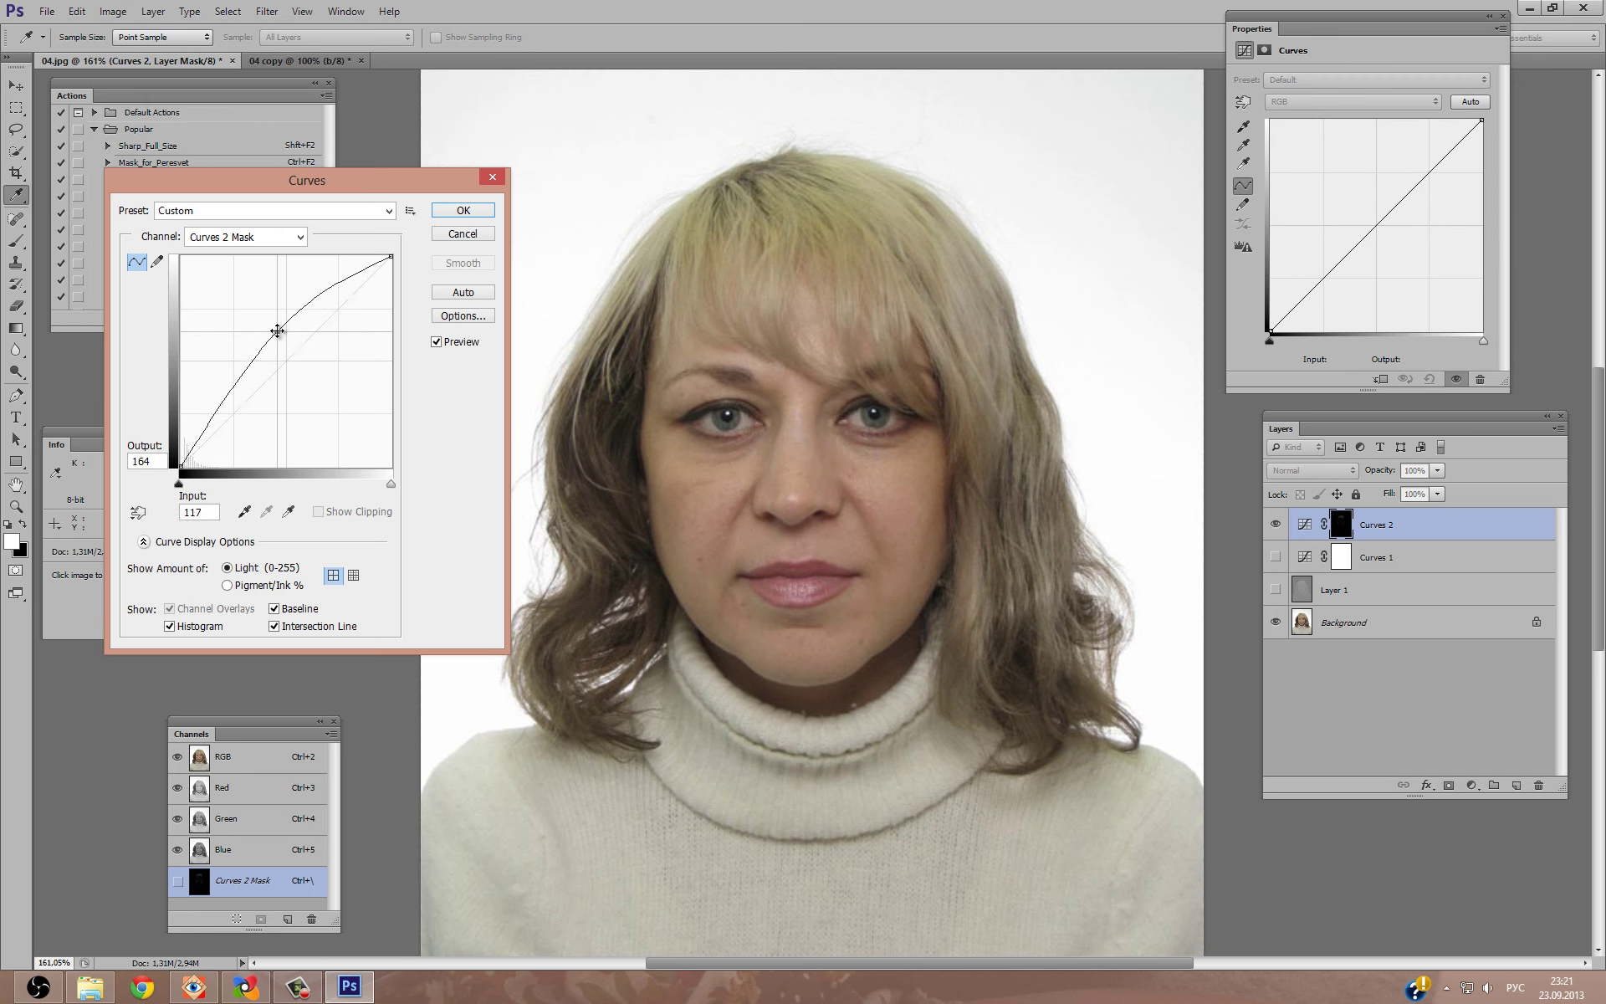
pyautogui.click(449, 214)
pyautogui.press('c')
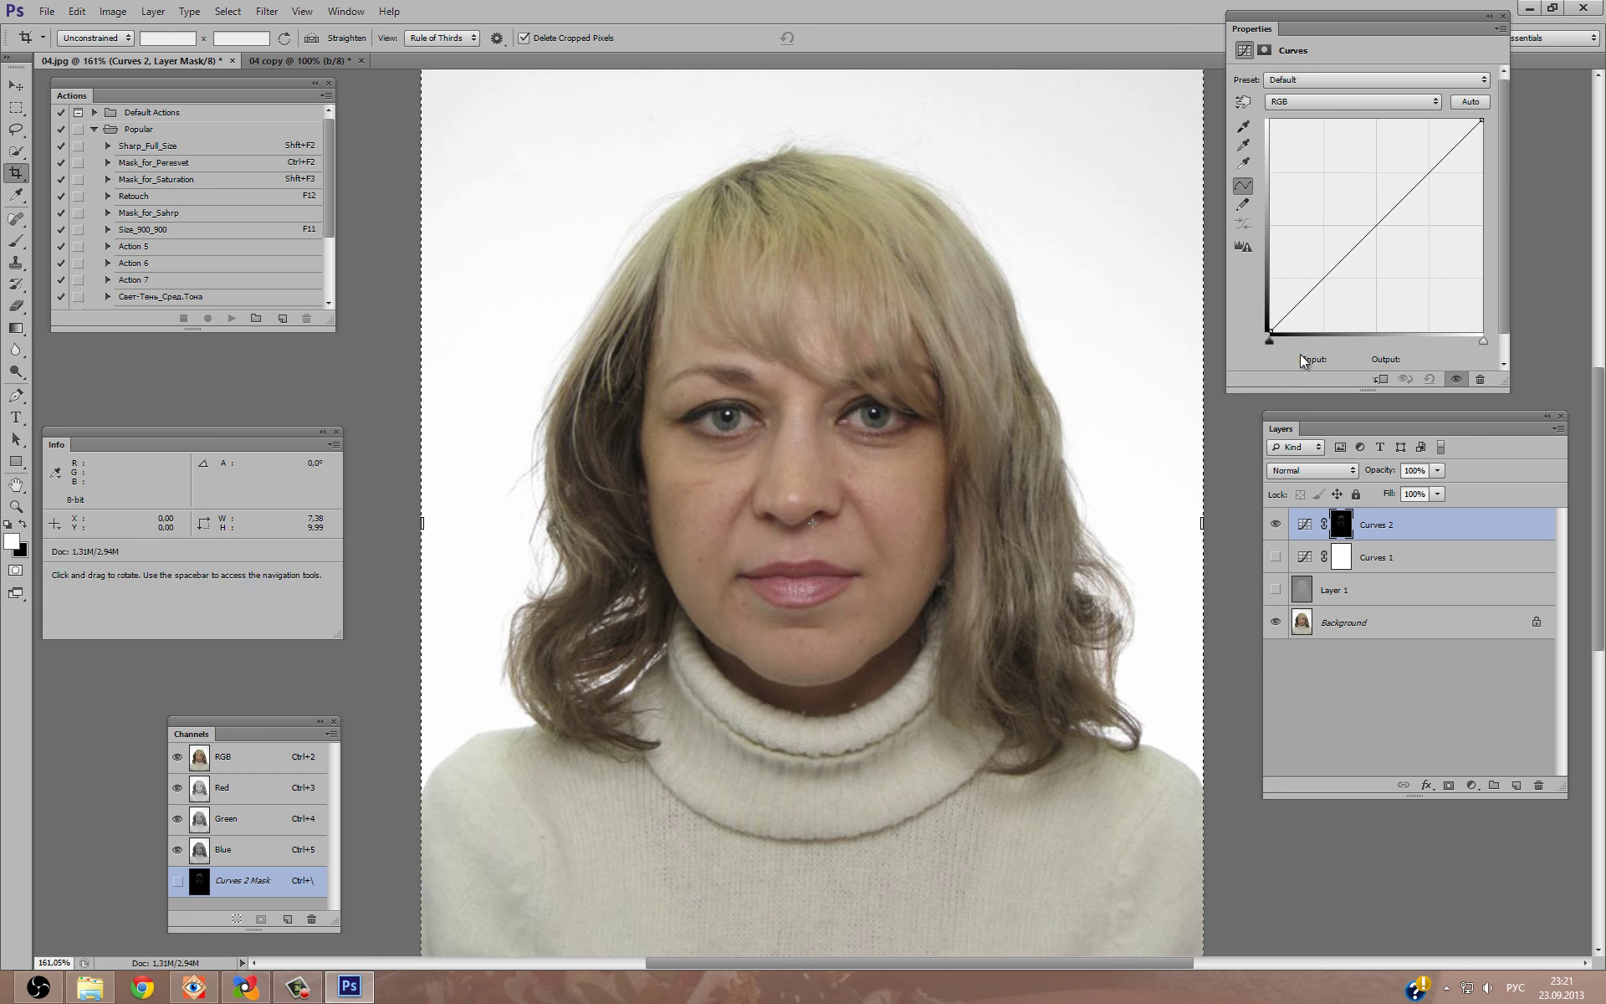
pyautogui.moveTo(1270, 332); pyautogui.dragTo(1477, 331)
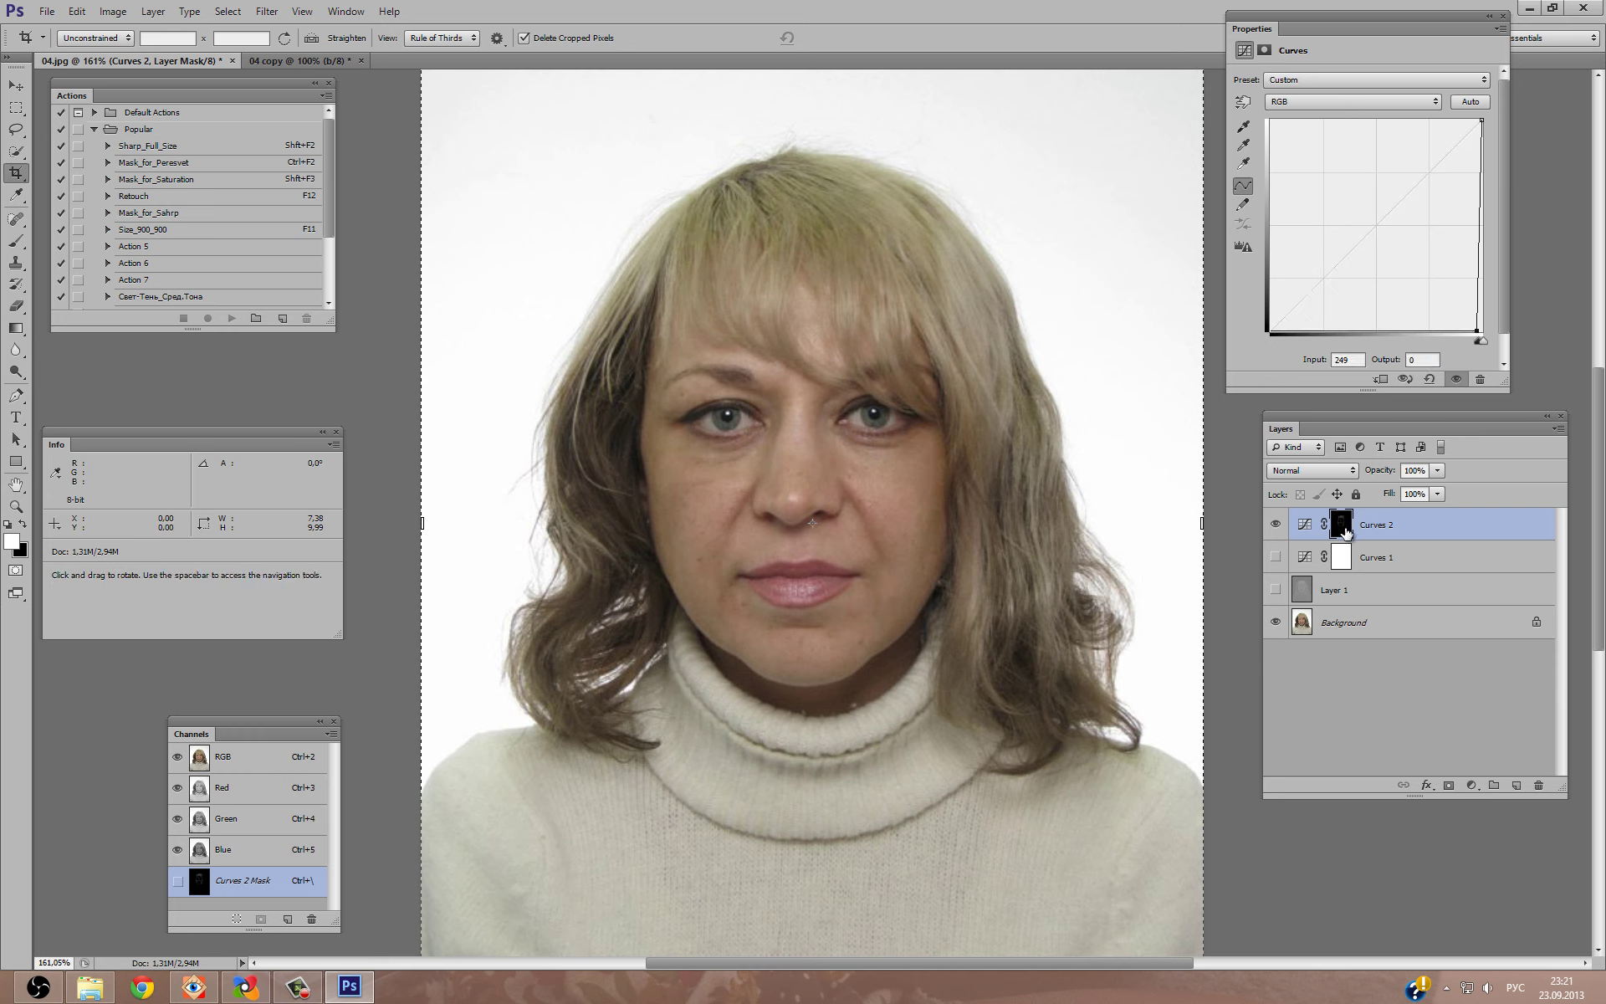
# Brighten the Curves 2 mask again with Curves and feather it to about 3.9 px.
pyautogui.click(1340, 524)
pyautogui.click(113, 11)
pyautogui.moveTo(138, 54)
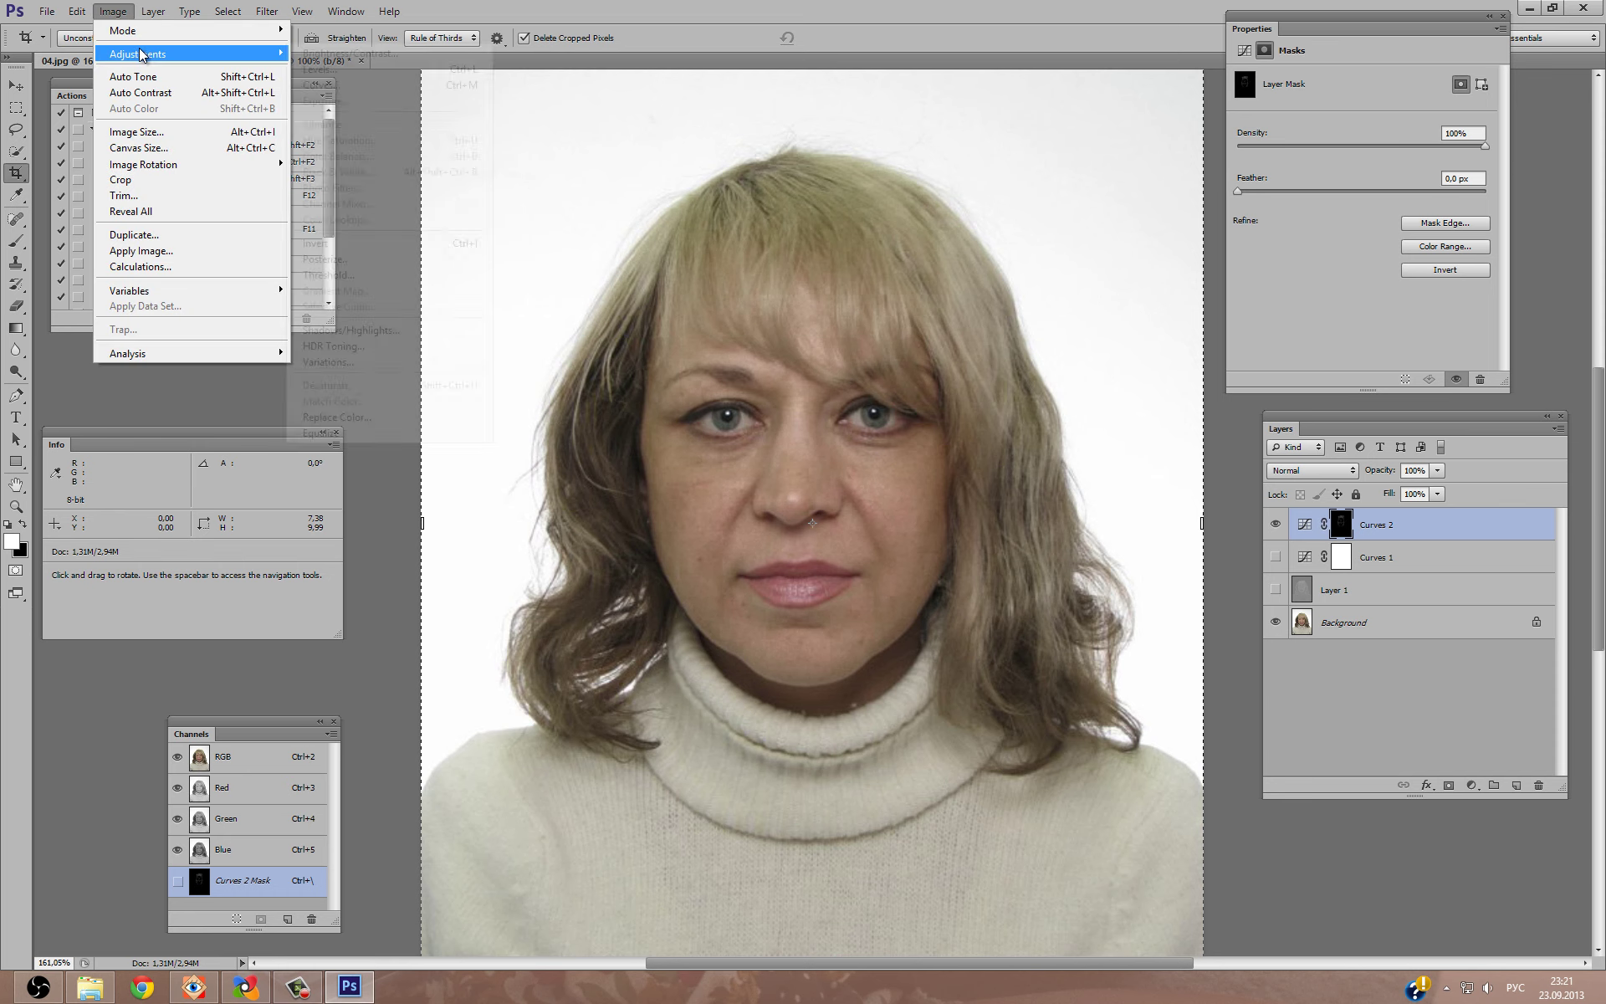
pyautogui.click(460, 85)
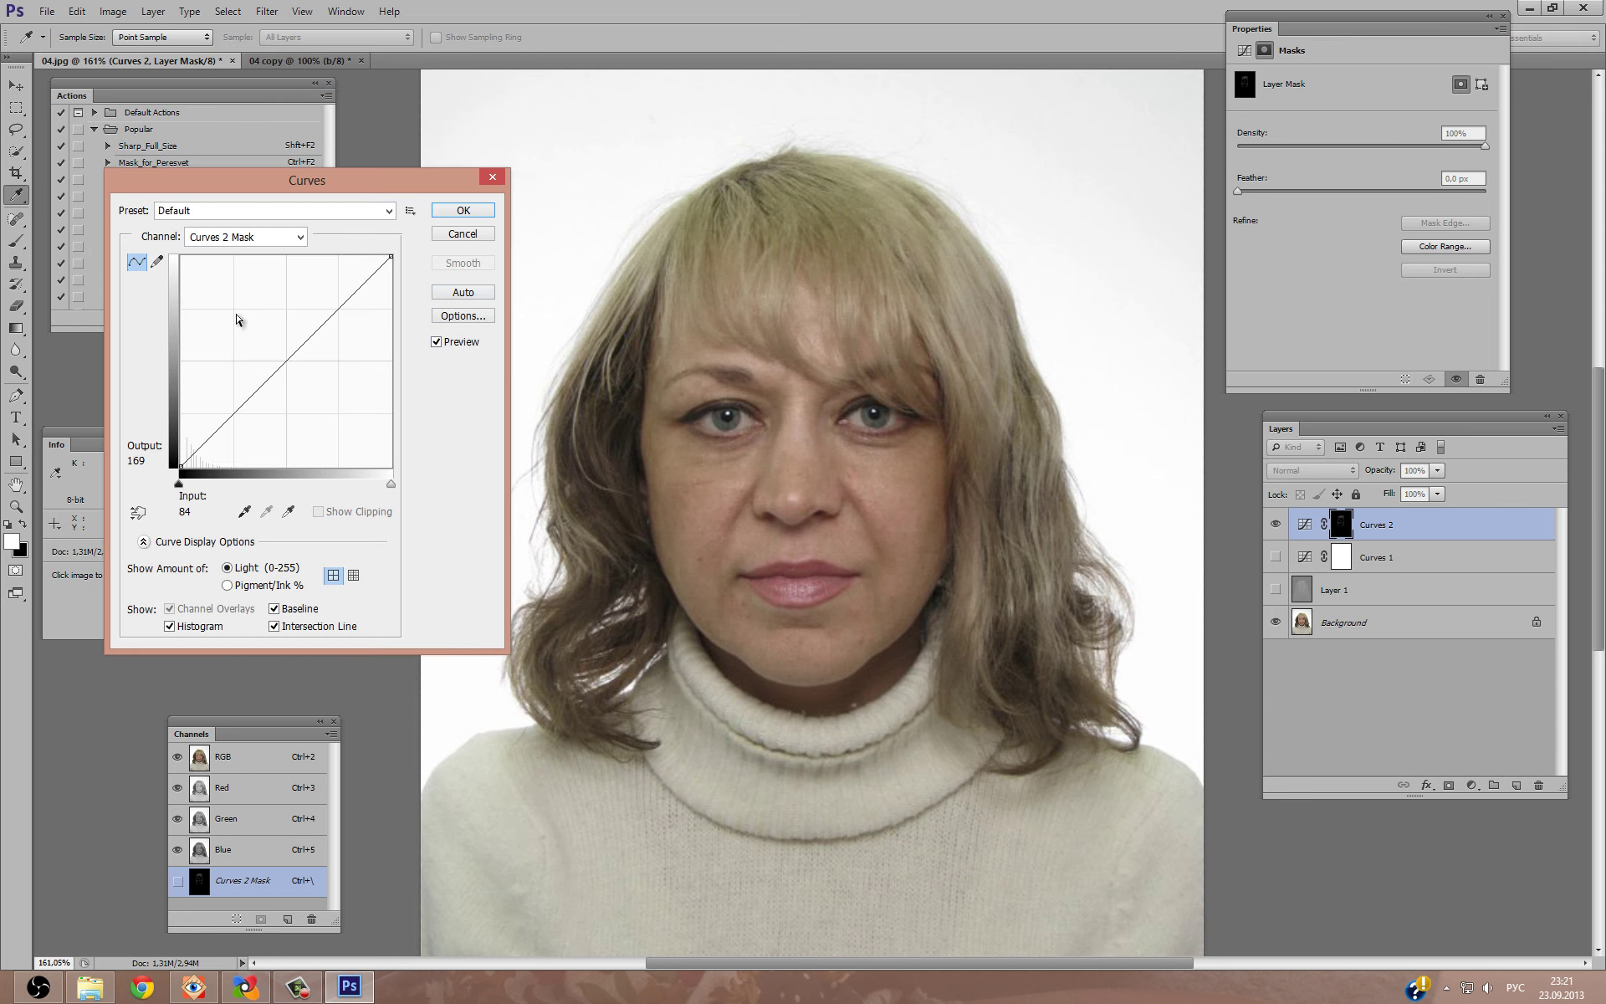
pyautogui.moveTo(268, 356); pyautogui.dragTo(243, 326)
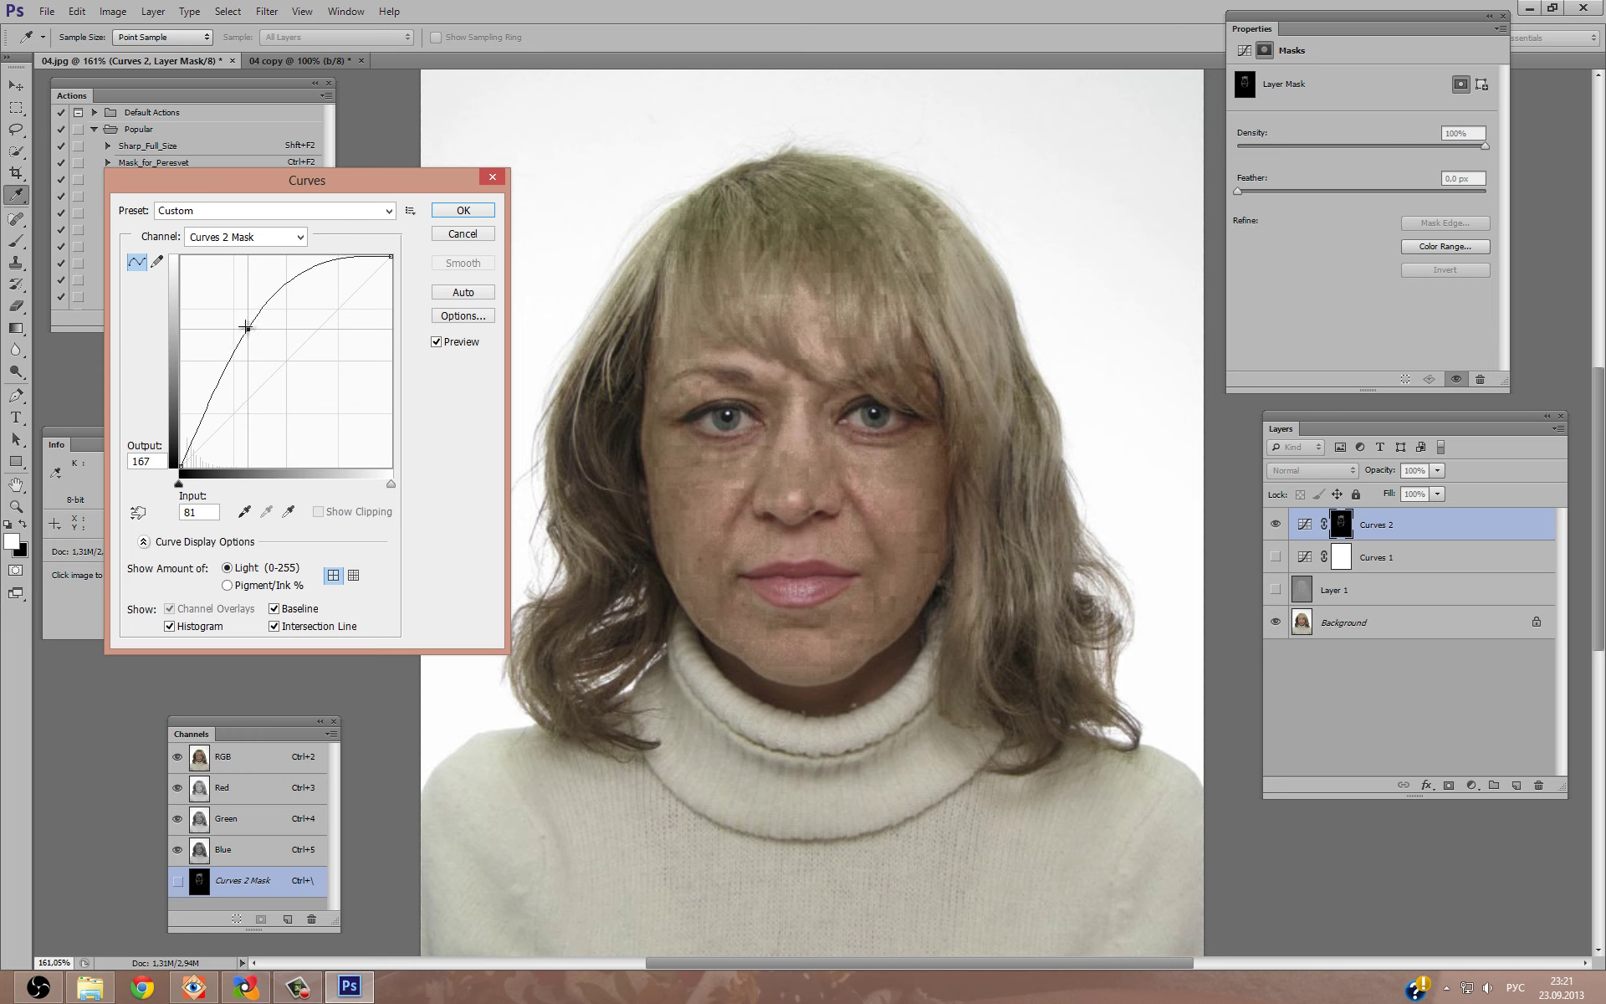
pyautogui.click(459, 210)
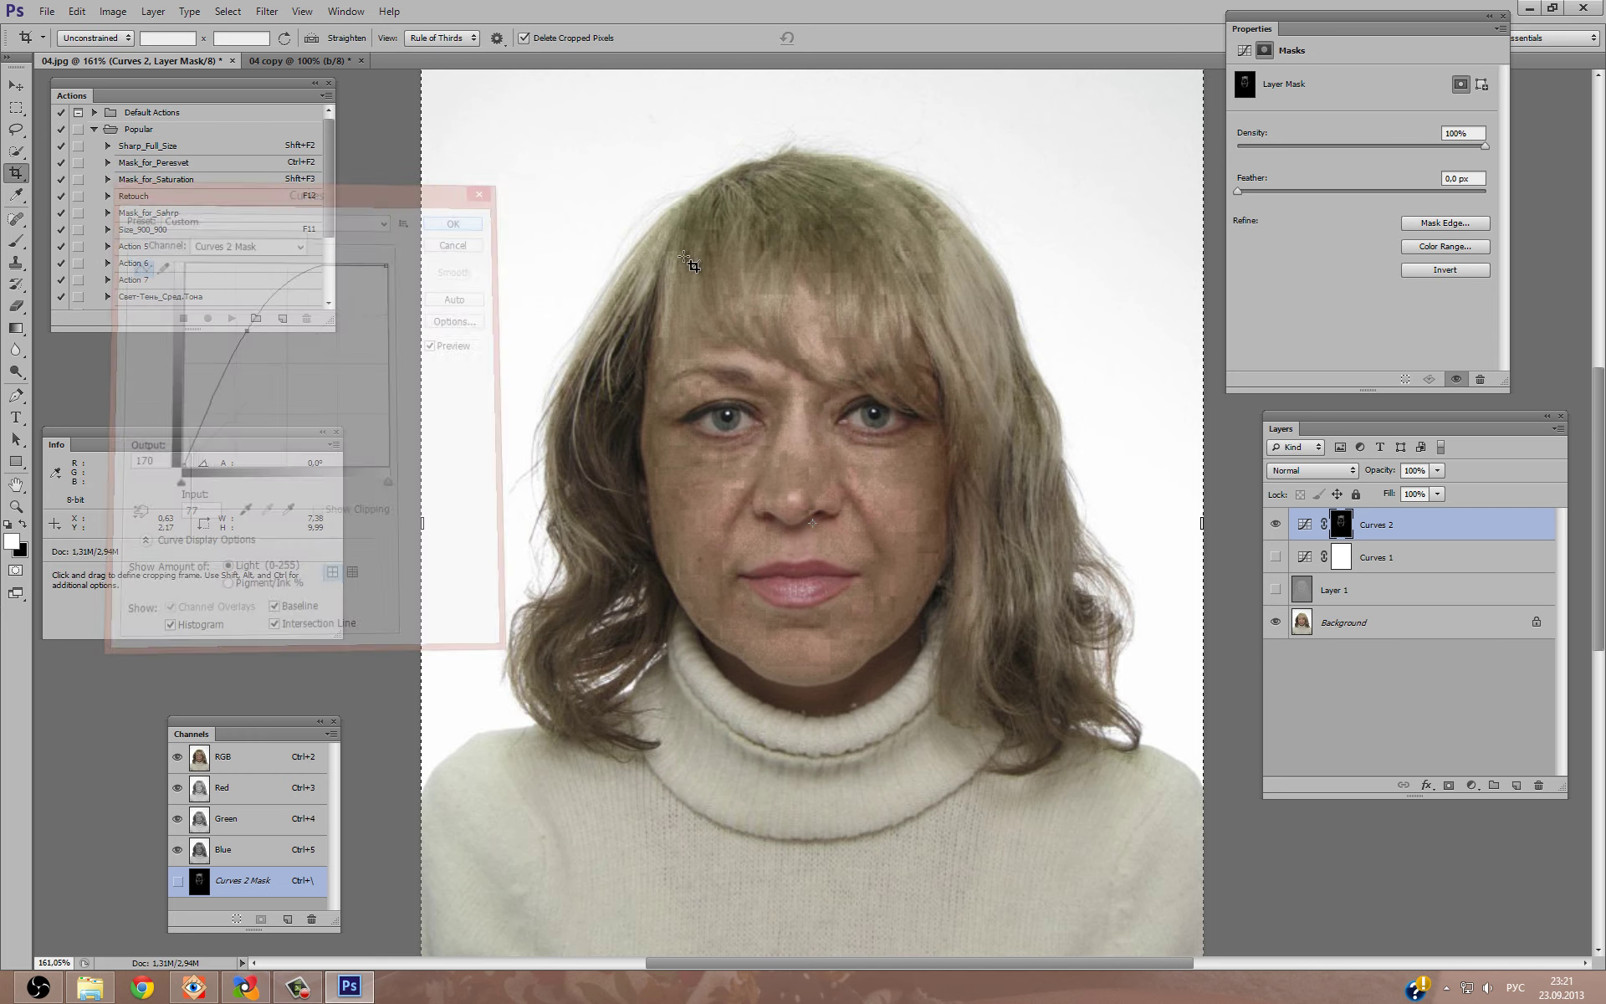
pyautogui.press('c')
pyautogui.moveTo(1277, 190); pyautogui.dragTo(1296, 193)
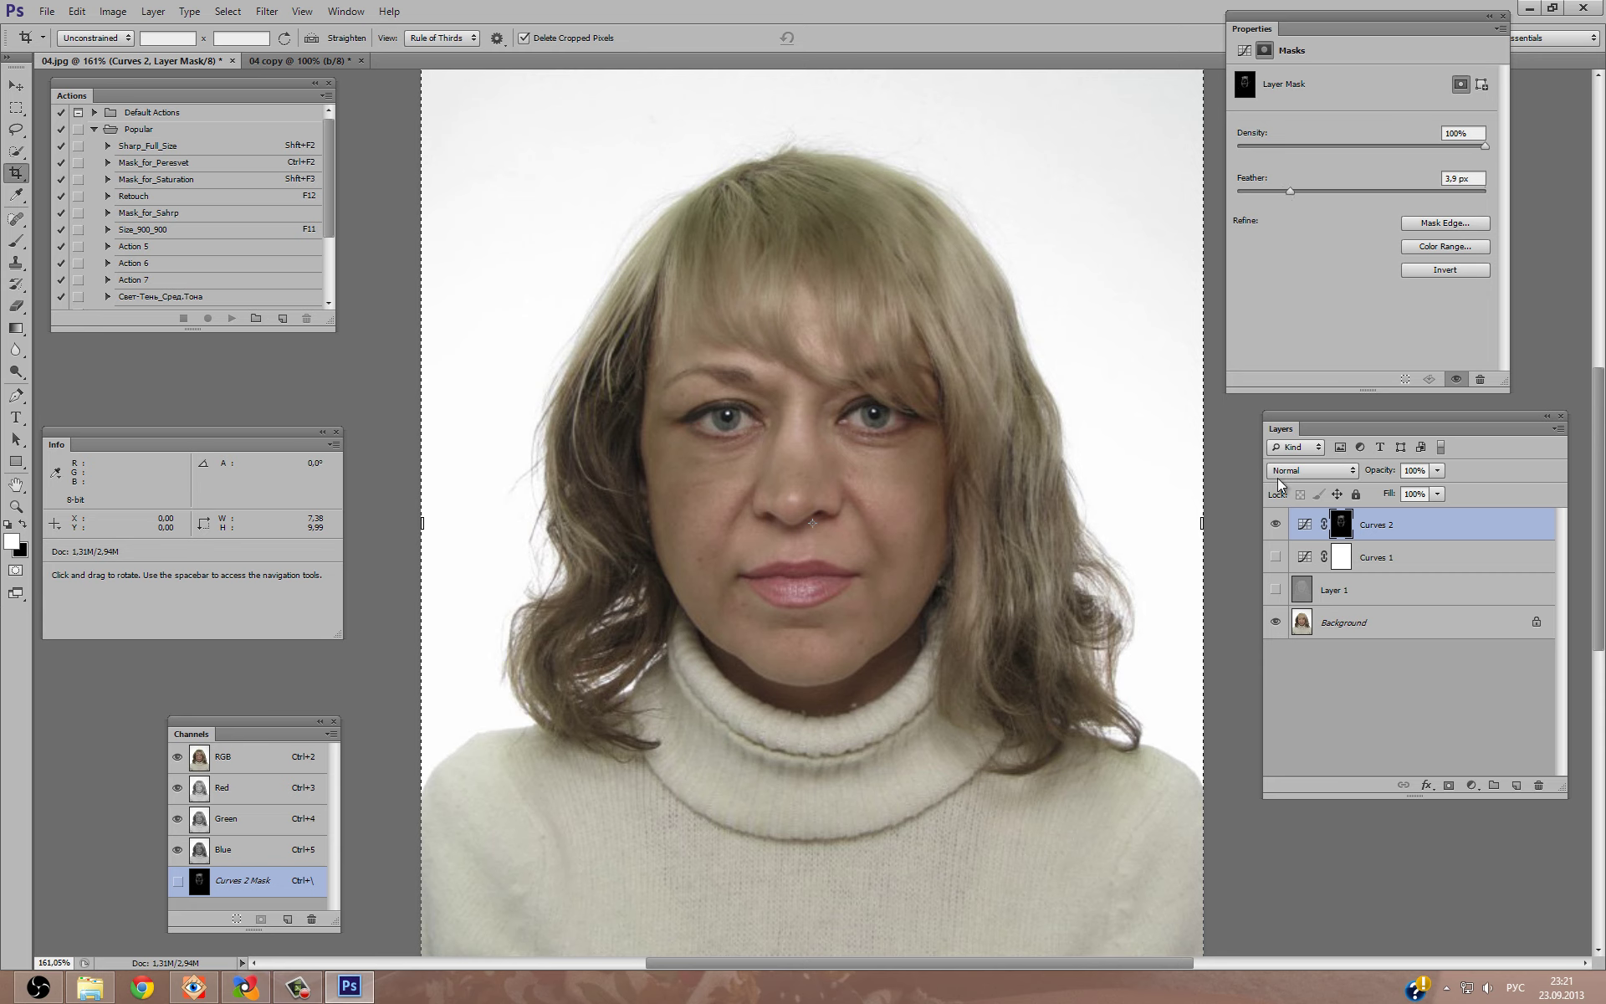
# Reset the Curves 2 curve and set its grey point on the hair, toggling visibility to compare.
pyautogui.click(1305, 525)
pyautogui.moveTo(1480, 347); pyautogui.dragTo(1238, 339)
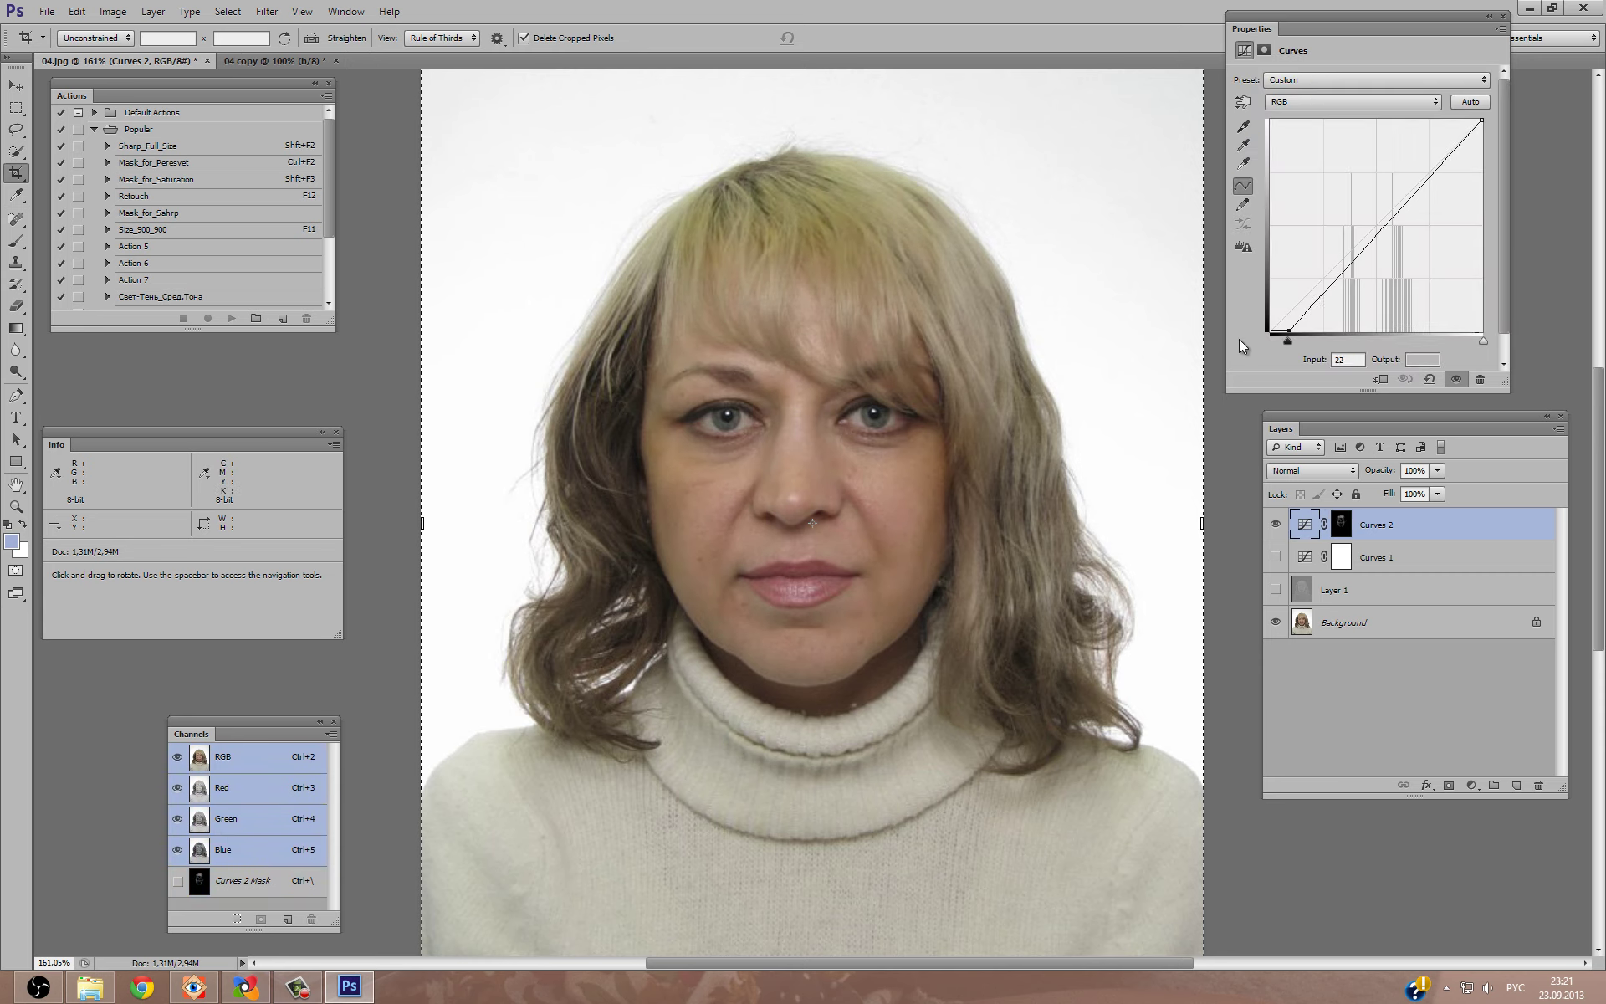
pyautogui.click(1244, 145)
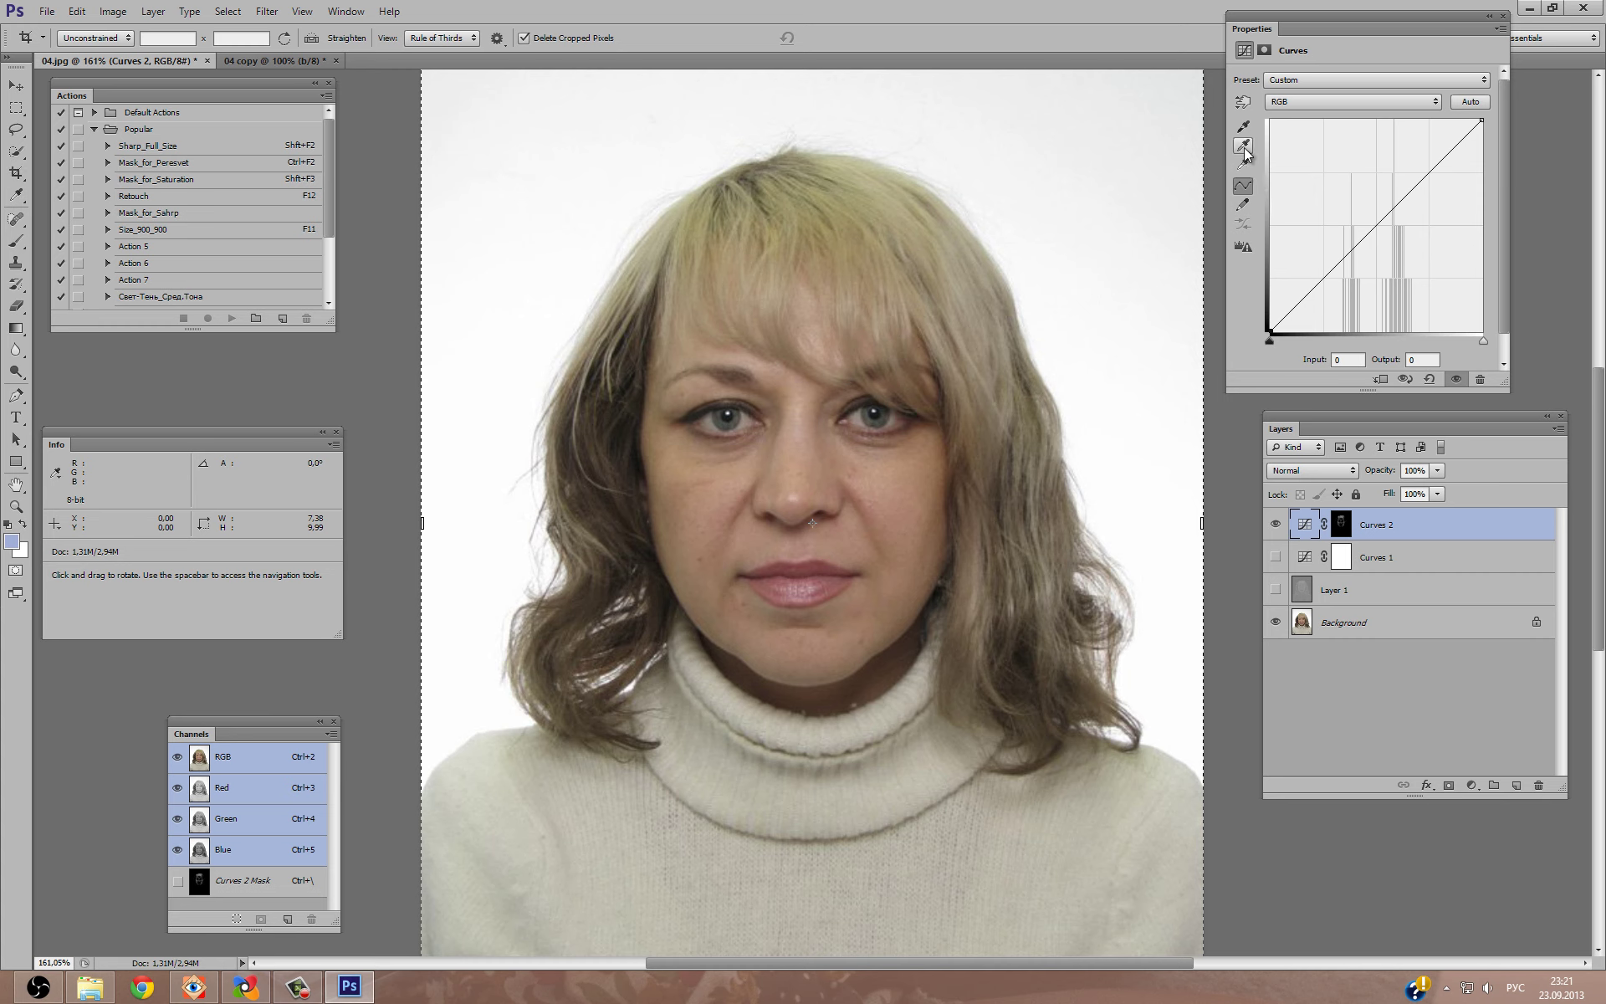
pyautogui.click(839, 215)
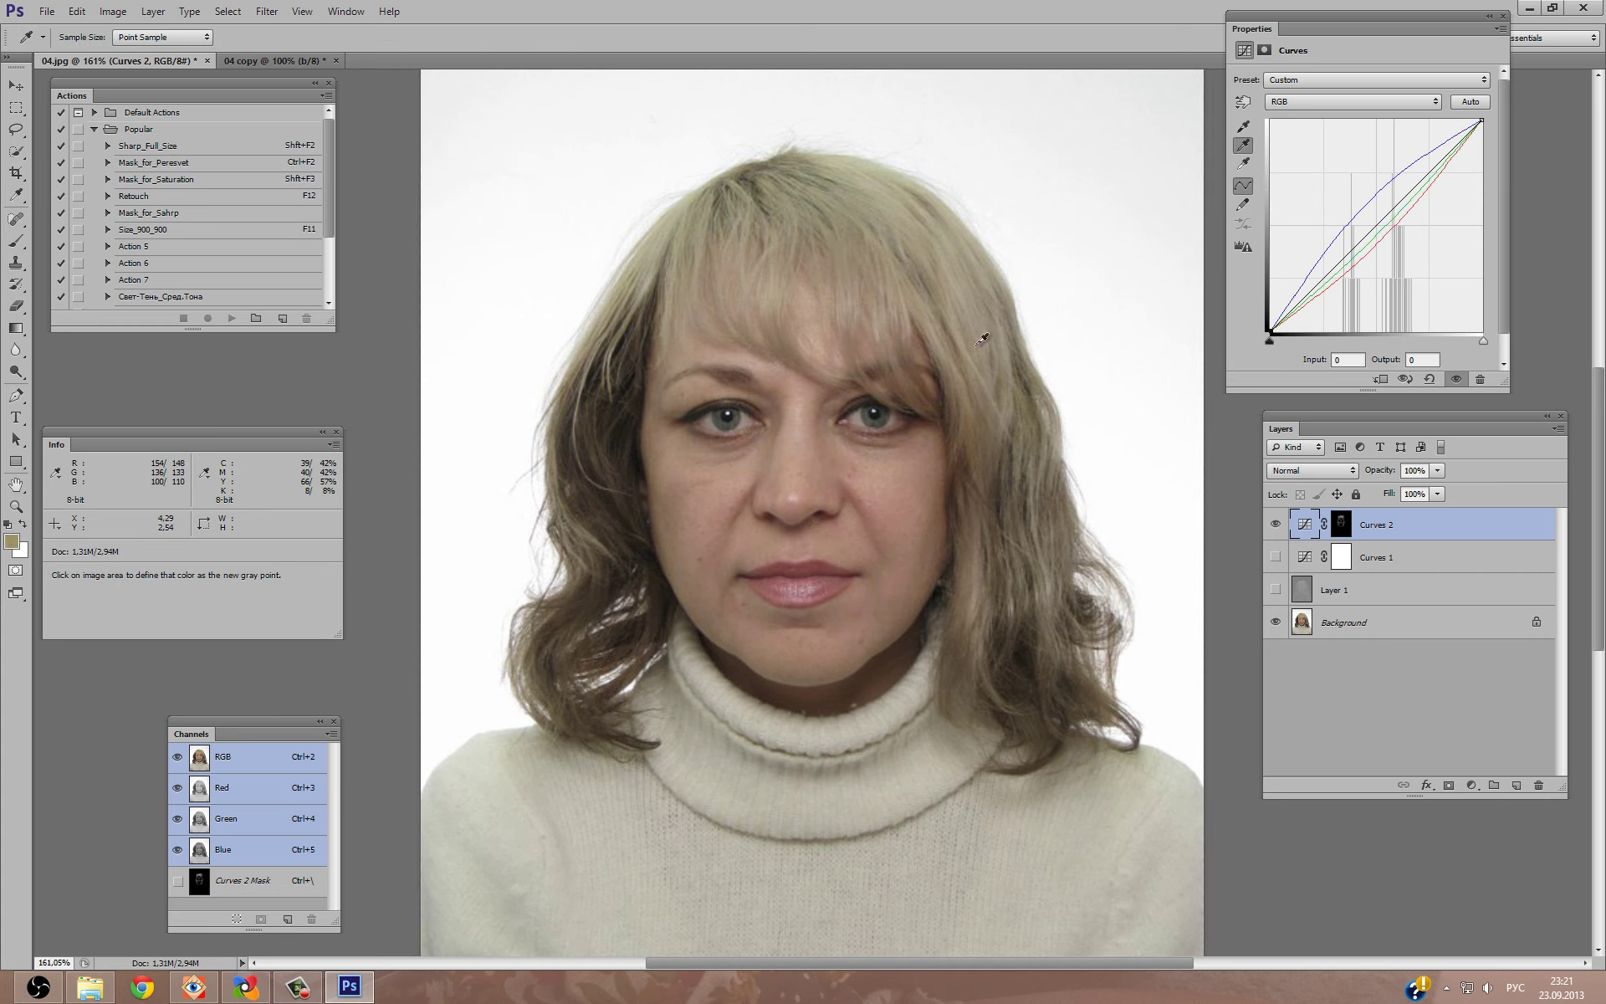
pyautogui.click(1275, 524)
pyautogui.click(1275, 525)
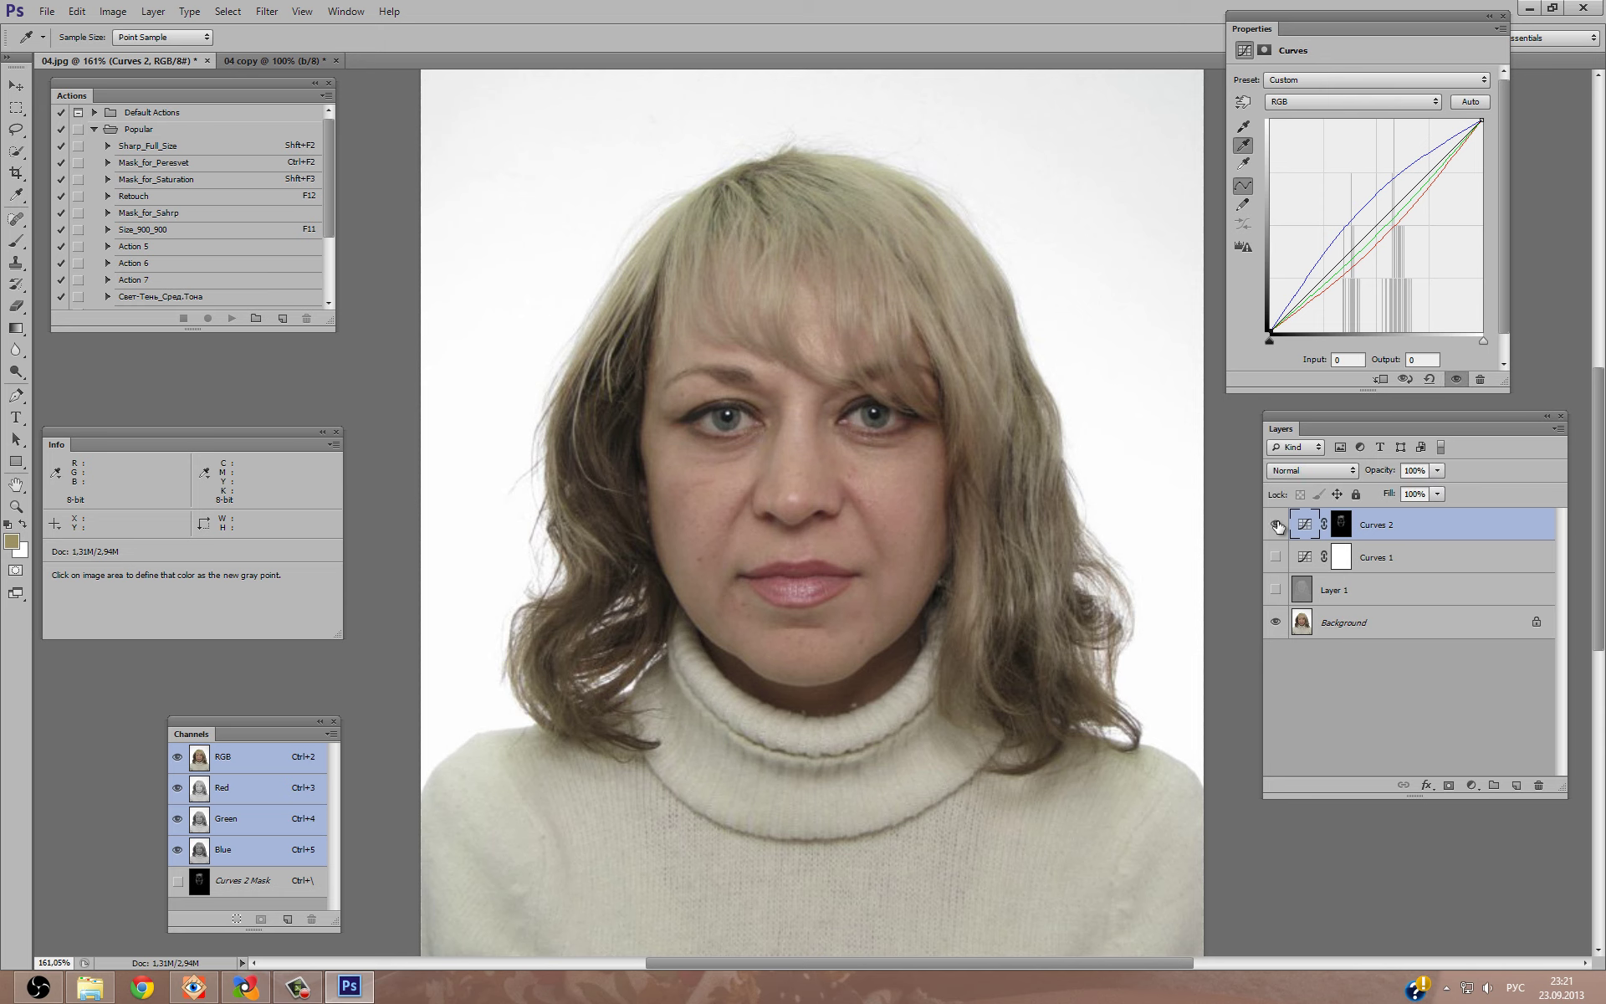
pyautogui.click(1275, 524)
# Switch over to the VK wall page in the browser.
pyautogui.scroll(-4, 1010, 544)
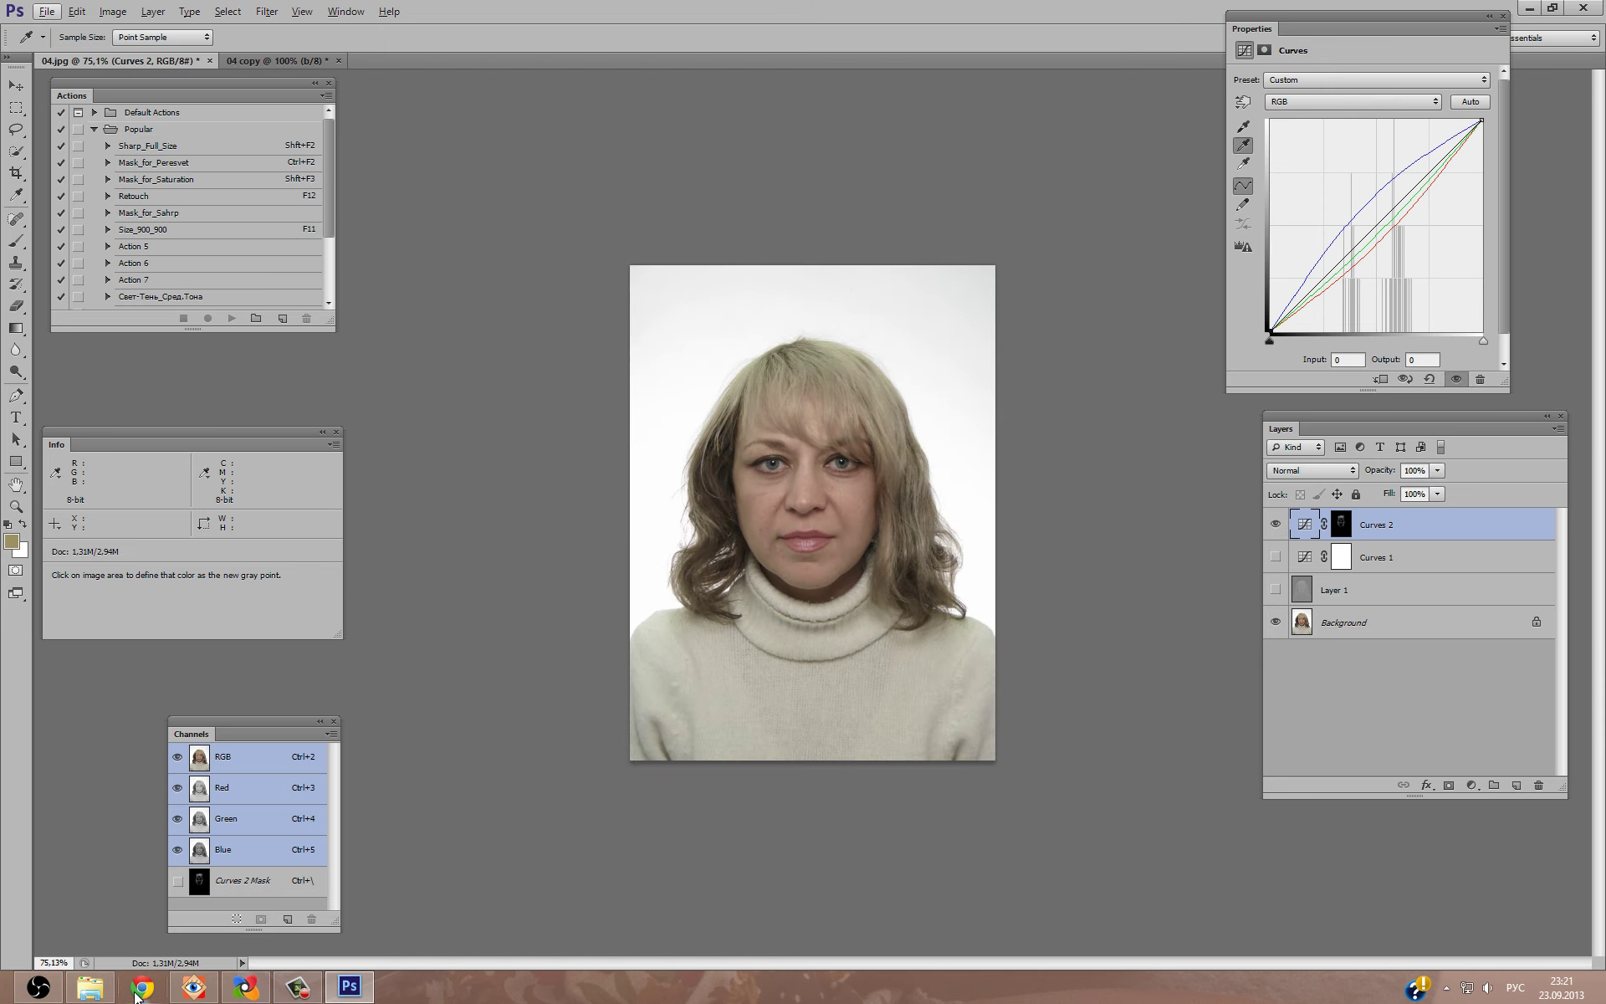
pyautogui.click(276, 993)
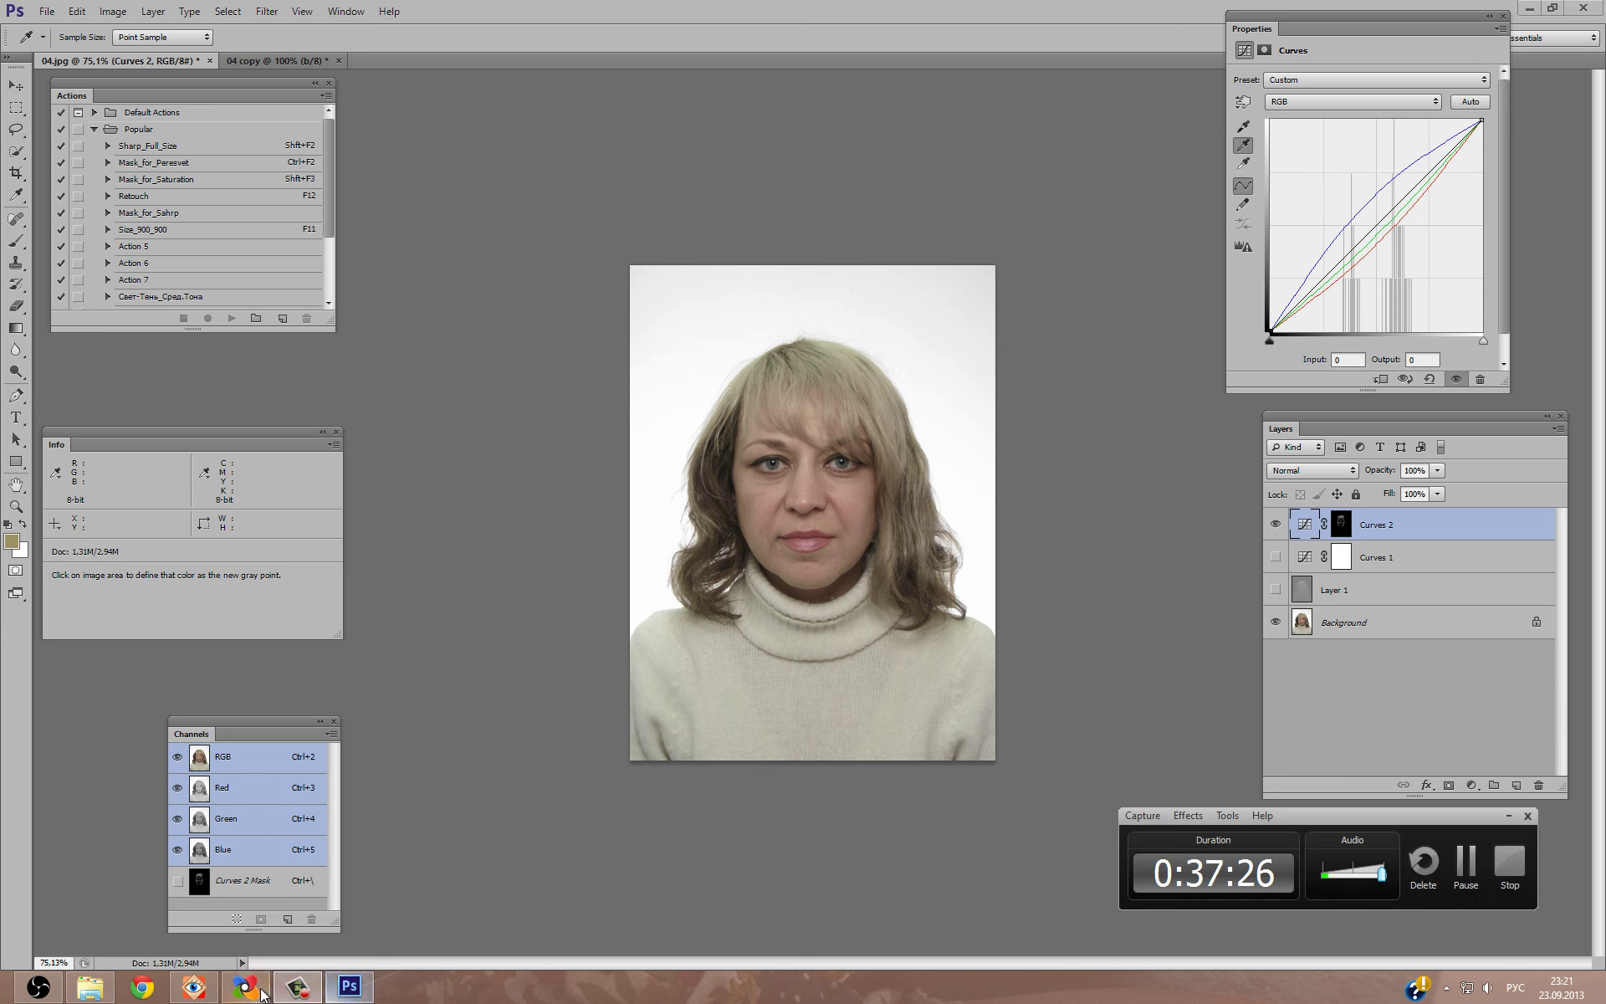
pyautogui.click(245, 987)
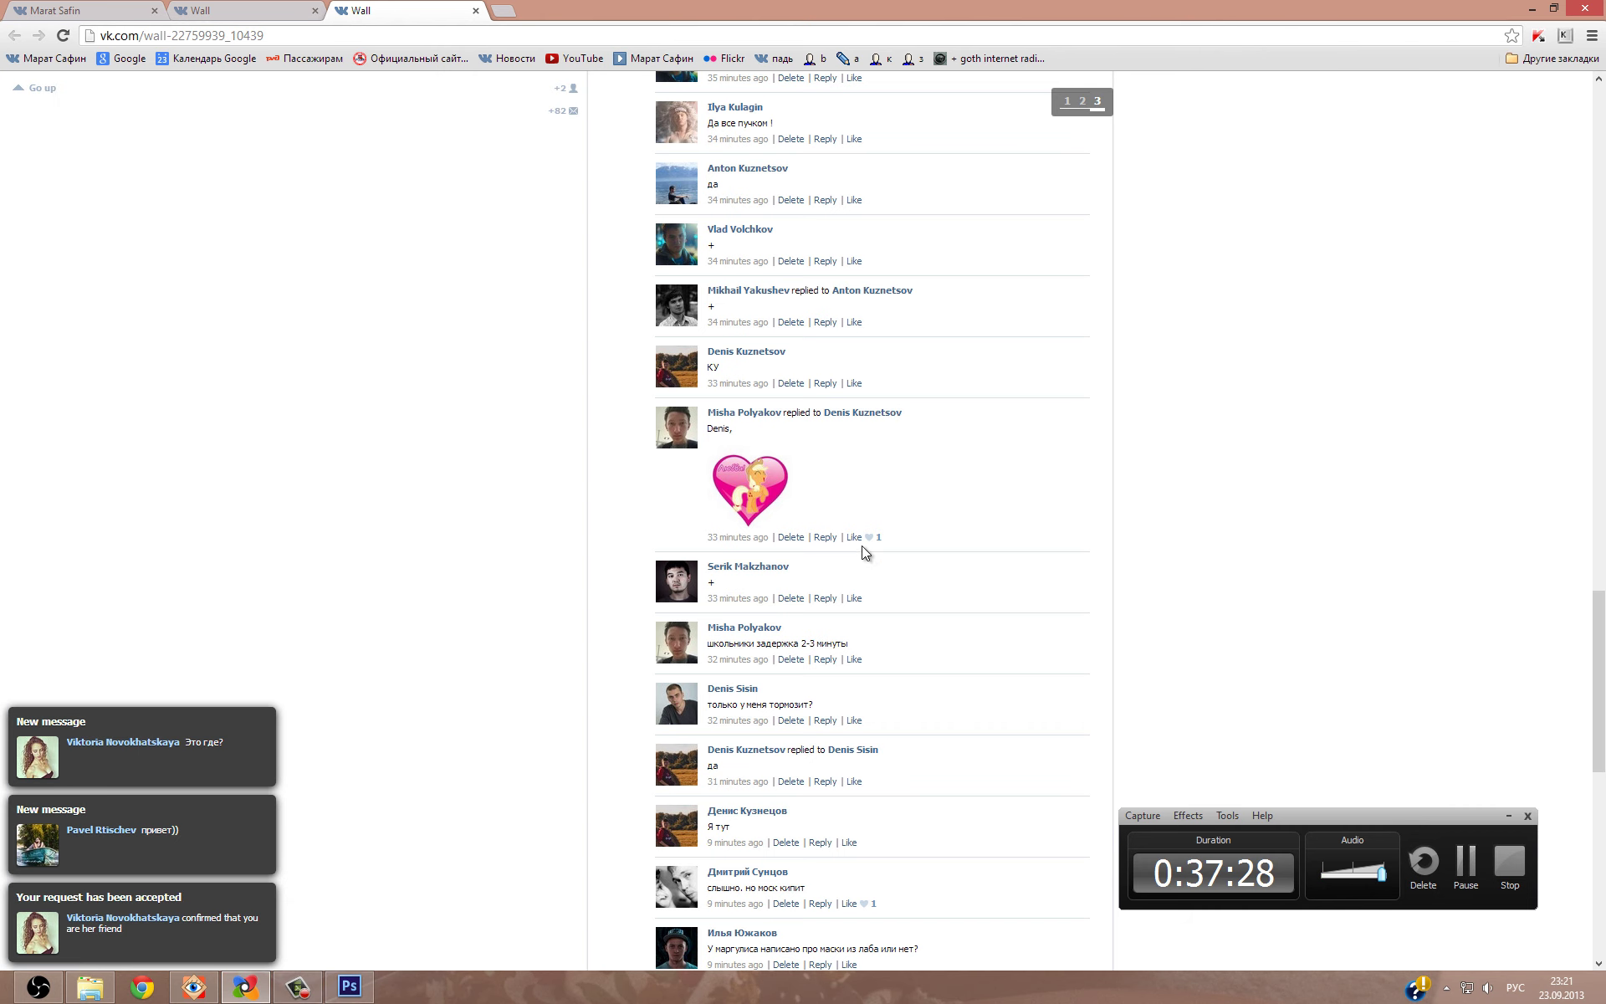
# Reload the VK wall post with F5 and scroll through the newest comments.
pyautogui.scroll(-5, 1234, 499)
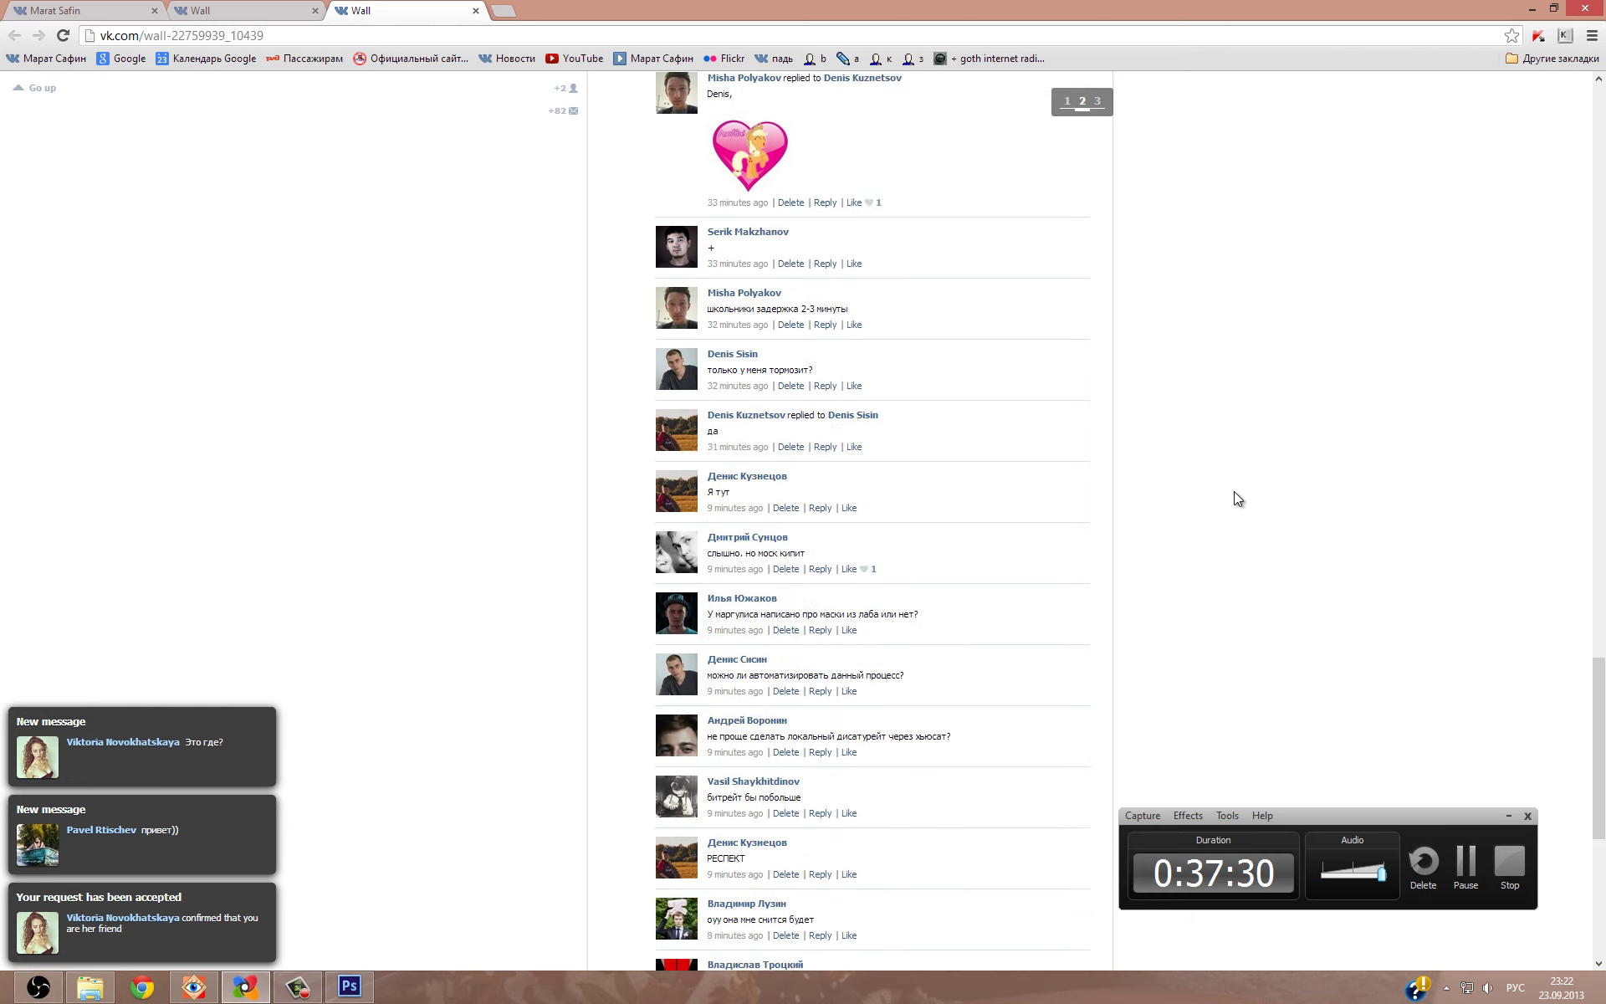
pyautogui.scroll(-10, 1234, 498)
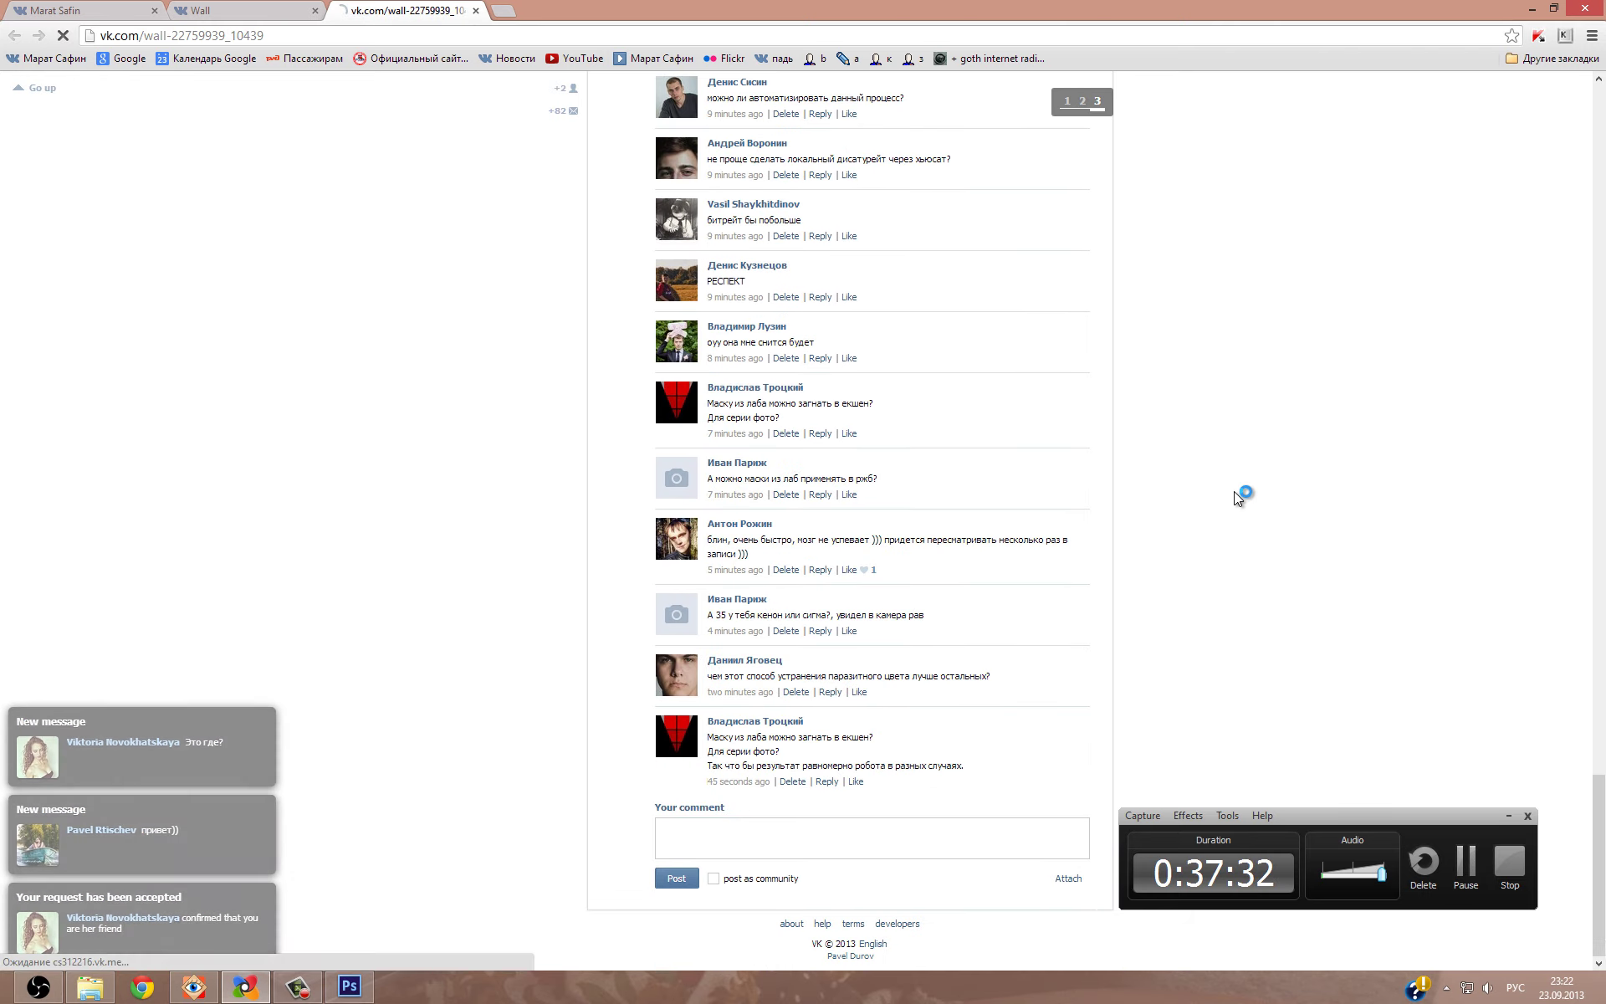
pyautogui.press('F5')
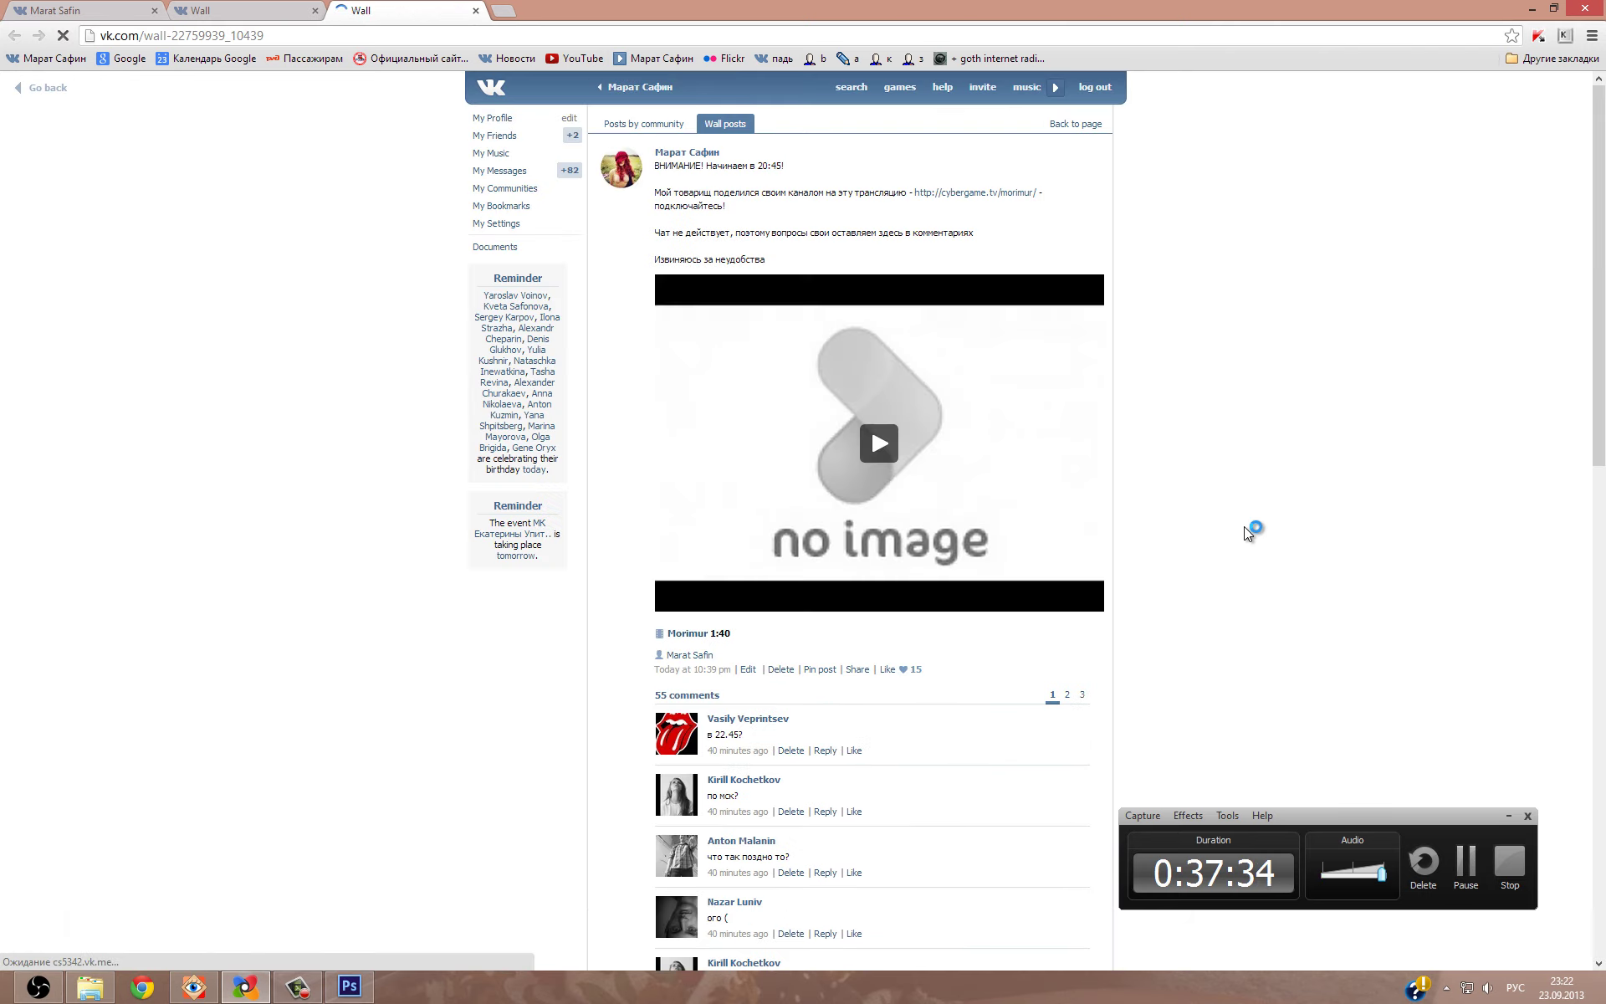
pyautogui.scroll(-7, 1243, 525)
pyautogui.scroll(-5, 1243, 526)
pyautogui.scroll(-5, 1243, 525)
pyautogui.scroll(-5, 1243, 525)
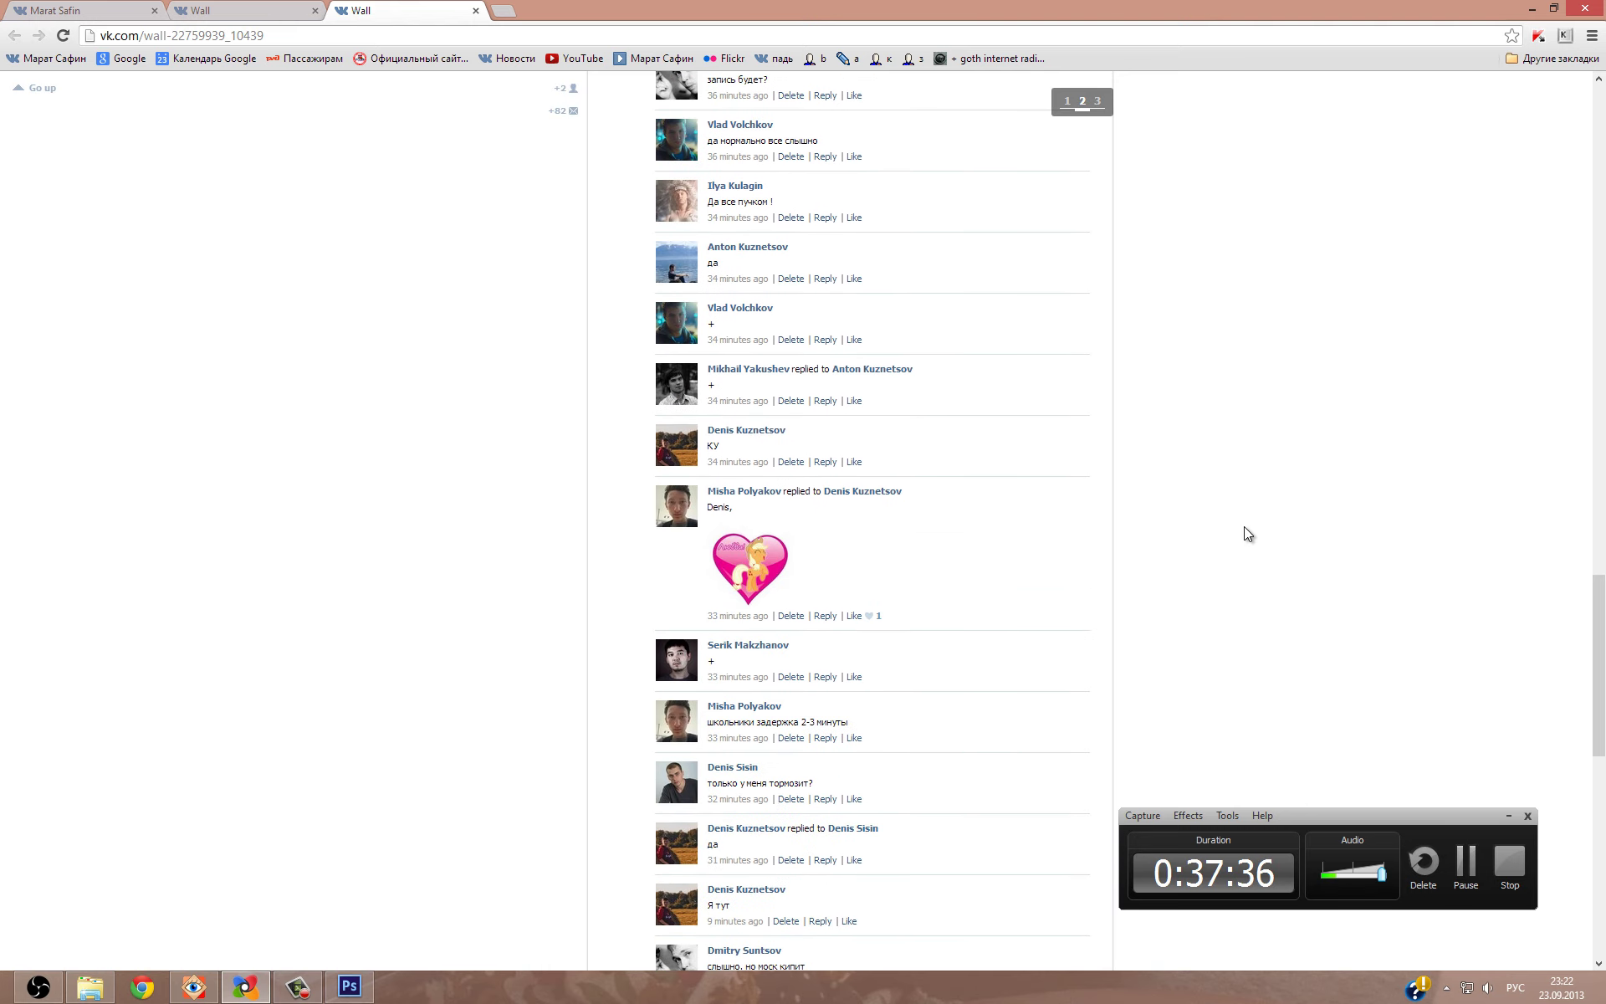
pyautogui.scroll(-4, 1243, 525)
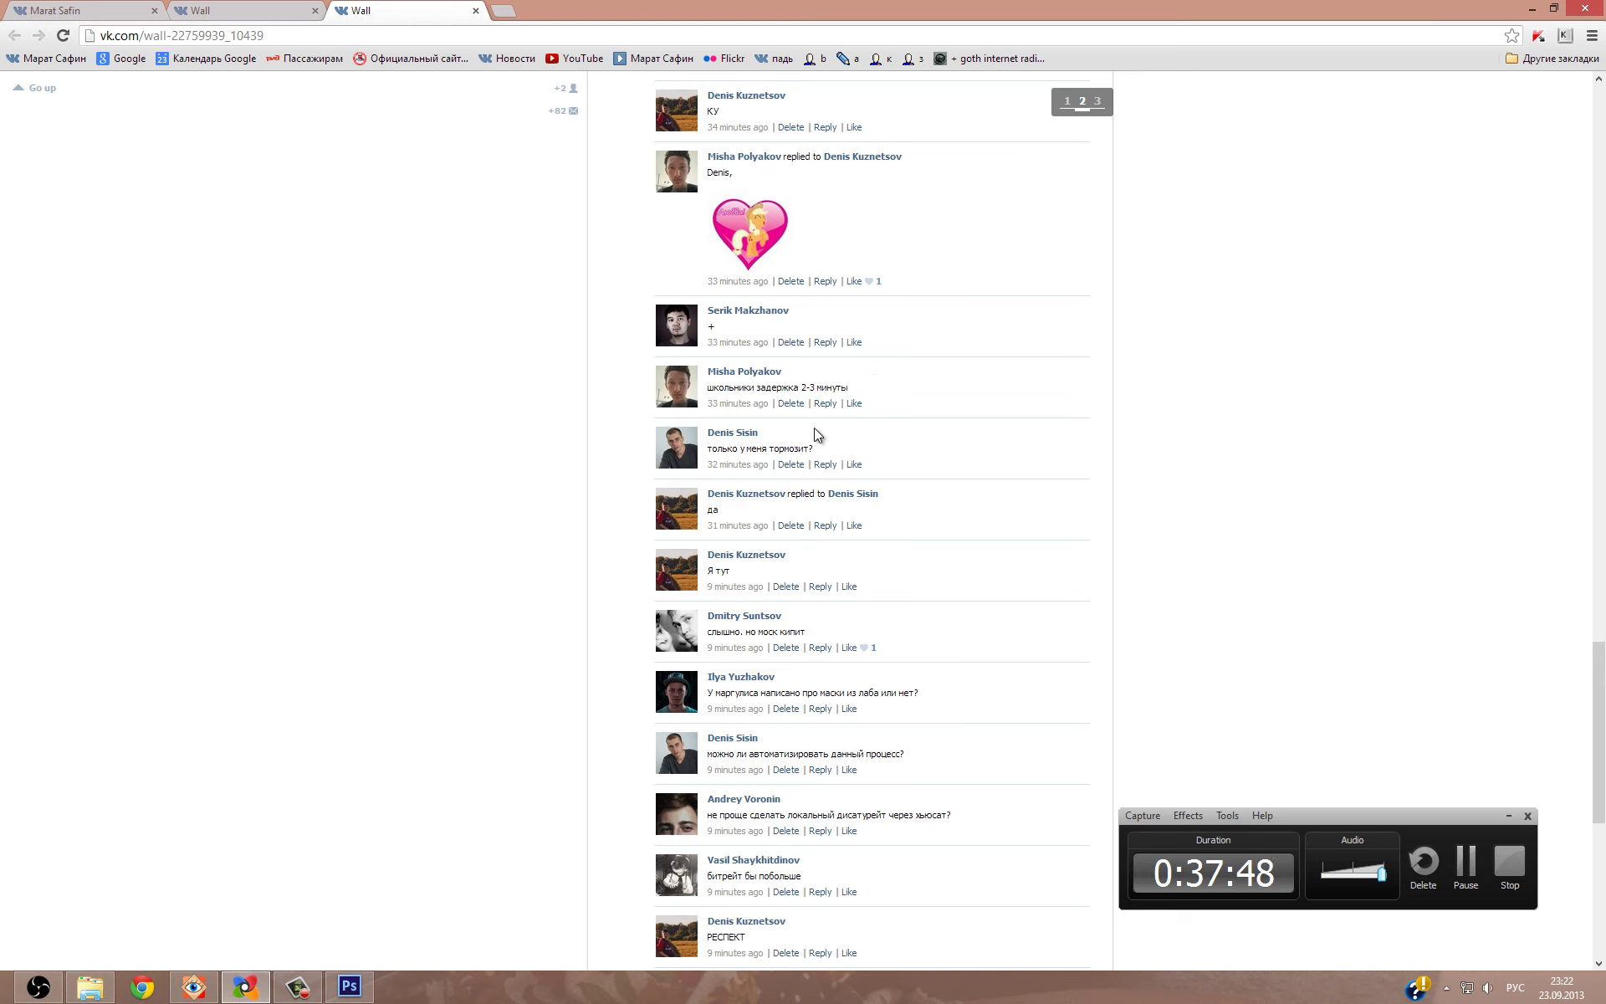
pyautogui.scroll(-1, 820, 406)
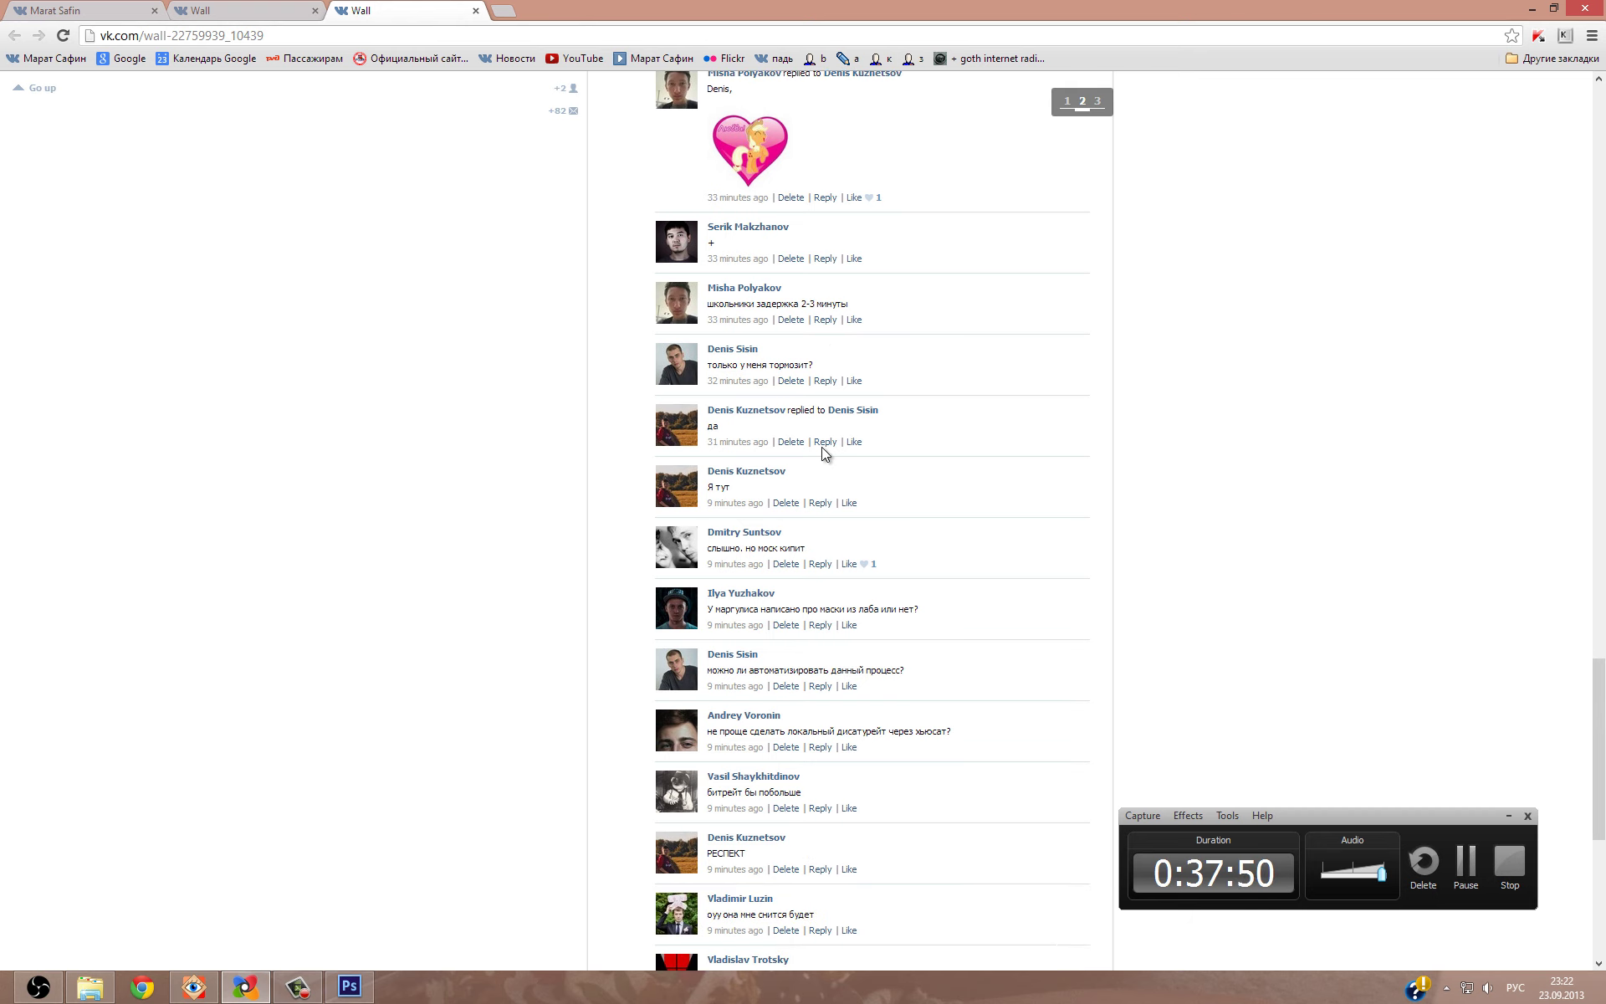
pyautogui.scroll(-1, 820, 448)
pyautogui.scroll(-1, 777, 467)
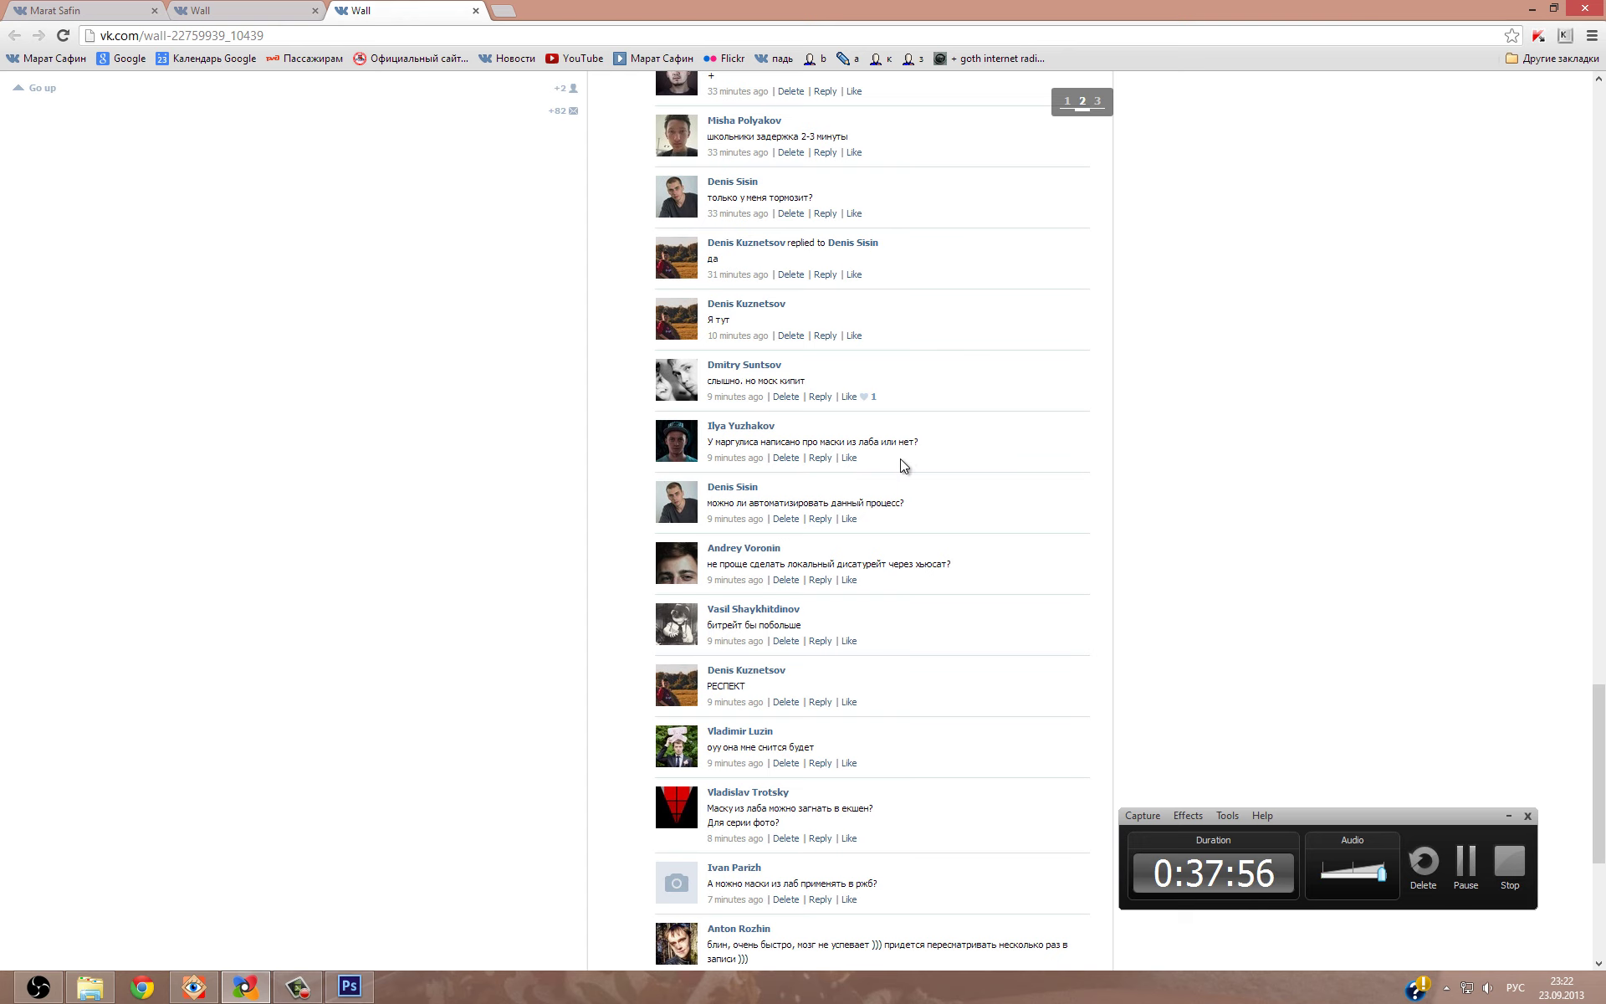
pyautogui.scroll(-1, 910, 455)
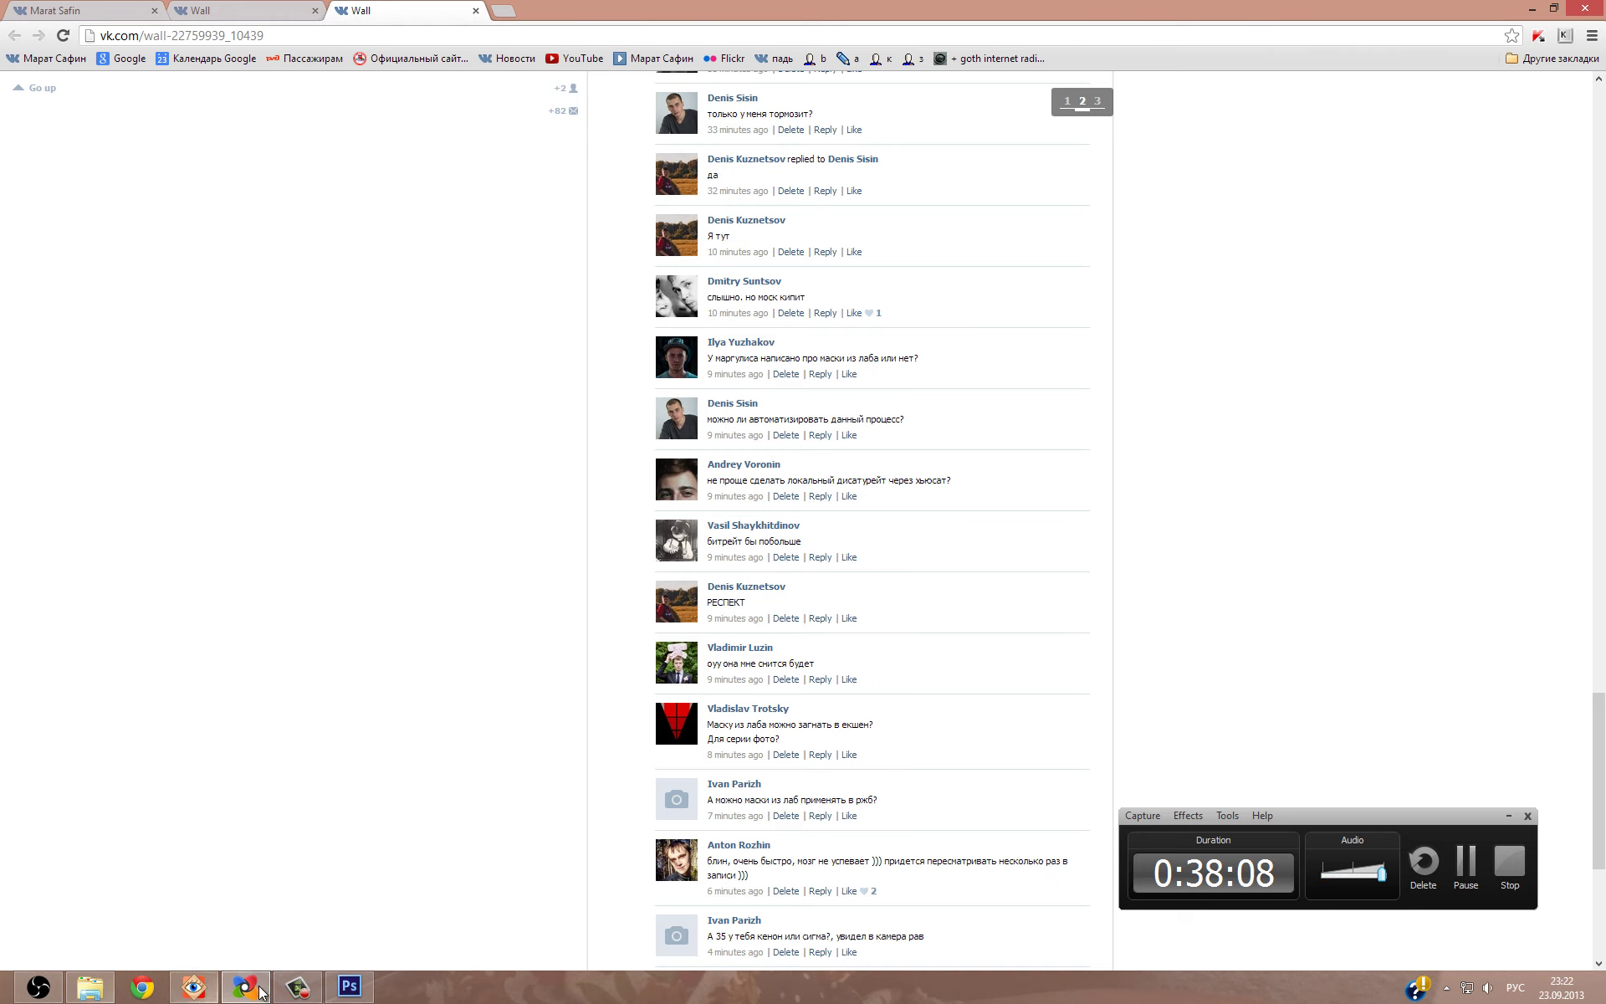
pyautogui.click(360, 987)
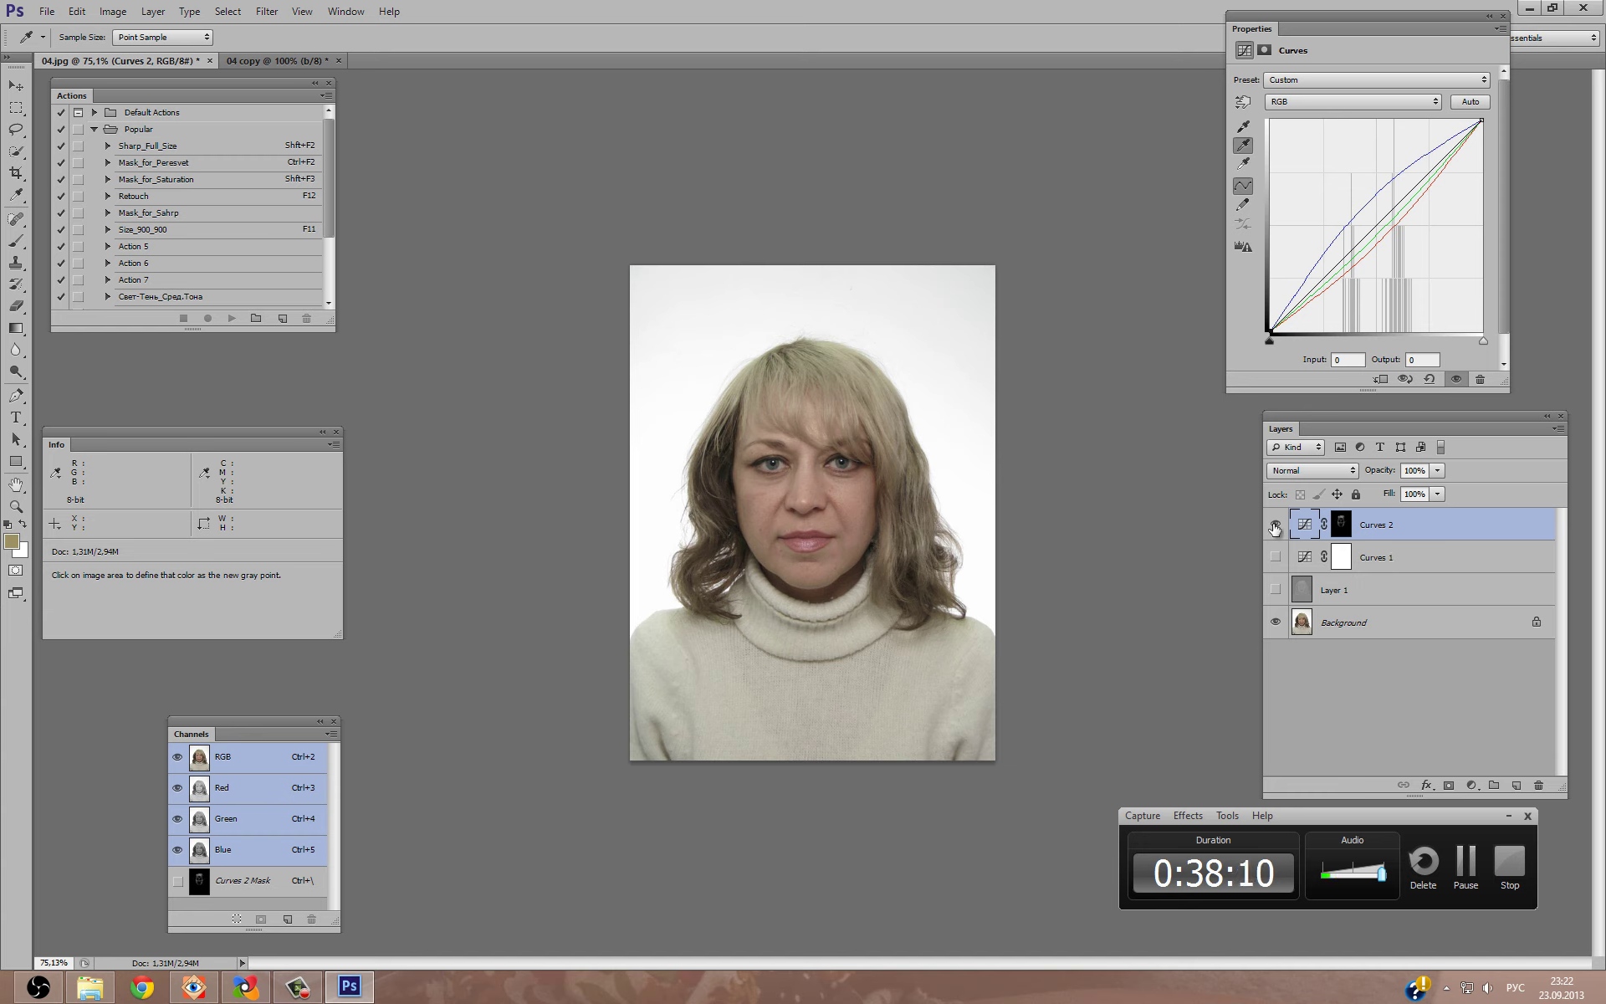
pyautogui.click(1274, 524)
pyautogui.click(1275, 590)
pyautogui.click(1318, 591)
pyautogui.press('c')
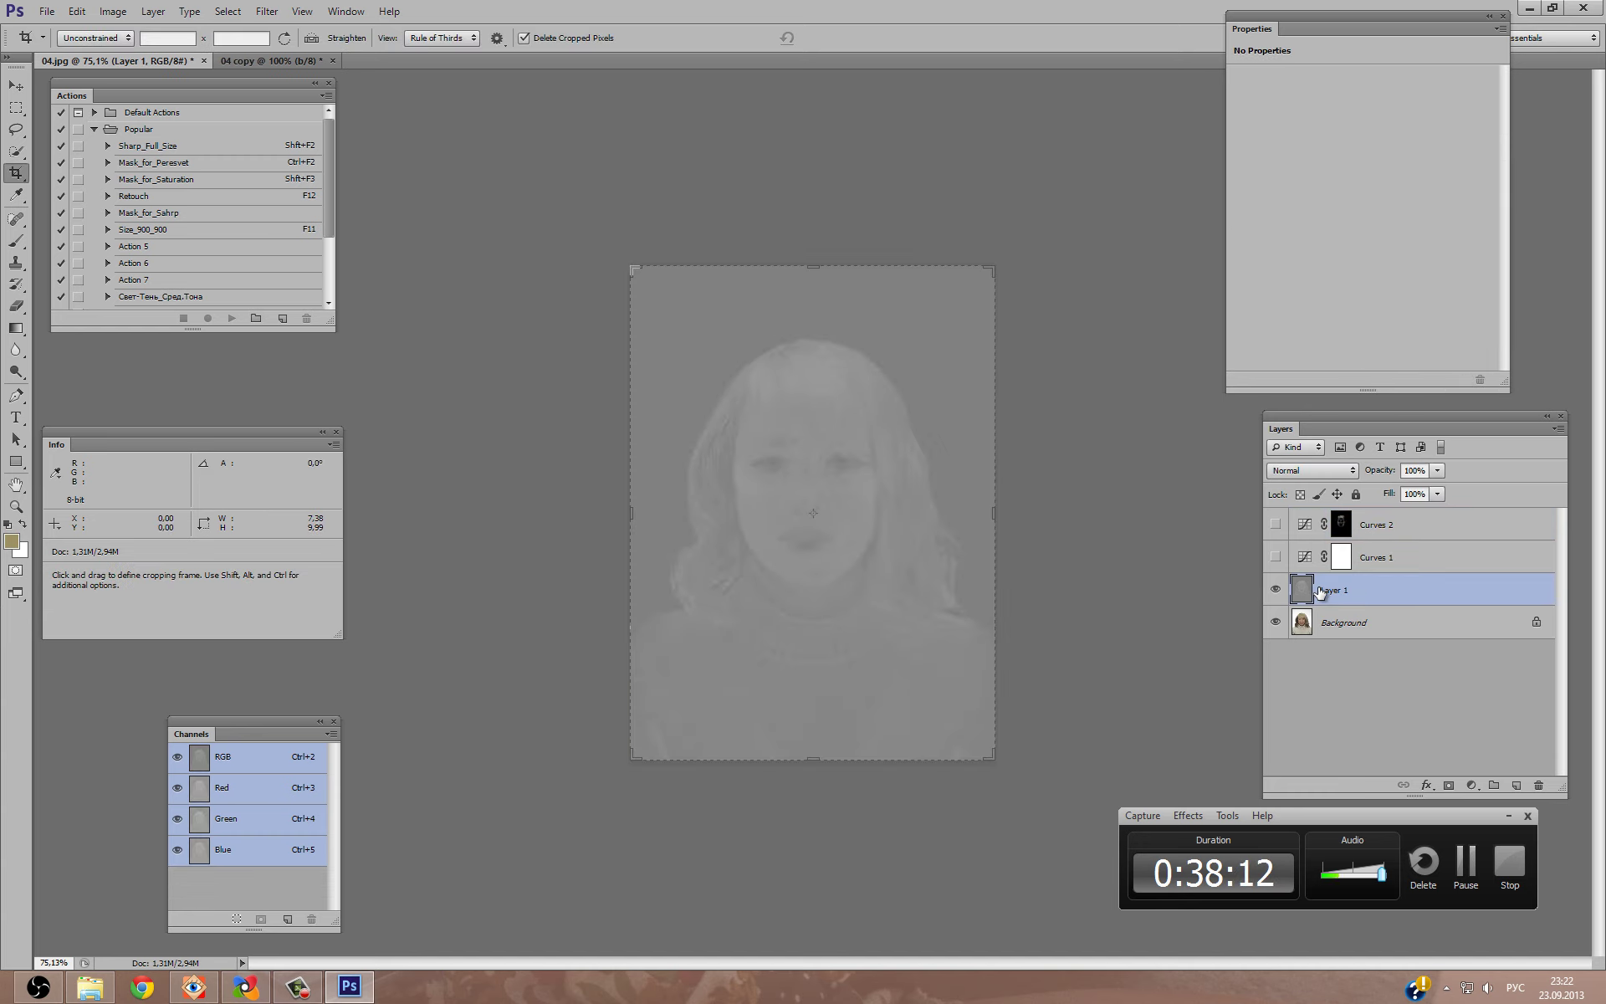
pyautogui.click(1274, 557)
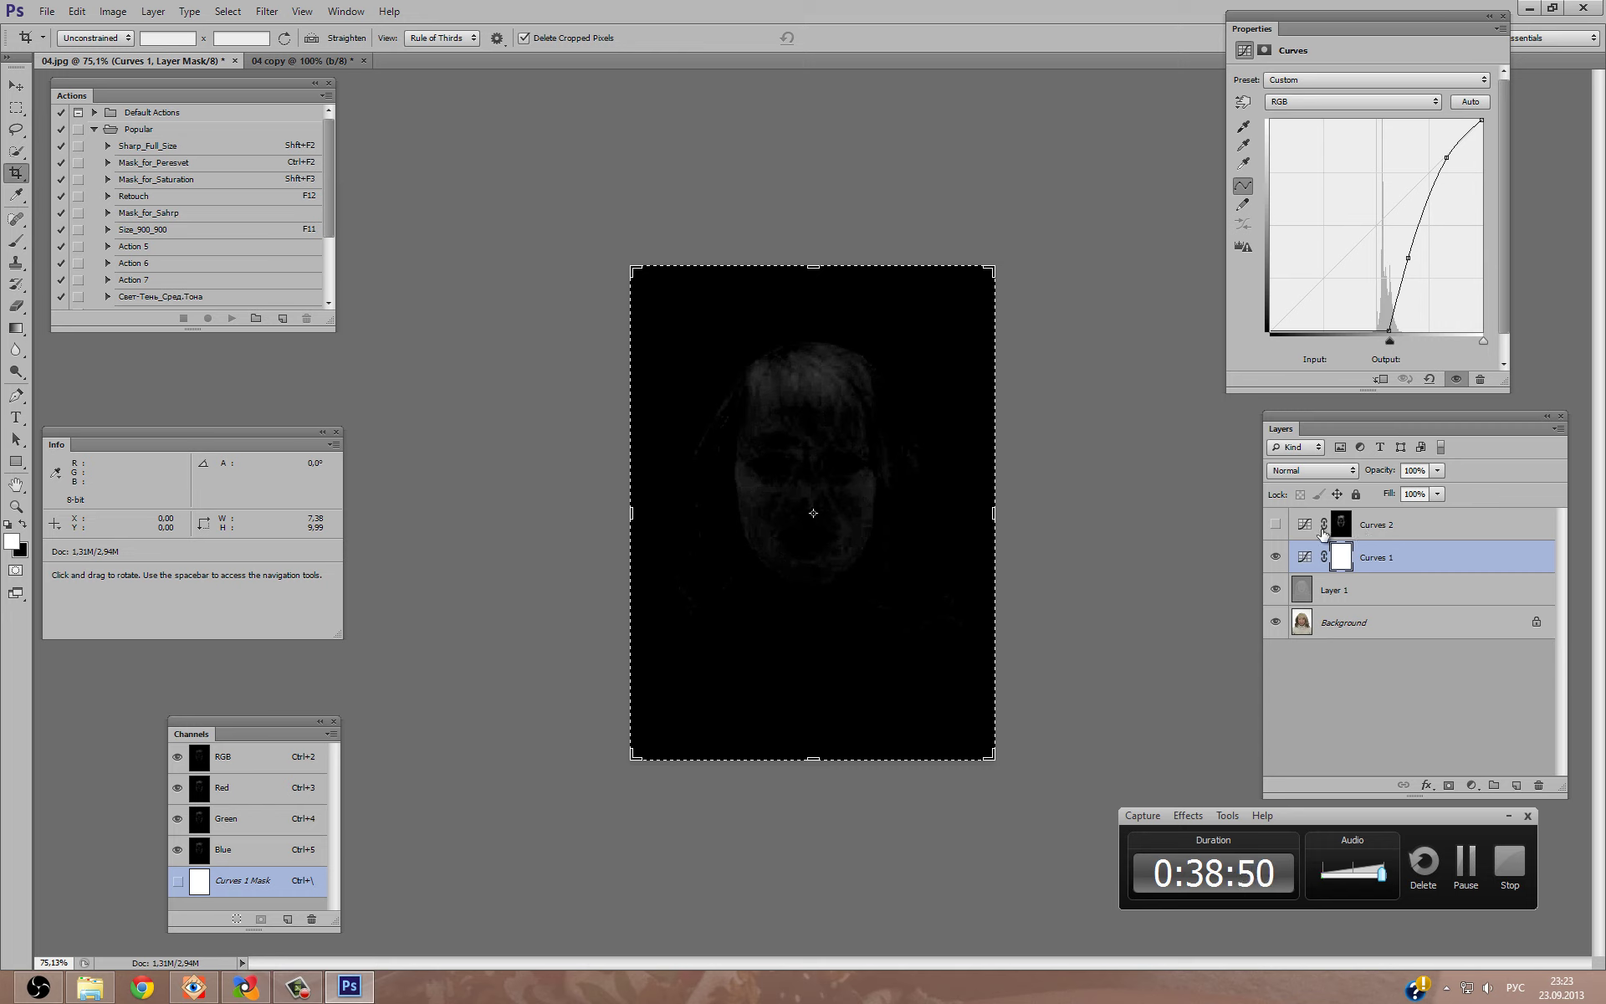
pyautogui.click(1364, 526)
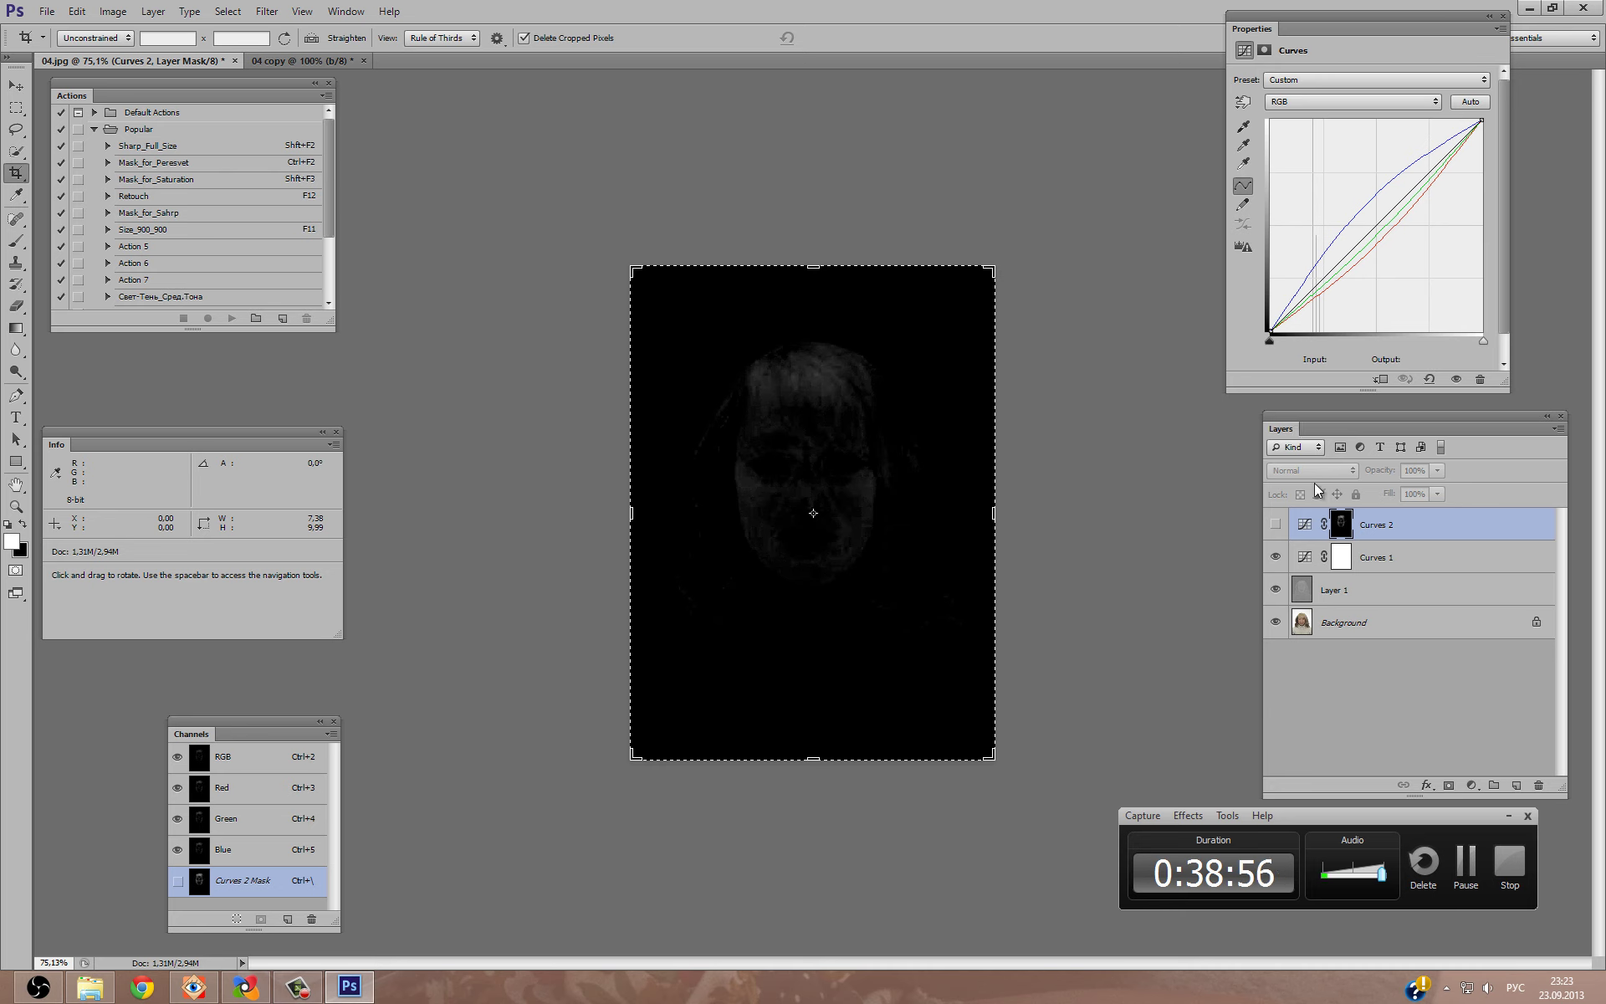
pyautogui.click(1274, 556)
pyautogui.click(1275, 589)
pyautogui.click(1275, 524)
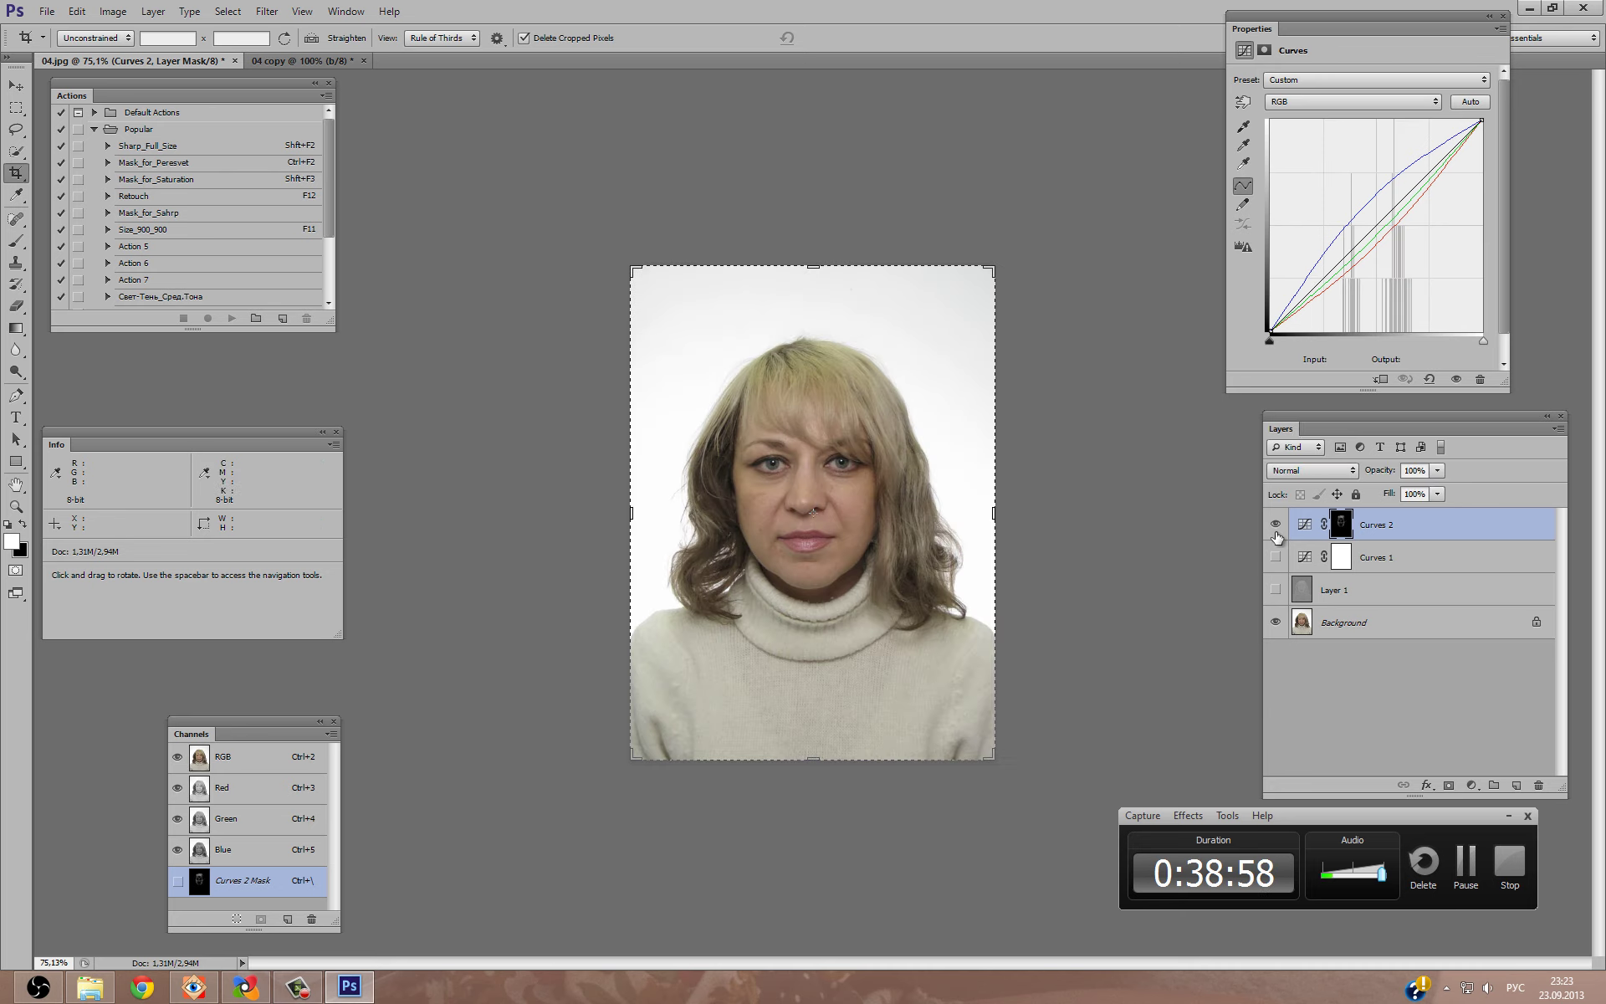
pyautogui.click(1242, 145)
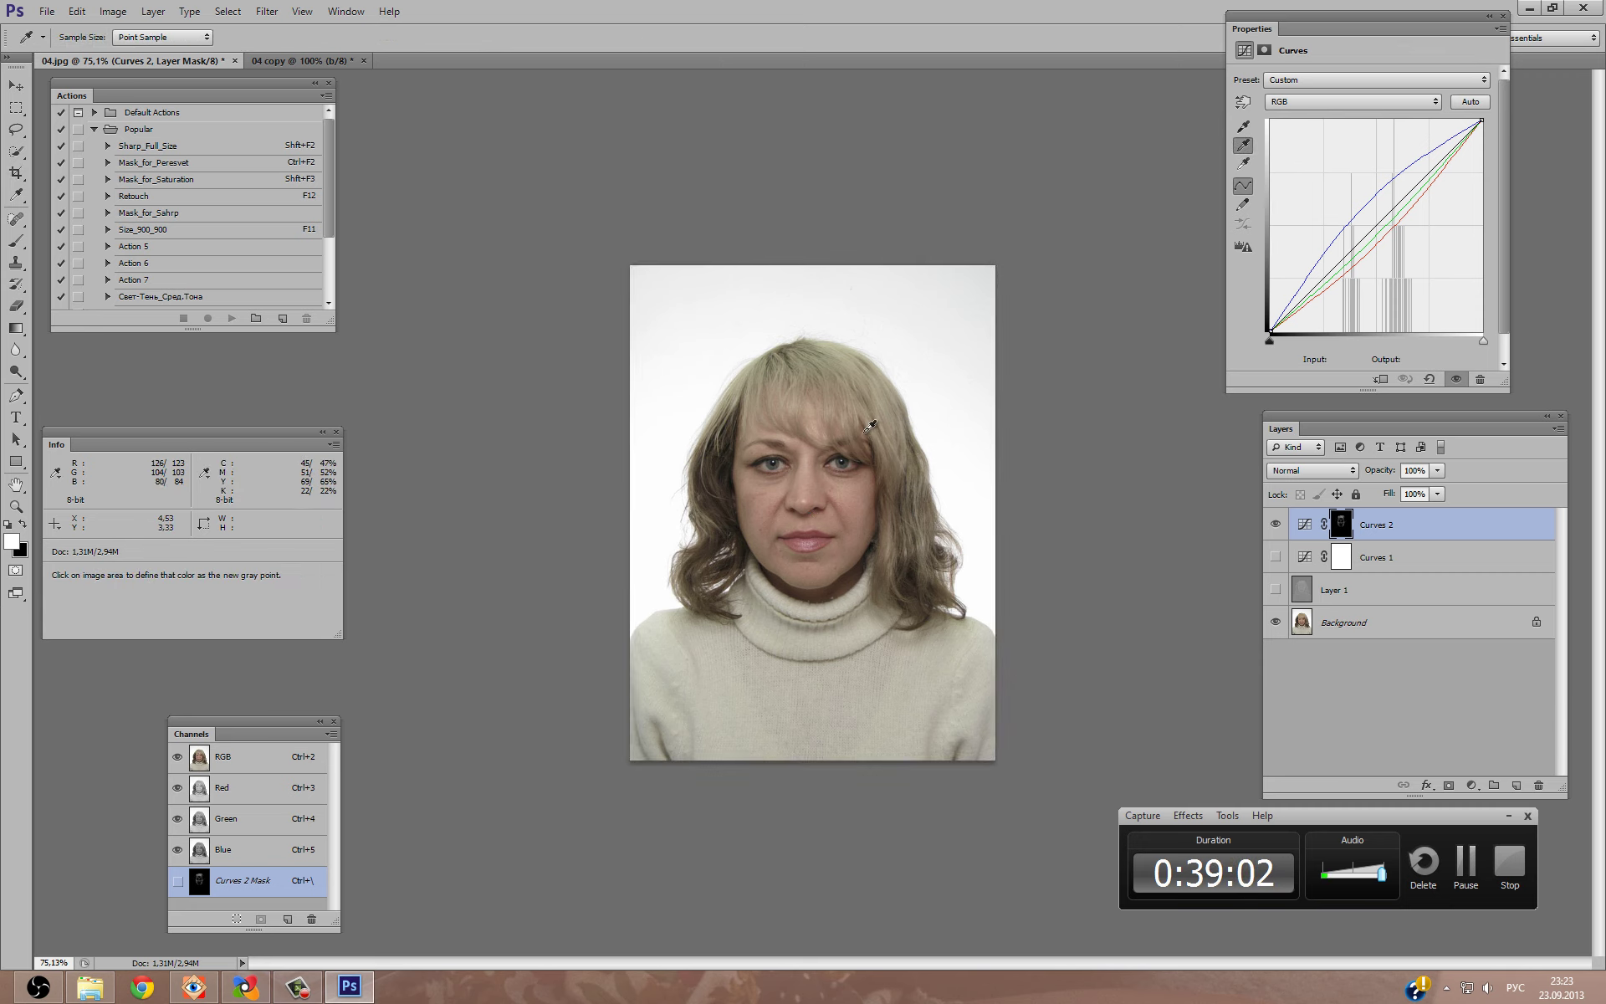
pyautogui.click(1275, 524)
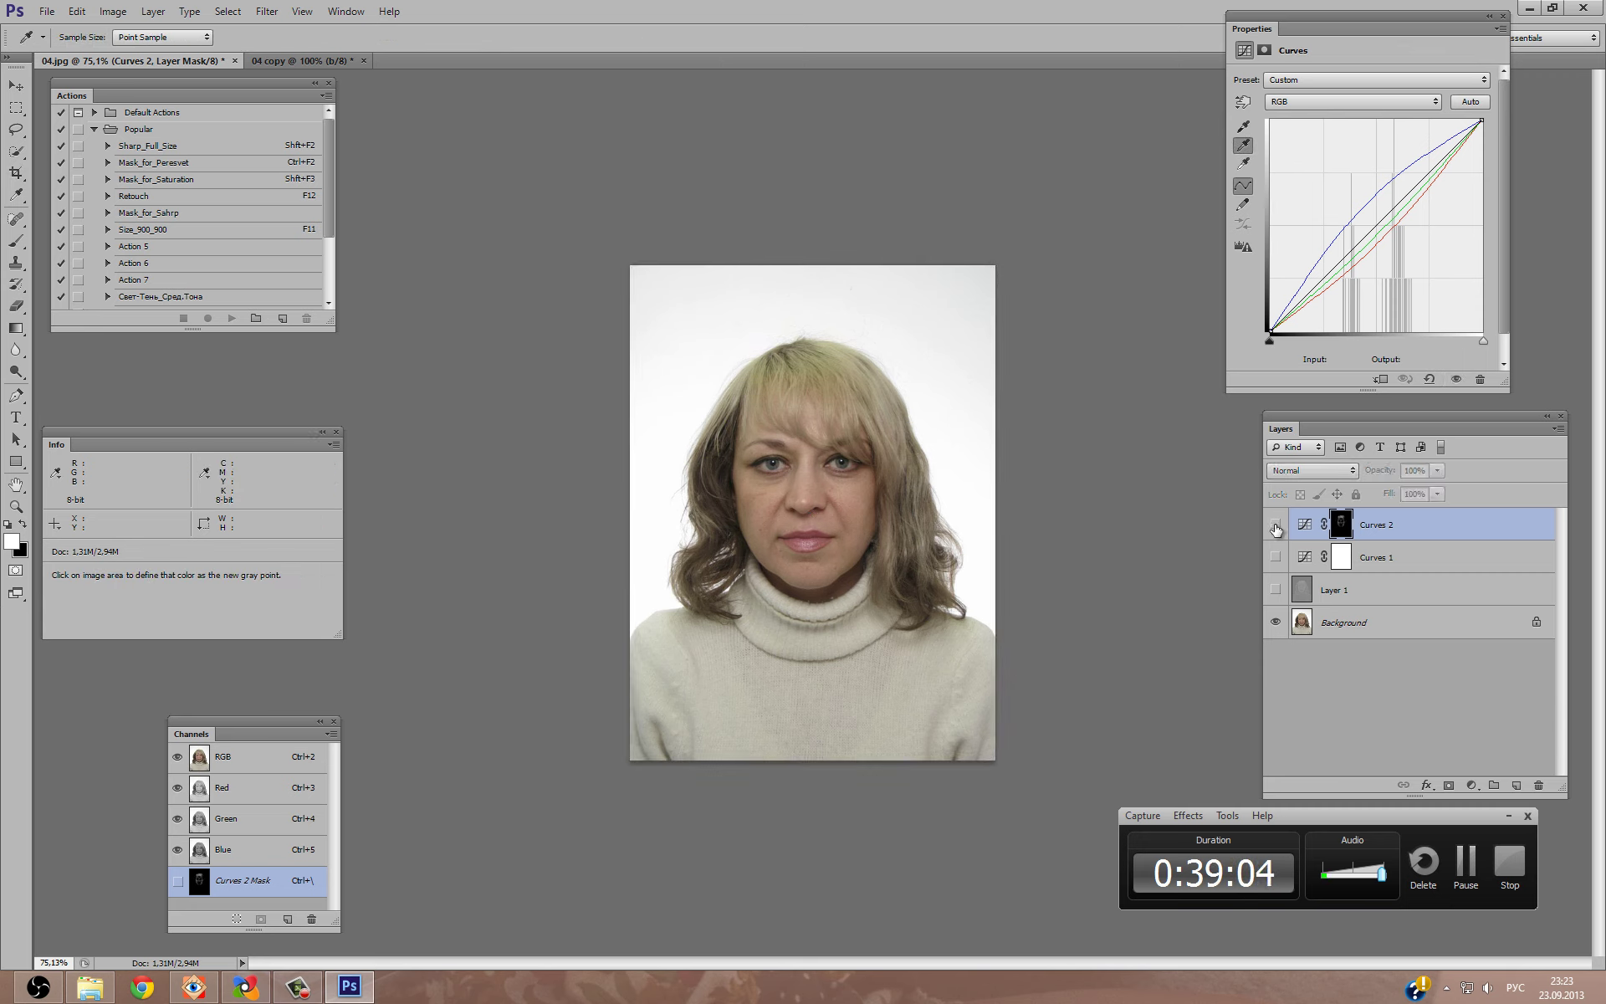
pyautogui.click(1275, 523)
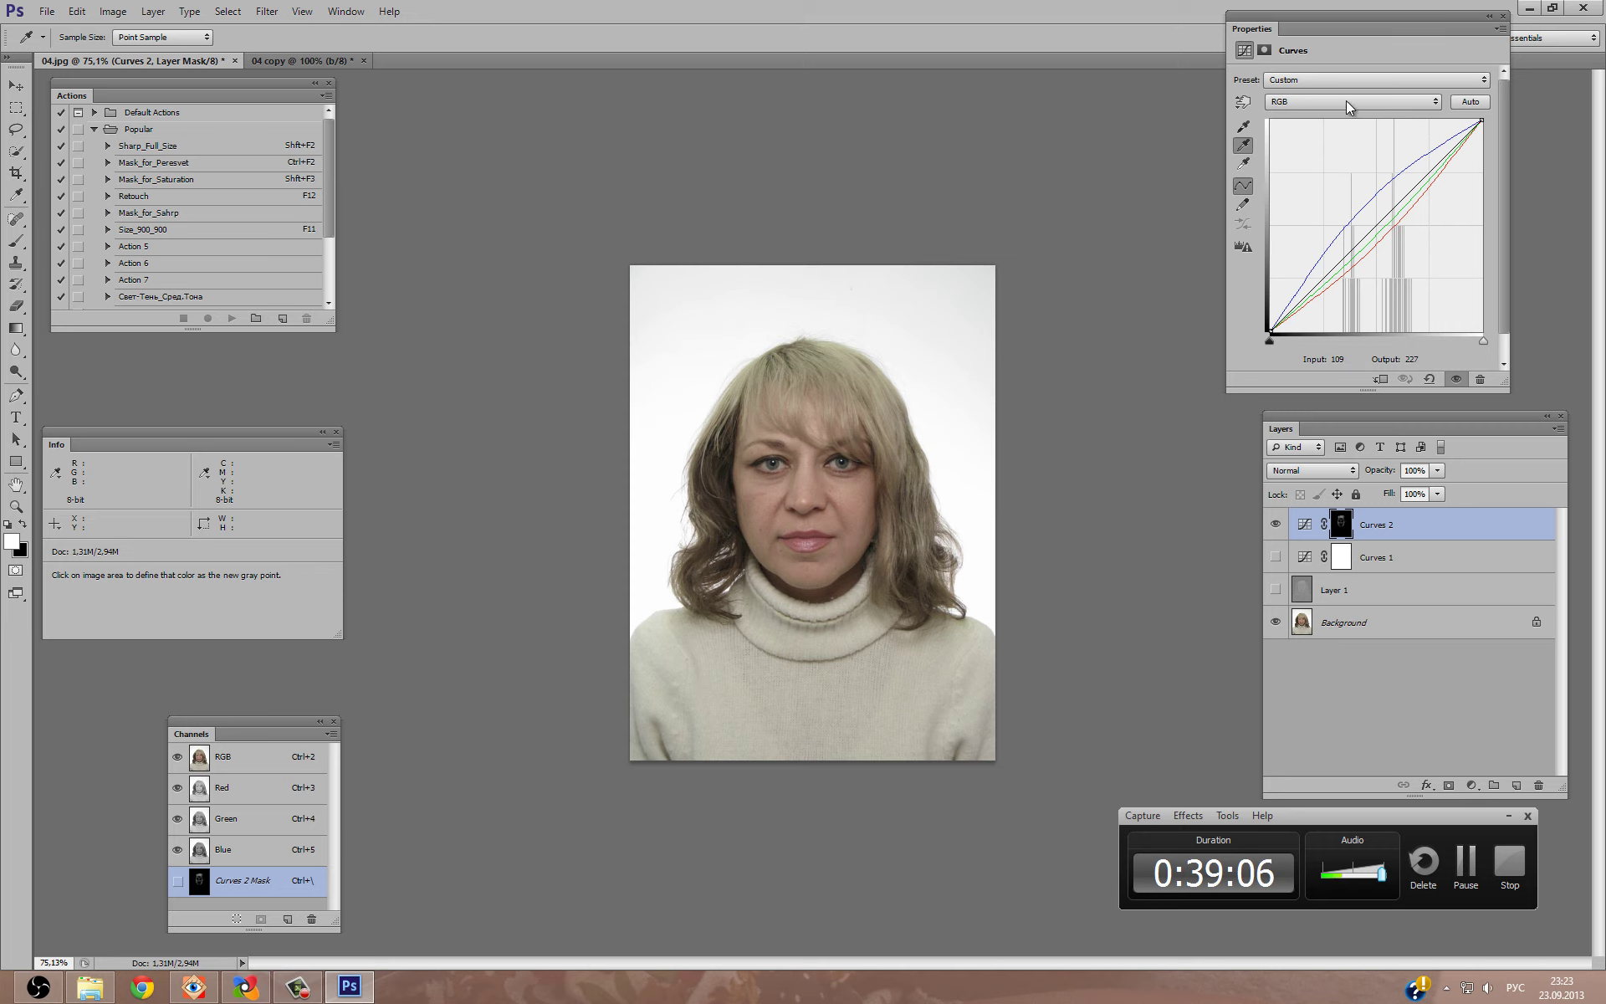
pyautogui.click(253, 989)
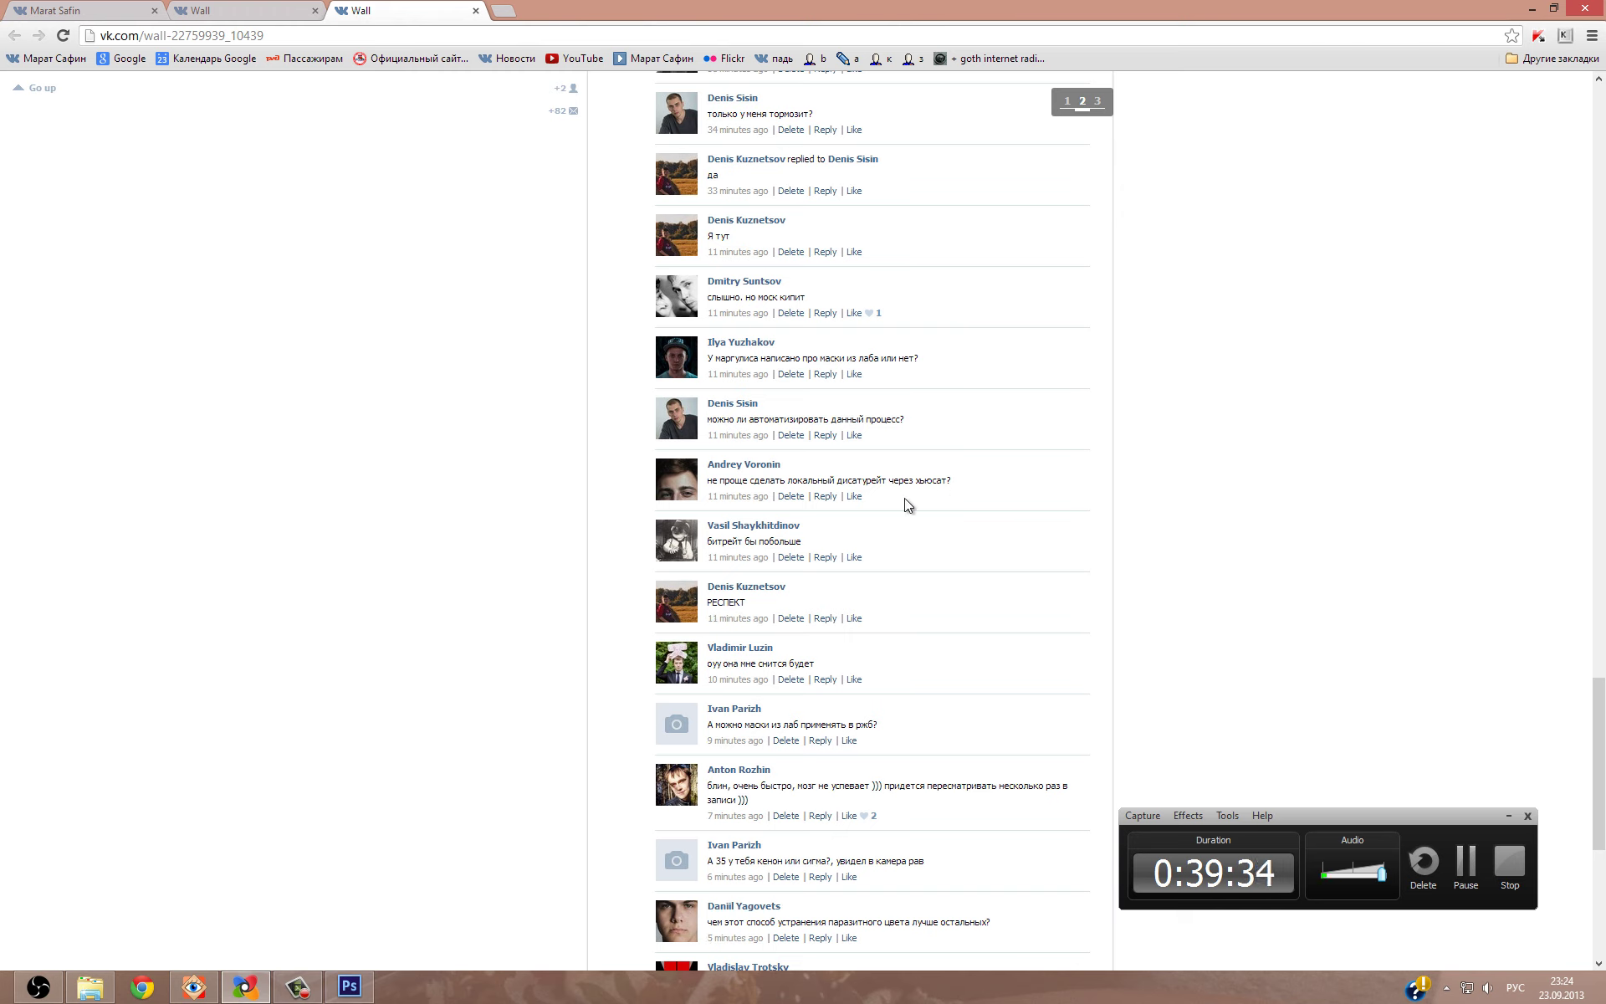
# Scroll the VK comments and highlight the question about applying Lab masks in RGB.
pyautogui.scroll(-2, 806, 544)
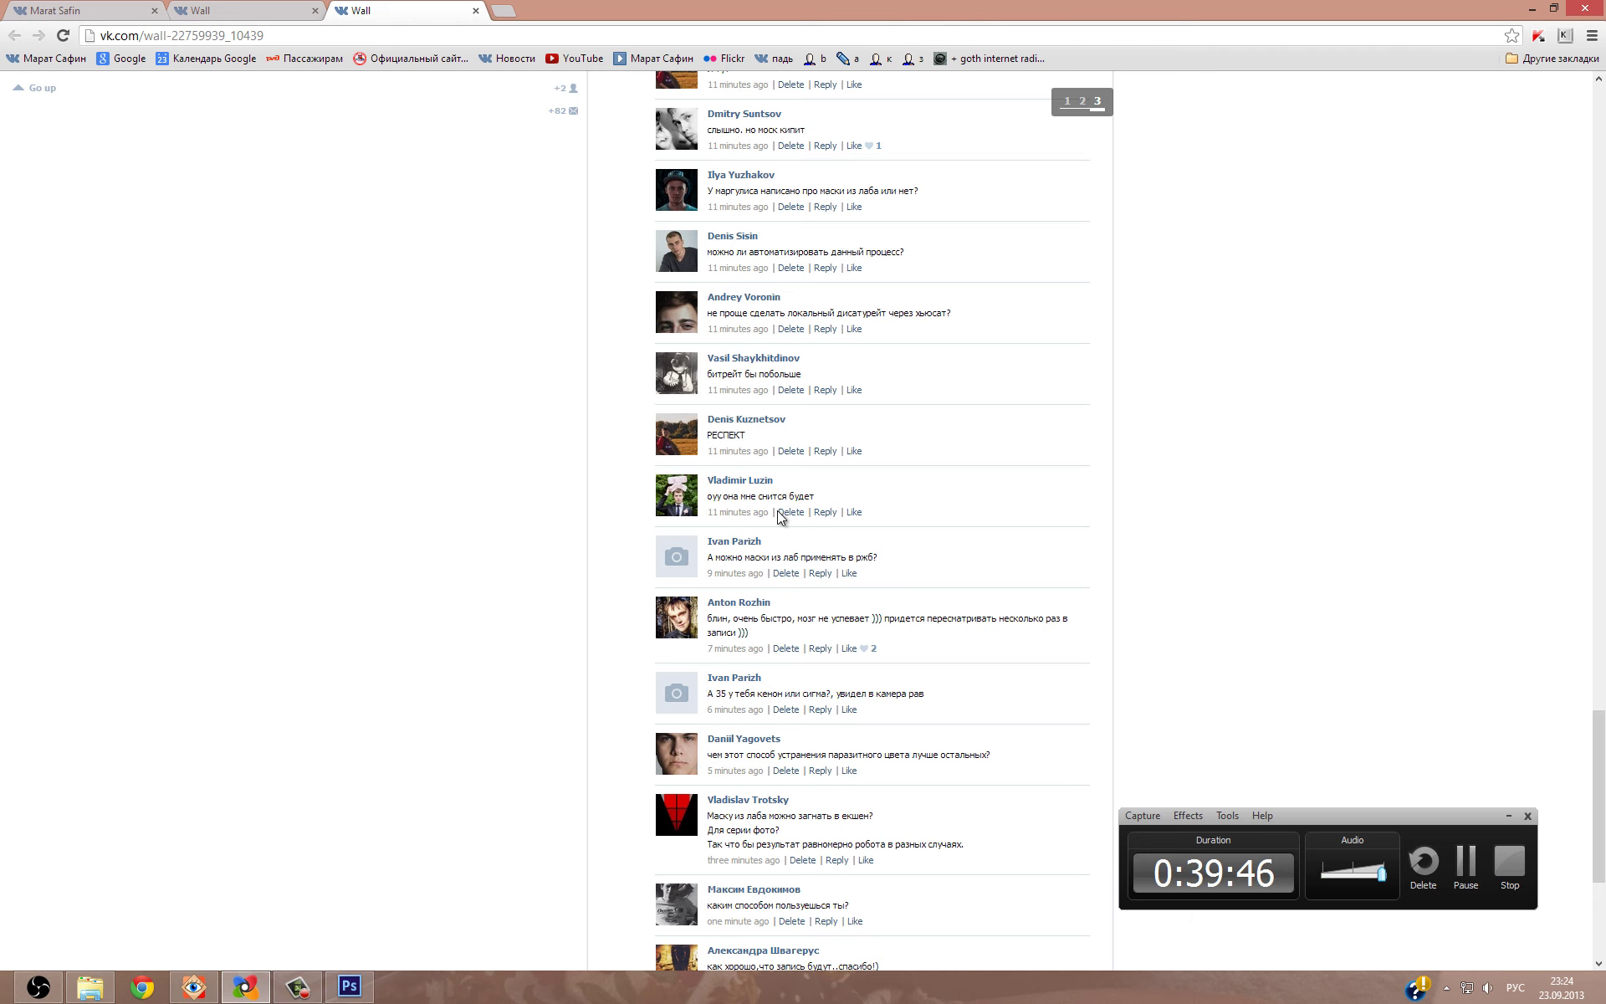
pyautogui.scroll(-1, 769, 502)
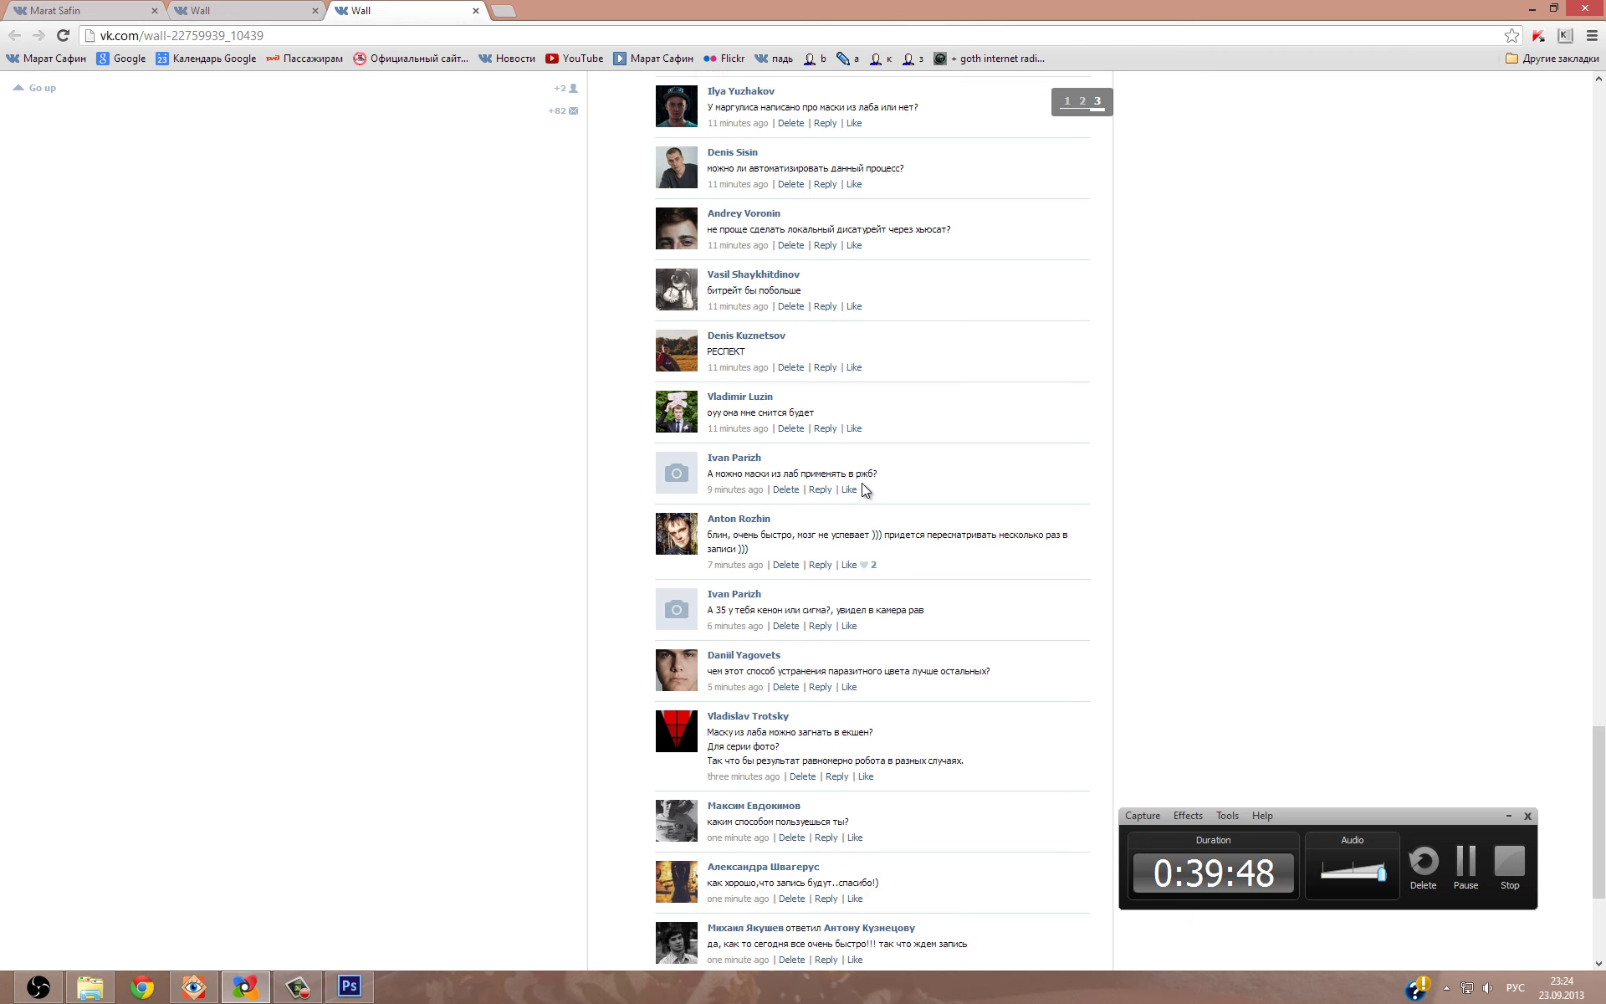
pyautogui.moveTo(877, 473); pyautogui.dragTo(778, 479)
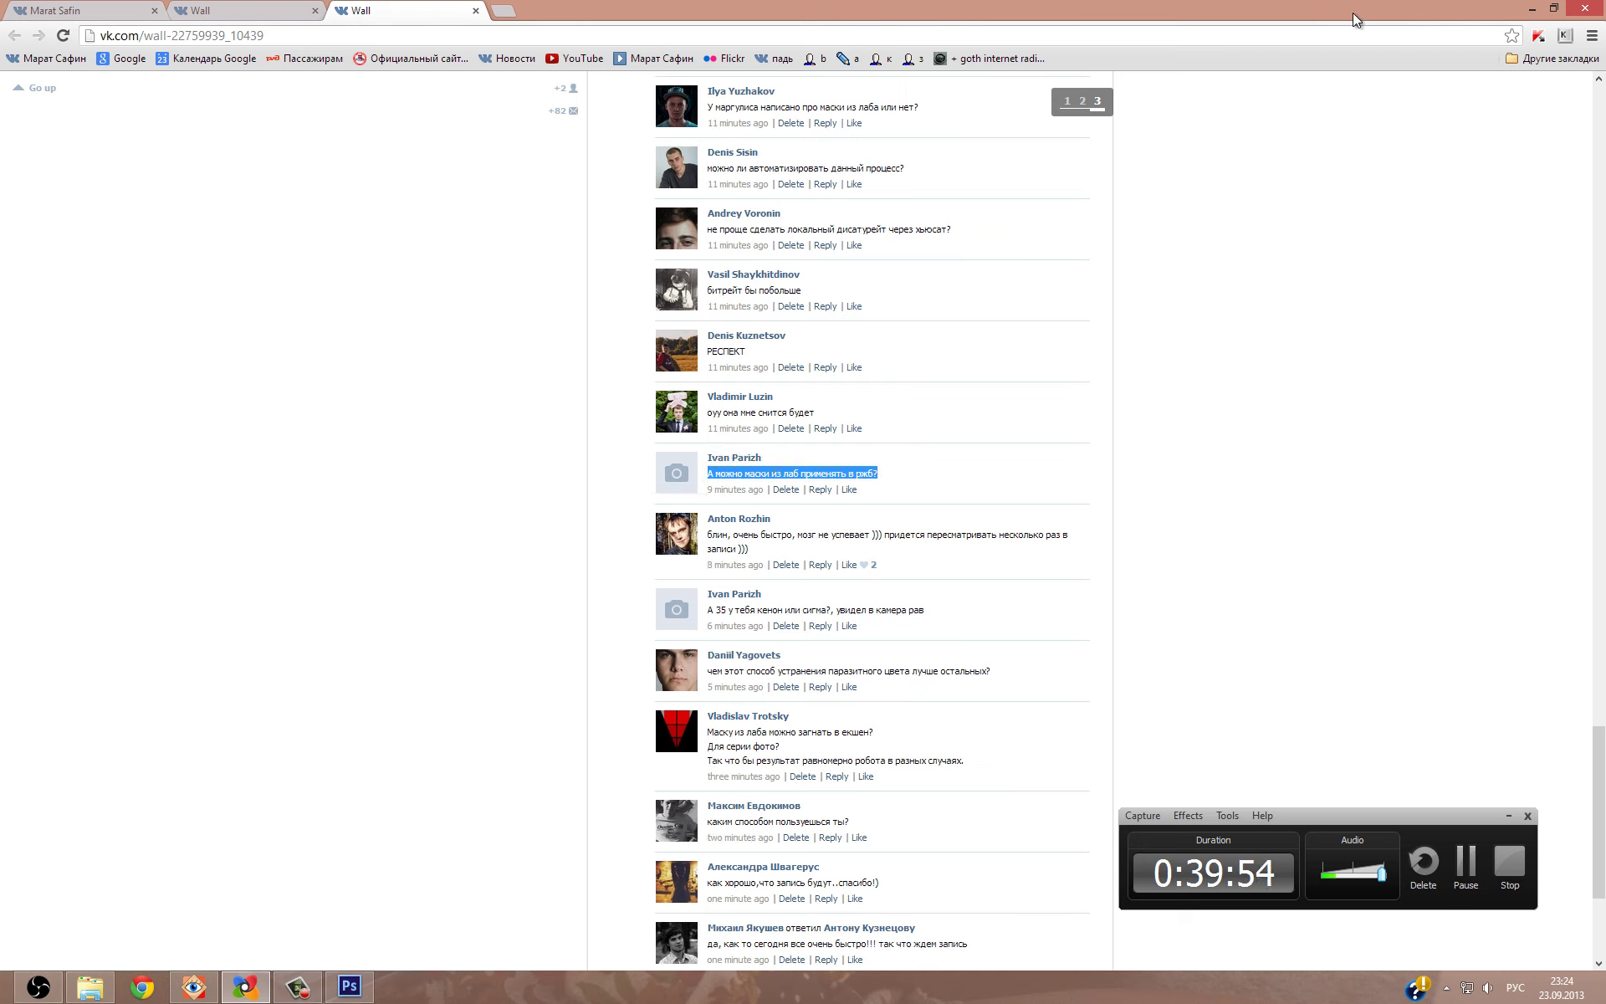
pyautogui.click(1531, 8)
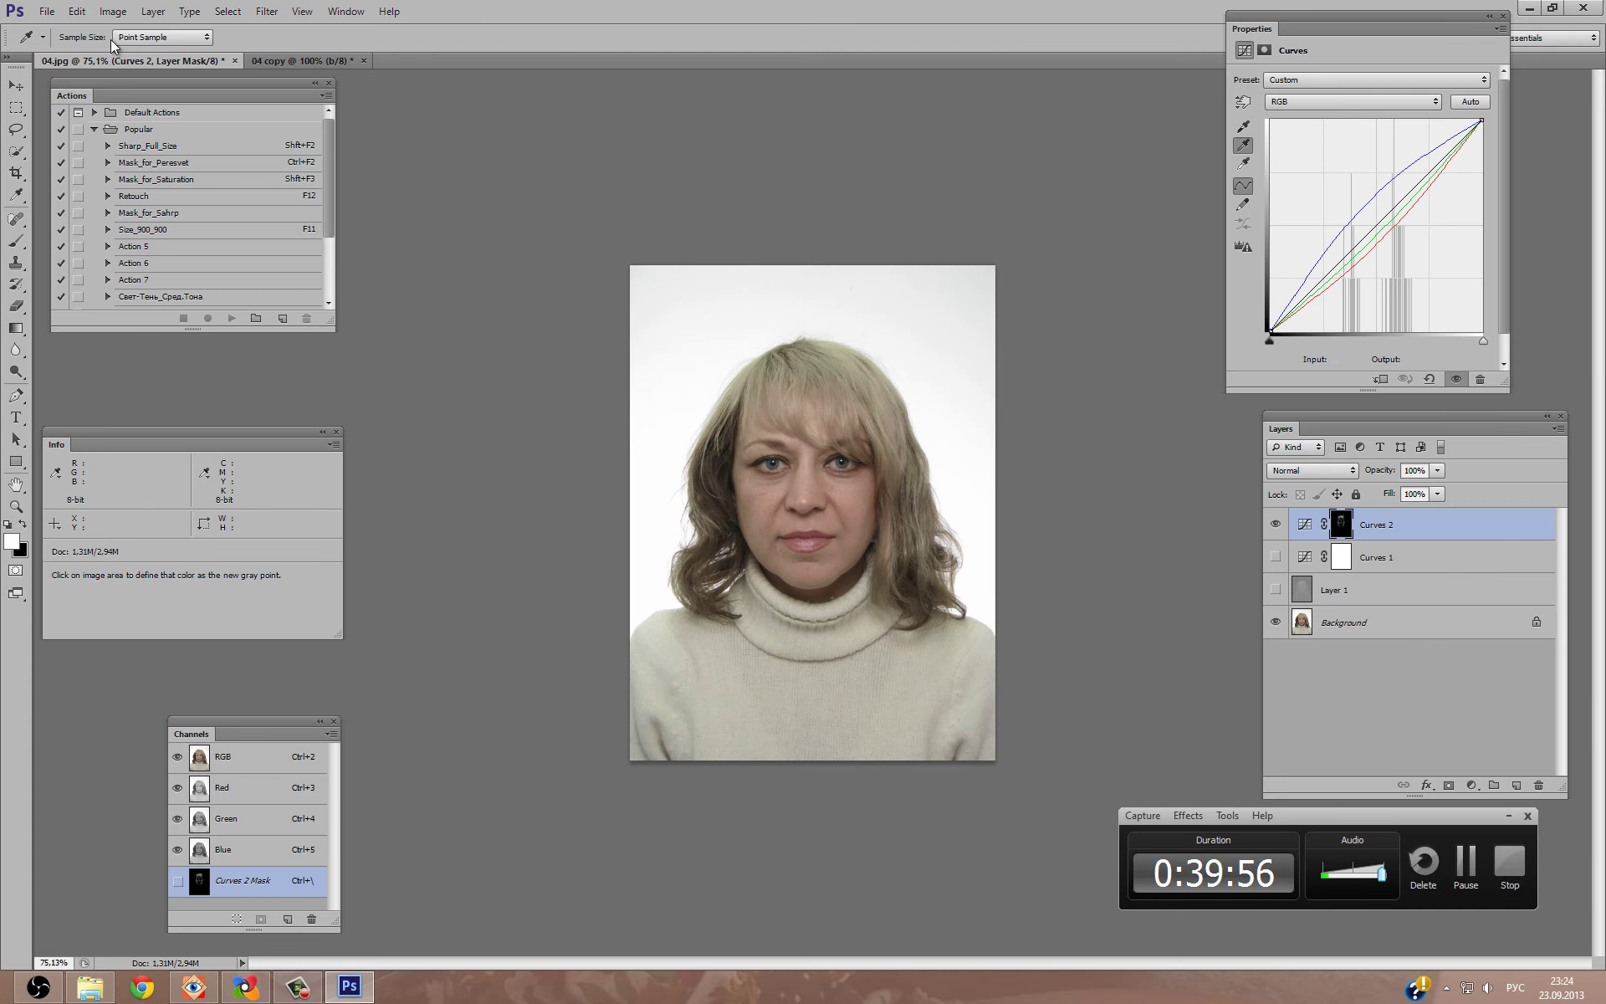
# Flip between the 04 copy and 04.jpg tabs, then bring up the VK wall comments.
pyautogui.click(278, 59)
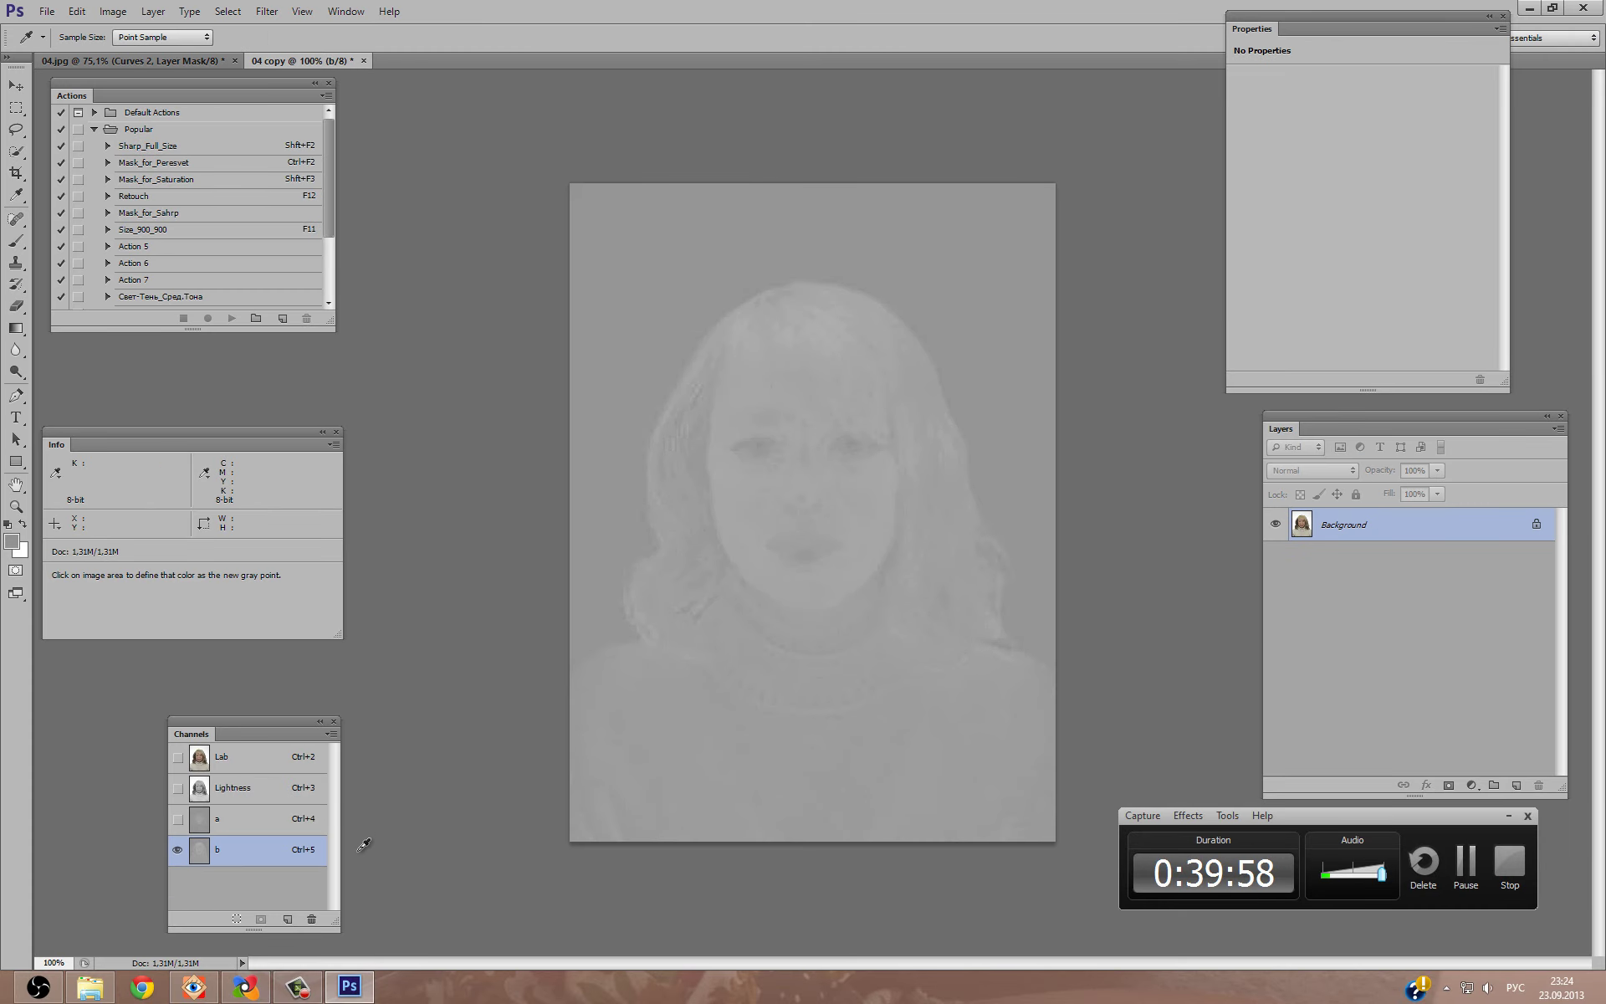
pyautogui.click(162, 55)
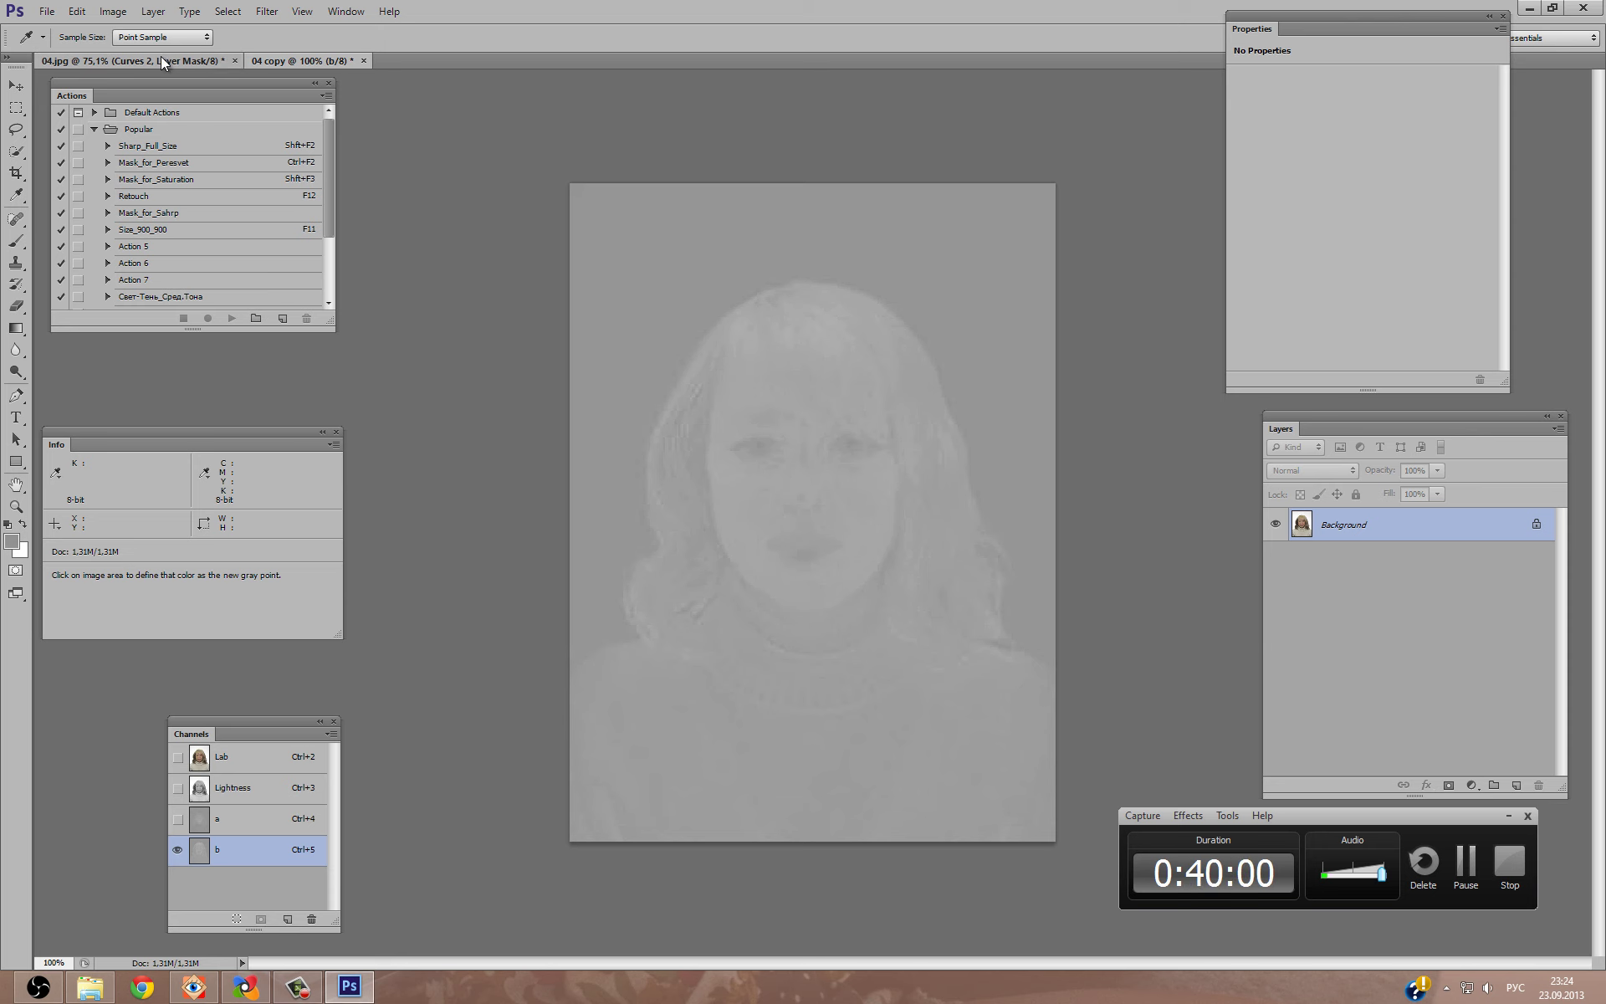
pyautogui.click(259, 993)
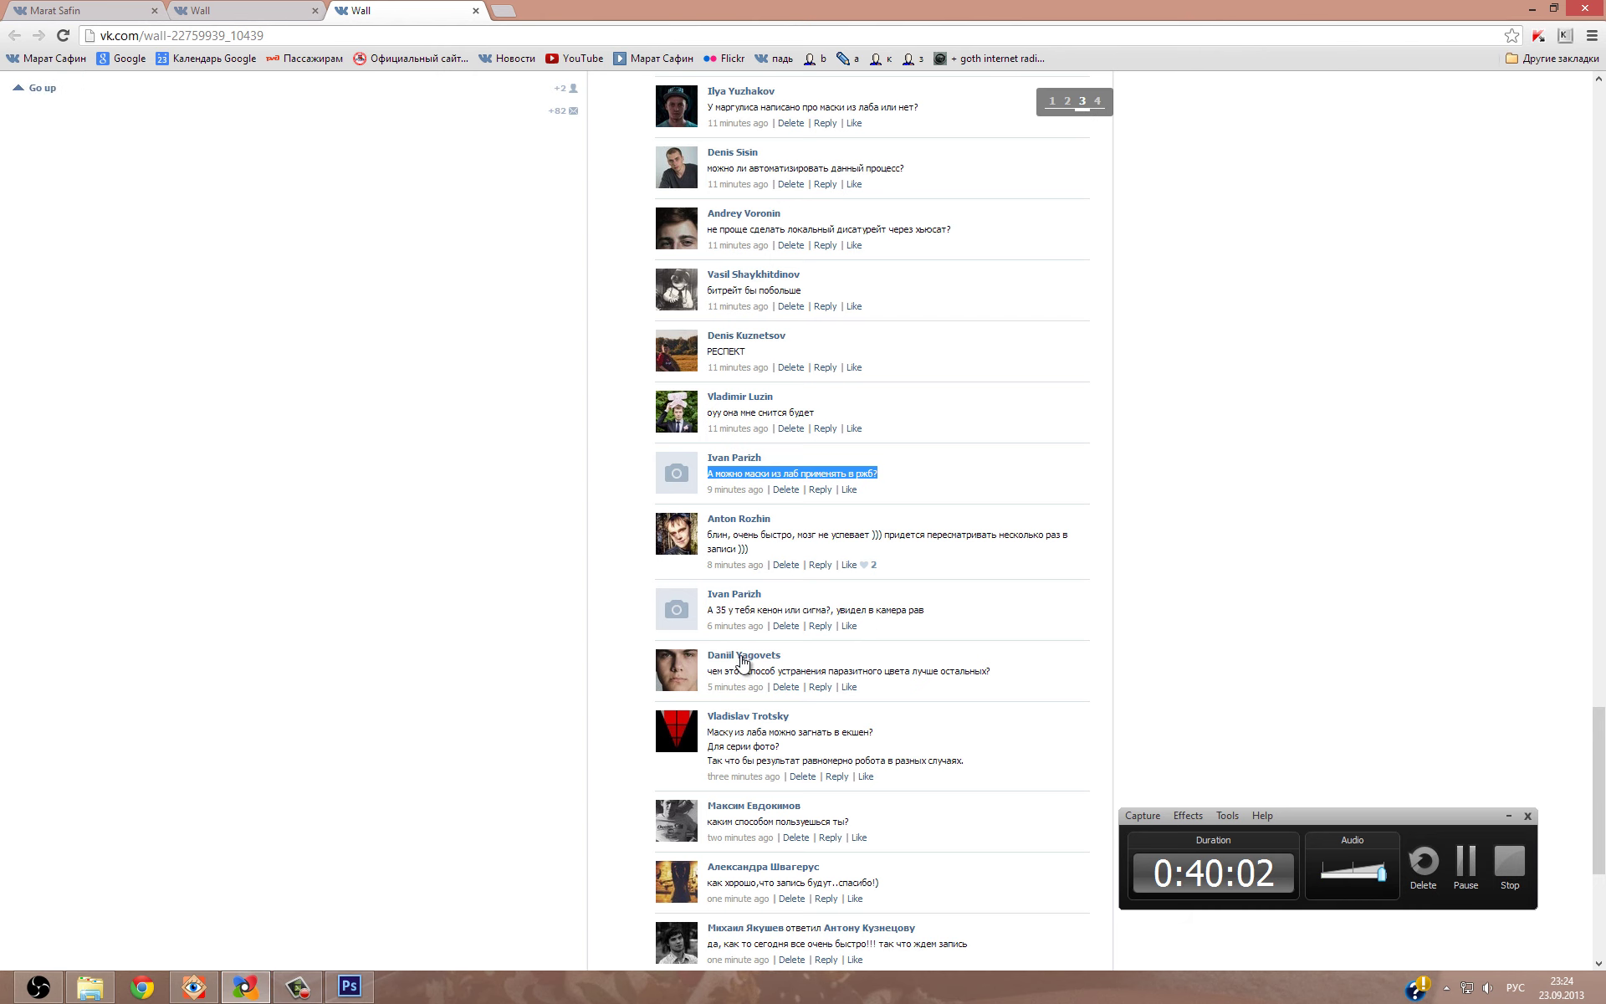
pyautogui.scroll(-1, 792, 576)
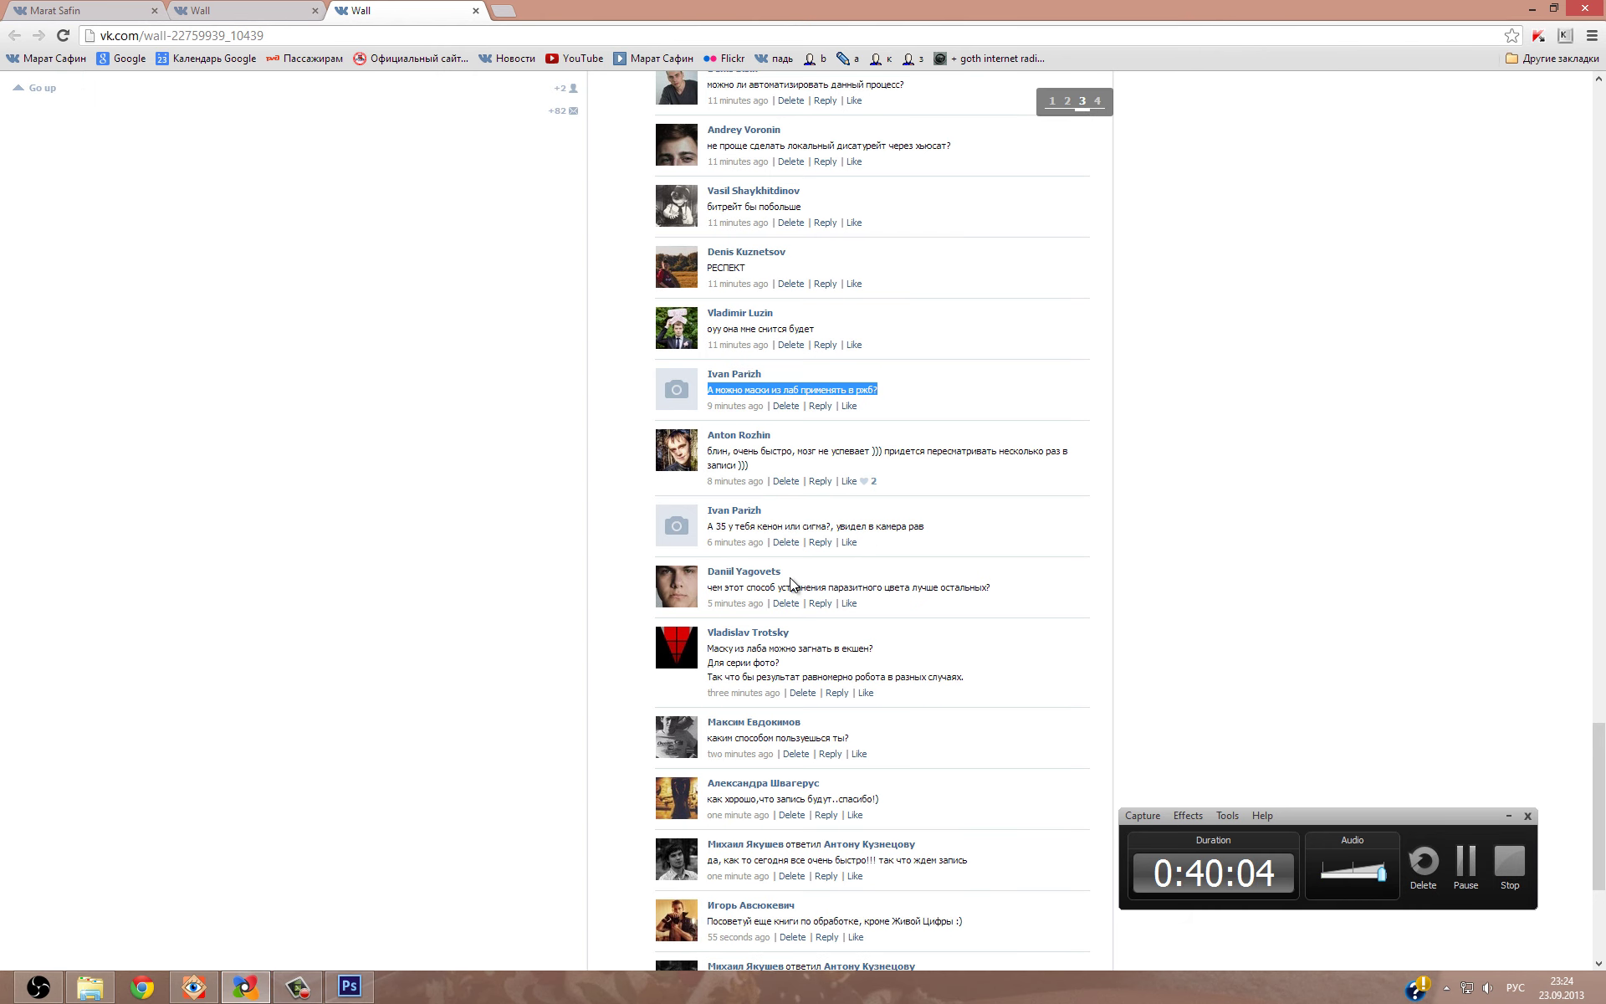
pyautogui.scroll(-1, 805, 558)
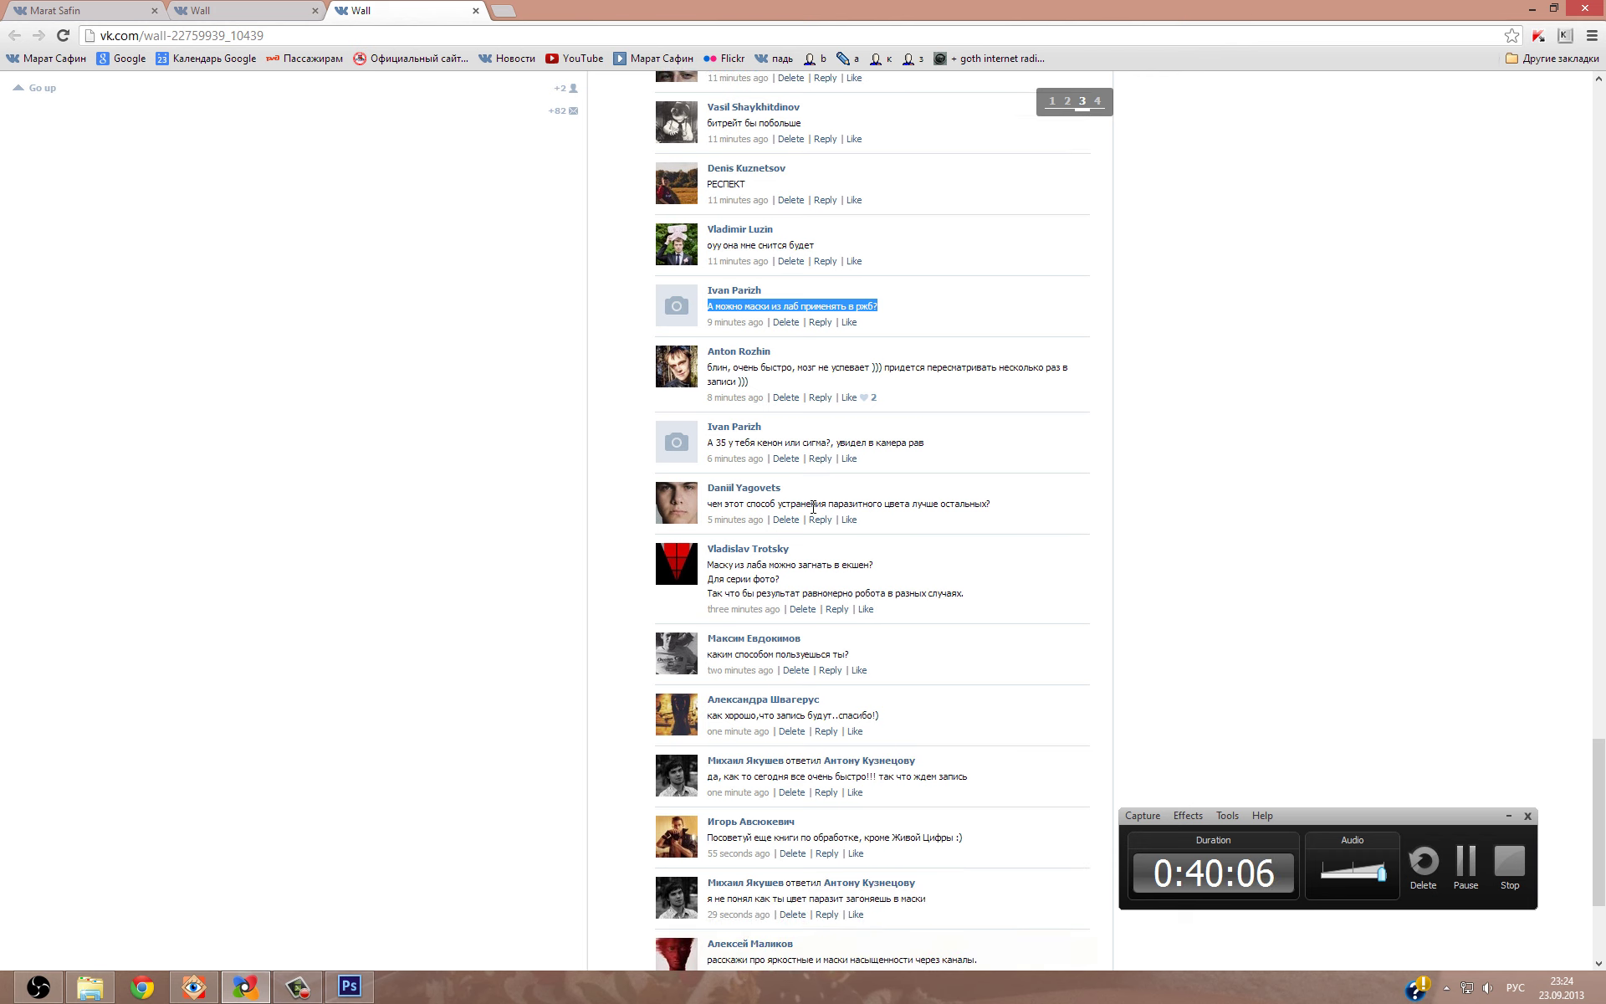
# Highlight viewer comments while scrolling, ending on the book-recommendations request.
pyautogui.moveTo(990, 506); pyautogui.dragTo(707, 506)
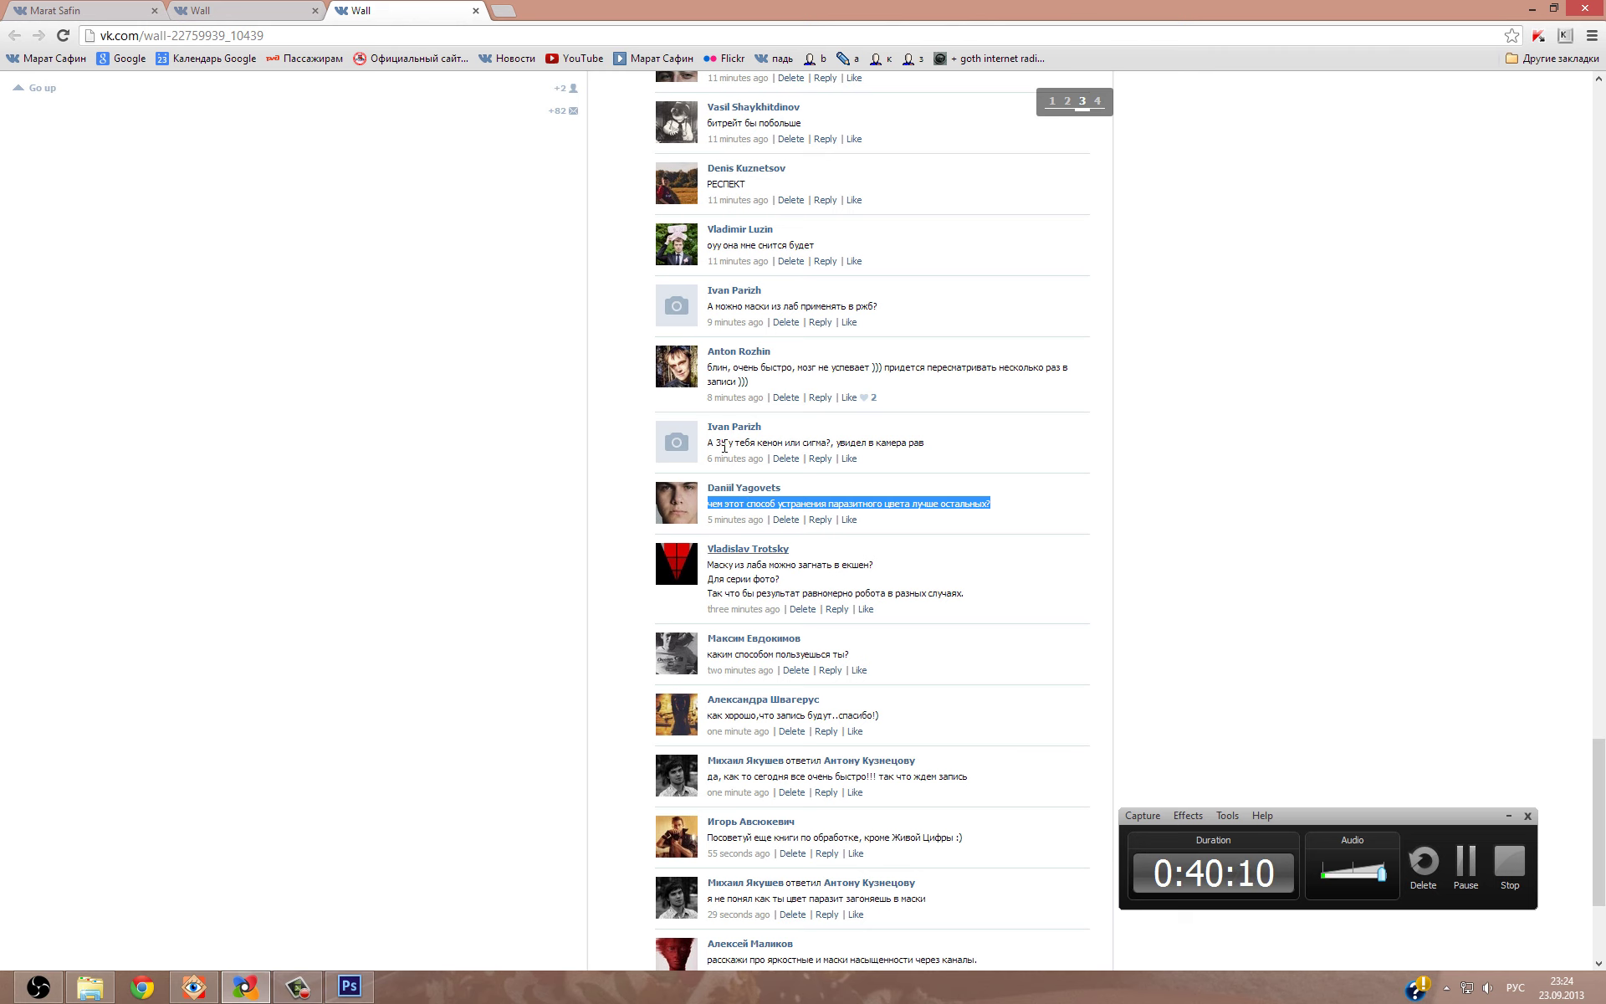
pyautogui.scroll(-1, 736, 552)
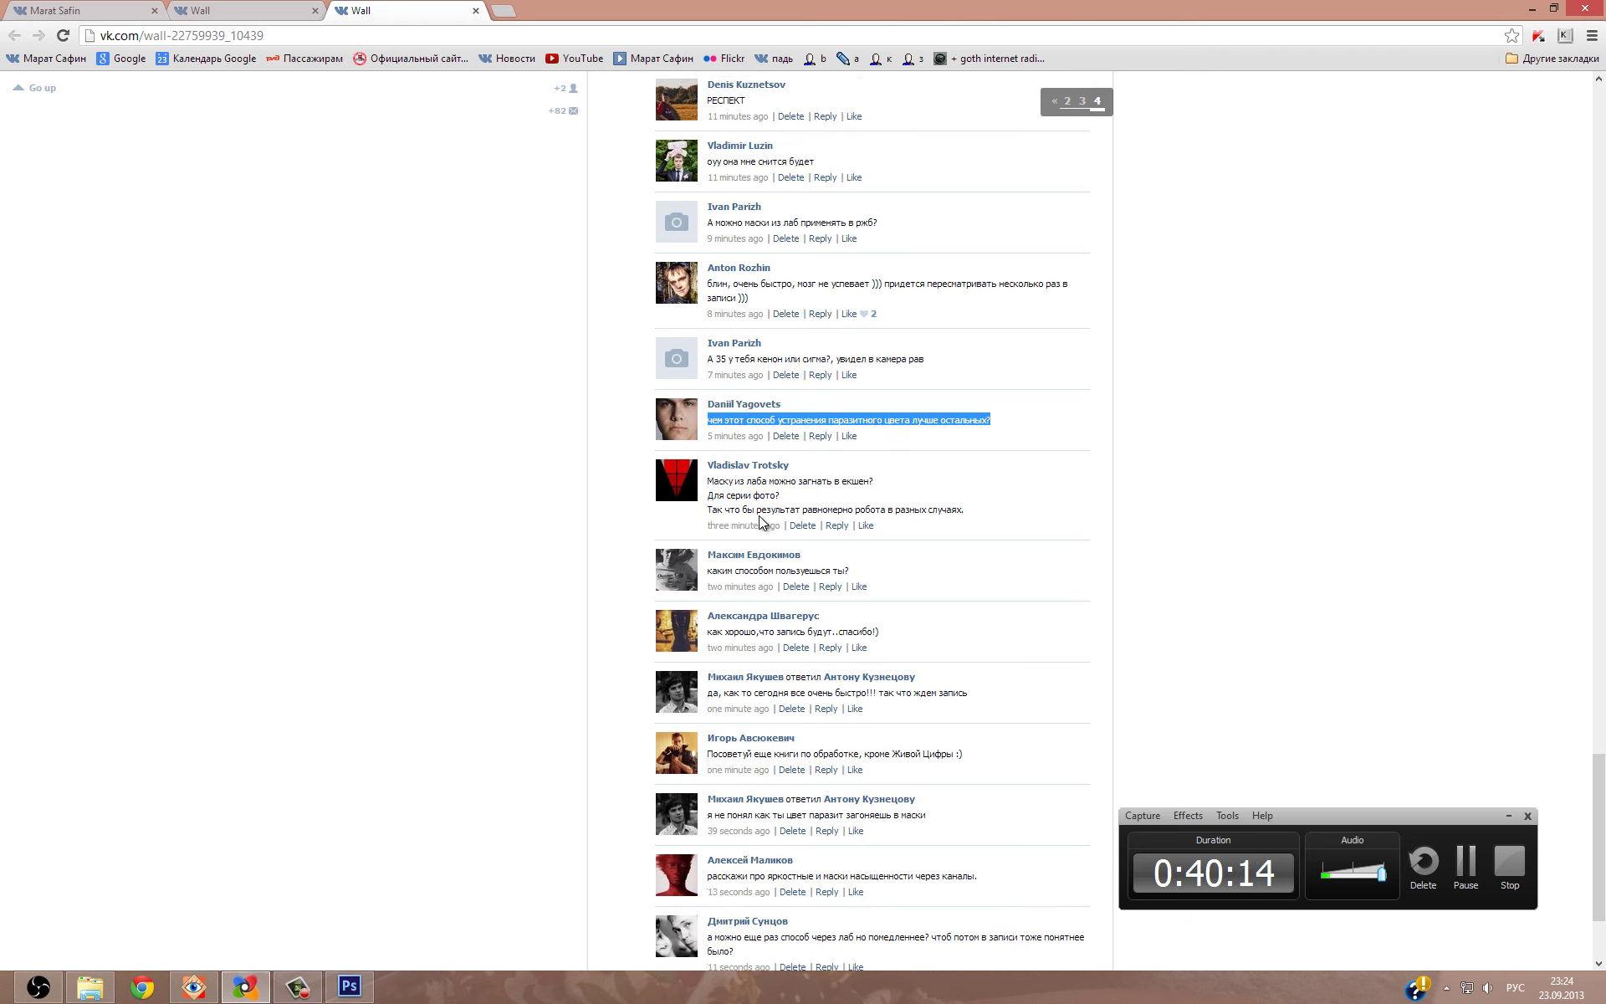
pyautogui.scroll(-1, 751, 515)
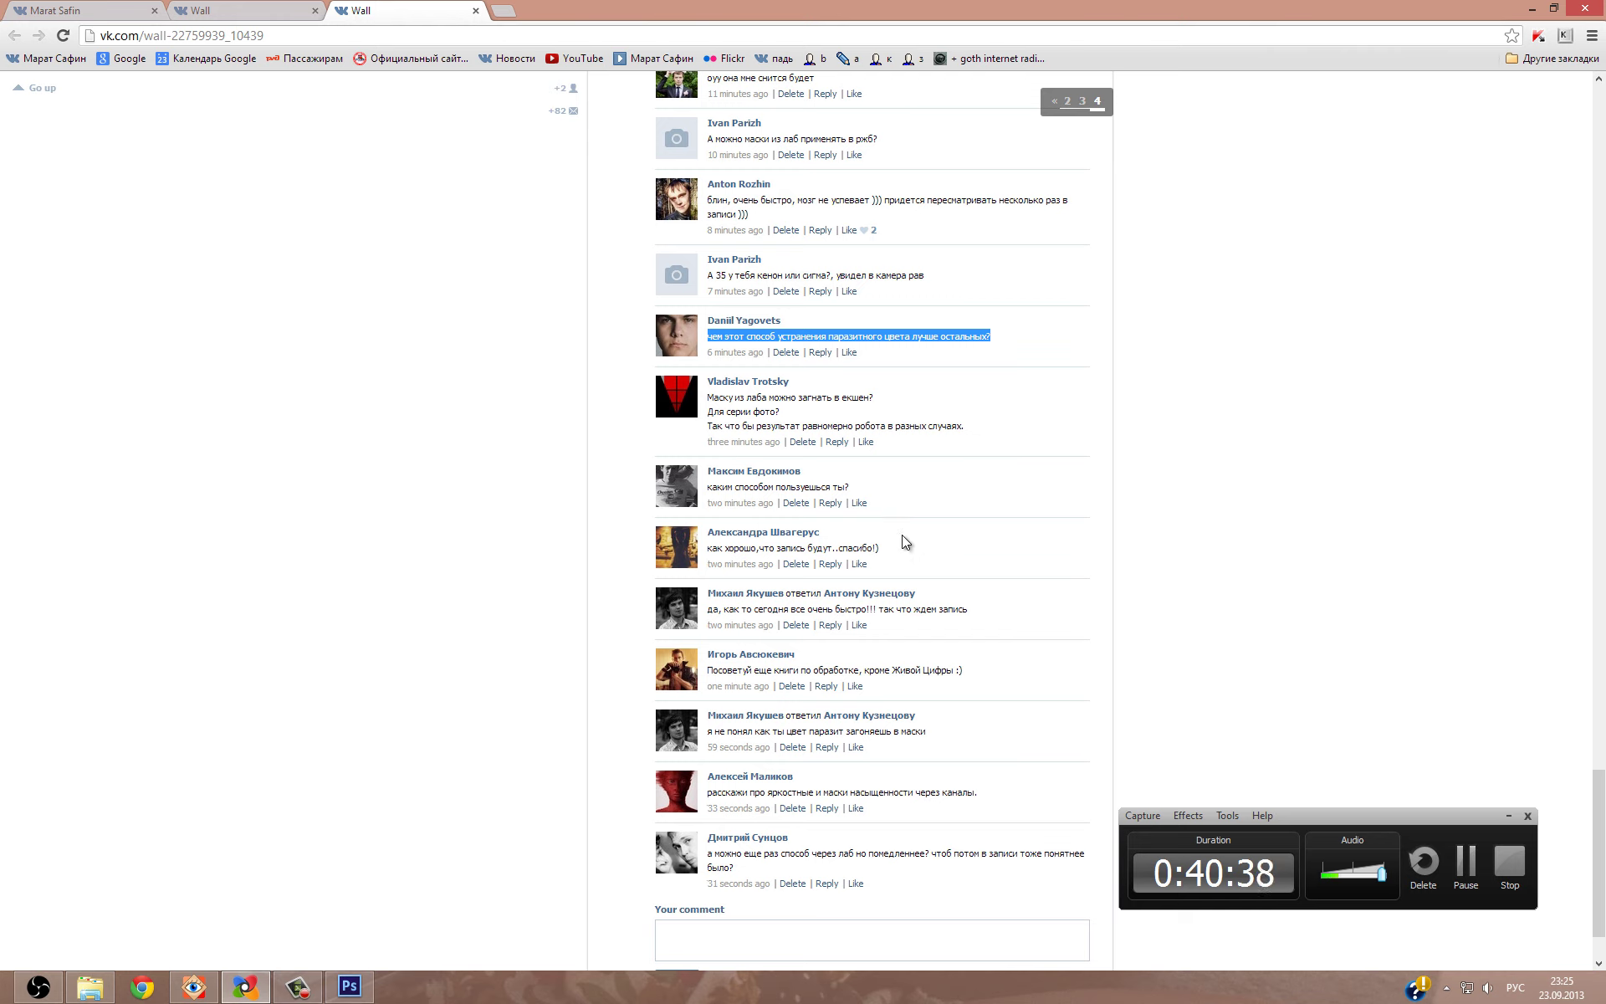
pyautogui.moveTo(906, 548); pyautogui.dragTo(817, 551)
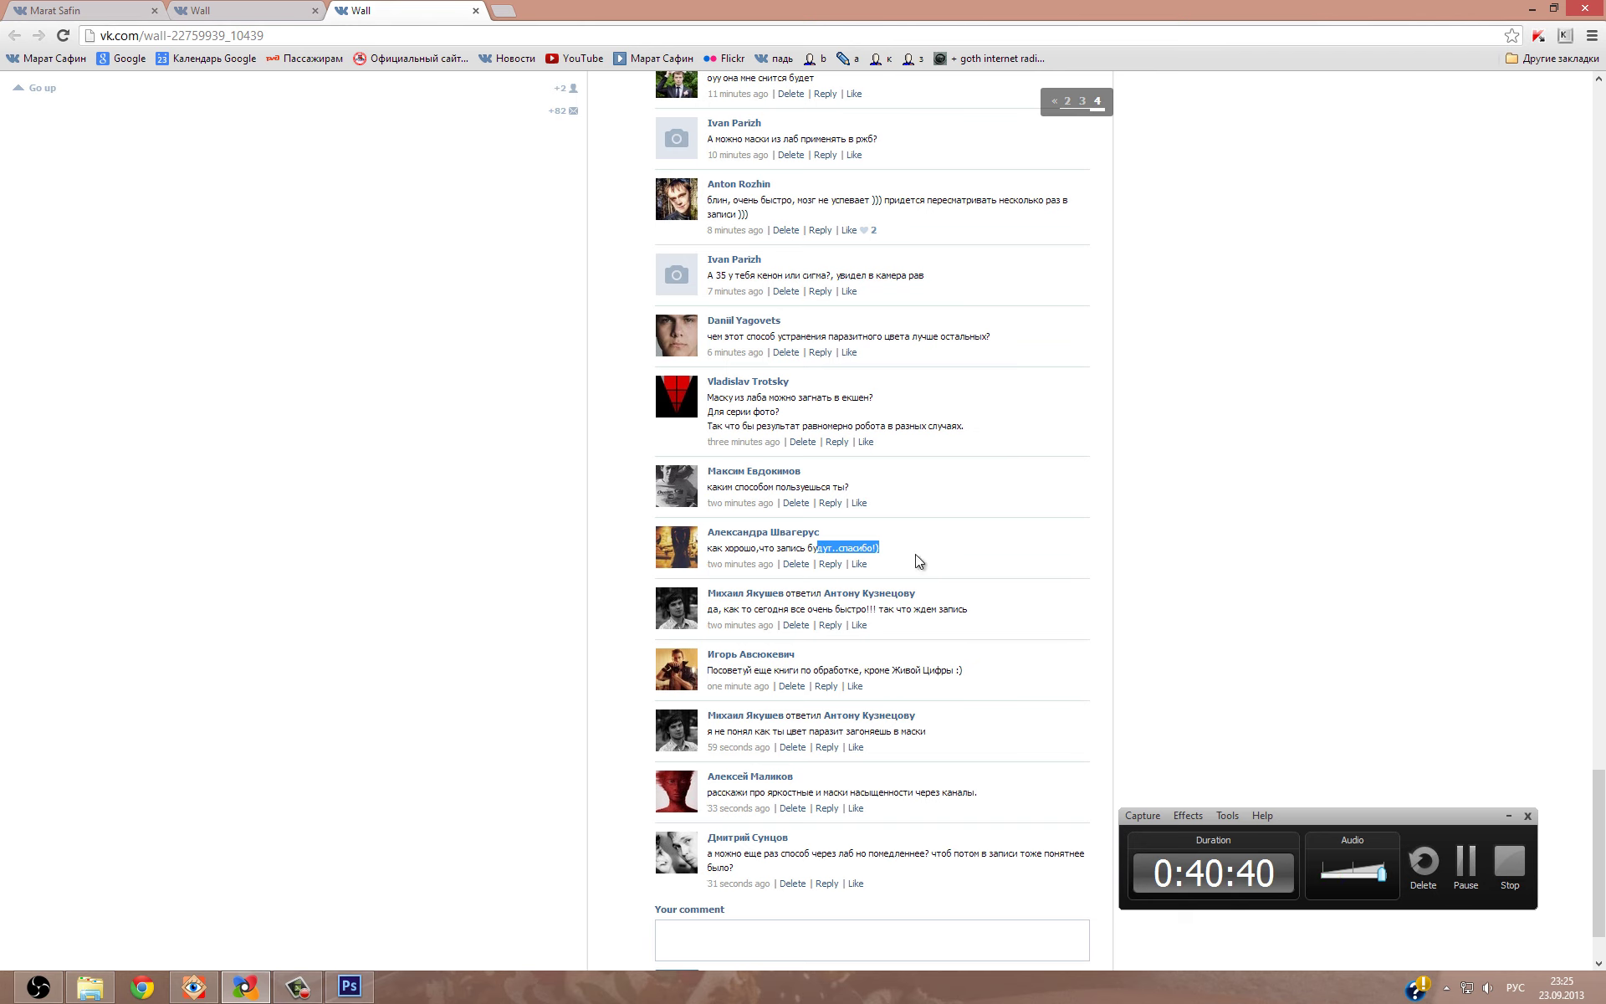
pyautogui.click(889, 549)
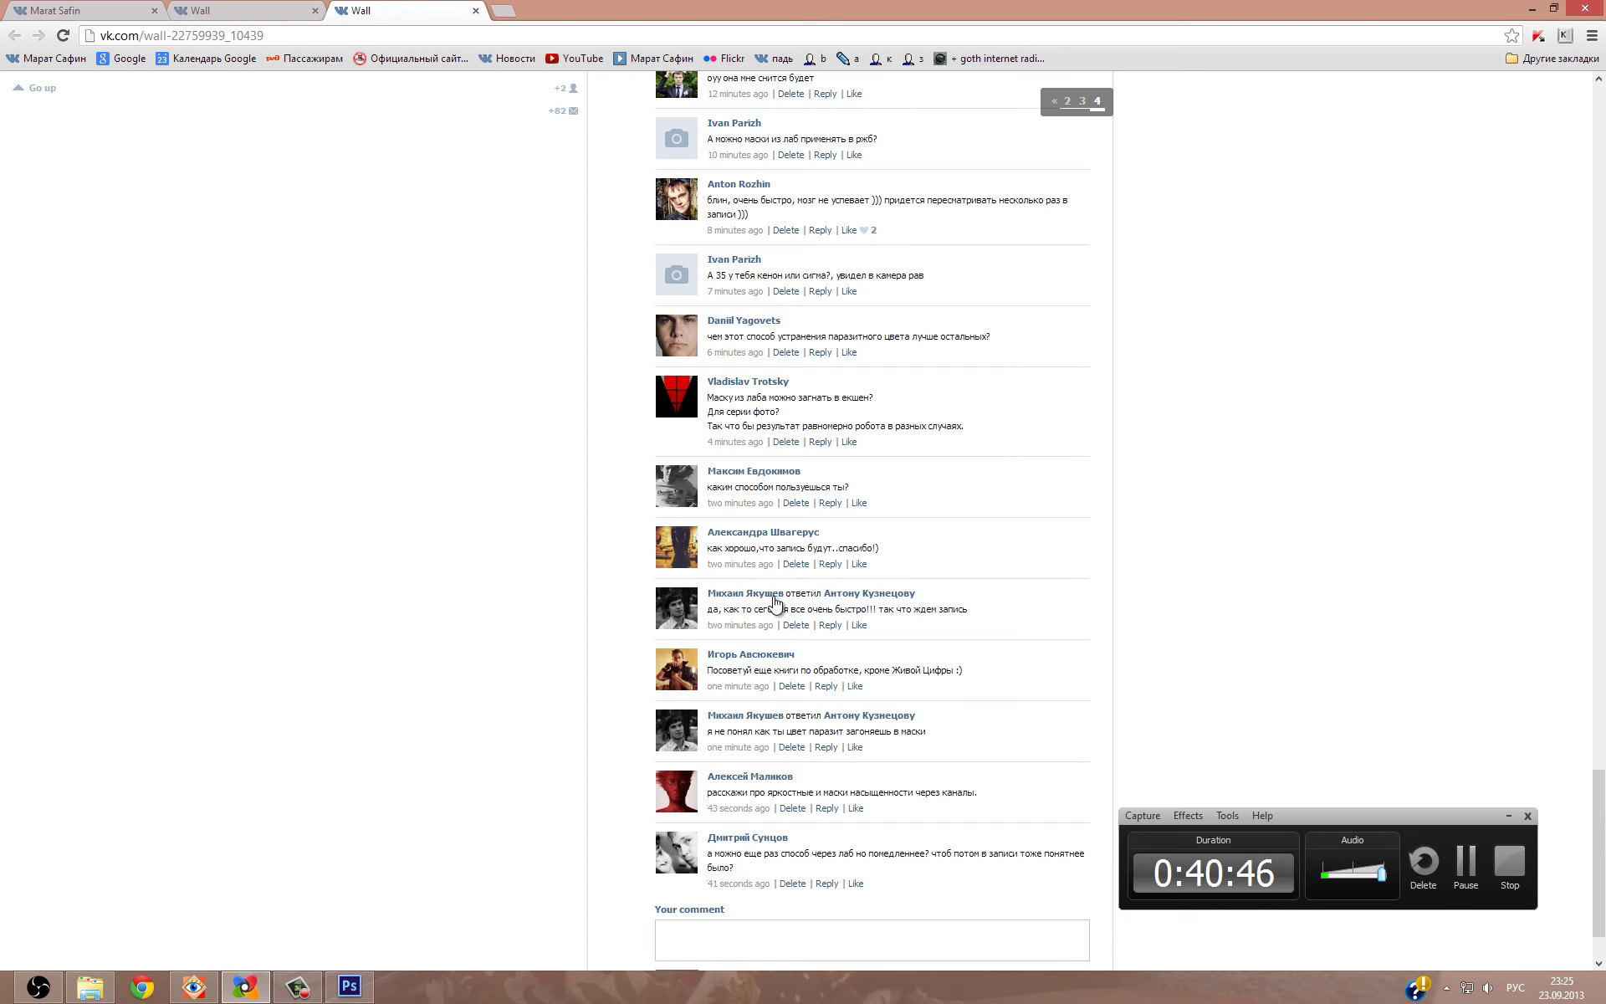
pyautogui.scroll(-1, 777, 607)
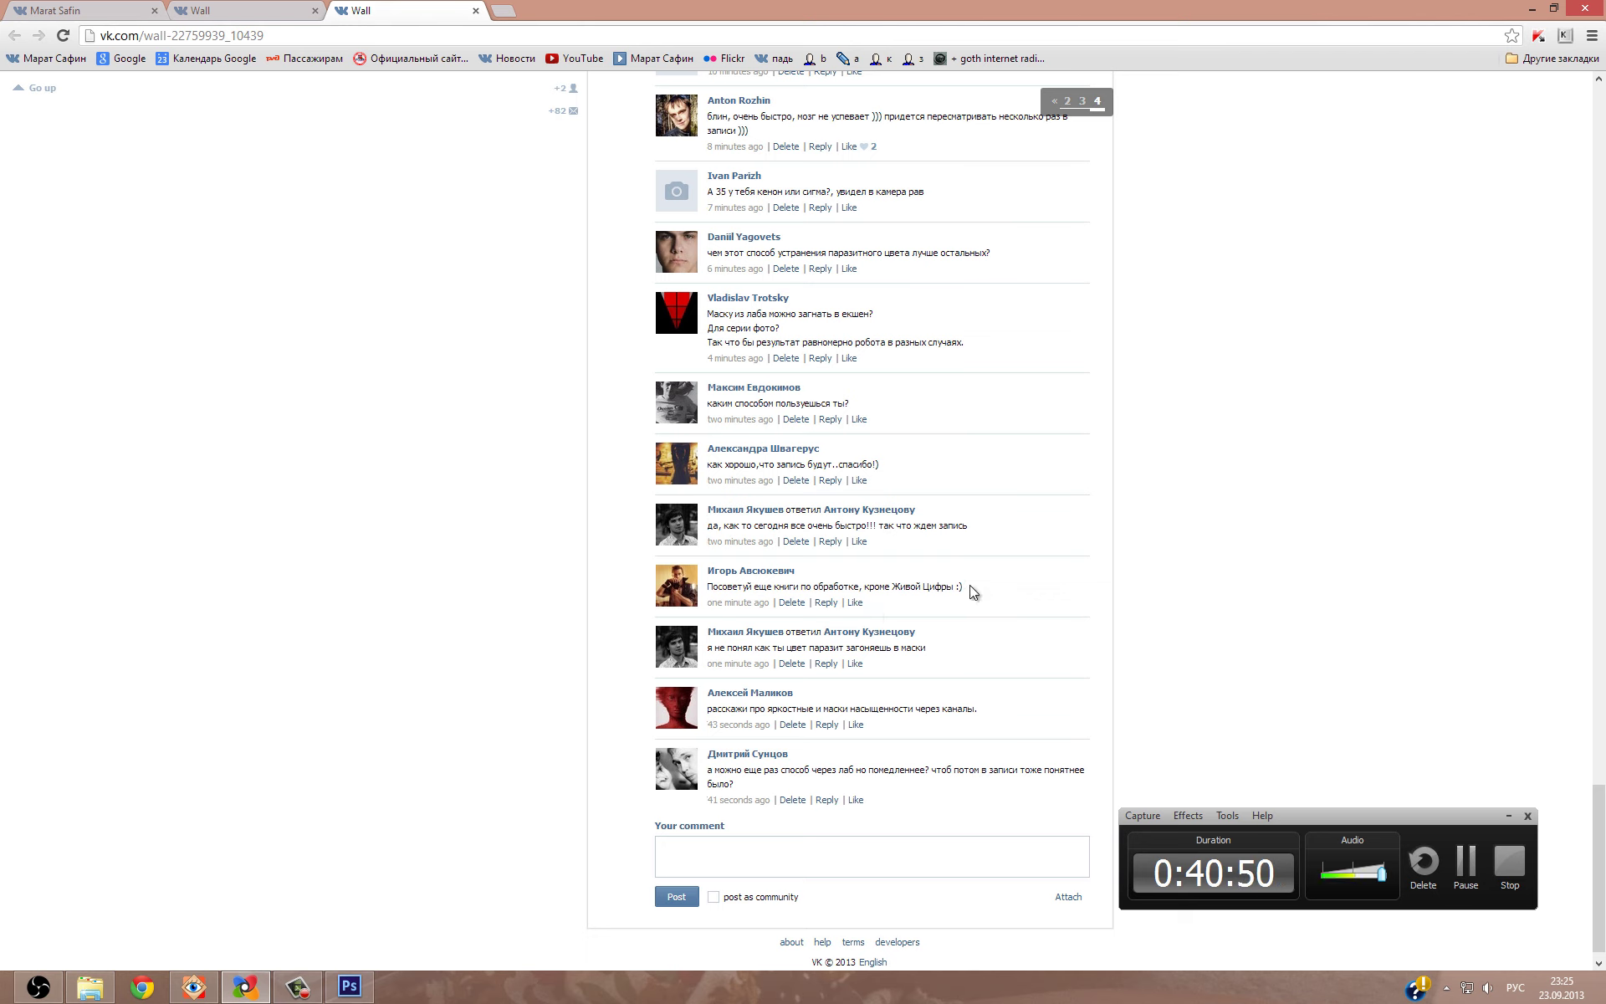
pyautogui.moveTo(970, 587); pyautogui.dragTo(709, 588)
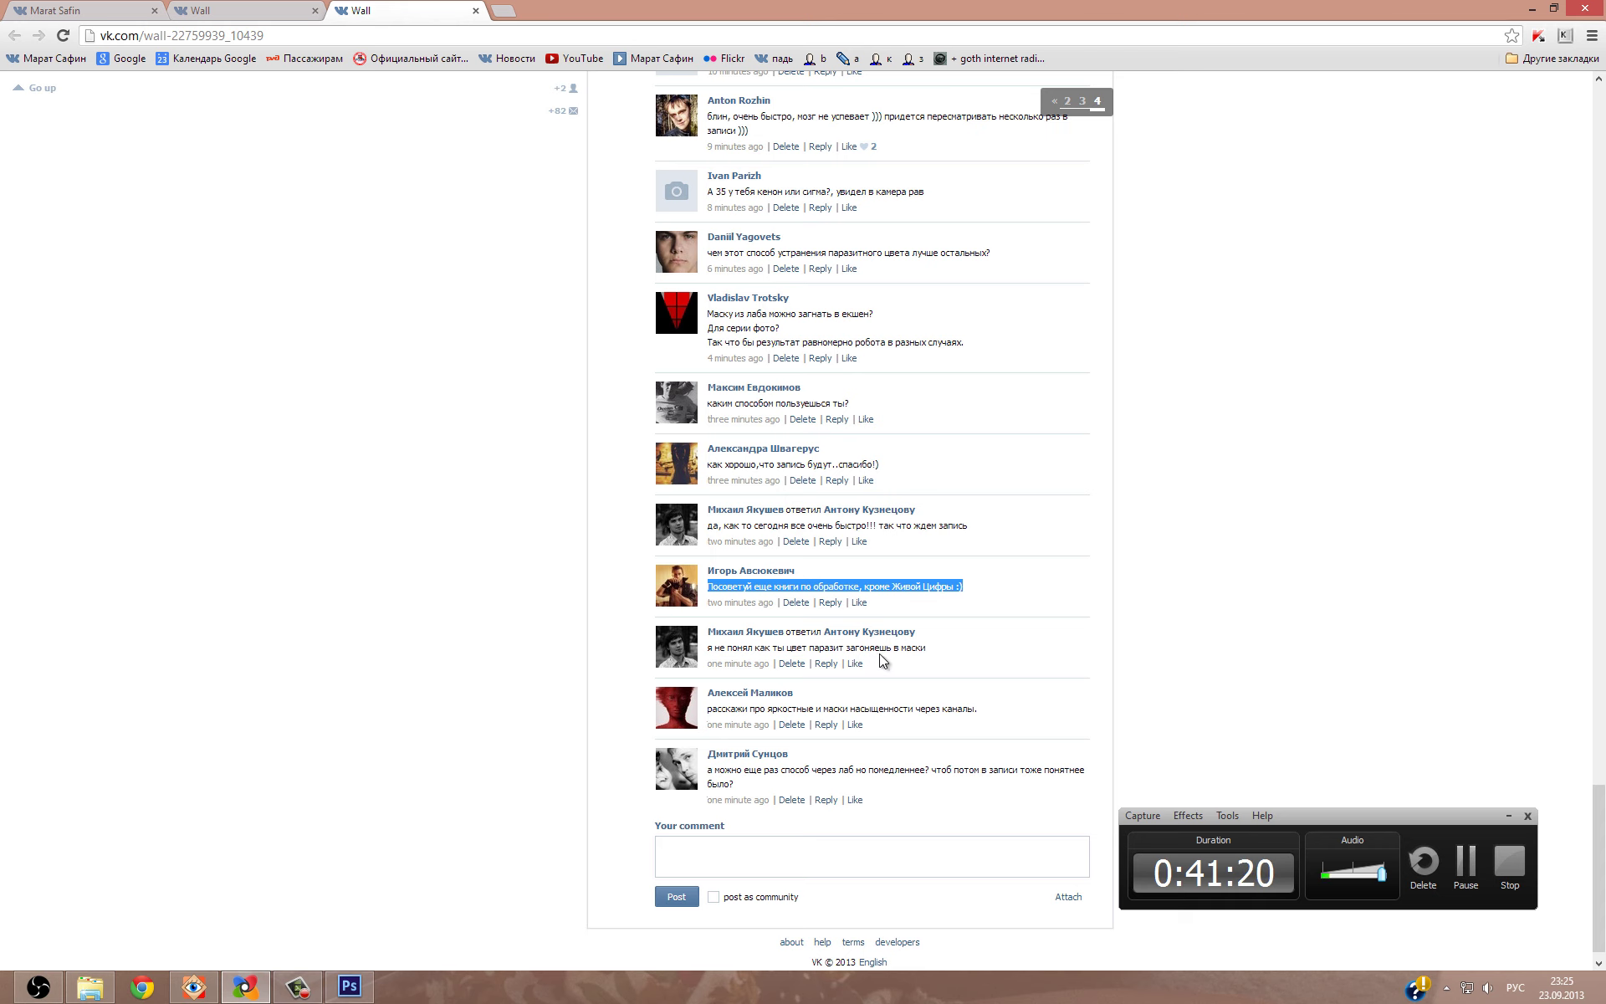
# Hide Curves 2, show Layer 1, load its light areas and add a masked Curves 3 layer.
pyautogui.click(350, 989)
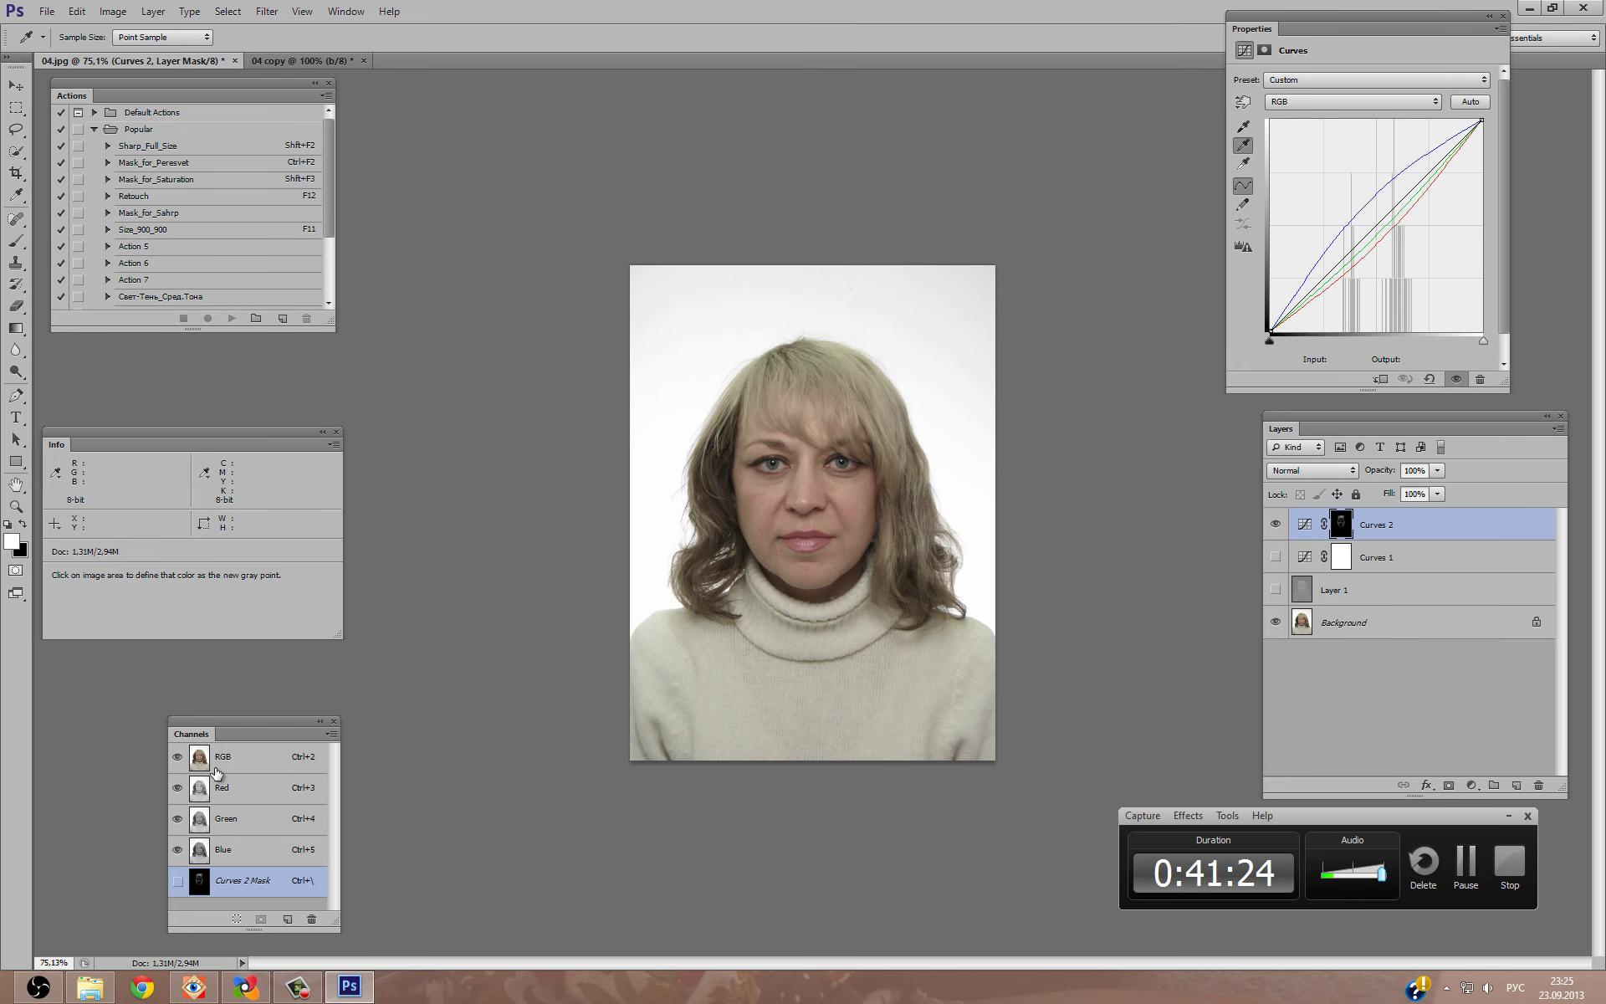
pyautogui.click(1276, 523)
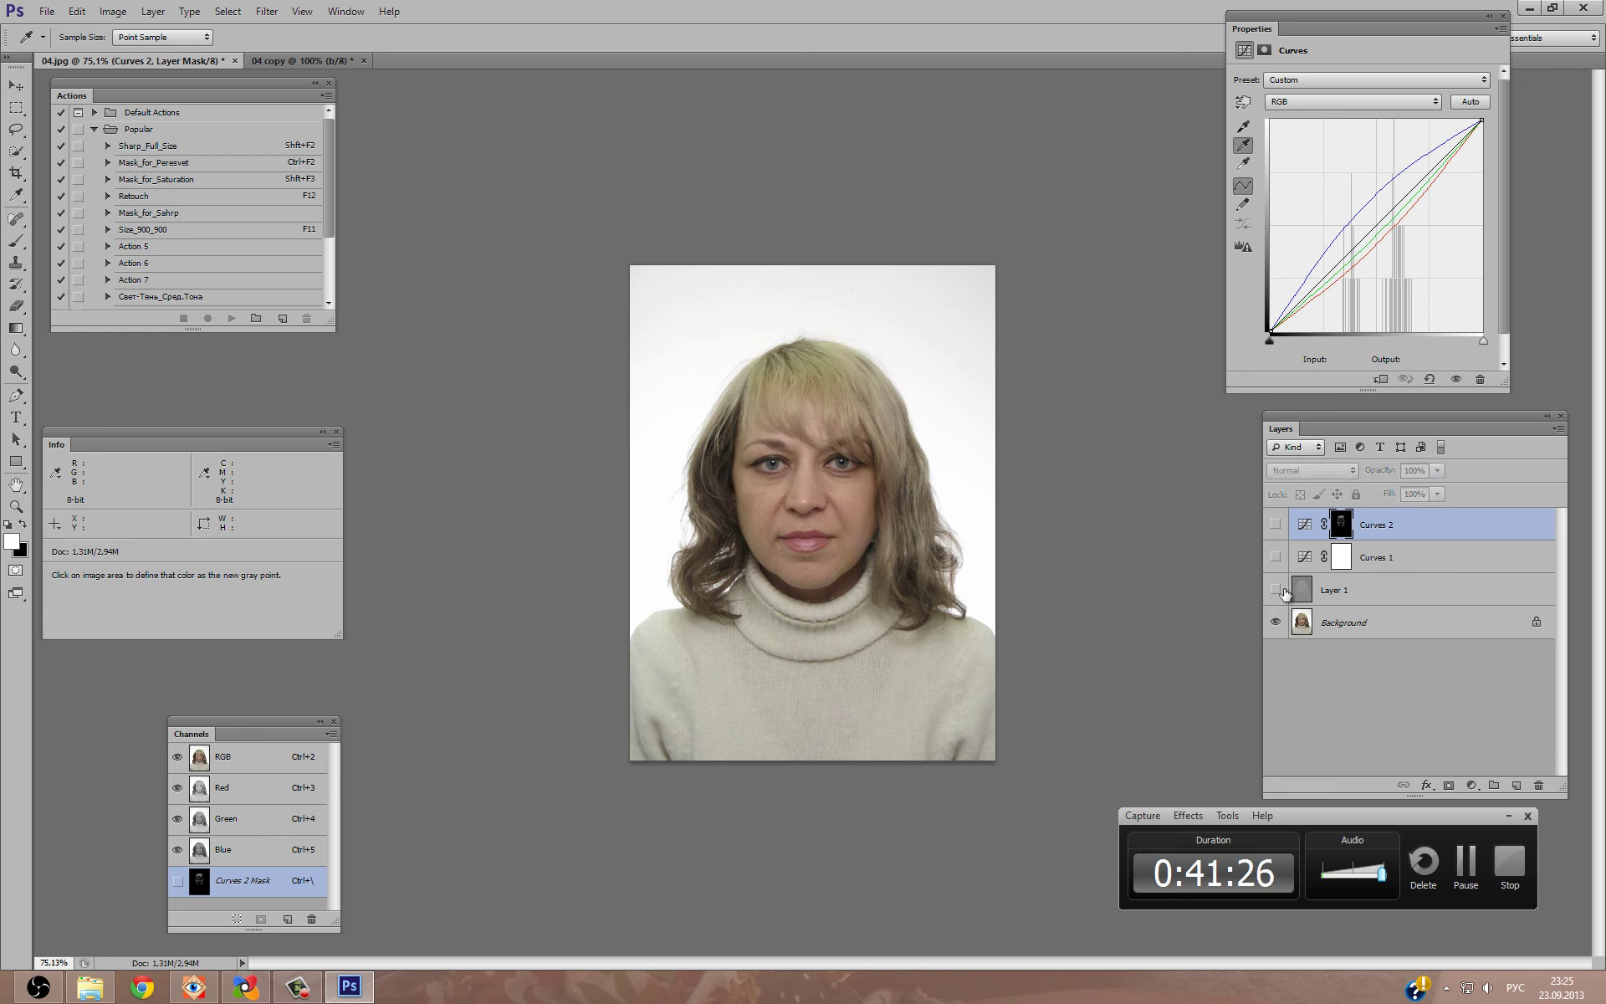
pyautogui.click(1276, 590)
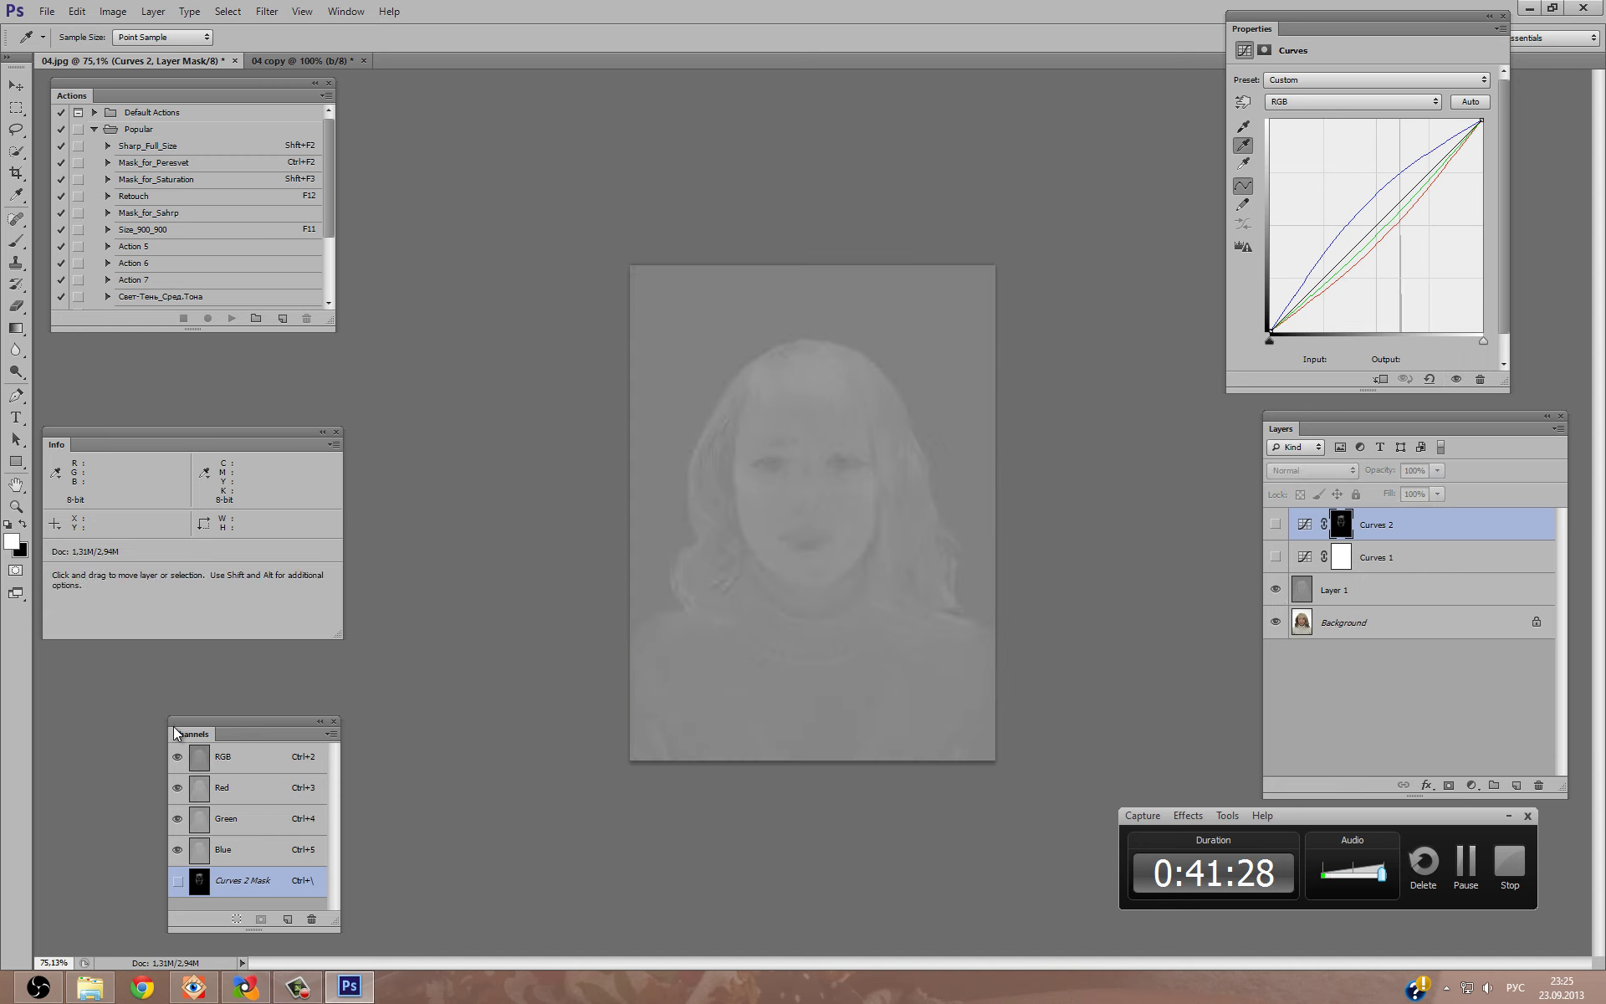
pyautogui.keyDown('ctrl'); pyautogui.click(199, 756); pyautogui.keyUp('ctrl')
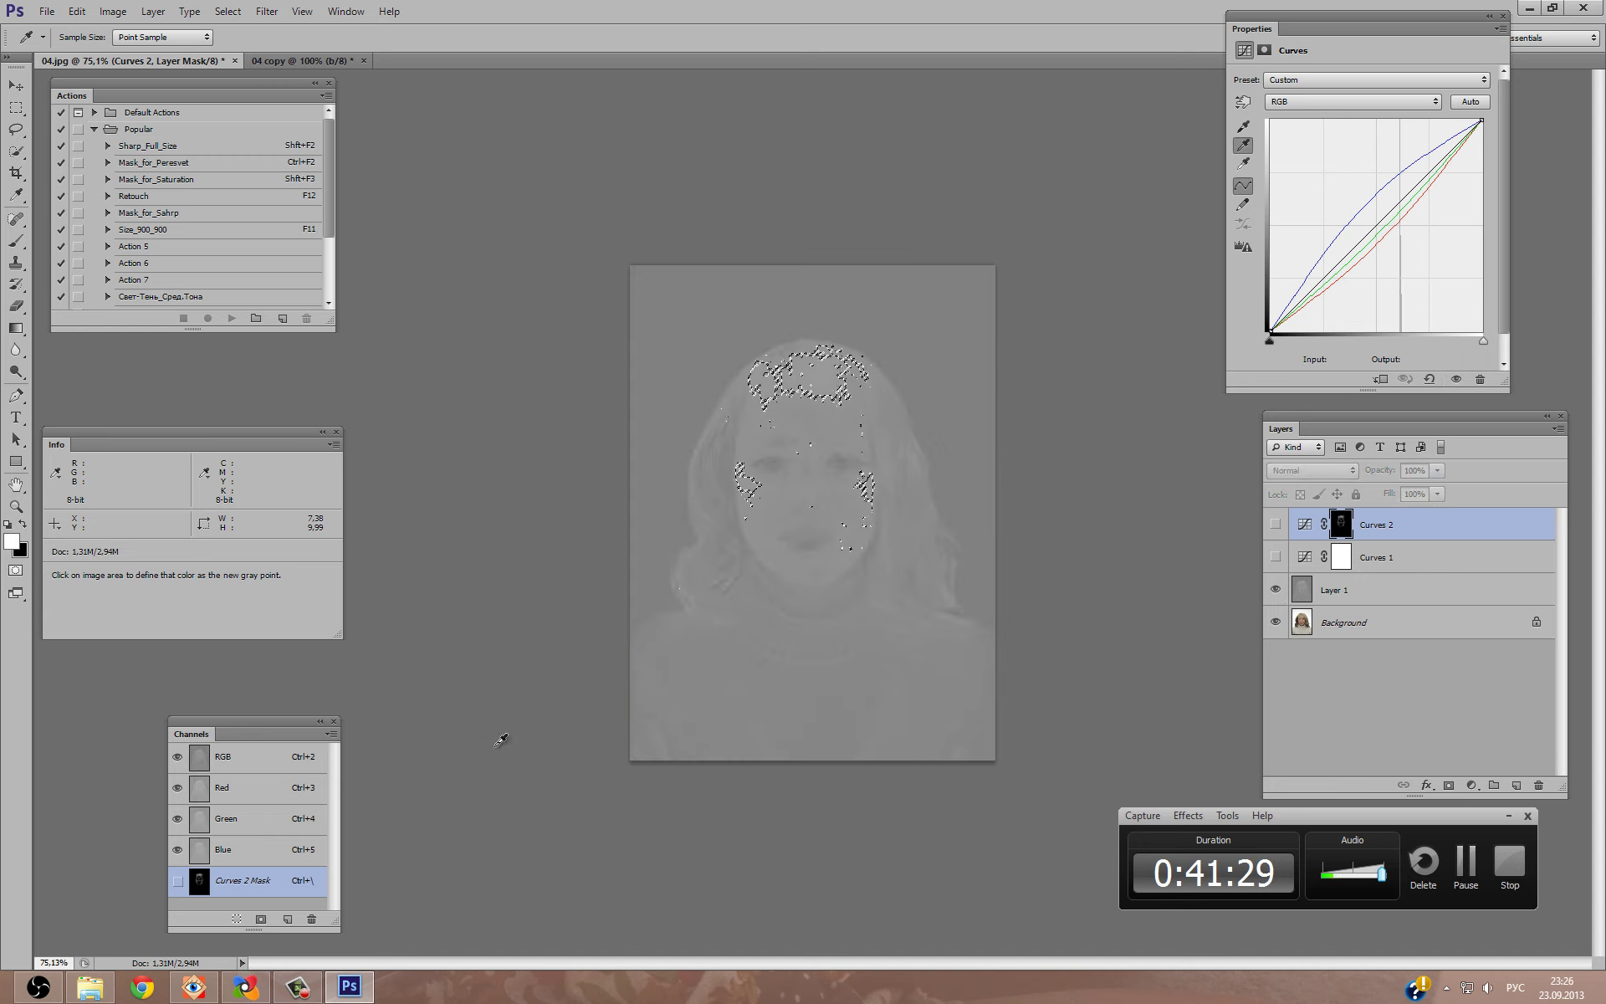
pyautogui.click(1471, 784)
pyautogui.click(1493, 514)
pyautogui.press('c')
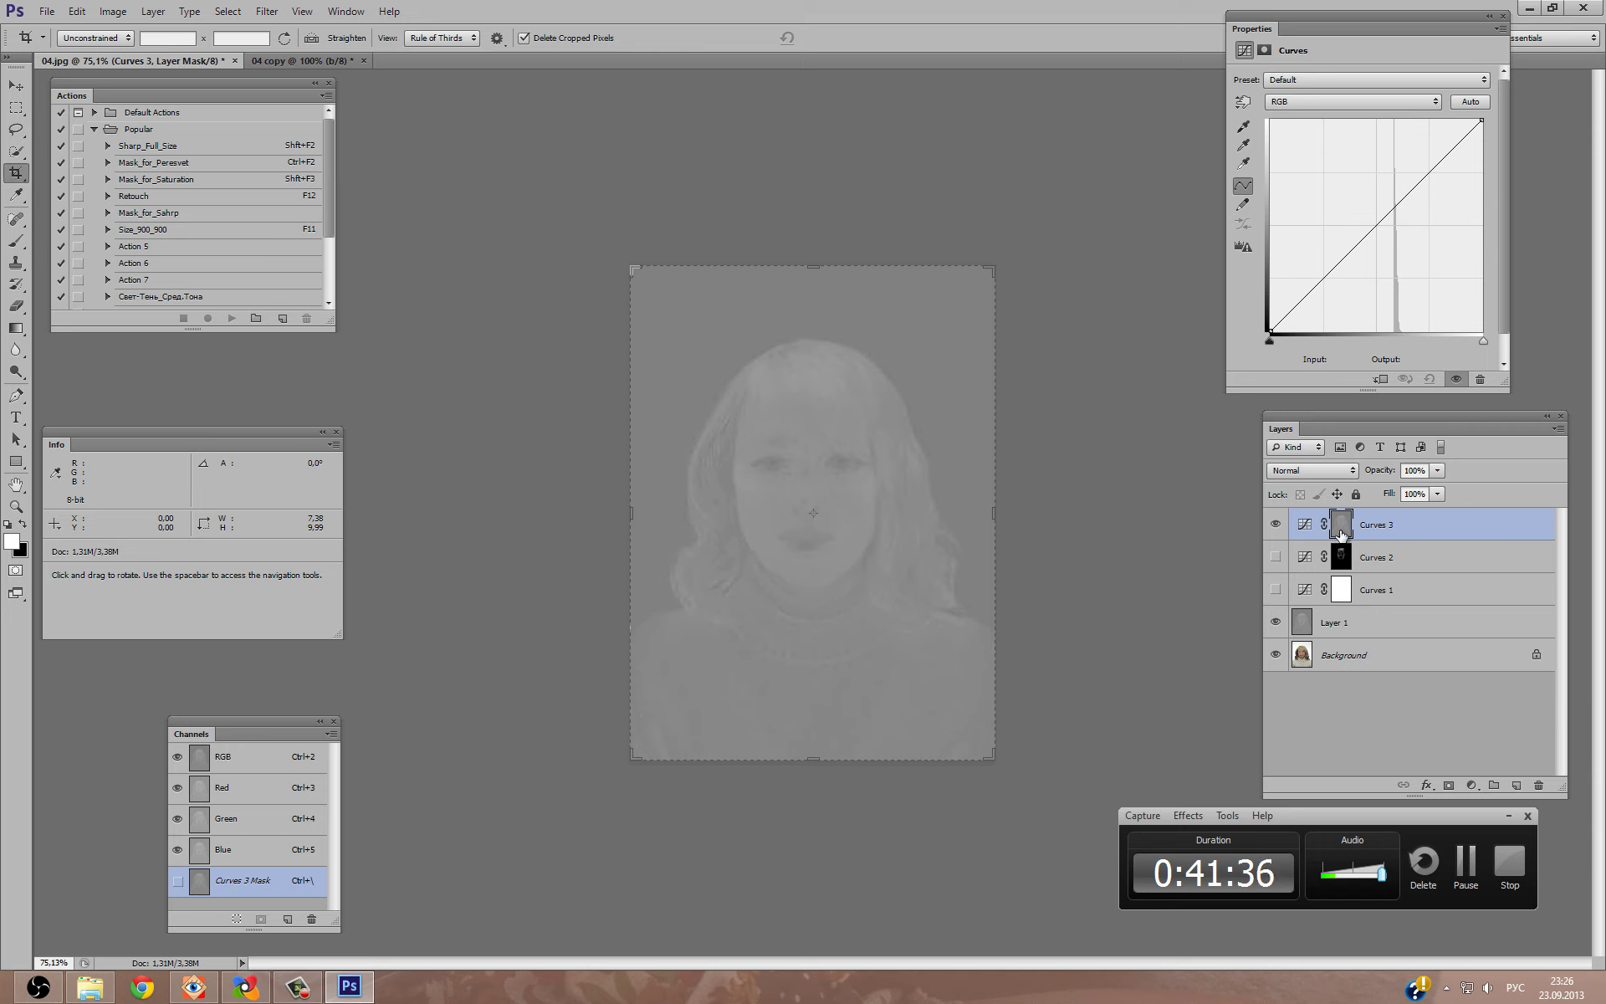
# After briefly opening the Image menu, return to the VK wall comments and scroll.
pyautogui.click(113, 11)
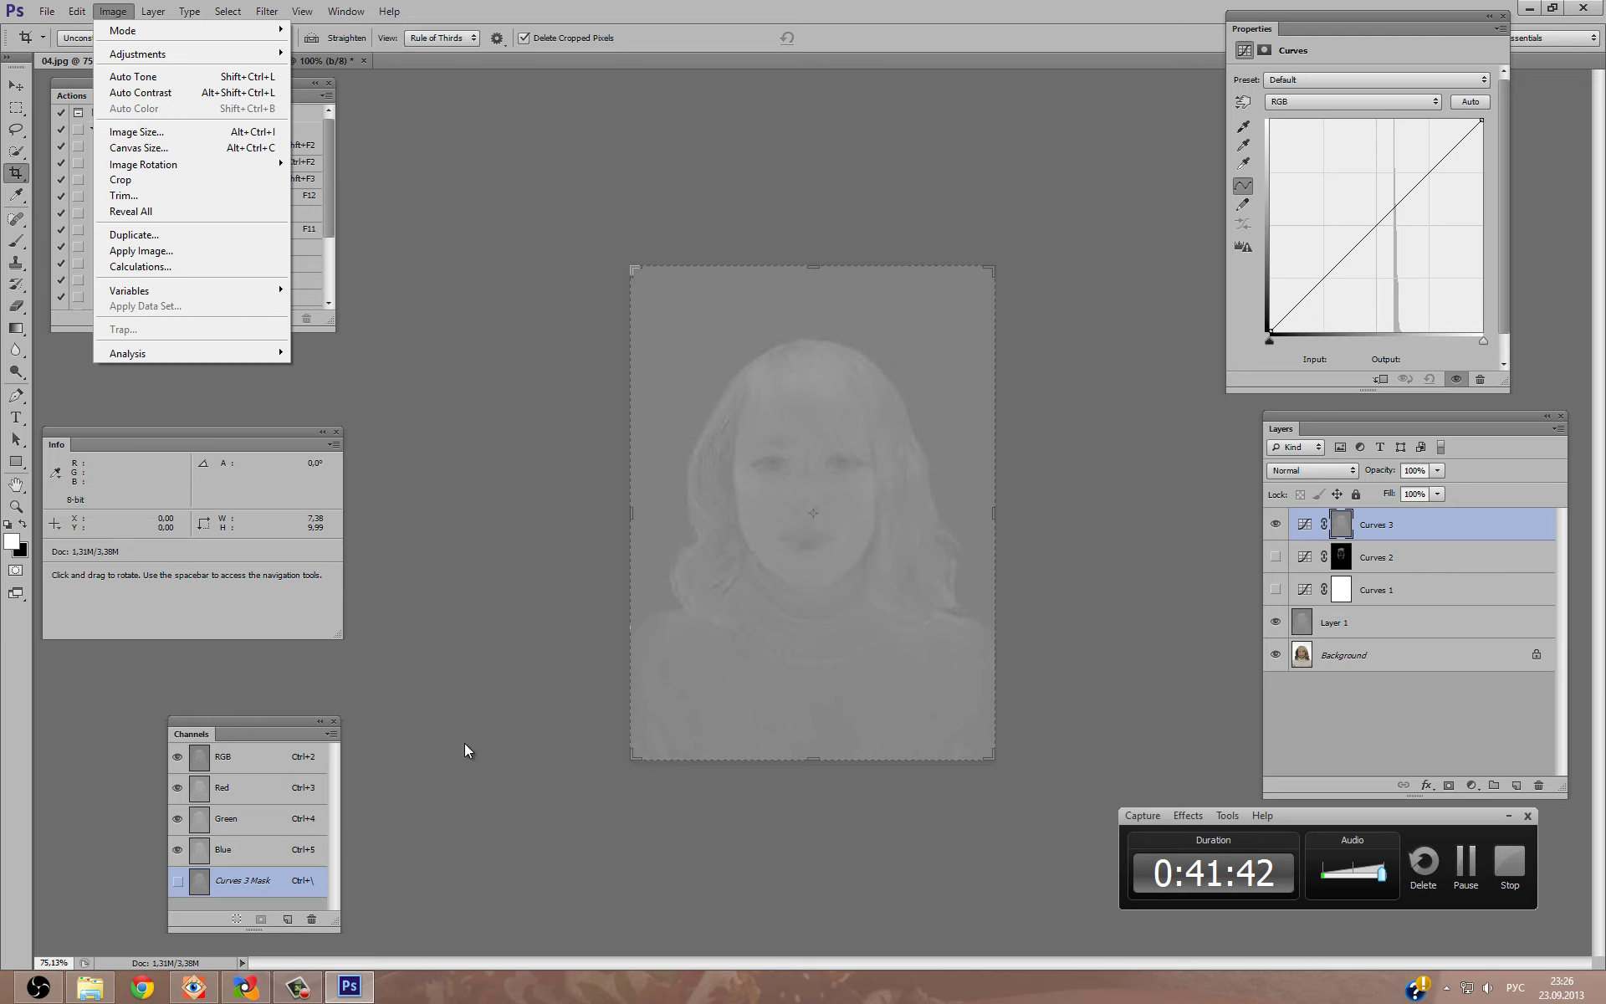
pyautogui.click(142, 988)
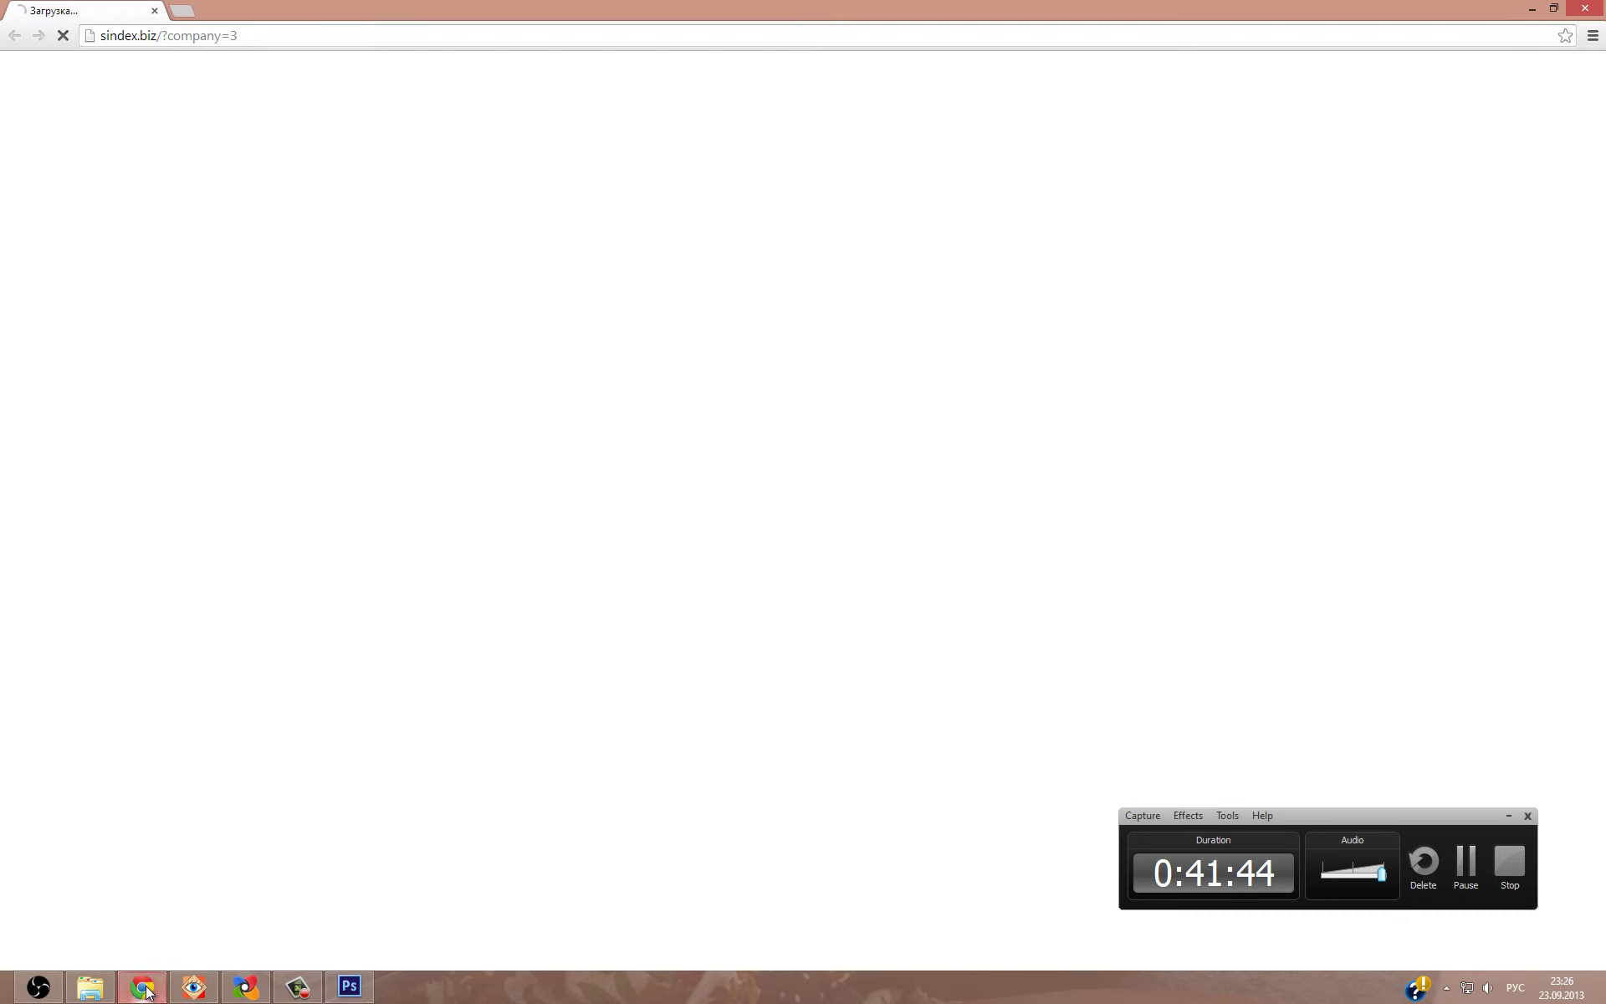
pyautogui.click(142, 989)
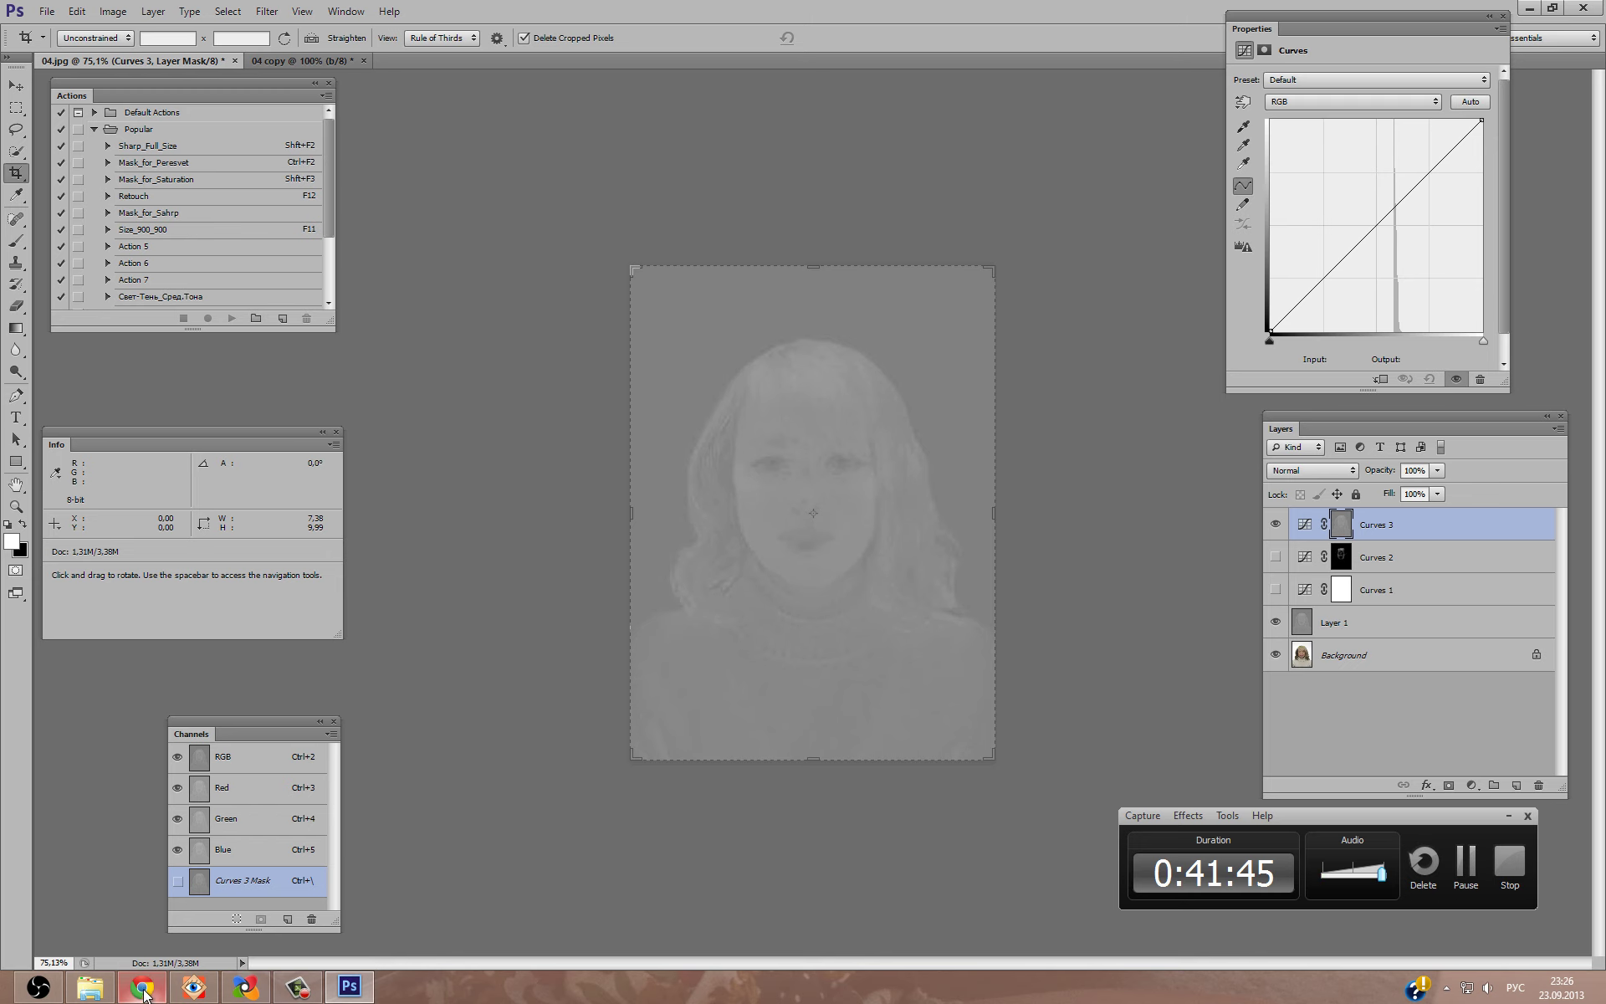
pyautogui.click(246, 987)
pyautogui.scroll(-2, 765, 650)
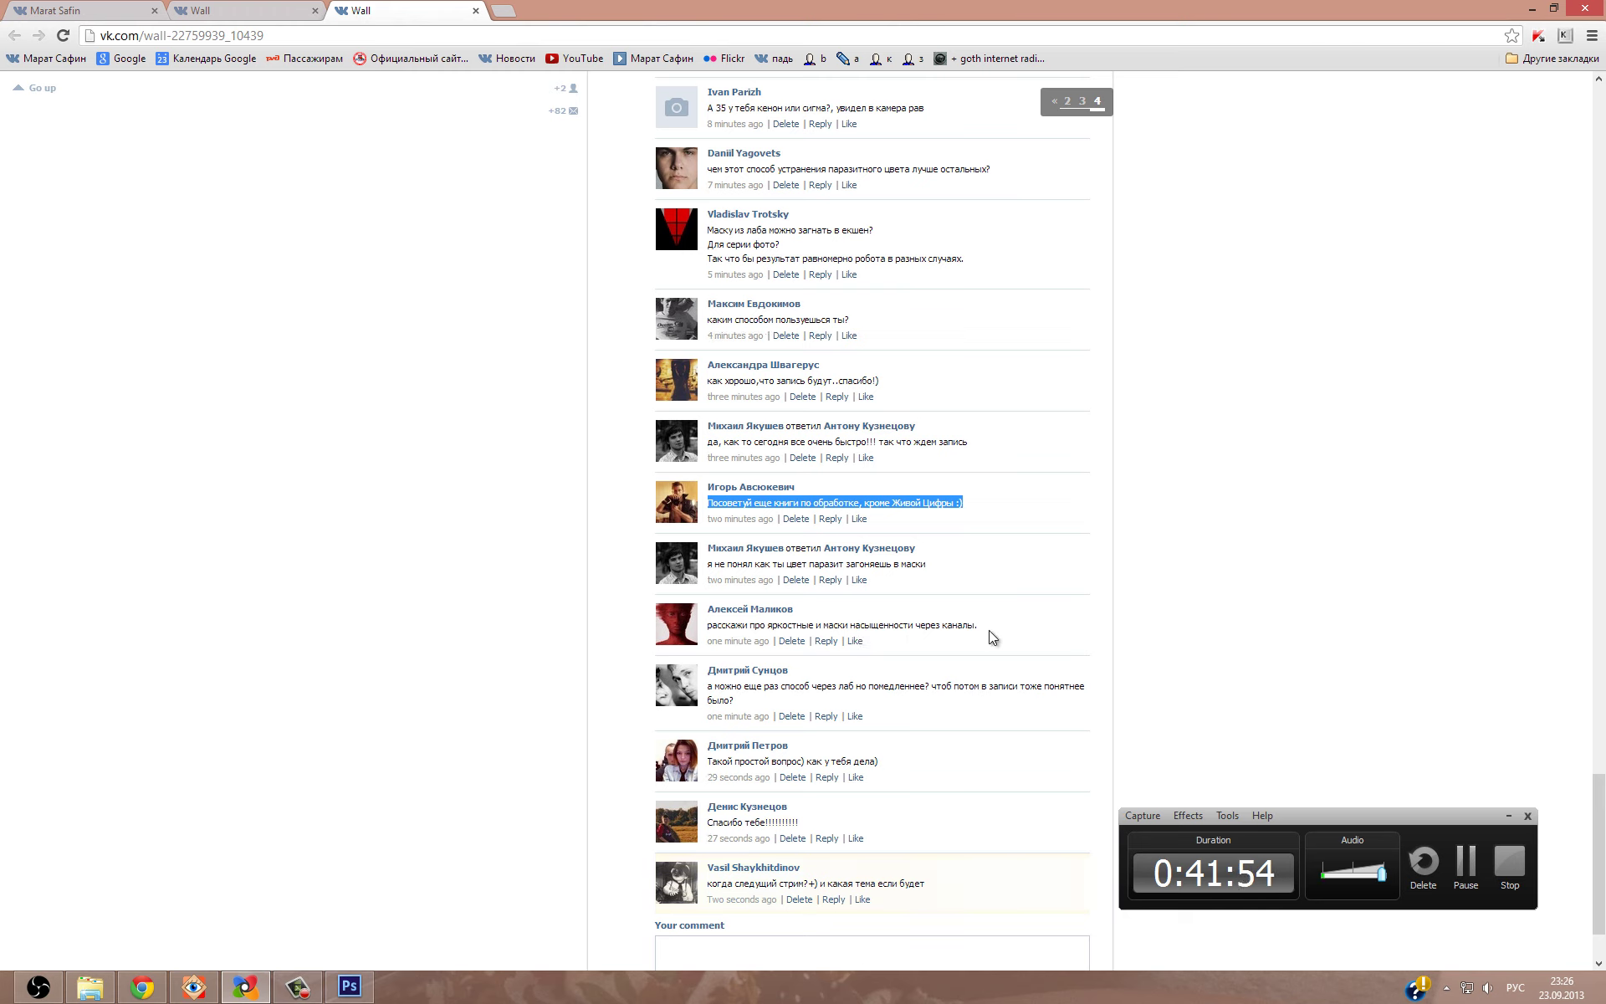
# Read the new VK comments, view the 04.jpg before-and-after in FastStone, and return to Photoshop.
pyautogui.scroll(-1, 987, 634)
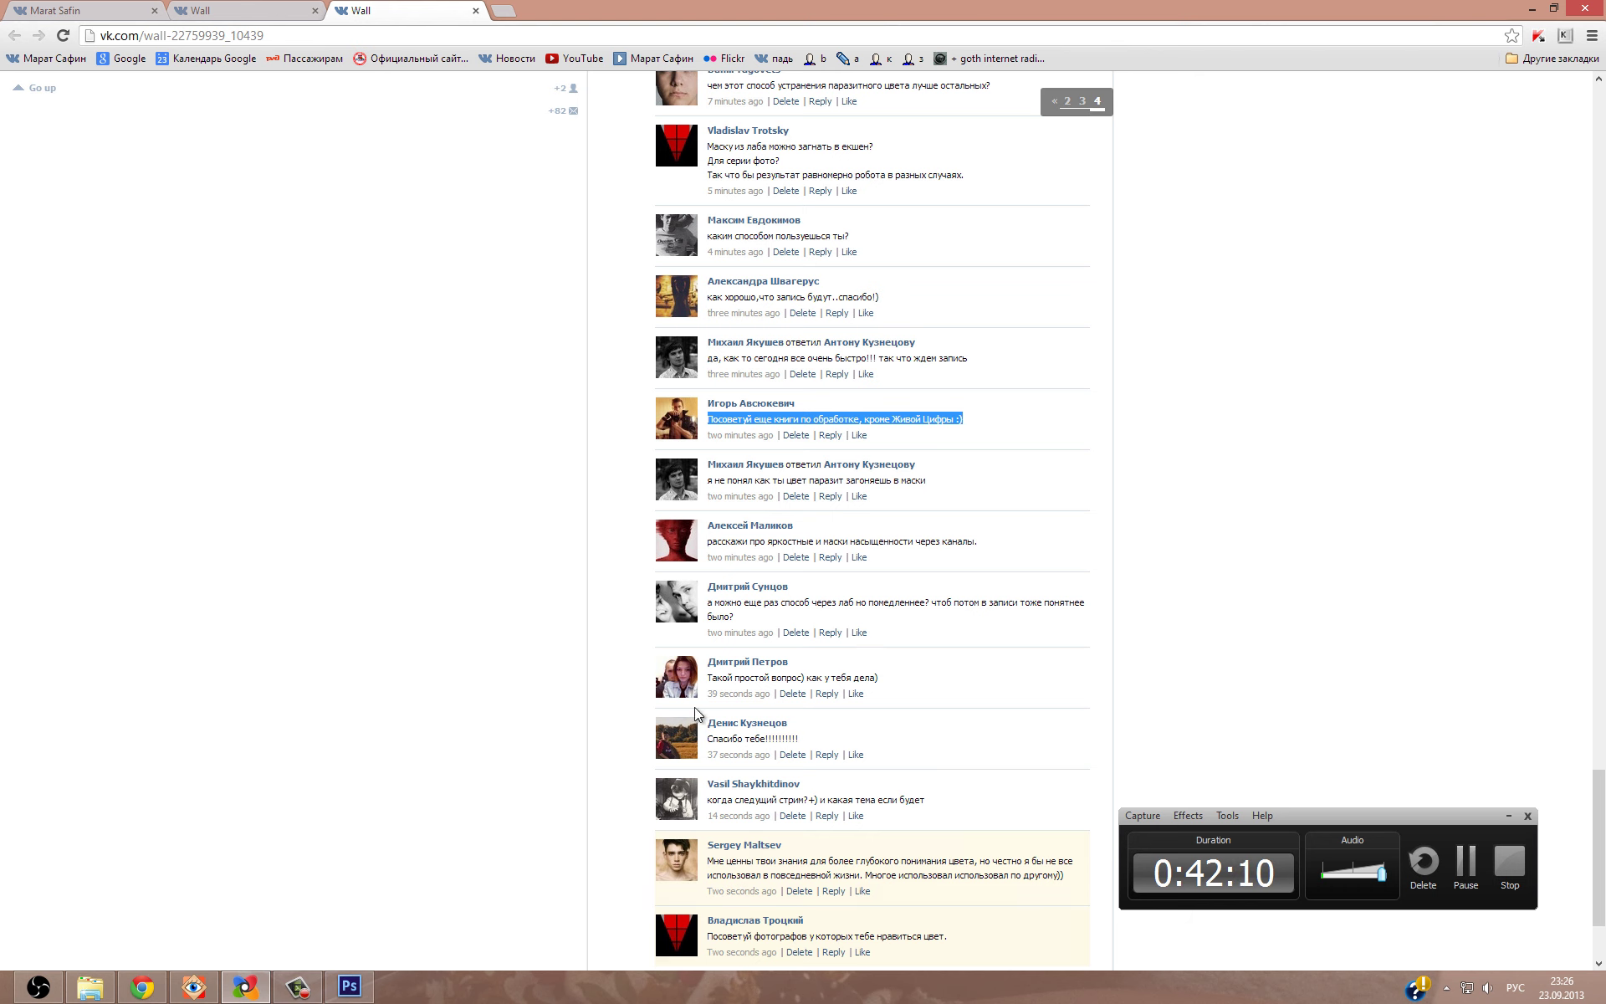
pyautogui.click(192, 989)
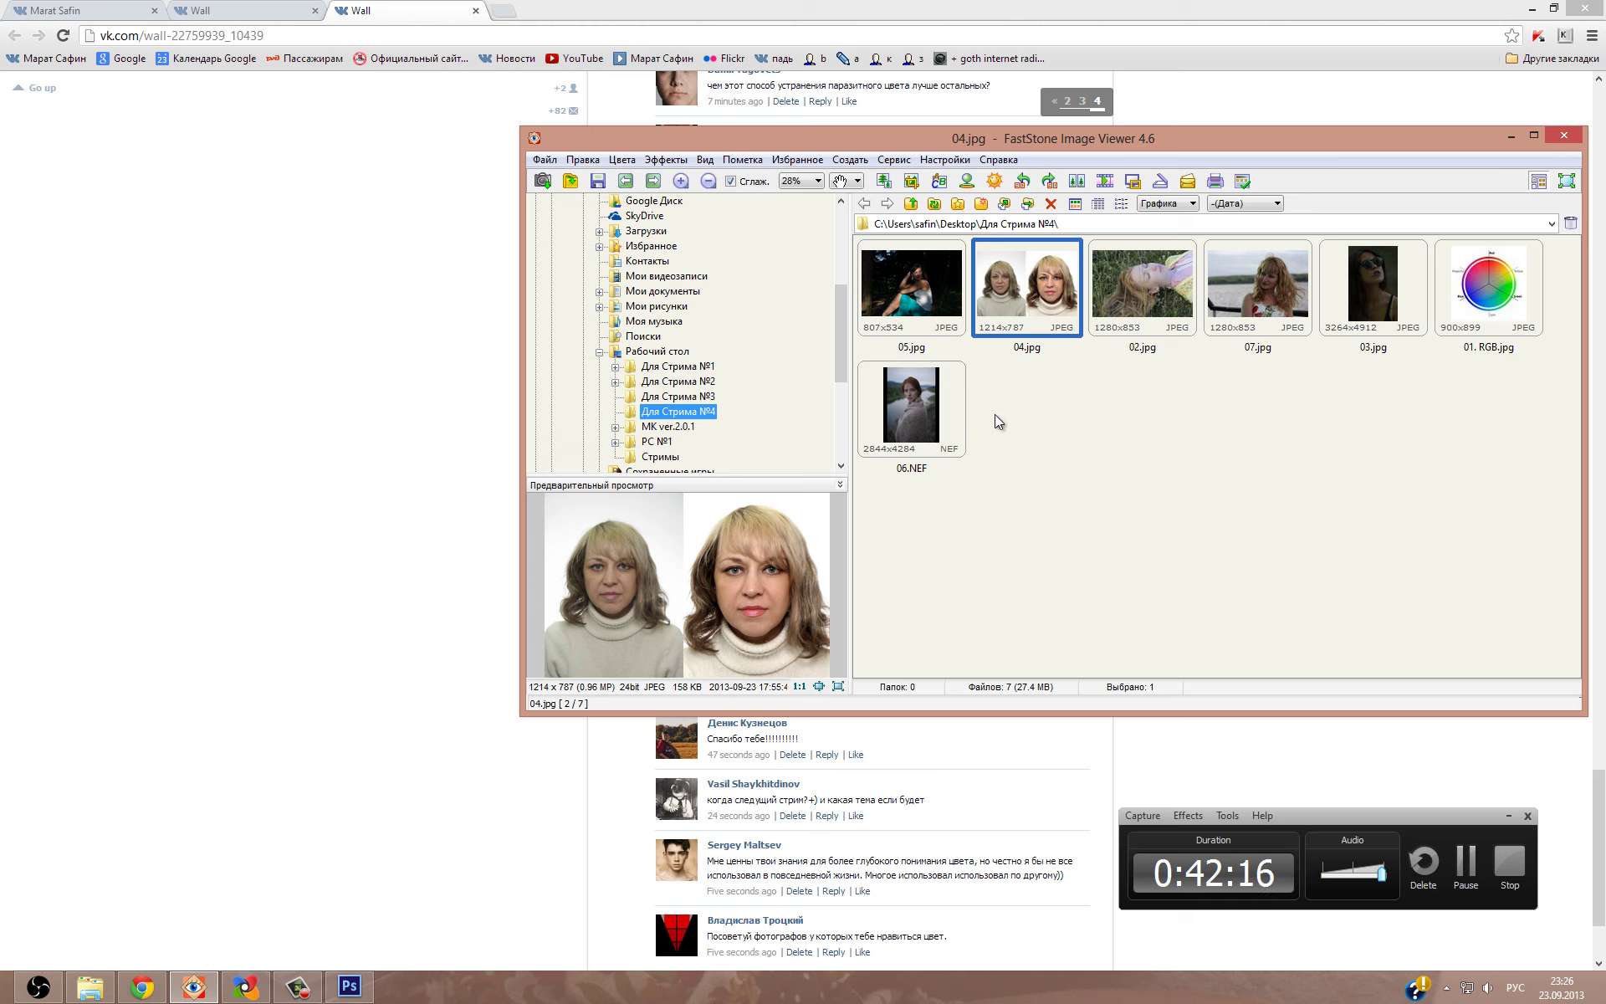
pyautogui.click(1120, 421)
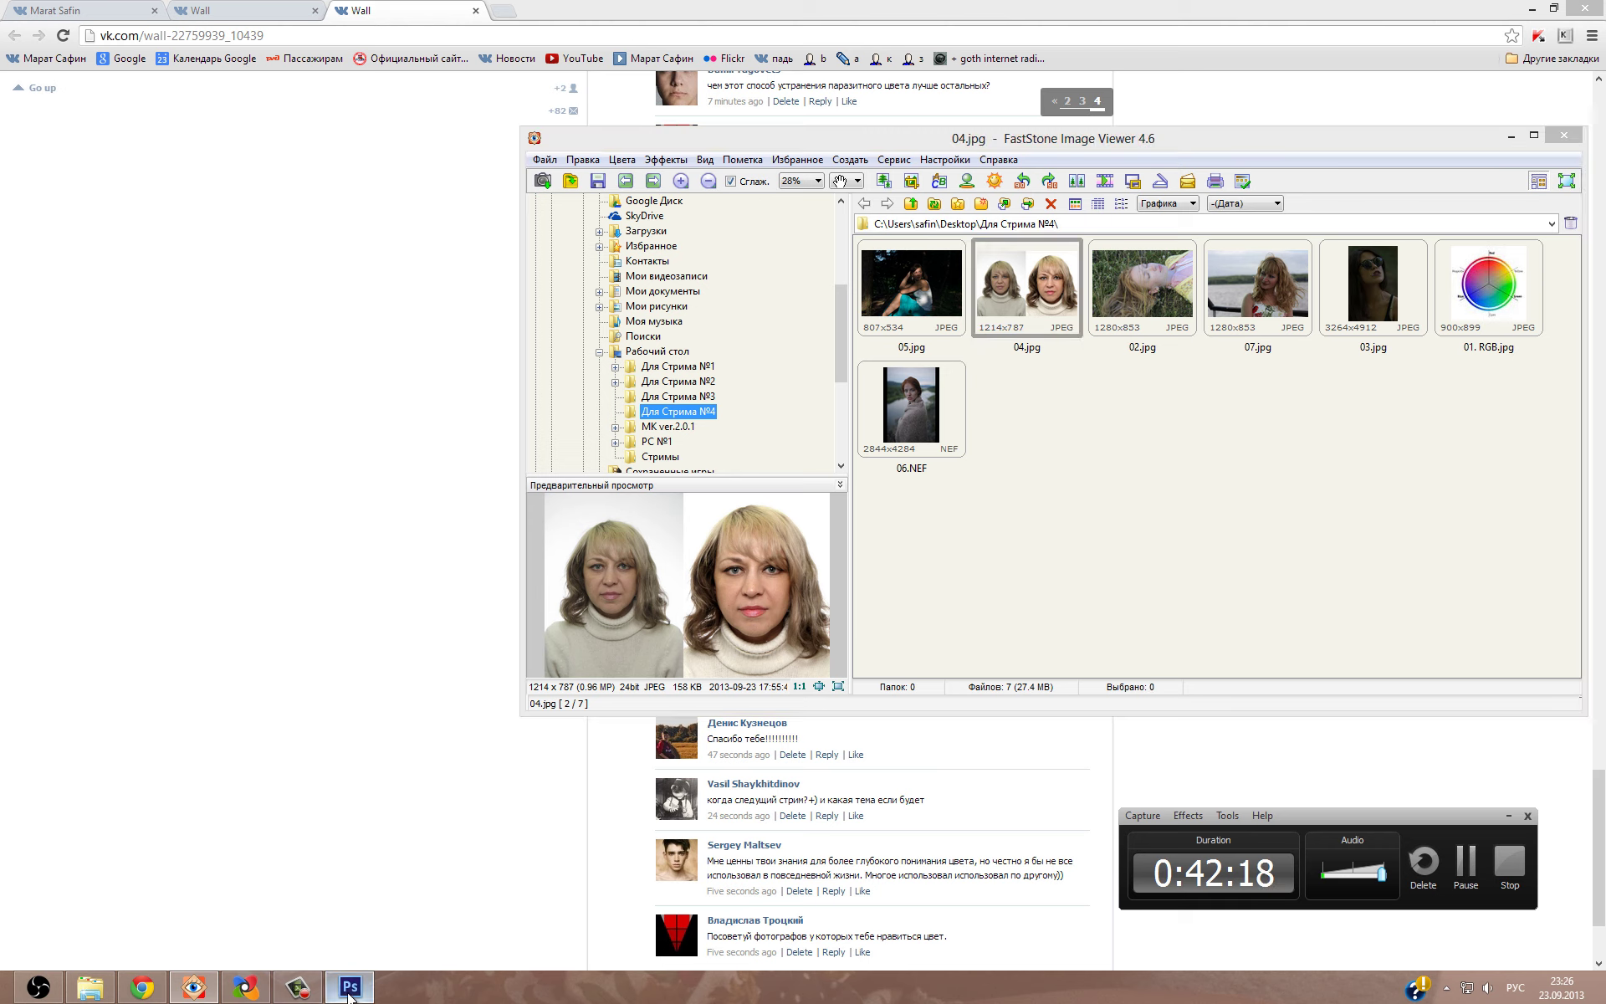
pyautogui.click(349, 987)
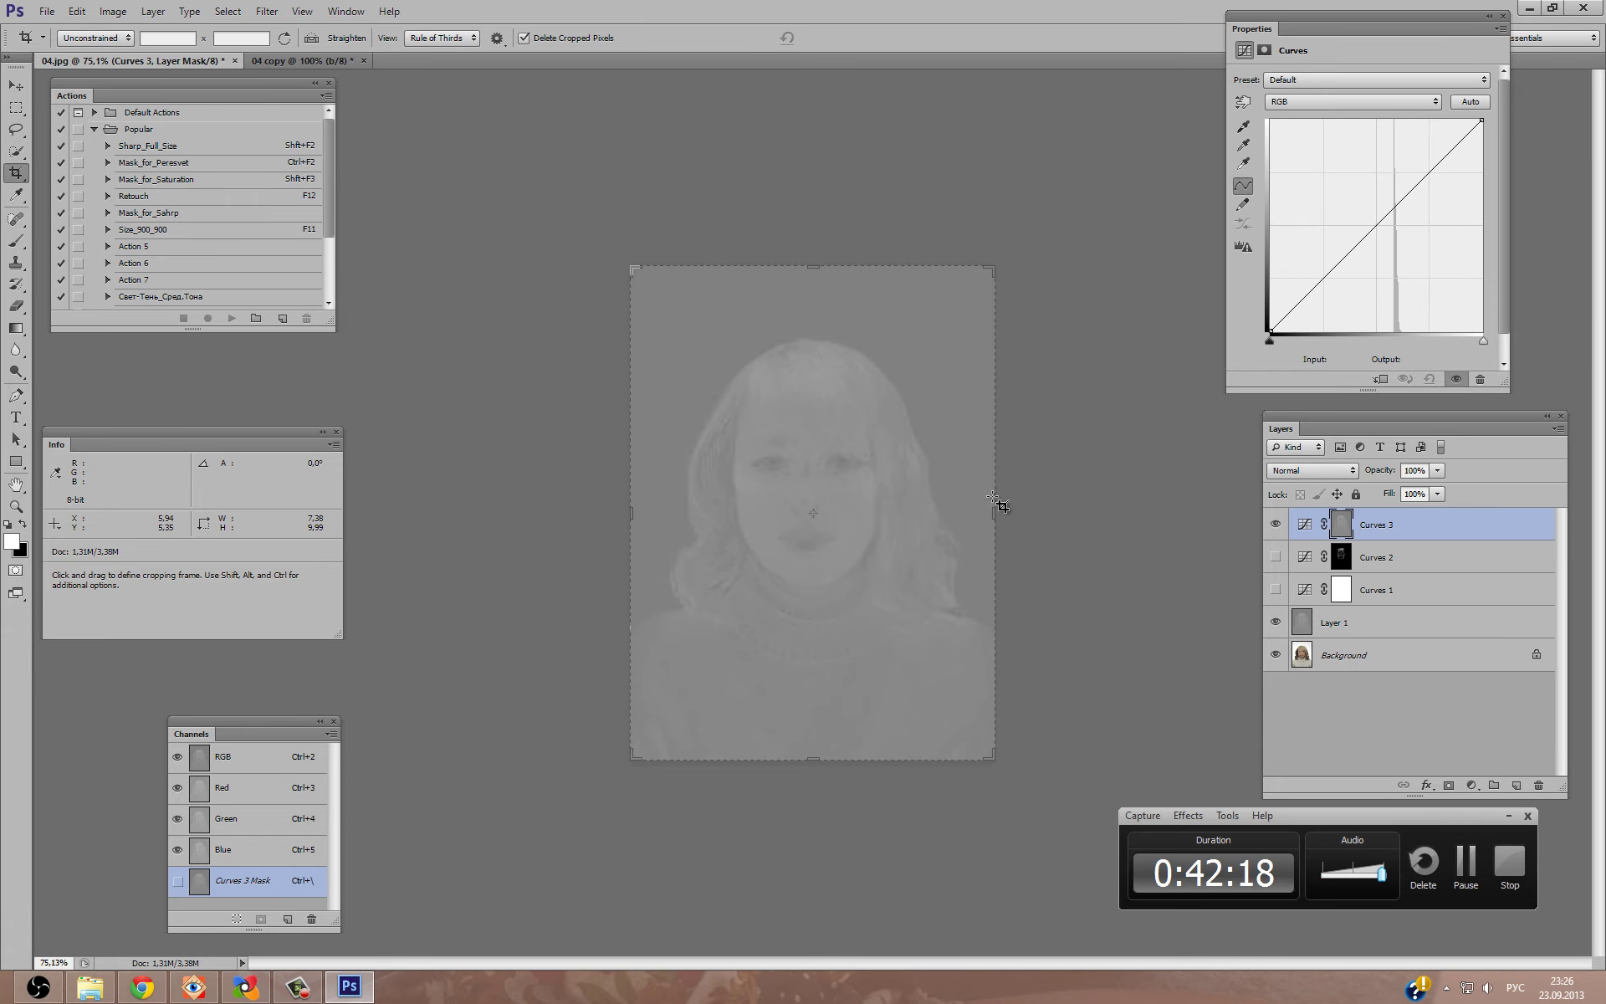
# Delete the Curves layers and Layer 1, then close 04 copy without saving.
pyautogui.keyDown('shift'); pyautogui.click(1376, 623); pyautogui.keyUp('shift')
pyautogui.moveTo(1417, 620)
pyautogui.mouseDown()
pyautogui.moveTo(1538, 761)
pyautogui.moveTo(1538, 784)
pyautogui.mouseUp()
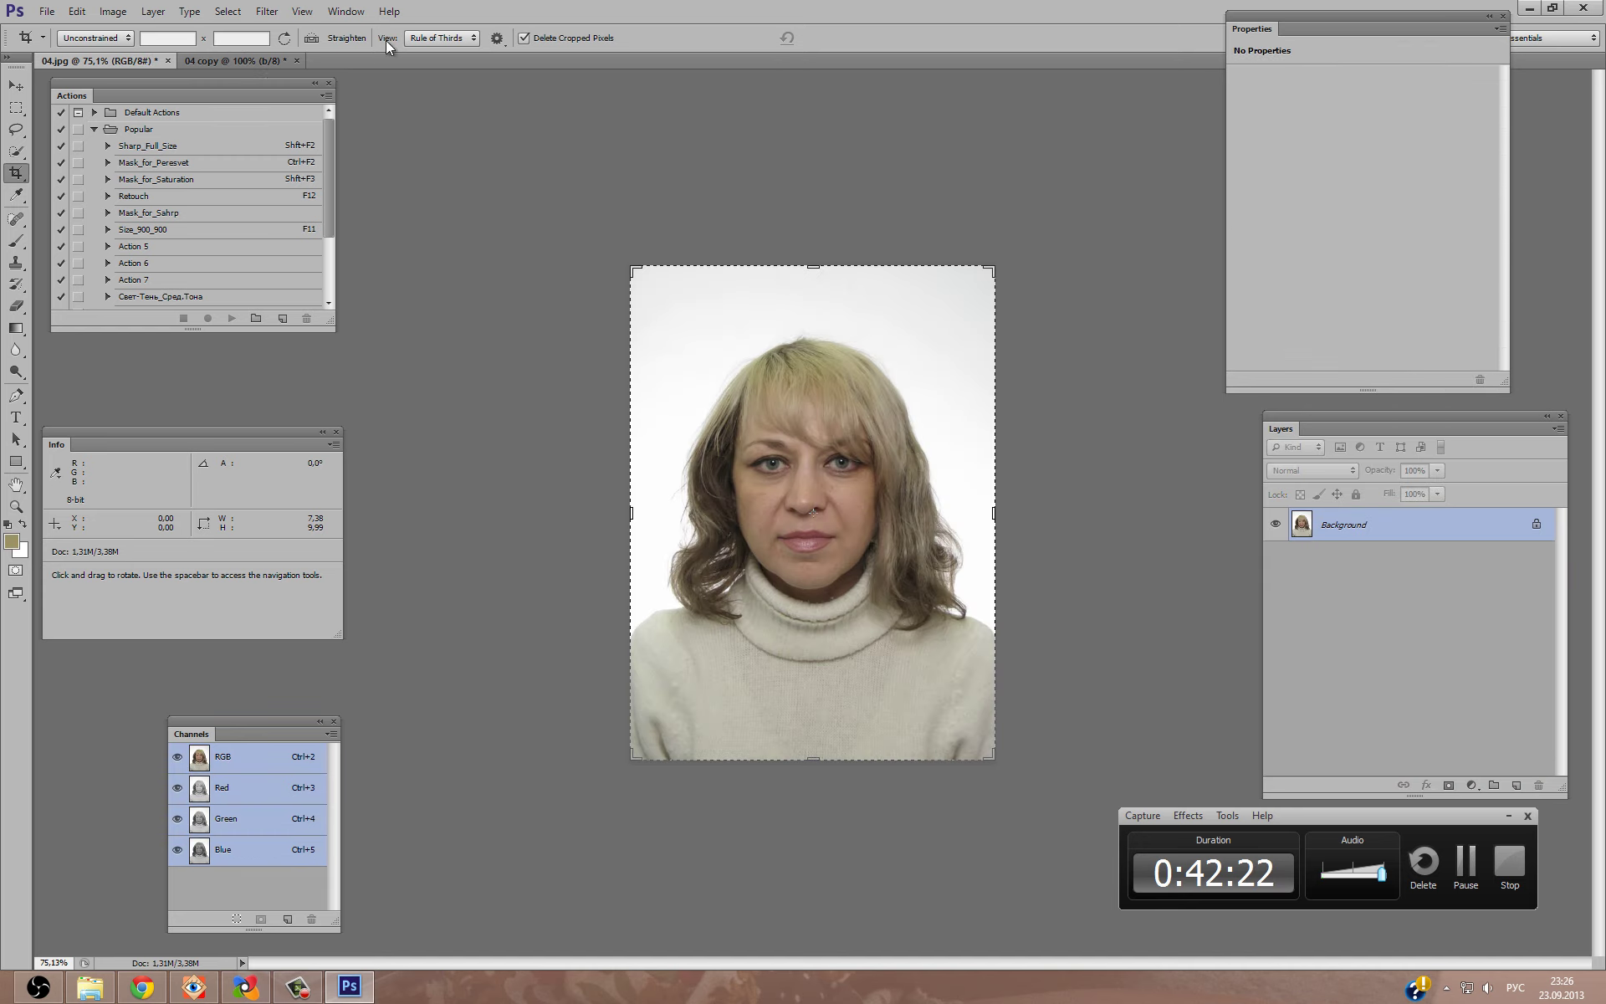
pyautogui.click(297, 60)
pyautogui.click(846, 365)
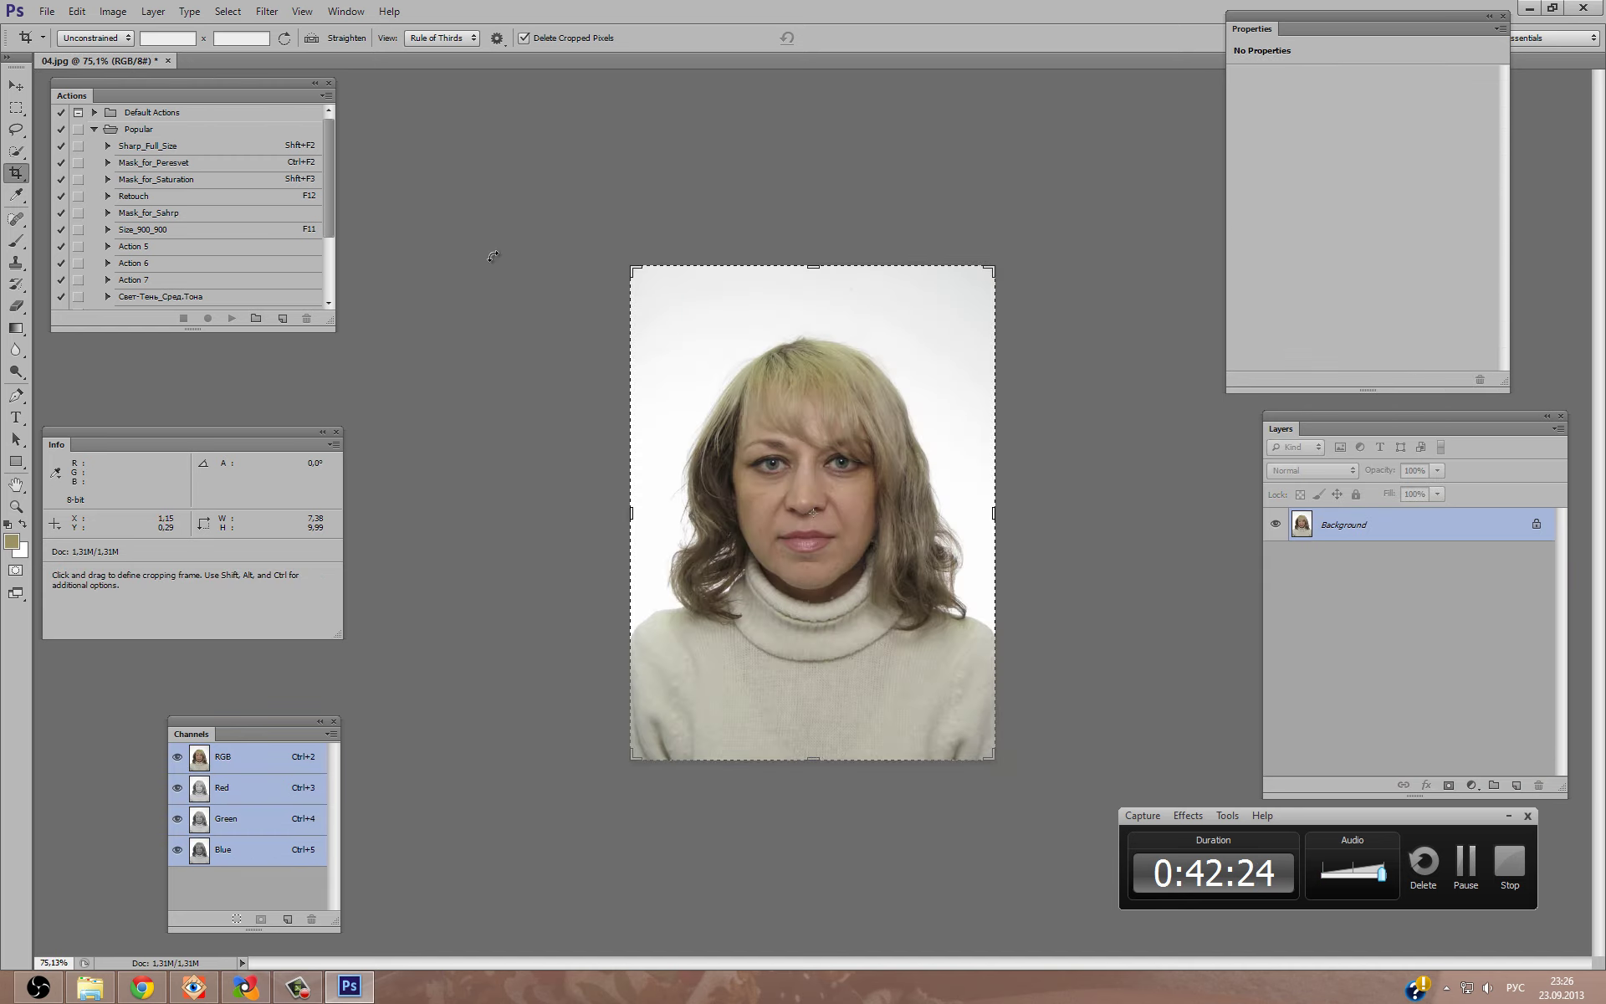
# Create a new action, Action 9, and start recording it.
pyautogui.click(283, 318)
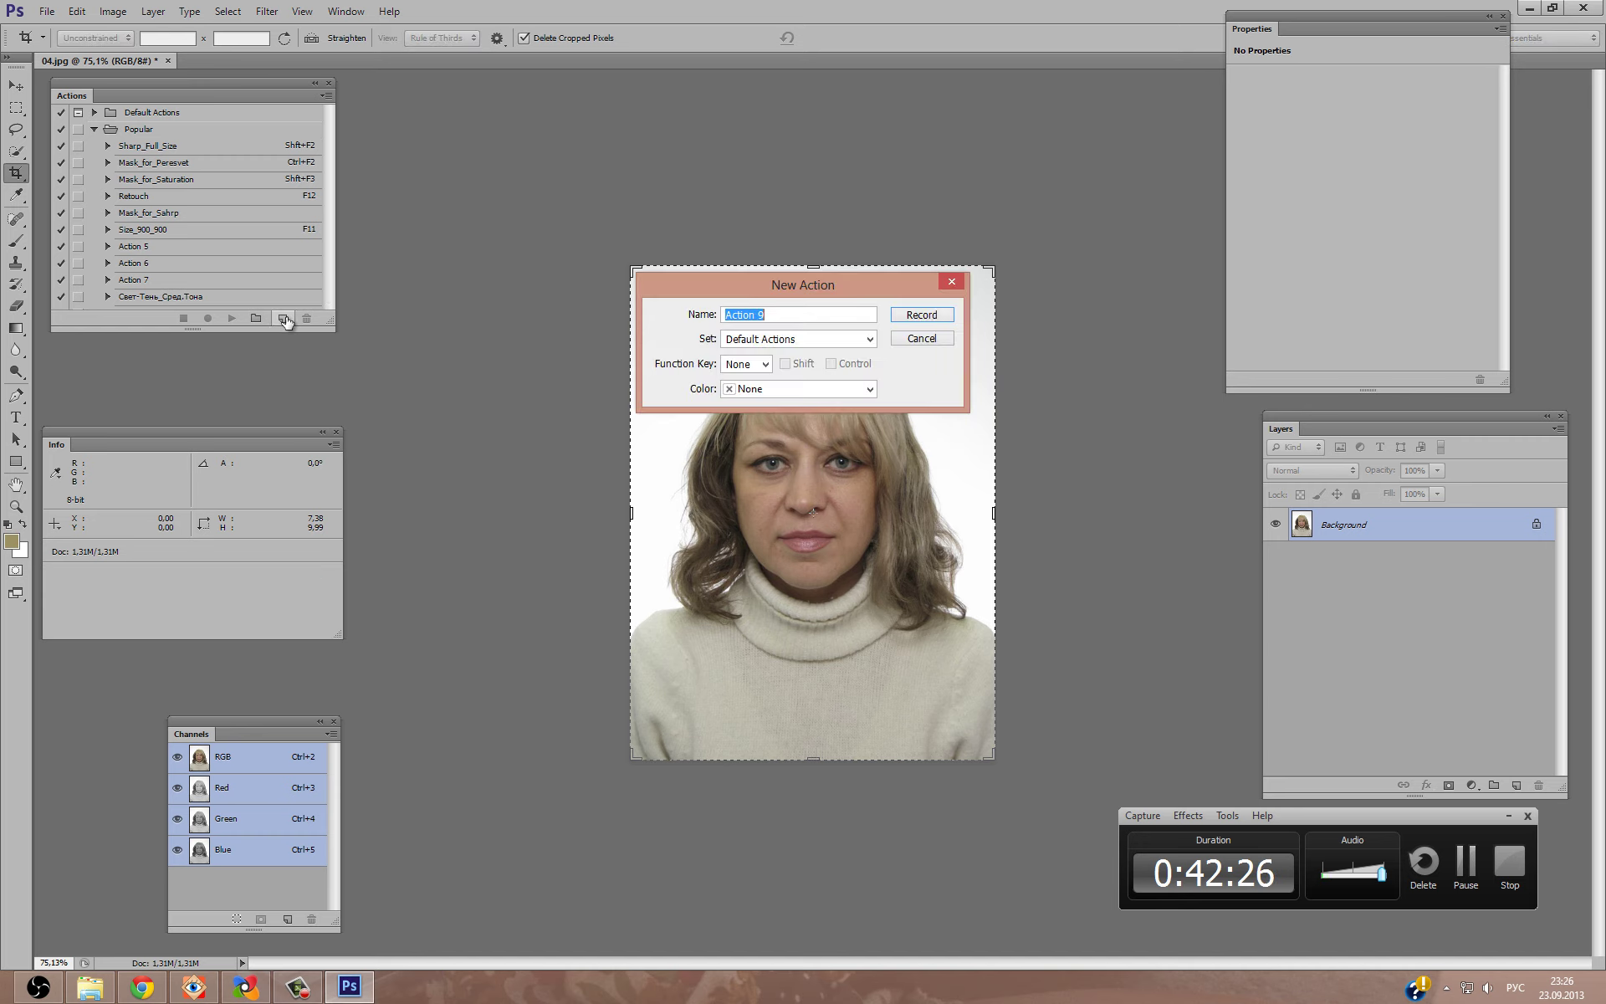
pyautogui.click(952, 315)
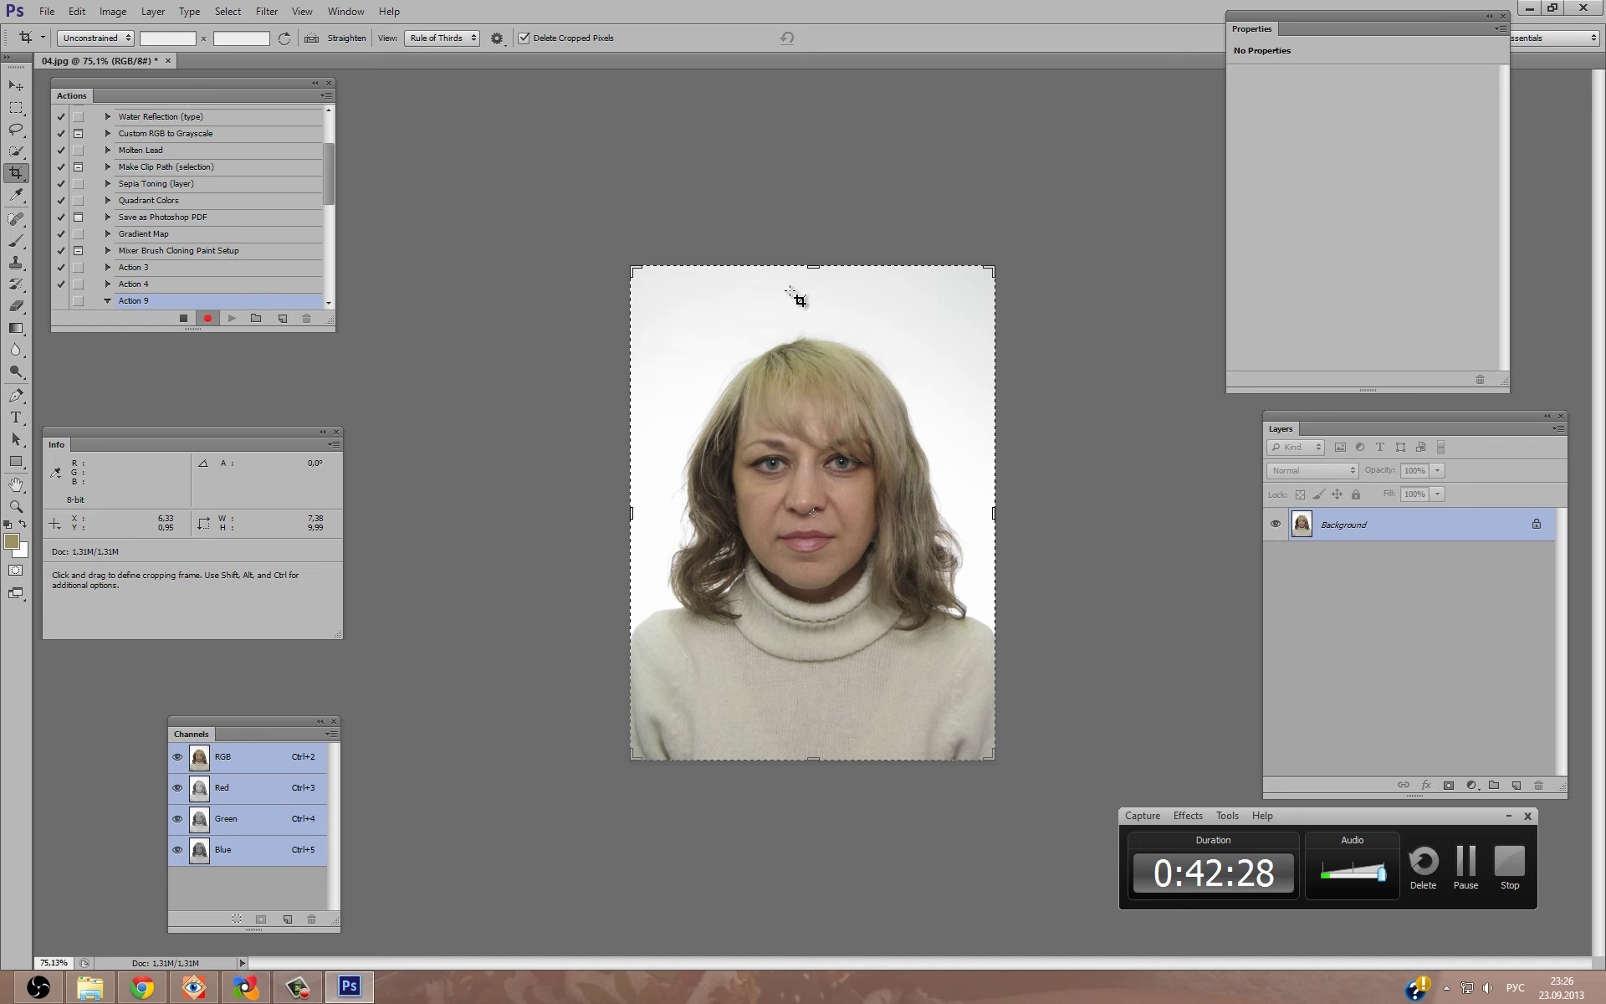
pyautogui.click(124, 15)
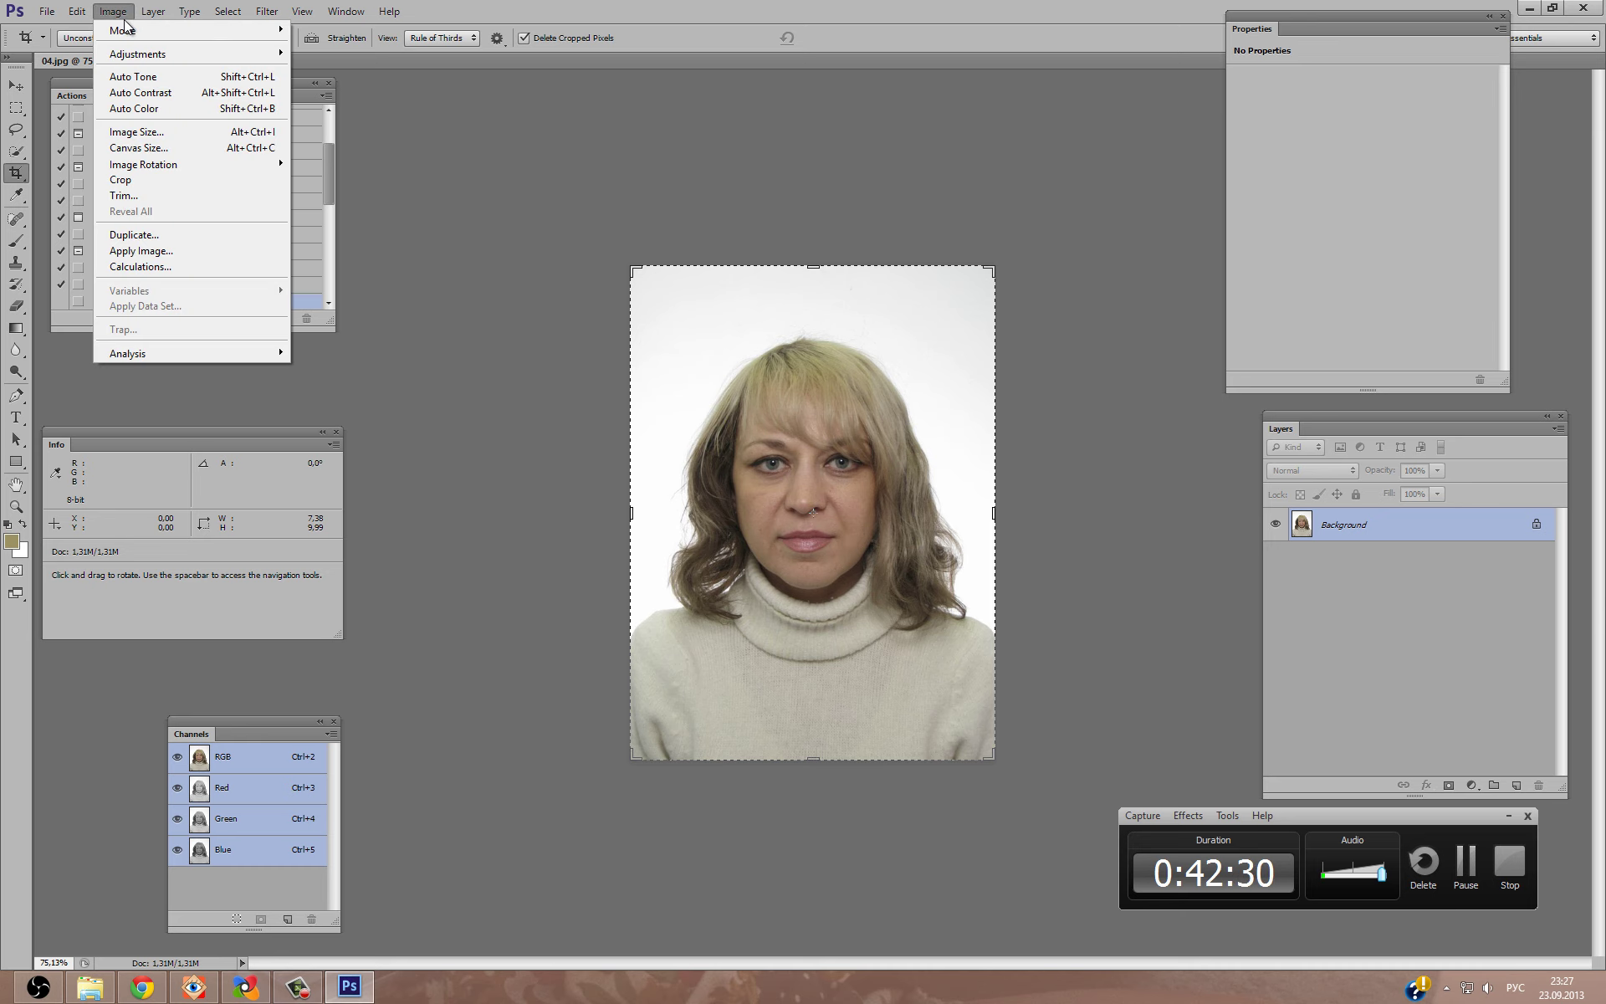
# Duplicate the portrait, stop recording, and delete the recorded duplicate step from Action 9.
pyautogui.click(152, 235)
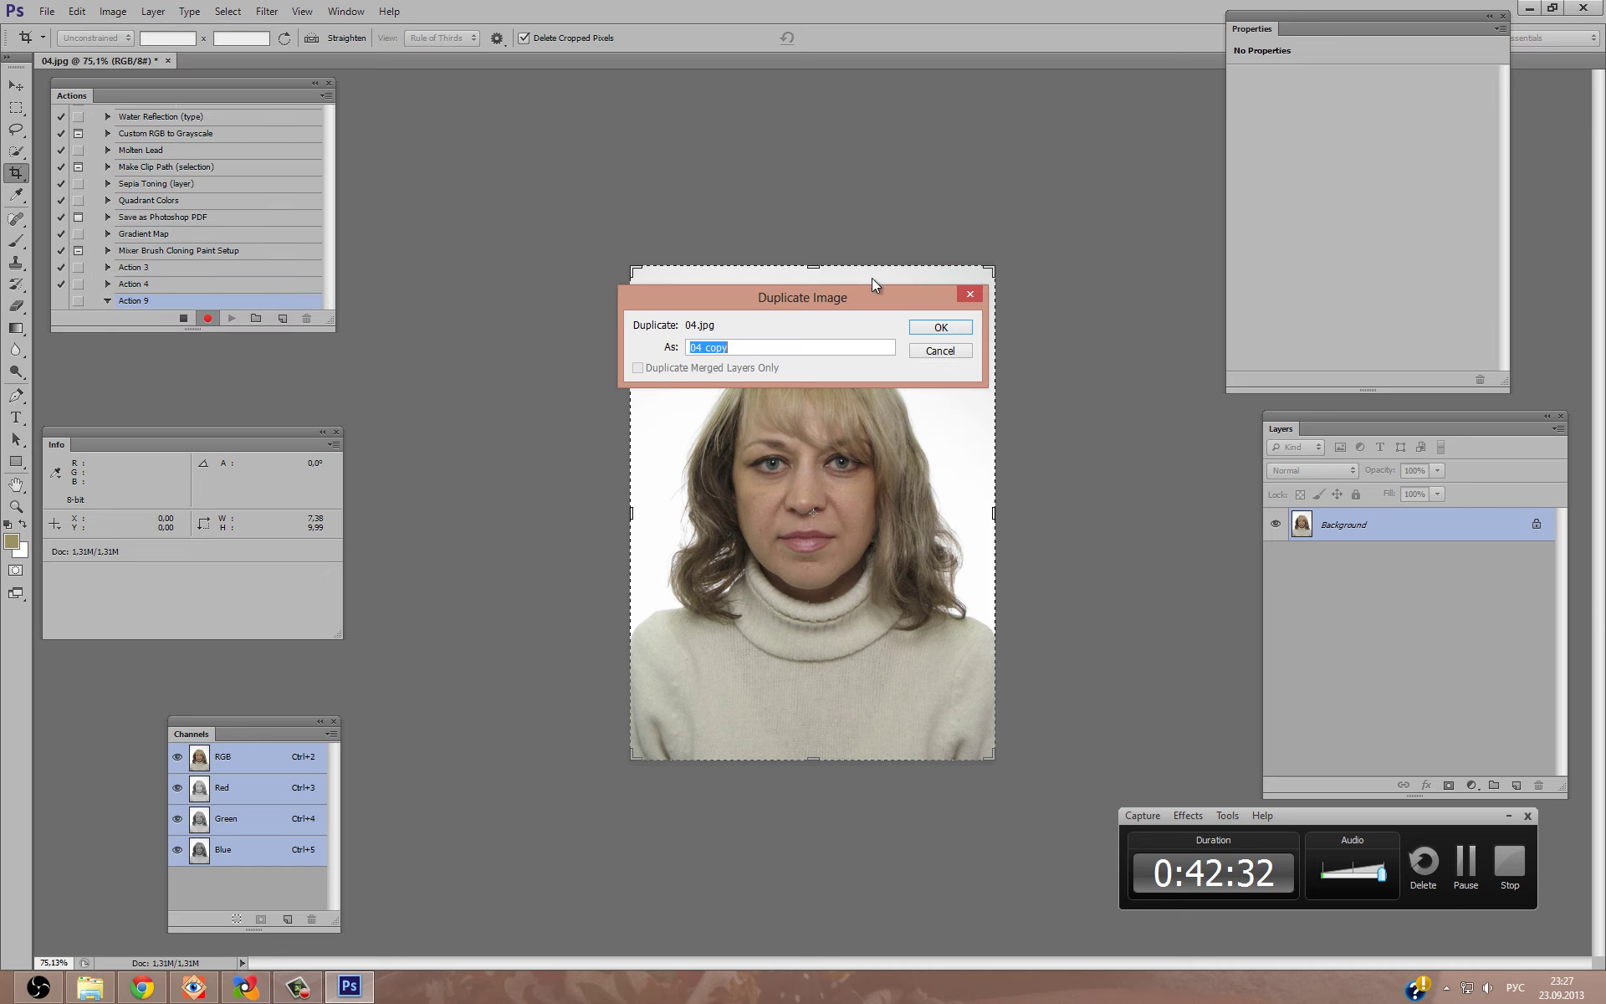
pyautogui.click(924, 329)
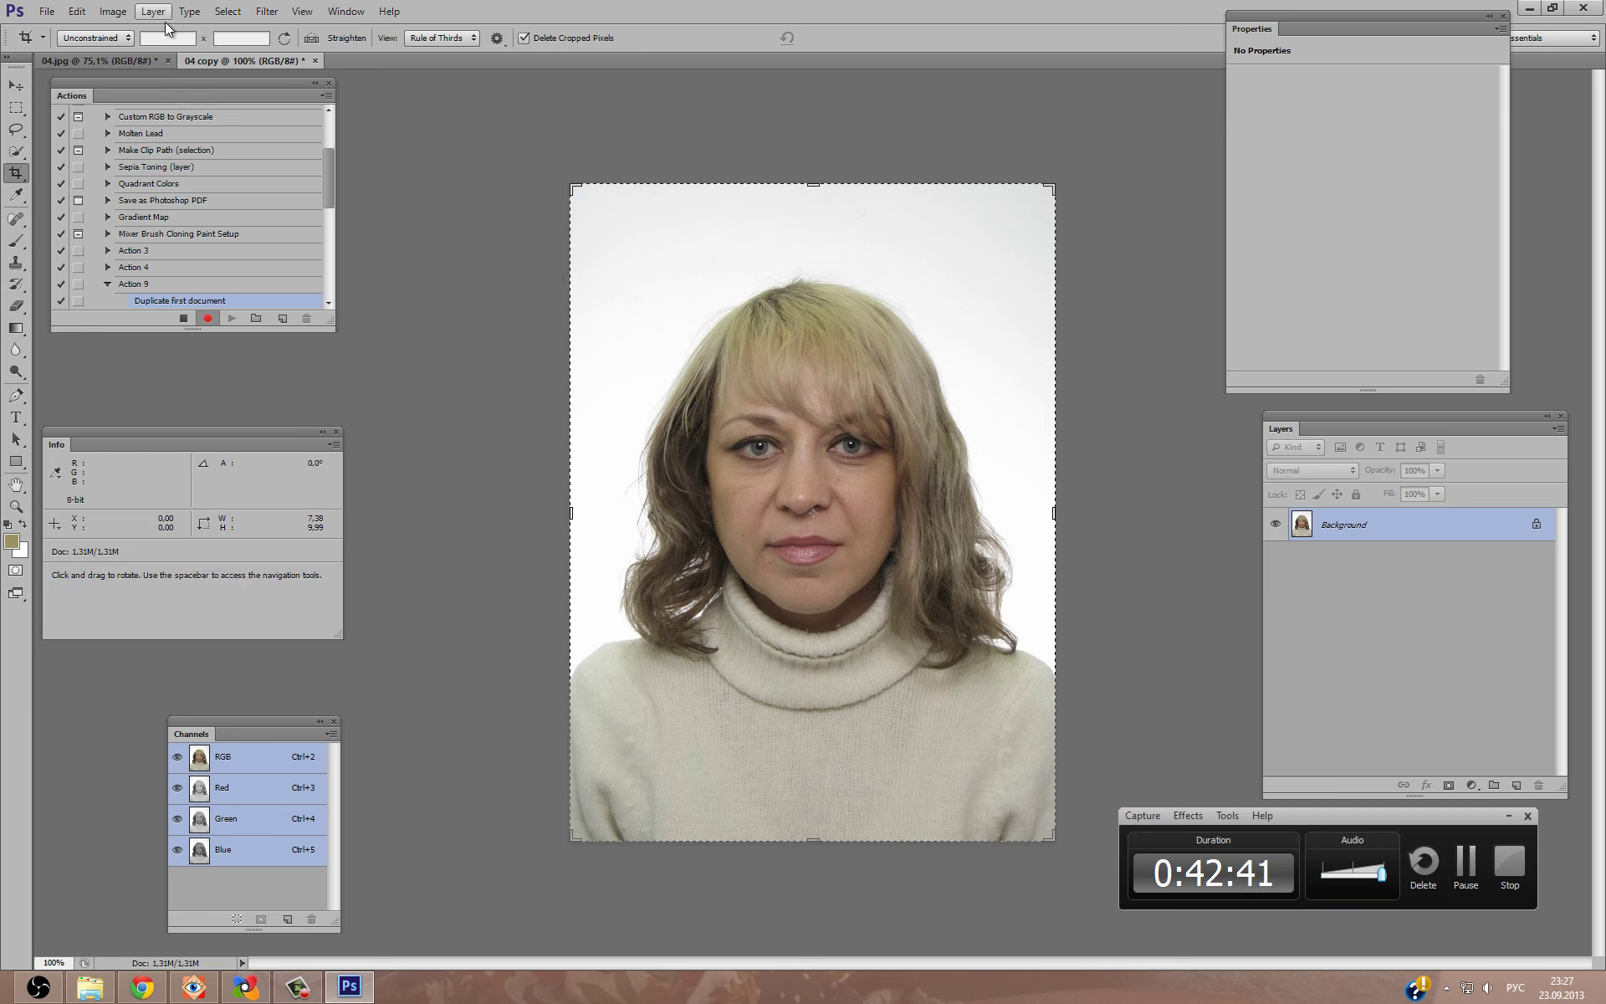
pyautogui.click(190, 321)
pyautogui.moveTo(201, 301); pyautogui.dragTo(307, 325)
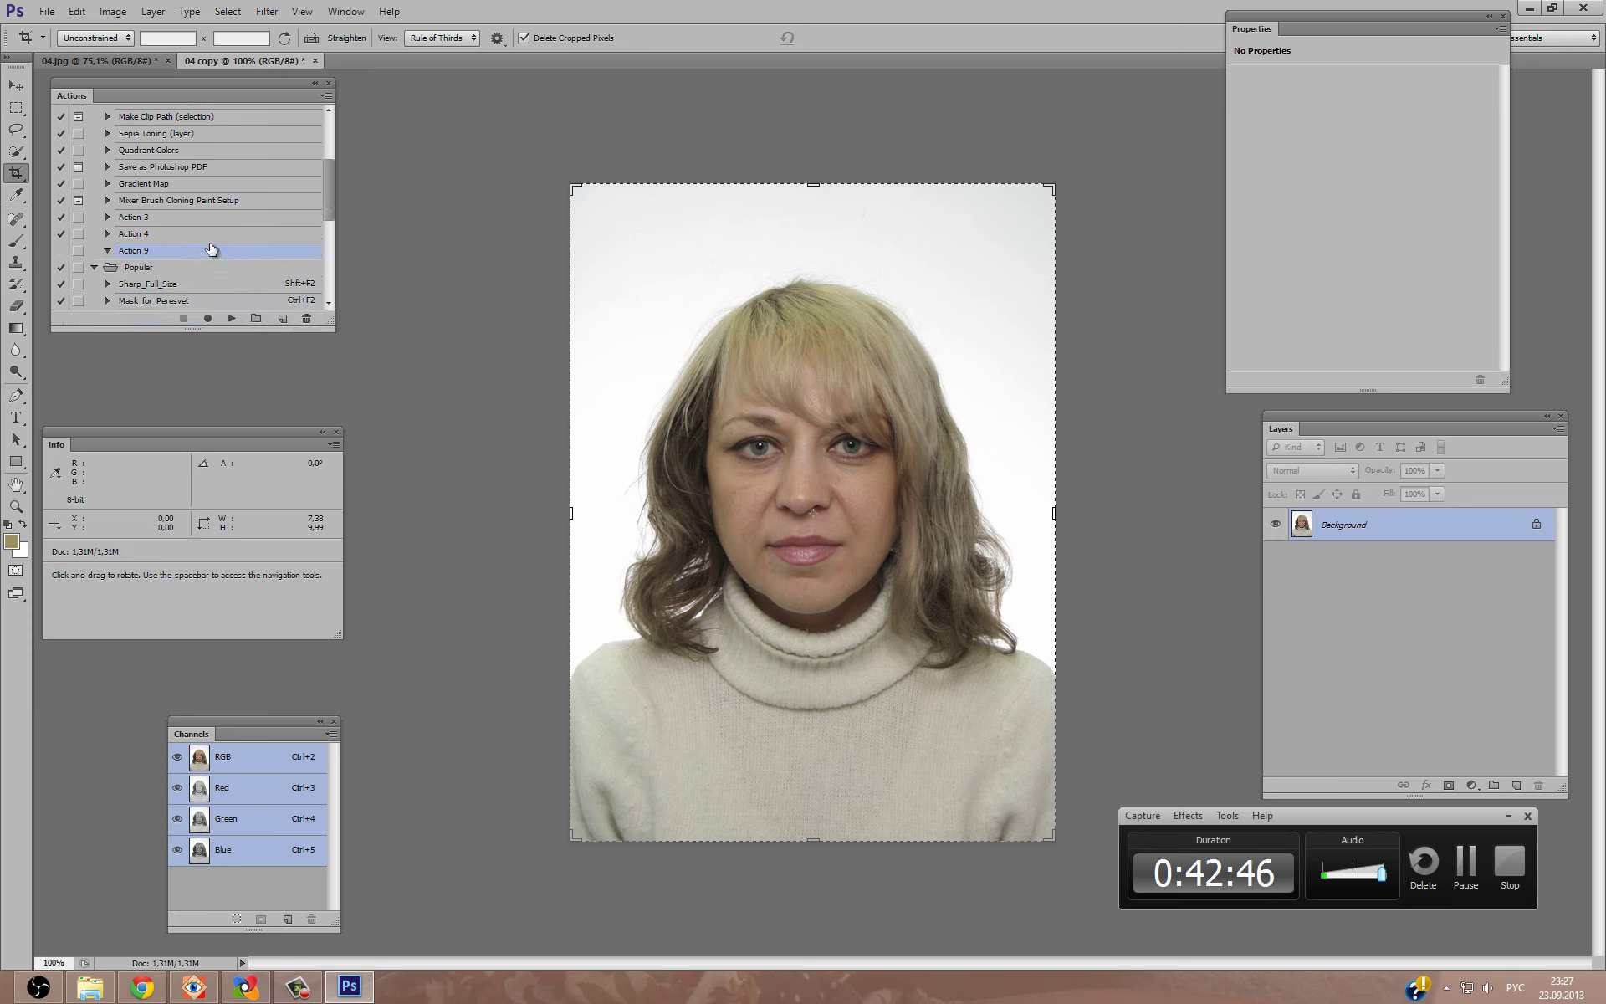
# Close 04 copy without saving and resume recording Action 9.
pyautogui.click(208, 318)
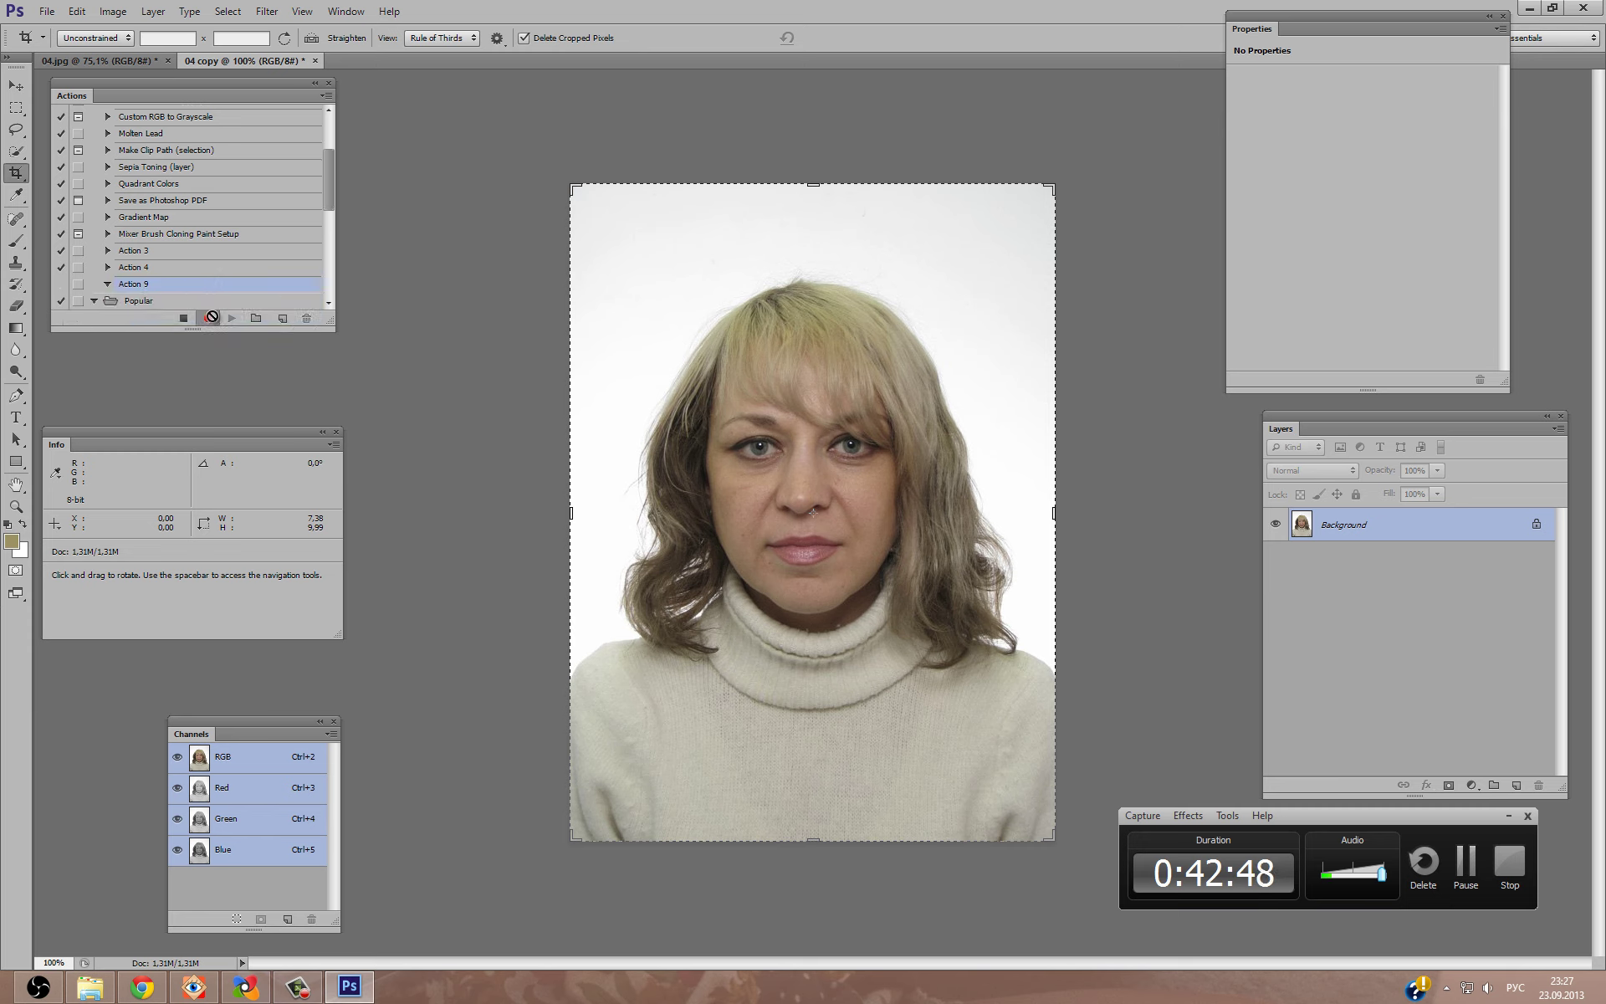
pyautogui.click(183, 318)
pyautogui.click(315, 61)
pyautogui.click(840, 359)
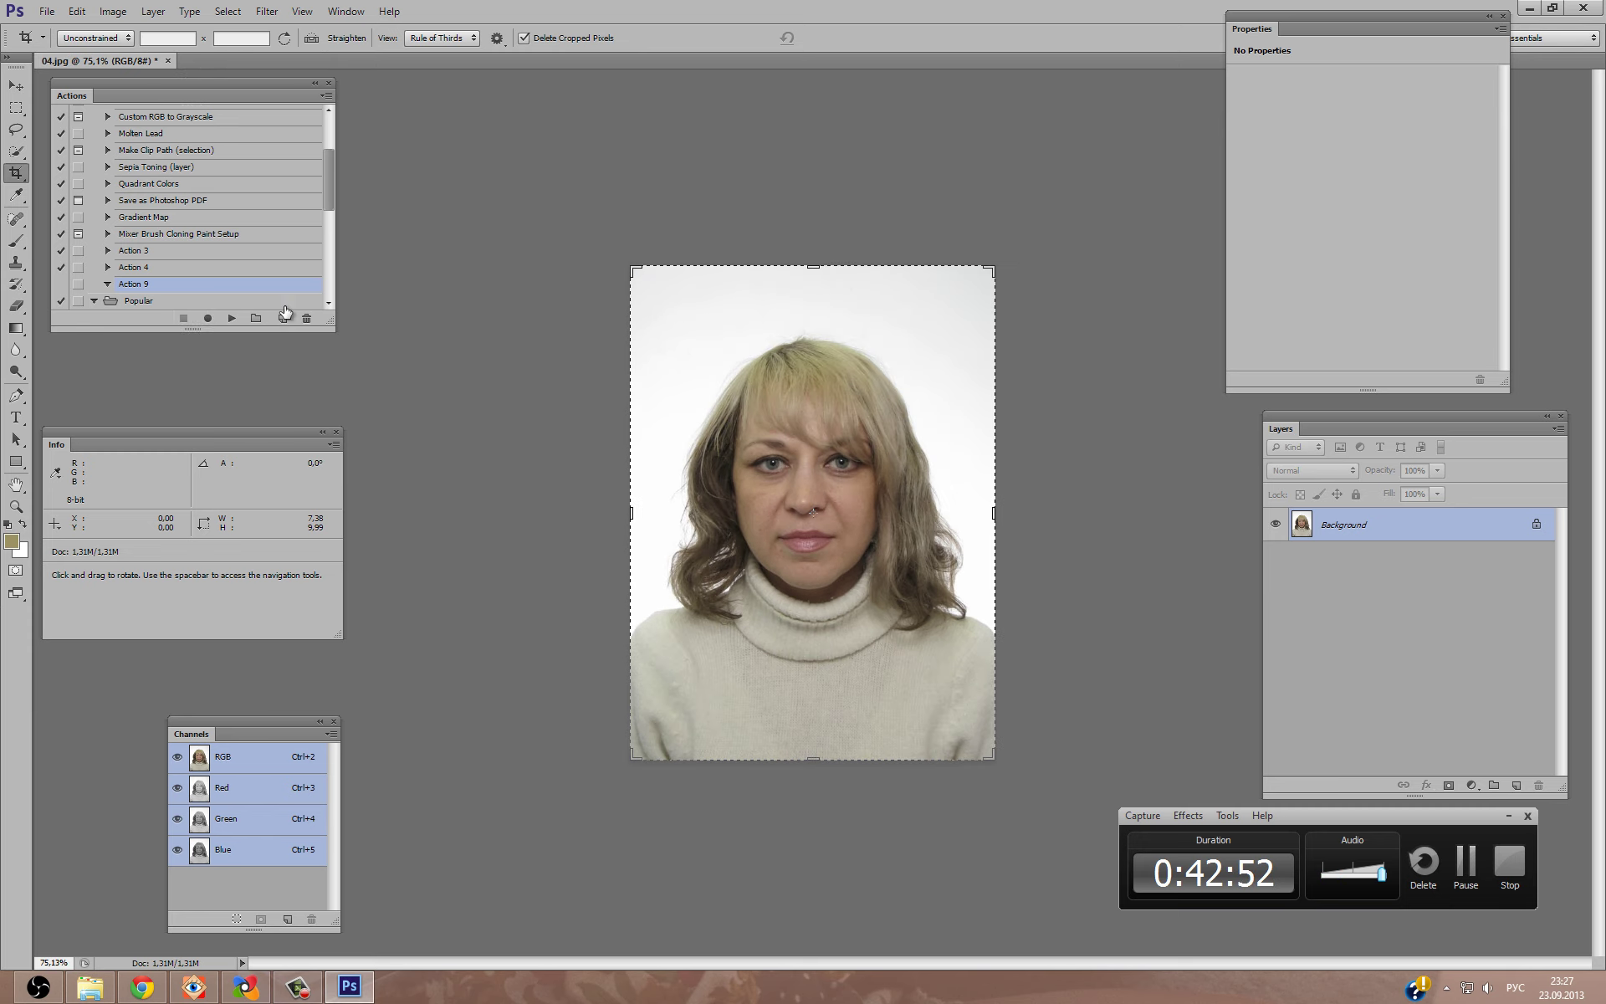
pyautogui.click(207, 318)
# Record a duplicate of 04.jpg named '1' in Action 9, then switch to the VK wall.
pyautogui.click(115, 11)
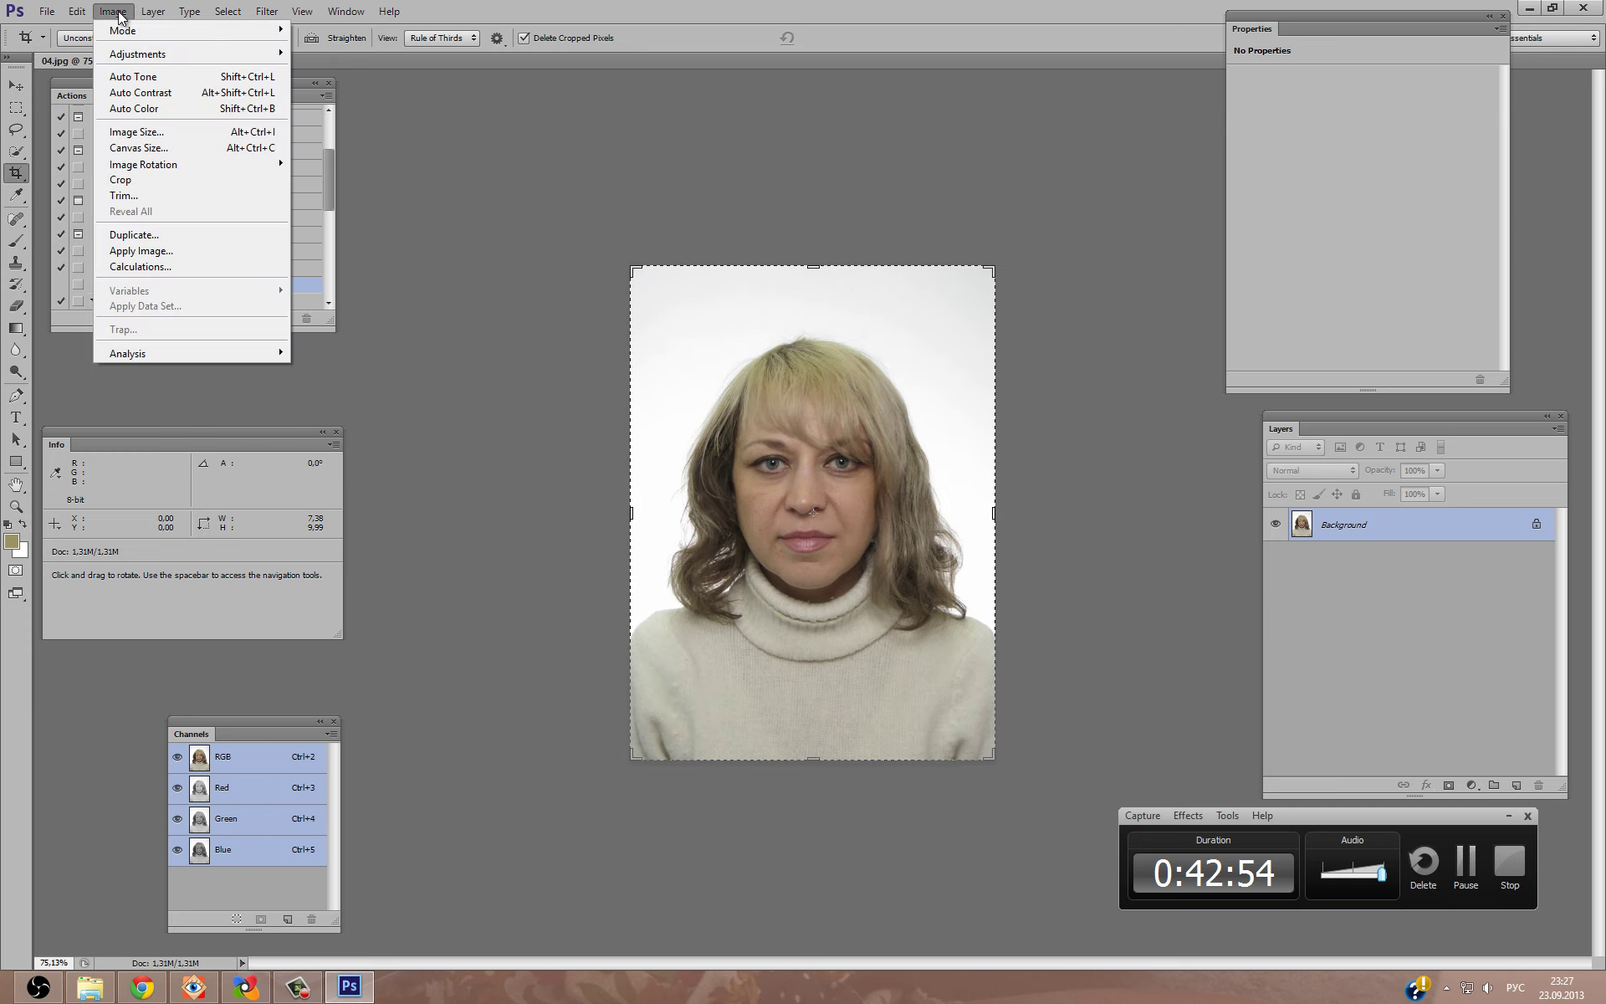
pyautogui.click(201, 237)
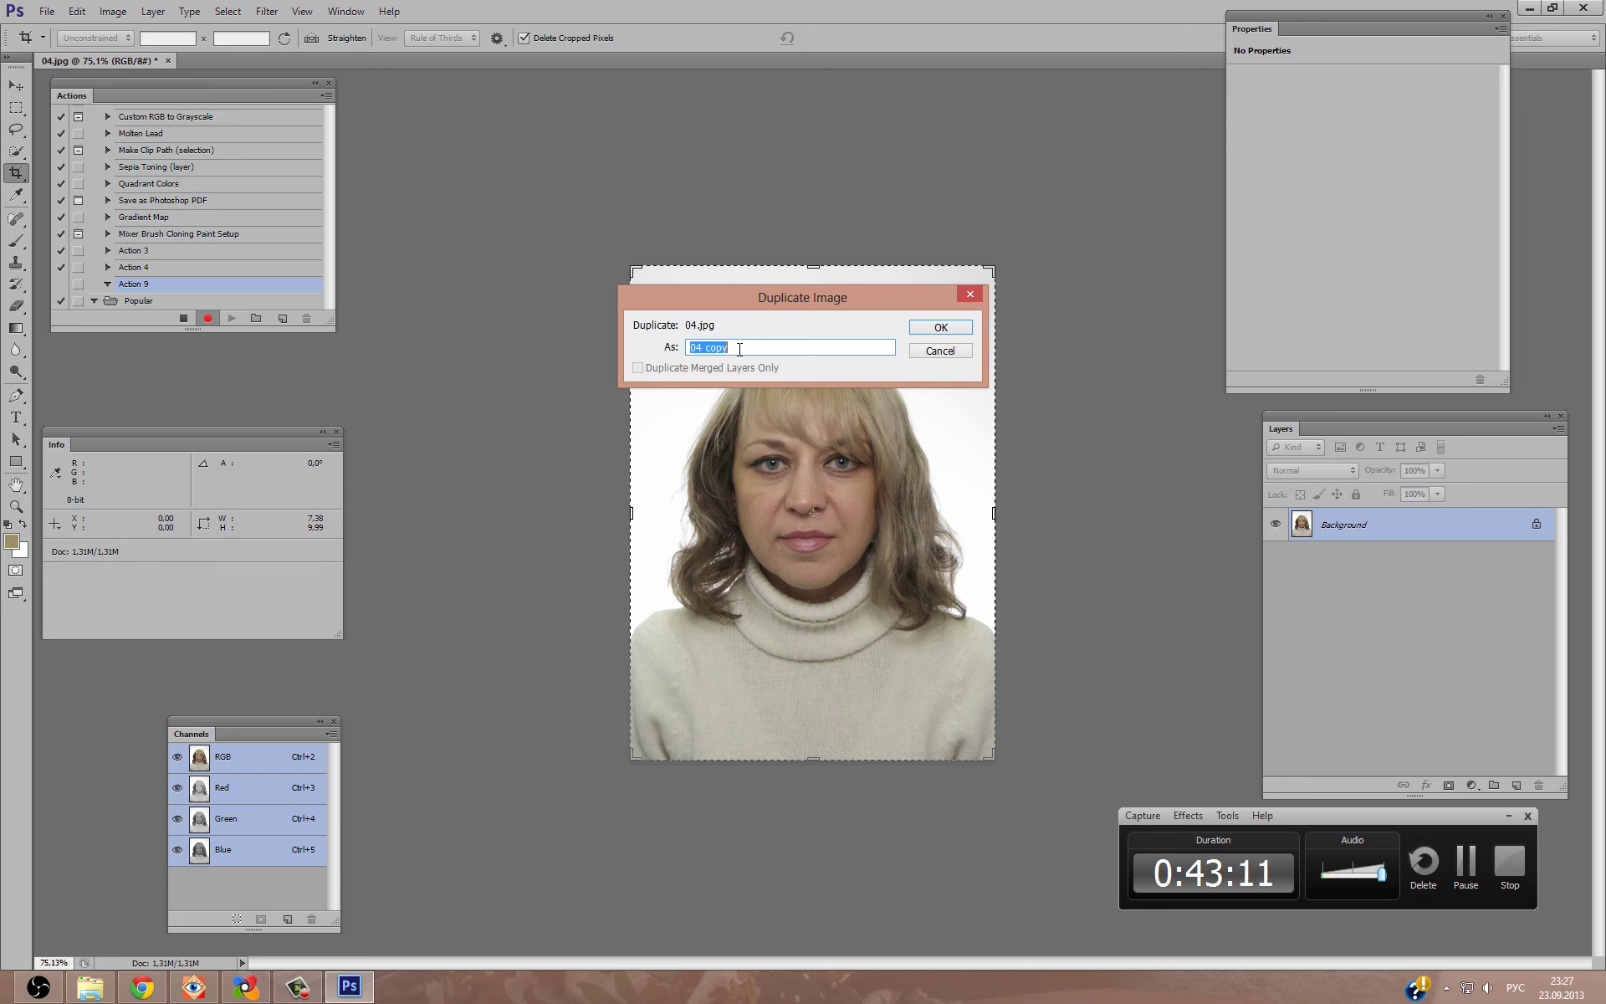
pyautogui.write('1')
pyautogui.click(940, 328)
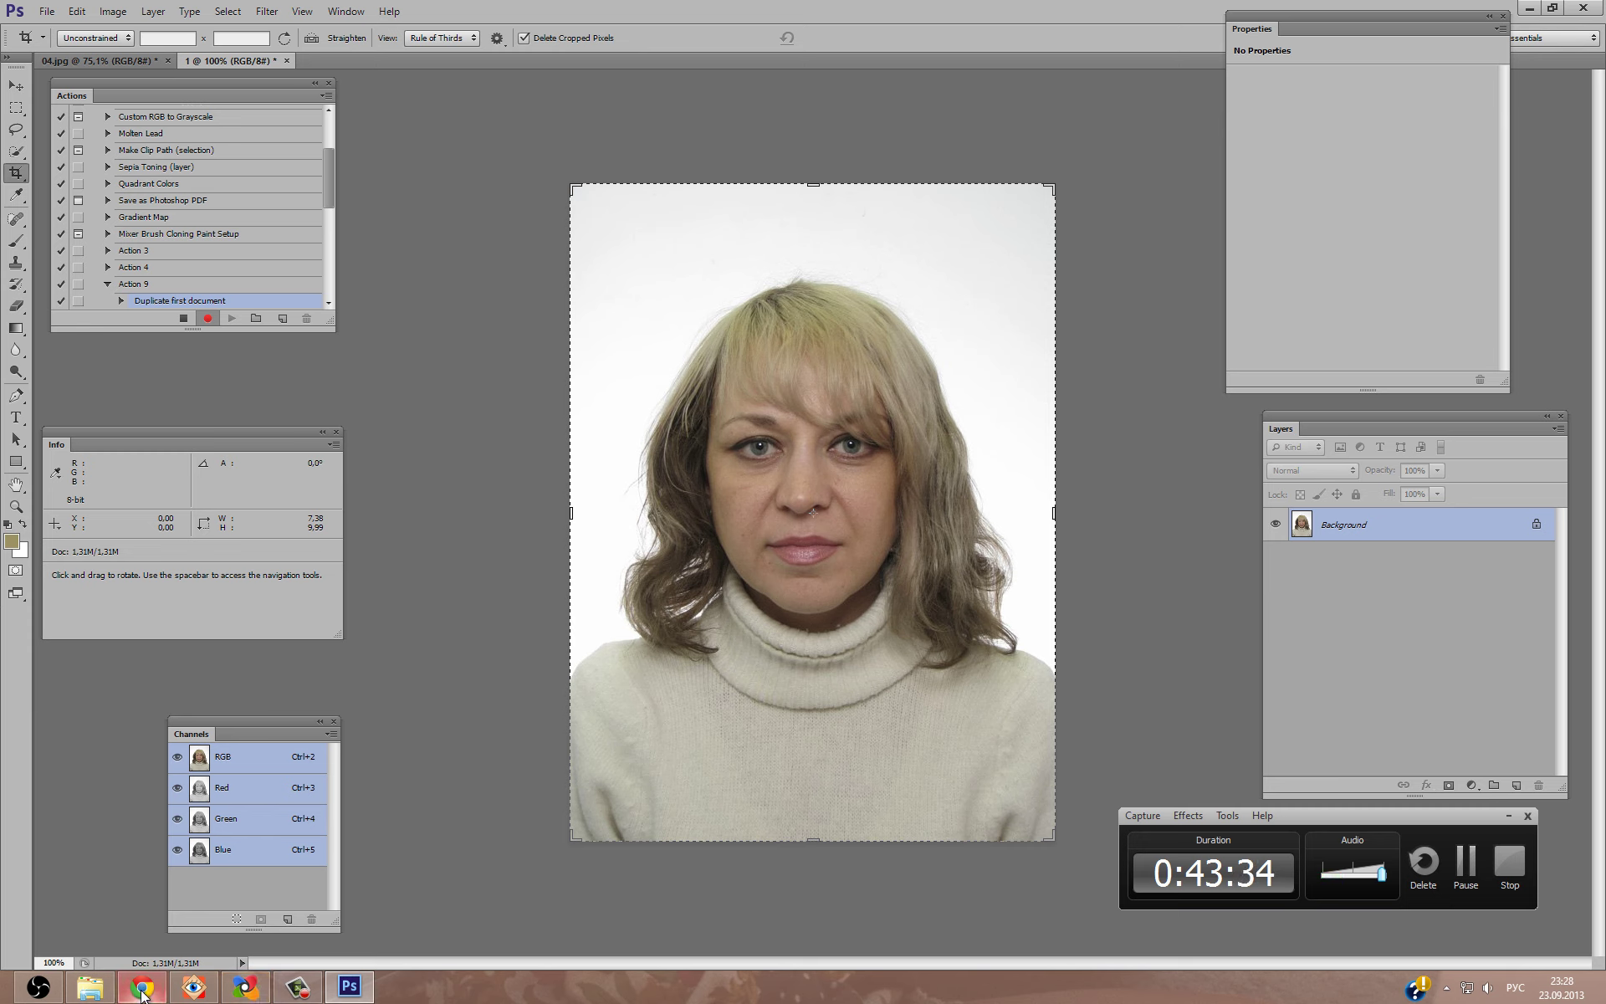
pyautogui.click(245, 987)
# Post a name-mention comment on the VK thread as the community, then minimize Chrome.
pyautogui.scroll(-3, 725, 766)
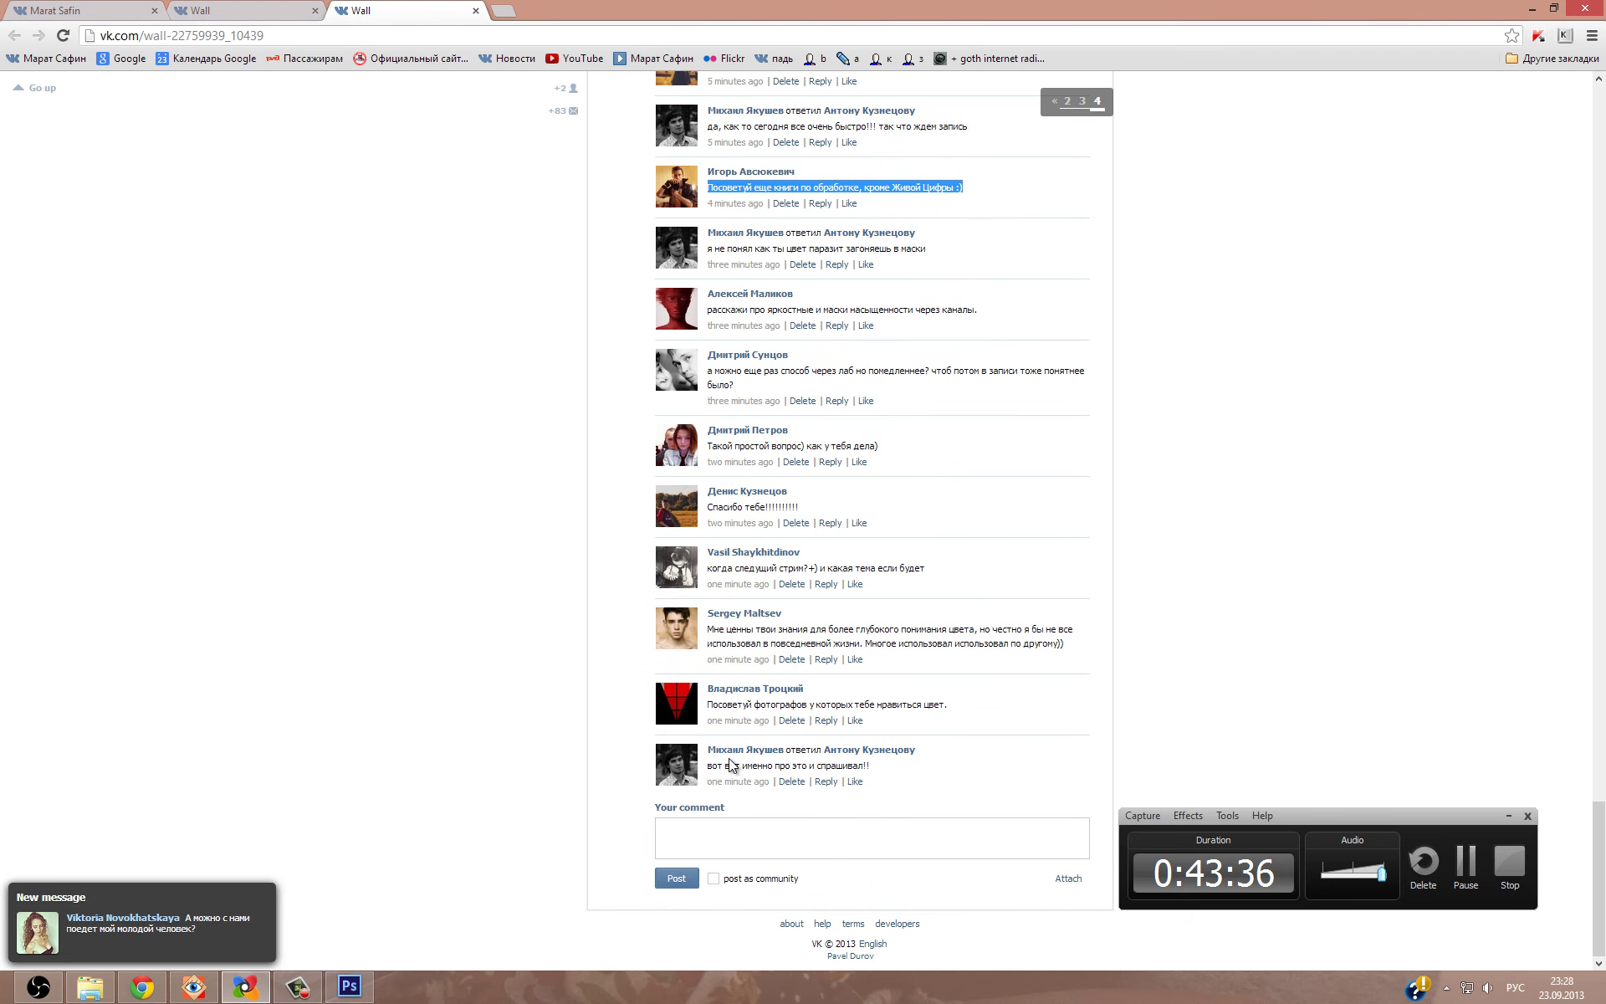
pyautogui.click(751, 824)
pyautogui.write('Ан')
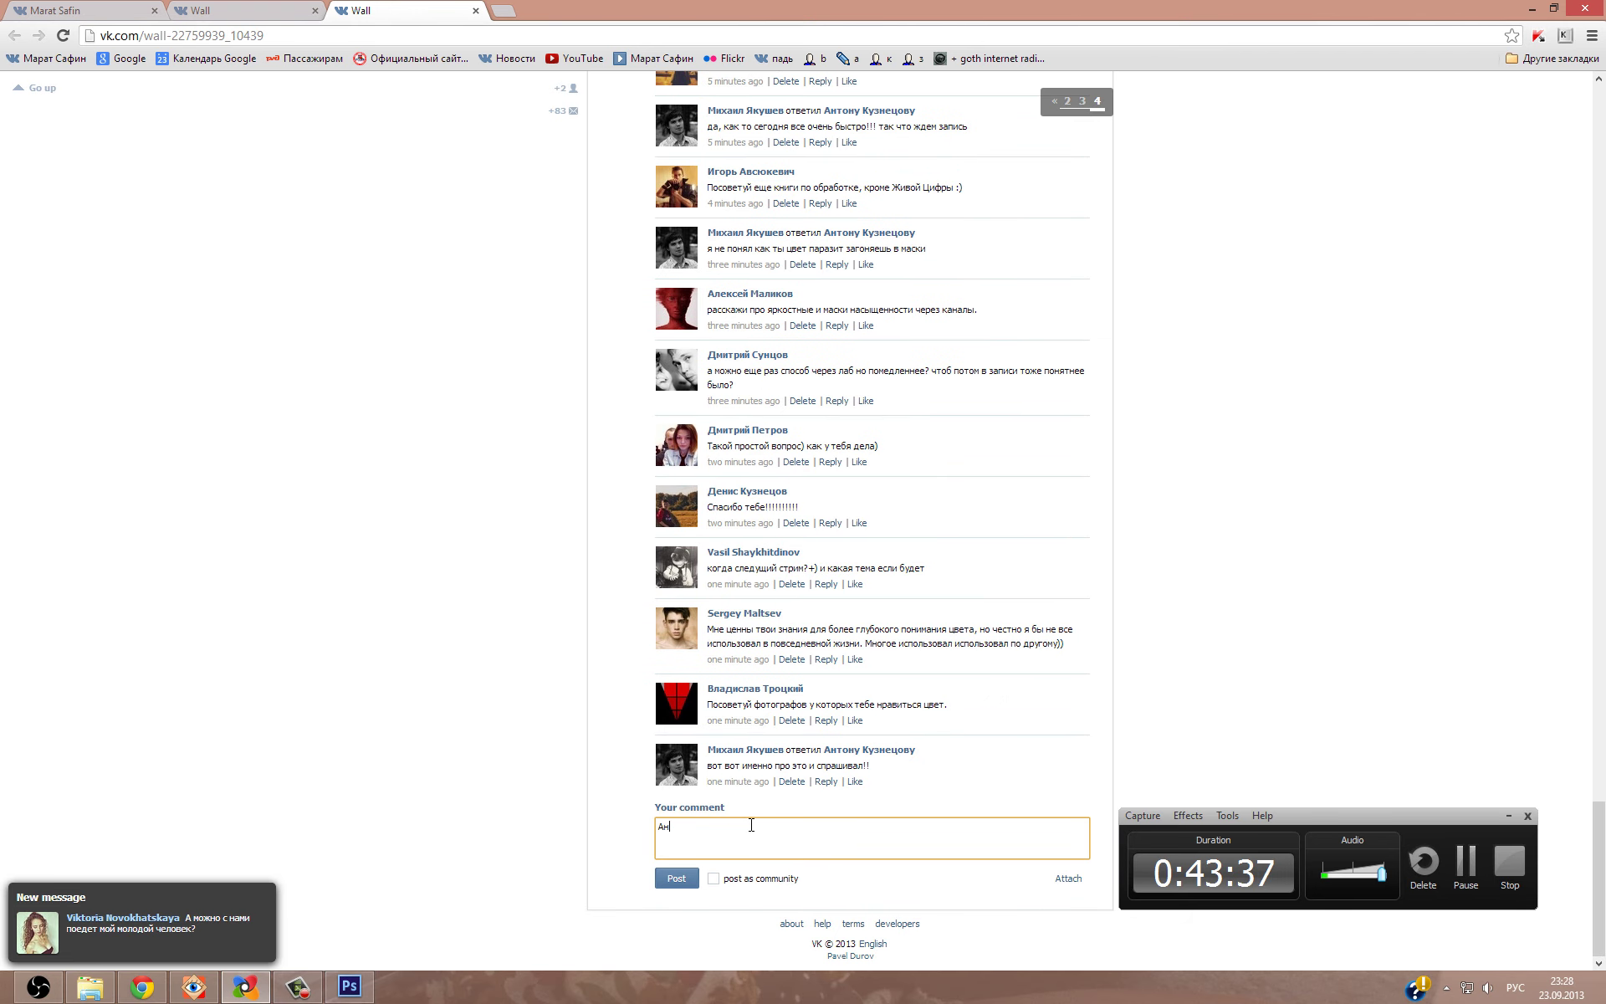
pyautogui.write('дре')
pyautogui.write('й Жура')
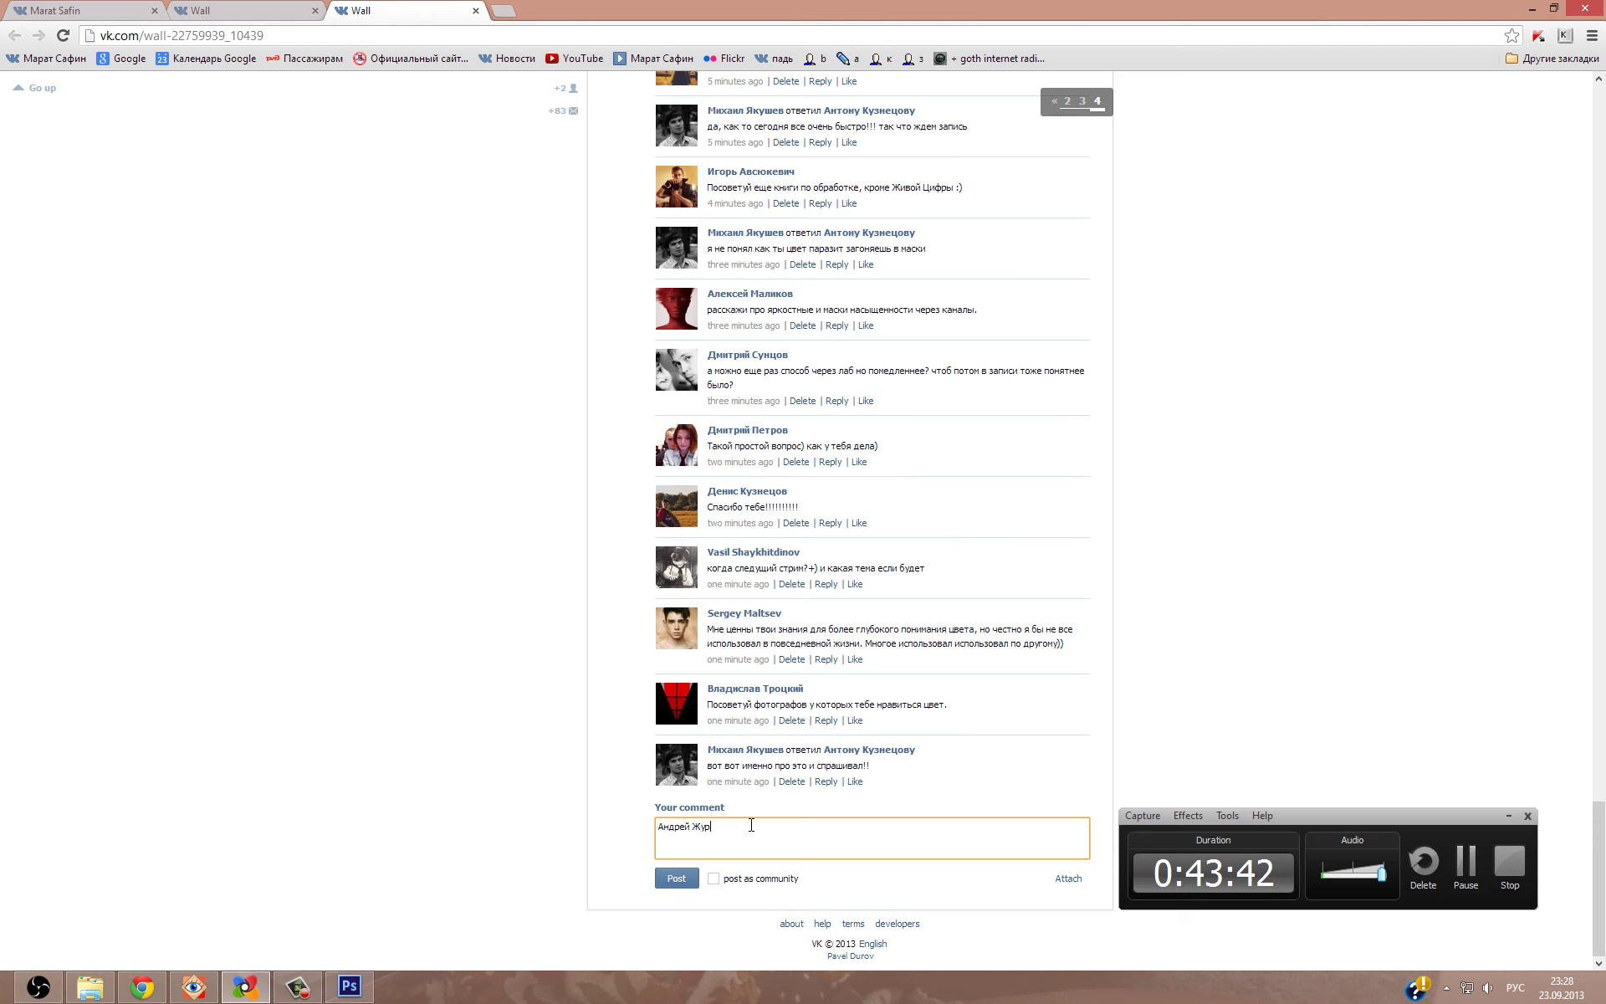
pyautogui.write('влев')
pyautogui.click(712, 878)
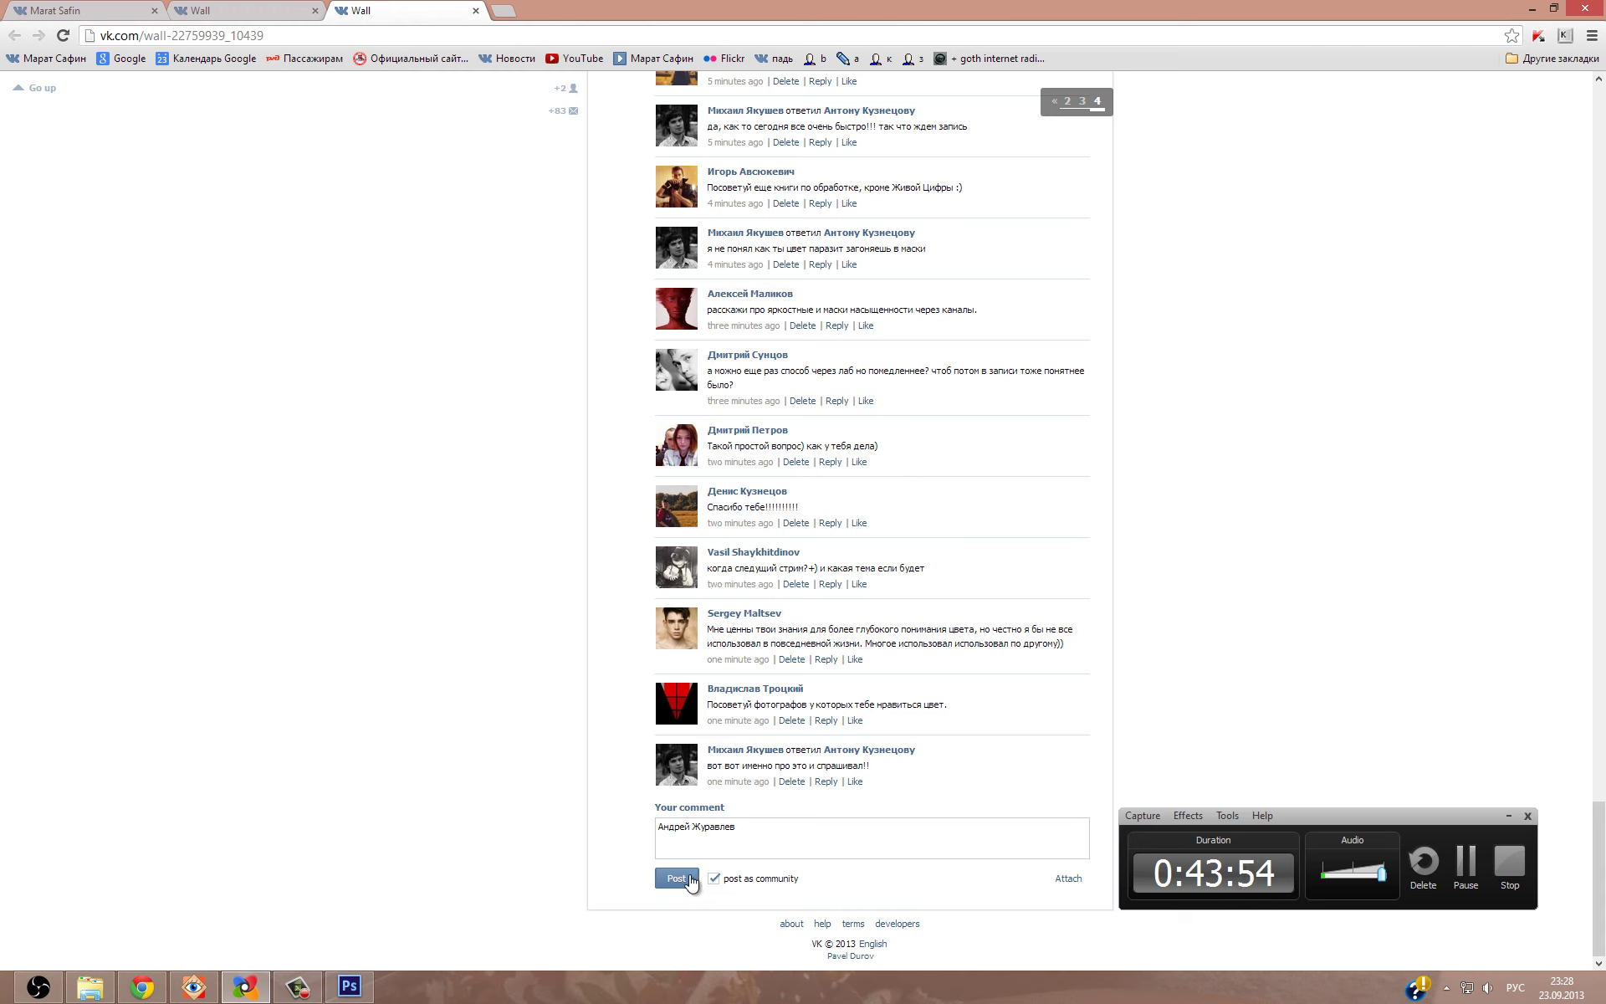
pyautogui.click(690, 878)
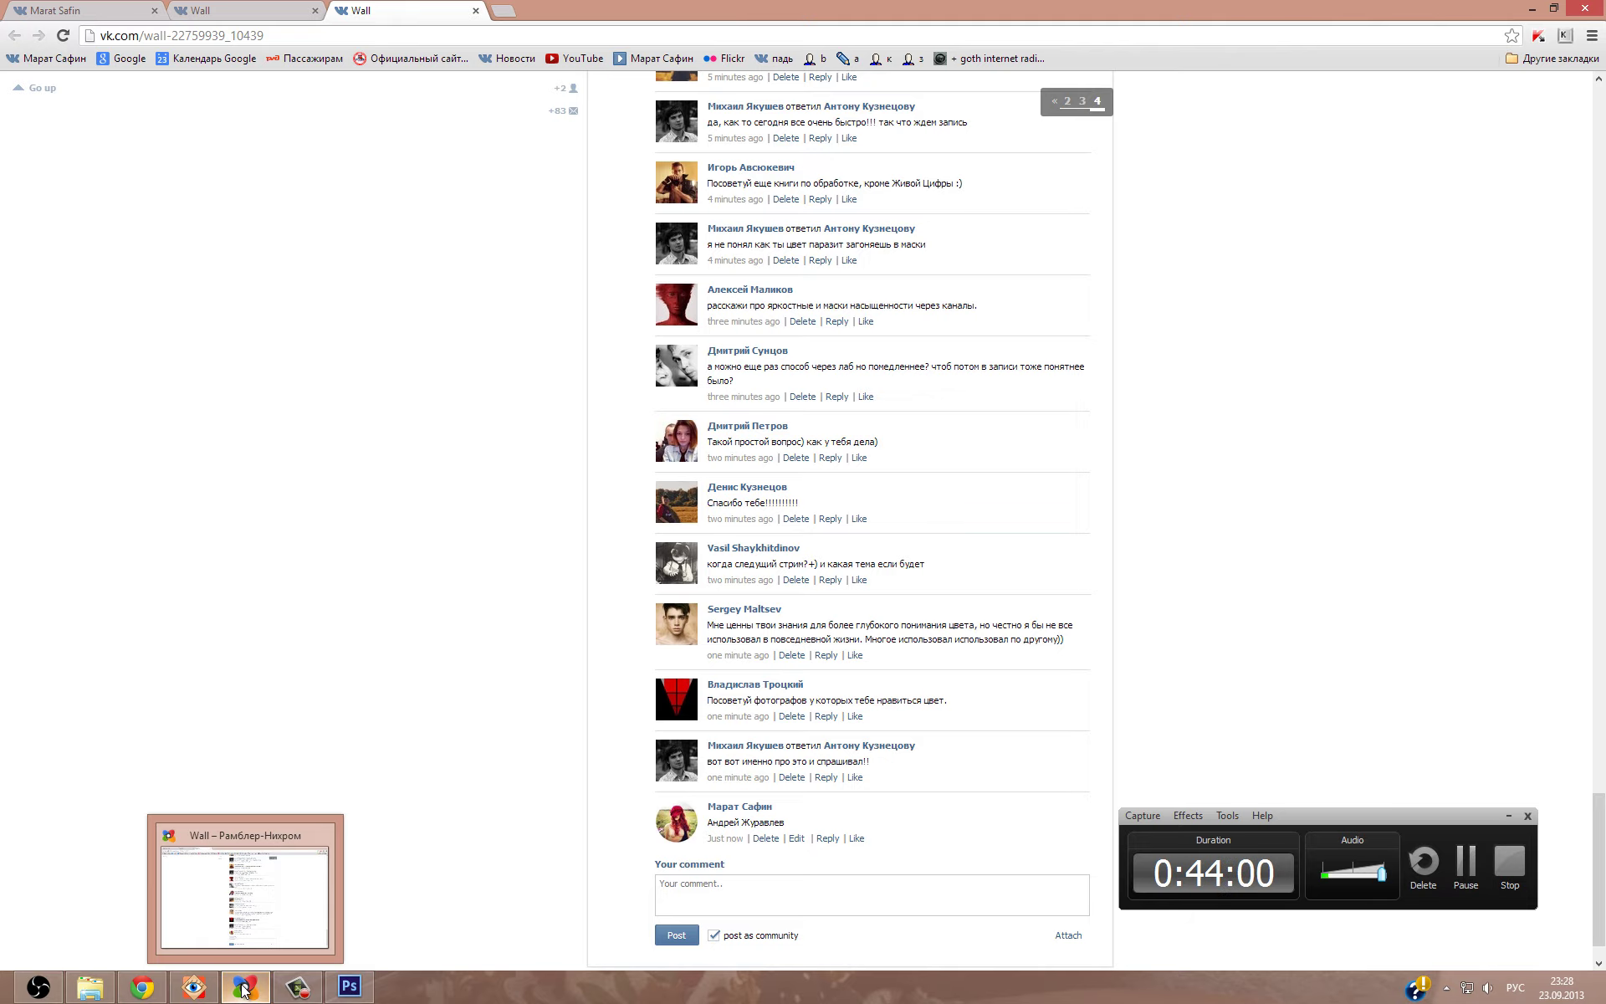
pyautogui.click(242, 988)
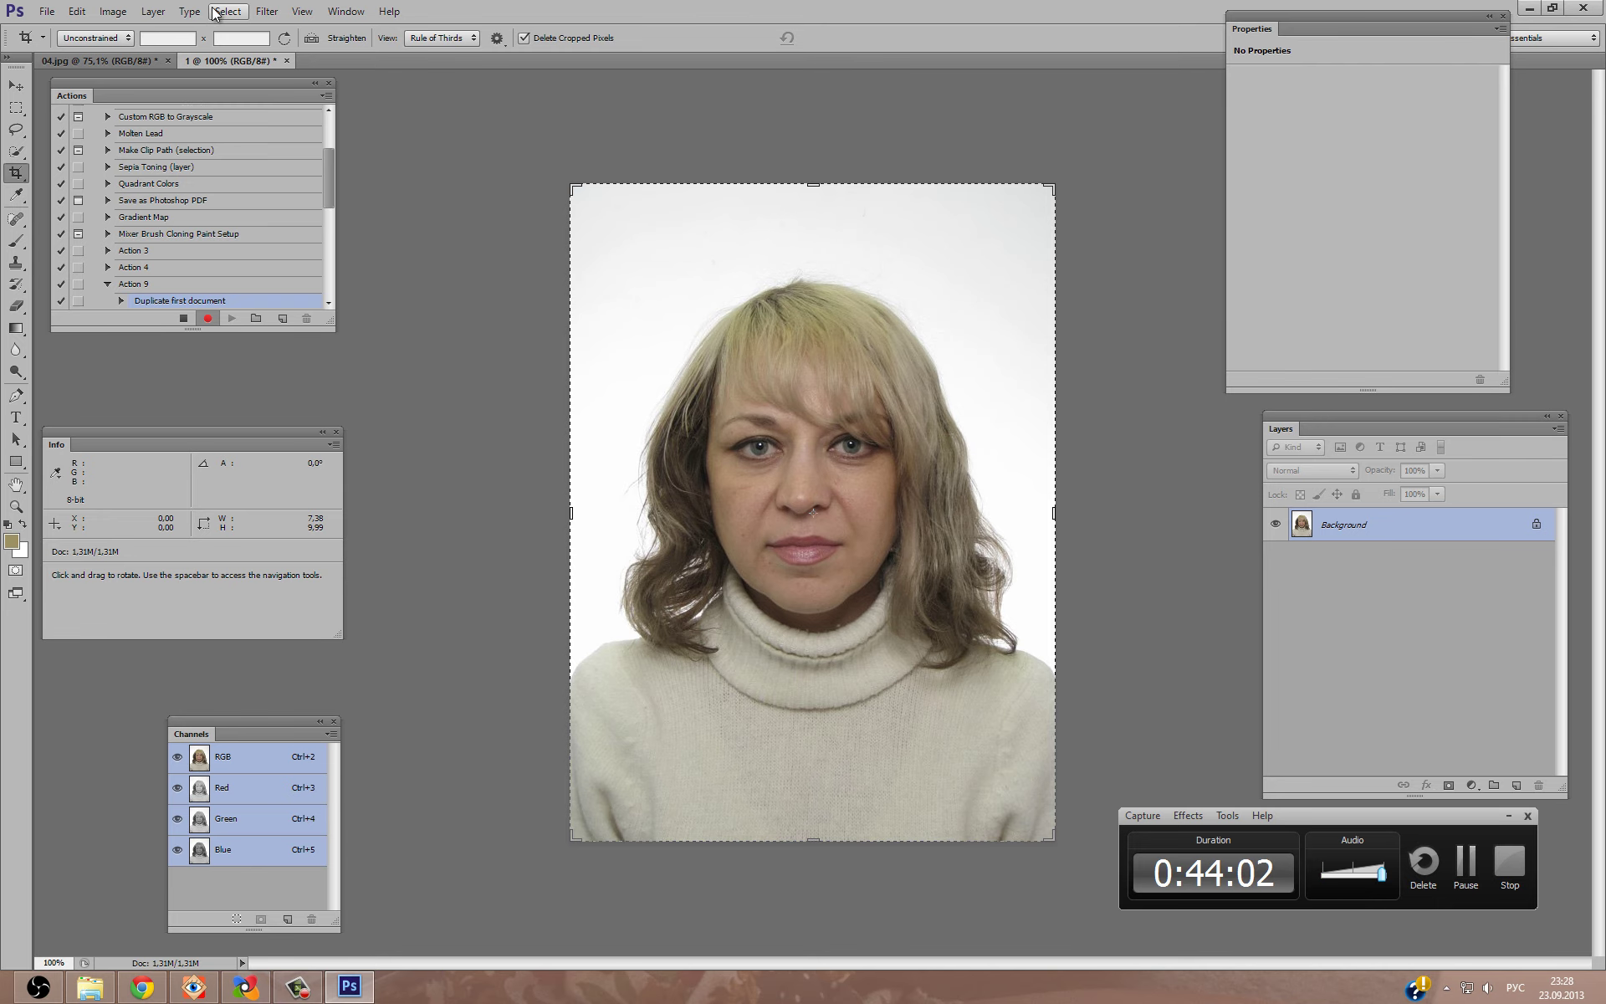
# Convert document '1' to Lab Color and add a new empty layer in 04.jpg.
pyautogui.click(113, 12)
pyautogui.moveTo(123, 30)
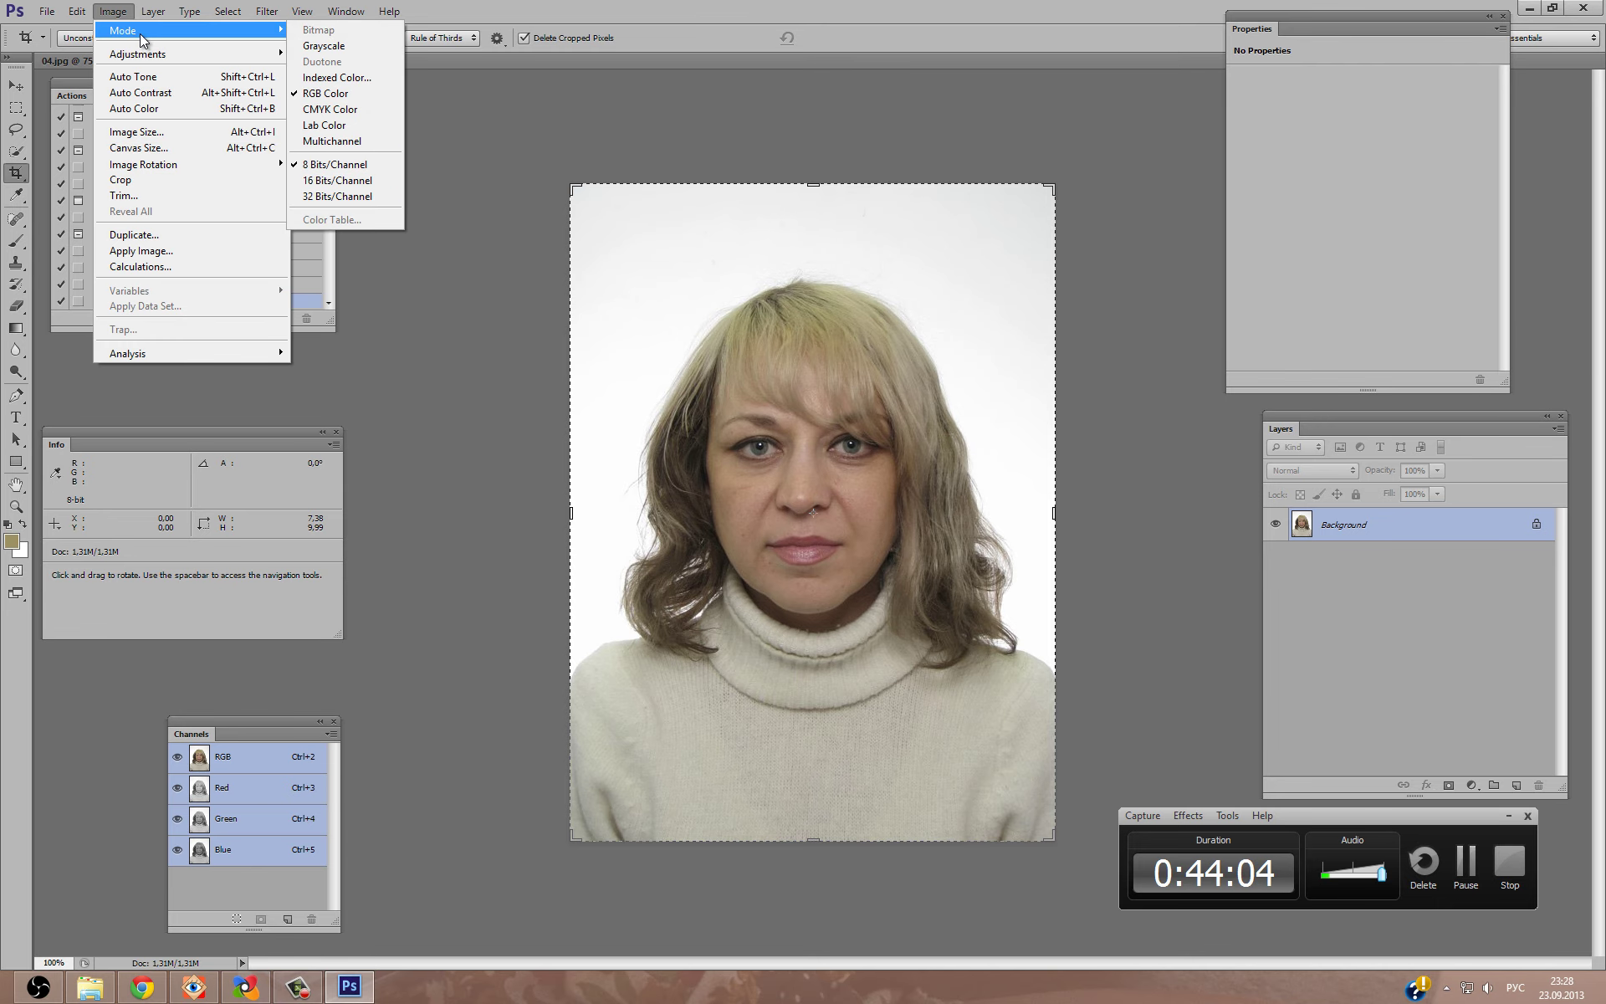
pyautogui.click(339, 128)
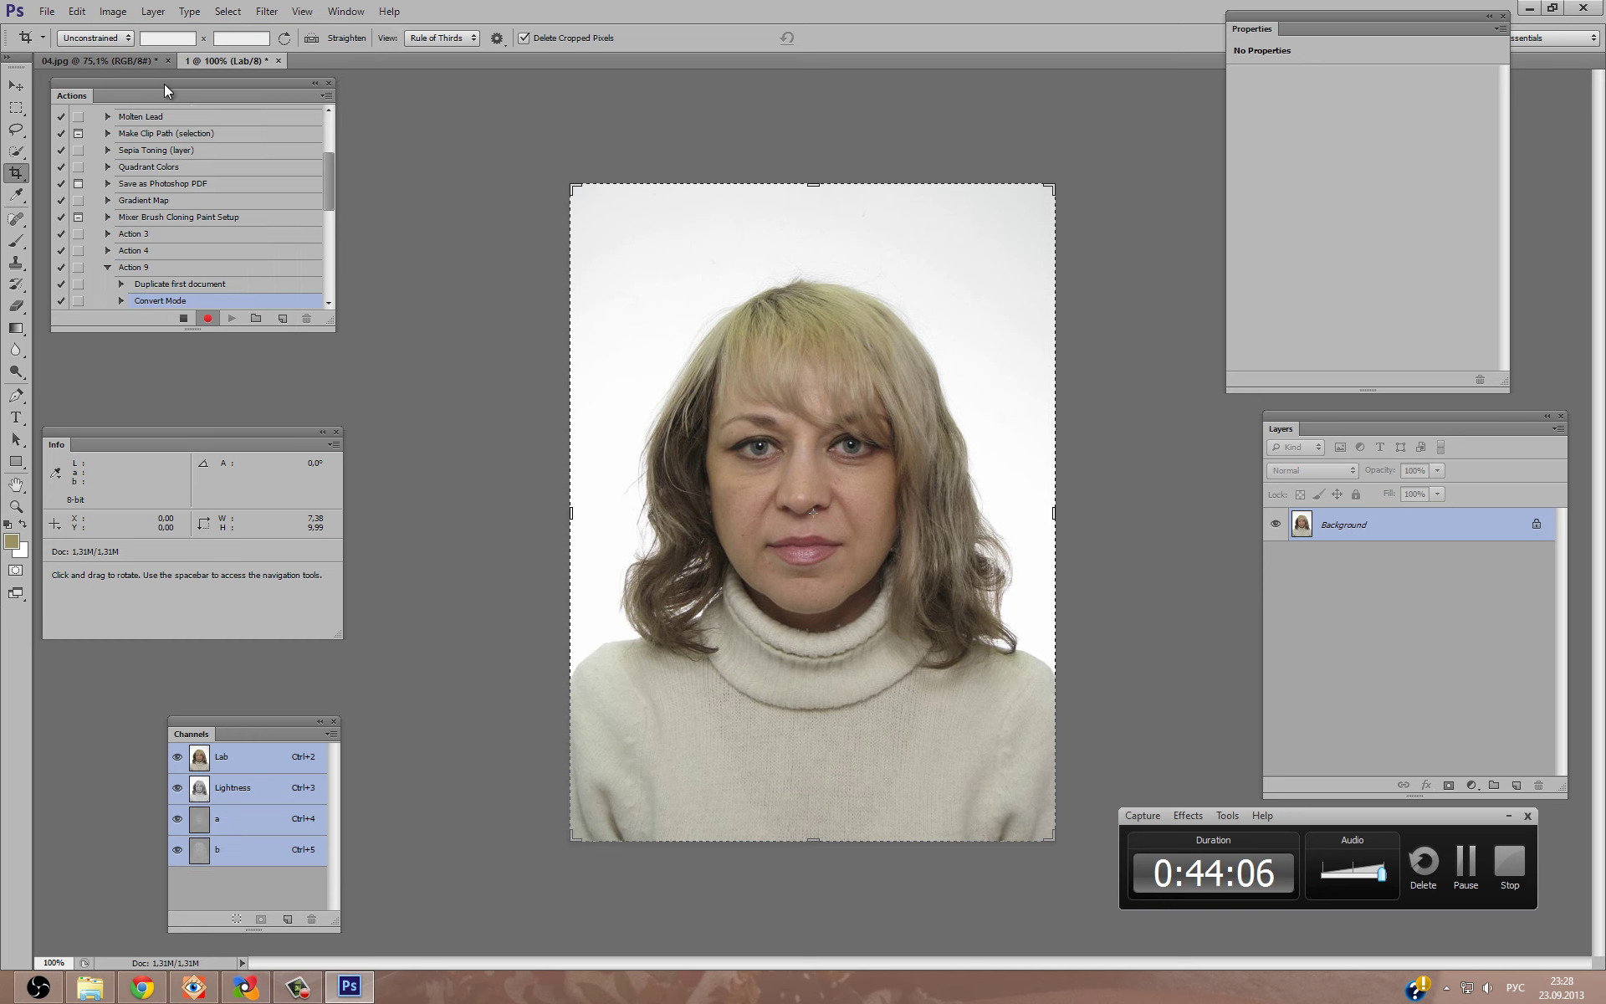
pyautogui.click(99, 60)
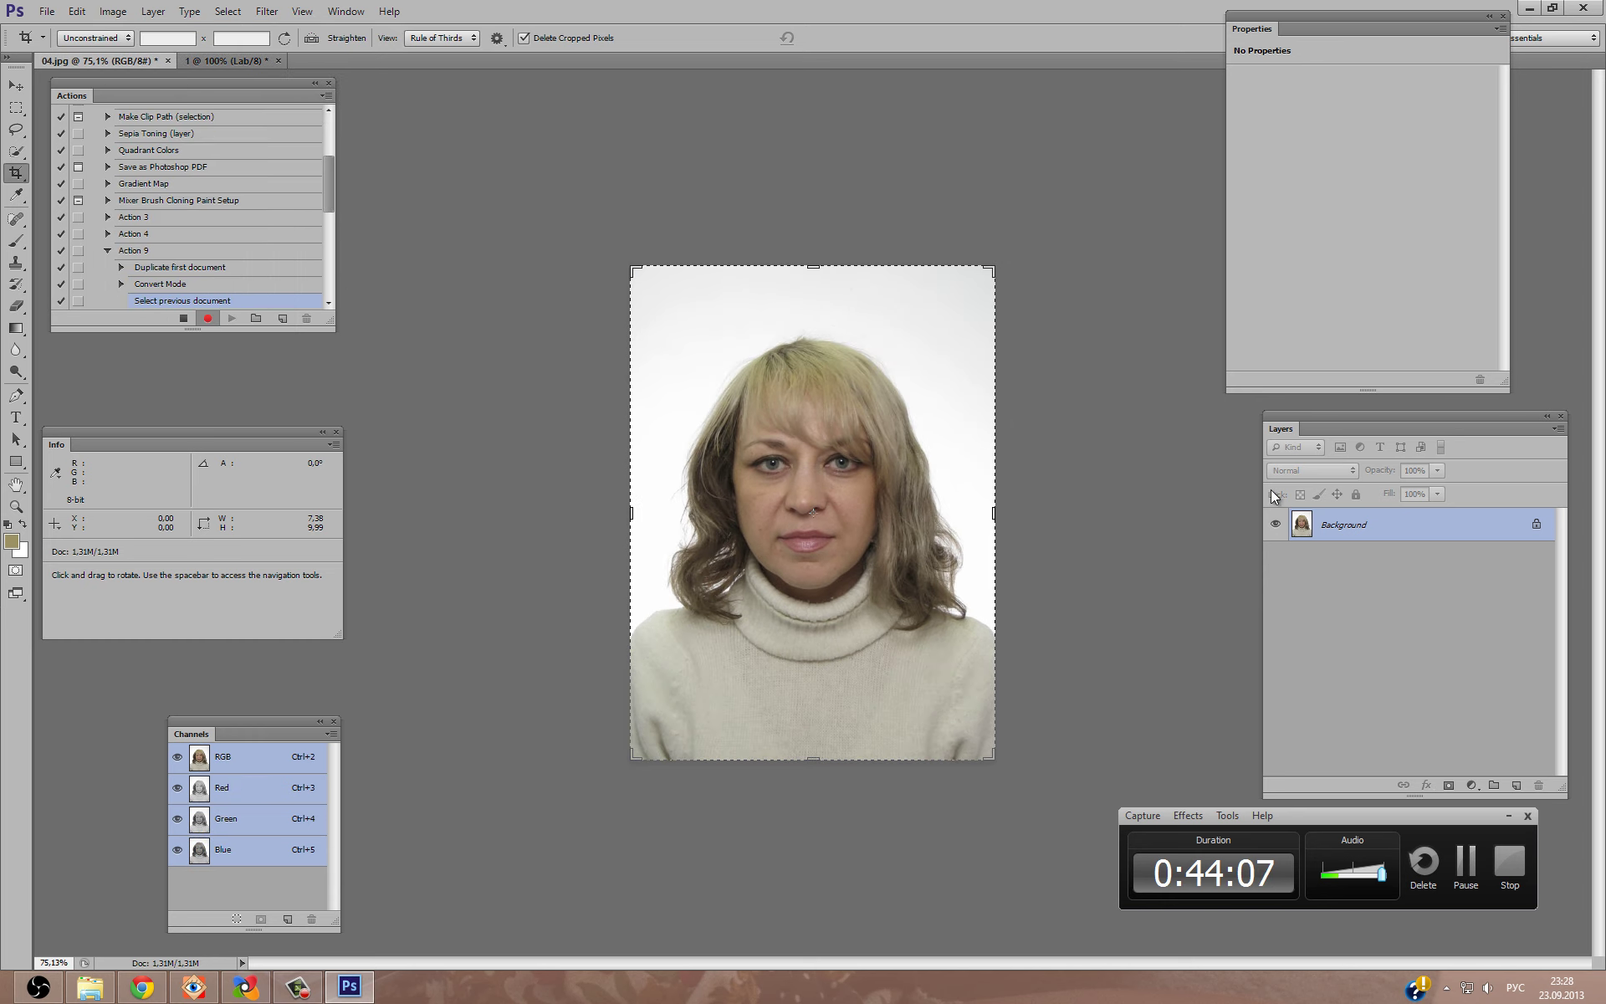
pyautogui.click(1516, 786)
# Apply Image onto Layer 1 using source document 1, Background, channel b.
pyautogui.click(115, 12)
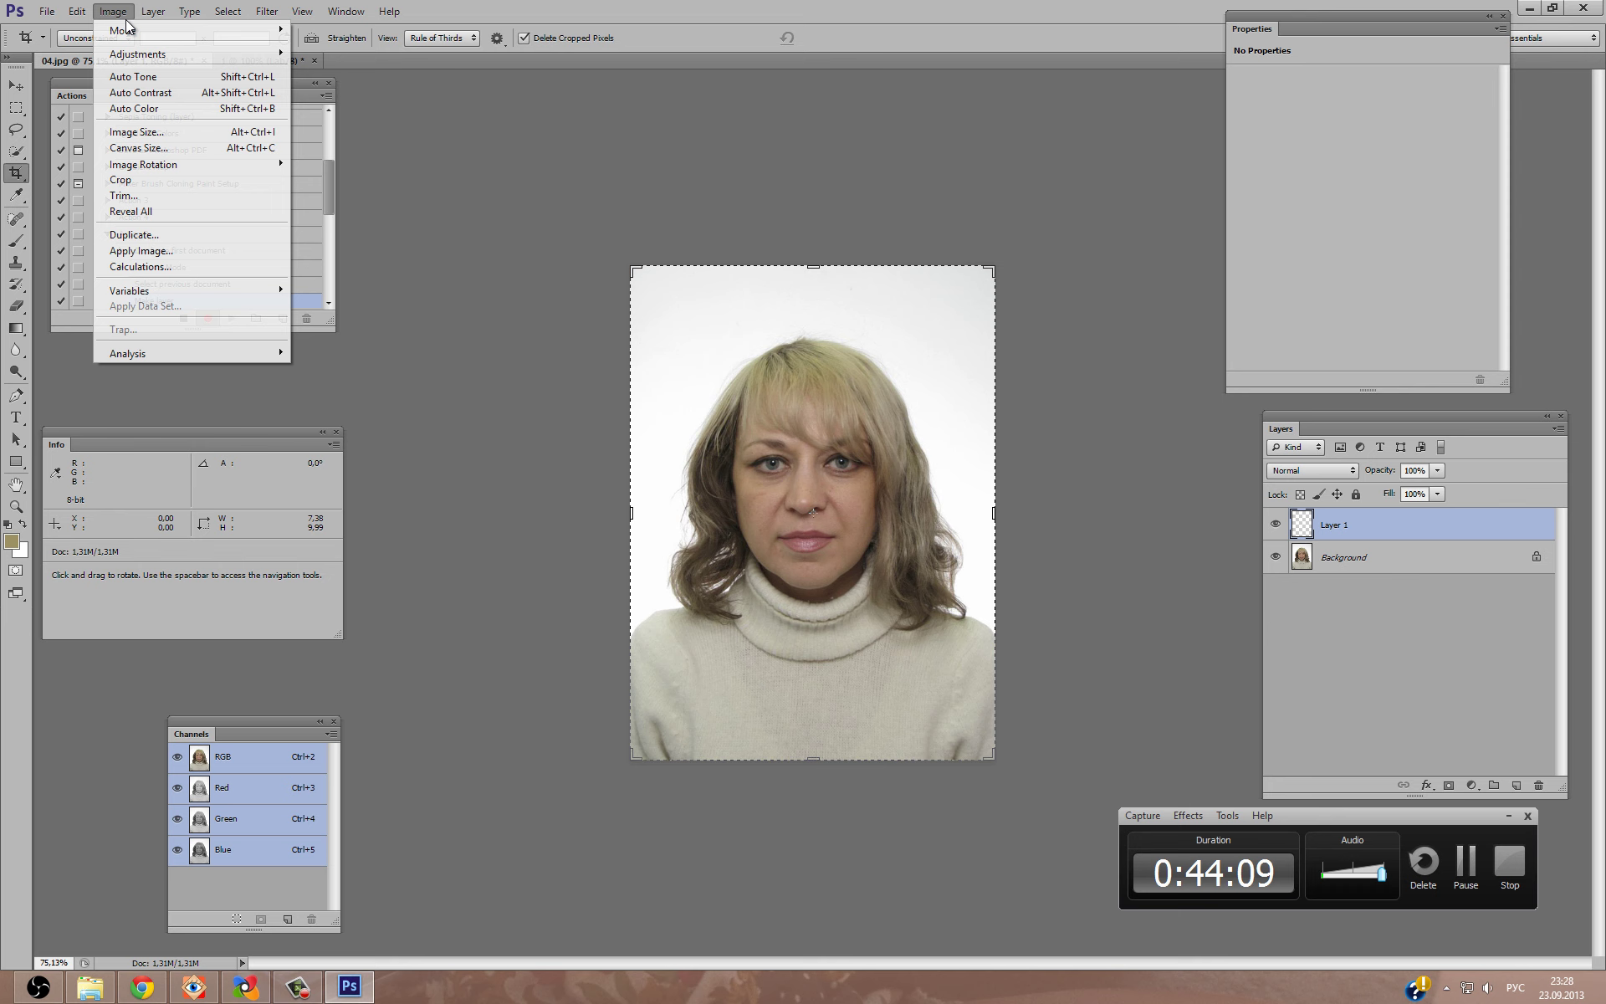
pyautogui.click(203, 249)
pyautogui.click(279, 360)
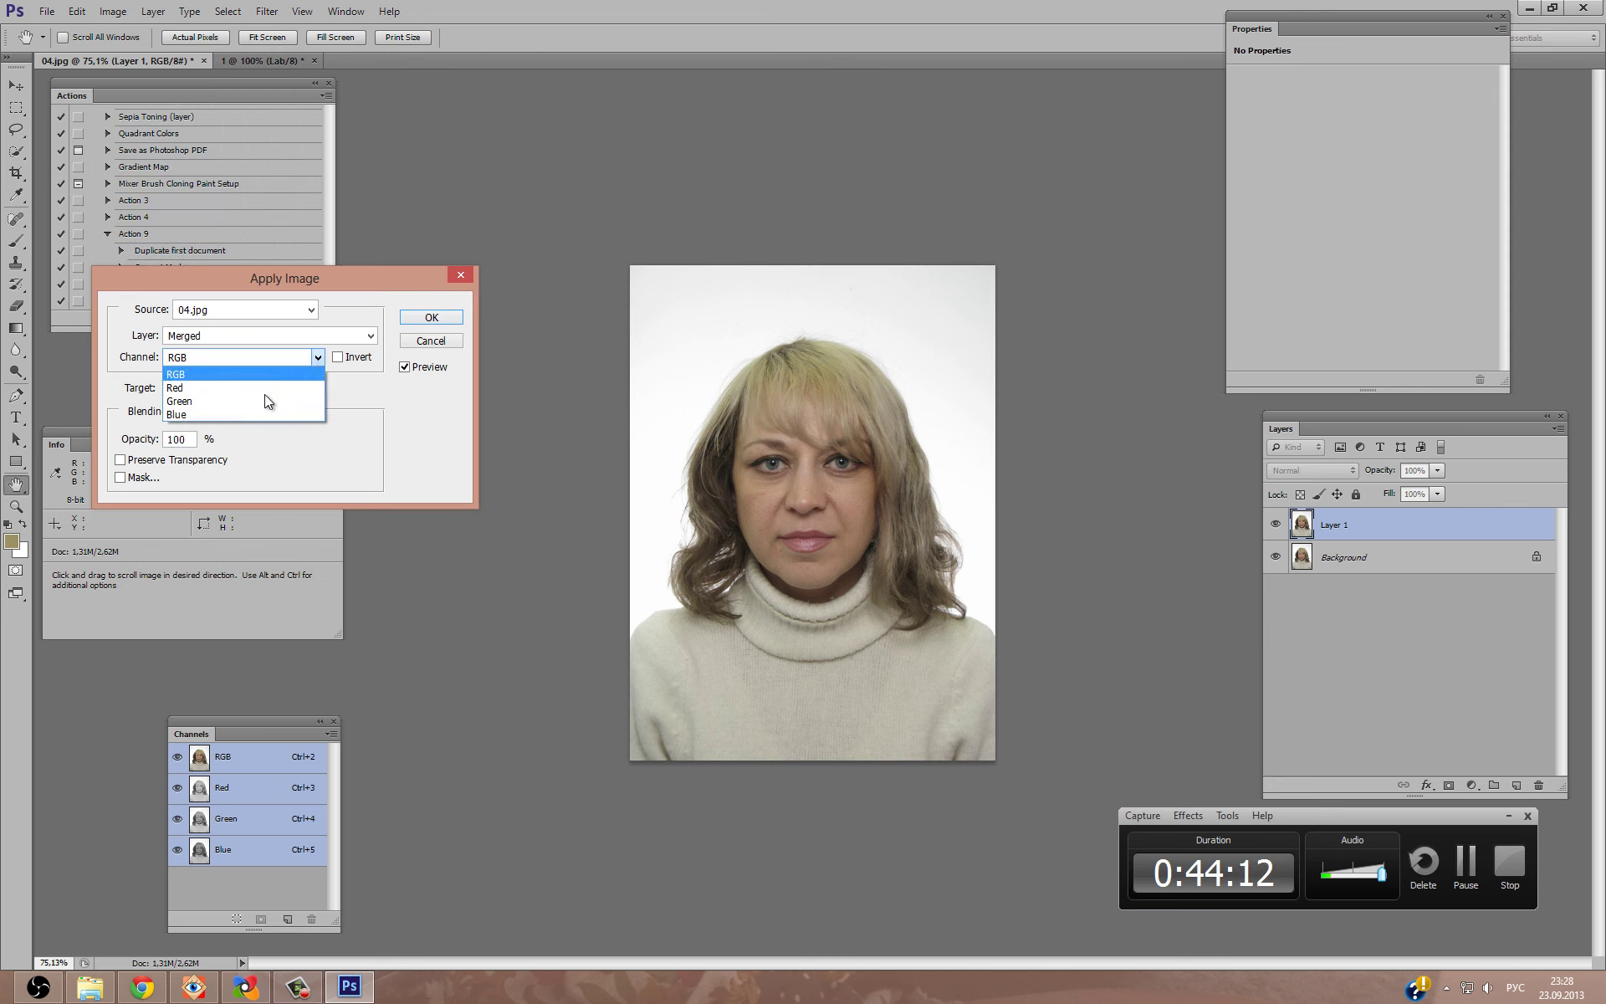
pyautogui.click(270, 360)
pyautogui.click(271, 316)
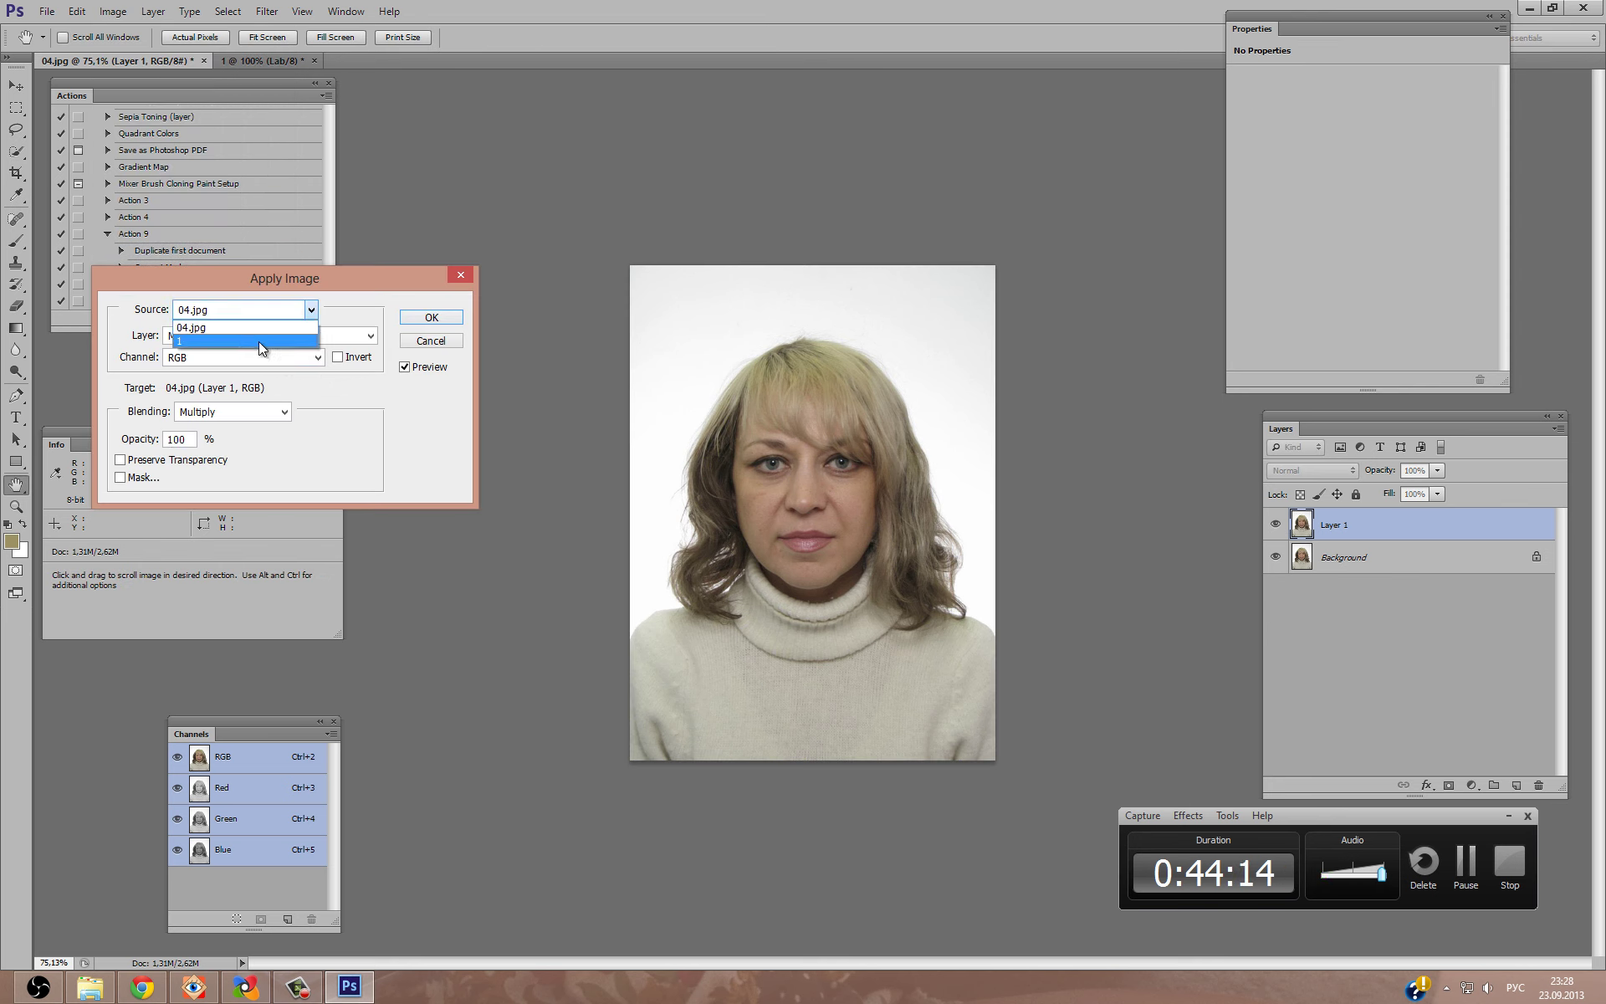
pyautogui.click(209, 339)
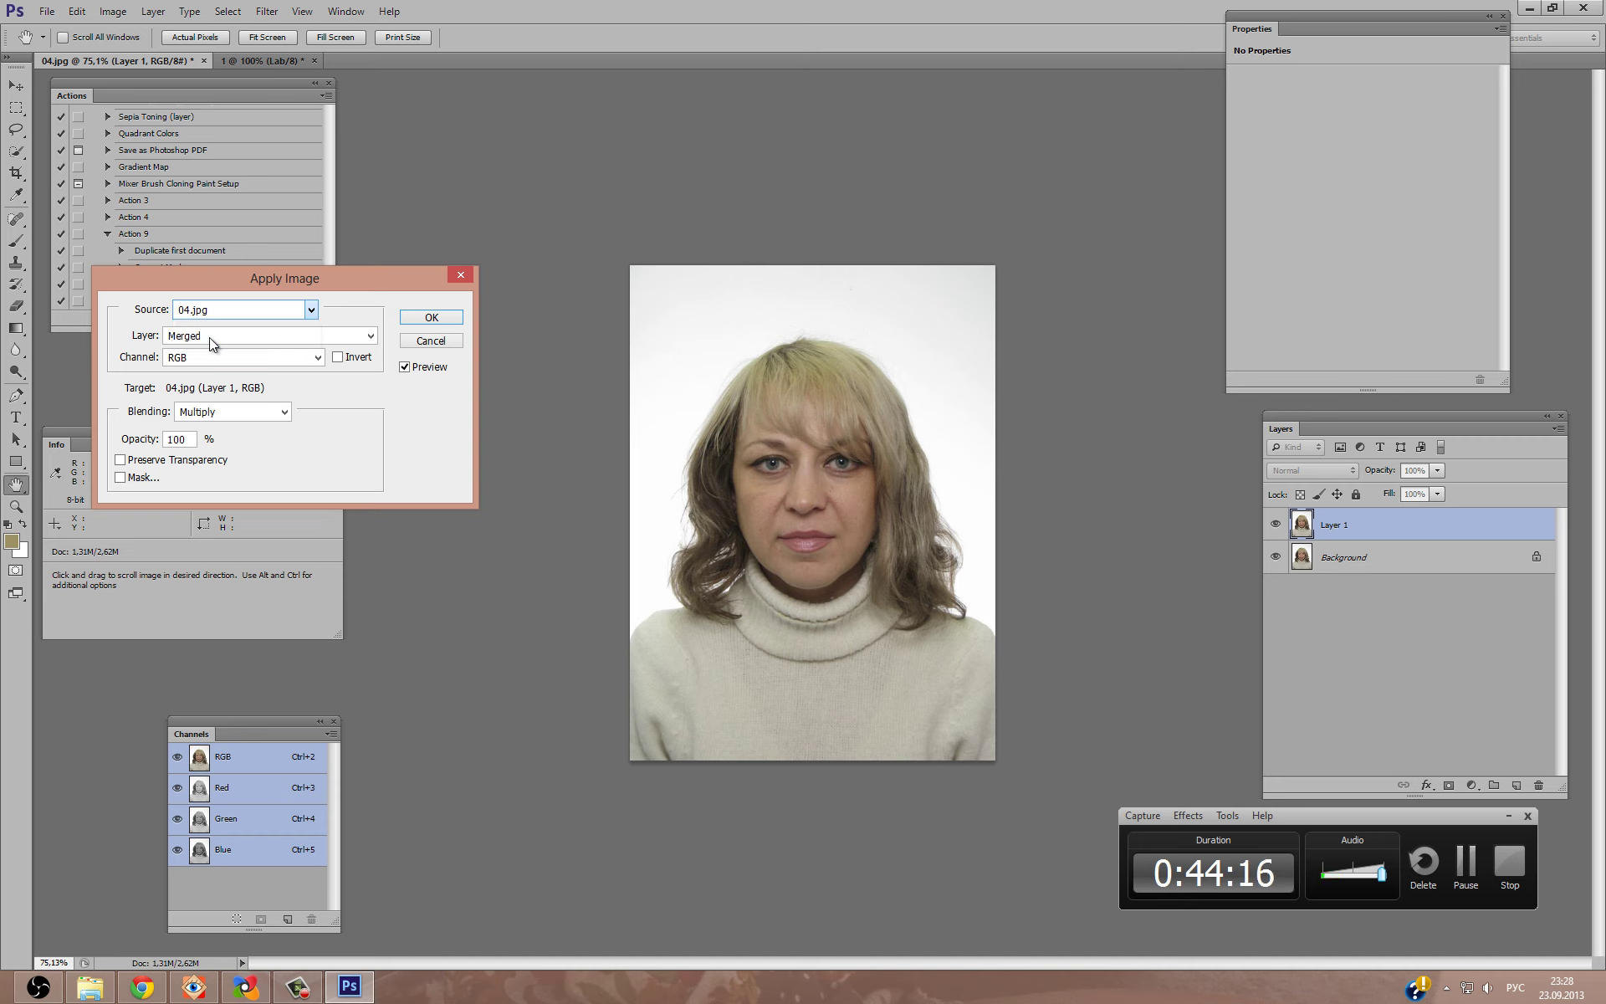
pyautogui.click(209, 356)
pyautogui.click(217, 400)
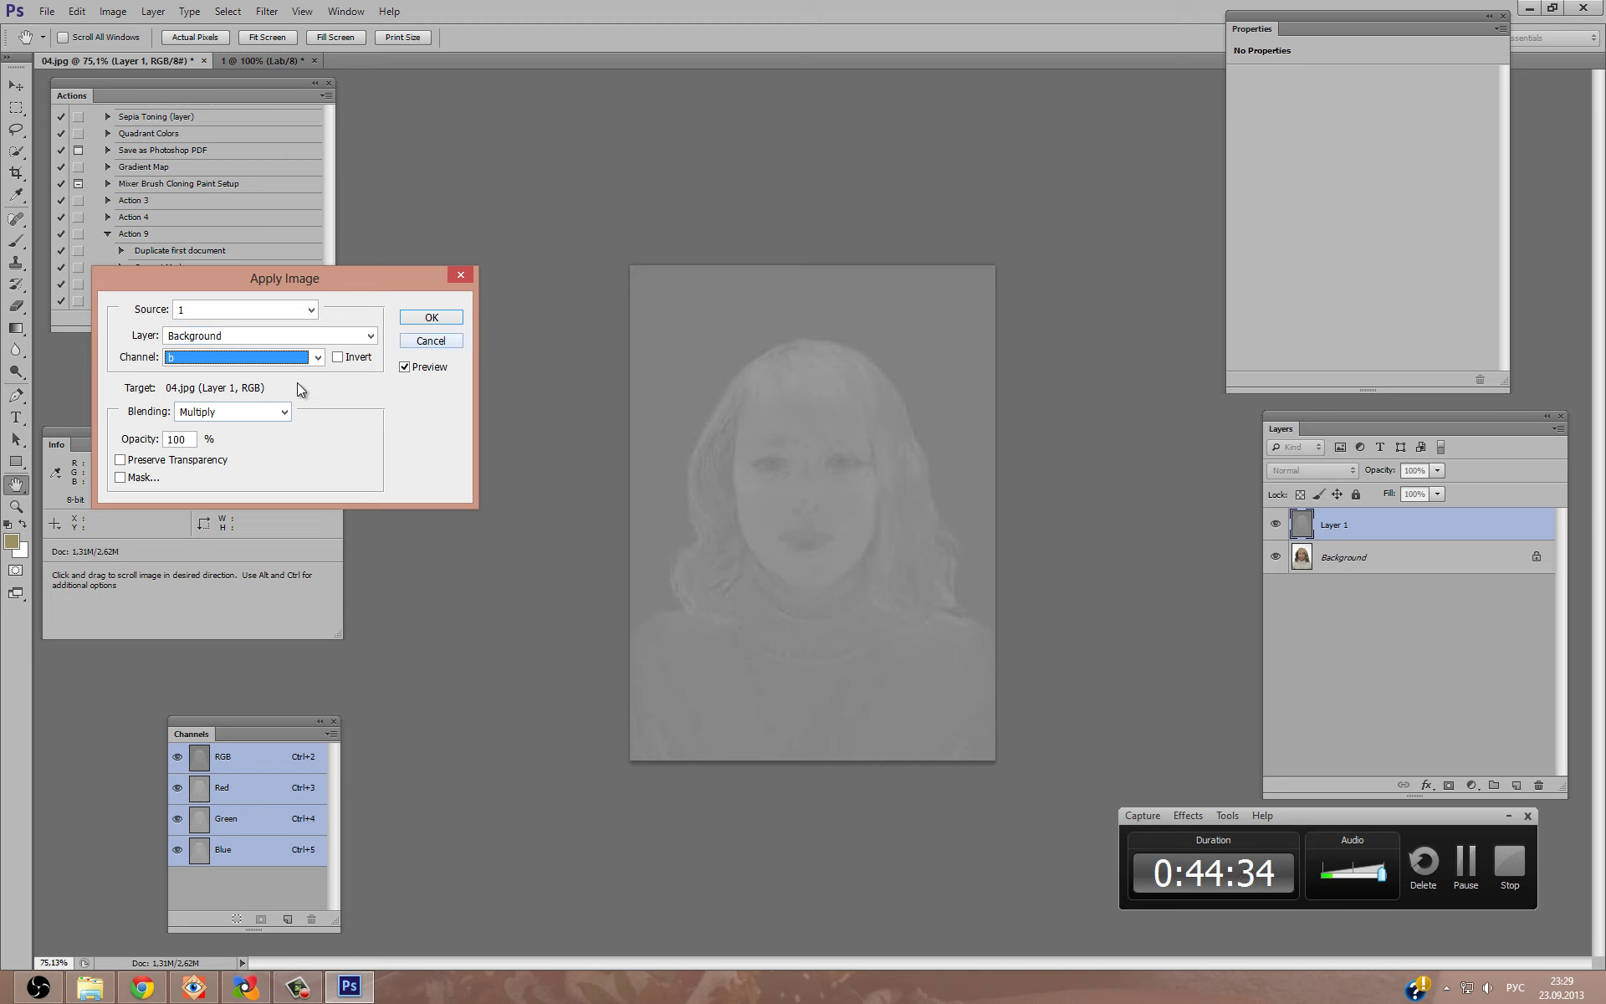
pyautogui.click(428, 318)
# Add a Curves adjustment layer with its black point input set to 128.
pyautogui.press('c')
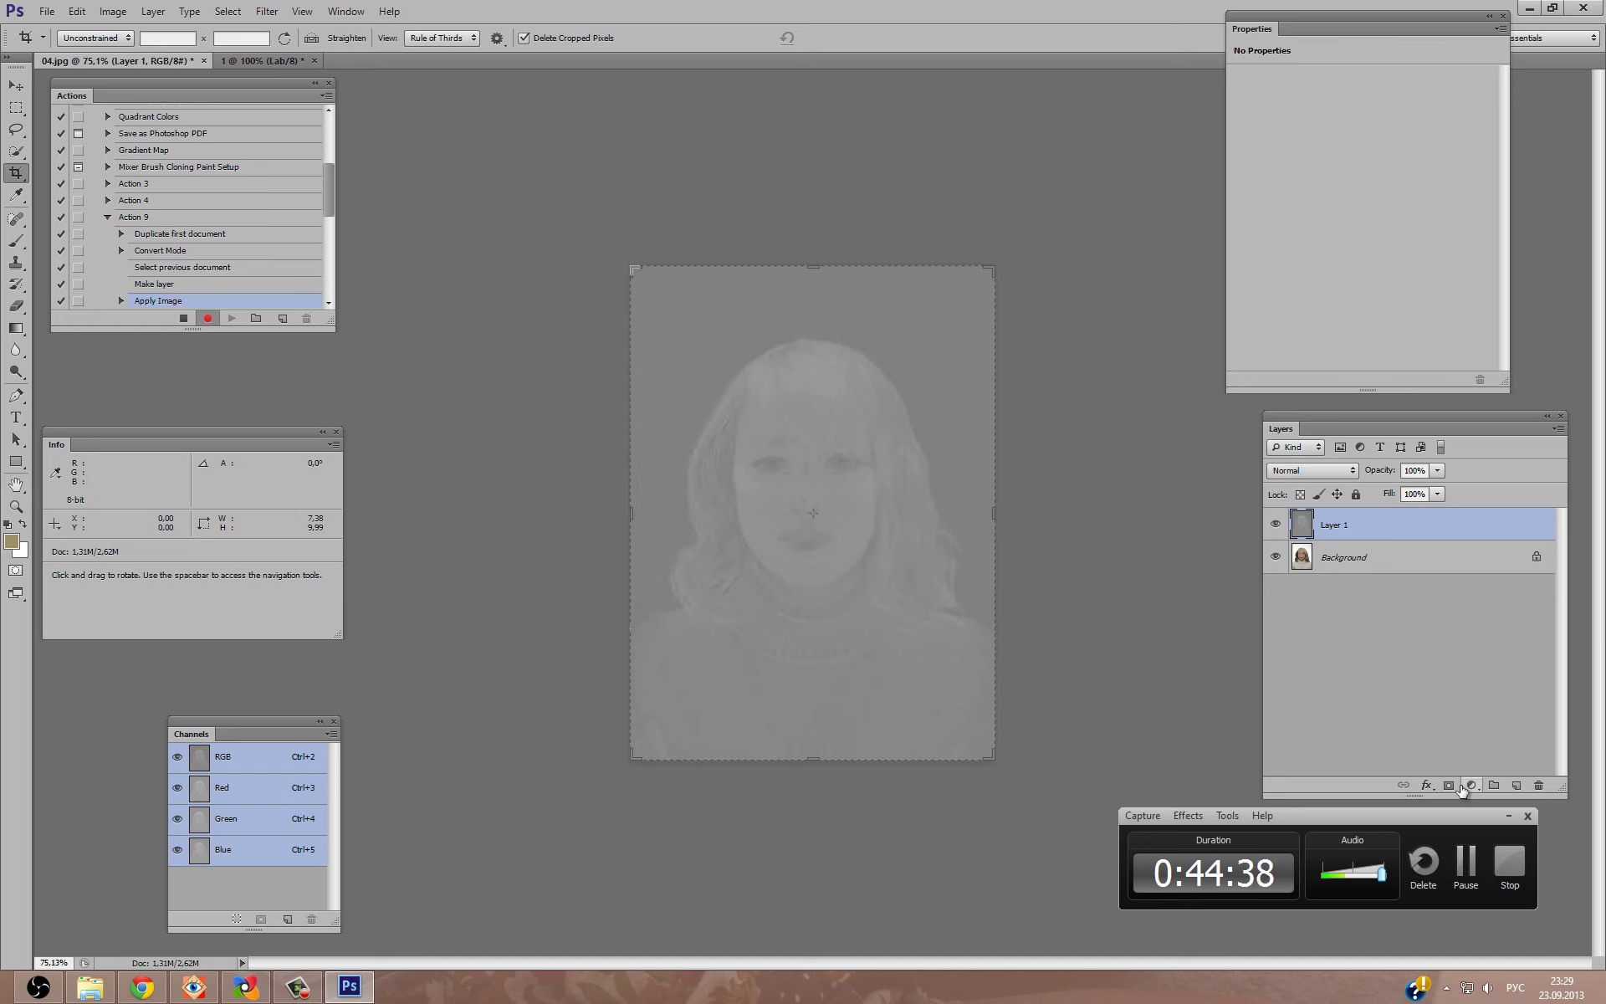
pyautogui.click(1471, 784)
pyautogui.click(1467, 522)
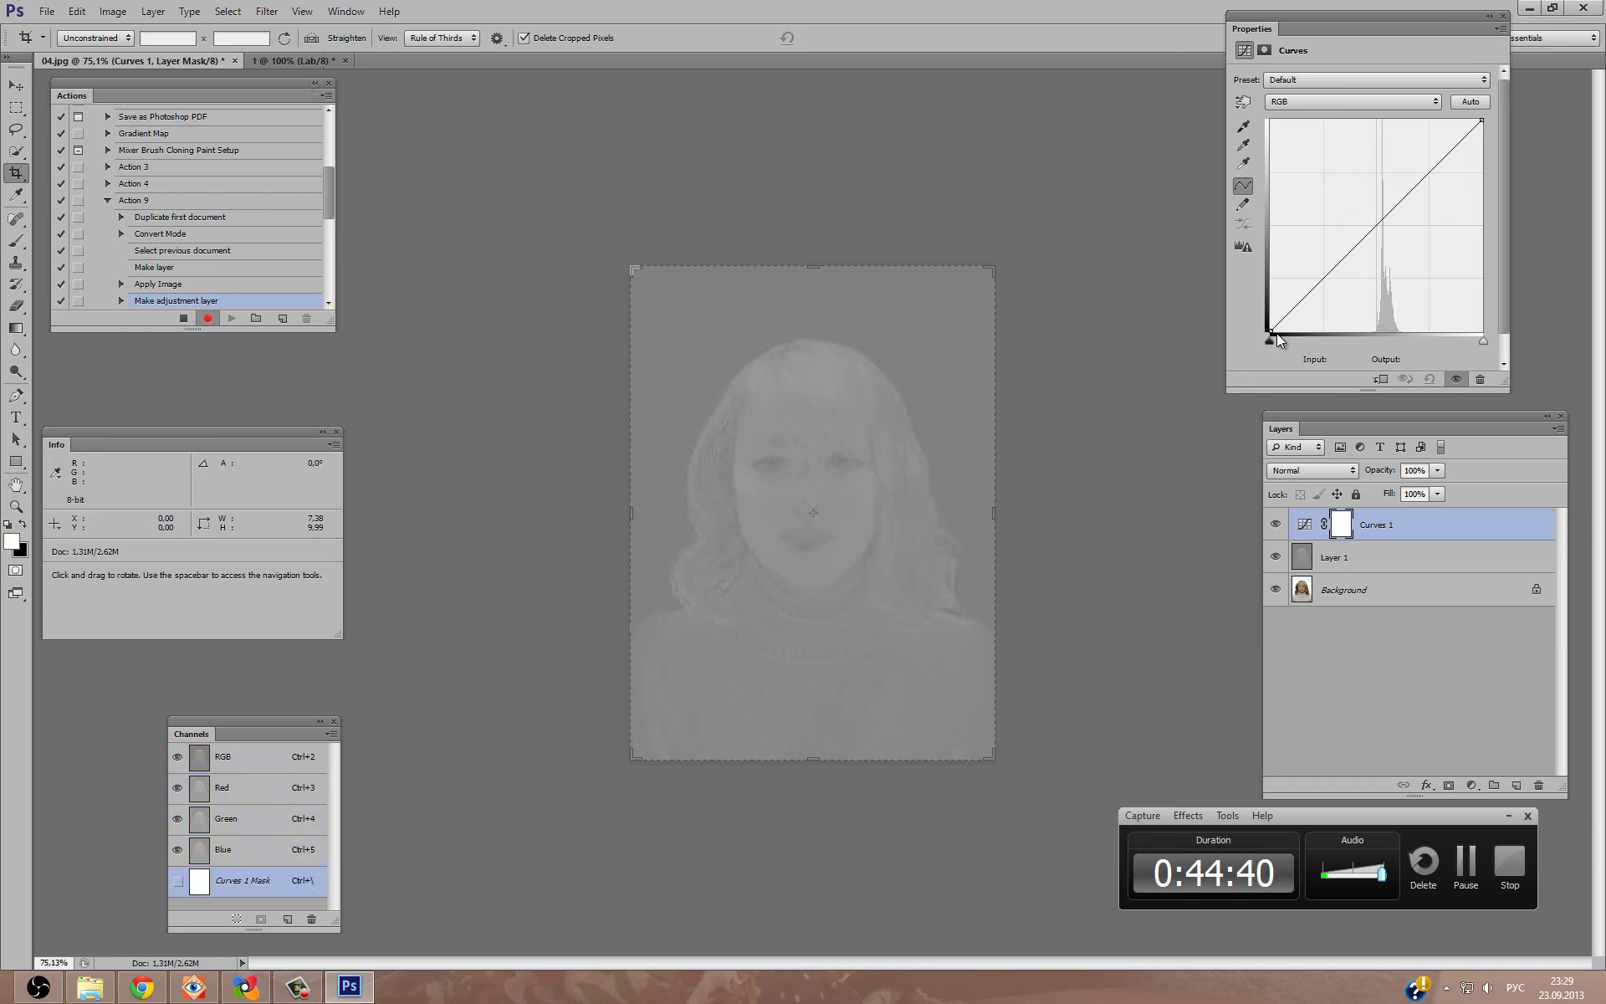
pyautogui.click(1290, 370)
pyautogui.click(1270, 329)
pyautogui.write('128')
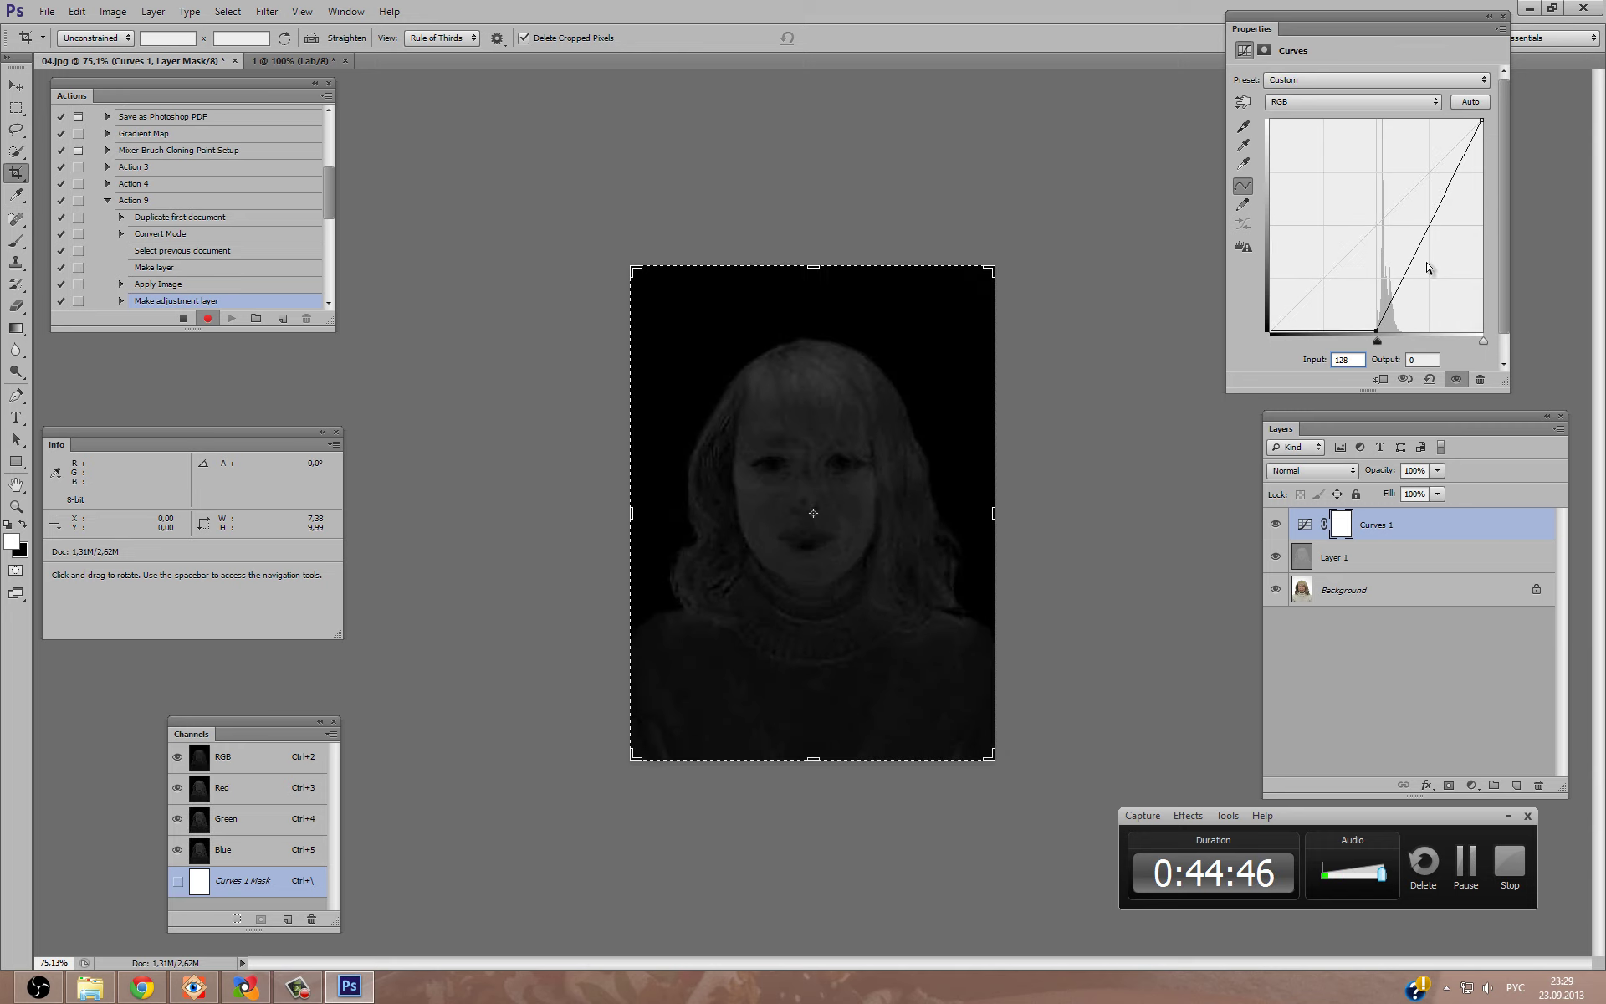
# Add a second curve point at input 192, output 160.
pyautogui.click(1428, 229)
pyautogui.click(1343, 360)
pyautogui.write('2')
pyautogui.press('Tab')
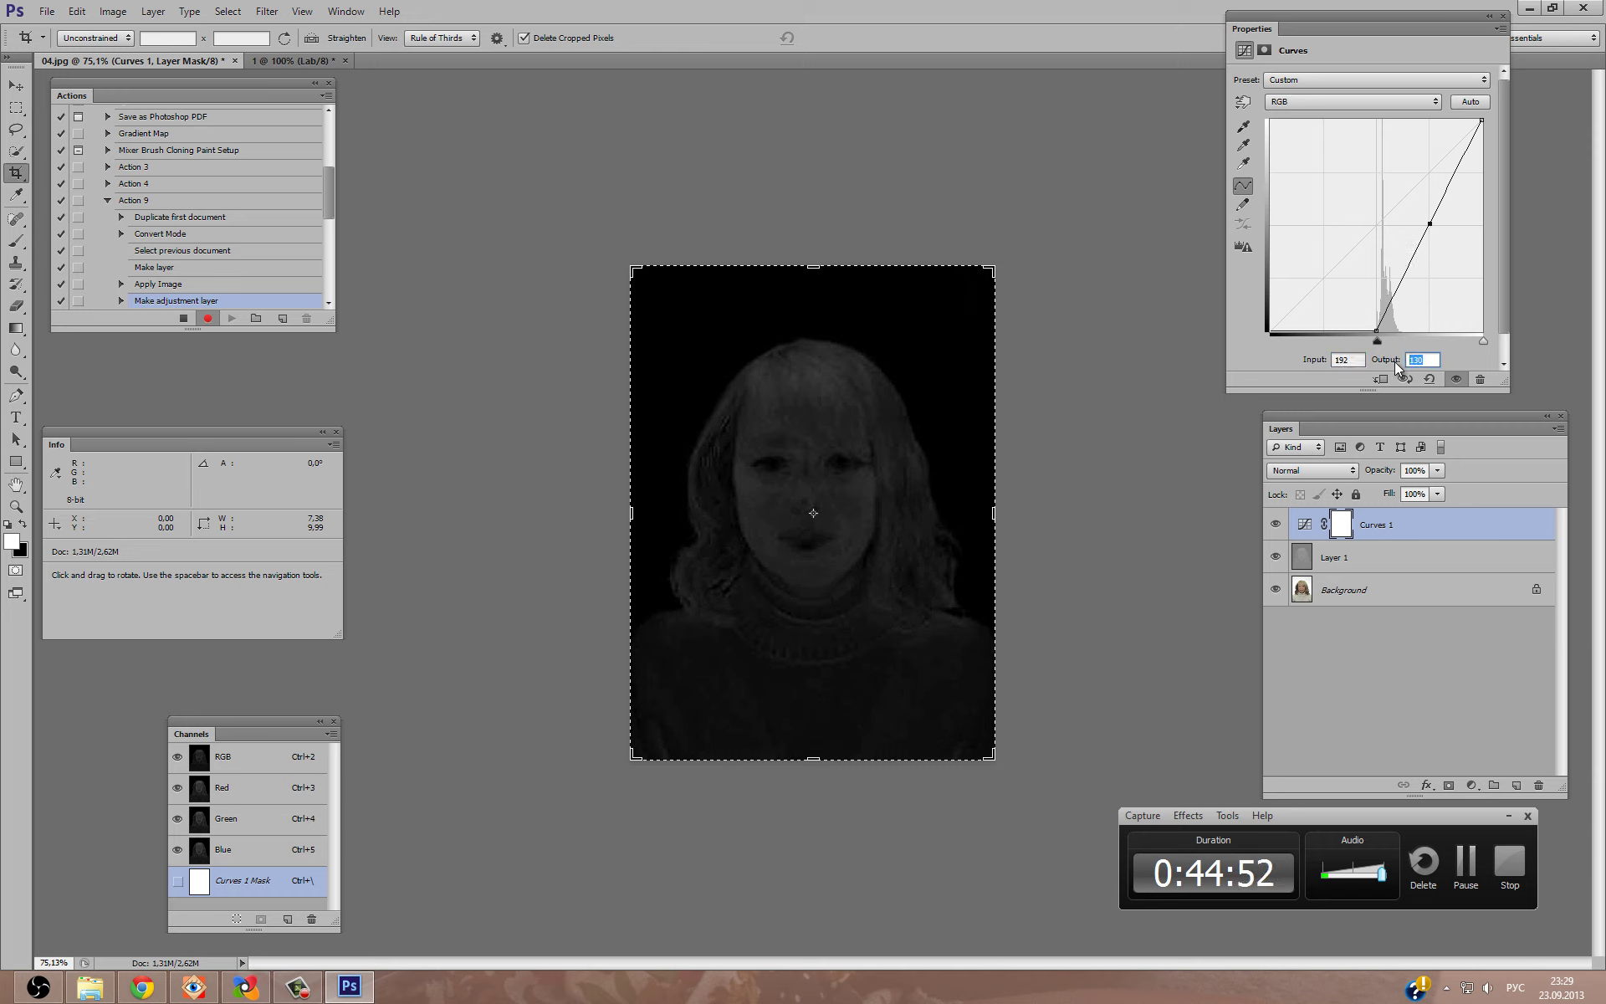
pyautogui.write('160')
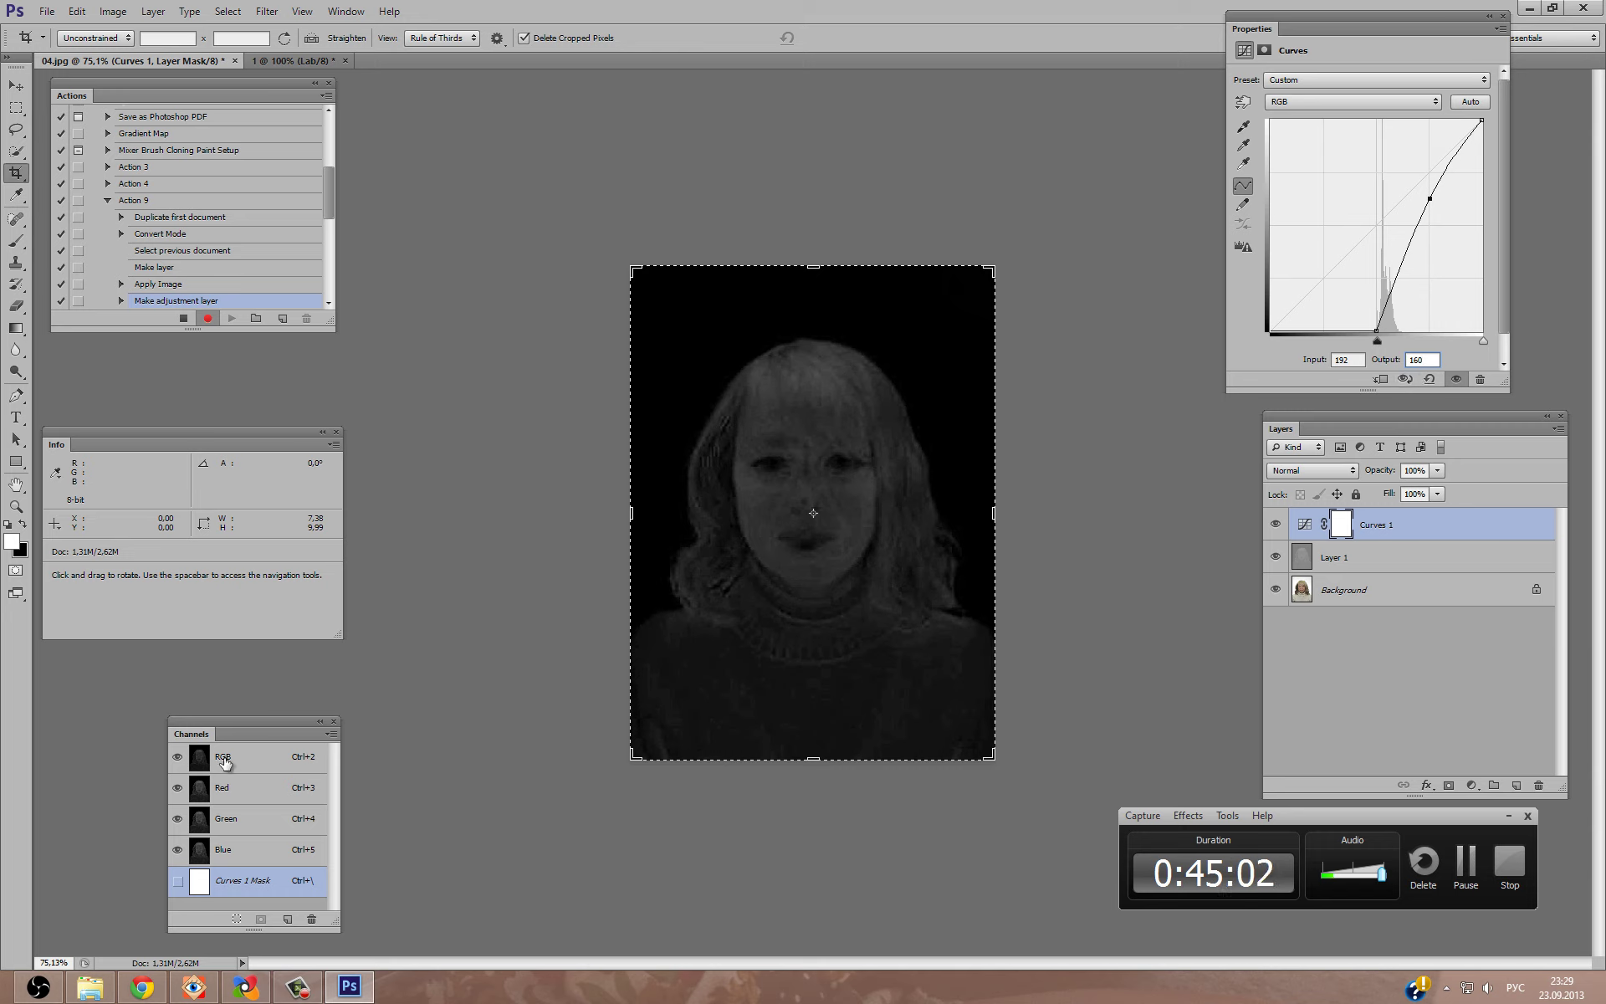
# Load the image brightness as a selection, dismiss the warning, and hide Layer 1.
pyautogui.keyDown('ctrl'); pyautogui.click(201, 763); pyautogui.keyUp('ctrl')
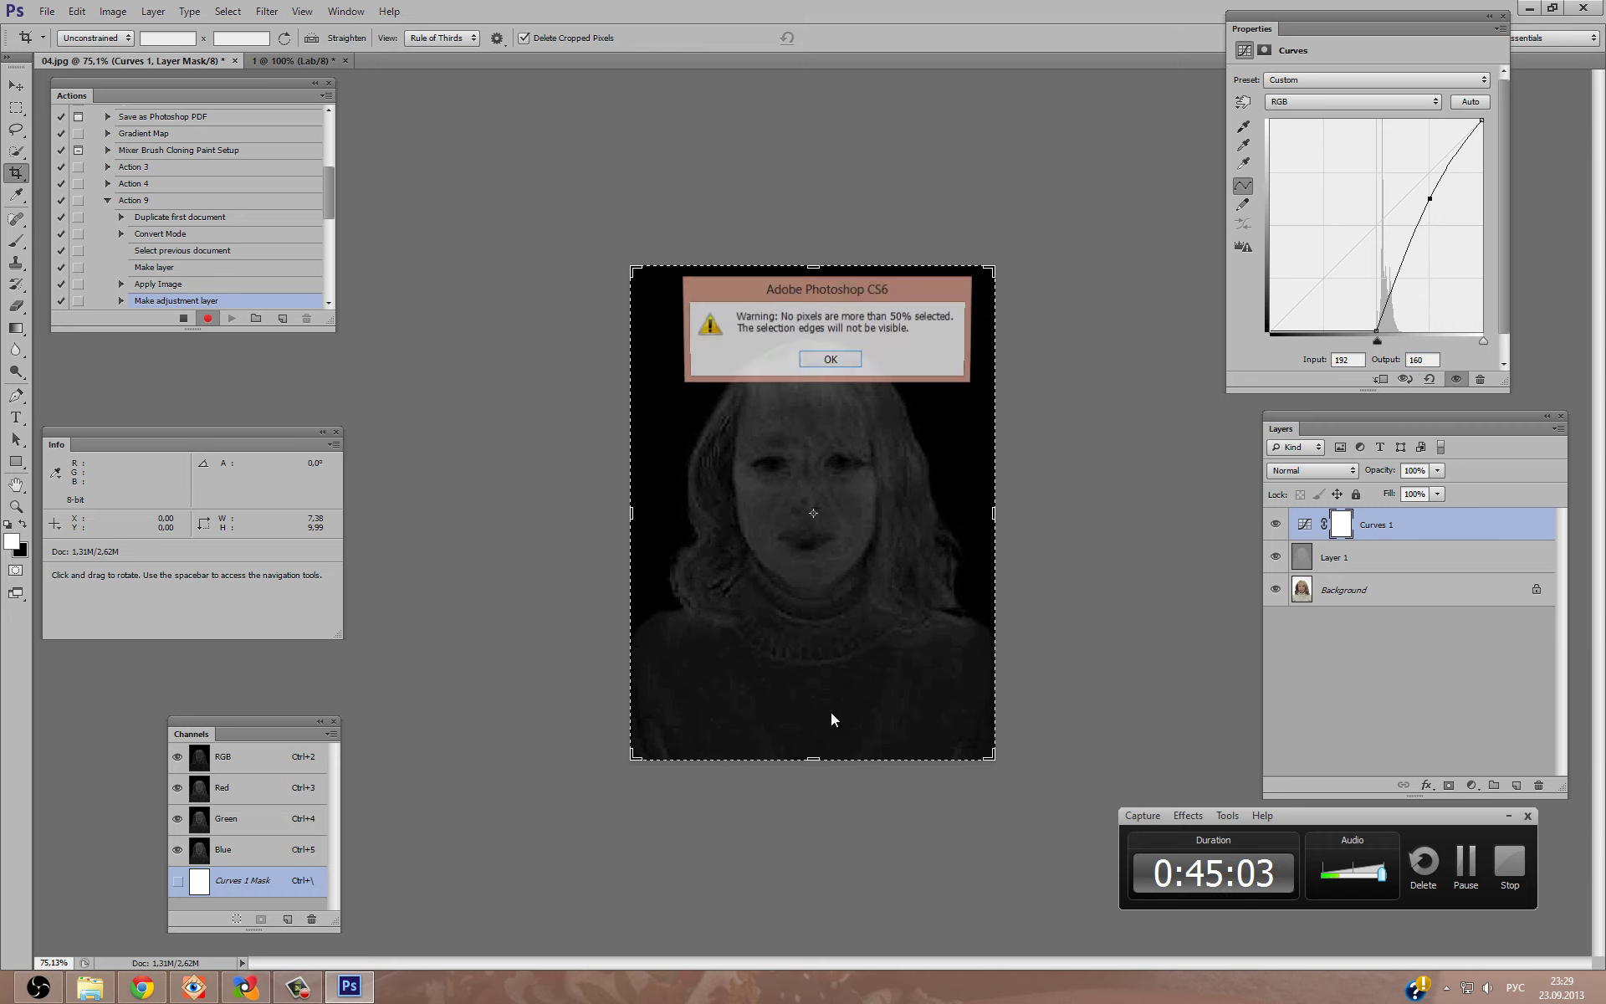
pyautogui.click(843, 363)
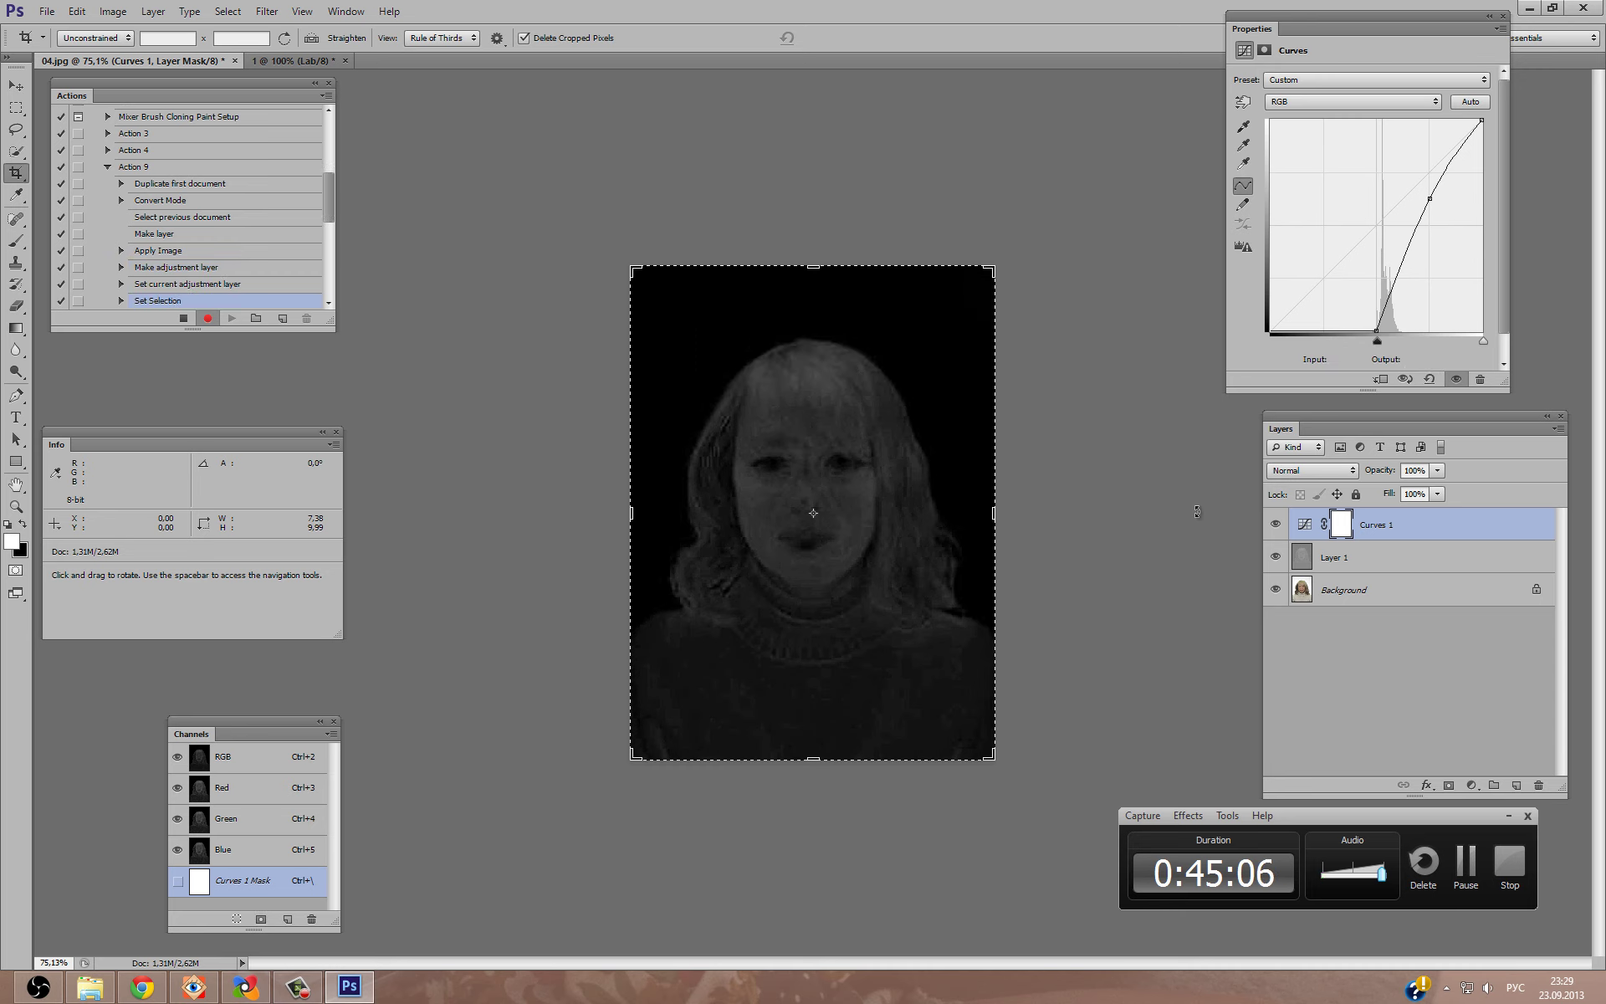
pyautogui.click(1274, 557)
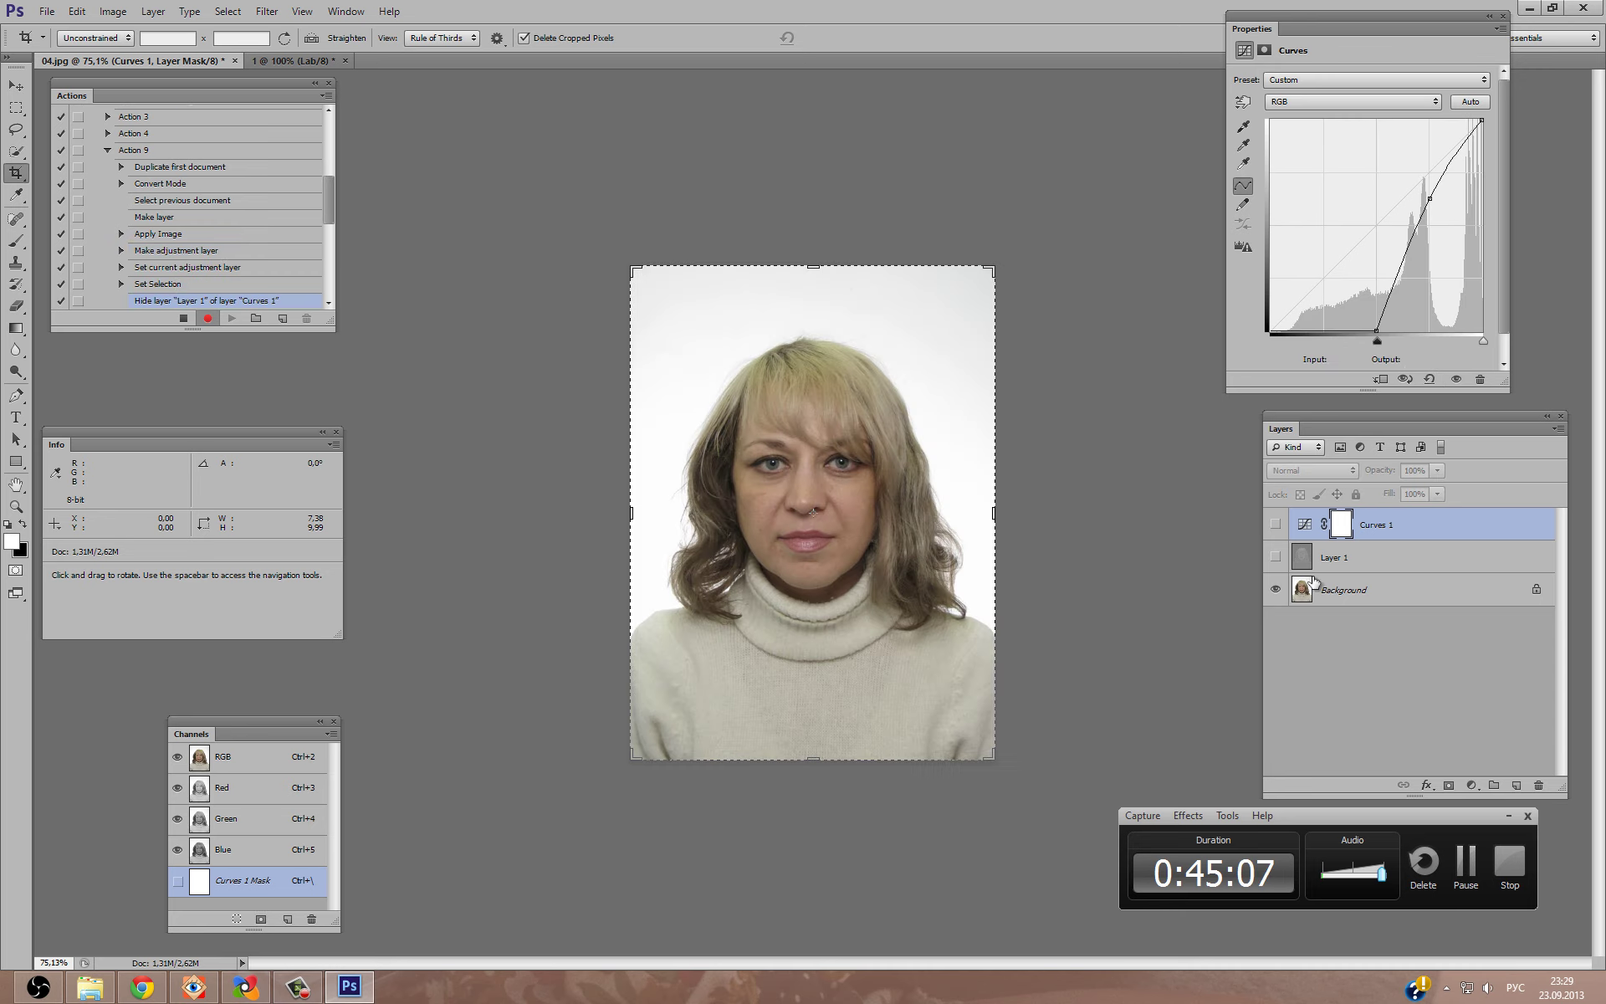
# Add a new Curves 2 adjustment layer while toggling Action 9 recording.
pyautogui.click(1471, 784)
pyautogui.click(1492, 524)
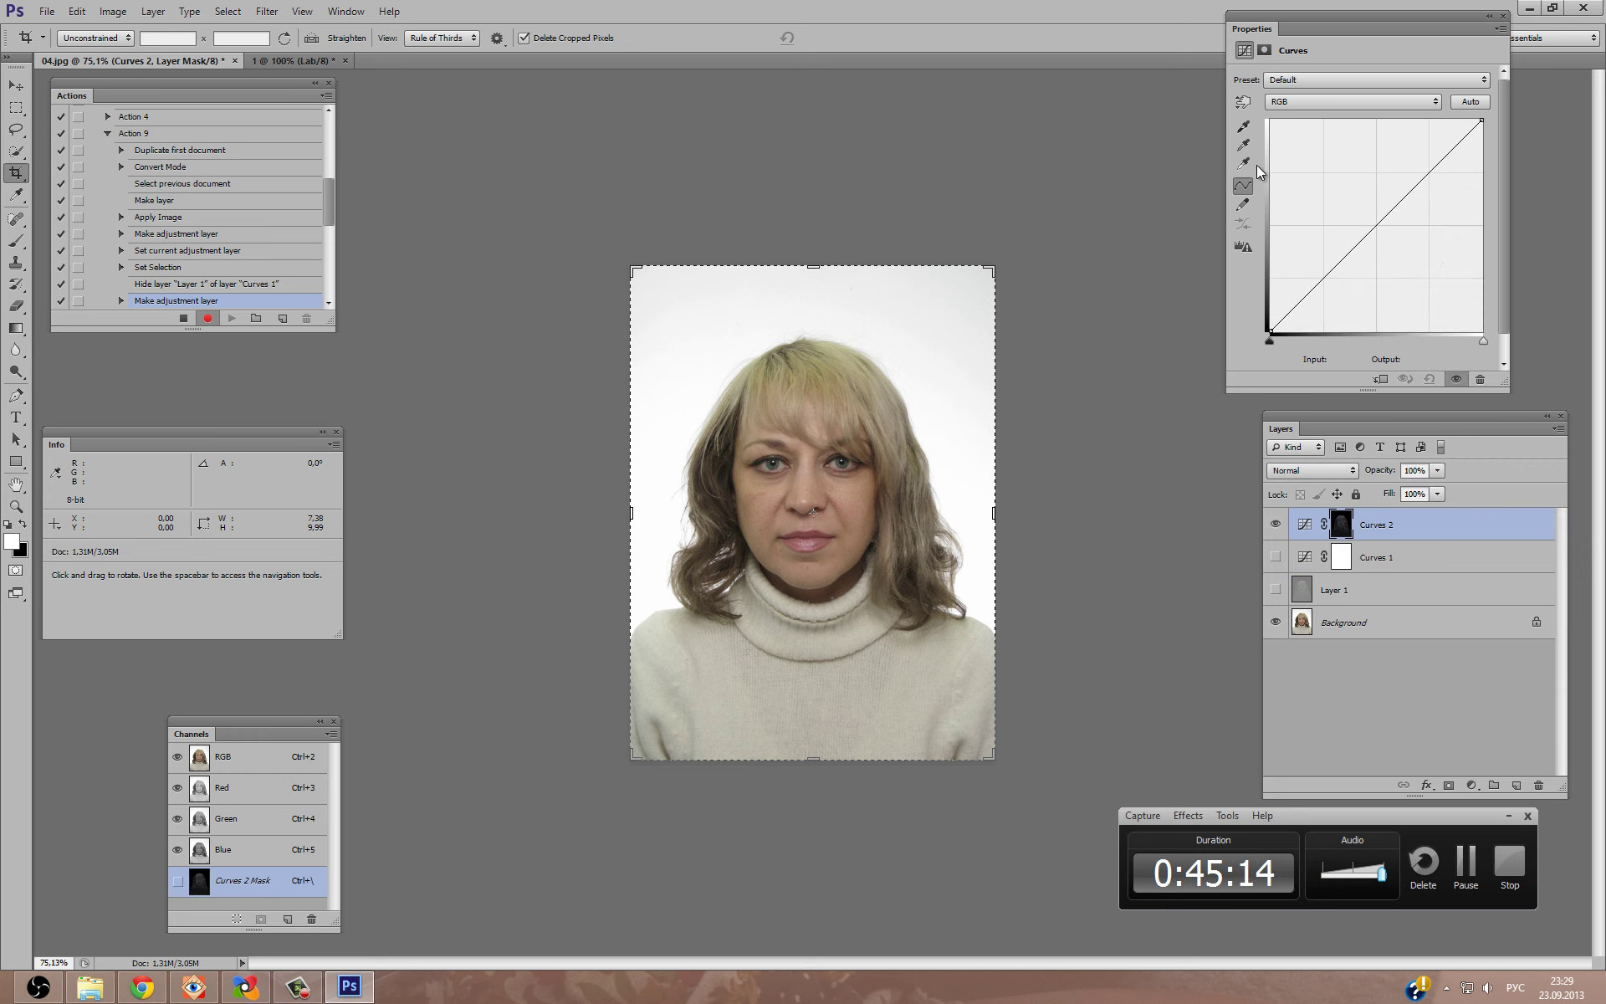
pyautogui.click(1244, 146)
pyautogui.press('c')
pyautogui.click(184, 318)
pyautogui.click(208, 319)
# Drag the Curves 2 black input to 249, stop recording, and target its mask.
pyautogui.moveTo(1269, 341); pyautogui.dragTo(1477, 340)
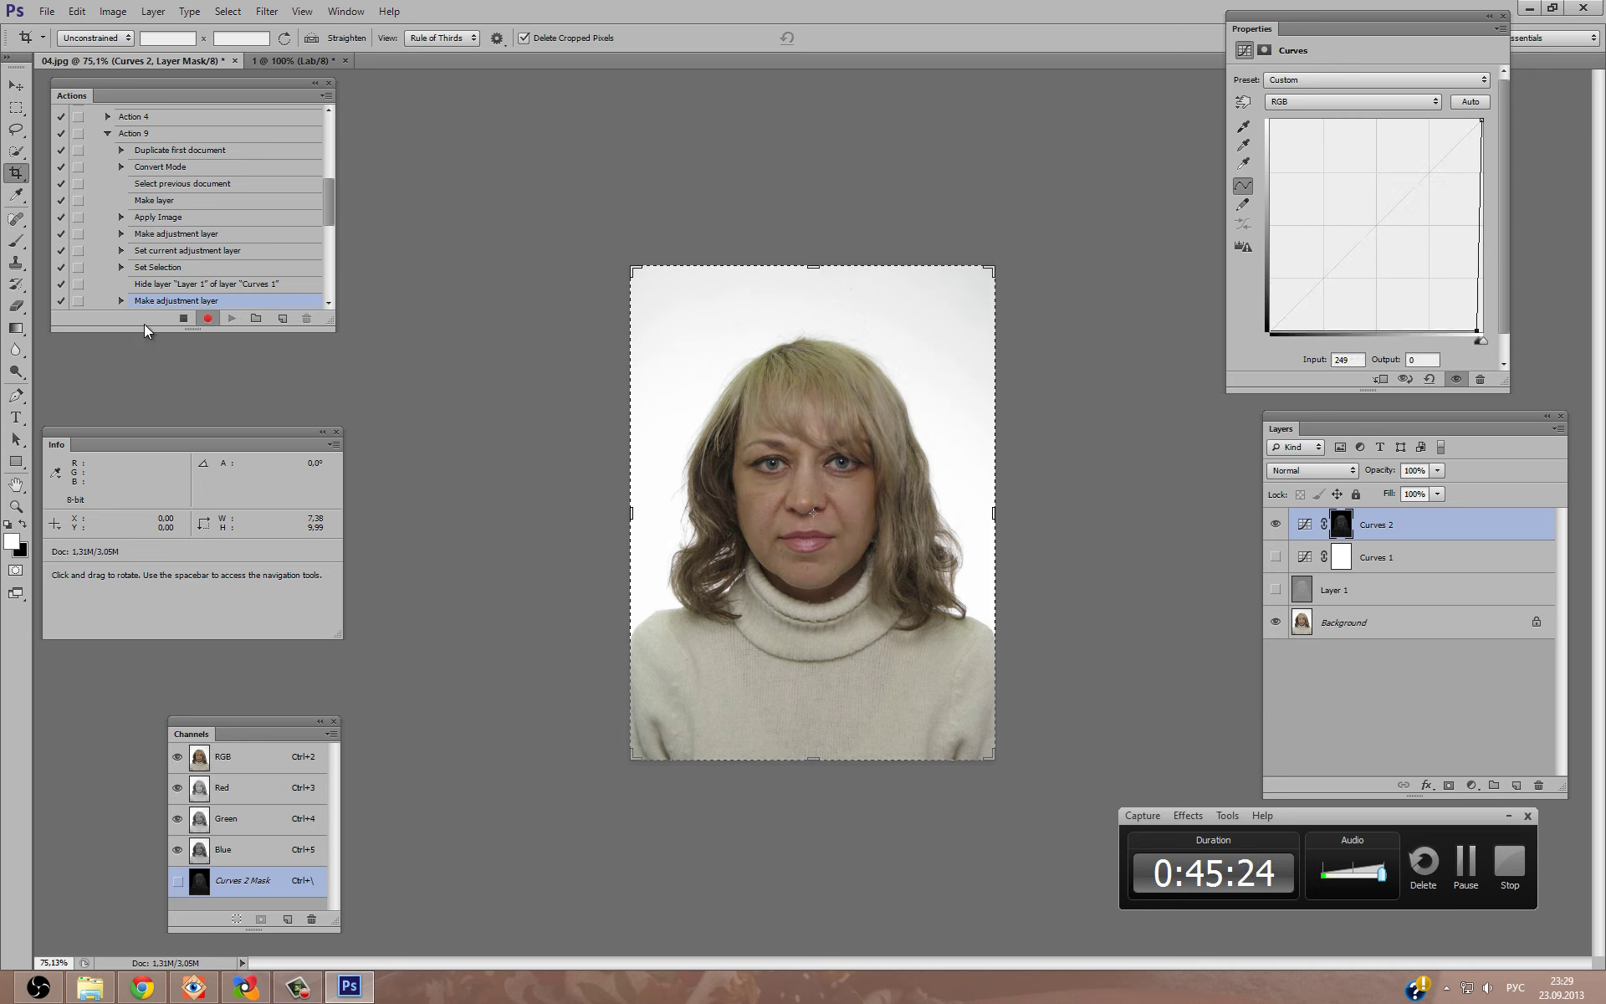
pyautogui.click(184, 318)
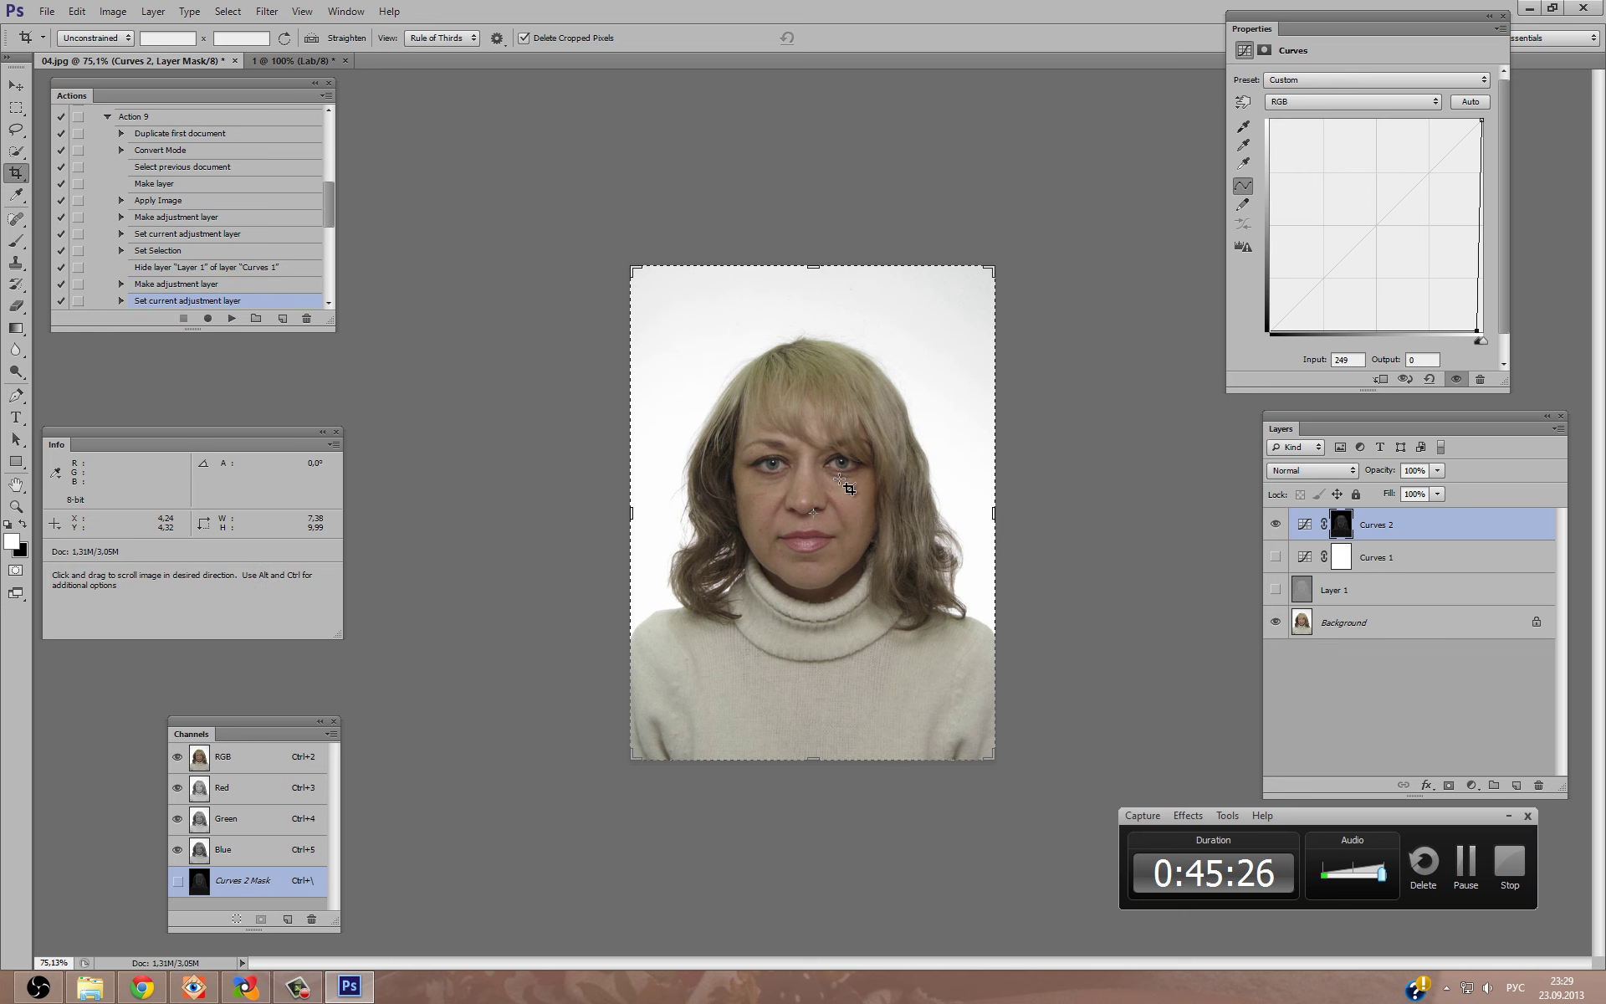
pyautogui.scroll(4, 870, 456)
pyautogui.scroll(3, 874, 452)
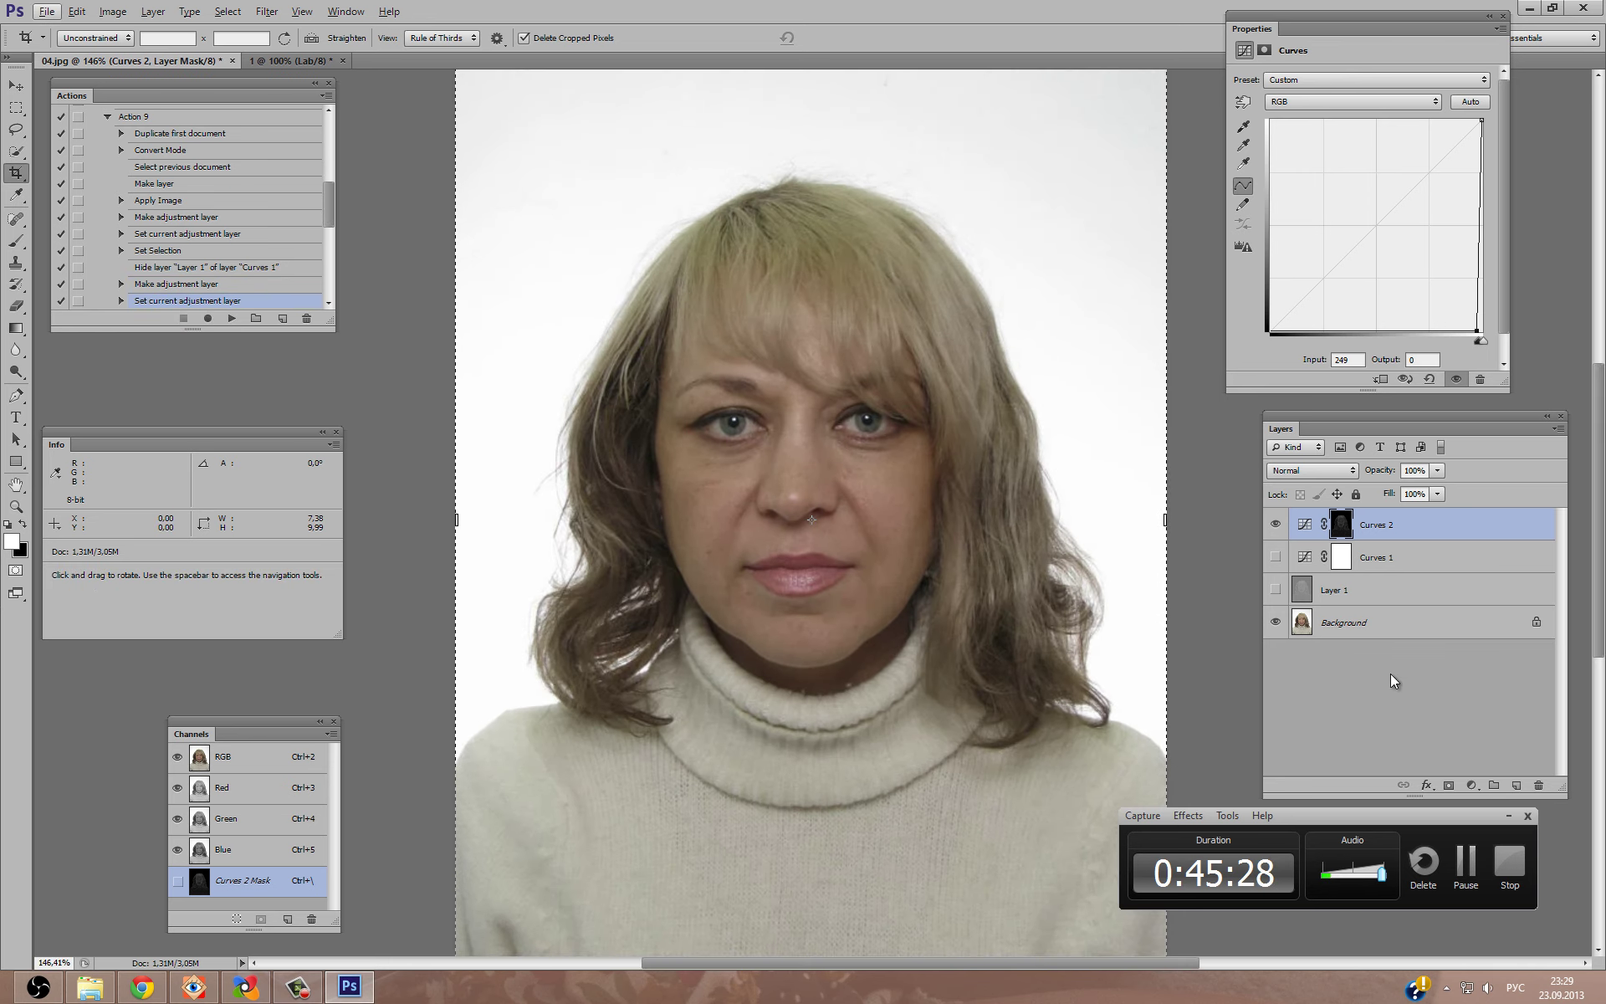
pyautogui.click(1341, 524)
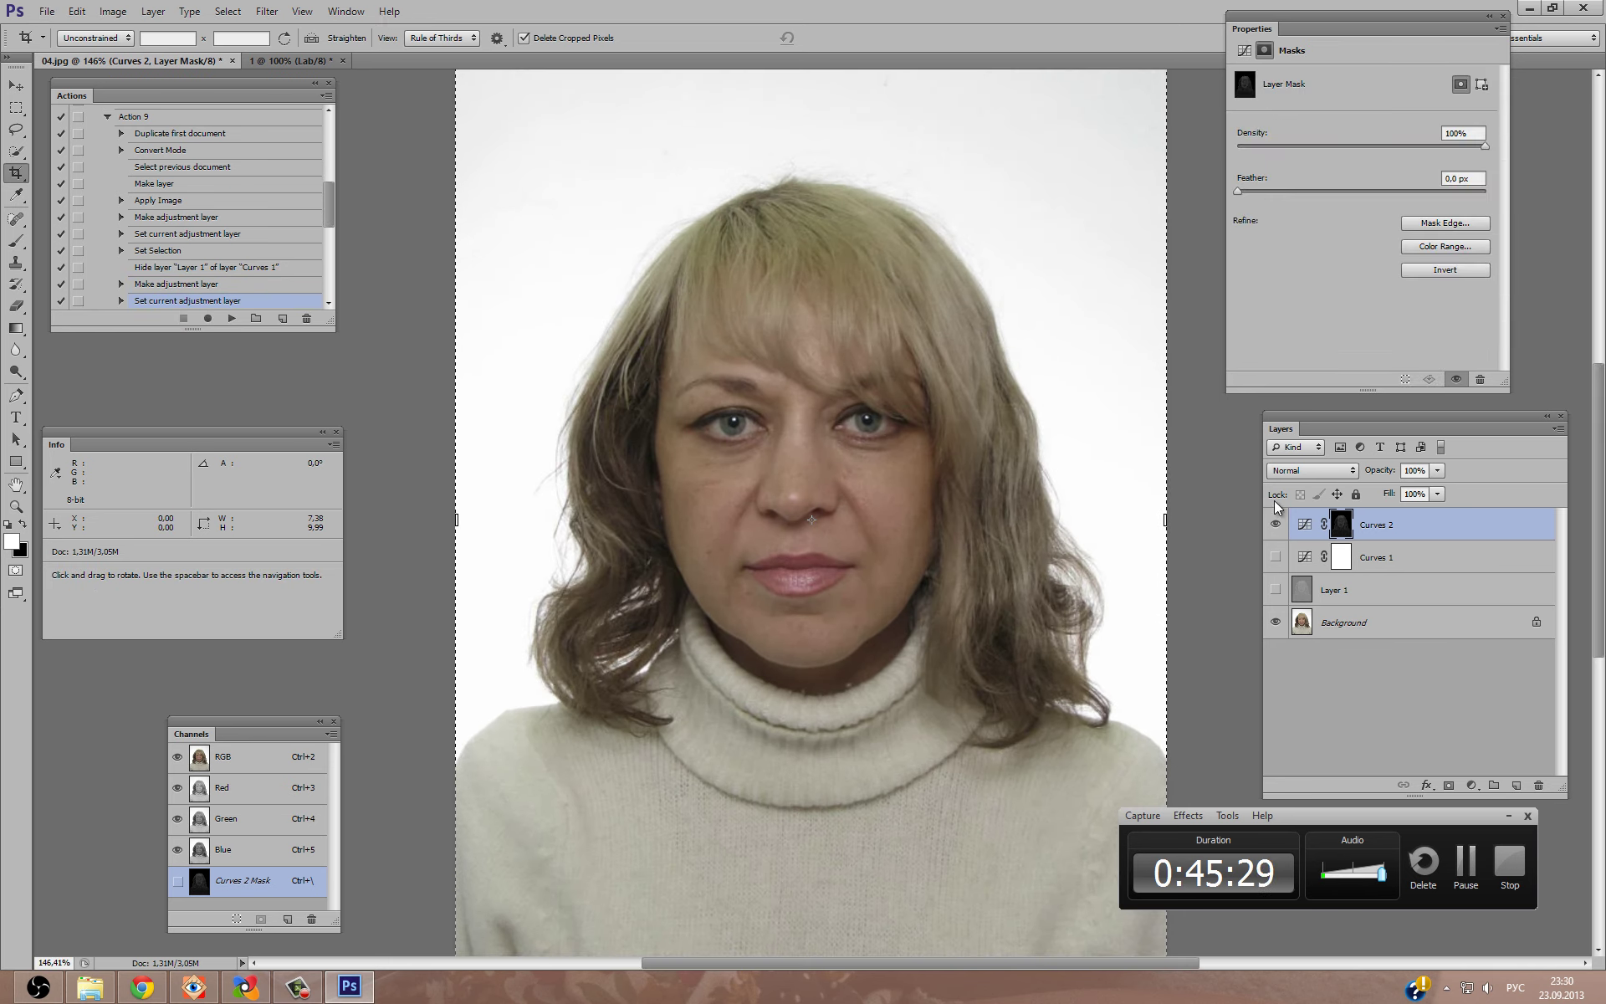
# Brighten the Curves 2 mask with Image > Adjustments > Curves, a point near 55/167.
pyautogui.click(113, 11)
pyautogui.moveTo(138, 54)
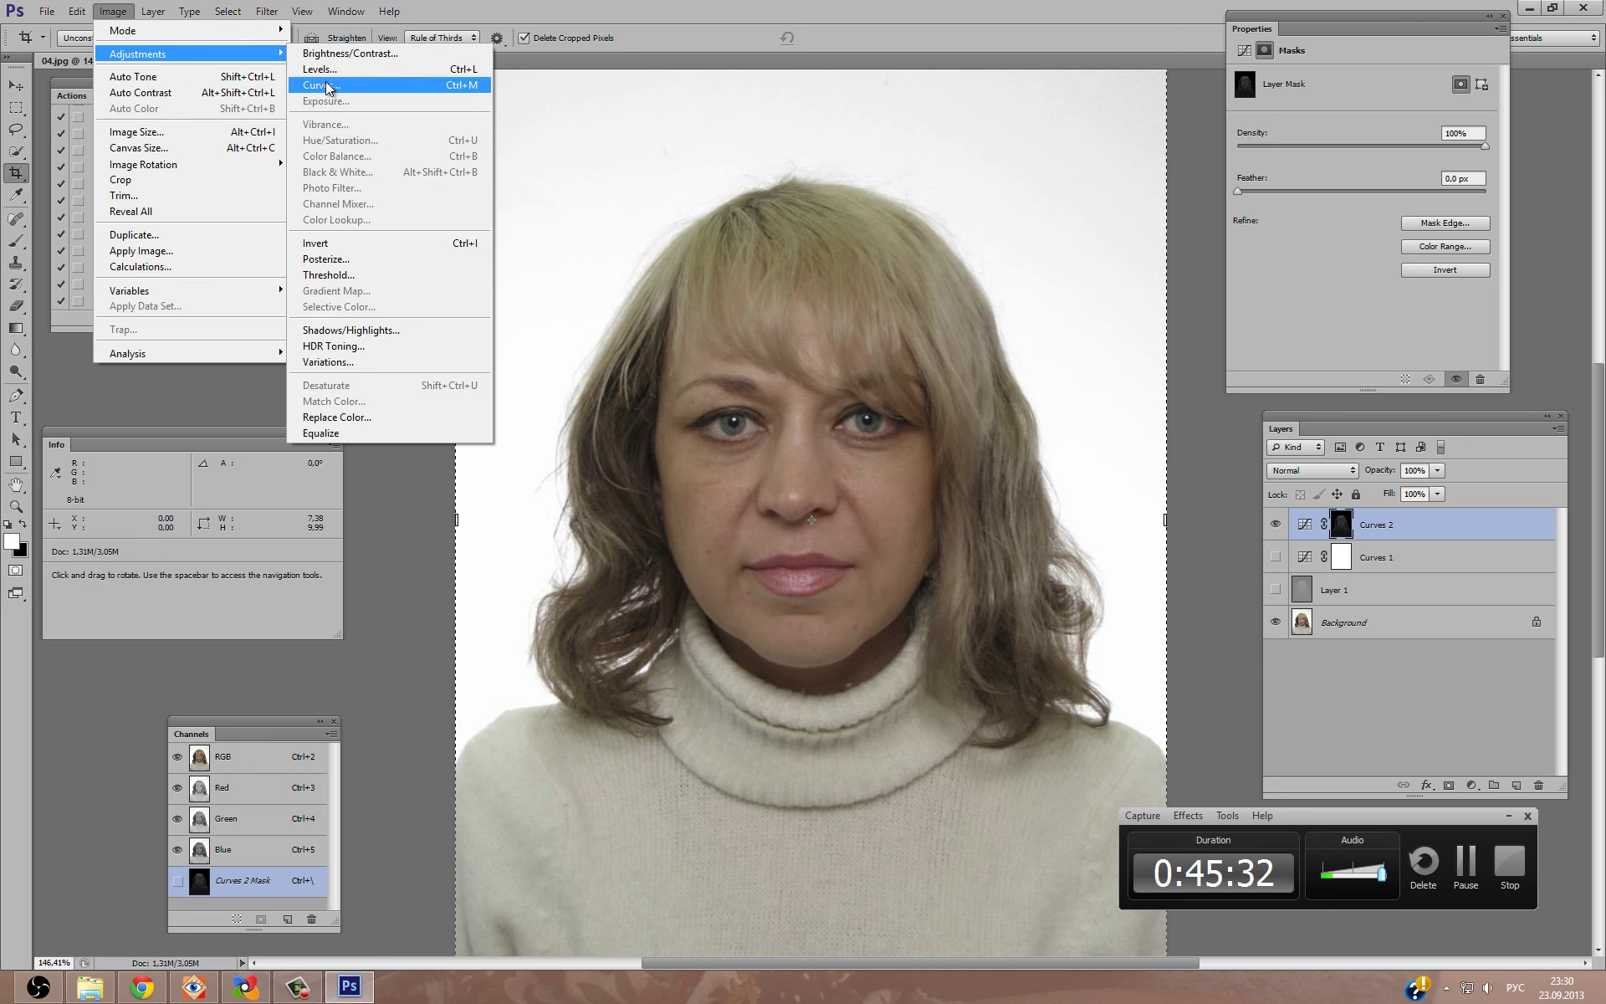
pyautogui.click(330, 85)
pyautogui.moveTo(259, 372); pyautogui.dragTo(230, 324)
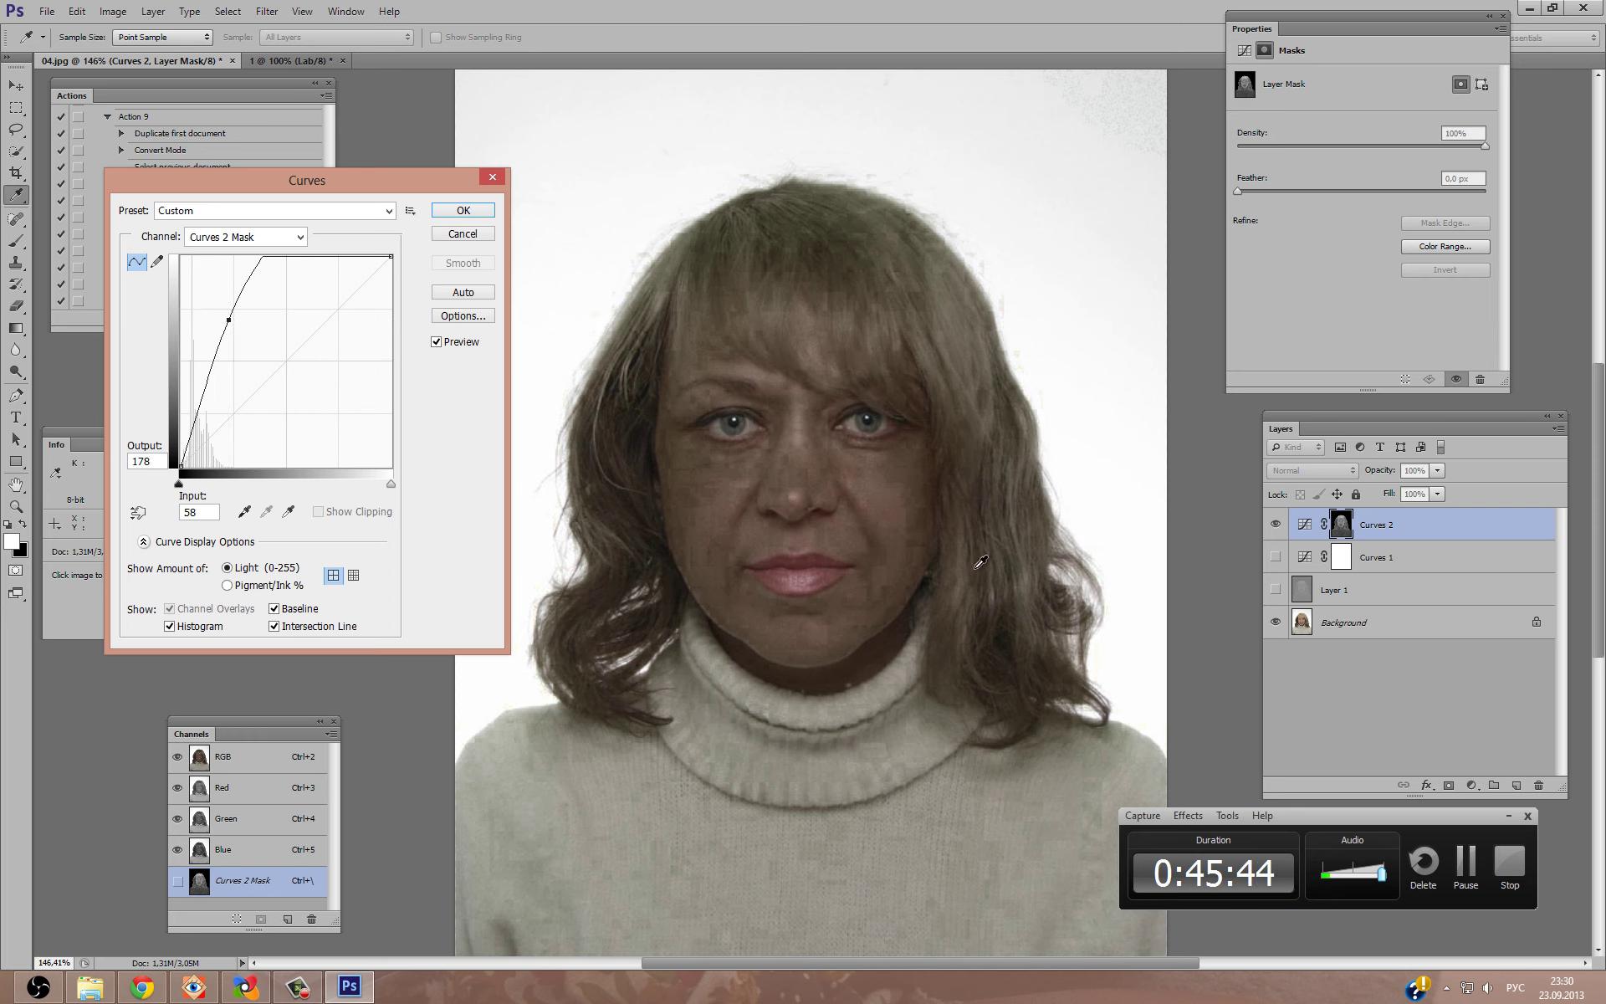
pyautogui.moveTo(230, 321); pyautogui.dragTo(241, 363)
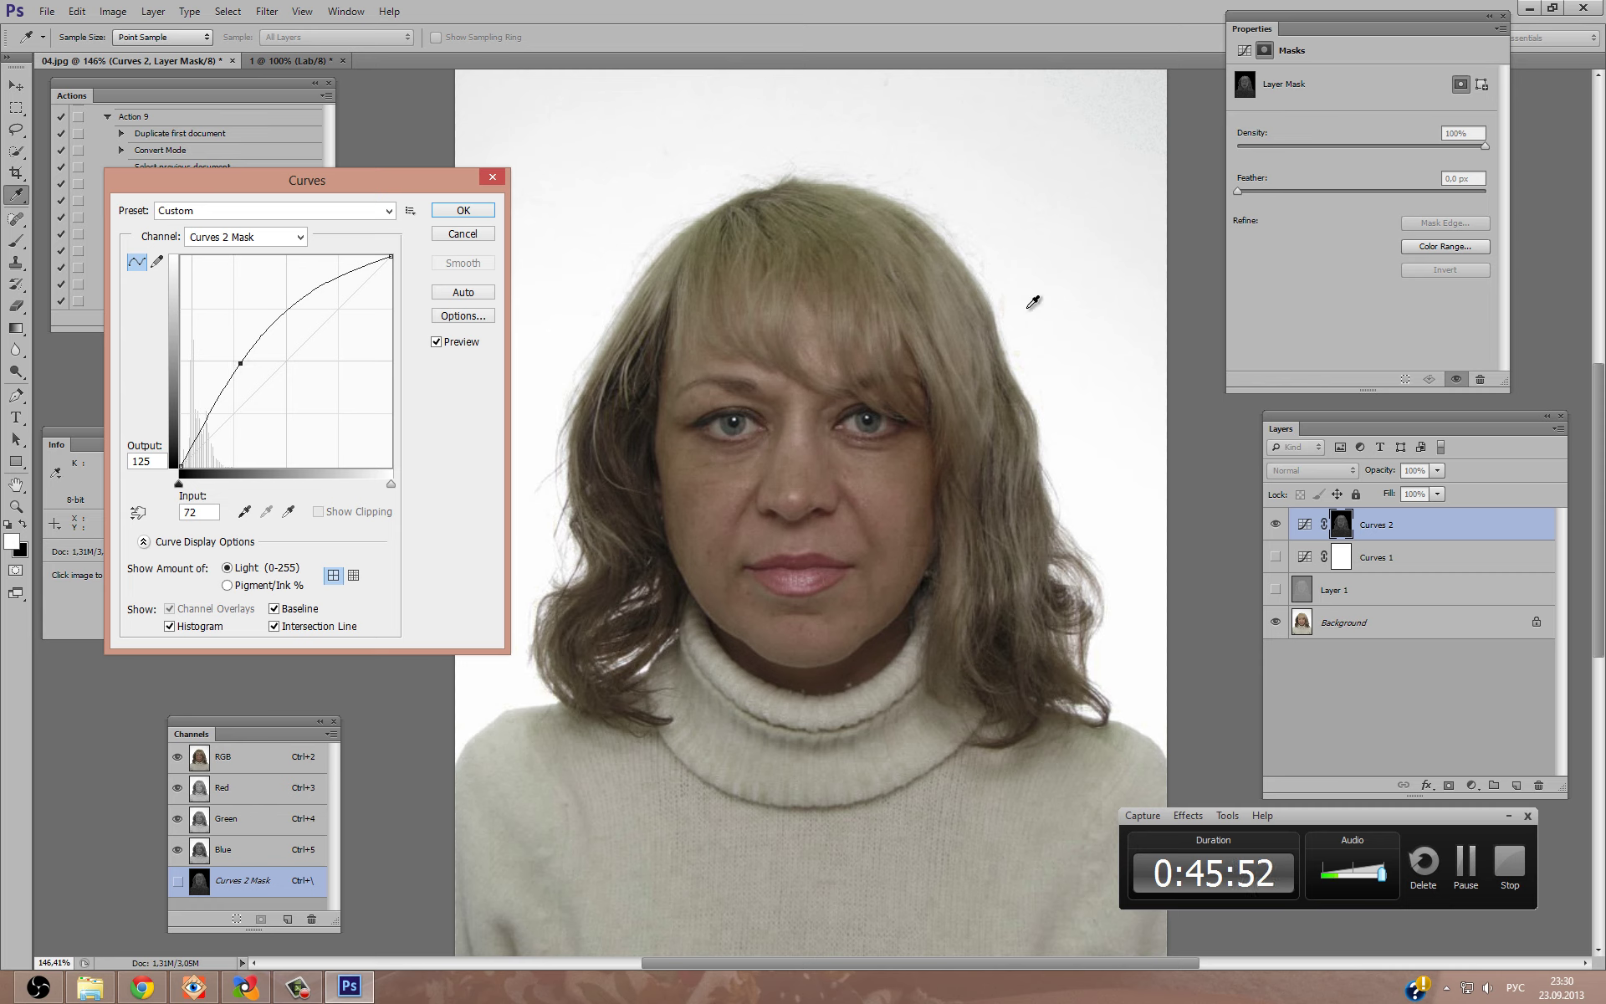
pyautogui.moveTo(240, 363); pyautogui.dragTo(228, 329)
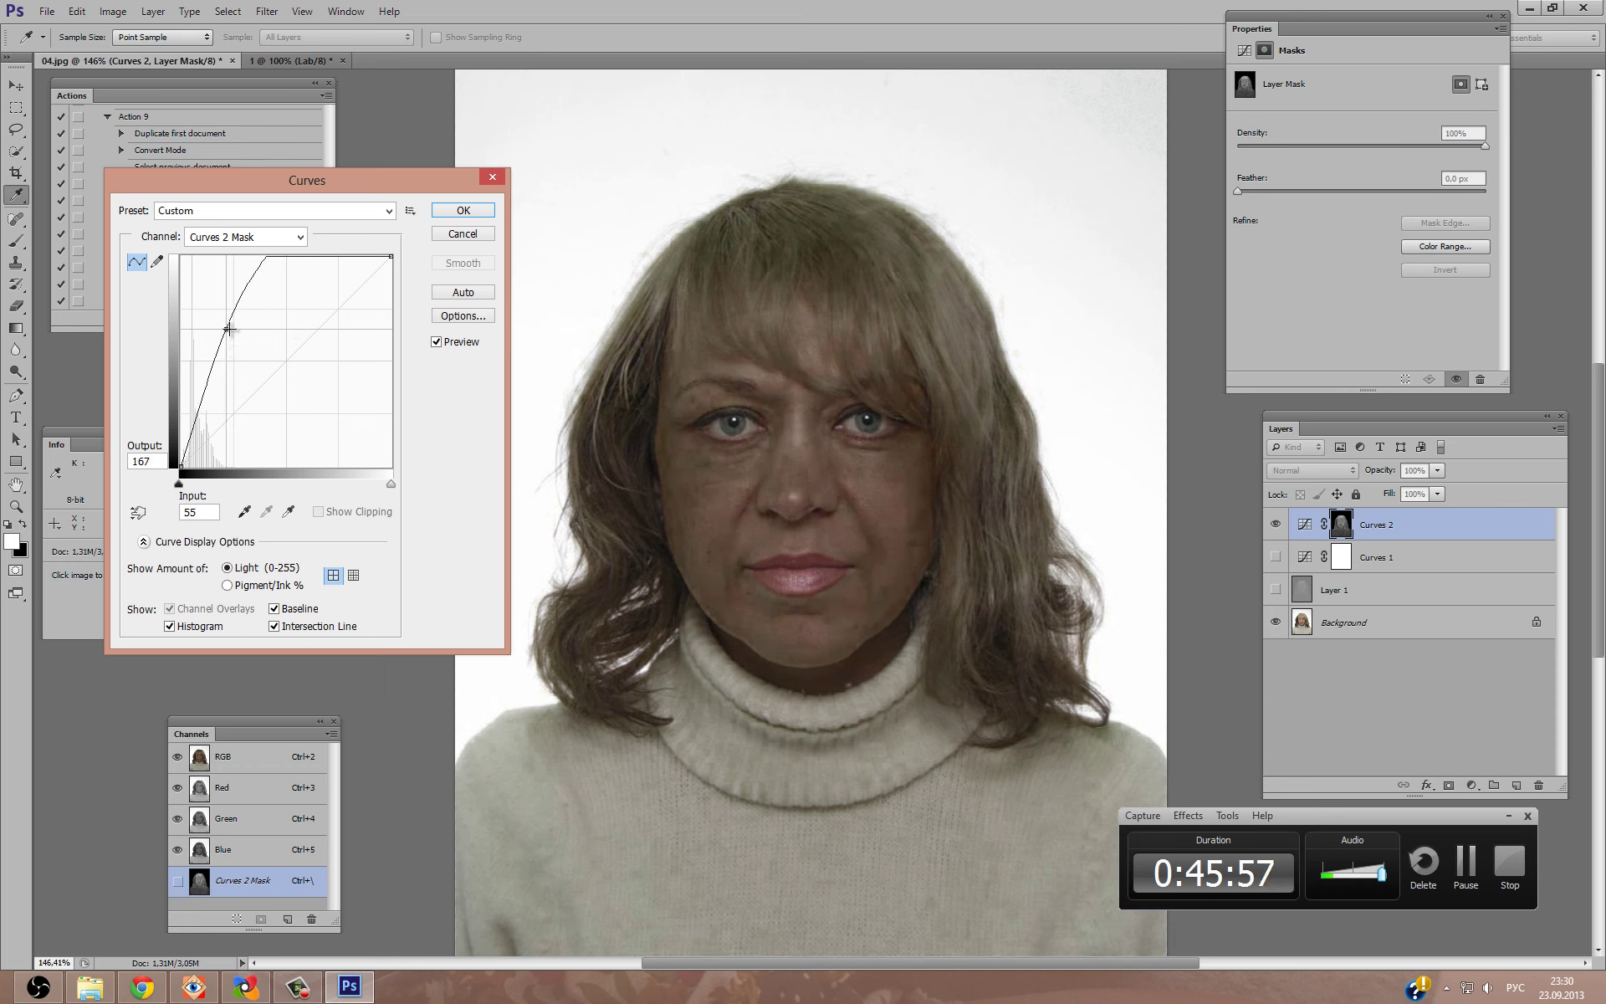
pyautogui.click(462, 215)
pyautogui.press('c')
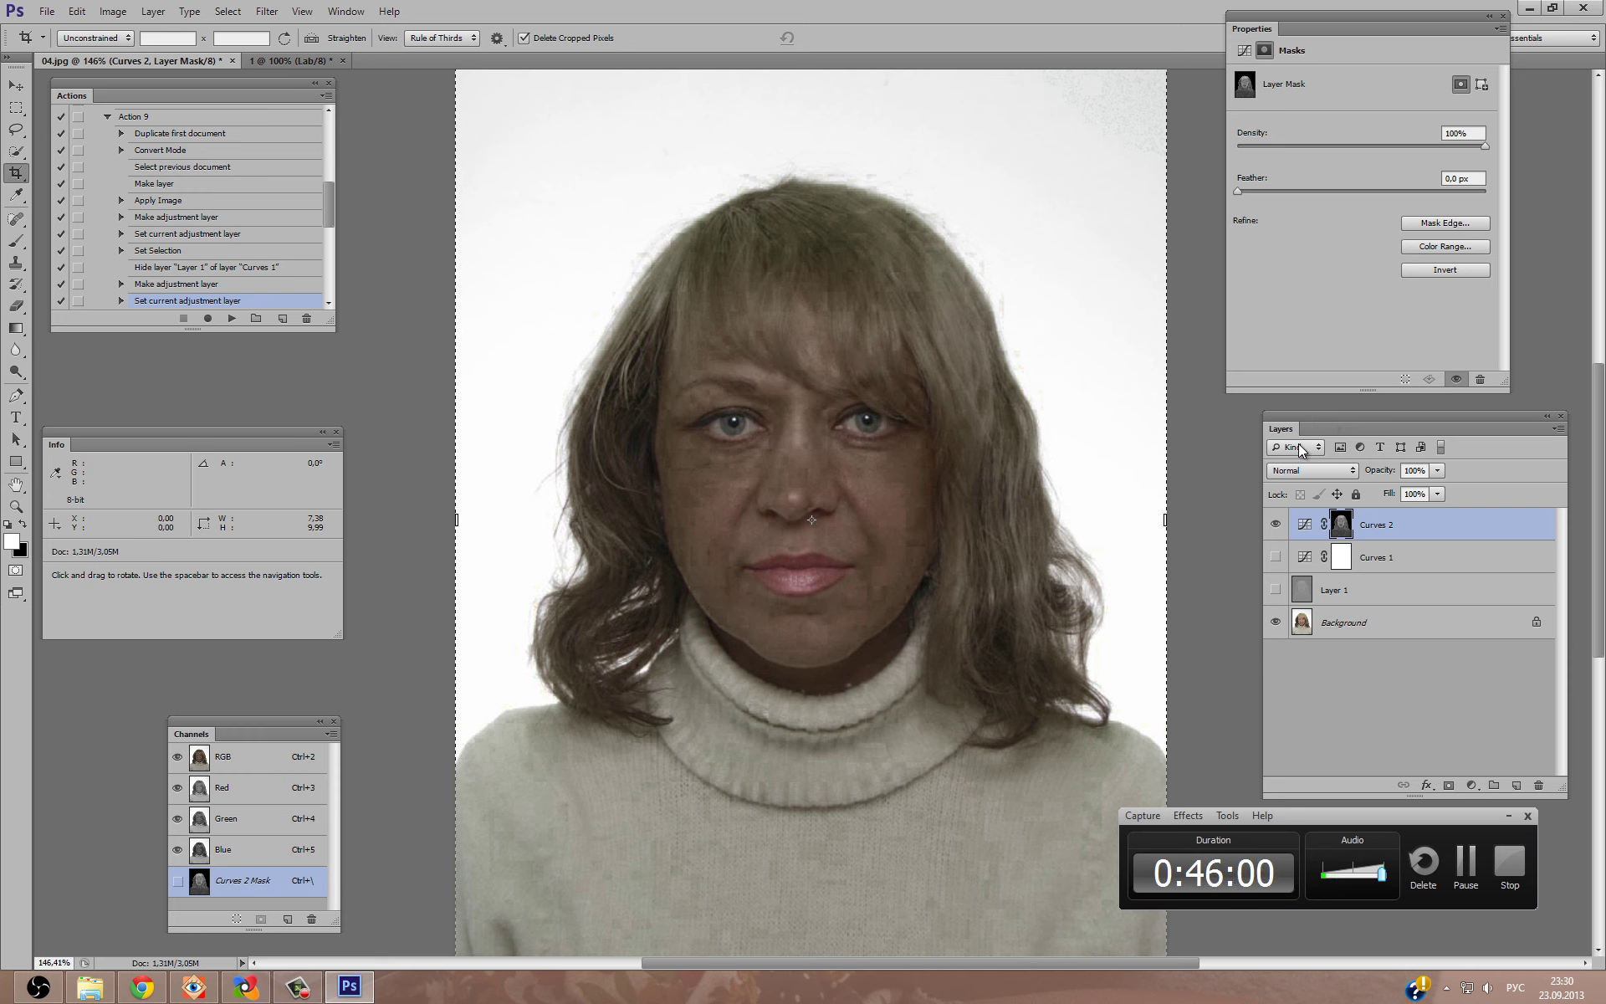
# Feather the Curves 2 mask edges to about 3 px.
pyautogui.click(1301, 523)
pyautogui.click(1349, 526)
pyautogui.moveTo(1238, 190)
pyautogui.mouseDown()
pyautogui.moveTo(1291, 192)
pyautogui.moveTo(1273, 197)
pyautogui.mouseUp()
pyautogui.moveTo(1273, 194); pyautogui.dragTo(1270, 194)
pyautogui.click(1241, 50)
pyautogui.click(346, 11)
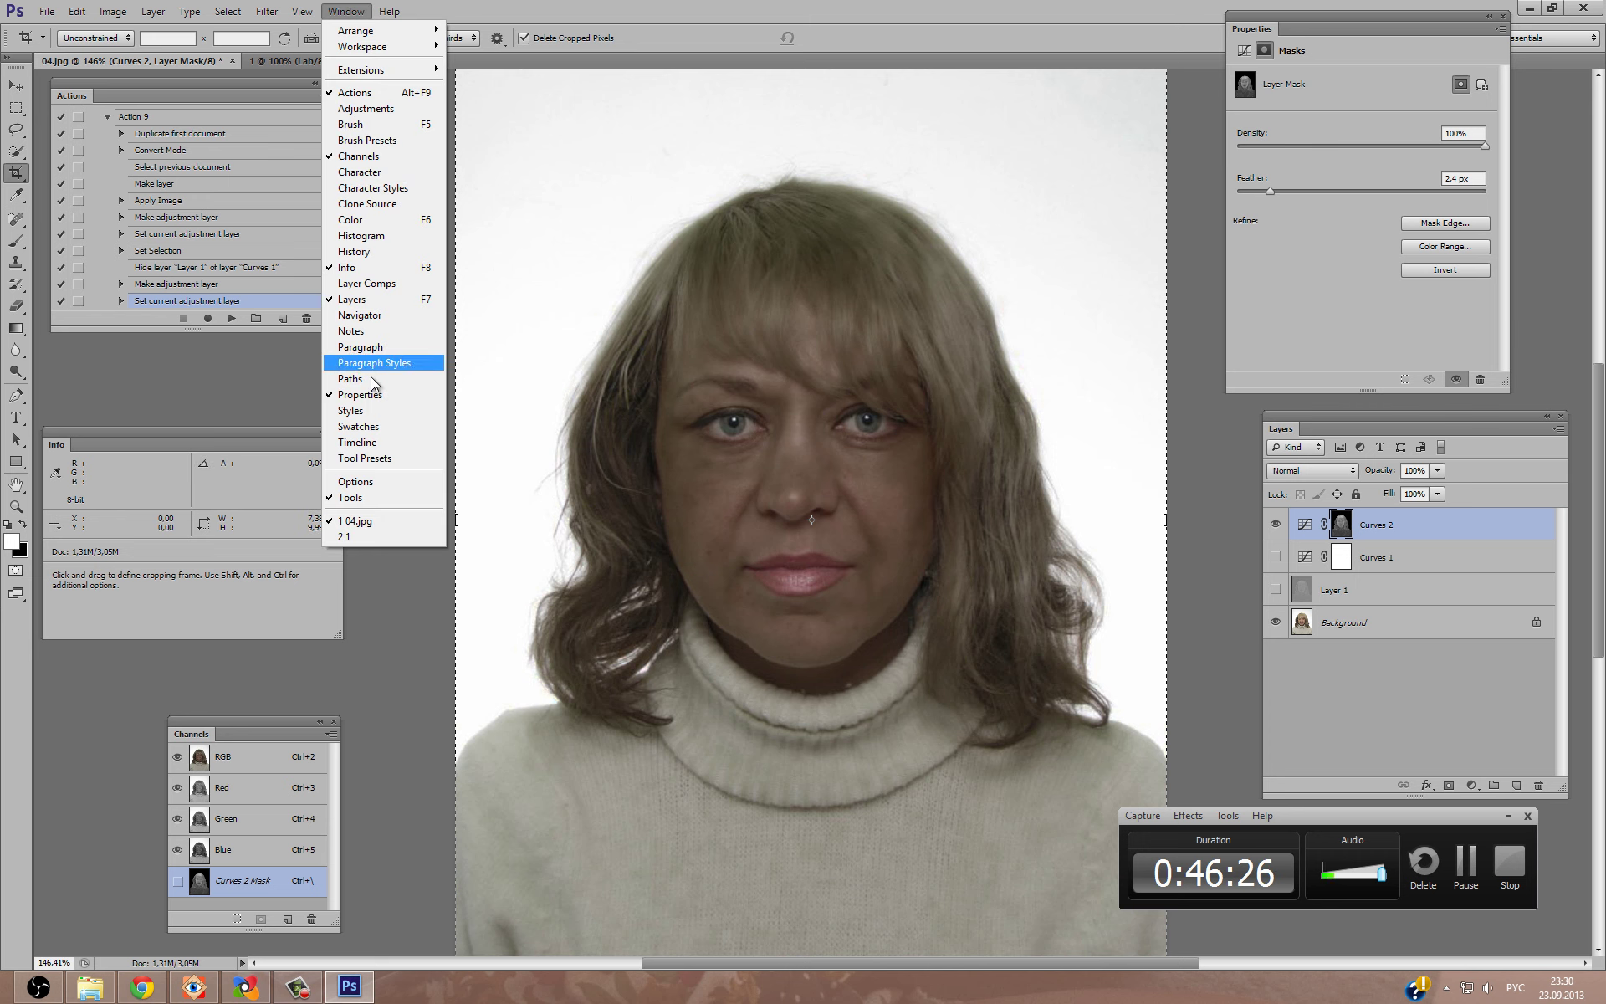
pyautogui.click(1365, 199)
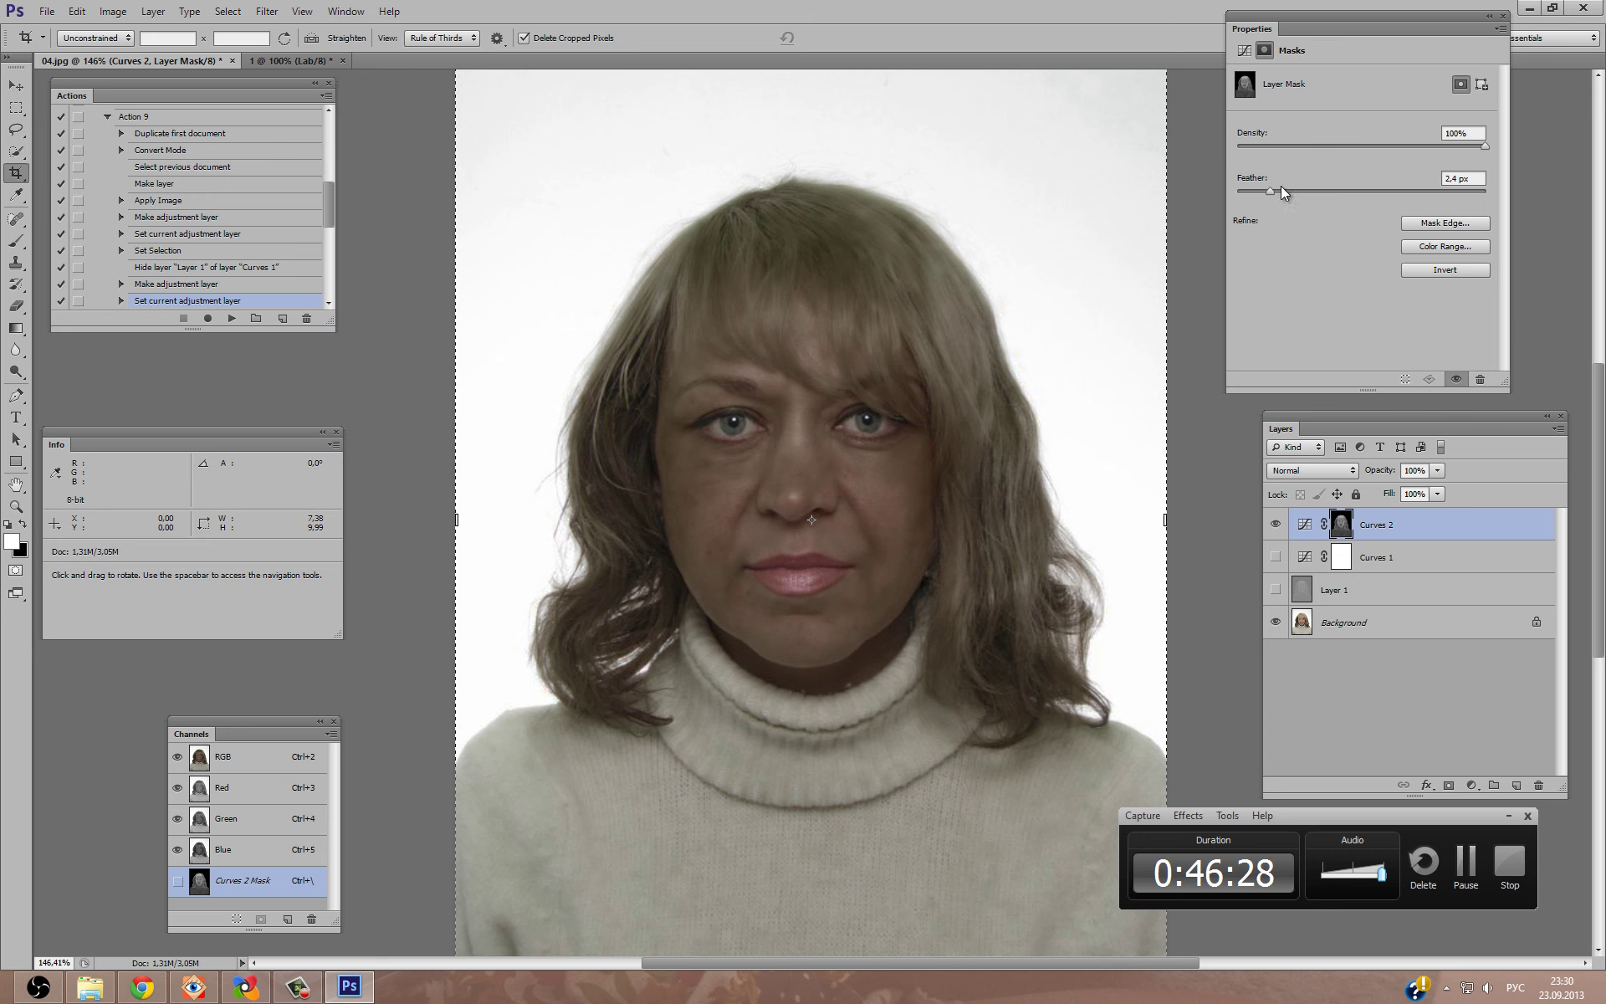
pyautogui.moveTo(1268, 194); pyautogui.dragTo(1279, 196)
# Reset the Curves 2 curve to a straight line and pick the gray-point eyedropper.
pyautogui.click(1307, 525)
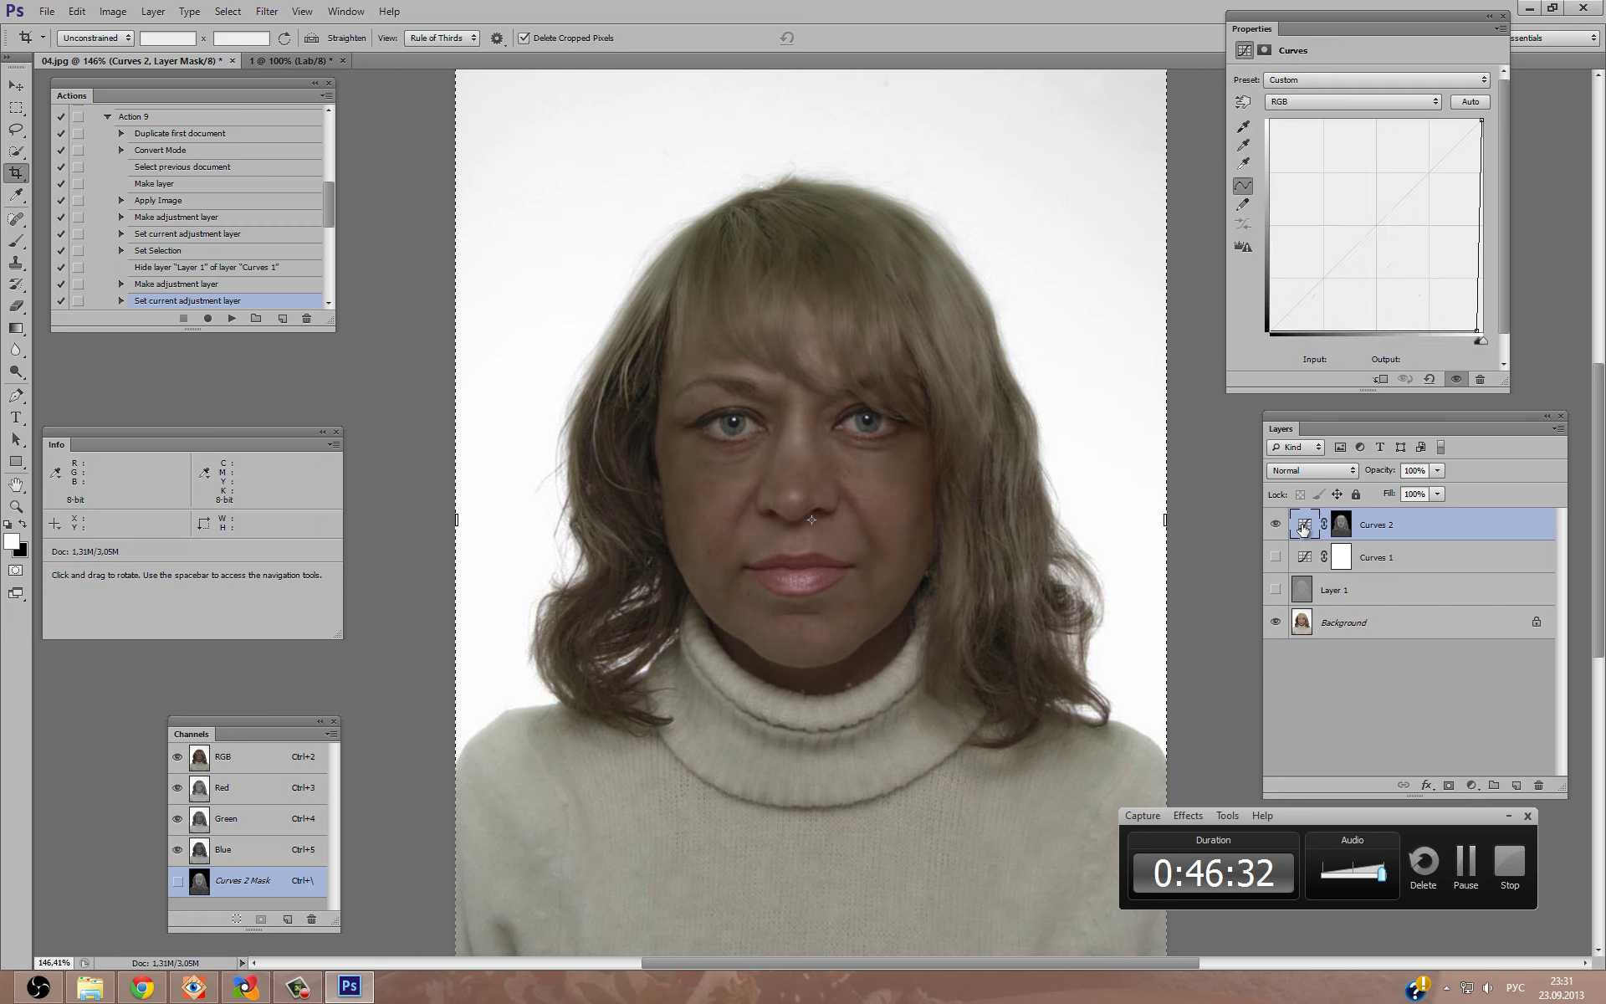
pyautogui.moveTo(1478, 345); pyautogui.dragTo(1064, 315)
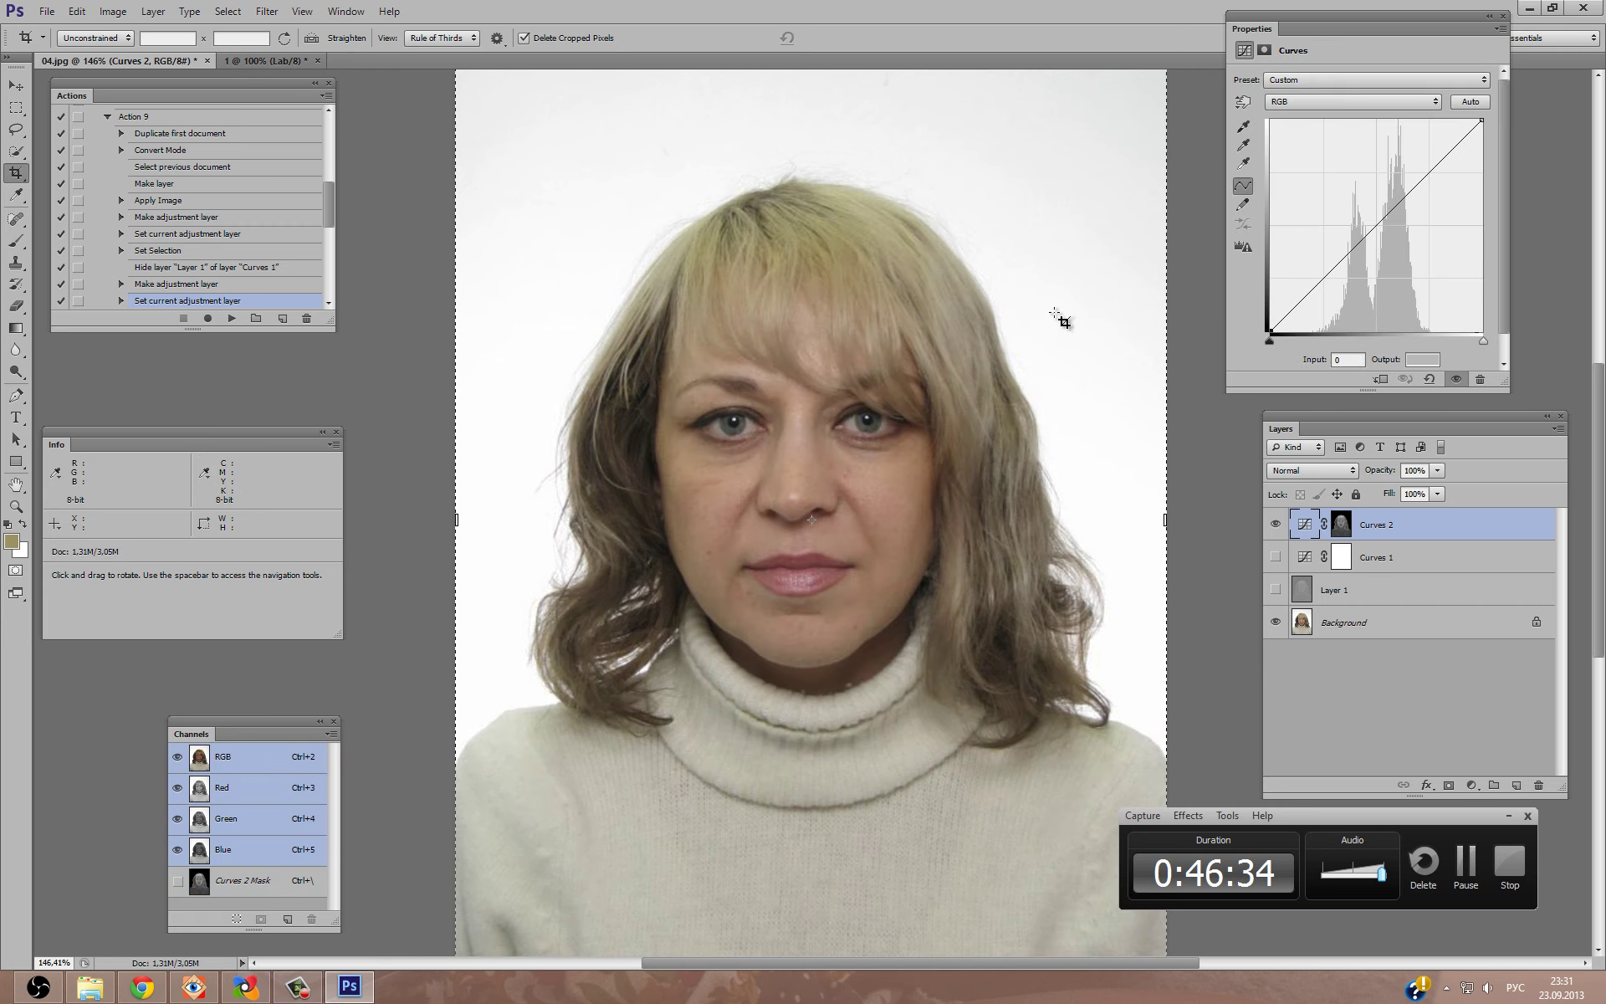
pyautogui.click(1243, 144)
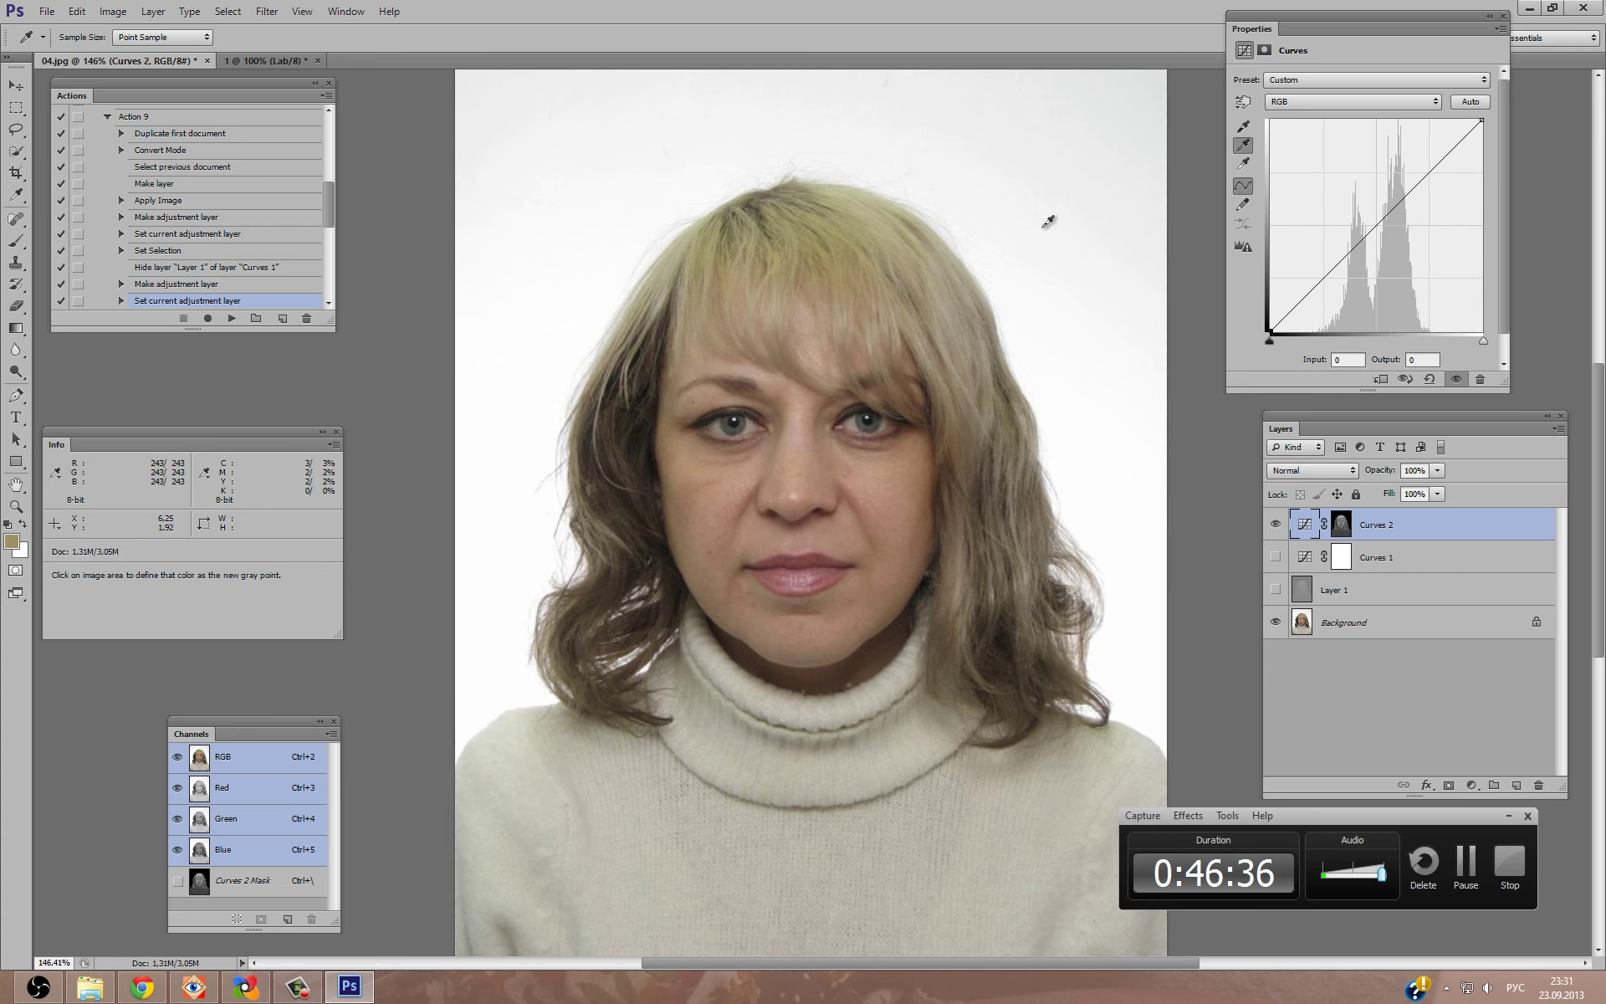
# Set a neutral grey point on the hair in Curves 2 and slightly raise the Blue curve.
pyautogui.click(834, 227)
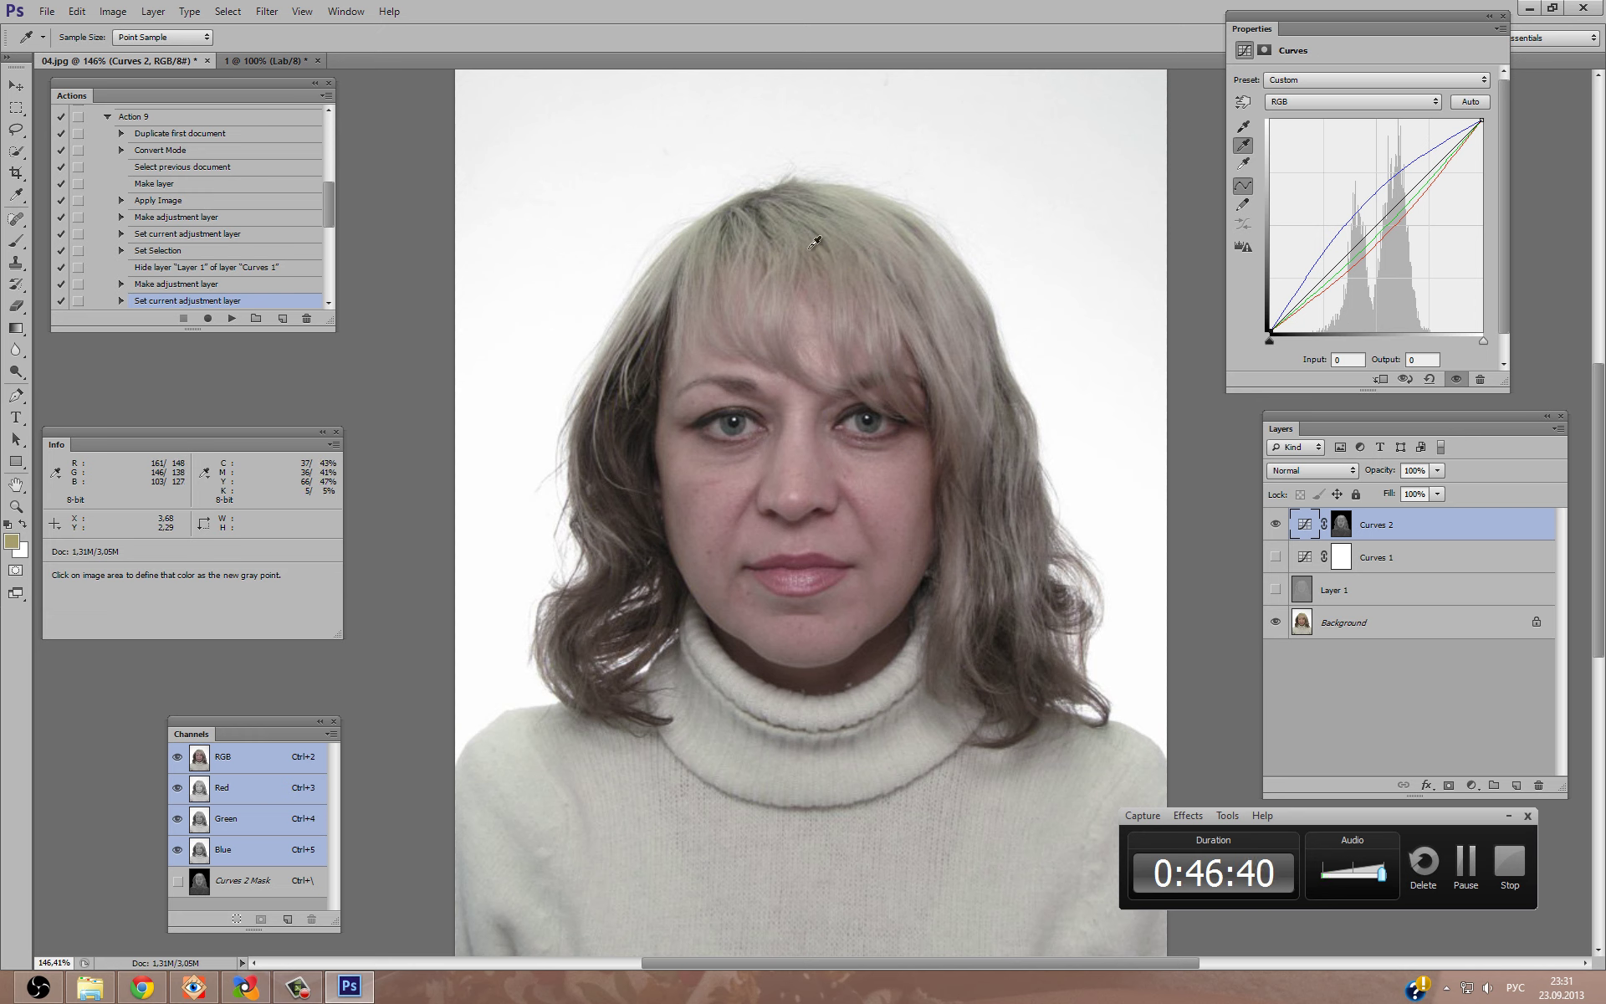
pyautogui.moveTo(810, 240); pyautogui.dragTo(795, 231)
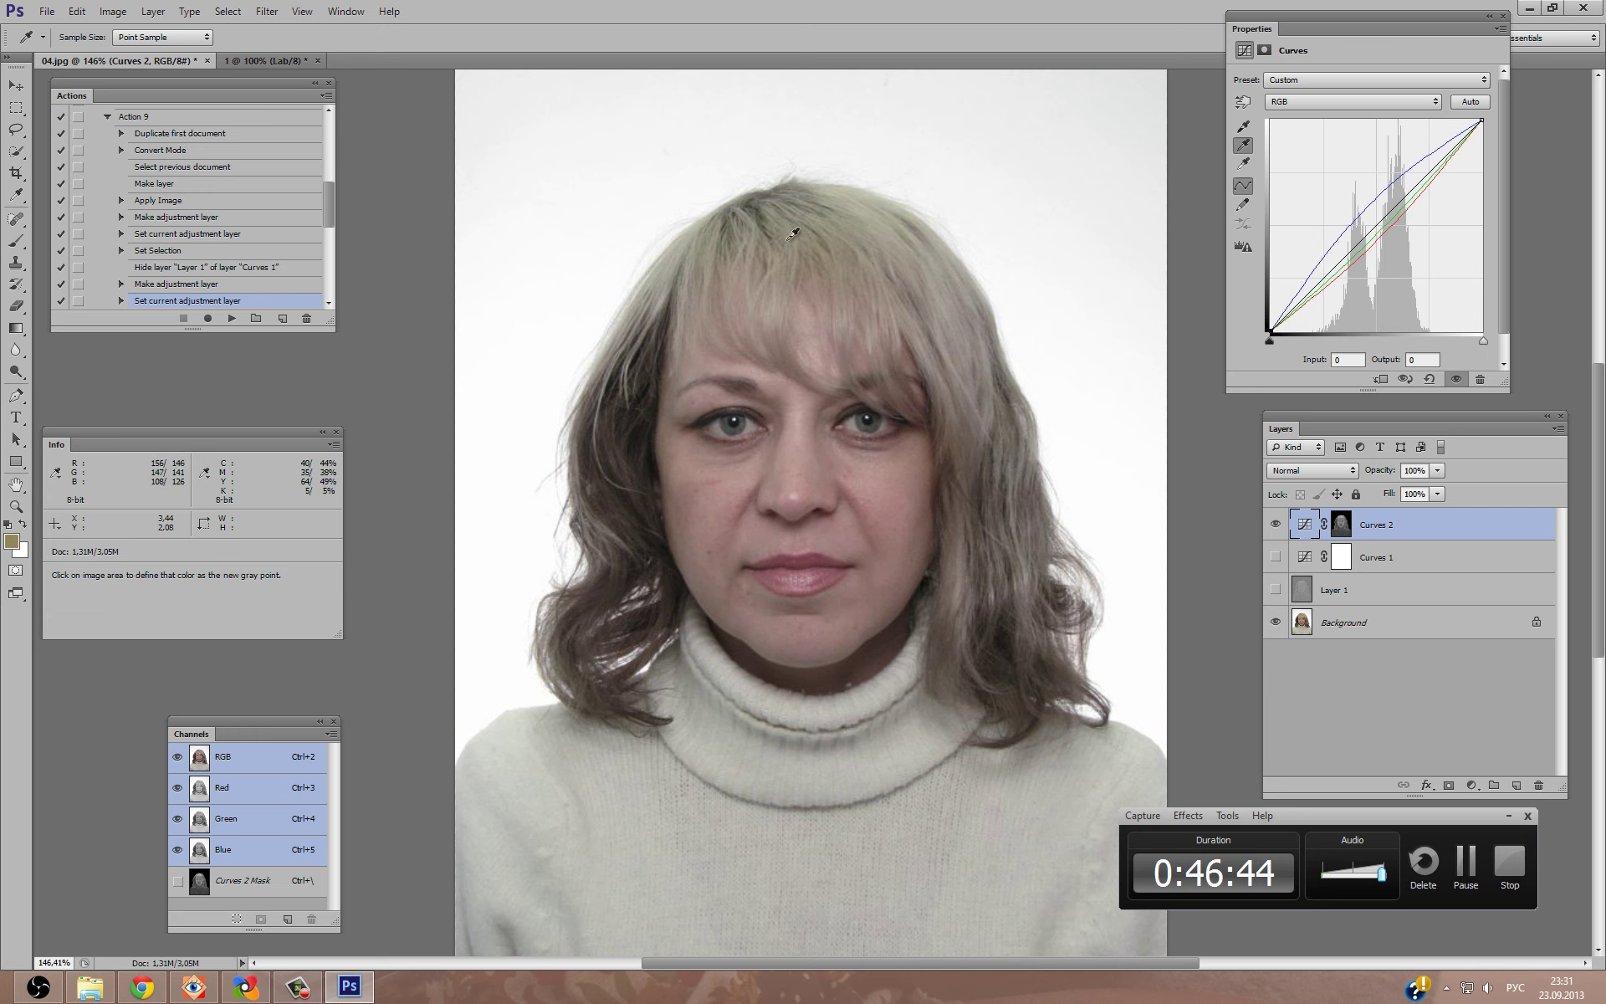
pyautogui.moveTo(794, 231); pyautogui.dragTo(853, 219)
pyautogui.click(1304, 103)
pyautogui.click(1313, 159)
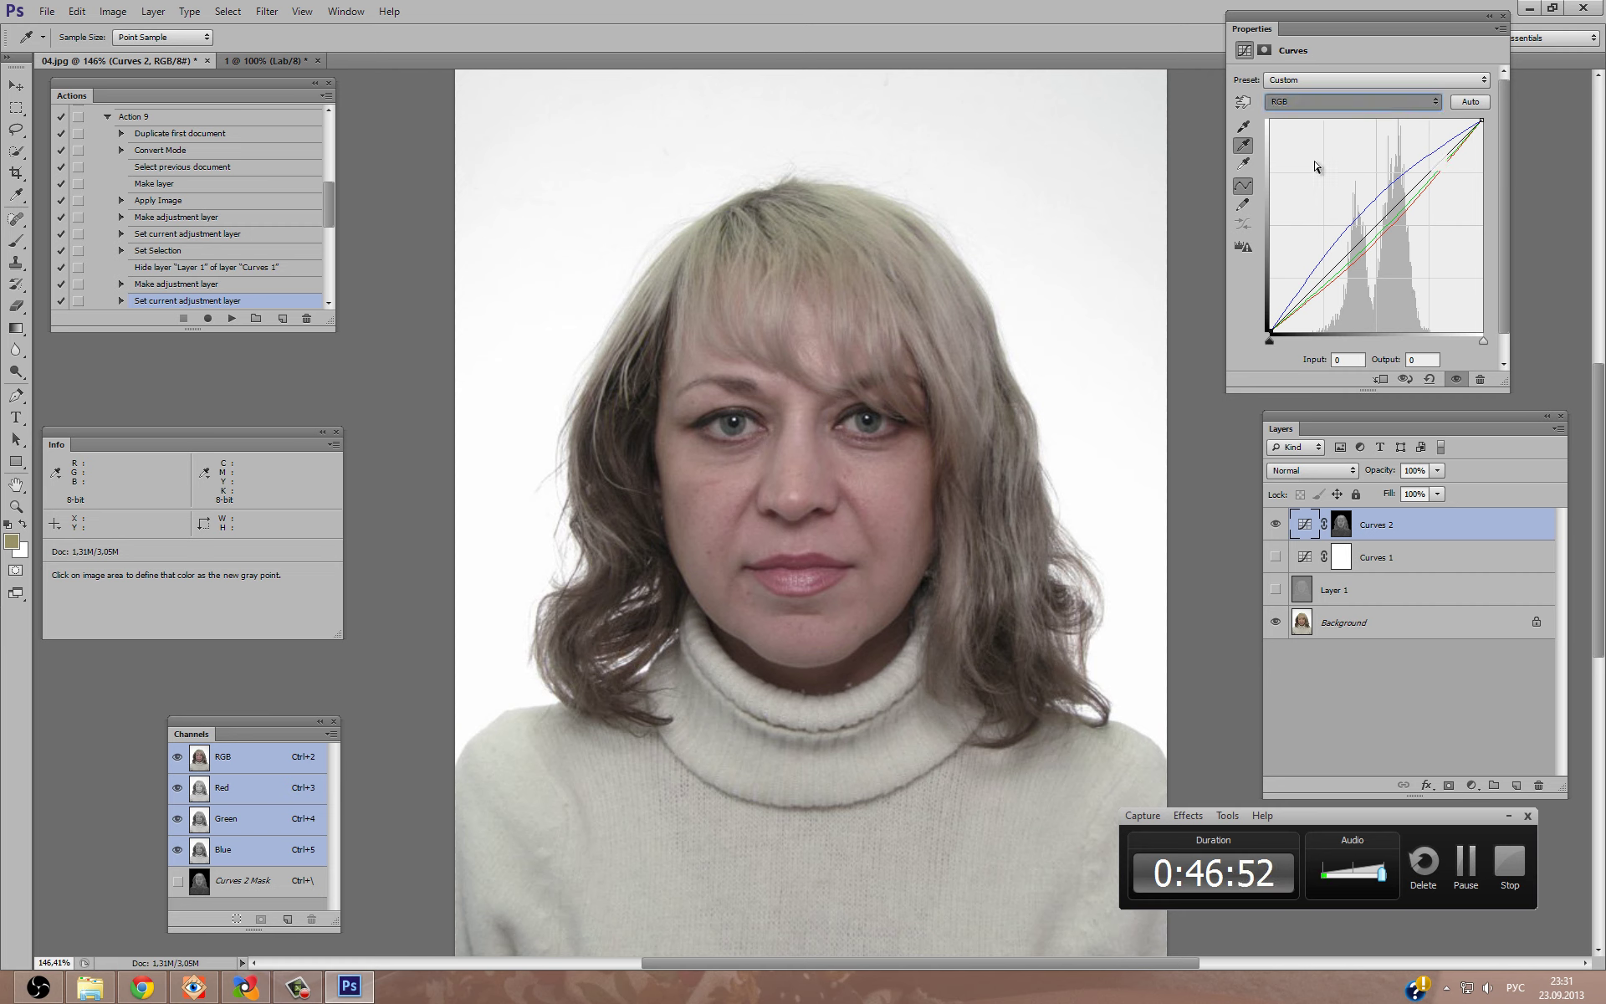
pyautogui.click(1352, 233)
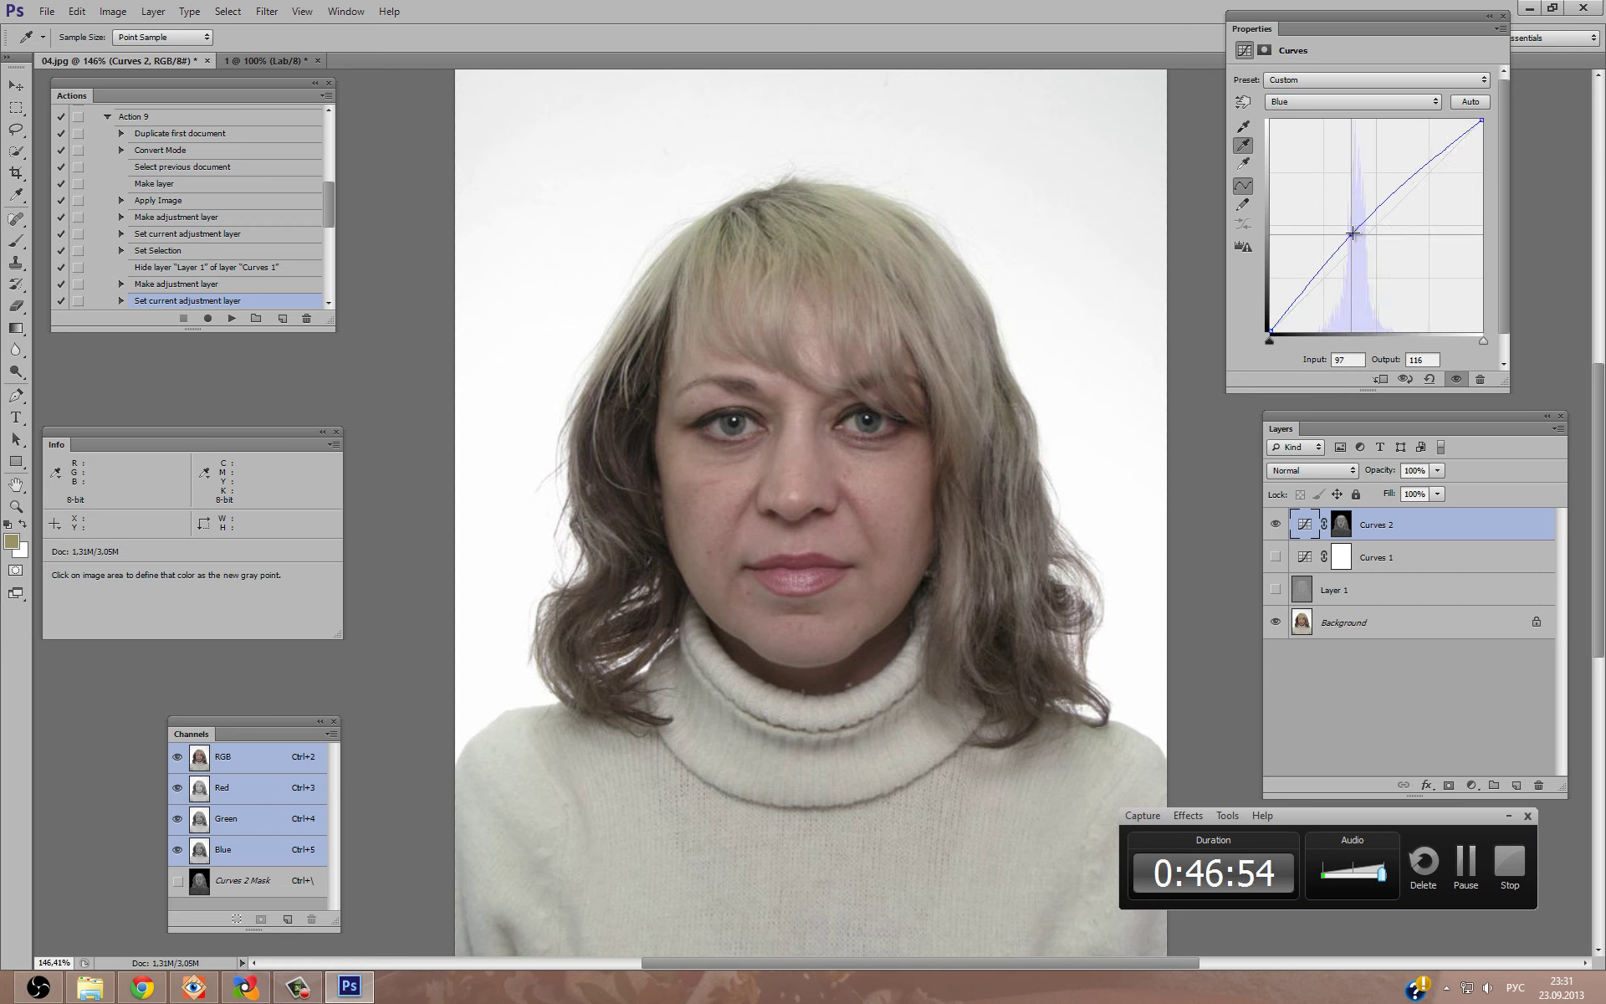
pyautogui.moveTo(1352, 234); pyautogui.dragTo(1351, 229)
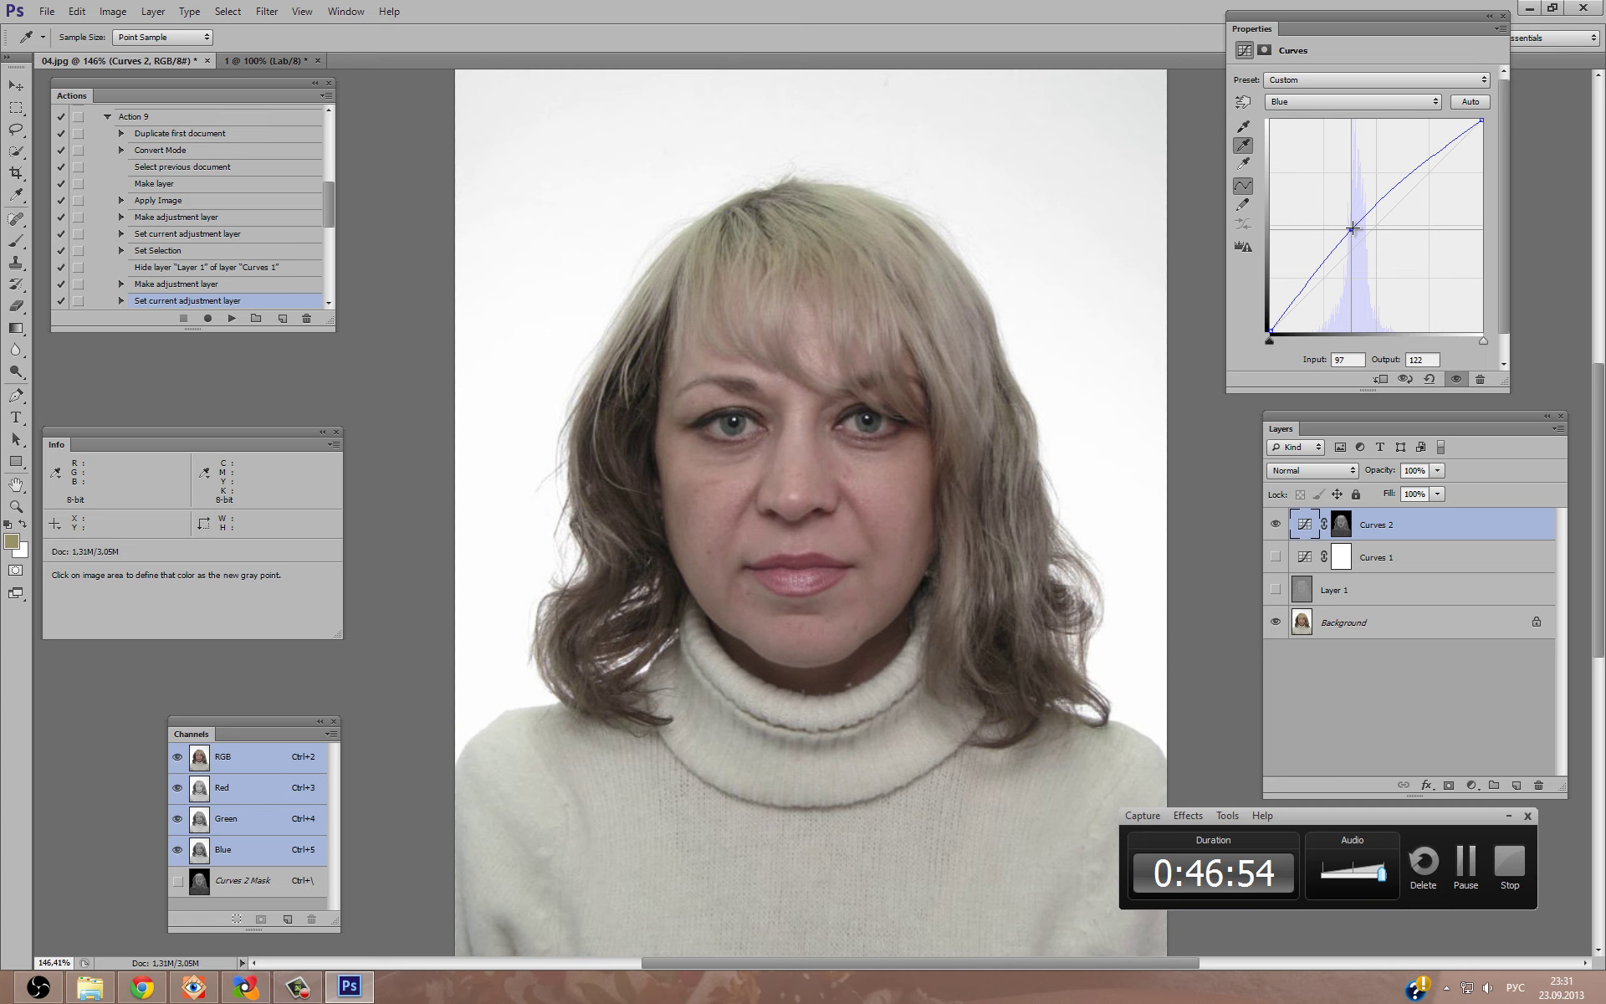
# Lift the Green curve slightly in the midtones, then toggle Curves 2 off and on to compare.
pyautogui.click(1297, 105)
pyautogui.click(1305, 142)
pyautogui.moveTo(1388, 224); pyautogui.dragTo(1389, 222)
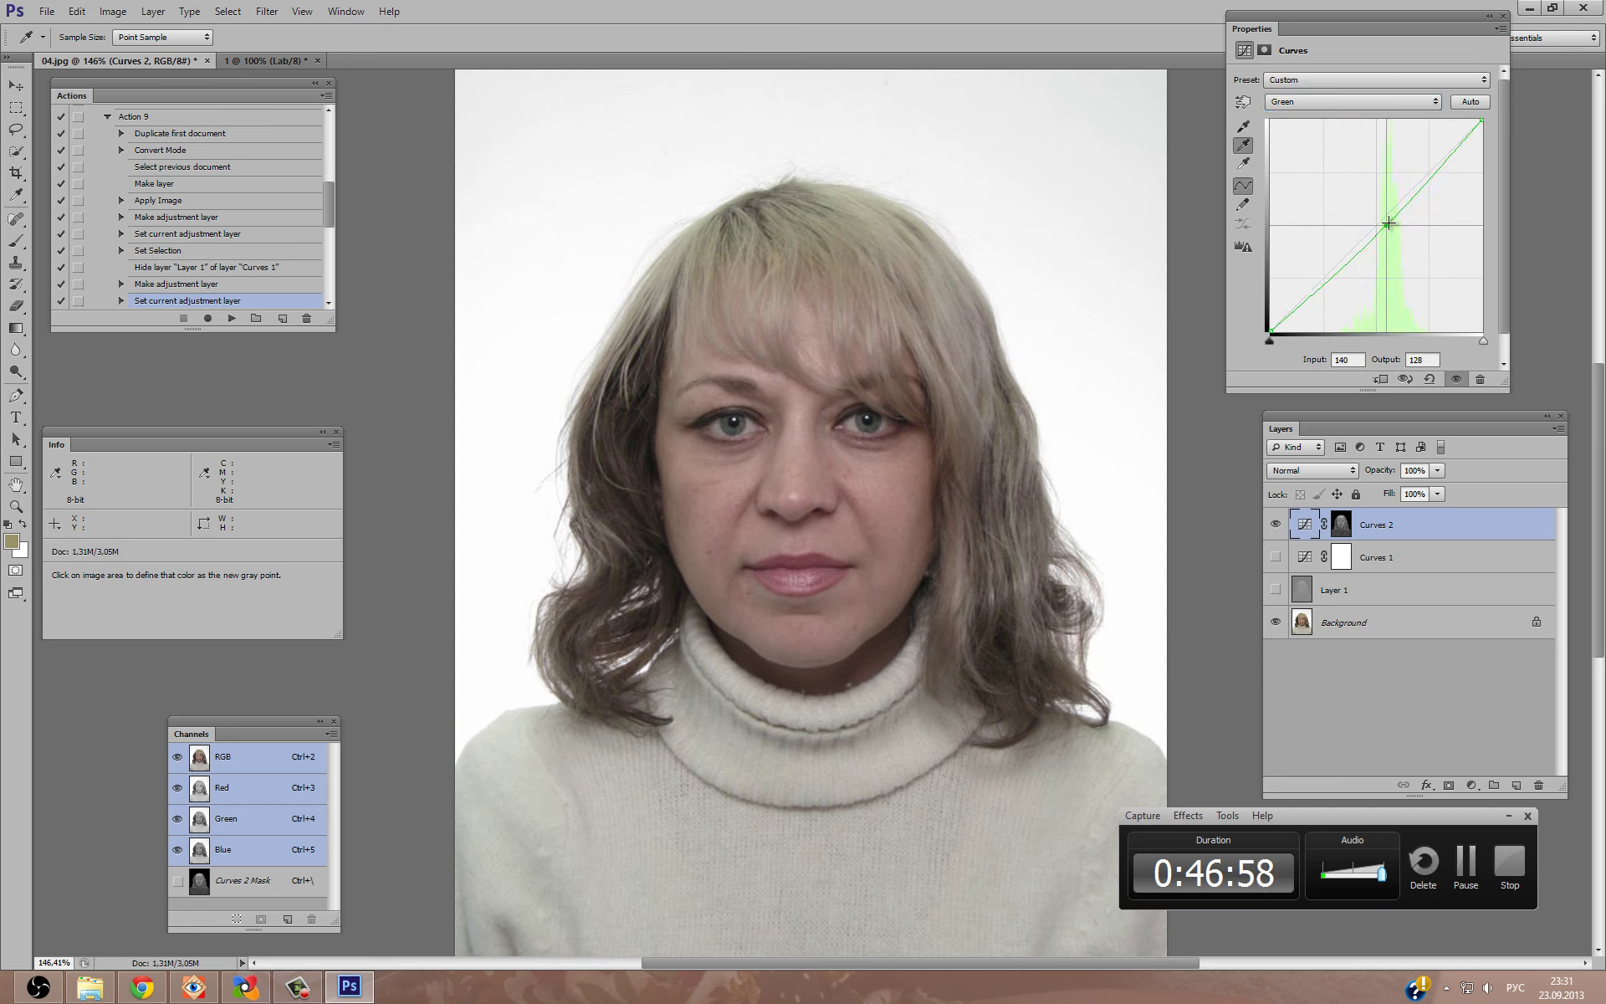
pyautogui.click(1275, 524)
pyautogui.click(1275, 525)
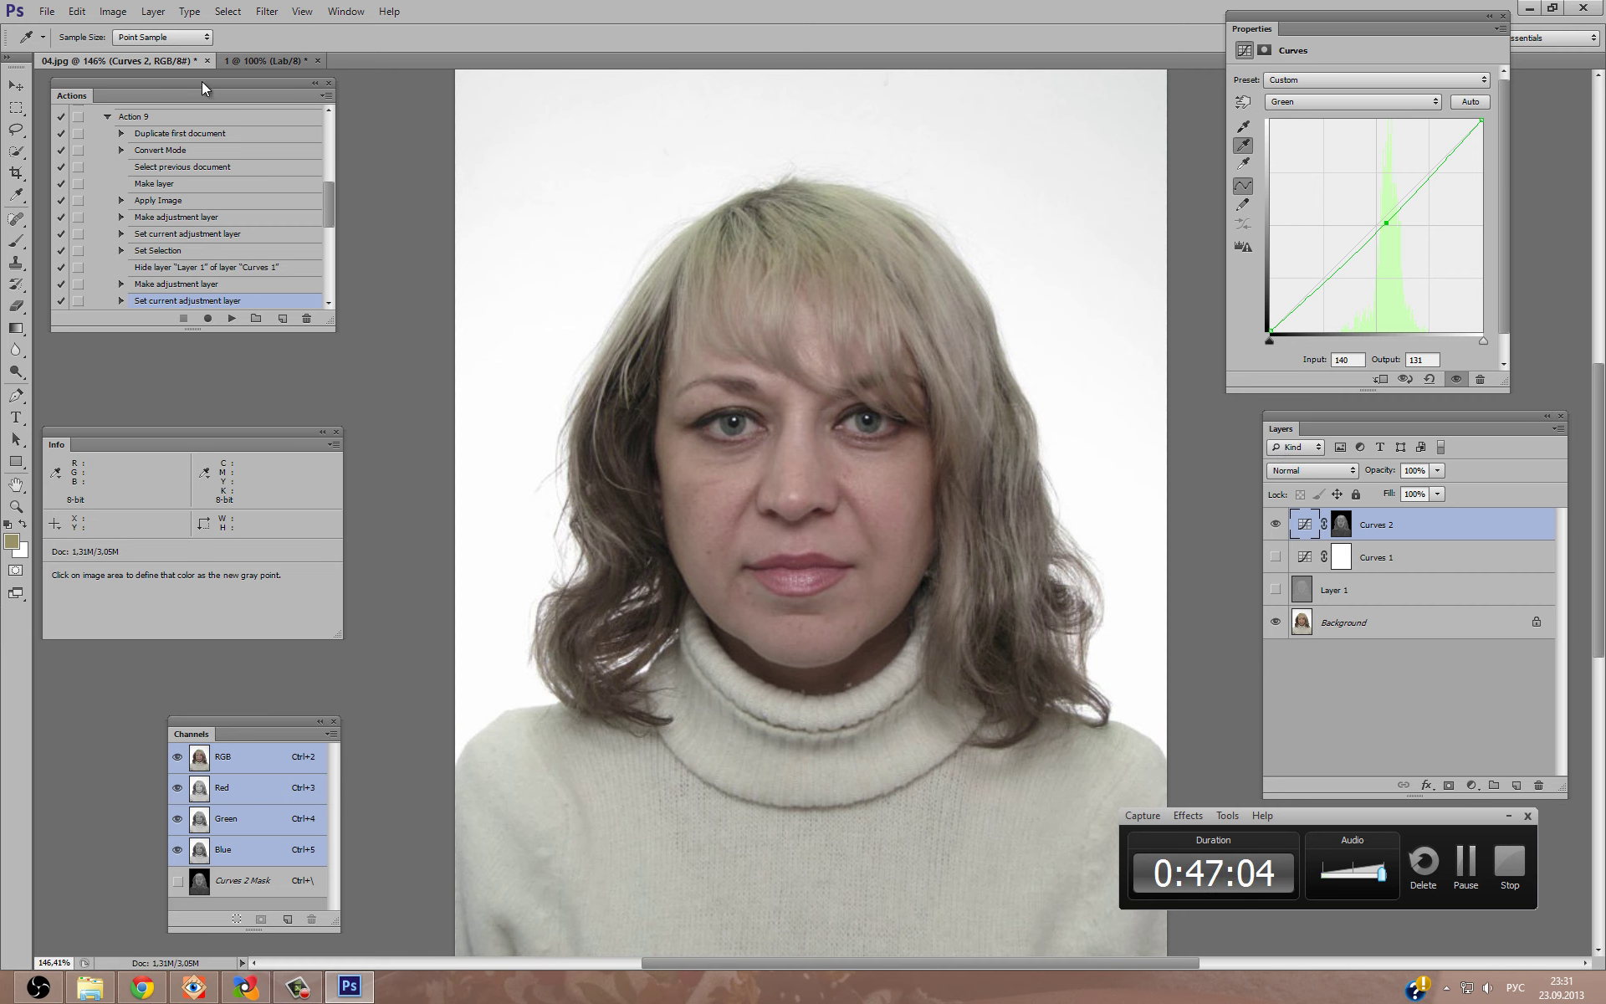
pyautogui.press('c')
pyautogui.click(1341, 528)
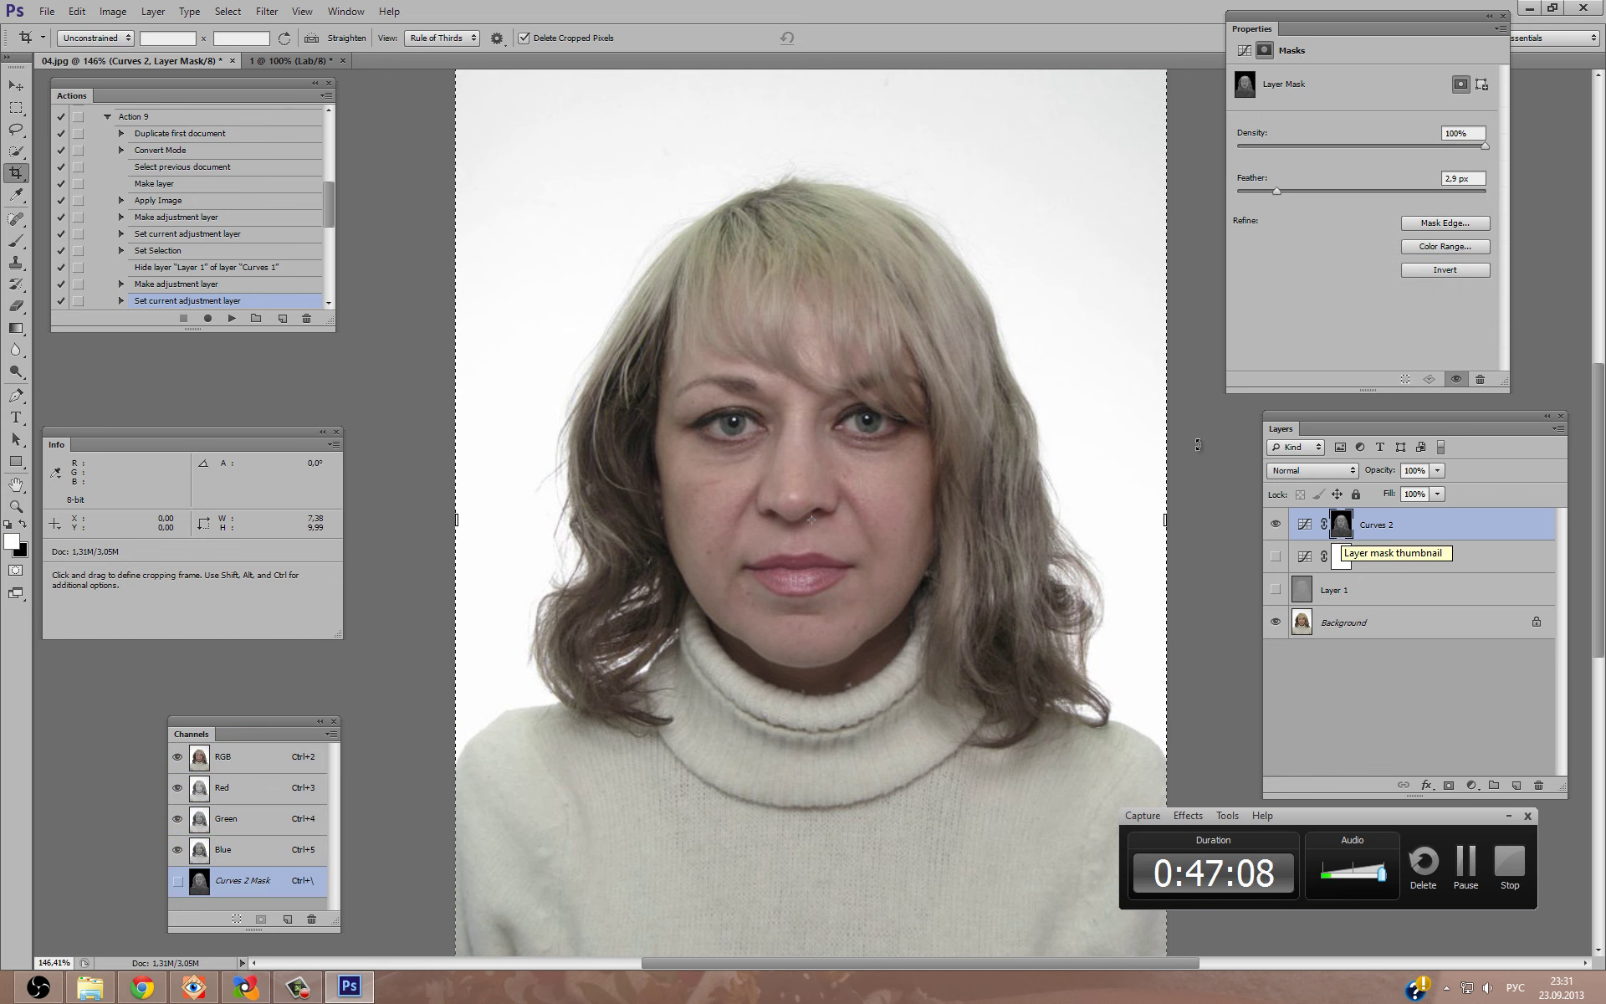
# Apply a Curves adjustment to the Curves 2 mask, raising its black point and lifting highlights.
pyautogui.click(113, 11)
pyautogui.moveTo(138, 54)
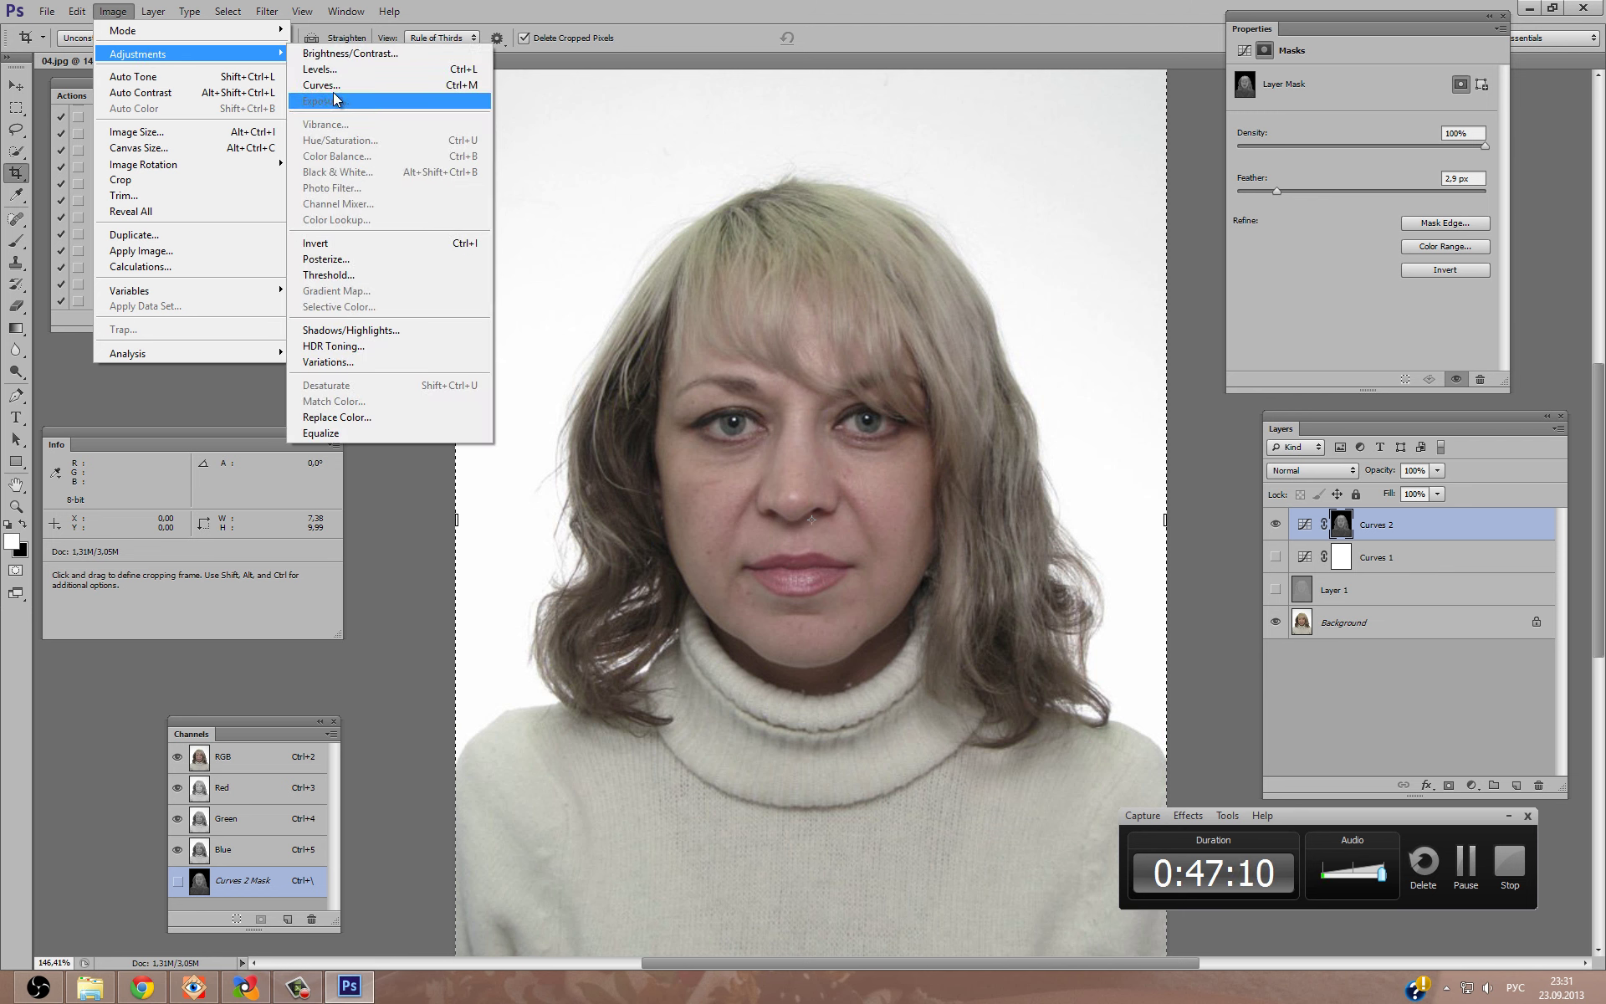
pyautogui.click(320, 85)
pyautogui.moveTo(180, 484)
pyautogui.mouseDown()
pyautogui.moveTo(242, 499)
pyautogui.moveTo(224, 505)
pyautogui.mouseUp()
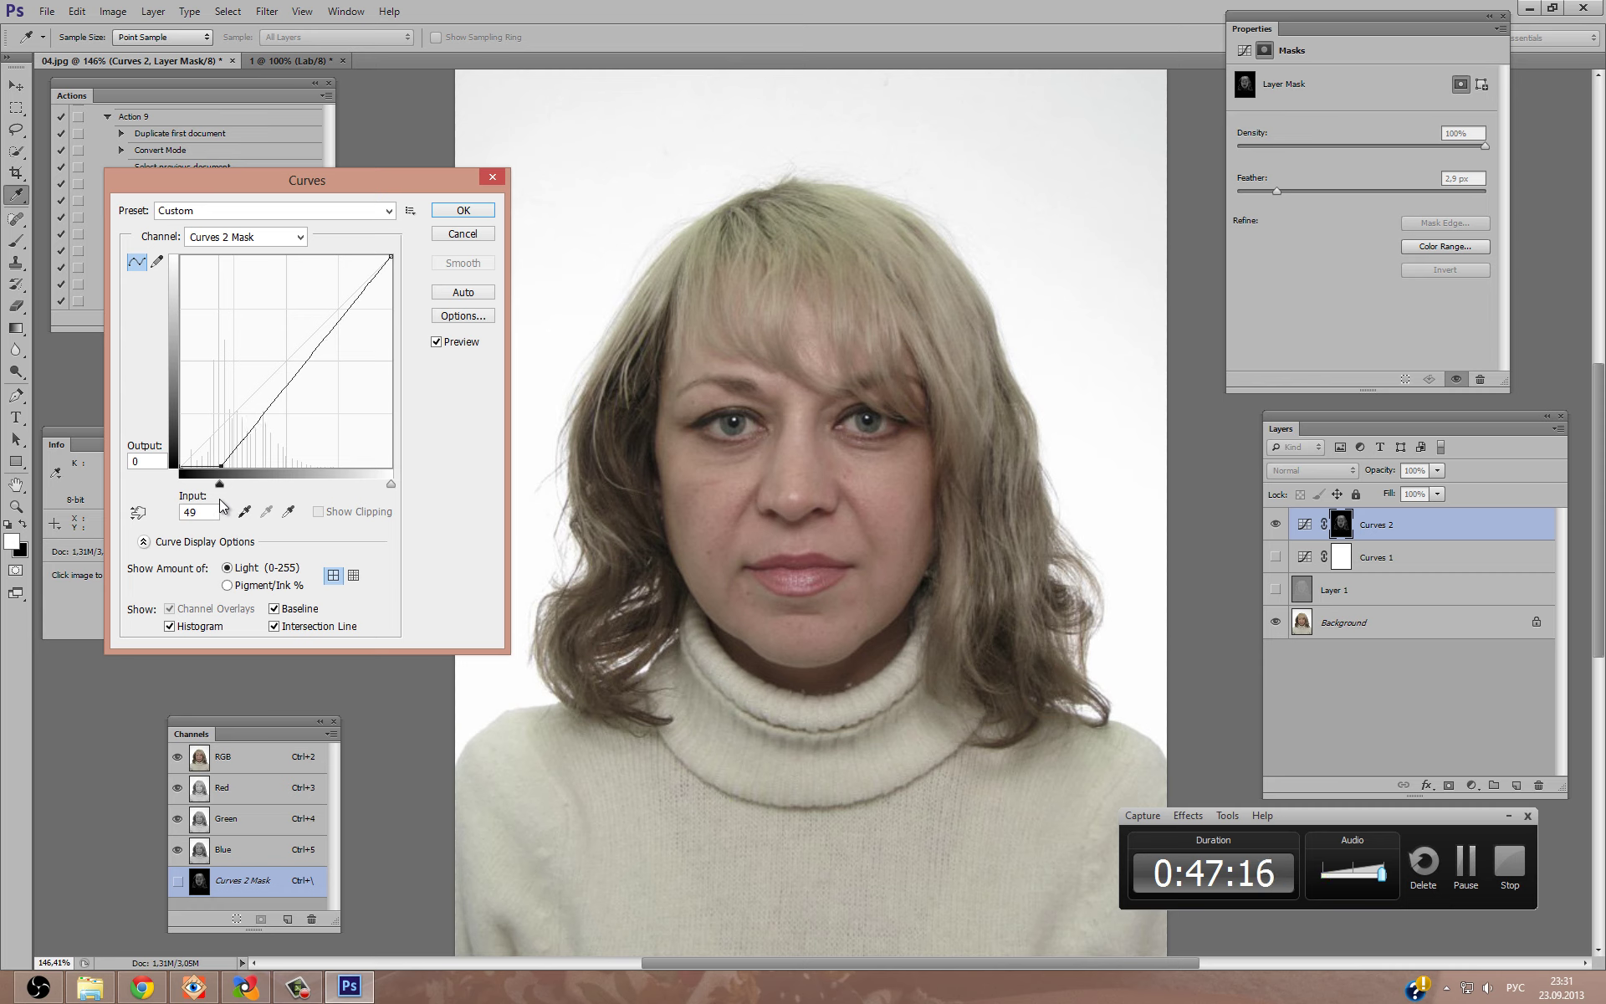
pyautogui.moveTo(223, 504); pyautogui.dragTo(251, 518)
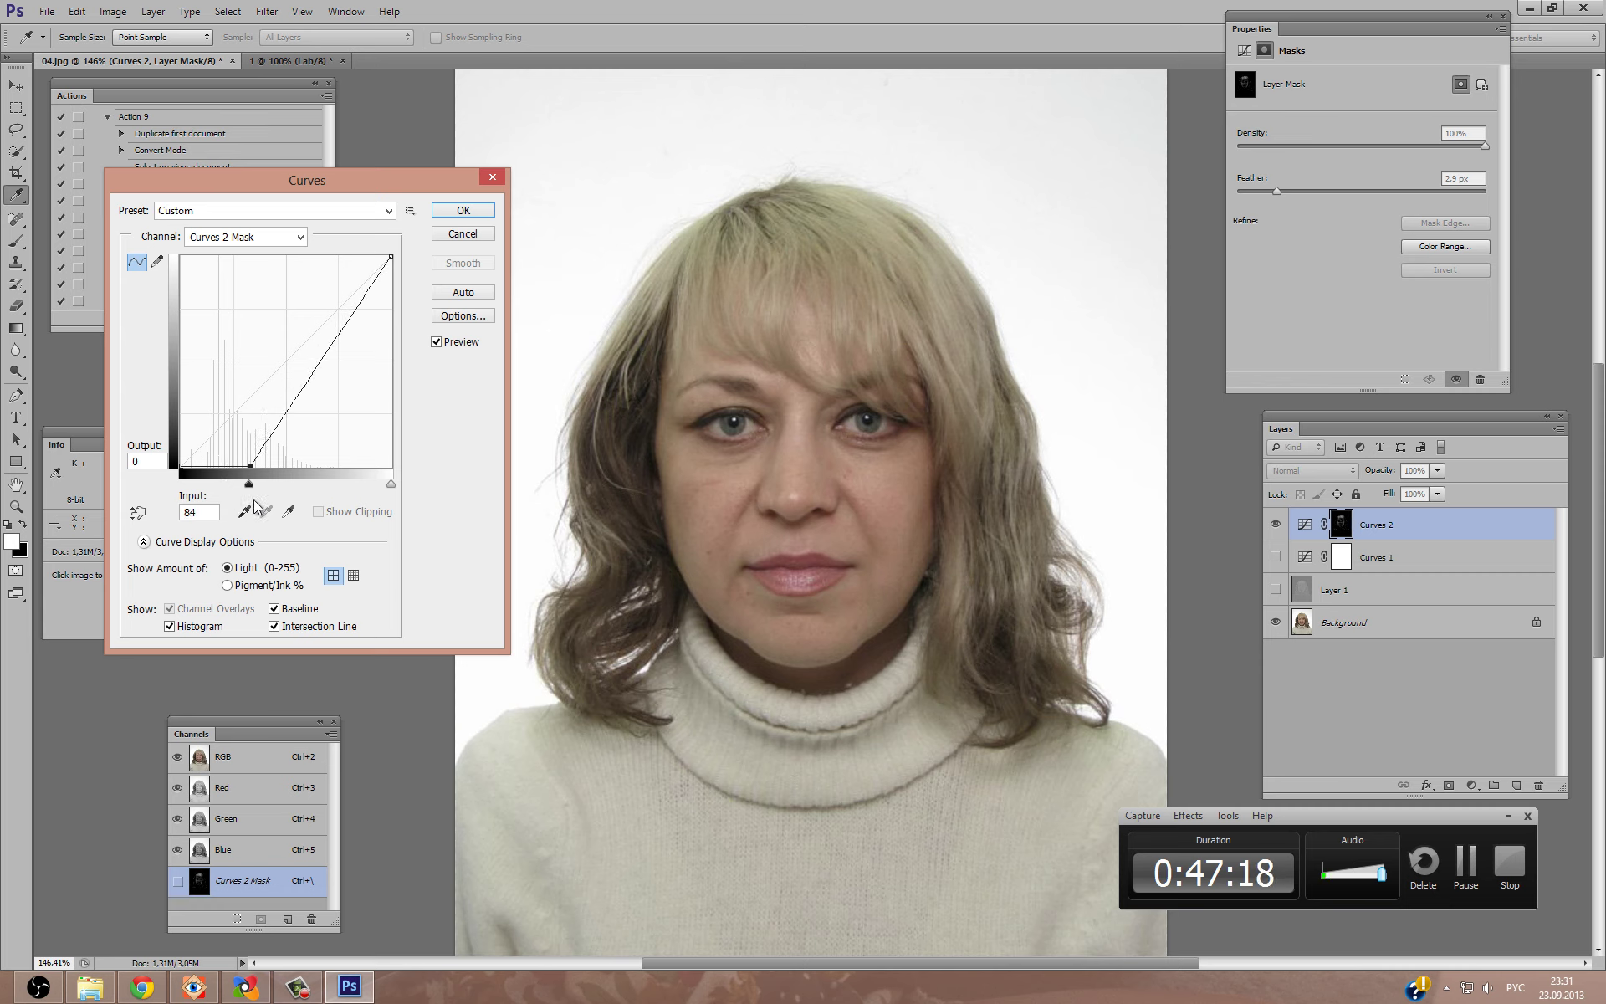
pyautogui.moveTo(315, 367); pyautogui.dragTo(316, 308)
pyautogui.click(460, 211)
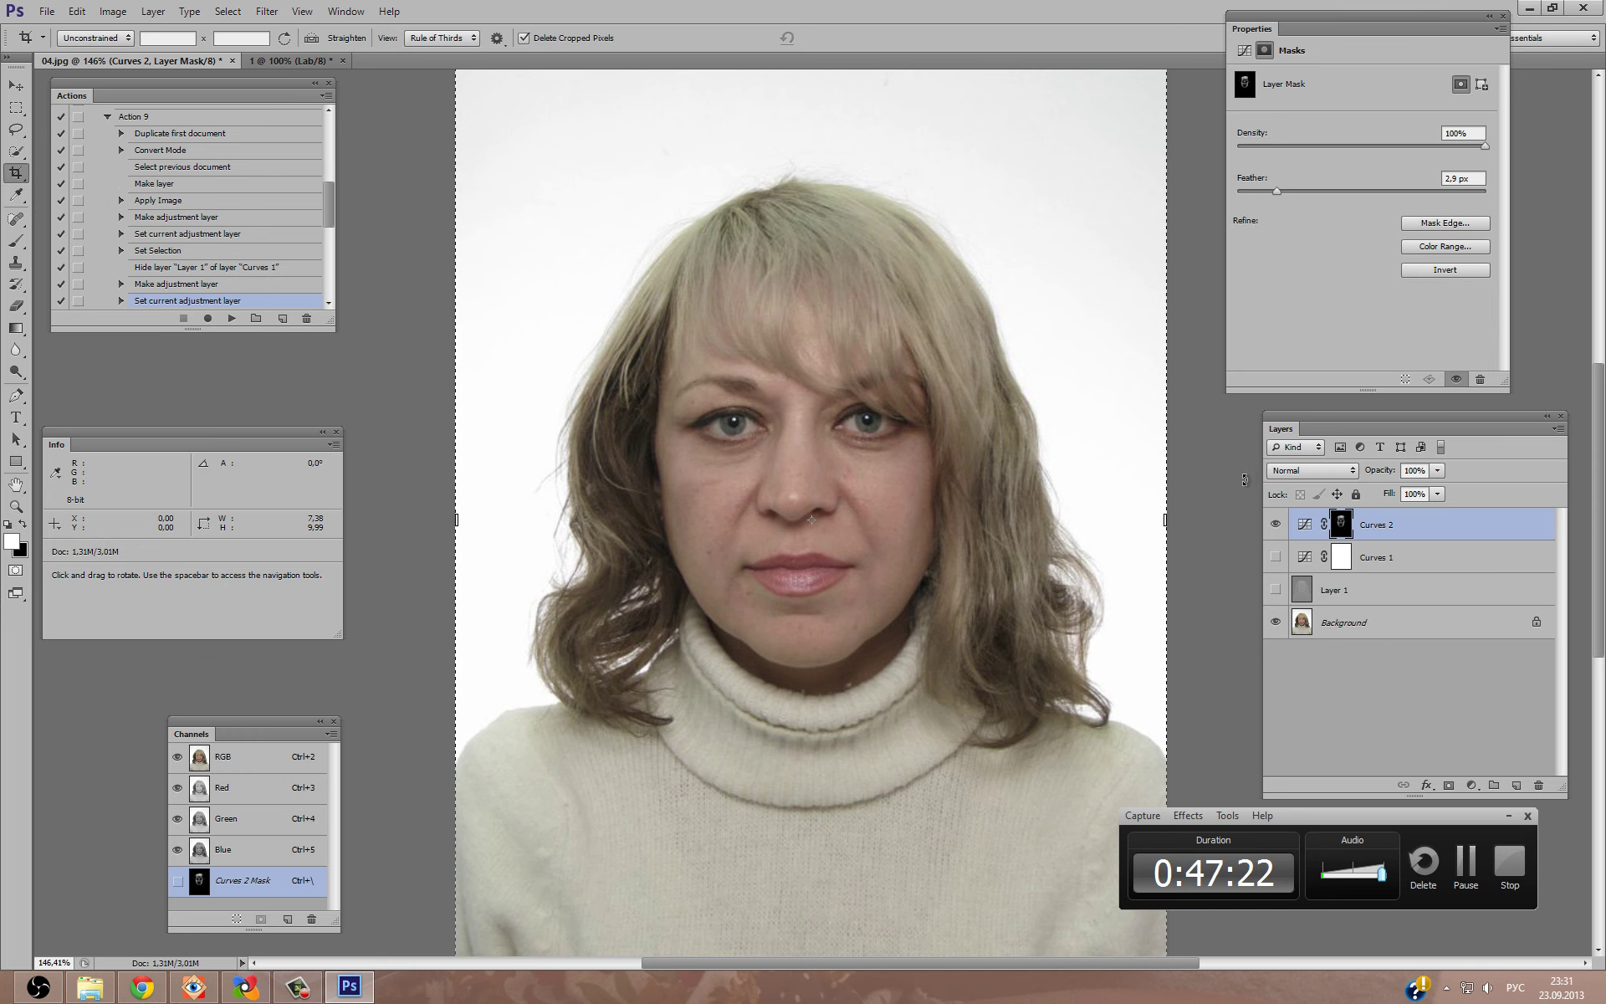
pyautogui.click(1273, 525)
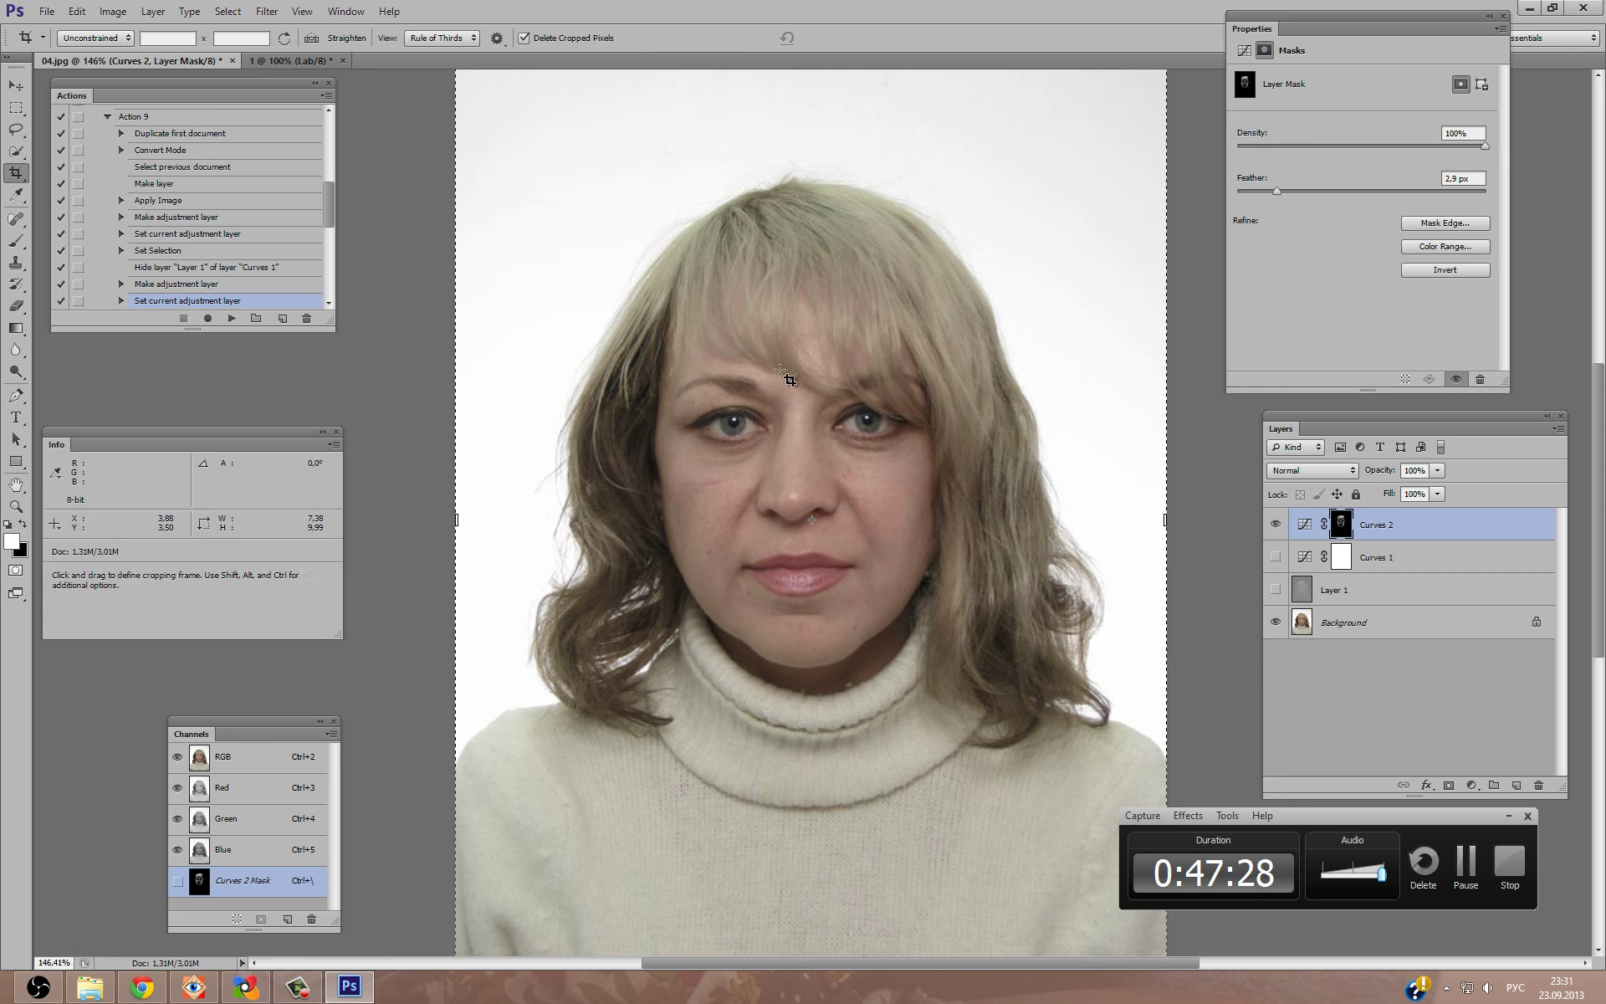
pyautogui.moveTo(142, 987)
pyautogui.click(636, 836)
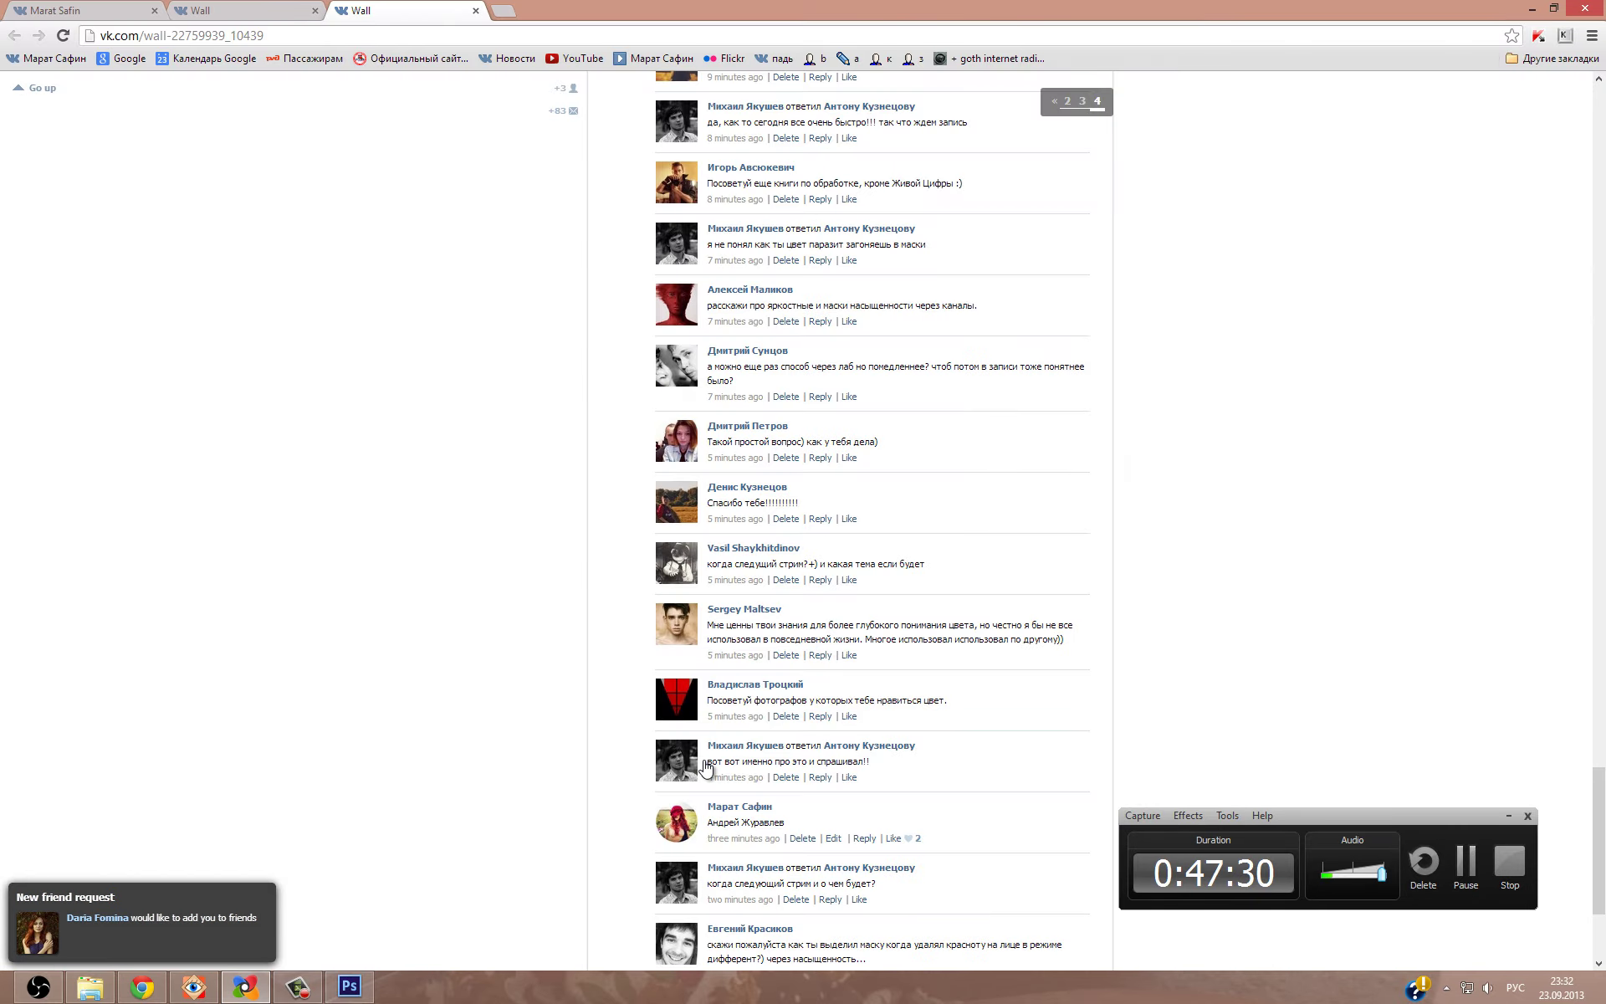
pyautogui.scroll(-1, 759, 708)
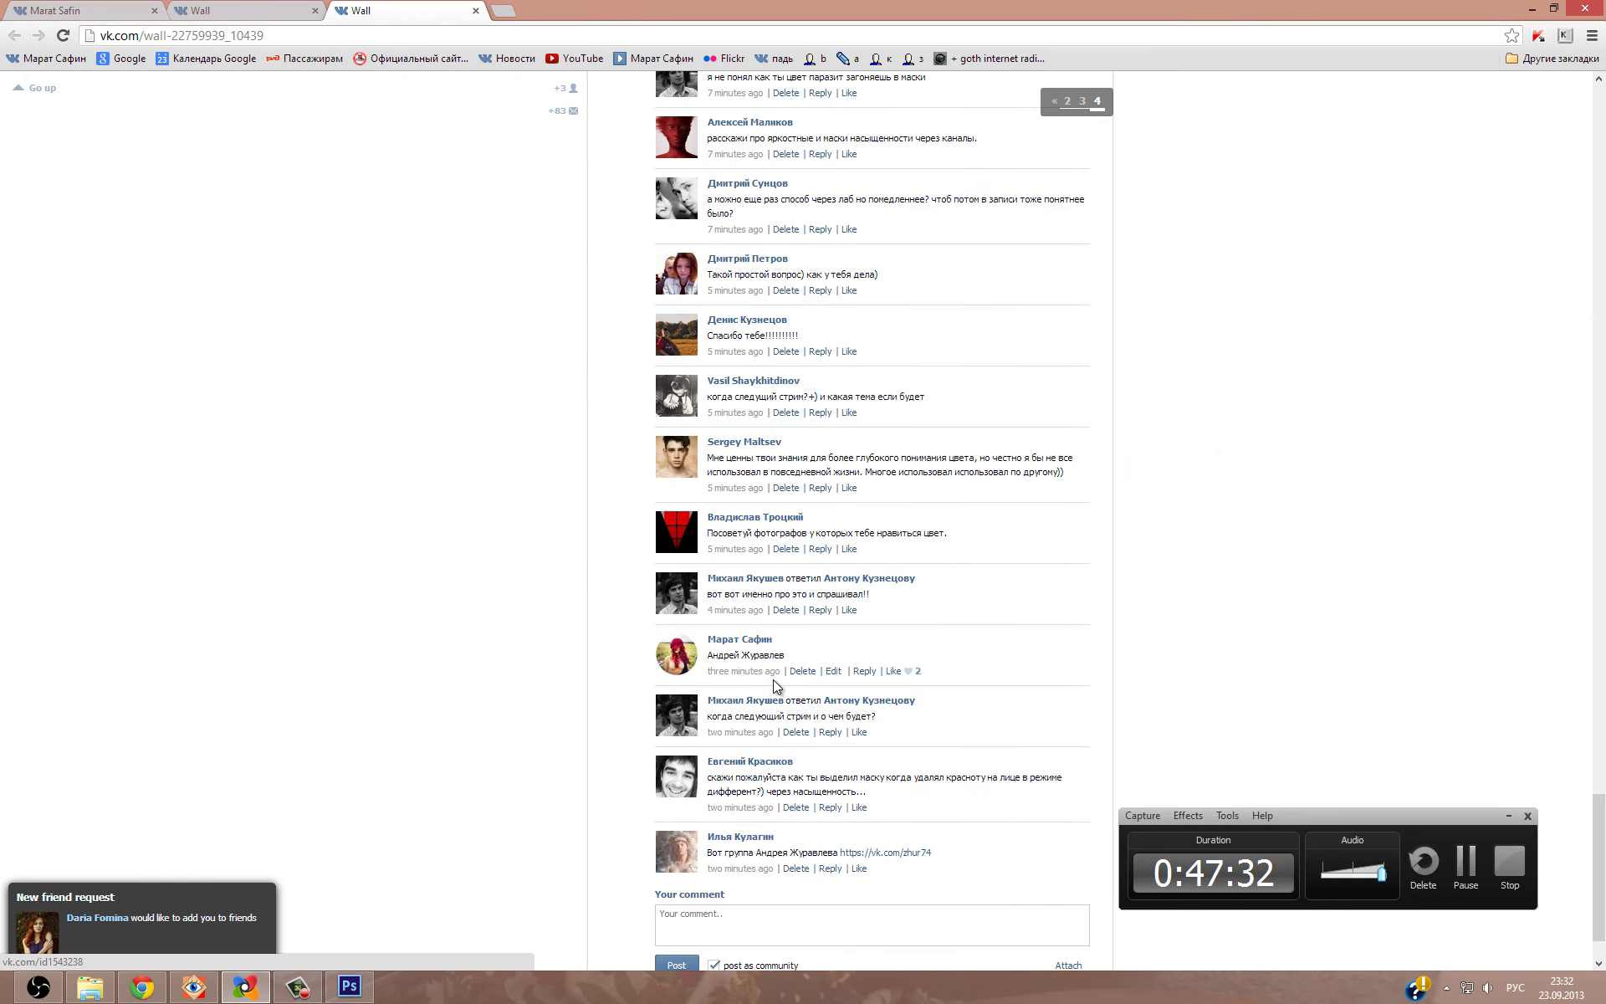
pyautogui.scroll(1, 791, 586)
pyautogui.scroll(1, 778, 469)
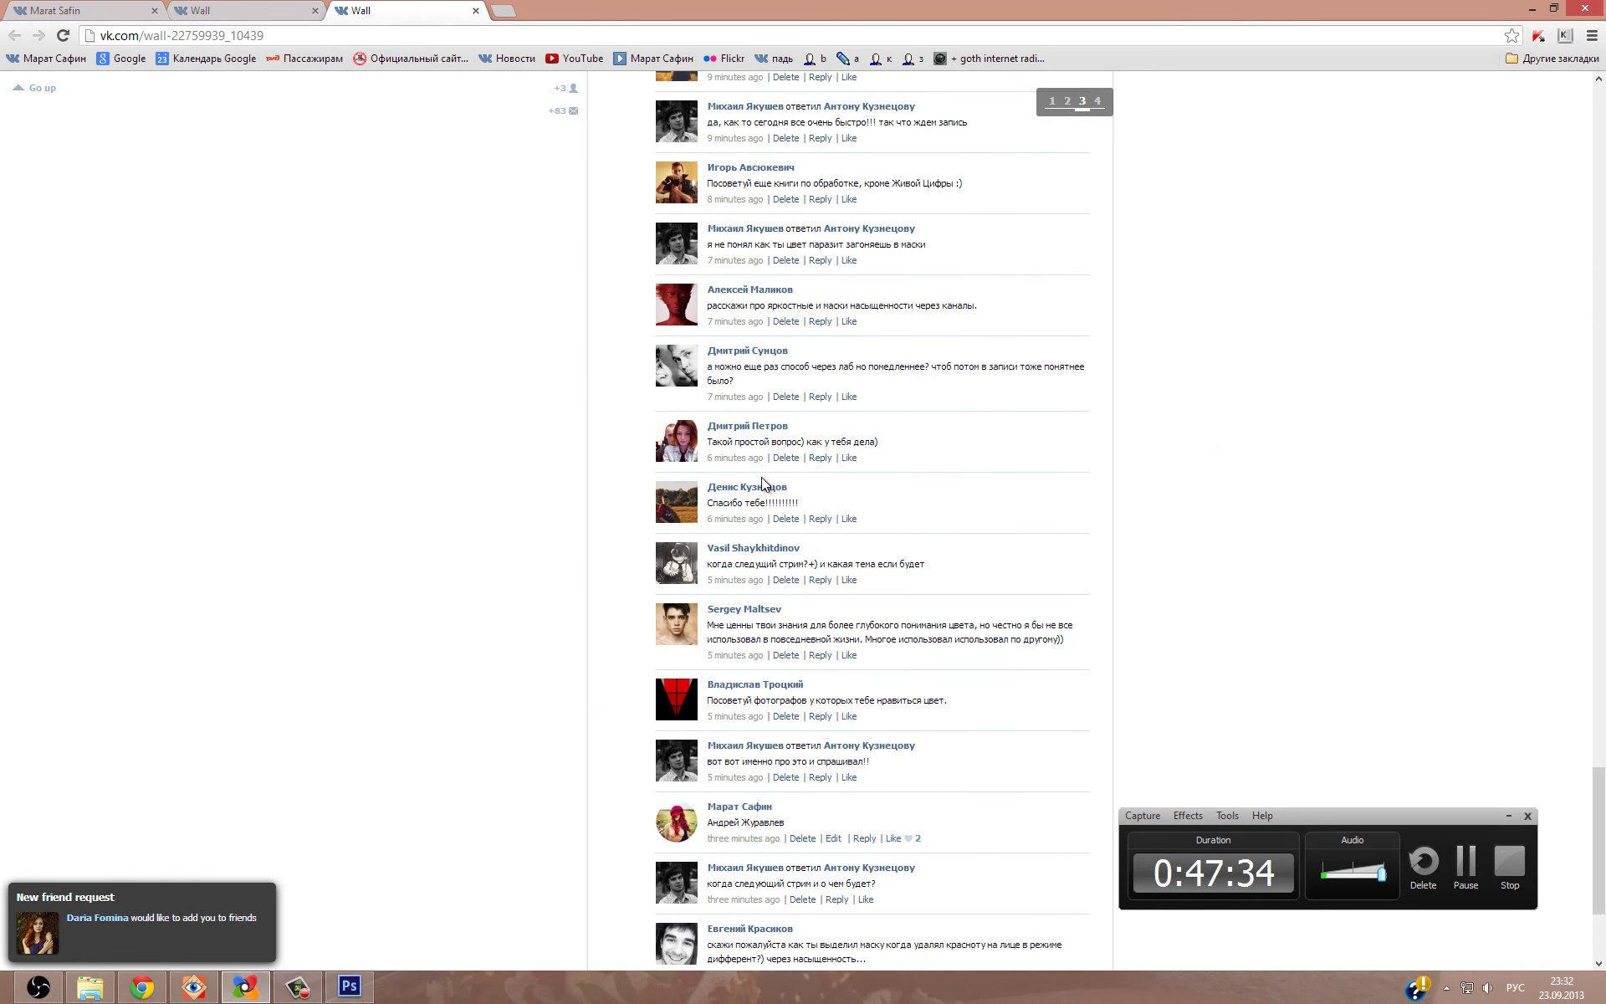
pyautogui.scroll(-1, 749, 532)
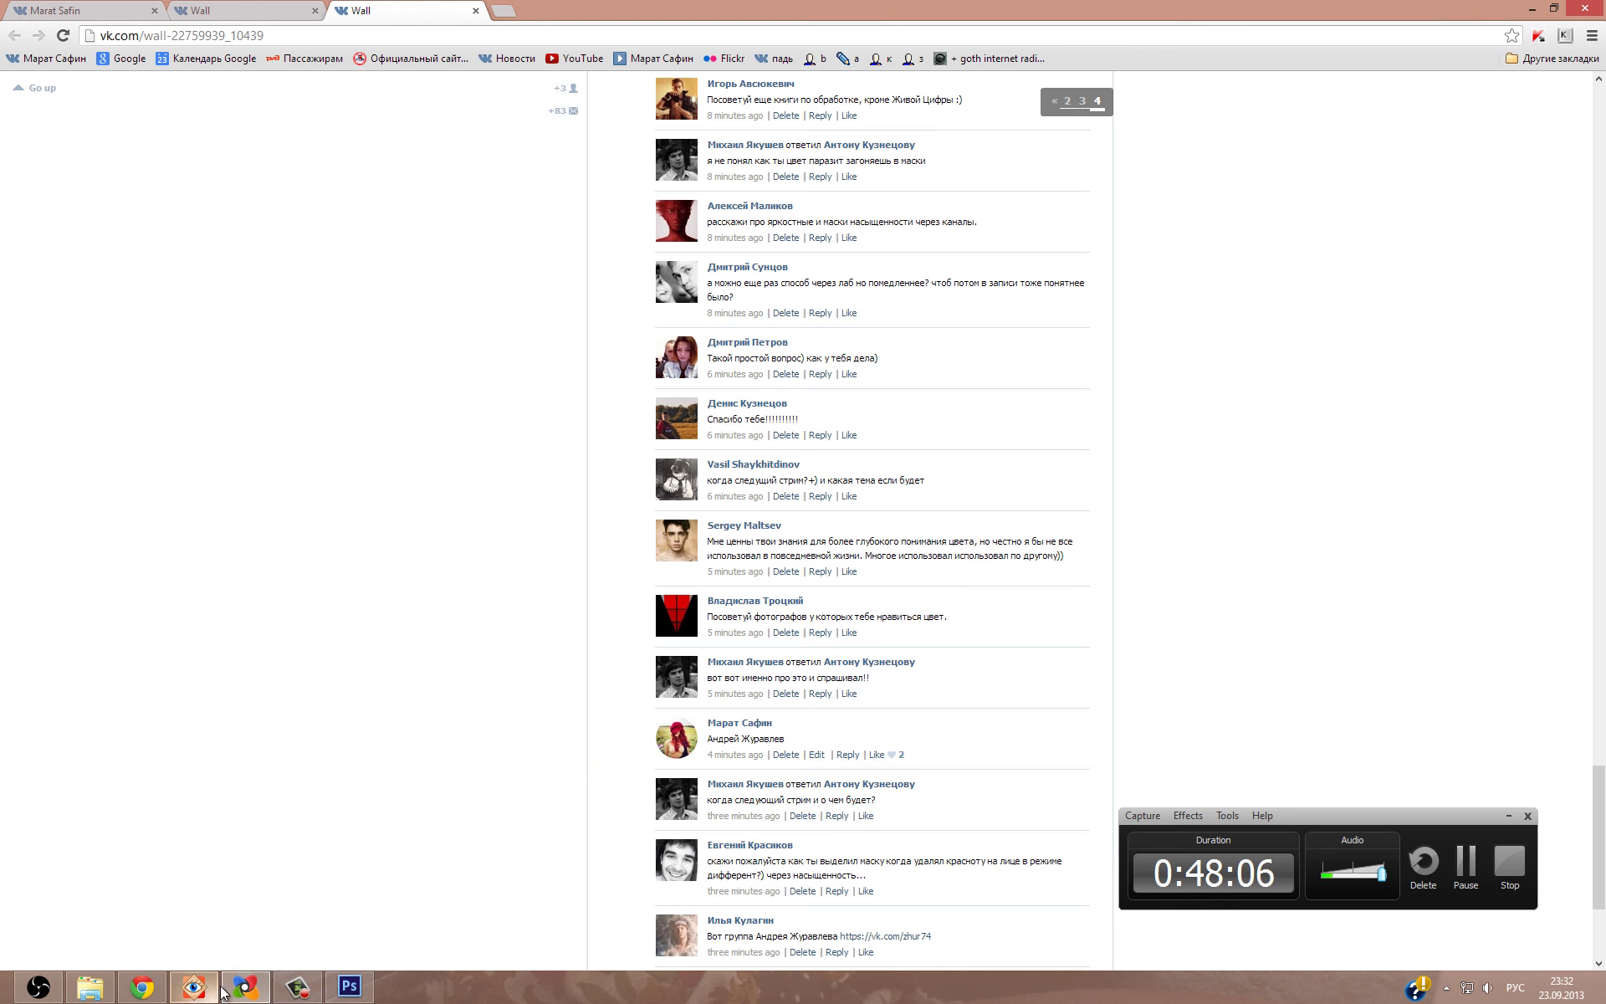
pyautogui.click(347, 990)
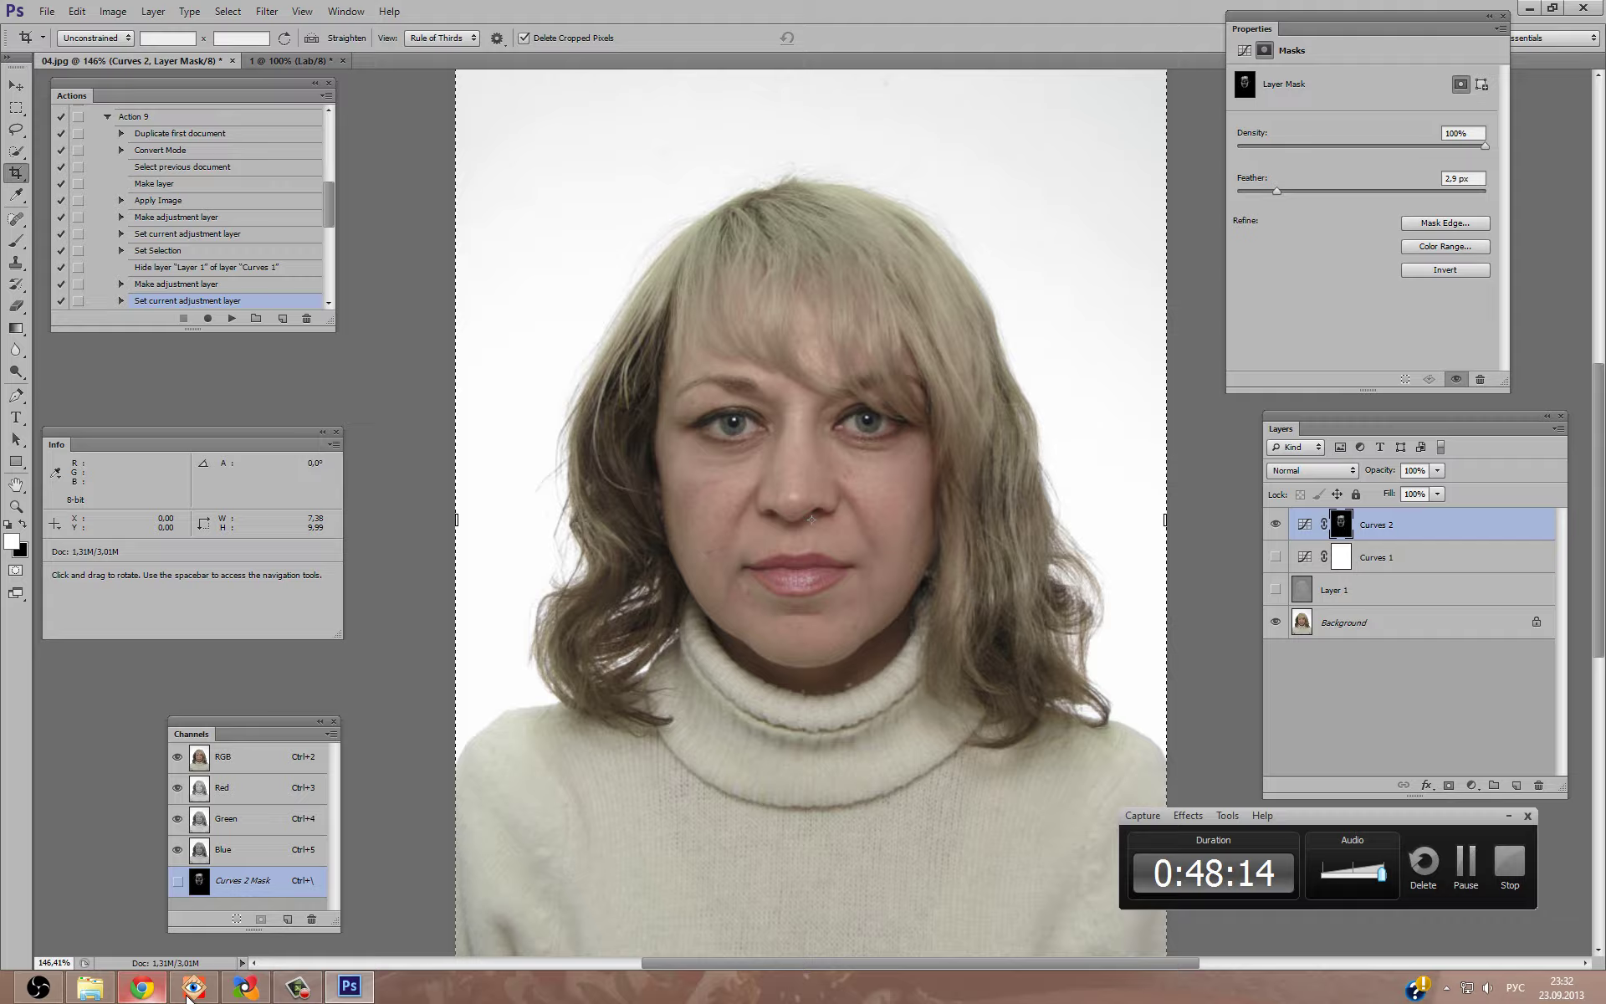
pyautogui.click(245, 987)
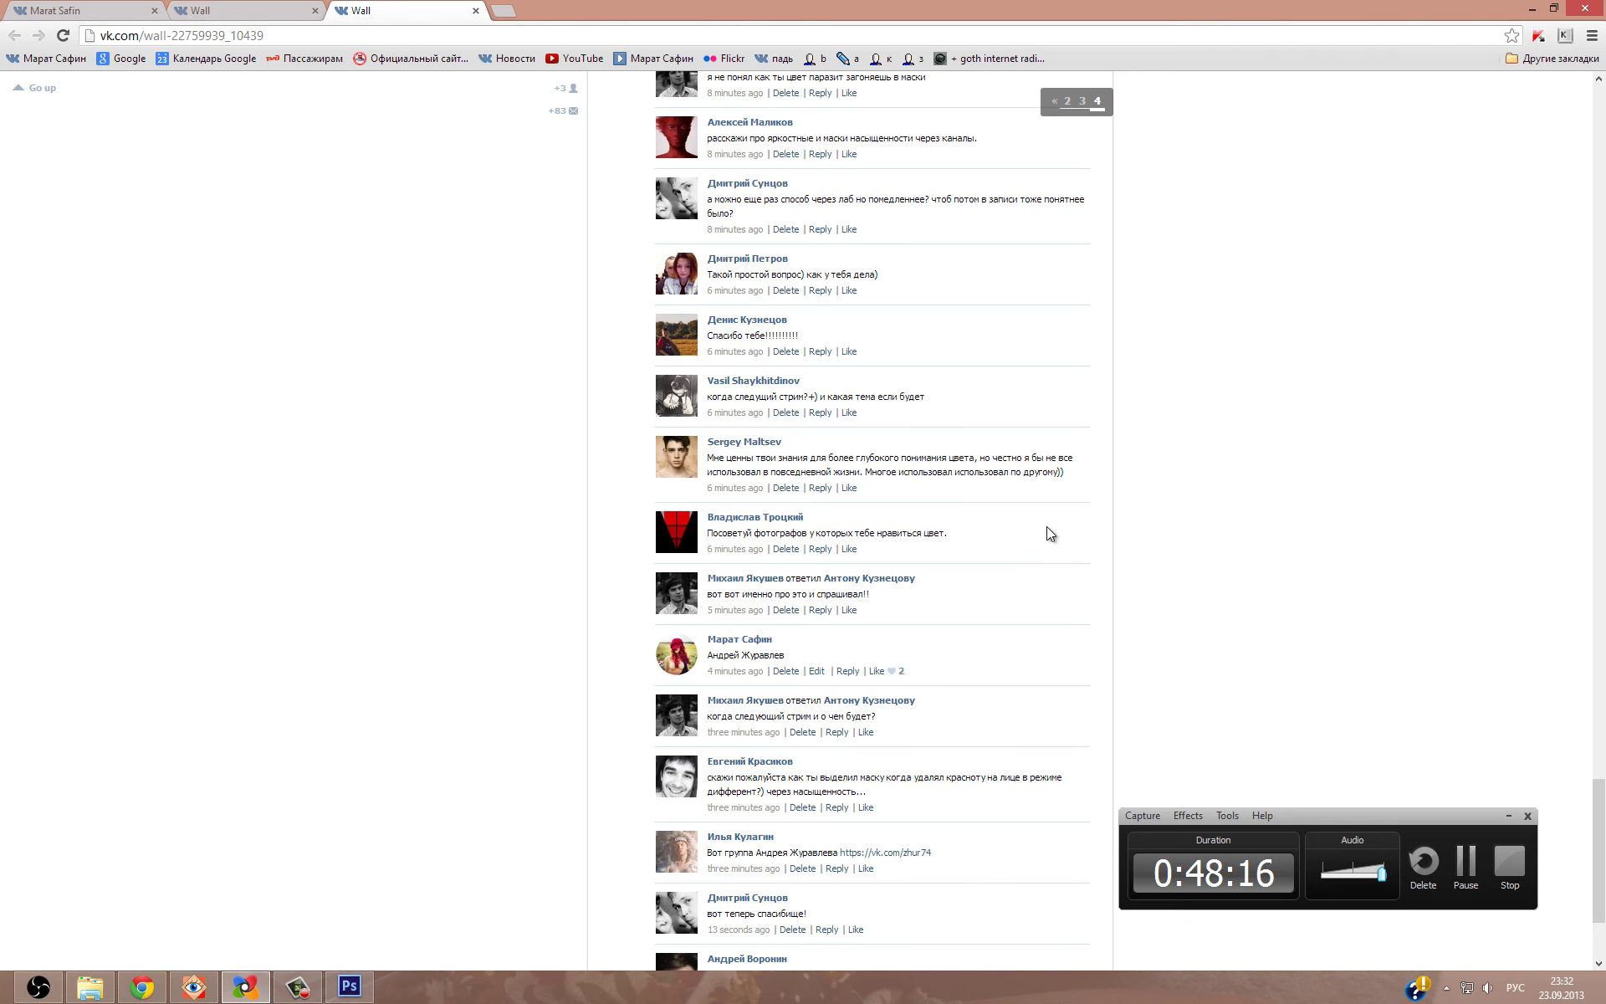
# Scroll to the newest VK comments, then bring FastStone Image Viewer forward.
pyautogui.scroll(-1, 917, 609)
pyautogui.scroll(-1, 917, 609)
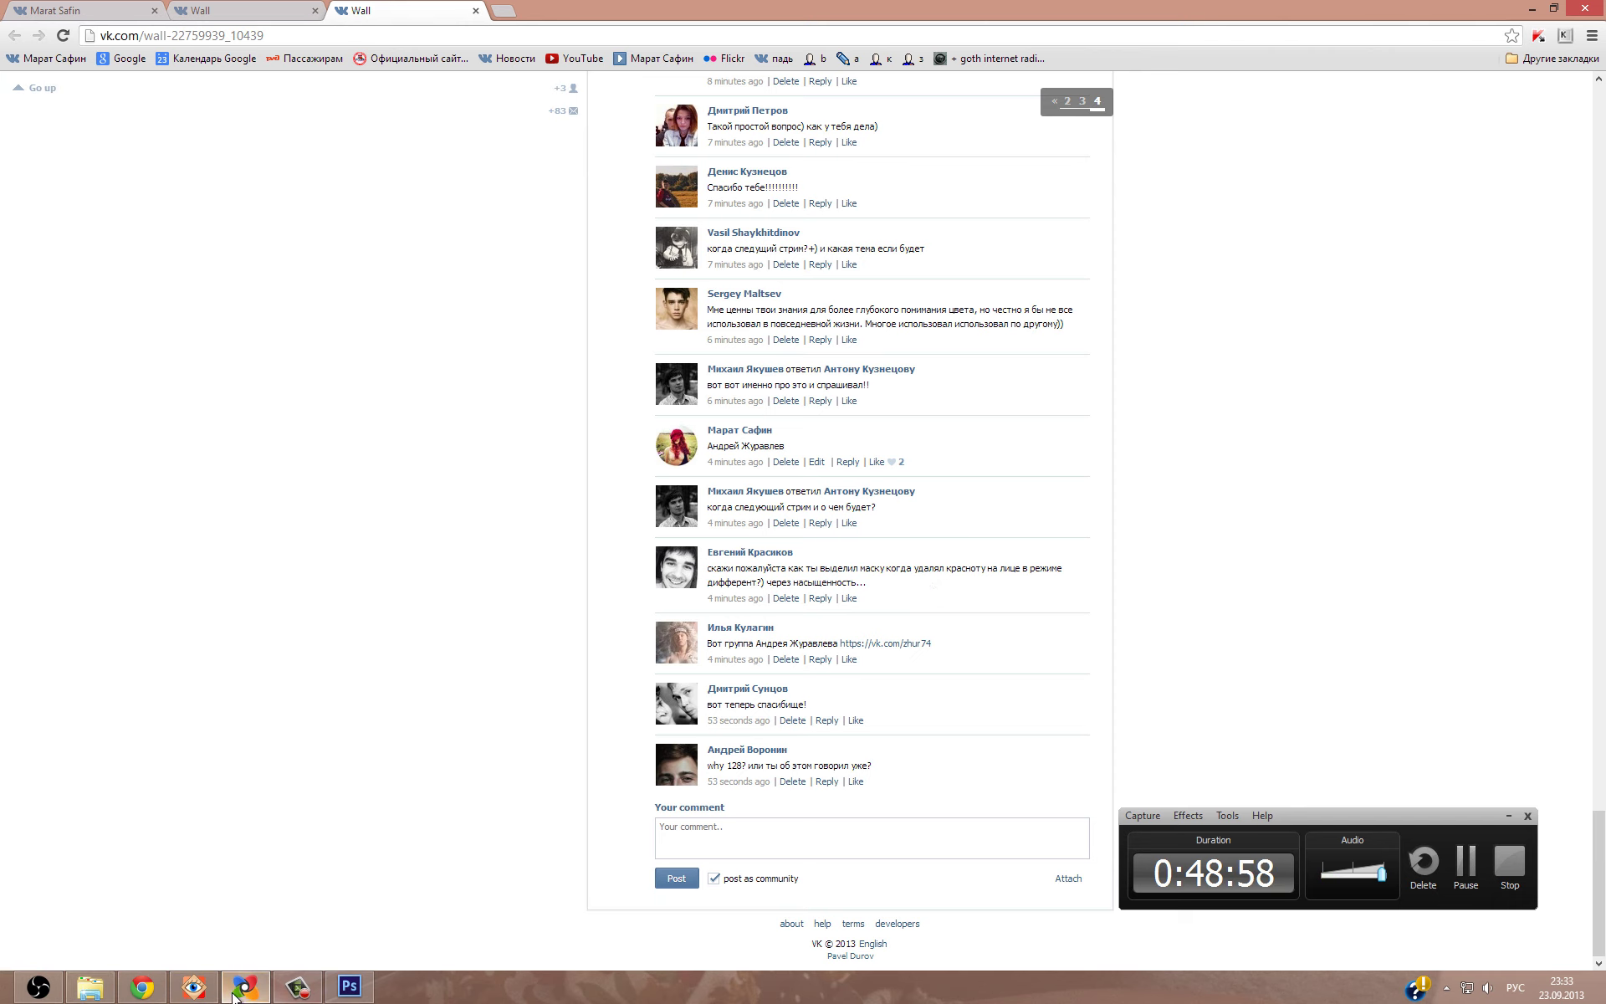
pyautogui.click(208, 995)
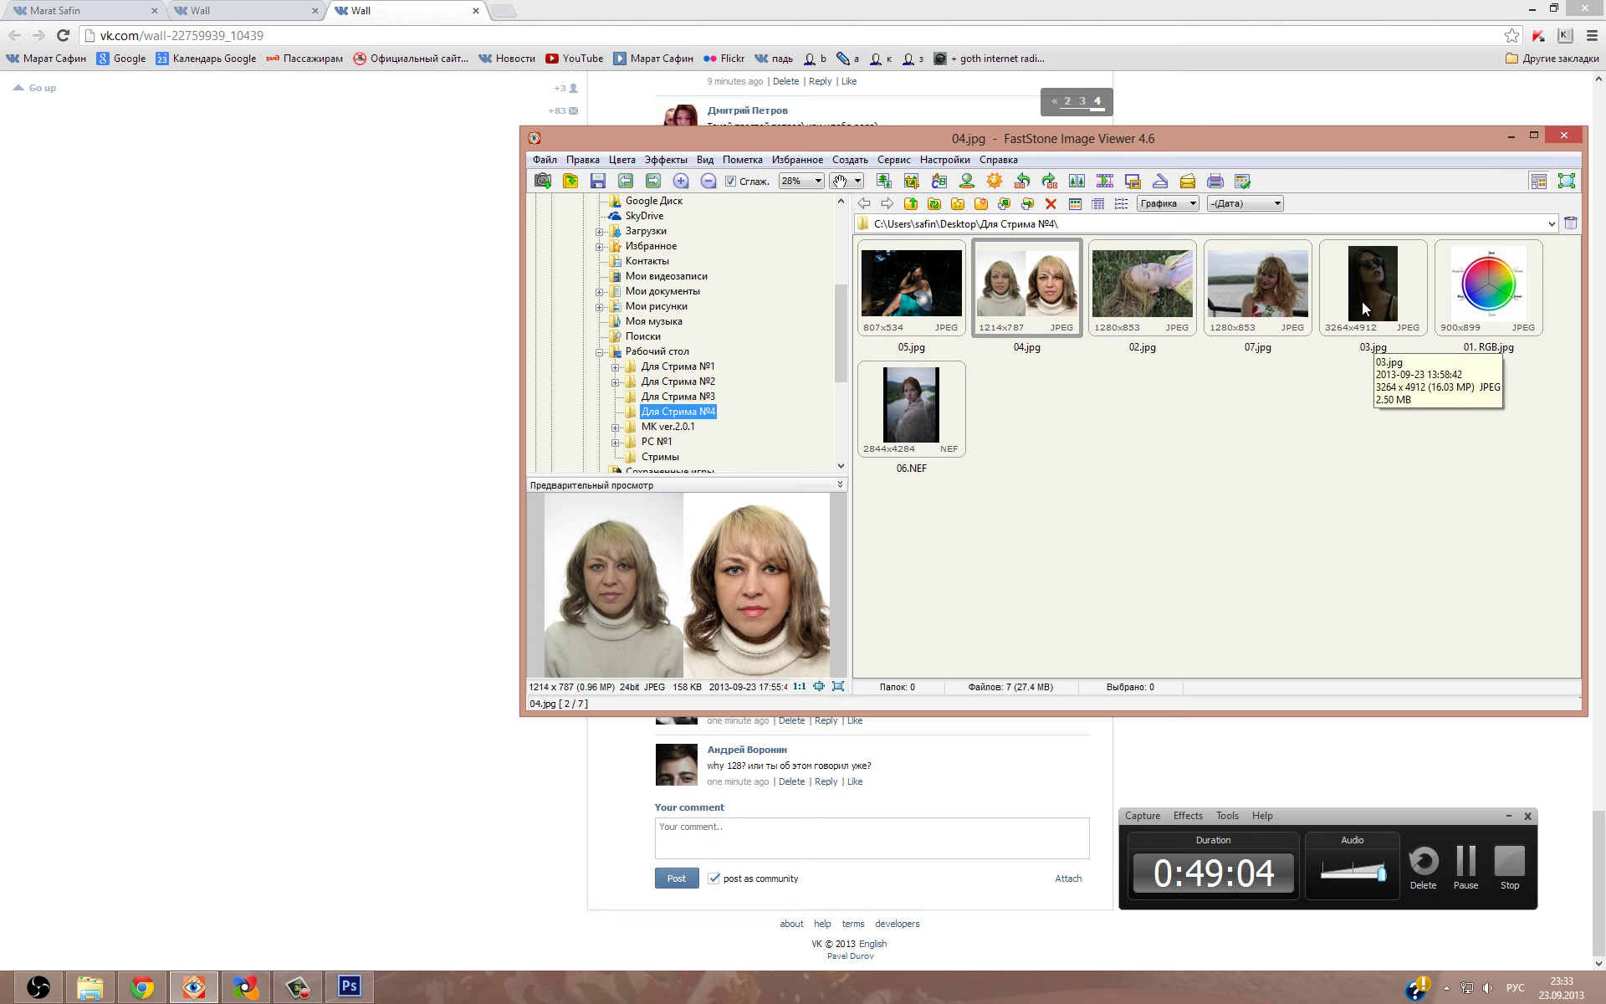
# Send 06.NEF from FastStone to Photoshop and open it with default Camera Raw settings.
pyautogui.moveTo(911, 435)
pyautogui.mouseDown()
pyautogui.moveTo(358, 991)
pyautogui.moveTo(450, 62)
pyautogui.mouseUp()
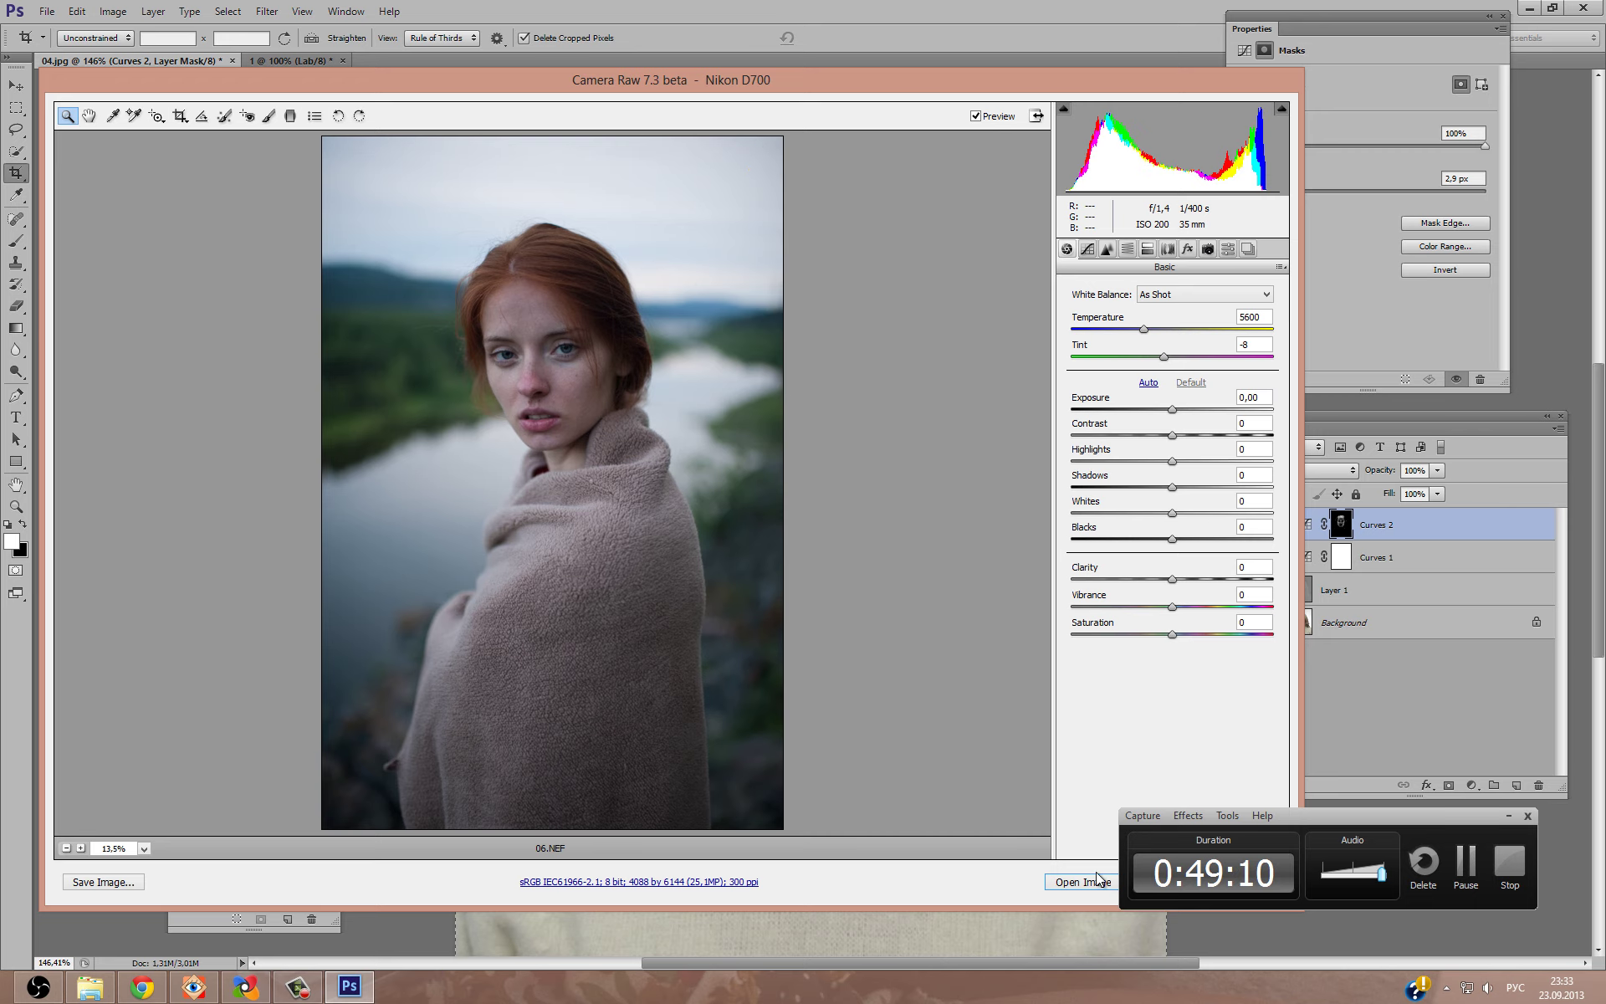
pyautogui.click(1087, 881)
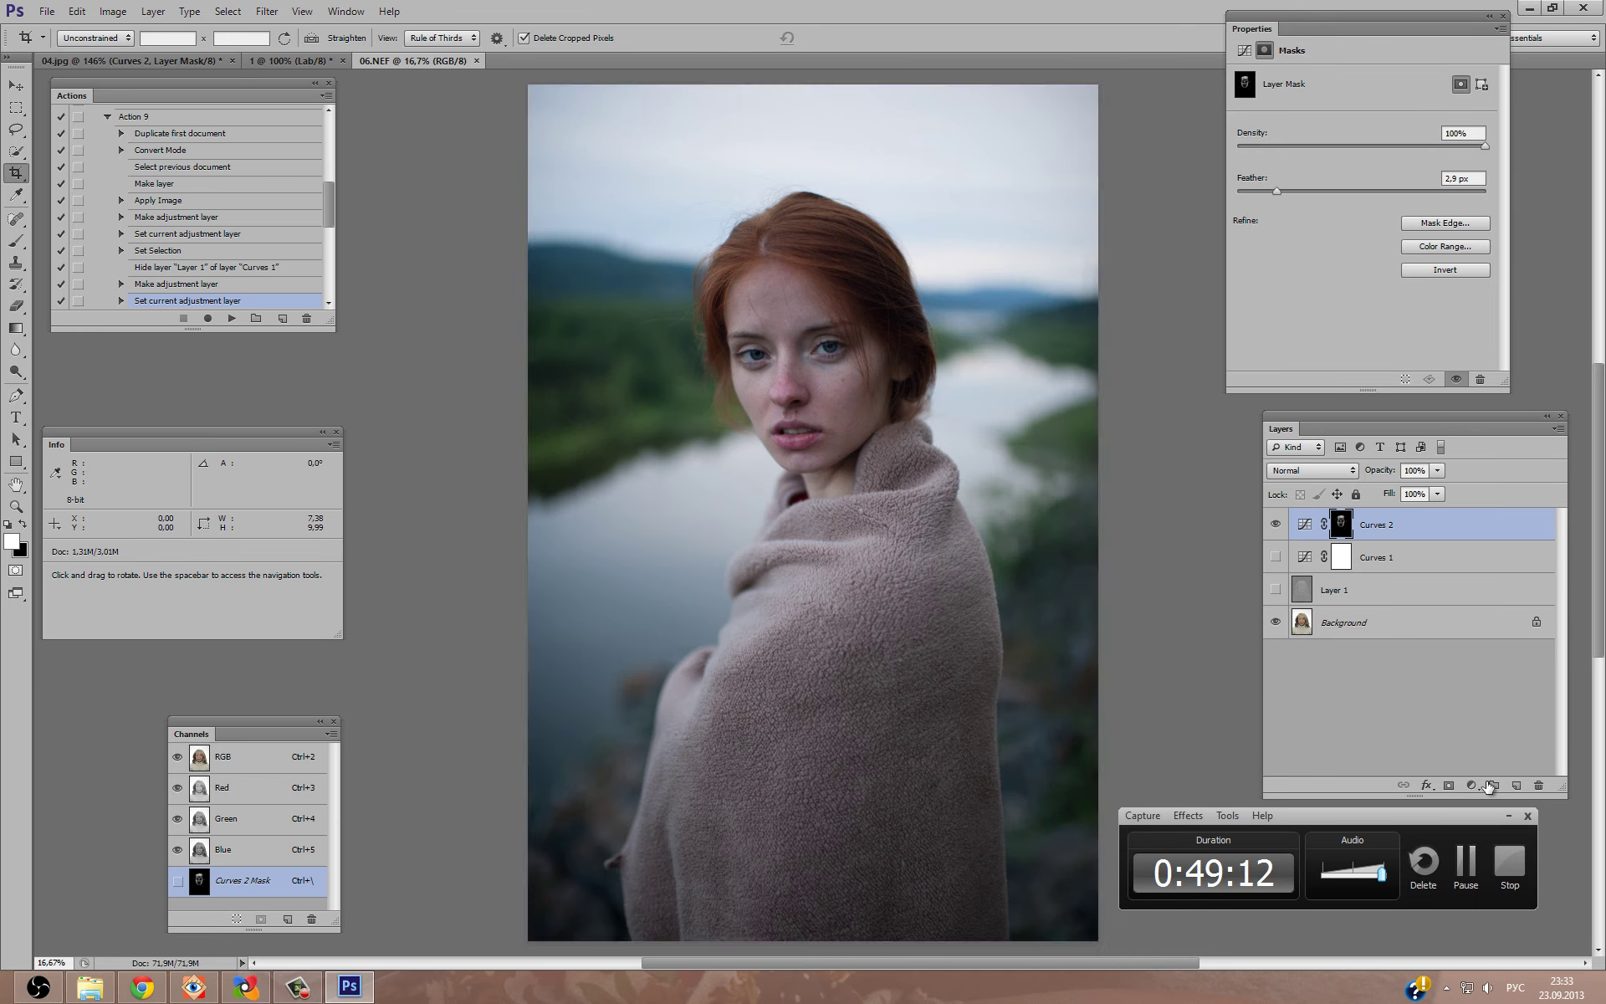
# Add a Hue/Saturation layer limited to Reds, sampled from the skin, with Hue shifted to +180.
pyautogui.click(1472, 786)
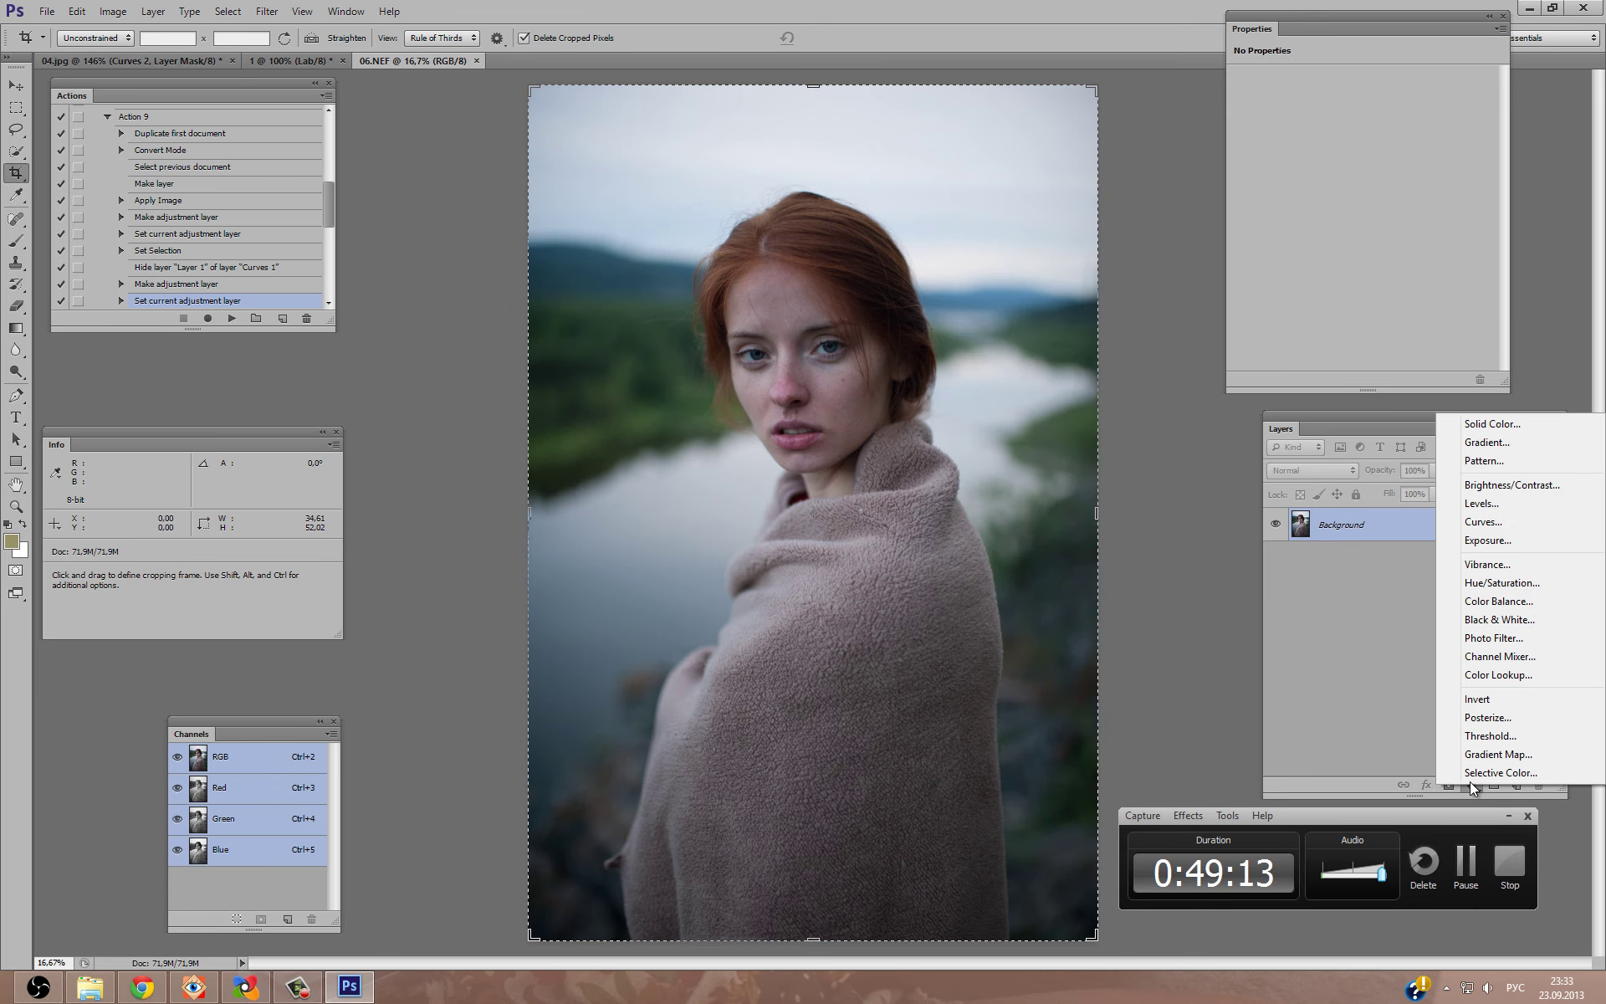
pyautogui.click(1484, 587)
pyautogui.click(1325, 102)
pyautogui.click(1322, 134)
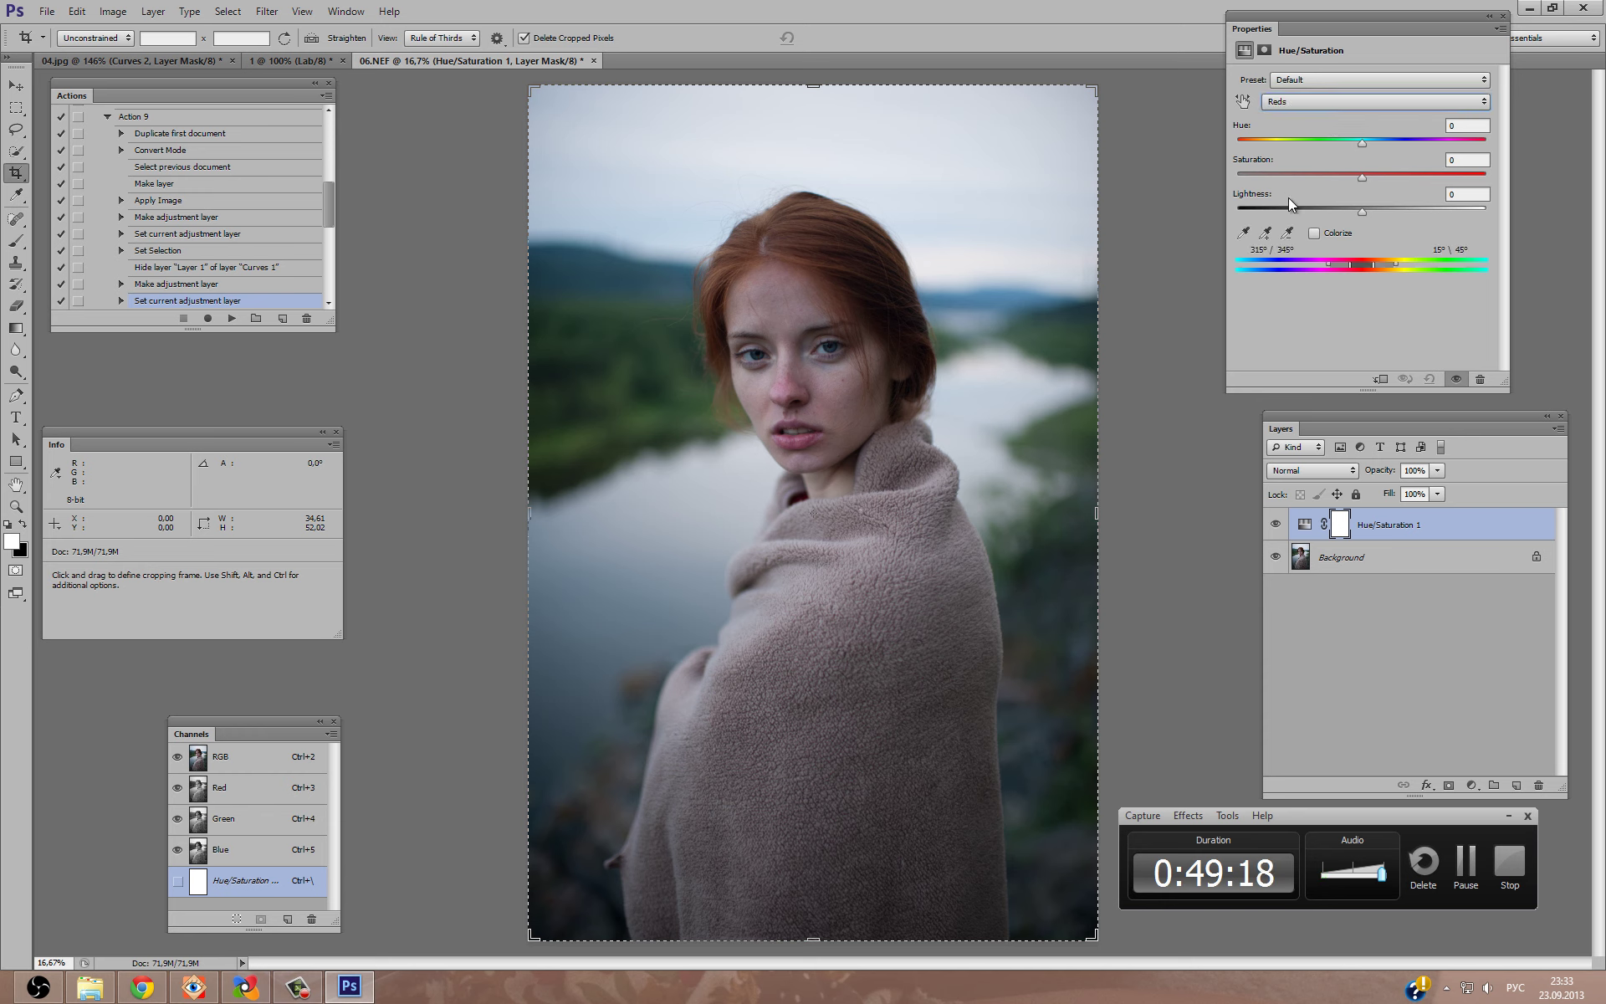
pyautogui.click(1242, 233)
pyautogui.click(847, 393)
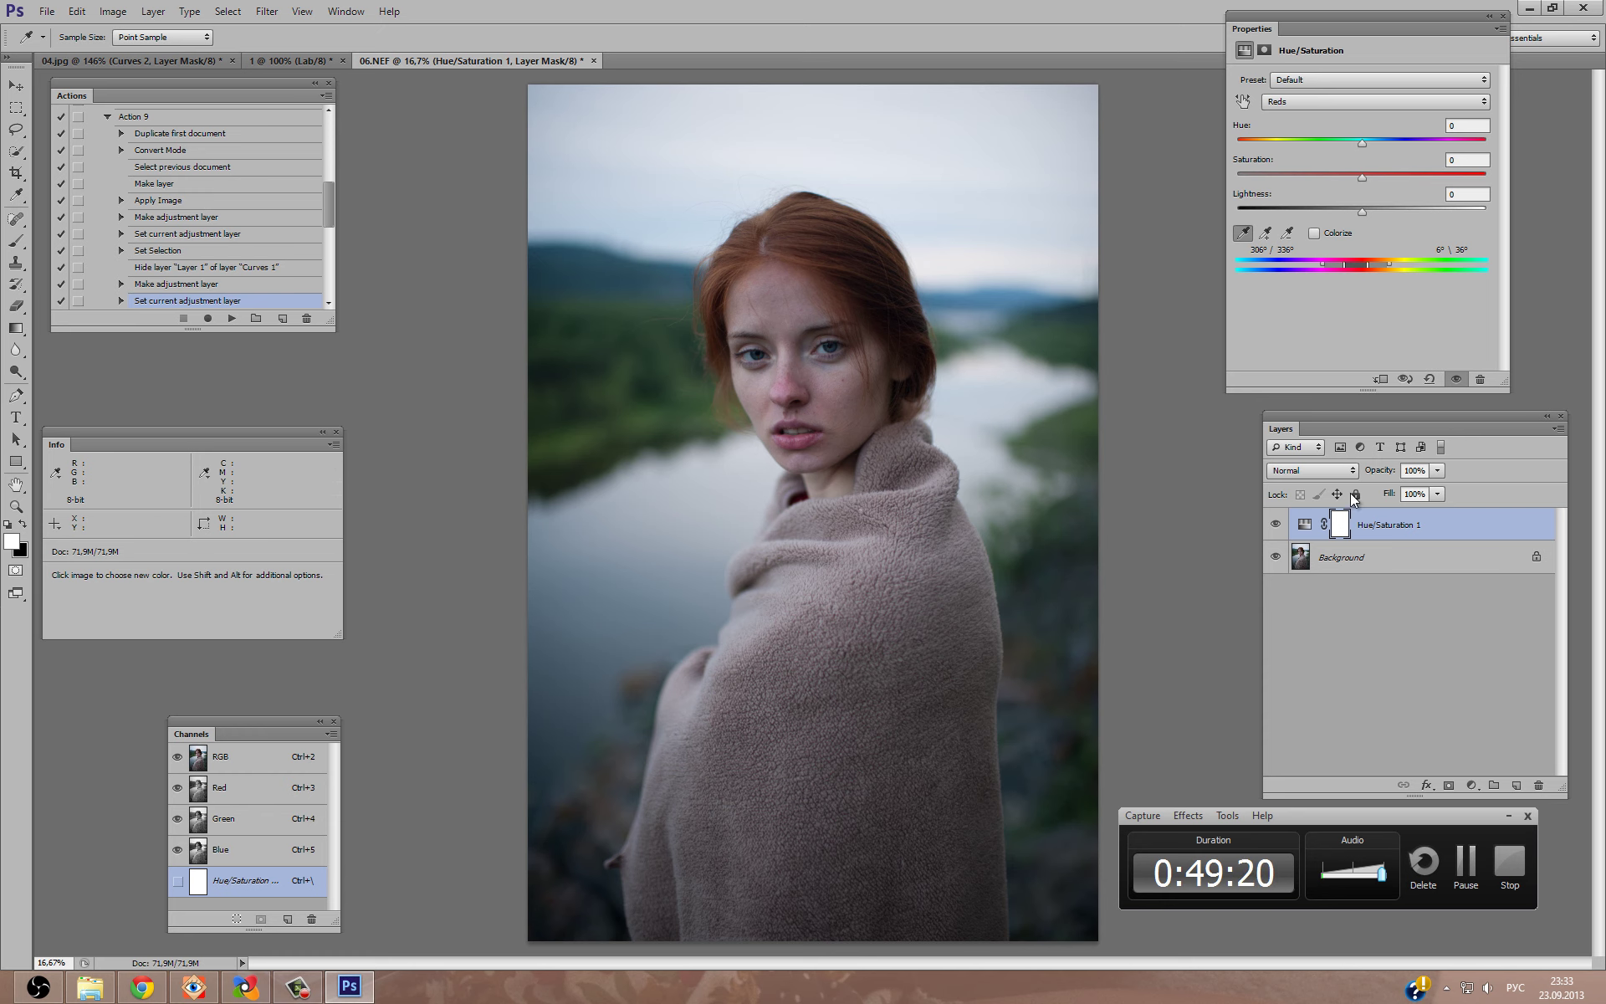
pyautogui.moveTo(1393, 139); pyautogui.dragTo(1489, 140)
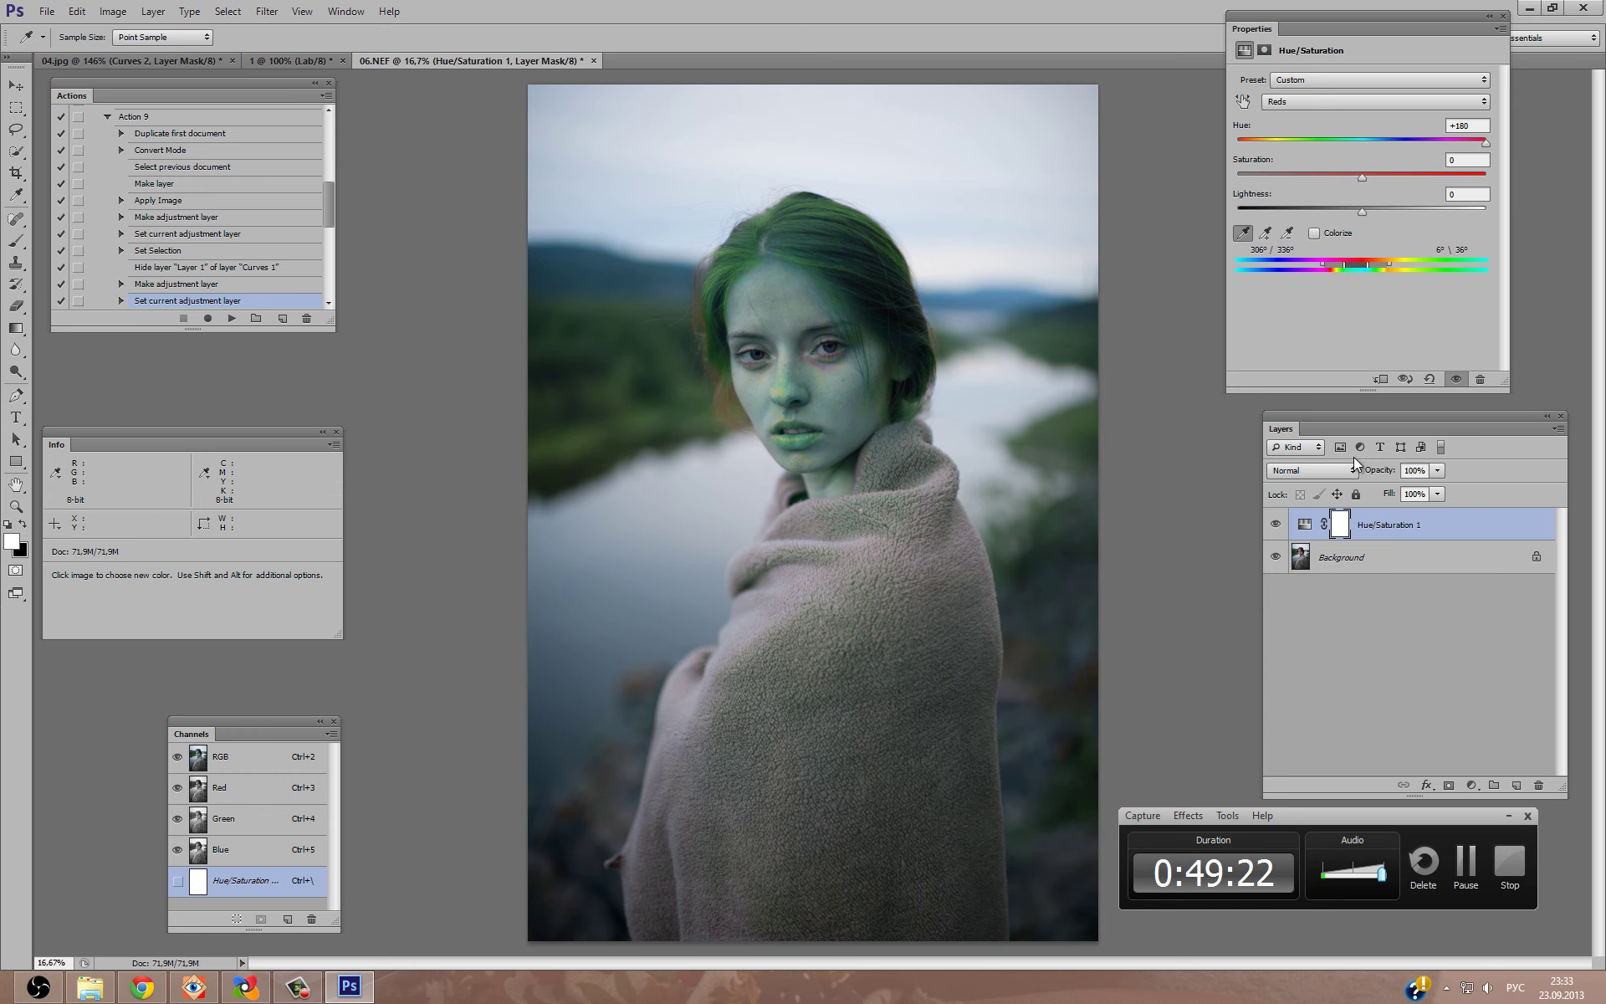
# Set the Hue/Saturation layer's blend mode to Difference and add a Black & White layer above.
pyautogui.click(1311, 470)
pyautogui.click(1292, 803)
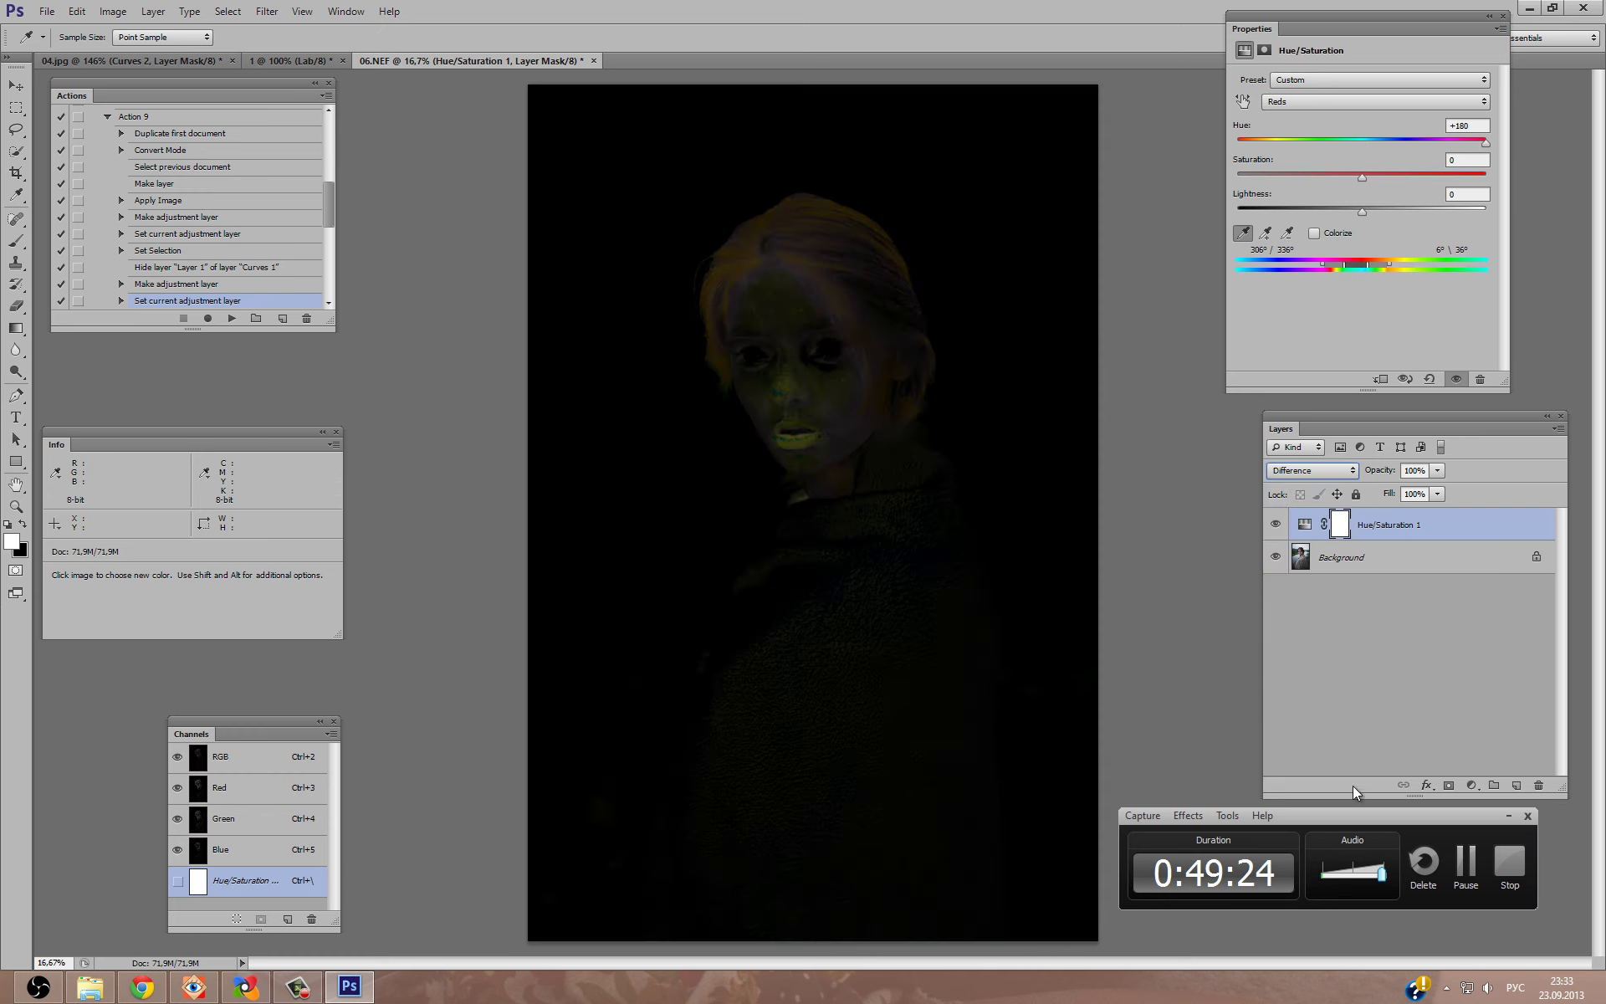
pyautogui.click(1471, 785)
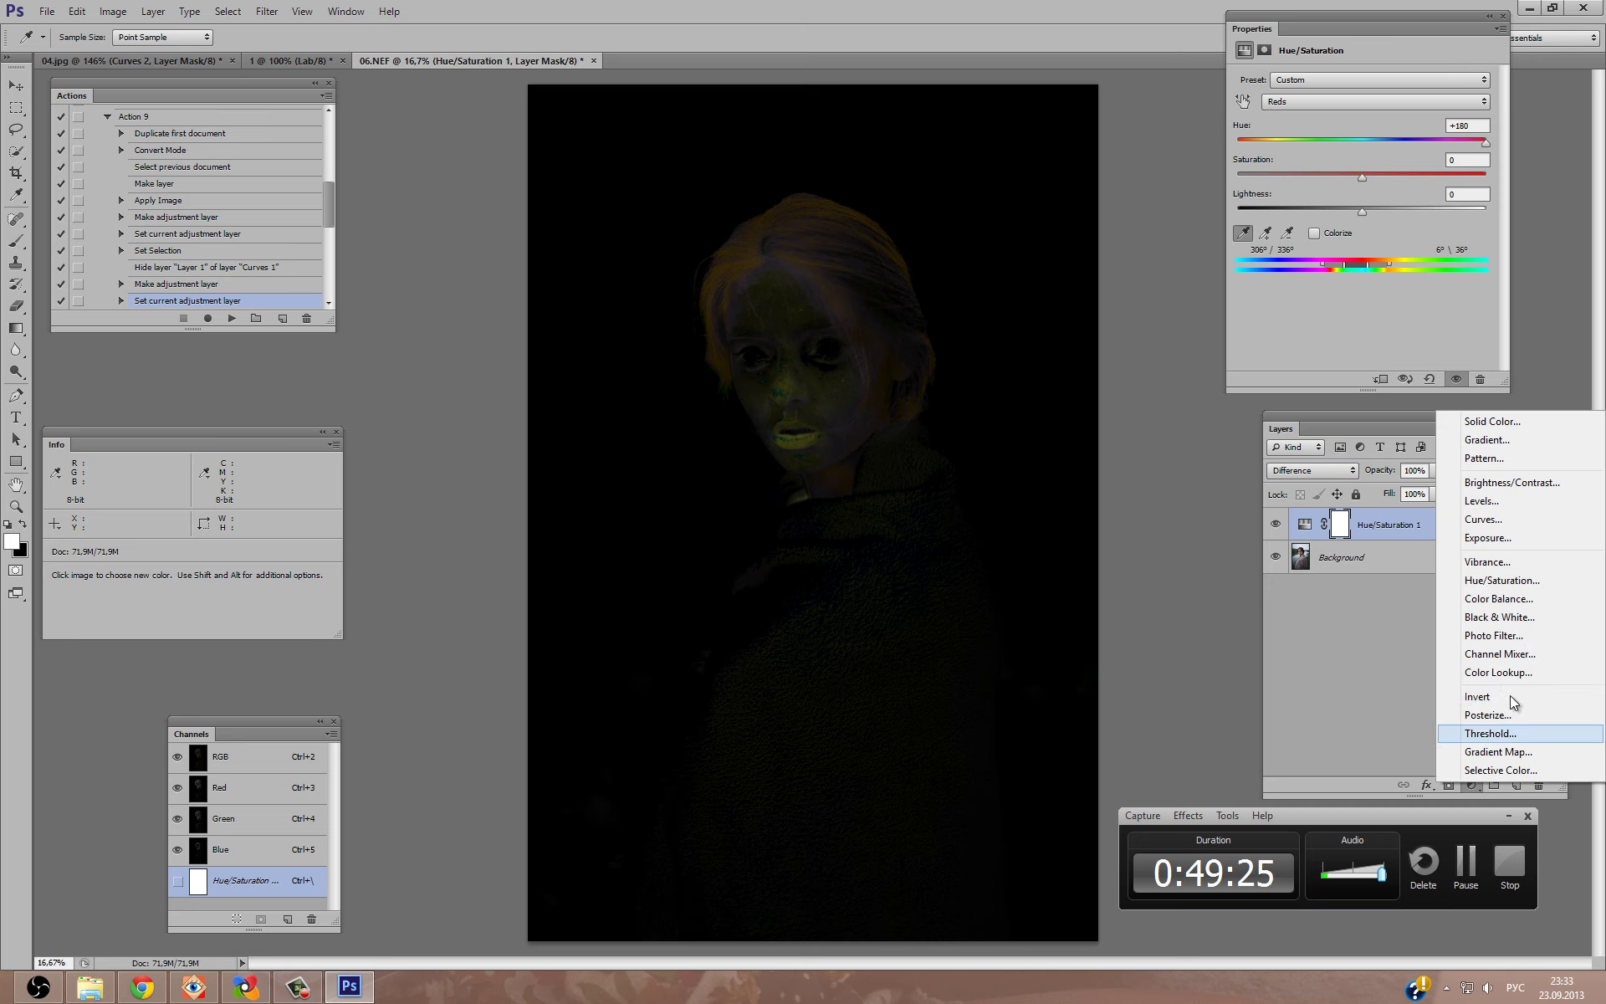
pyautogui.click(1515, 617)
# Apply the Maximum White preset to the Black & White layer, then return to the VK comments.
pyautogui.press('c')
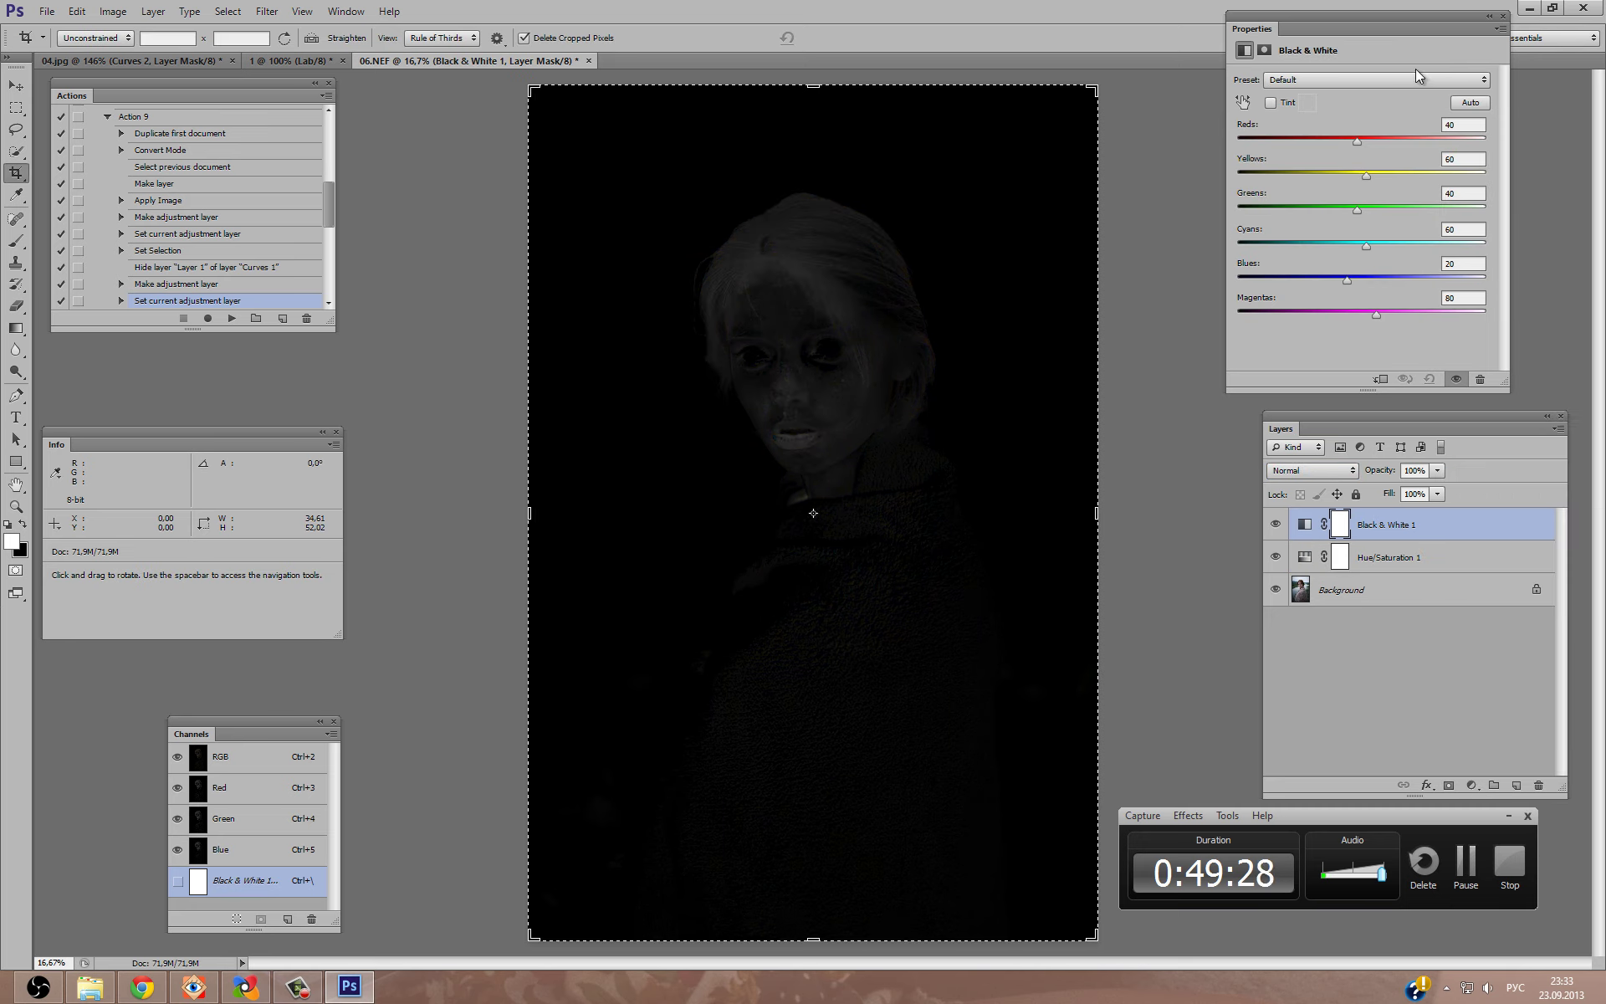
pyautogui.click(1415, 78)
pyautogui.click(1338, 233)
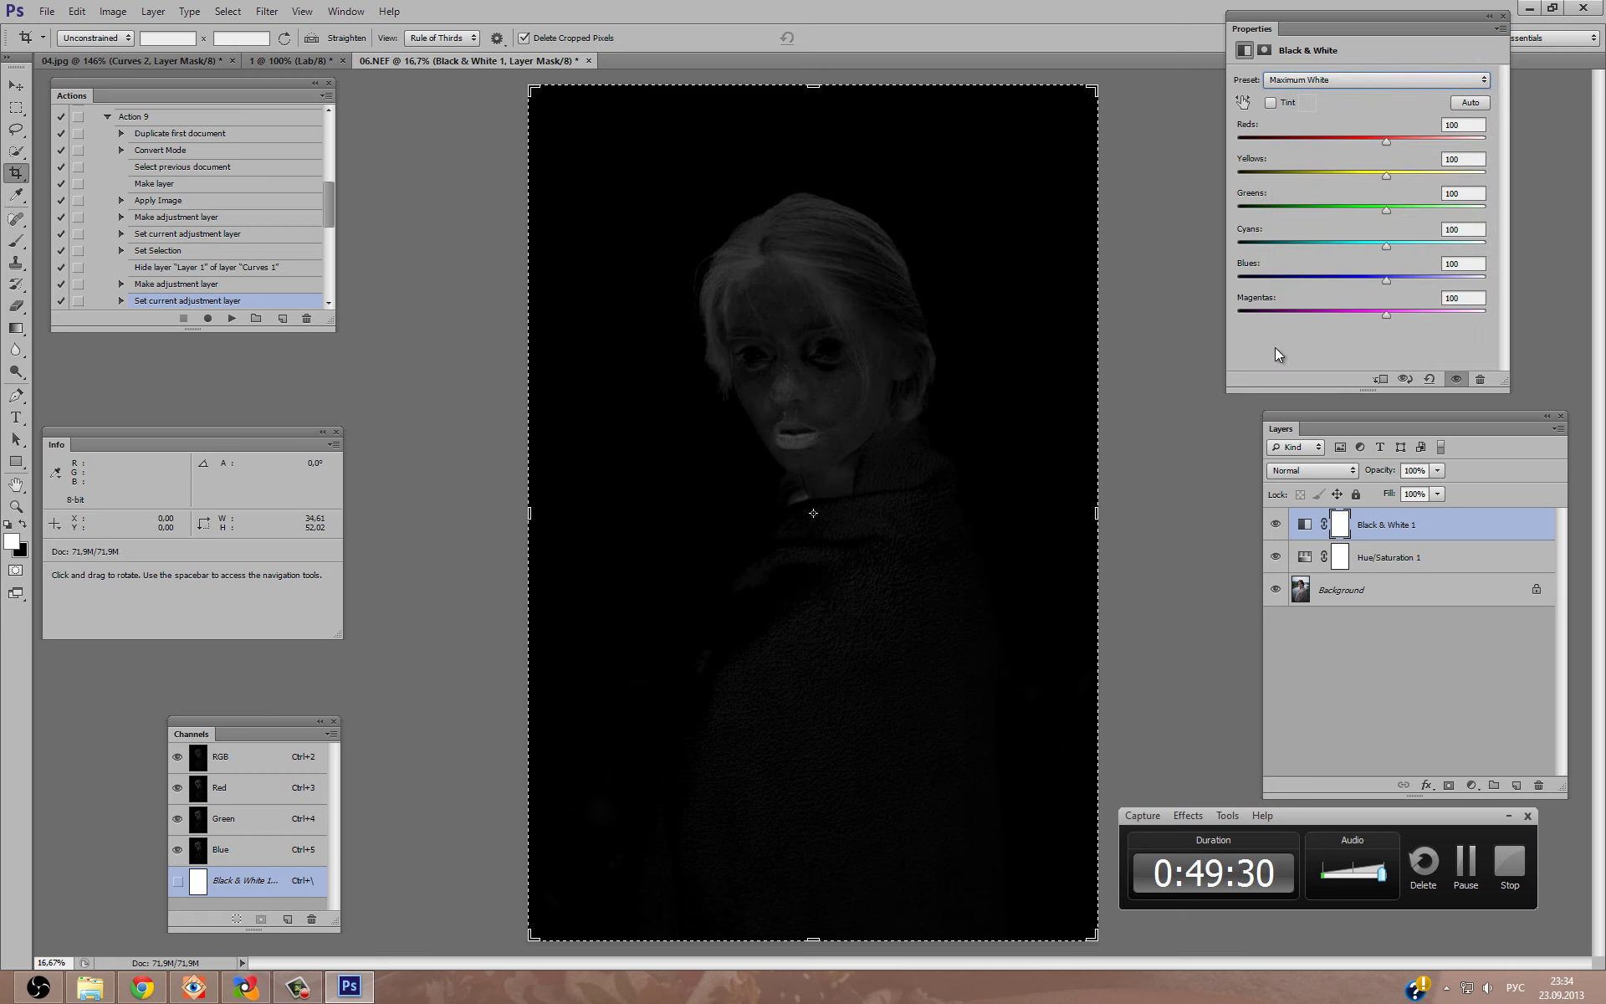
pyautogui.click(232, 994)
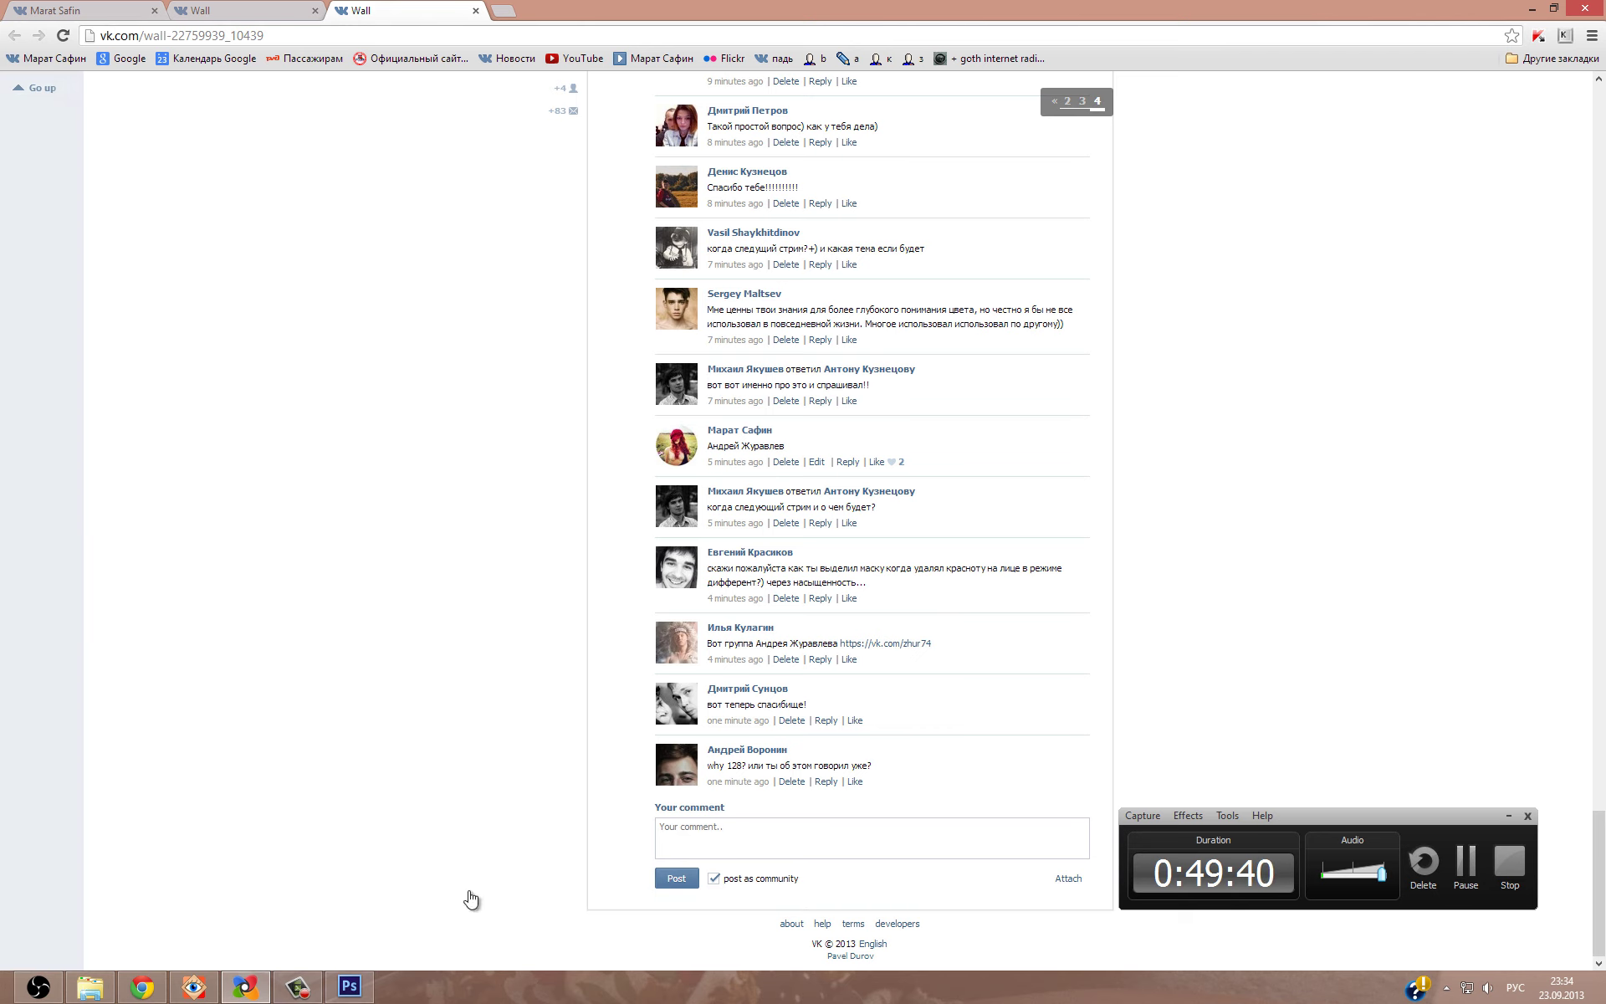
pyautogui.moveTo(244, 987)
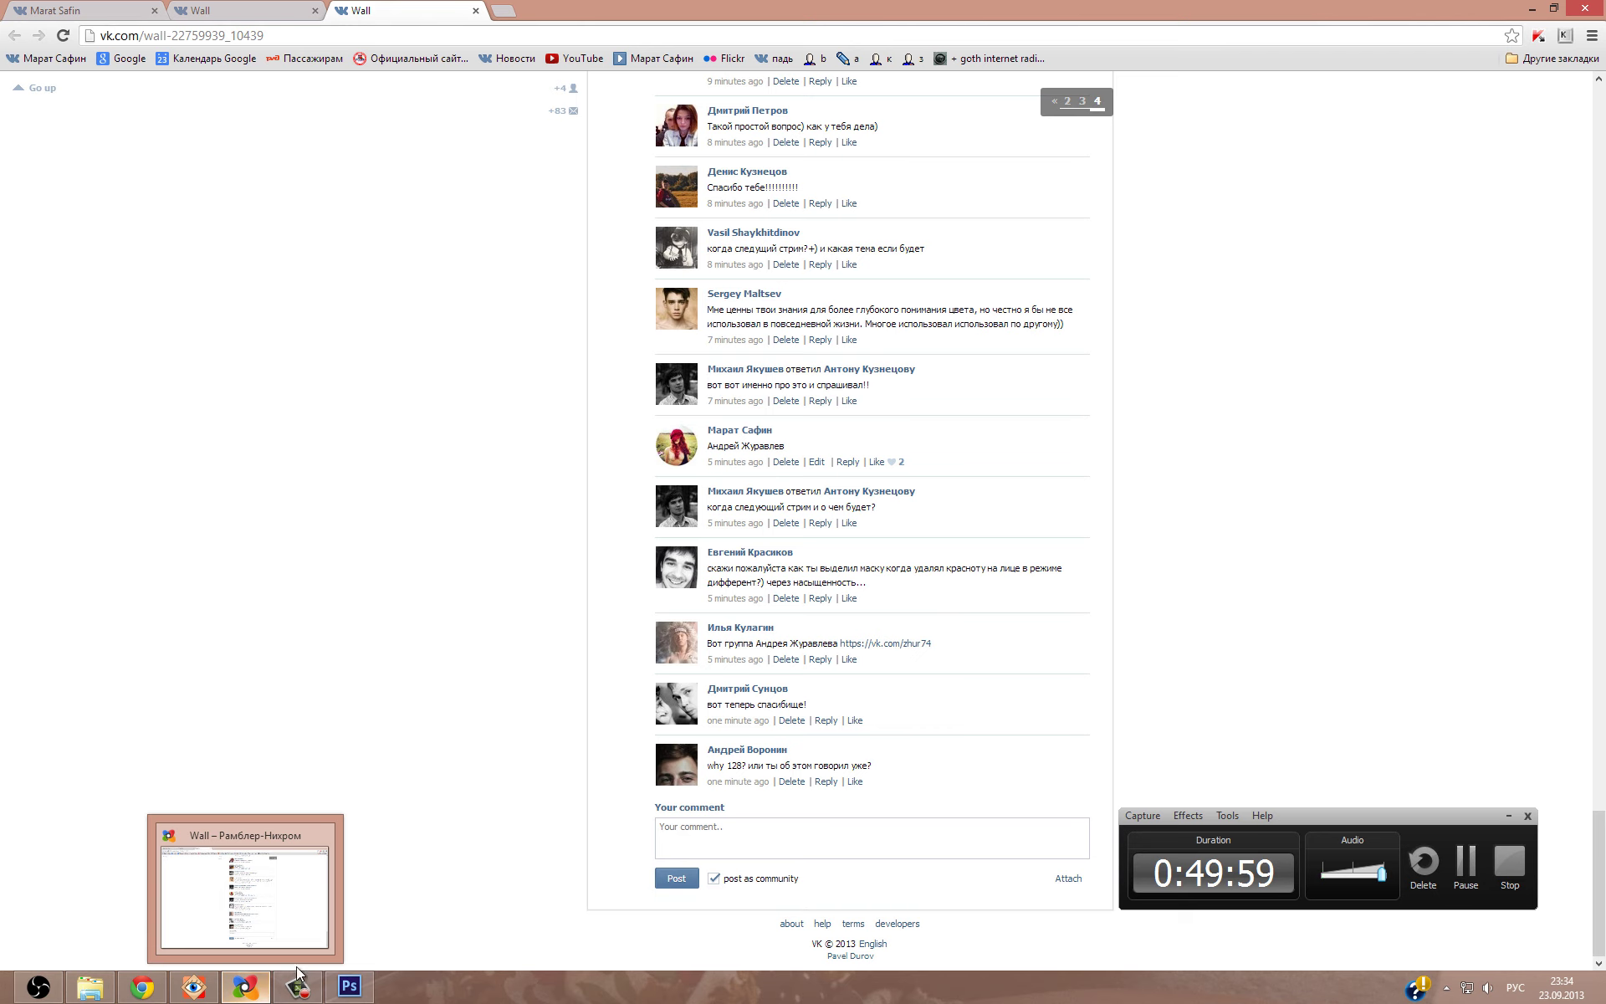
# Reload the VK wall post with F5 and scroll down through the newest comments.
pyautogui.scroll(10, 608, 733)
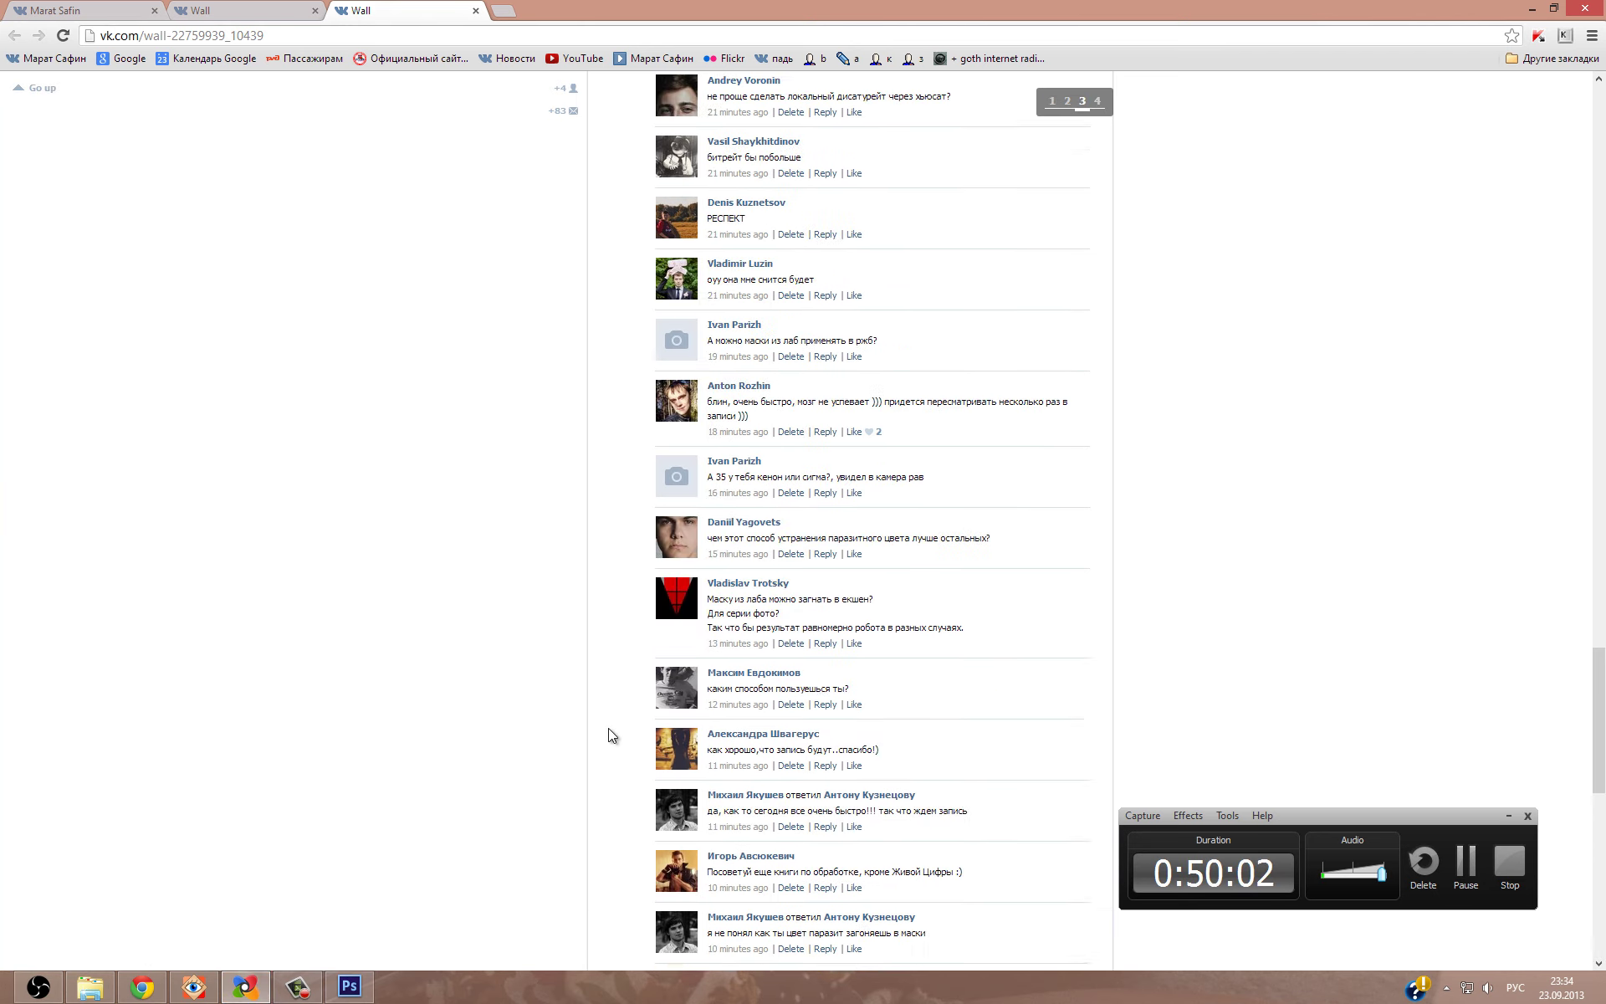
pyautogui.scroll(5, 609, 728)
pyautogui.scroll(5, 609, 726)
pyautogui.press('F5')
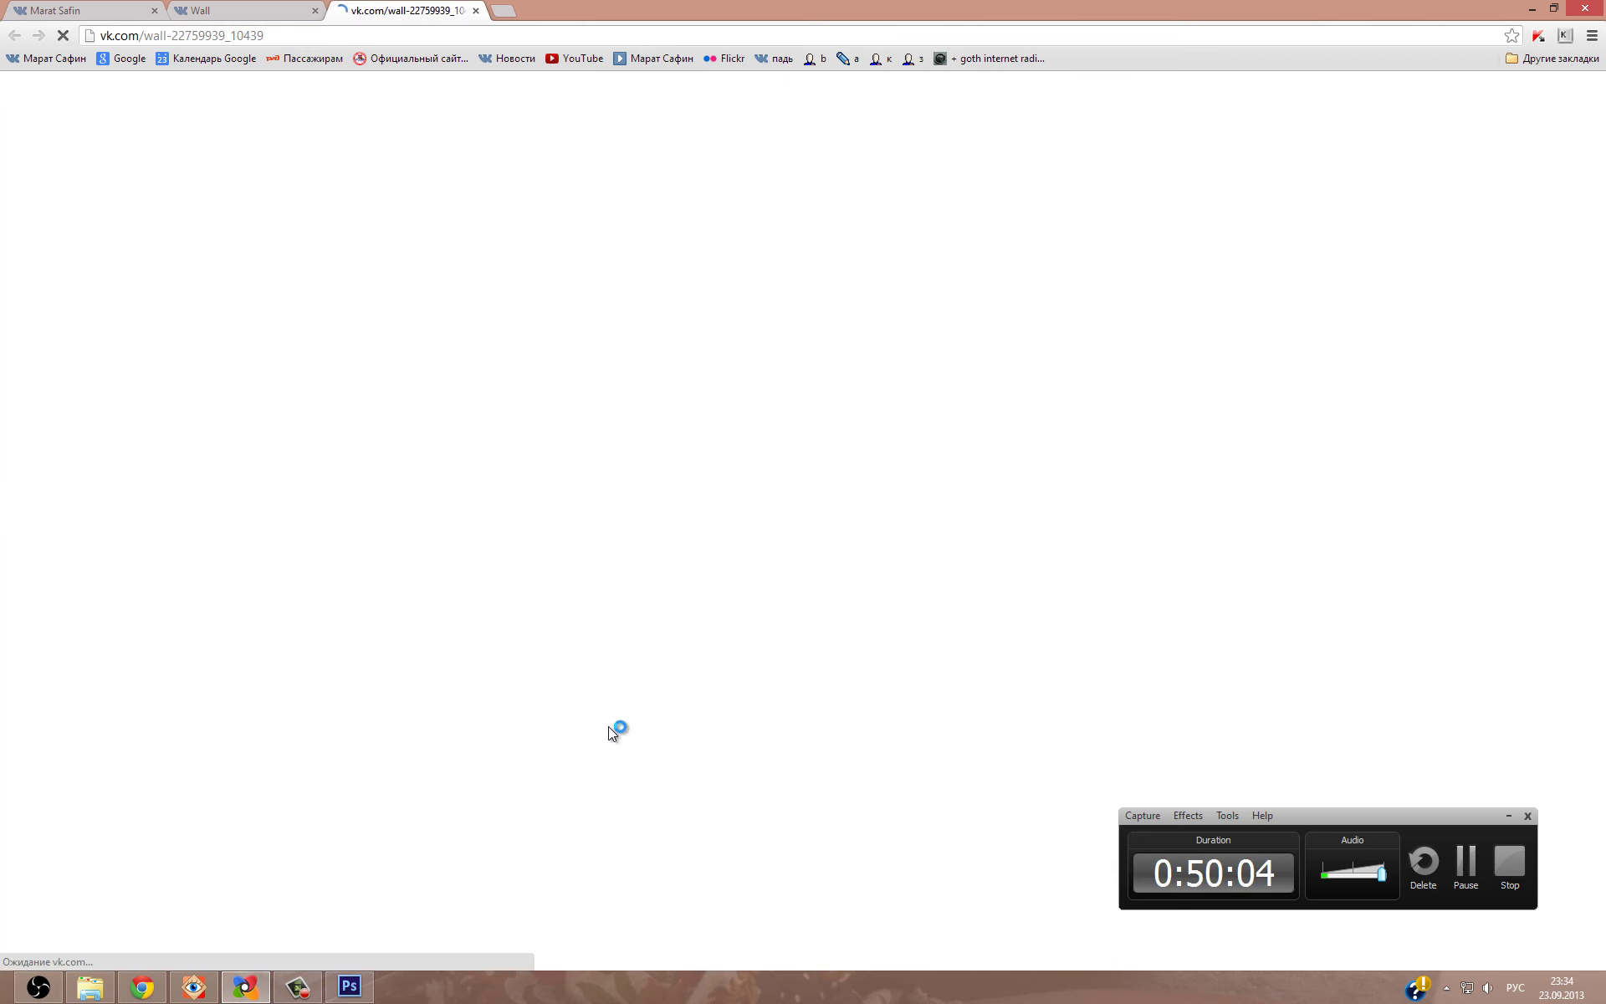
pyautogui.scroll(-7, 619, 720)
pyautogui.scroll(-2, 643, 709)
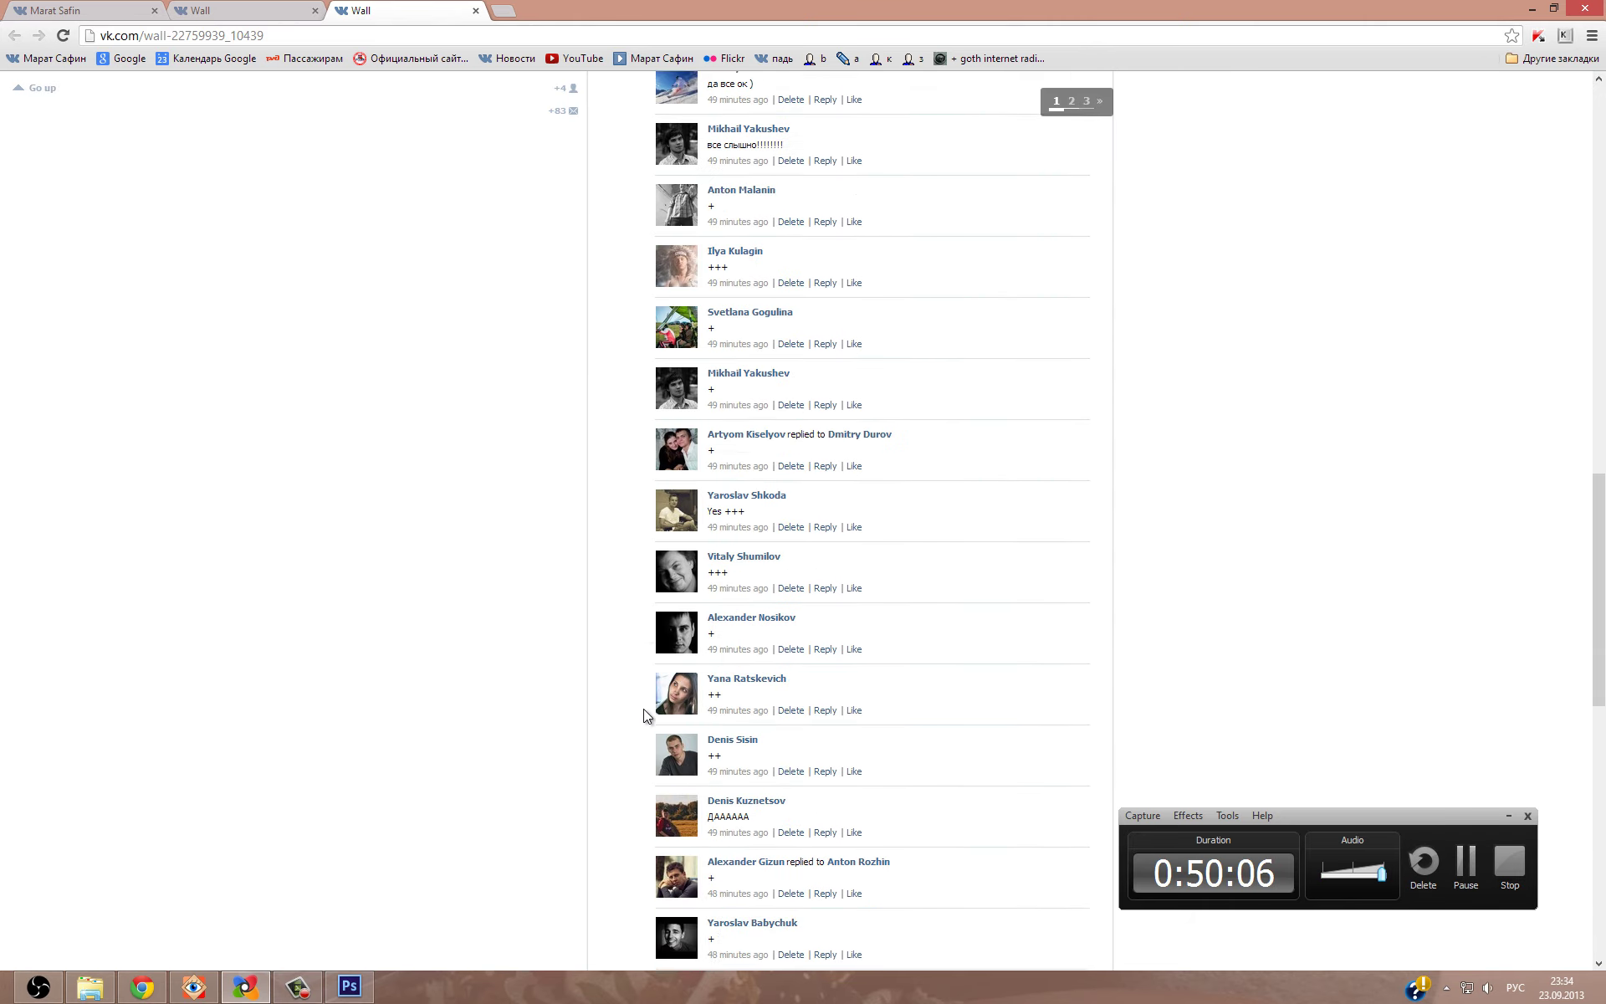
pyautogui.scroll(-5, 644, 709)
pyautogui.scroll(-5, 644, 709)
pyautogui.scroll(-5, 643, 709)
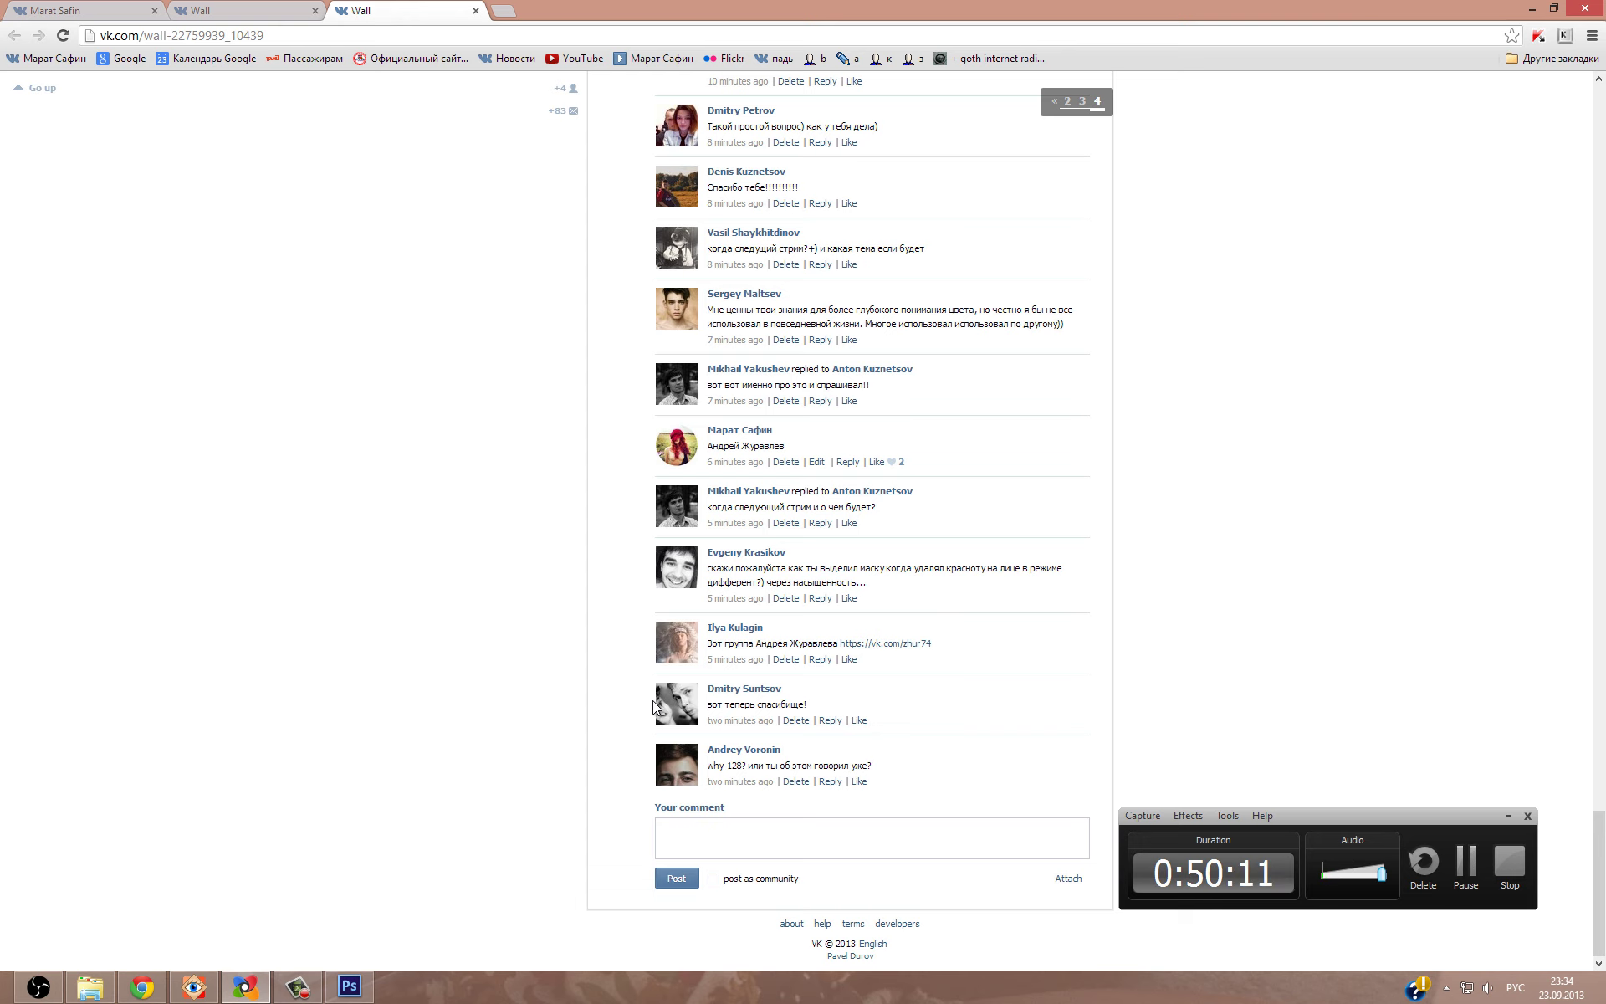
pyautogui.scroll(6, 669, 652)
pyautogui.scroll(-6, 686, 586)
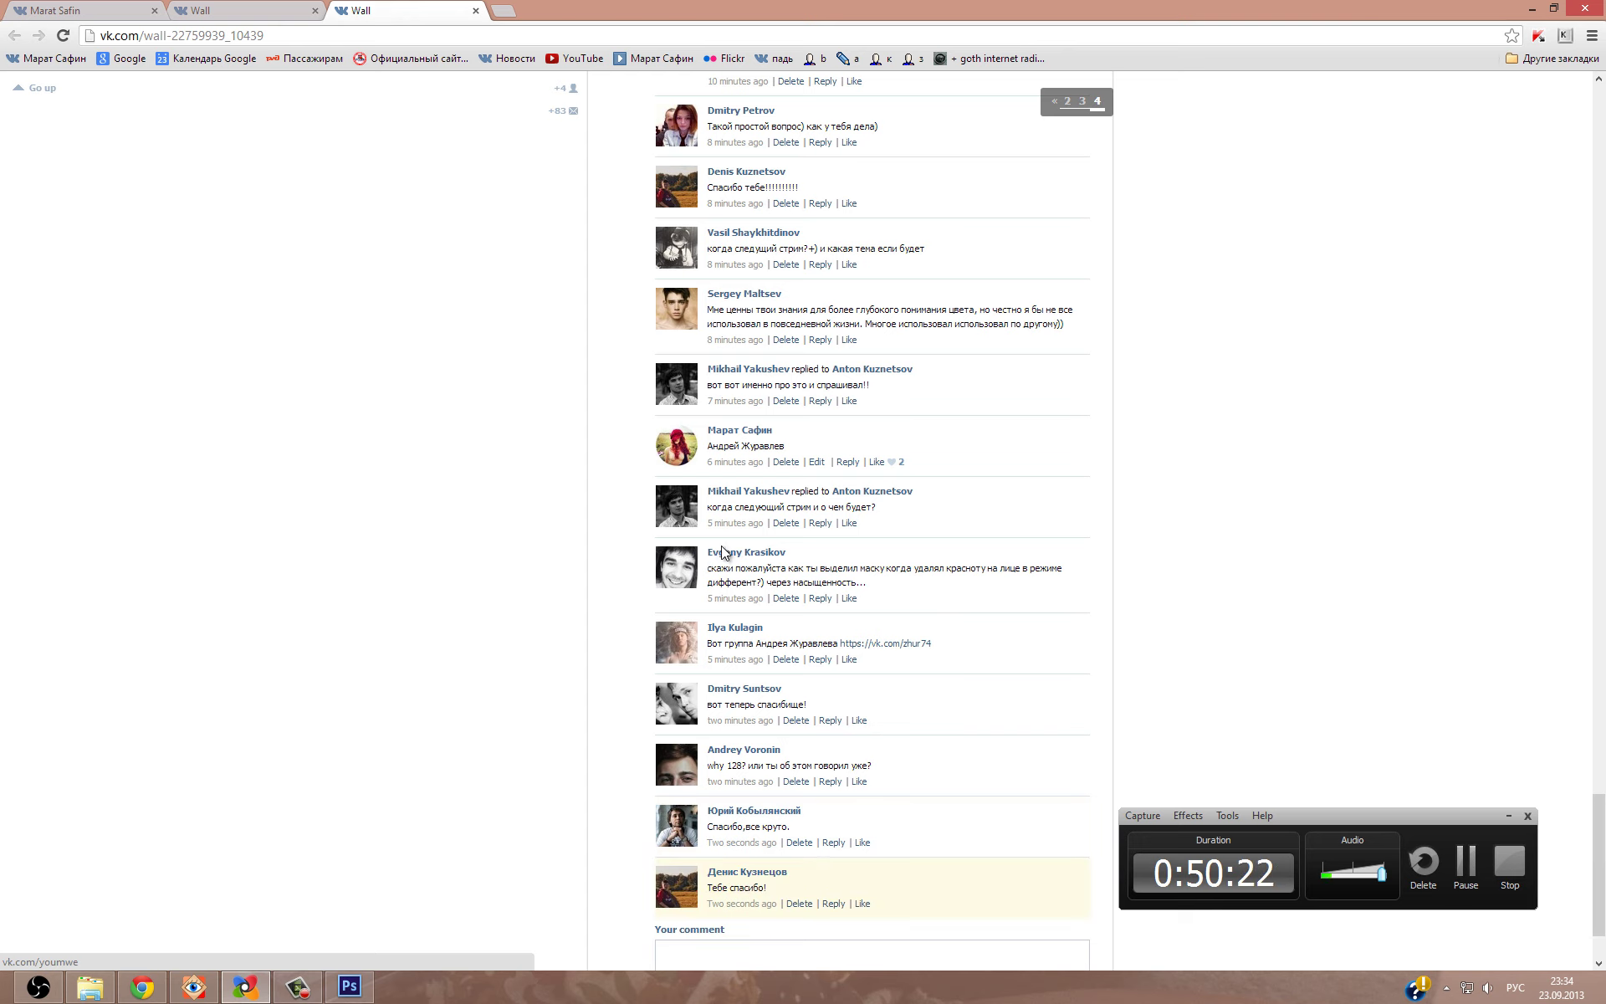
pyautogui.scroll(-3, 755, 665)
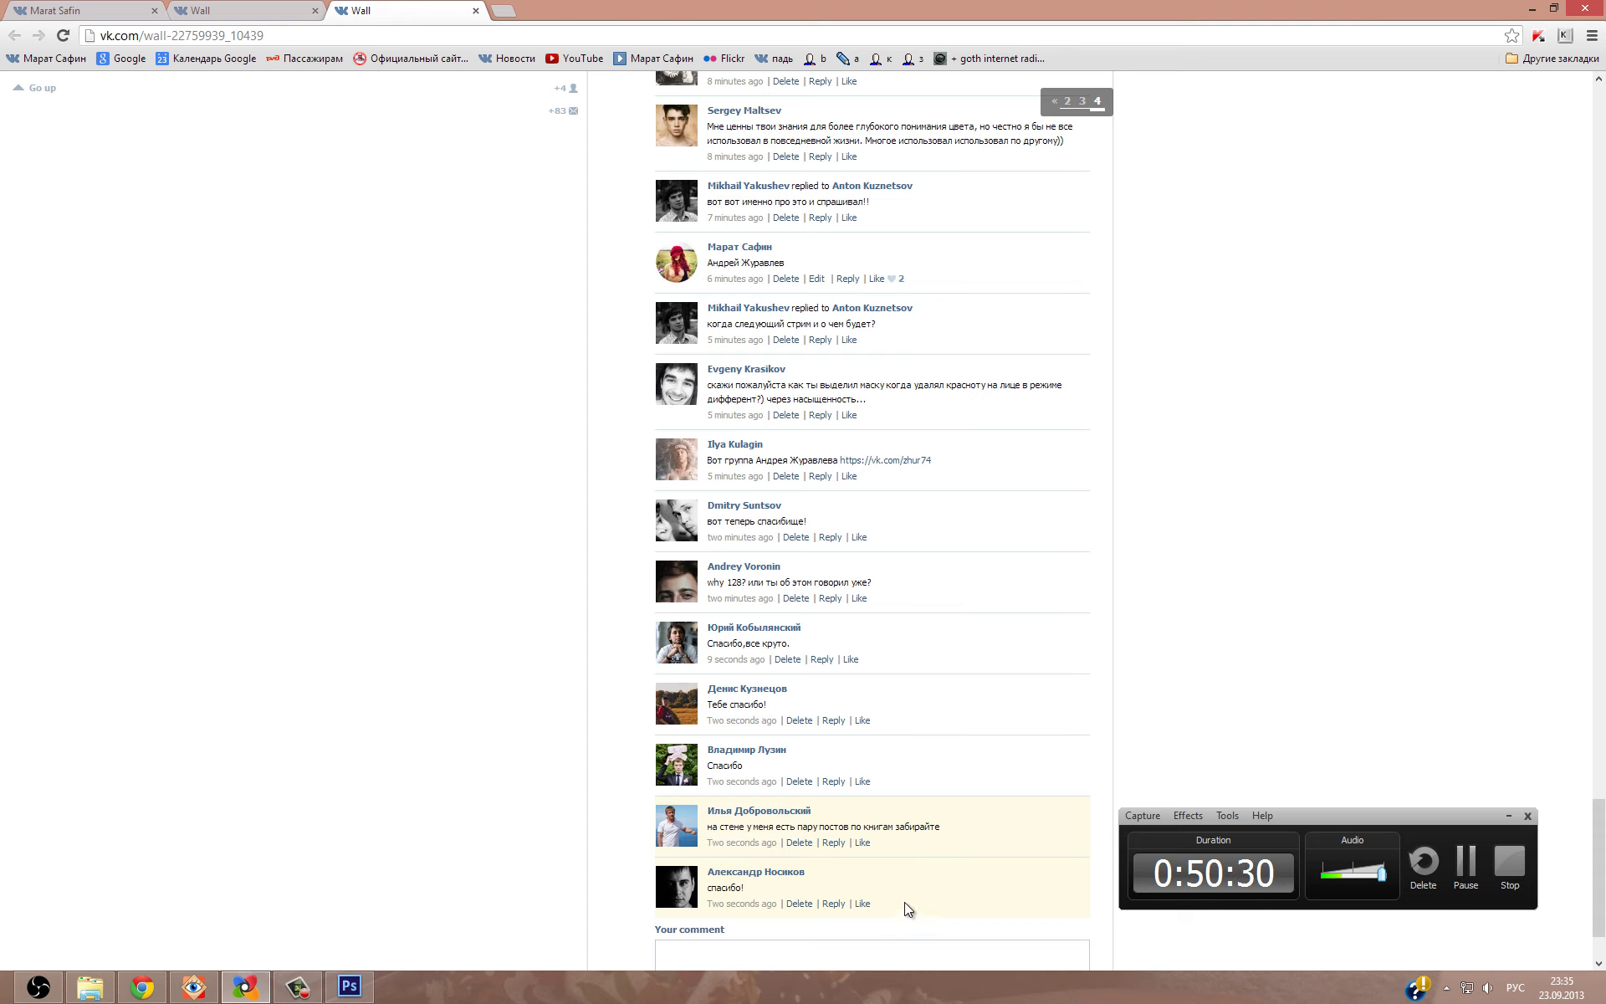
pyautogui.scroll(-2, 905, 901)
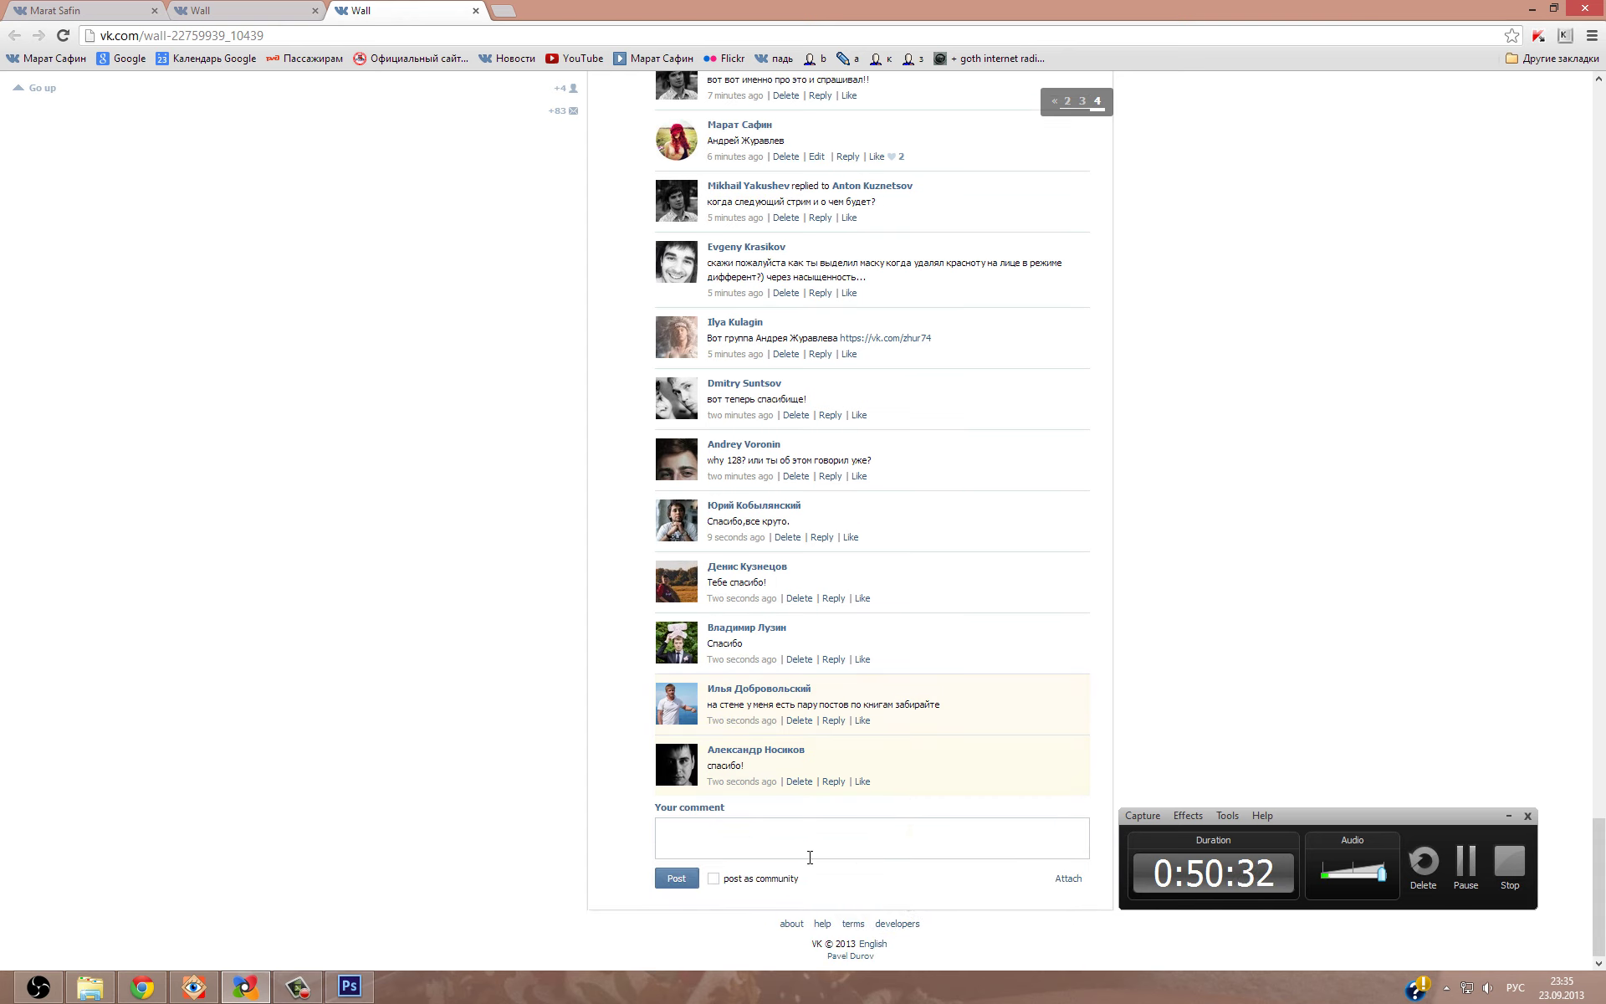
# Bring OBS forward and stop the live broadcast with Остановить трансляцию.
pyautogui.click(46, 974)
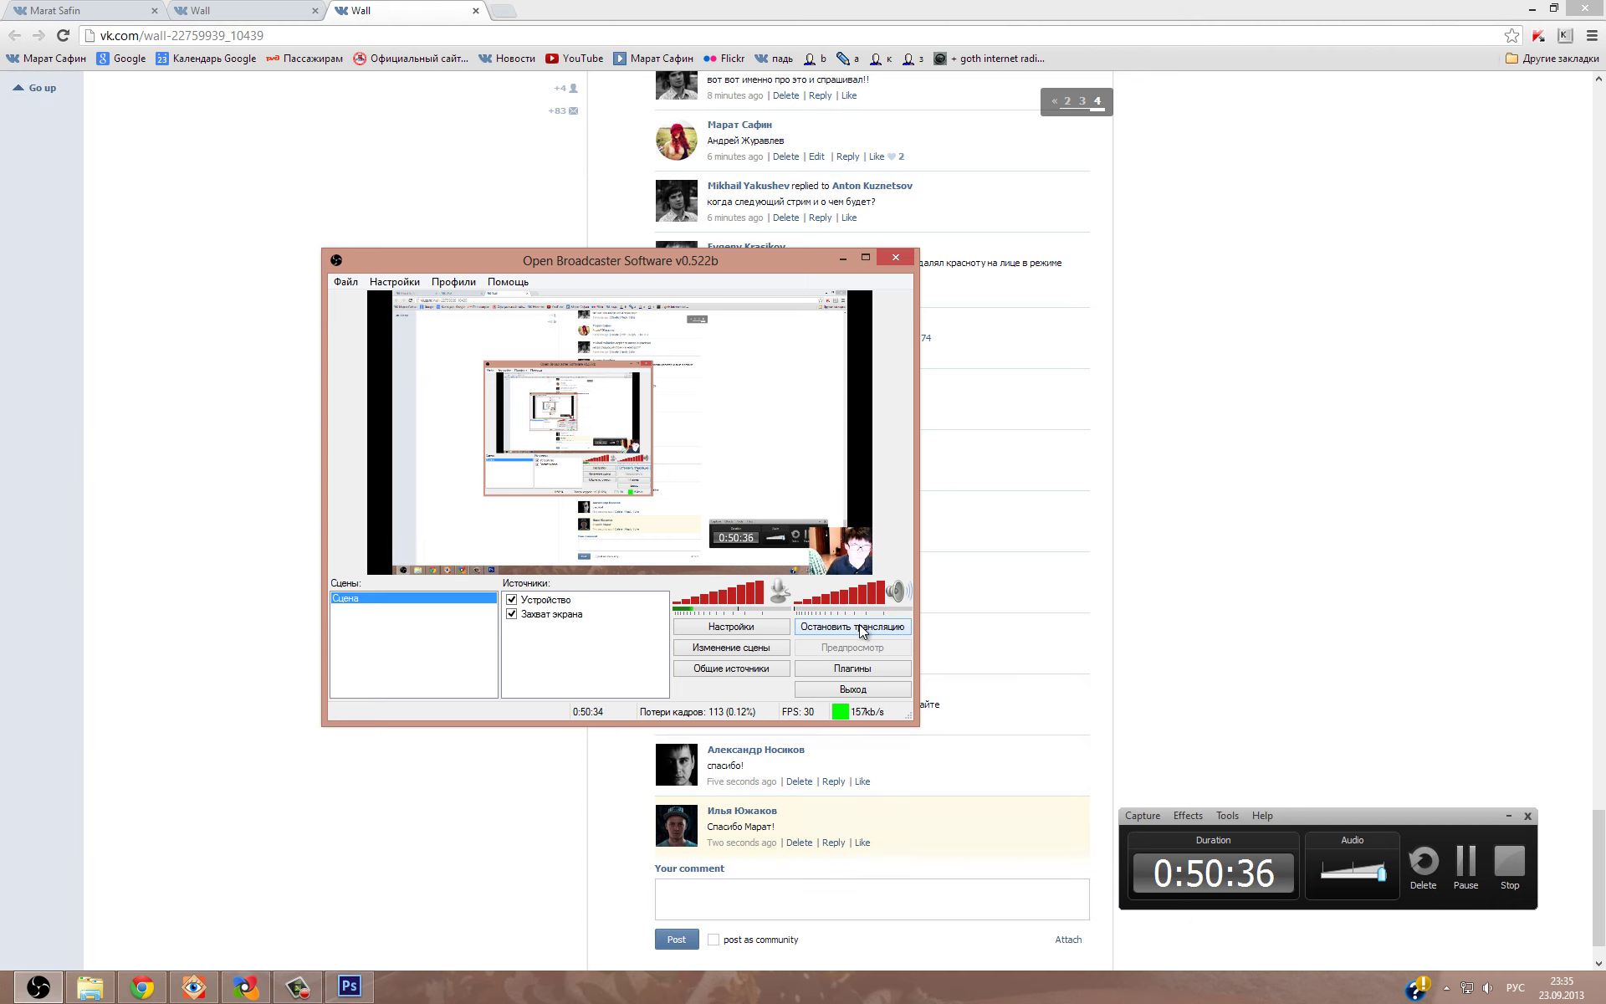
pyautogui.click(860, 626)
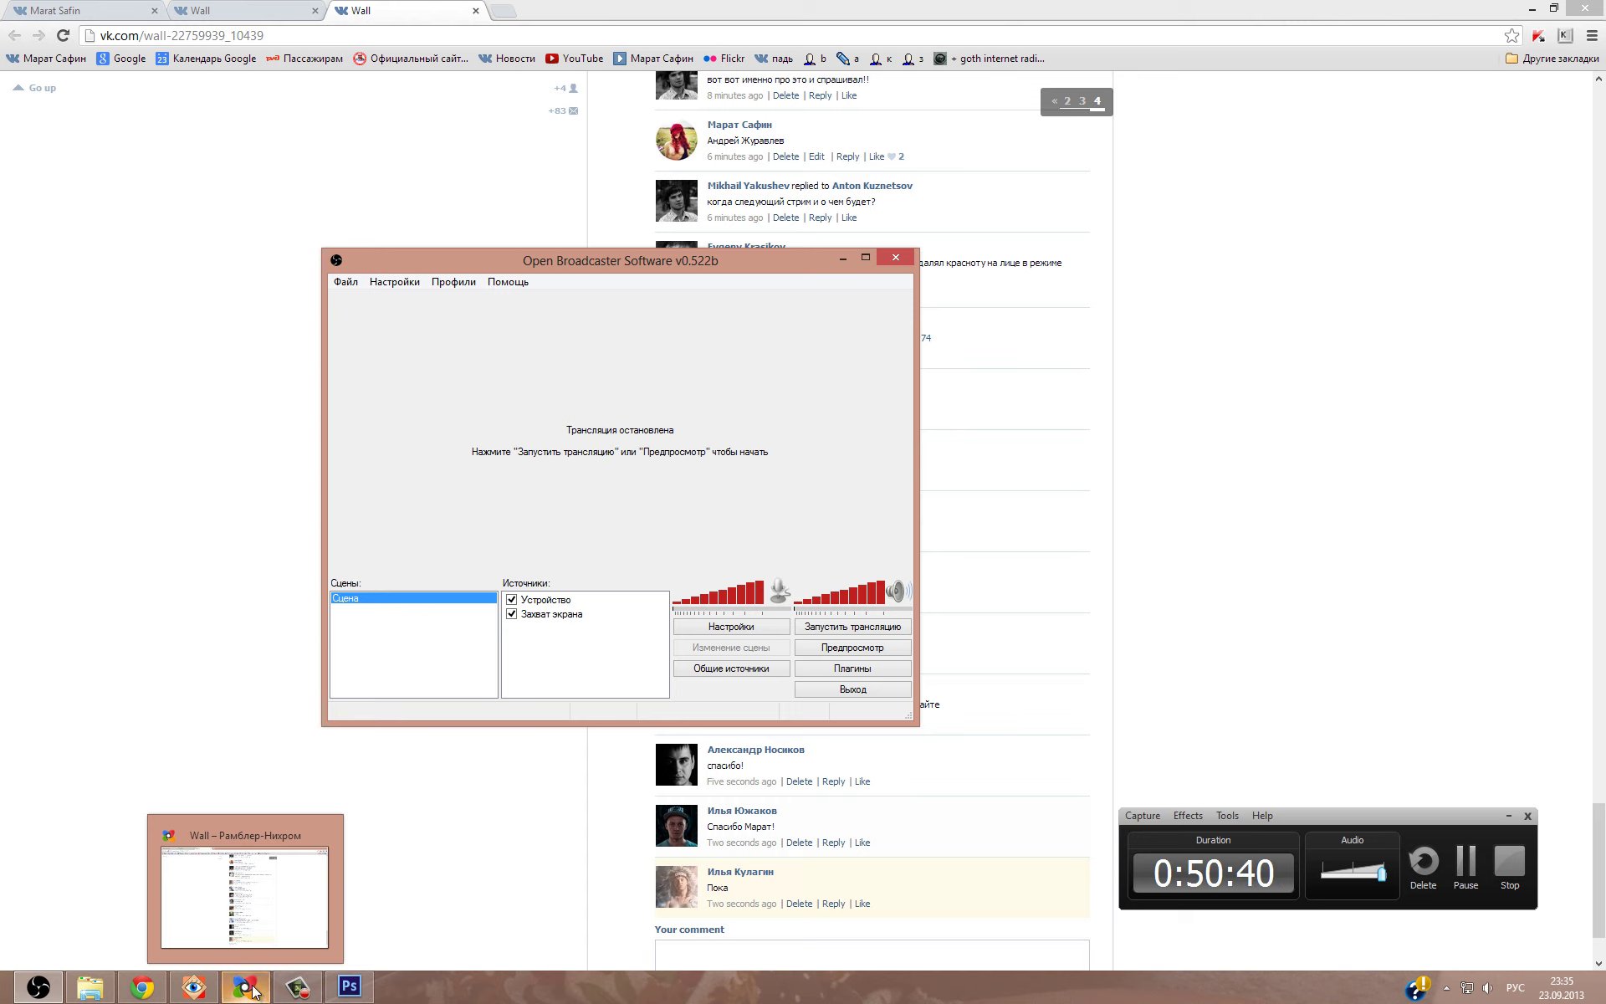
pyautogui.click(297, 986)
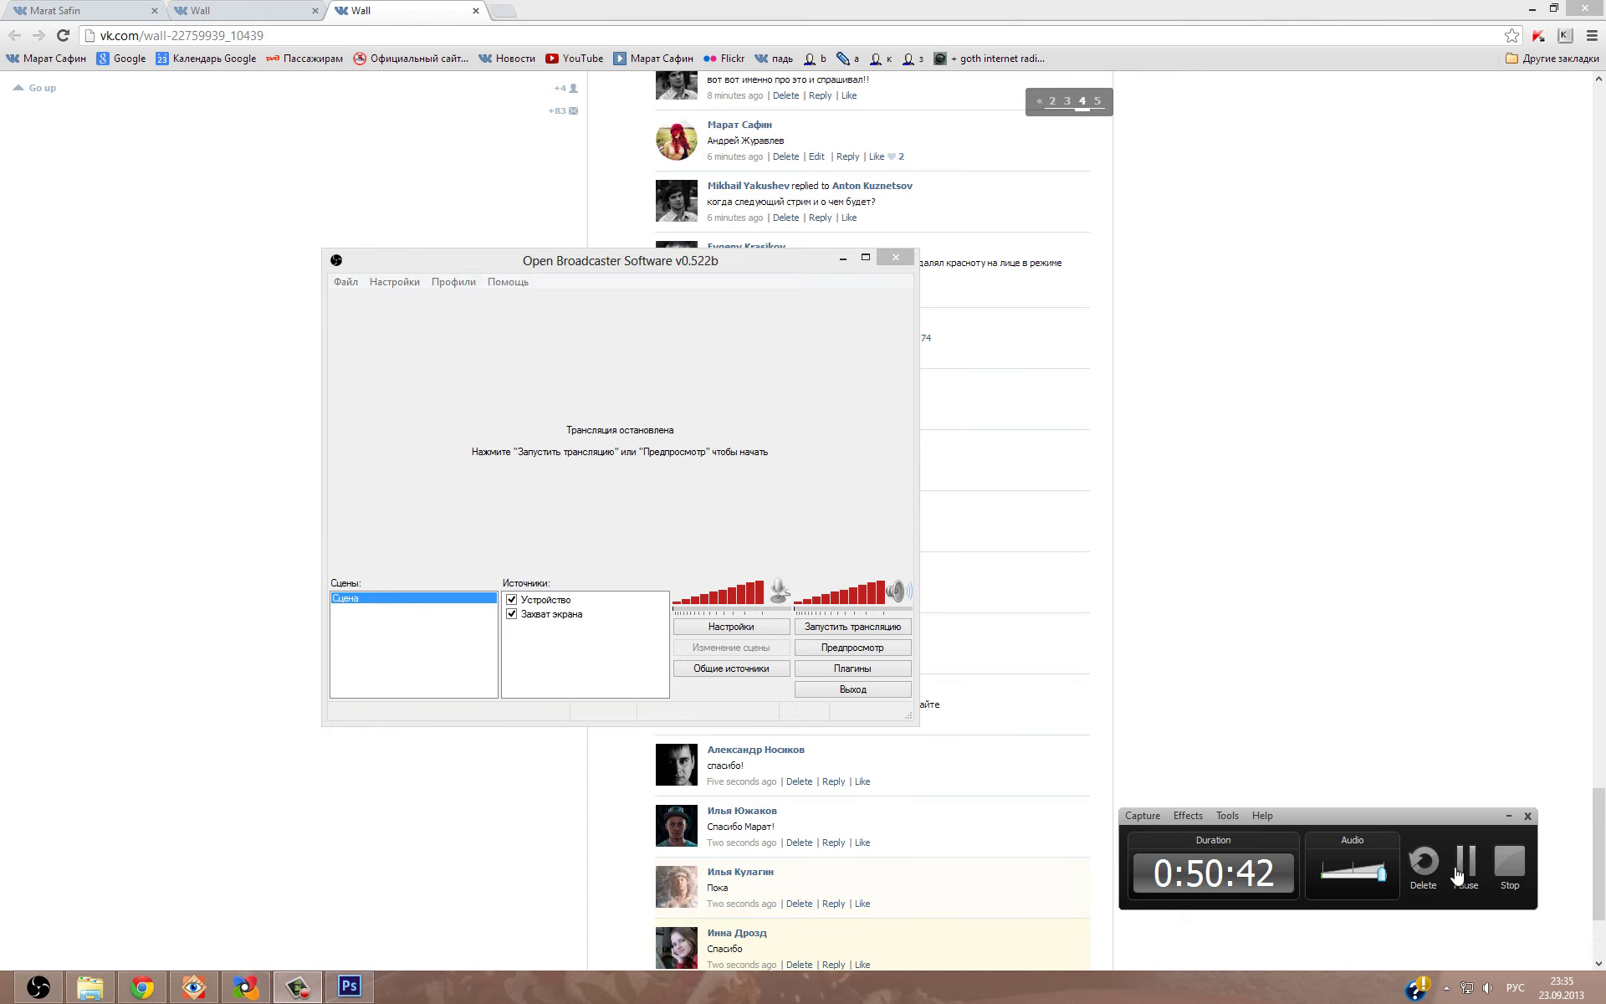